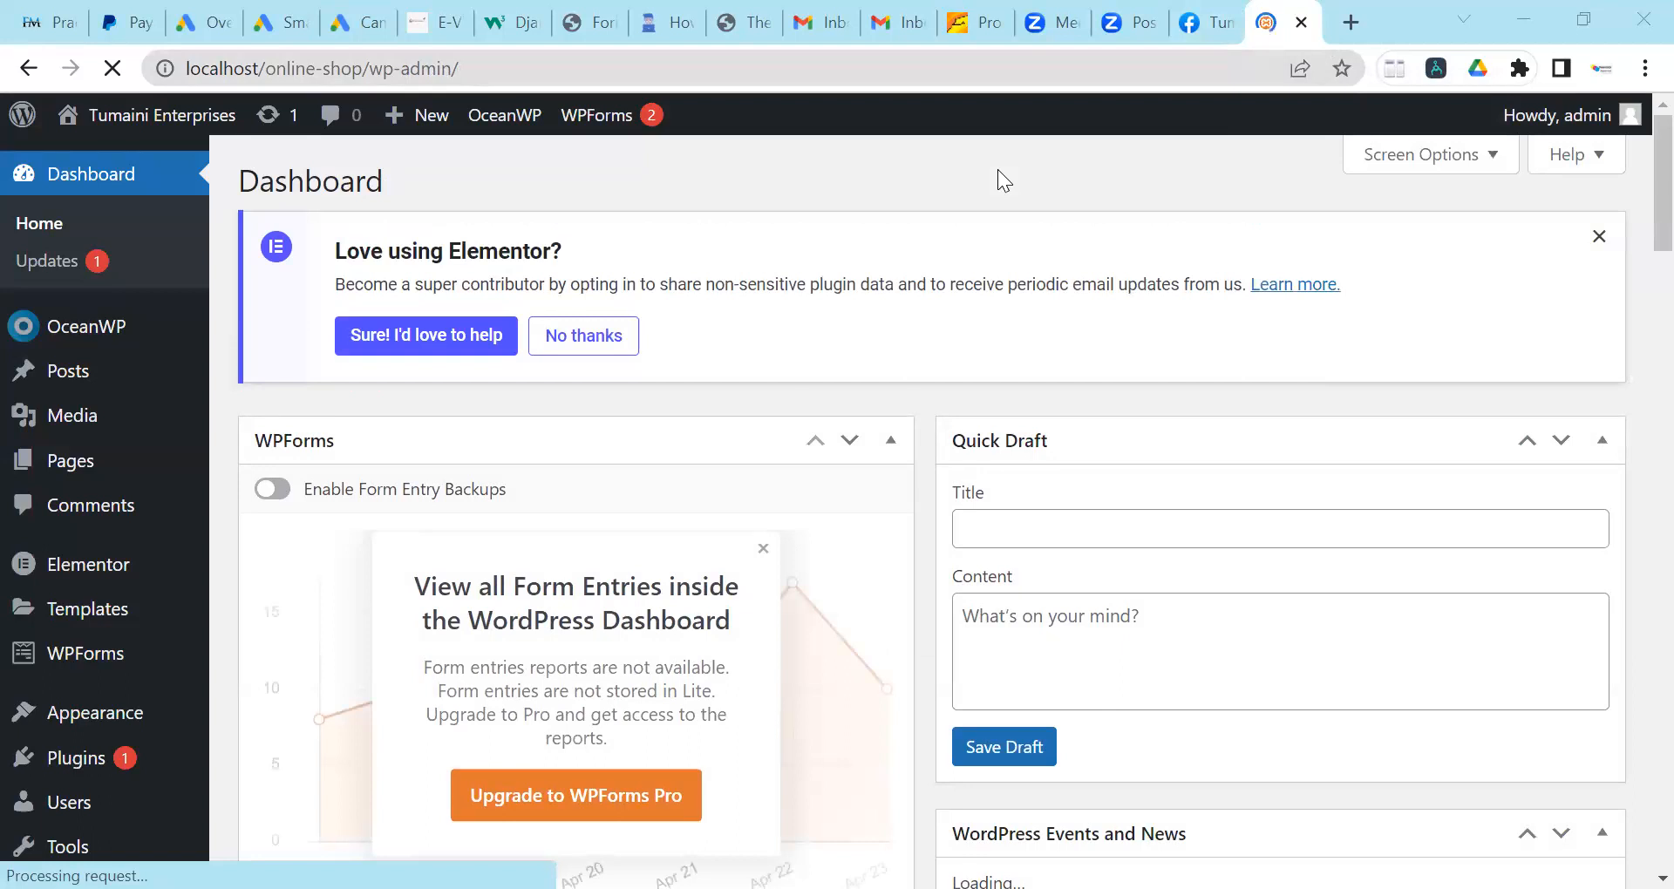
Dismiss the Elementor notice and collapse the OceanWP Overview widget.
{"action": "left_click", "coordinate": [1601, 238]}
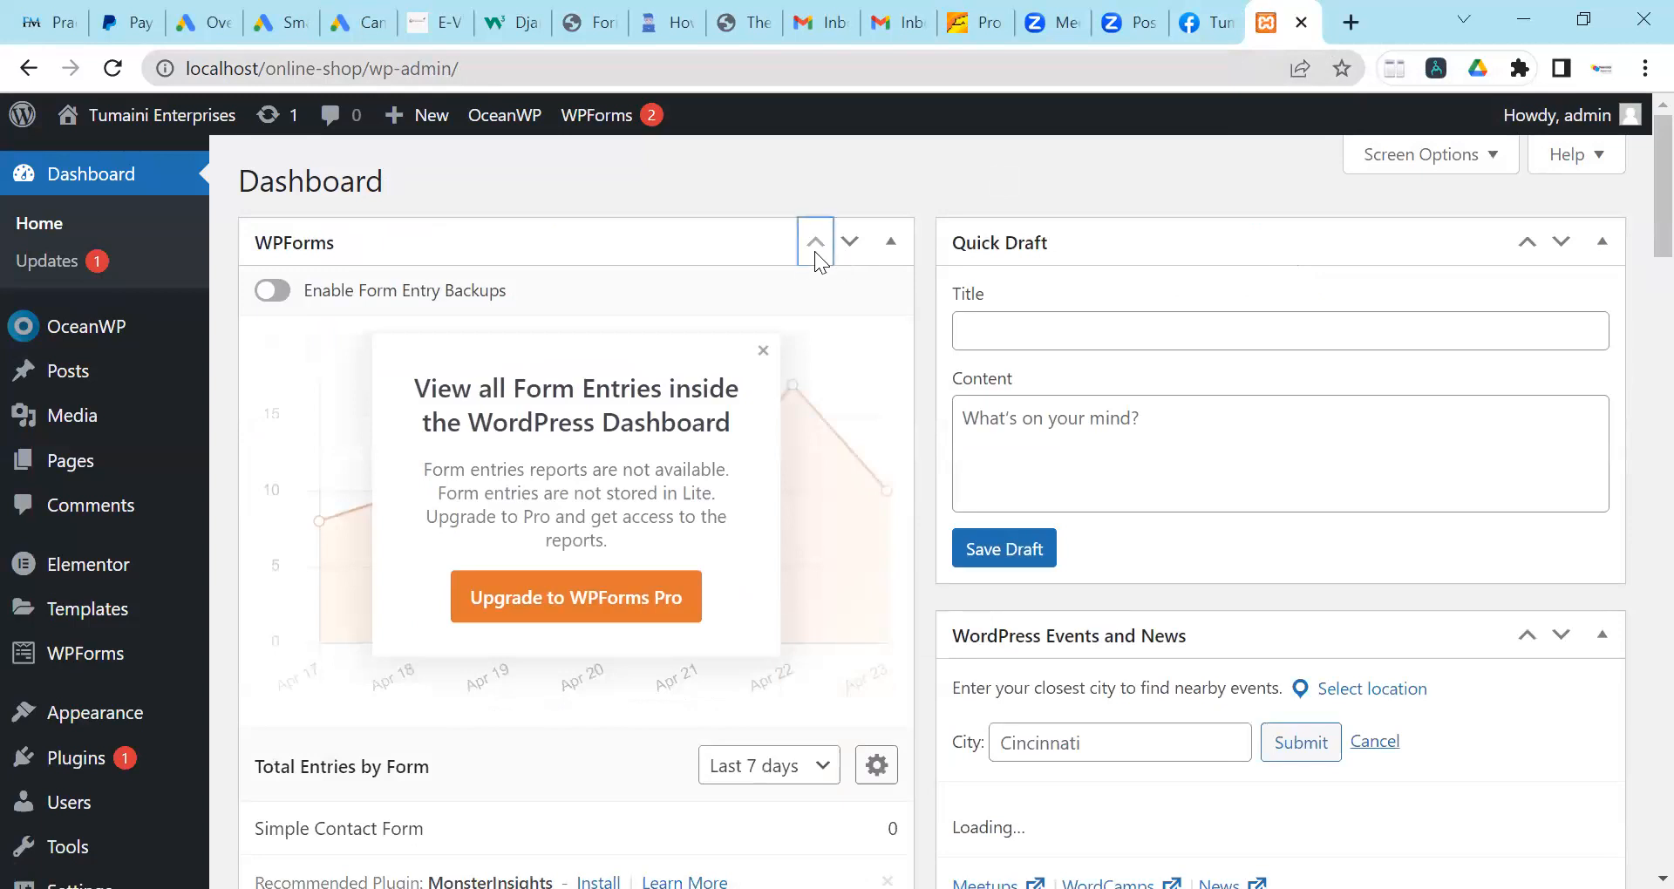
{"action": "left_click", "coordinate": [846, 246]}
{"action": "scroll", "coordinate": [842, 286], "scroll_direction": "up", "scroll_amount": 6}
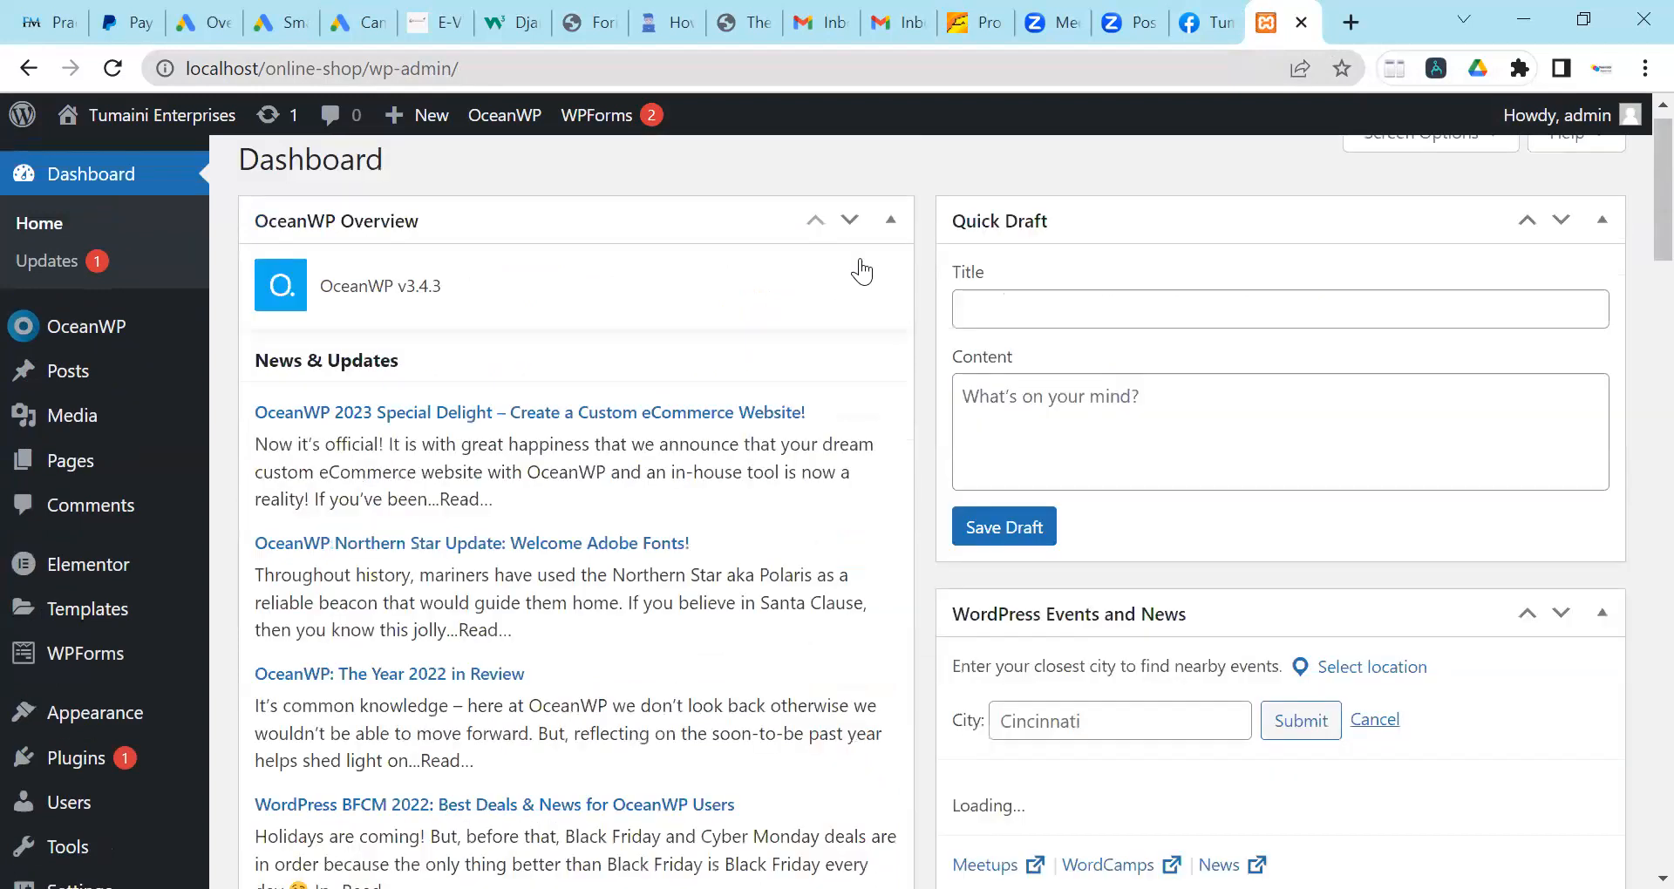
{"action": "left_click", "coordinate": [889, 235]}
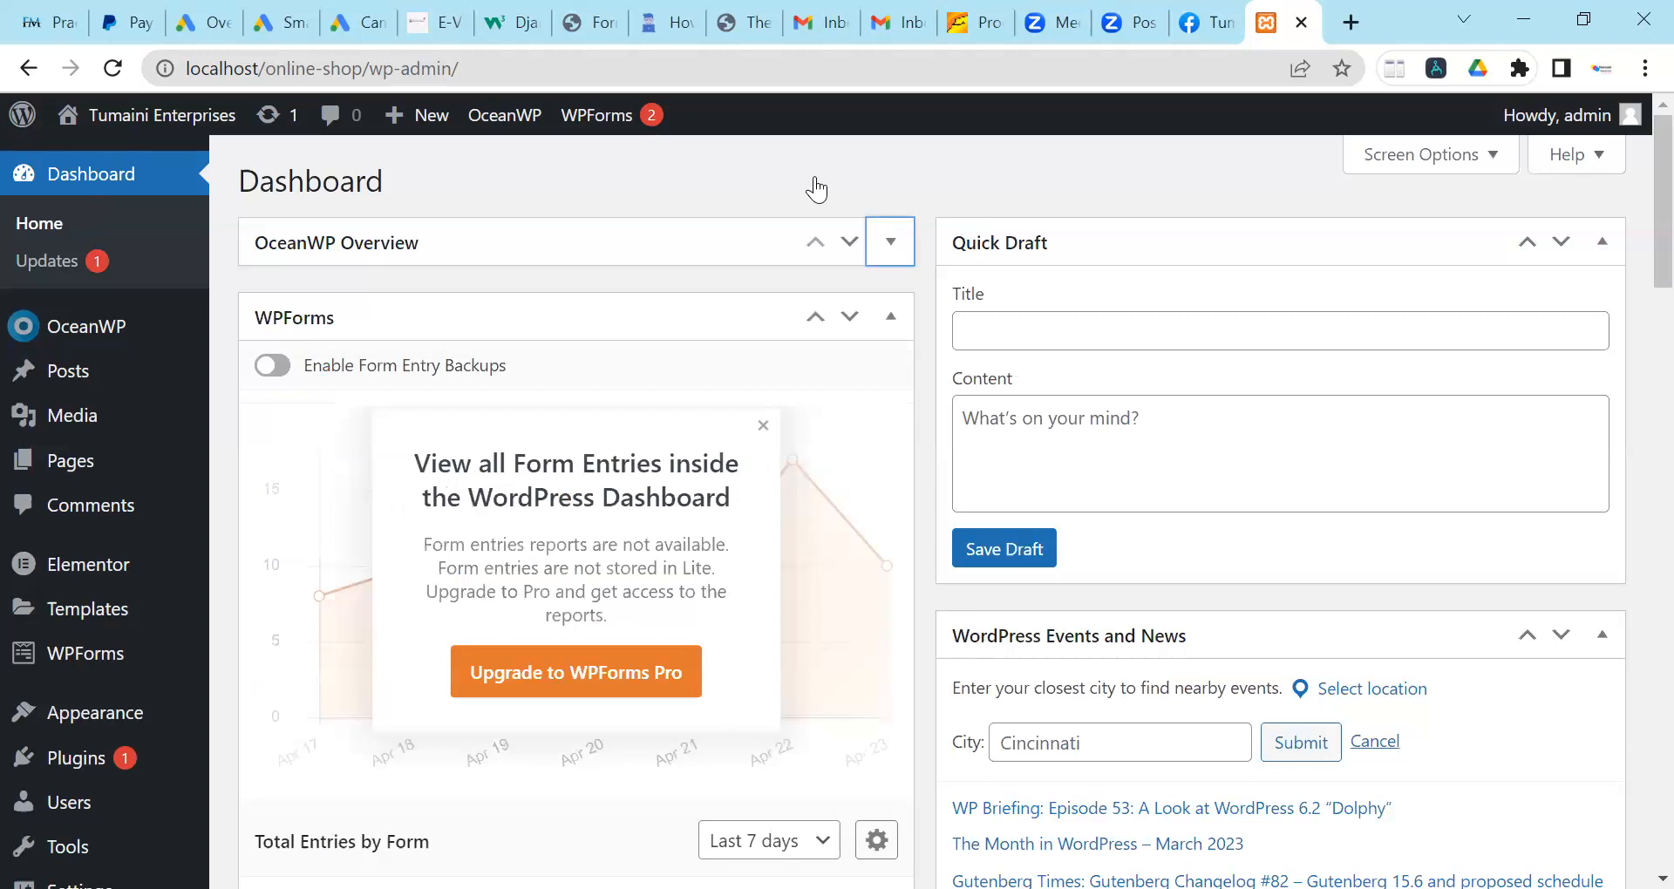
{"action": "left_click", "coordinate": [816, 189]}
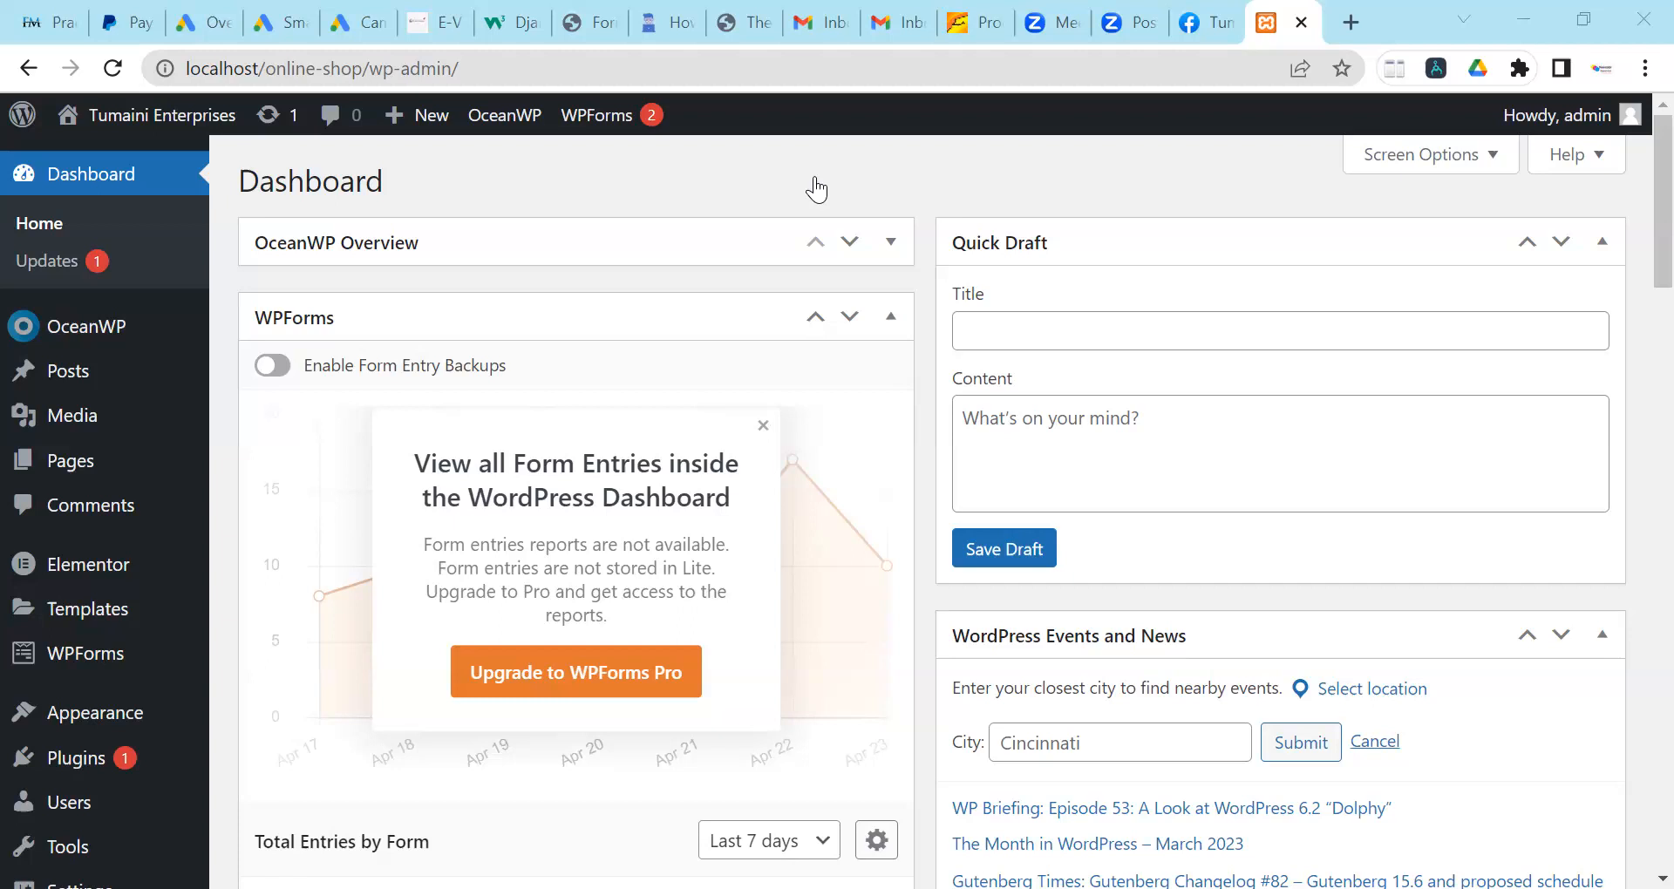
Collapse the WPForms, Elementor Overview, Site Health Status, At a Glance and Activity widgets.
{"action": "left_click", "coordinate": [890, 316]}
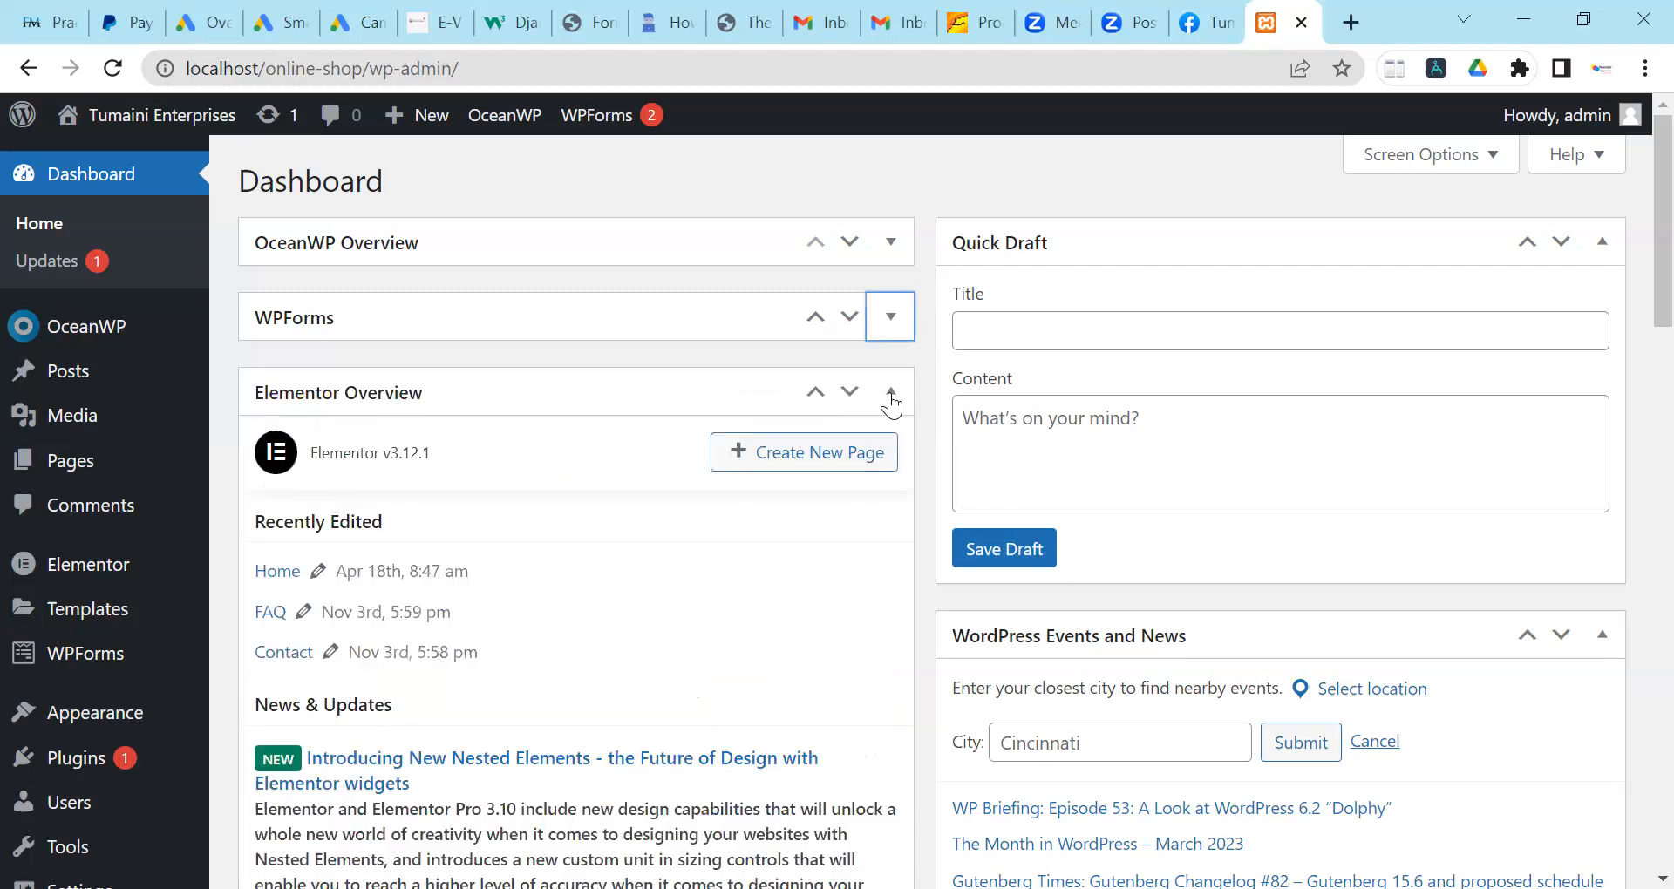
{"action": "left_click", "coordinate": [890, 392]}
{"action": "left_click", "coordinate": [888, 466]}
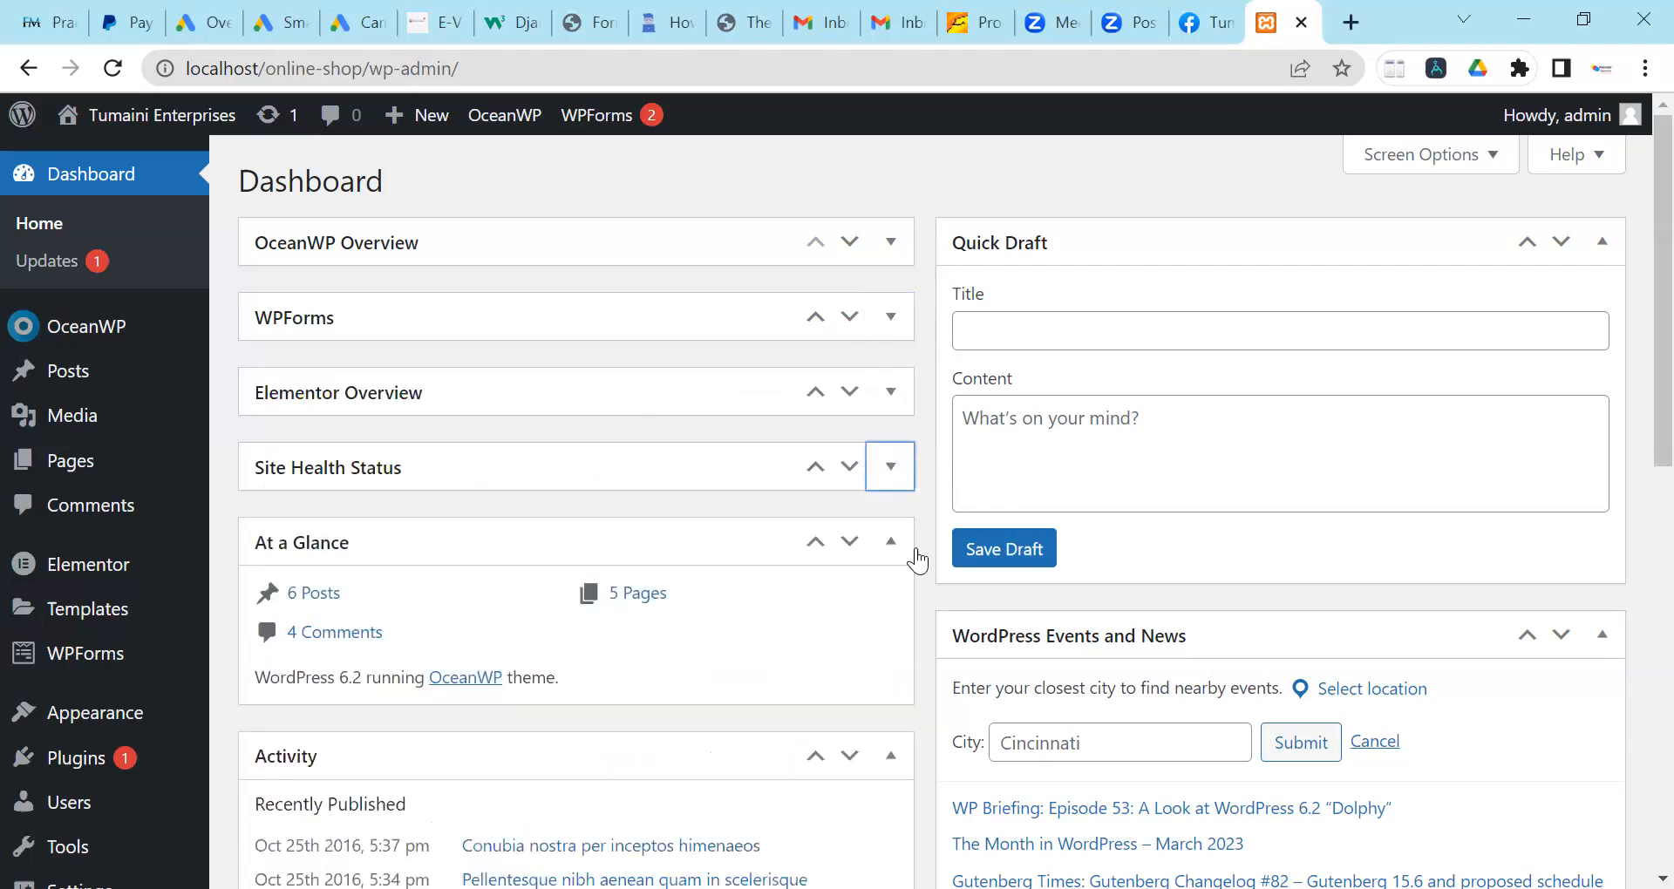
{"action": "left_click", "coordinate": [891, 543]}
{"action": "left_click", "coordinate": [887, 616]}
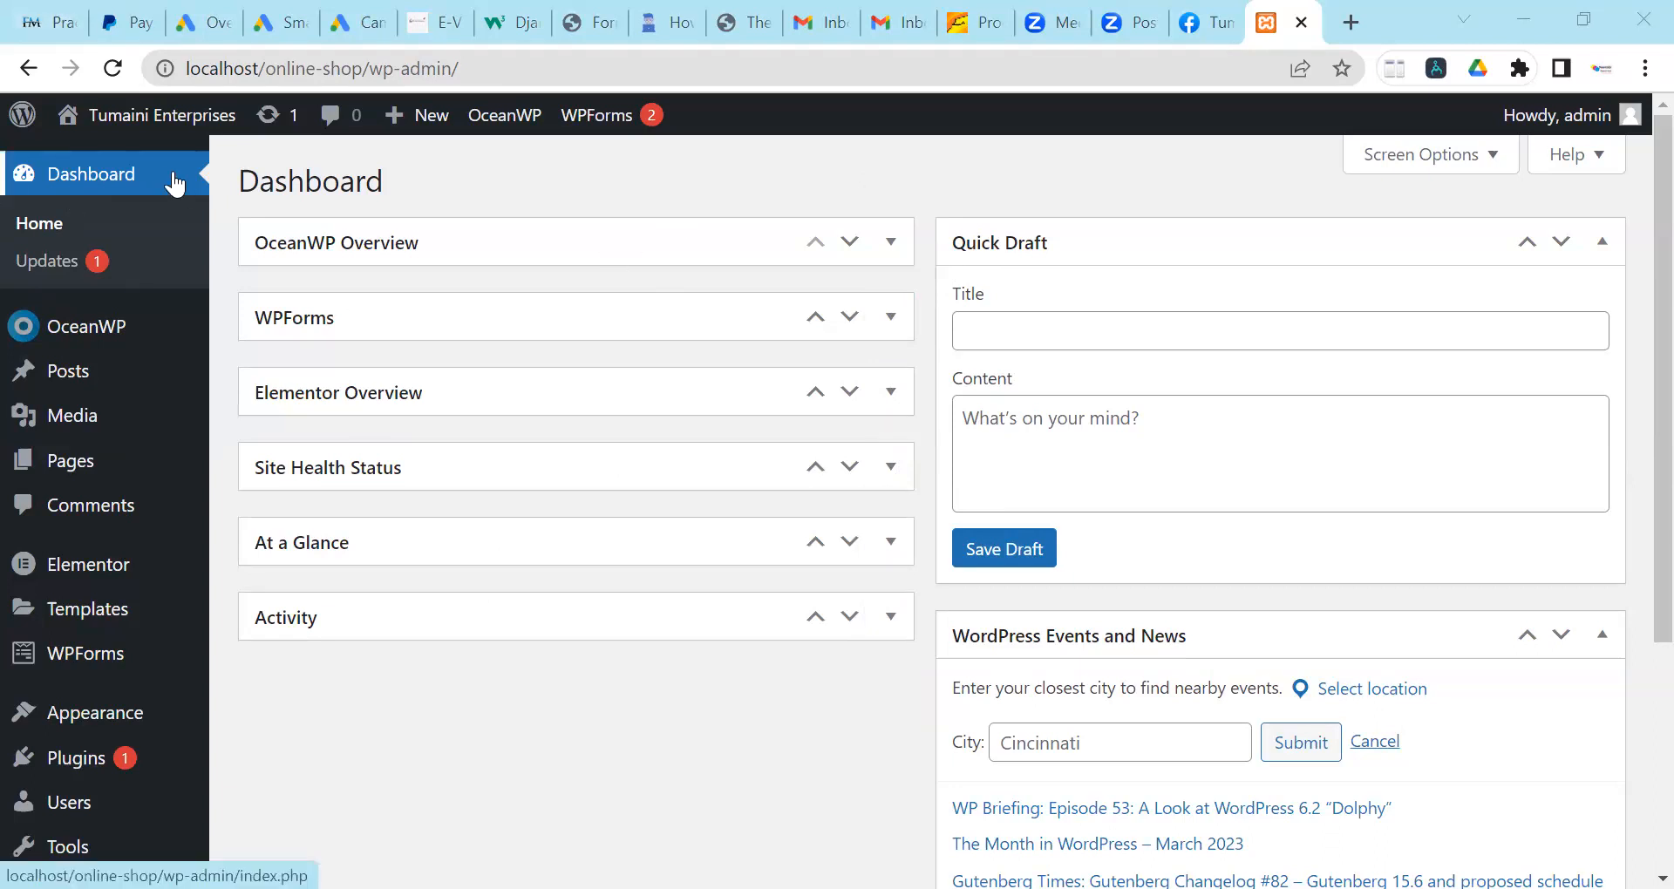
Open the live Lawyer home page through Visit Site.
{"action": "mouse_move", "coordinate": [157, 140]}
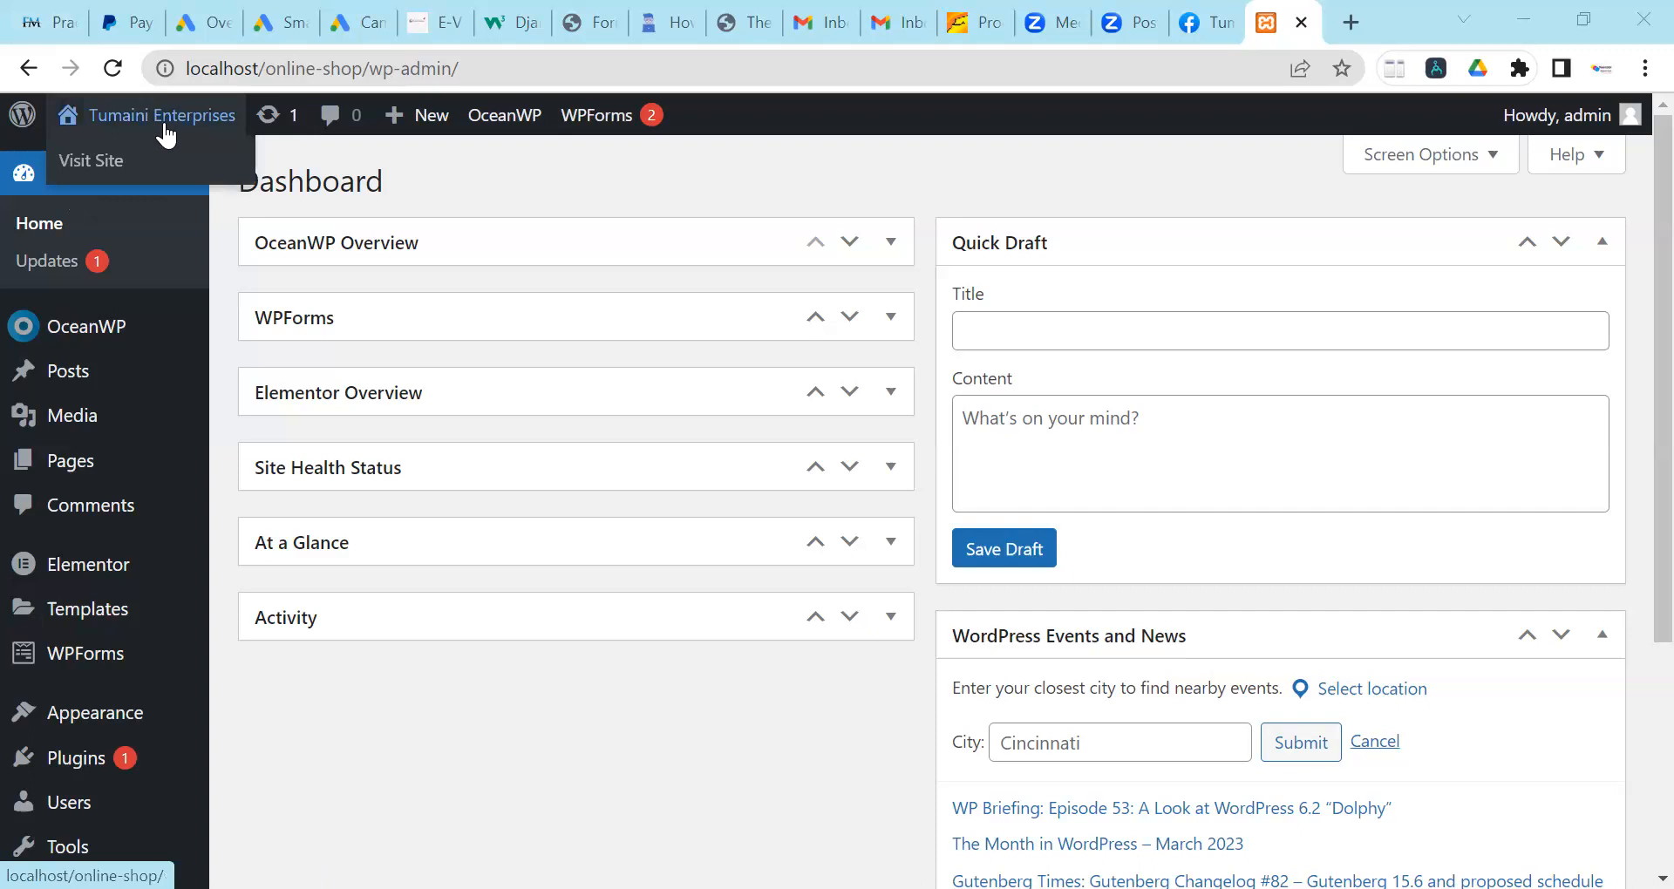
{"action": "left_click", "coordinate": [192, 118]}
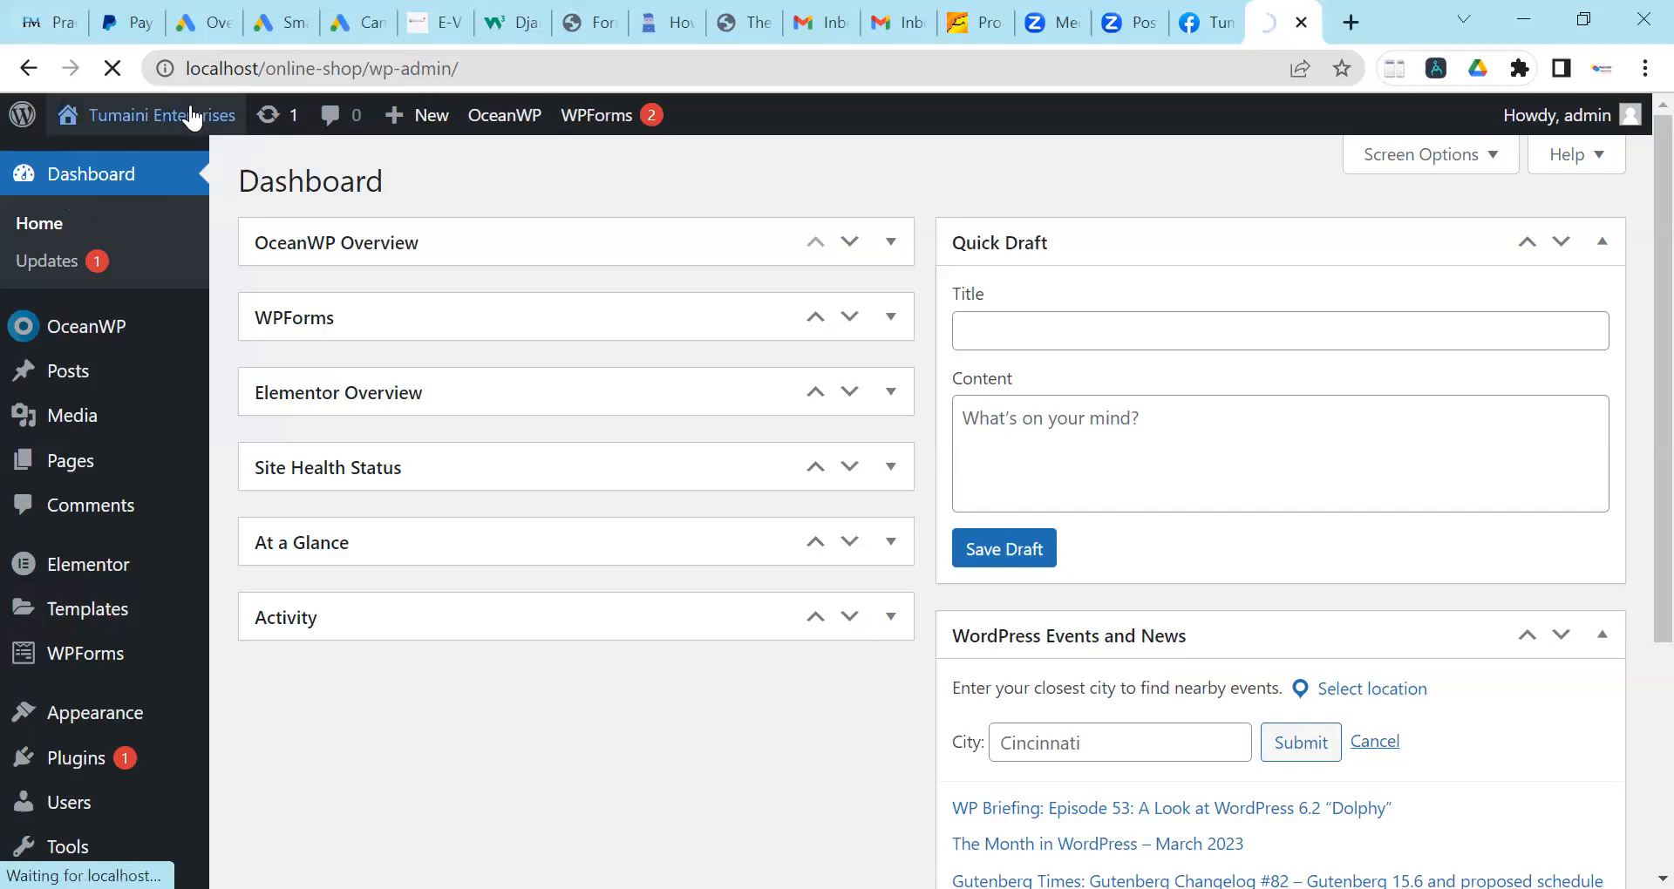
{"action": "left_click", "coordinate": [888, 43]}
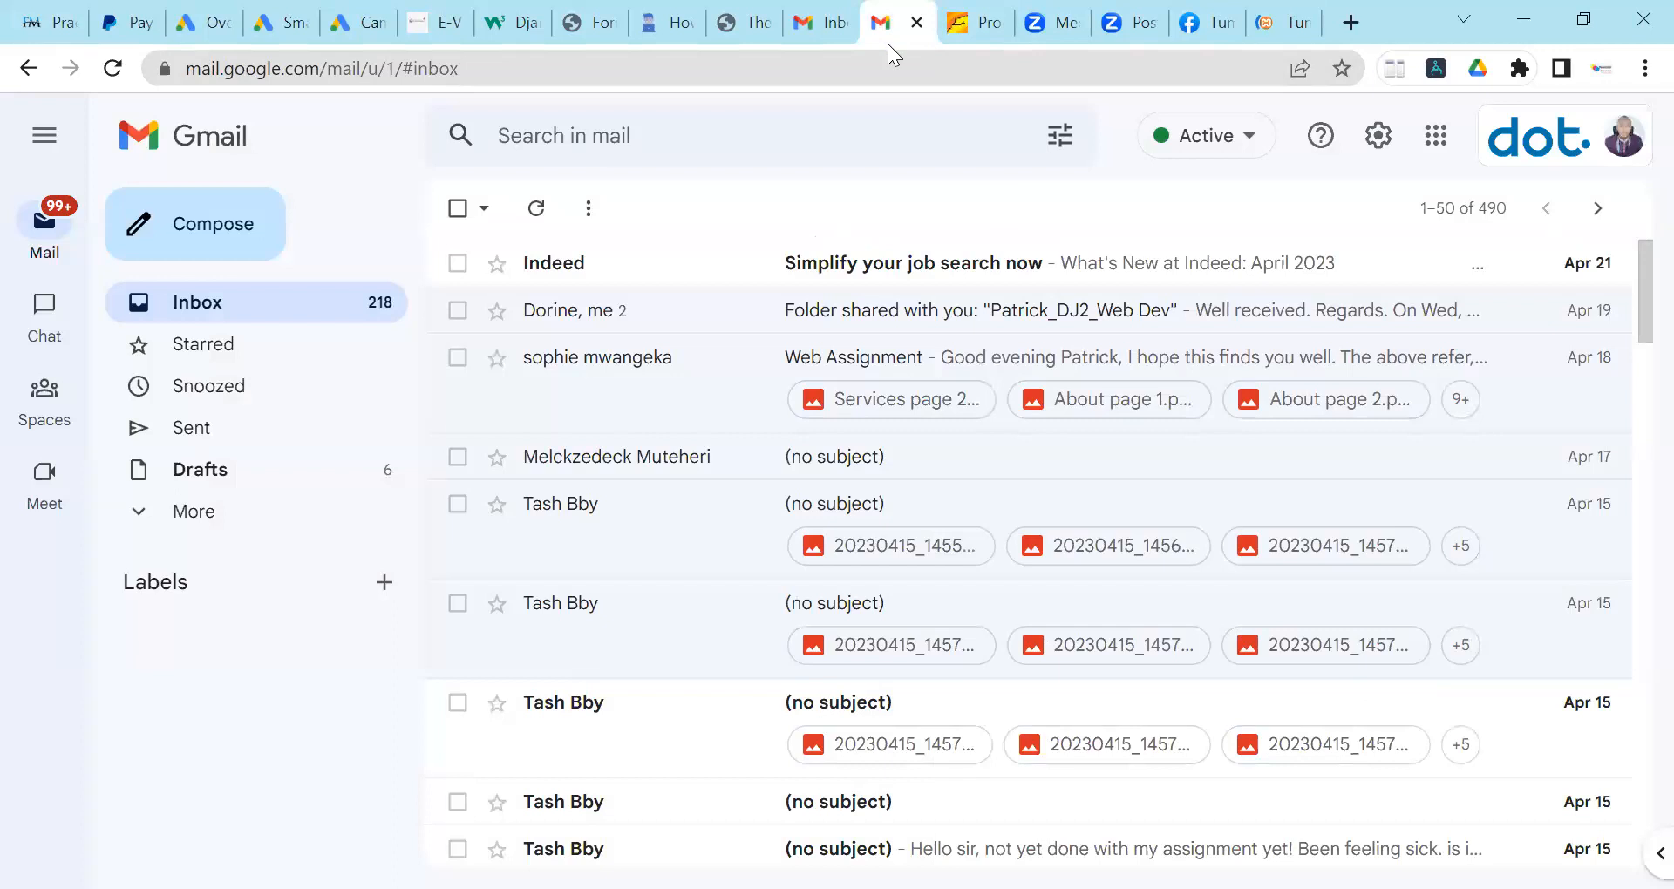
{"action": "left_click", "coordinate": [1284, 23]}
{"action": "scroll", "coordinate": [612, 413], "scroll_direction": "down", "scroll_amount": 3}
{"action": "scroll", "coordinate": [610, 413], "scroll_direction": "up", "scroll_amount": 3}
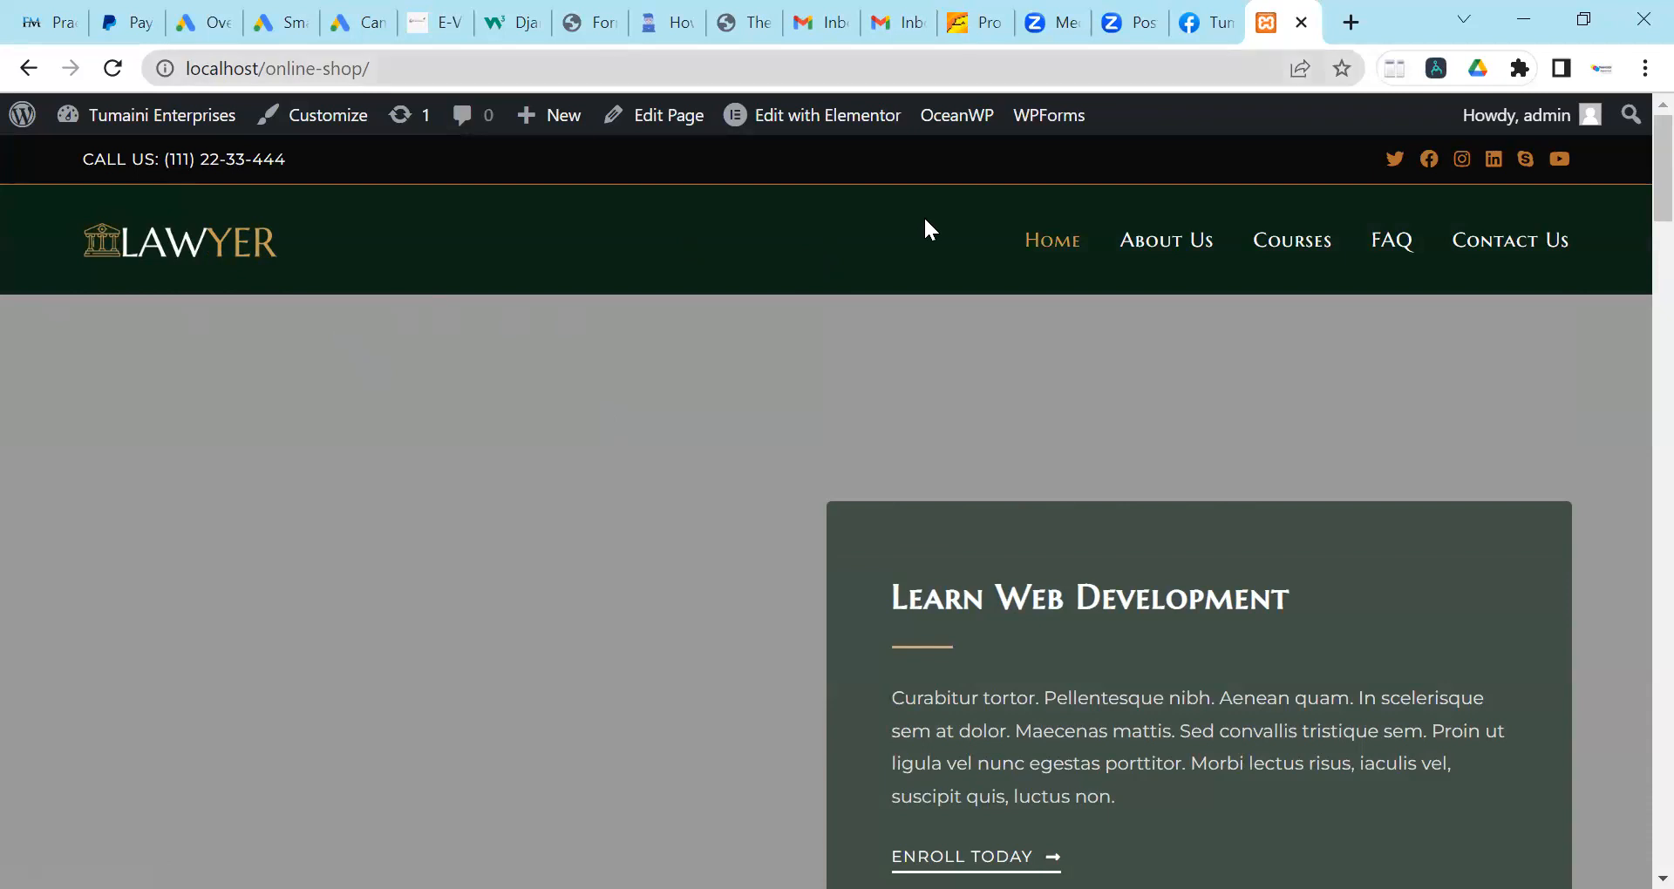
Duplicate the site tab and bring the admin Dashboard back in the original tab.
{"action": "right_click", "coordinate": [1270, 31]}
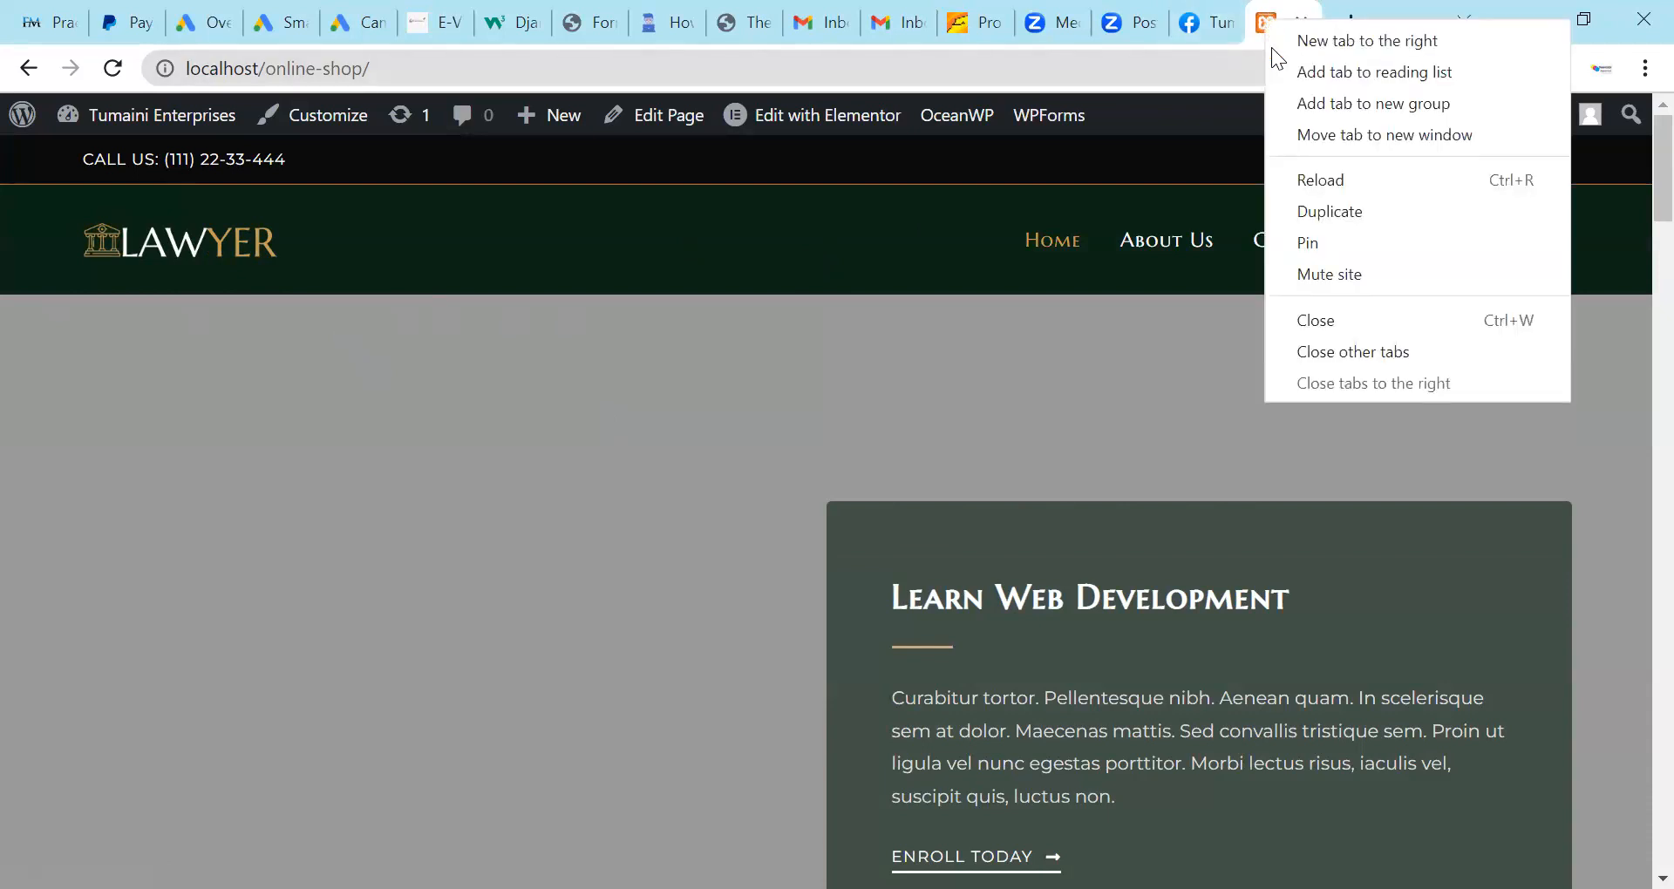
{"action": "left_click", "coordinate": [1327, 215]}
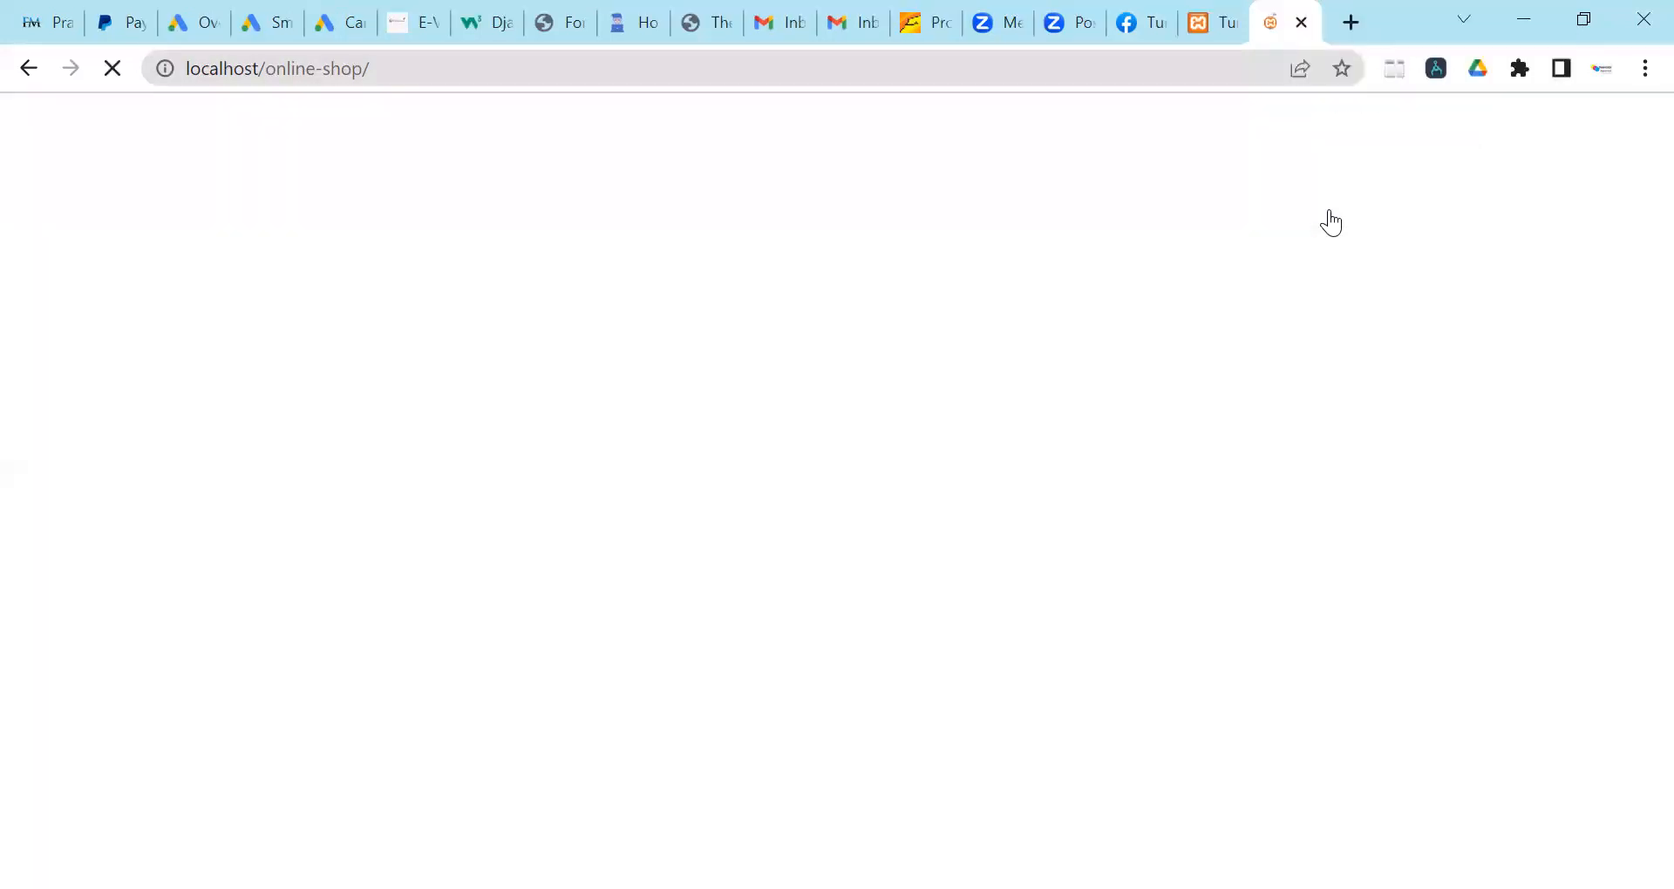
{"action": "left_click", "coordinate": [1231, 23]}
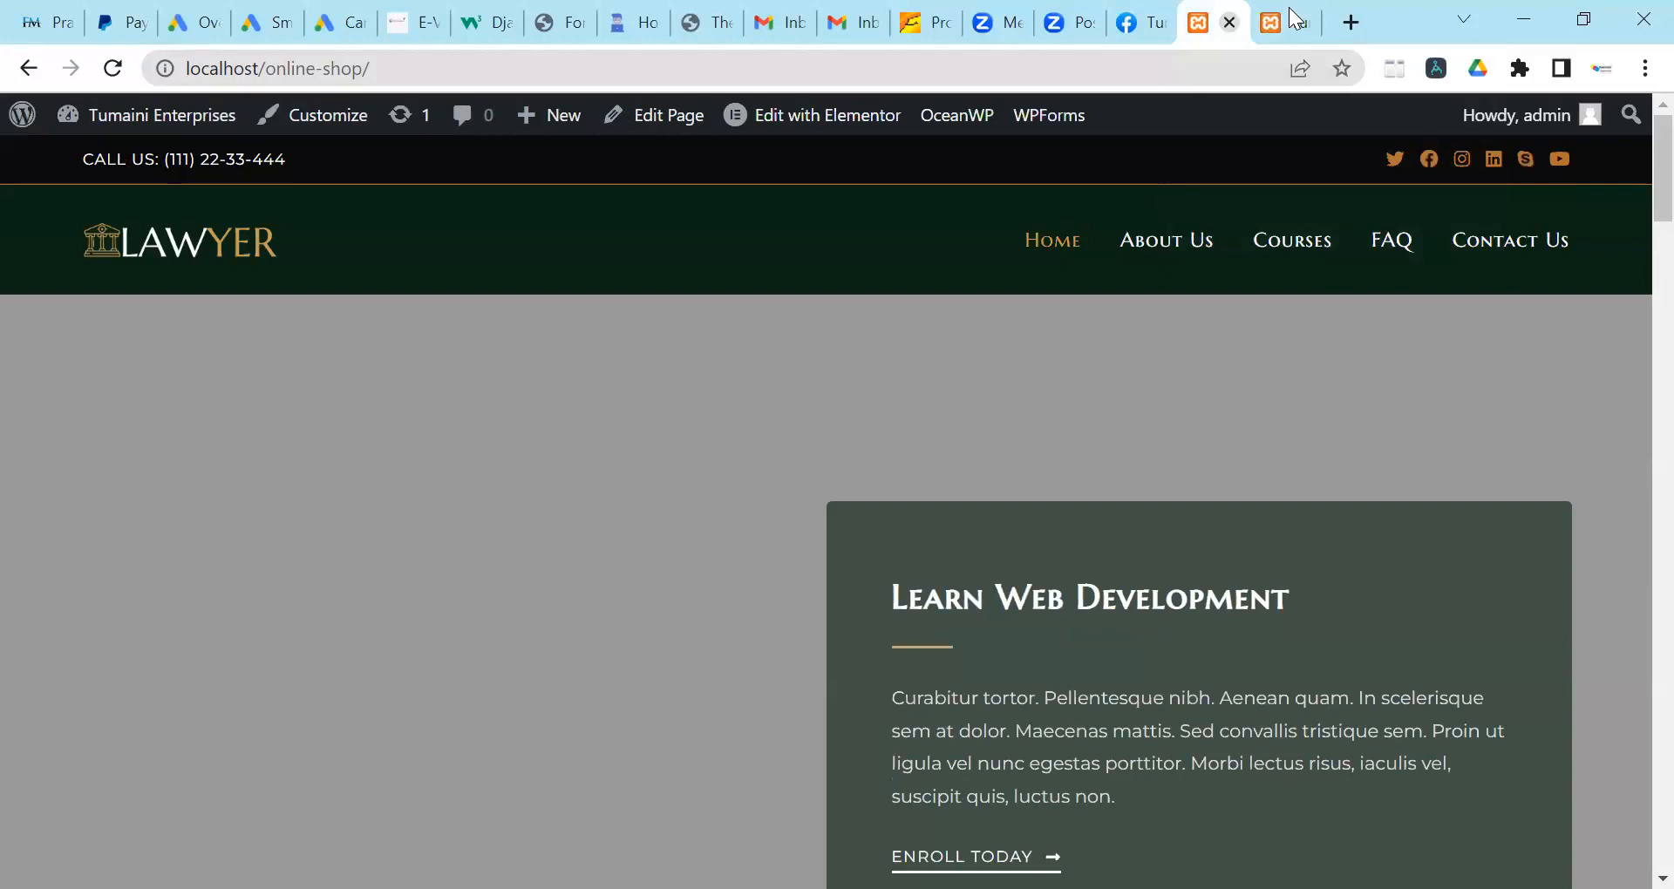
{"action": "mouse_move", "coordinate": [104, 115]}
{"action": "left_click", "coordinate": [80, 160]}
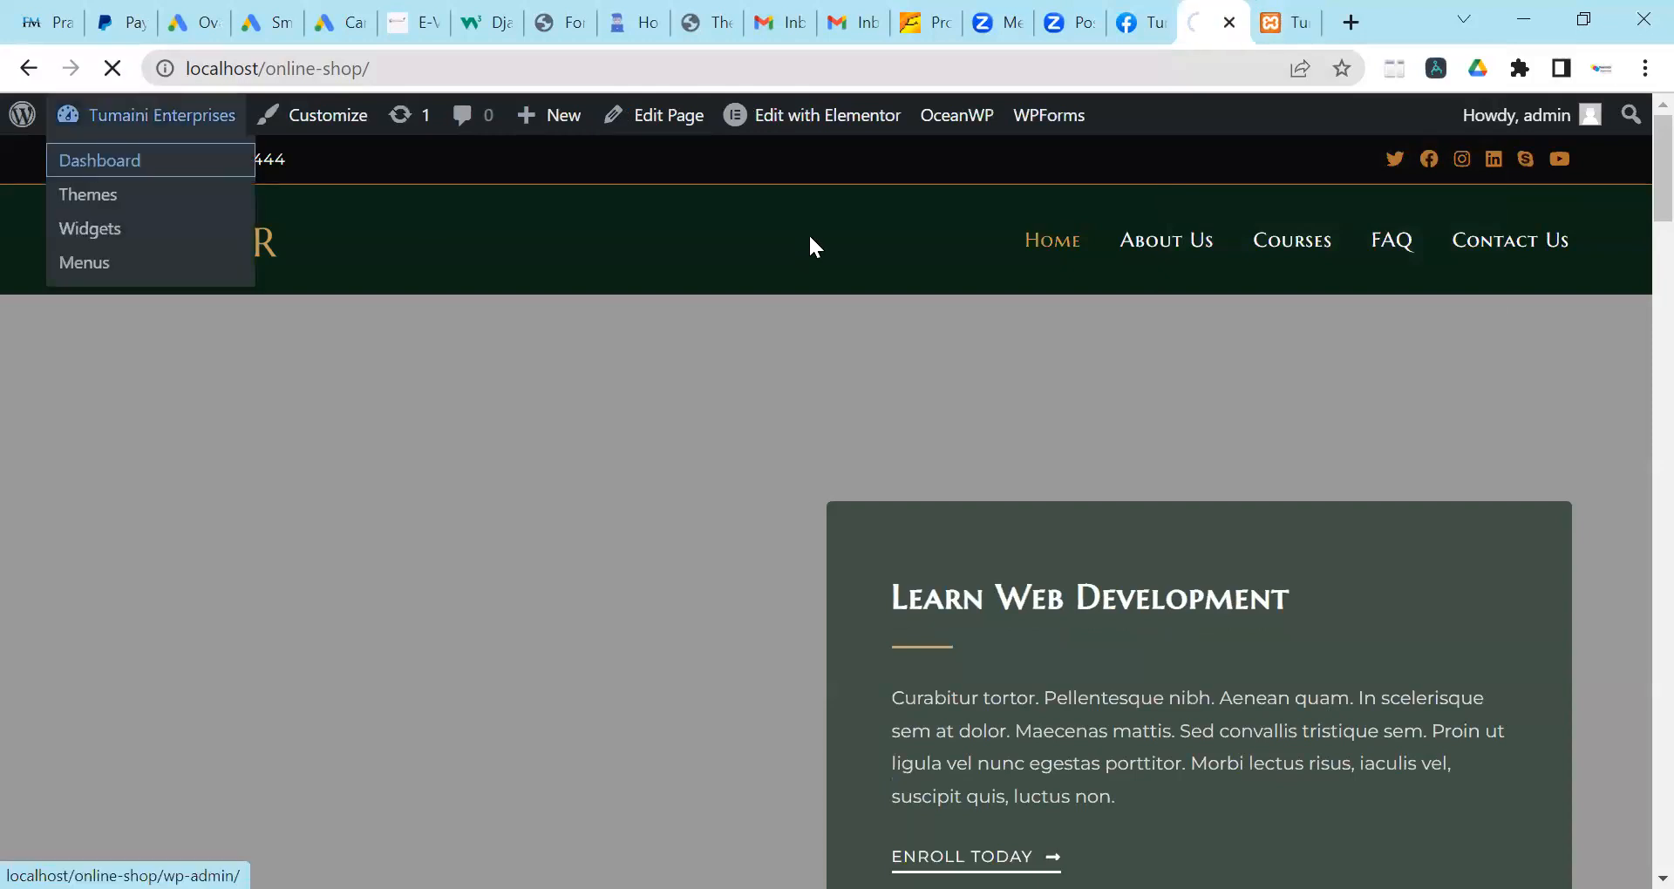
{"action": "left_click", "coordinate": [1273, 19]}
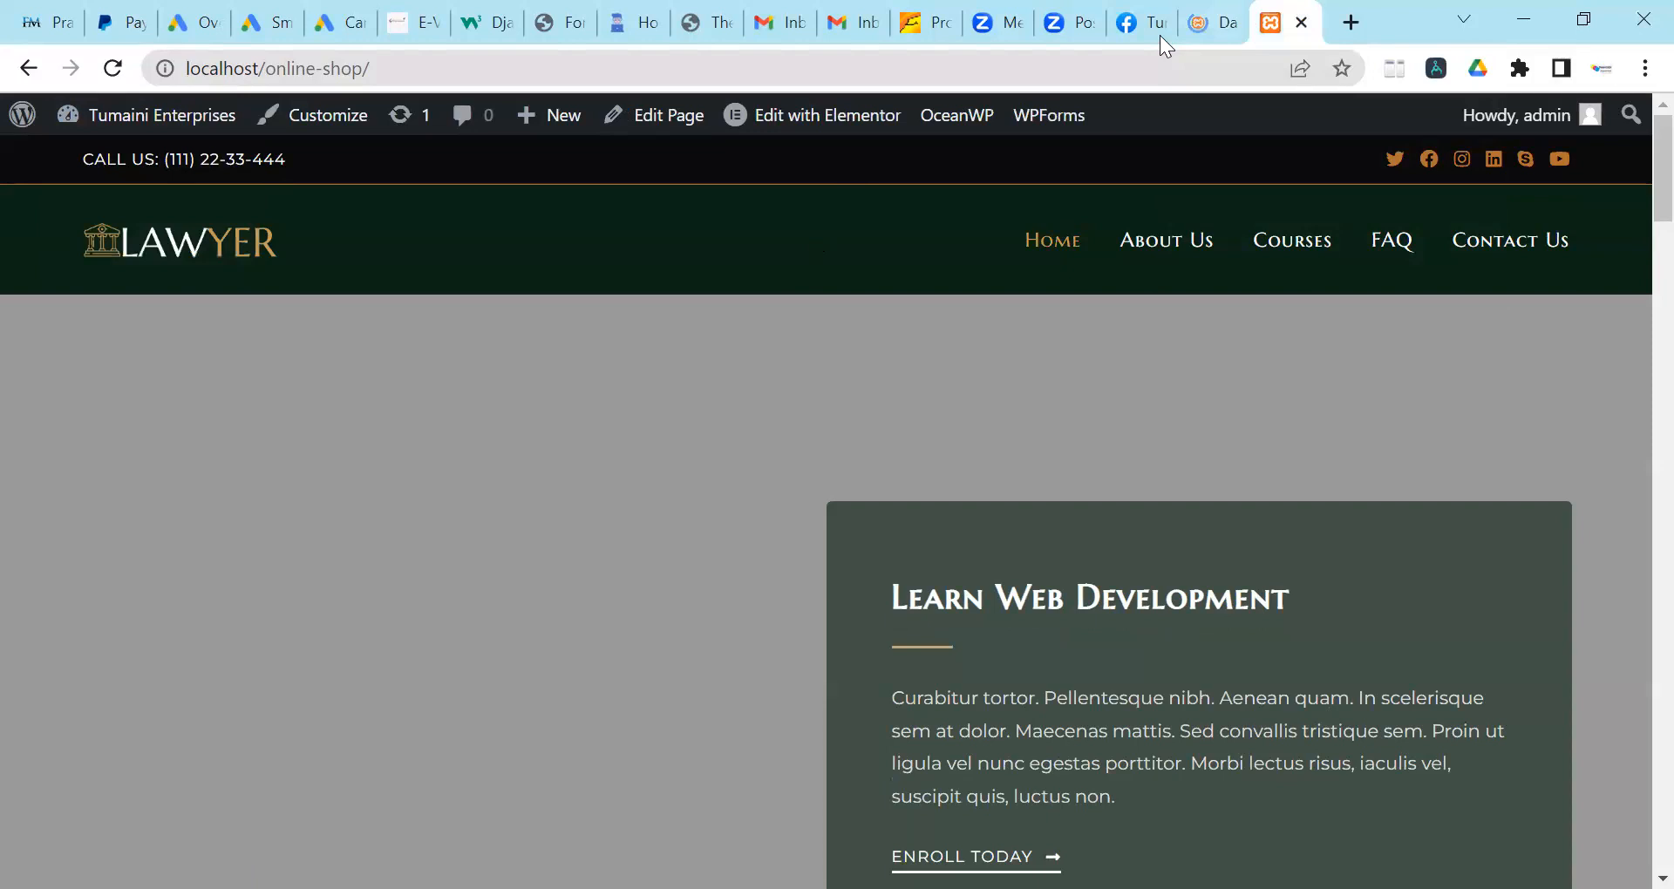
{"action": "left_click", "coordinate": [1228, 22]}
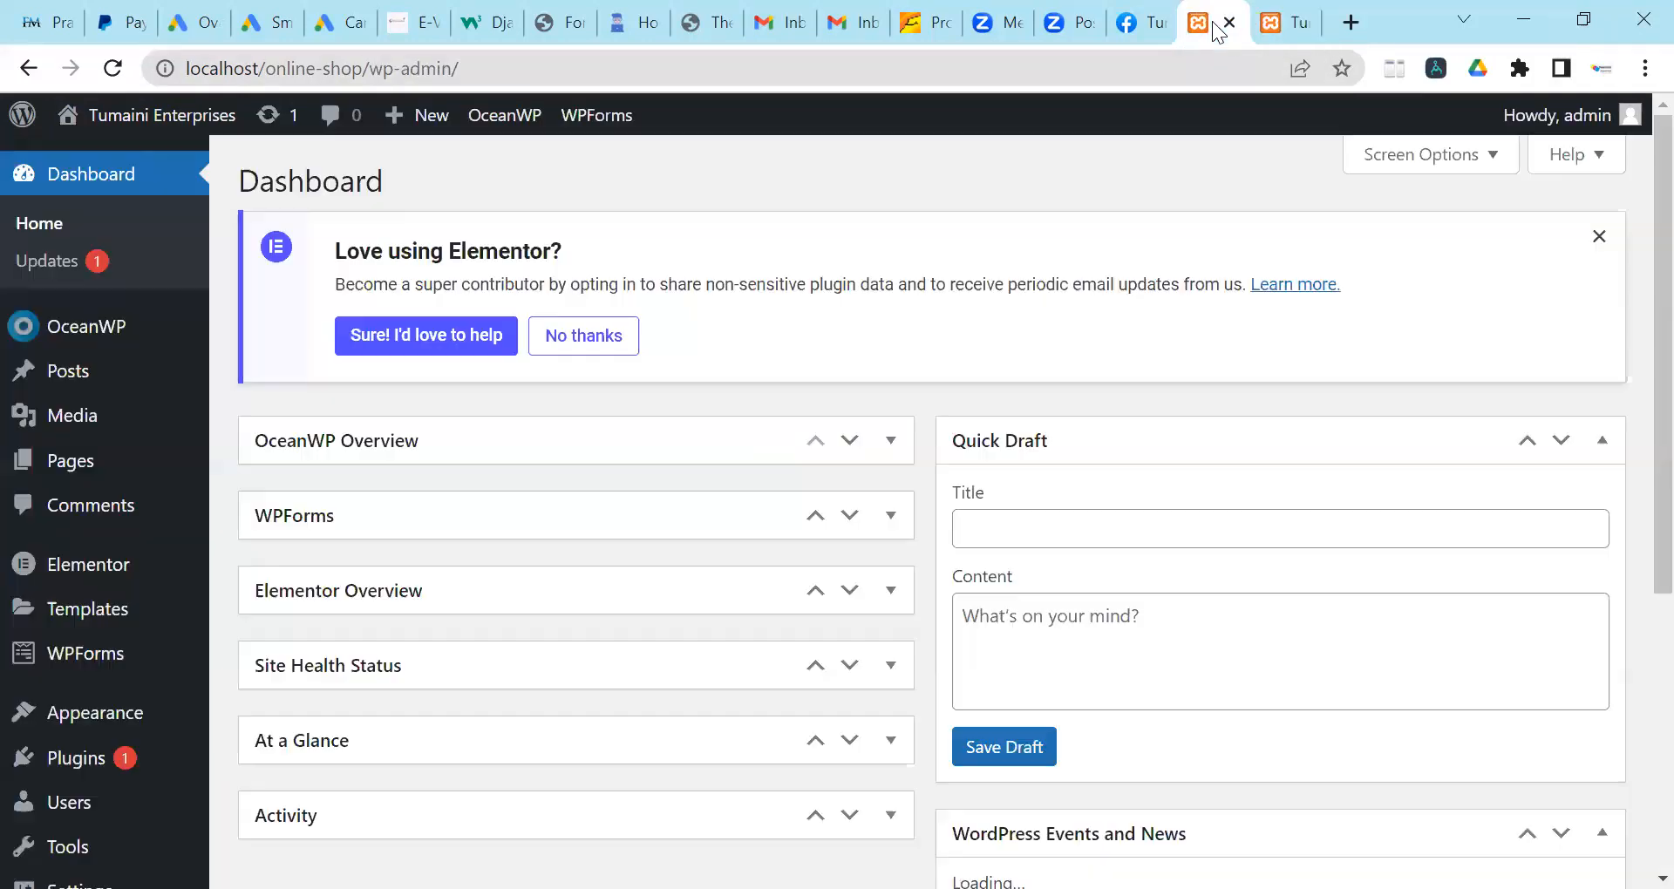
In the installed Plugins list, tick Akismet Anti-Spam and Hello Dolly.
{"action": "left_click", "coordinate": [72, 769]}
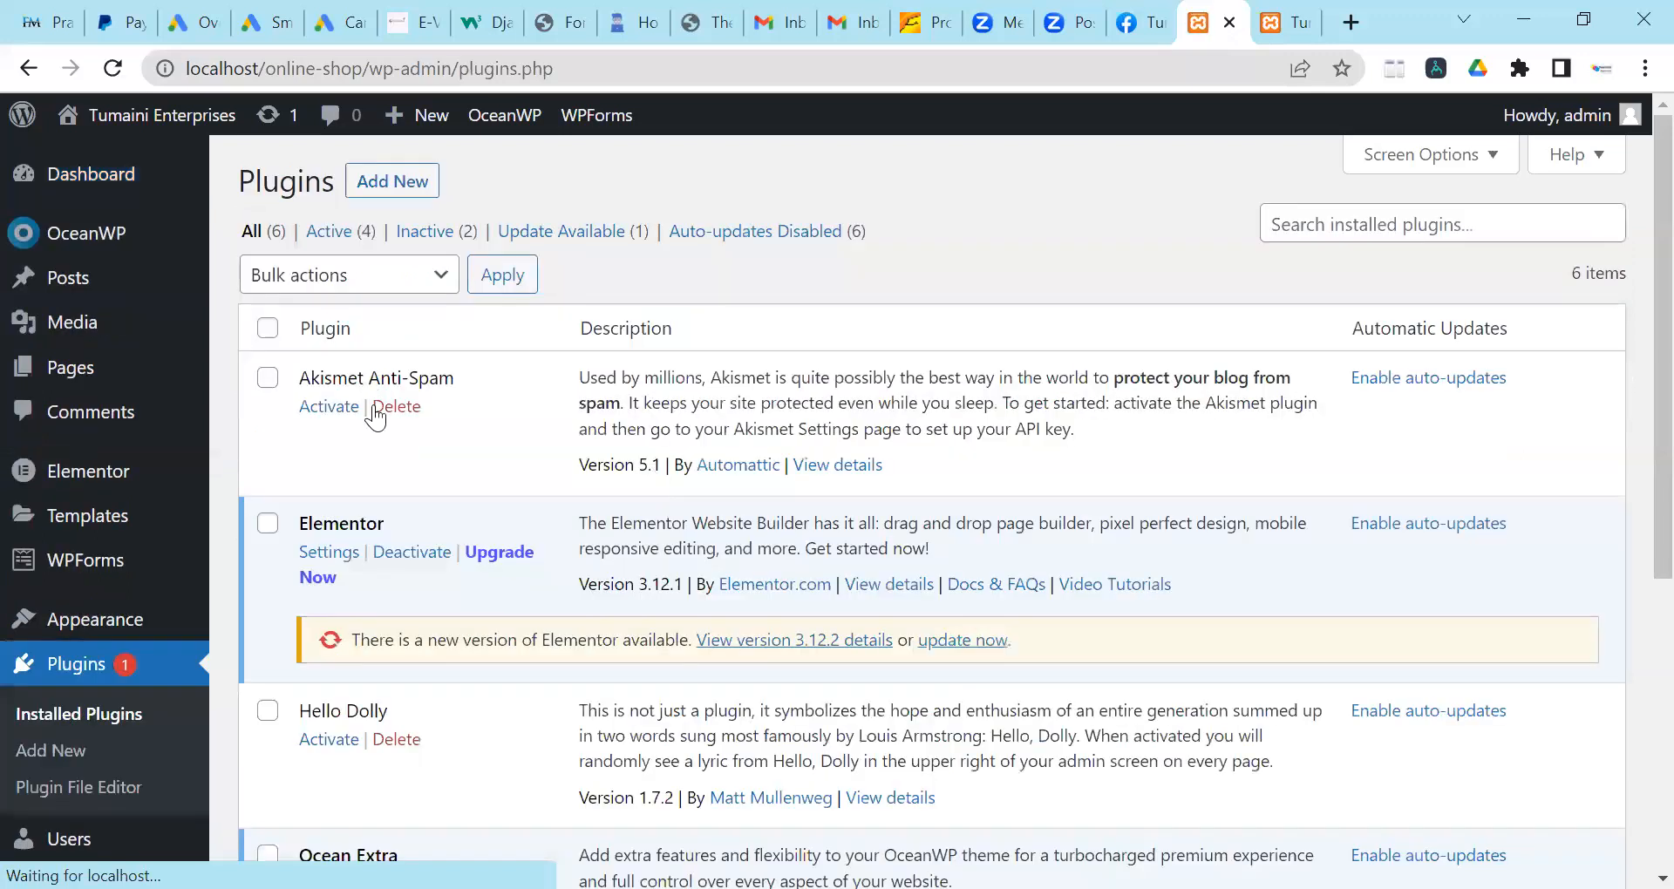
{"action": "scroll", "coordinate": [367, 424], "scroll_direction": "down", "scroll_amount": 5}
{"action": "scroll", "coordinate": [361, 424], "scroll_direction": "up", "scroll_amount": 5}
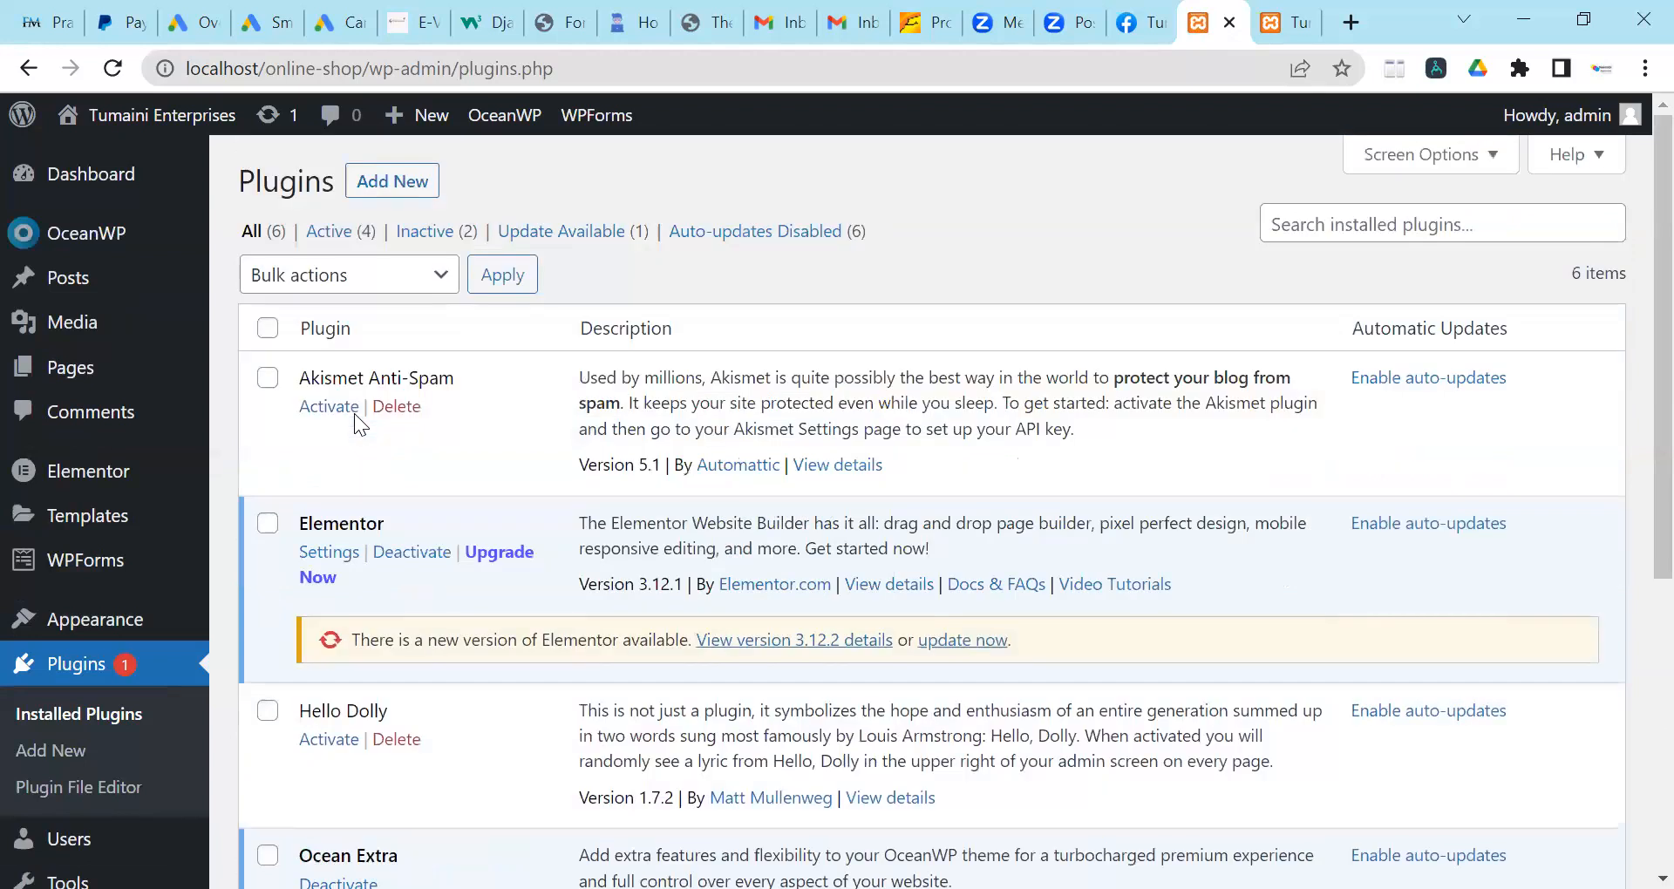
{"action": "scroll", "coordinate": [383, 488], "scroll_direction": "down", "scroll_amount": 3}
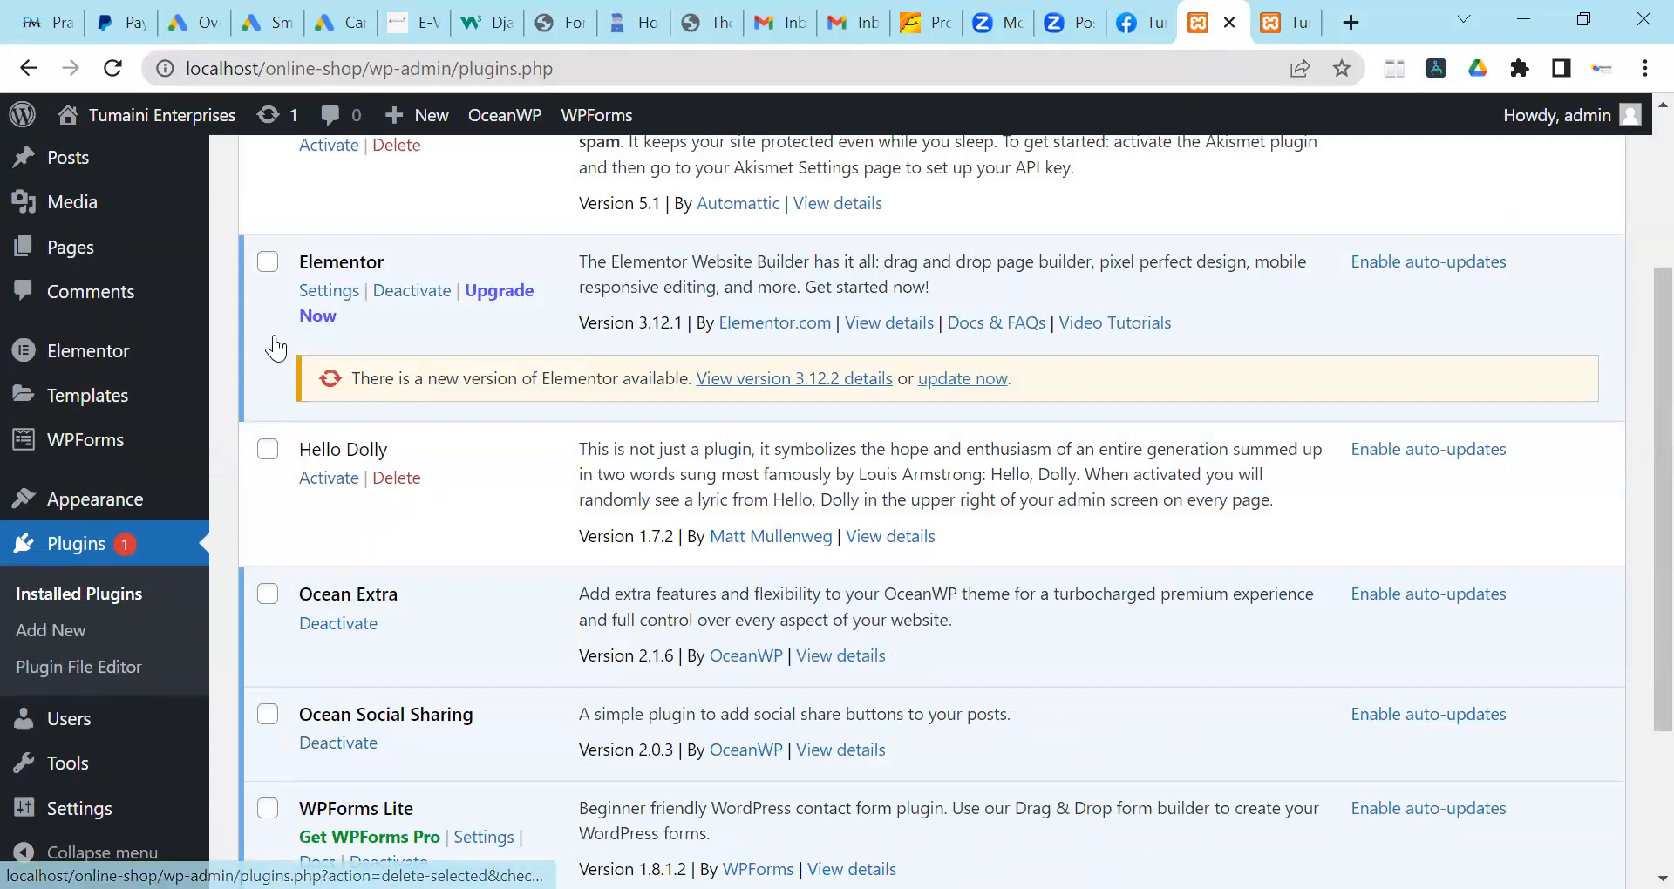
{"action": "scroll", "coordinate": [269, 387], "scroll_direction": "up", "scroll_amount": 3}
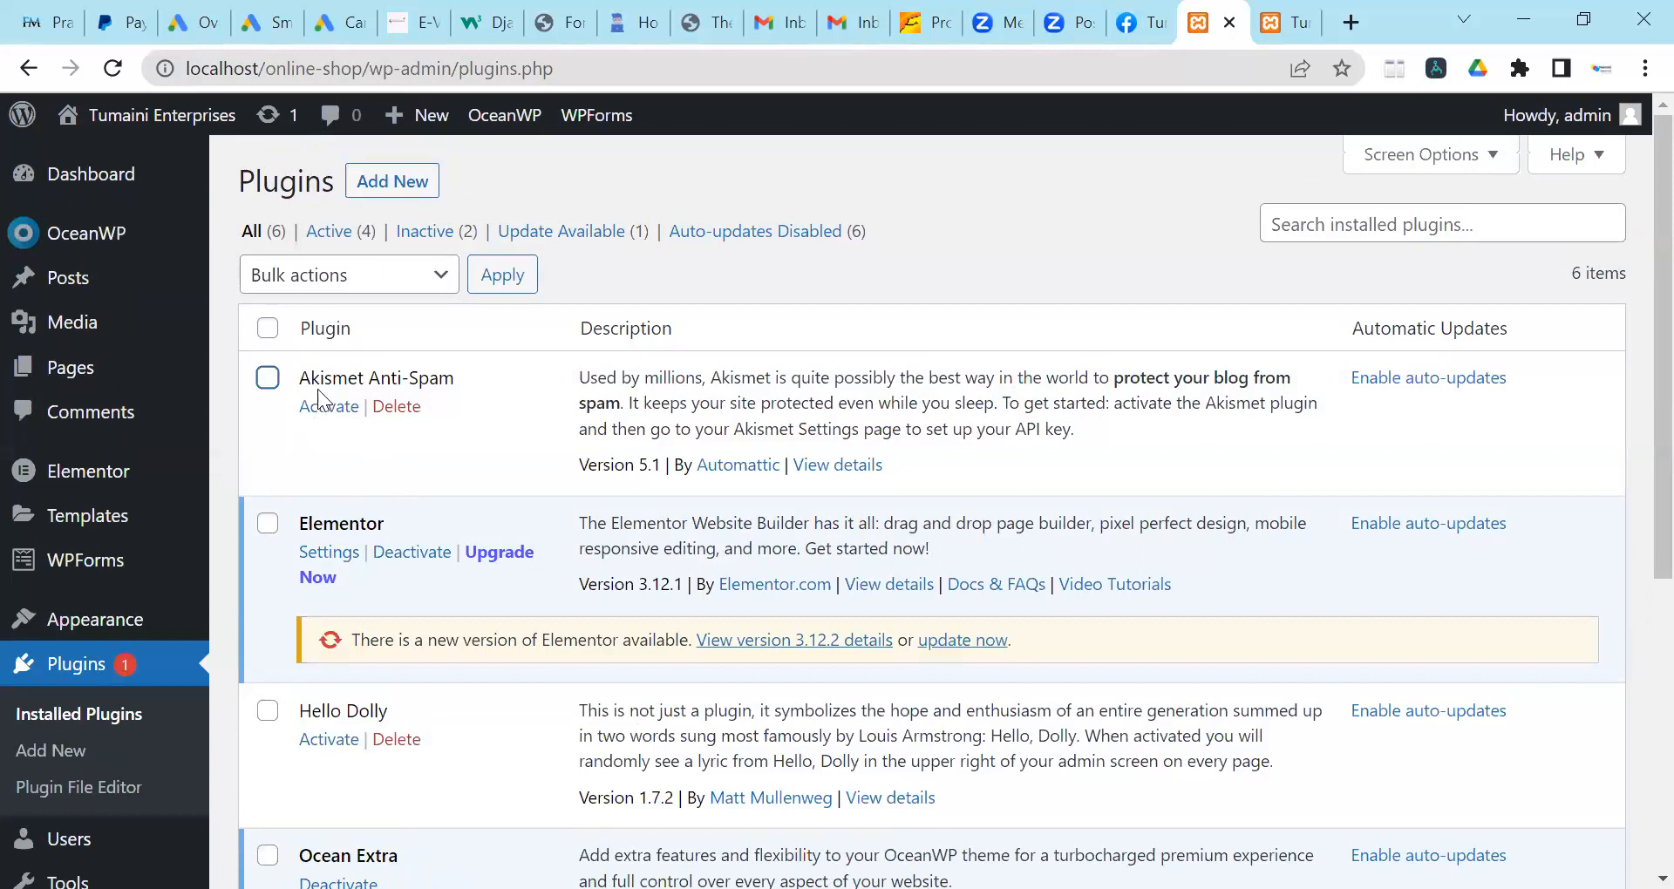
{"action": "left_click", "coordinate": [267, 378]}
{"action": "scroll", "coordinate": [267, 384], "scroll_direction": "down", "scroll_amount": 2}
{"action": "left_click", "coordinate": [267, 450]}
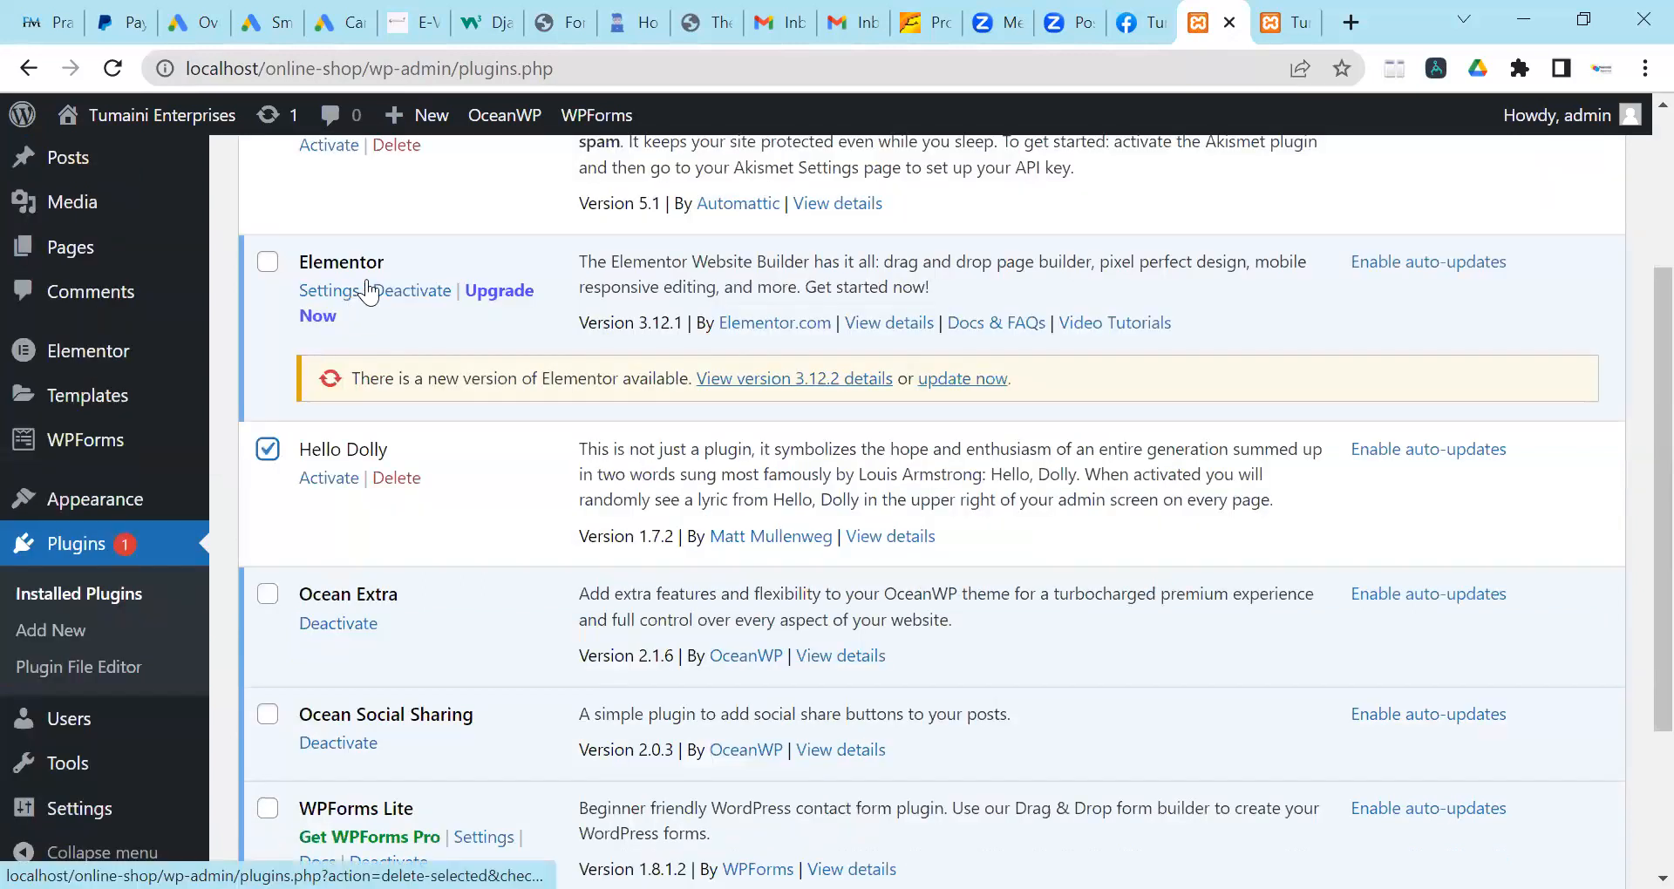
{"action": "scroll", "coordinate": [365, 283], "scroll_direction": "up", "scroll_amount": 2}
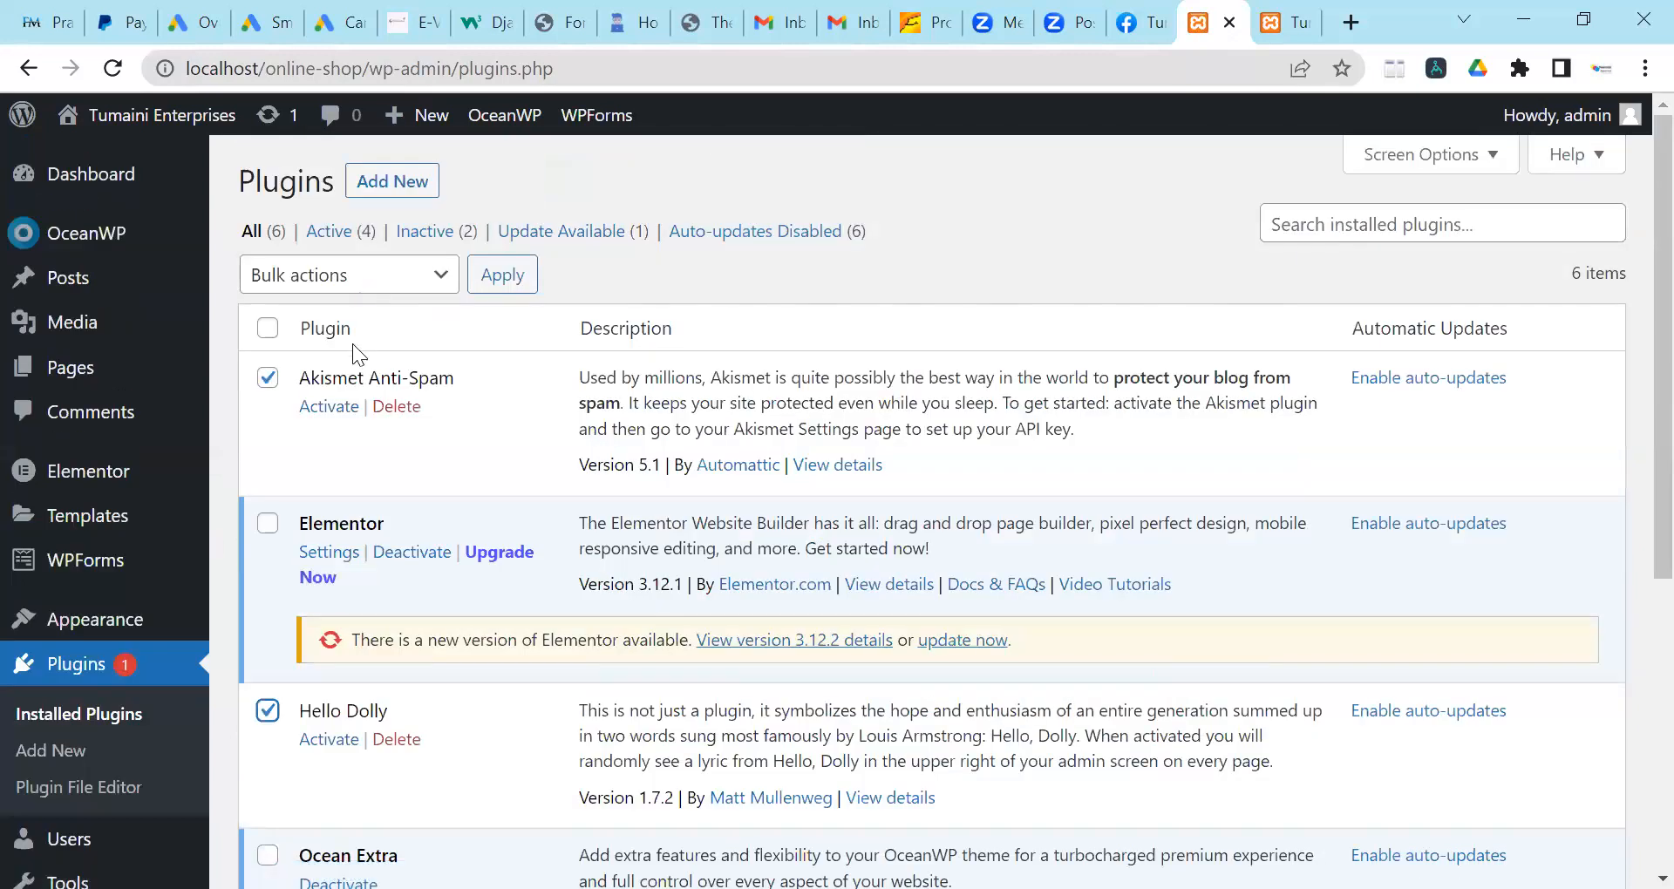
Bulk-delete the two ticked plugins, leaving four installed.
{"action": "left_click", "coordinate": [350, 276]}
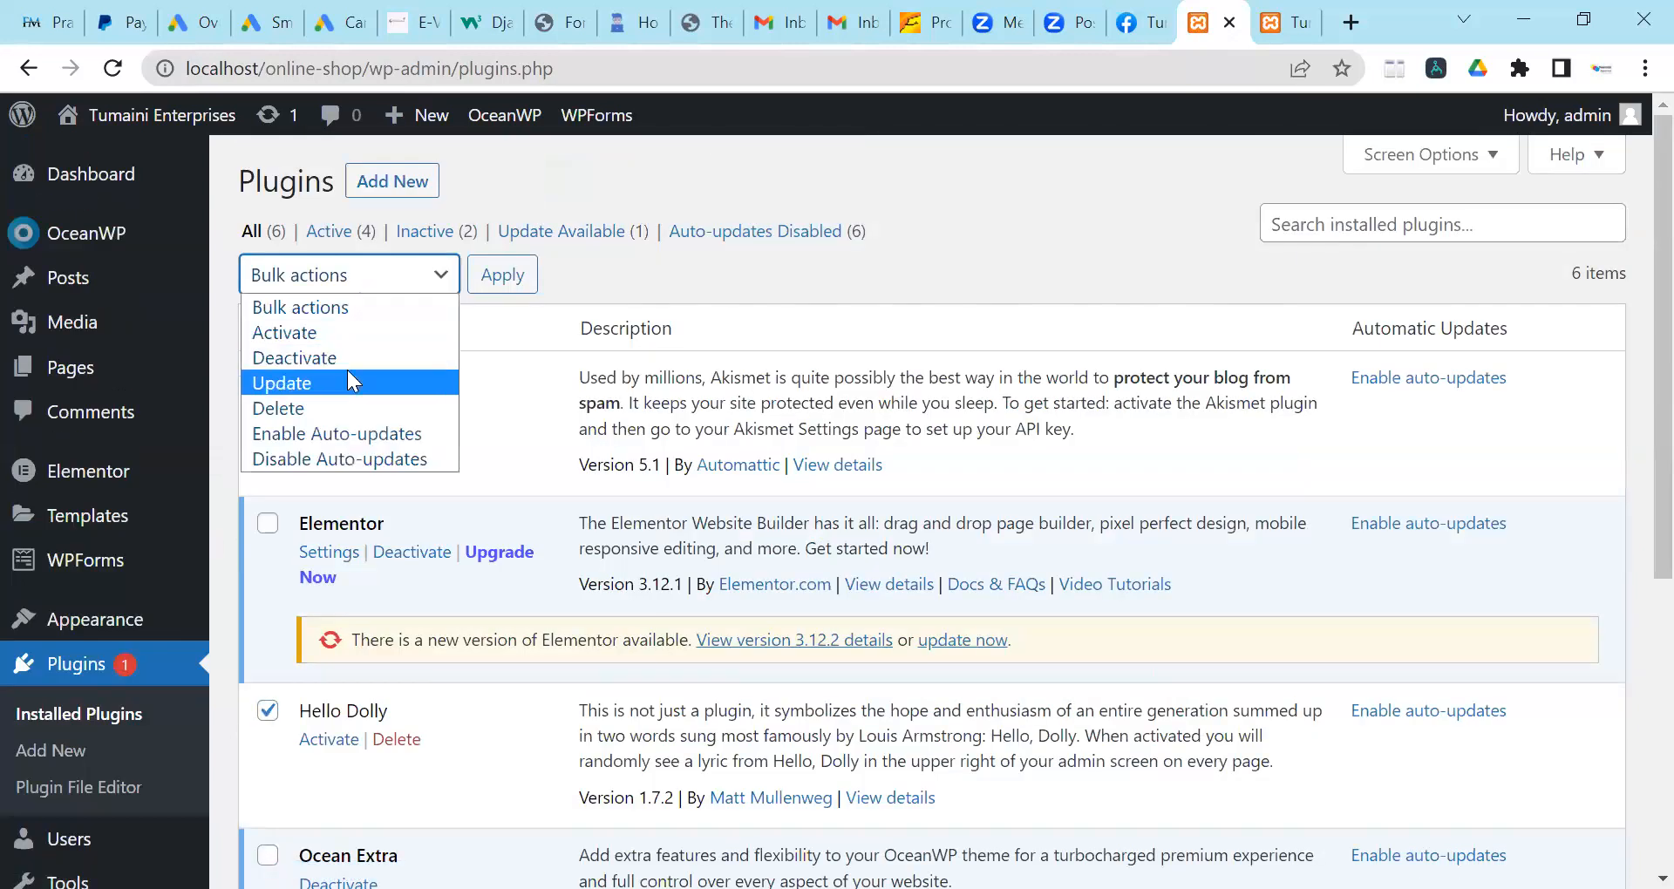
{"action": "left_click", "coordinate": [349, 407]}
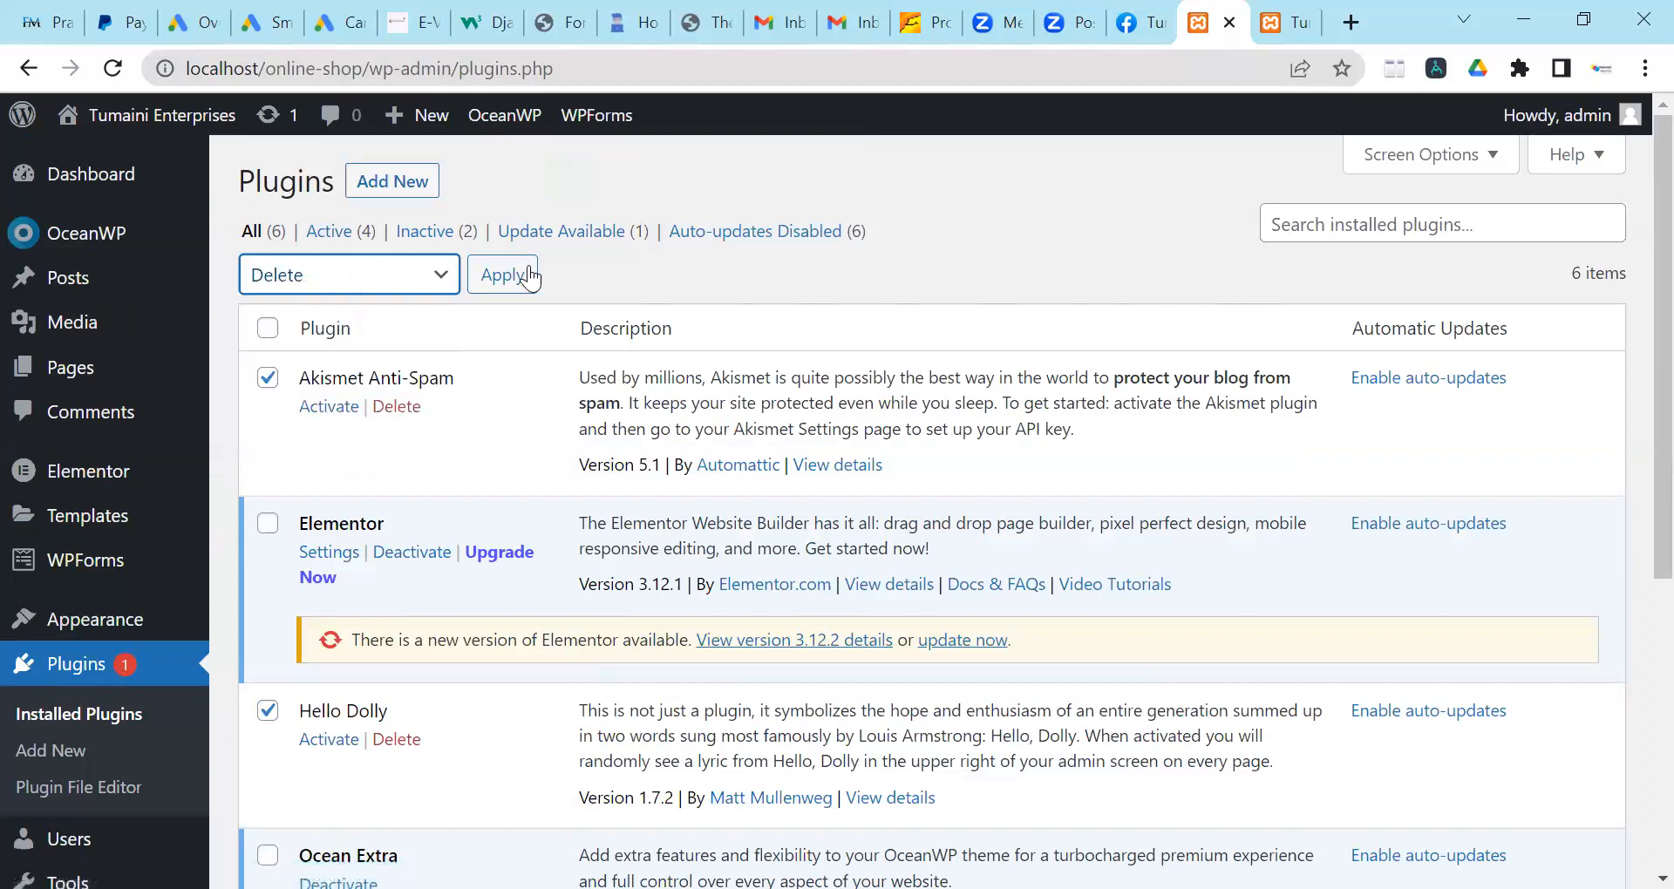
{"action": "left_click", "coordinate": [966, 260]}
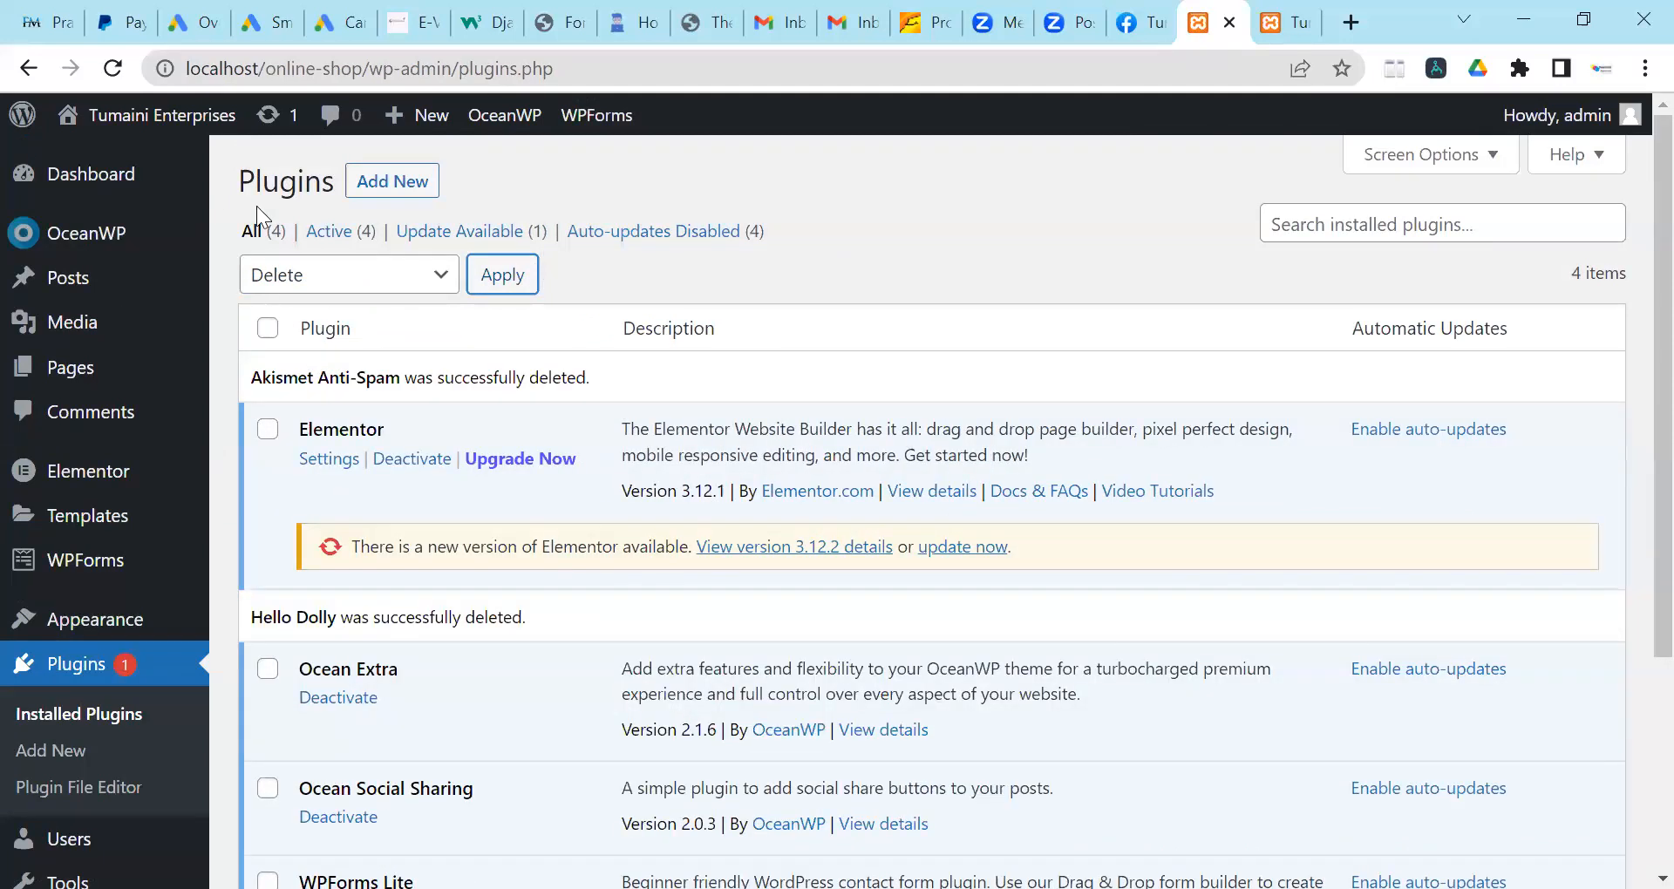
{"action": "scroll", "coordinate": [614, 558], "scroll_direction": "down", "scroll_amount": 2}
{"action": "scroll", "coordinate": [614, 558], "scroll_direction": "up", "scroll_amount": 2}
{"action": "scroll", "coordinate": [609, 558], "scroll_direction": "down", "scroll_amount": 5}
{"action": "scroll", "coordinate": [608, 558], "scroll_direction": "up", "scroll_amount": 5}
{"action": "left_click", "coordinate": [412, 185]}
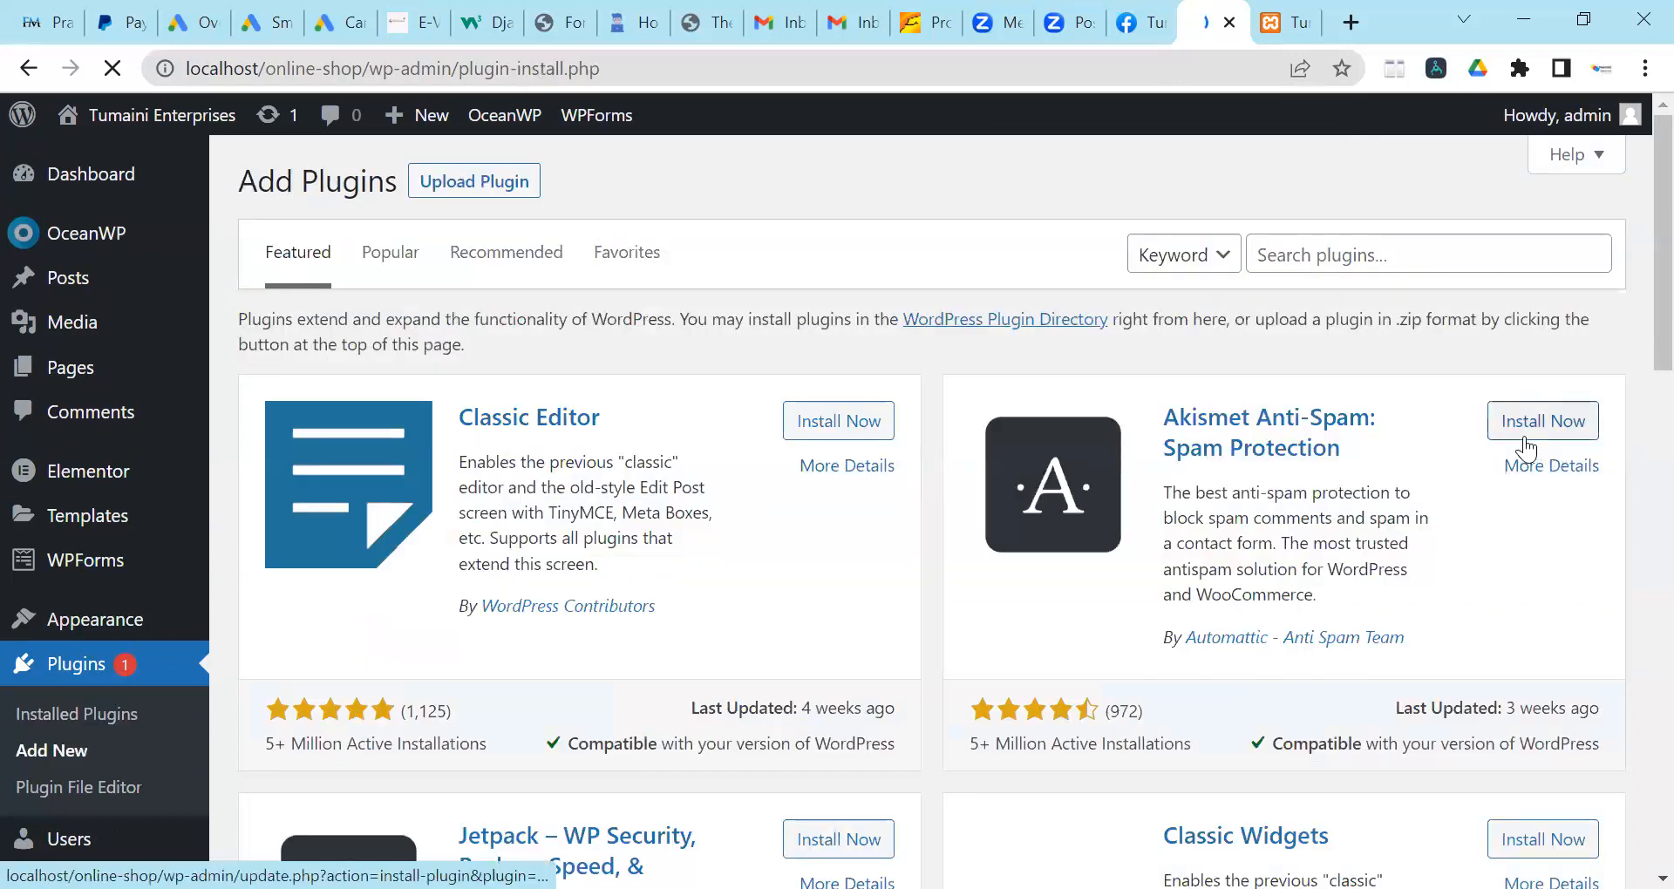
Search plugins for 'contact' and install Contact Form 7.
{"action": "left_click", "coordinate": [1428, 264]}
{"action": "left_click", "coordinate": [1421, 320]}
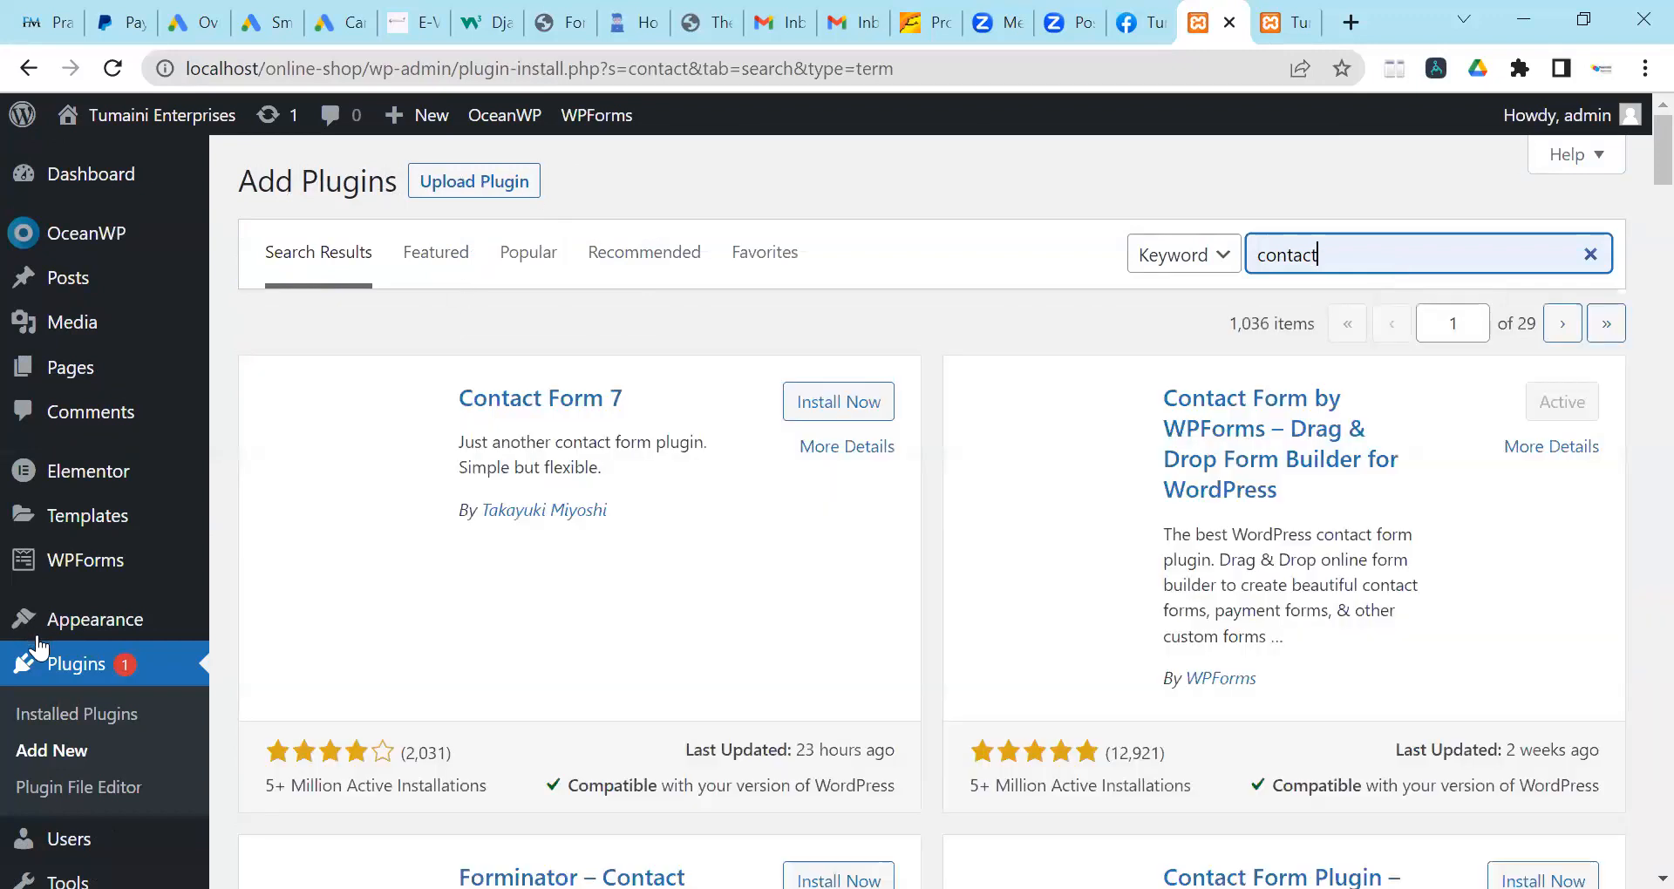
{"action": "mouse_move", "coordinate": [200, 635]}
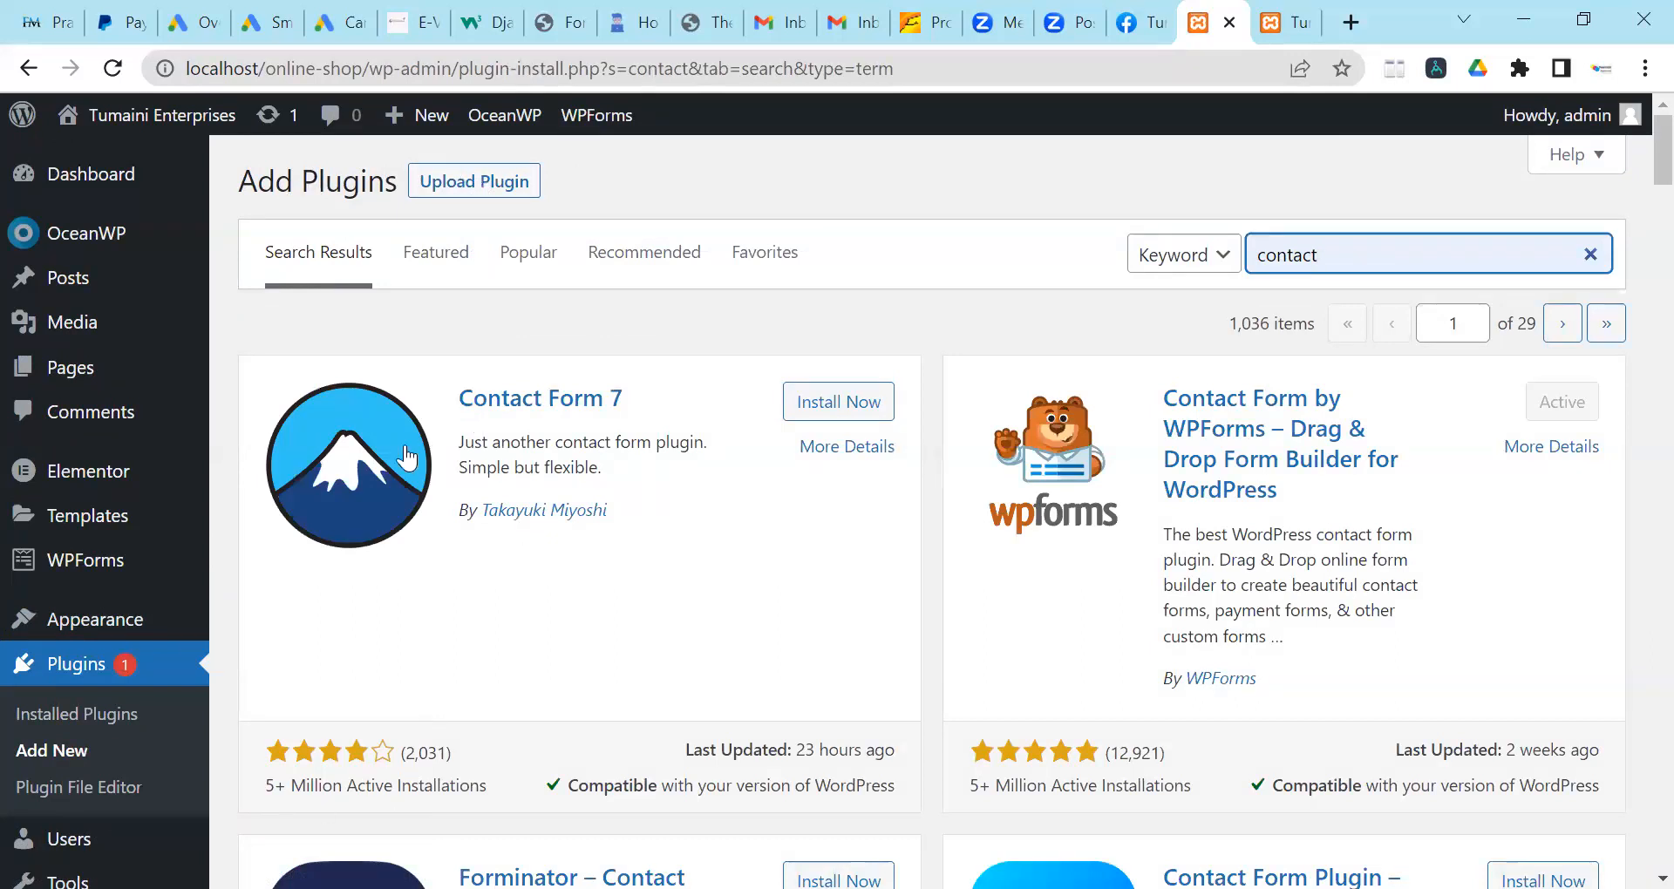
{"action": "left_click", "coordinate": [873, 404]}
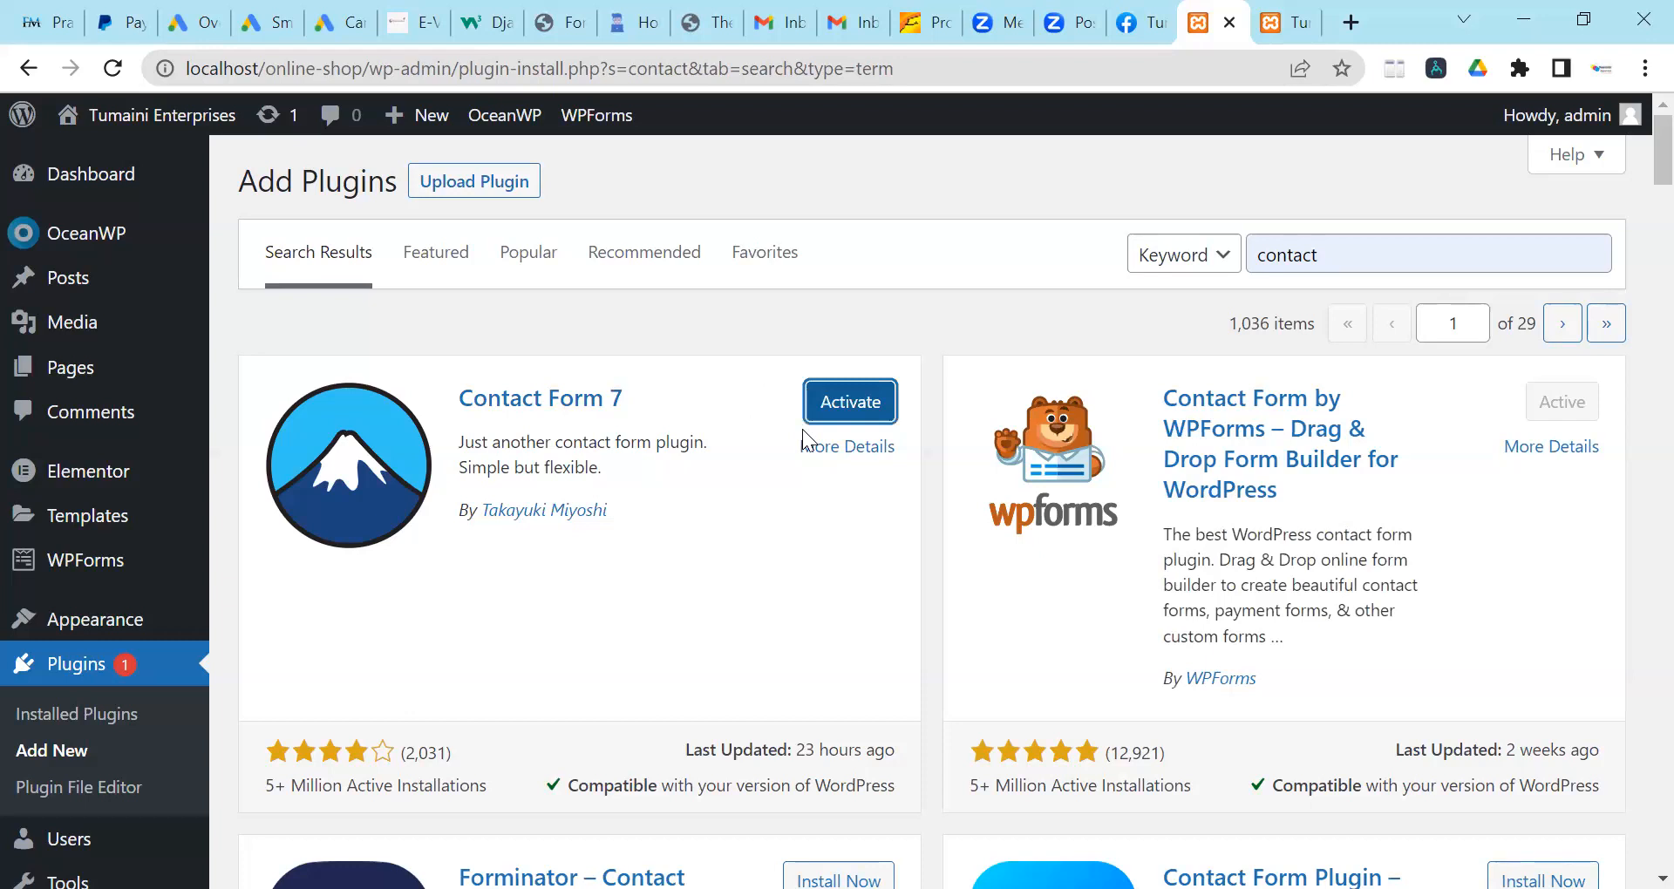
Activate Contact Form 7 so the Contact menu appears in the sidebar.
{"action": "left_click", "coordinate": [842, 422]}
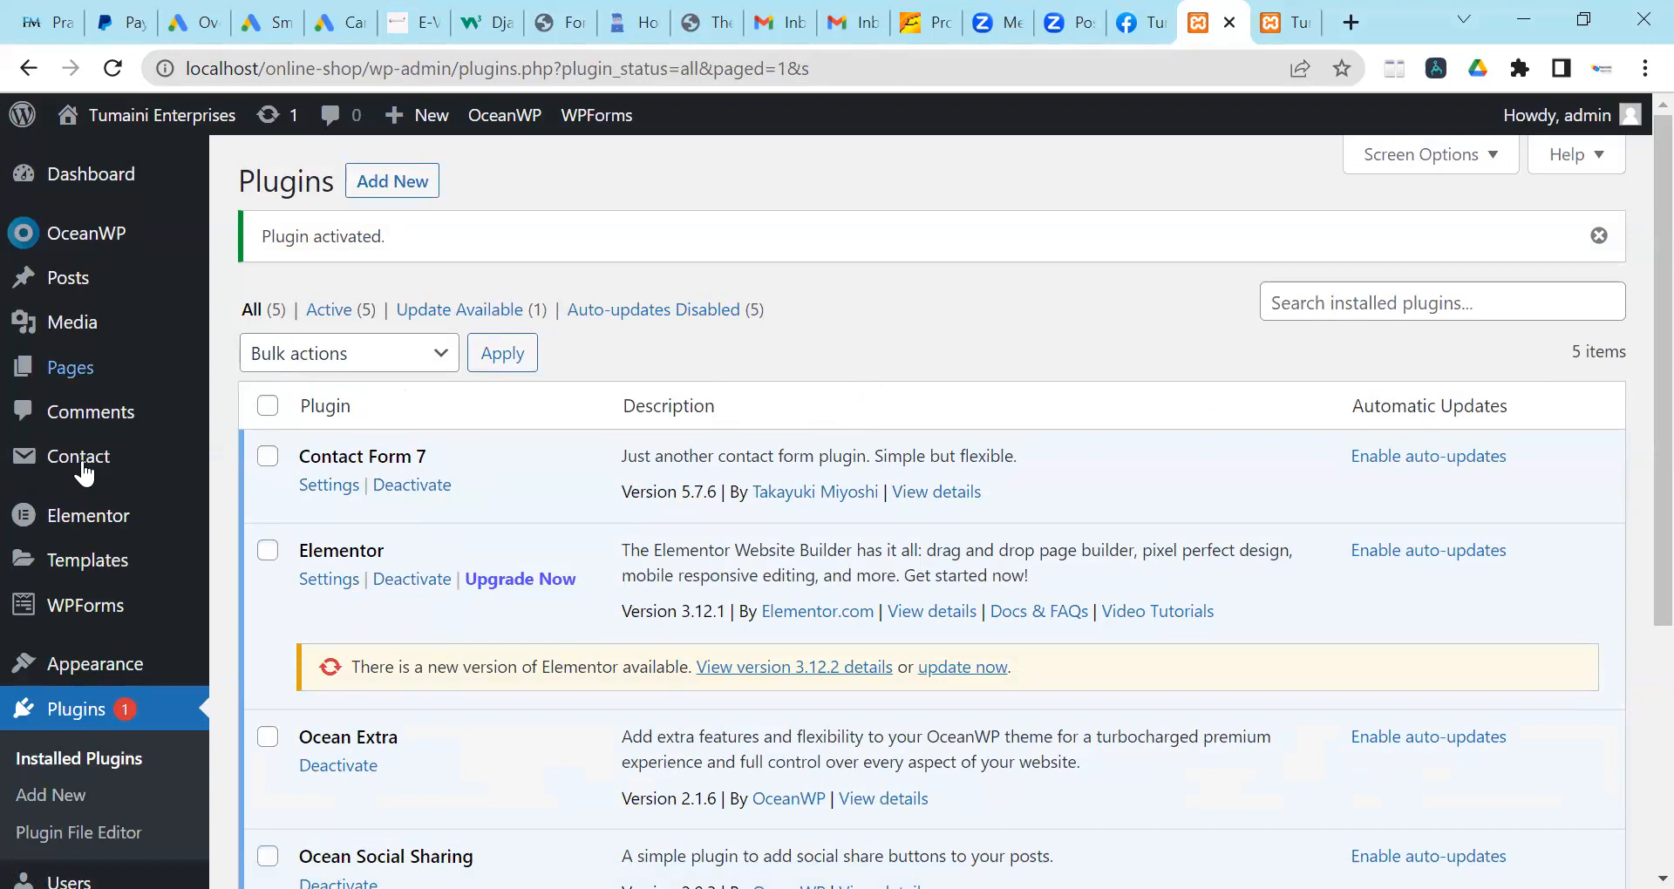
{"action": "mouse_move", "coordinate": [81, 464]}
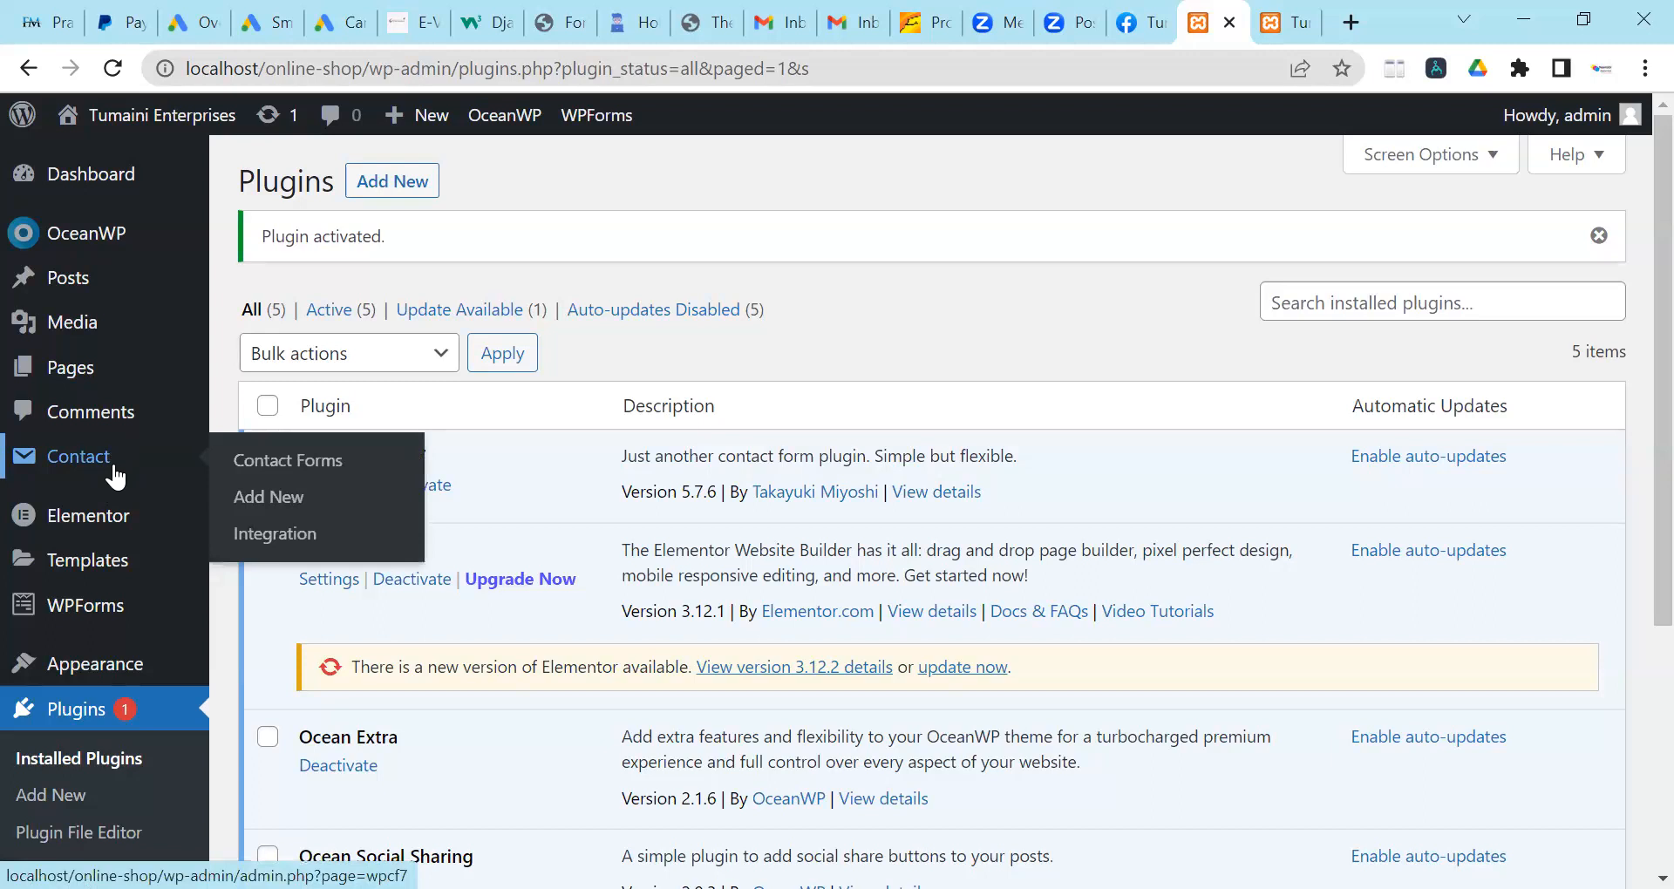
Open Contact form 1 from Contact Forms for editing and select its shortcode.
{"action": "left_click", "coordinate": [272, 474]}
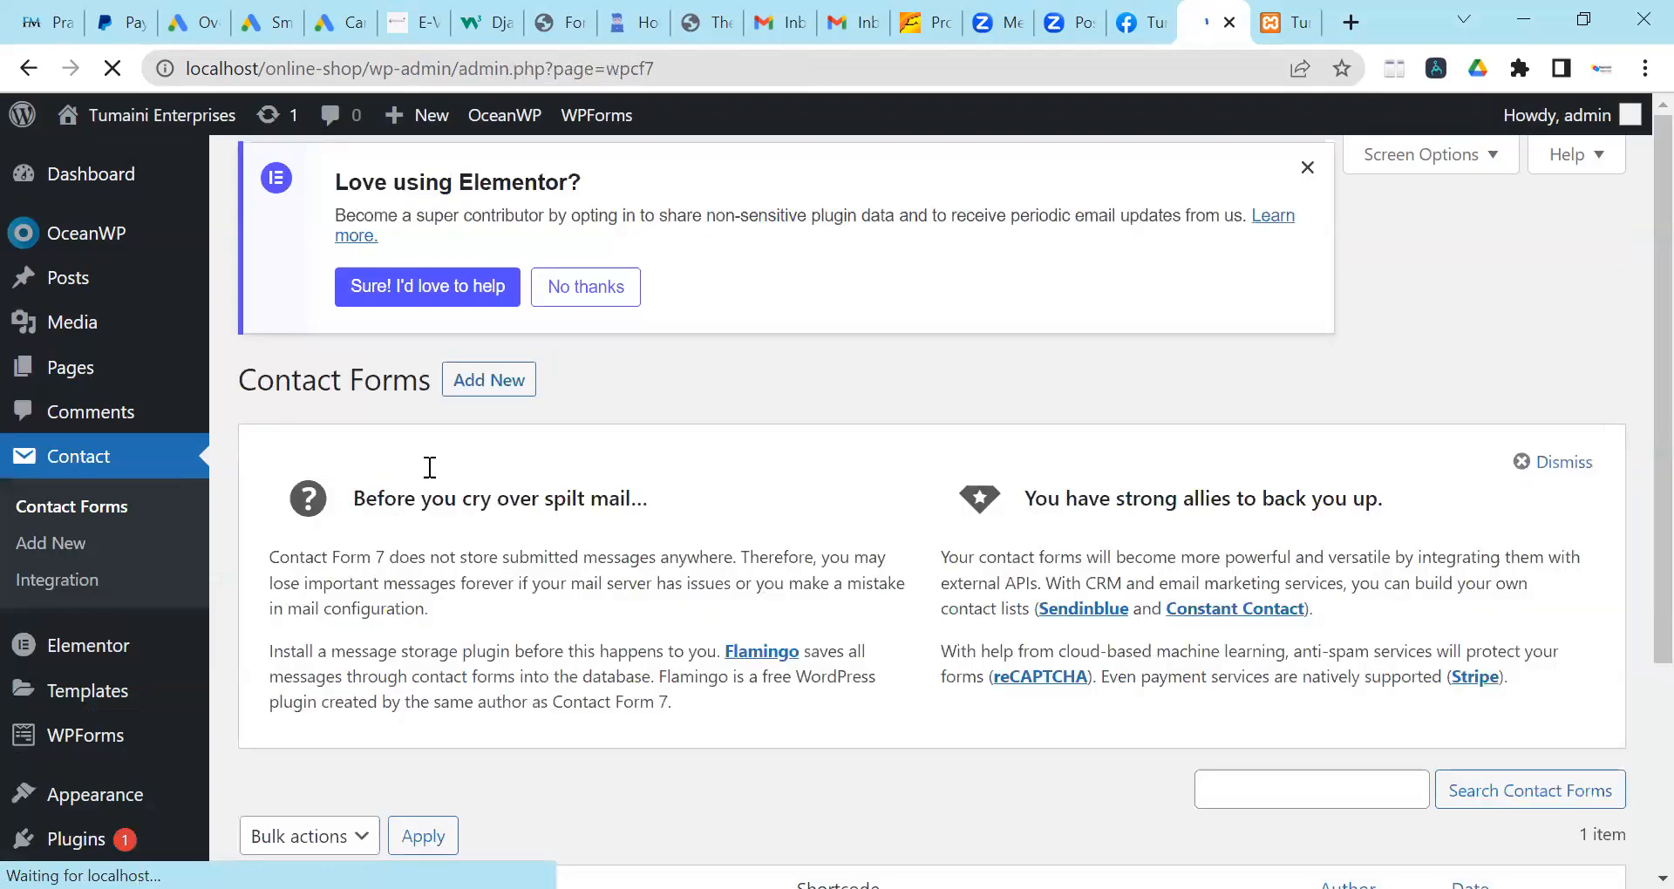
{"action": "scroll", "coordinate": [454, 494], "scroll_direction": "down", "scroll_amount": 3}
{"action": "scroll", "coordinate": [454, 493], "scroll_direction": "down", "scroll_amount": 1}
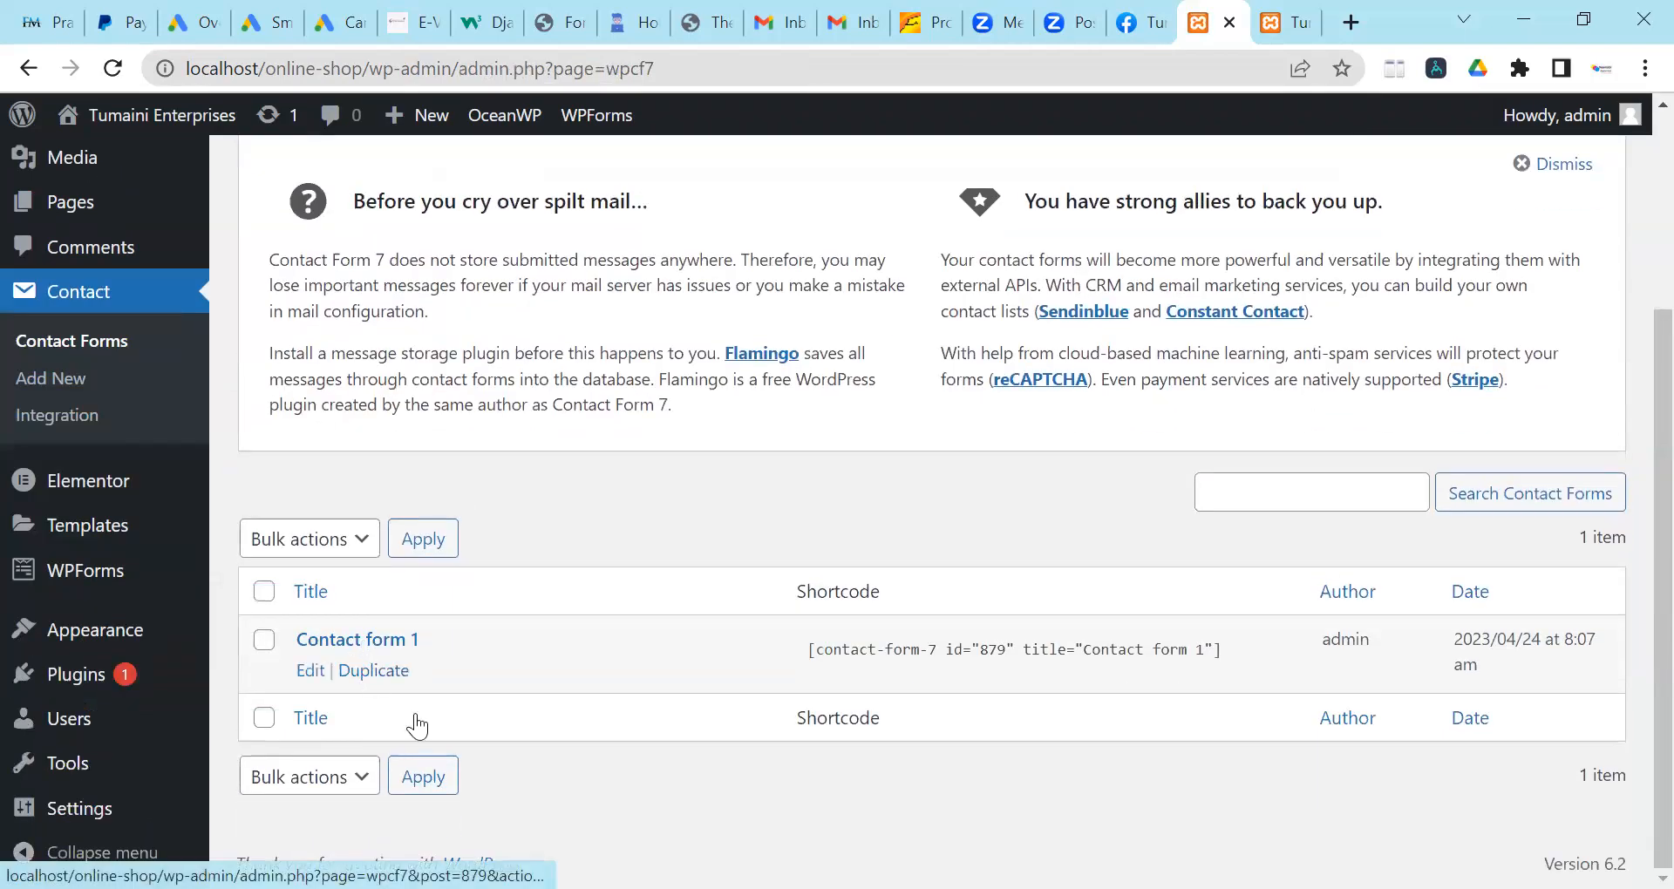
{"action": "left_click", "coordinate": [315, 671]}
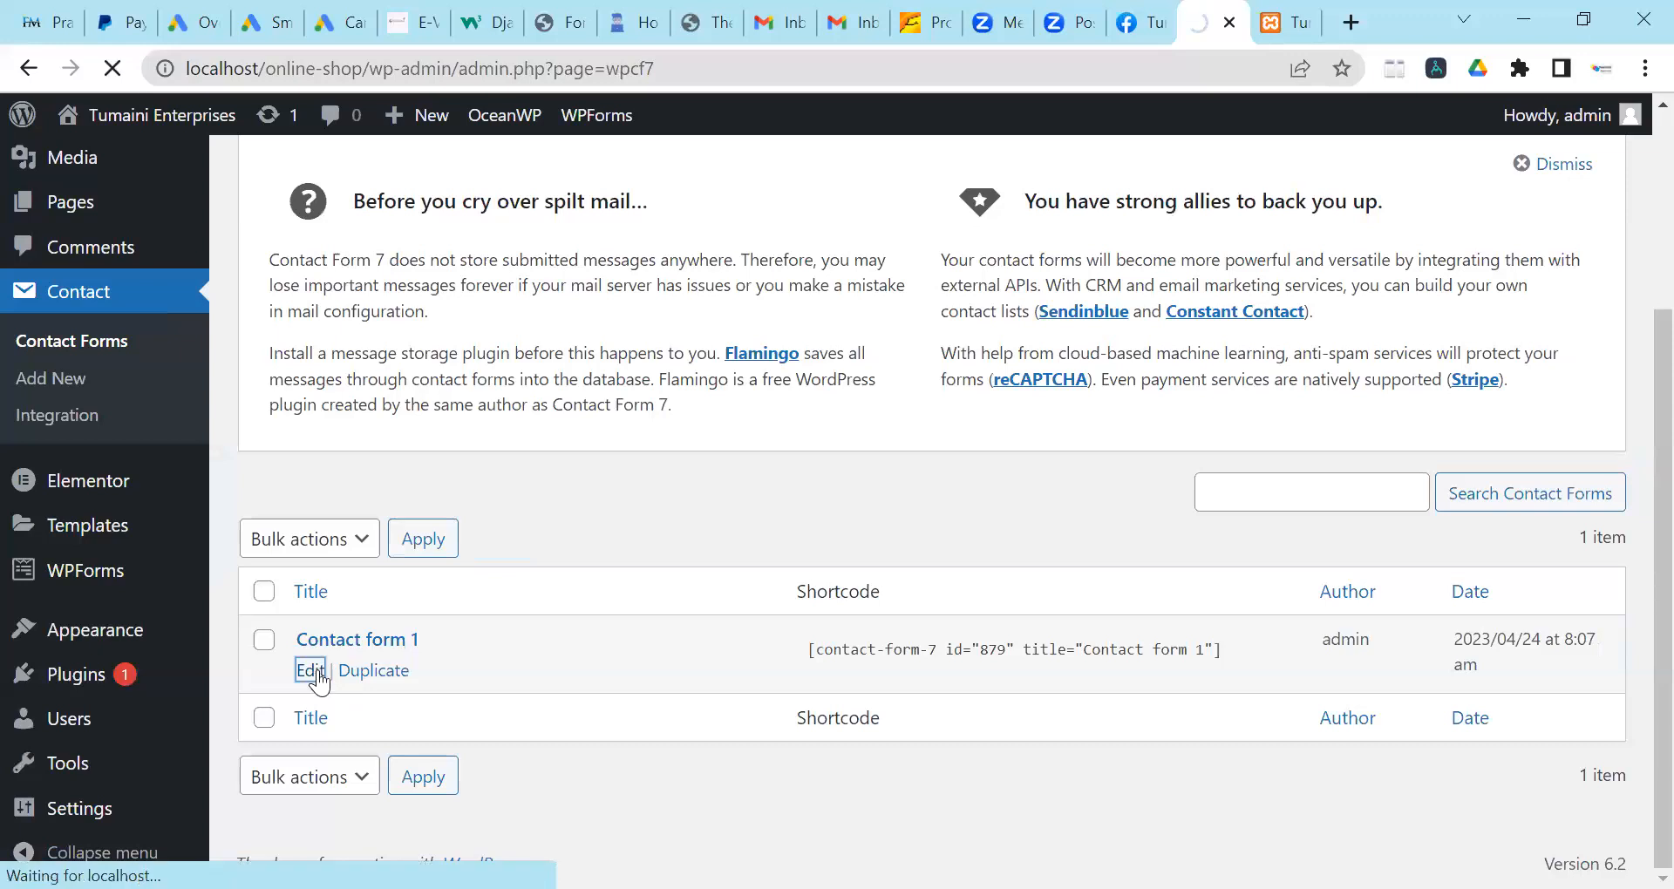
{"action": "scroll", "coordinate": [410, 583], "scroll_direction": "down", "scroll_amount": 3}
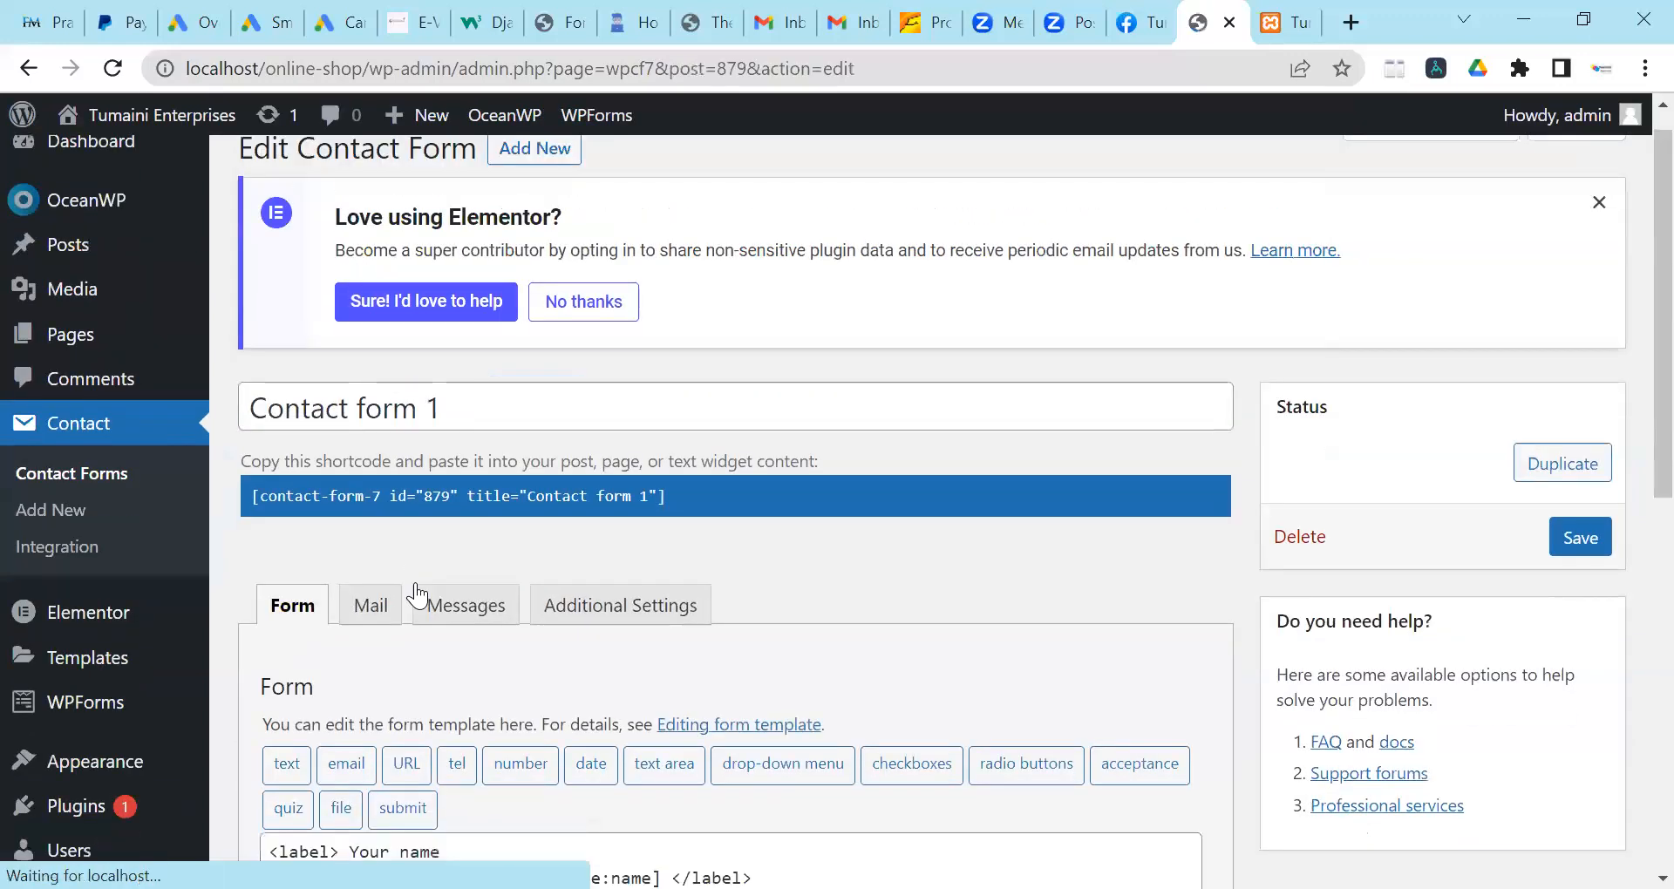
{"action": "scroll", "coordinate": [512, 545], "scroll_direction": "down", "scroll_amount": 3}
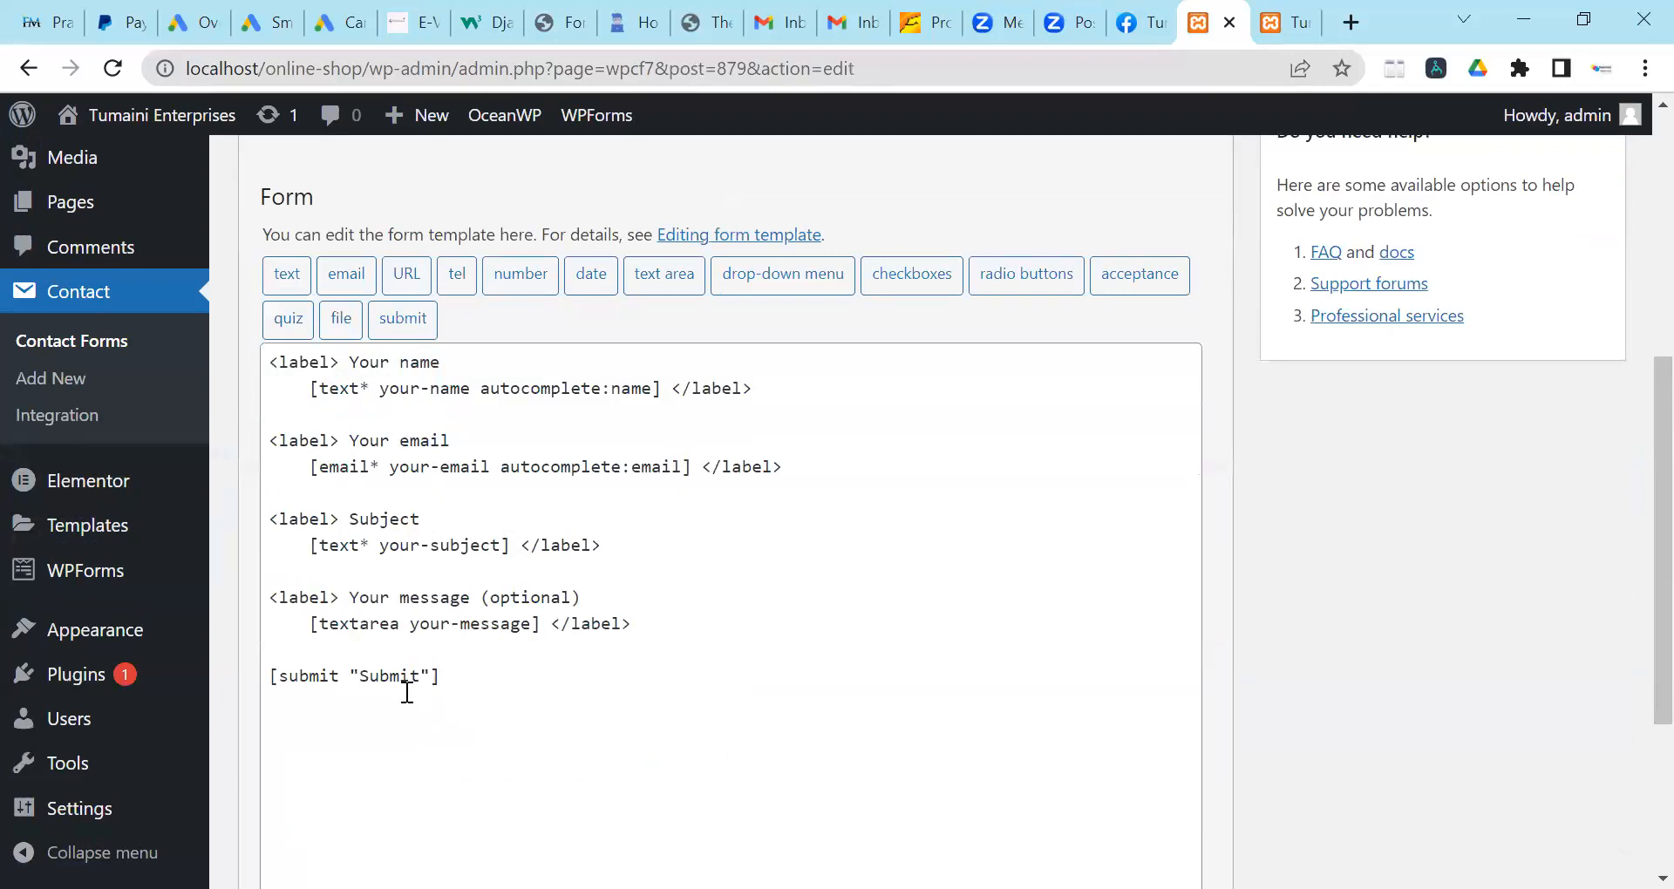
{"action": "scroll", "coordinate": [530, 656], "scroll_direction": "up", "scroll_amount": 3}
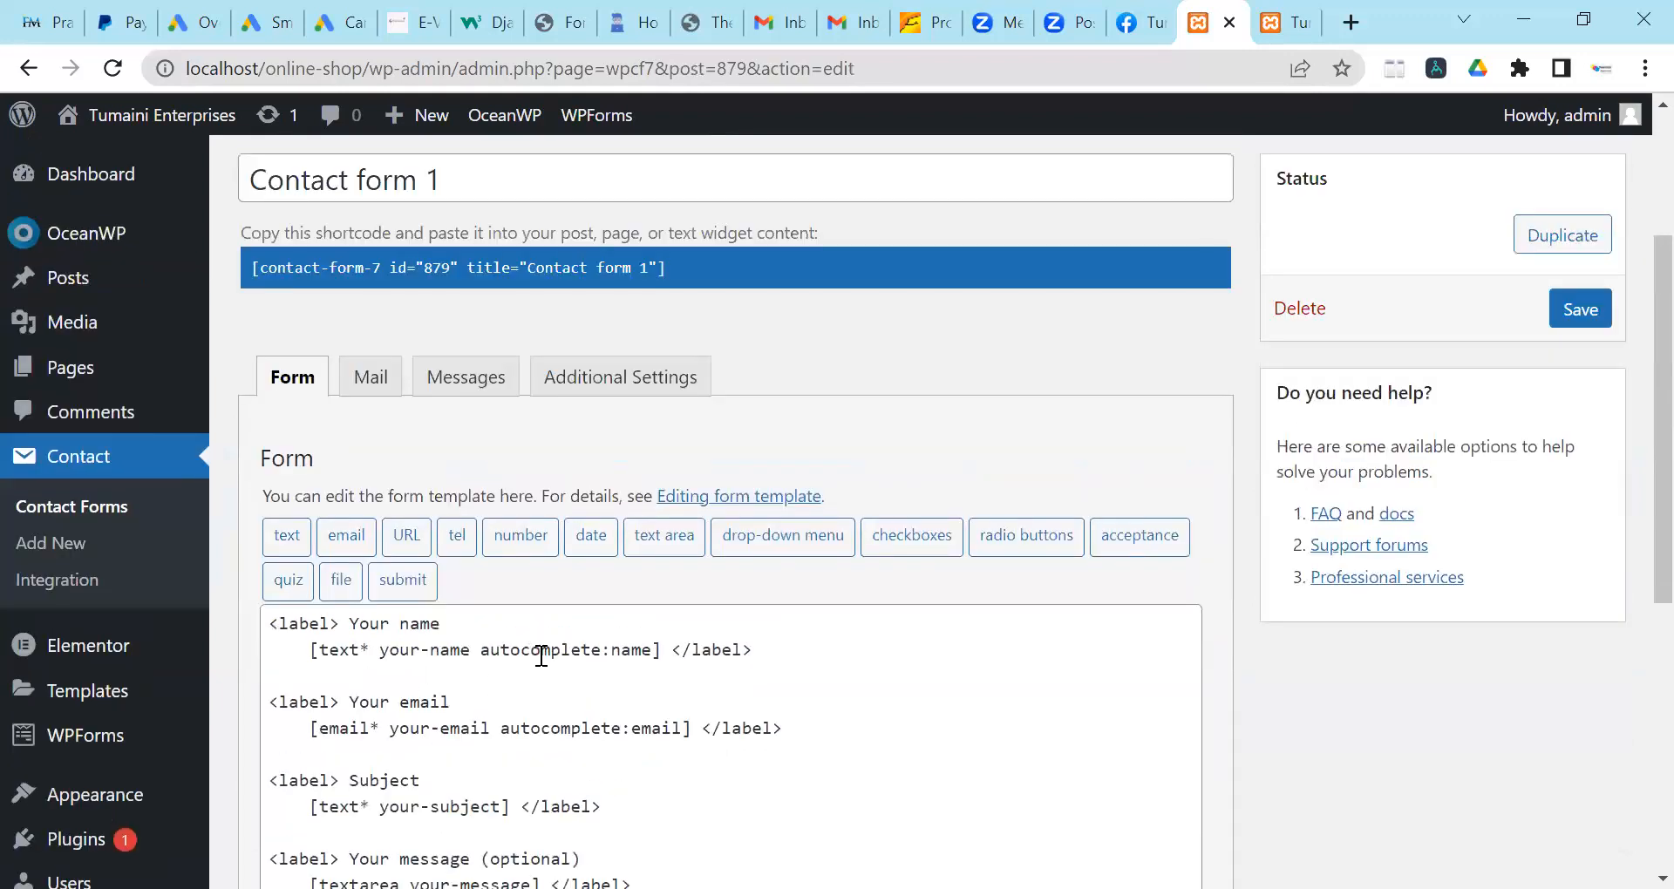
{"action": "scroll", "coordinate": [545, 667], "scroll_direction": "down", "scroll_amount": 3}
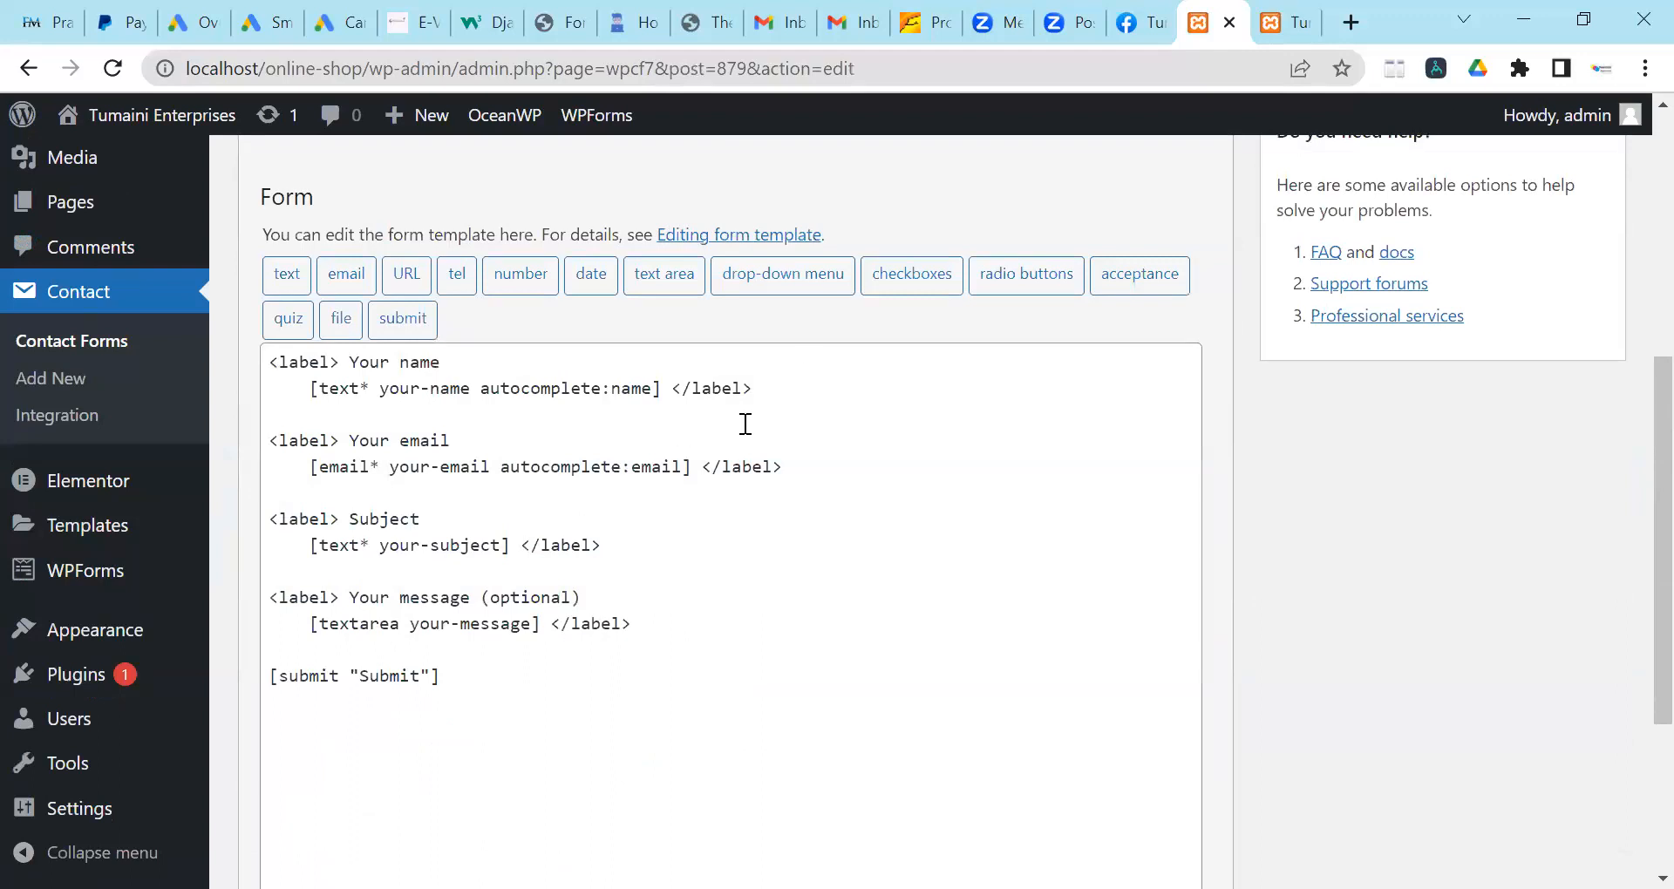
{"action": "scroll", "coordinate": [745, 424], "scroll_direction": "up", "scroll_amount": 3}
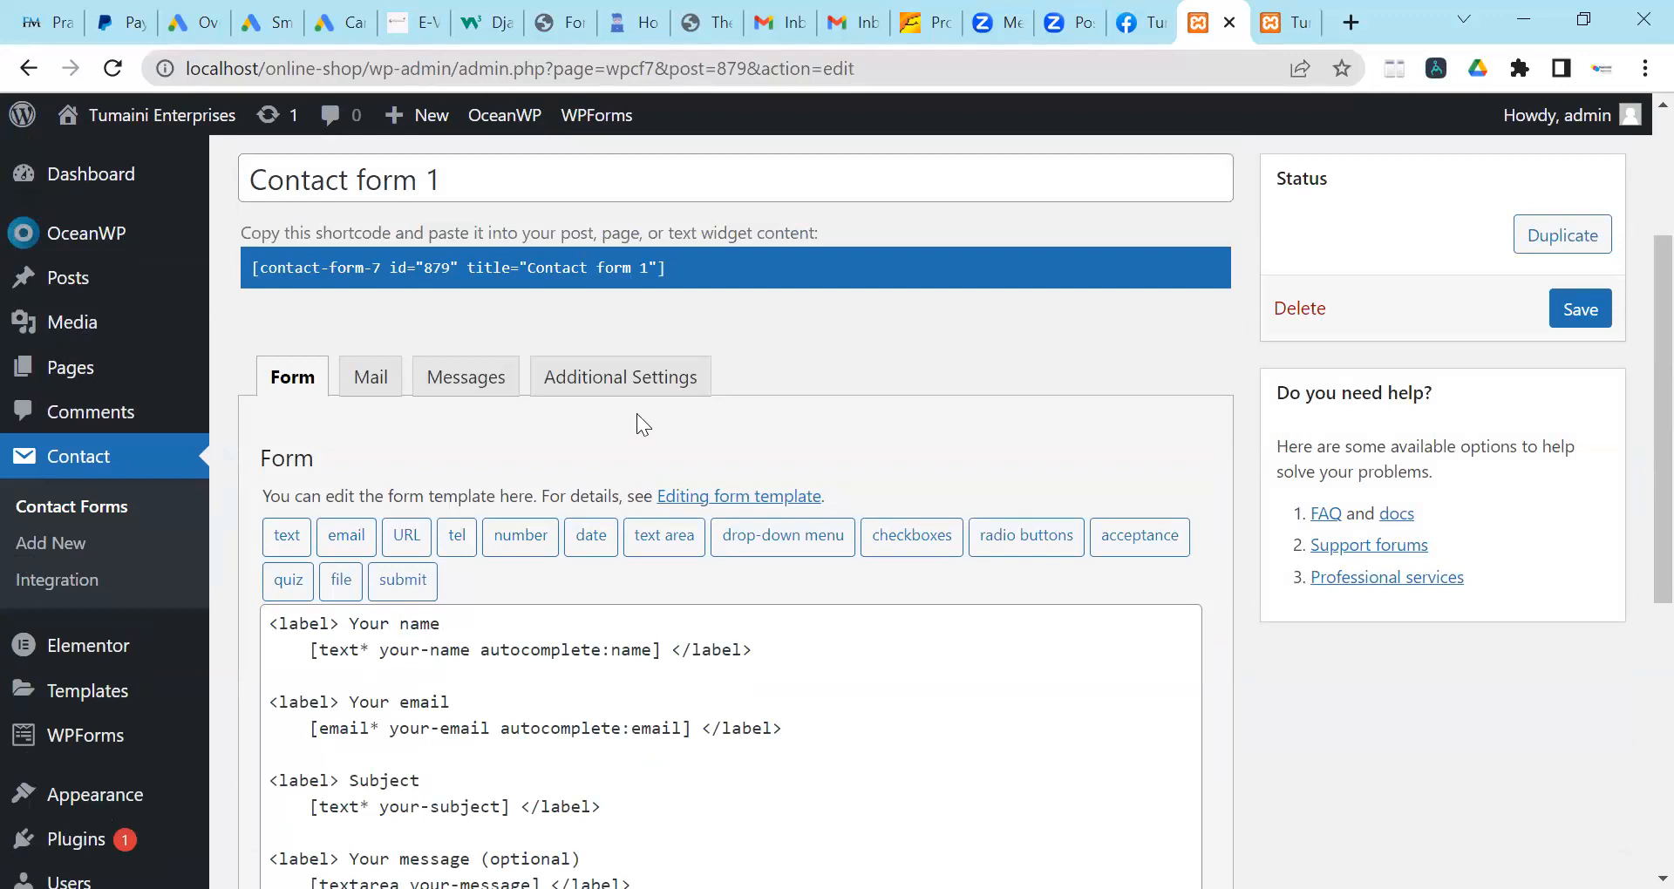
{"action": "left_click", "coordinate": [613, 273]}
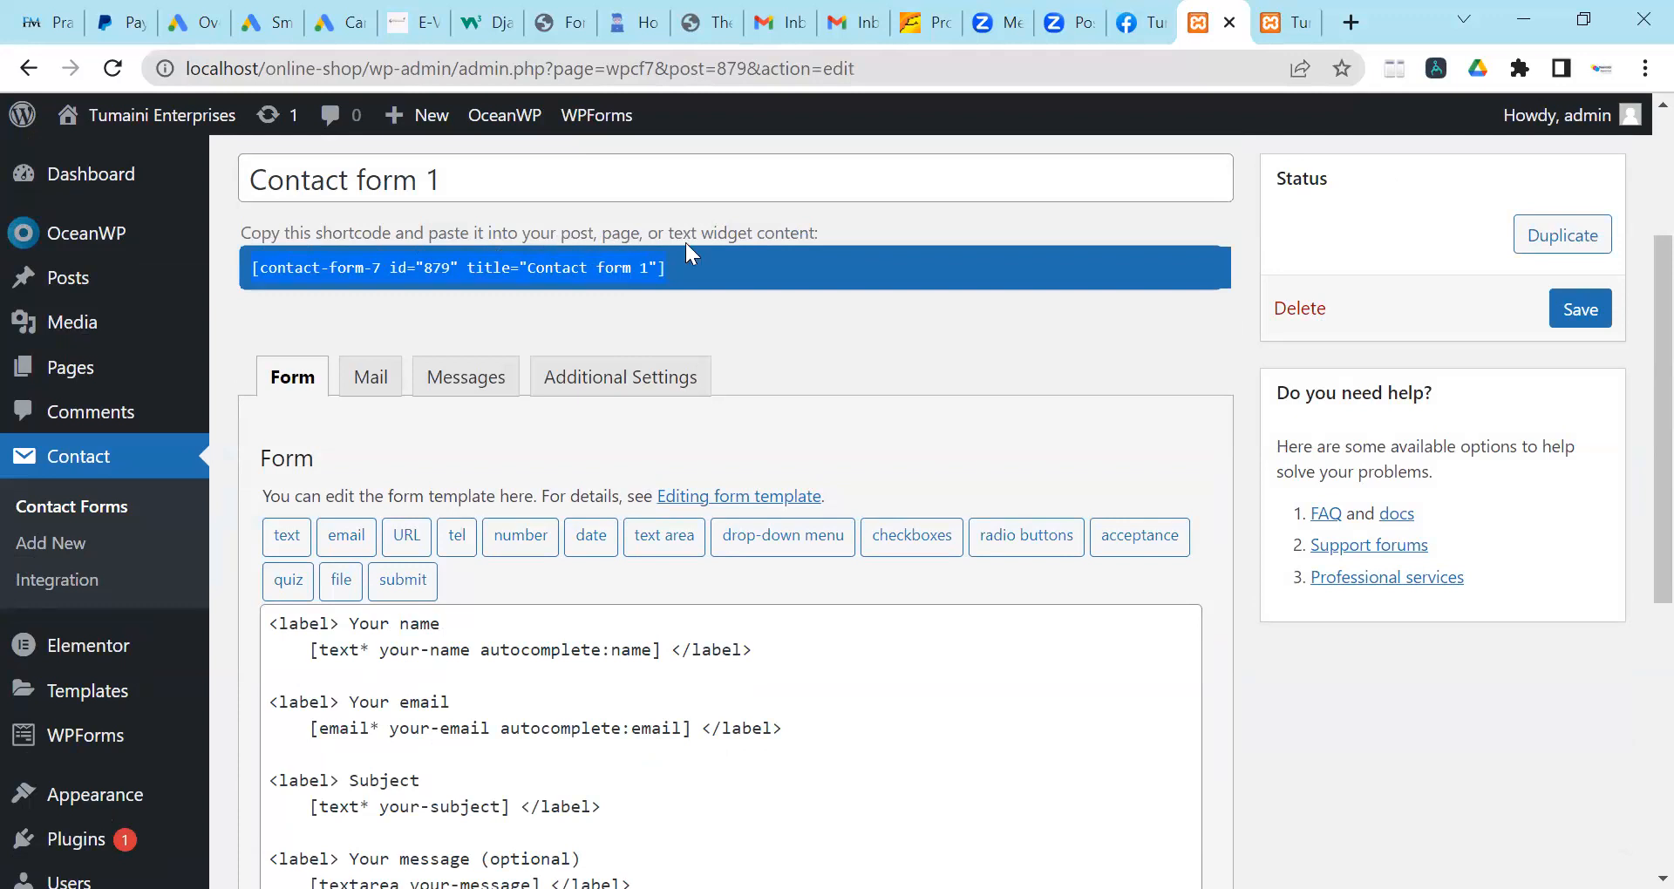
Copy the Contact form 1 shortcode to the clipboard.
{"action": "right_click", "coordinate": [515, 268]}
{"action": "left_click", "coordinate": [581, 293]}
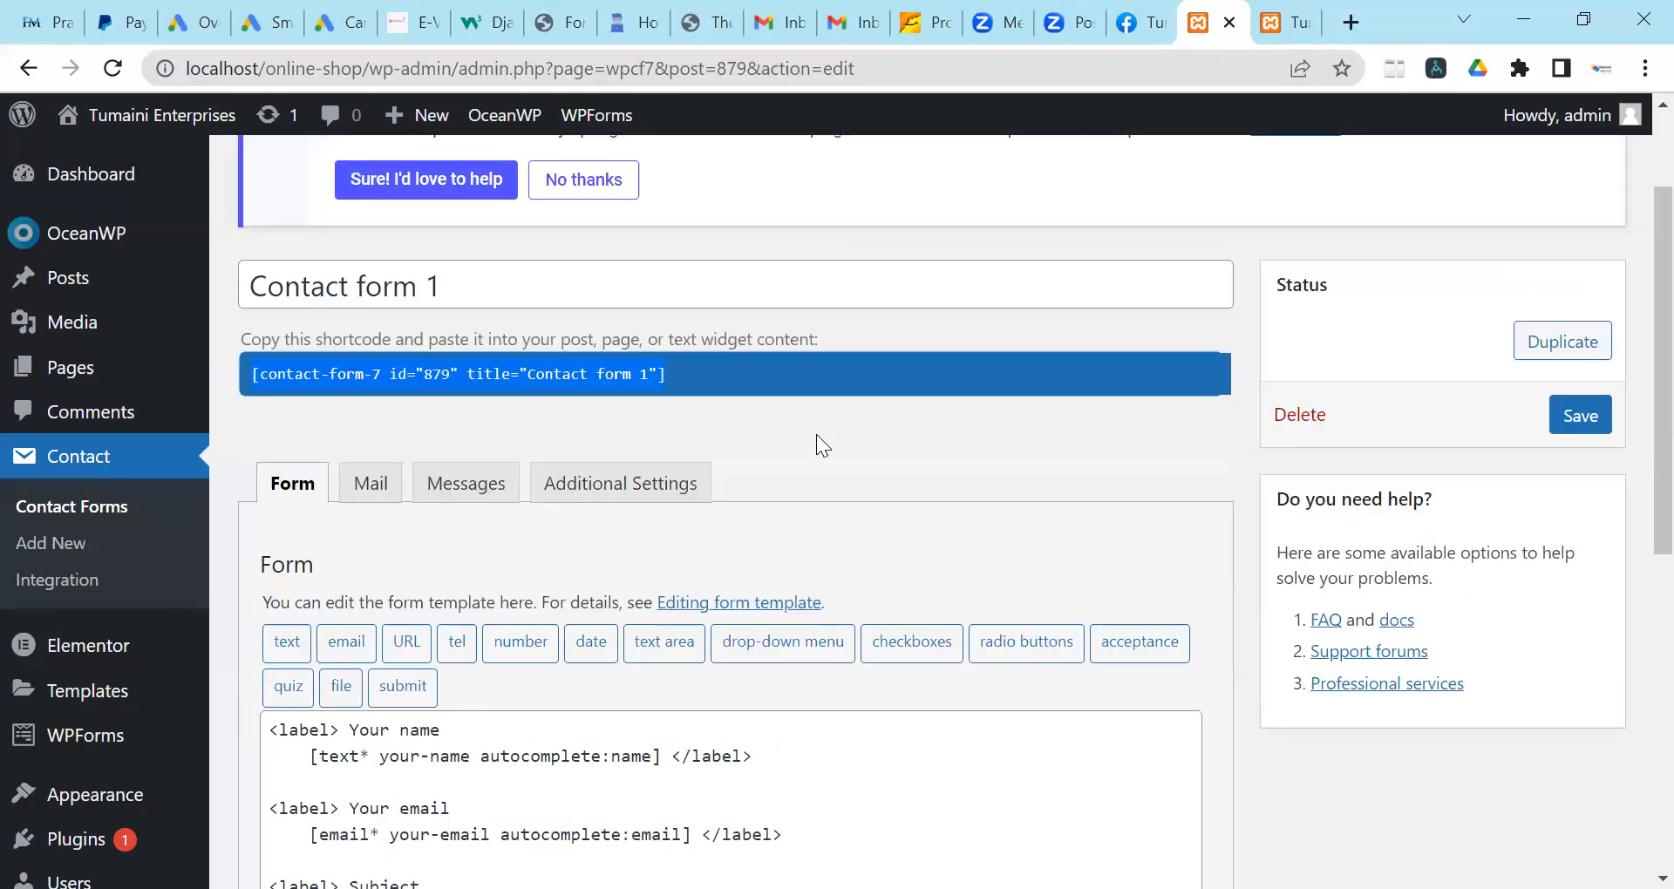
{"action": "scroll", "coordinate": [816, 434], "scroll_direction": "down", "scroll_amount": 4}
{"action": "scroll", "coordinate": [565, 696], "scroll_direction": "up", "scroll_amount": 6}
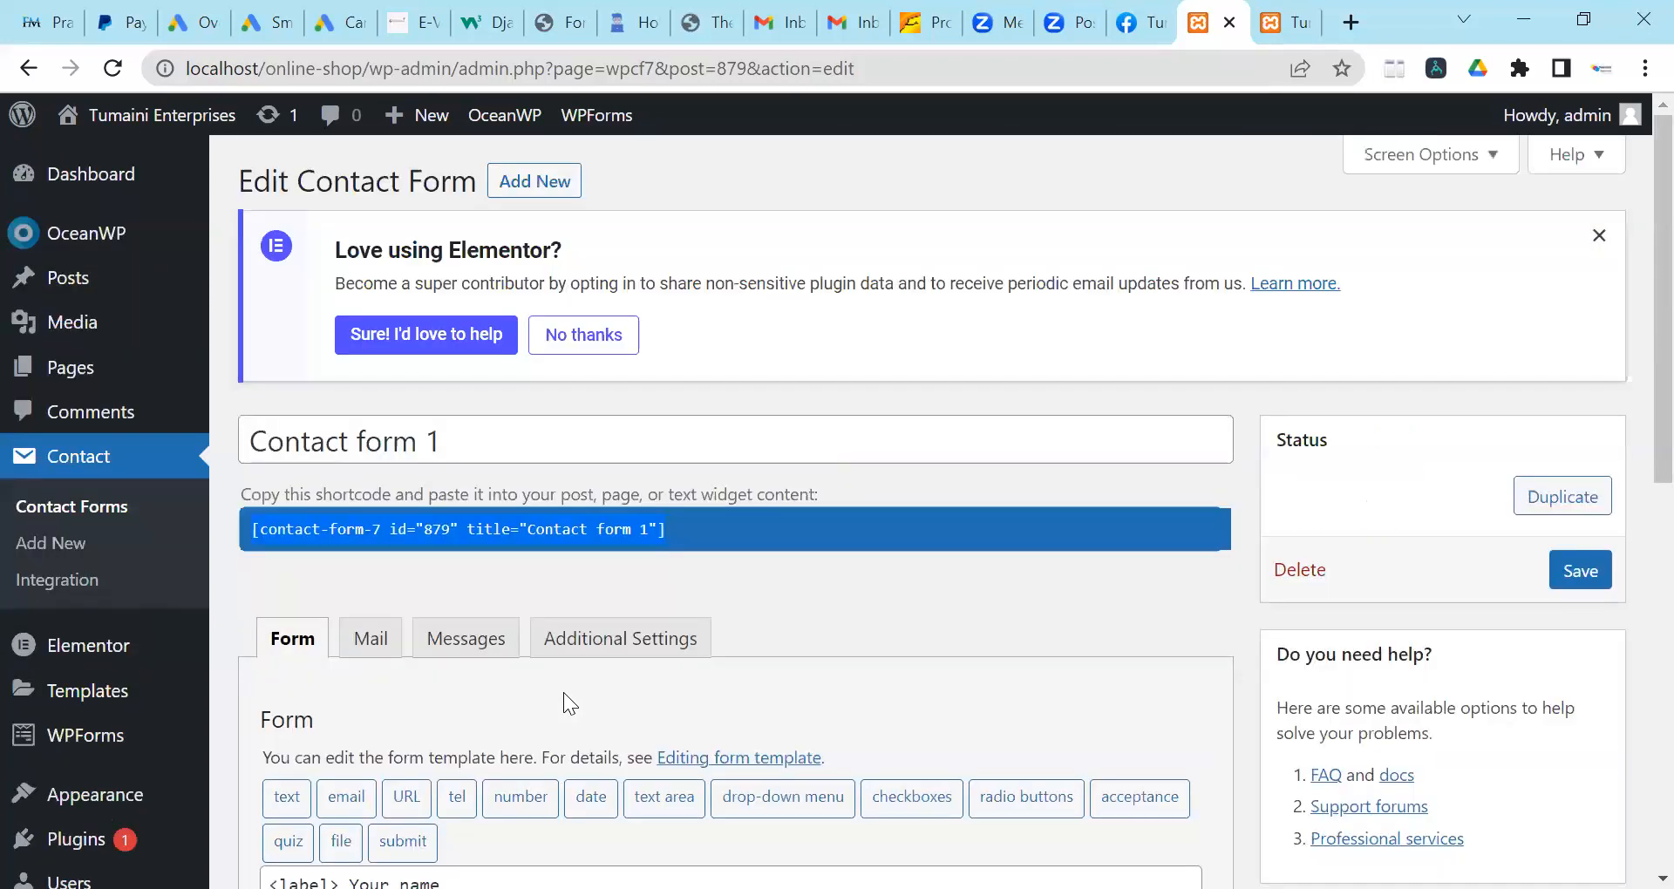
{"action": "scroll", "coordinate": [563, 693], "scroll_direction": "down", "scroll_amount": 3}
{"action": "scroll", "coordinate": [84, 500], "scroll_direction": "up", "scroll_amount": 1}
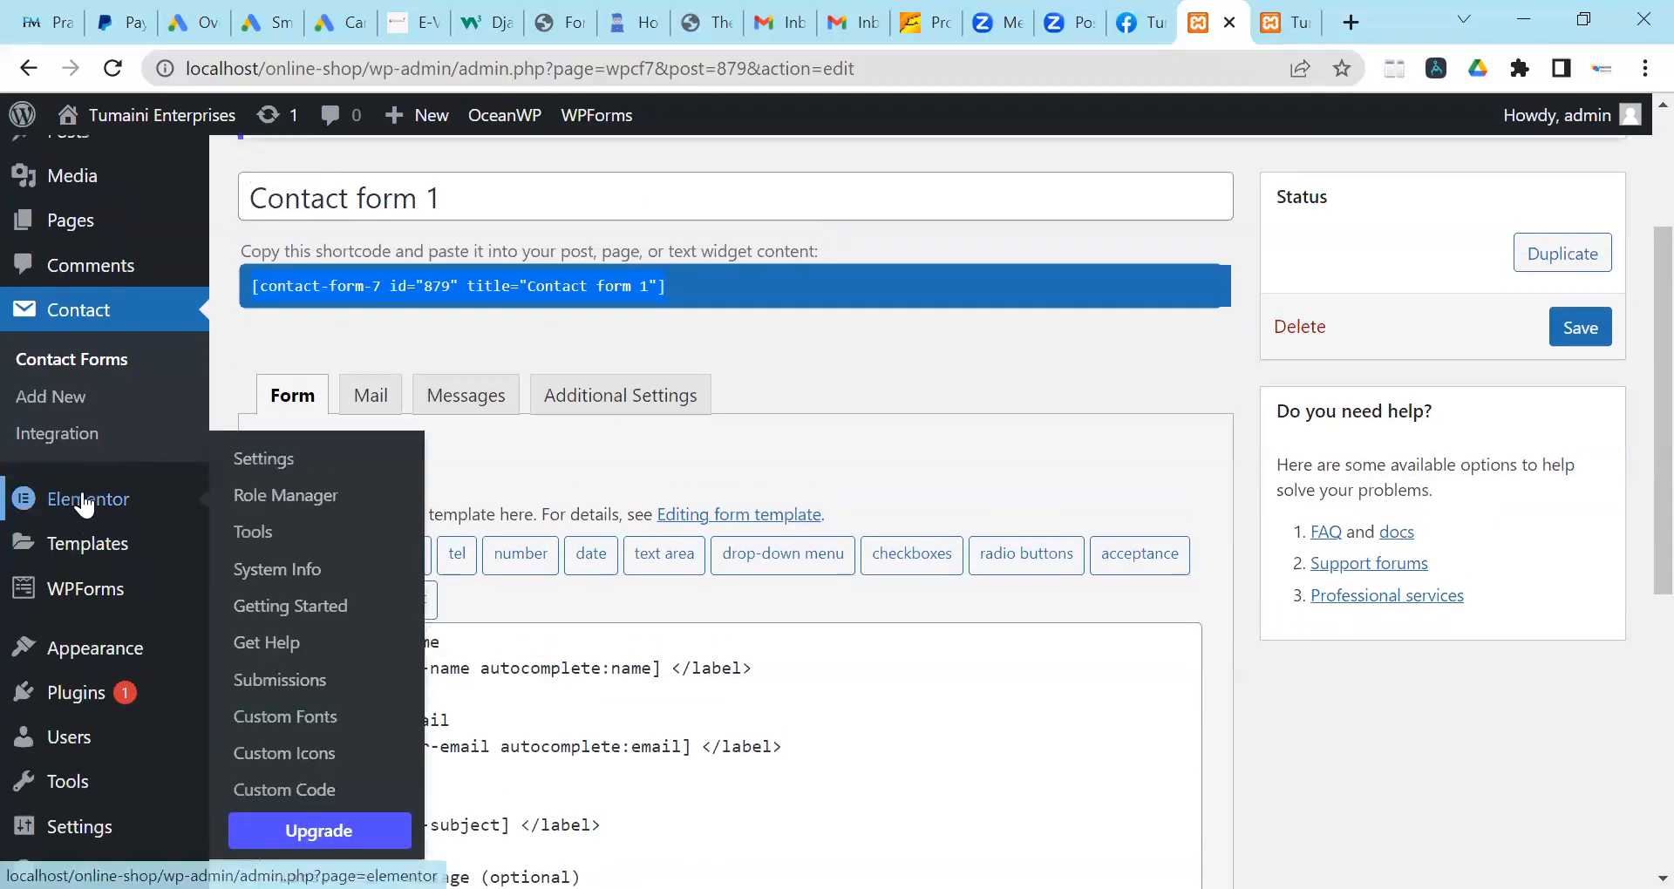
{"action": "scroll", "coordinate": [84, 377], "scroll_direction": "up", "scroll_amount": 3}
{"action": "left_click", "coordinate": [84, 373]}
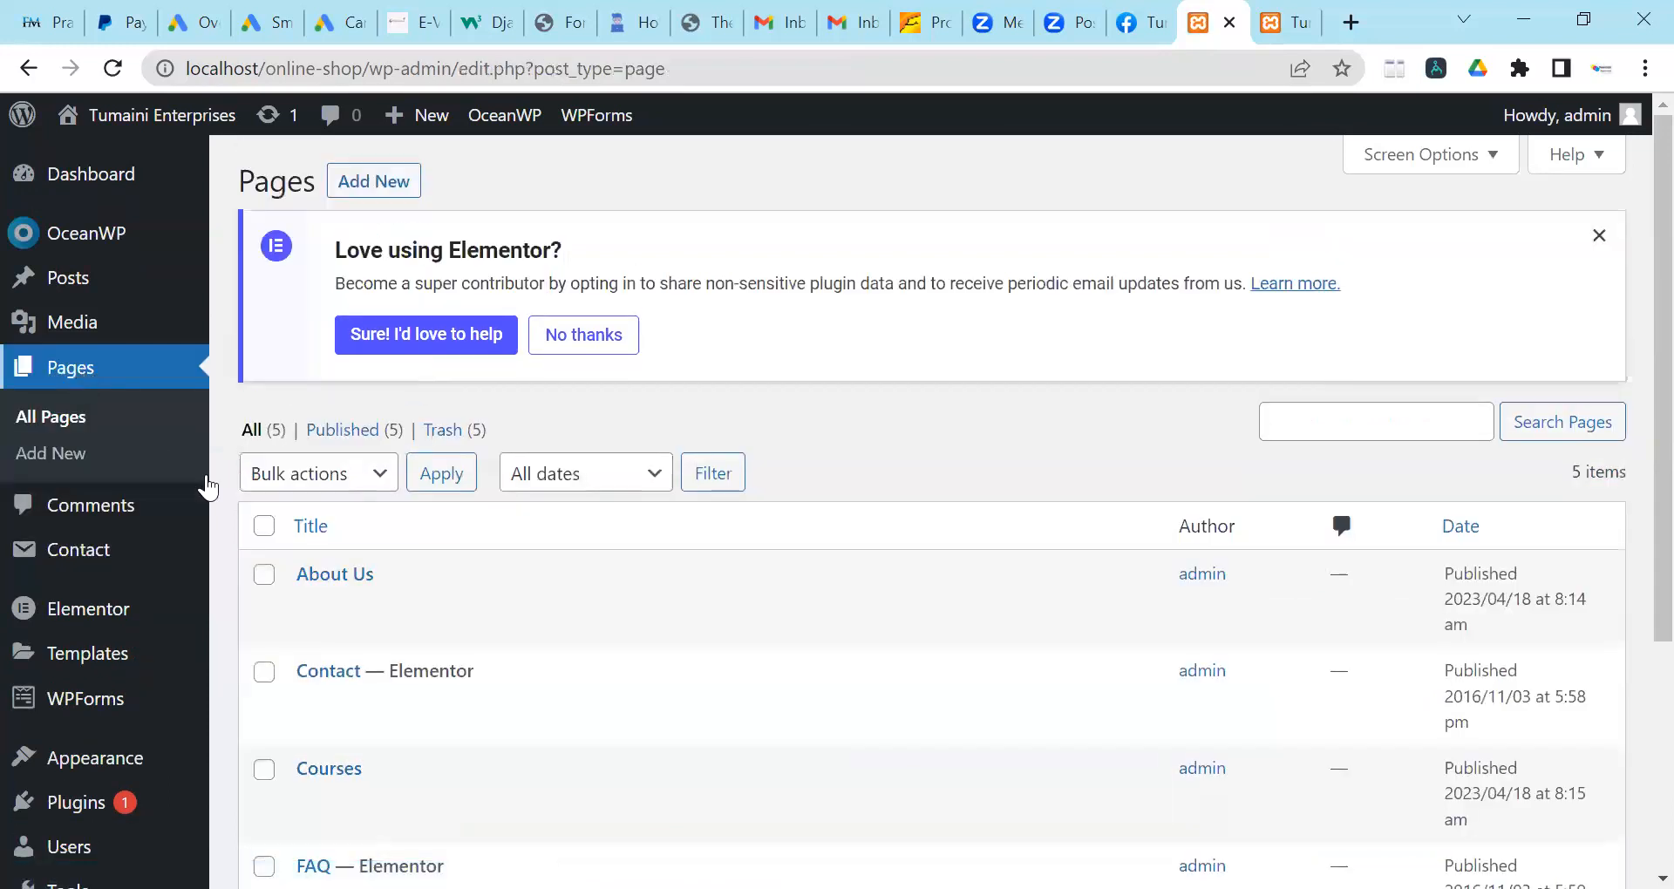
Edit the Contact page with Elementor from the Pages list.
{"action": "scroll", "coordinate": [337, 581], "scroll_direction": "down", "scroll_amount": 2}
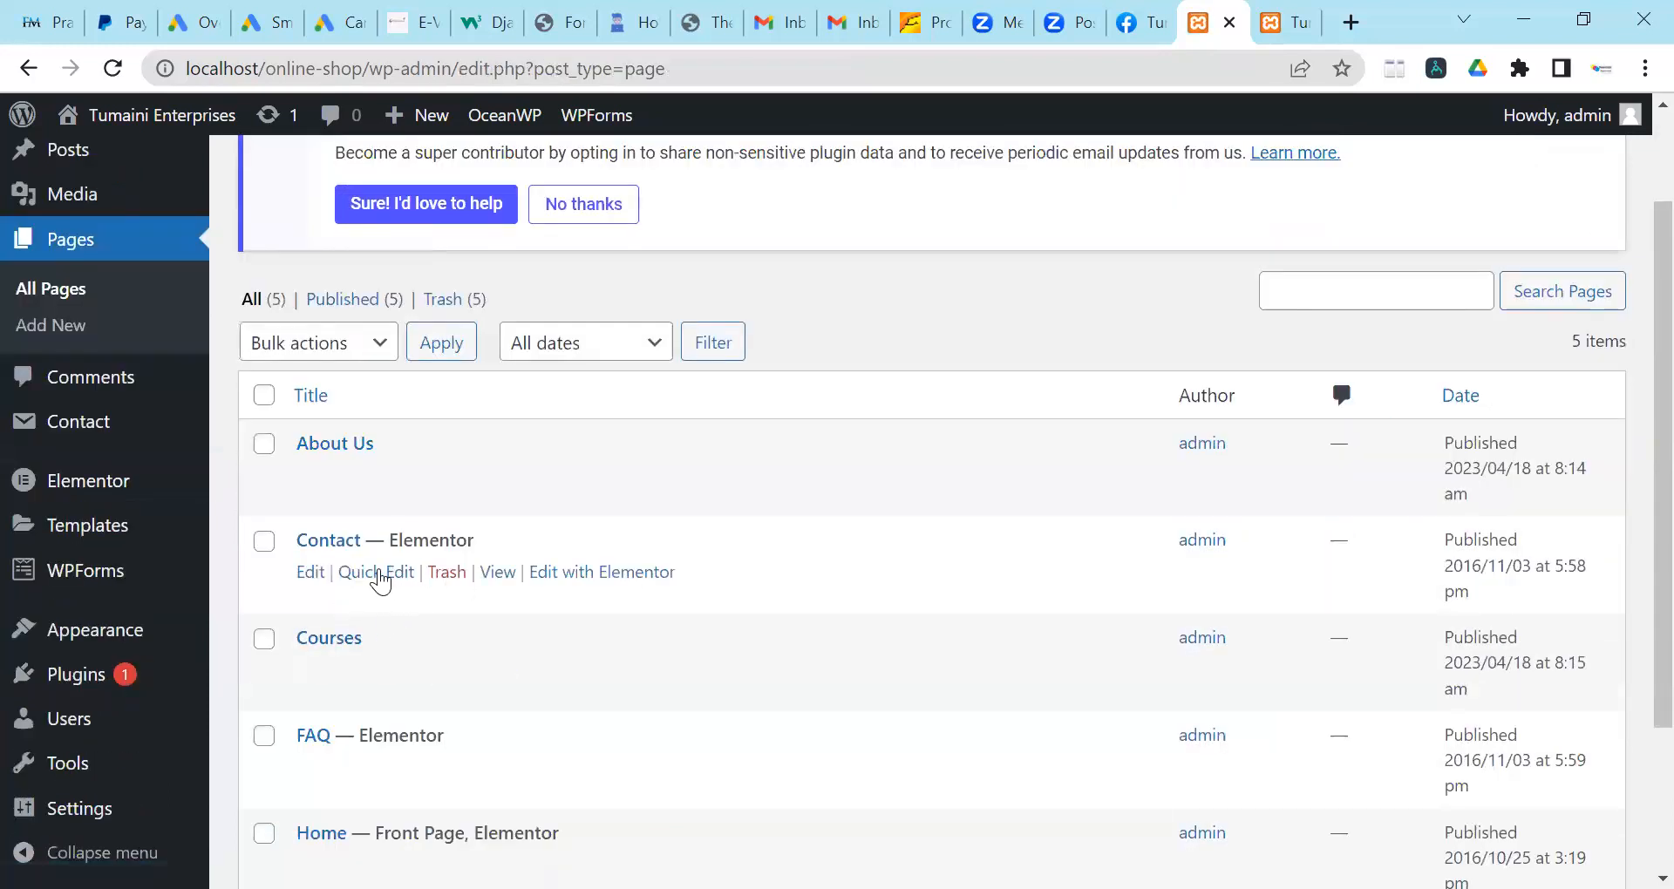
{"action": "scroll", "coordinate": [466, 615], "scroll_direction": "down", "scroll_amount": 3}
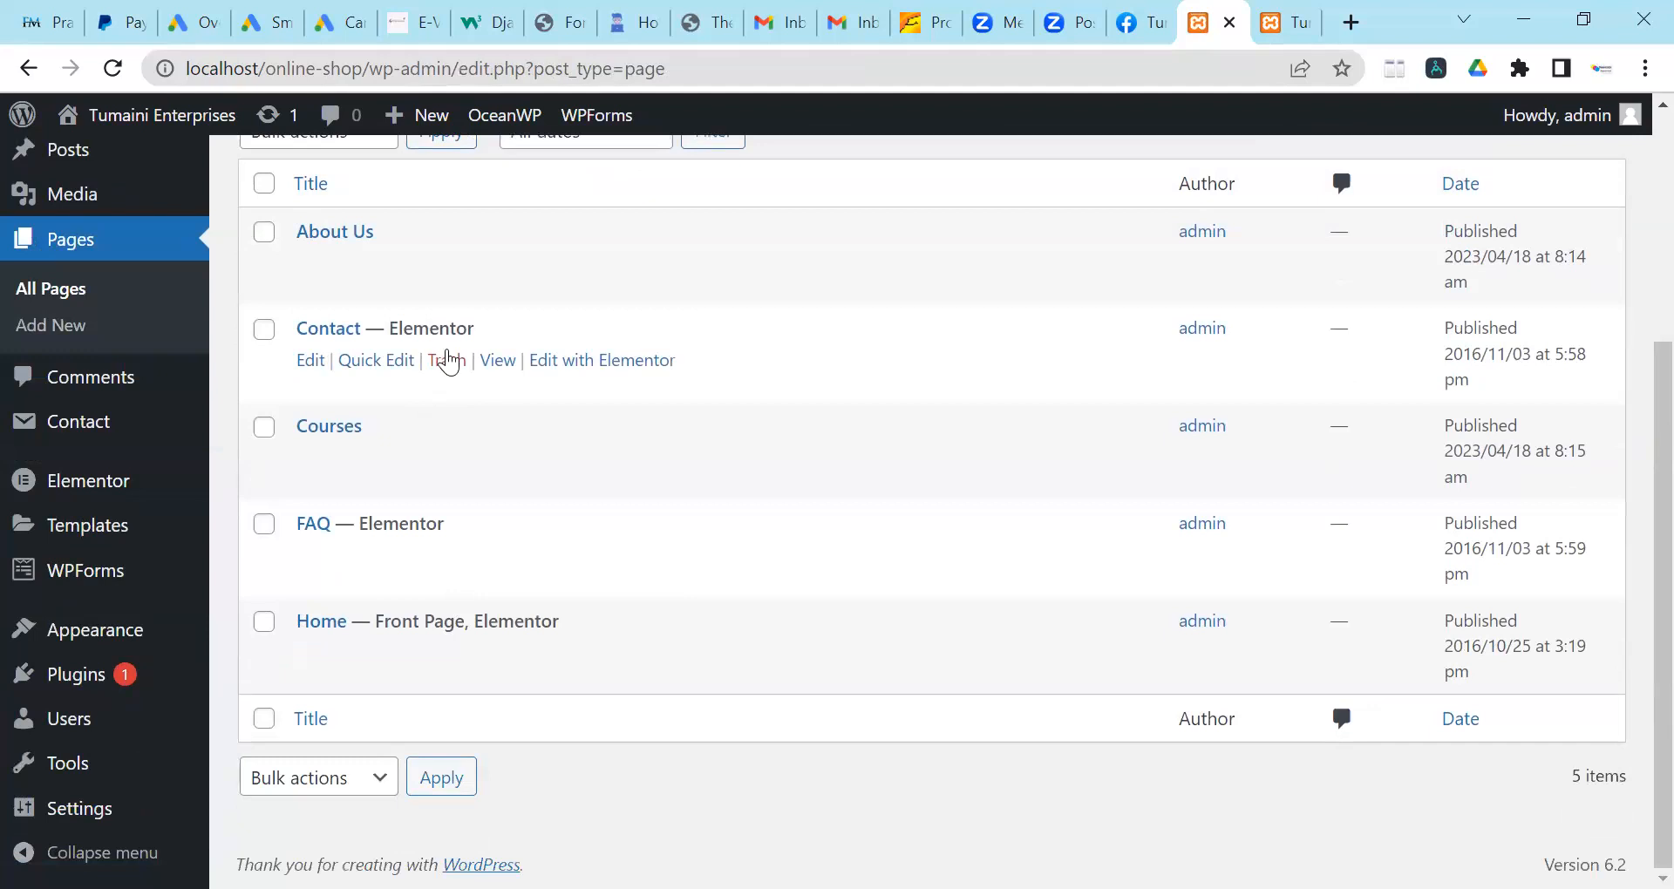
{"action": "left_click", "coordinate": [556, 361]}
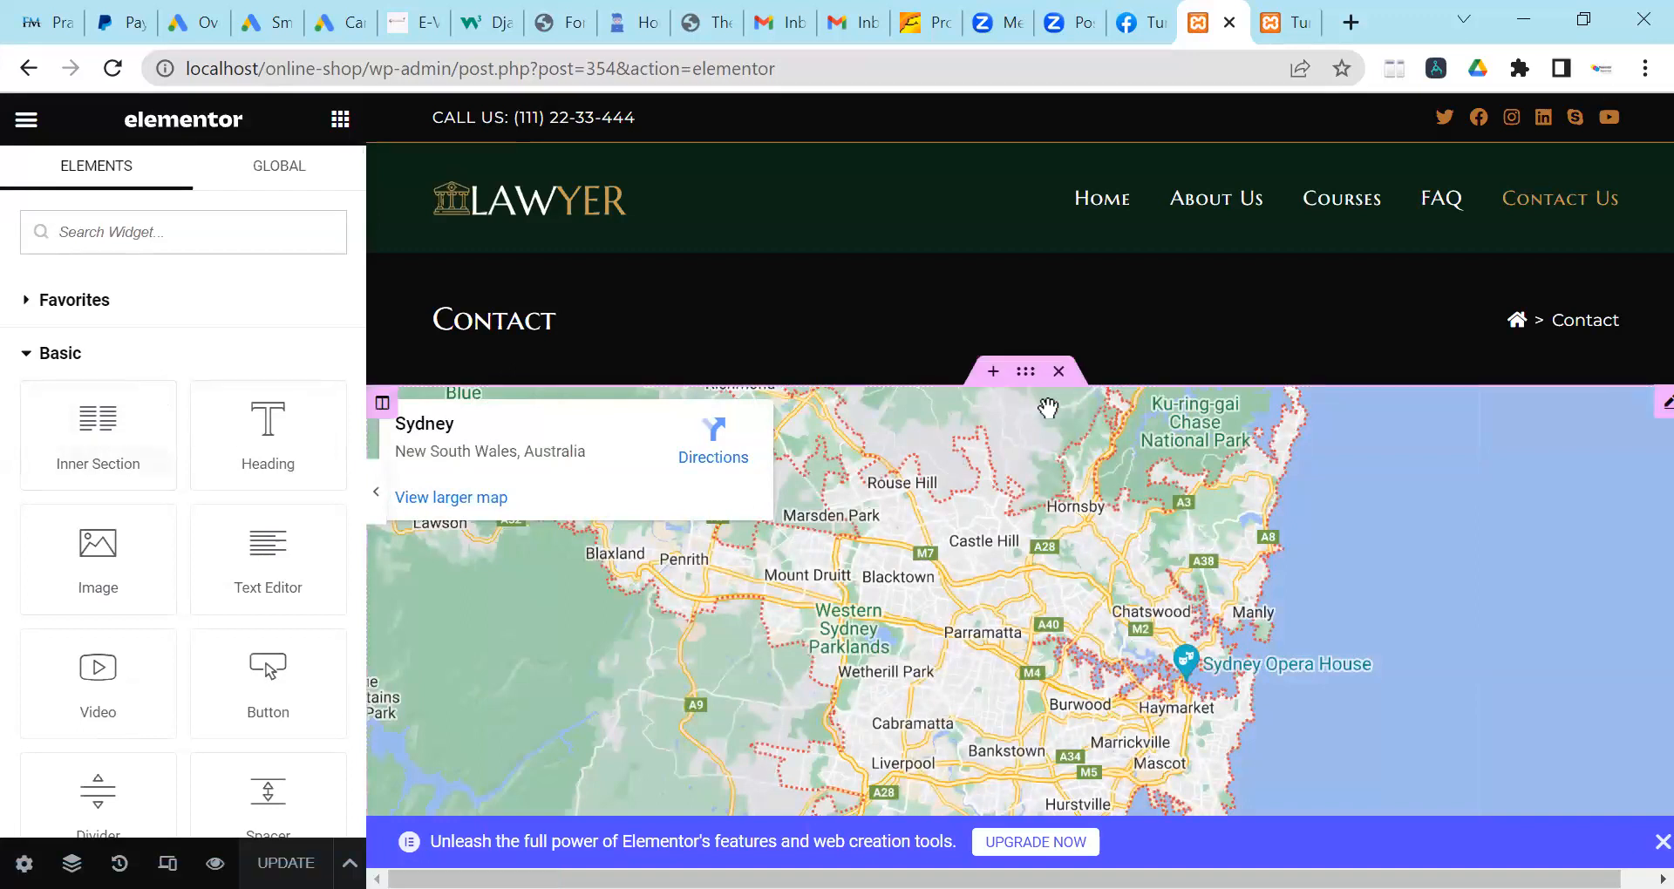
Replace the Google Maps location 'Sydney, Australia' with 'Nairobi Kenya'.
{"action": "scroll", "coordinate": [703, 477], "scroll_direction": "down", "scroll_amount": 3}
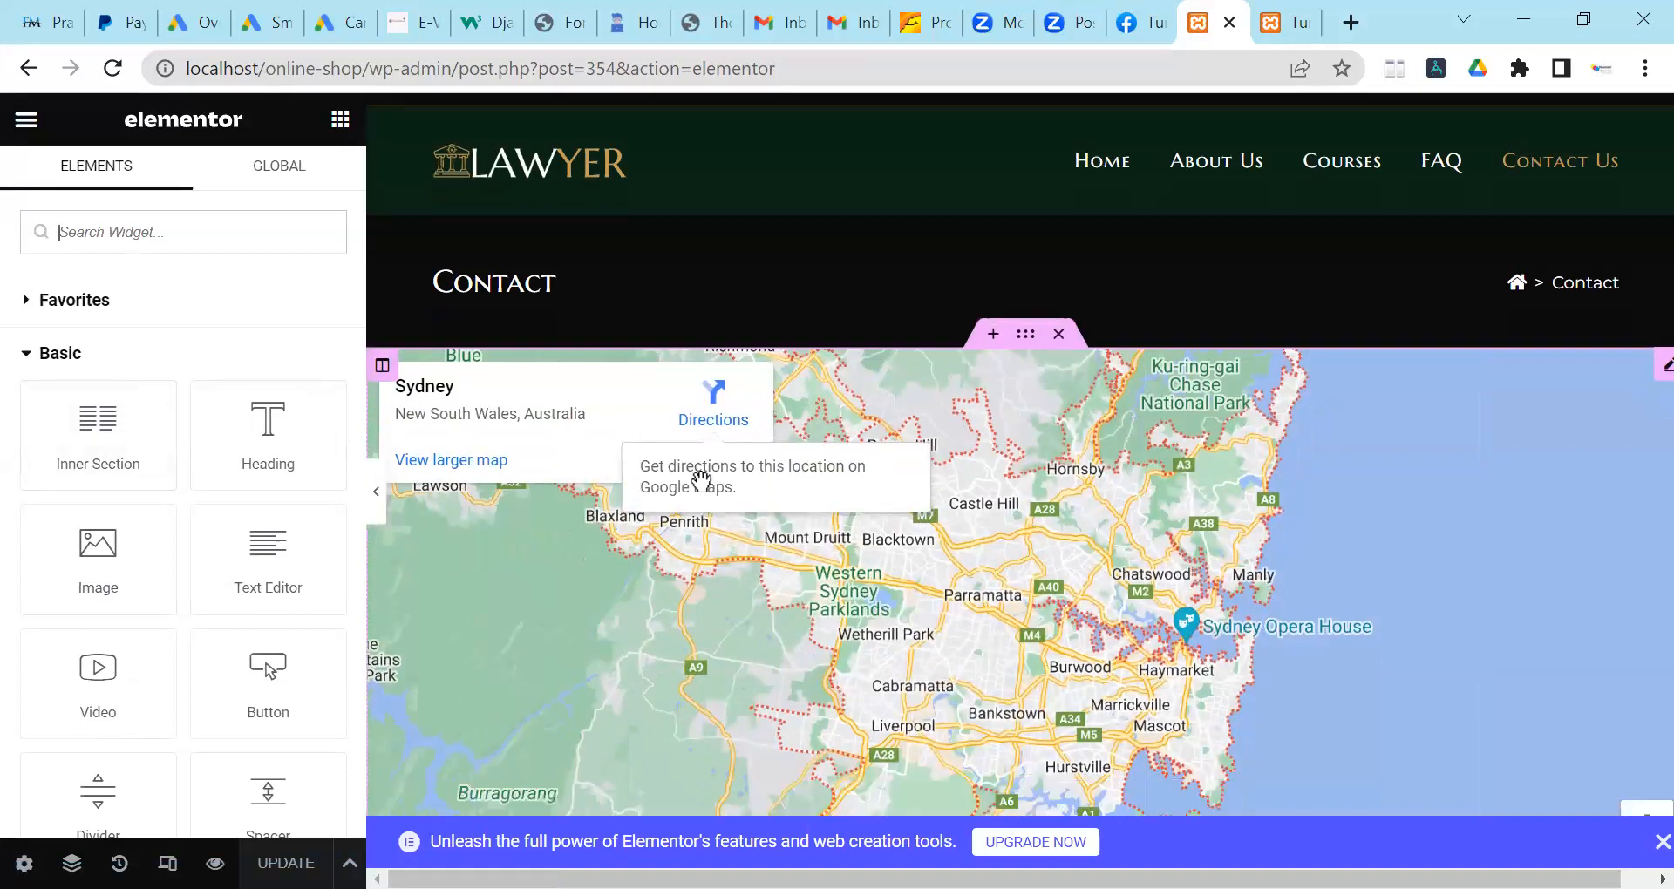
{"action": "scroll", "coordinate": [776, 503], "scroll_direction": "up", "scroll_amount": 3}
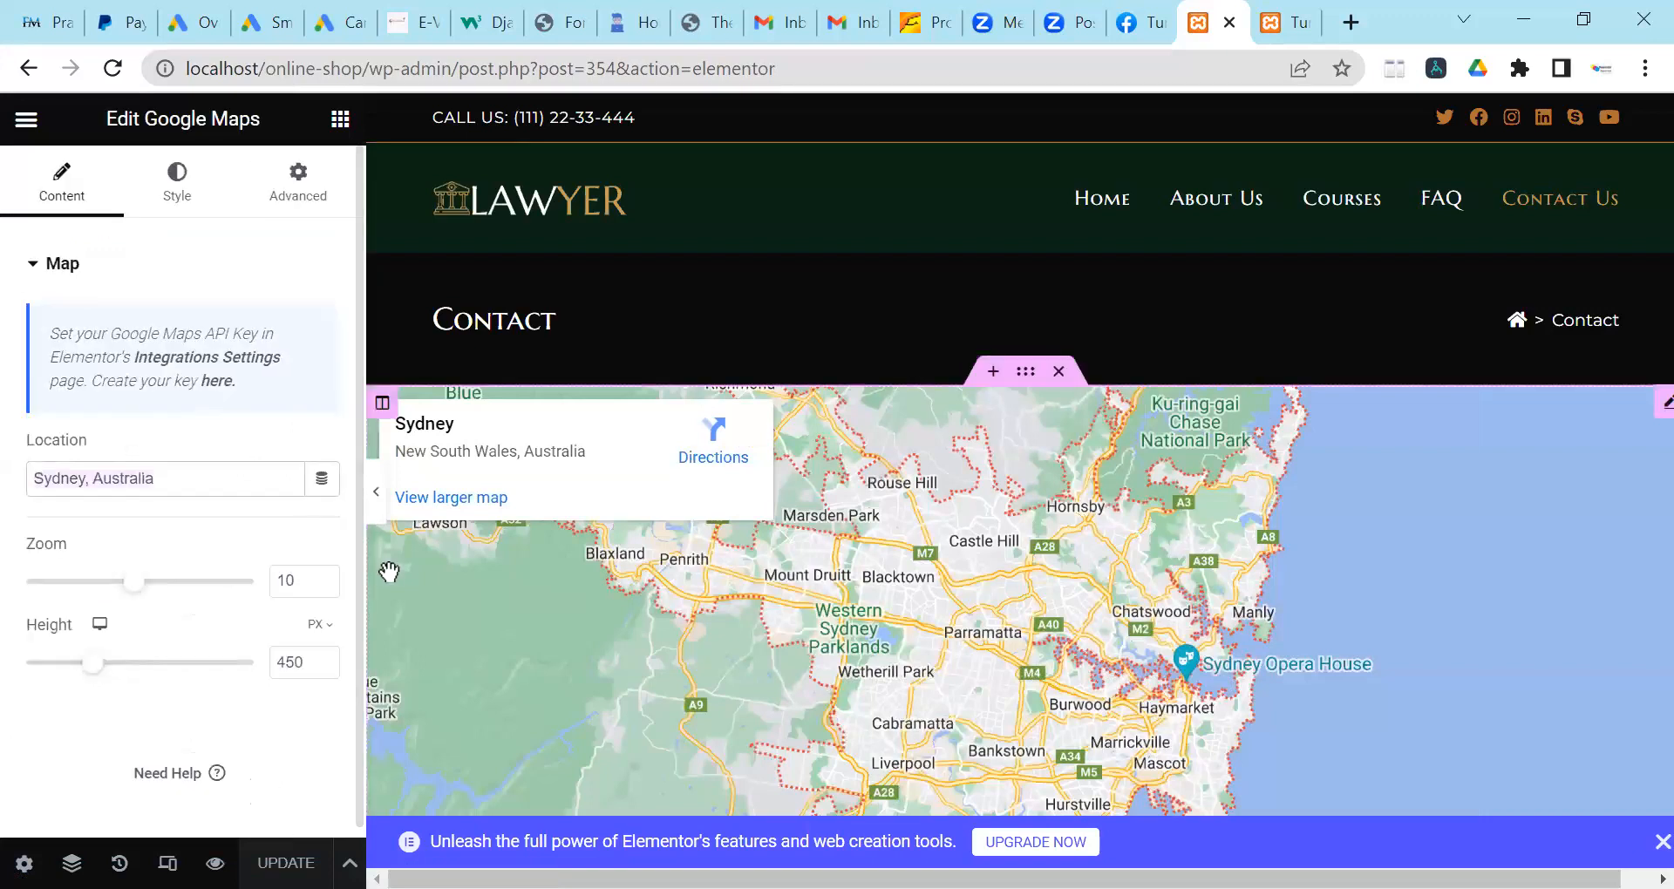
{"action": "key", "text": "ctrl+a"}
{"action": "type", "text": "Nairo"}
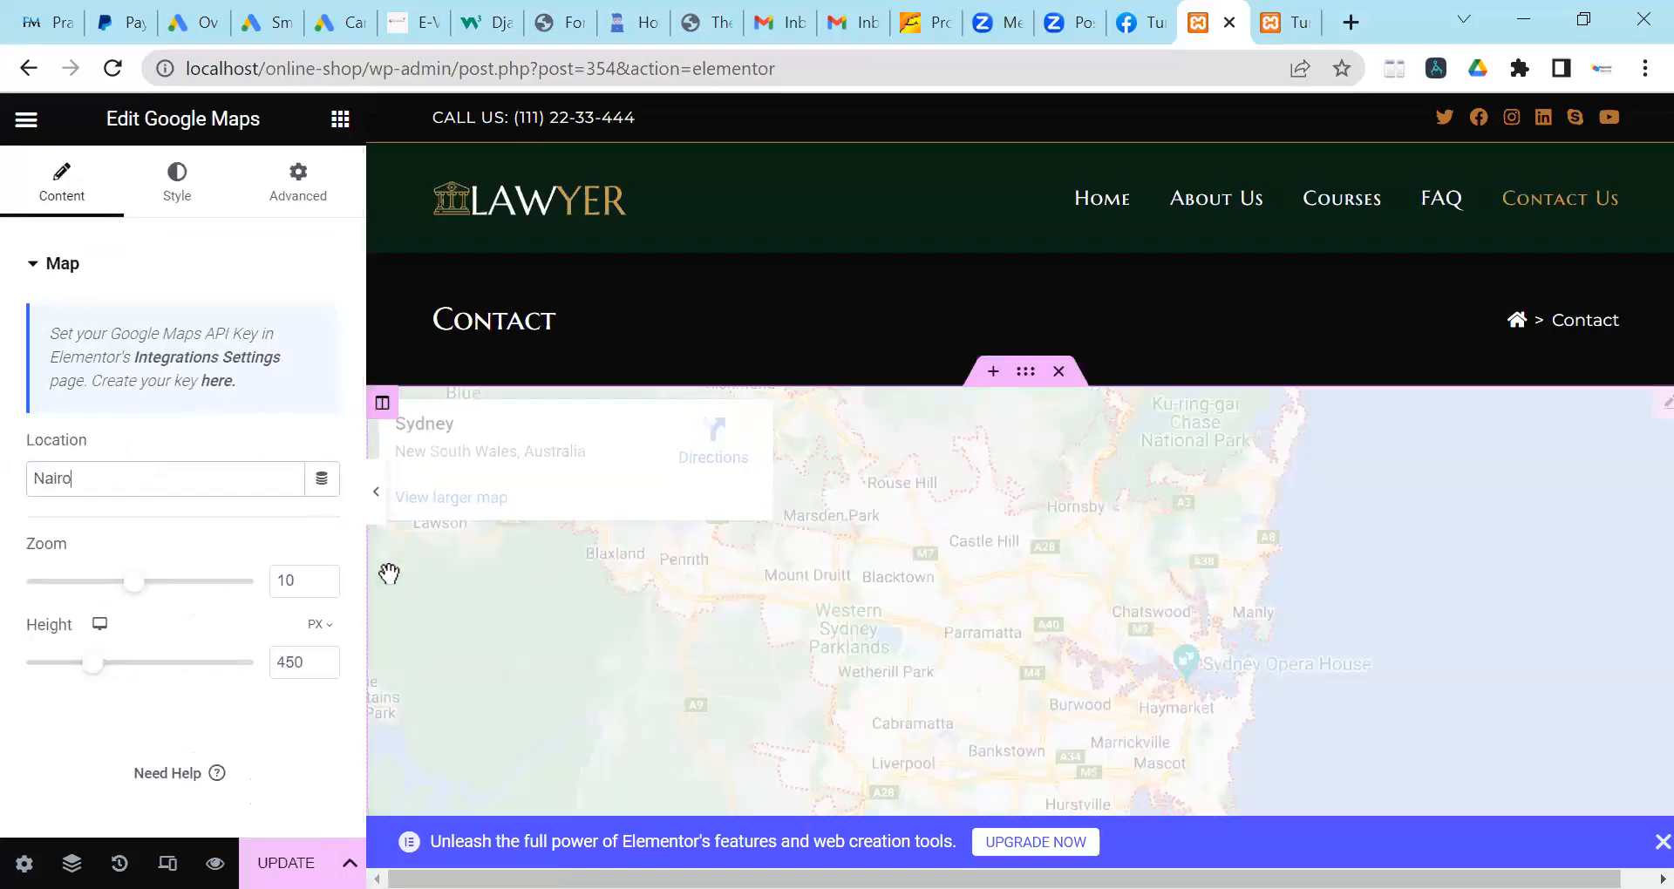
{"action": "type", "text": "bi Kenya"}
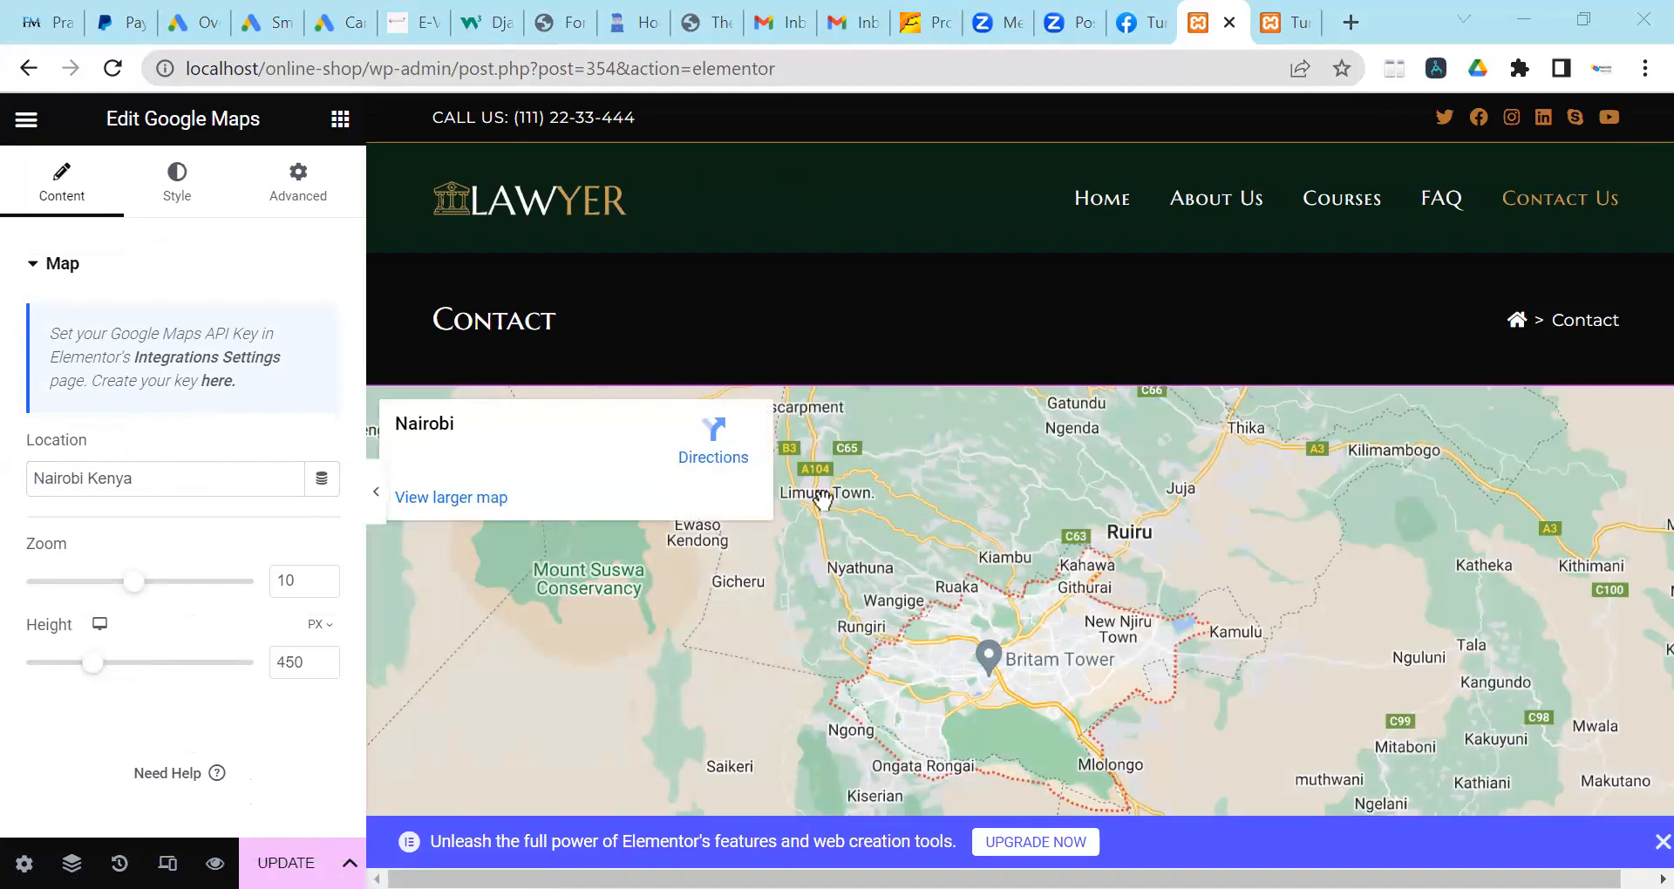
{"action": "scroll", "coordinate": [848, 595], "scroll_direction": "down", "scroll_amount": 2}
{"action": "scroll", "coordinate": [847, 594], "scroll_direction": "down", "scroll_amount": 10}
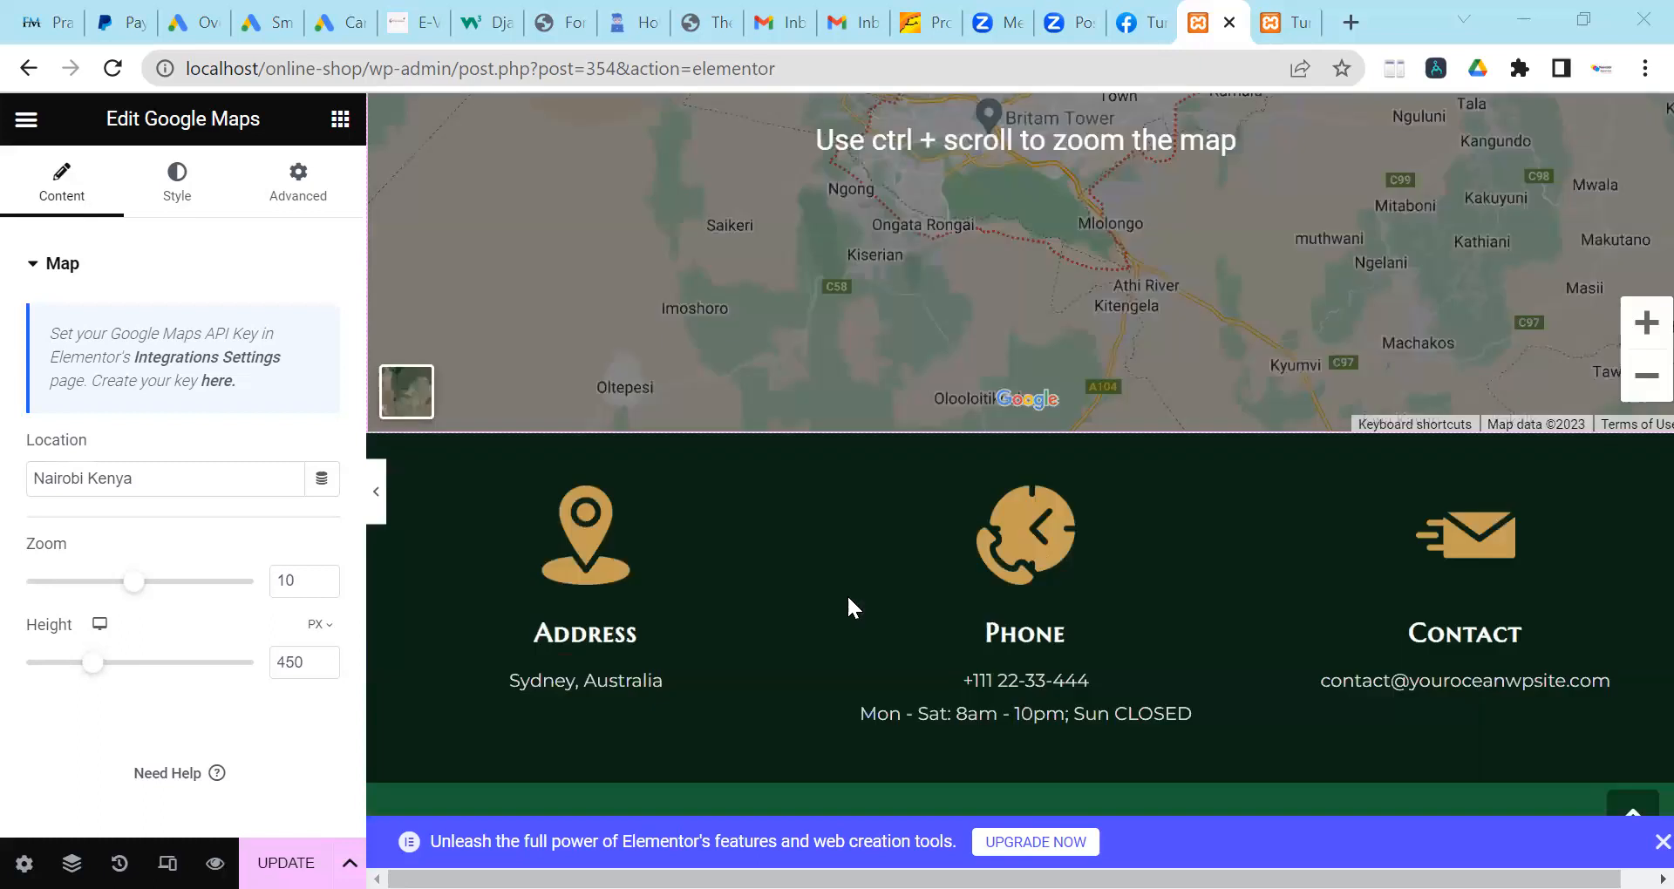
{"action": "scroll", "coordinate": [820, 612], "scroll_direction": "up", "scroll_amount": 6}
{"action": "scroll", "coordinate": [821, 613], "scroll_direction": "up", "scroll_amount": 6}
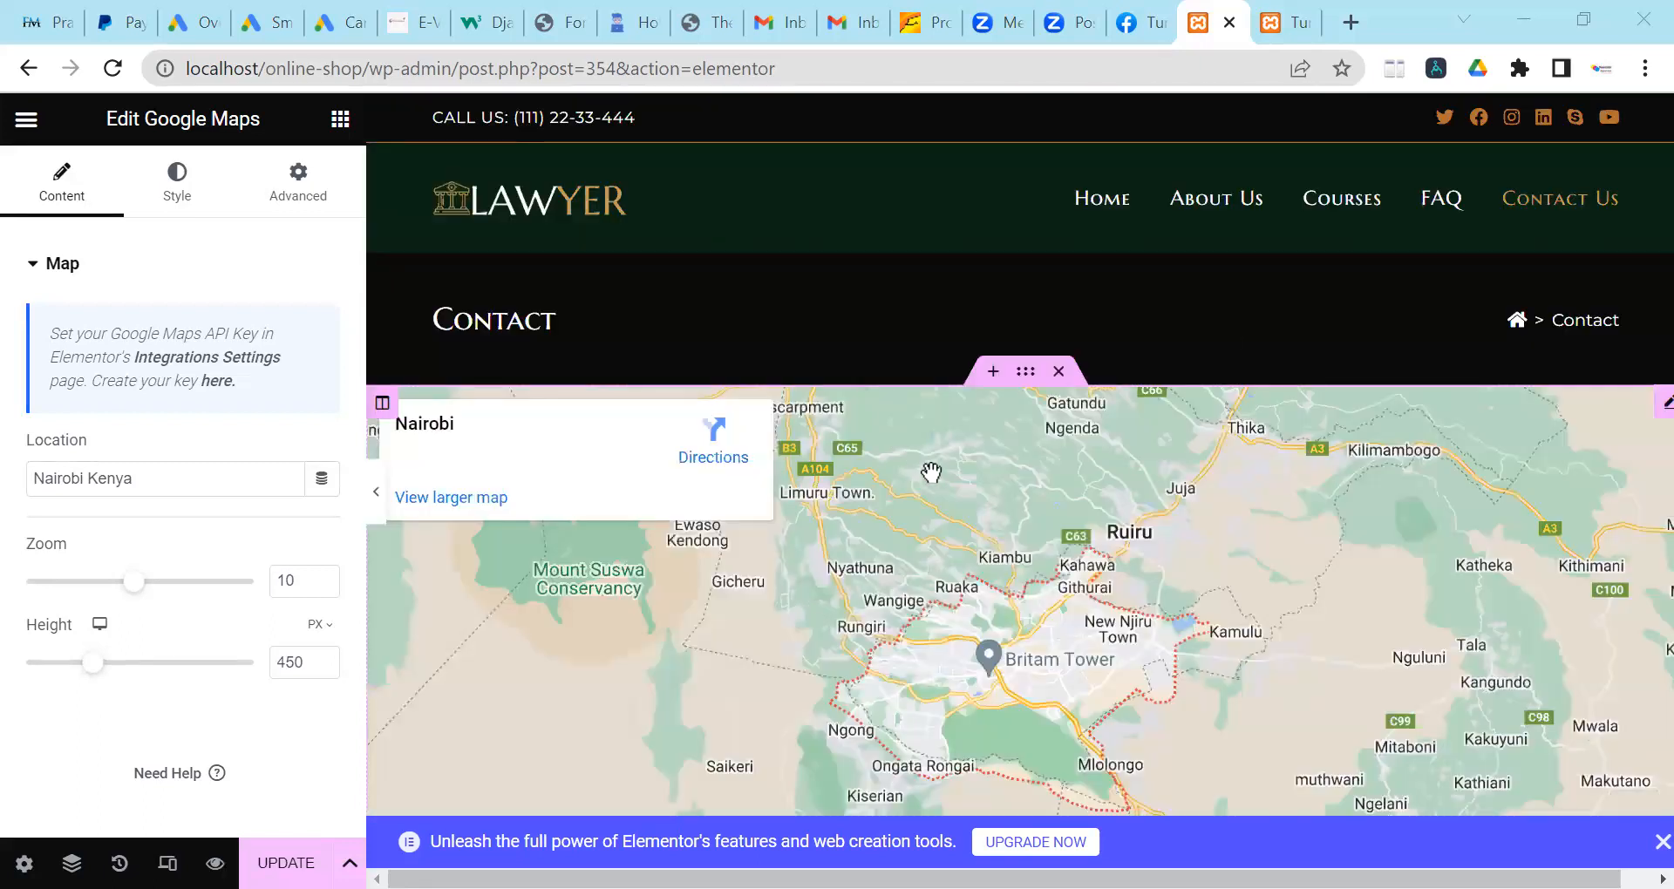
{"action": "scroll", "coordinate": [854, 614], "scroll_direction": "down", "scroll_amount": 1}
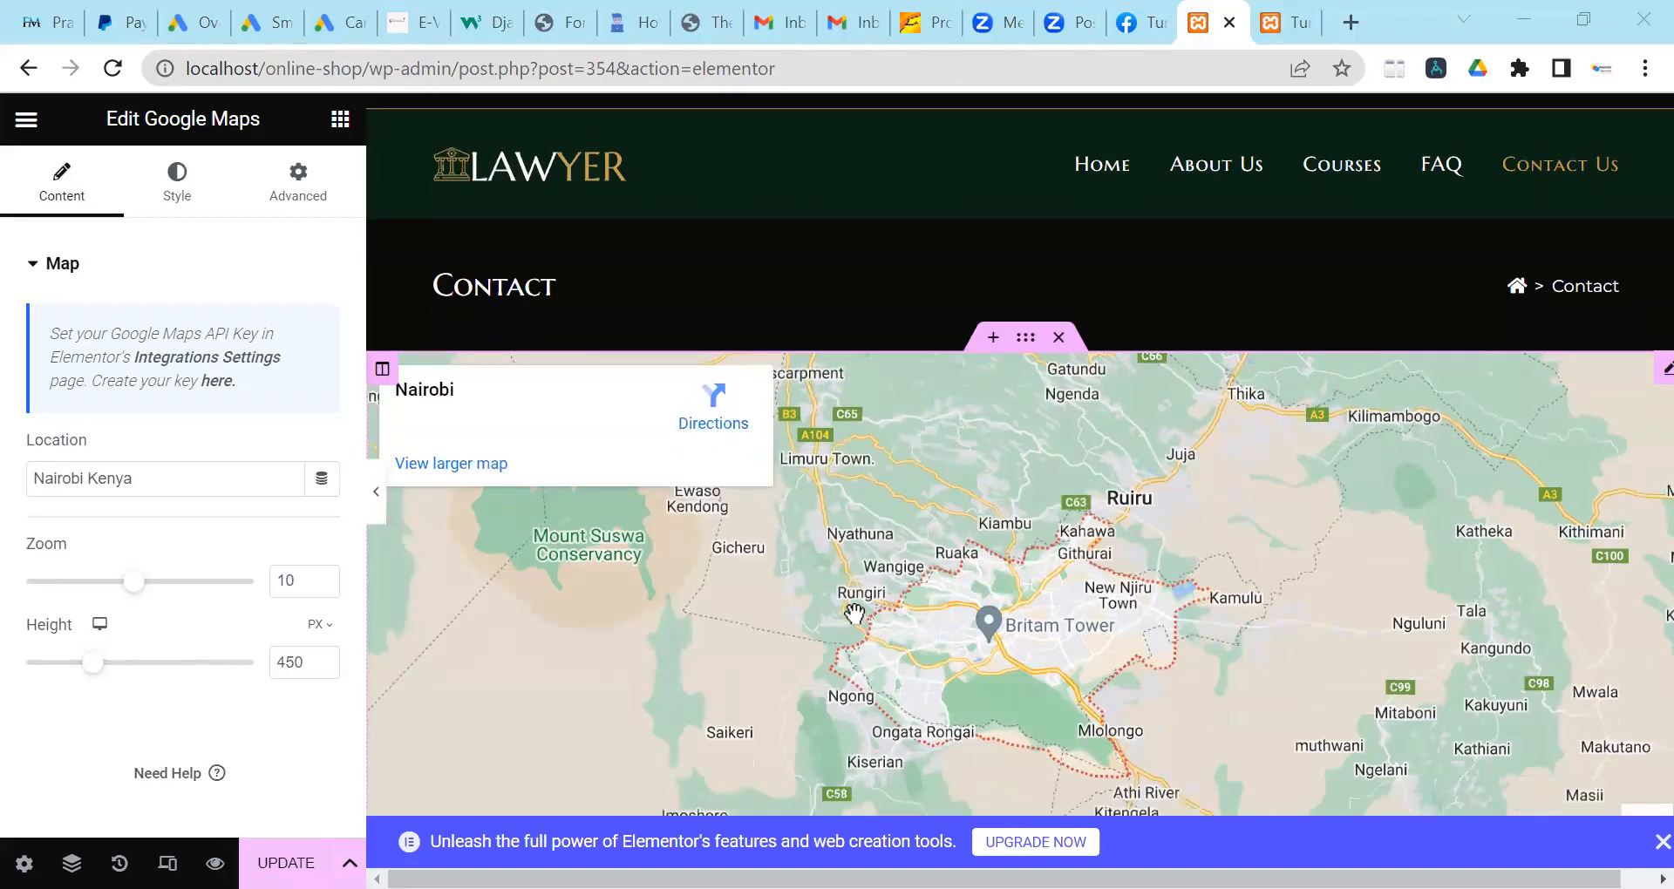
{"action": "scroll", "coordinate": [850, 612], "scroll_direction": "down", "scroll_amount": 2}
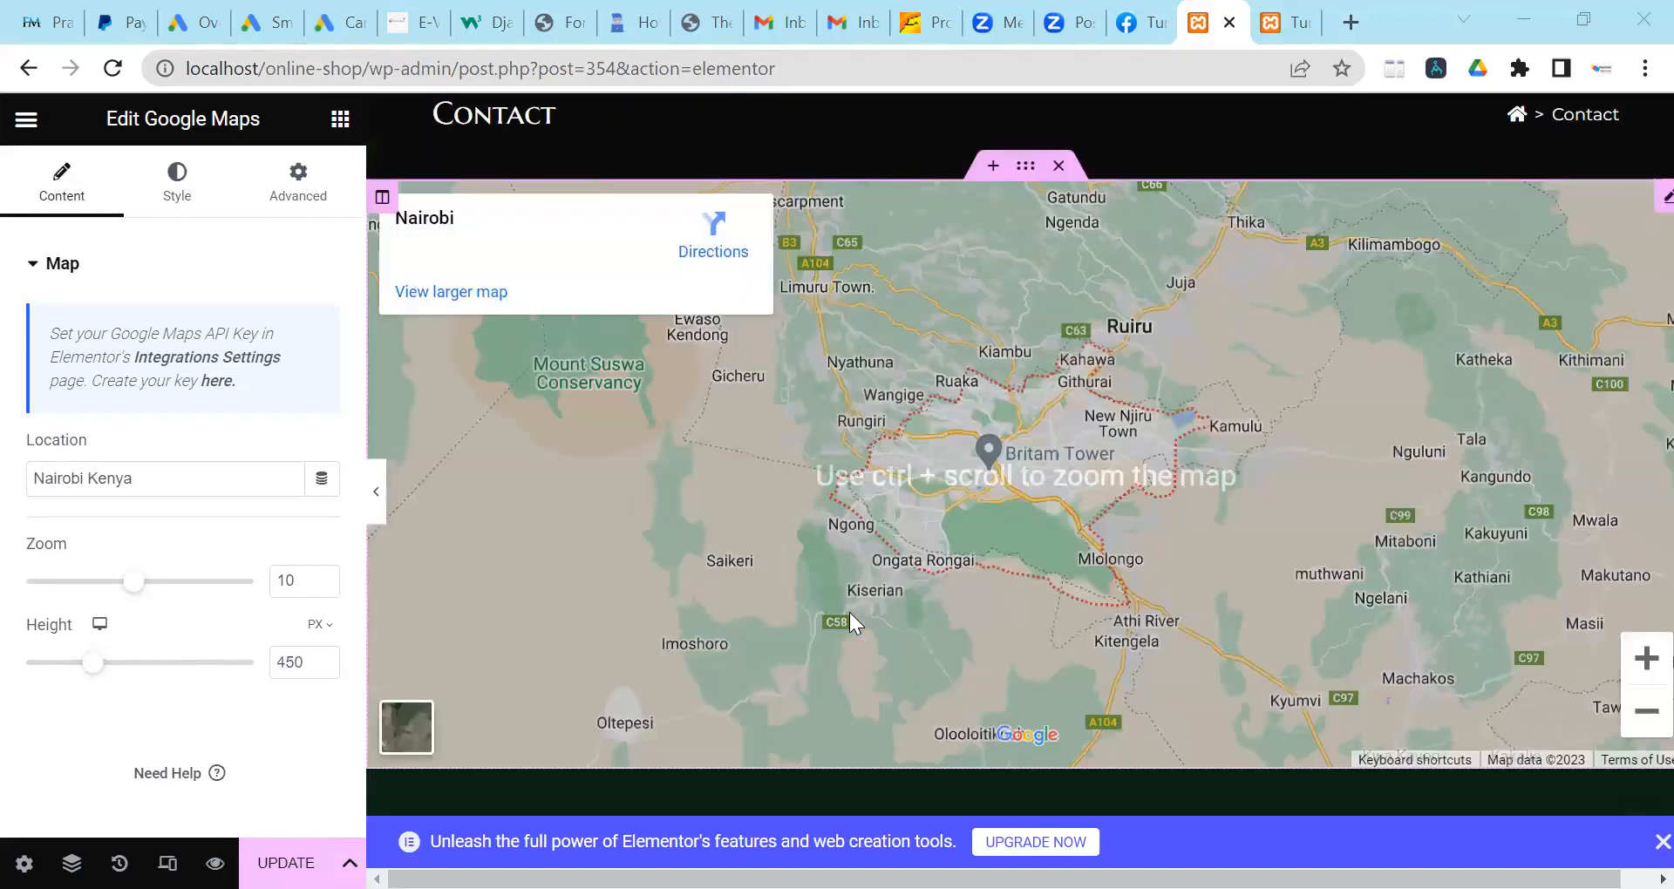
{"action": "scroll", "coordinate": [903, 536], "scroll_direction": "up", "scroll_amount": 3}
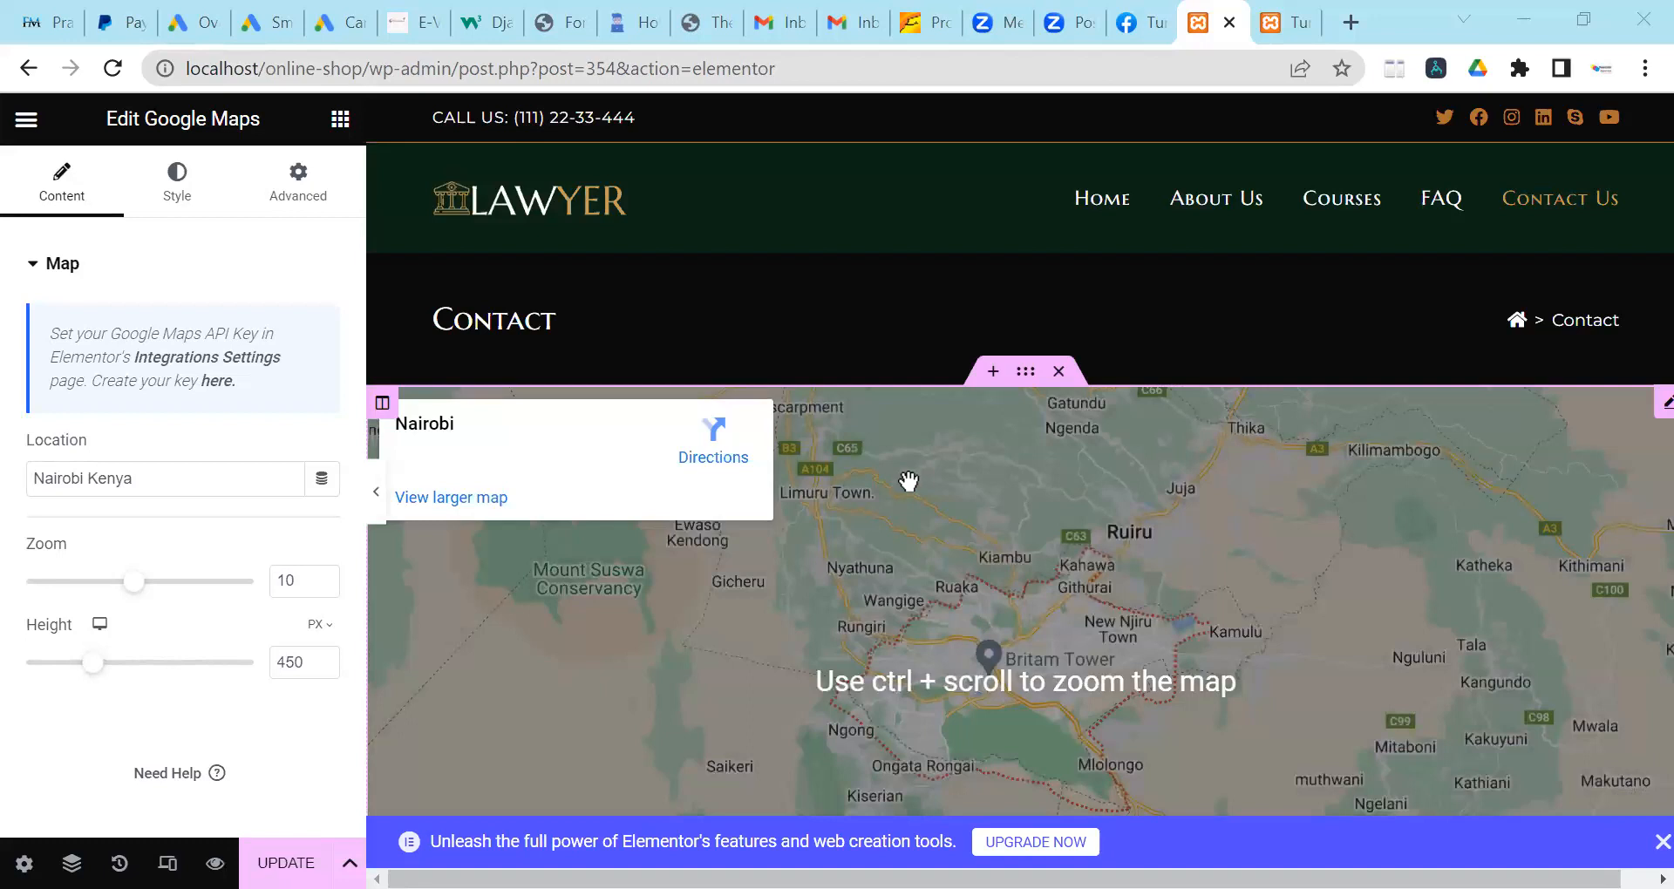
{"action": "scroll", "coordinate": [904, 495], "scroll_direction": "up", "scroll_amount": 1}
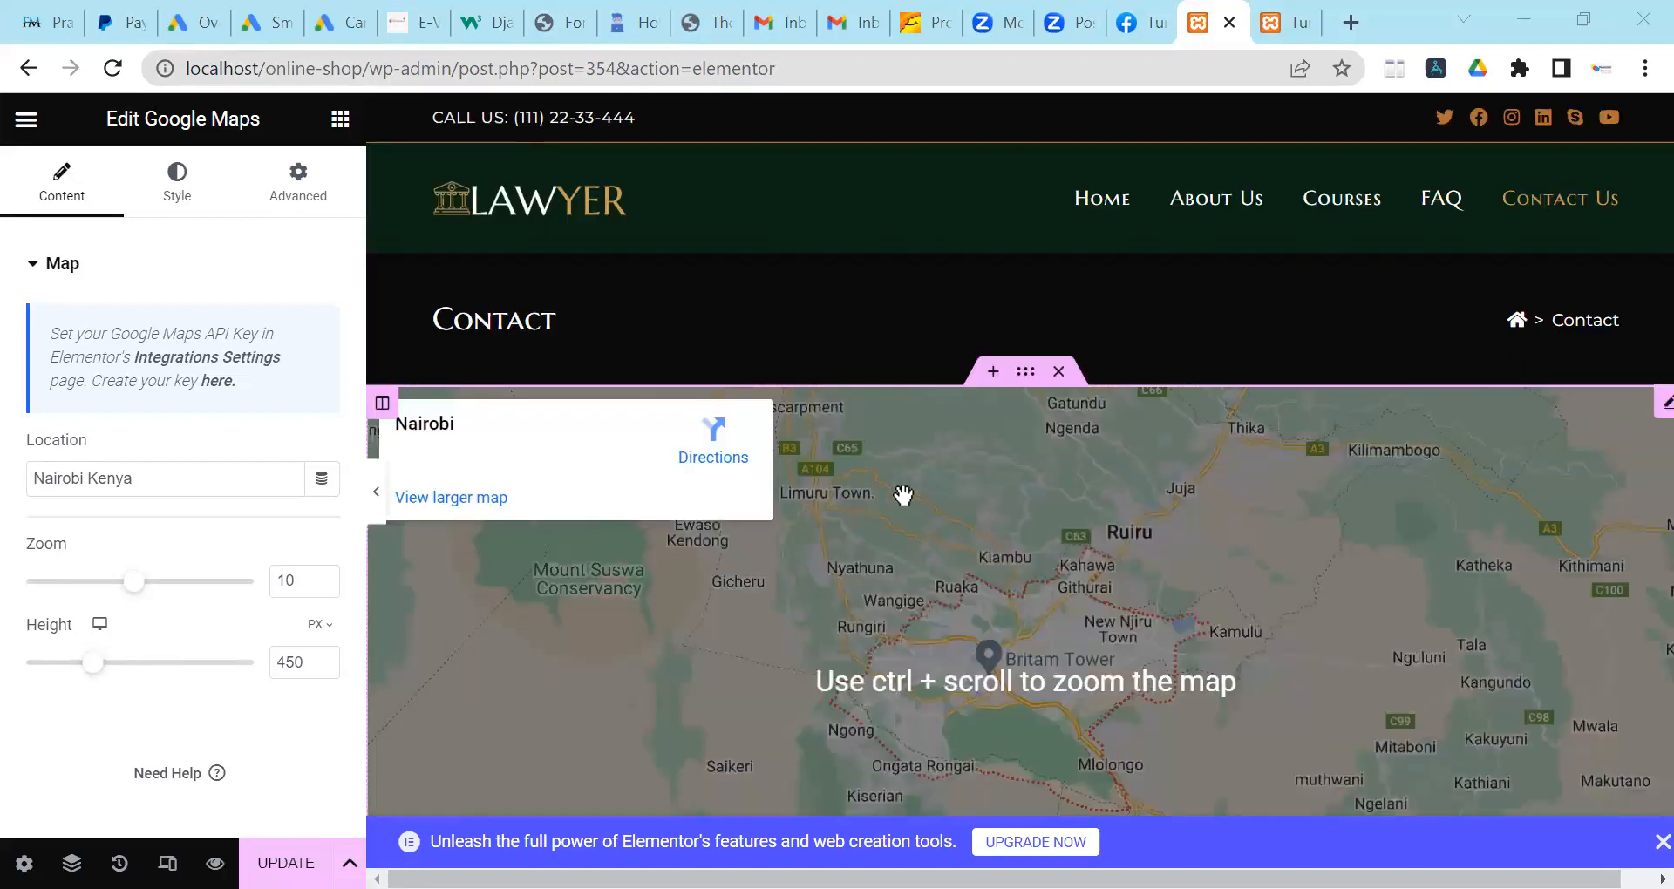
{"action": "scroll", "coordinate": [929, 528], "scroll_direction": "down", "scroll_amount": 3}
{"action": "scroll", "coordinate": [928, 527], "scroll_direction": "down", "scroll_amount": 3}
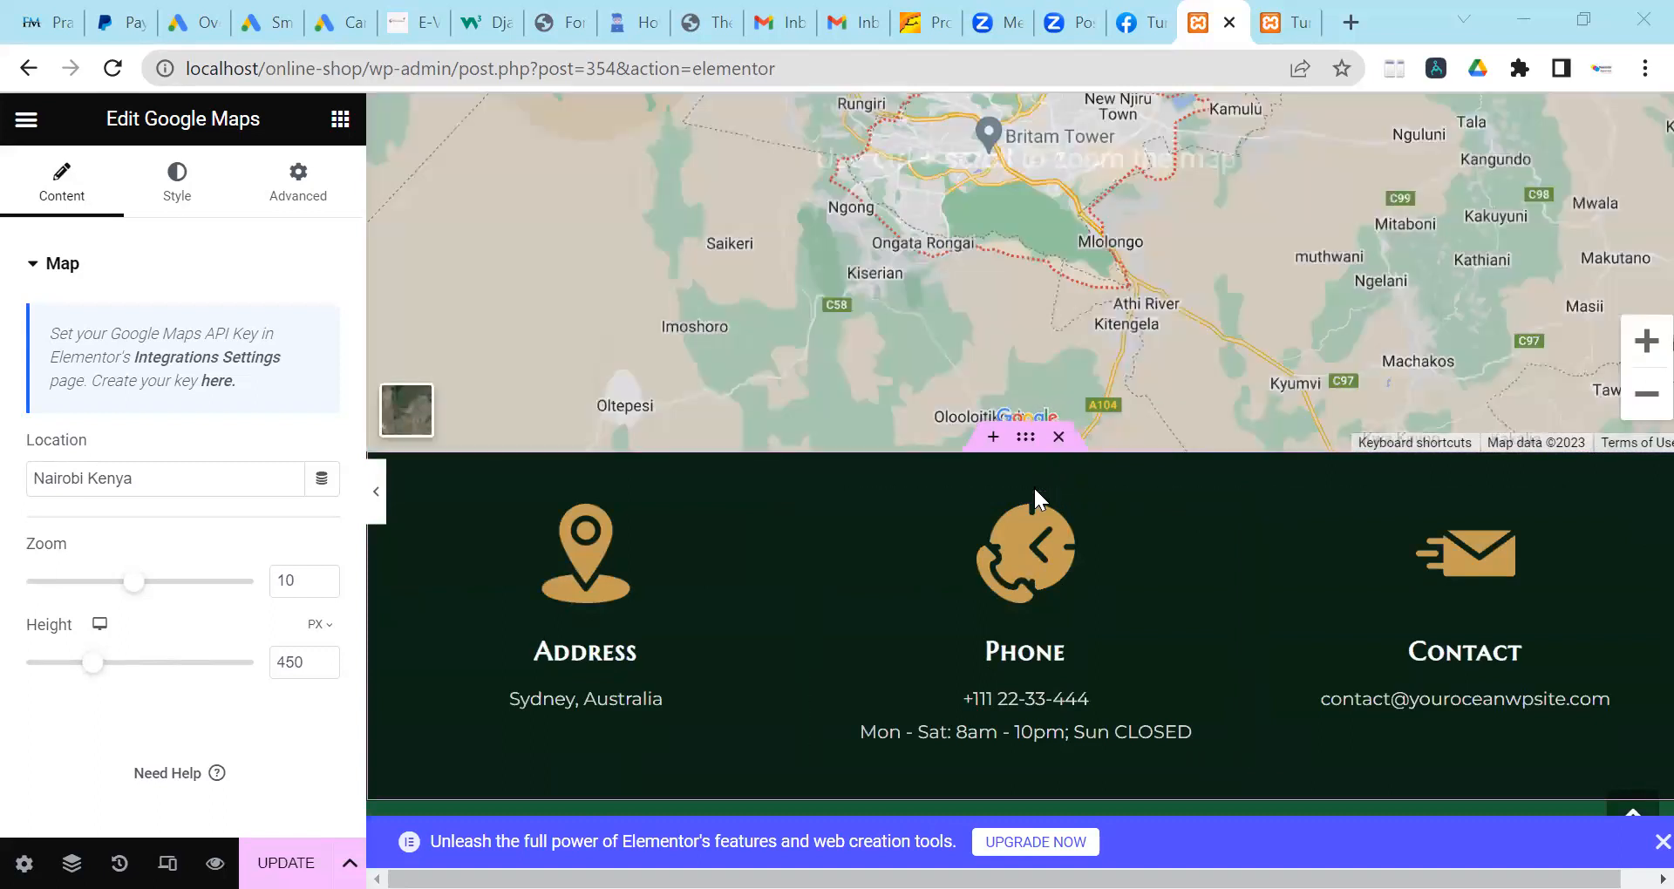
{"action": "scroll", "coordinate": [1033, 485], "scroll_direction": "up", "scroll_amount": 5}
{"action": "scroll", "coordinate": [1033, 491], "scroll_direction": "down", "scroll_amount": 3}
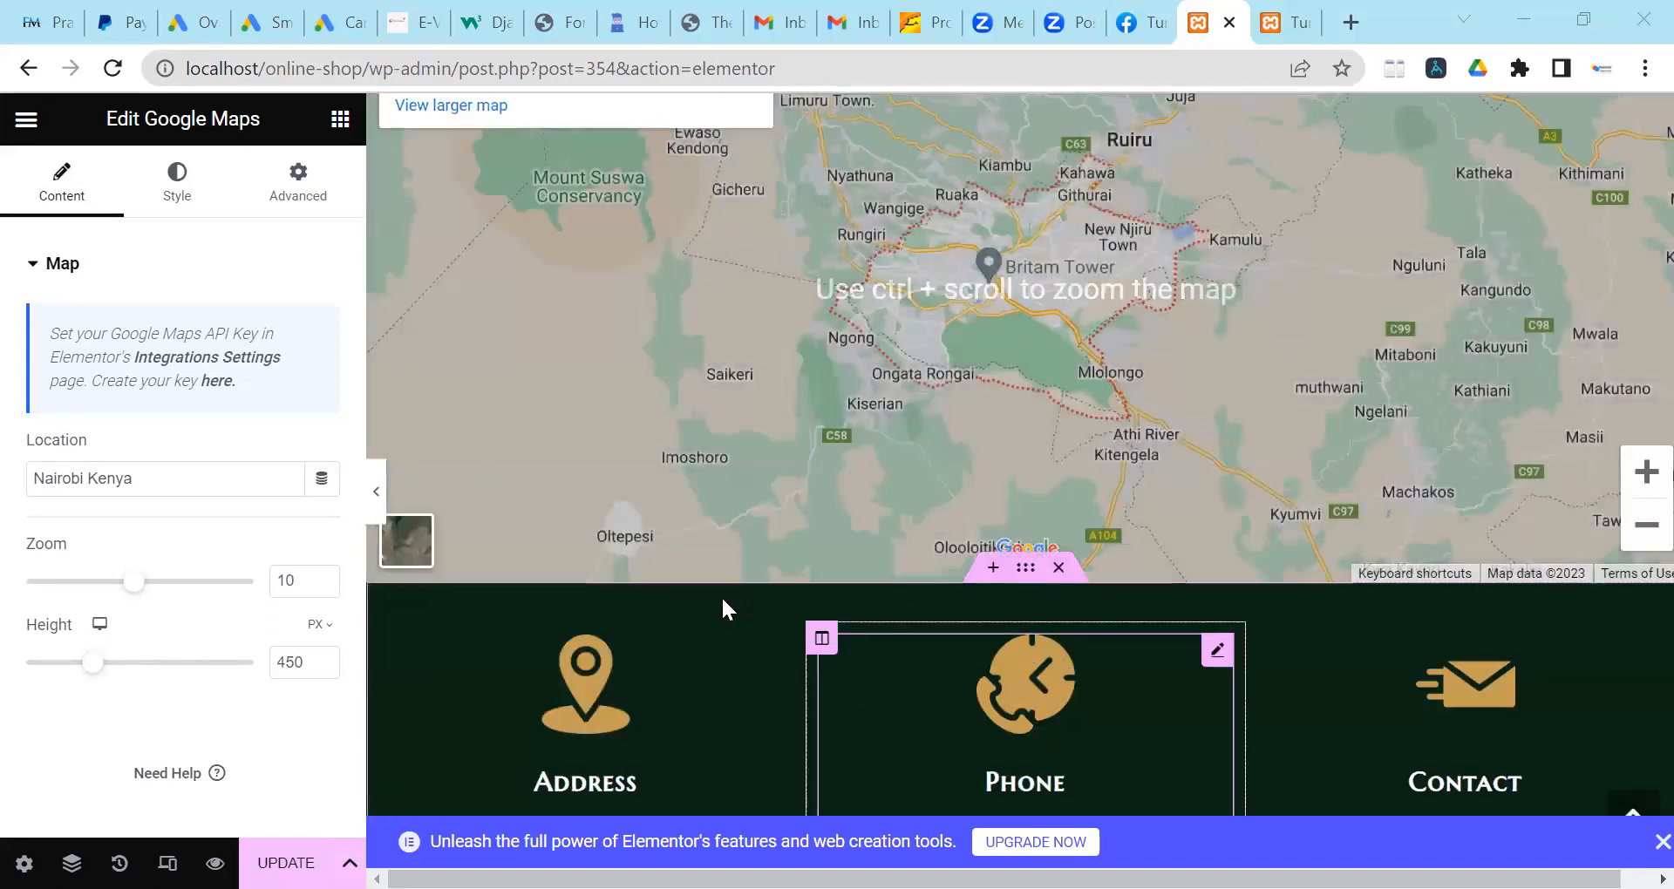
{"action": "scroll", "coordinate": [649, 654], "scroll_direction": "down", "scroll_amount": 2}
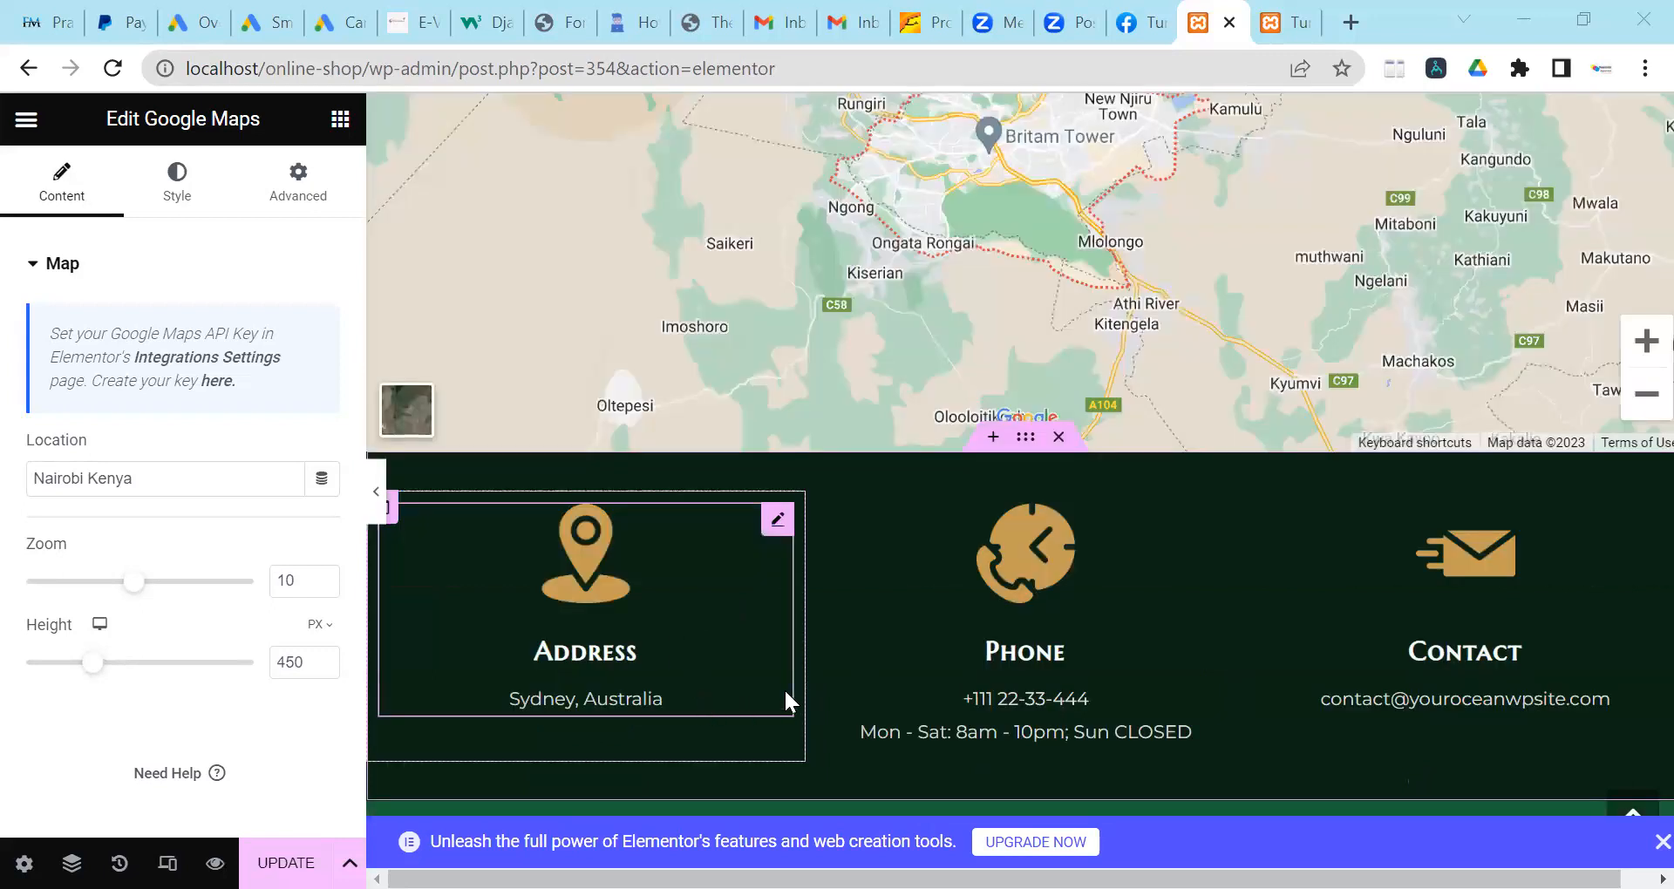
{"action": "scroll", "coordinate": [860, 676], "scroll_direction": "up", "scroll_amount": 6}
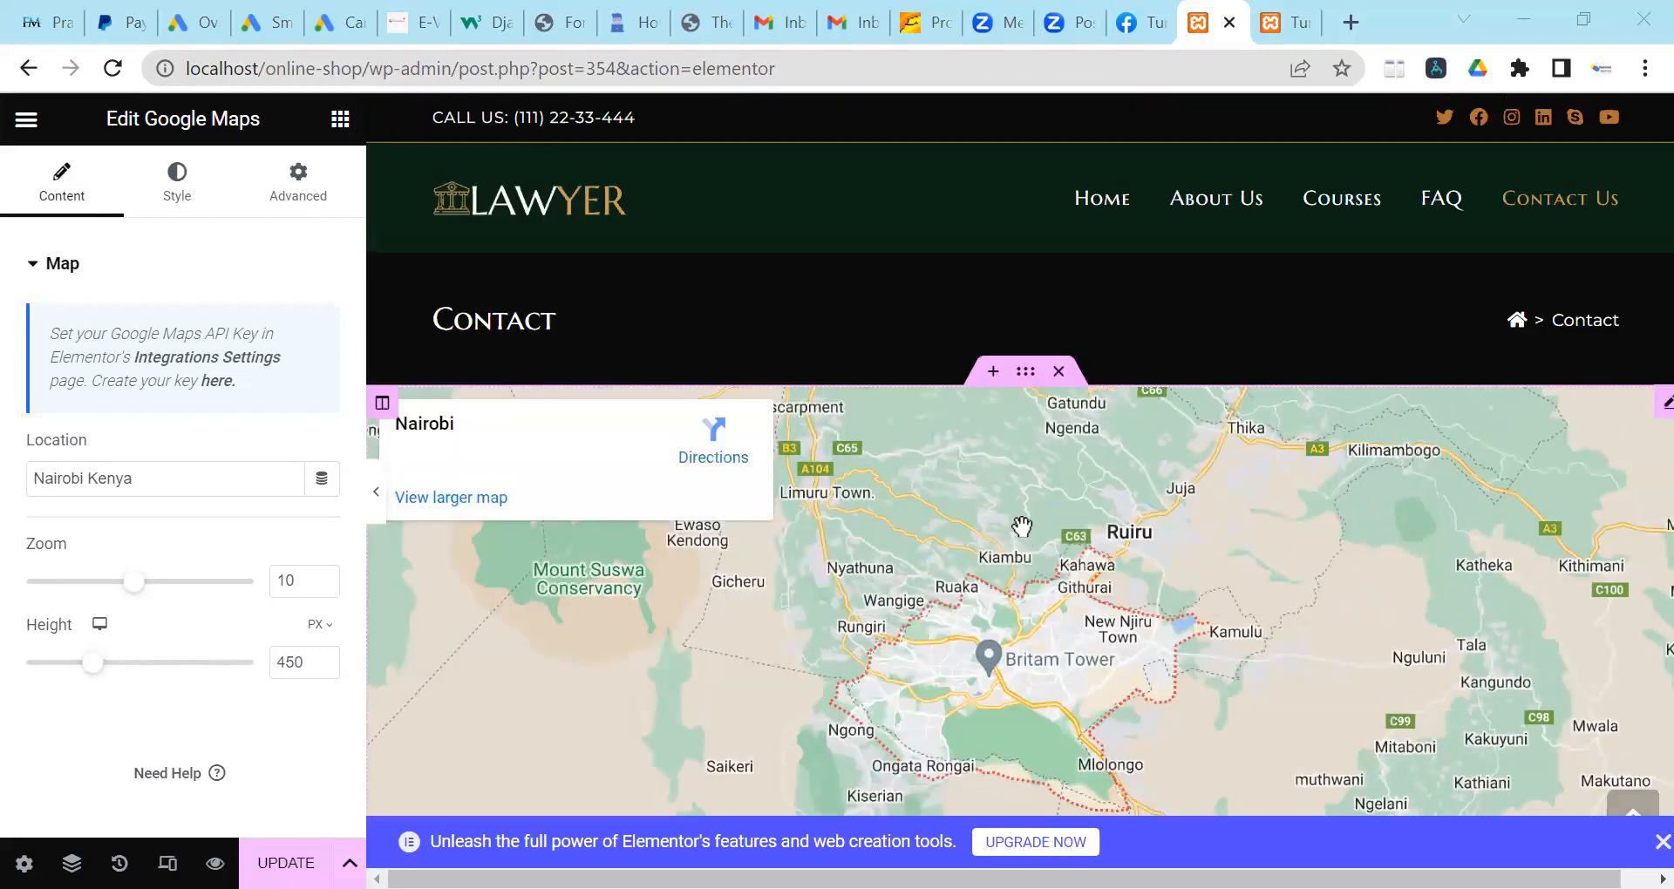
{"action": "scroll", "coordinate": [1022, 529], "scroll_direction": "down", "scroll_amount": 4}
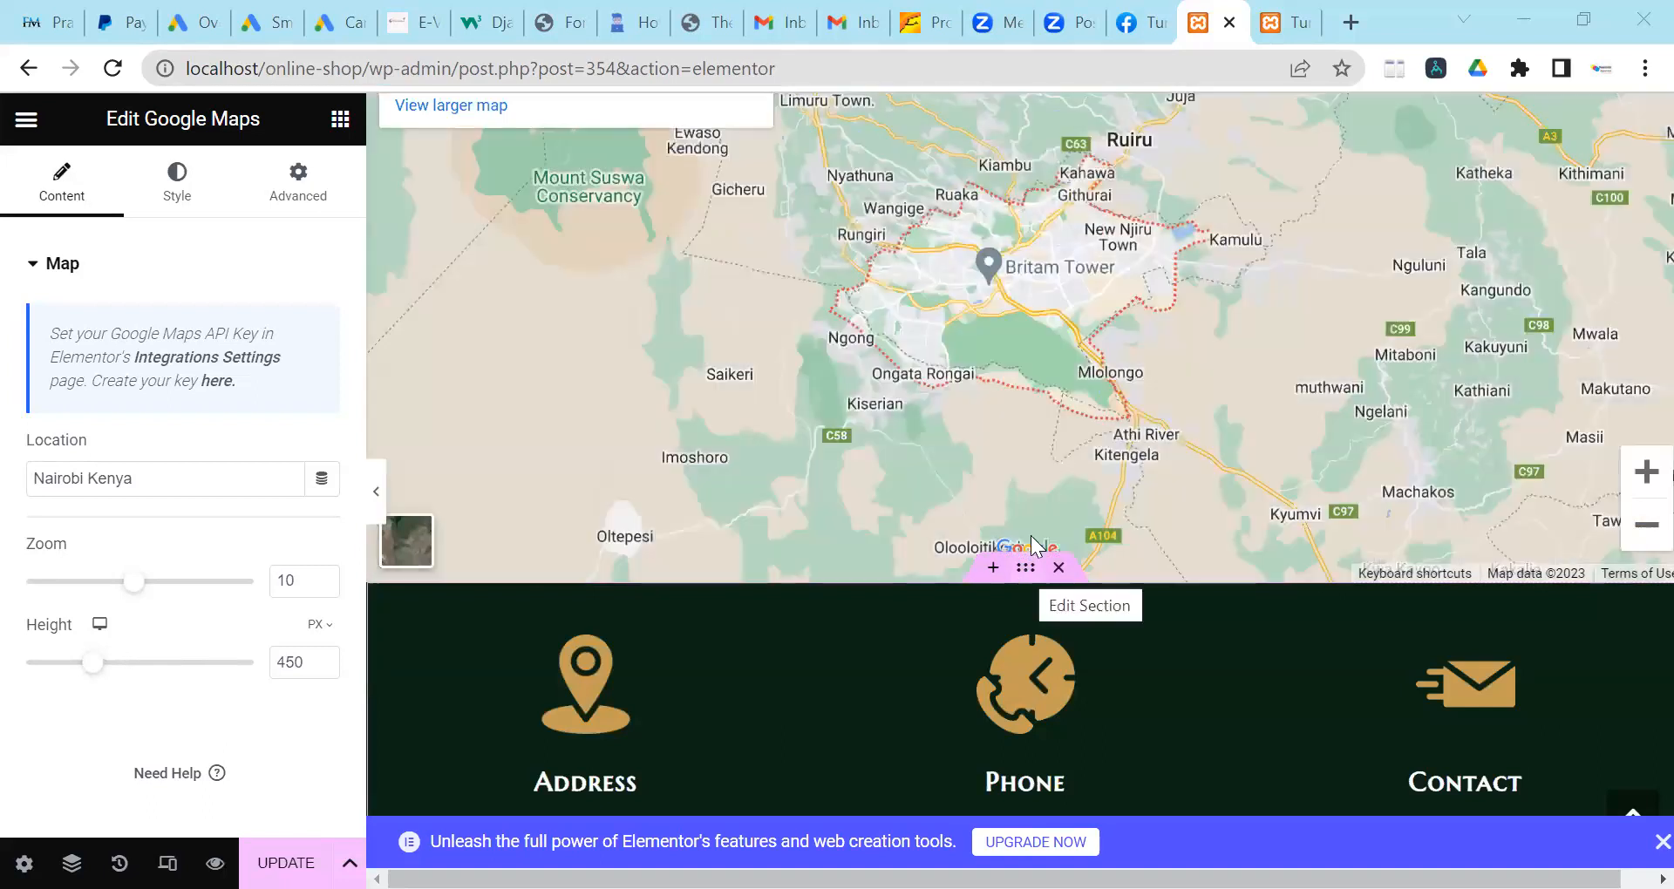
{"action": "left_click_drag", "start_coordinate": [1026, 569], "coordinate": [1003, 348]}
{"action": "scroll", "coordinate": [1025, 384], "scroll_direction": "up", "scroll_amount": 2}
{"action": "scroll", "coordinate": [1017, 351], "scroll_direction": "up", "scroll_amount": 1}
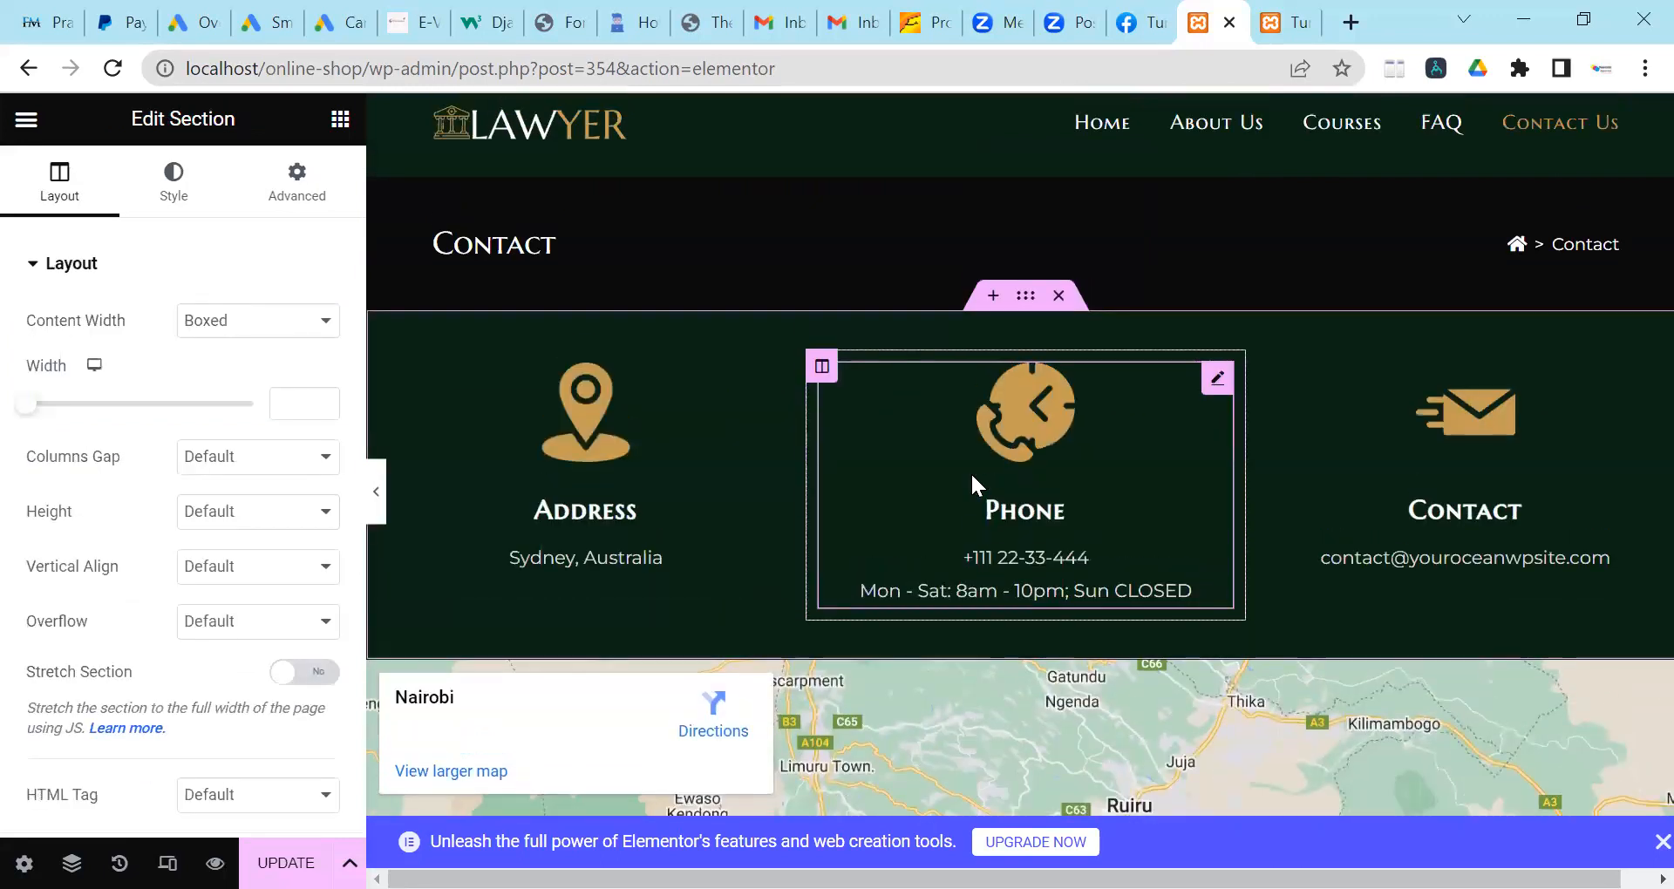
{"action": "scroll", "coordinate": [971, 473], "scroll_direction": "up", "scroll_amount": 1}
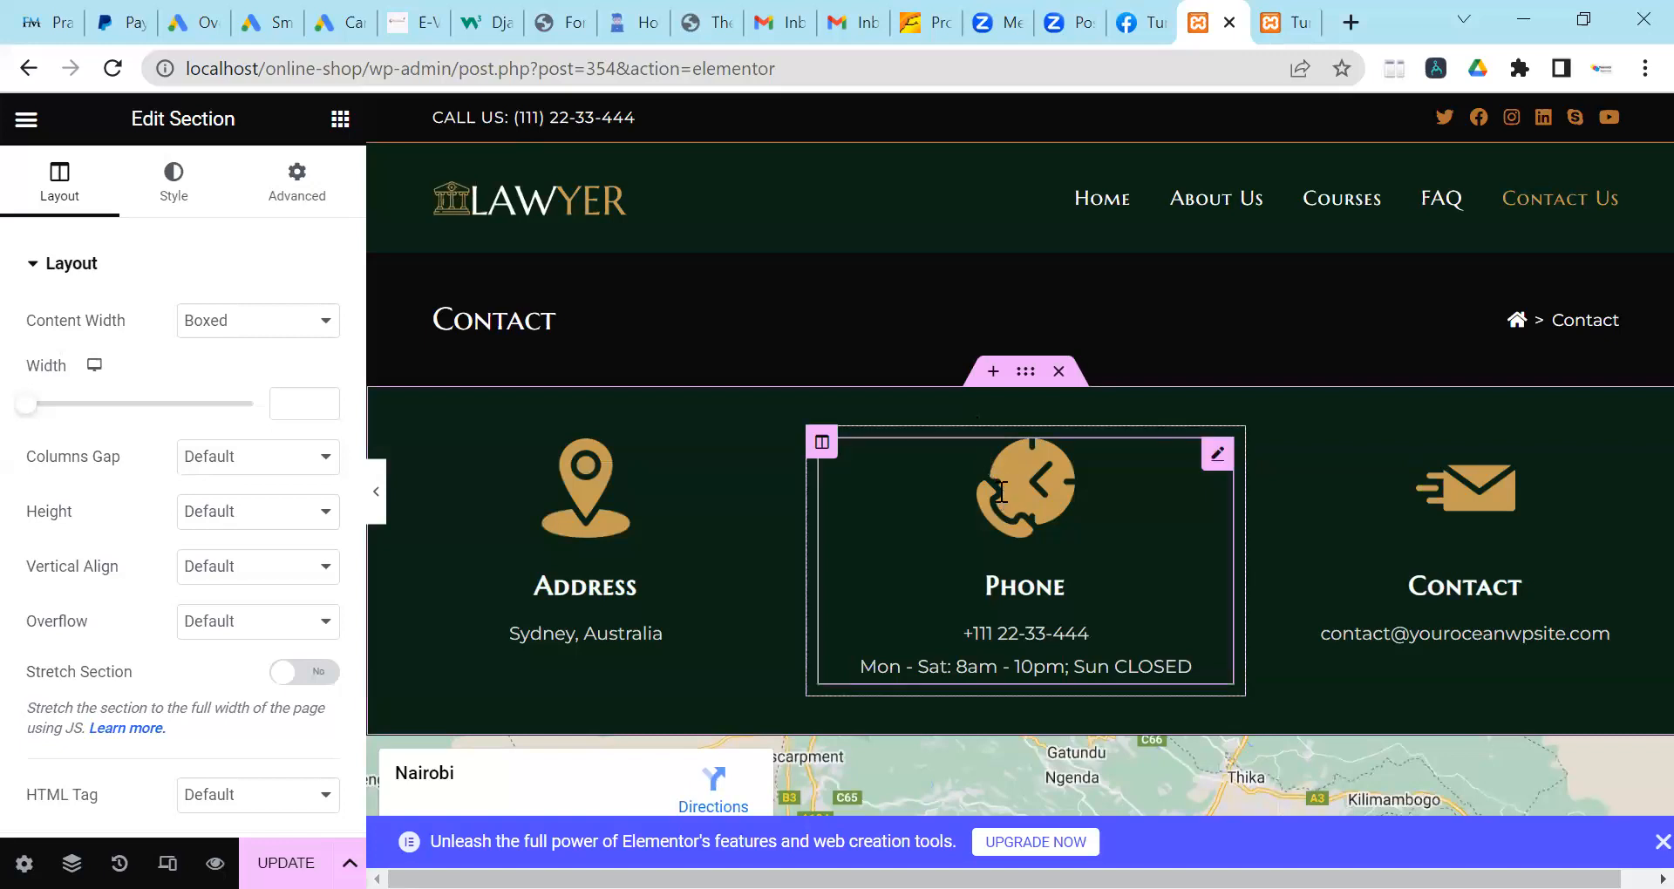
{"action": "scroll", "coordinate": [987, 455], "scroll_direction": "down", "scroll_amount": 5}
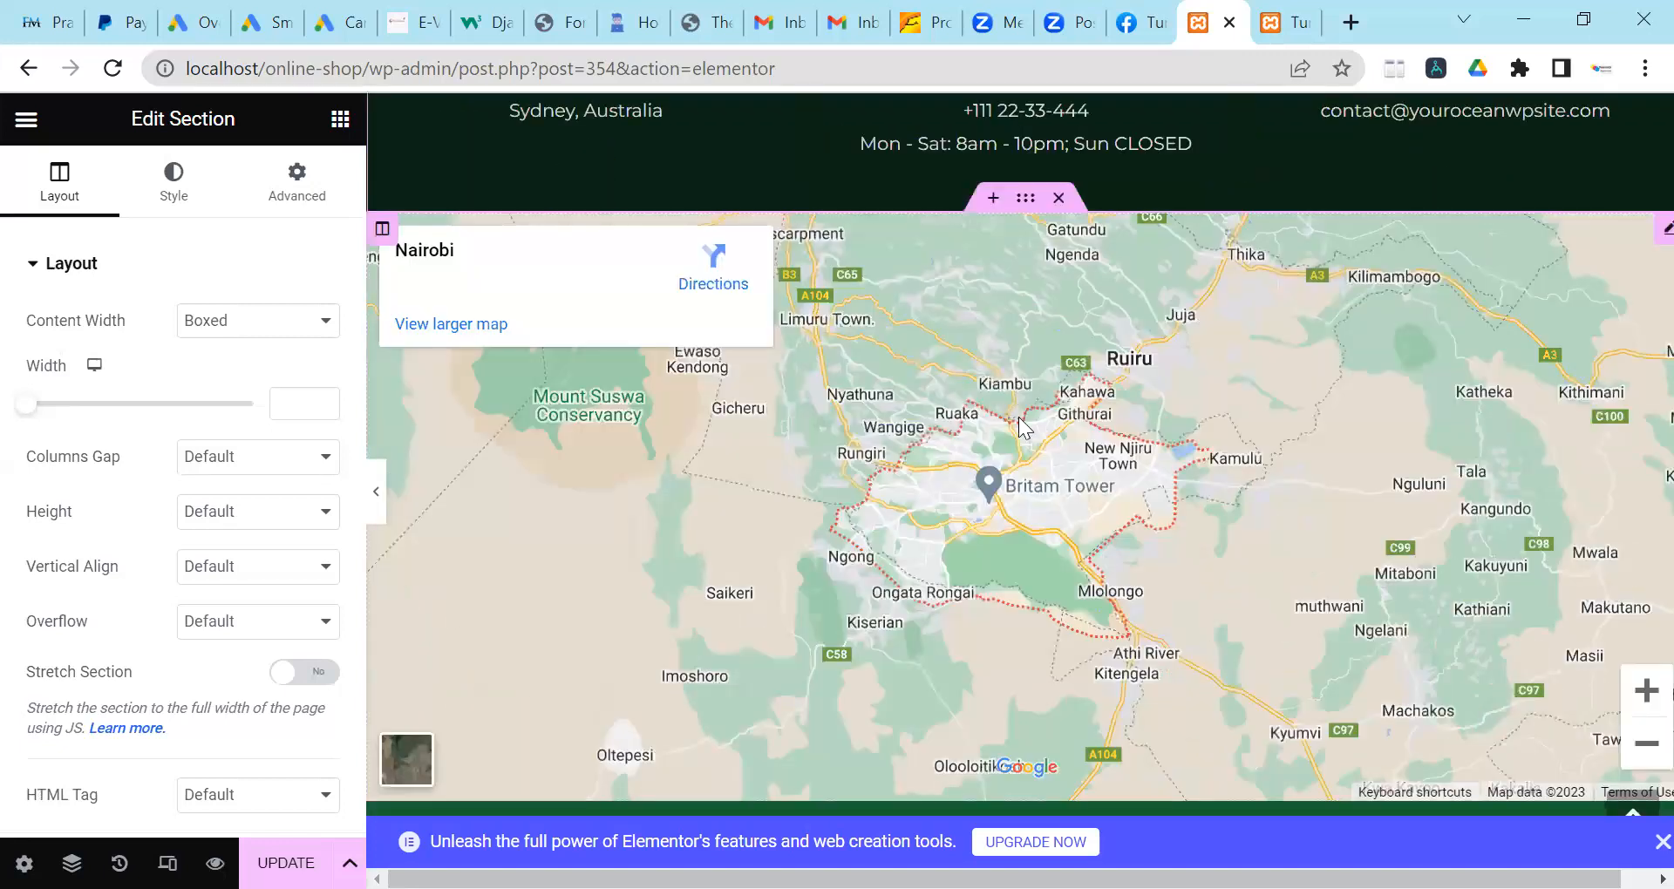
{"action": "scroll", "coordinate": [1022, 419], "scroll_direction": "up", "scroll_amount": 3}
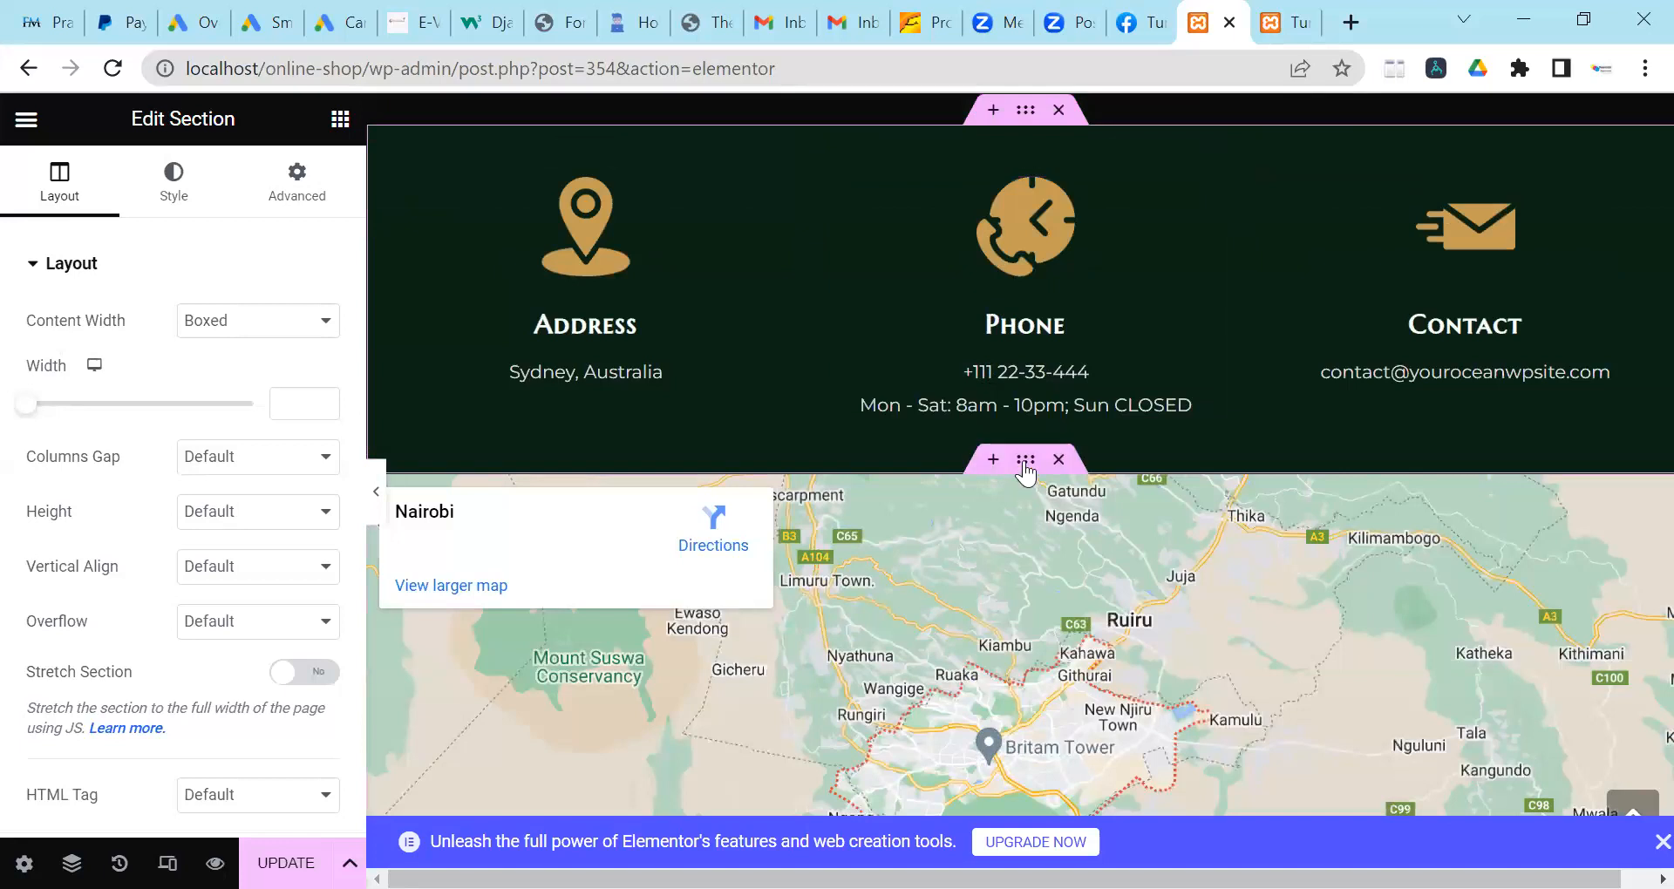
{"action": "left_click_drag", "start_coordinate": [1025, 470], "coordinate": [1006, 487]}
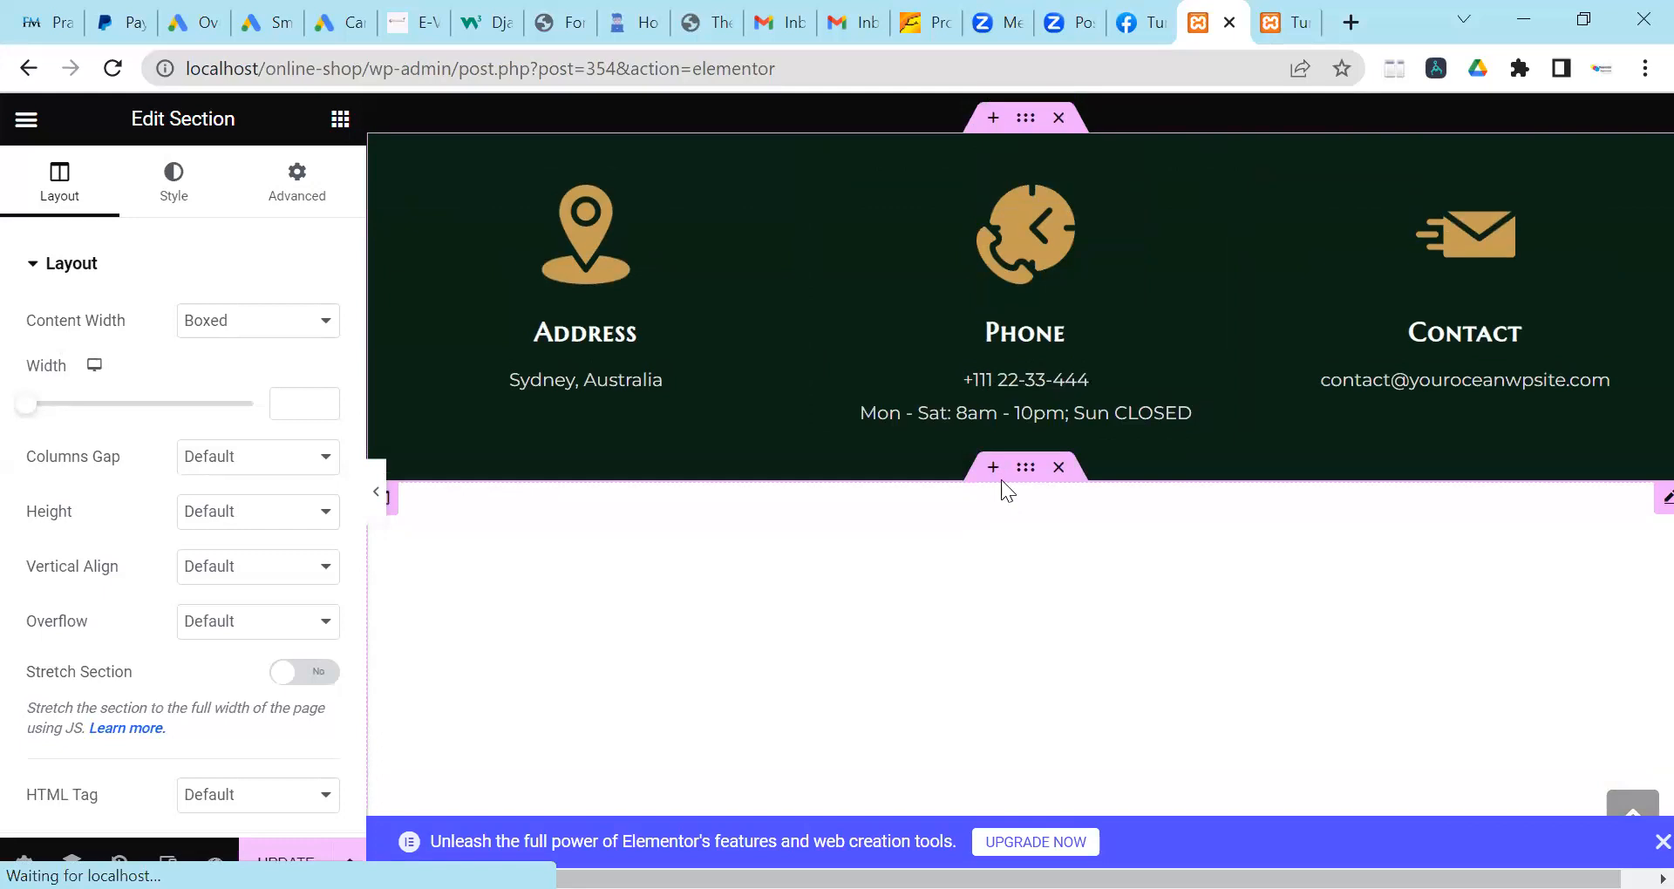
{"action": "scroll", "coordinate": [993, 482], "scroll_direction": "up", "scroll_amount": 4}
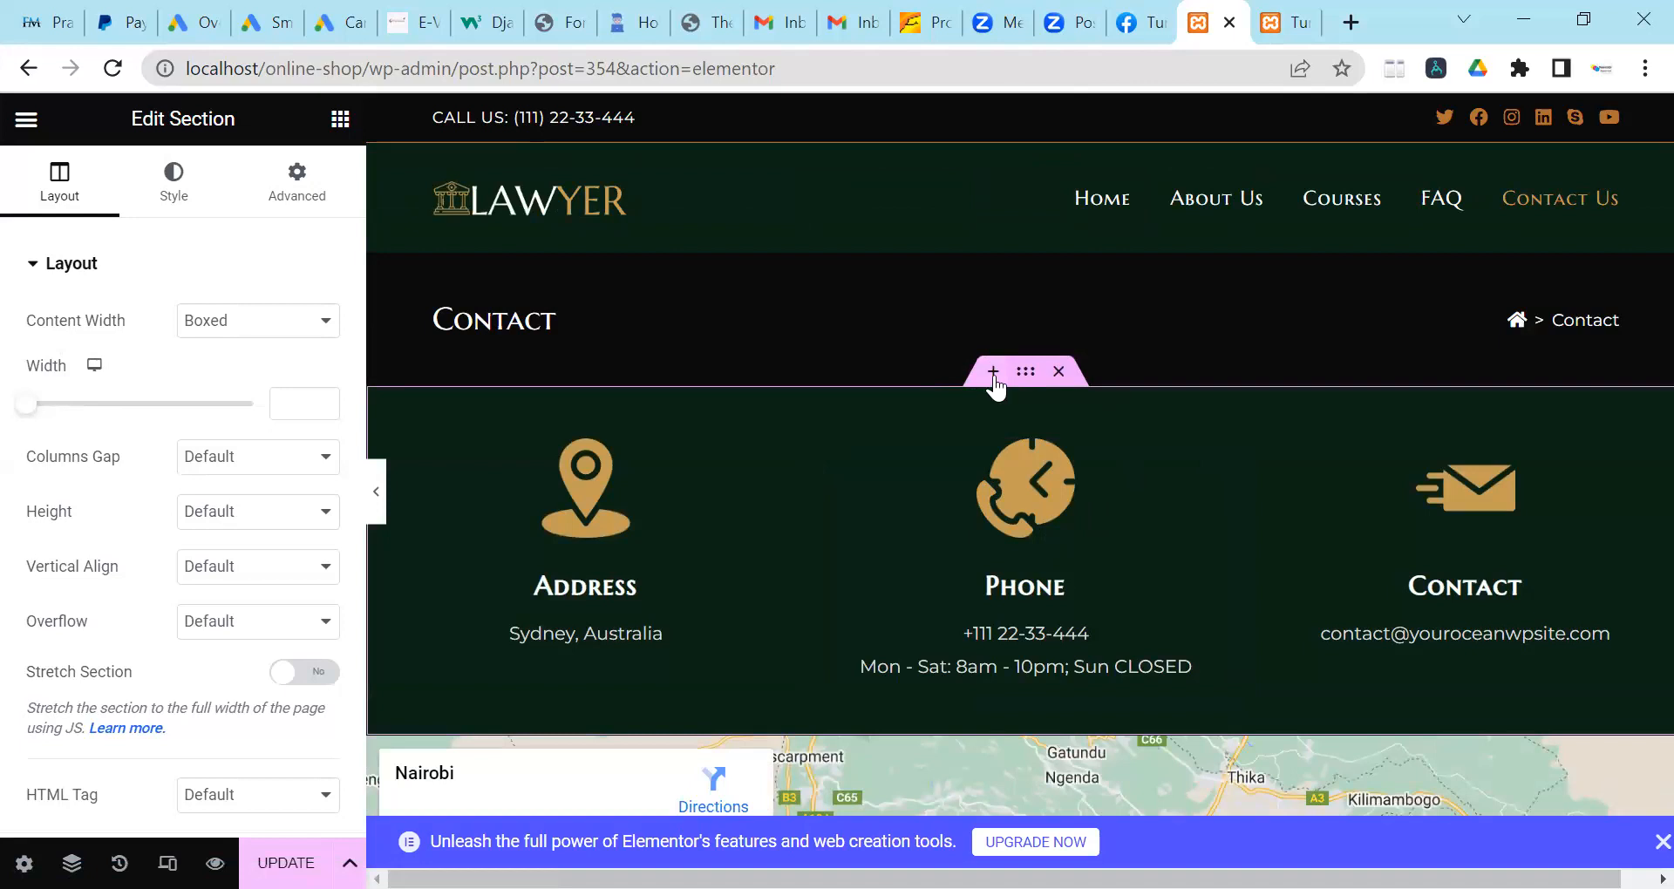
Add a single-column section above the contact info and drop a Shortcode widget into it.
{"action": "left_click", "coordinate": [994, 372]}
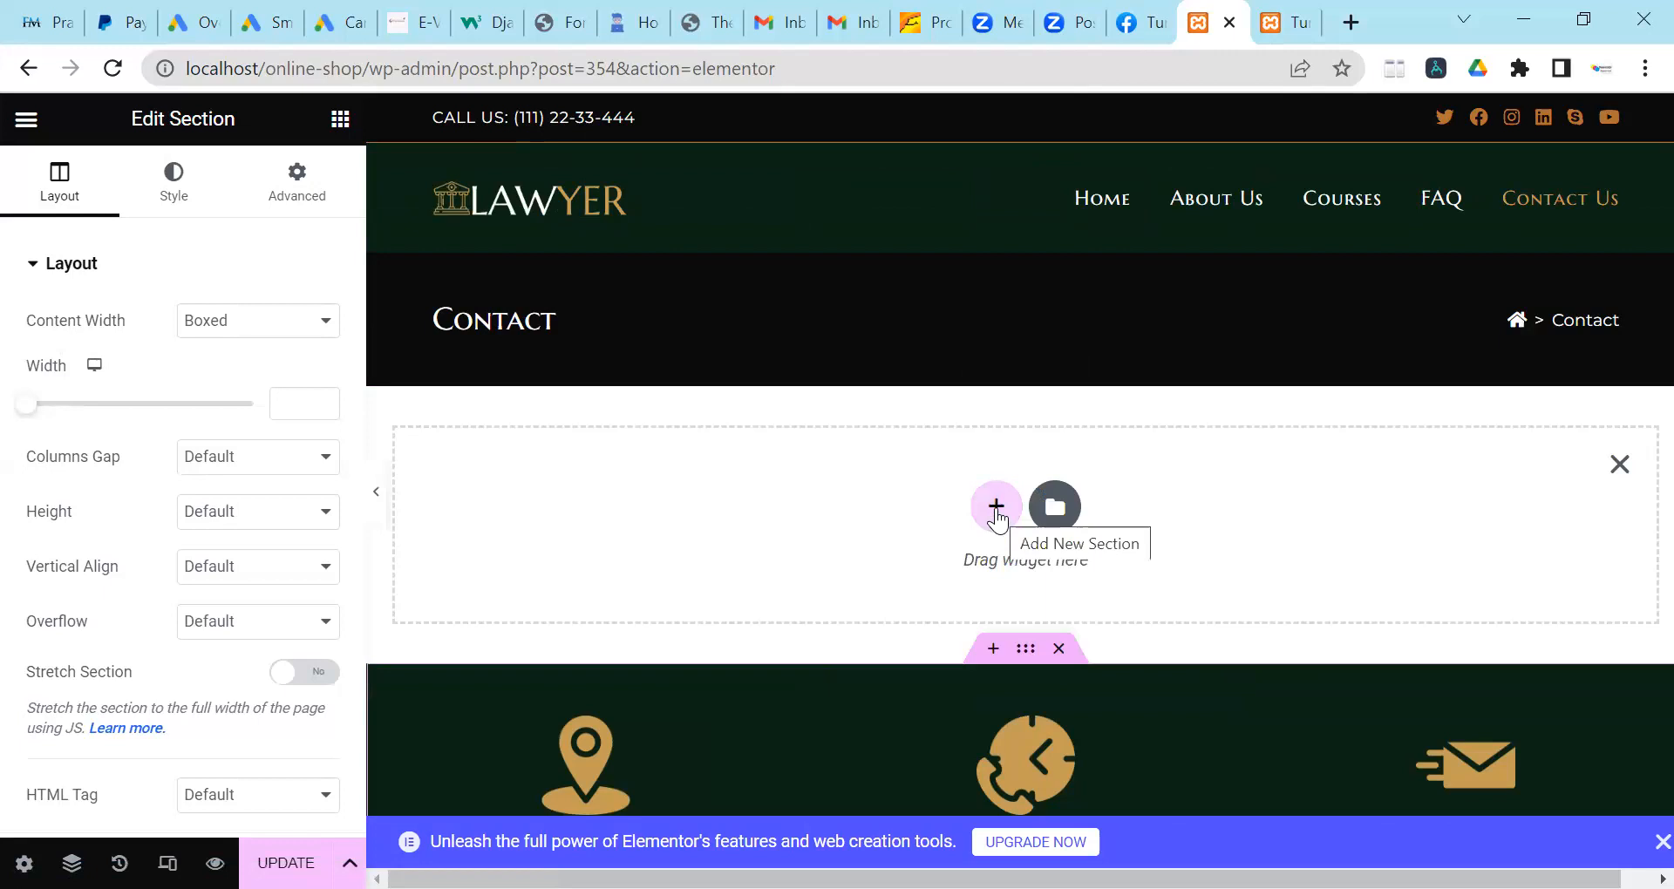
{"action": "left_click", "coordinate": [996, 507]}
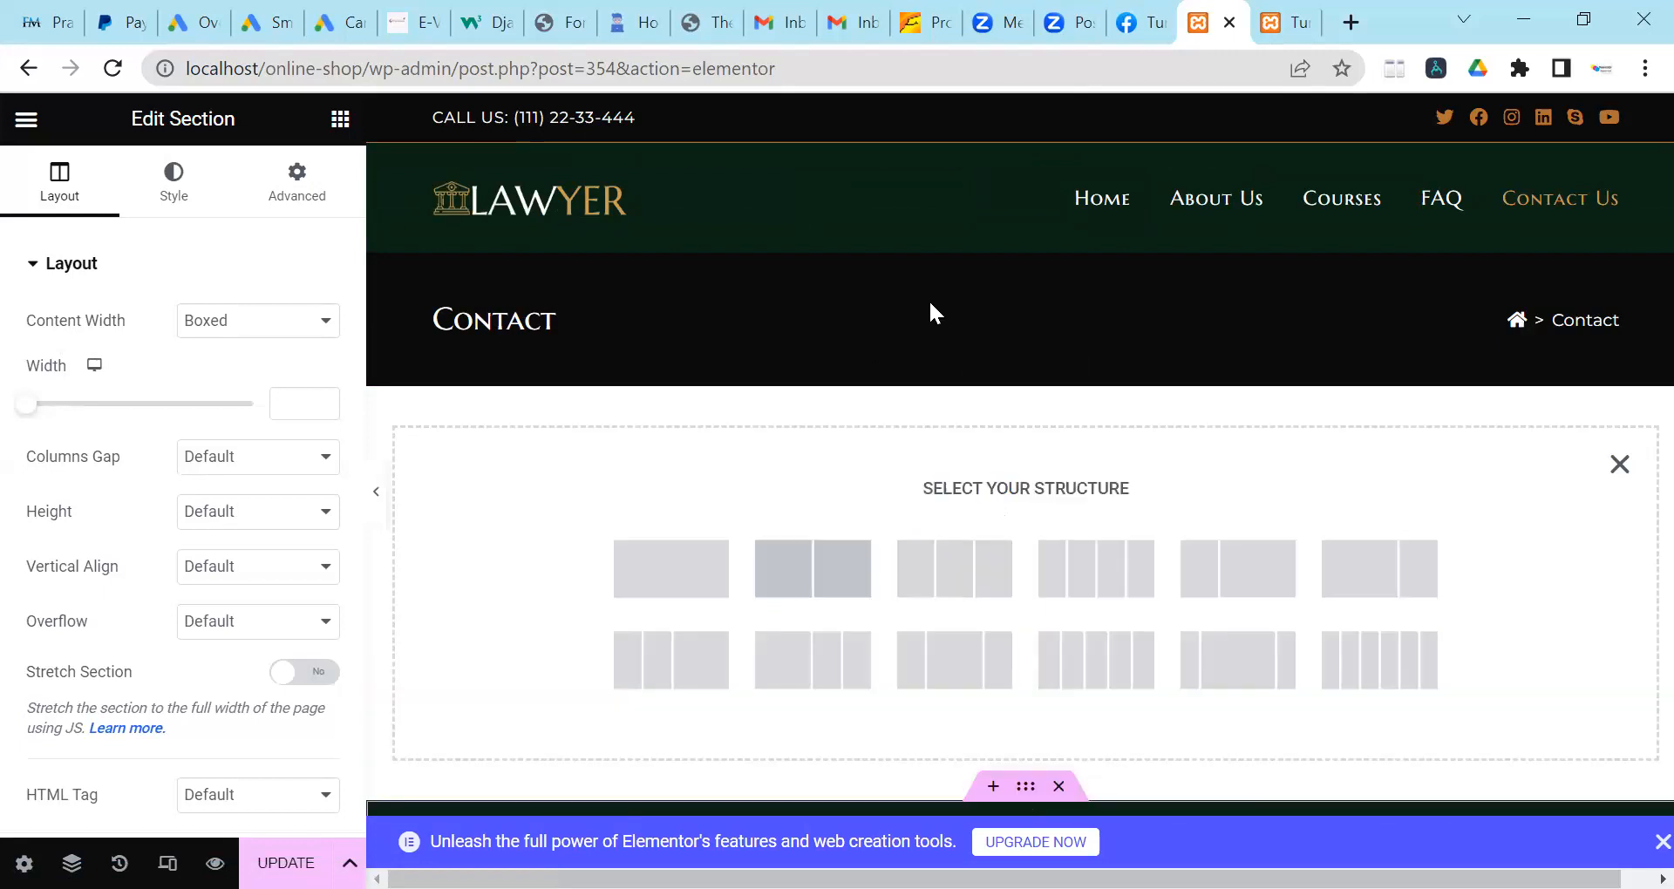
{"action": "left_click", "coordinate": [673, 576]}
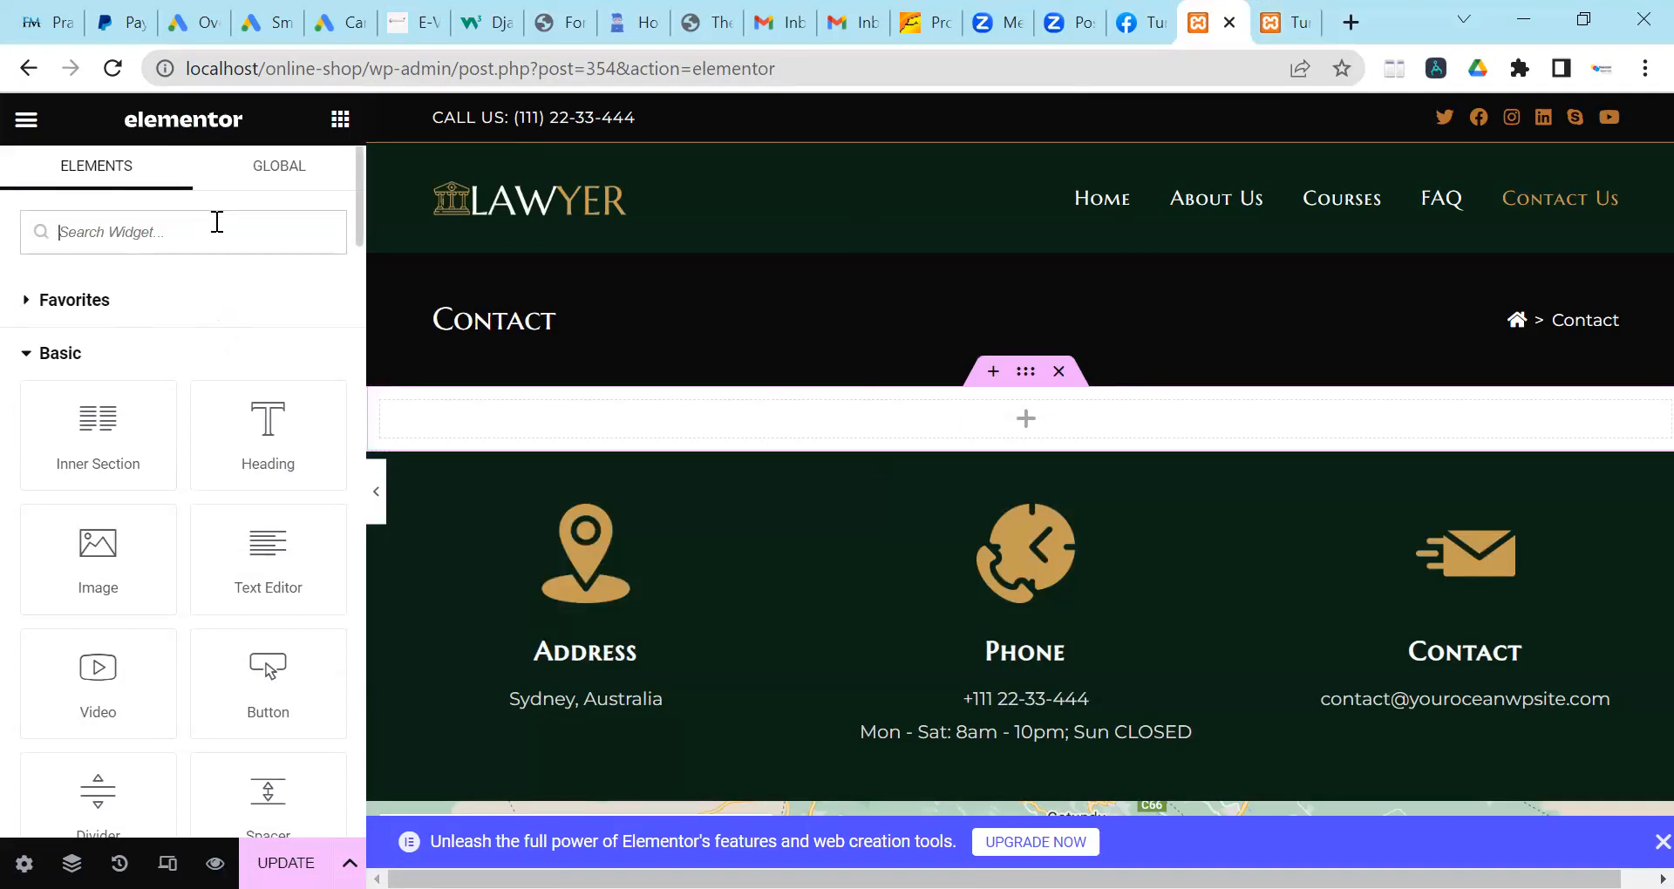
{"action": "type", "text": "sh"}
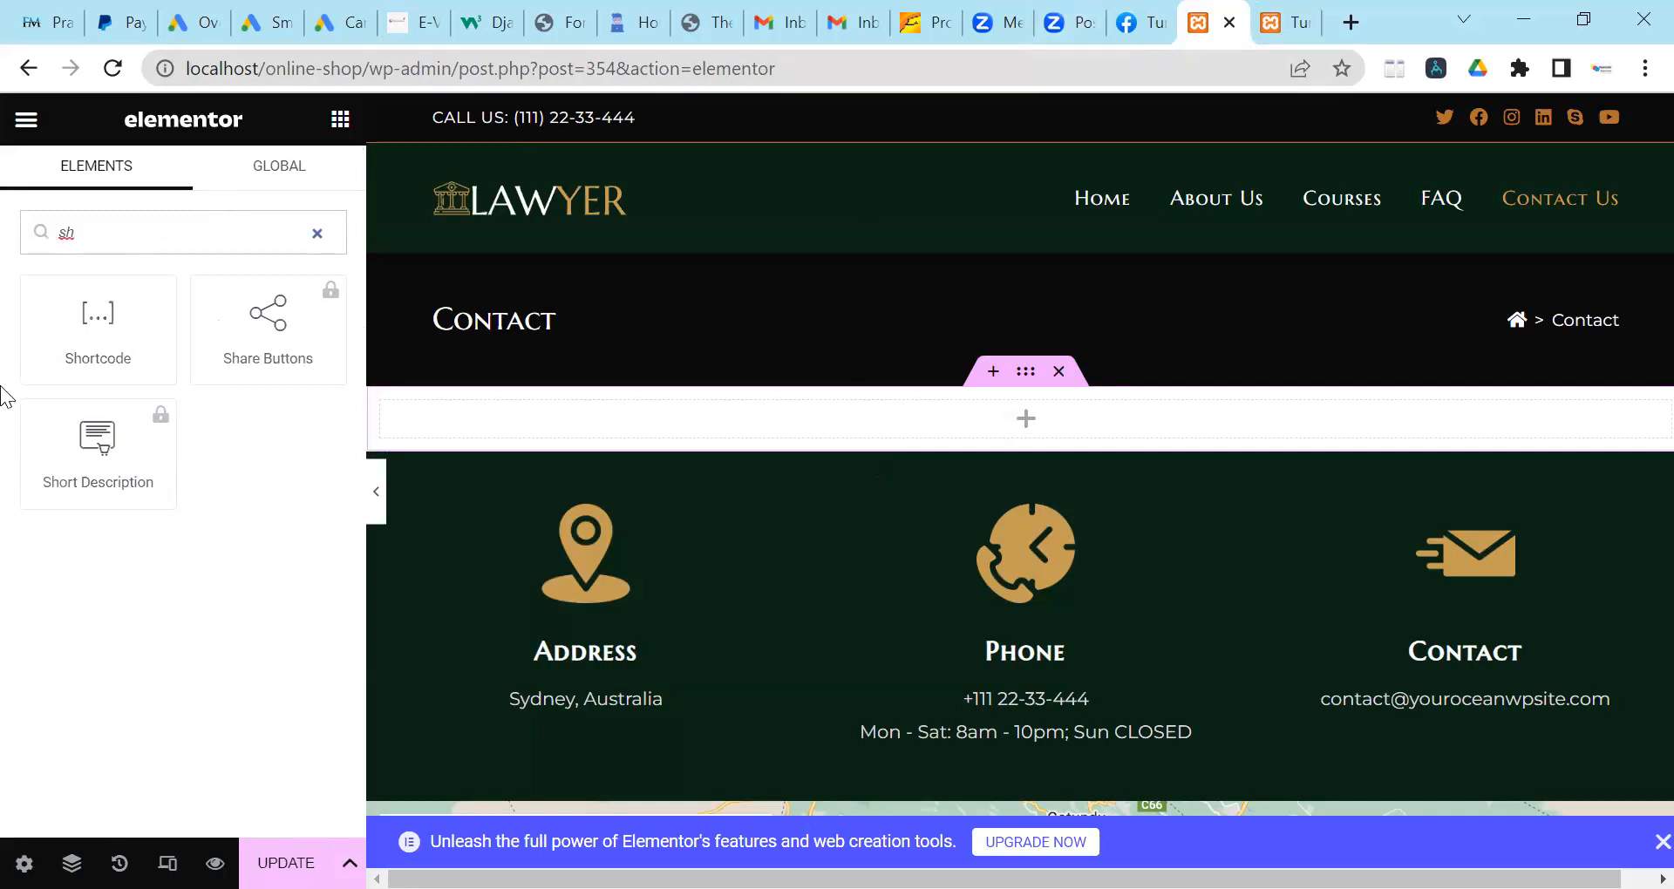
{"action": "left_click_drag", "start_coordinate": [67, 329], "coordinate": [601, 427]}
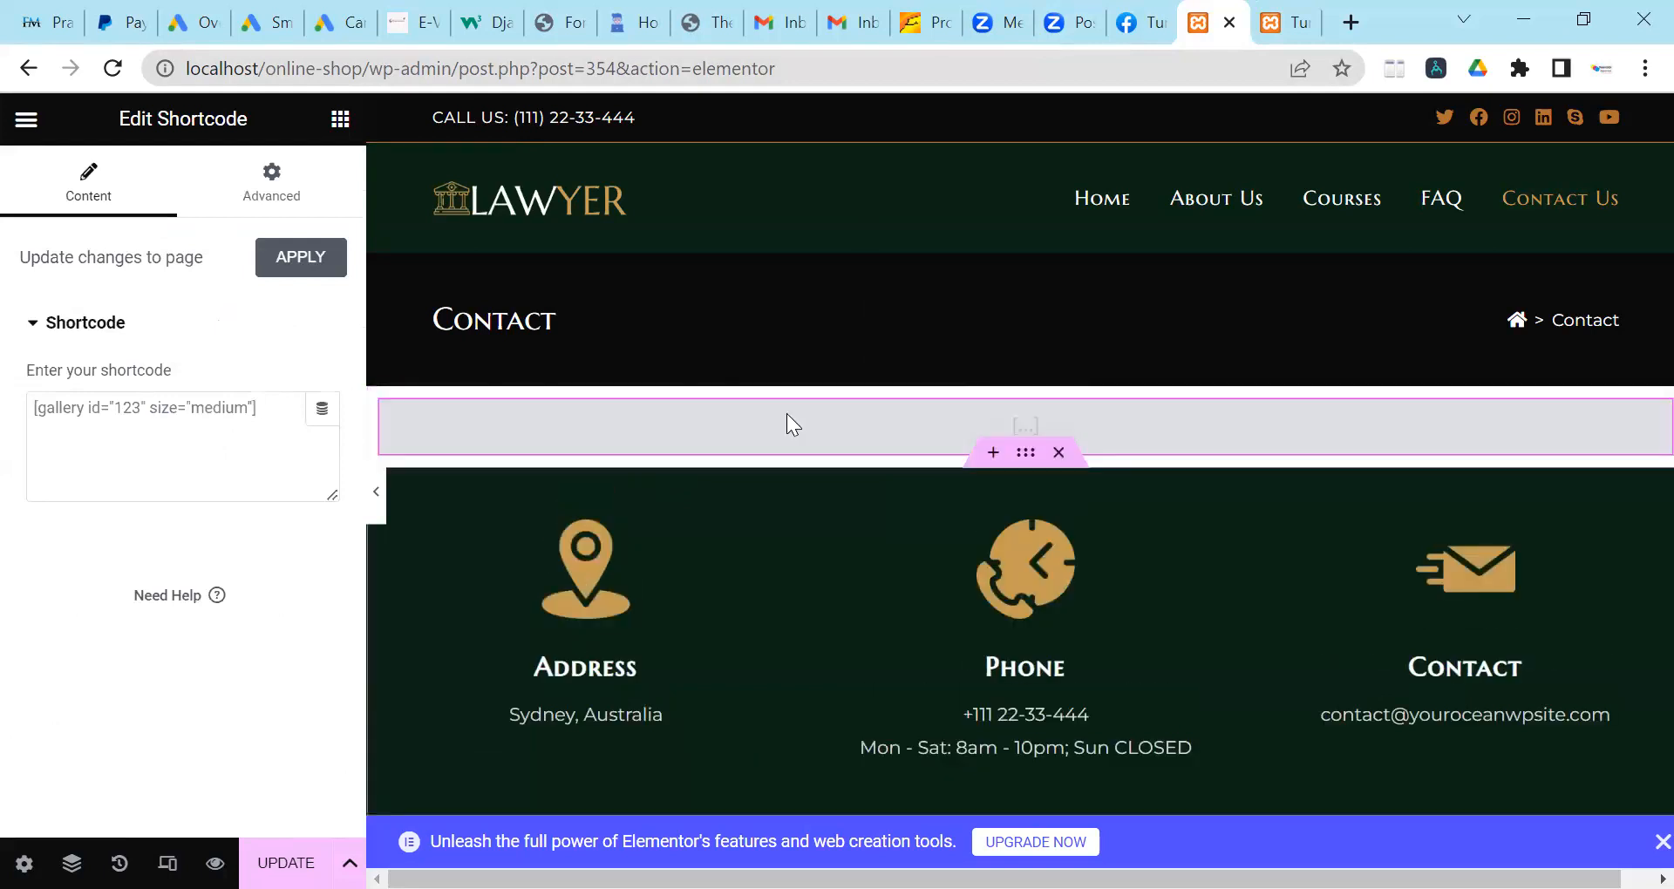
Paste the Contact form 1 shortcode into the Shortcode widget, shorten the message box, and save with UPDATE.
{"action": "left_click", "coordinate": [287, 448]}
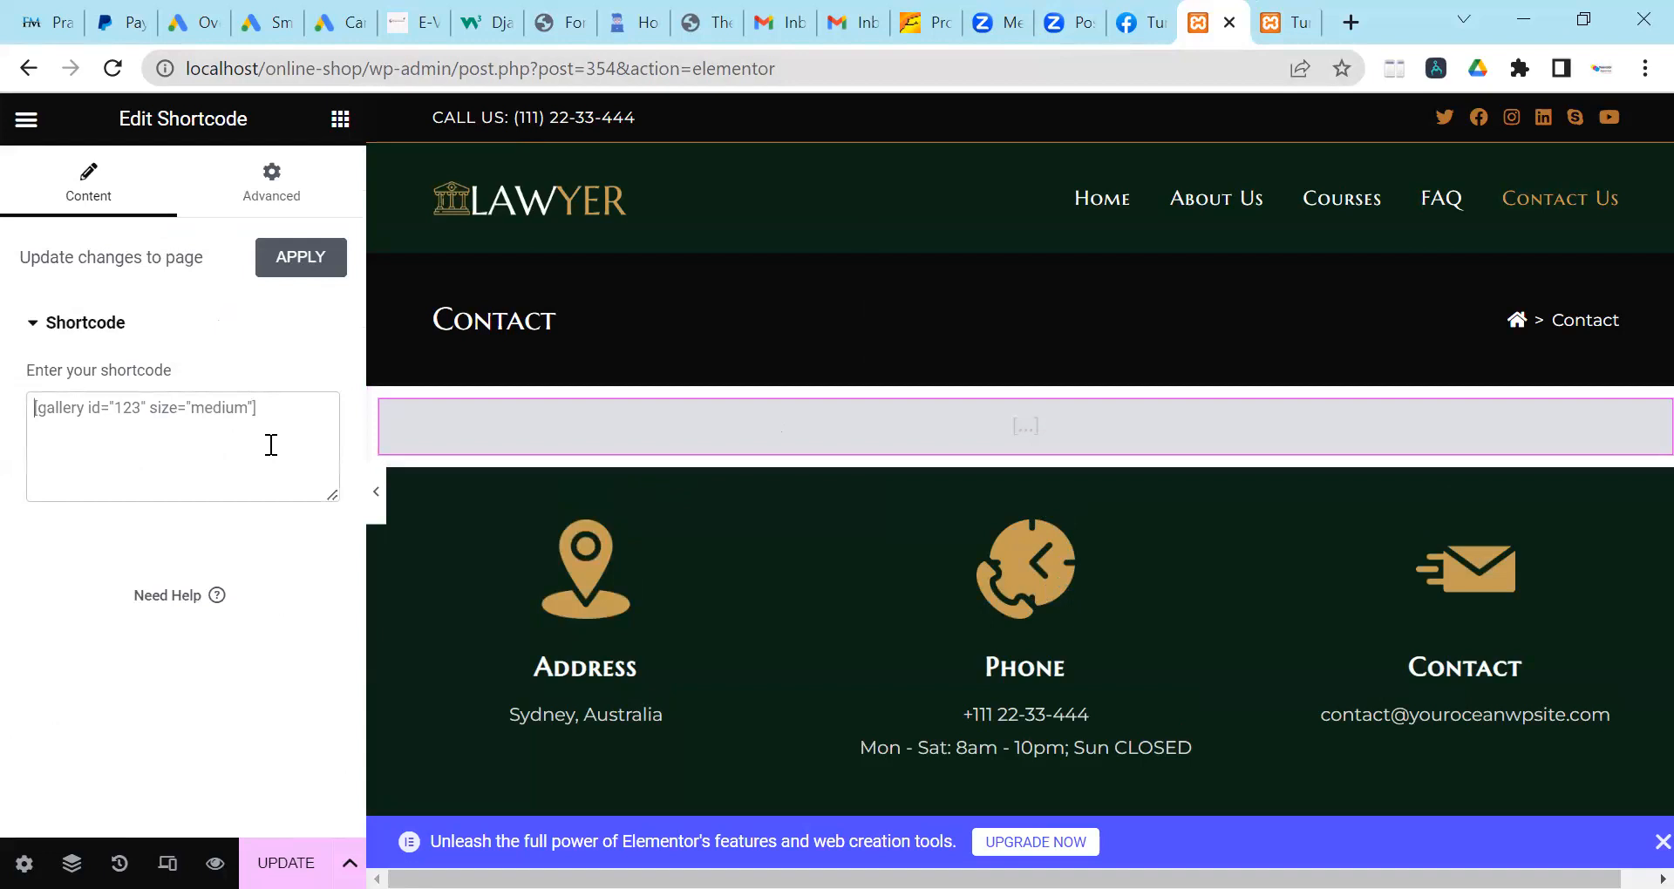
{"action": "right_click", "coordinate": [269, 445]}
{"action": "left_click", "coordinate": [336, 653]}
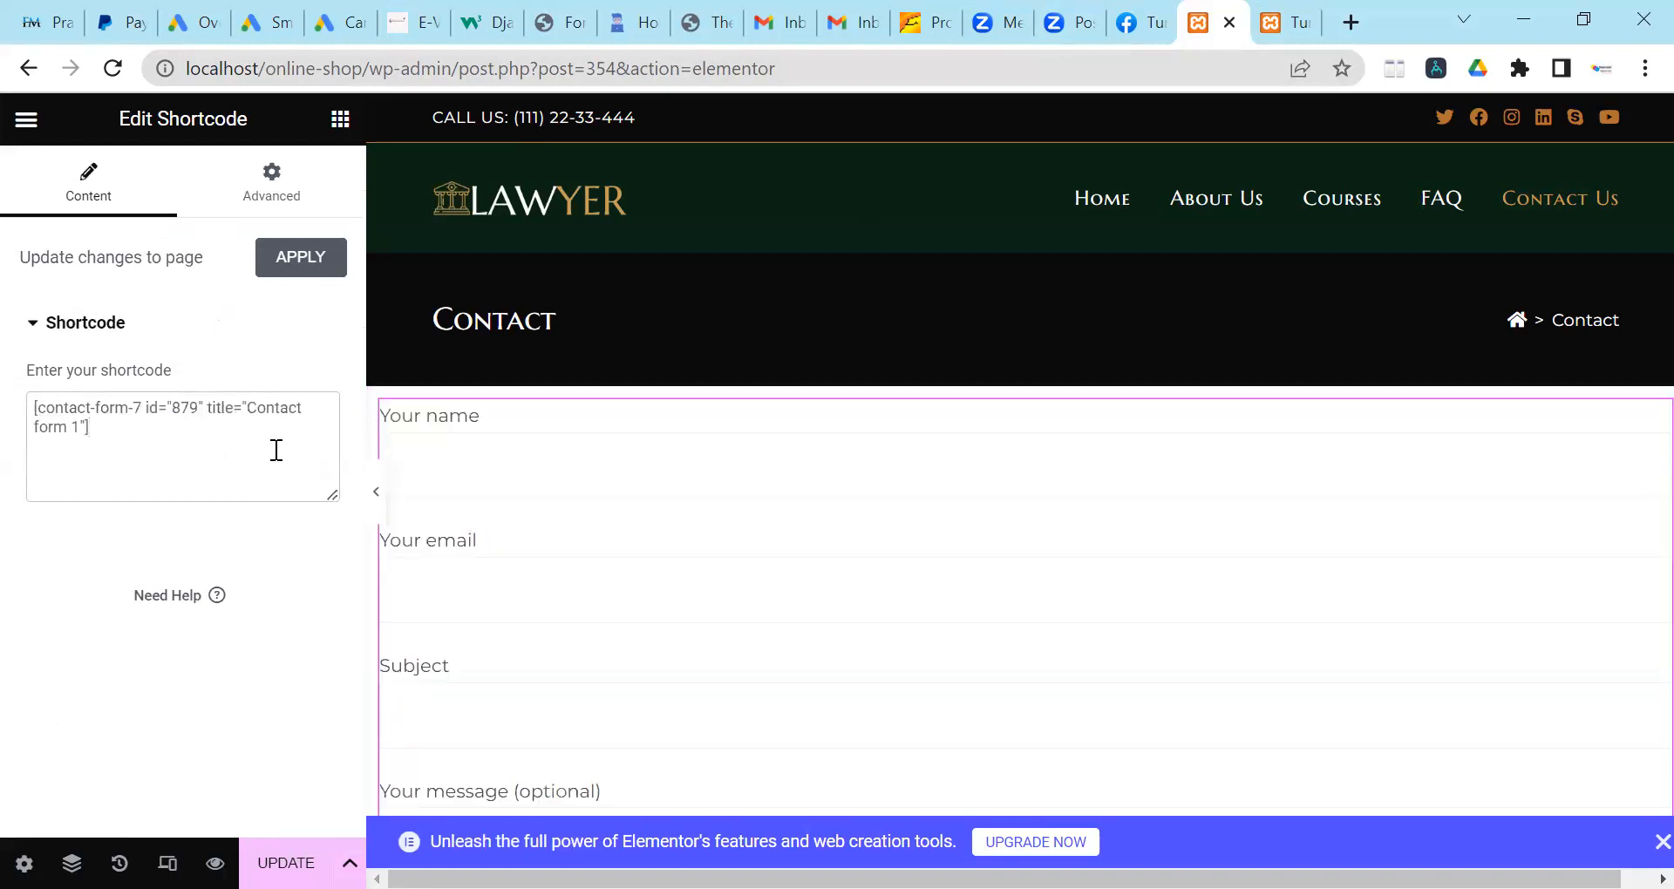
{"action": "scroll", "coordinate": [649, 499], "scroll_direction": "down", "scroll_amount": 5}
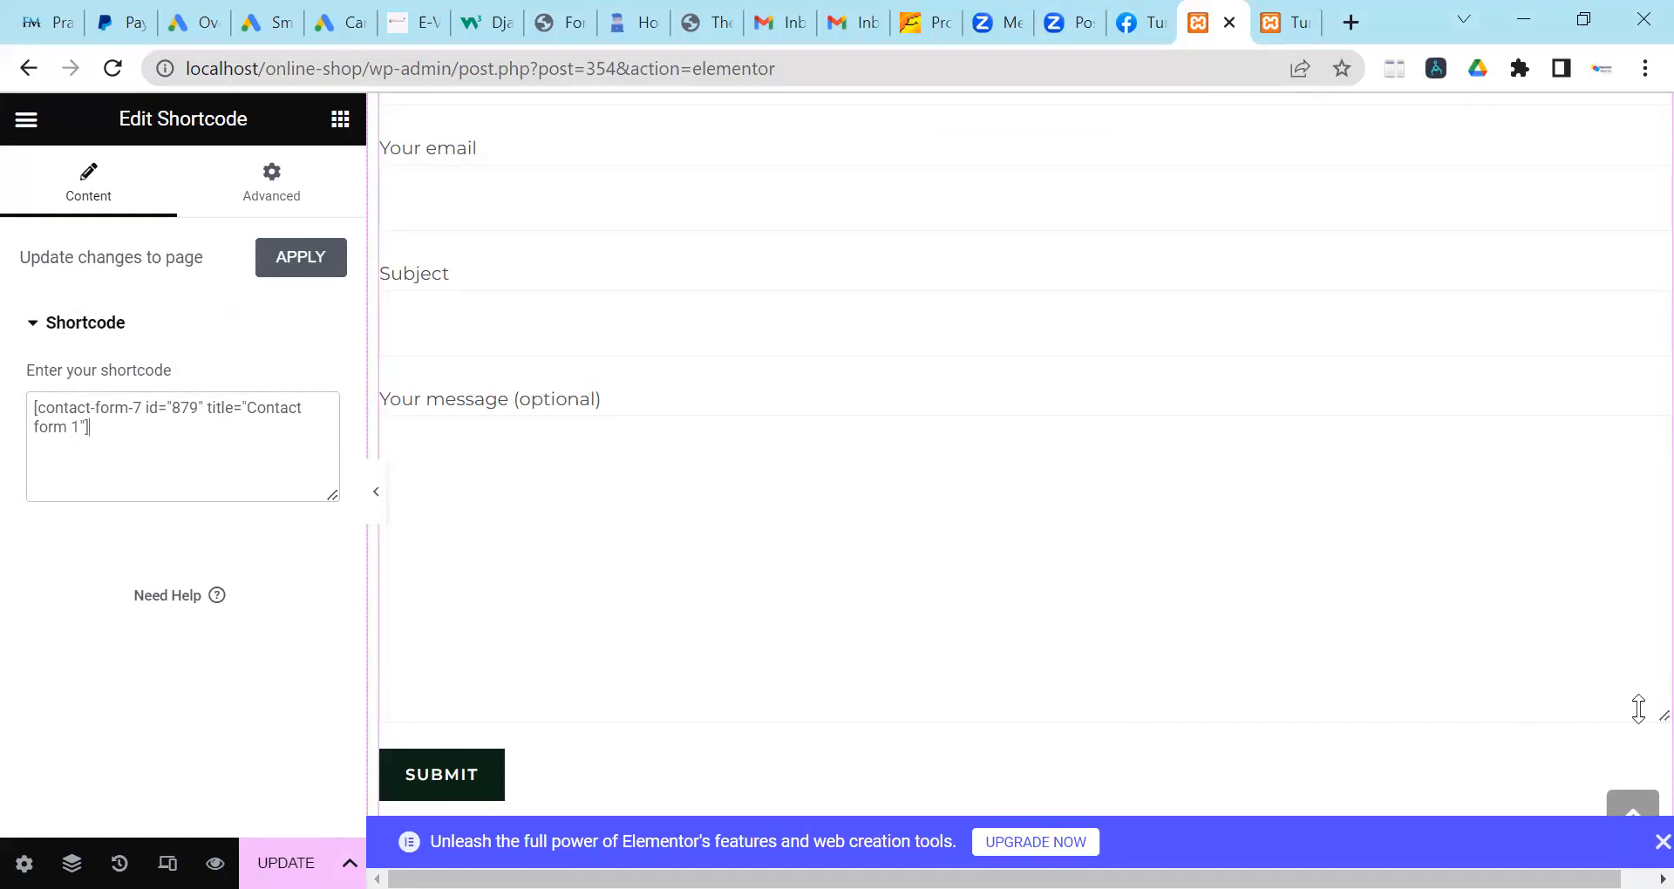
{"action": "left_click_drag", "start_coordinate": [1637, 699], "coordinate": [1579, 373]}
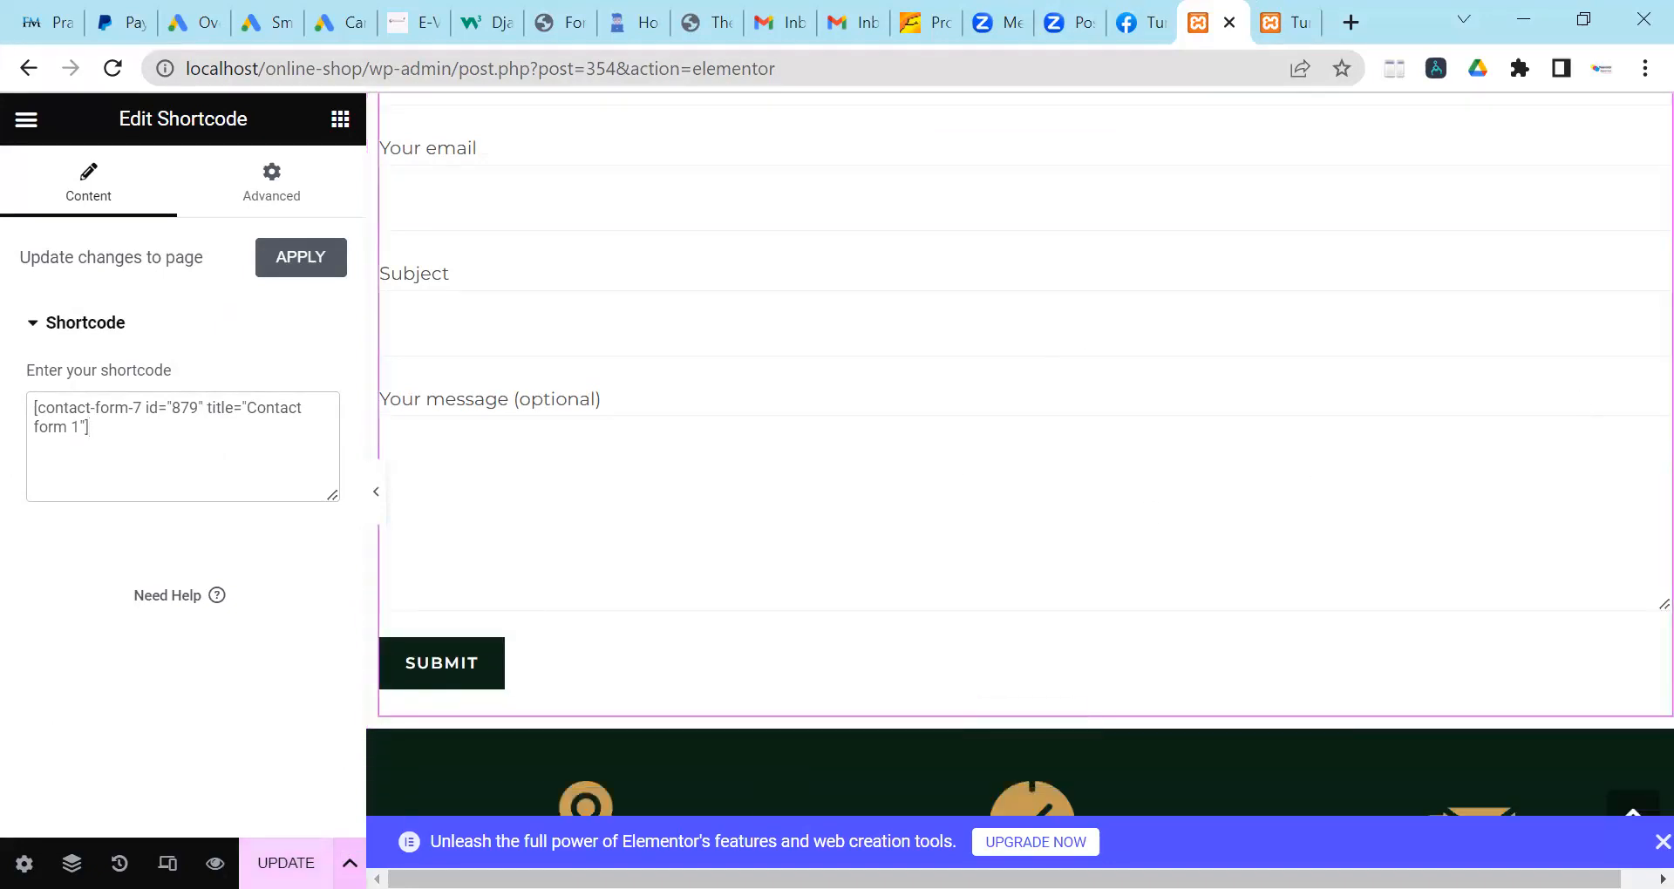
{"action": "left_click", "coordinate": [286, 863]}
{"action": "scroll", "coordinate": [792, 463], "scroll_direction": "up", "scroll_amount": 3}
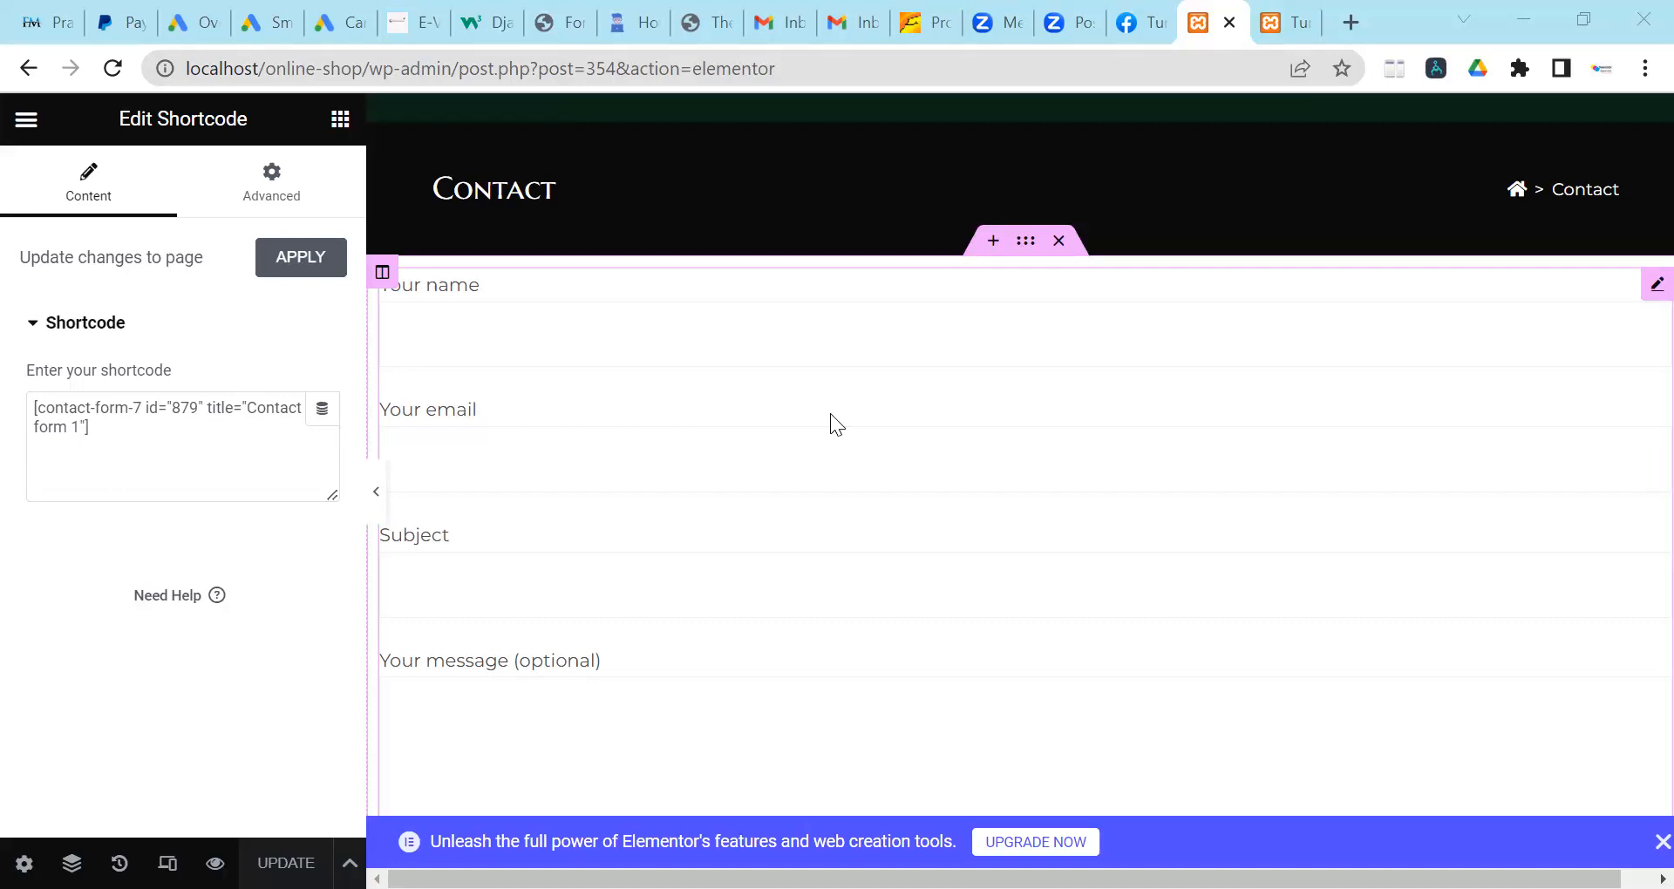
Close the purple Elementor upgrade banner so Contact form 1 sits unobstructed below the Contact banner.
{"action": "scroll", "coordinate": [934, 418], "scroll_direction": "down", "scroll_amount": 3}
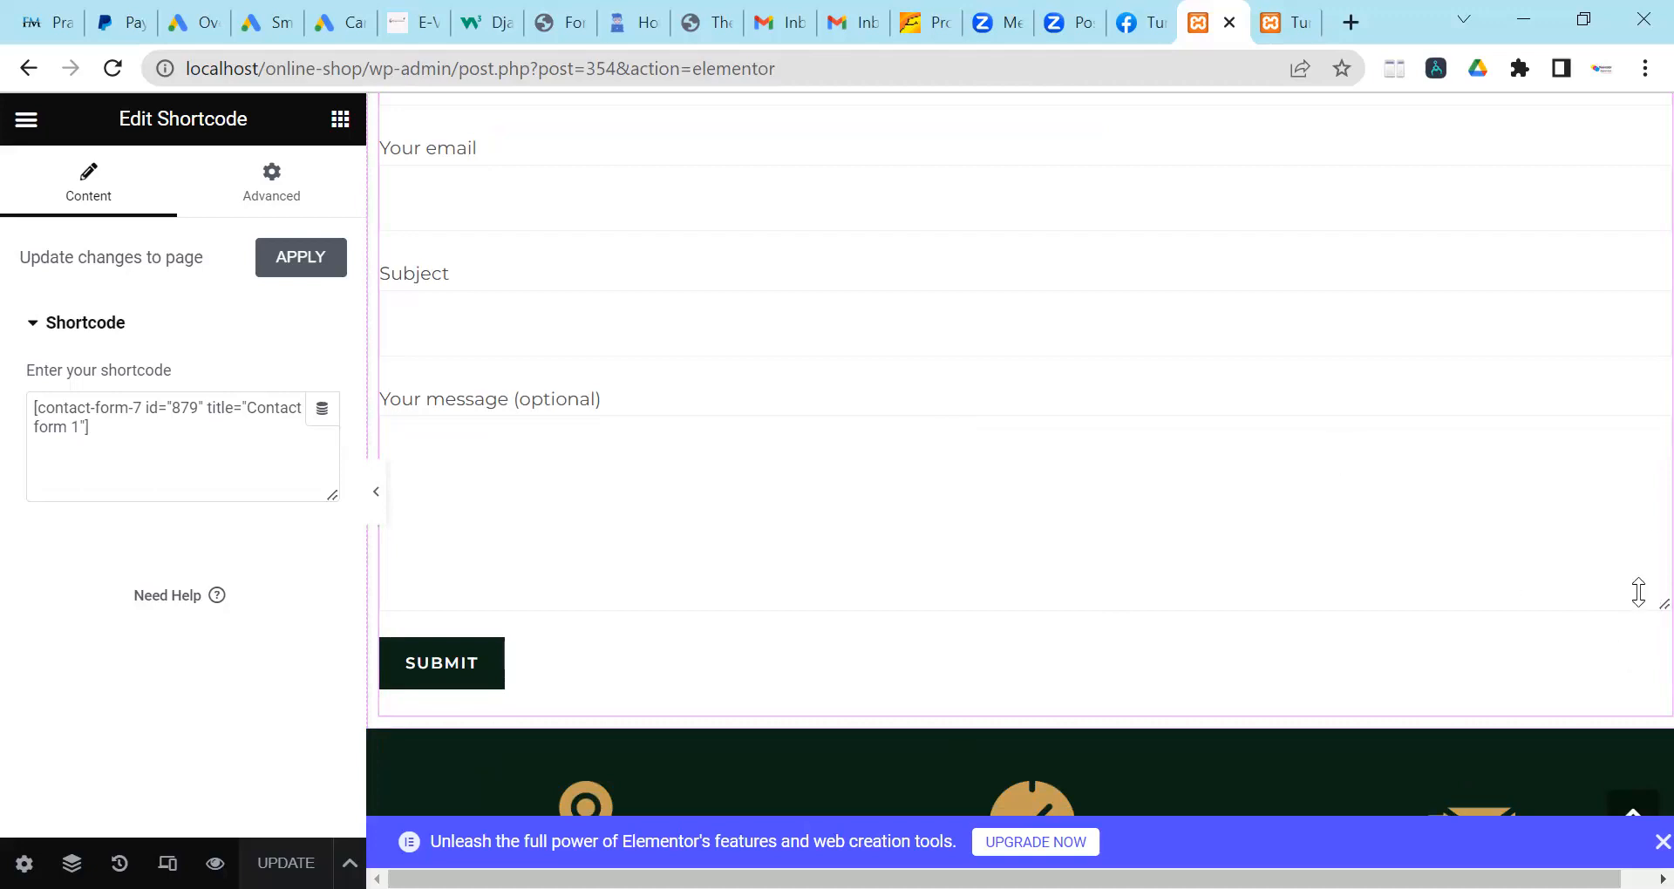
{"action": "scroll", "coordinate": [1101, 516], "scroll_direction": "up", "scroll_amount": 2}
{"action": "scroll", "coordinate": [1095, 525], "scroll_direction": "up", "scroll_amount": 3}
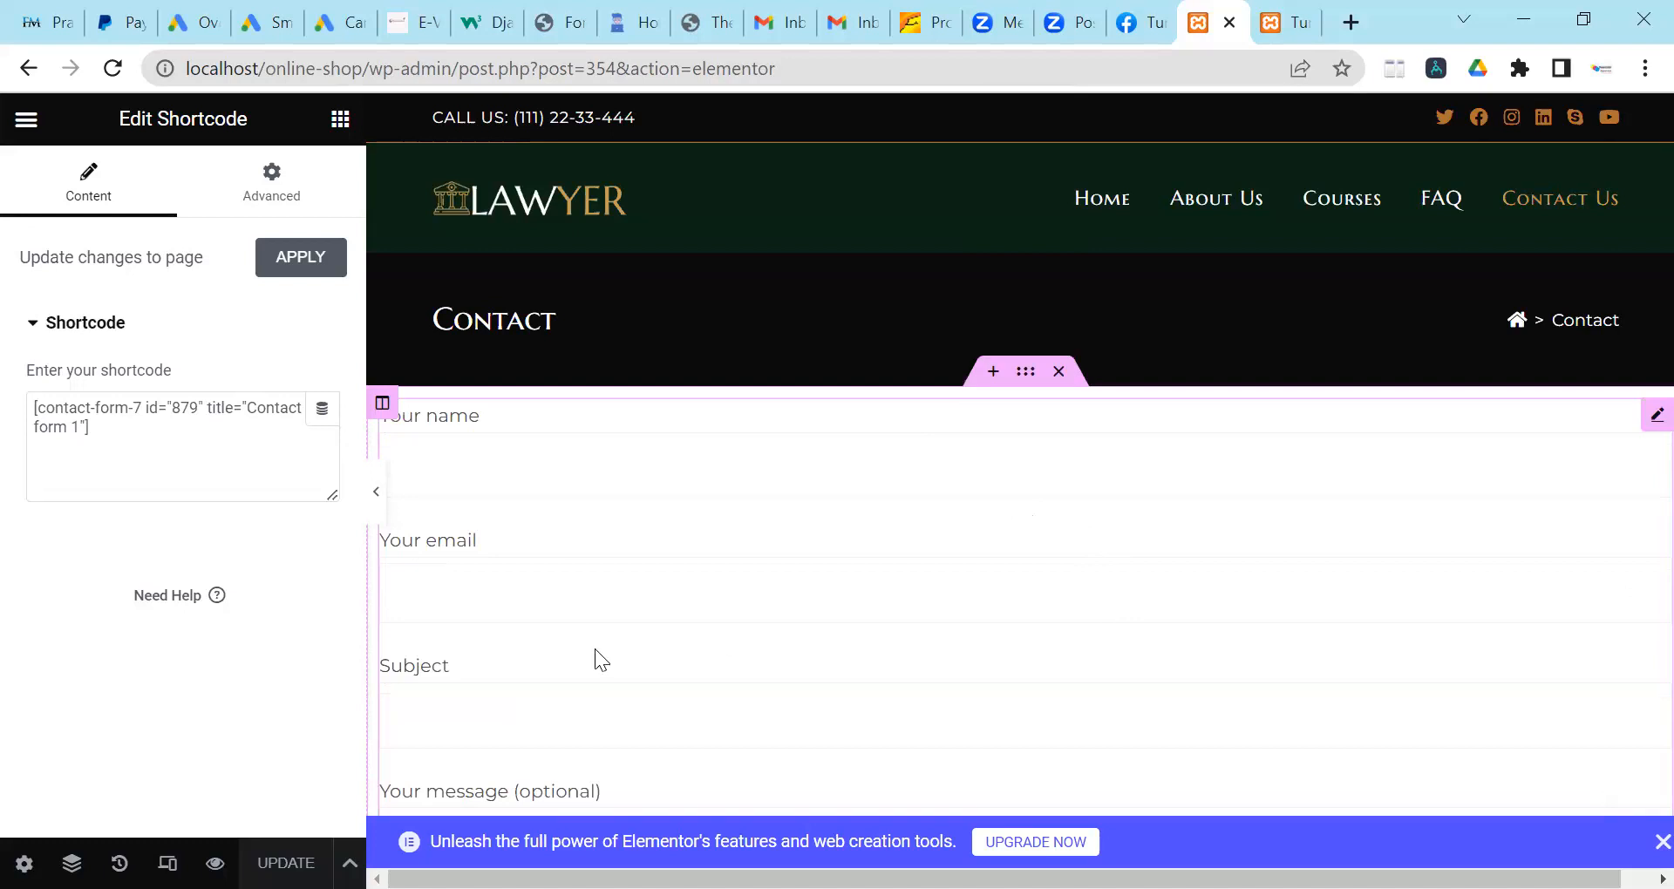
{"action": "left_click", "coordinate": [1644, 842]}
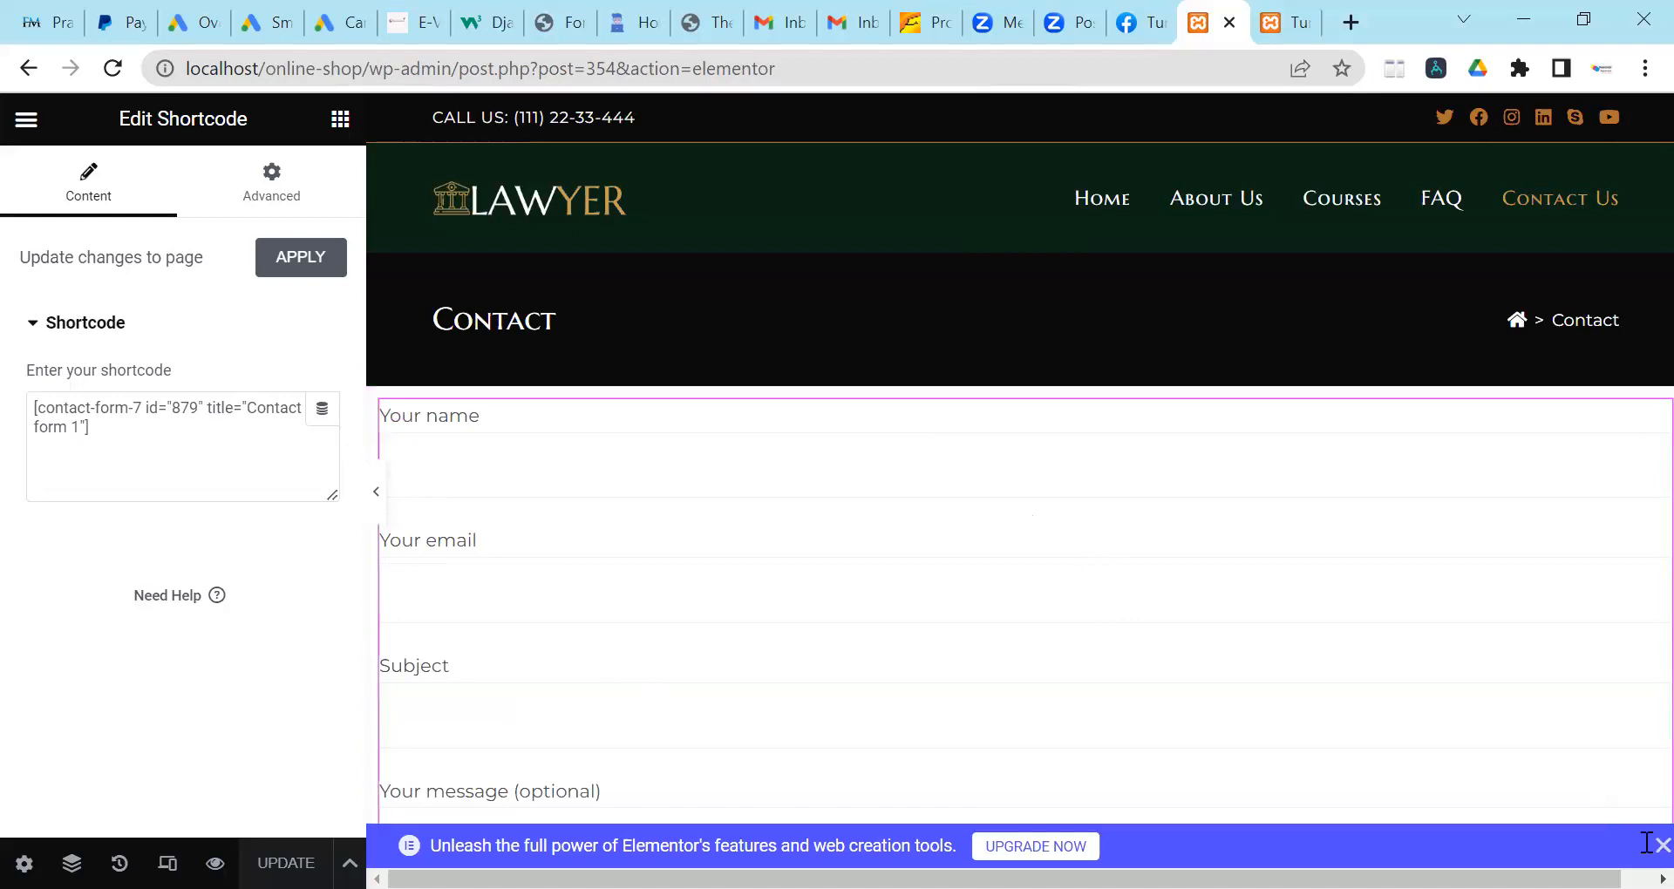
{"action": "scroll", "coordinate": [1177, 588], "scroll_direction": "down", "scroll_amount": 5}
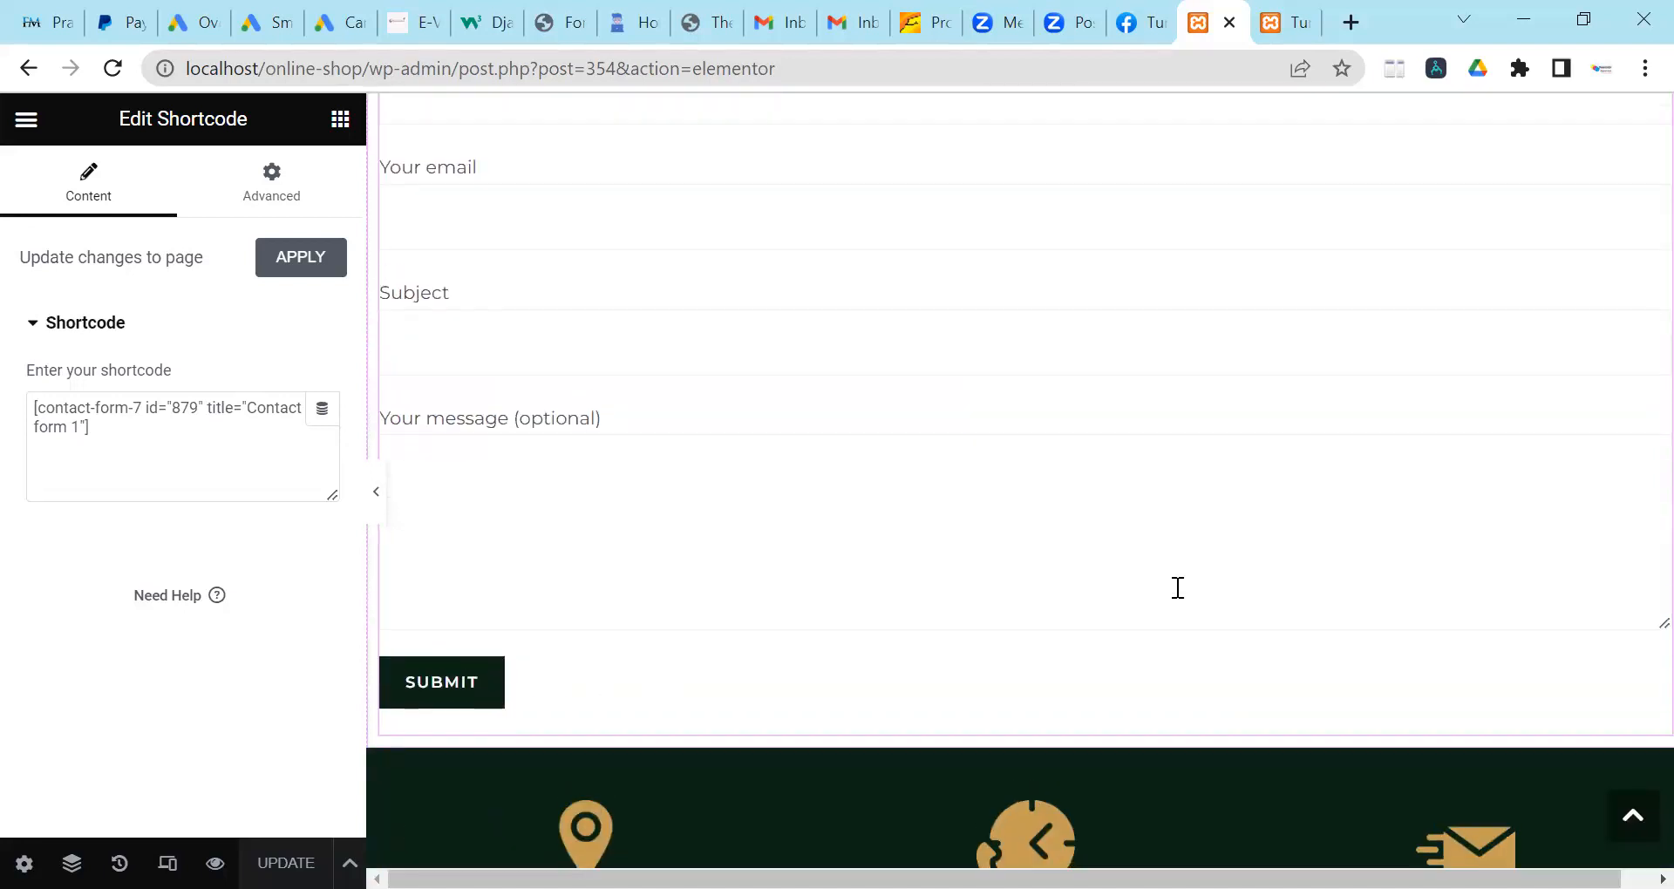
{"action": "scroll", "coordinate": [1177, 588], "scroll_direction": "up", "scroll_amount": 5}
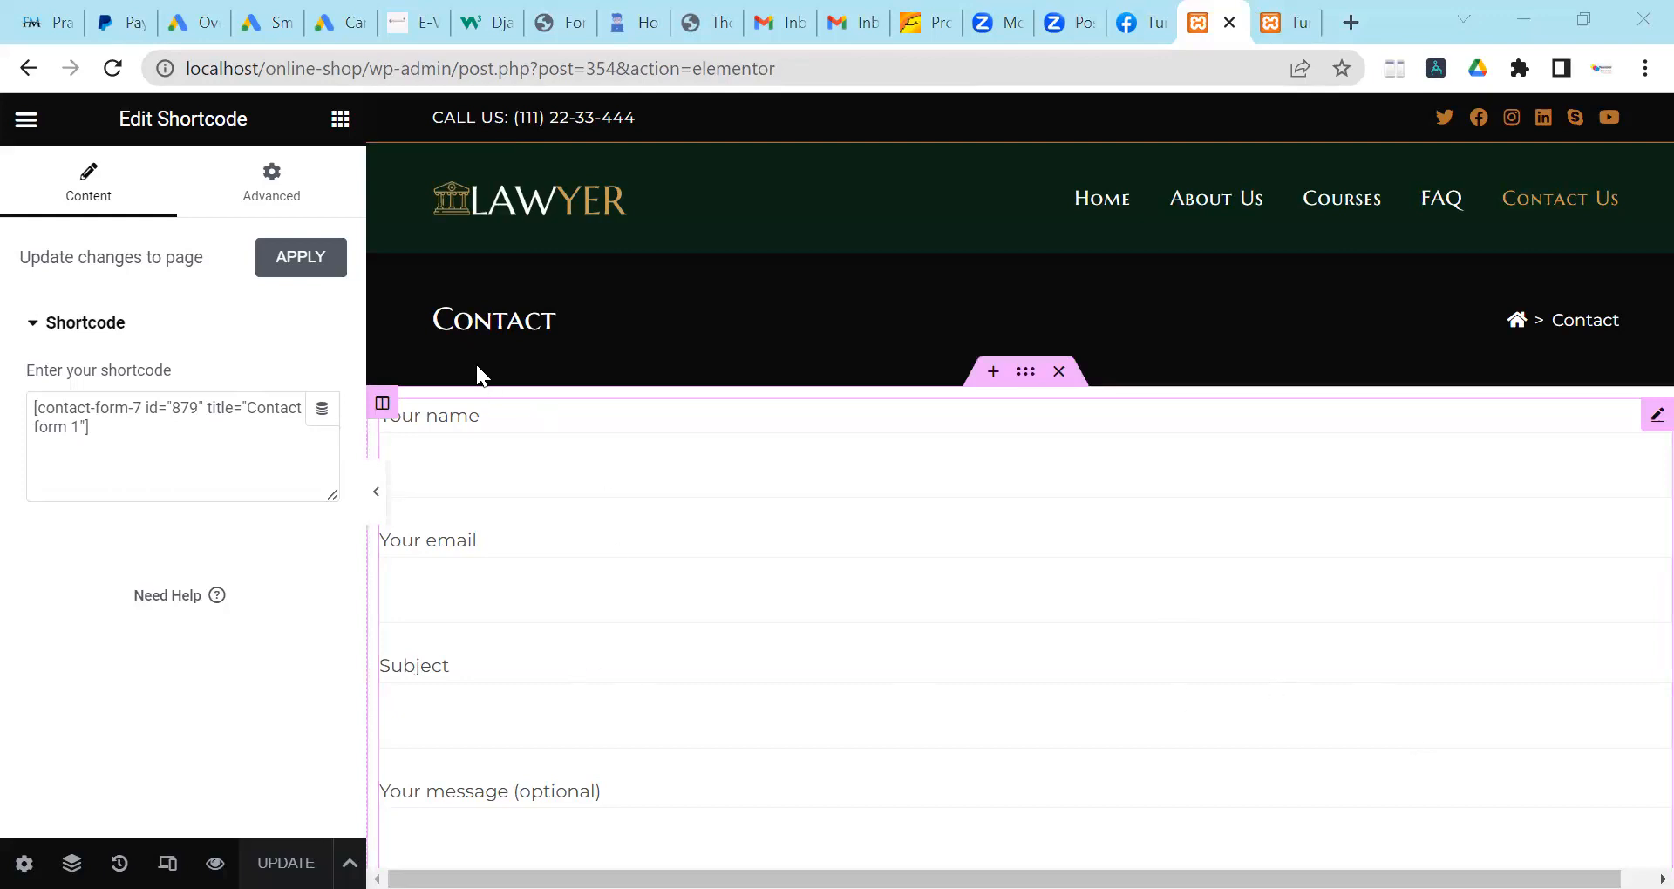
{"action": "scroll", "coordinate": [526, 528], "scroll_direction": "down", "scroll_amount": 3}
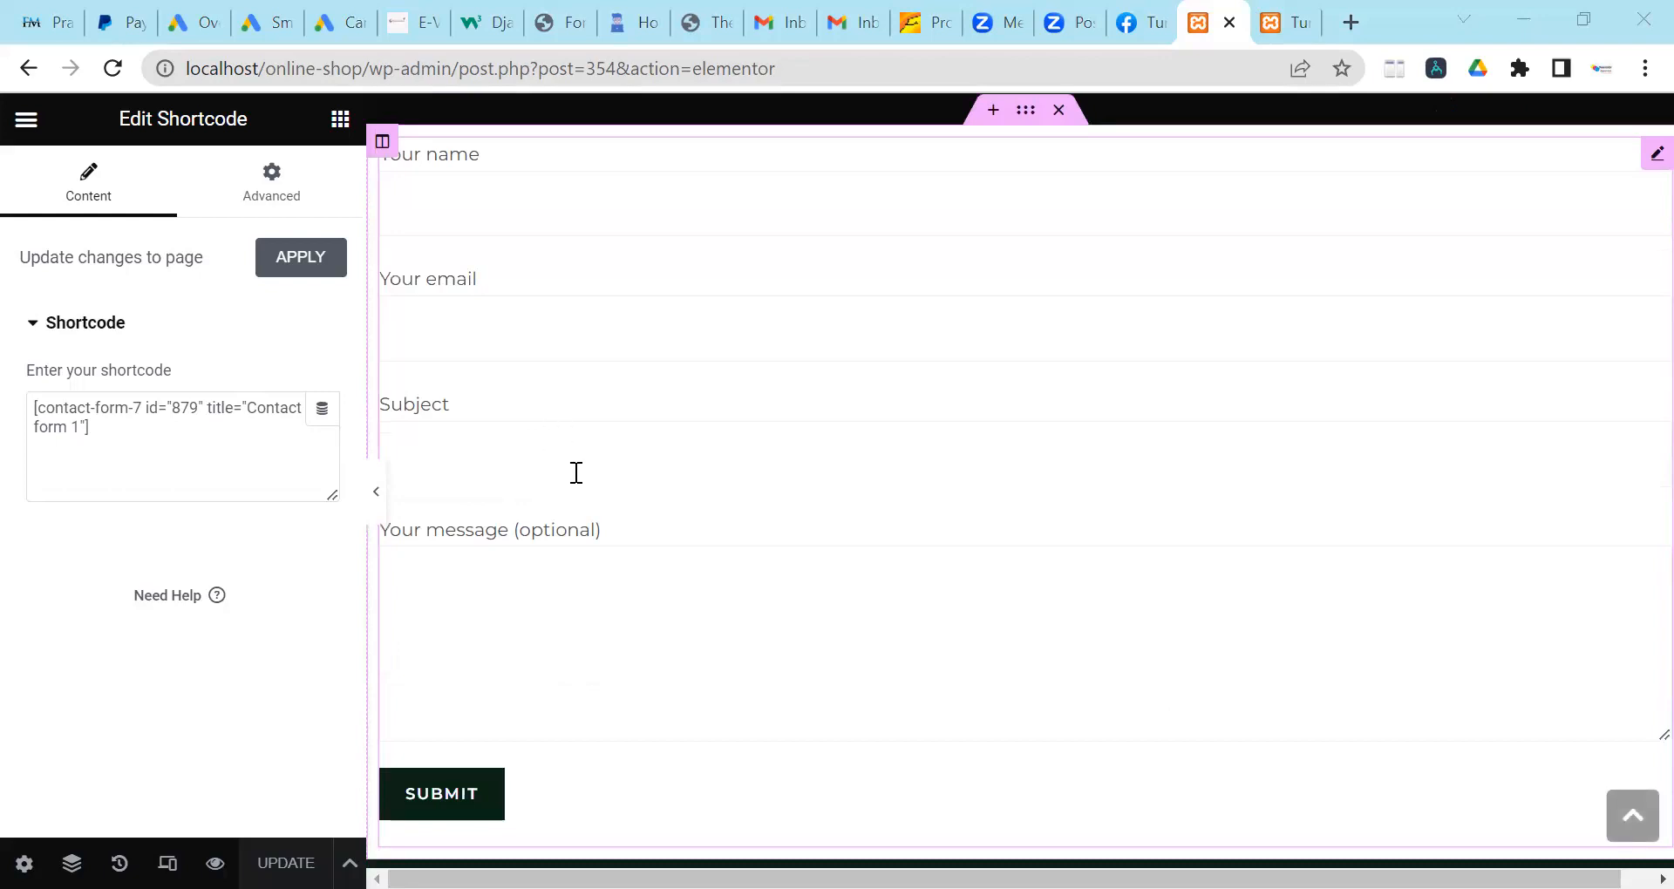
{"action": "scroll", "coordinate": [795, 504], "scroll_direction": "up", "scroll_amount": 3}
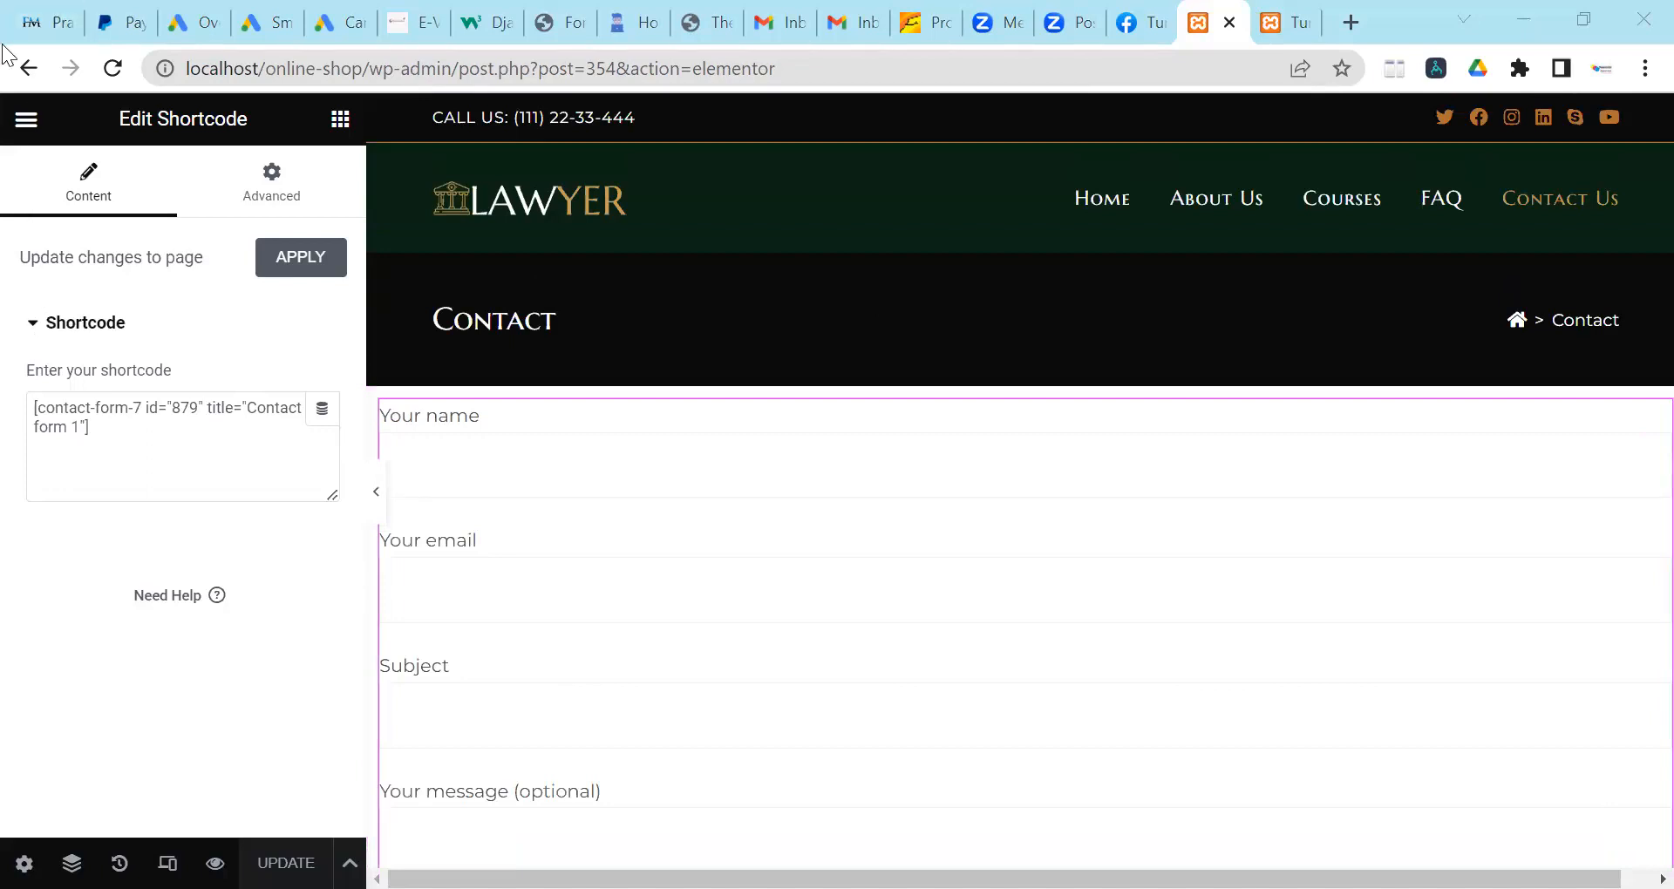
Go back from the Elementor editor to the WordPress Pages list.
{"action": "left_click", "coordinate": [19, 71]}
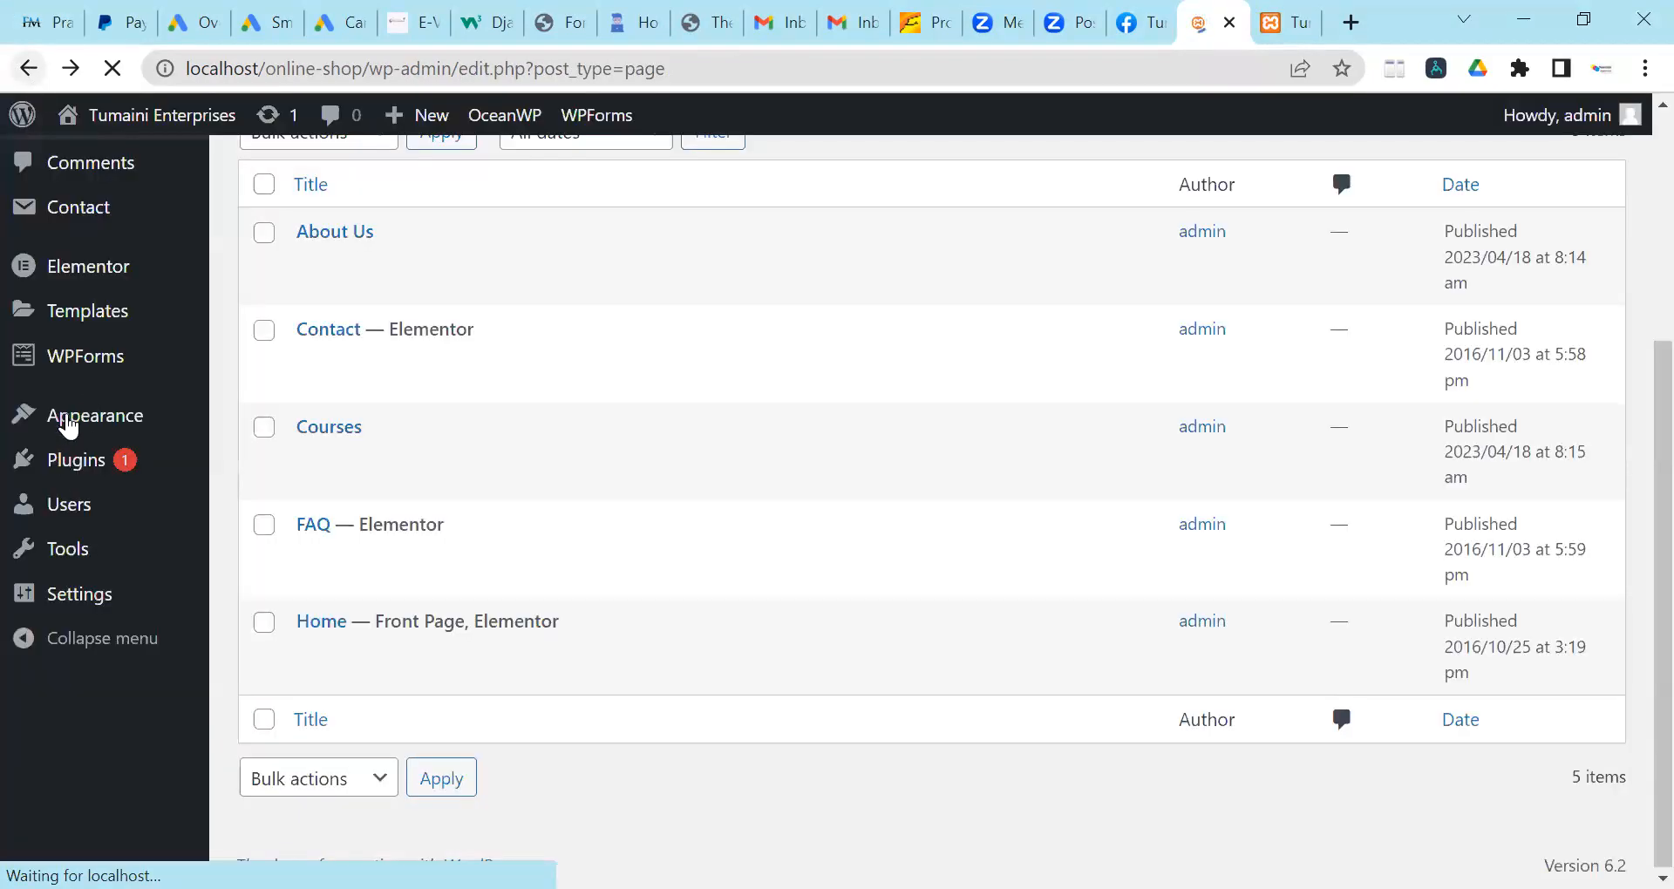
Open Contact Forms, dismiss the notice, and edit Contact form 1.
{"action": "left_click", "coordinate": [287, 565]}
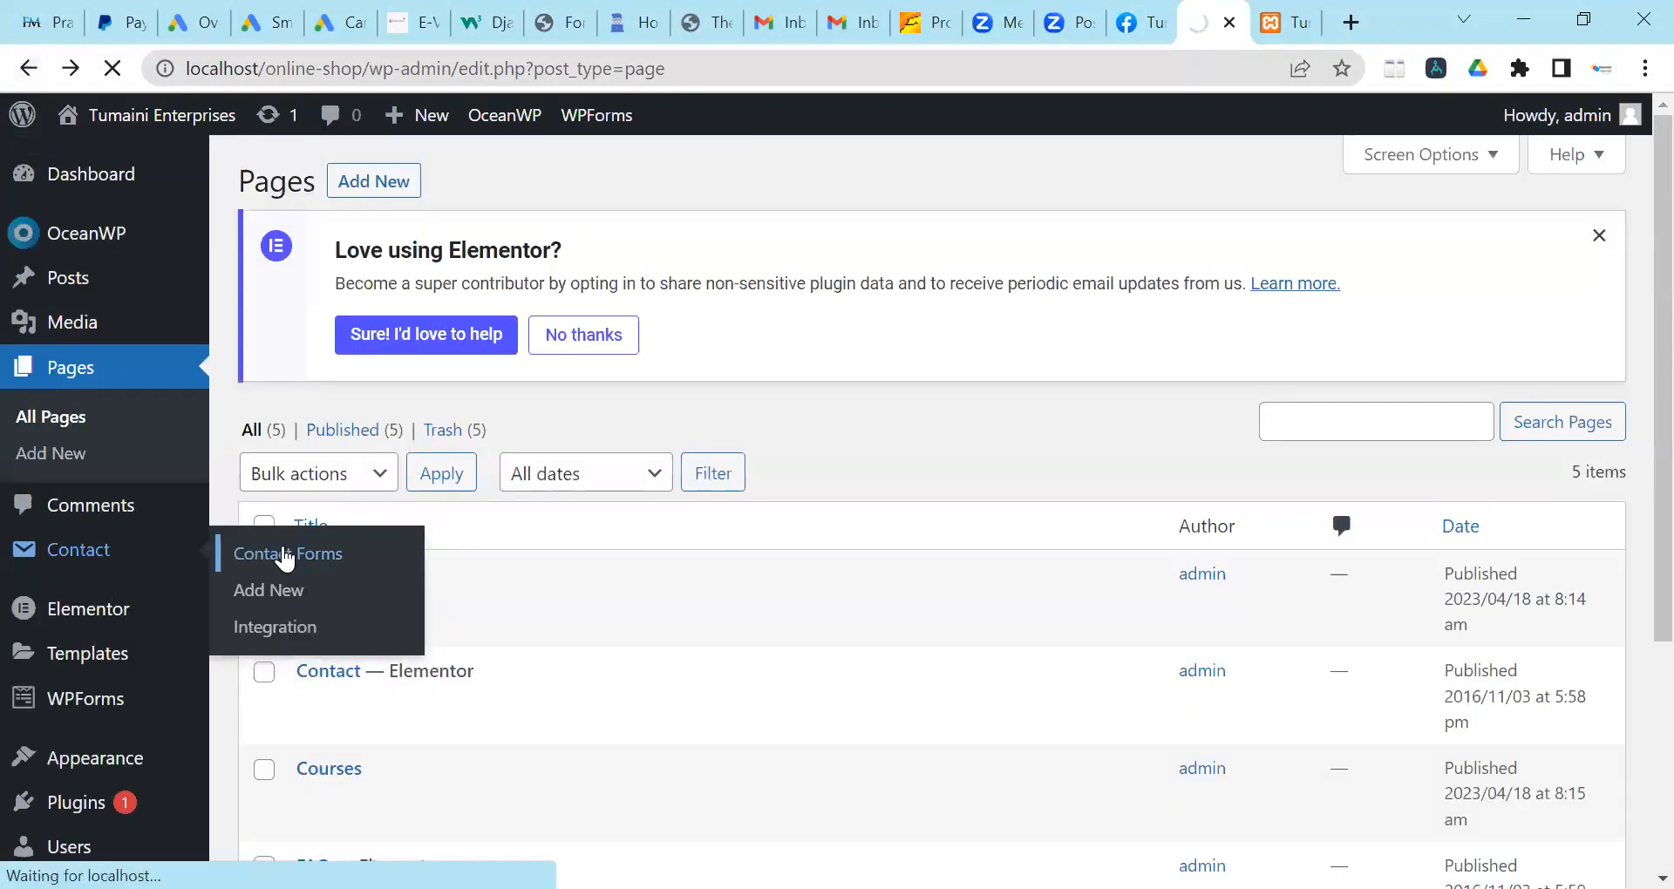
{"action": "left_click", "coordinate": [1569, 444]}
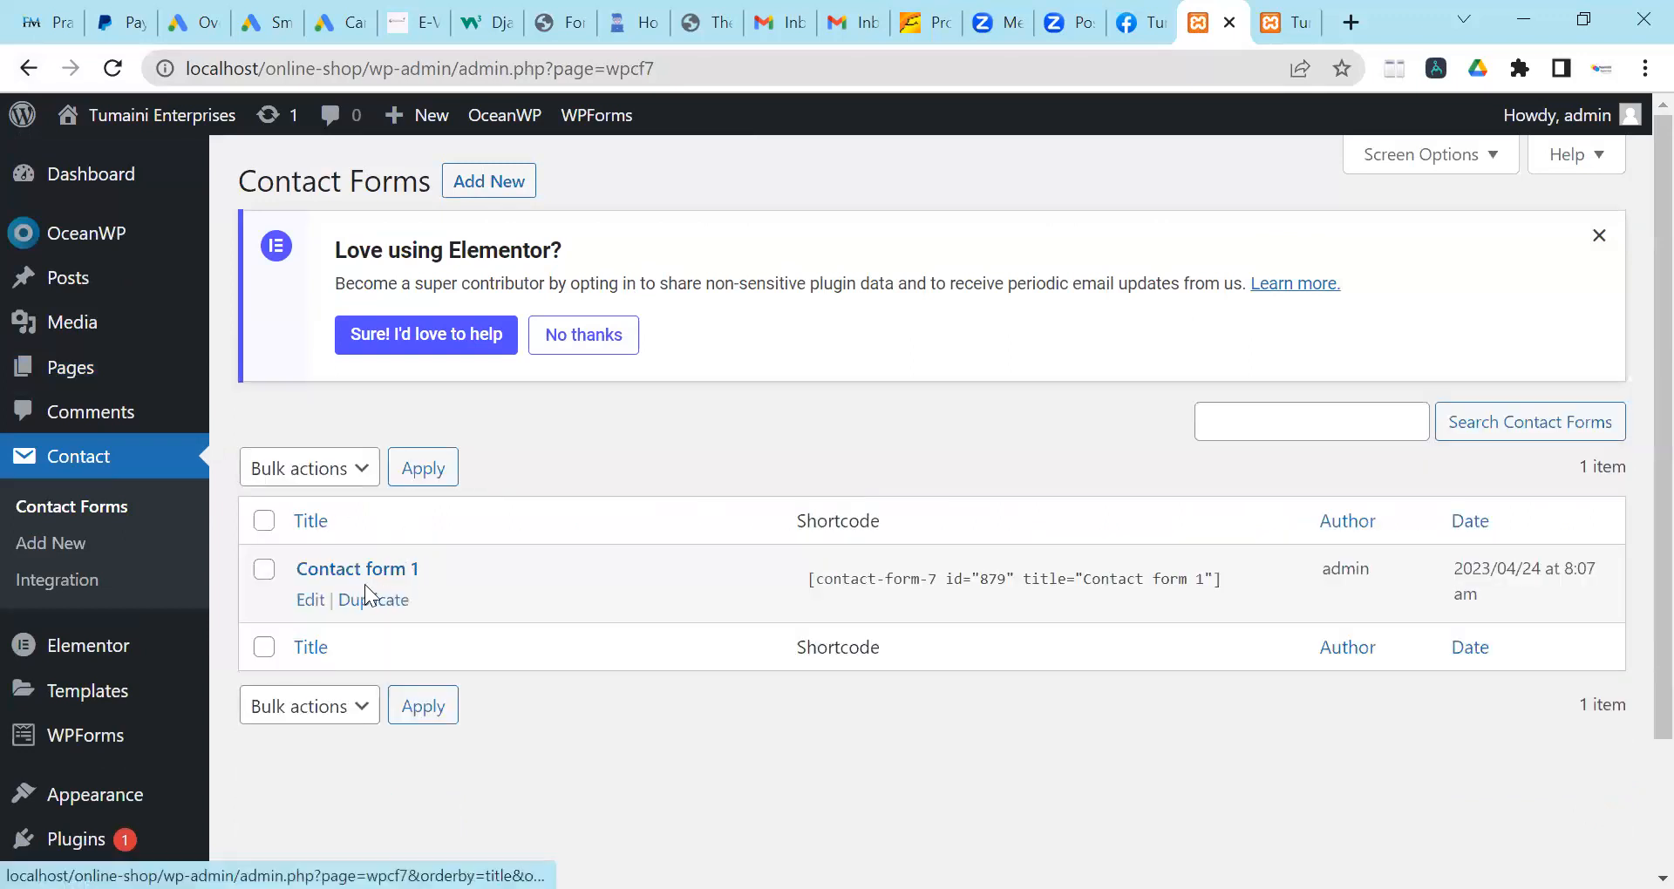
{"action": "left_click", "coordinate": [309, 603]}
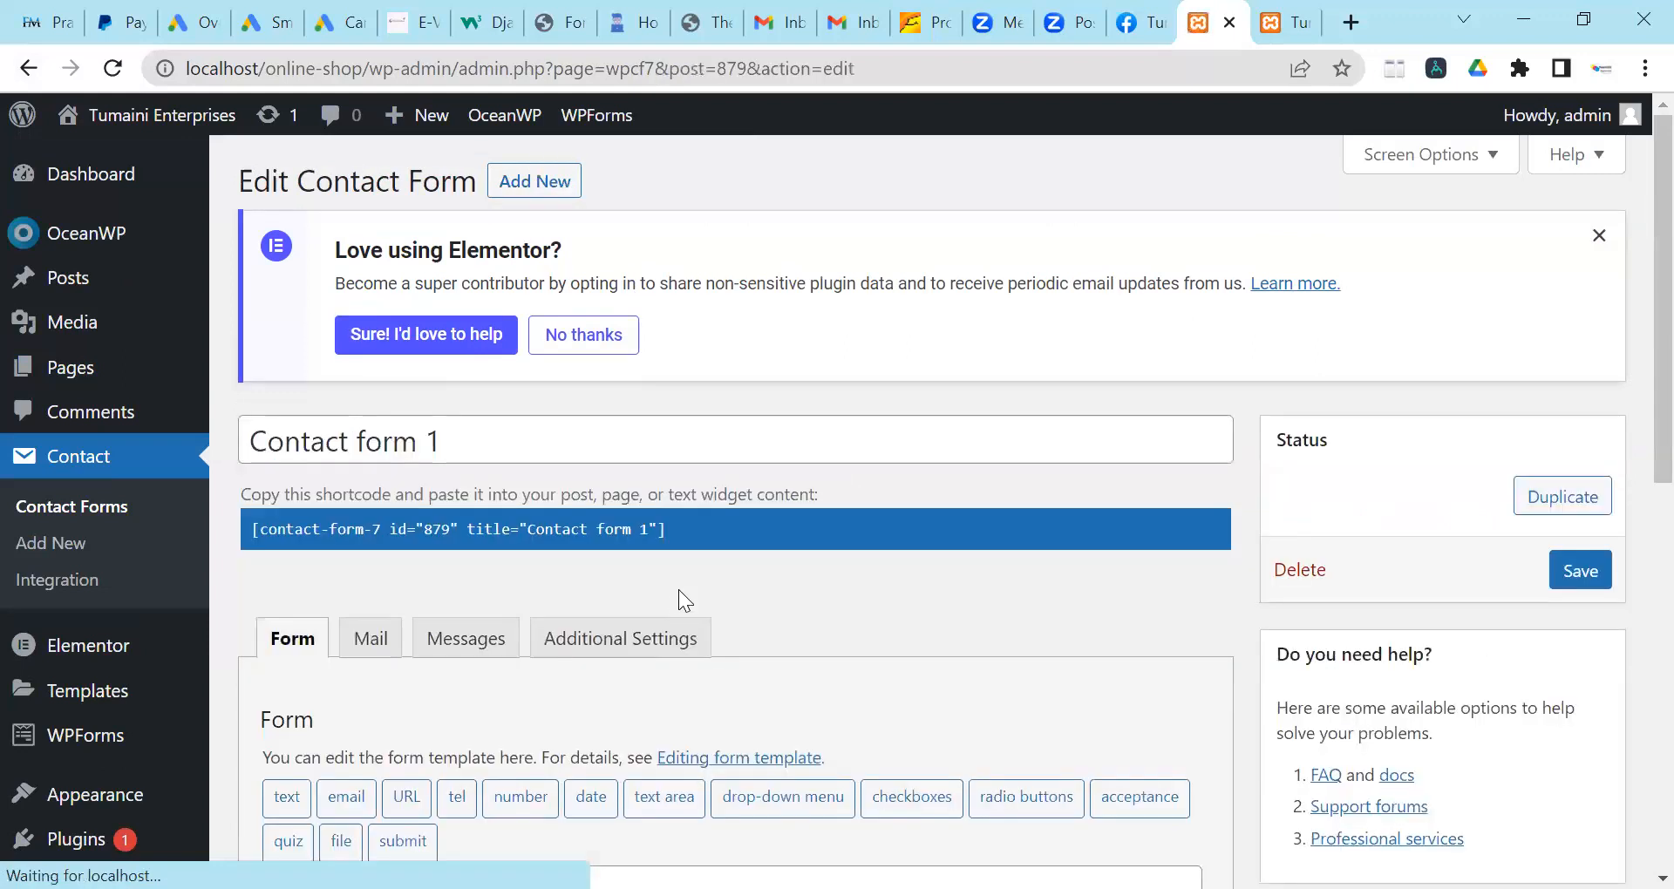
Remove '(optional)' from the 'Your message' label in the form template.
{"action": "scroll", "coordinate": [680, 591], "scroll_direction": "down", "scroll_amount": 1}
{"action": "scroll", "coordinate": [601, 482], "scroll_direction": "down", "scroll_amount": 5}
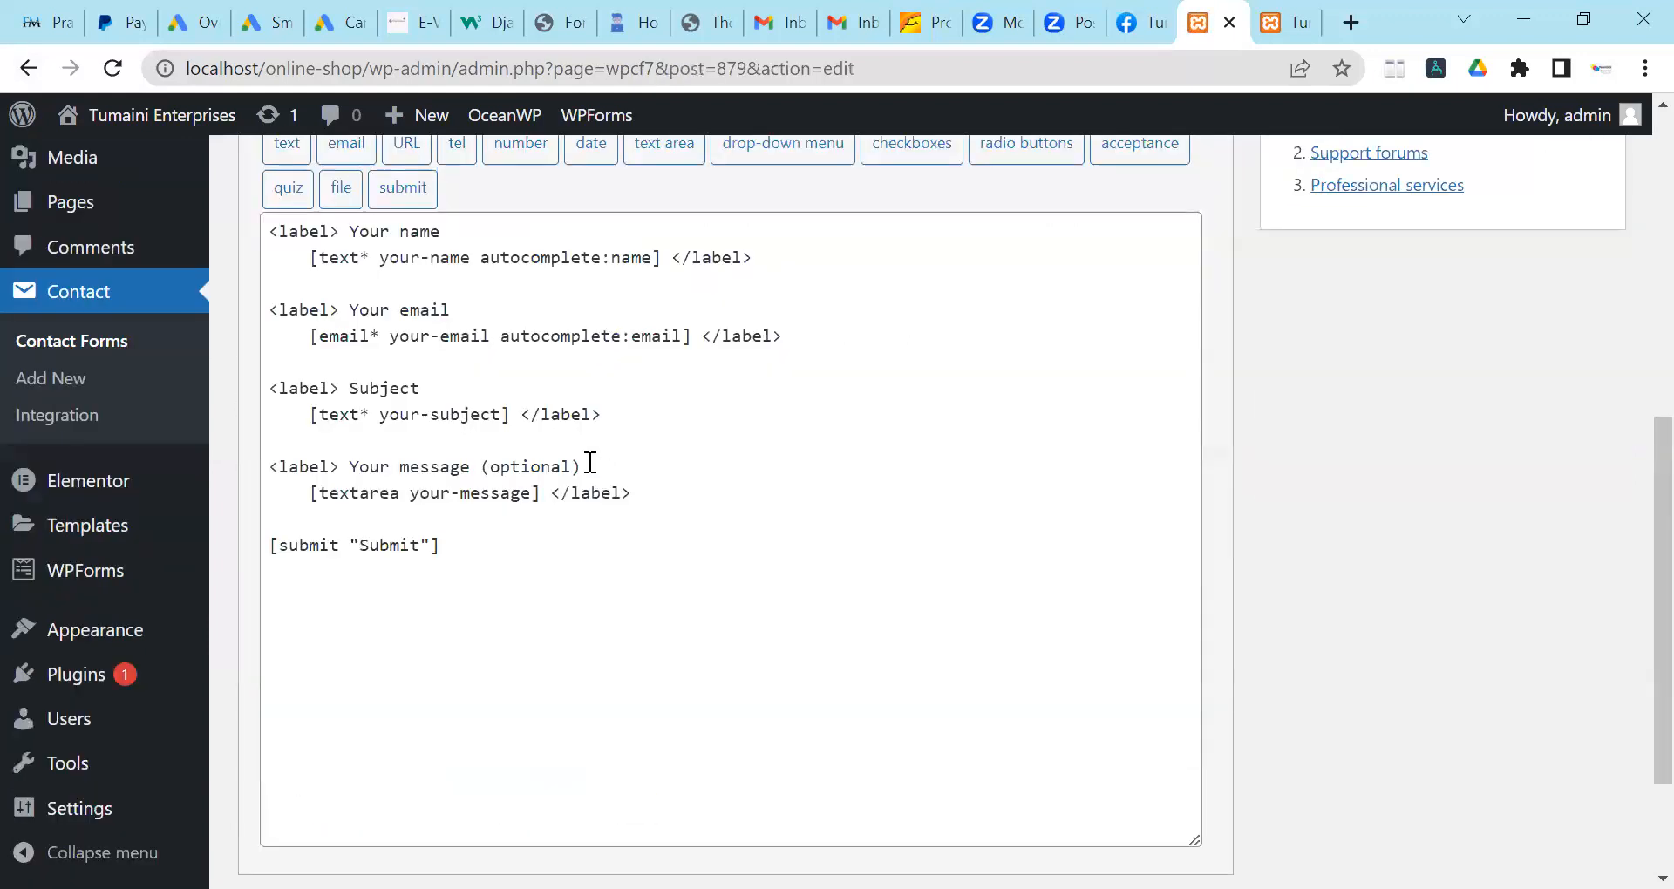
{"action": "scroll", "coordinate": [578, 399], "scroll_direction": "up", "scroll_amount": 1}
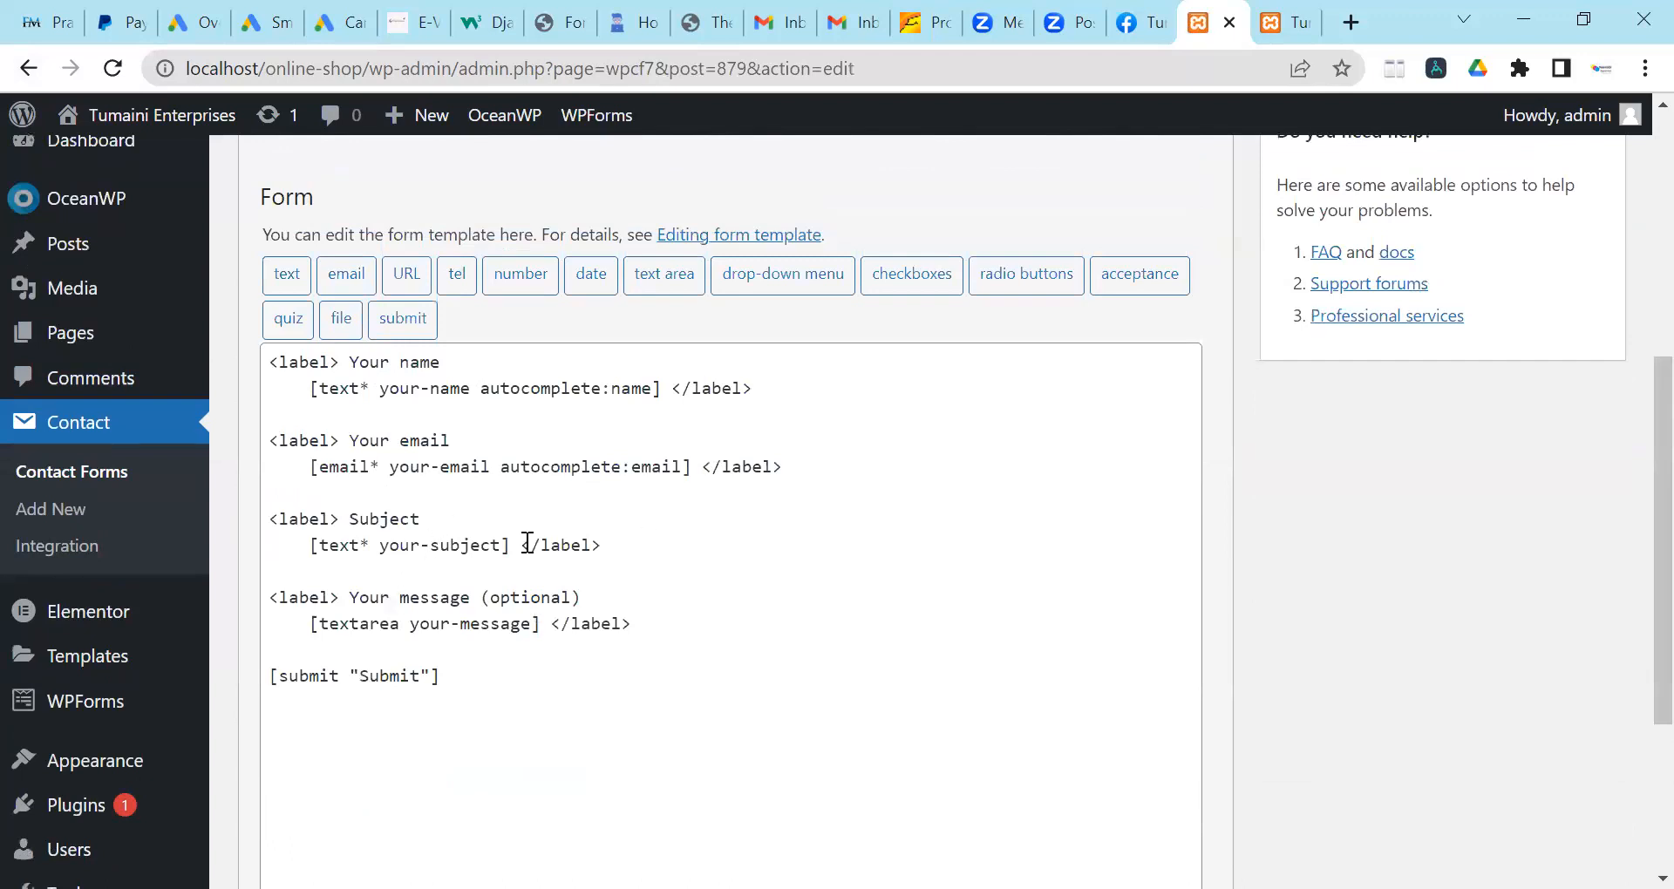
{"action": "left_click", "coordinate": [615, 584]}
{"action": "key", "text": "BackSpace"}
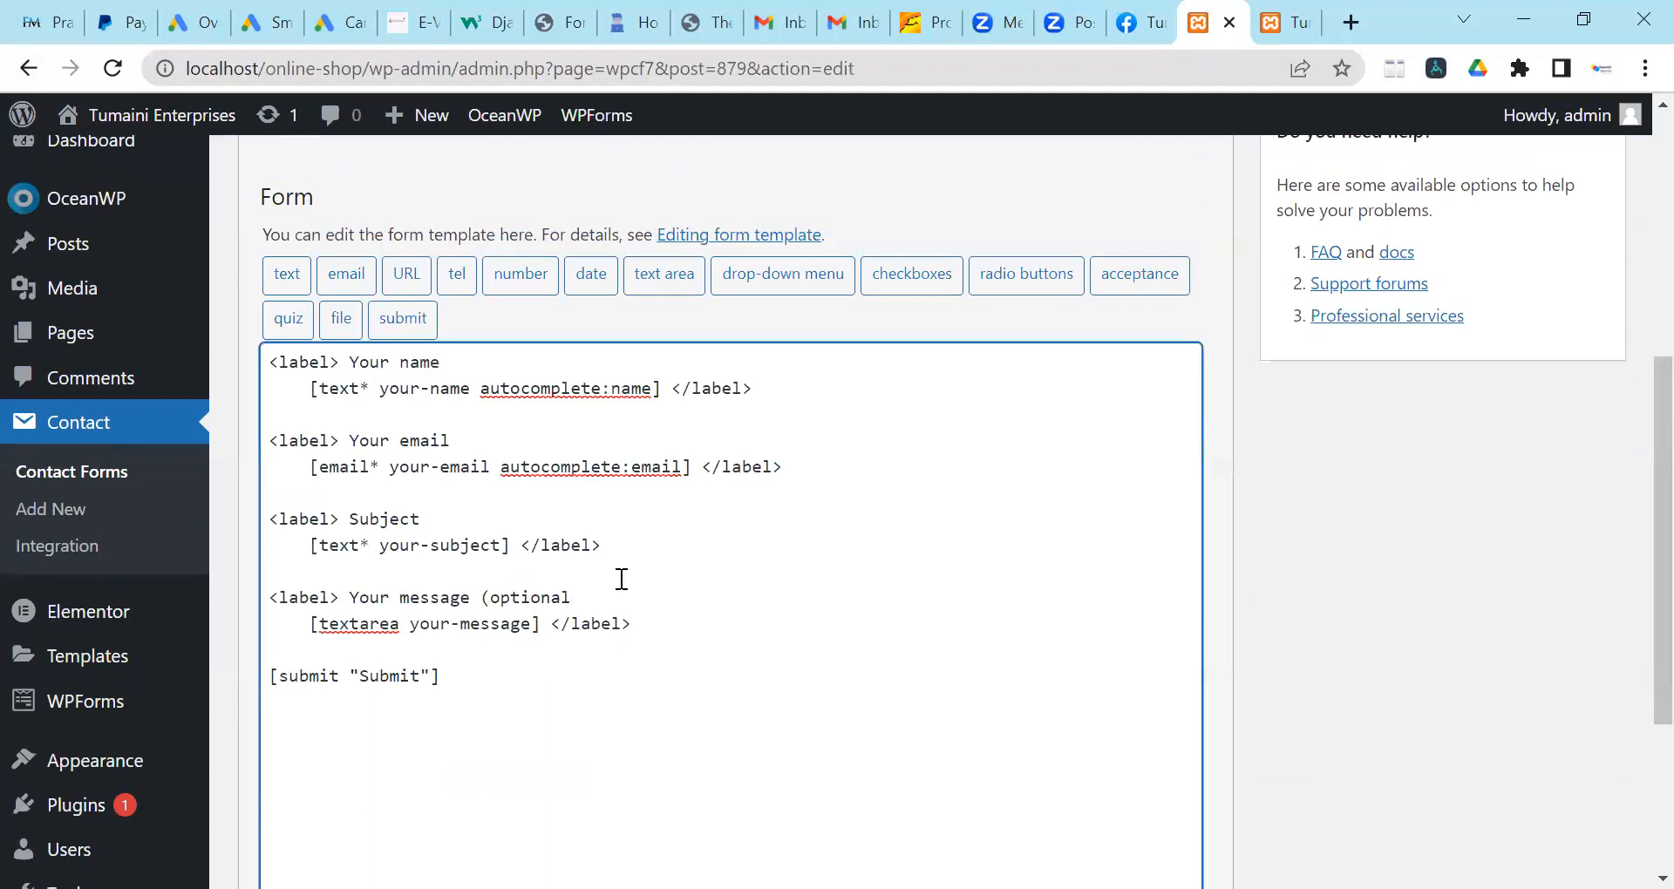
{"action": "key", "text": "BackSpace"}
{"action": "key", "text": "BackSpace"}
{"action": "key", "text": "BackSpace"}
{"action": "key", "text": "BackSpace"}
{"action": "key", "text": "BackSpace"}
{"action": "key", "text": "BackSpace"}
{"action": "key", "text": "BackSpace"}
{"action": "key", "text": "BackSpace"}
{"action": "key", "text": "BackSpace"}
{"action": "key", "text": "BackSpace"}
Add an empty <label> </label> line after the email field and change the submit text to 'Send Message'.
{"action": "left_click", "coordinate": [835, 453]}
{"action": "key", "text": "Return"}
{"action": "key", "text": "Return"}
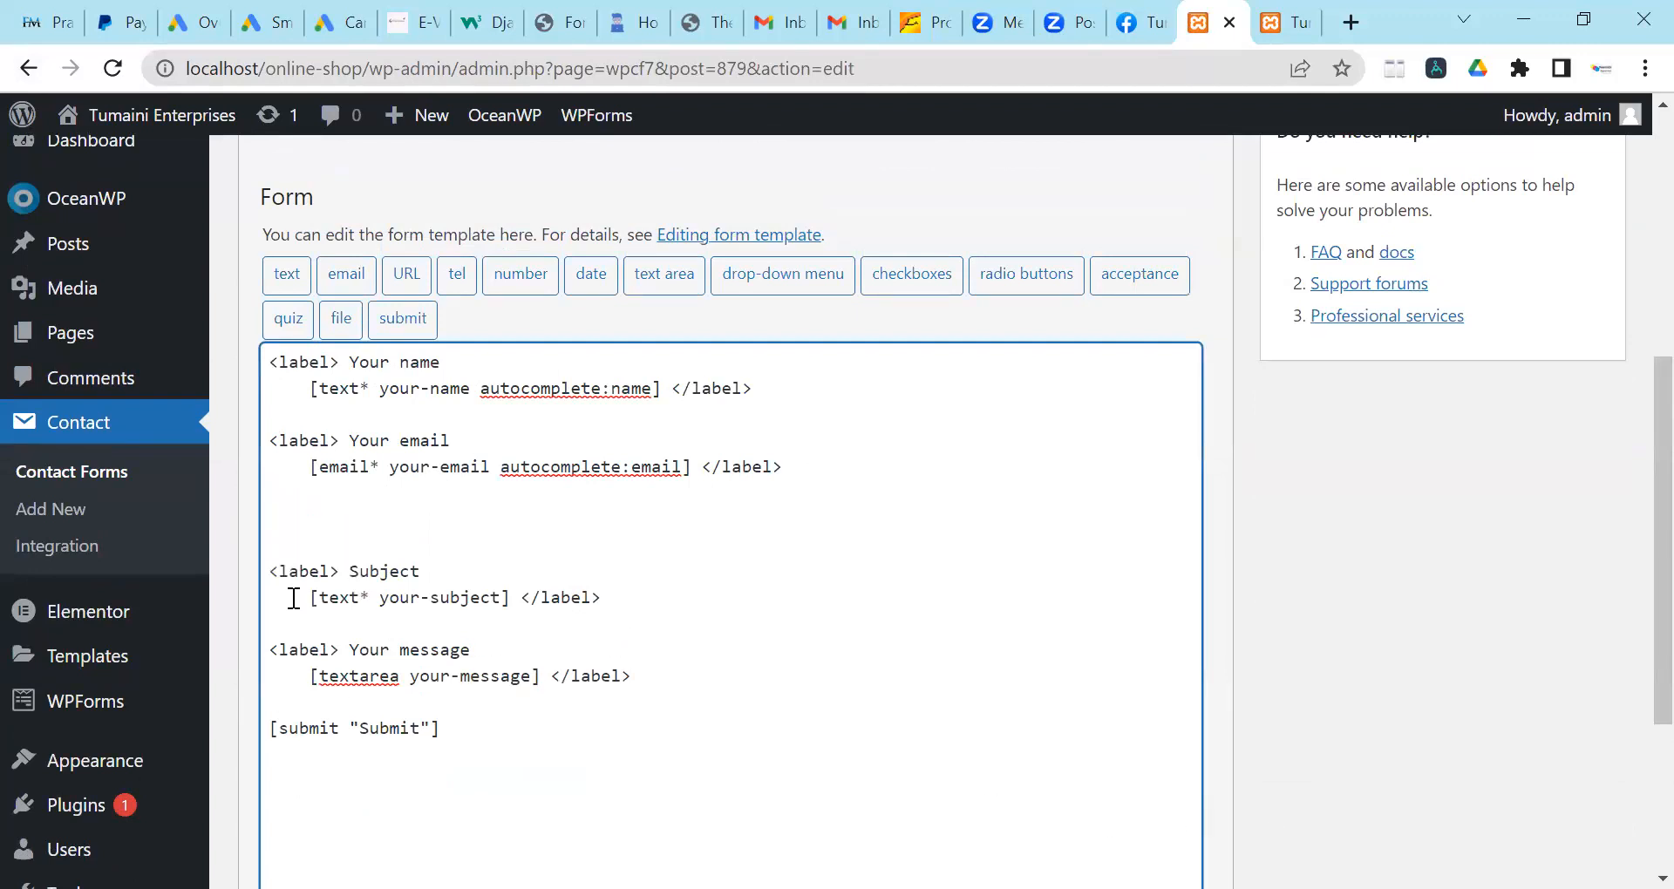
{"action": "left_click_drag", "start_coordinate": [339, 362], "coordinate": [270, 362]}
{"action": "left_click_drag", "start_coordinate": [672, 389], "coordinate": [755, 391]}
{"action": "left_click_drag", "start_coordinate": [703, 467], "coordinate": [741, 467]}
{"action": "left_click", "coordinate": [311, 447]}
{"action": "left_click", "coordinate": [539, 598]}
{"action": "left_click", "coordinate": [279, 521]}
{"action": "type", "text": "<label> </label>"}
{"action": "left_click", "coordinate": [420, 729]}
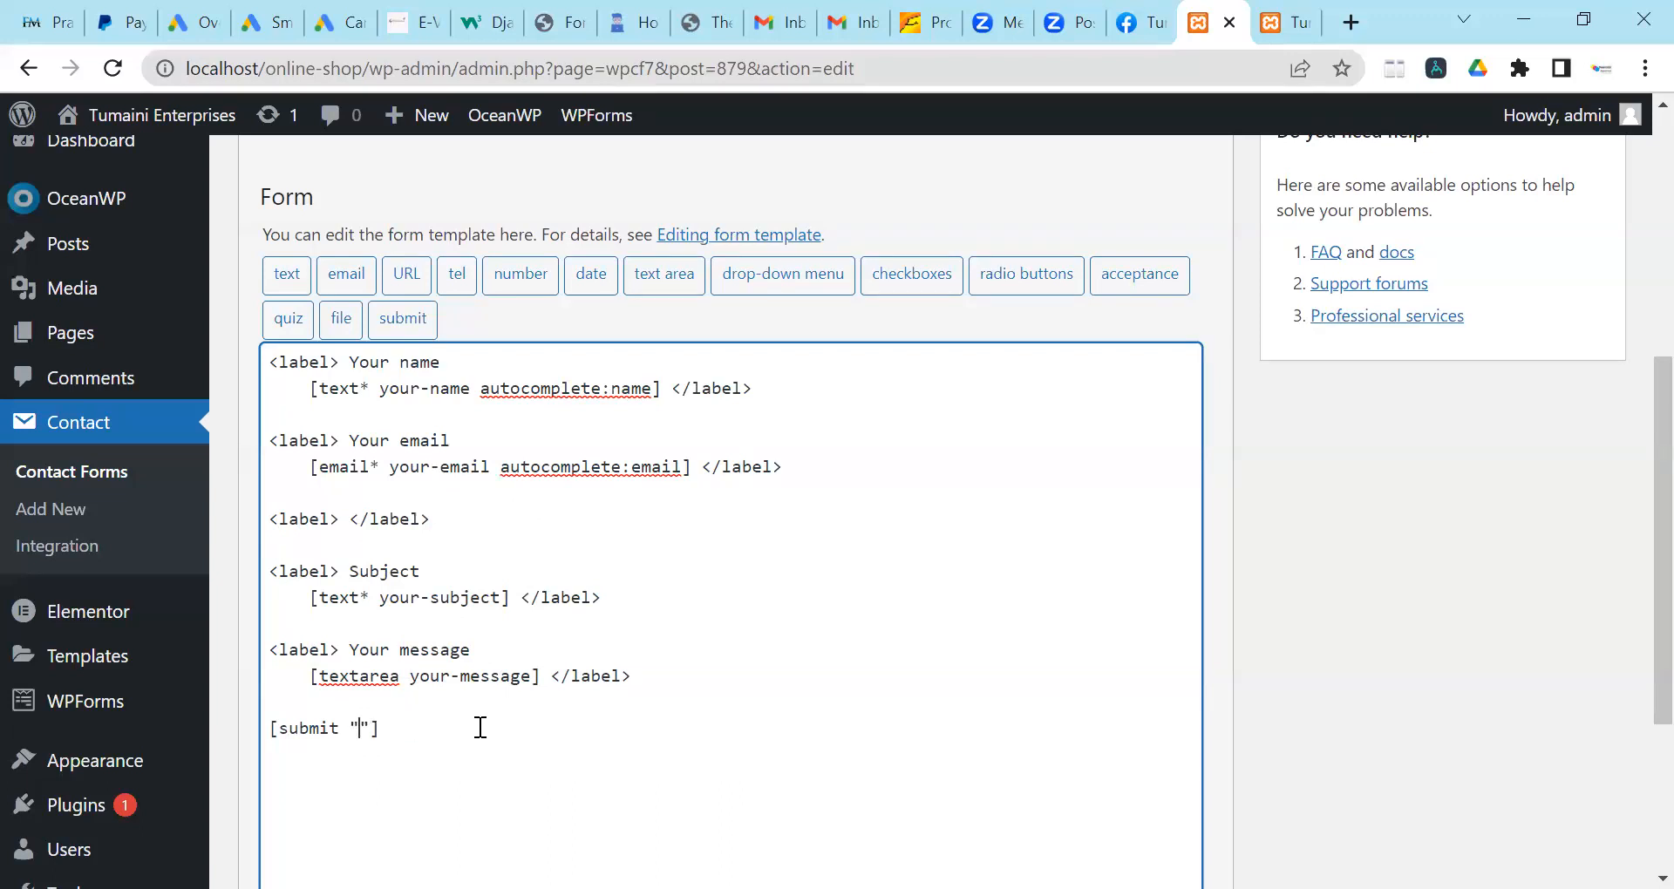
{"action": "type", "text": "Send Message"}
Insert a required telephone tag named 'tel', [tel* tel], into the empty label line.
{"action": "left_click", "coordinate": [471, 283]}
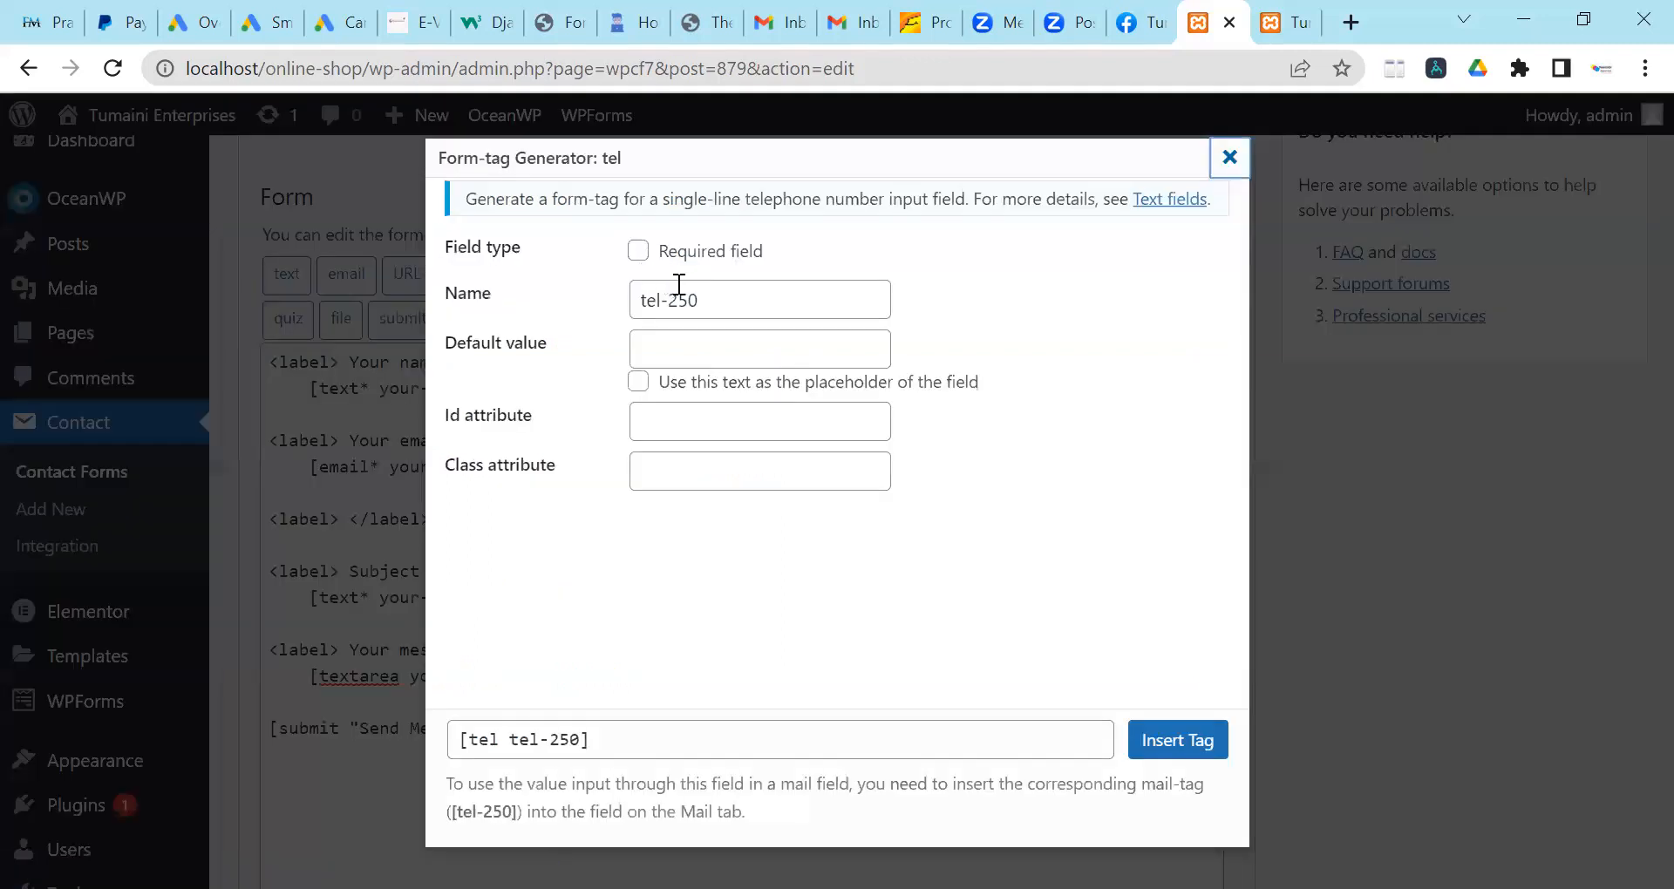
{"action": "left_click", "coordinate": [755, 314]}
{"action": "key", "text": "BackSpace"}
{"action": "key", "text": "BackSpace"}
{"action": "key", "text": "BackSpace"}
{"action": "key", "text": "BackSpace"}
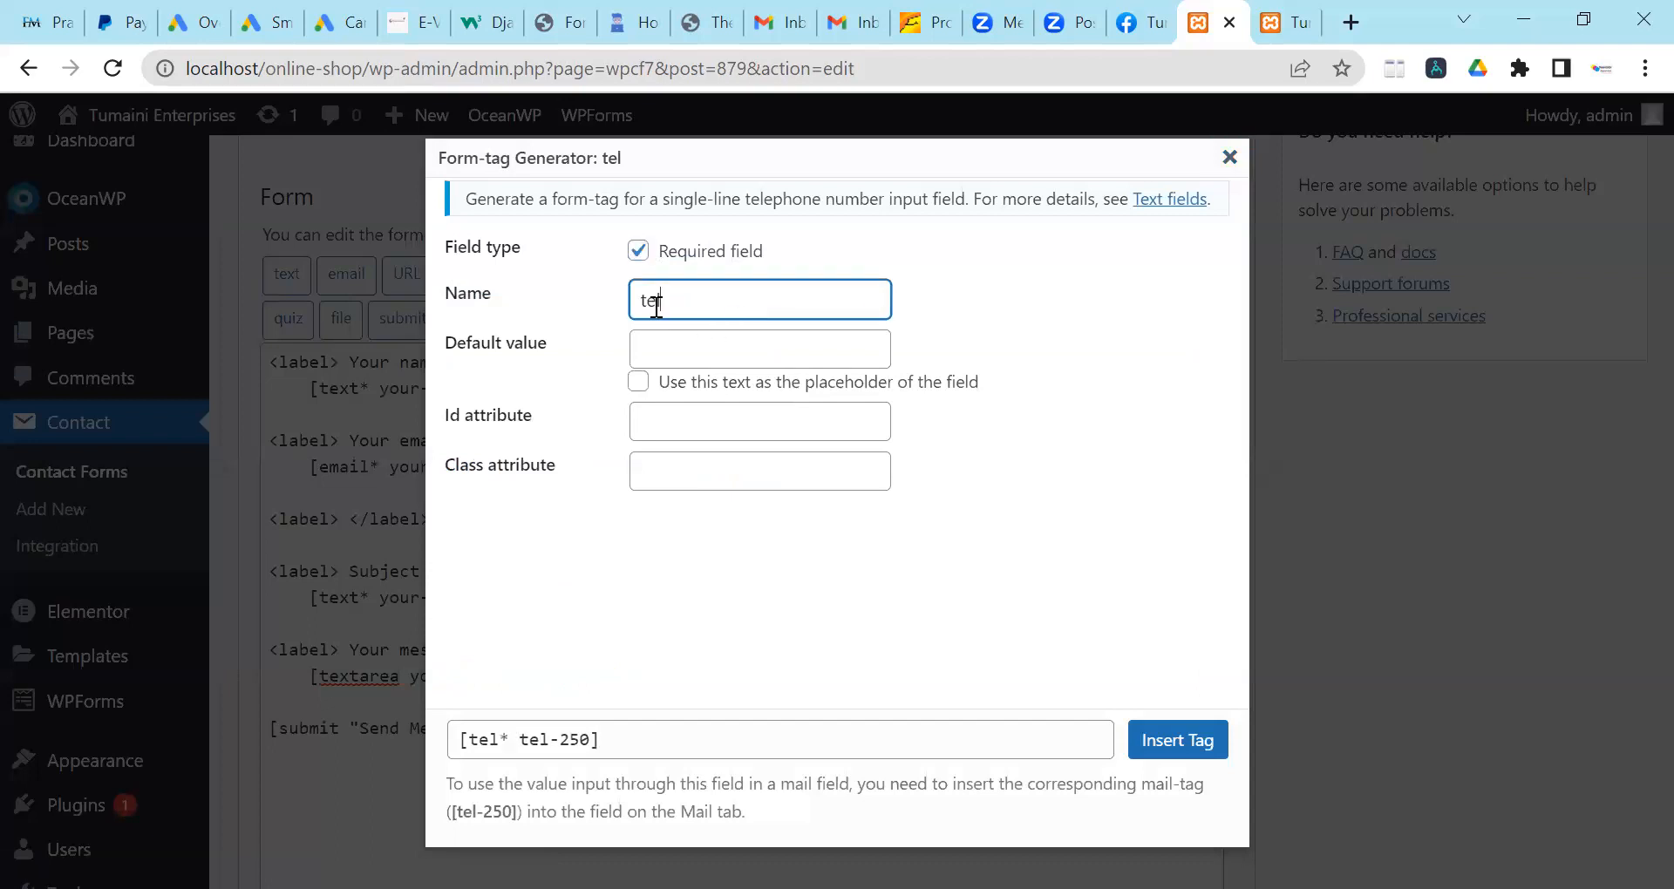
{"action": "left_click", "coordinate": [755, 586]}
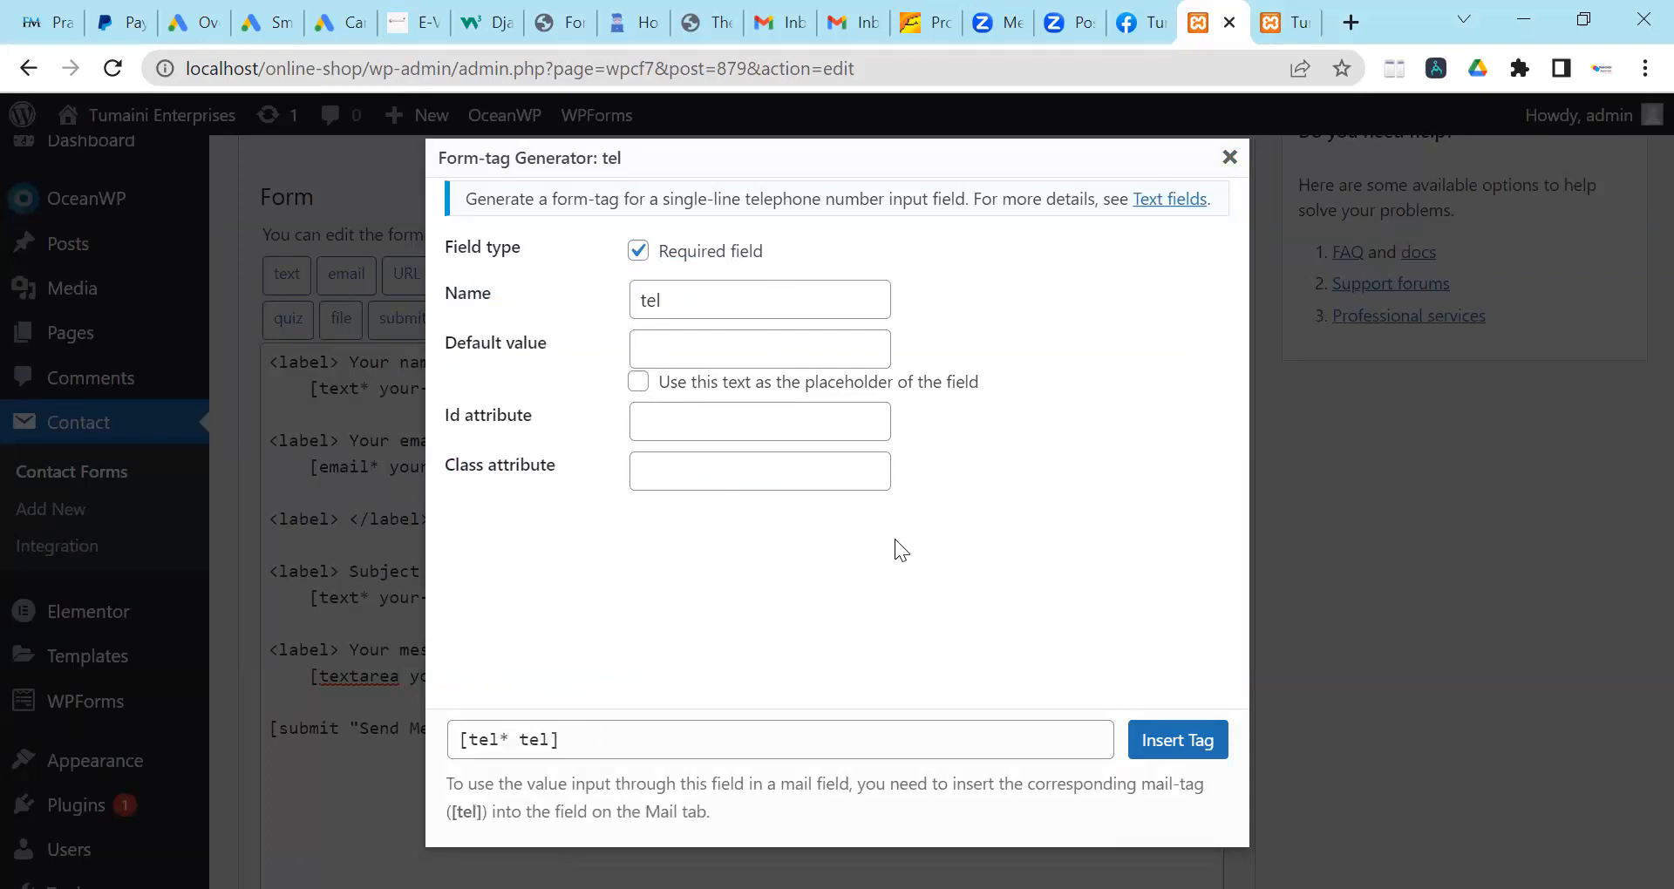
{"action": "left_click", "coordinate": [681, 312]}
{"action": "left_click_drag", "start_coordinate": [467, 294], "coordinate": [481, 295]}
{"action": "left_click", "coordinate": [702, 292]}
{"action": "left_click", "coordinate": [638, 251]}
{"action": "left_click", "coordinate": [638, 251]}
{"action": "left_click", "coordinate": [1179, 737]}
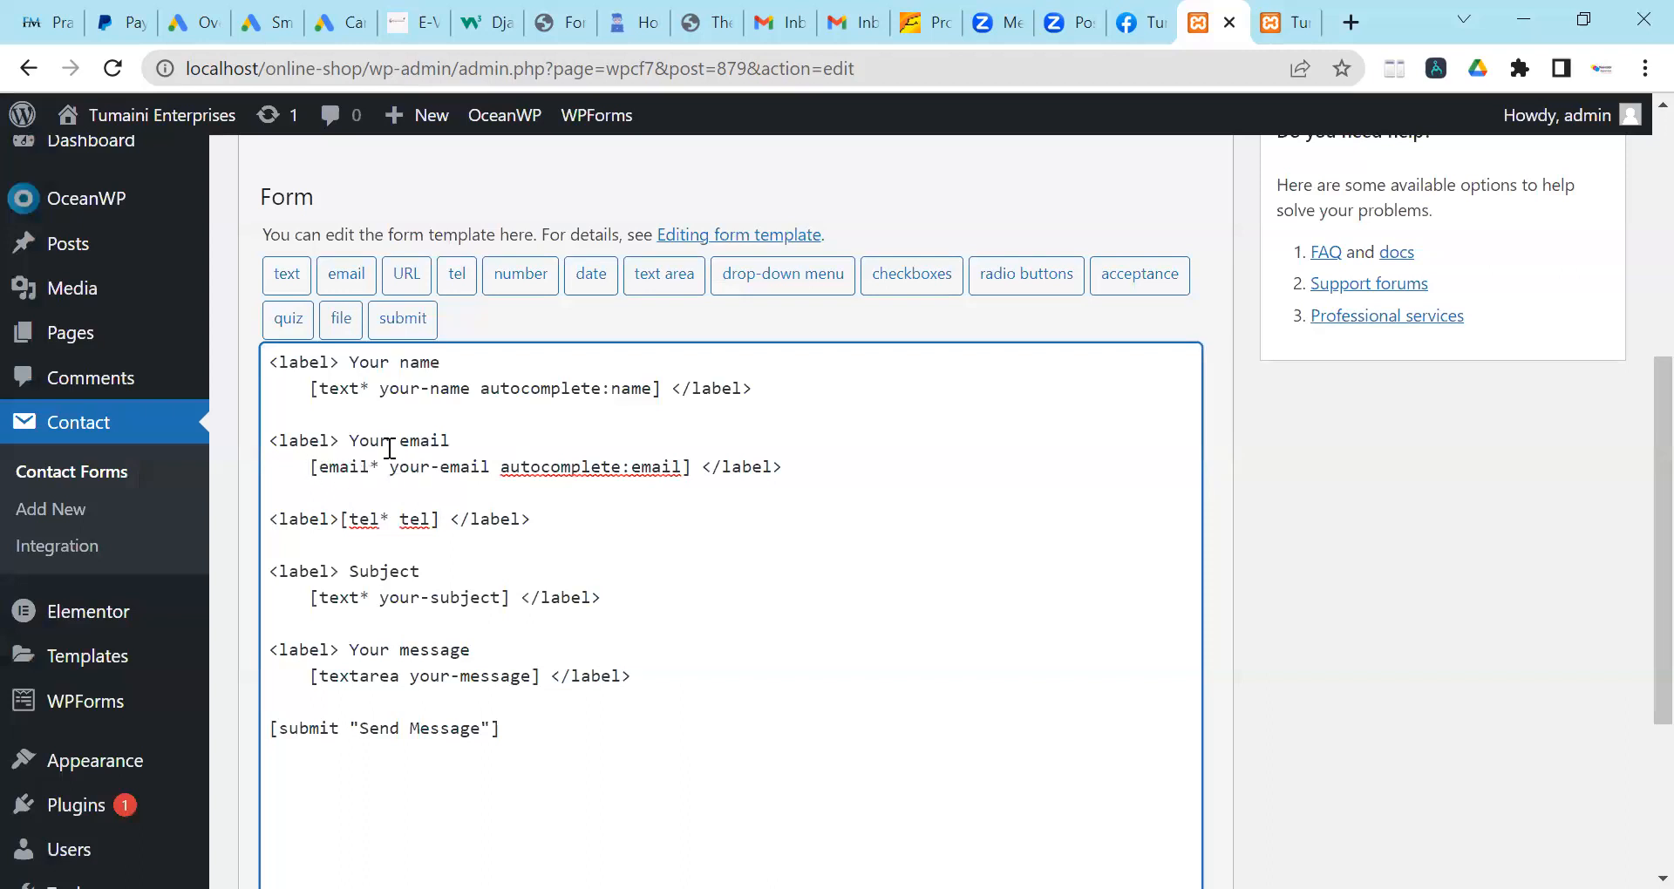
Put [tel* tel] on its own line, label it 'Your Phone number', and save the contact form.
{"action": "left_click", "coordinate": [346, 530]}
{"action": "key", "text": "Return"}
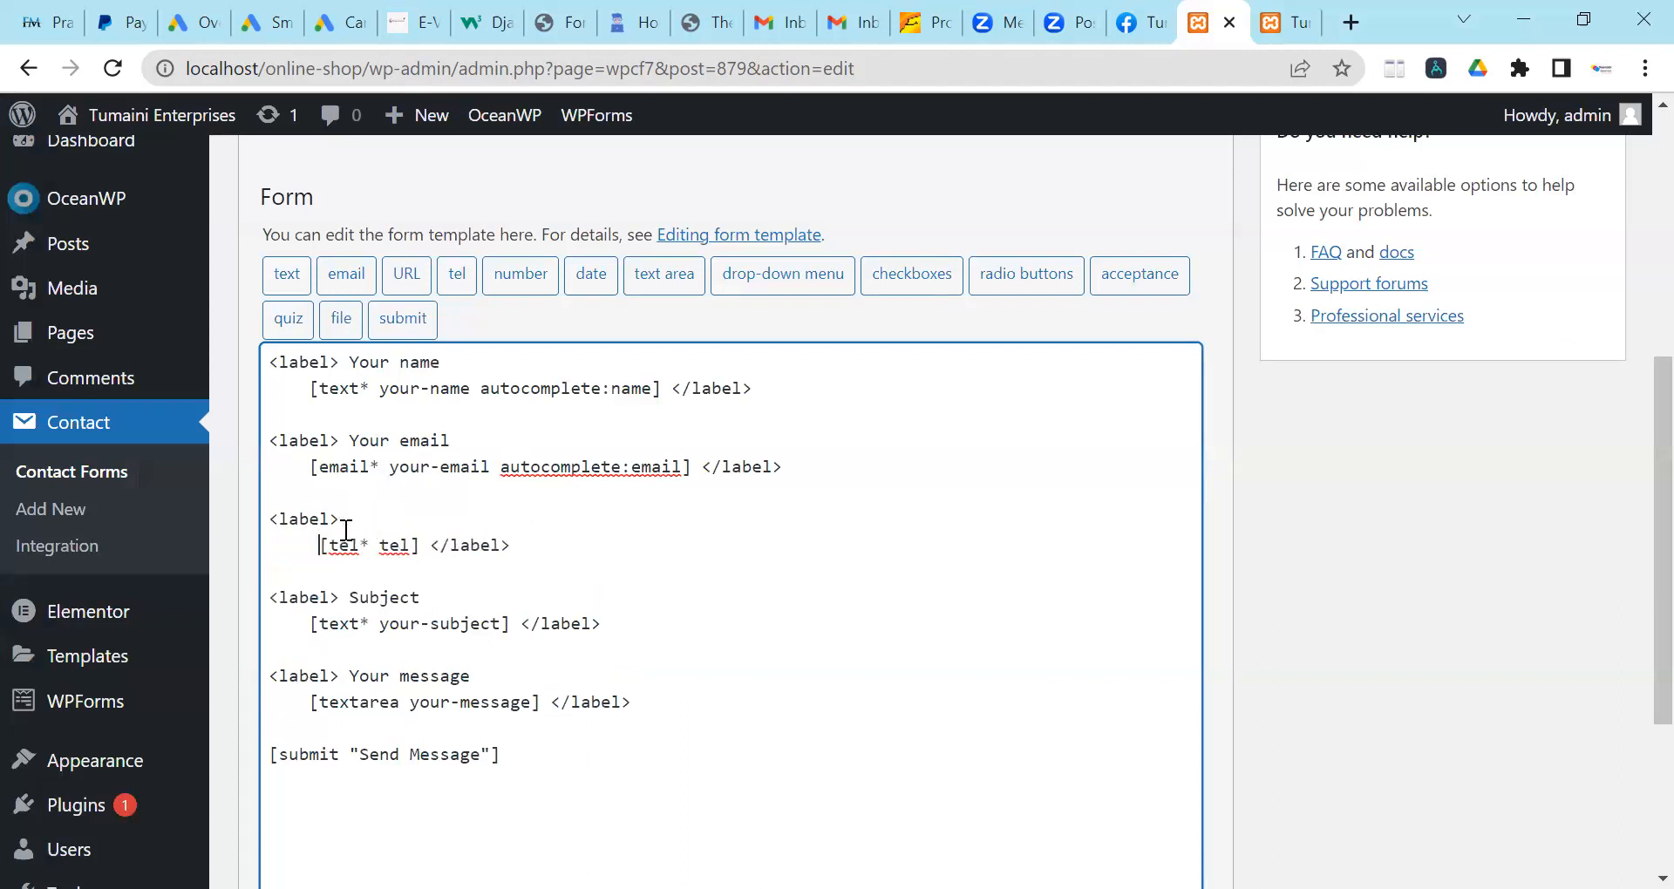
{"action": "left_click", "coordinate": [433, 520]}
{"action": "type", "text": "Your Phone number"}
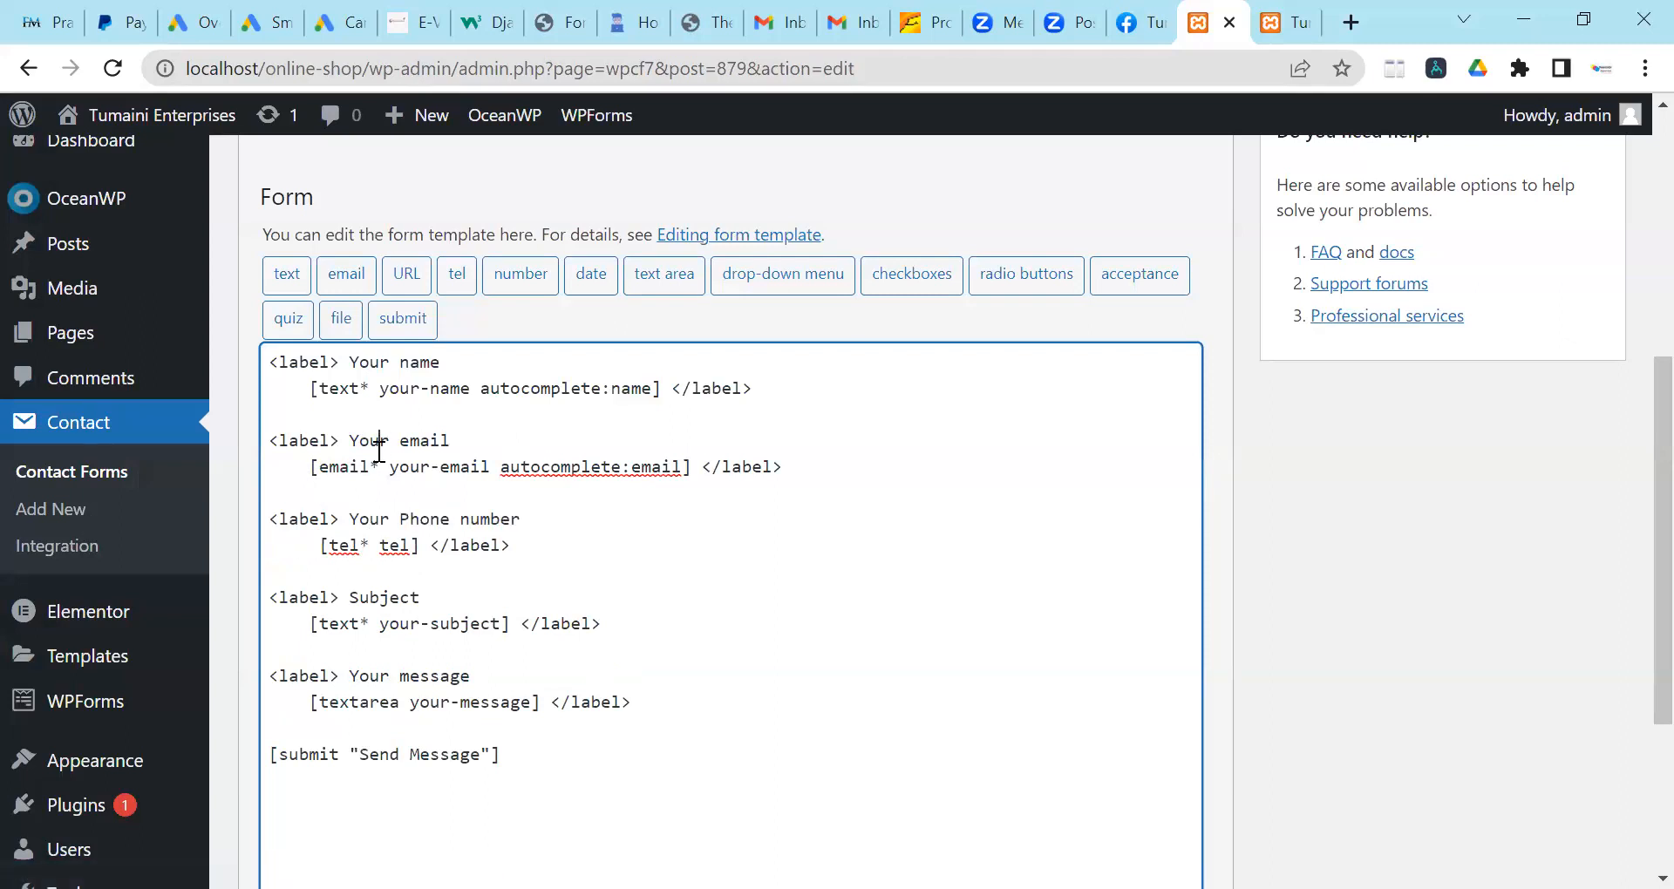
{"action": "left_click", "coordinate": [390, 543]}
{"action": "scroll", "coordinate": [1023, 471], "scroll_direction": "up", "scroll_amount": 3}
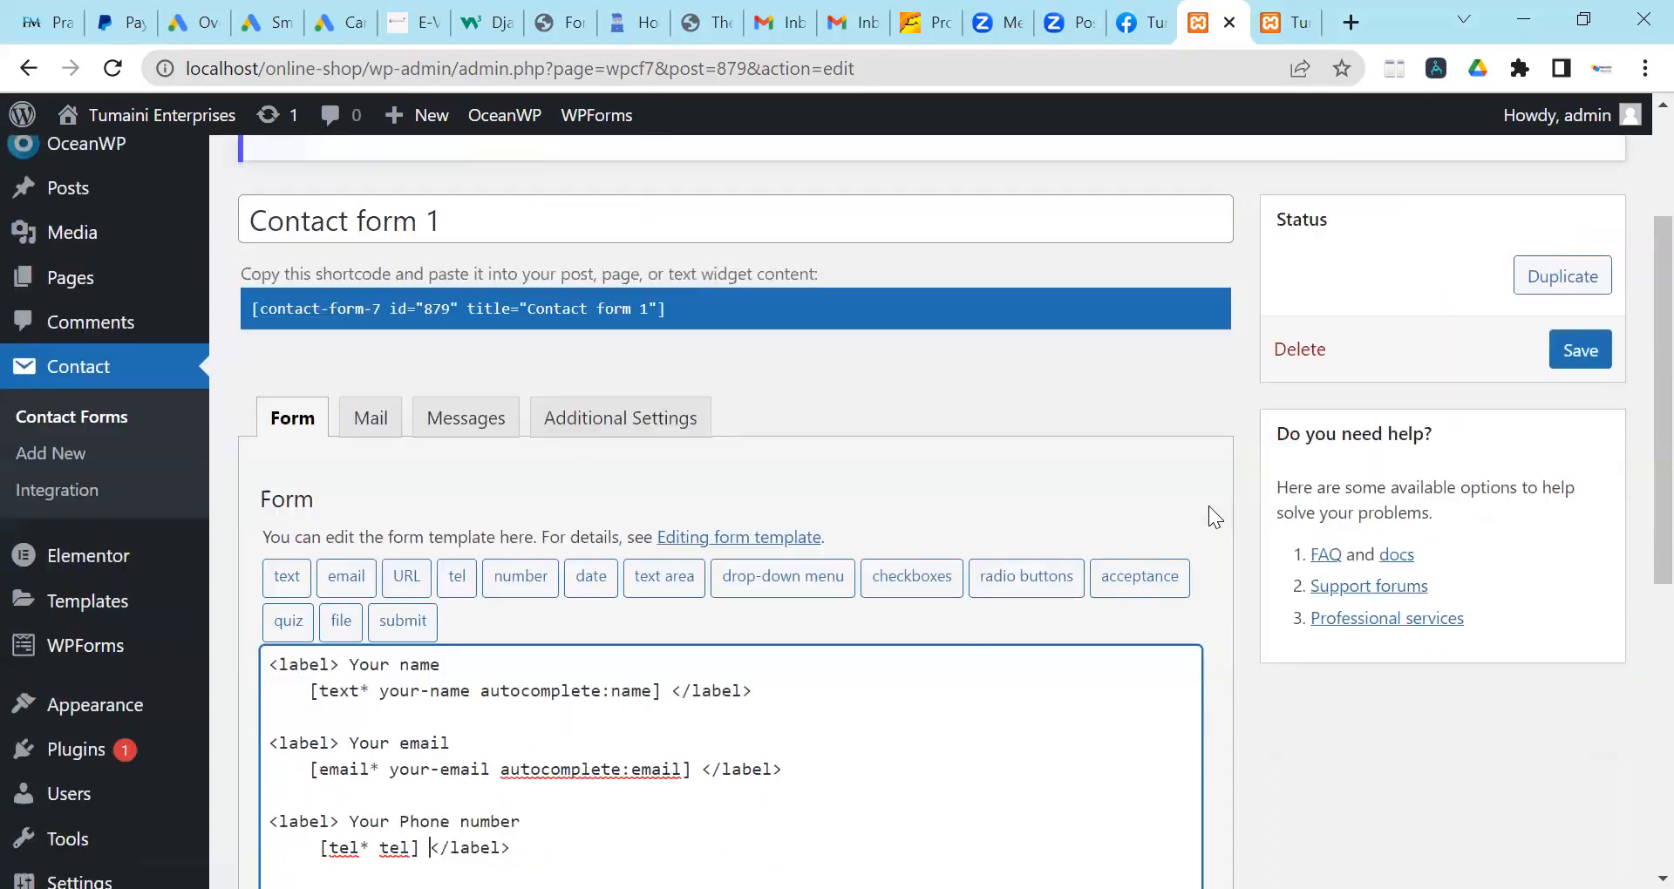
{"action": "scroll", "coordinate": [1208, 517], "scroll_direction": "down", "scroll_amount": 1}
{"action": "left_click", "coordinate": [1569, 330]}
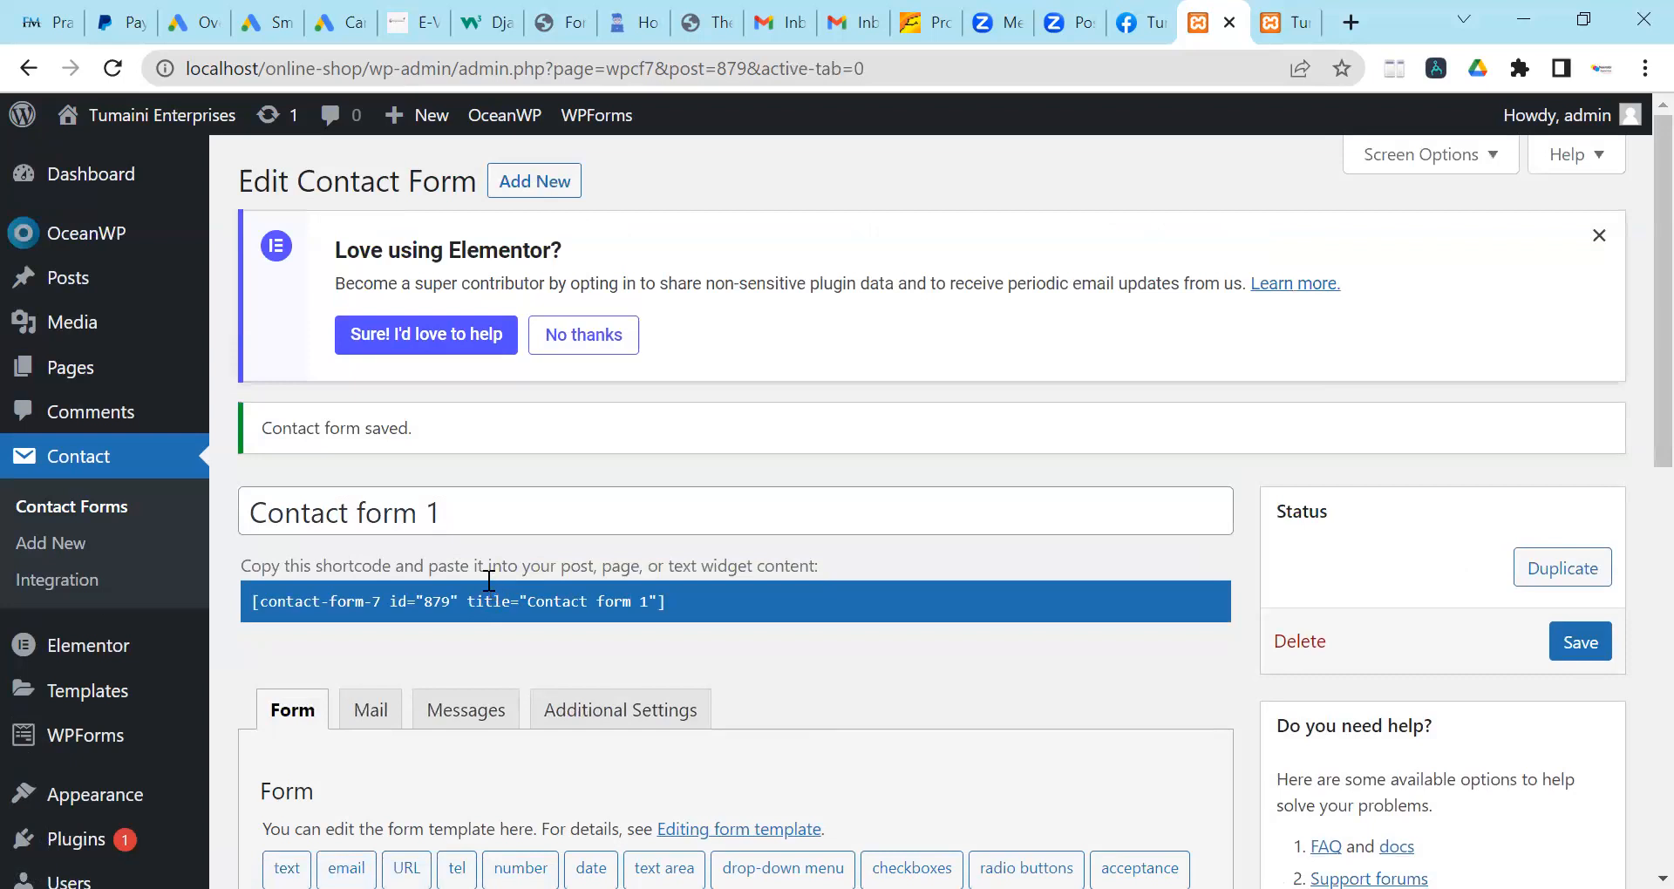
Open the live Contact page and scroll through the form to confirm the Your Phone number field.
{"action": "left_click", "coordinate": [1286, 22]}
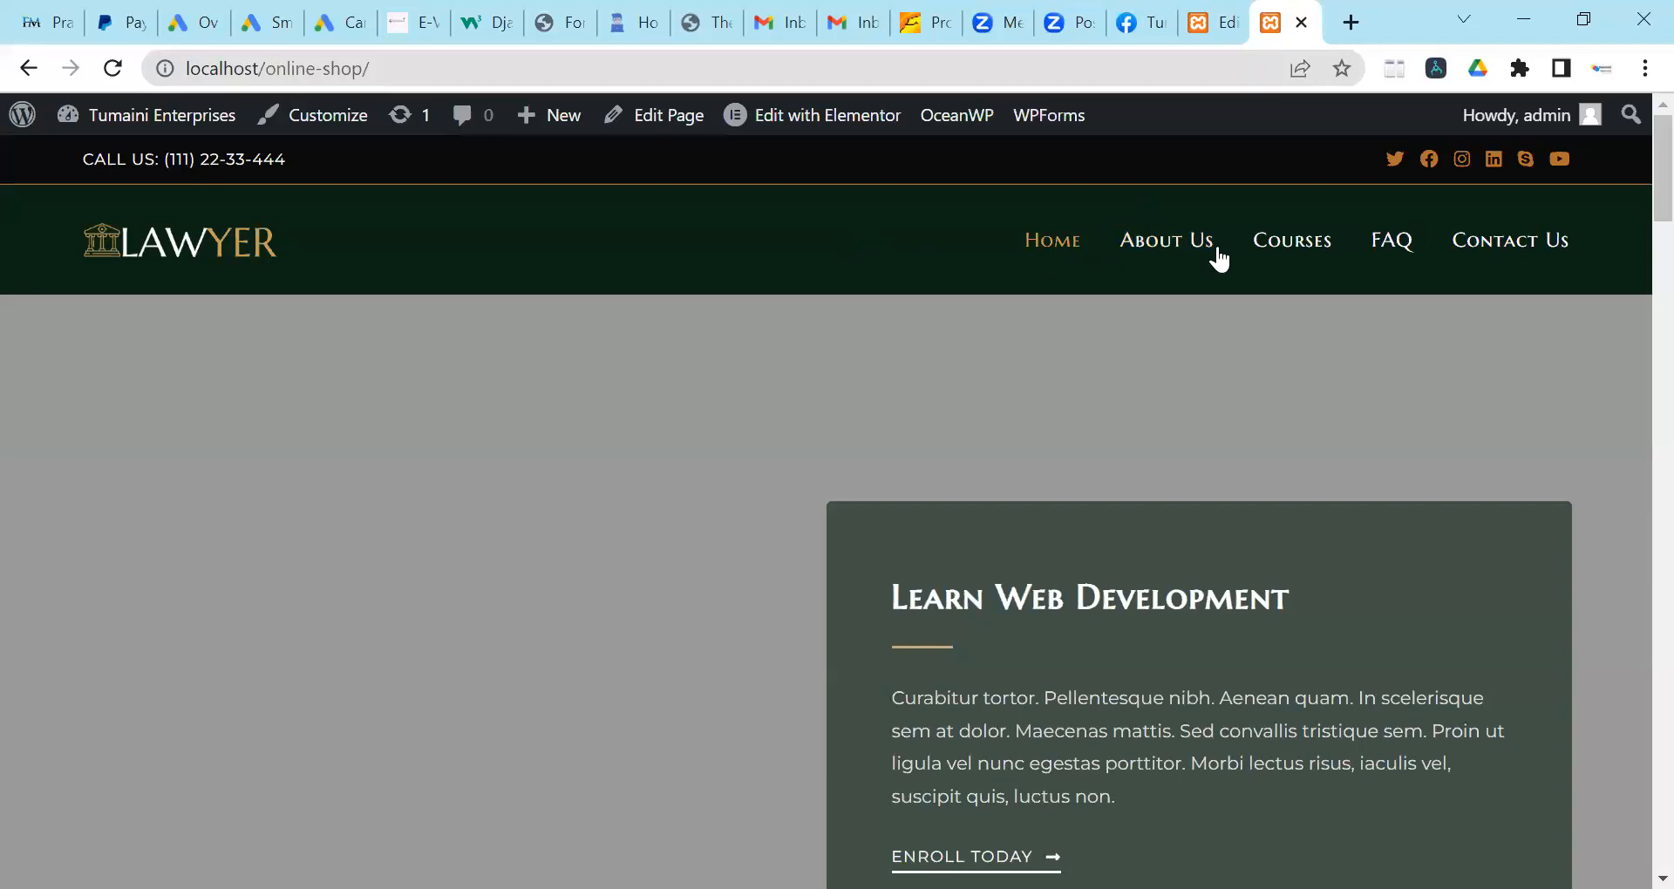
{"action": "left_click", "coordinate": [1523, 255]}
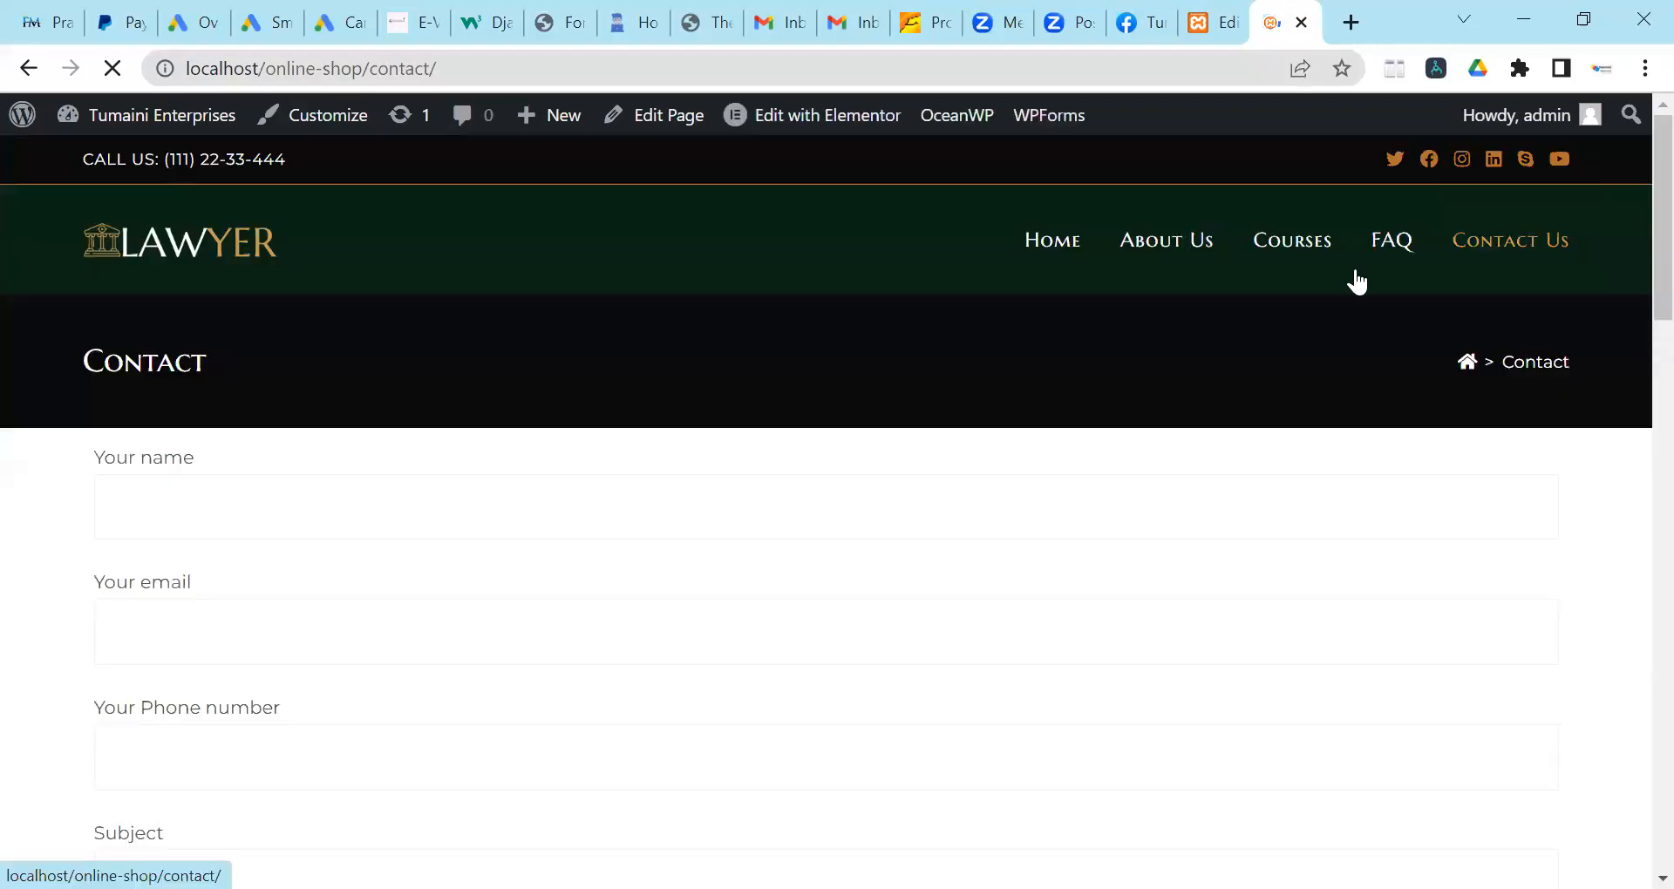
{"action": "scroll", "coordinate": [161, 691], "scroll_direction": "down", "scroll_amount": 1}
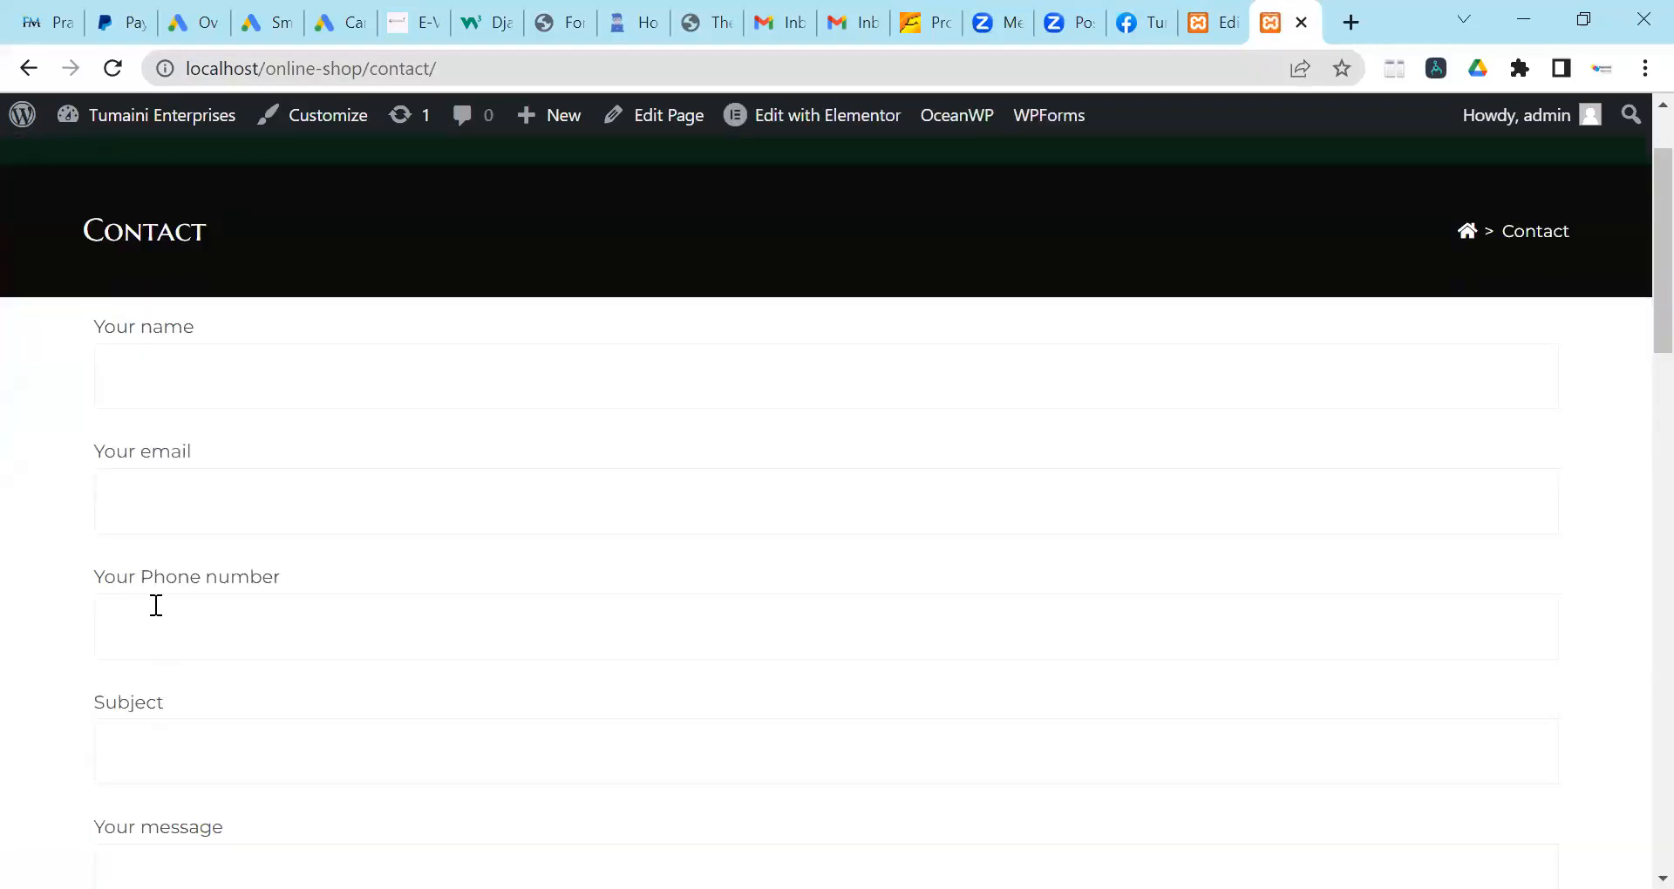
{"action": "scroll", "coordinate": [153, 605], "scroll_direction": "down", "scroll_amount": 1}
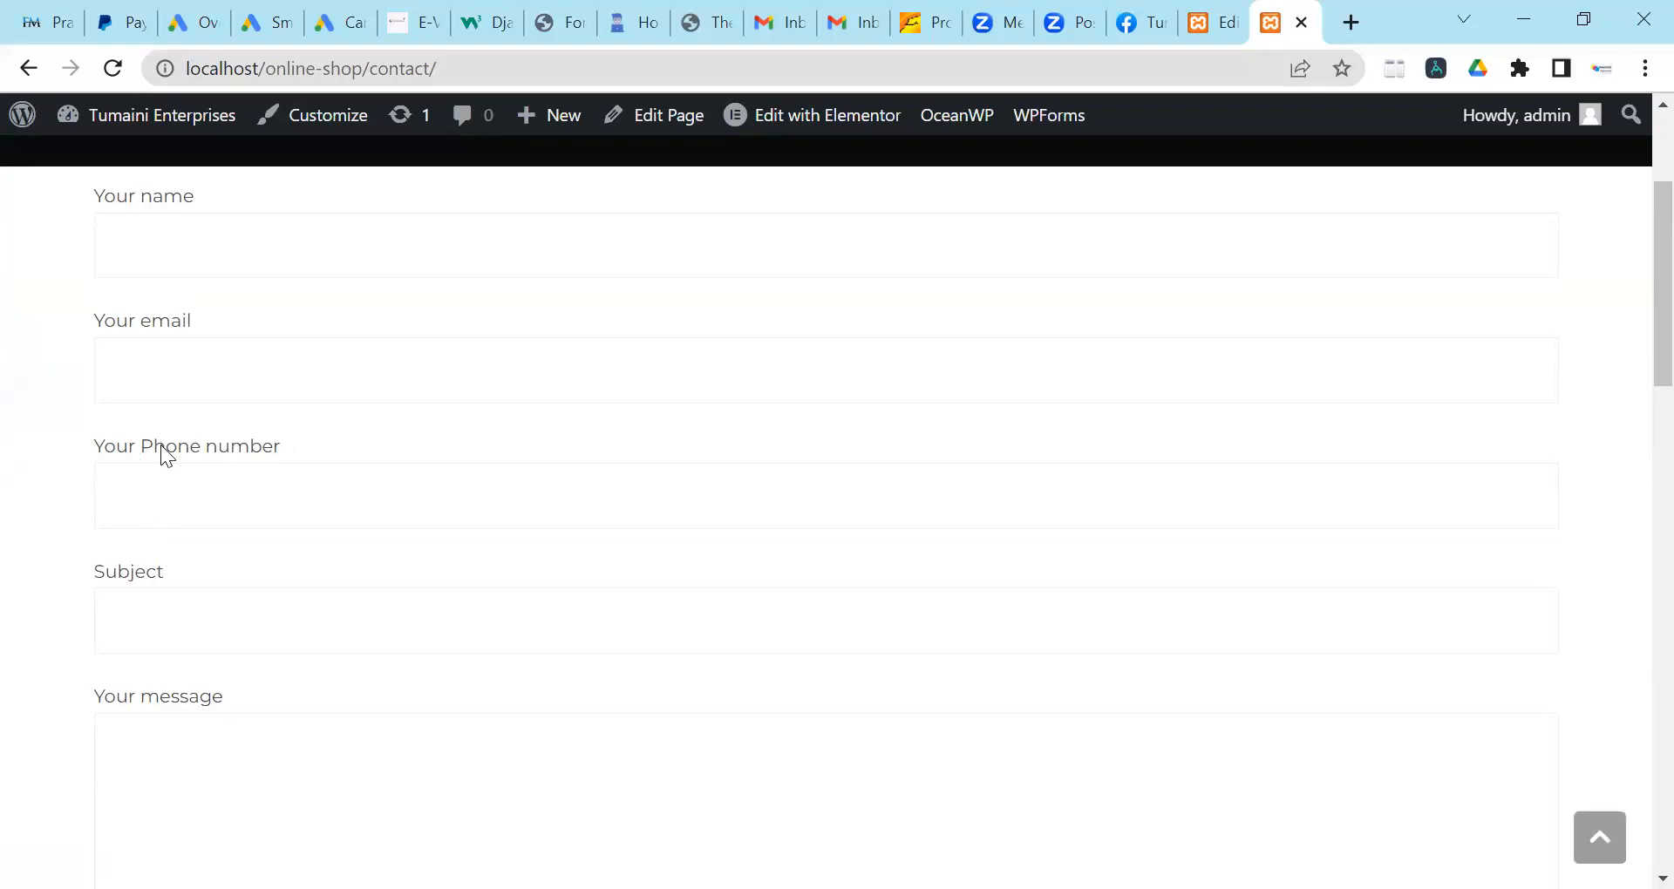
{"action": "scroll", "coordinate": [231, 497], "scroll_direction": "down", "scroll_amount": 3}
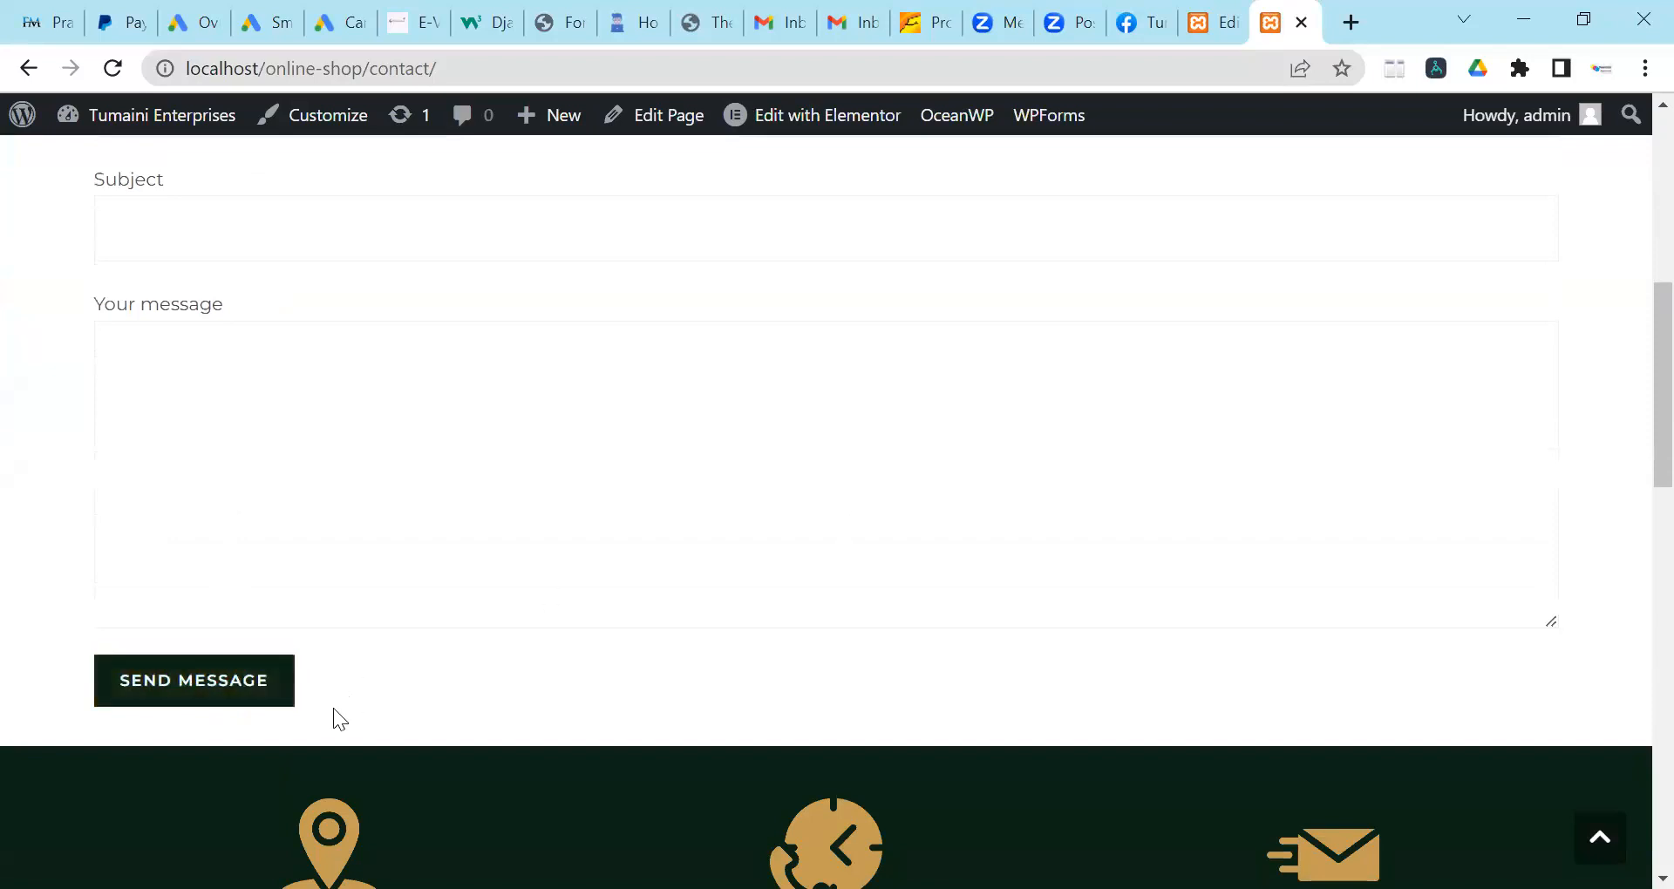
{"action": "scroll", "coordinate": [799, 535], "scroll_direction": "up", "scroll_amount": 8}
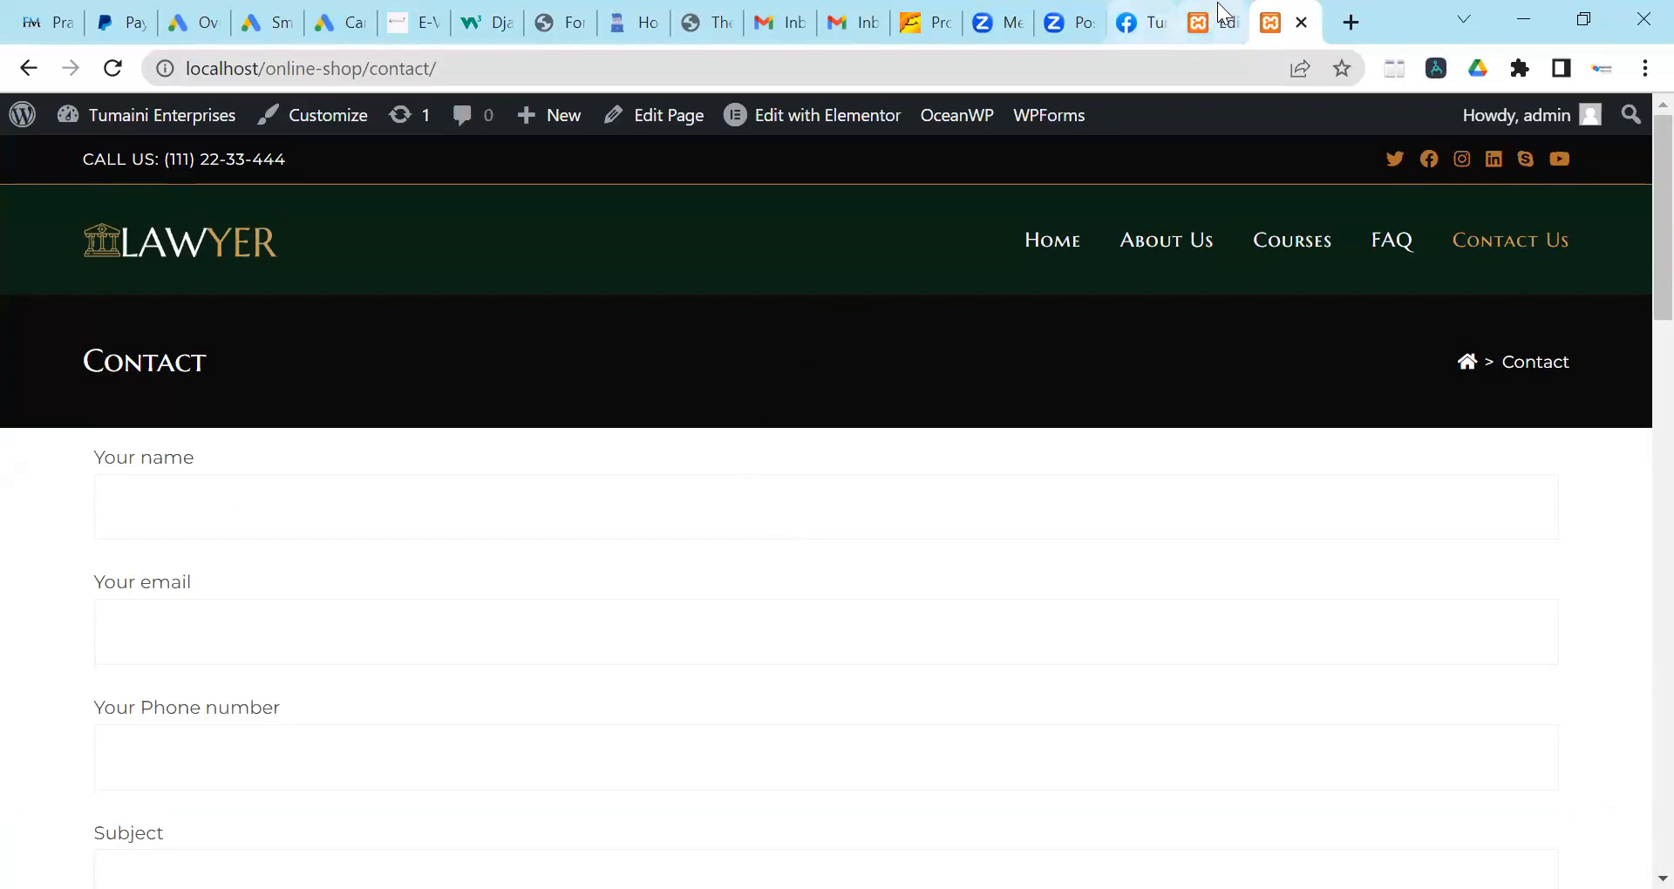
{"action": "mouse_move", "coordinate": [1210, 15]}
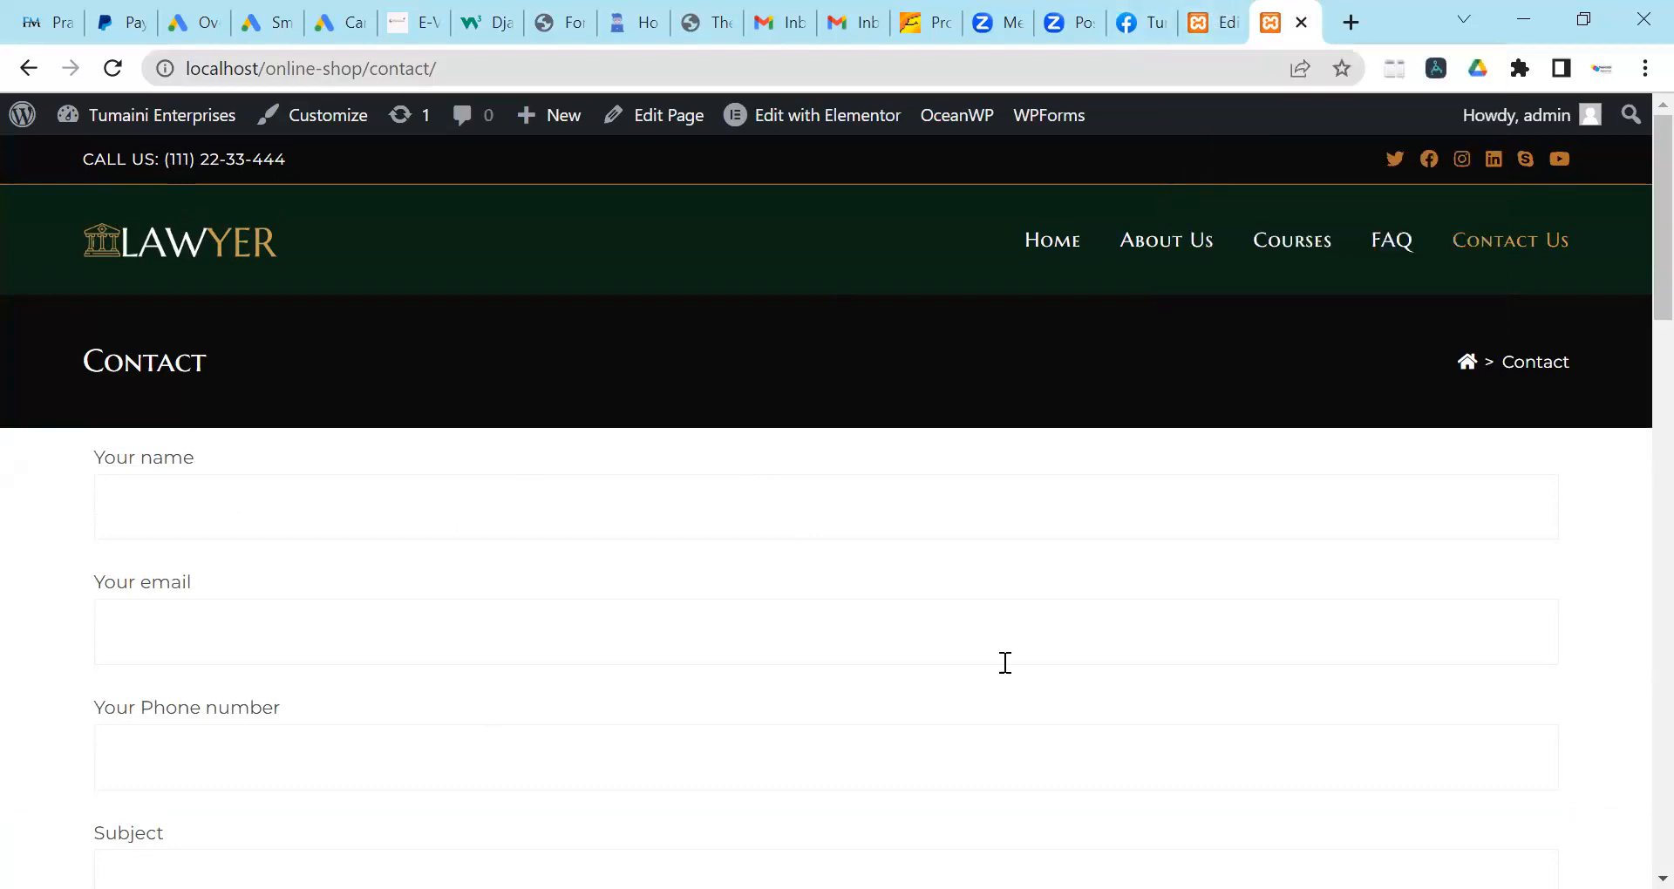
{"action": "scroll", "coordinate": [1003, 660], "scroll_direction": "down", "scroll_amount": 3}
{"action": "scroll", "coordinate": [80, 546], "scroll_direction": "down", "scroll_amount": 5}
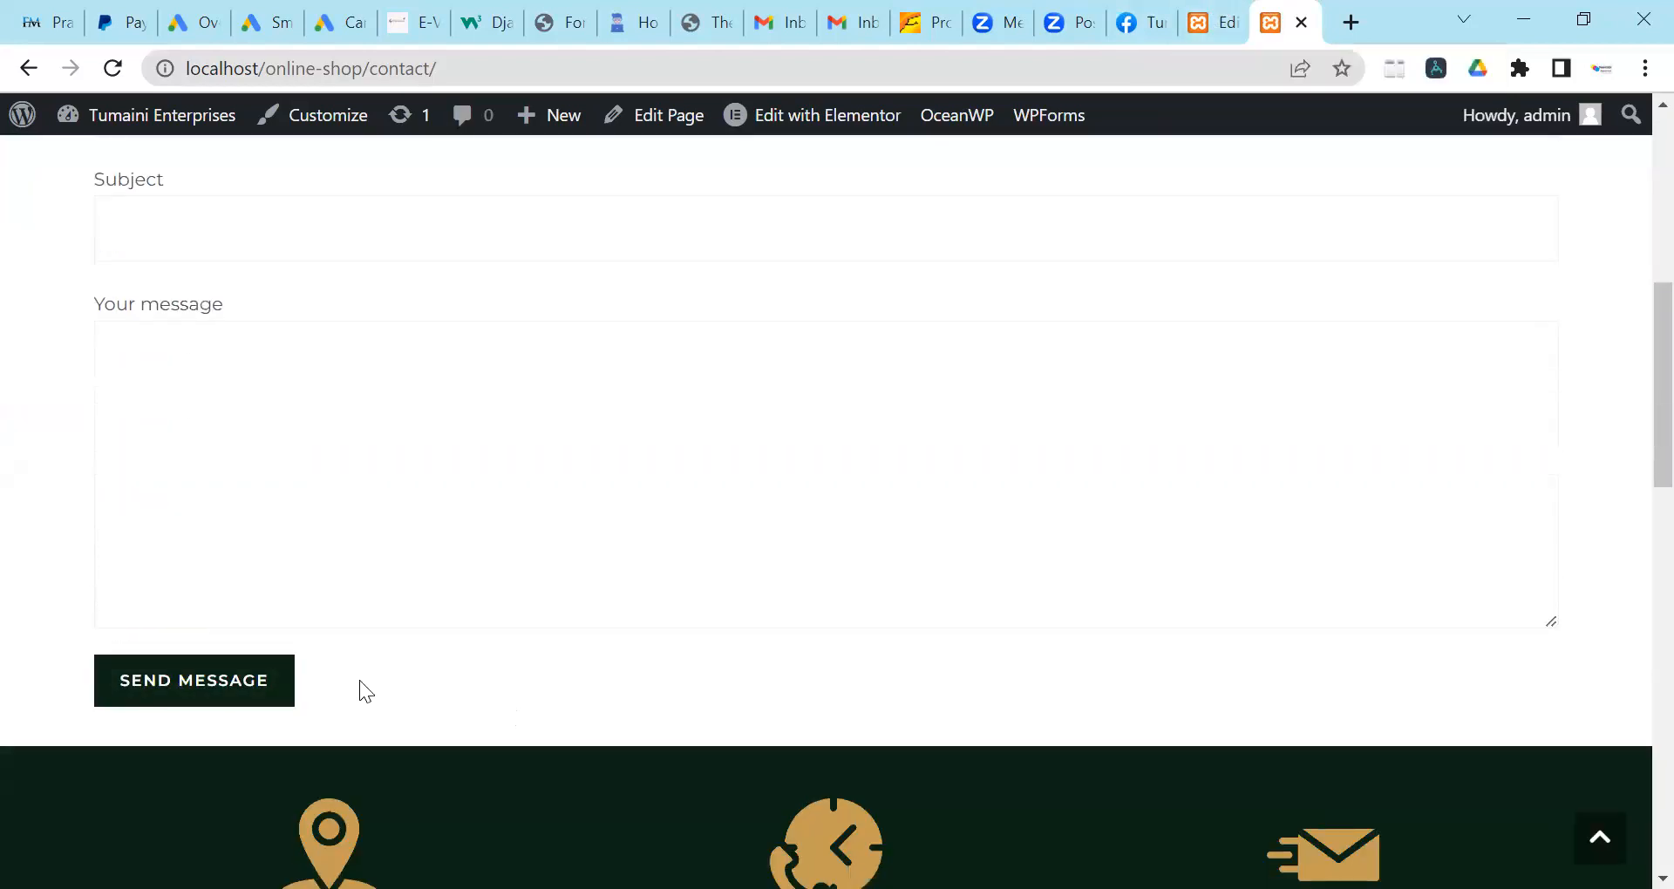
{"action": "scroll", "coordinate": [149, 661], "scroll_direction": "up", "scroll_amount": 8}
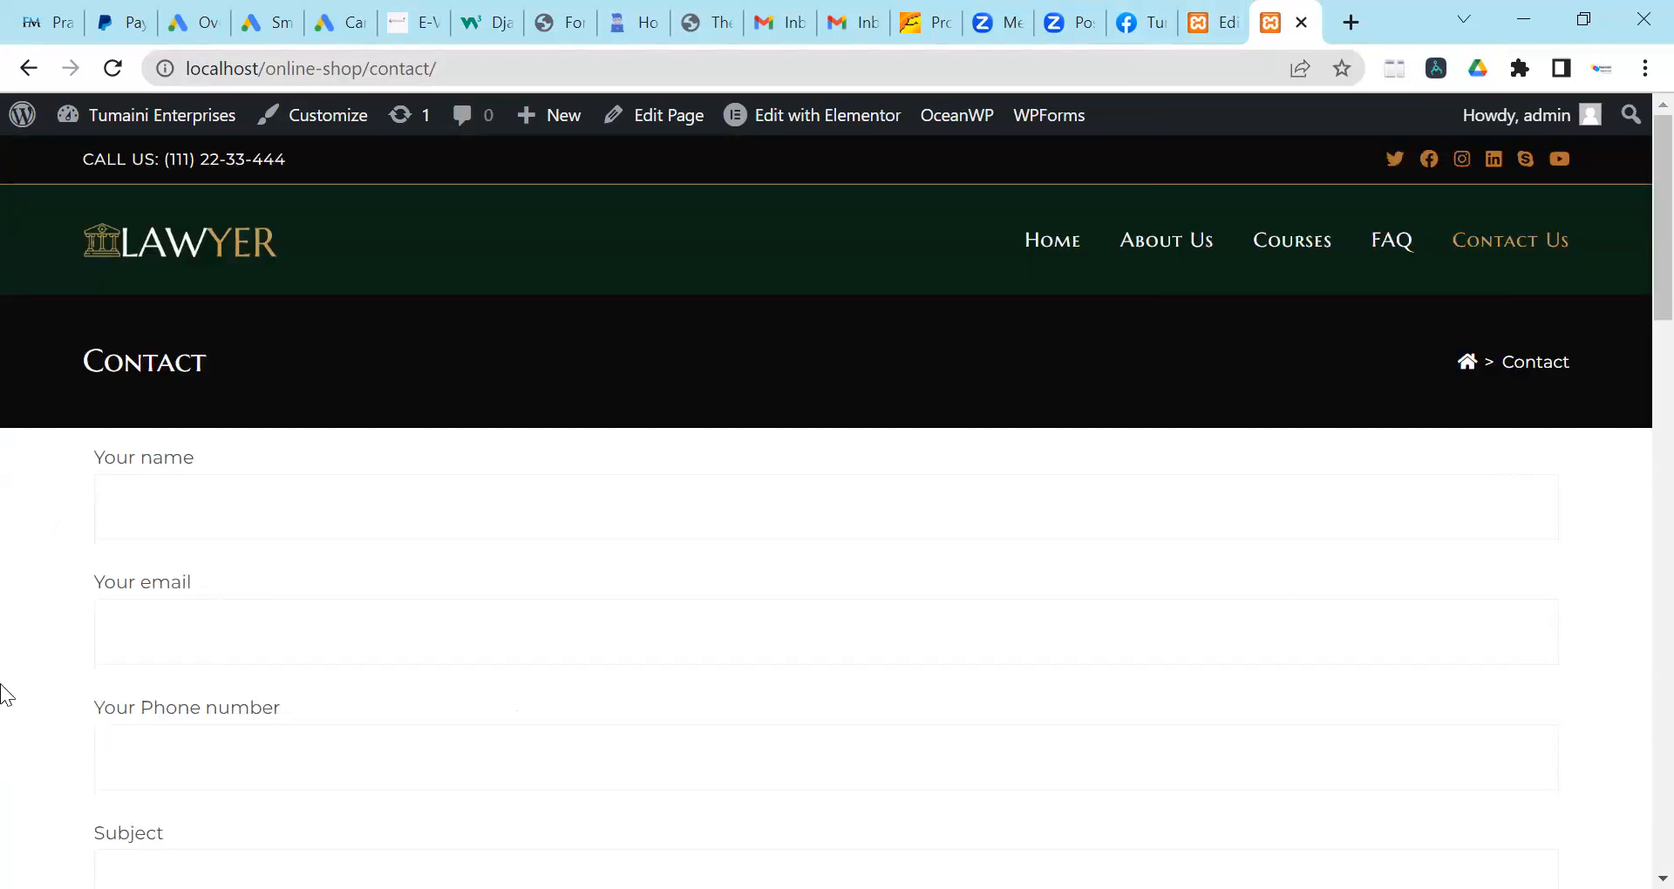
{"action": "left_click", "coordinate": [1213, 26]}
{"action": "left_click", "coordinate": [1285, 26]}
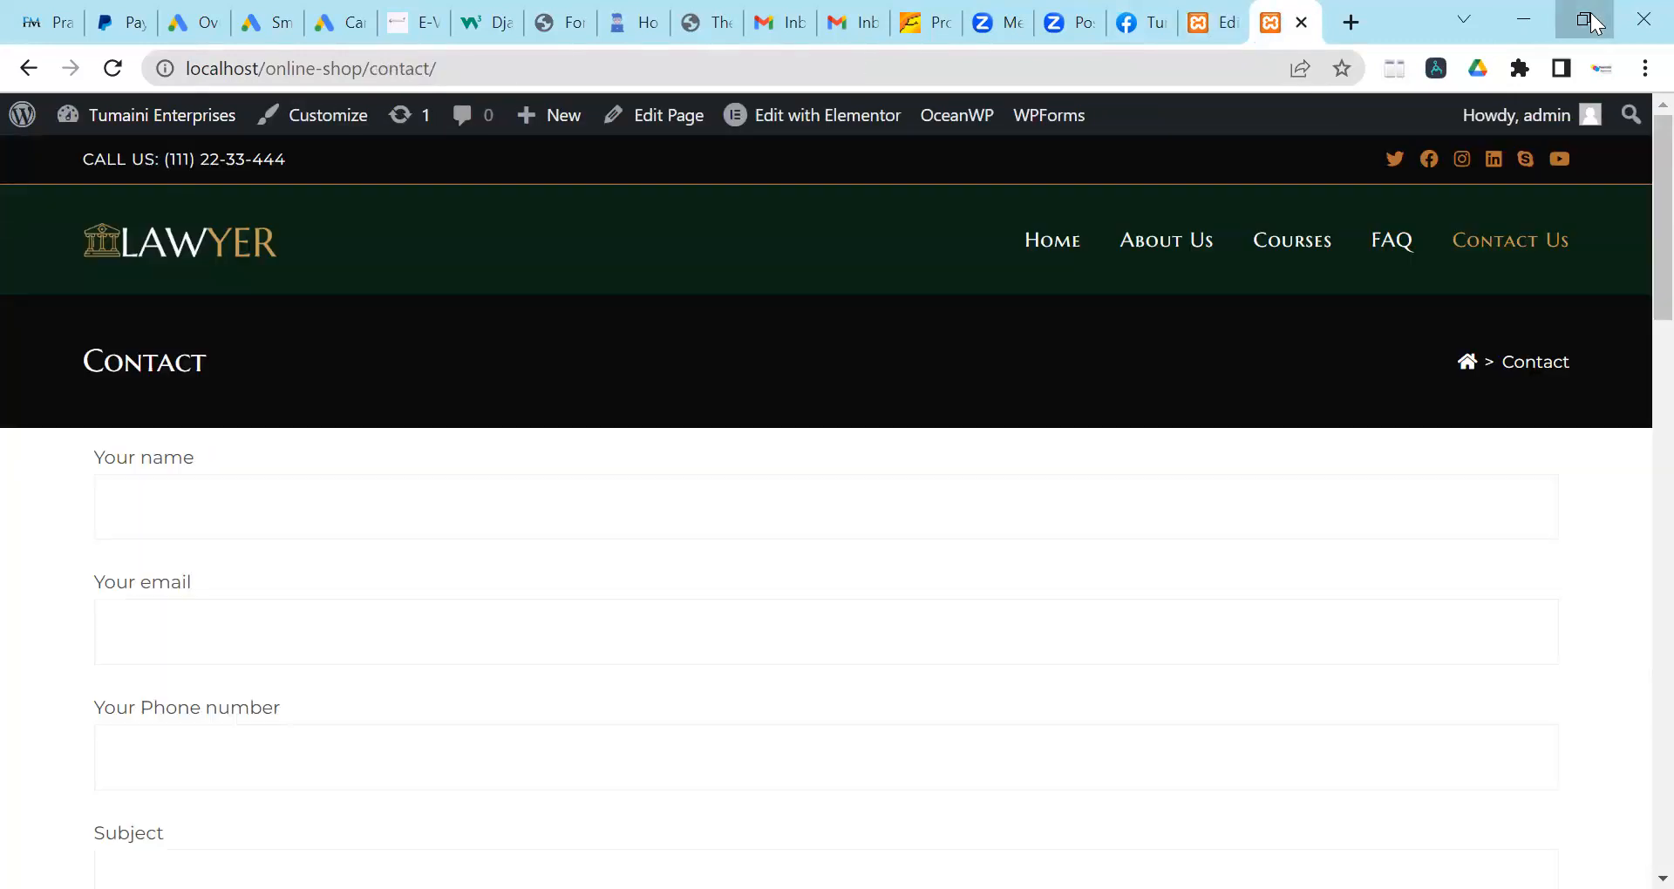
Check the contact form in a narrower browser window, then restore it and return to the admin area.
{"action": "left_click", "coordinate": [1592, 23]}
{"action": "scroll", "coordinate": [994, 452], "scroll_direction": "down", "scroll_amount": 4}
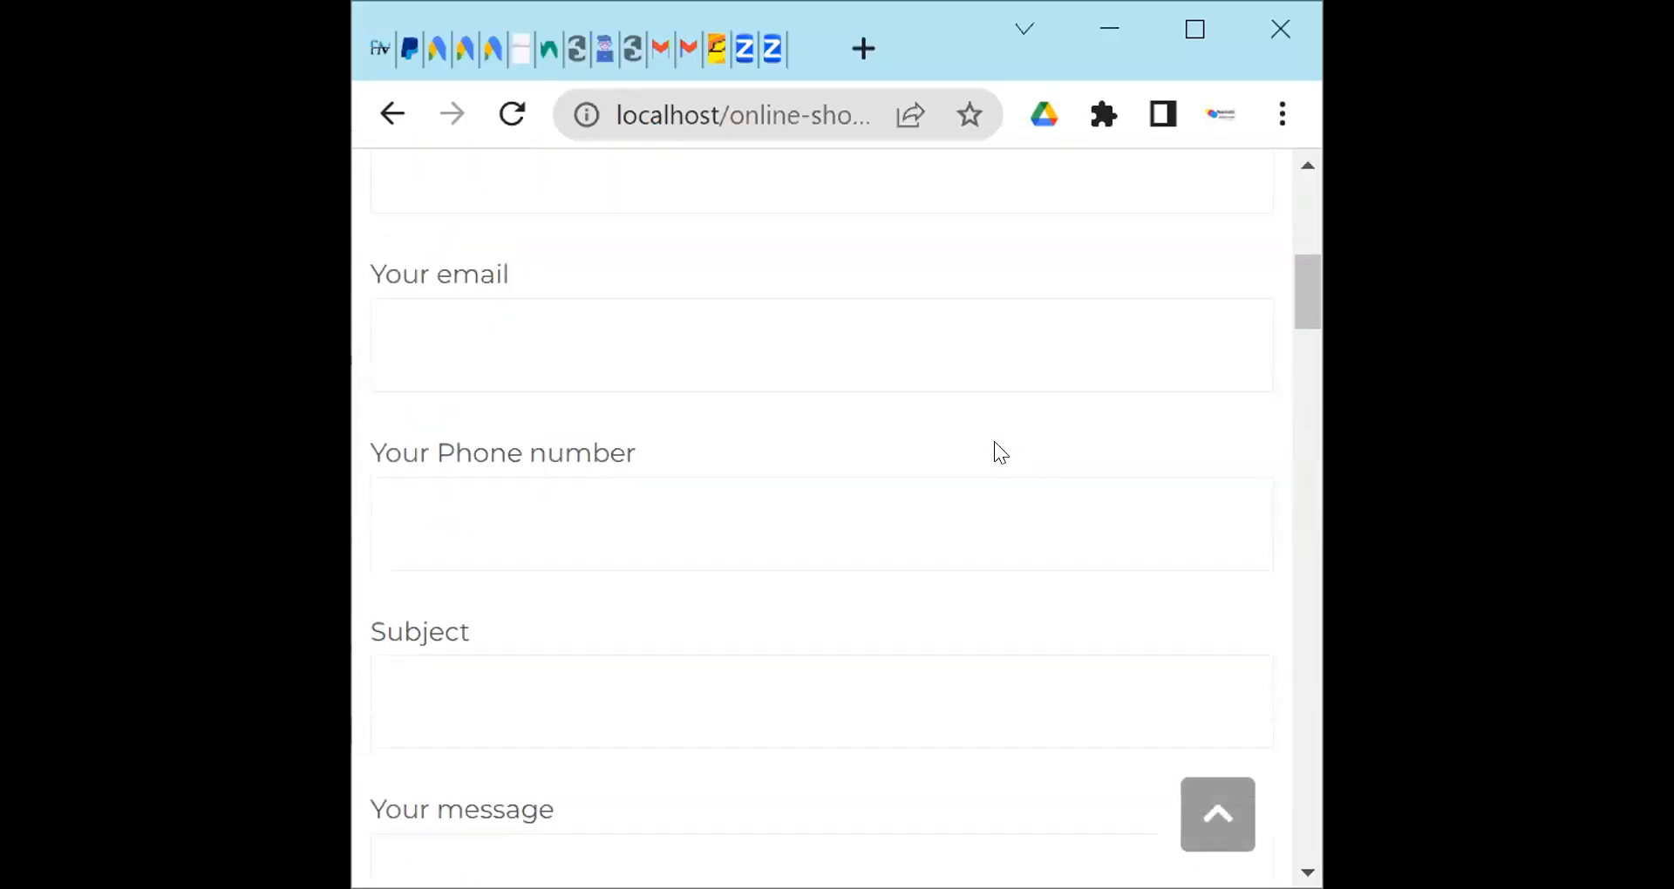
{"action": "scroll", "coordinate": [987, 452], "scroll_direction": "down", "scroll_amount": 7}
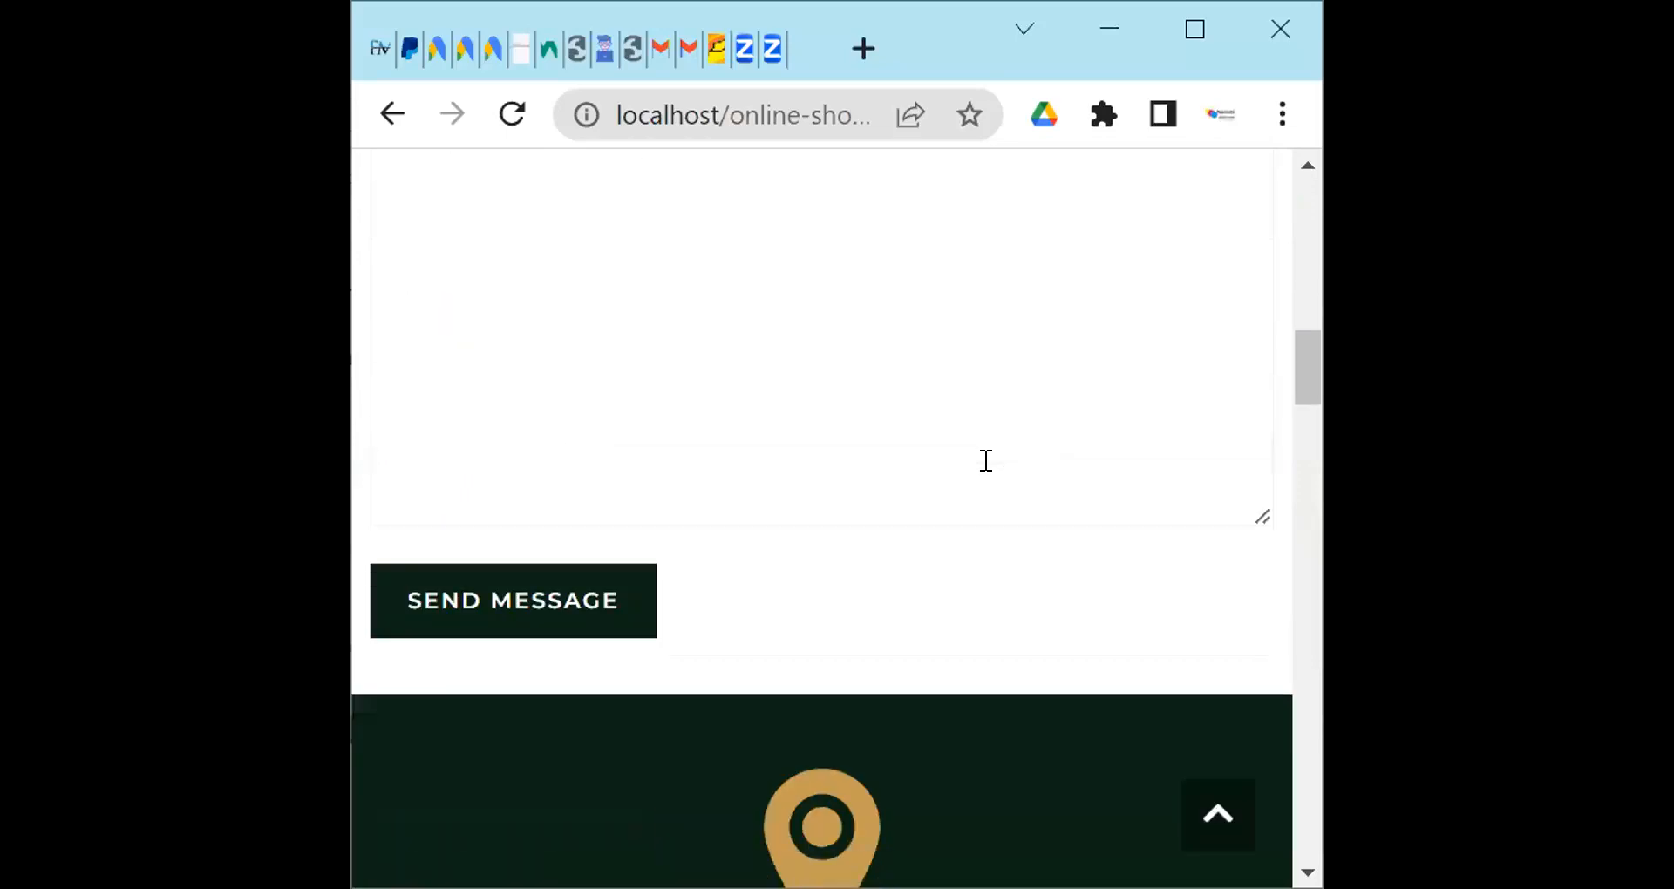
{"action": "scroll", "coordinate": [986, 460], "scroll_direction": "up", "scroll_amount": 10}
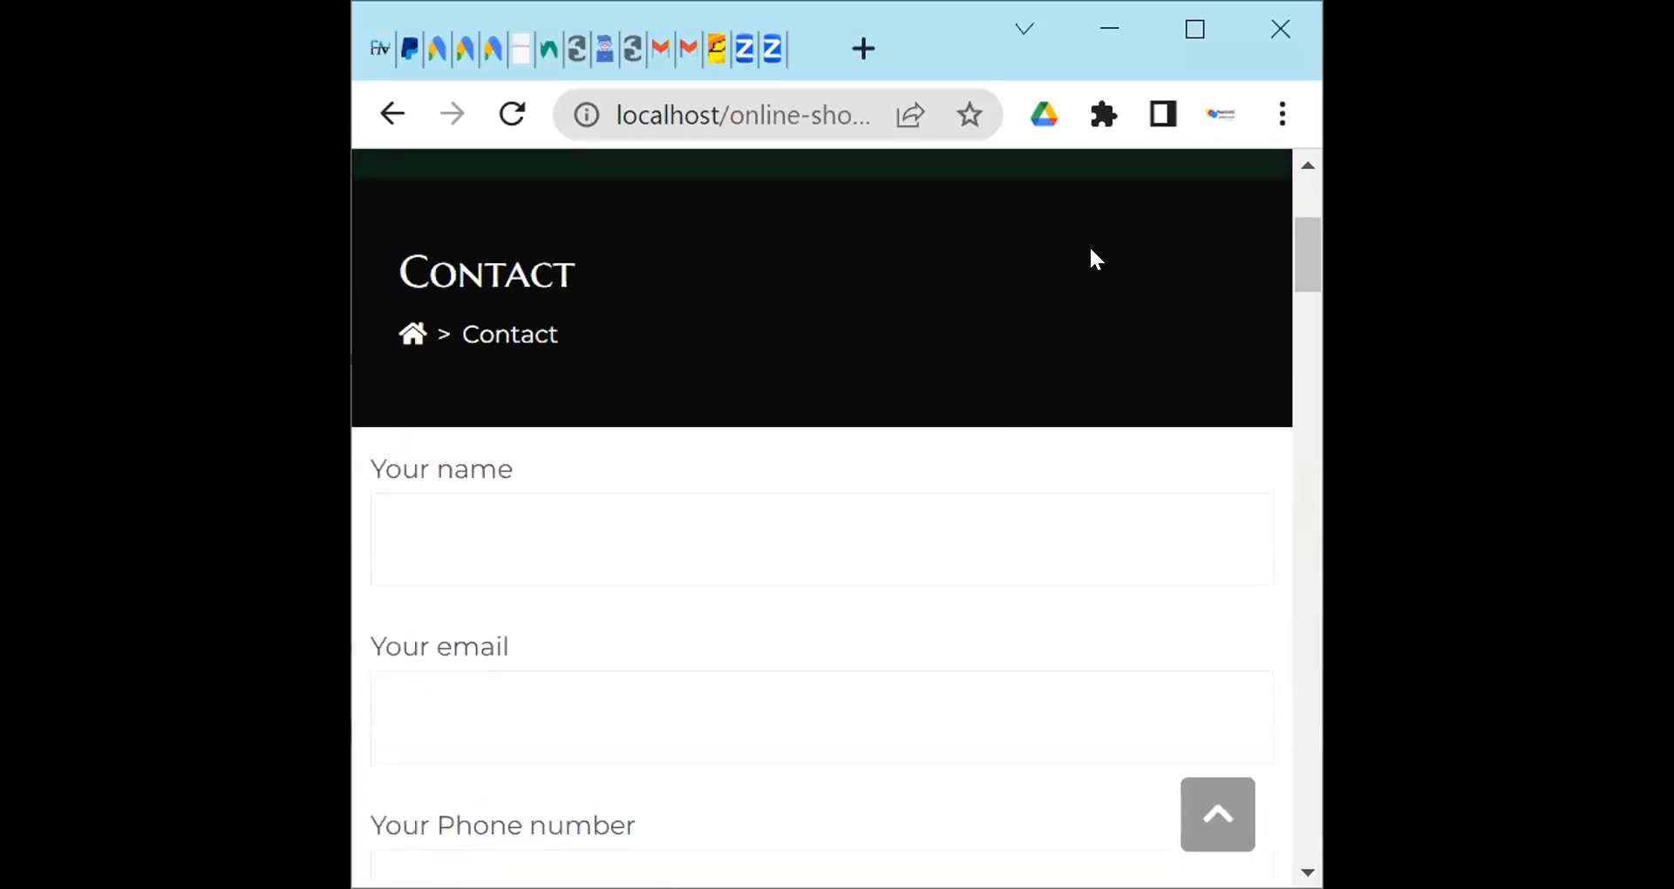
{"action": "left_click", "coordinate": [1191, 27]}
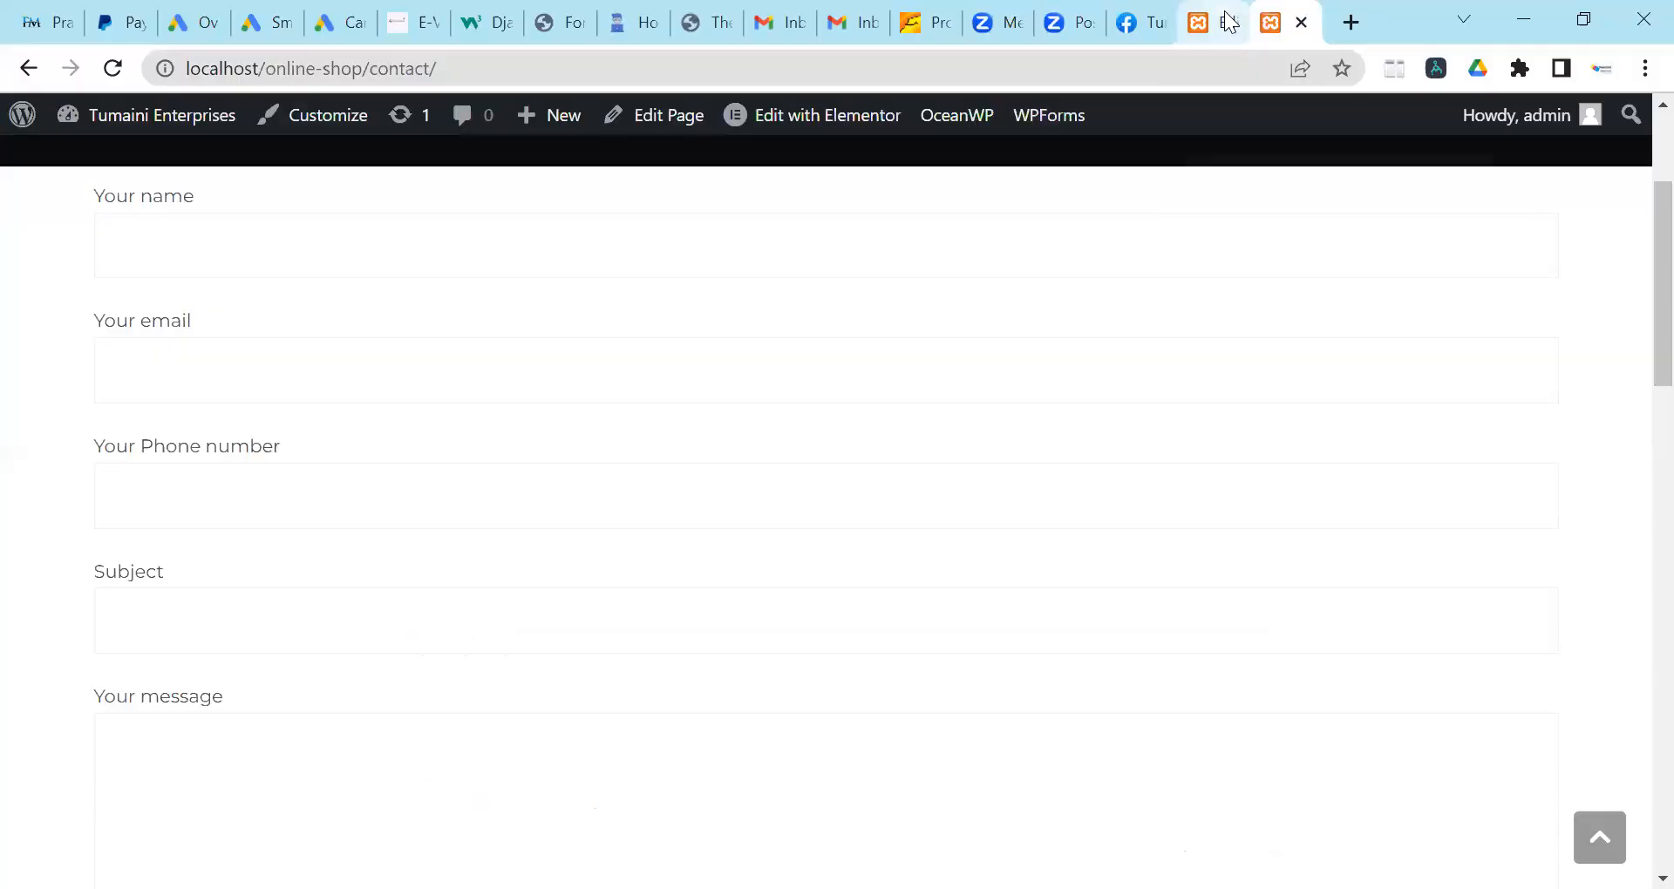
{"action": "left_click", "coordinate": [1204, 22]}
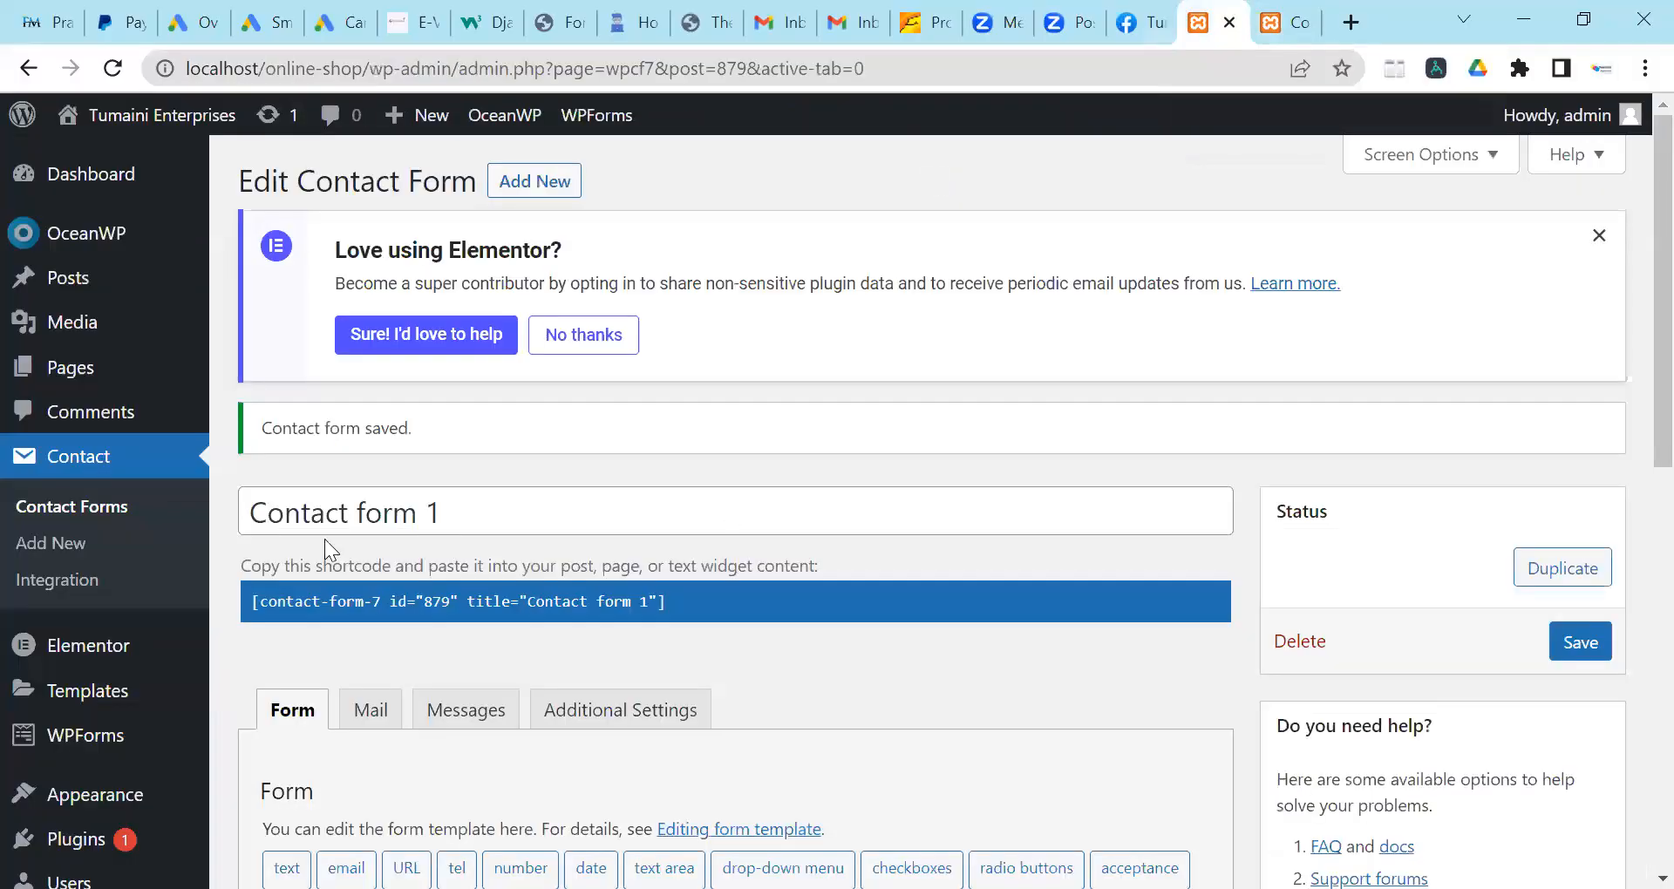
{"action": "scroll", "coordinate": [979, 254], "scroll_direction": "down", "scroll_amount": 1}
{"action": "left_click", "coordinate": [1299, 19]}
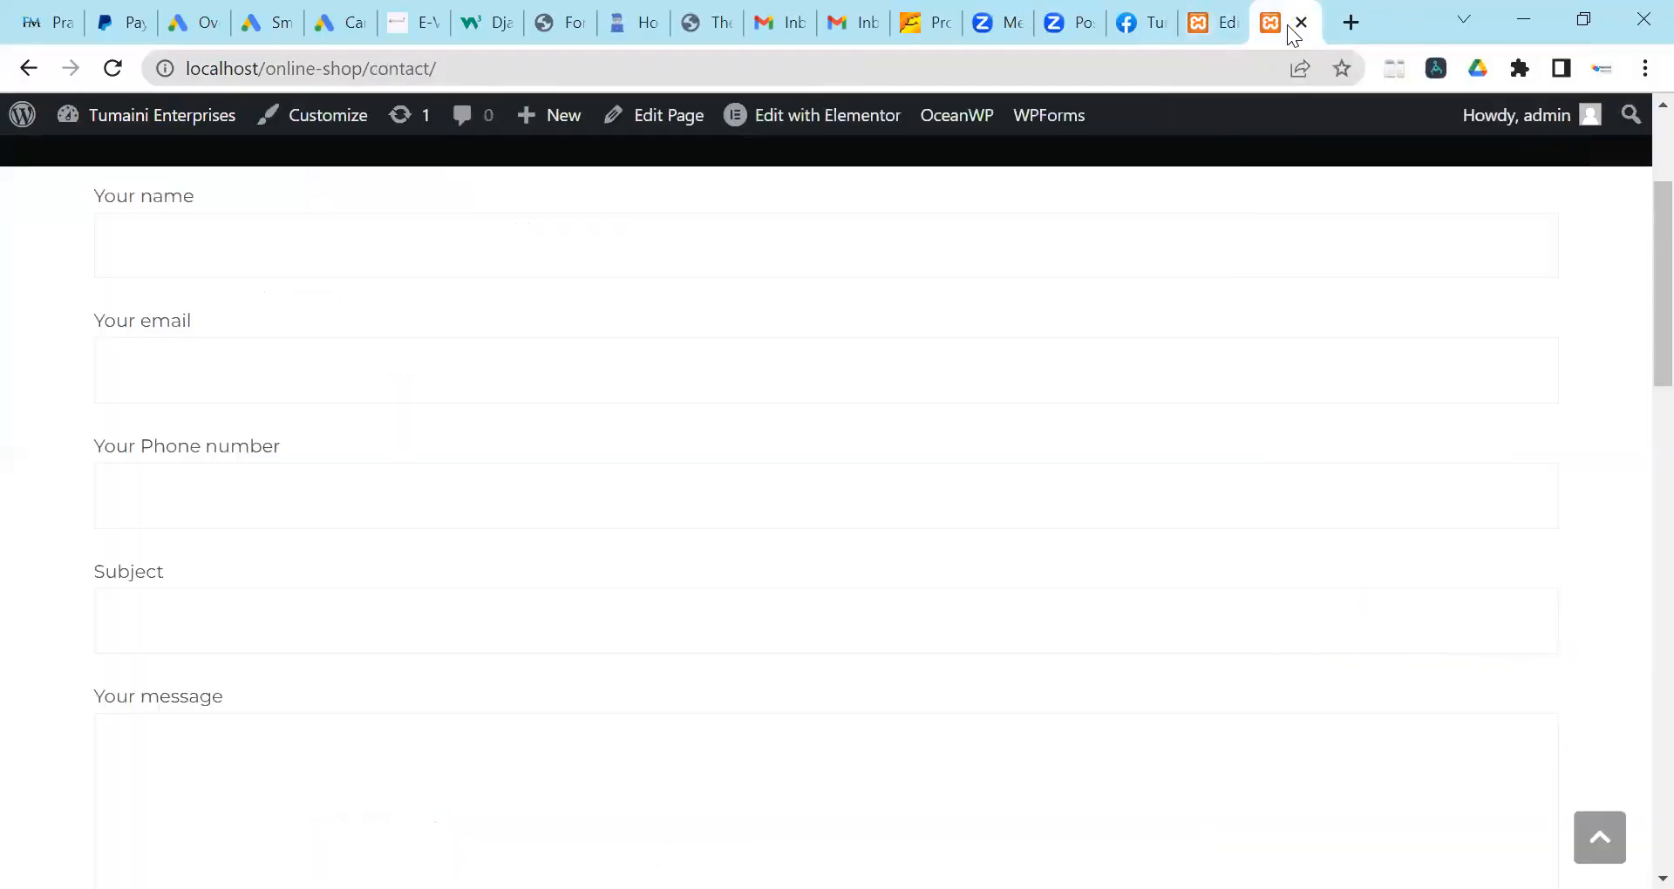
{"action": "scroll", "coordinate": [1055, 392], "scroll_direction": "up", "scroll_amount": 3}
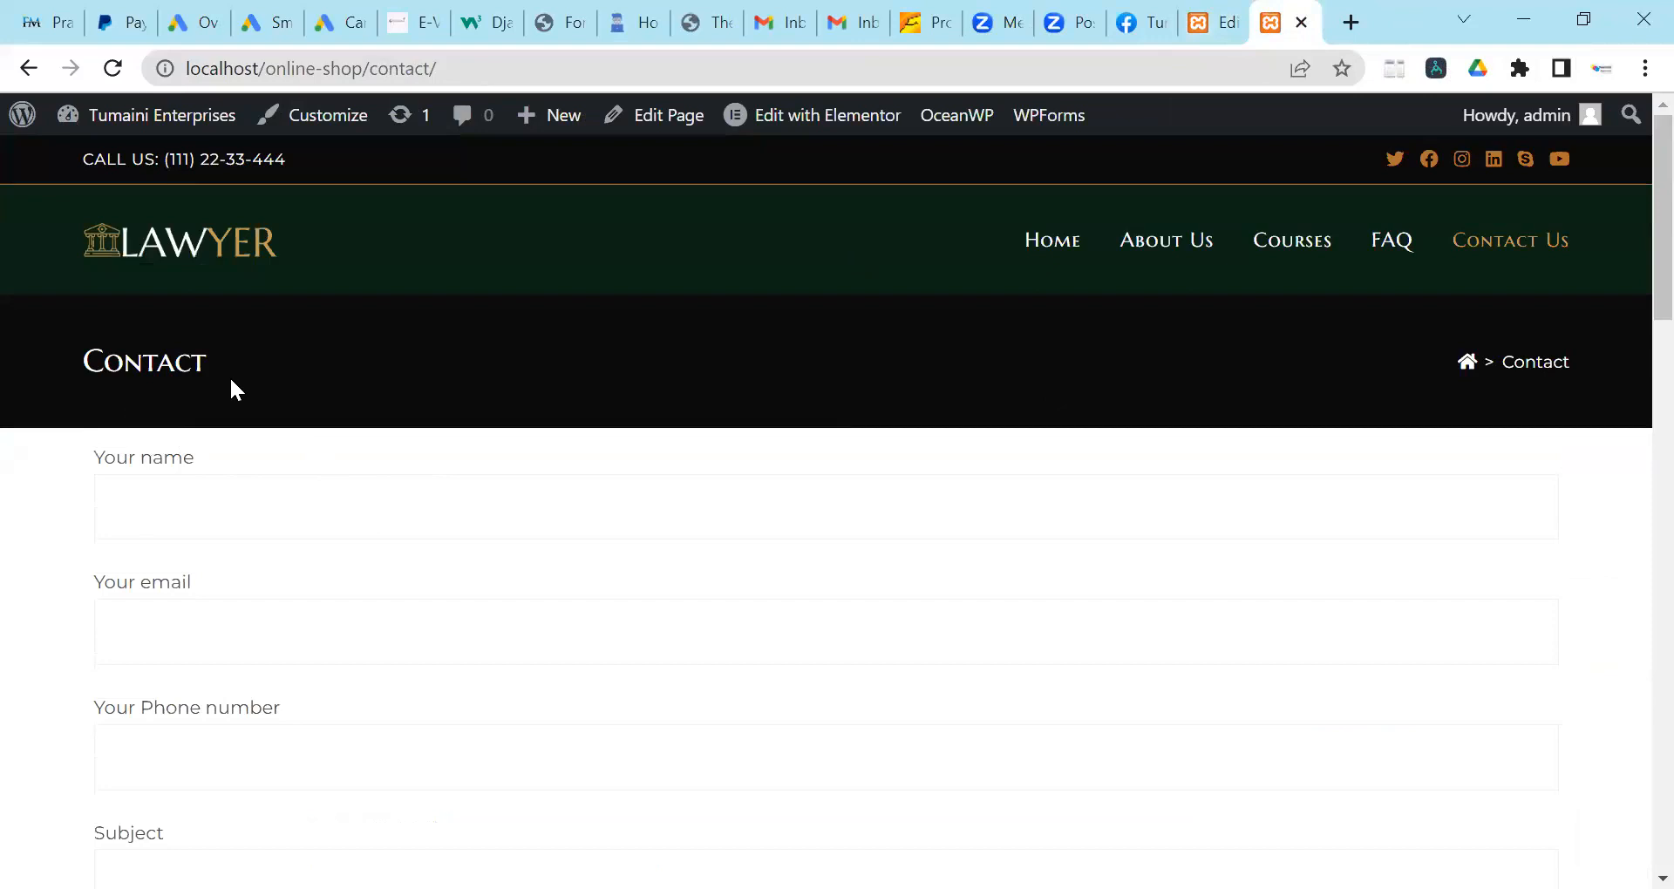
{"action": "key", "text": "ctrl+shift+Tab"}
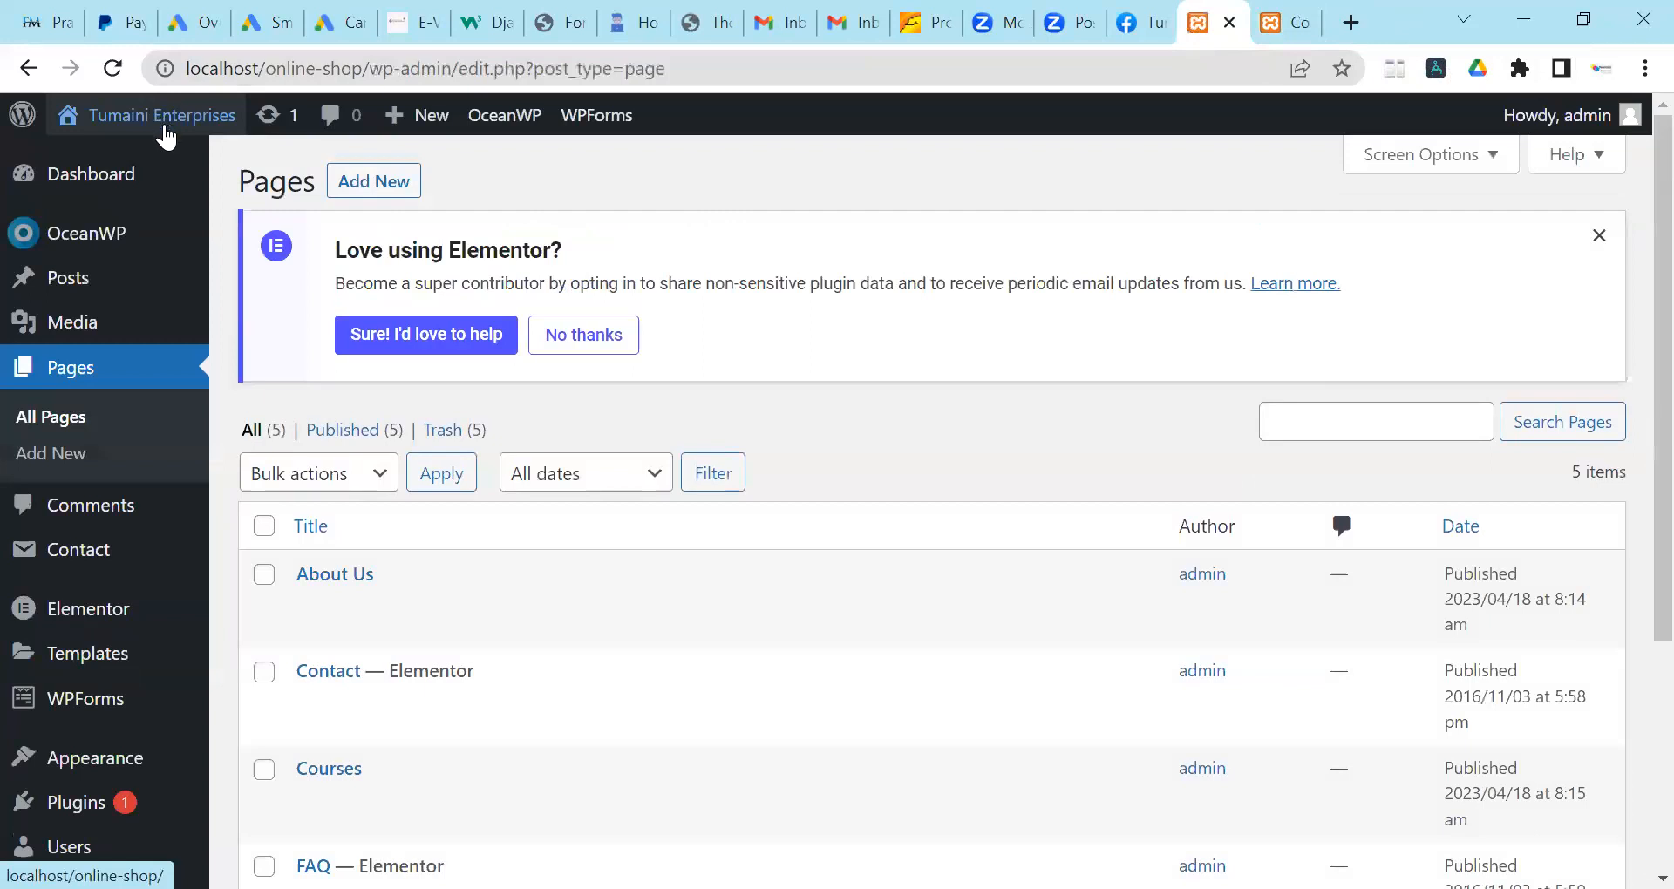
From the site's front page, open Contact Us and launch it in Elementor via the admin bar.
{"action": "left_click", "coordinate": [161, 122]}
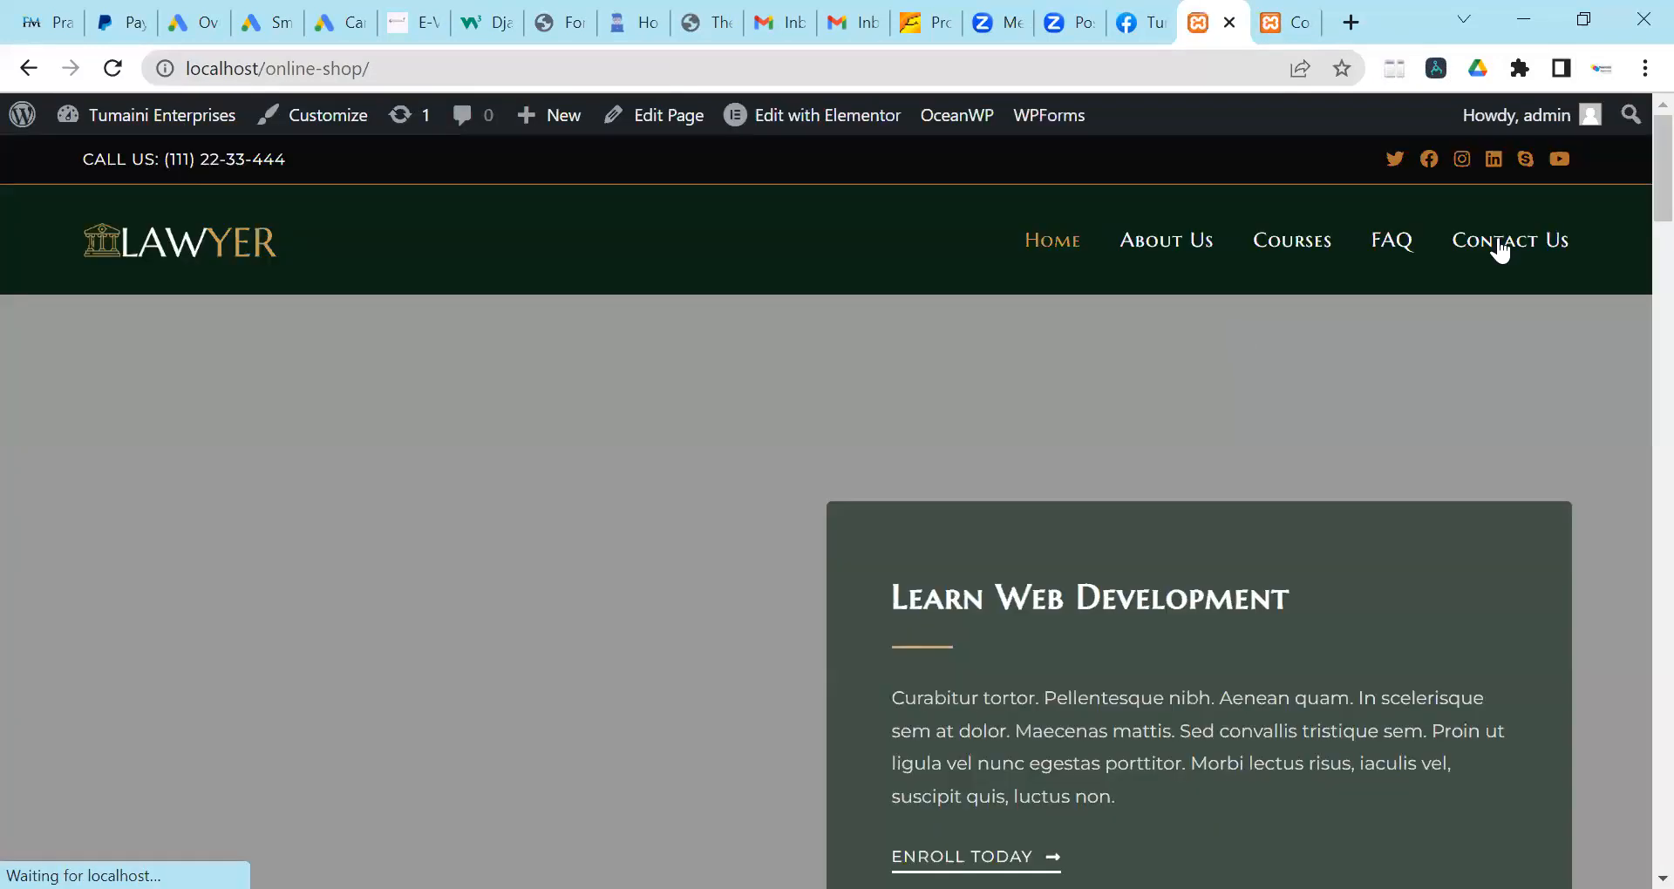
{"action": "left_click", "coordinate": [1499, 249]}
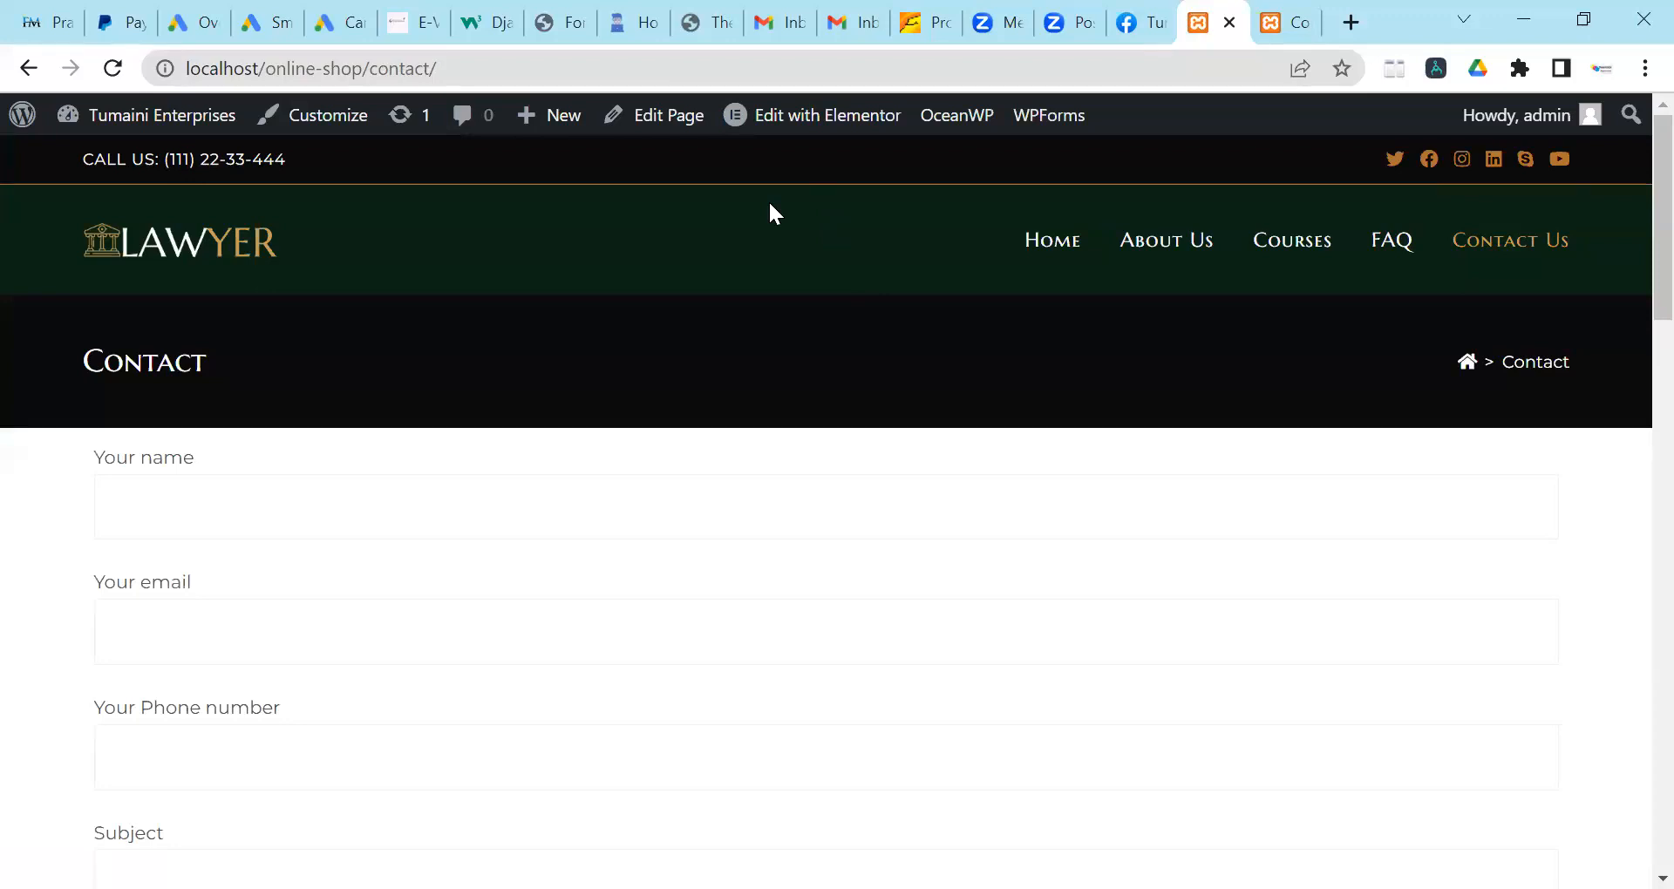
{"action": "left_click", "coordinate": [824, 115]}
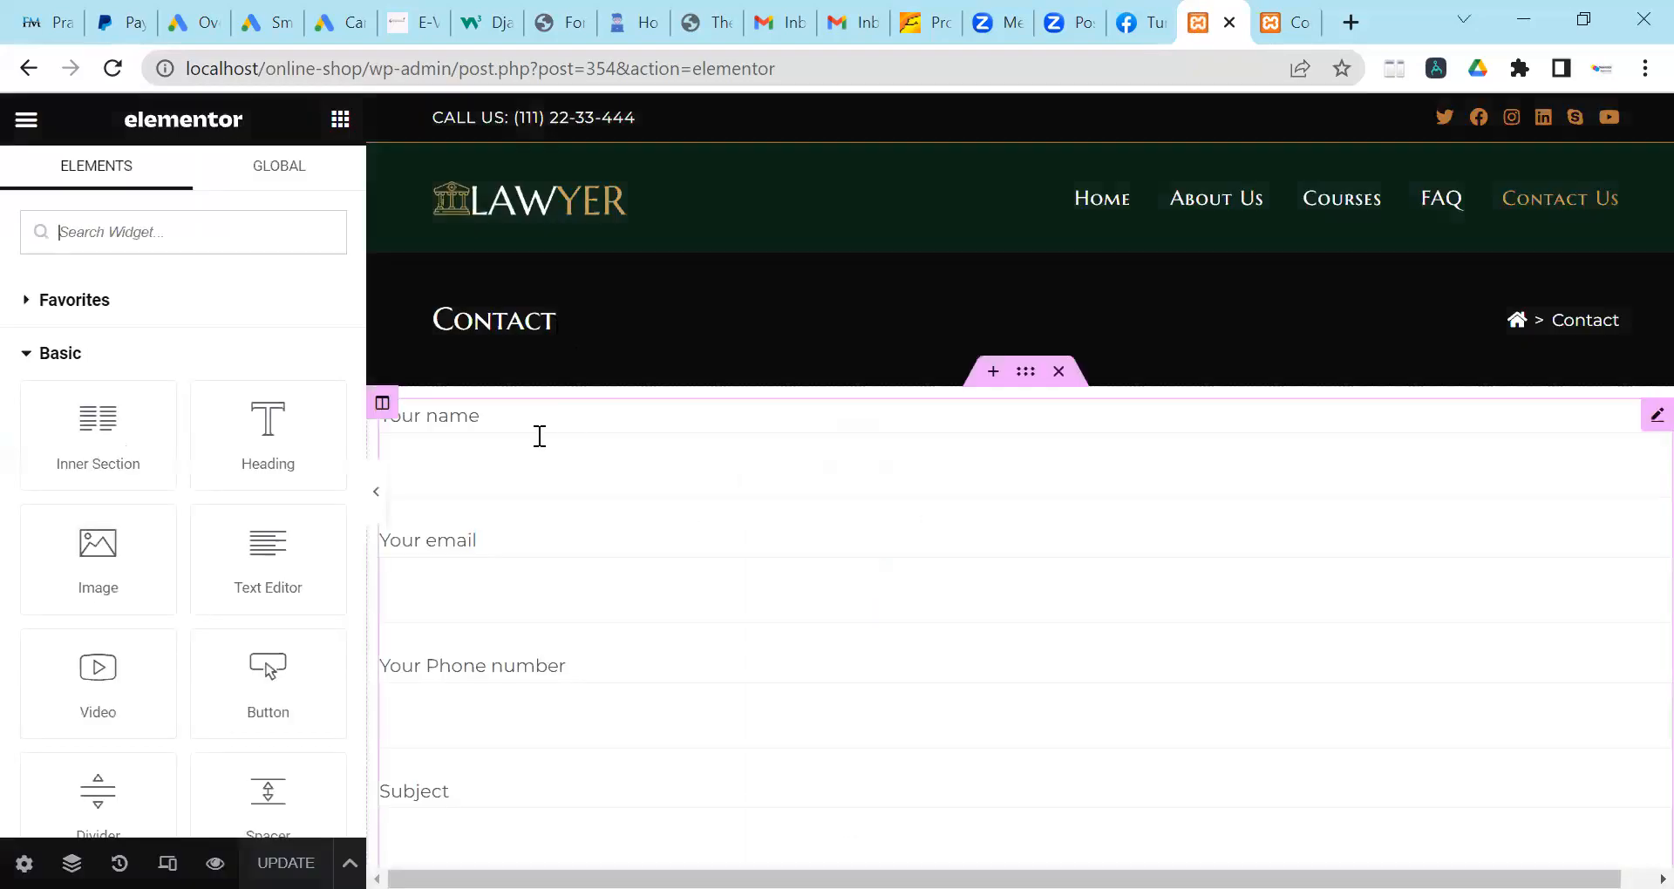
Select the form's column and expand the Border section of its Style settings.
{"action": "scroll", "coordinate": [549, 444], "scroll_direction": "down", "scroll_amount": 2}
{"action": "scroll", "coordinate": [598, 419], "scroll_direction": "down", "scroll_amount": 1}
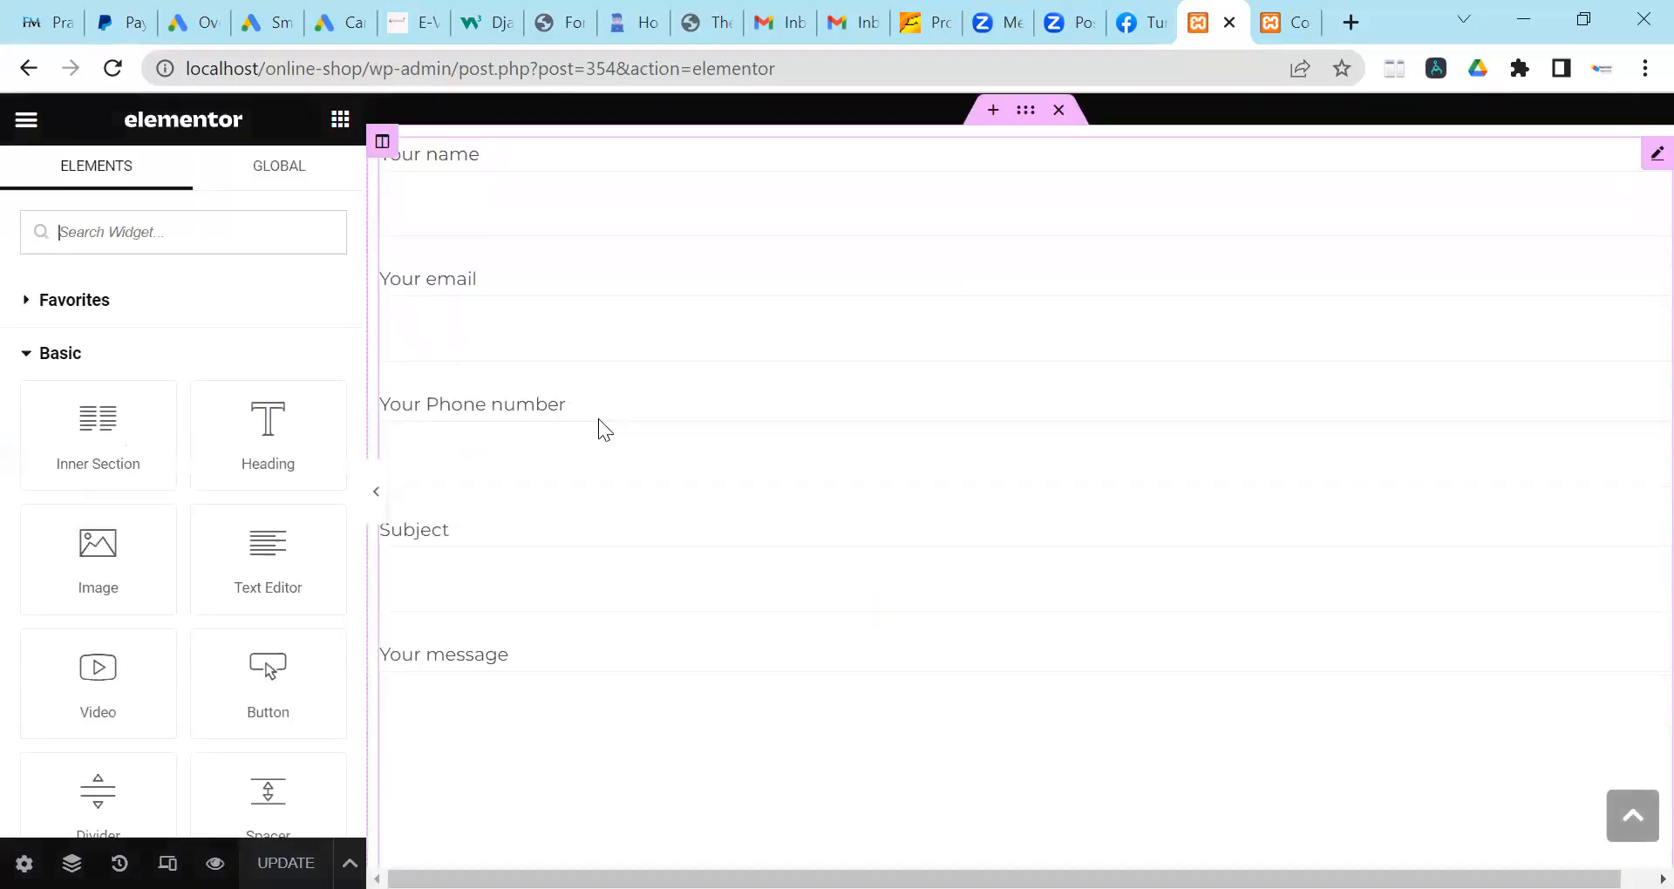
{"action": "left_click", "coordinate": [397, 169]}
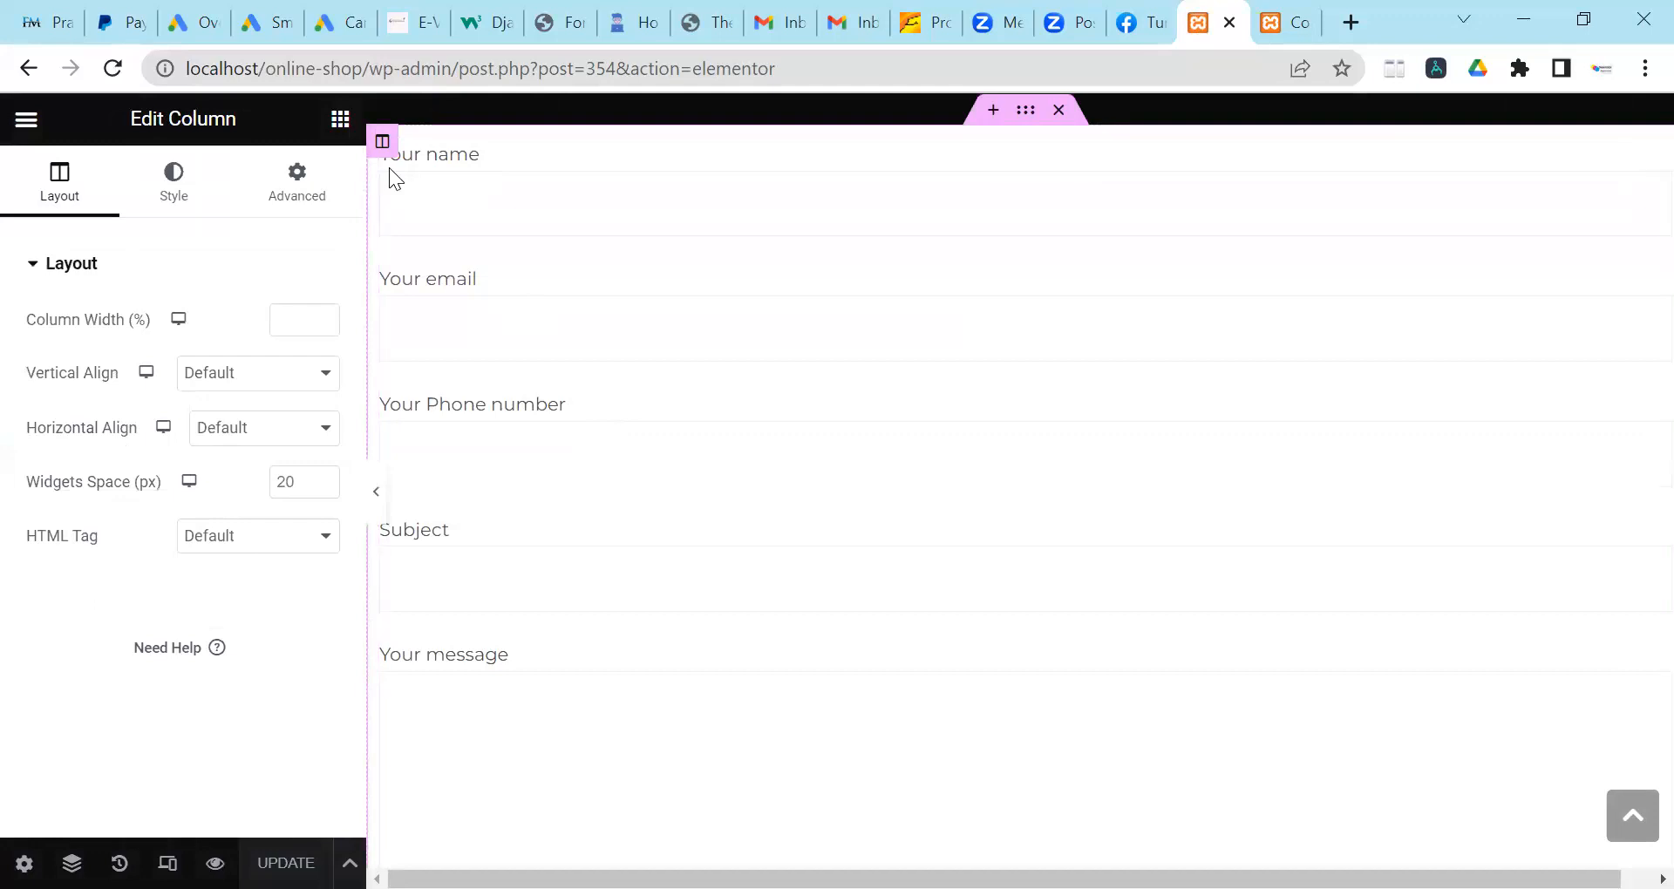
{"action": "scroll", "coordinate": [405, 169], "scroll_direction": "up", "scroll_amount": 2}
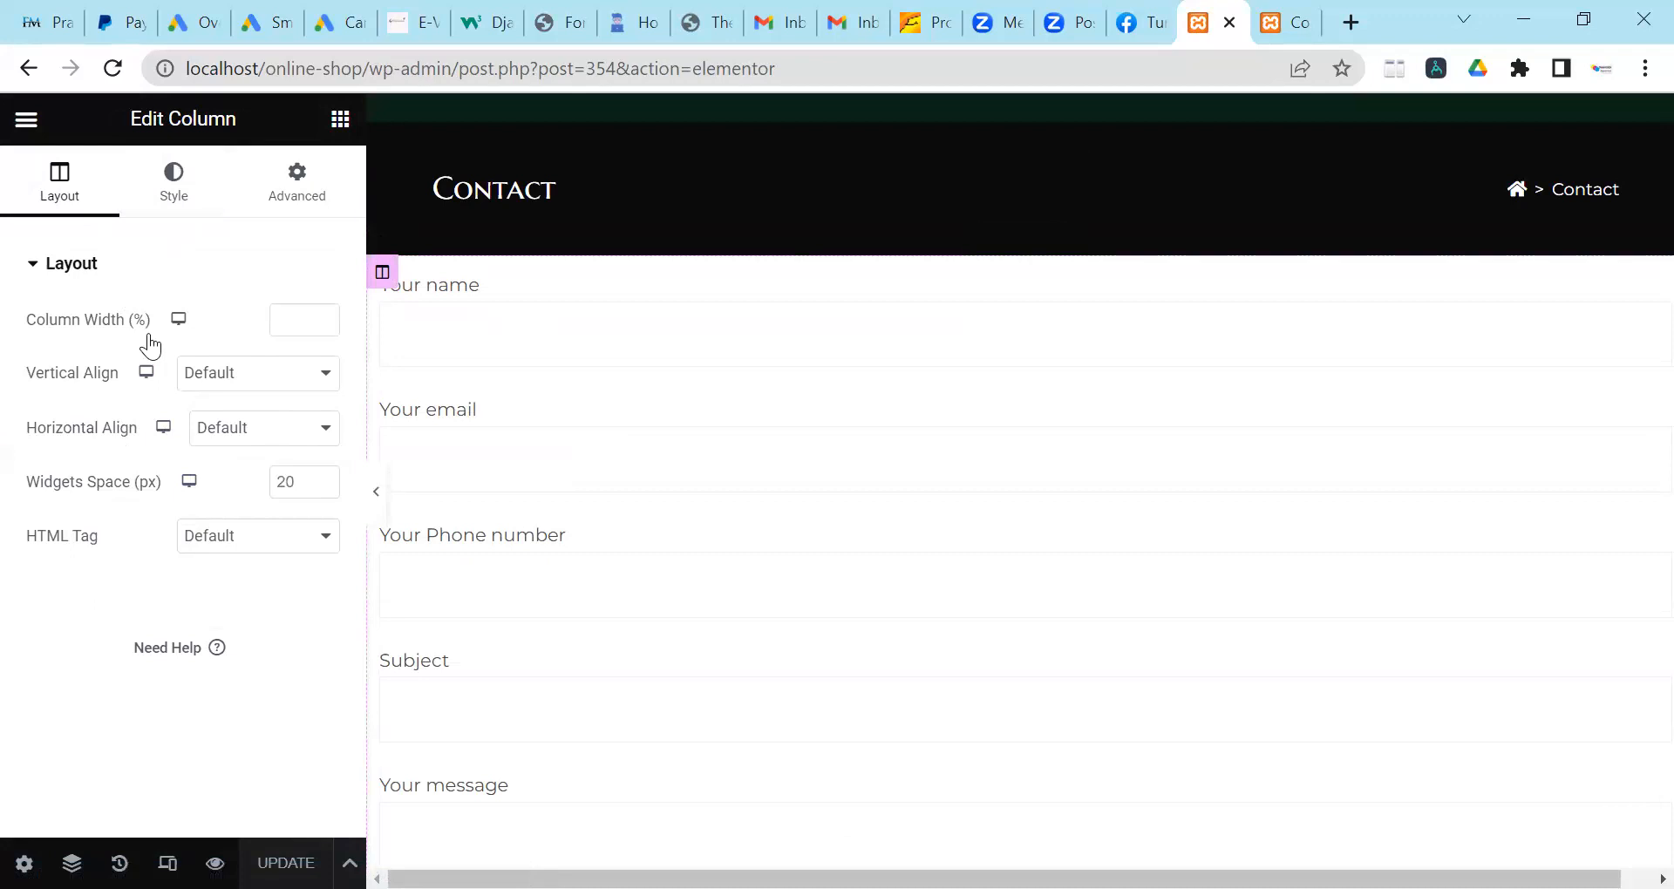
{"action": "left_click", "coordinate": [169, 198]}
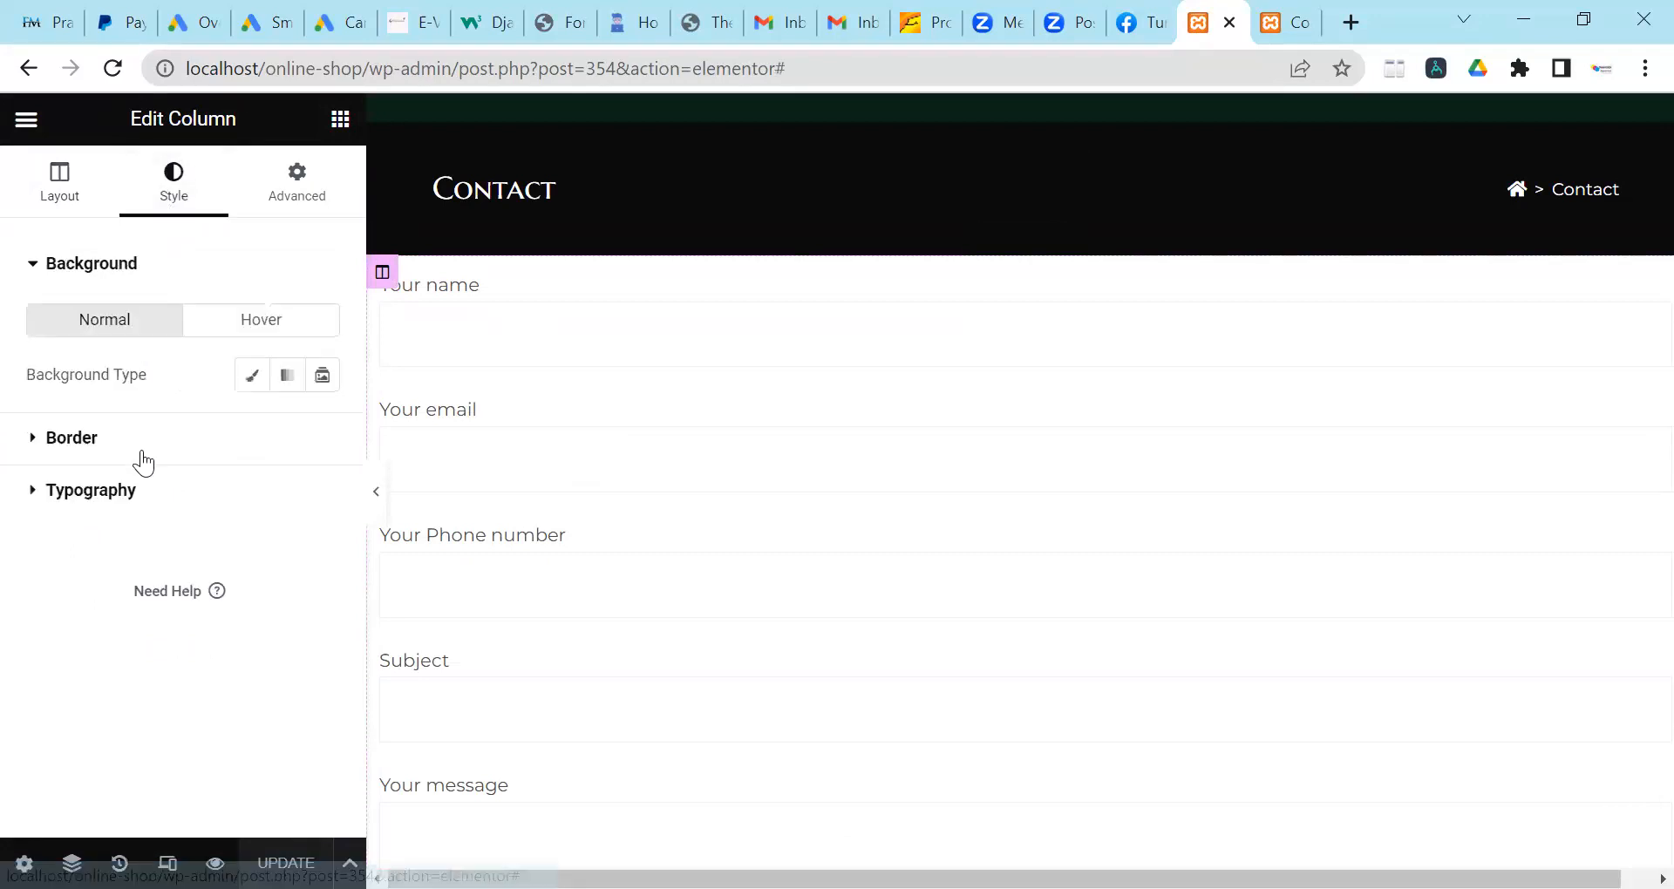
{"action": "left_click", "coordinate": [143, 447]}
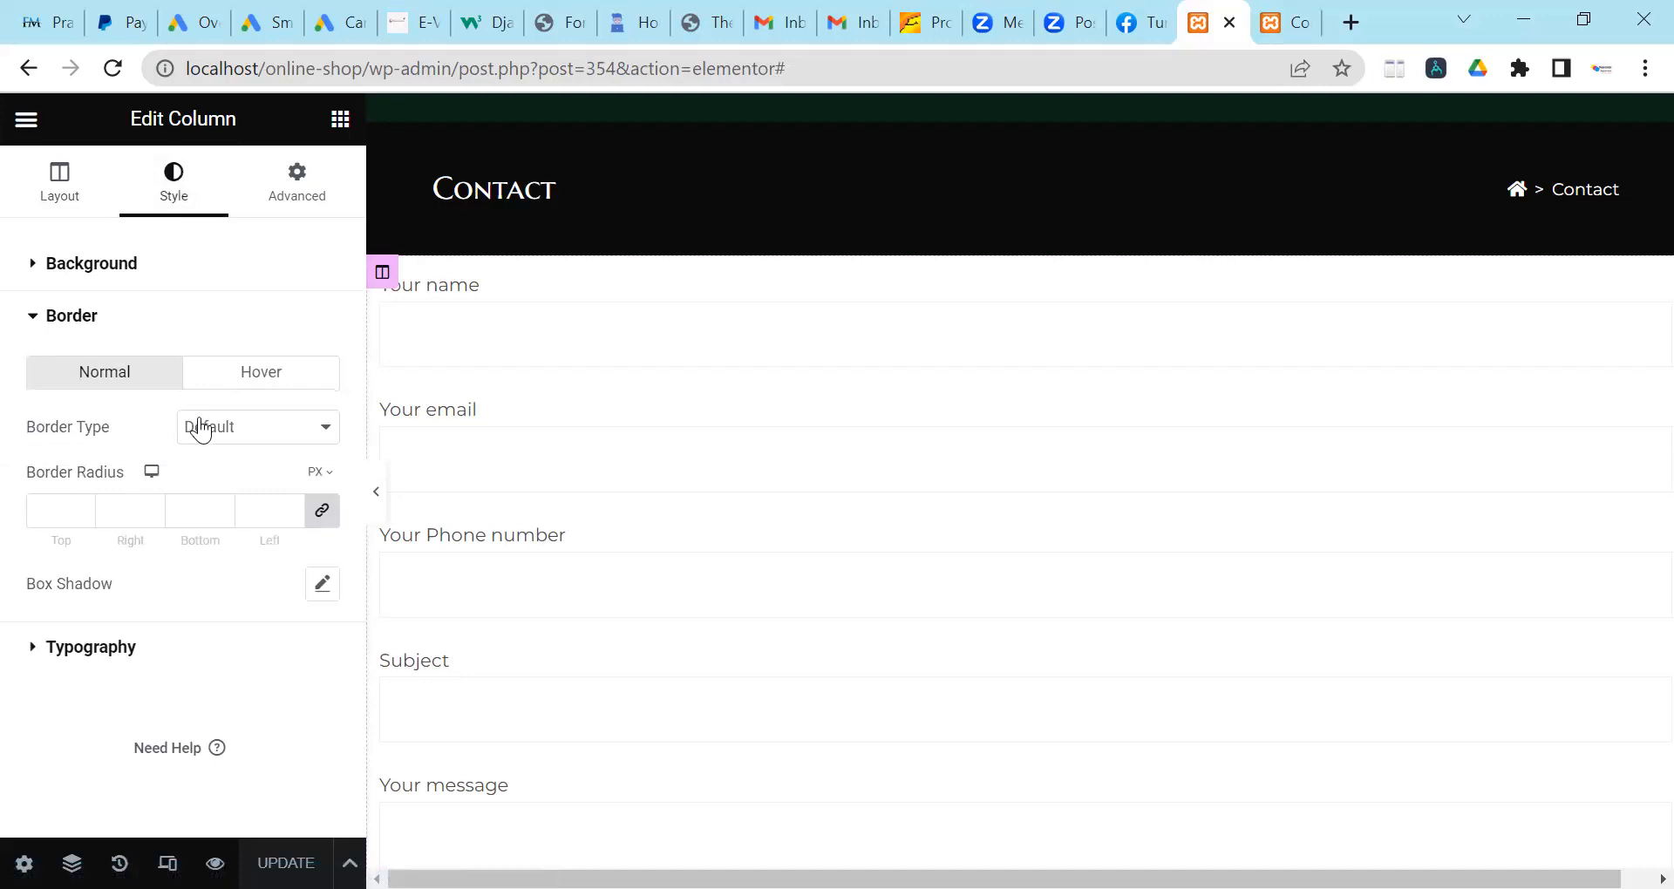
{"action": "left_click", "coordinate": [305, 190]}
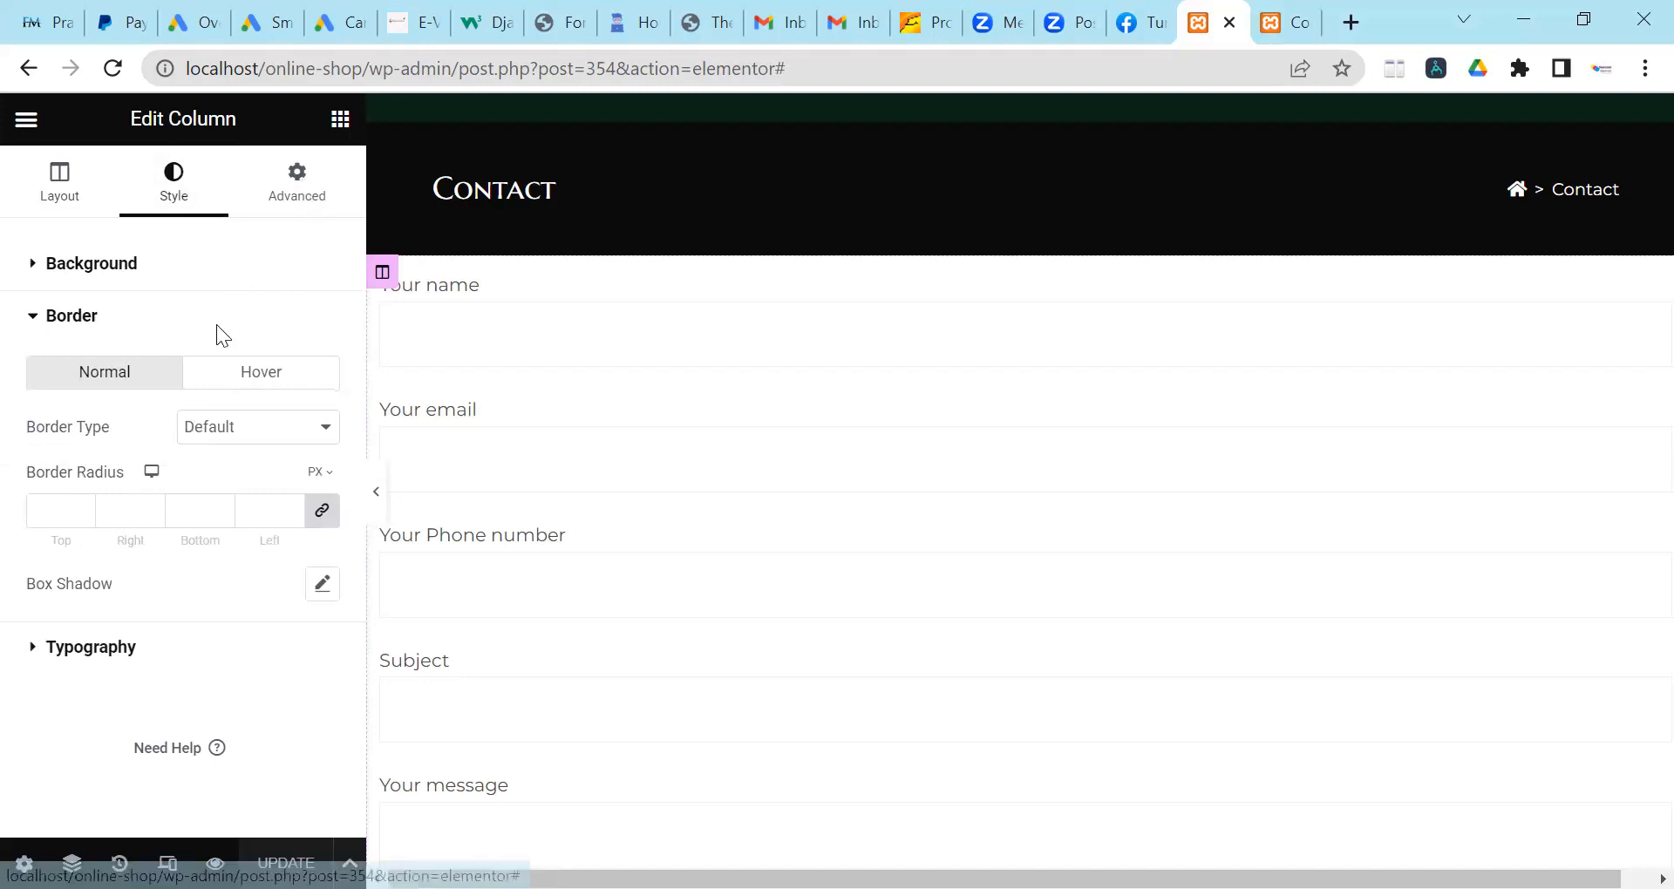
{"action": "scroll", "coordinate": [201, 366], "scroll_direction": "down", "scroll_amount": 3}
{"action": "scroll", "coordinate": [135, 605], "scroll_direction": "up", "scroll_amount": 3}
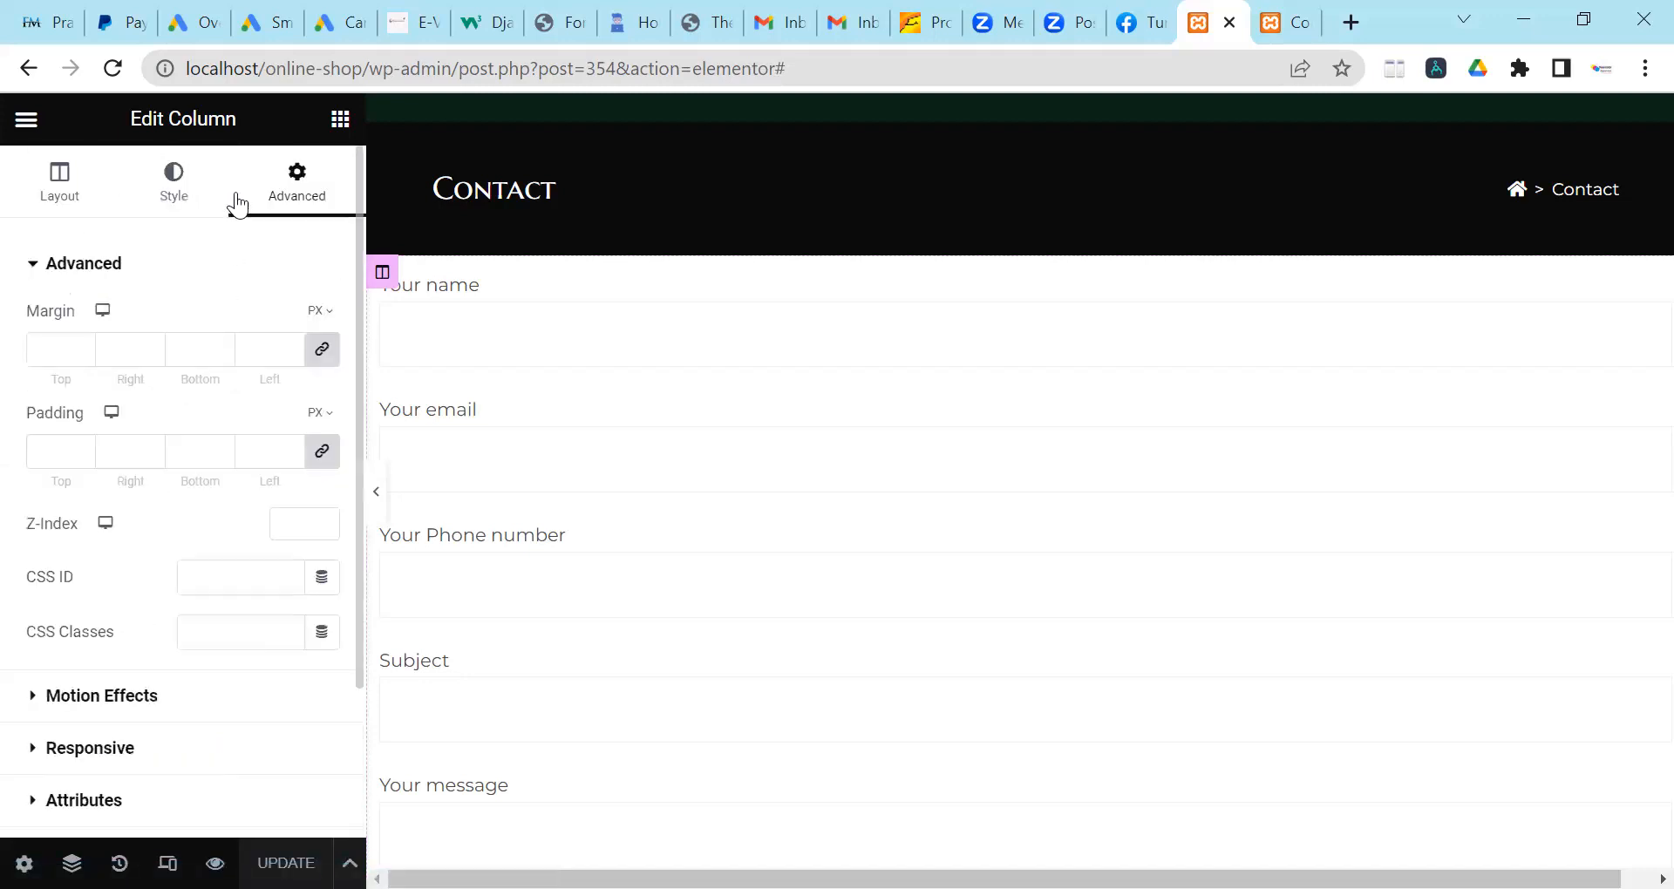
{"action": "left_click", "coordinate": [168, 202]}
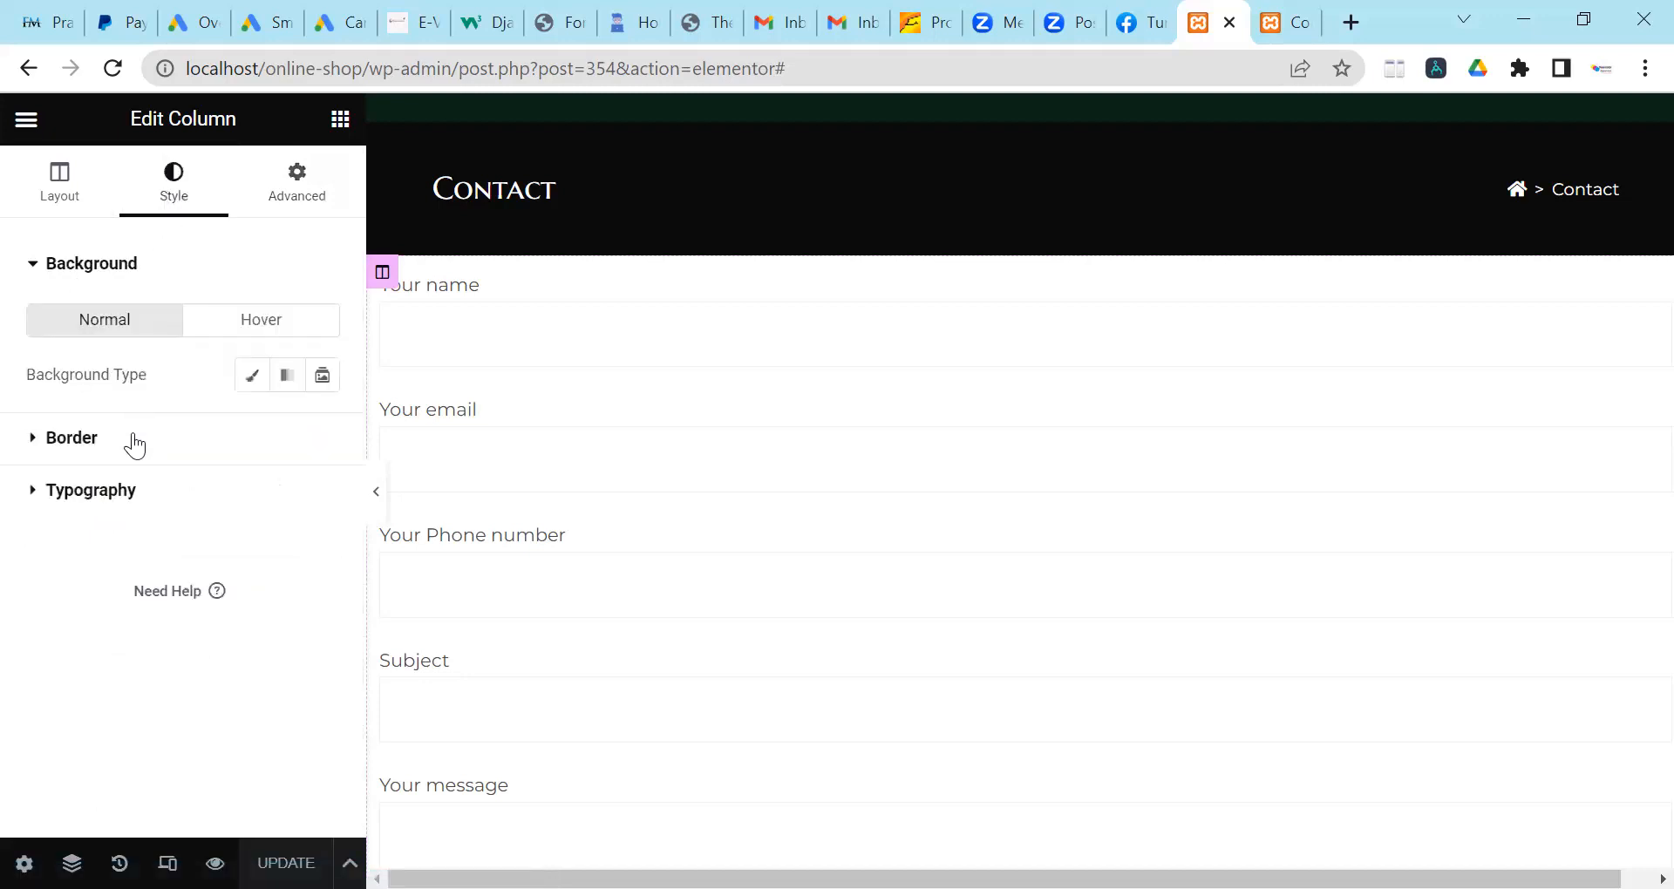
{"action": "left_click", "coordinate": [142, 434]}
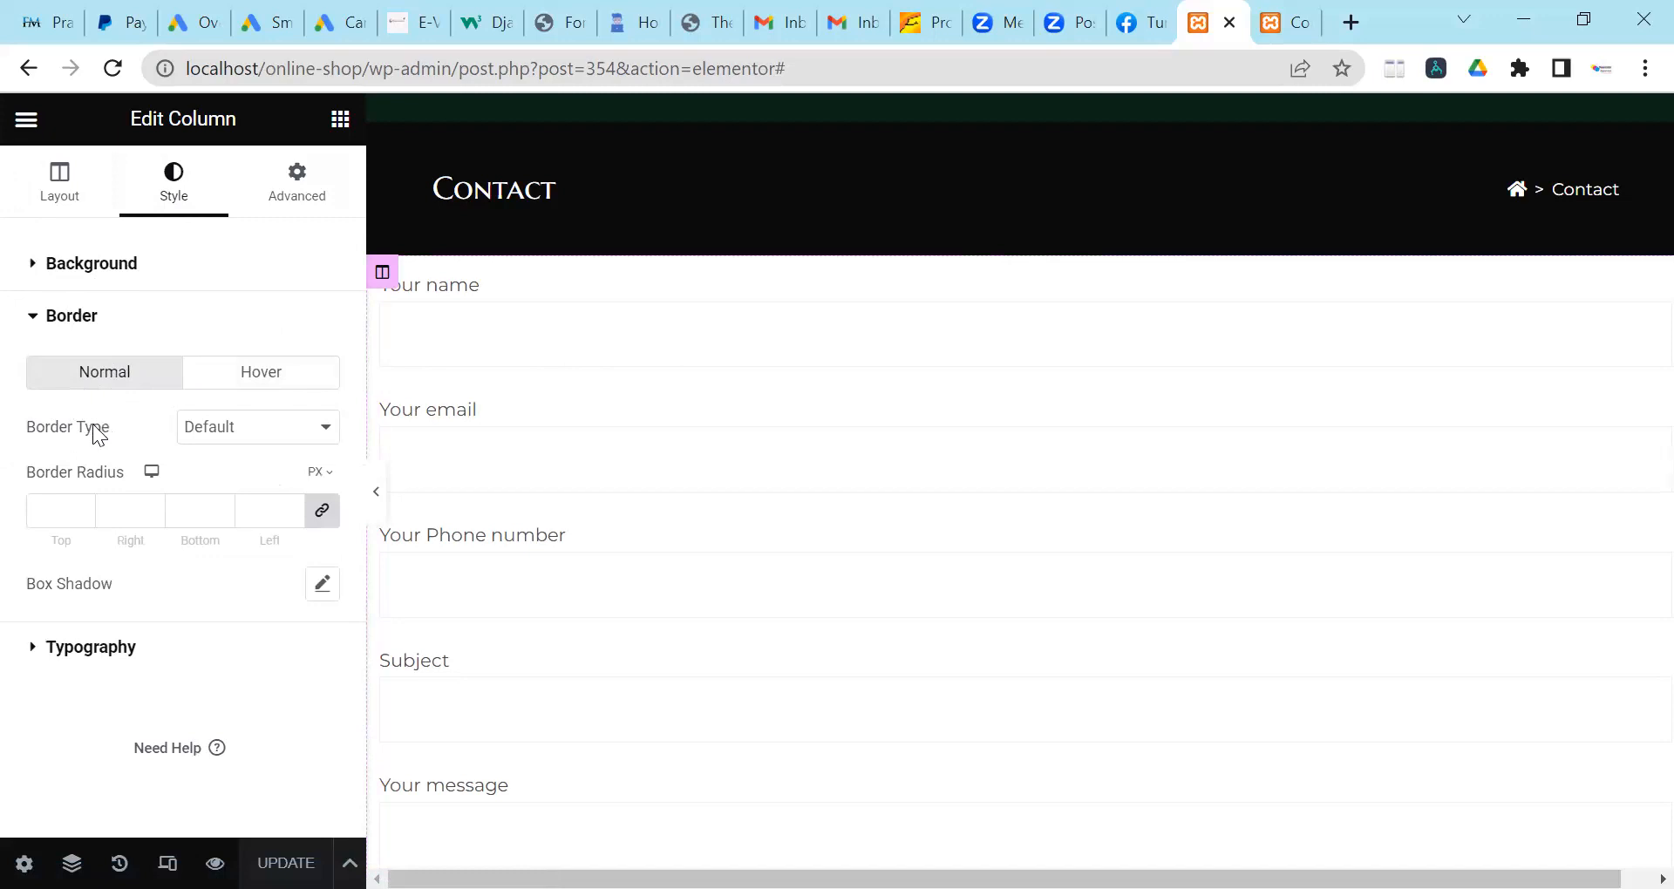
Give the column a solid border with a linked 2 px width and save with UPDATE.
{"action": "left_click", "coordinate": [223, 429]}
{"action": "left_click", "coordinate": [219, 495]}
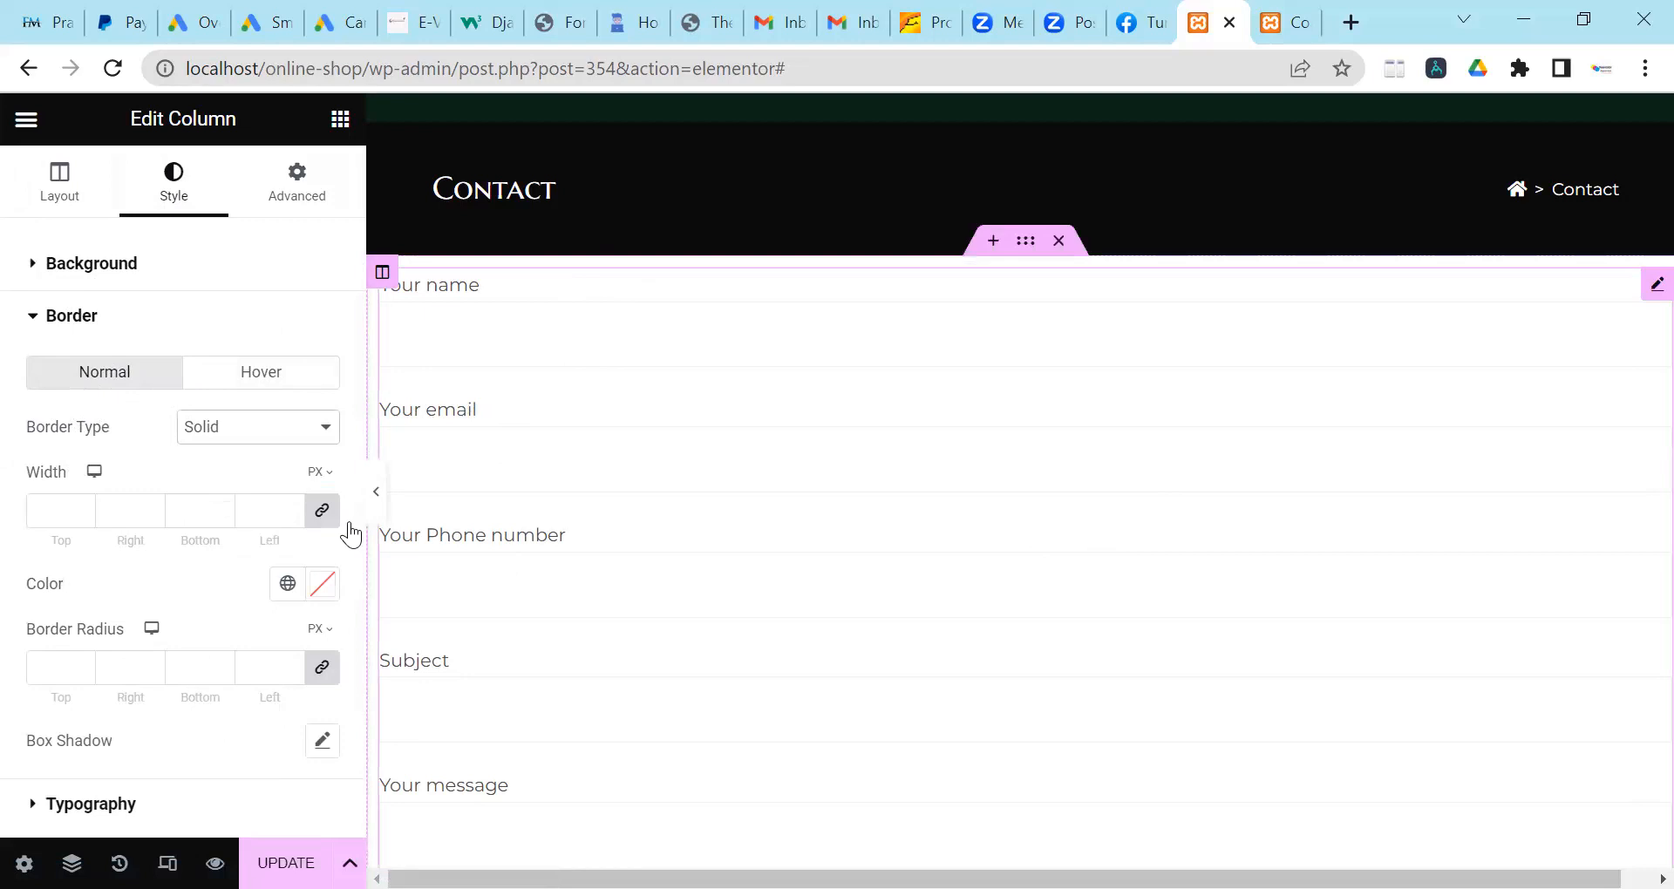
{"action": "left_click", "coordinate": [220, 433]}
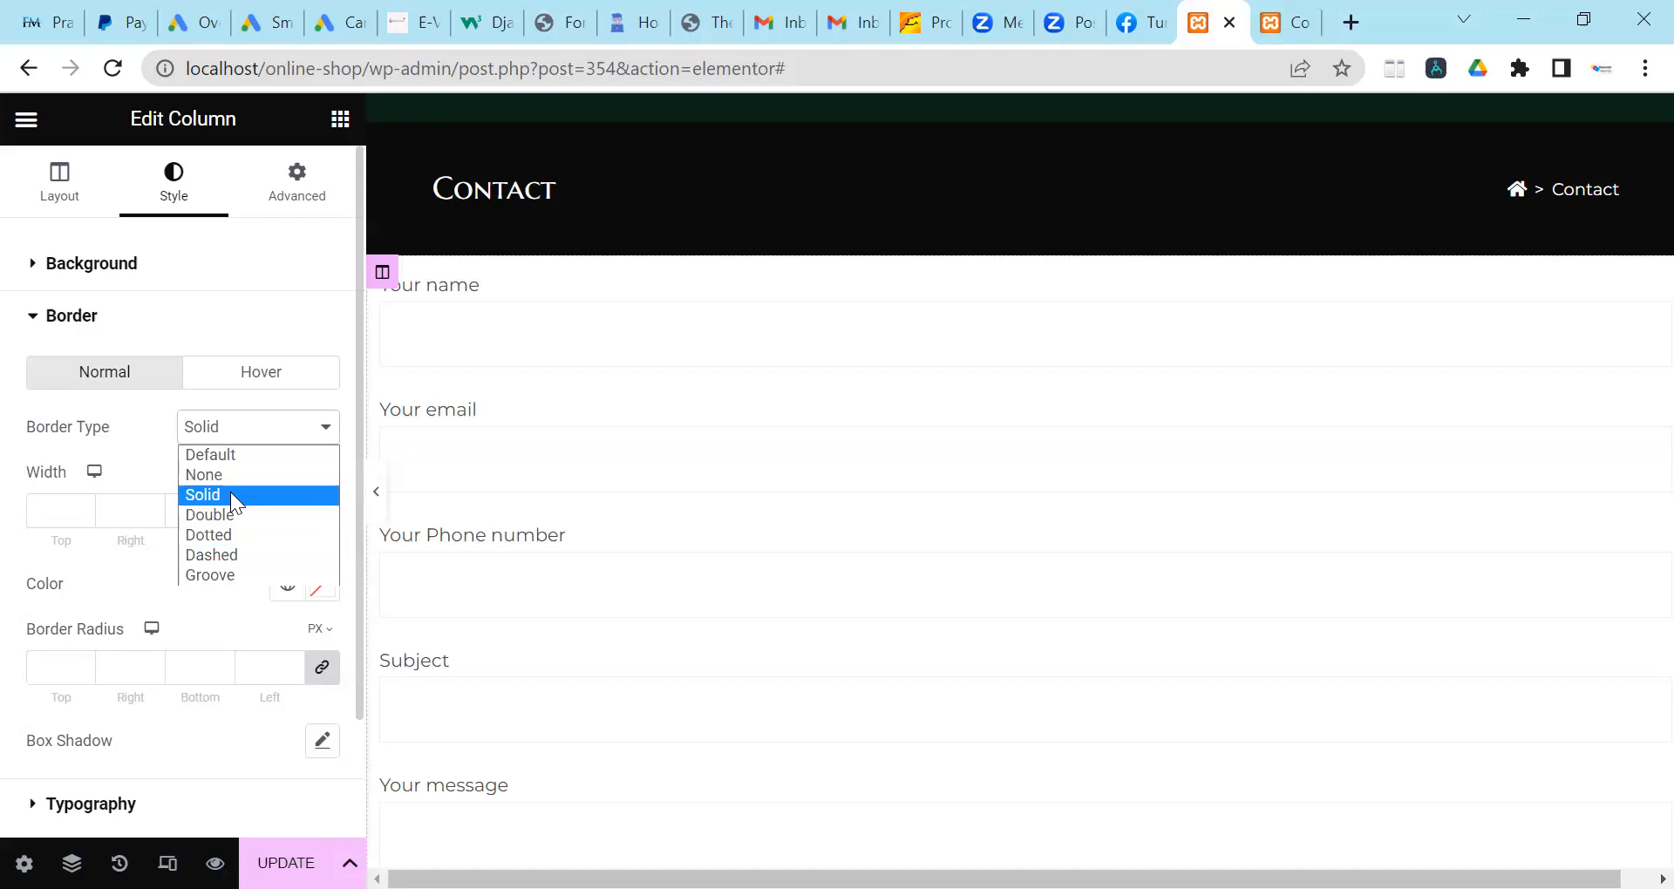
{"action": "left_click", "coordinate": [230, 495]}
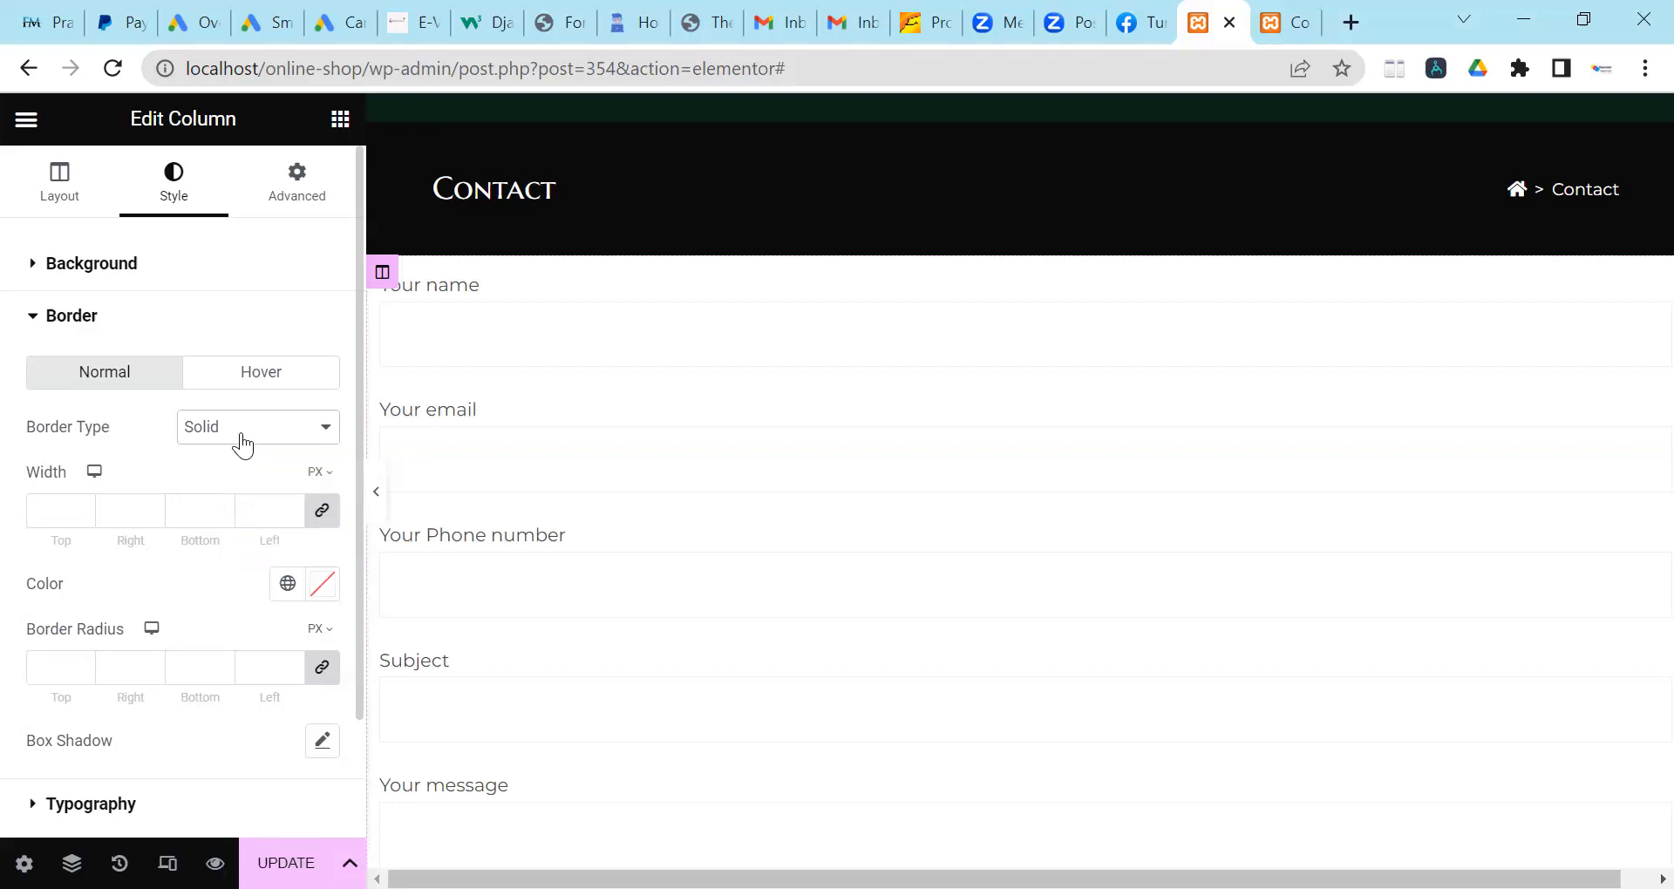
{"action": "scroll", "coordinate": [486, 430], "scroll_direction": "down", "scroll_amount": 5}
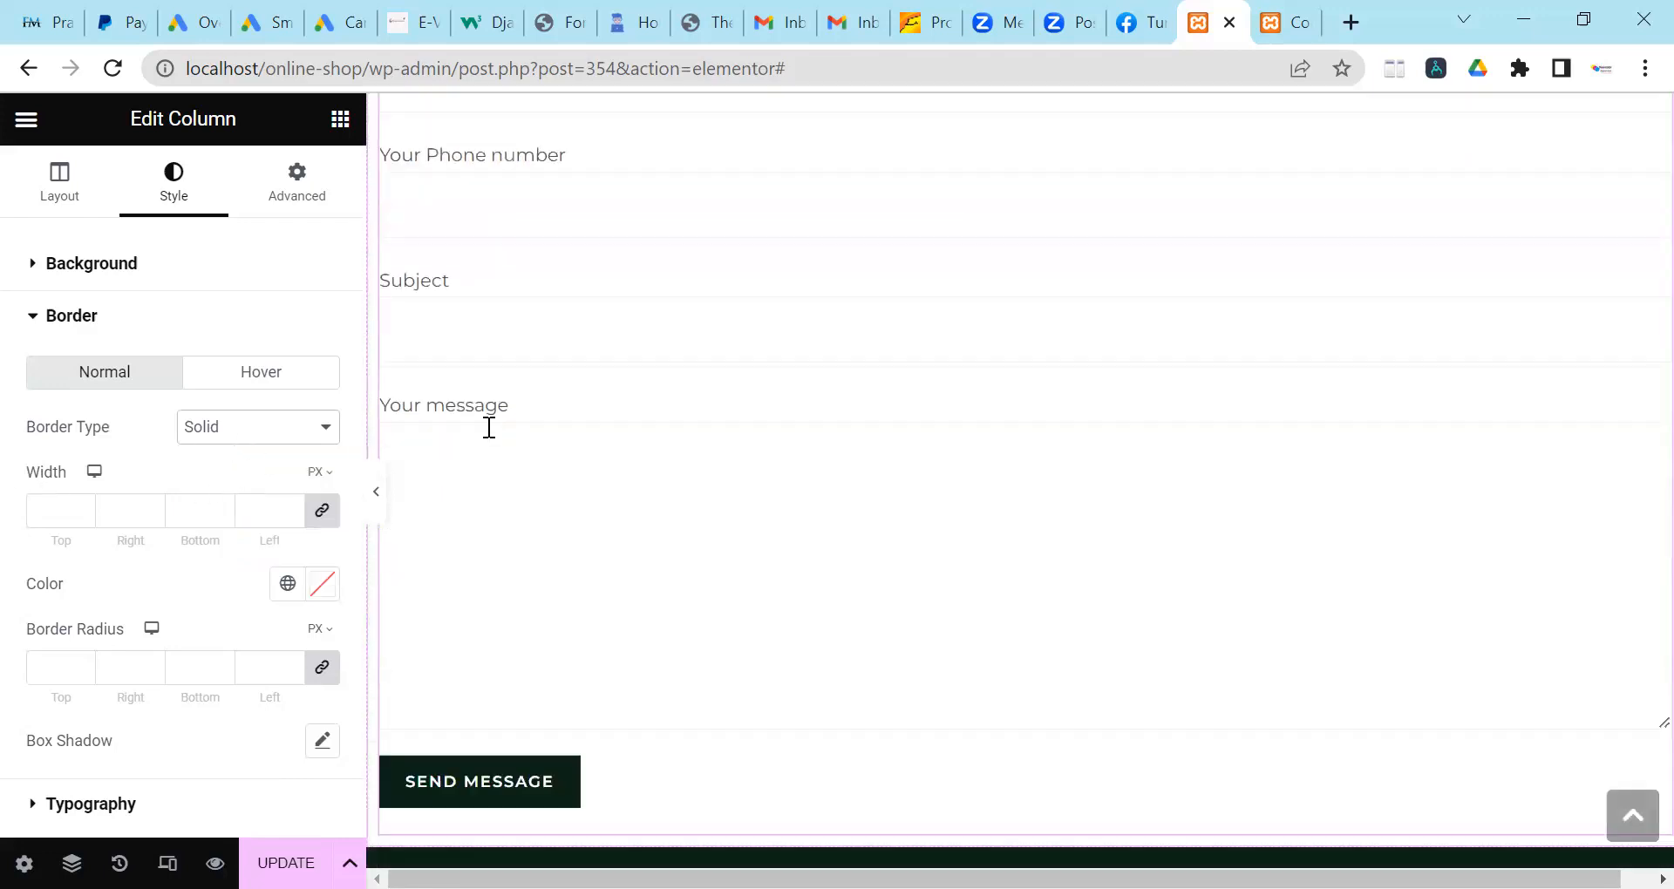
{"action": "scroll", "coordinate": [665, 572], "scroll_direction": "down", "scroll_amount": 2}
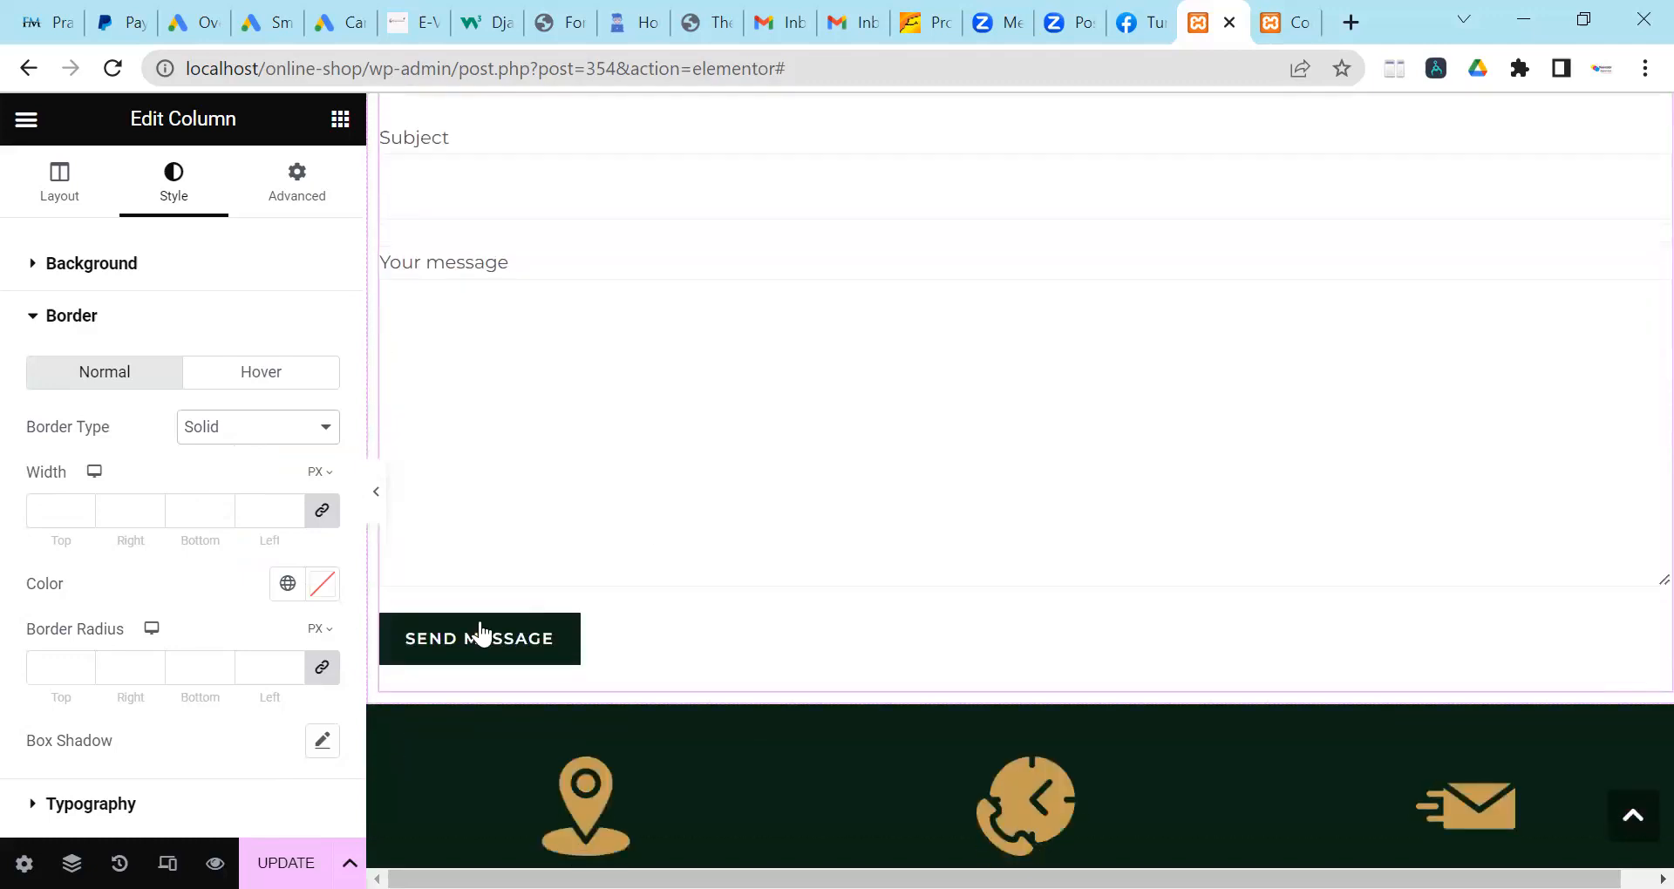
{"action": "left_click", "coordinate": [292, 506]}
{"action": "left_click", "coordinate": [292, 507]}
{"action": "scroll", "coordinate": [727, 602], "scroll_direction": "up", "scroll_amount": 5}
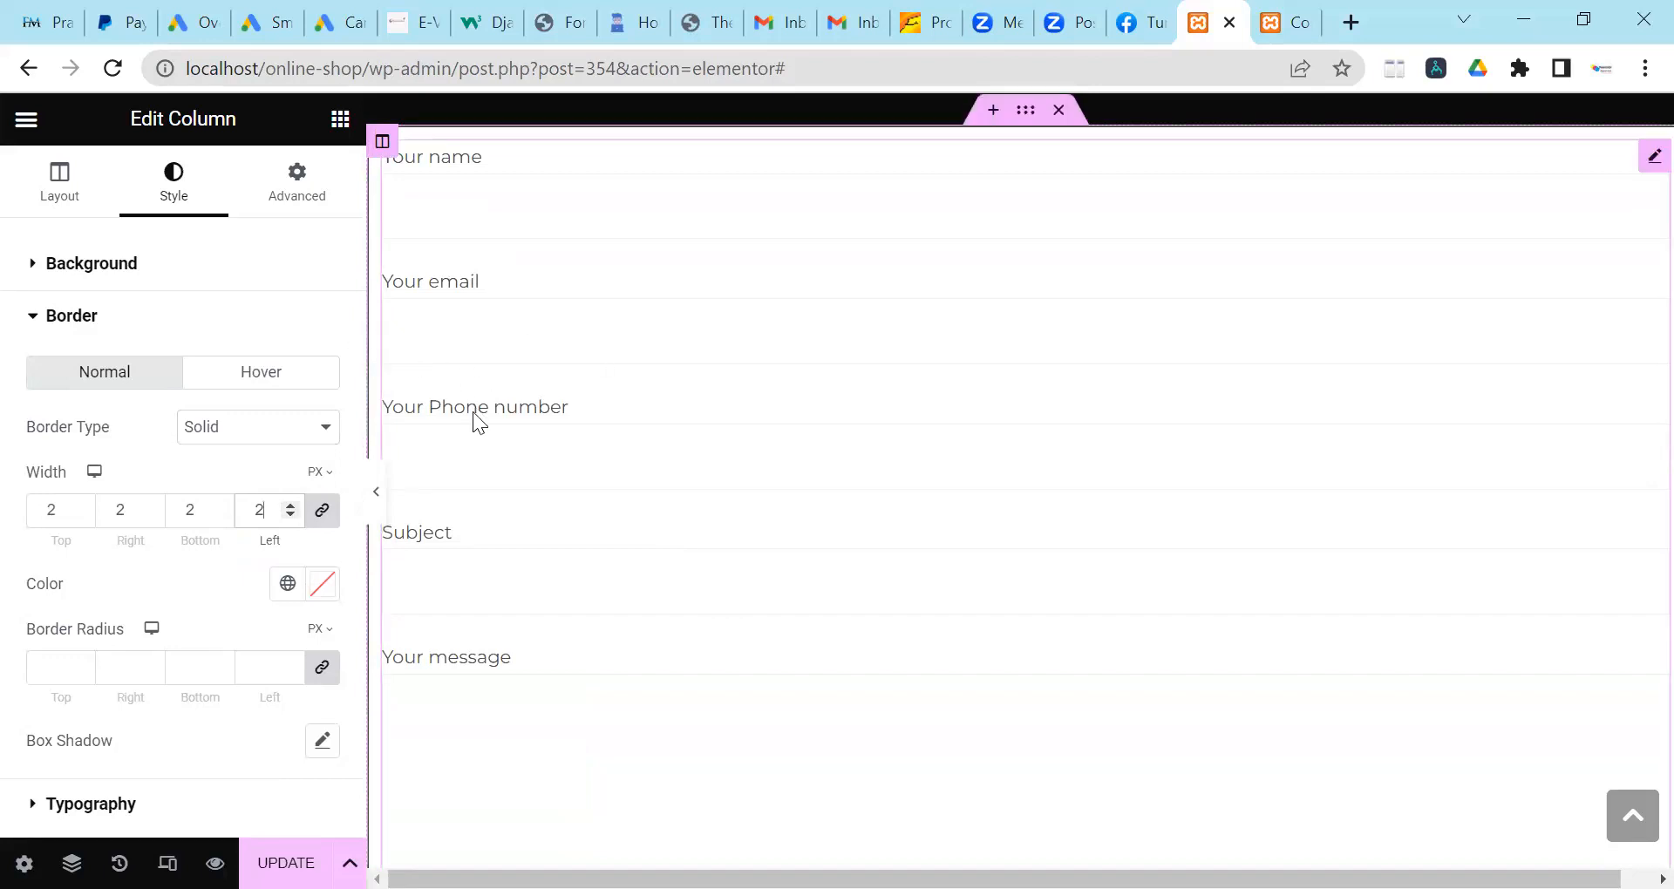
{"action": "scroll", "coordinate": [474, 422], "scroll_direction": "up", "scroll_amount": 2}
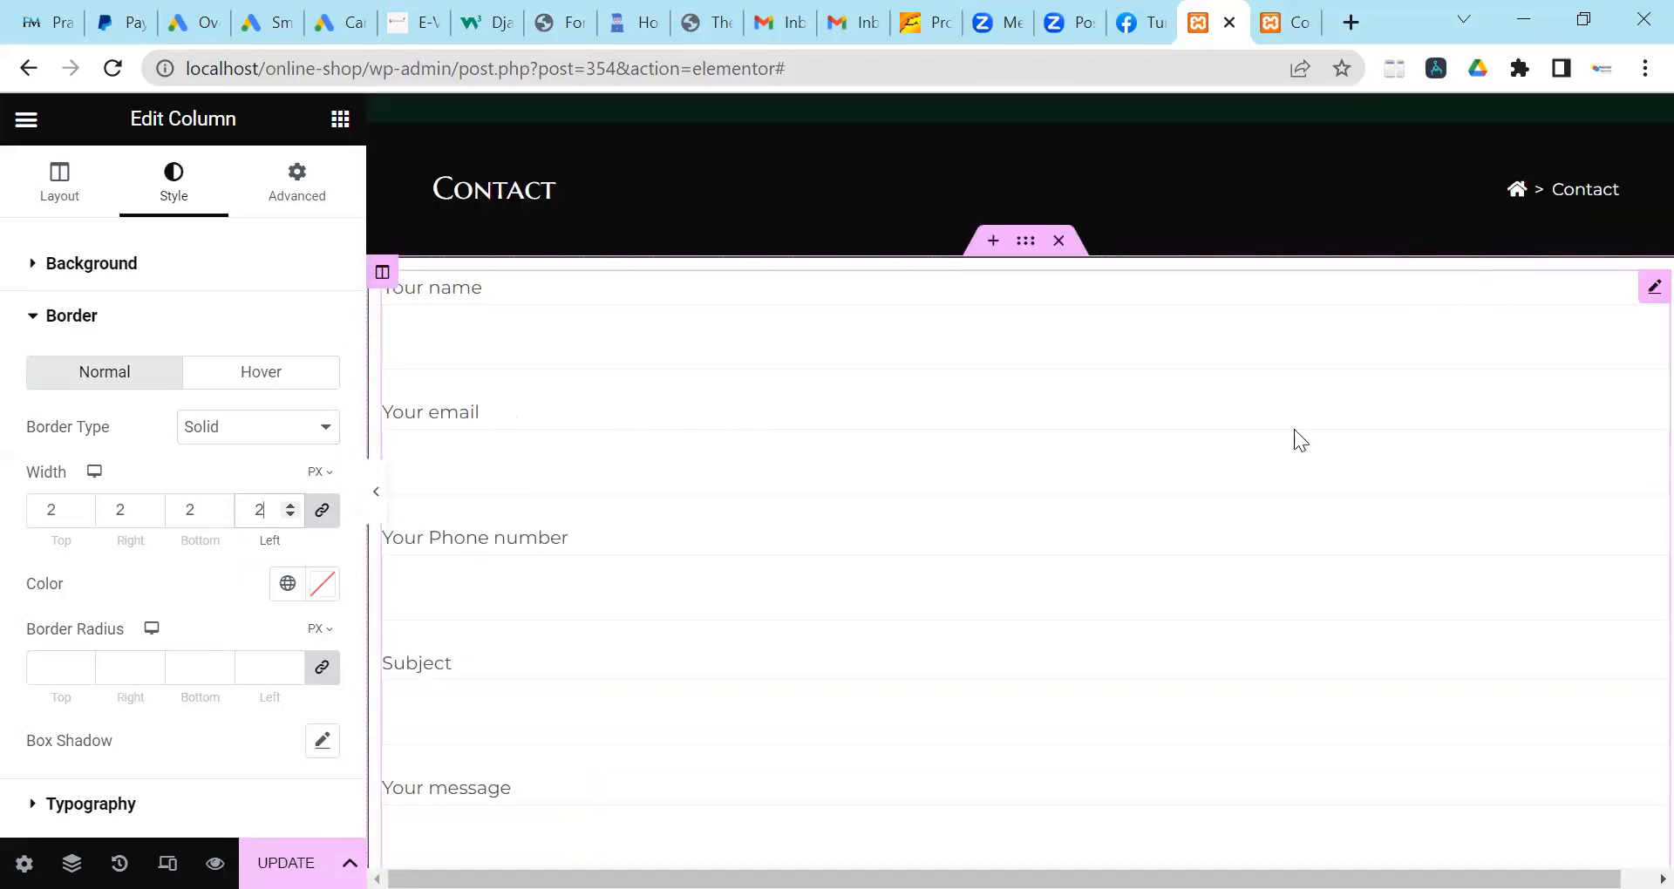
{"action": "left_click", "coordinate": [286, 863]}
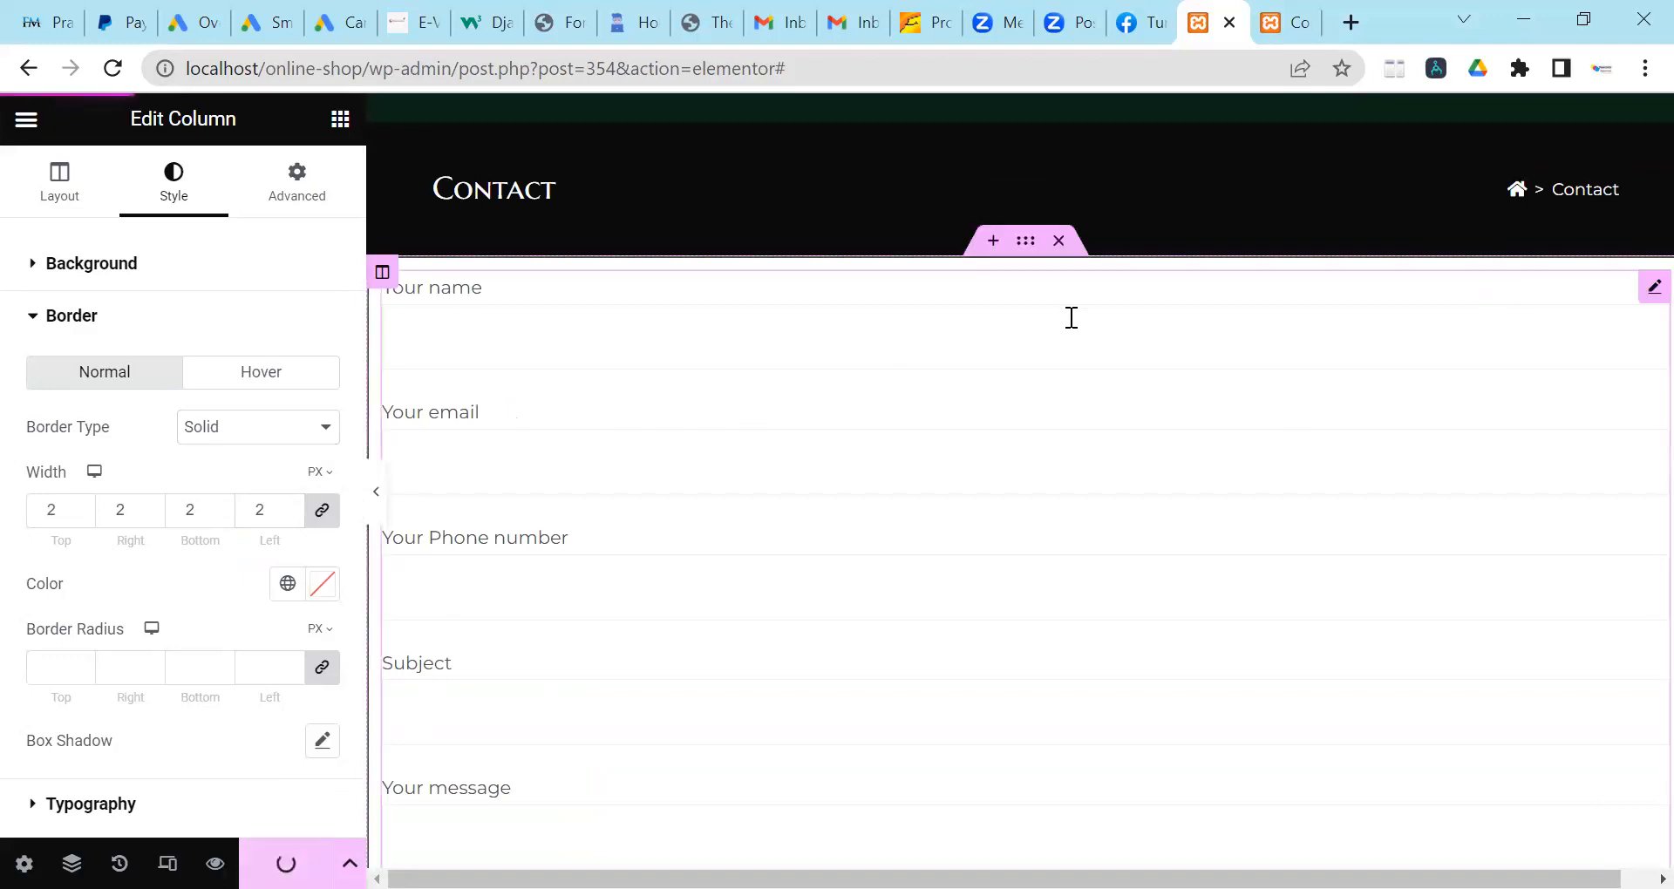
{"action": "mouse_move", "coordinate": [1280, 35]}
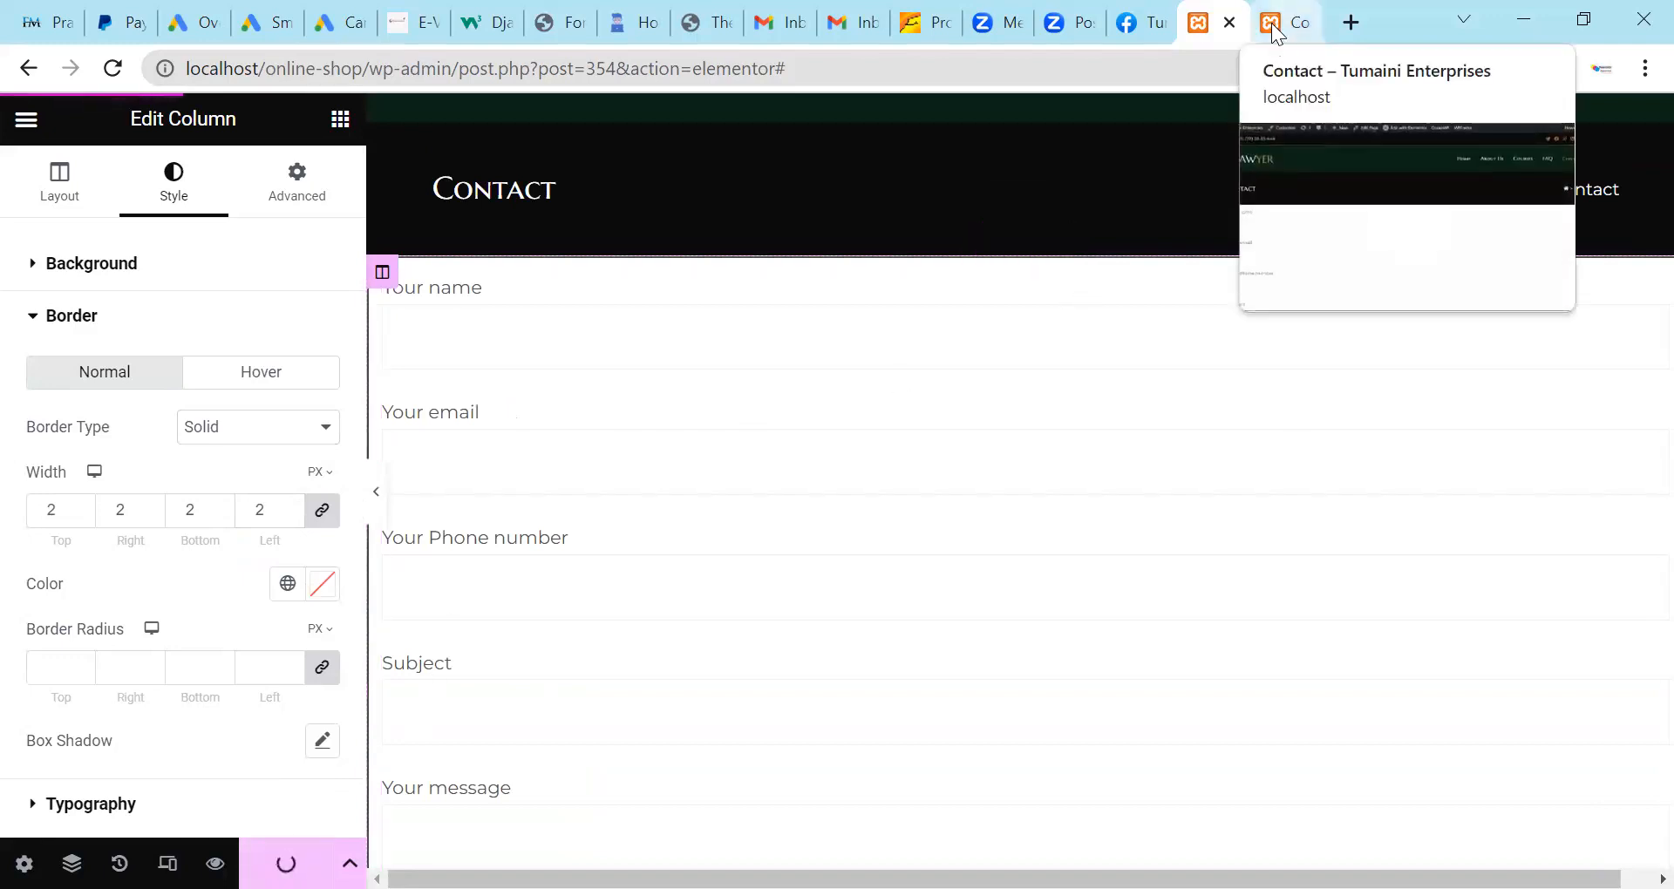
{"action": "left_click", "coordinate": [1273, 33]}
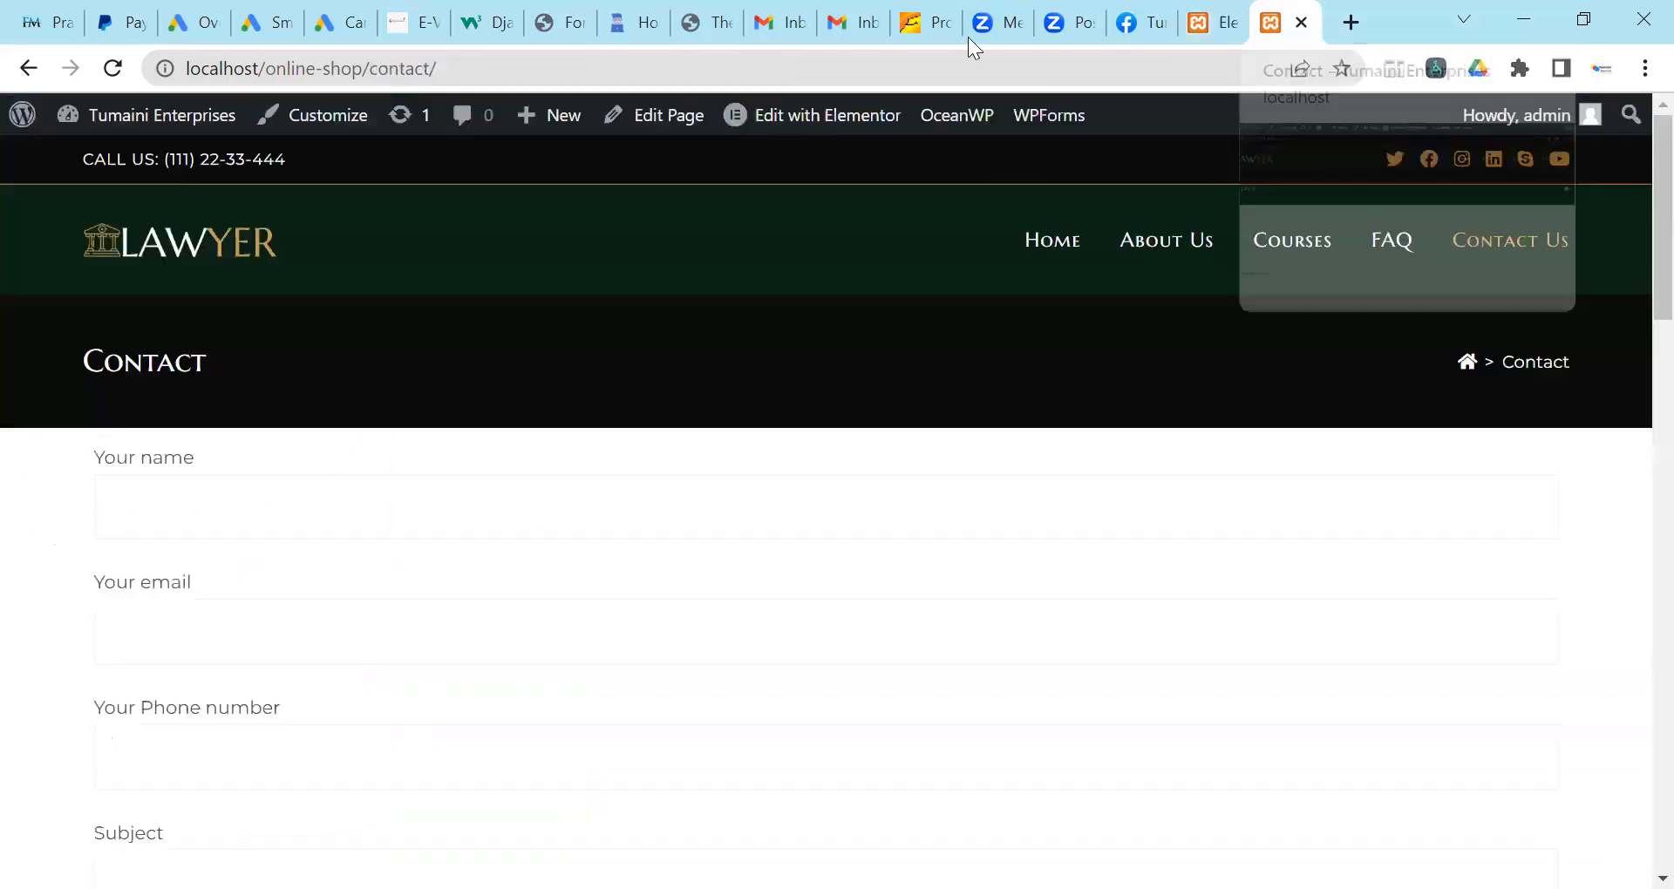
{"action": "left_click", "coordinate": [108, 73]}
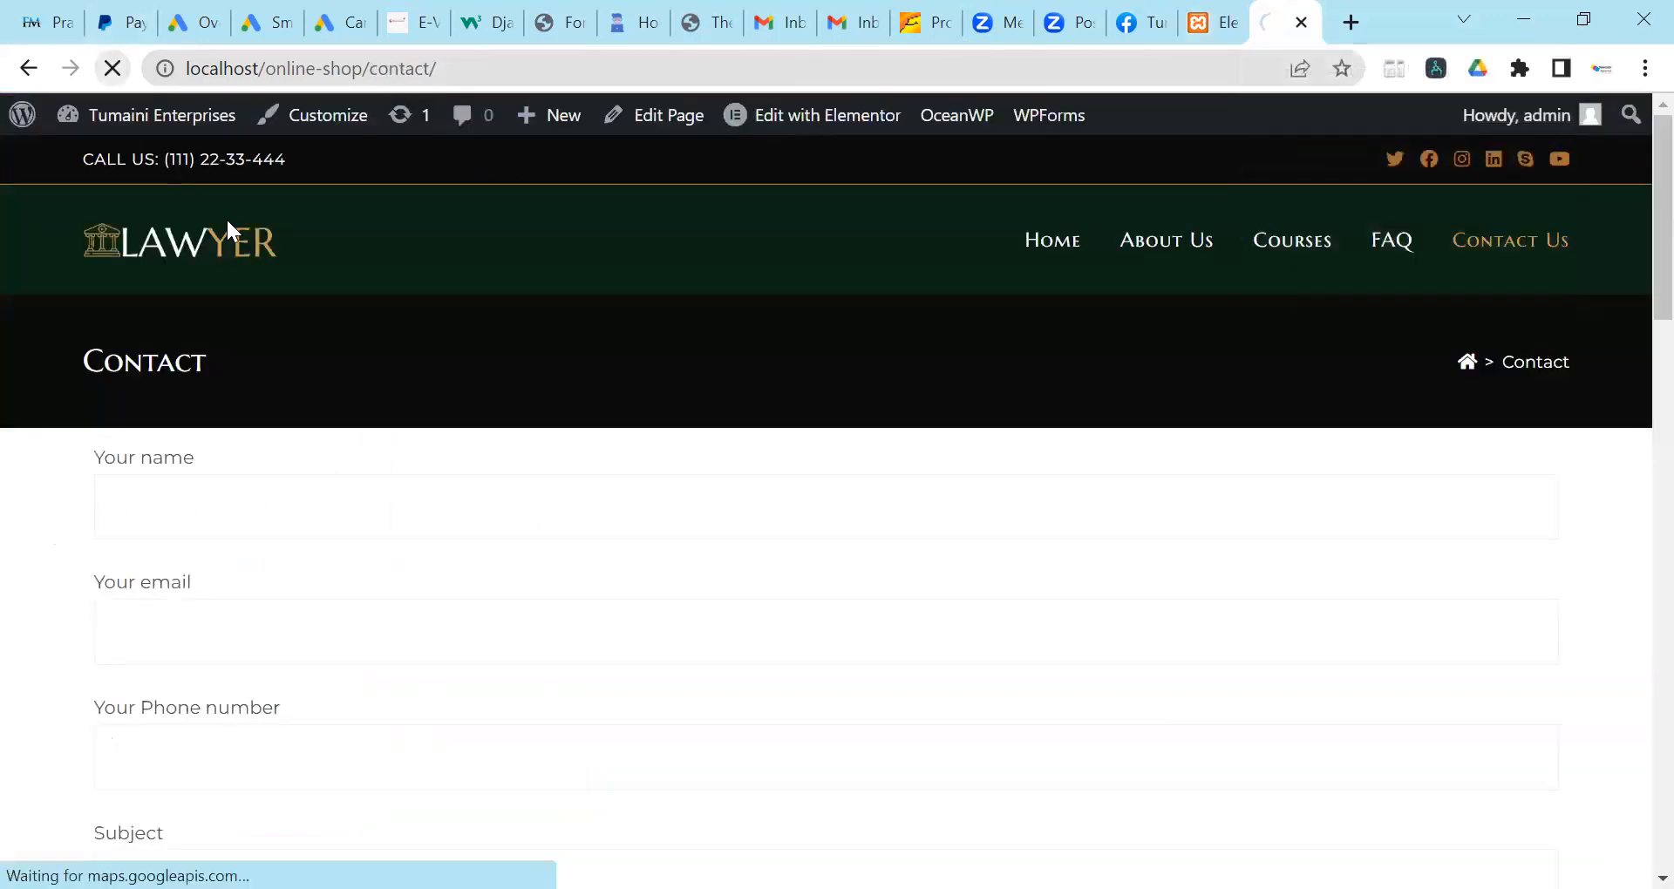
{"action": "scroll", "coordinate": [336, 427], "scroll_direction": "down", "scroll_amount": 1}
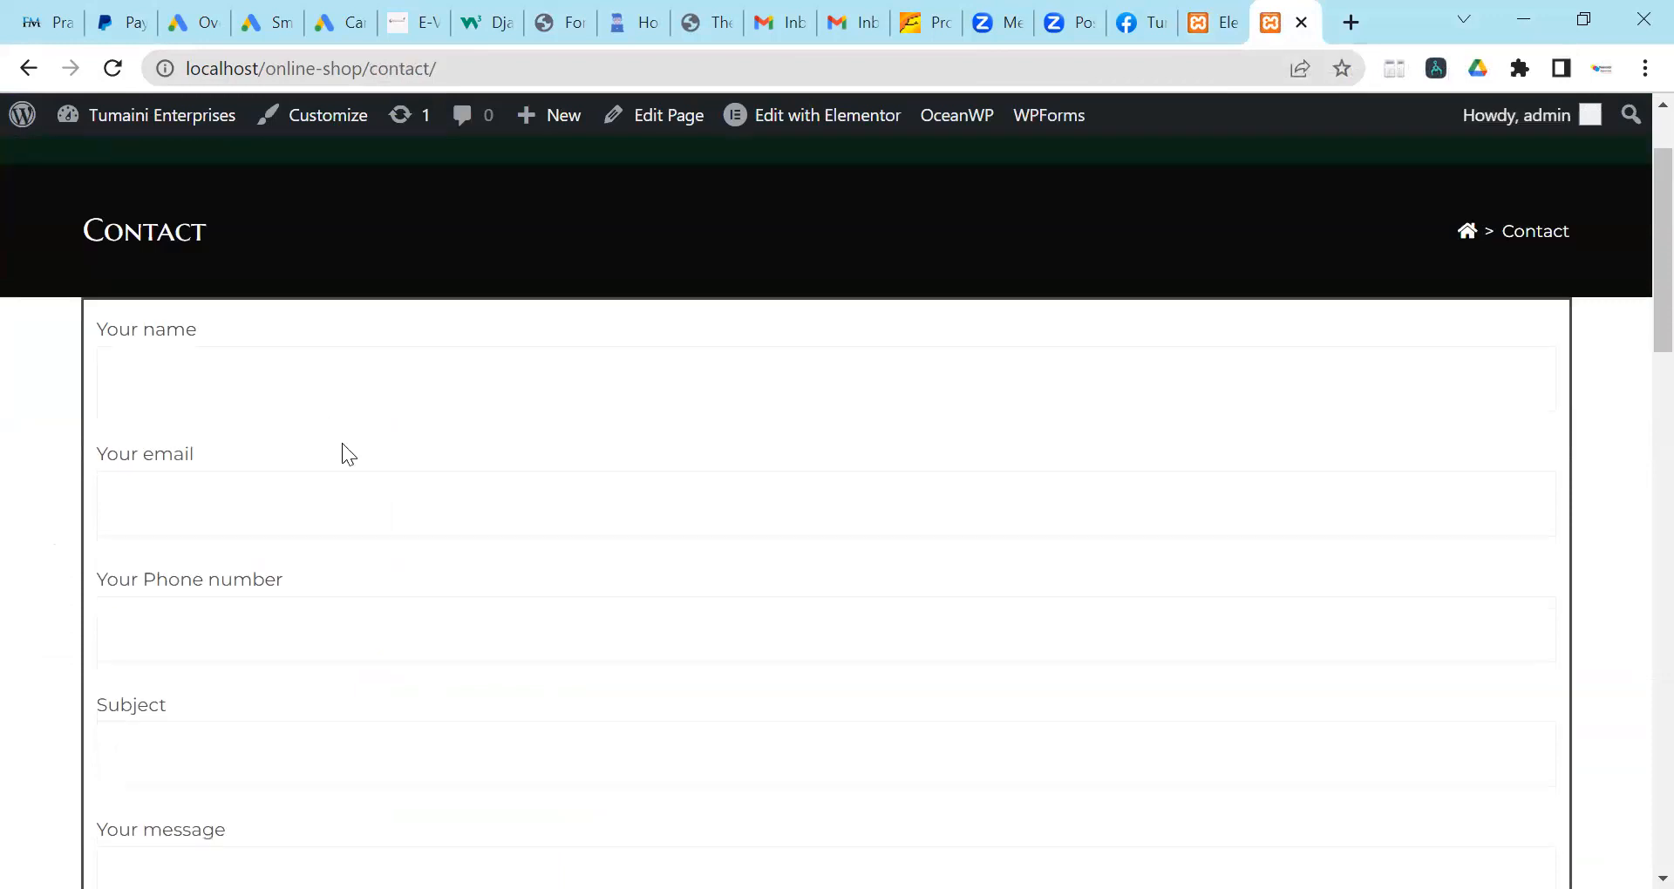
{"action": "scroll", "coordinate": [74, 489], "scroll_direction": "down", "scroll_amount": 4}
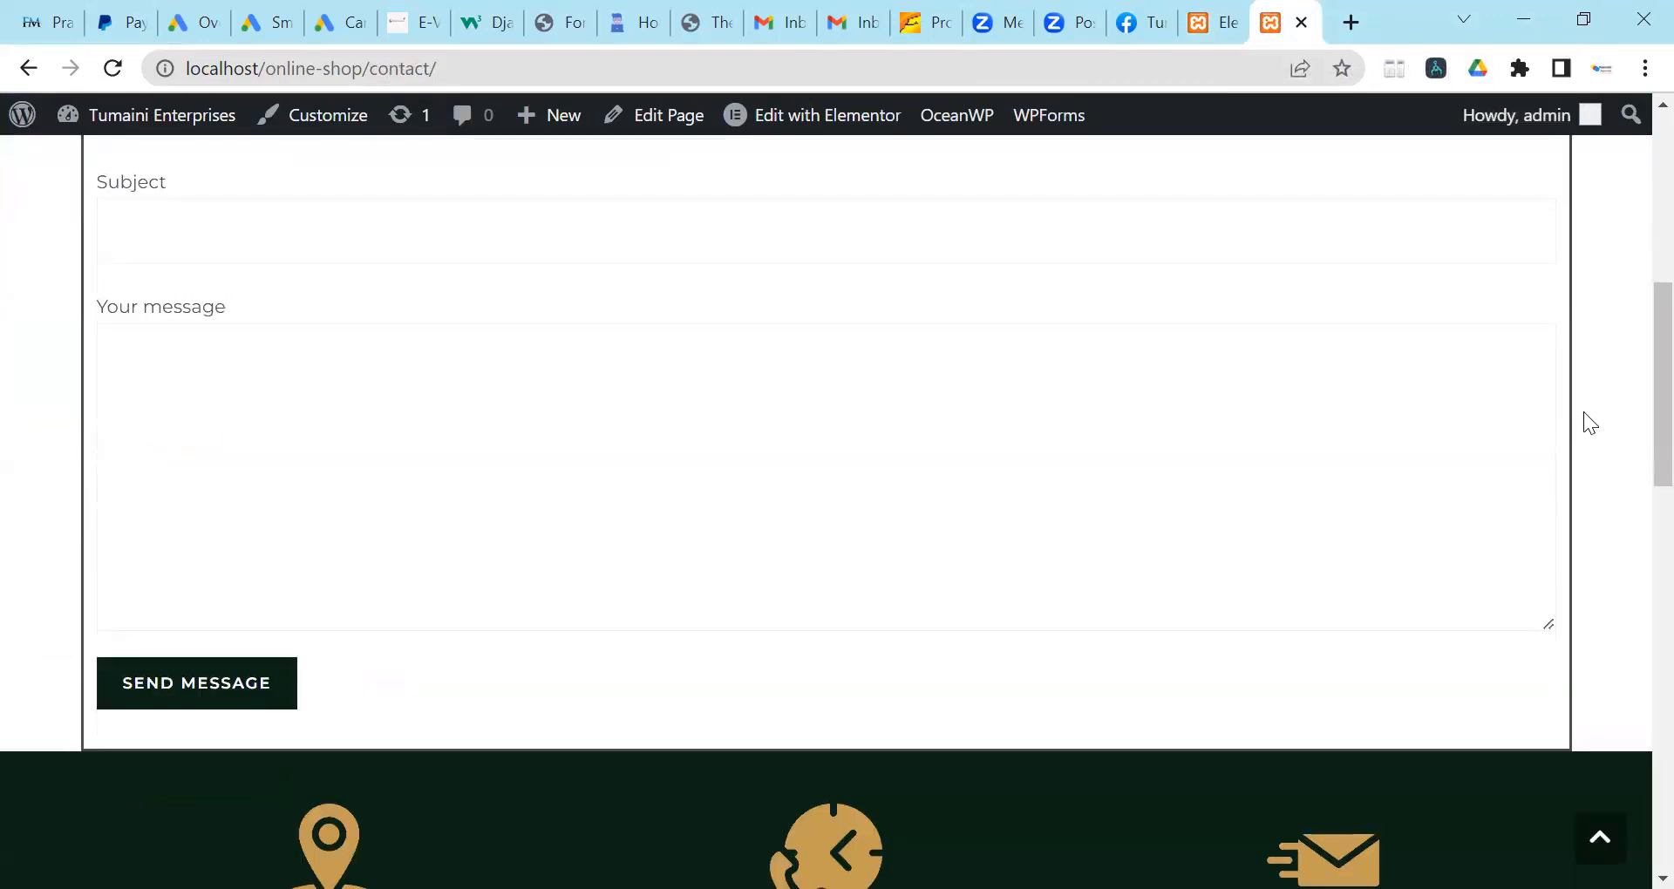
{"action": "scroll", "coordinate": [3, 420], "scroll_direction": "up", "scroll_amount": 2}
{"action": "scroll", "coordinate": [54, 454], "scroll_direction": "up", "scroll_amount": 3}
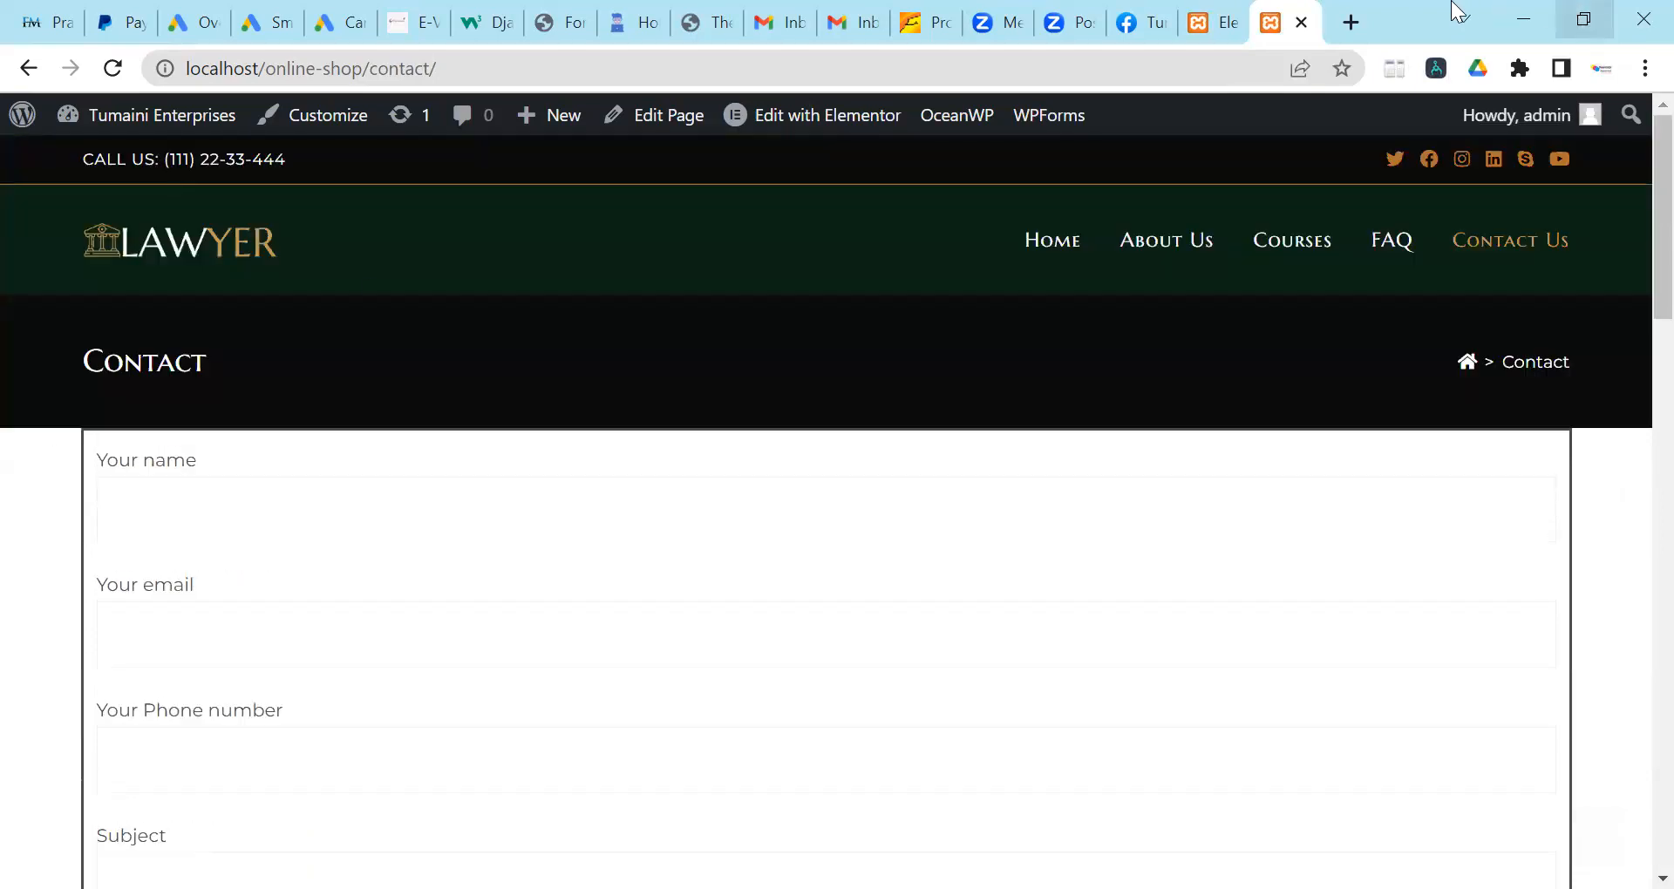
{"action": "left_click", "coordinate": [1207, 7]}
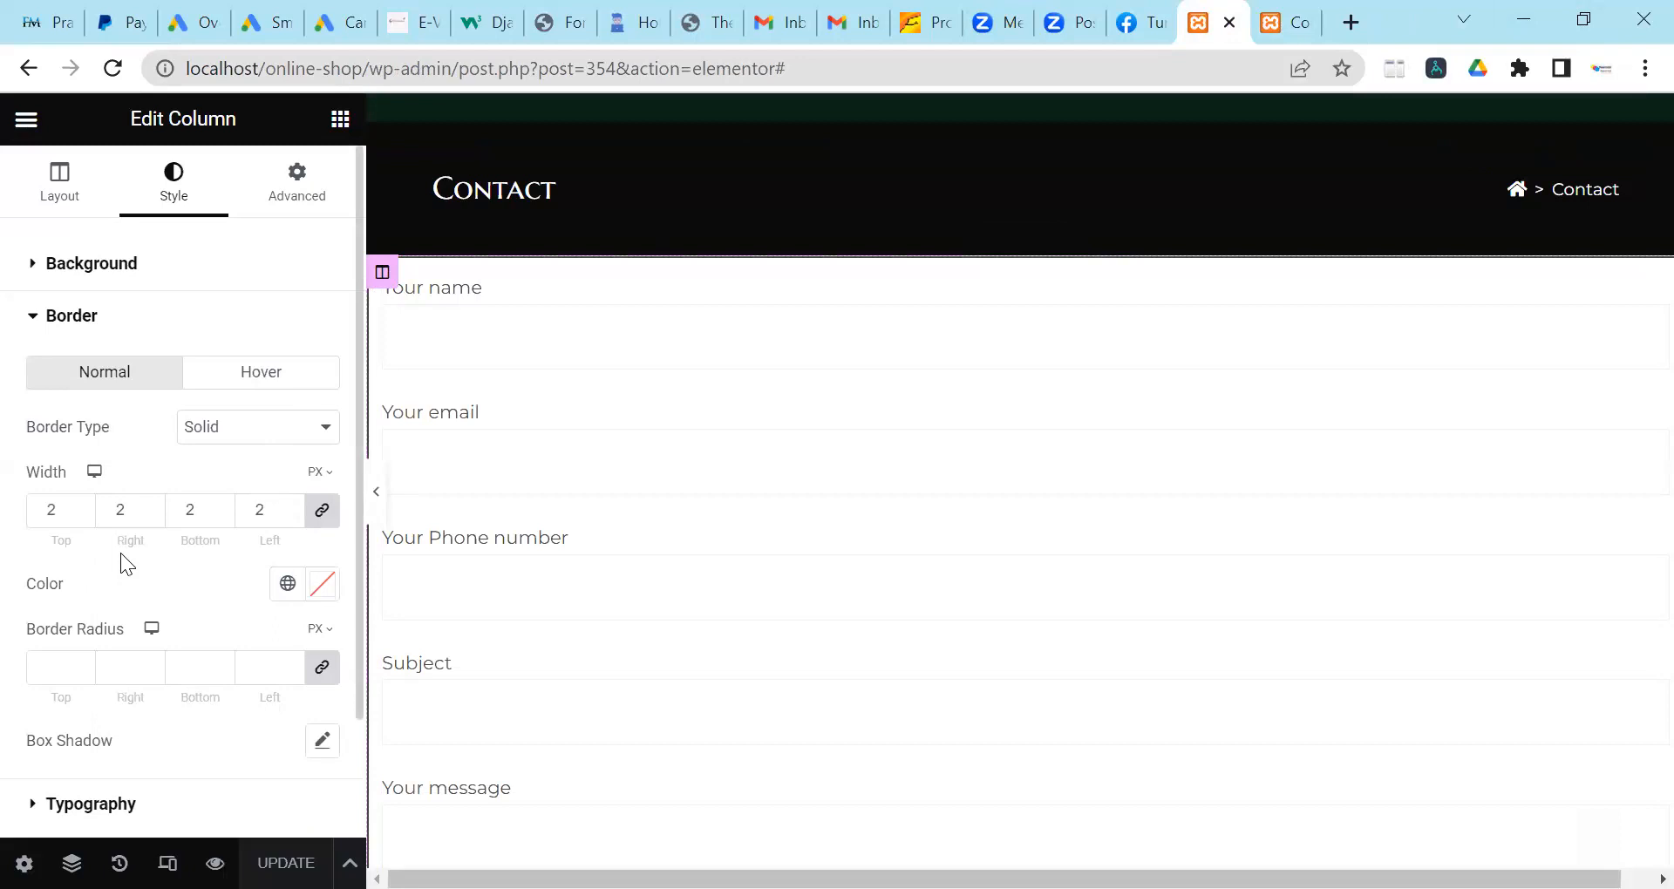
Make the form column's border red (#E01717) and update the page.
{"action": "left_click", "coordinate": [320, 594]}
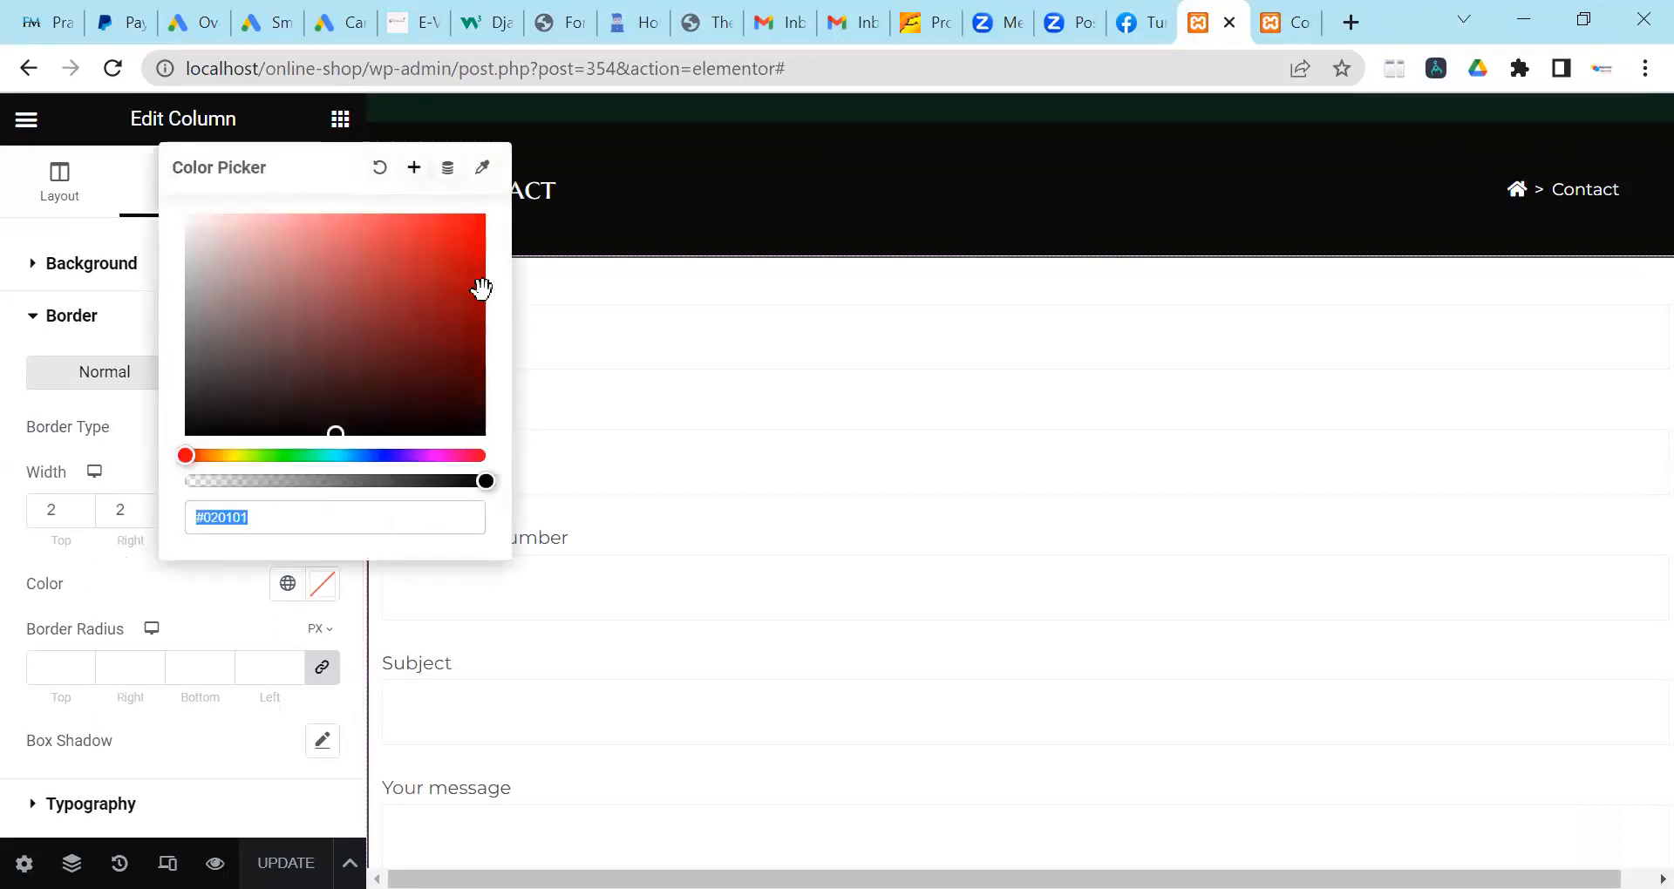
{"action": "left_click", "coordinate": [454, 241]}
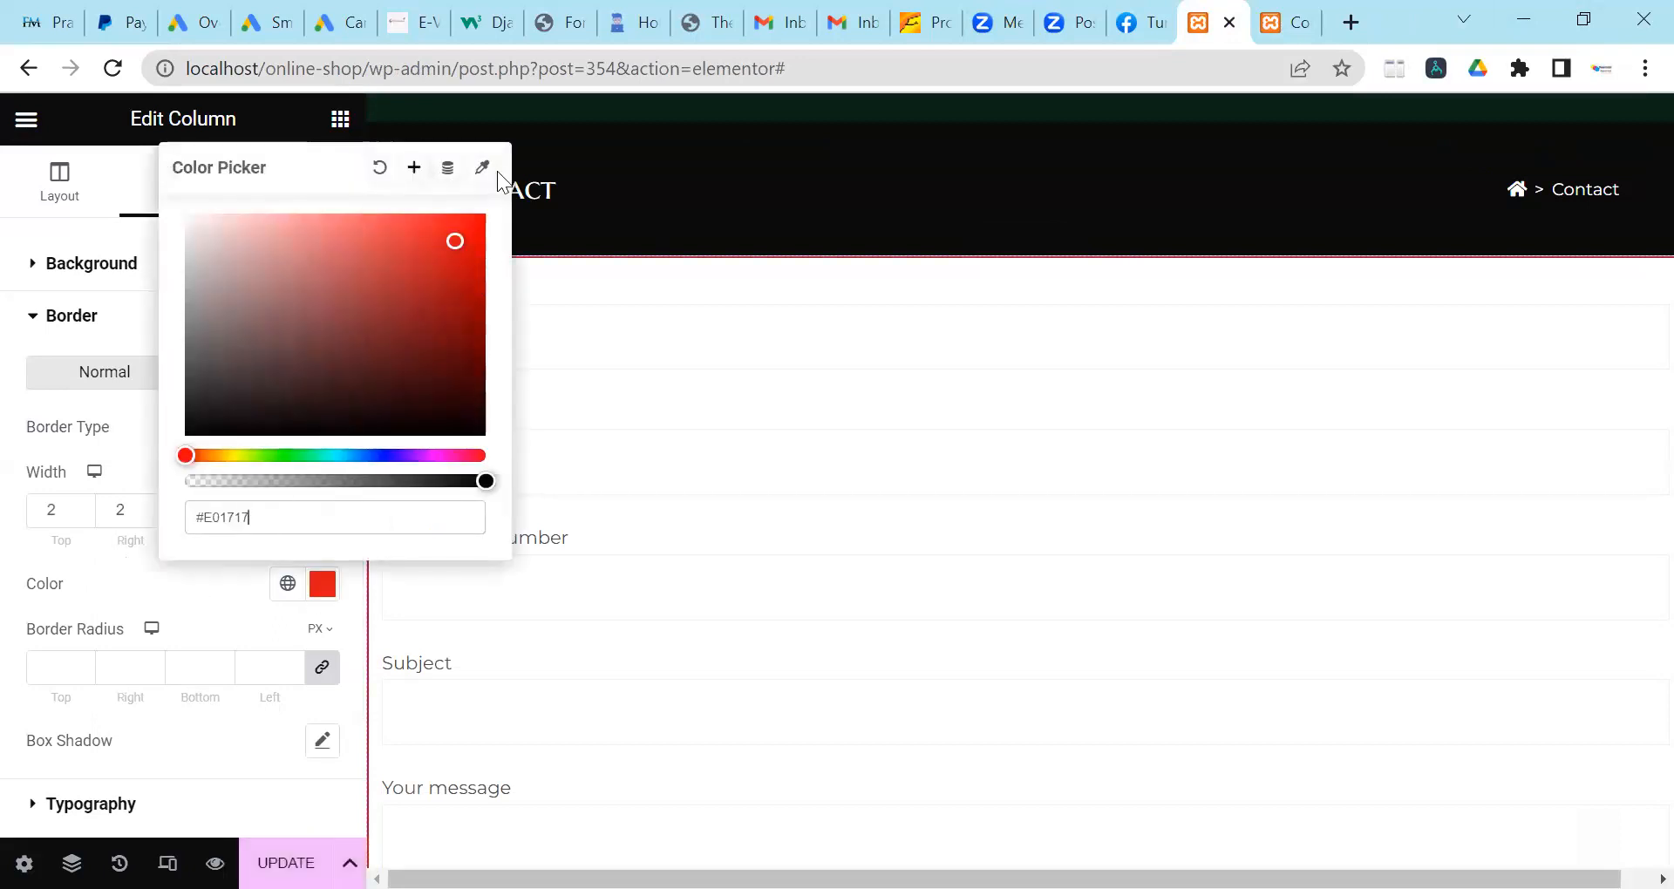
{"action": "left_click", "coordinate": [286, 863]}
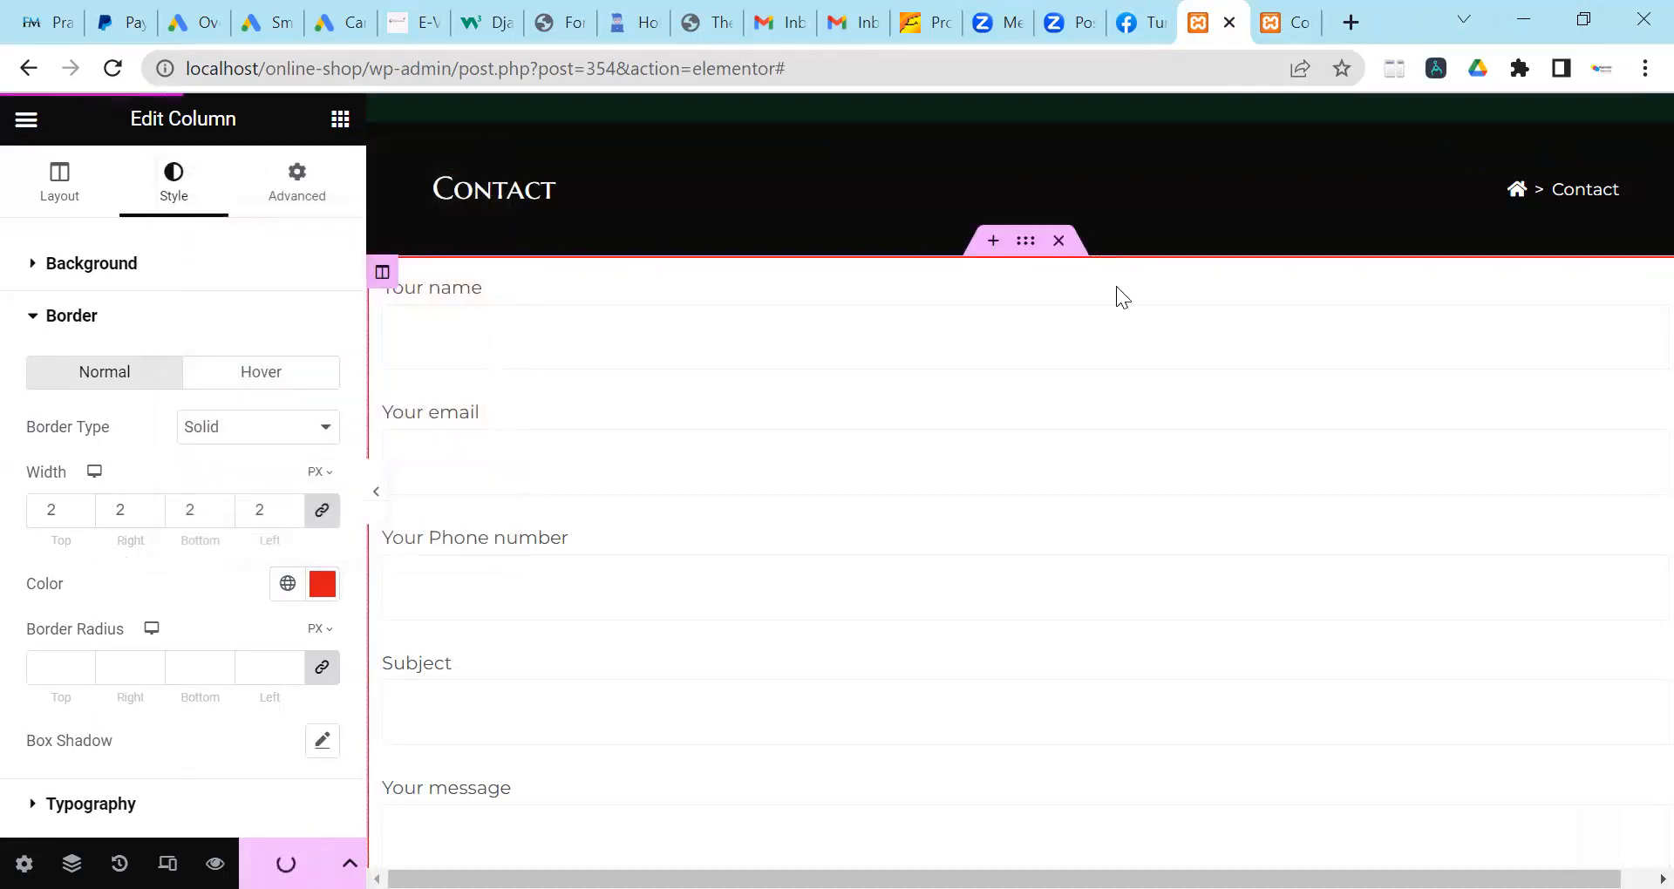
{"action": "scroll", "coordinate": [916, 331], "scroll_direction": "down", "scroll_amount": 15}
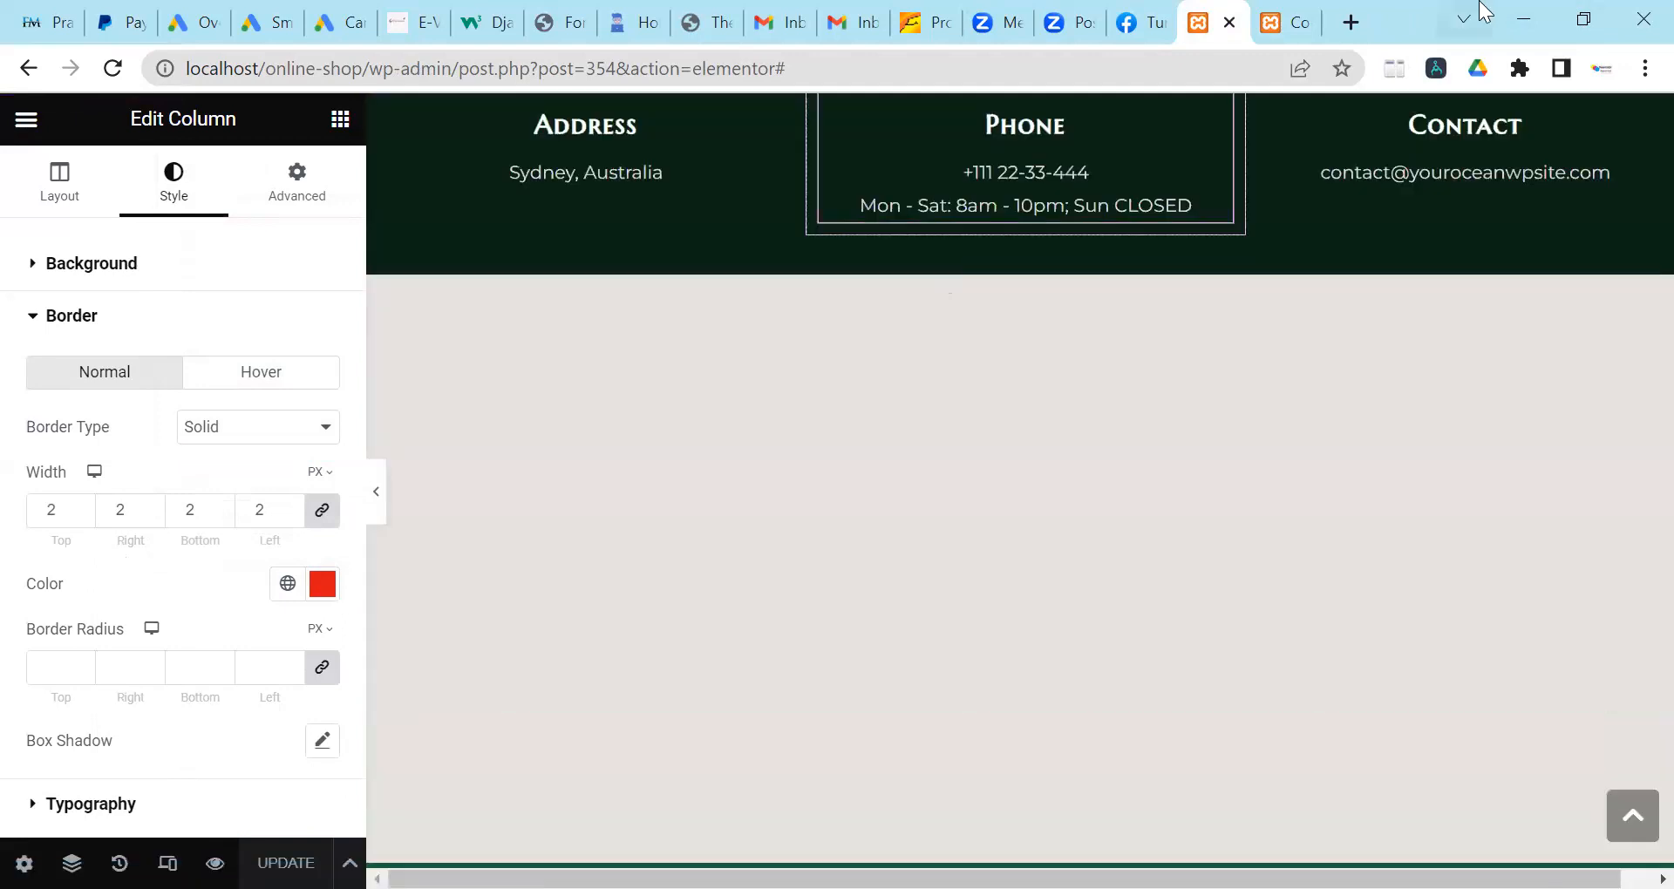
Reload the live Contact page and scroll through it to inspect the red form border.
{"action": "left_click", "coordinate": [1286, 22]}
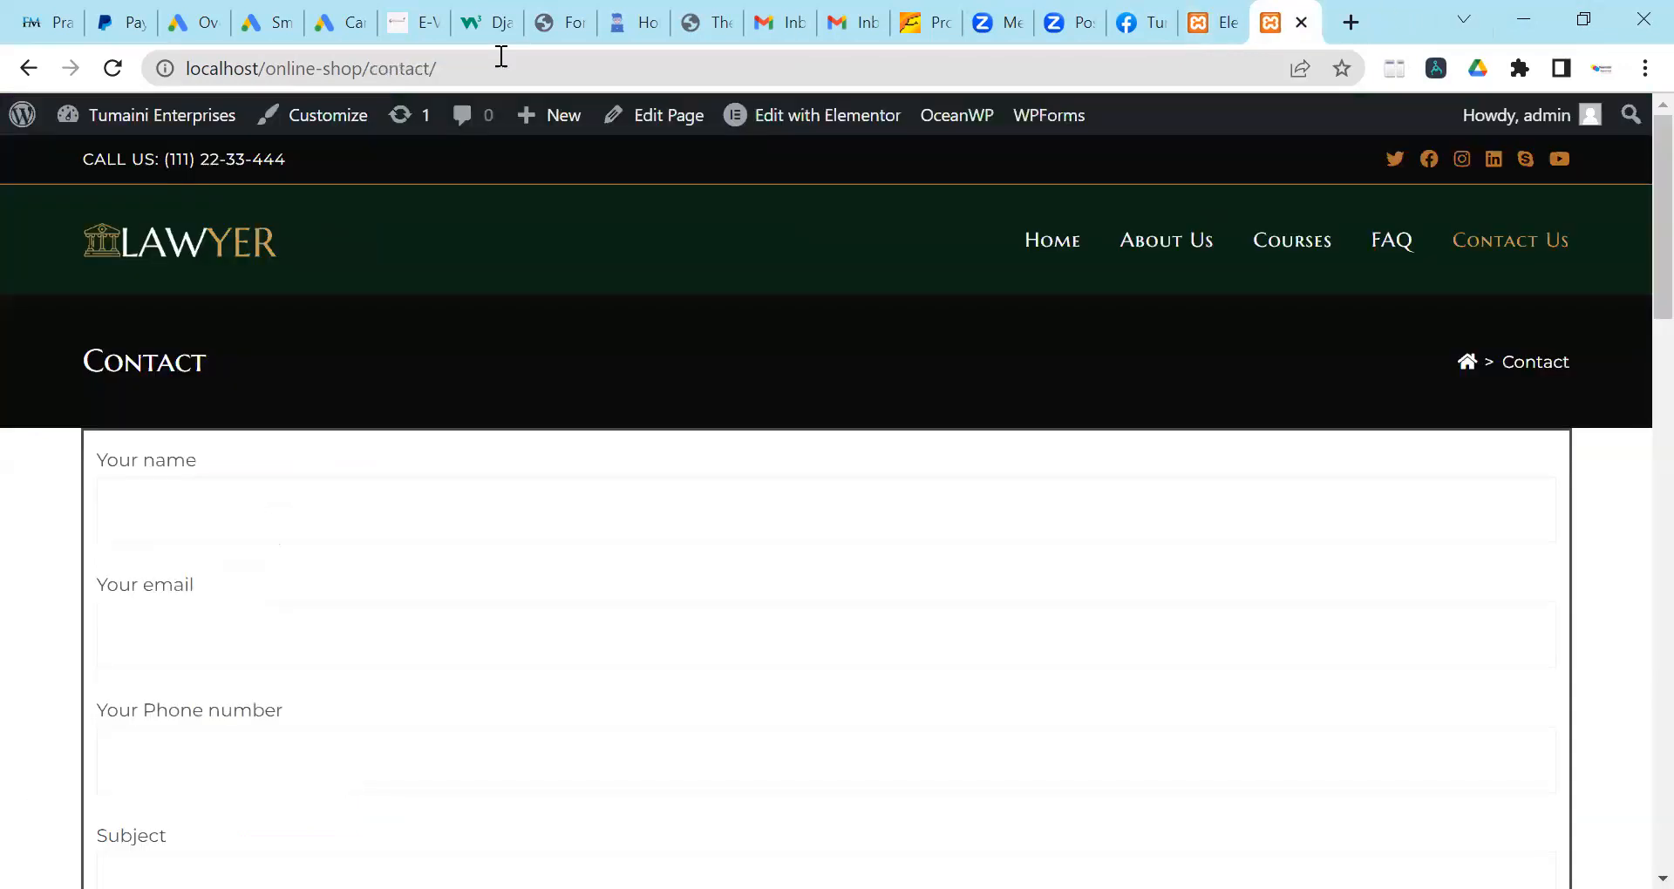
{"action": "left_click", "coordinate": [110, 68]}
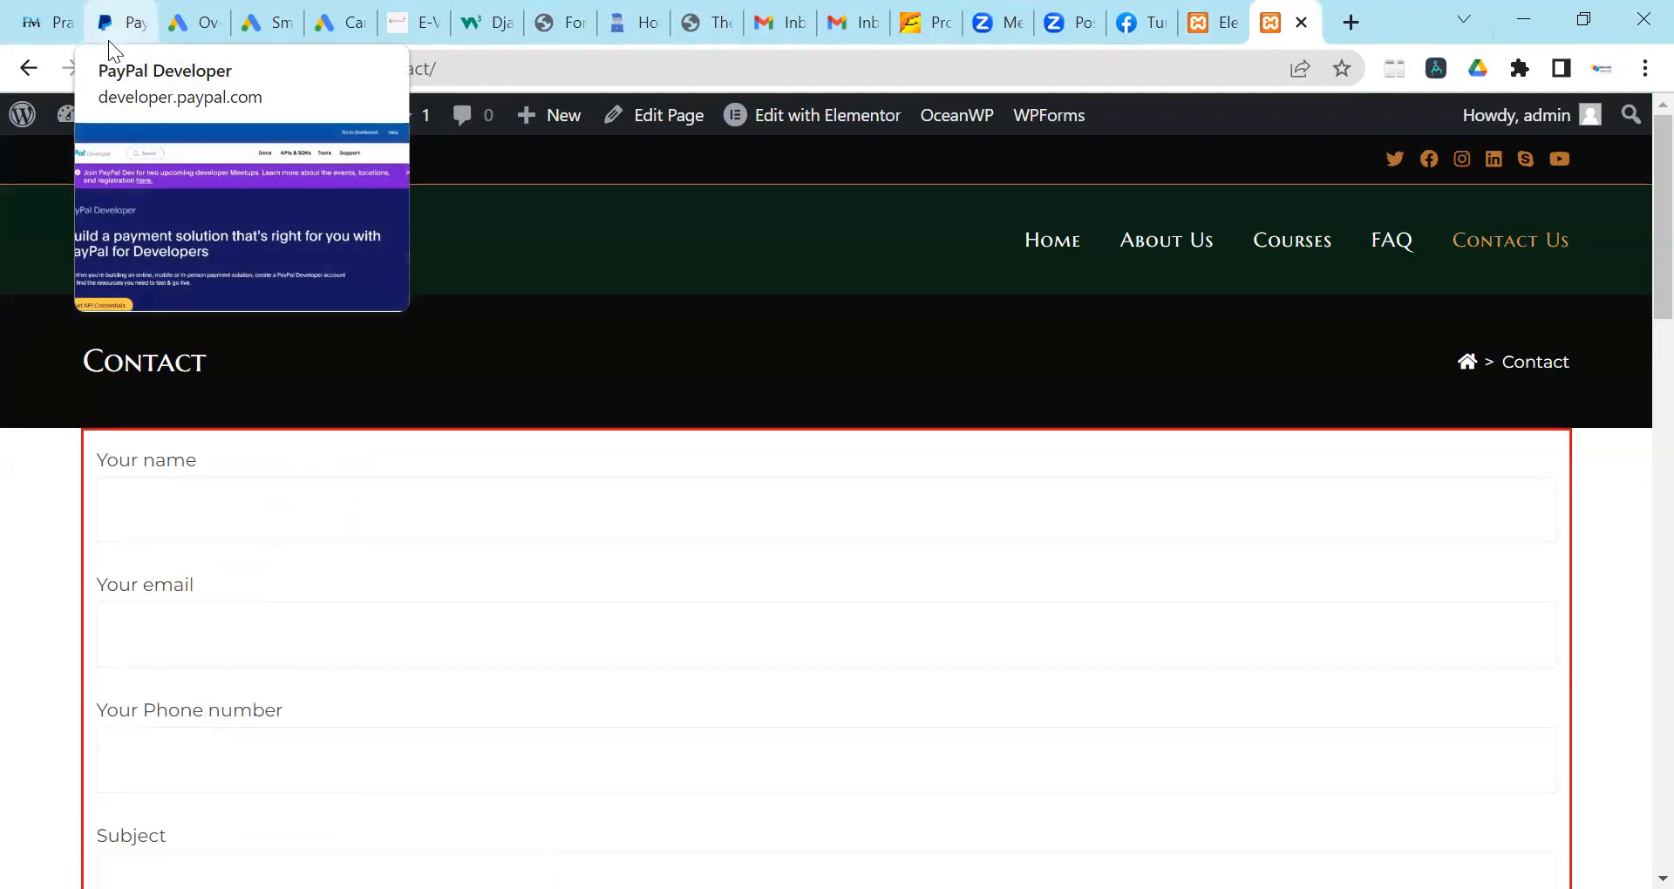
{"action": "scroll", "coordinate": [435, 471], "scroll_direction": "down", "scroll_amount": 5}
{"action": "scroll", "coordinate": [429, 459], "scroll_direction": "down", "scroll_amount": 3}
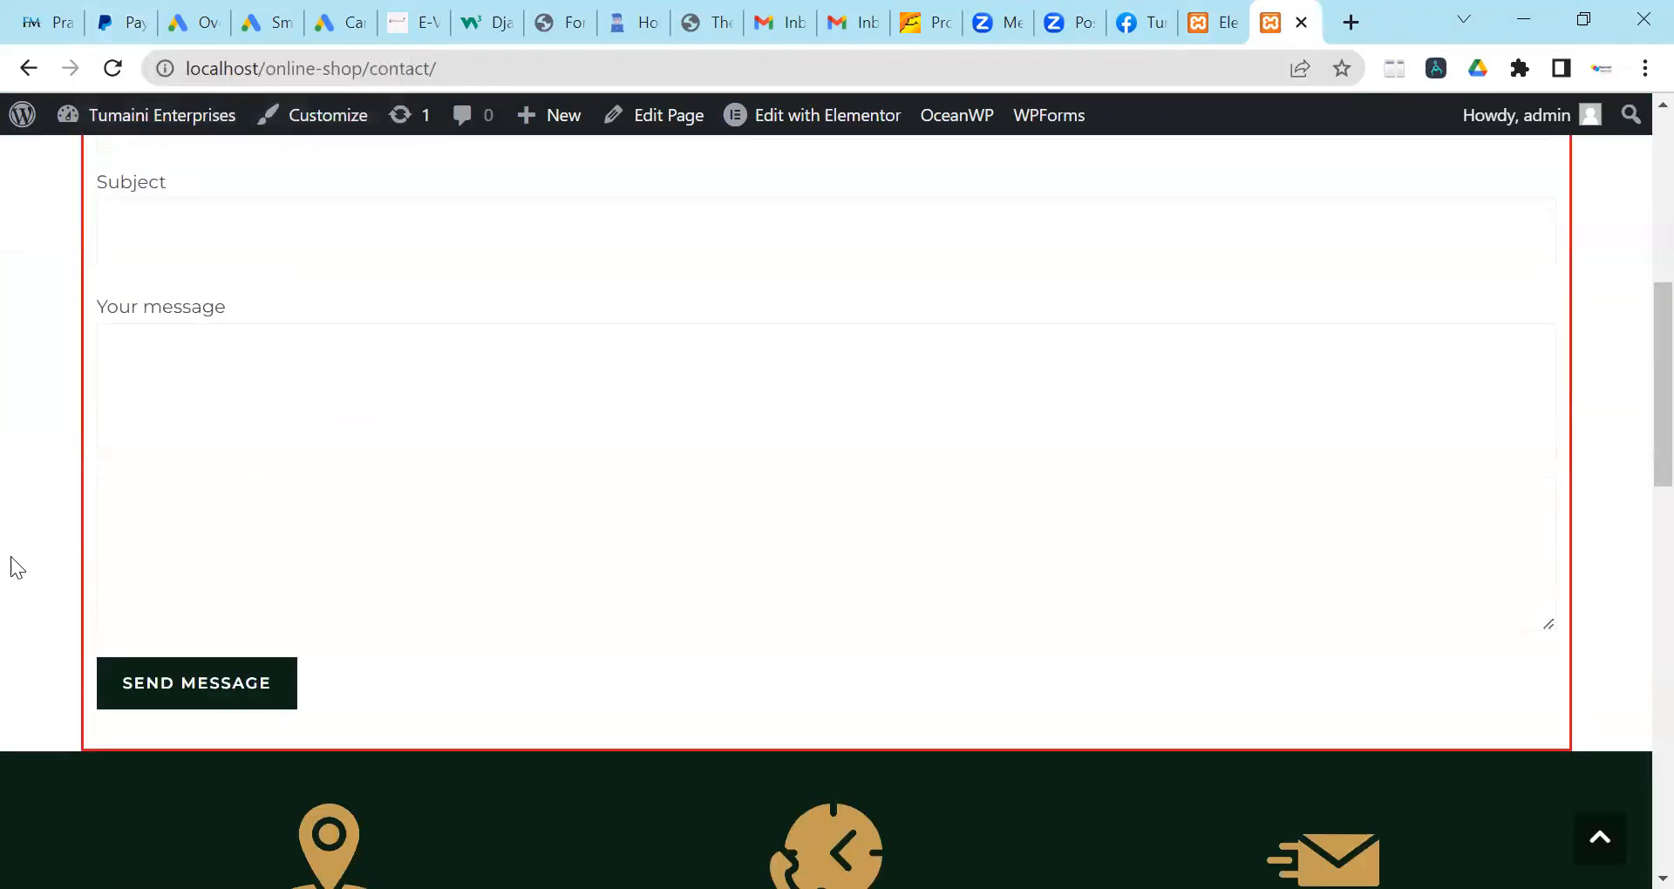
{"action": "scroll", "coordinate": [1068, 541], "scroll_direction": "up", "scroll_amount": 3}
{"action": "scroll", "coordinate": [1068, 536], "scroll_direction": "down", "scroll_amount": 3}
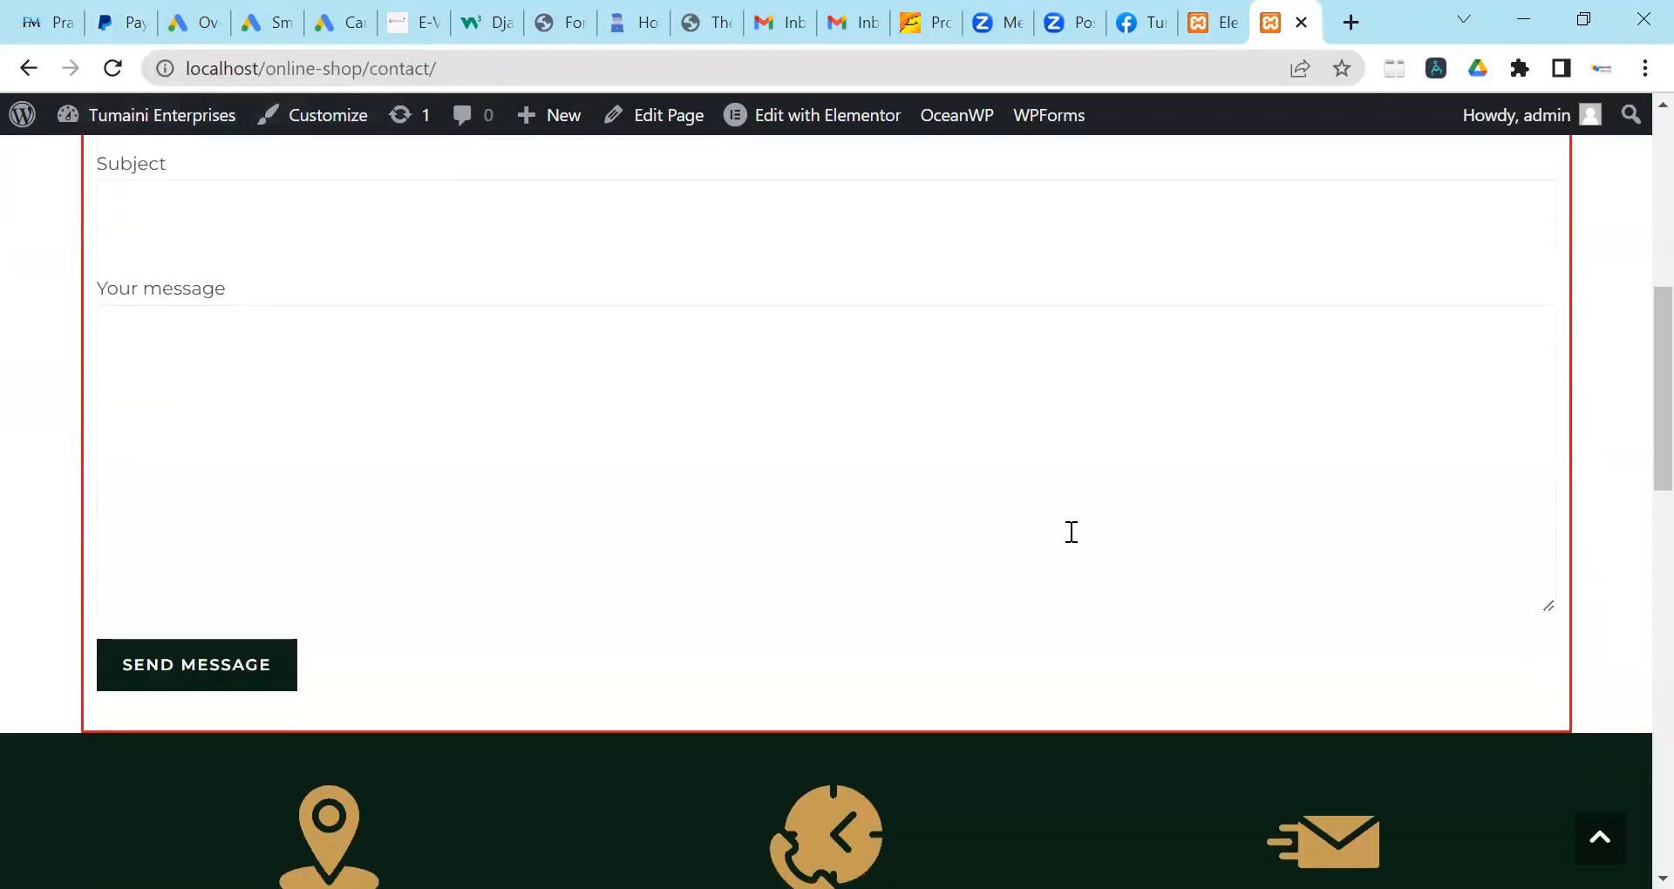
{"action": "scroll", "coordinate": [1068, 532], "scroll_direction": "up", "scroll_amount": 6}
{"action": "scroll", "coordinate": [1047, 528], "scroll_direction": "up", "scroll_amount": 2}
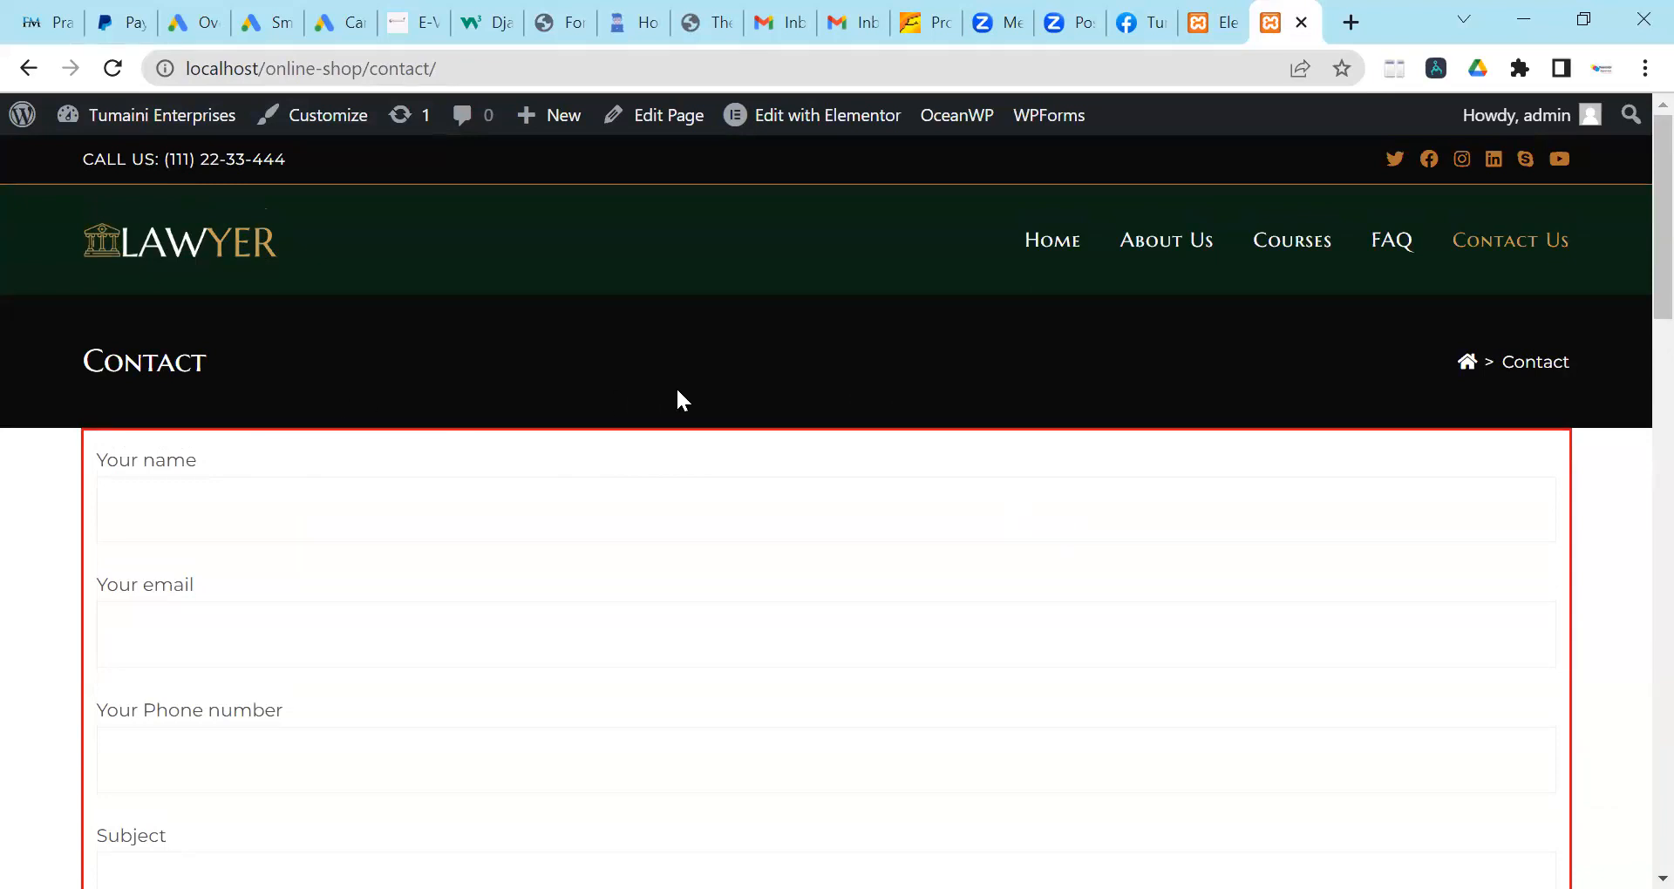
{"action": "scroll", "coordinate": [750, 453], "scroll_direction": "down", "scroll_amount": 10}
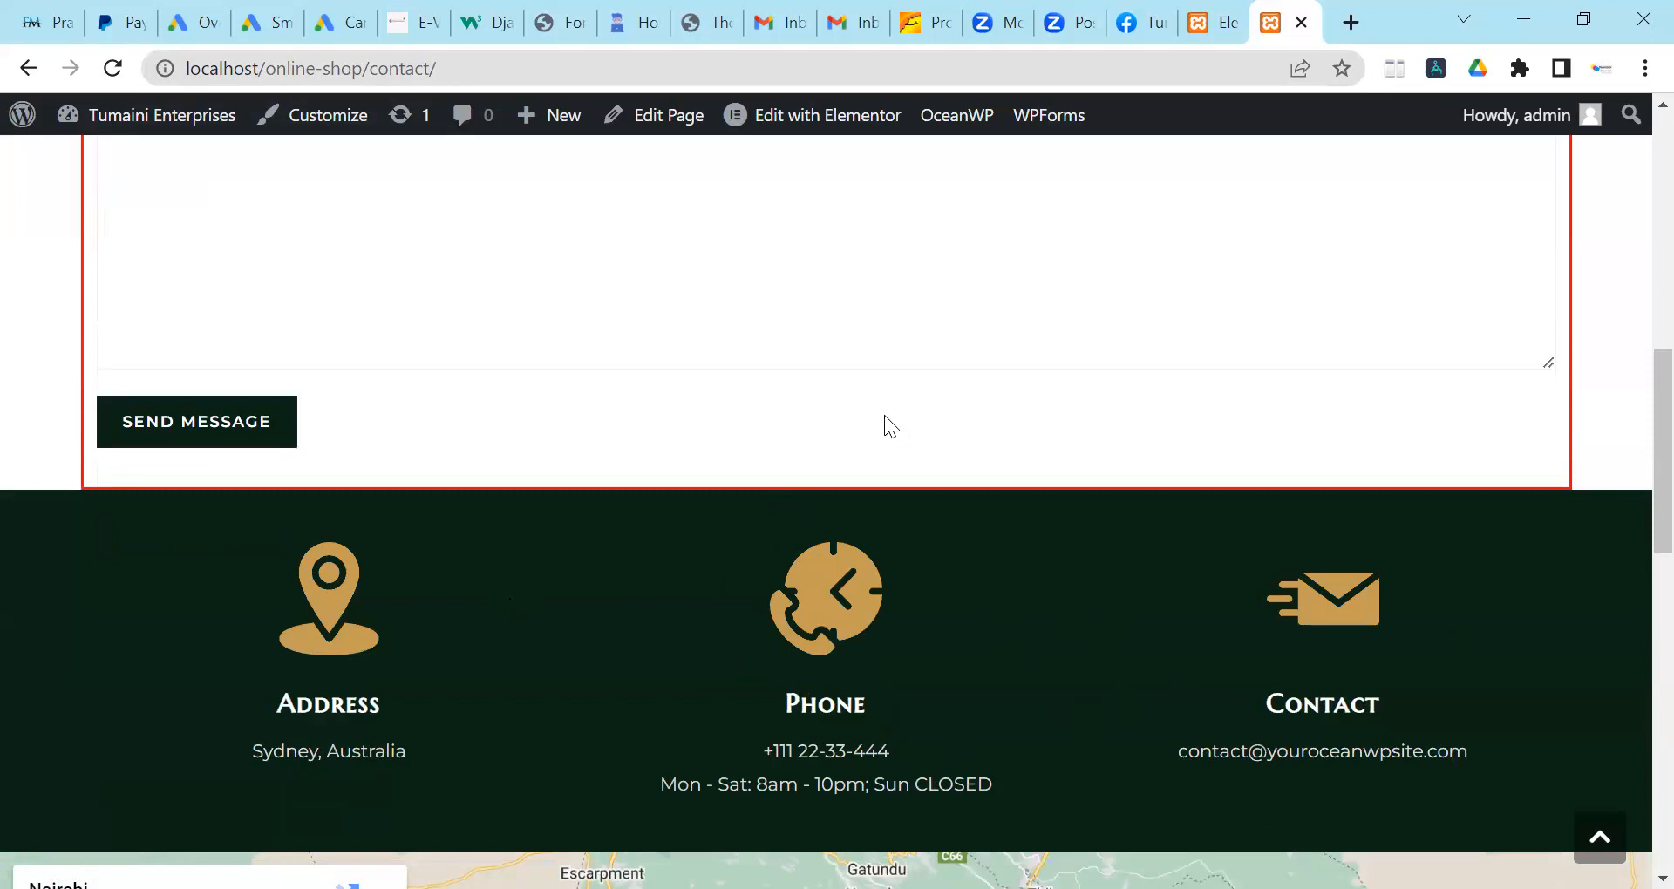
{"action": "scroll", "coordinate": [885, 417], "scroll_direction": "up", "scroll_amount": 3}
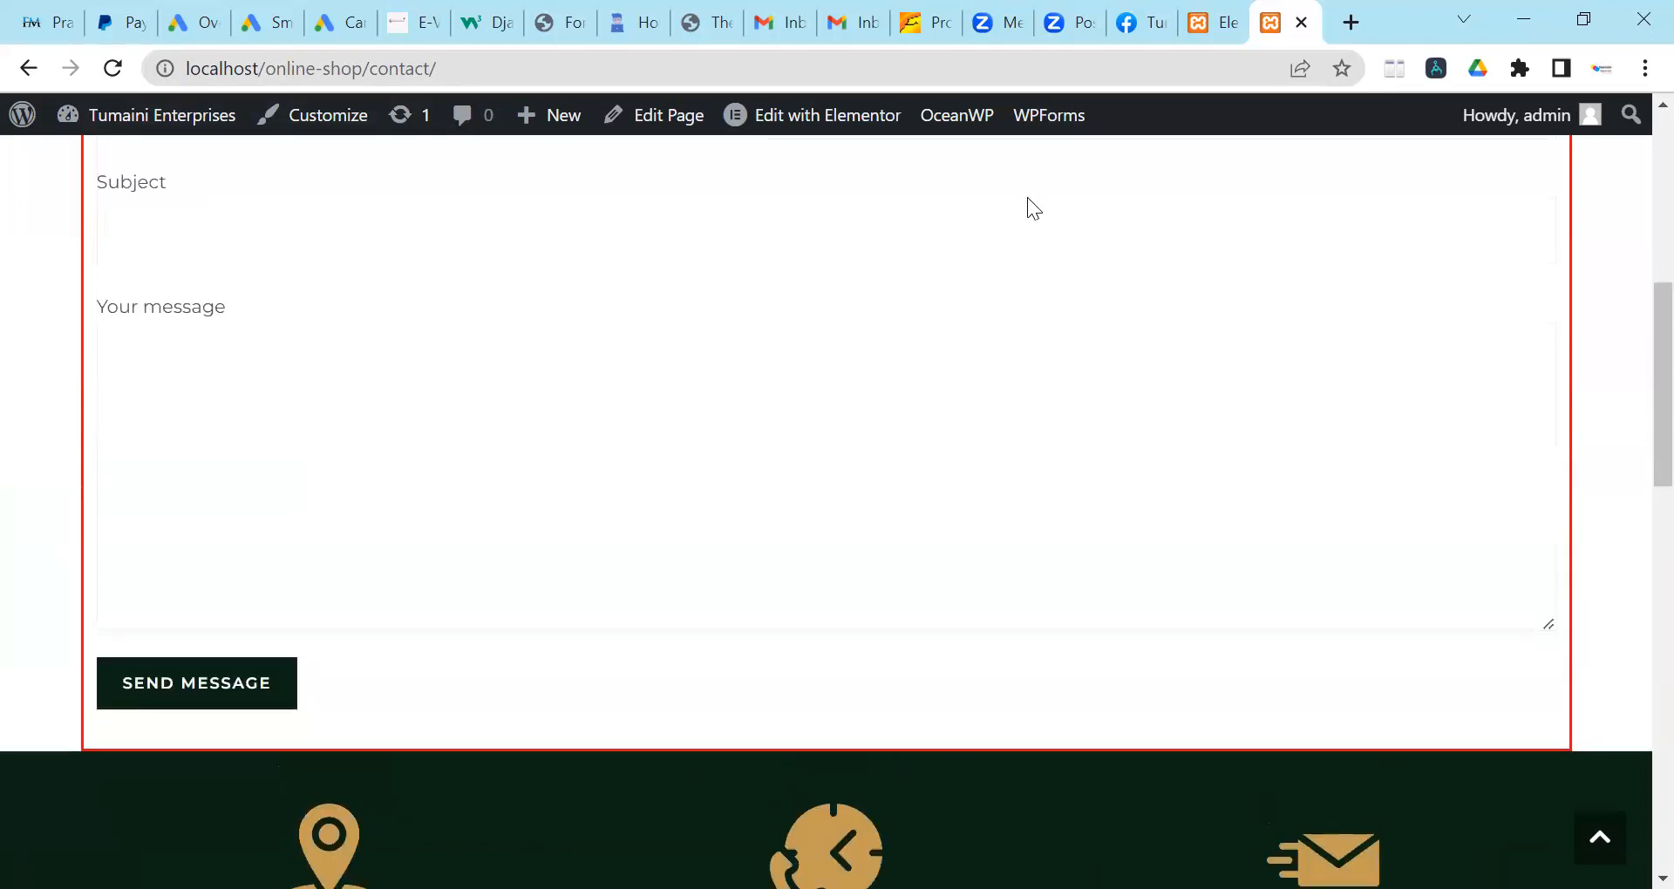
Back in Elementor, bring up the form column's Advanced margin and padding settings.
{"action": "key", "text": "ctrl+shift+Tab"}
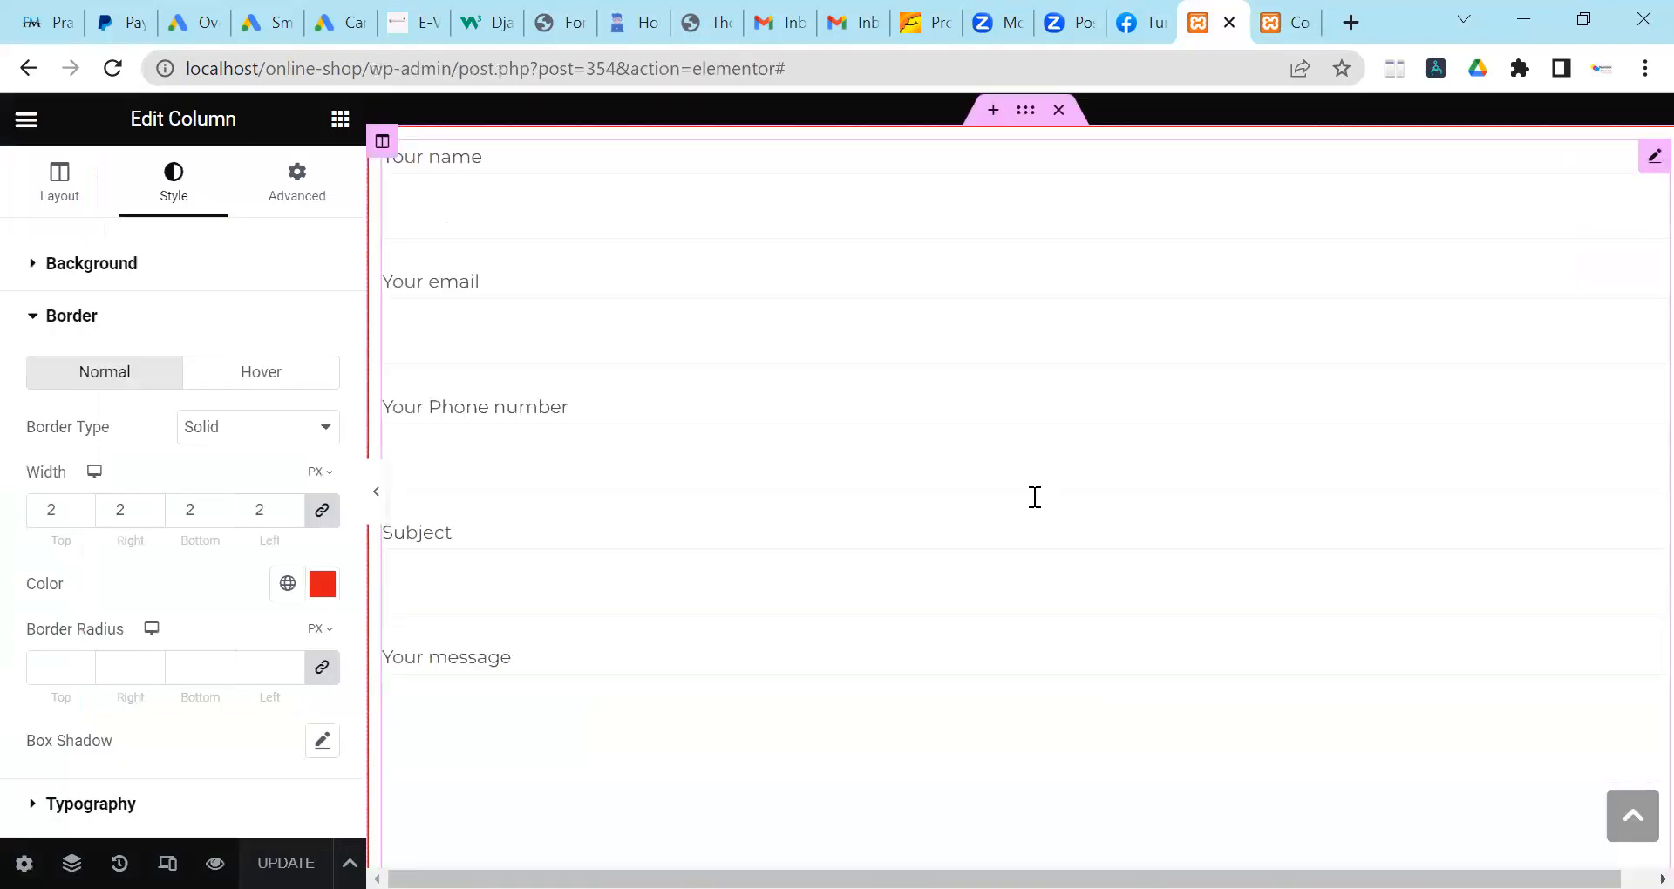
{"action": "scroll", "coordinate": [1029, 497], "scroll_direction": "up", "scroll_amount": 3}
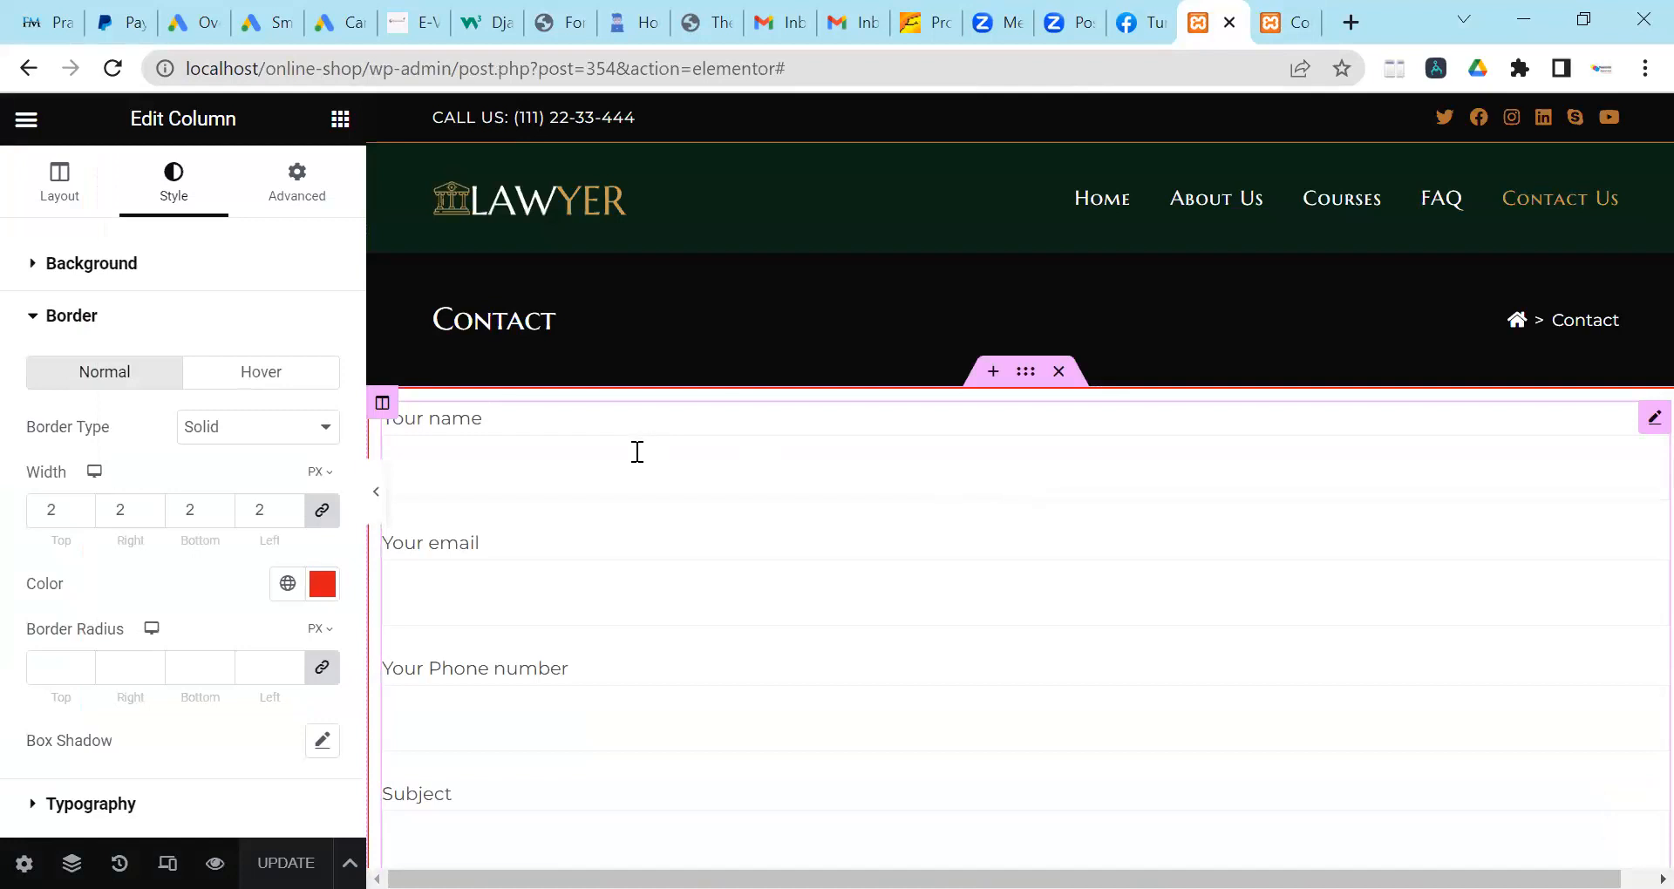
{"action": "left_click", "coordinate": [276, 201]}
{"action": "scroll", "coordinate": [422, 371], "scroll_direction": "down", "scroll_amount": 1}
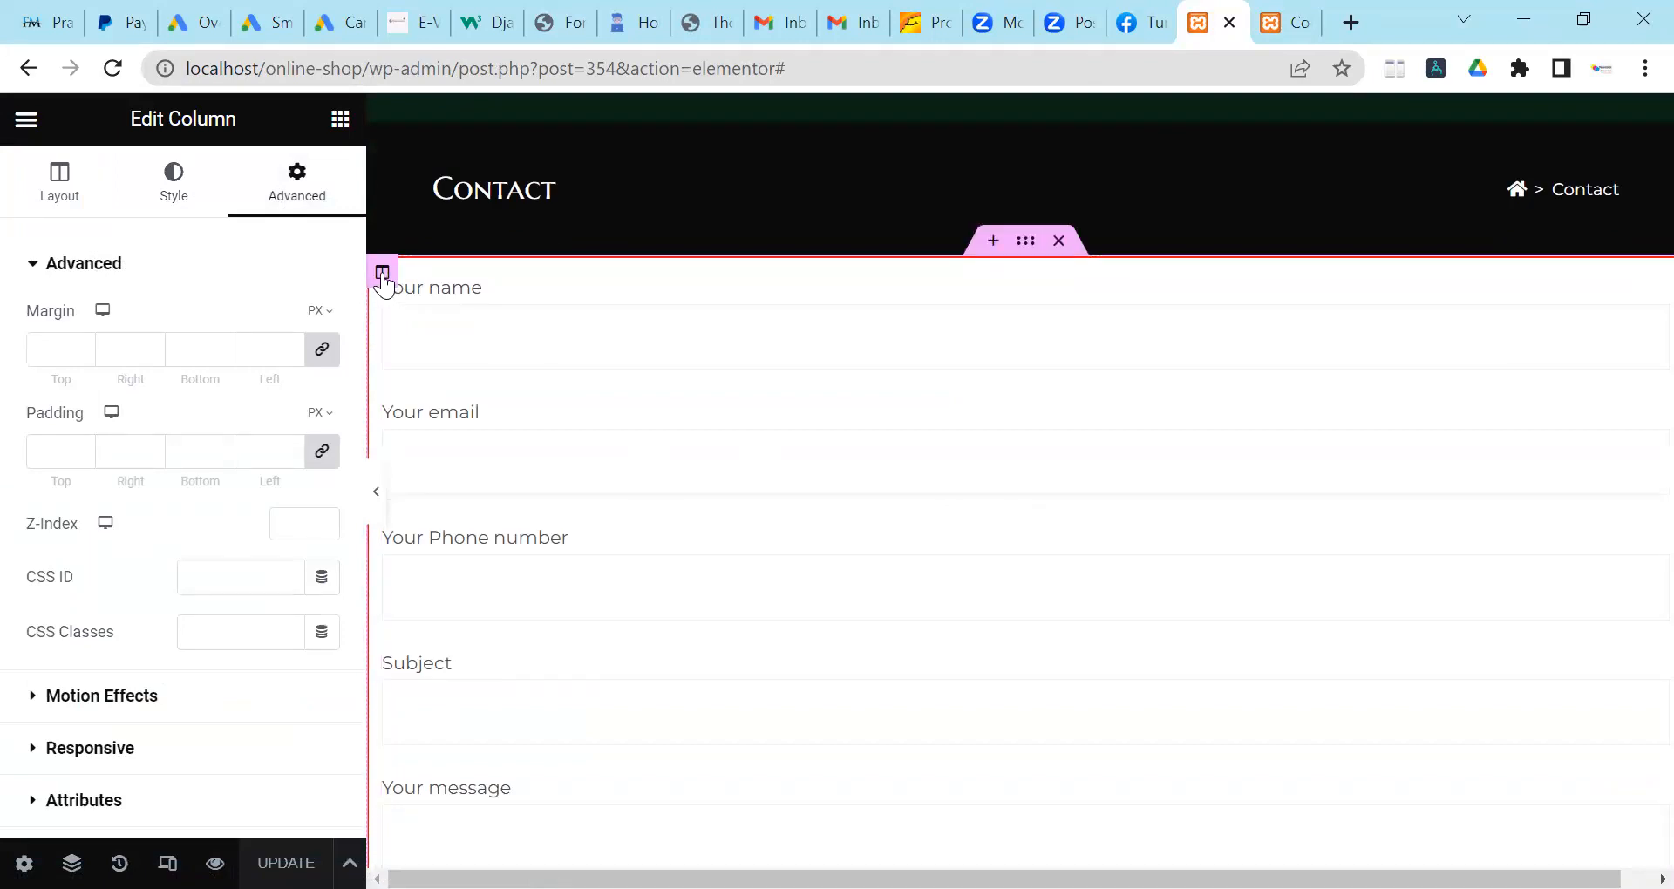
{"action": "left_click", "coordinate": [176, 206]}
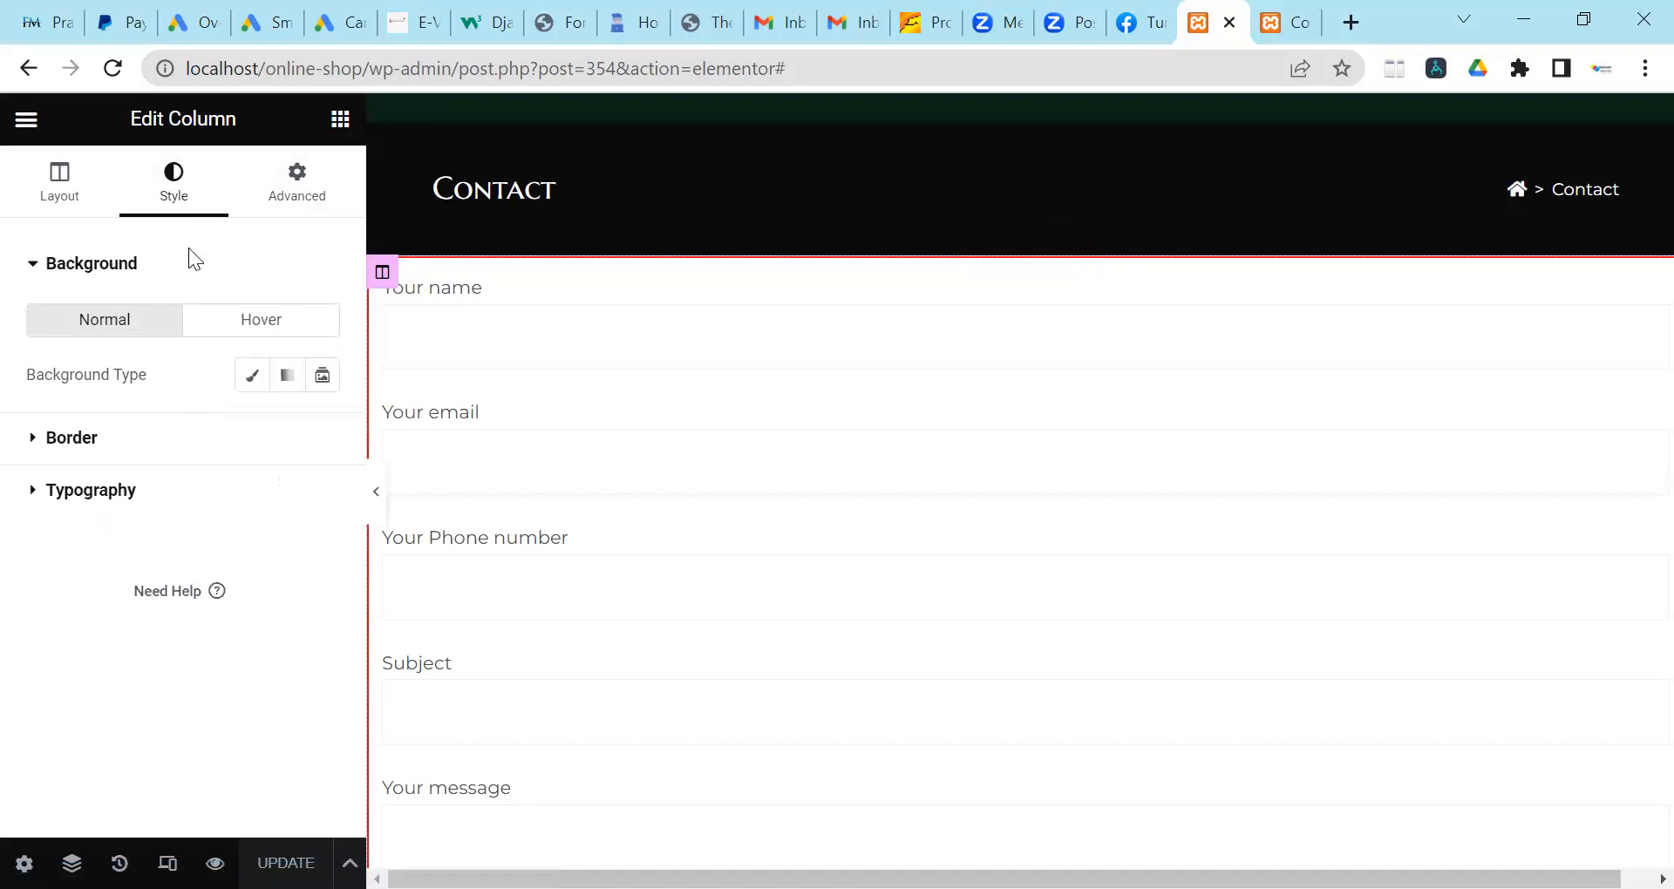
{"action": "left_click", "coordinate": [299, 197]}
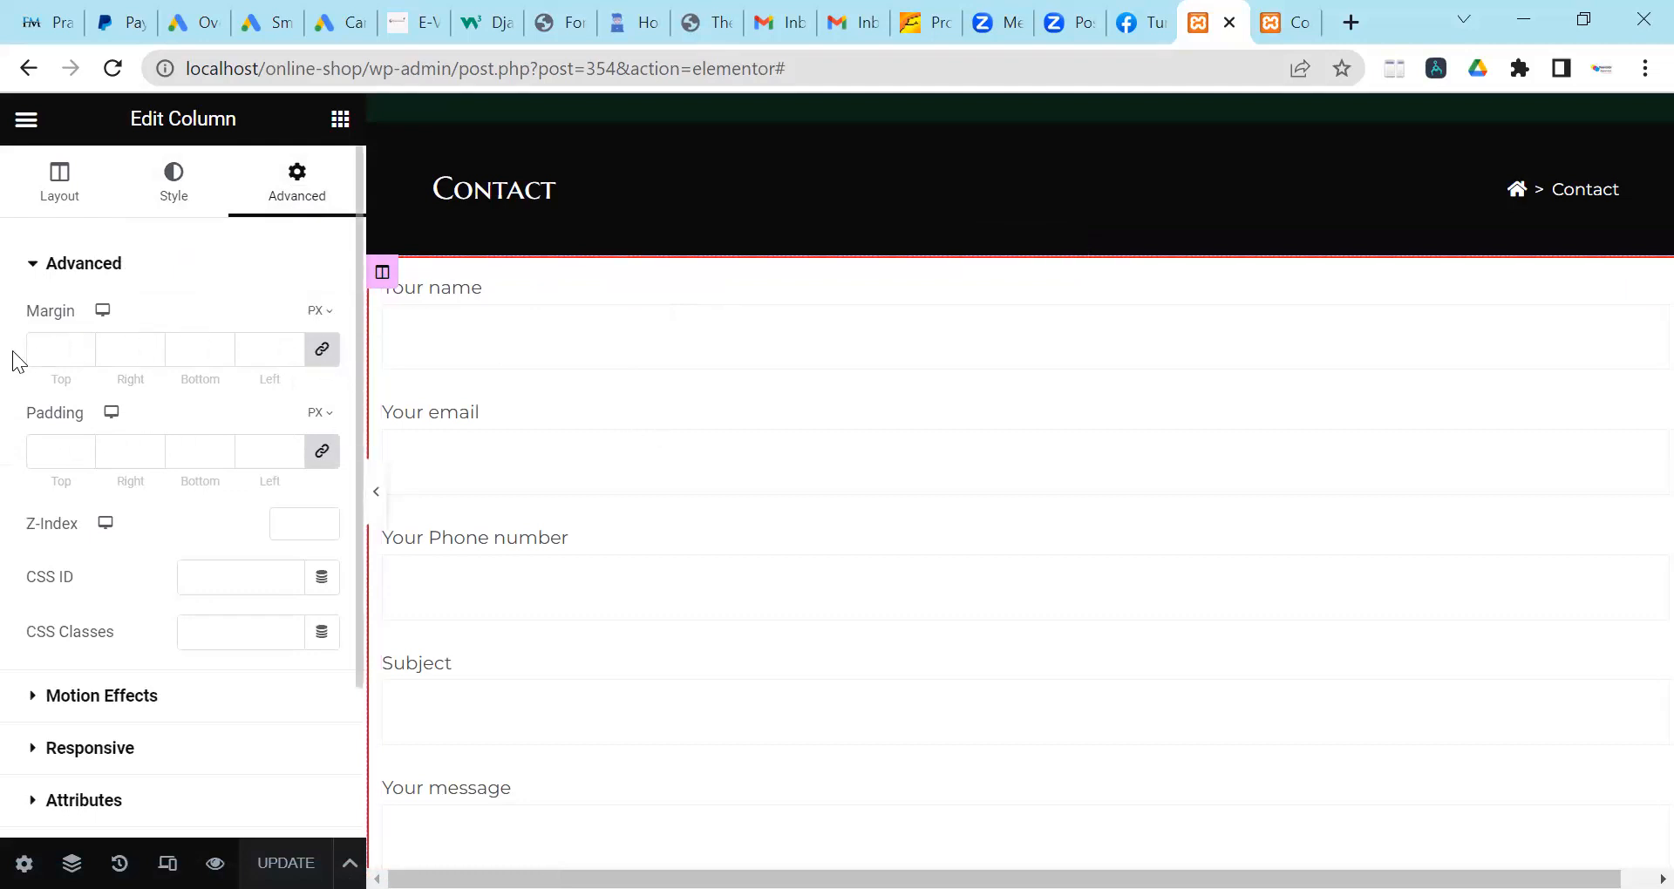
Unlink the column margin sides and raise the top margin to 10px.
{"action": "left_click", "coordinate": [78, 345]}
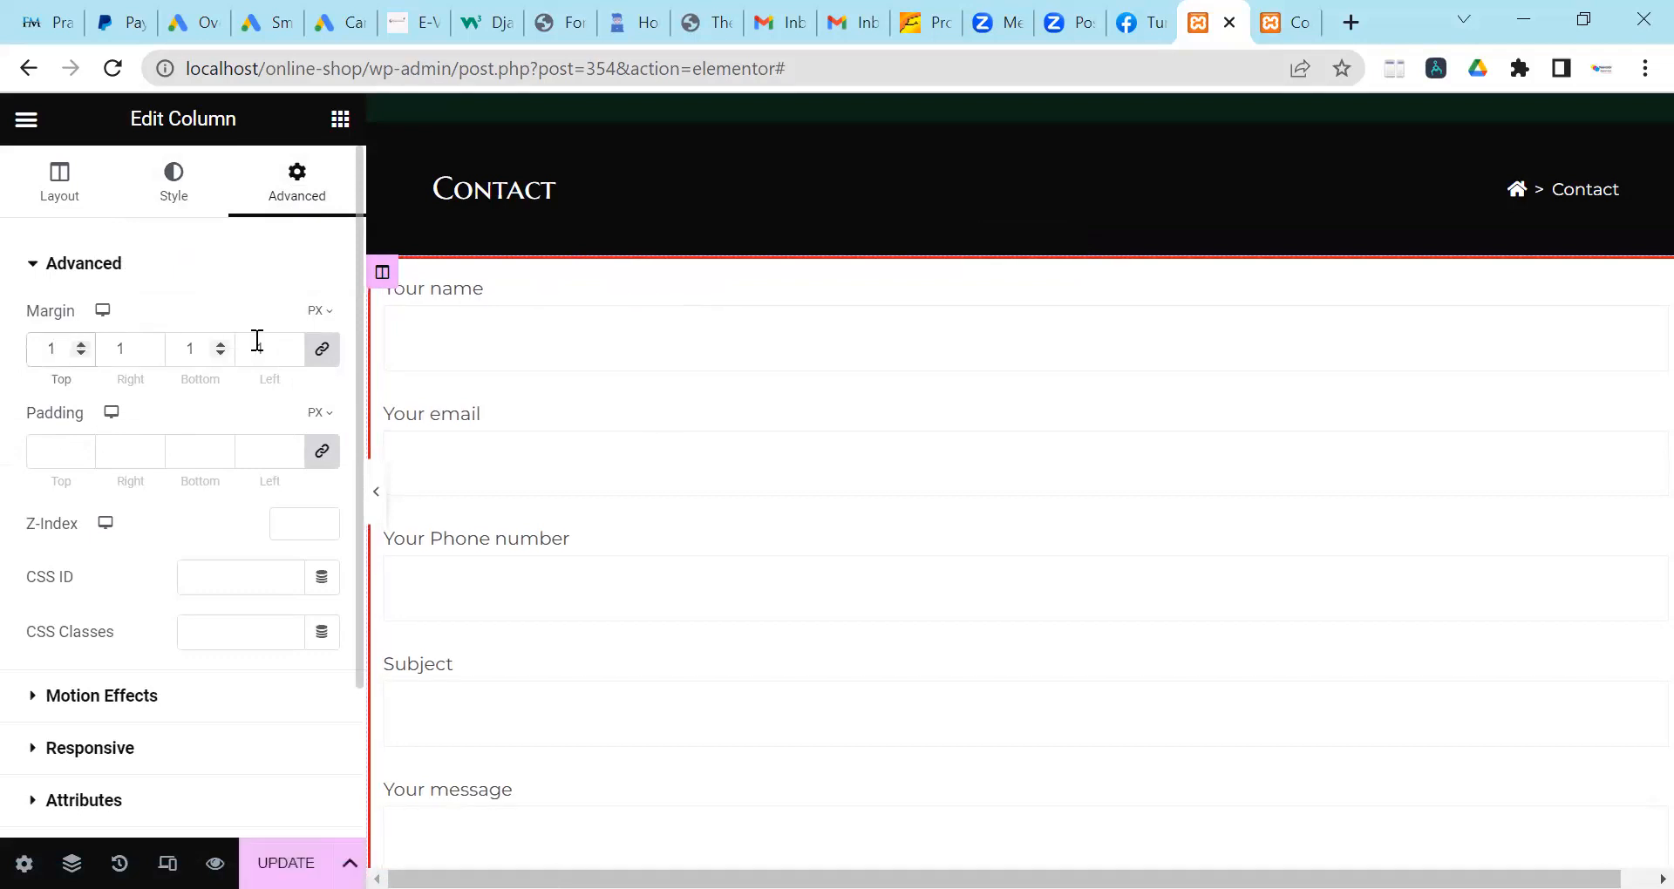
{"action": "left_click", "coordinate": [287, 354]}
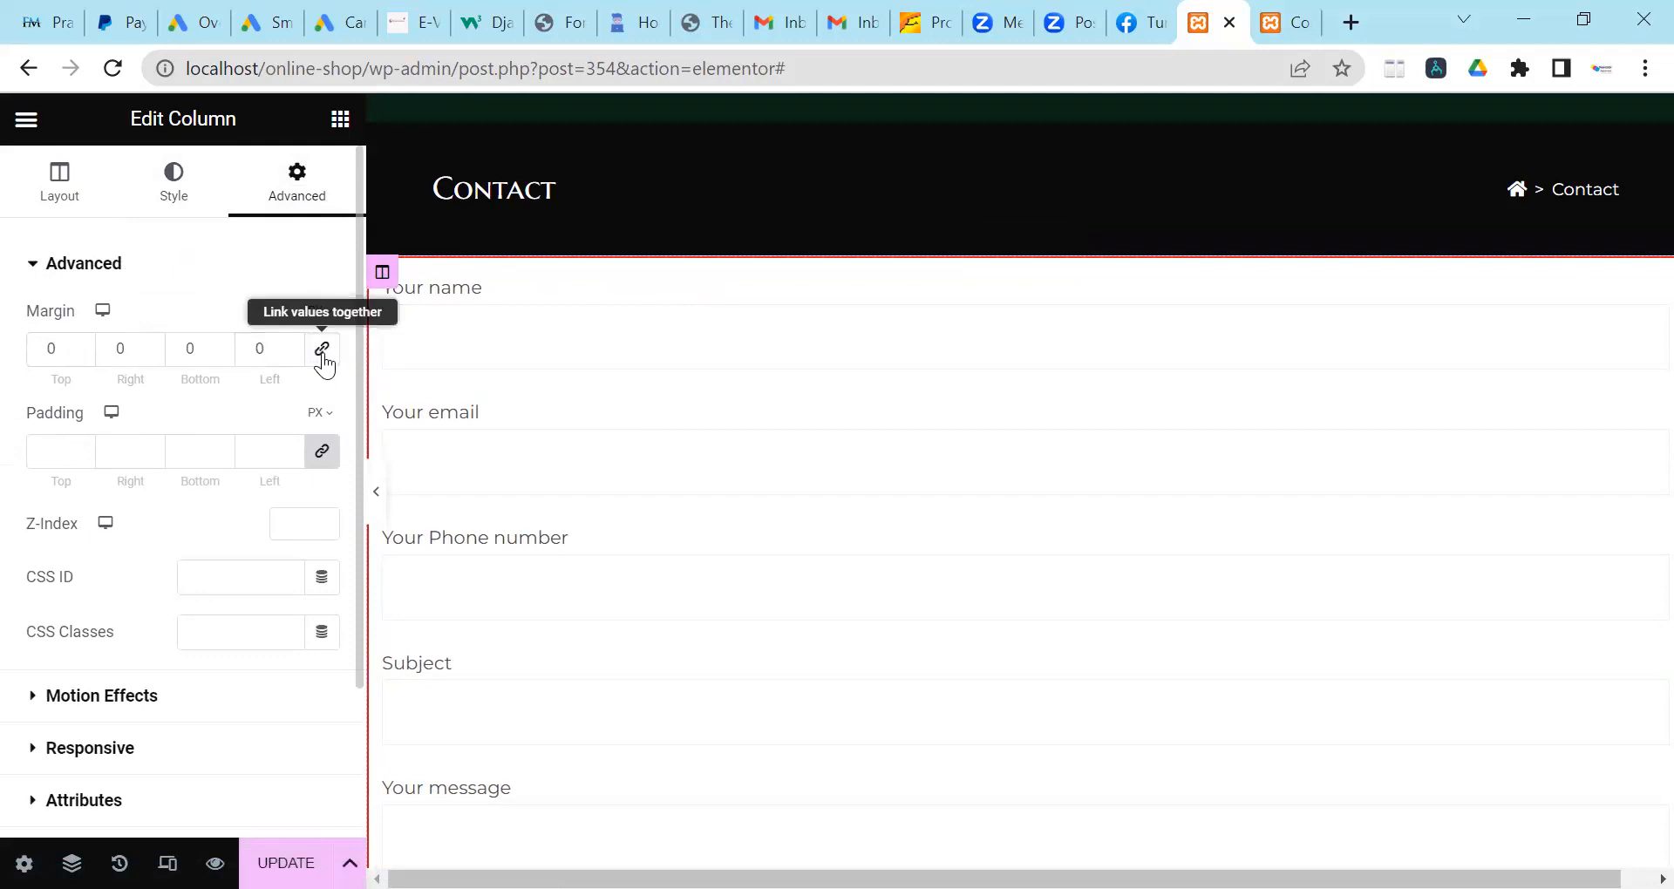
{"action": "left_click", "coordinate": [324, 359]}
{"action": "left_click", "coordinate": [81, 346]}
{"action": "left_click", "coordinate": [83, 346]}
{"action": "left_click", "coordinate": [81, 345]}
{"action": "left_click", "coordinate": [81, 346]}
{"action": "left_click", "coordinate": [81, 346]}
{"action": "left_click", "coordinate": [81, 345]}
{"action": "left_click", "coordinate": [81, 345]}
{"action": "left_click", "coordinate": [81, 345]}
{"action": "left_click", "coordinate": [81, 346]}
{"action": "left_click", "coordinate": [81, 345]}
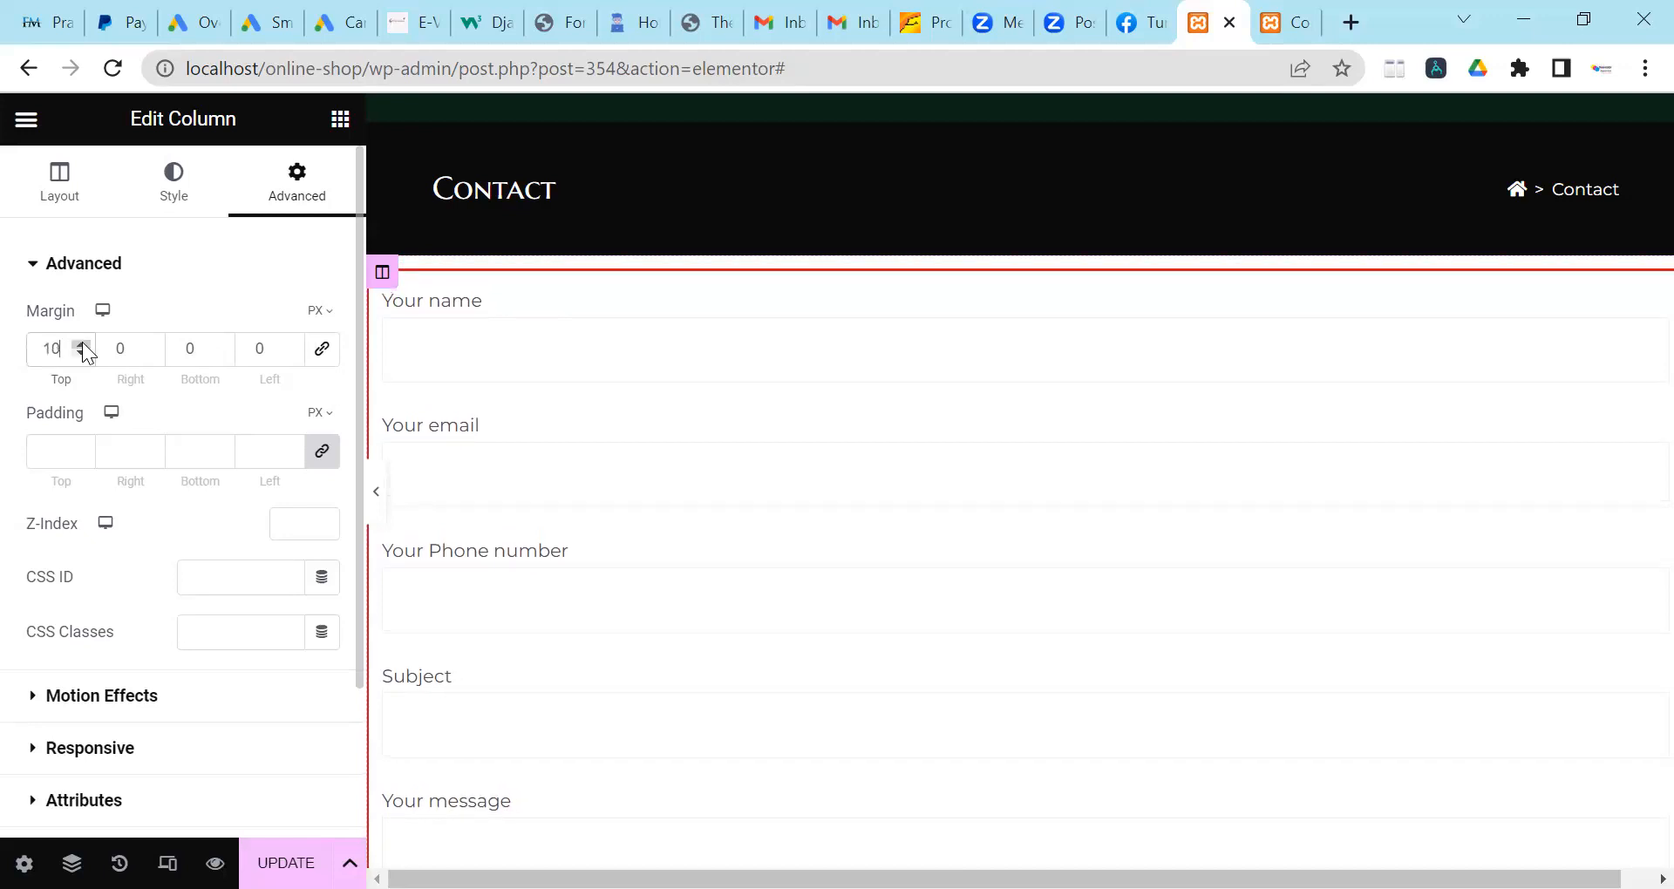
Set the column's bottom margin to 10px and save the page.
{"action": "left_click", "coordinate": [220, 353]}
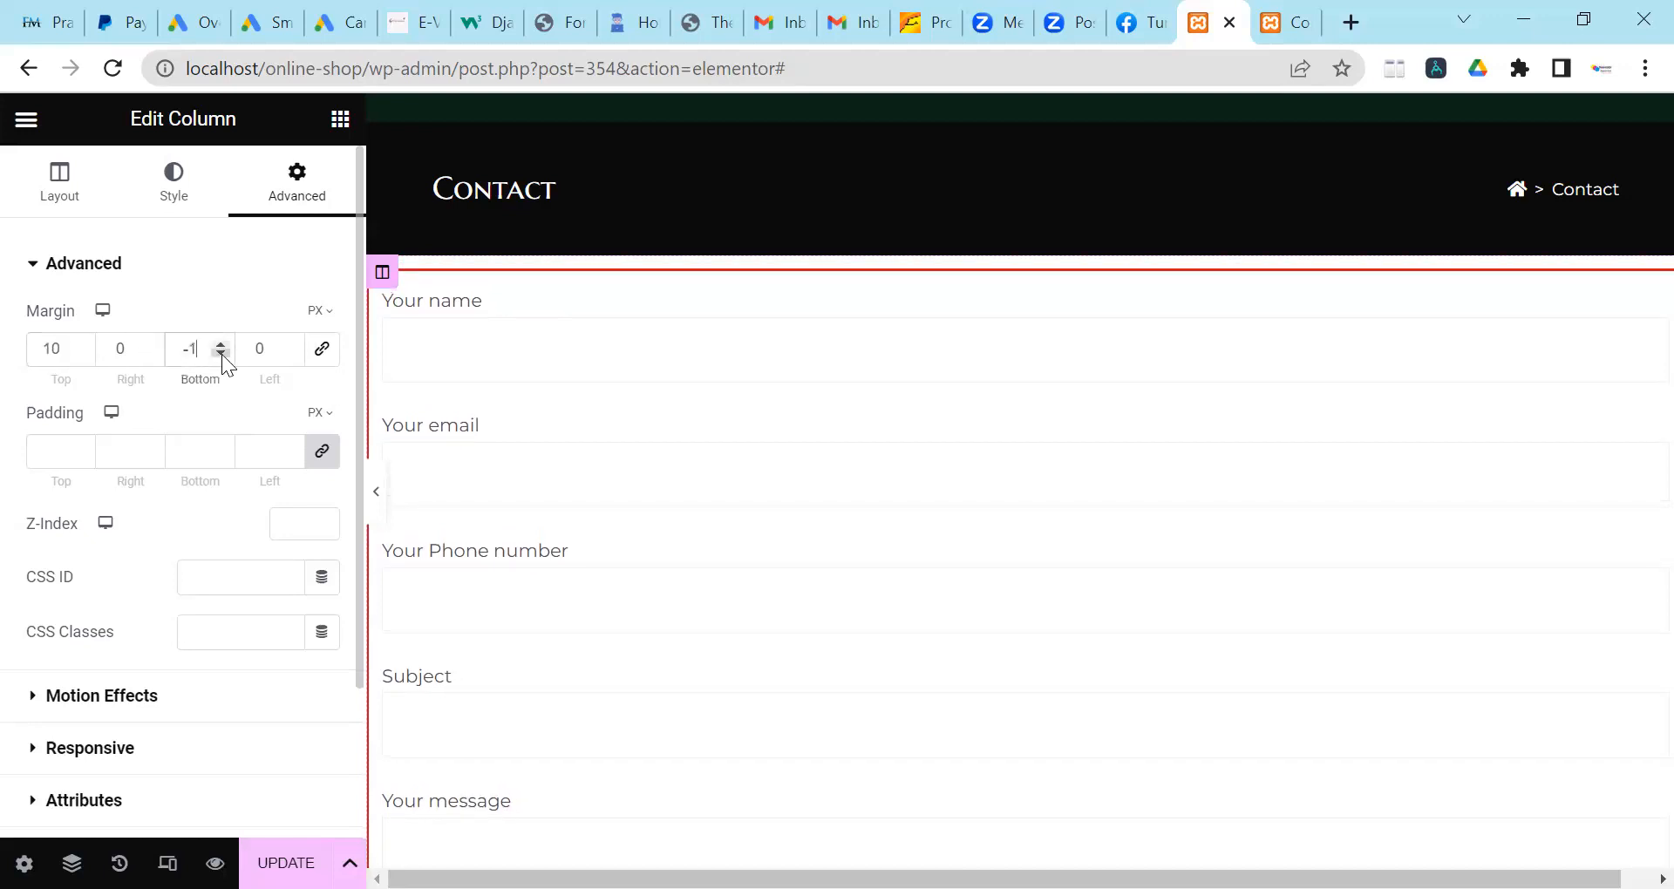
{"action": "left_click", "coordinate": [221, 344]}
{"action": "left_click", "coordinate": [221, 345]}
{"action": "left_click", "coordinate": [222, 344]}
{"action": "left_click", "coordinate": [222, 344]}
{"action": "left_click", "coordinate": [220, 344]}
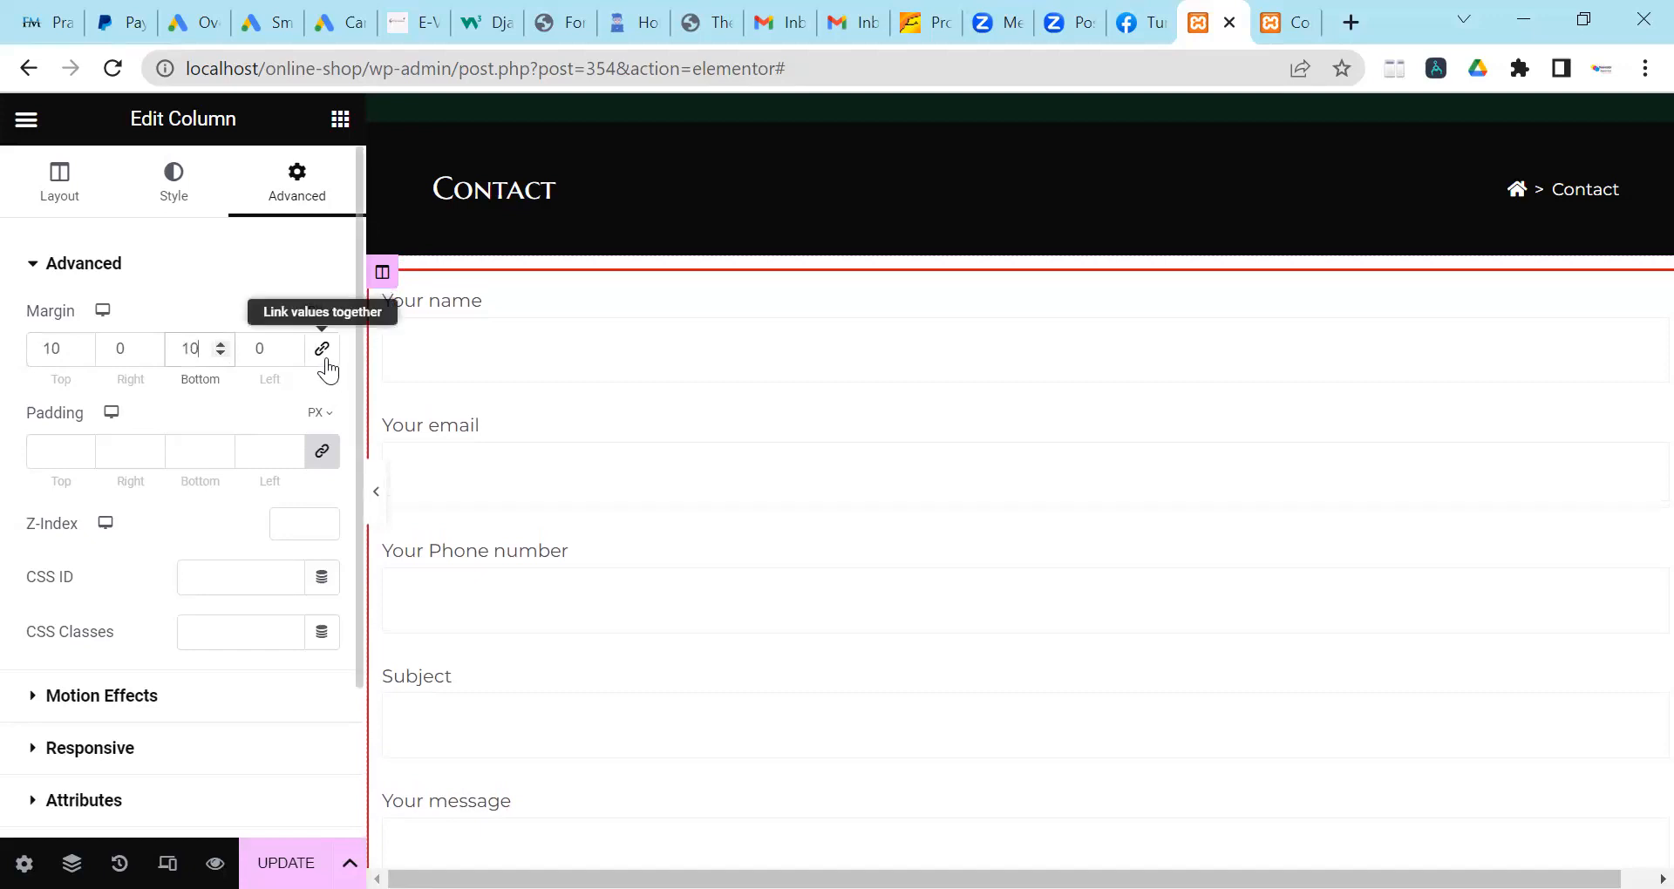
{"action": "key", "text": "ctrl+s"}
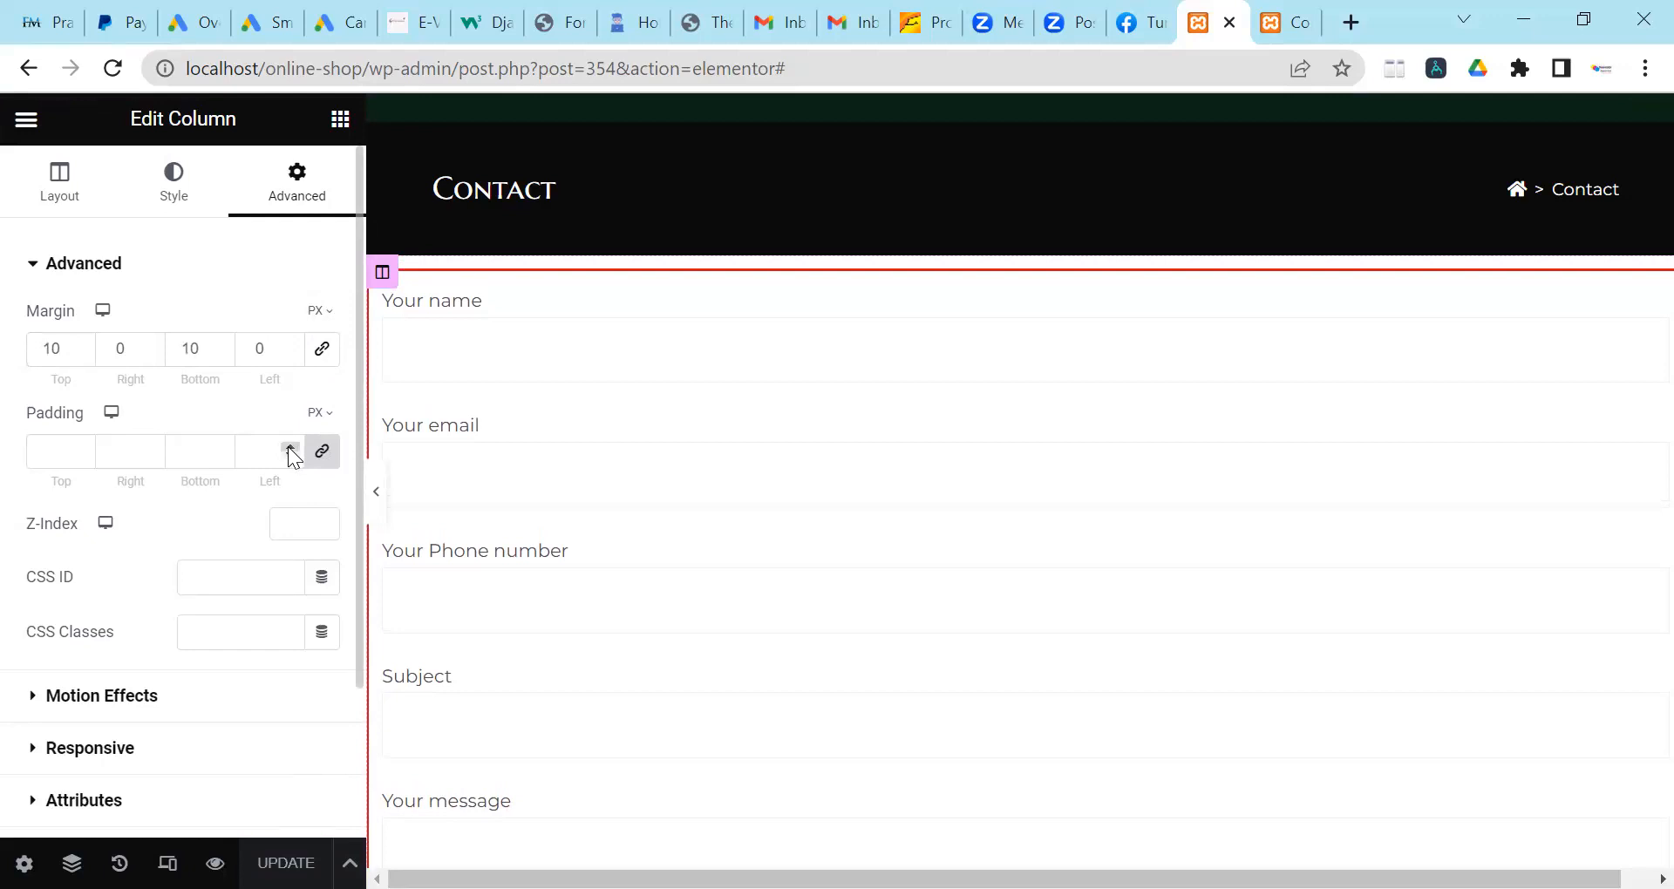
Give the form column 3px padding on every side.
{"action": "left_click", "coordinate": [291, 448]}
{"action": "left_click", "coordinate": [292, 447]}
{"action": "left_click", "coordinate": [293, 447]}
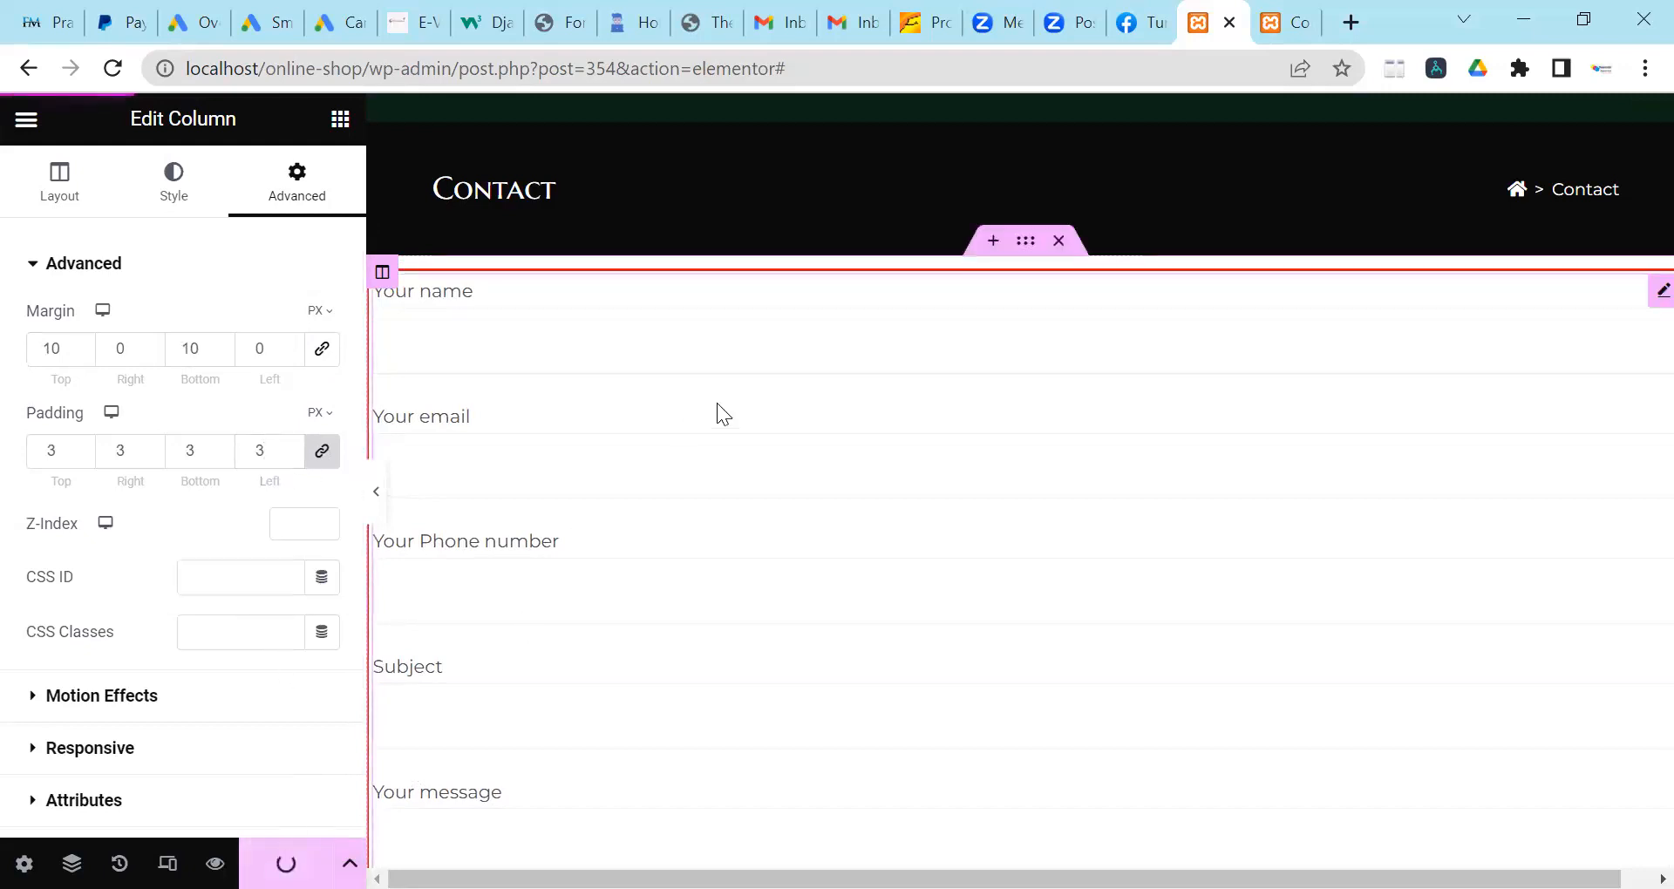
{"action": "scroll", "coordinate": [717, 403], "scroll_direction": "down", "scroll_amount": 5}
{"action": "scroll", "coordinate": [719, 403], "scroll_direction": "down", "scroll_amount": 3}
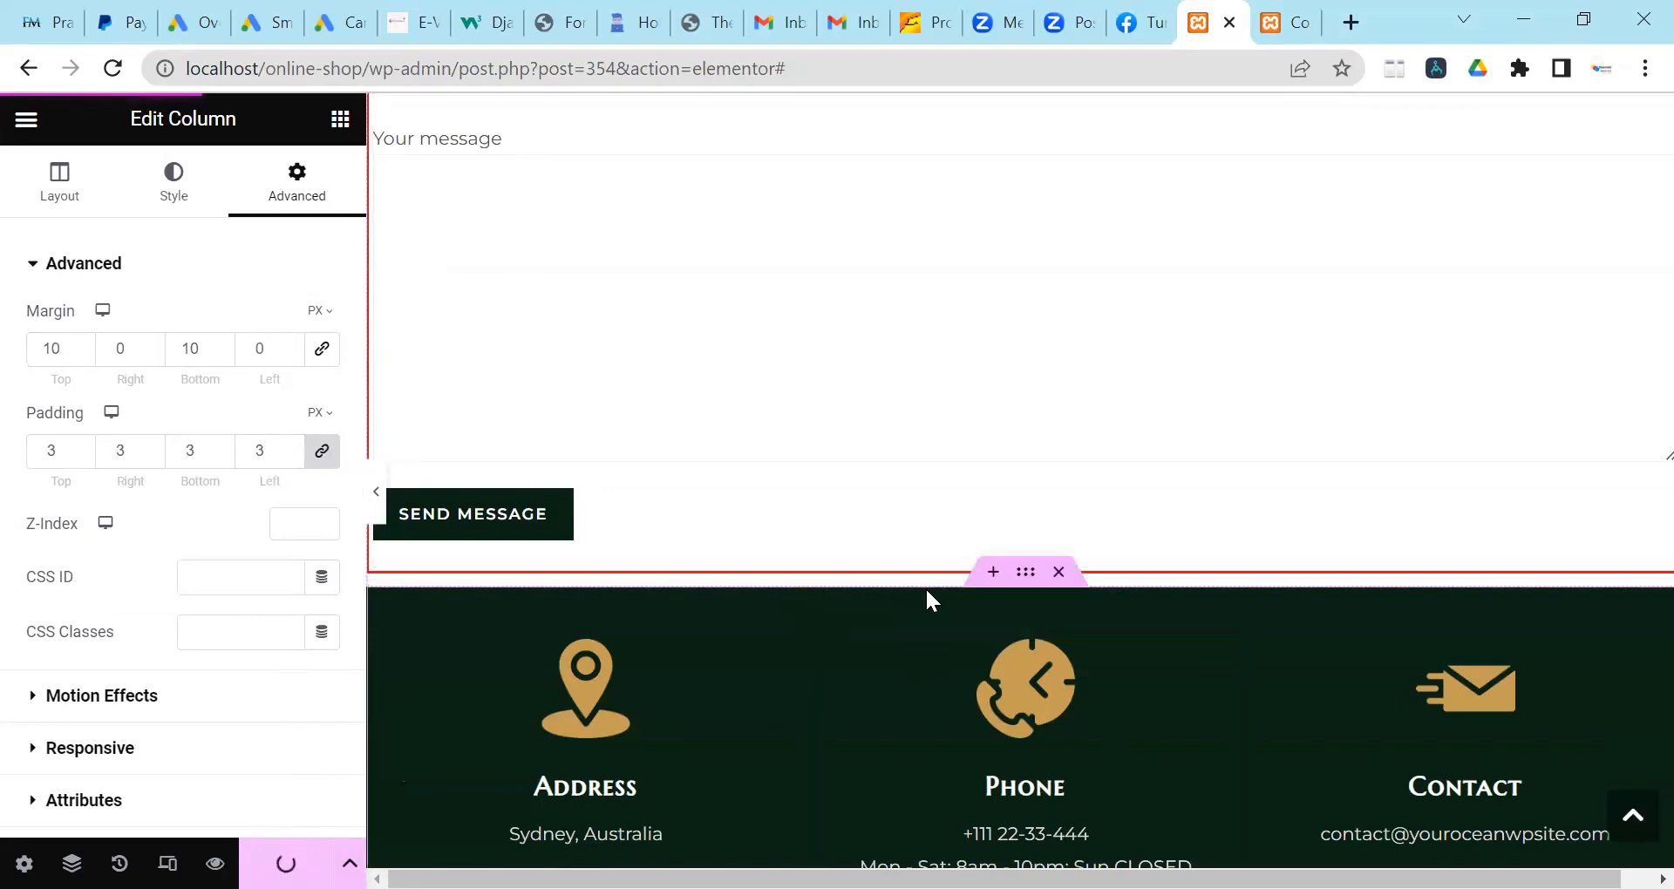
{"action": "scroll", "coordinate": [927, 587], "scroll_direction": "up", "scroll_amount": 10}
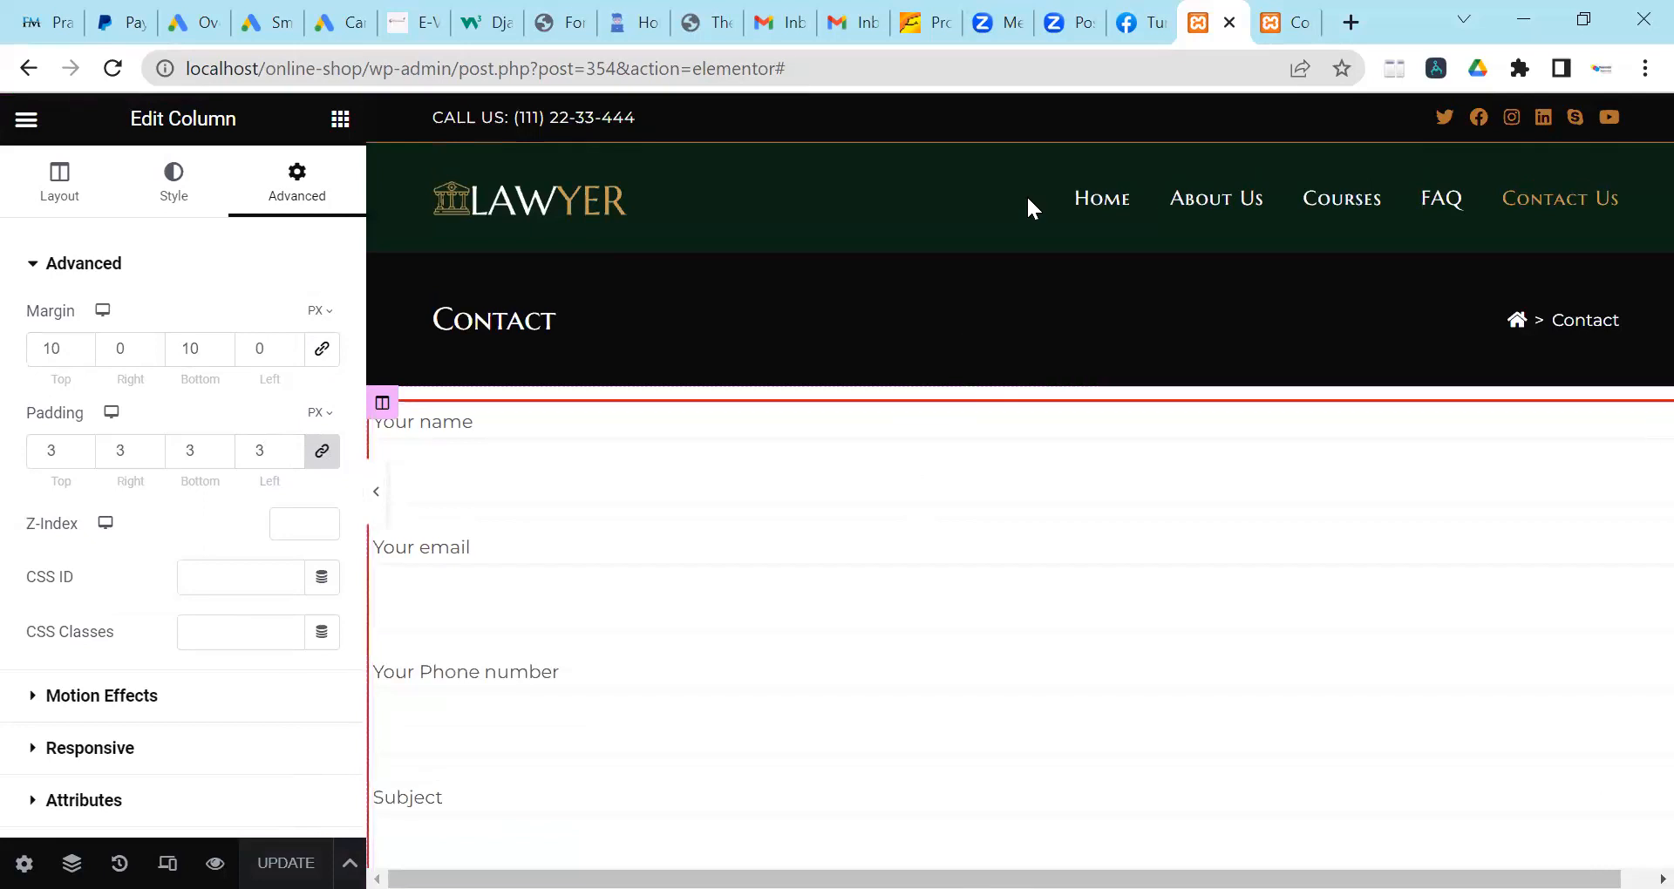
Reload the live Contact page and preview the spaced form at a narrower window width.
{"action": "left_click", "coordinate": [1279, 10]}
{"action": "key", "text": "F5"}
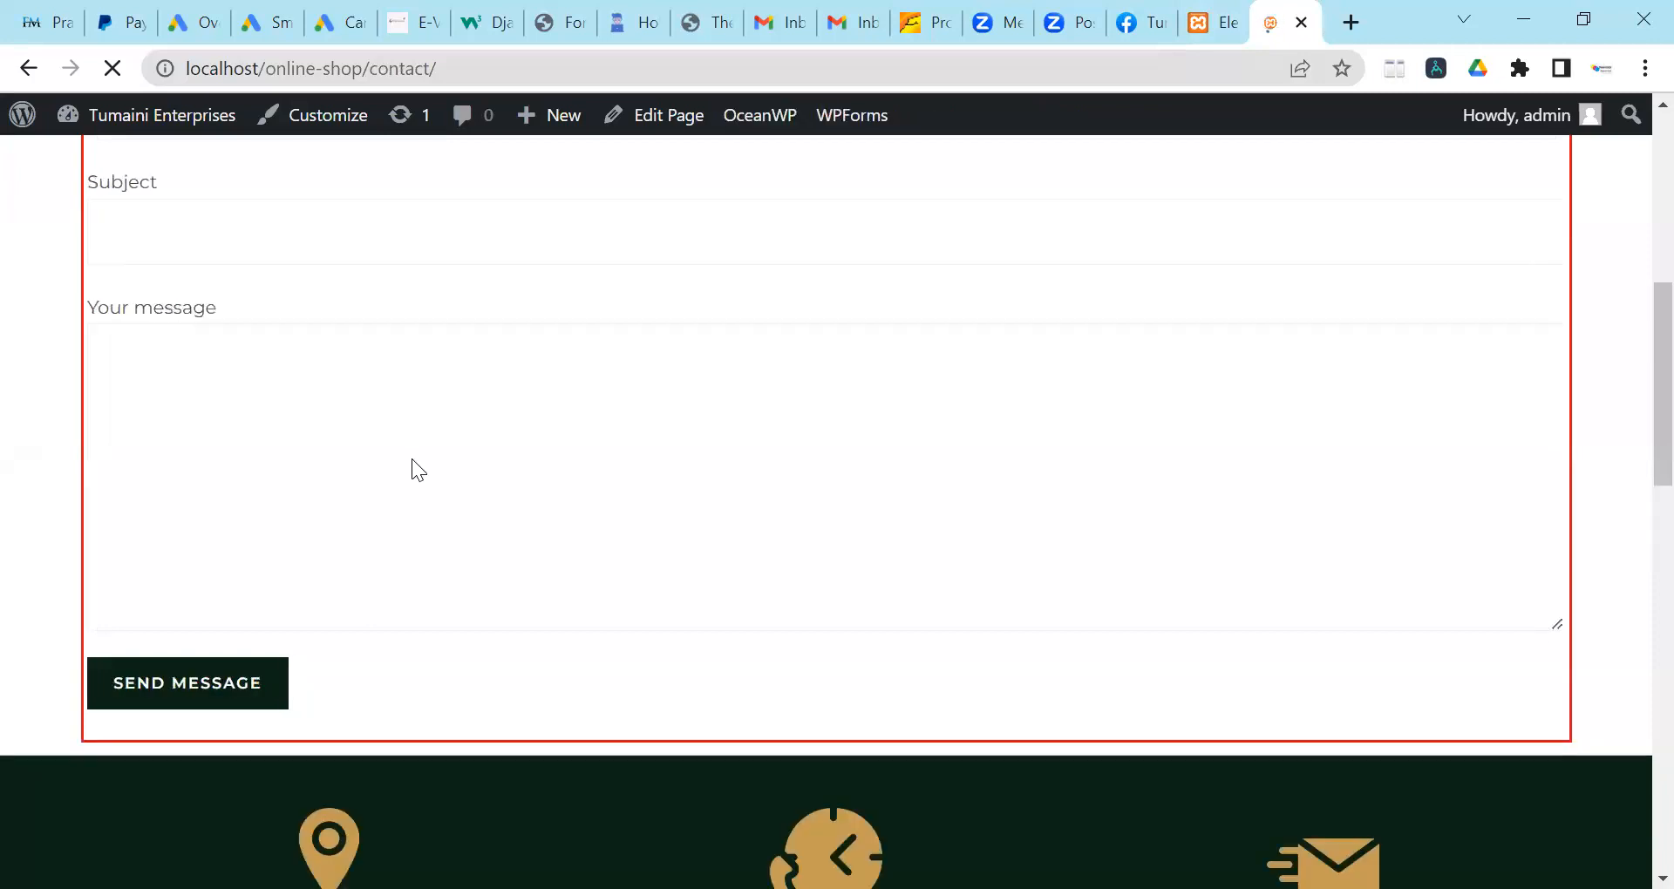
{"action": "scroll", "coordinate": [781, 580], "scroll_direction": "up", "scroll_amount": 8}
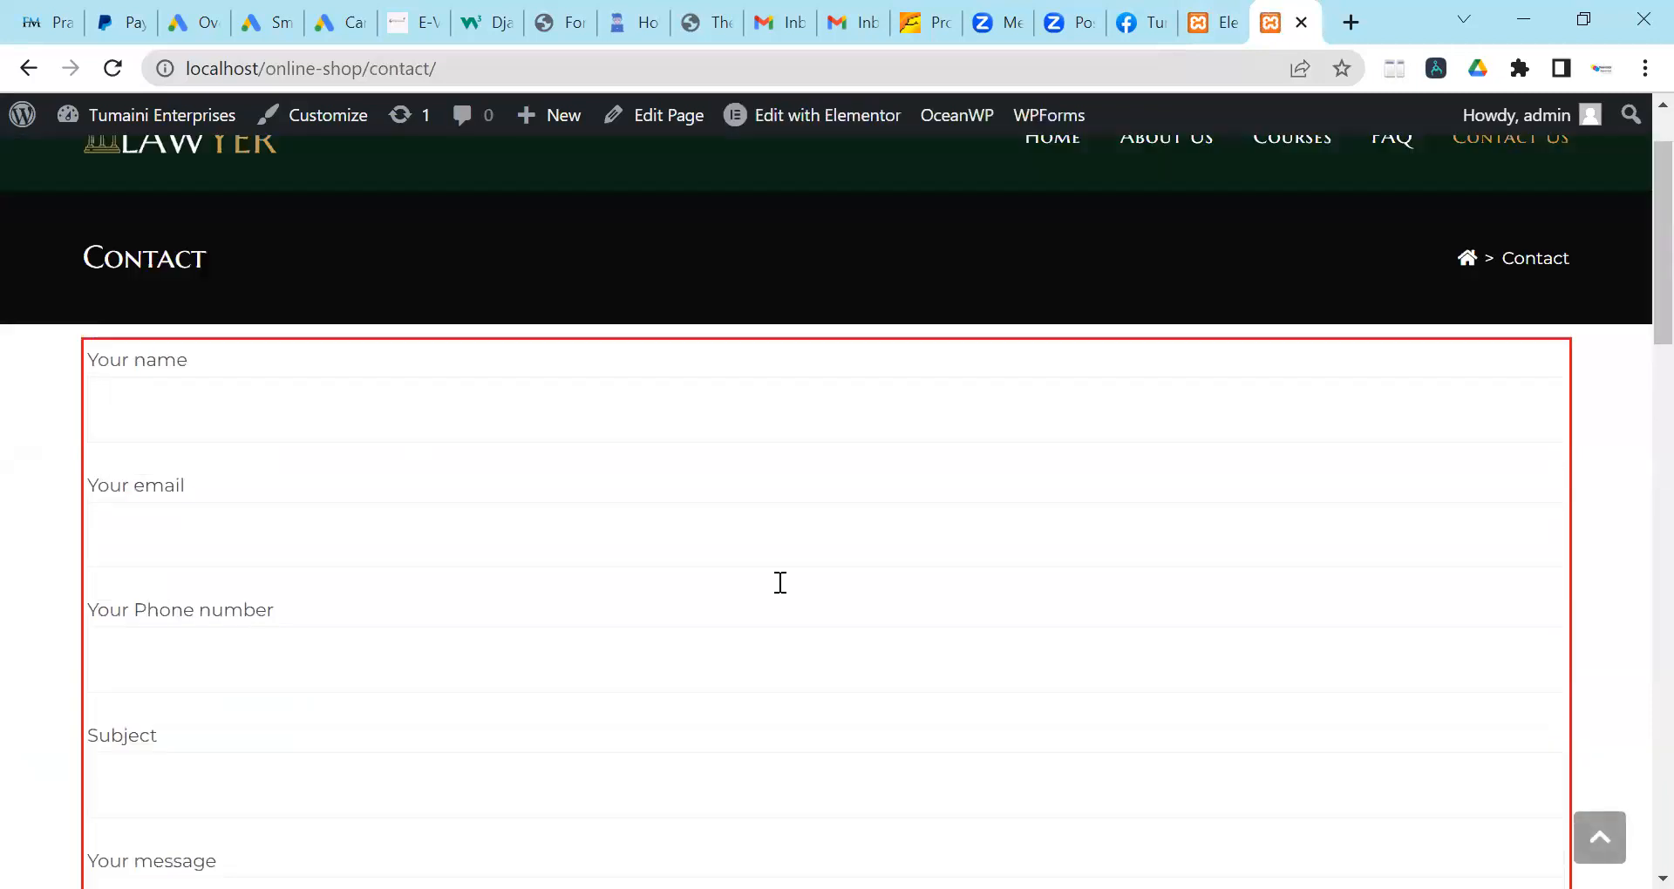
{"action": "left_click", "coordinate": [1591, 16]}
{"action": "scroll", "coordinate": [771, 536], "scroll_direction": "down", "scroll_amount": 5}
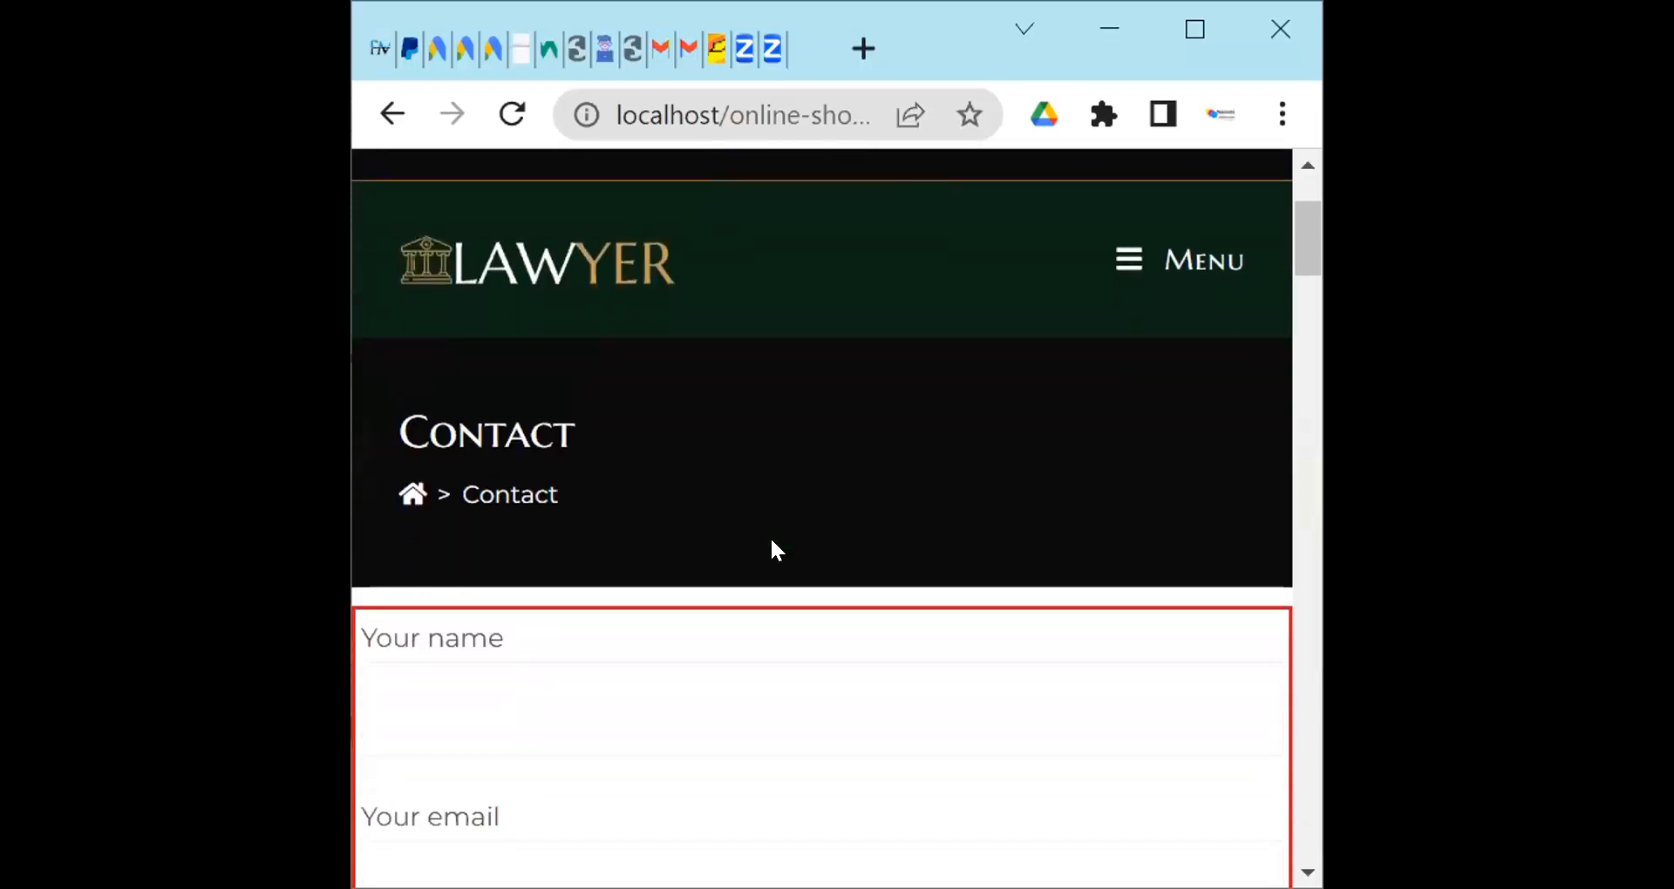
{"action": "scroll", "coordinate": [766, 532], "scroll_direction": "down", "scroll_amount": 8}
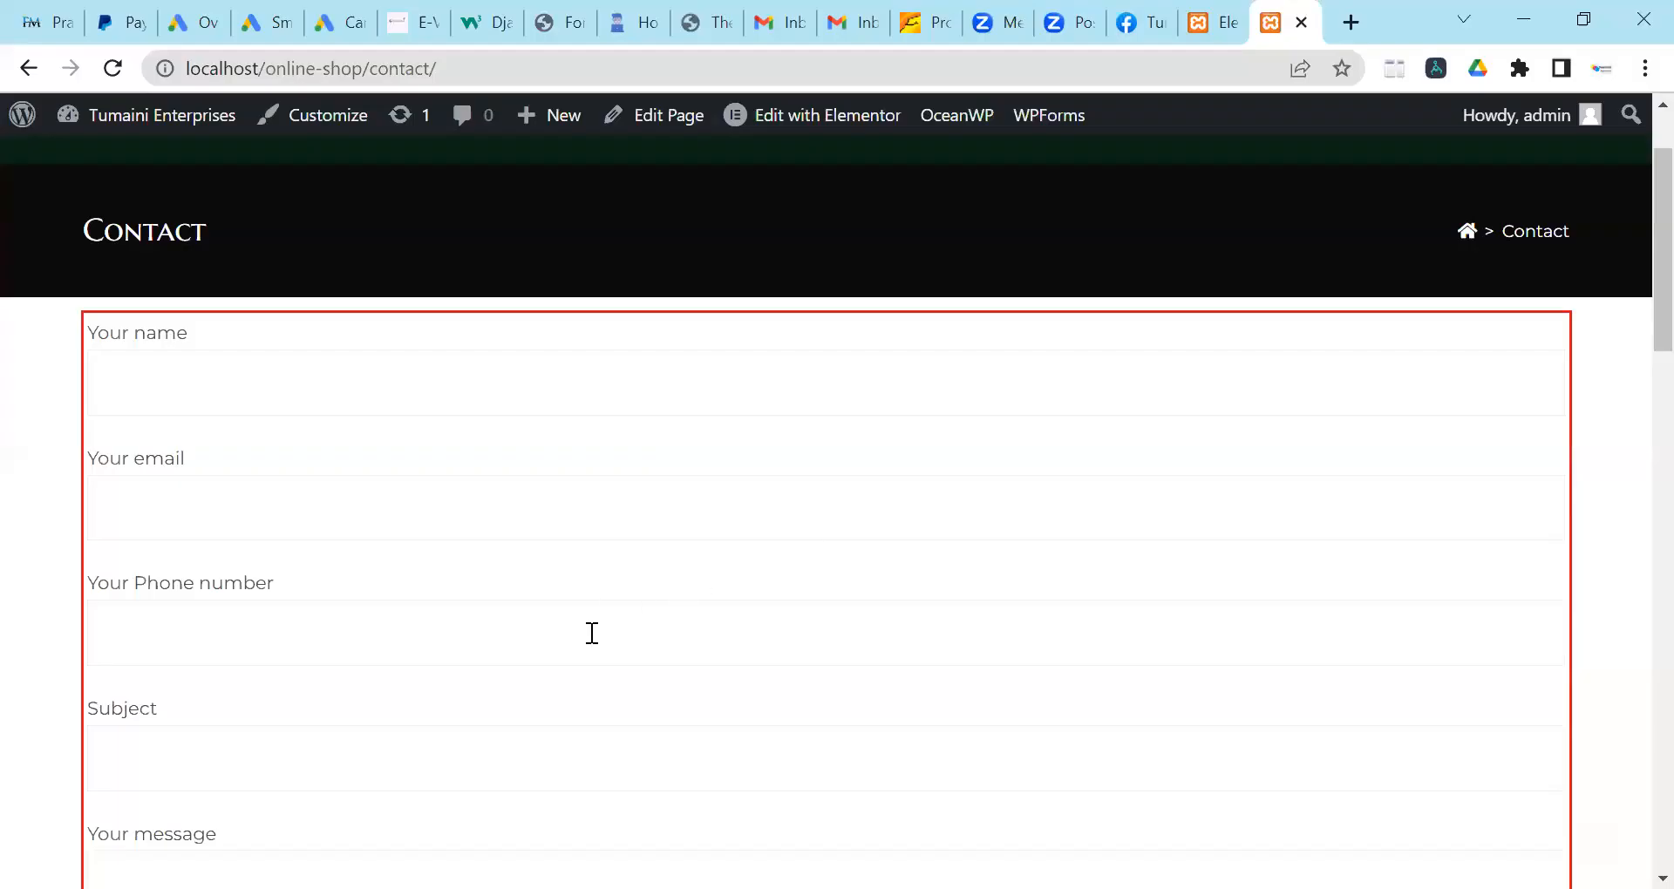
Fill in the sender's name, e-mail and phone number on the contact form.
{"action": "left_click", "coordinate": [550, 384]}
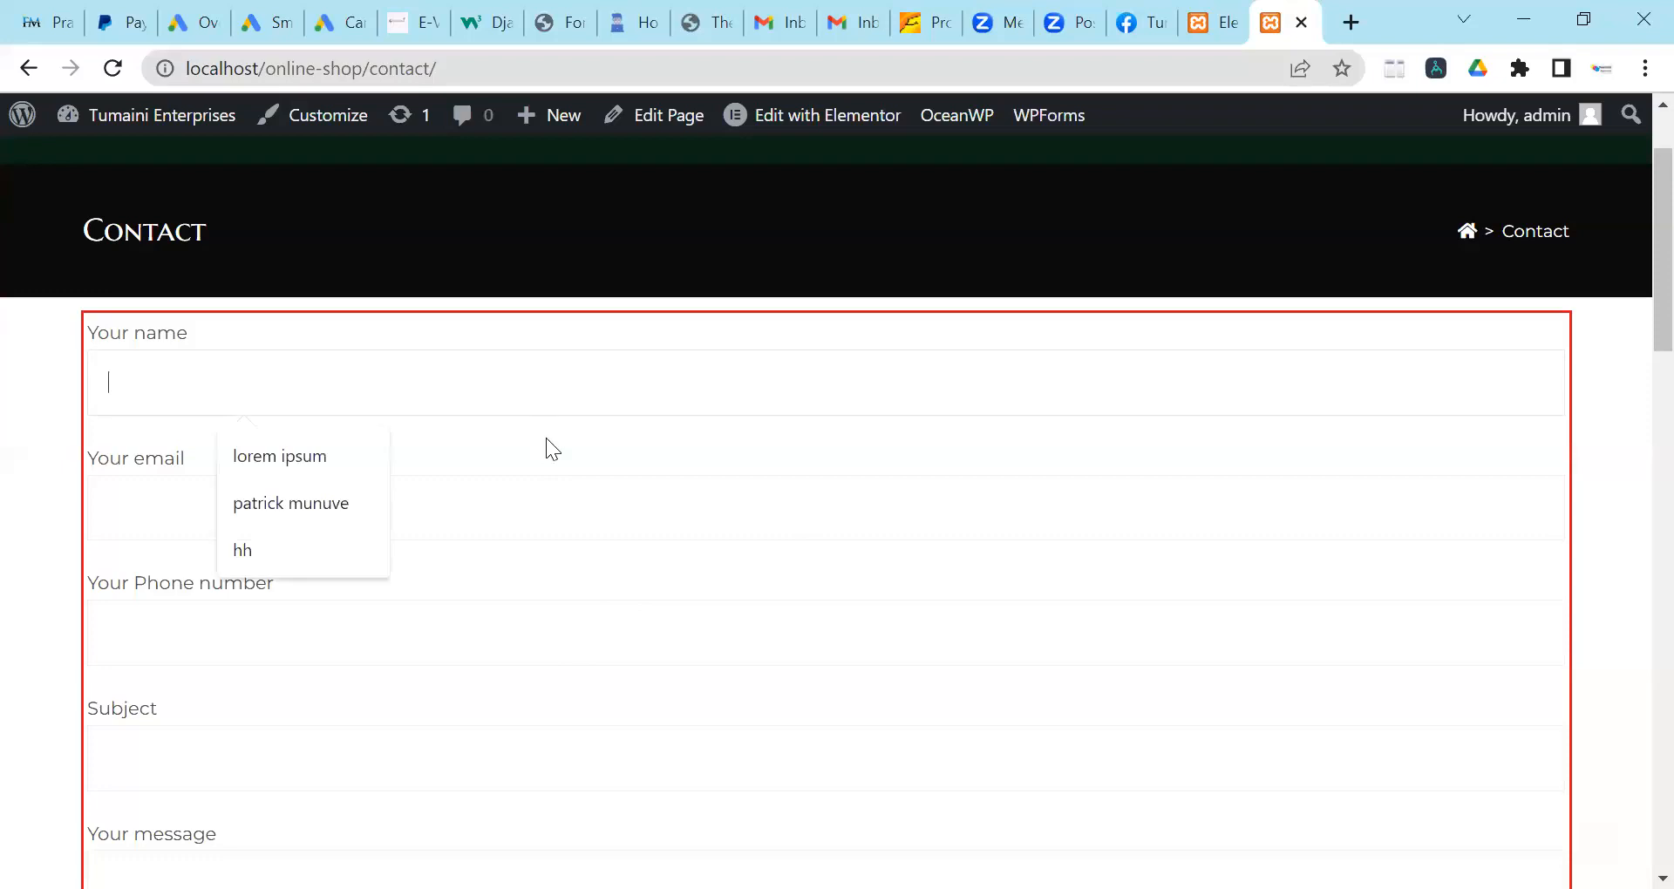
{"action": "left_click", "coordinate": [310, 512]}
{"action": "left_click", "coordinate": [367, 502]}
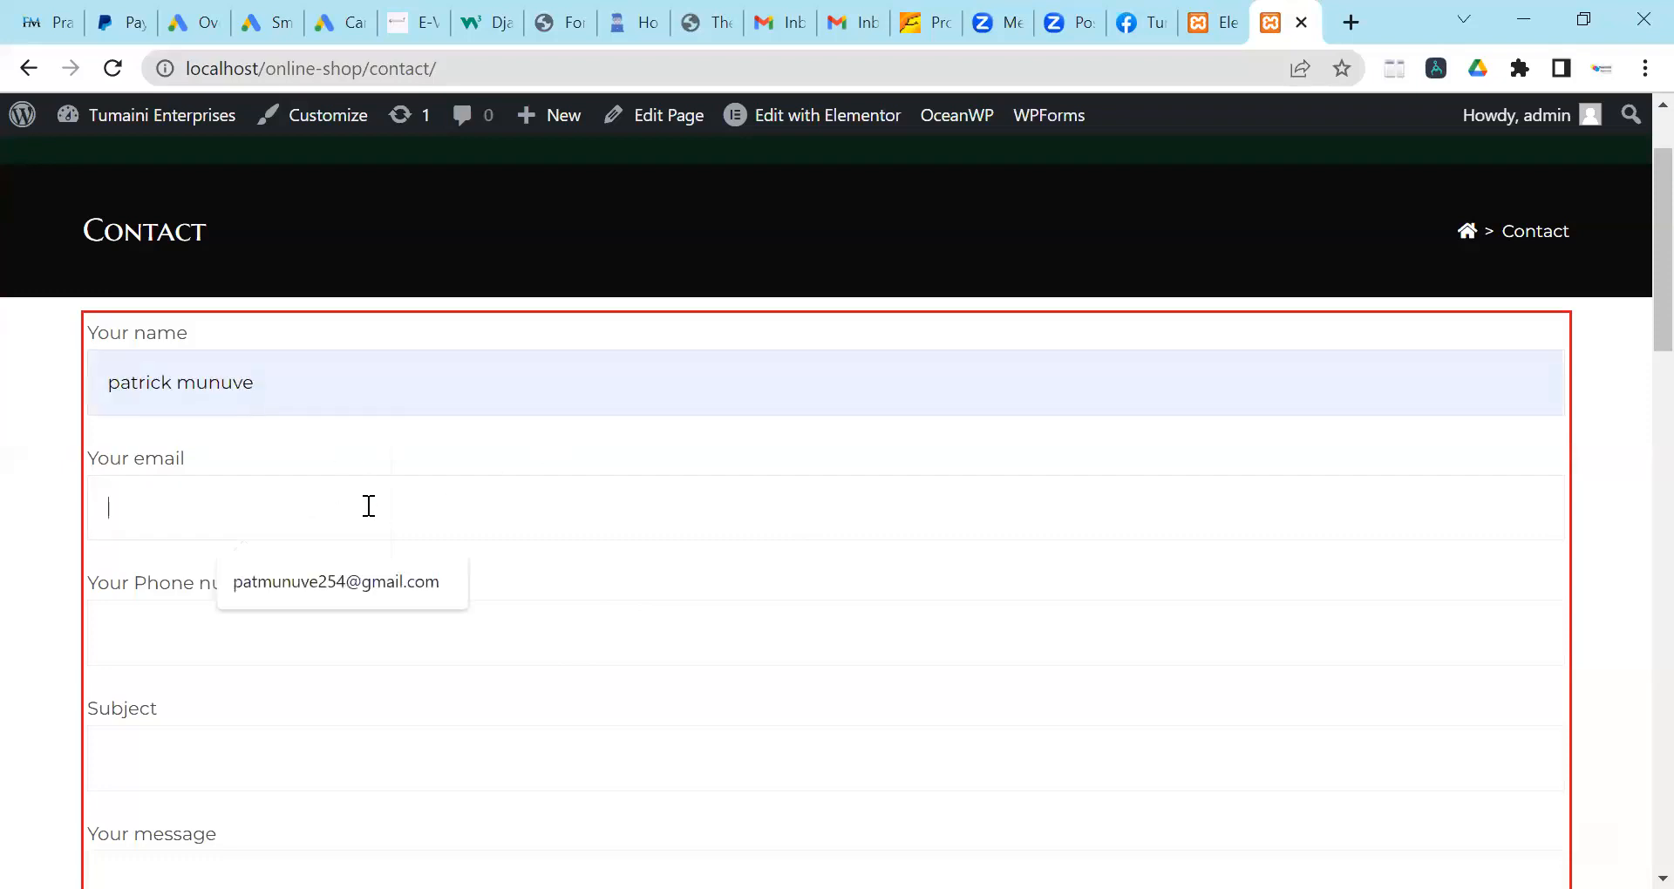
{"action": "left_click", "coordinate": [372, 581]}
{"action": "left_click", "coordinate": [364, 626]}
{"action": "scroll", "coordinate": [363, 626], "scroll_direction": "down", "scroll_amount": 1}
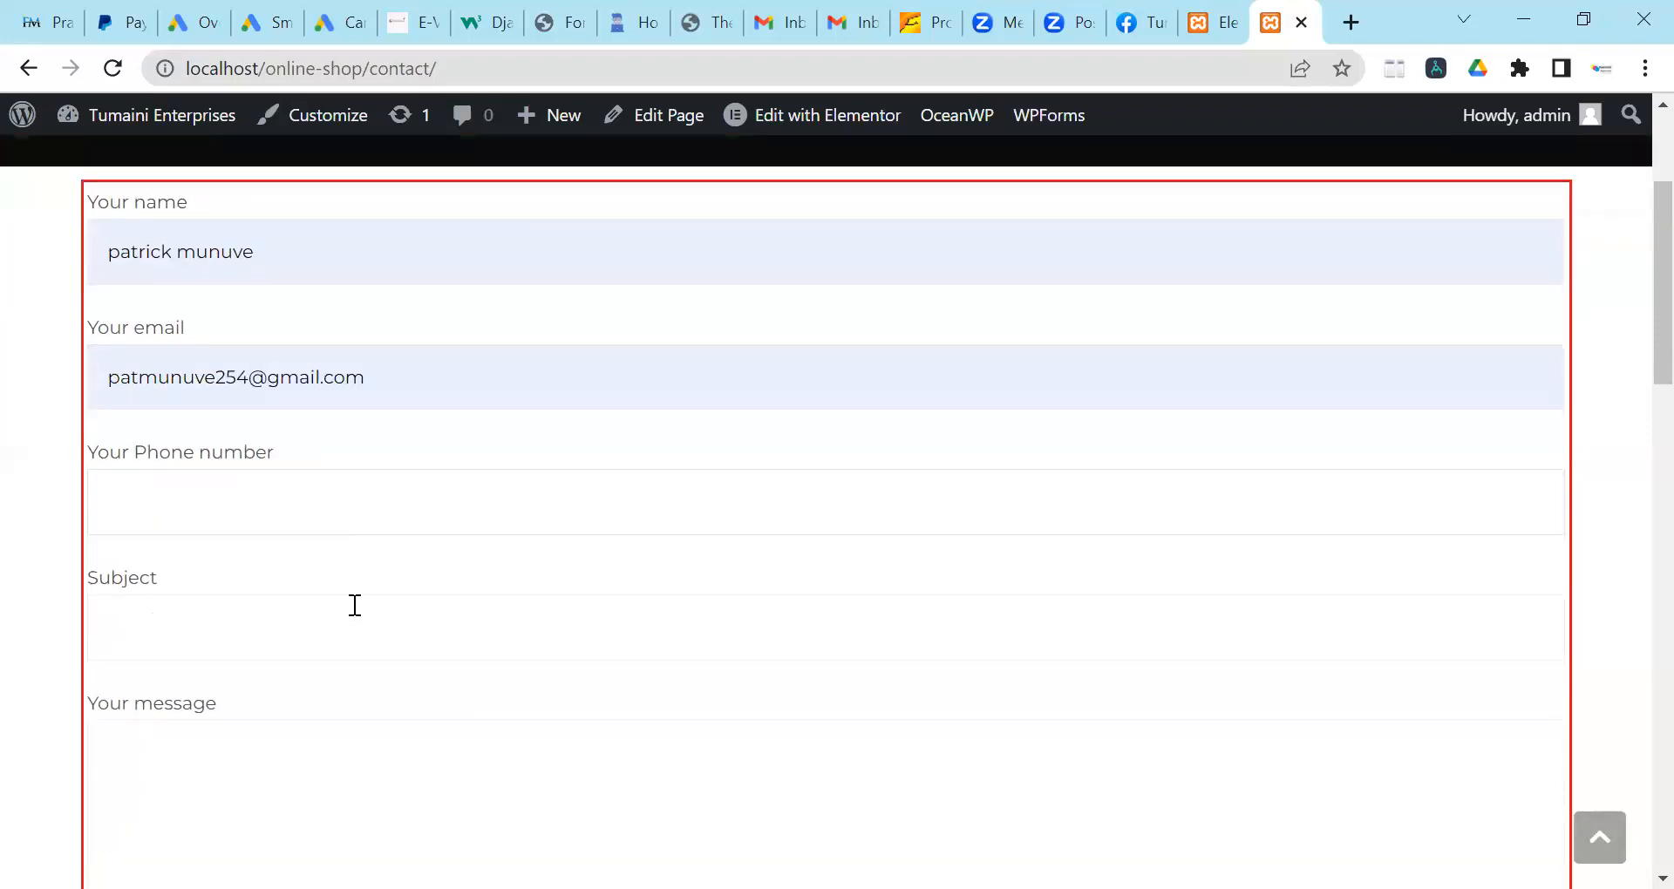
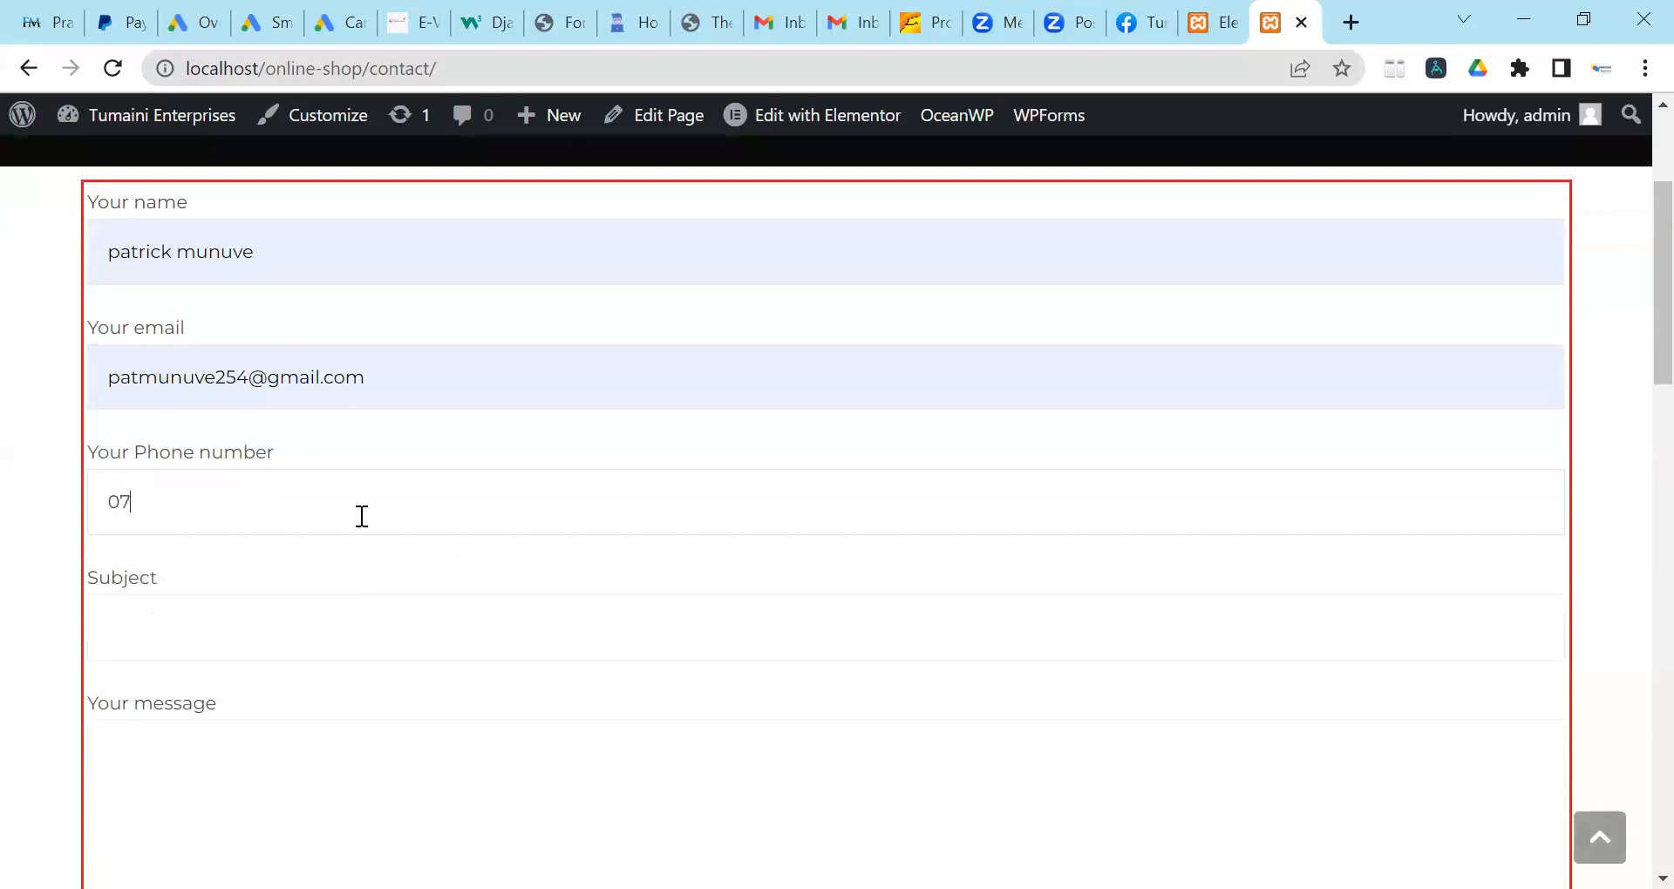
Choose 'You' as the subject, enter the message 'Hello', and submit the form.
{"action": "left_click", "coordinate": [434, 641]}
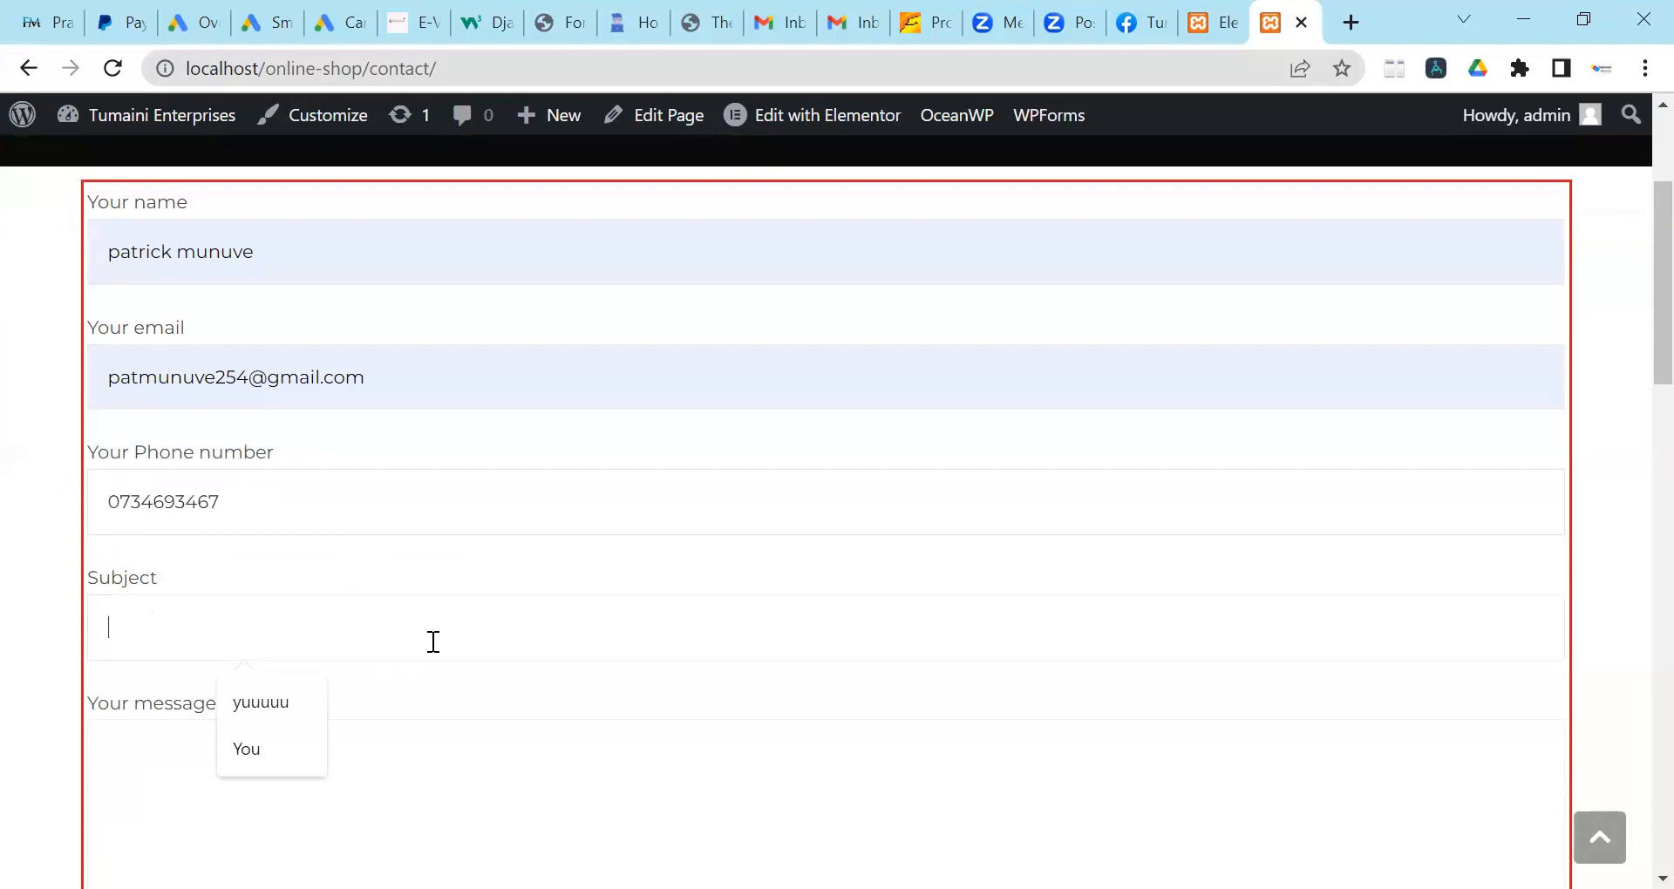
{"action": "left_click", "coordinate": [279, 769]}
{"action": "type", "text": "Hello"}
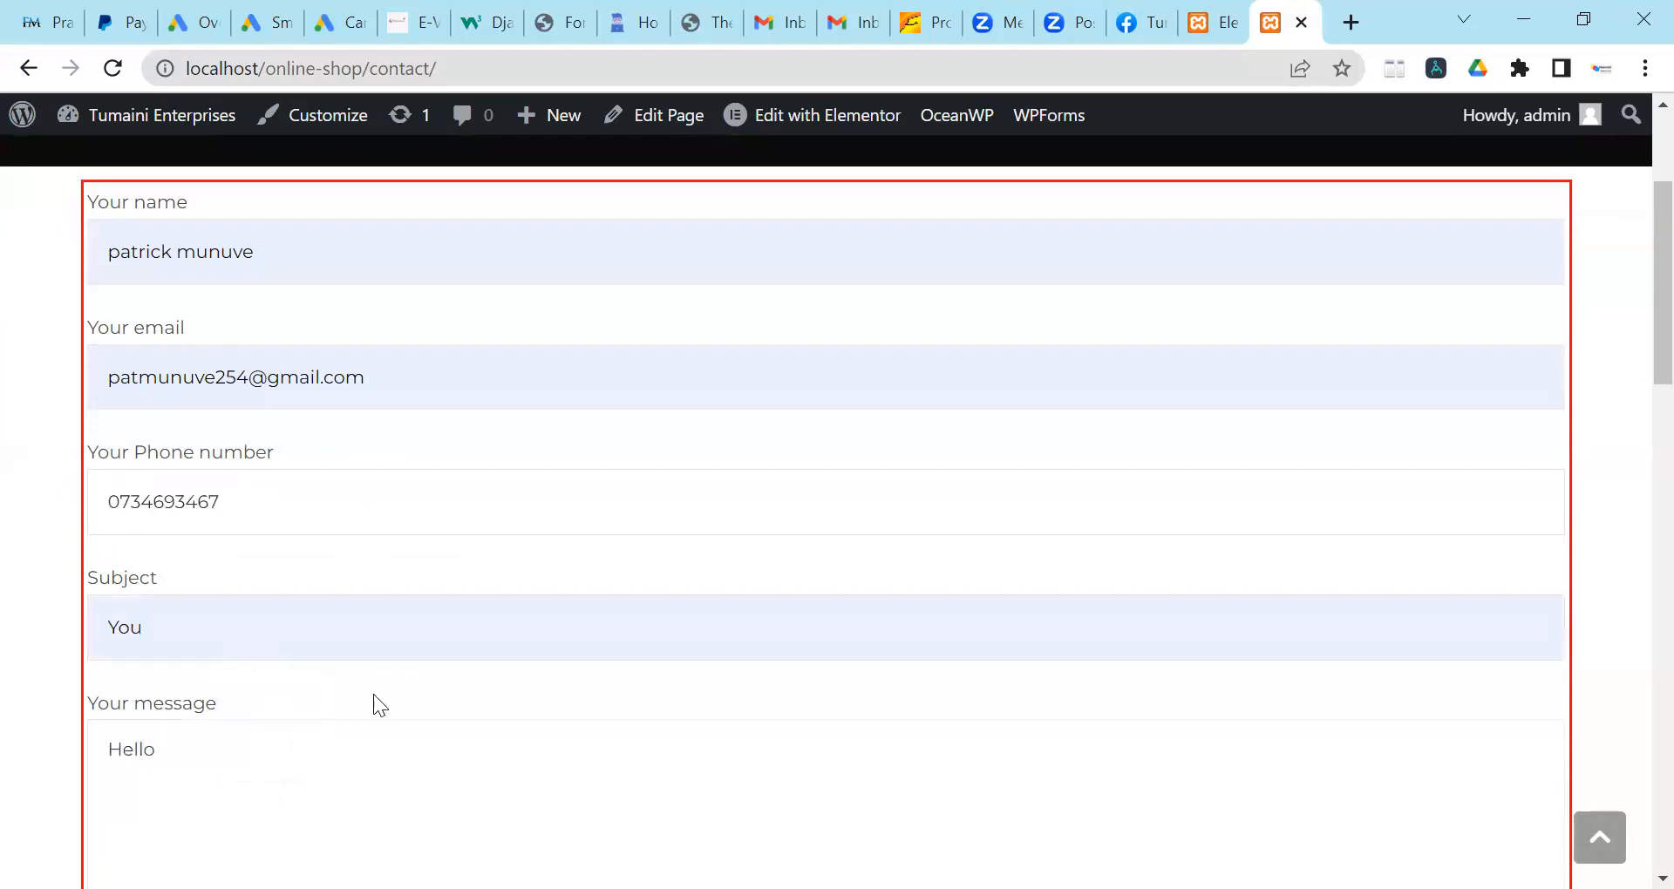
{"action": "scroll", "coordinate": [374, 694], "scroll_direction": "down", "scroll_amount": 5}
{"action": "left_click", "coordinate": [214, 684]}
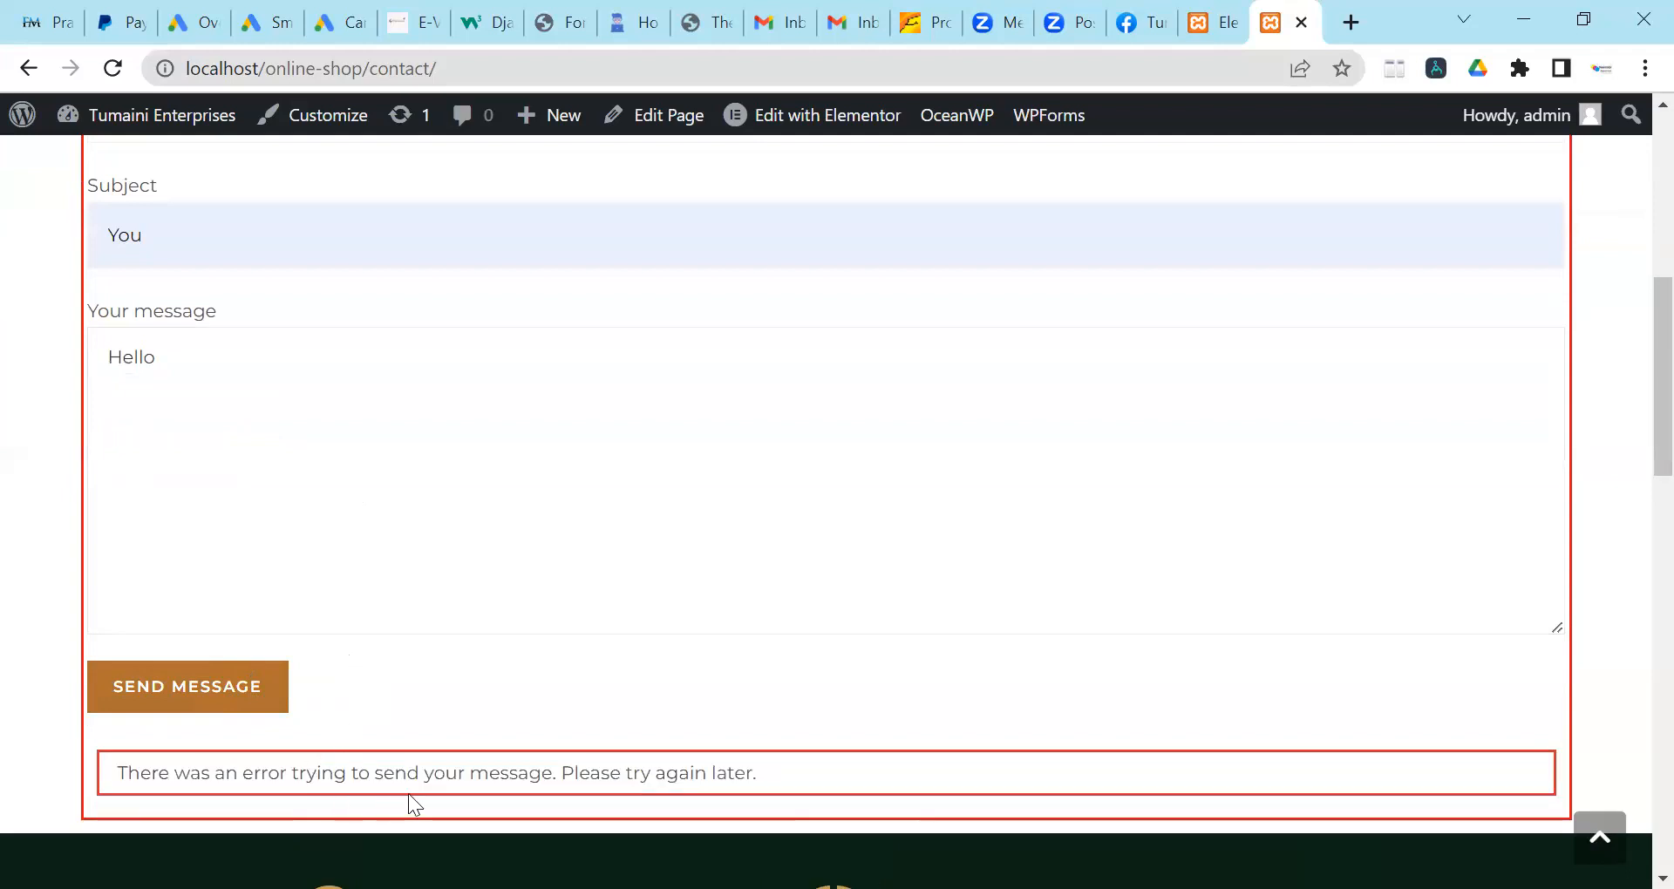
{"action": "scroll", "coordinate": [731, 617], "scroll_direction": "up", "scroll_amount": 8}
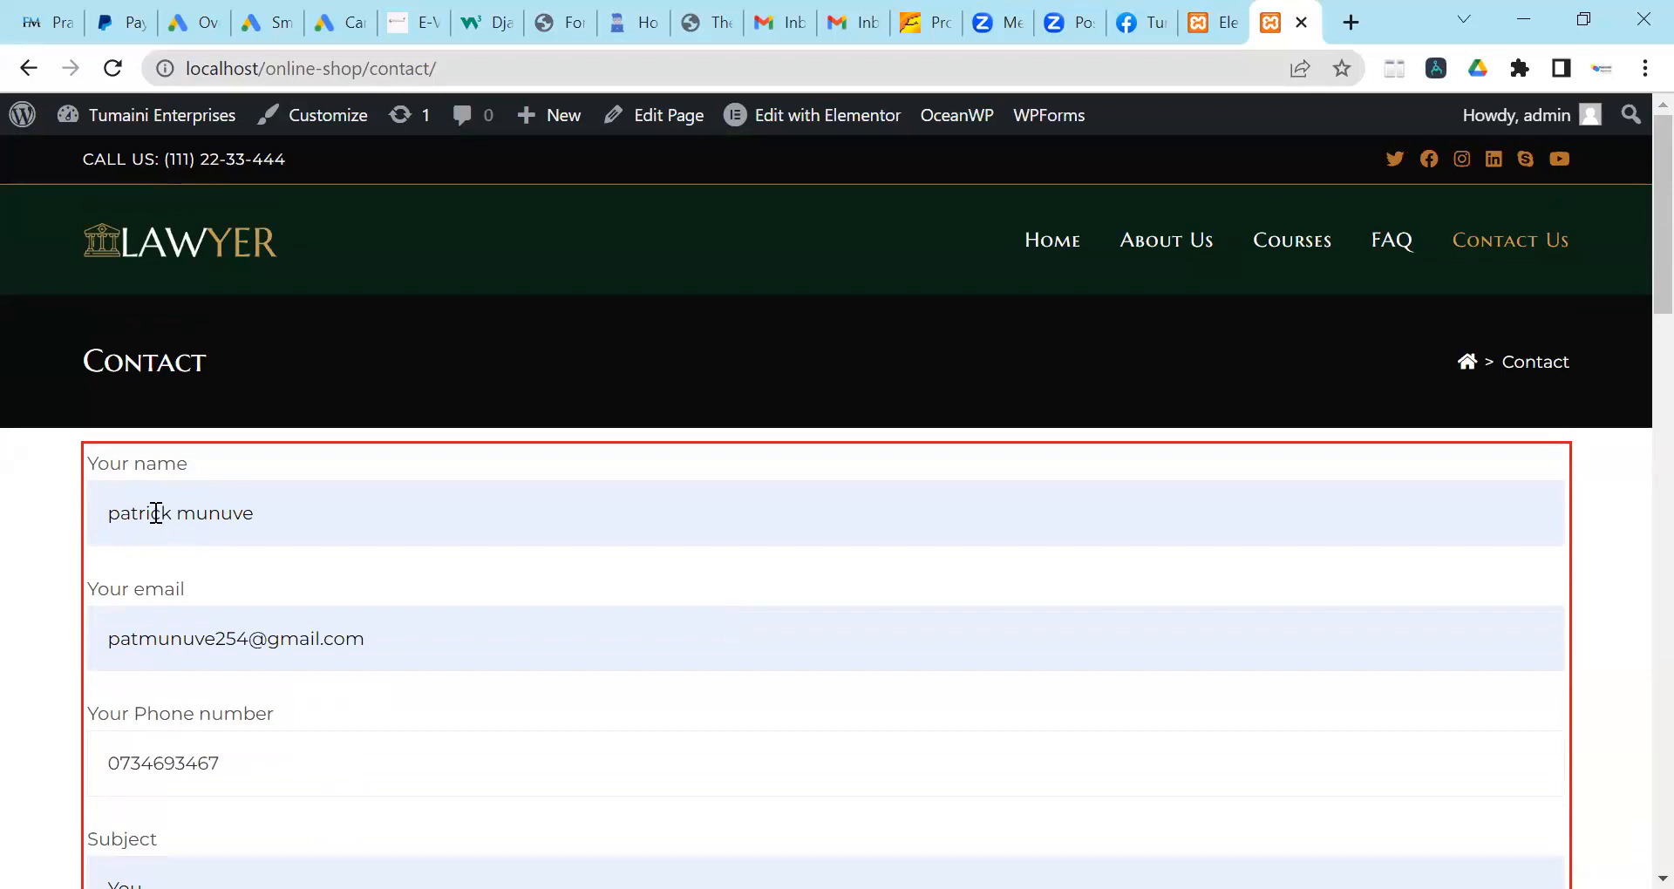
Scroll over the submitted form and its sending error notice.
{"action": "scroll", "coordinate": [153, 512], "scroll_direction": "down", "scroll_amount": 10}
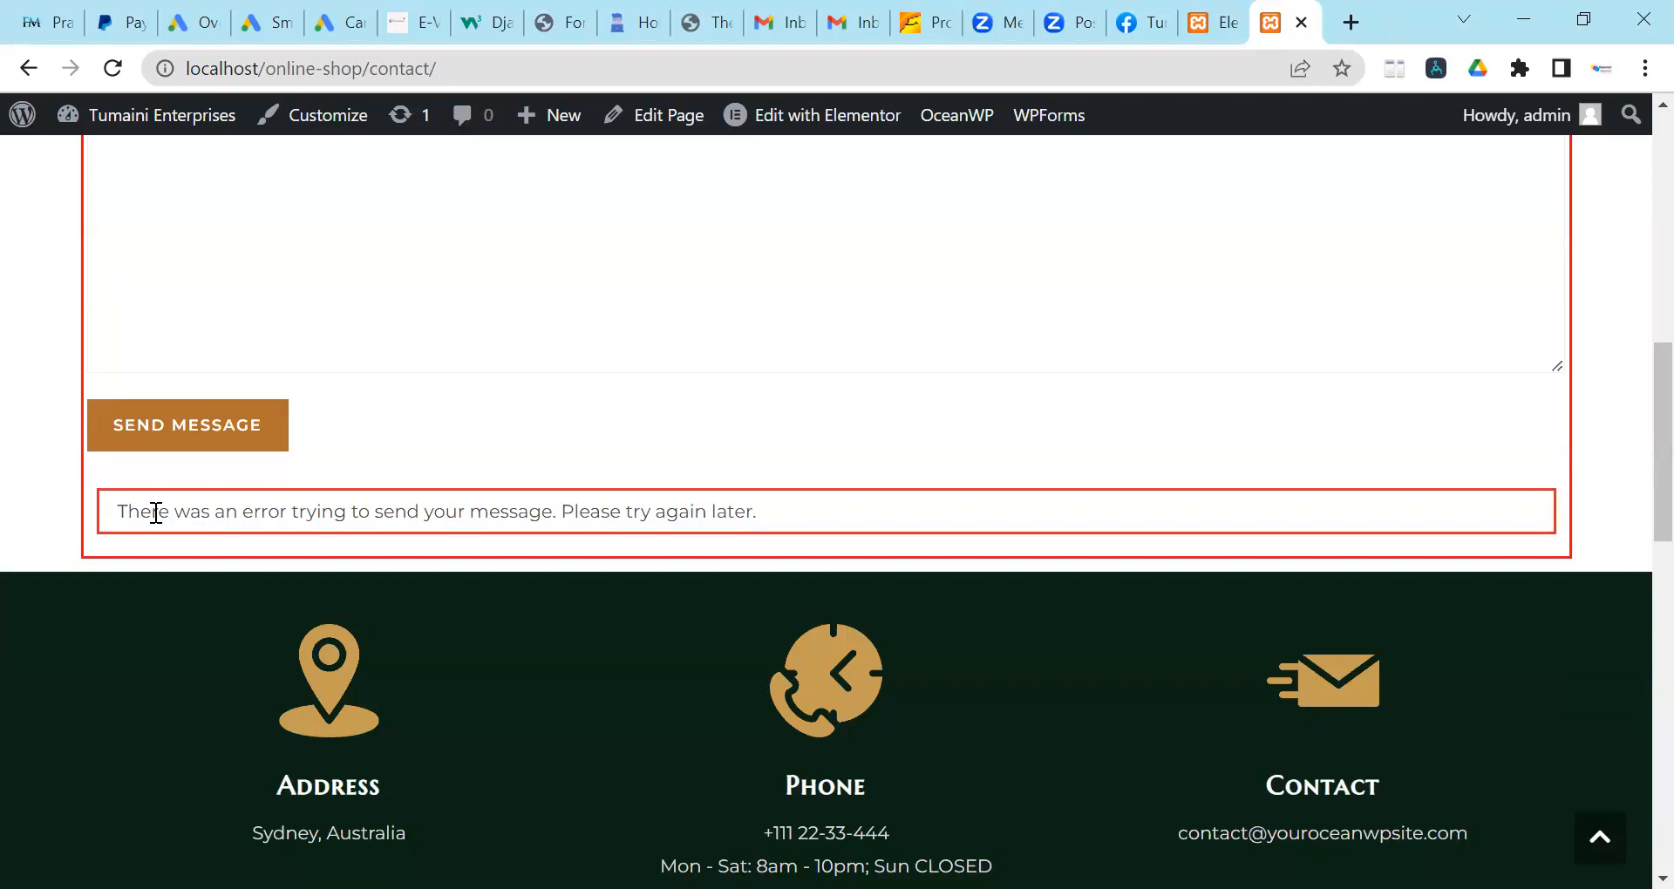
{"action": "scroll", "coordinate": [630, 585], "scroll_direction": "up", "scroll_amount": 5}
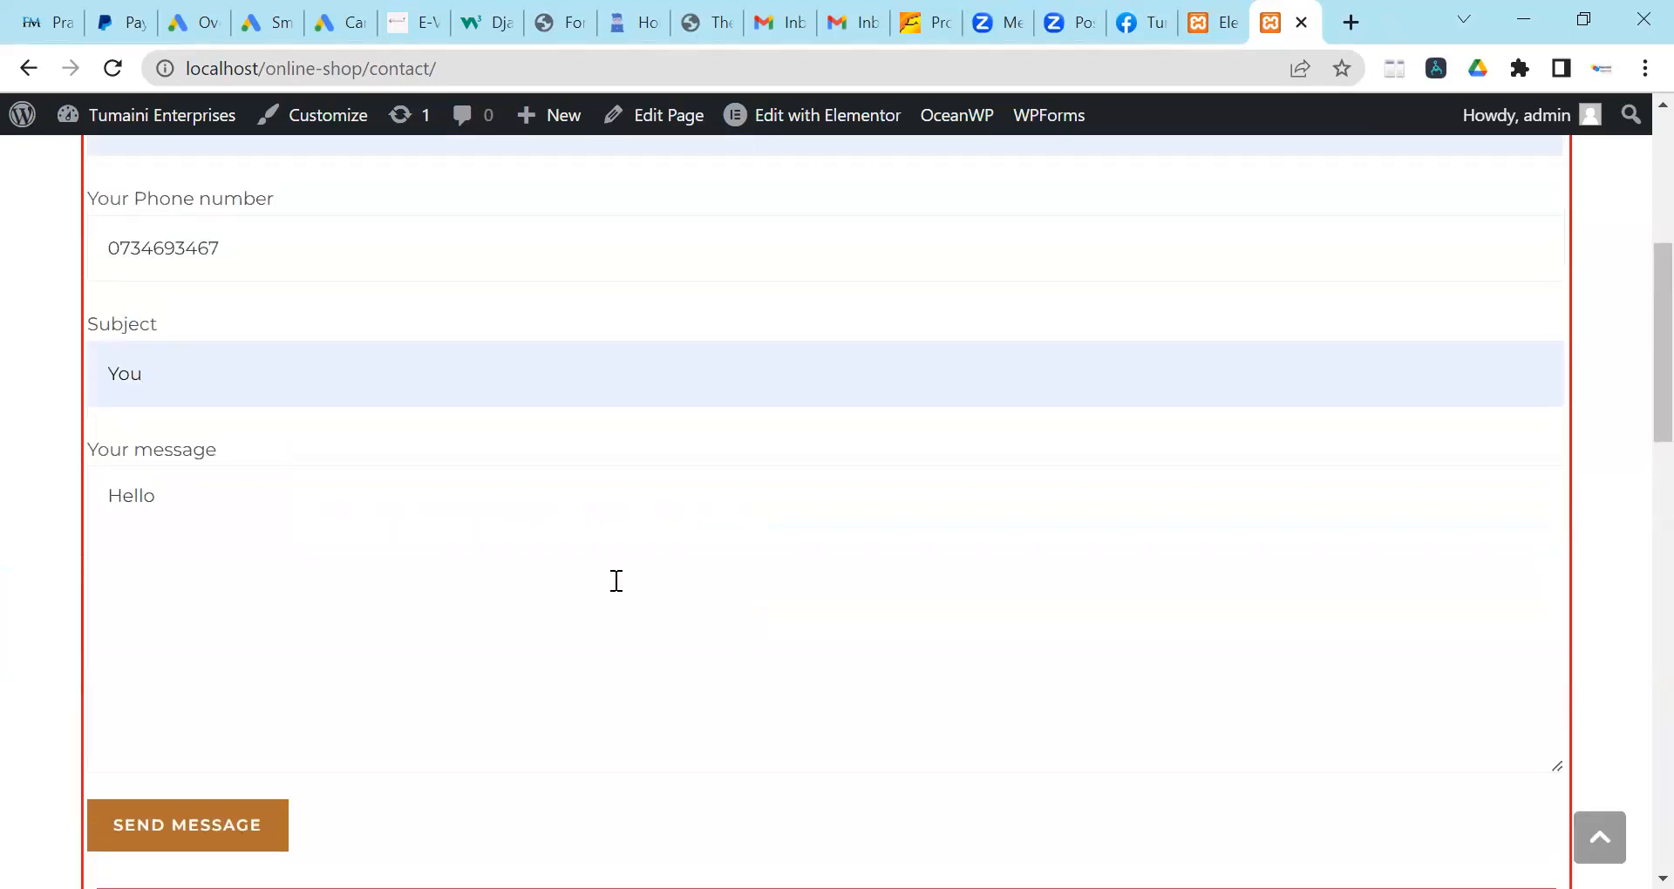
{"action": "scroll", "coordinate": [617, 581], "scroll_direction": "up", "scroll_amount": 3}
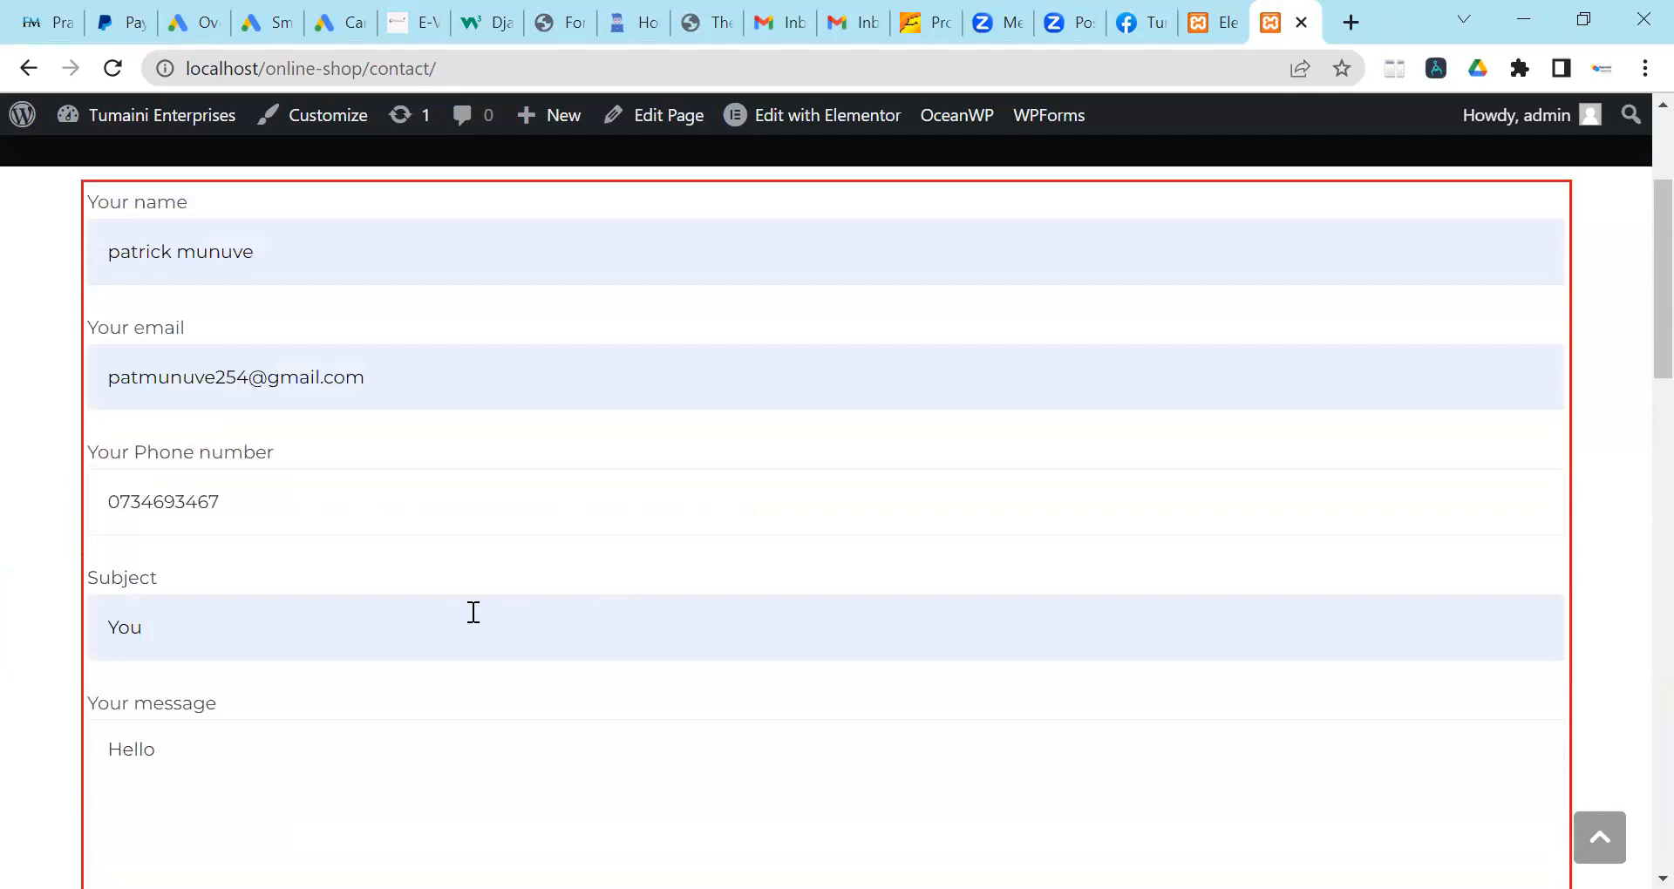
{"action": "scroll", "coordinate": [474, 612], "scroll_direction": "up", "scroll_amount": 3}
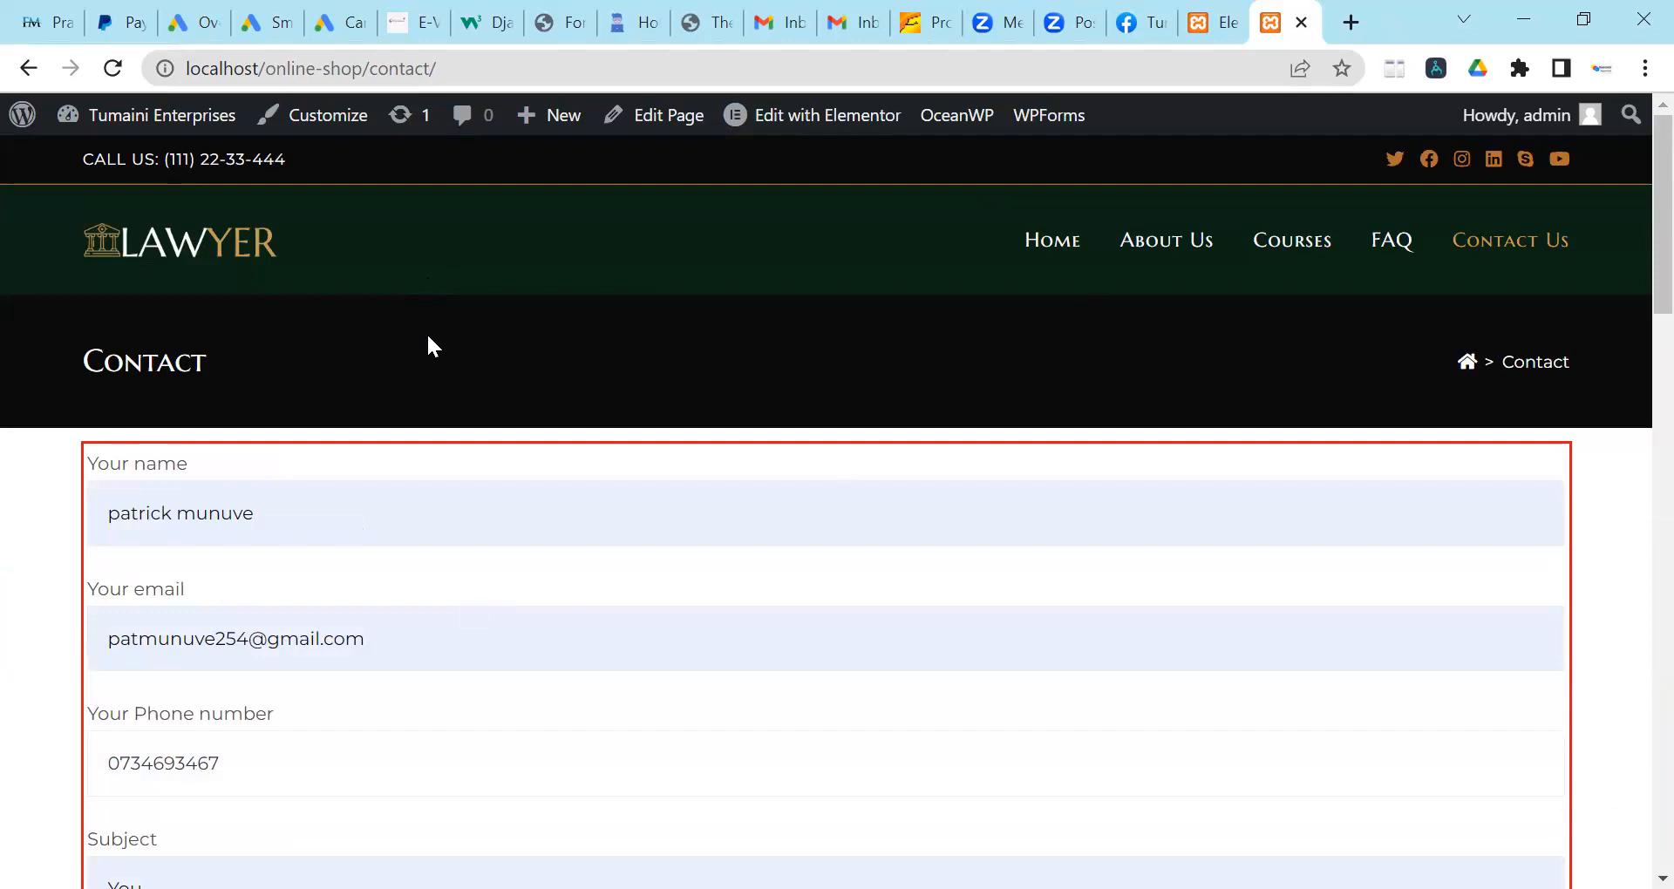
{"action": "scroll", "coordinate": [442, 427], "scroll_direction": "down", "scroll_amount": 6}
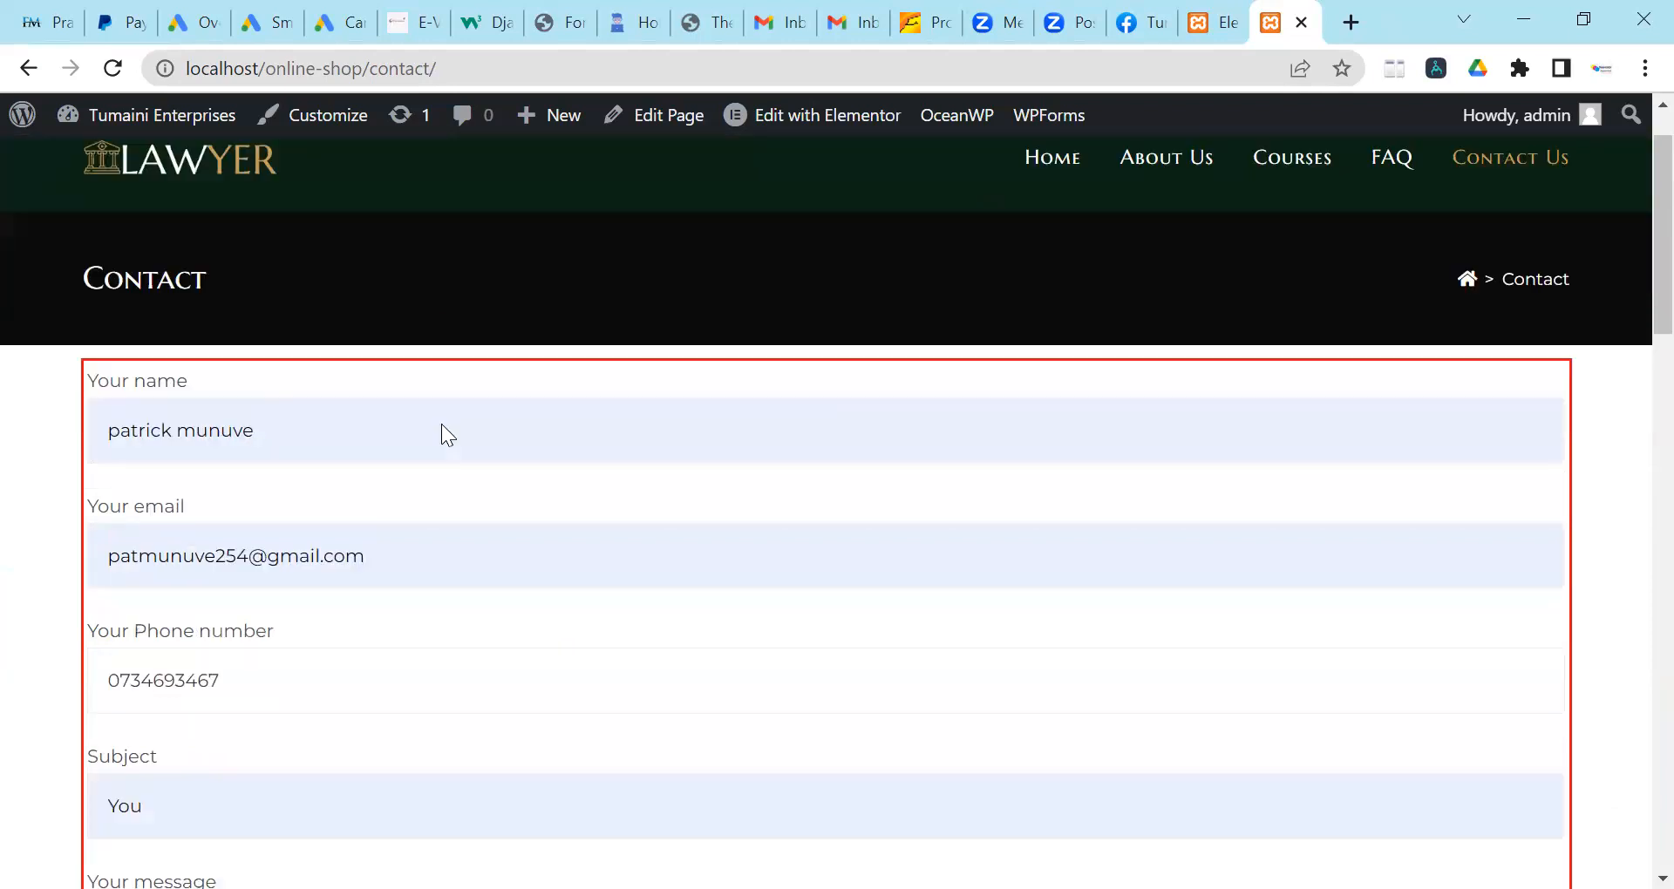
{"action": "scroll", "coordinate": [445, 425], "scroll_direction": "up", "scroll_amount": 6}
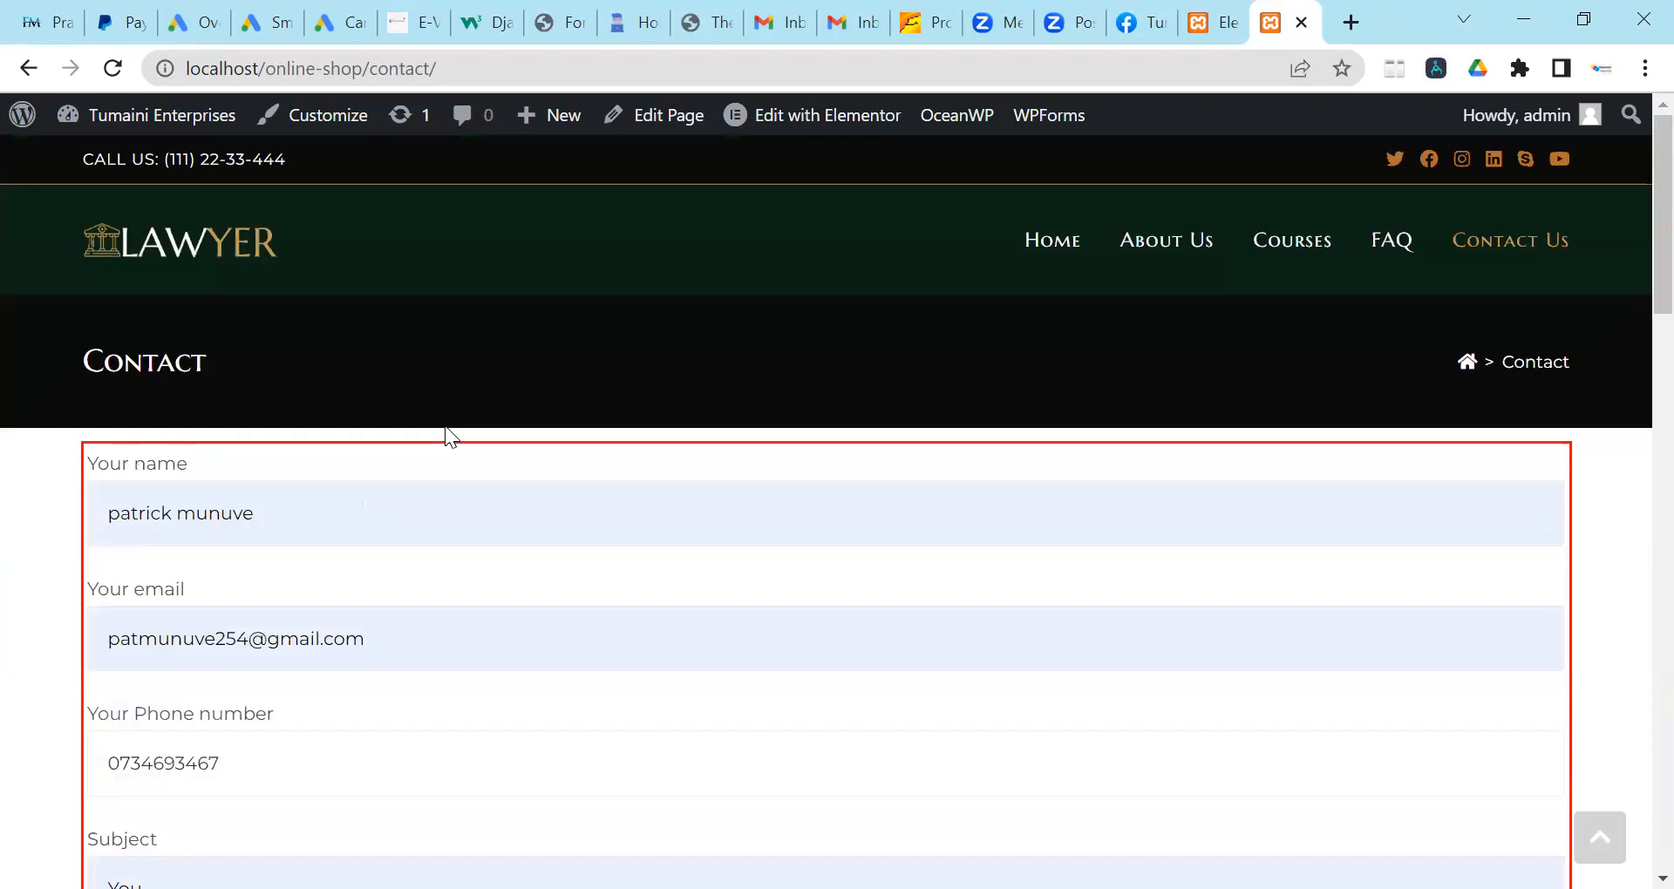
{"action": "scroll", "coordinate": [449, 462], "scroll_direction": "down", "scroll_amount": 5}
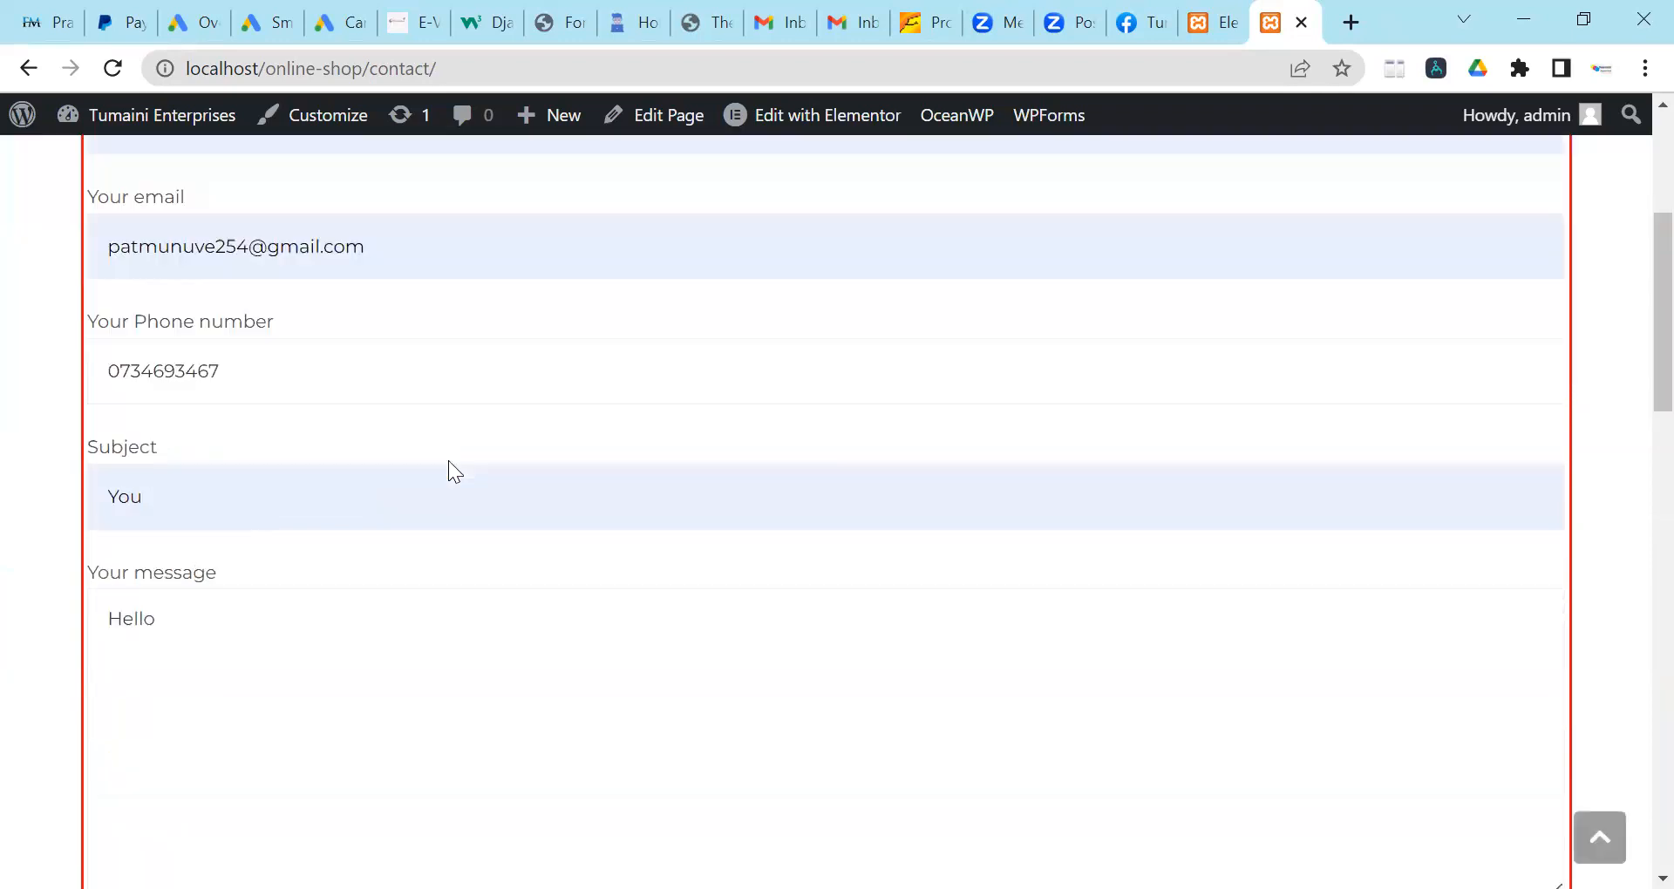
{"action": "scroll", "coordinate": [448, 460], "scroll_direction": "up", "scroll_amount": 5}
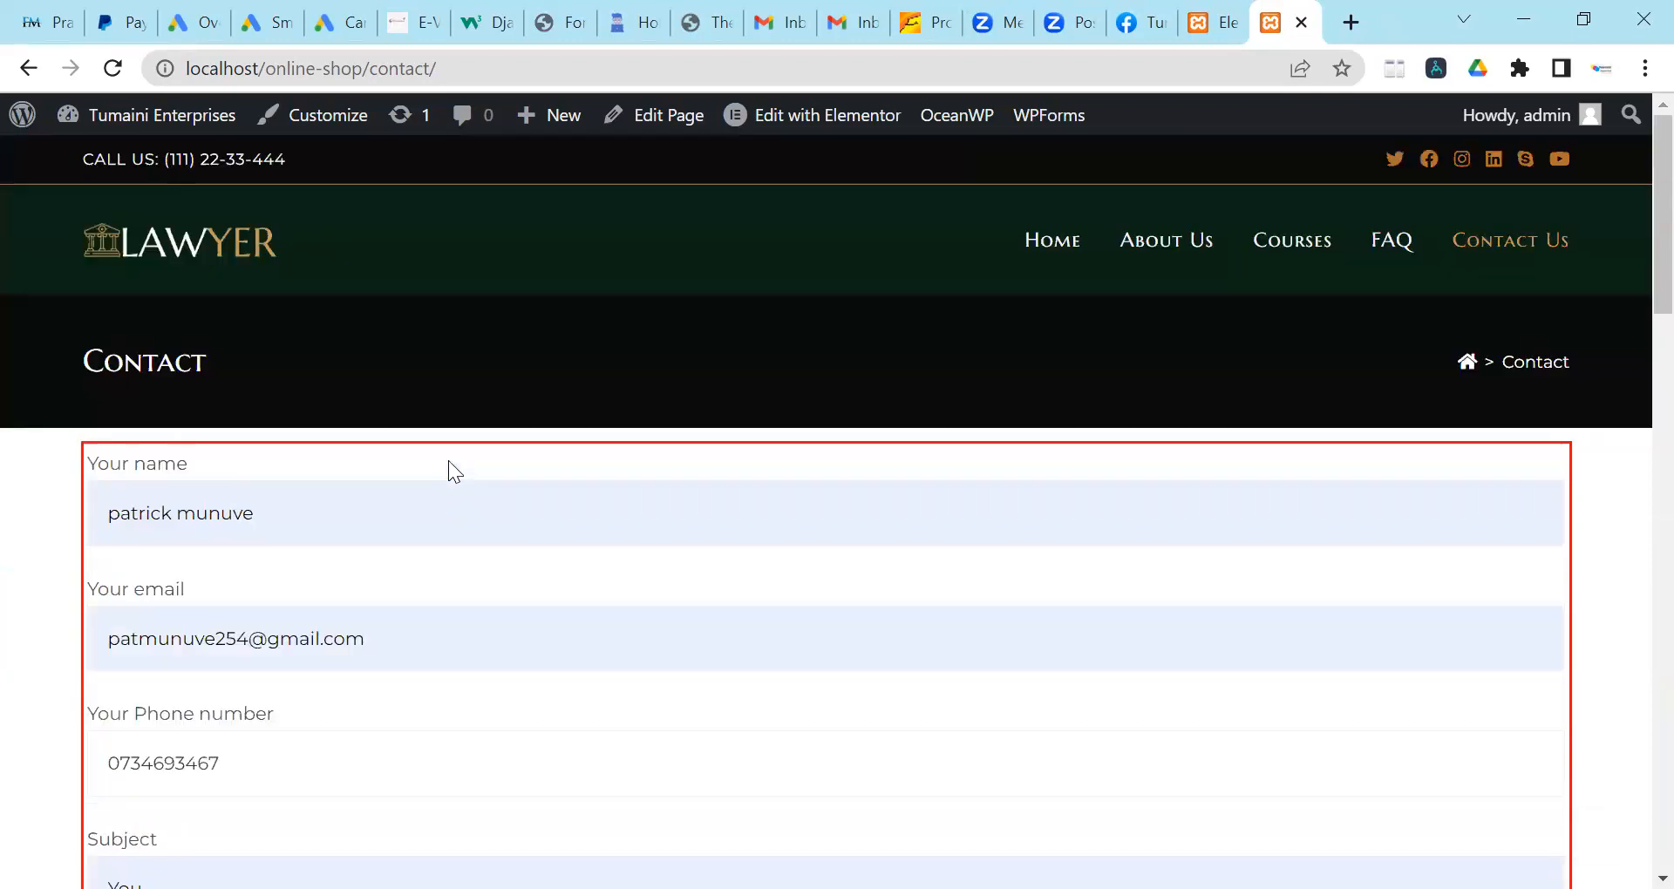
Reload the contact page and check the cleared form and info section below it.
{"action": "left_click", "coordinate": [116, 68]}
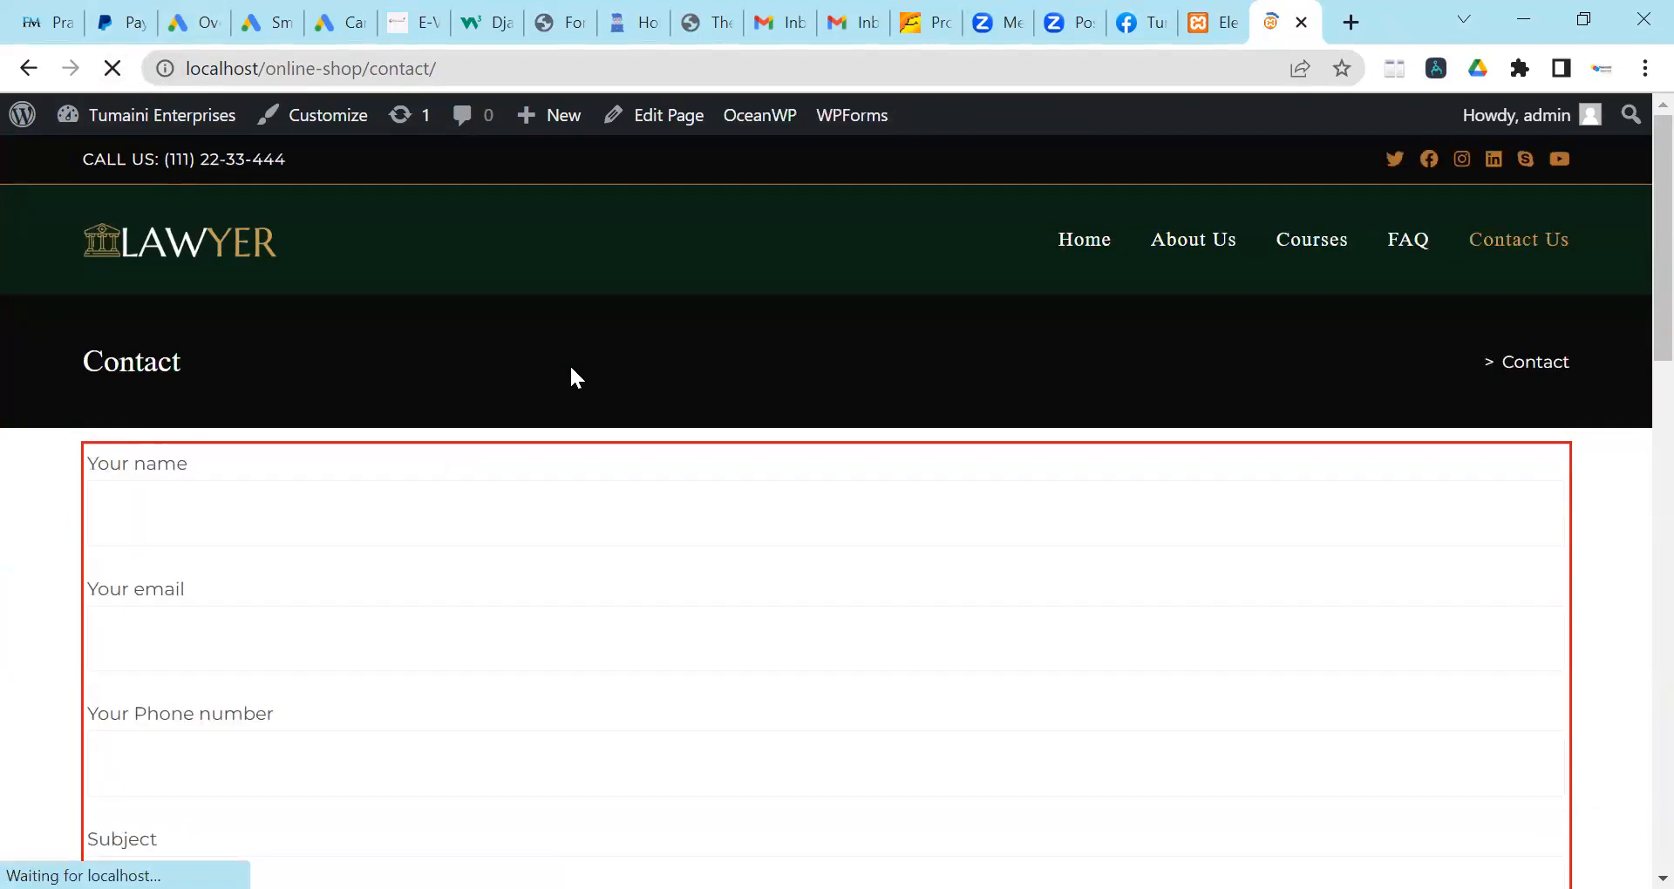
{"action": "scroll", "coordinate": [571, 372], "scroll_direction": "down", "scroll_amount": 10}
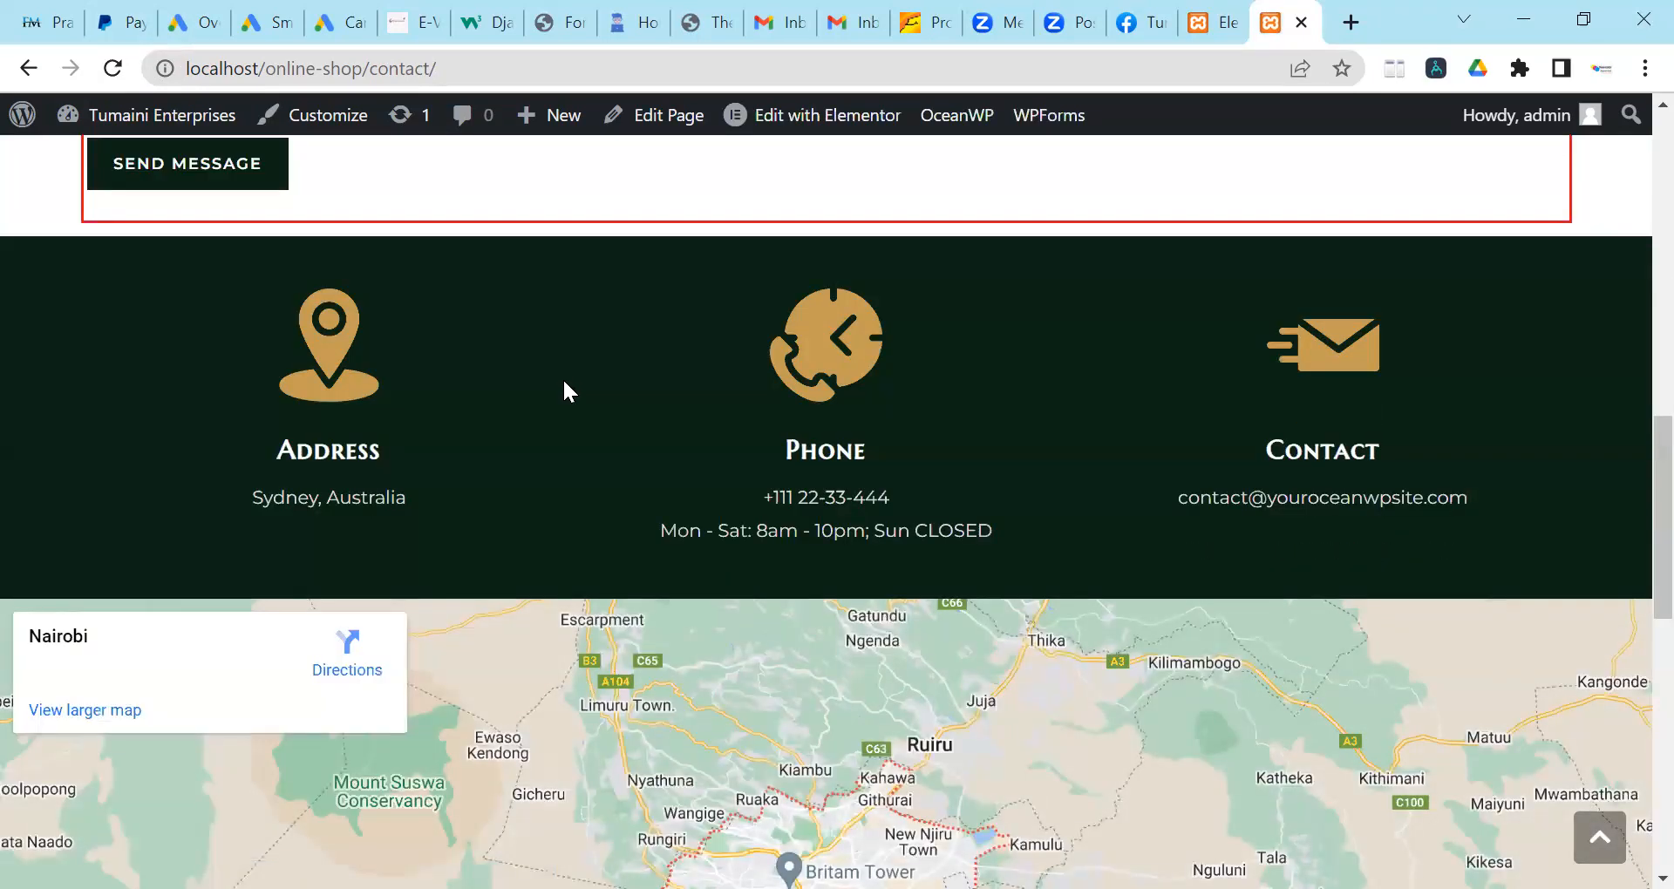
{"action": "scroll", "coordinate": [562, 379], "scroll_direction": "up", "scroll_amount": 10}
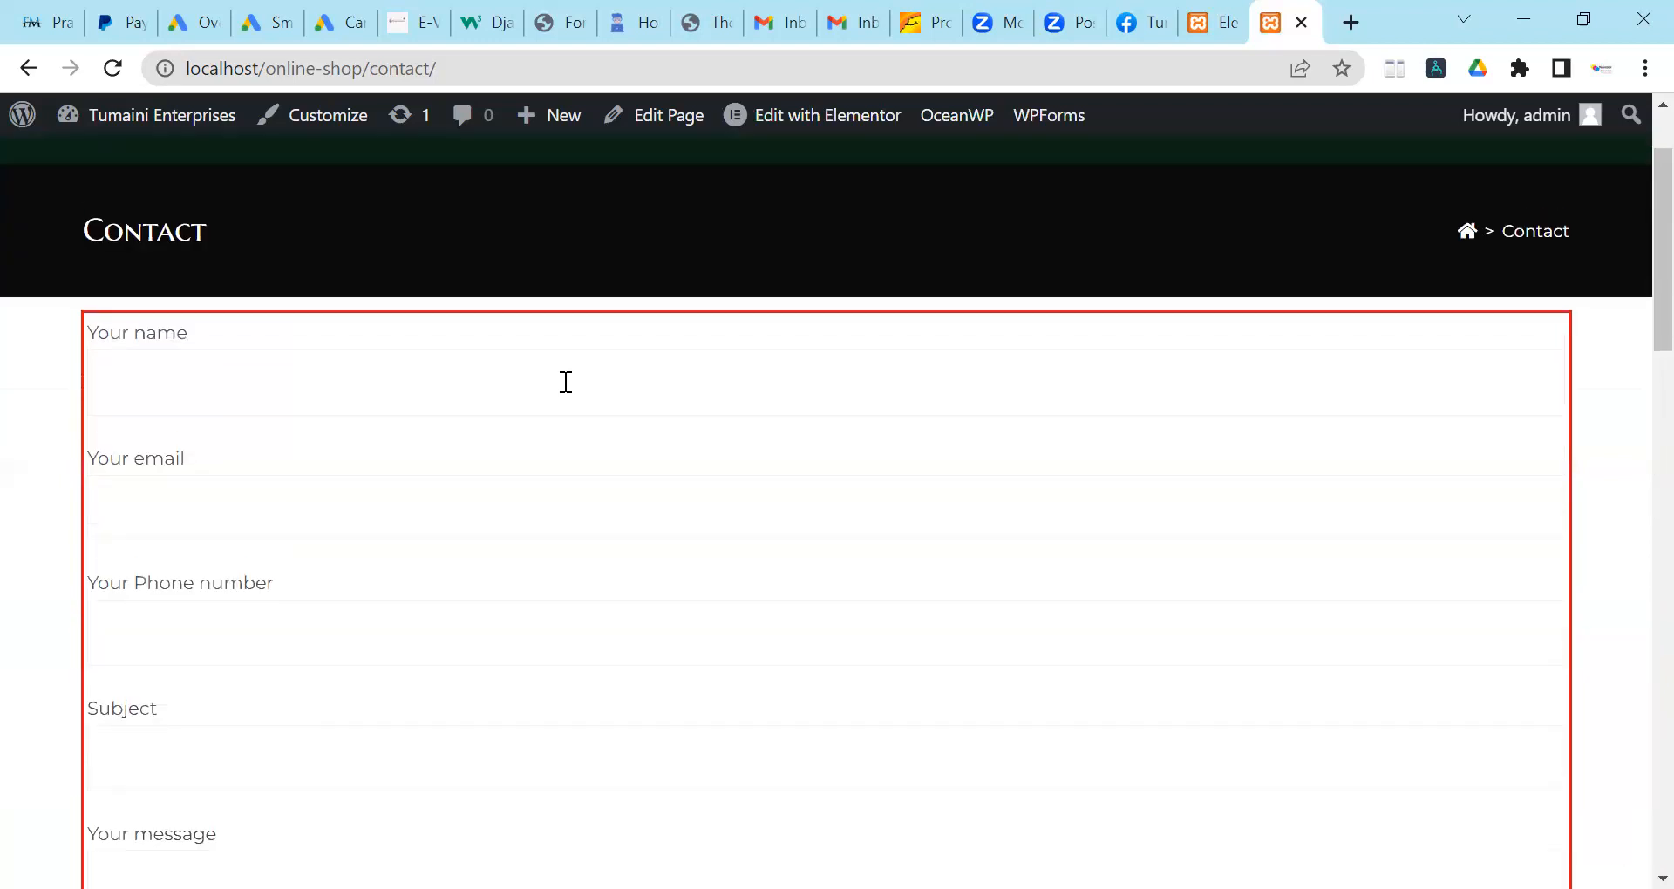
{"action": "scroll", "coordinate": [565, 382], "scroll_direction": "up", "scroll_amount": 2}
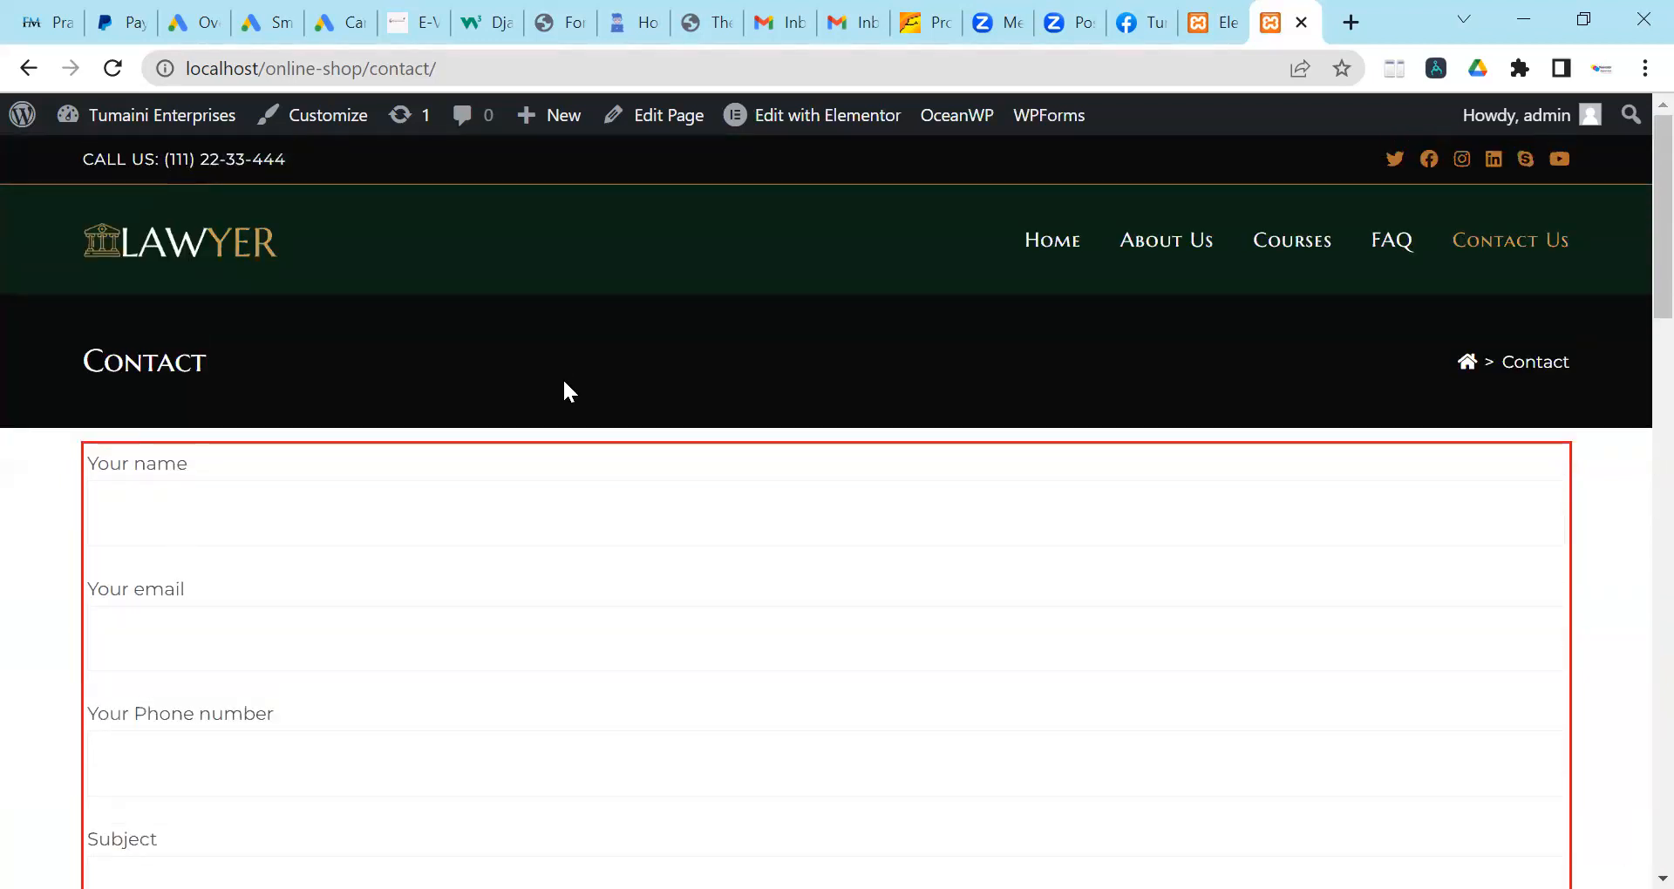
{"action": "scroll", "coordinate": [564, 382], "scroll_direction": "down", "scroll_amount": 5}
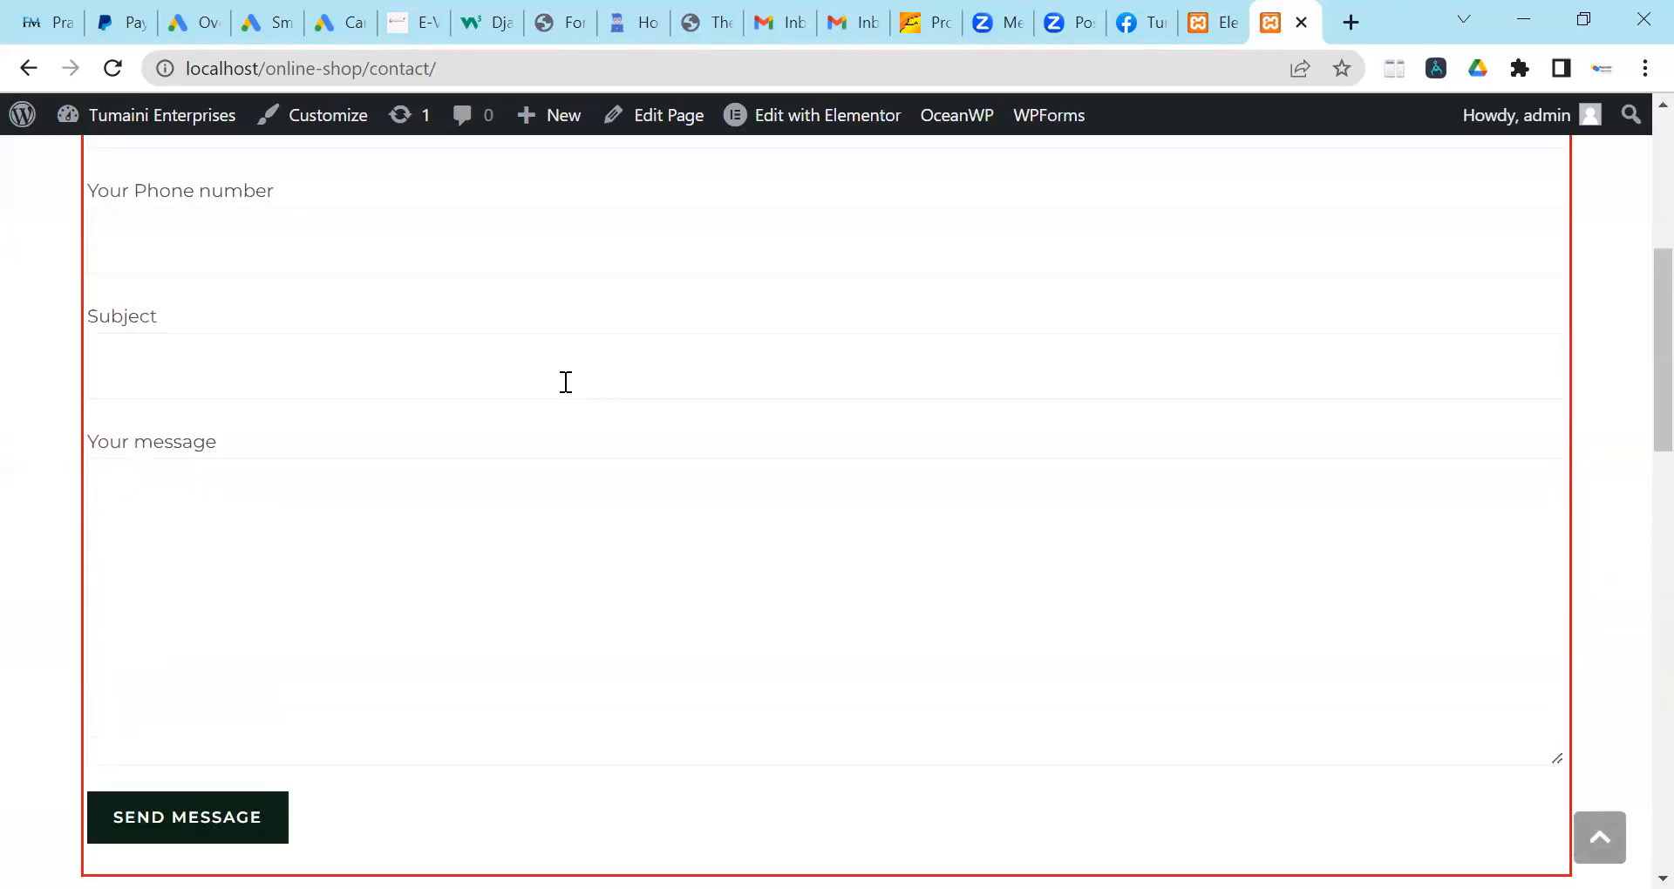
{"action": "scroll", "coordinate": [593, 388], "scroll_direction": "down", "scroll_amount": 1}
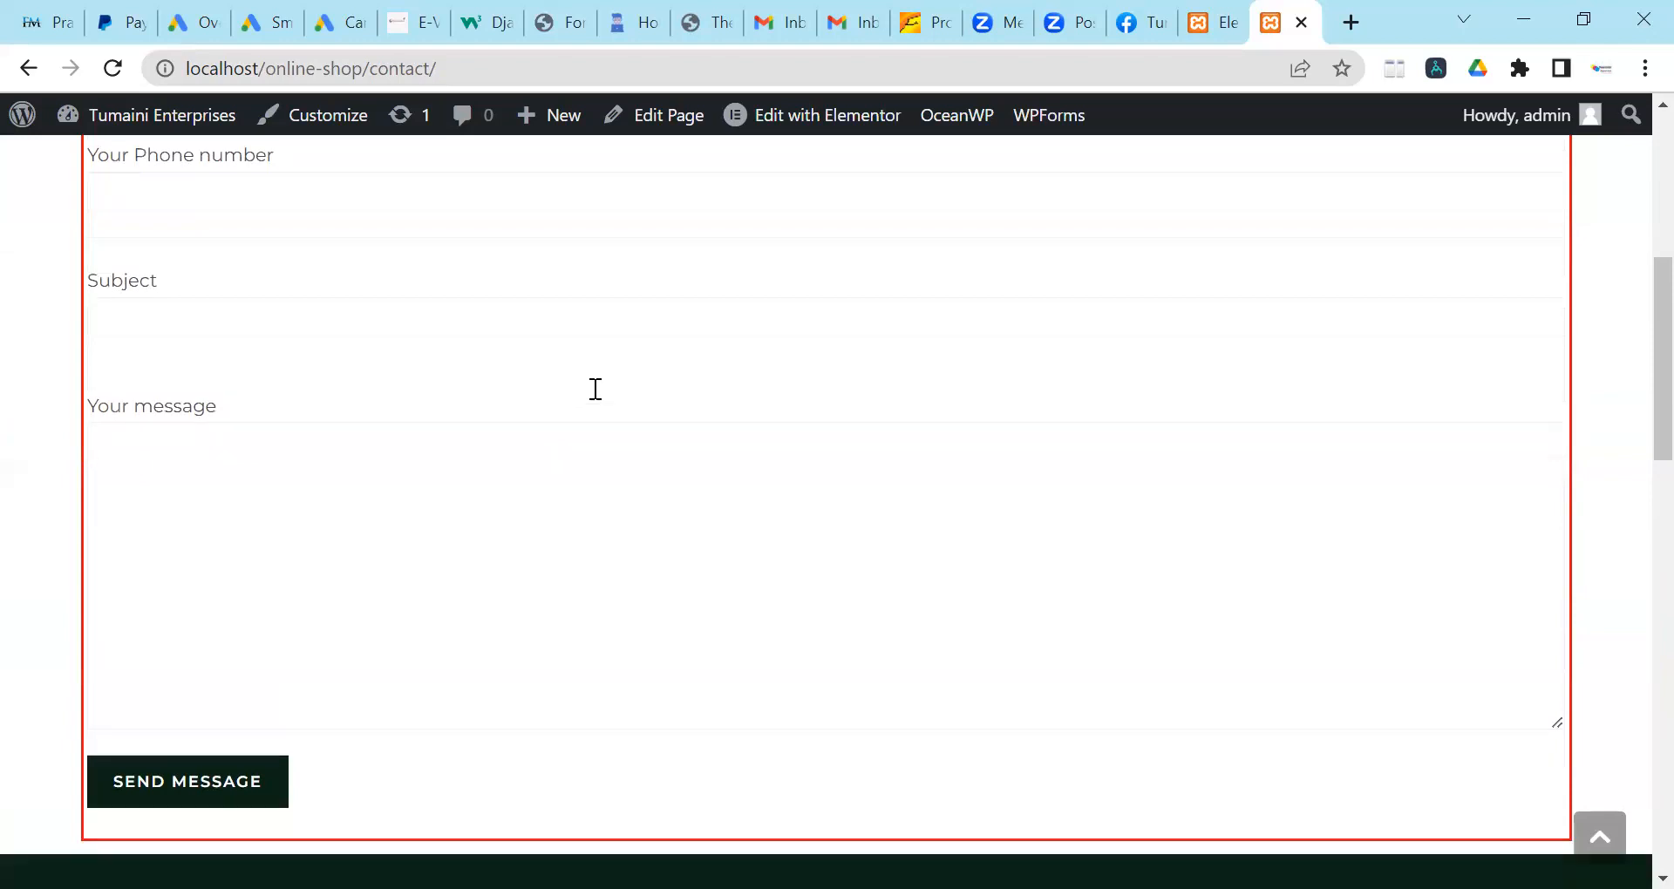
{"action": "scroll", "coordinate": [596, 389], "scroll_direction": "down", "scroll_amount": 5}
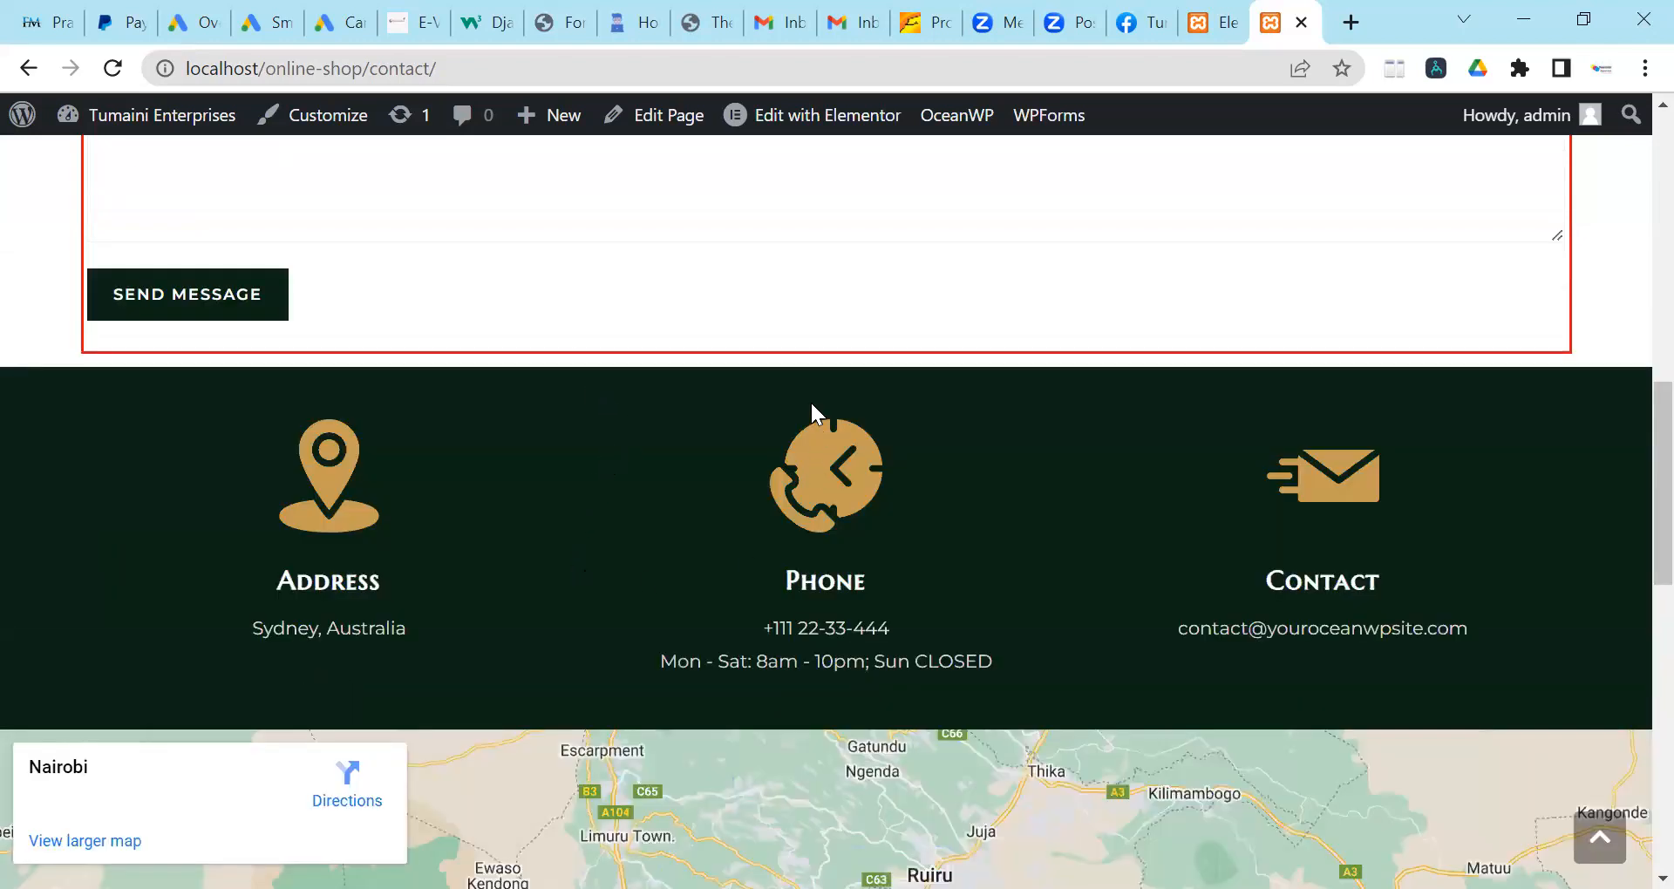
Return to Elementor and select the Address, Phone and Contact info section.
{"action": "left_click", "coordinate": [1210, 22]}
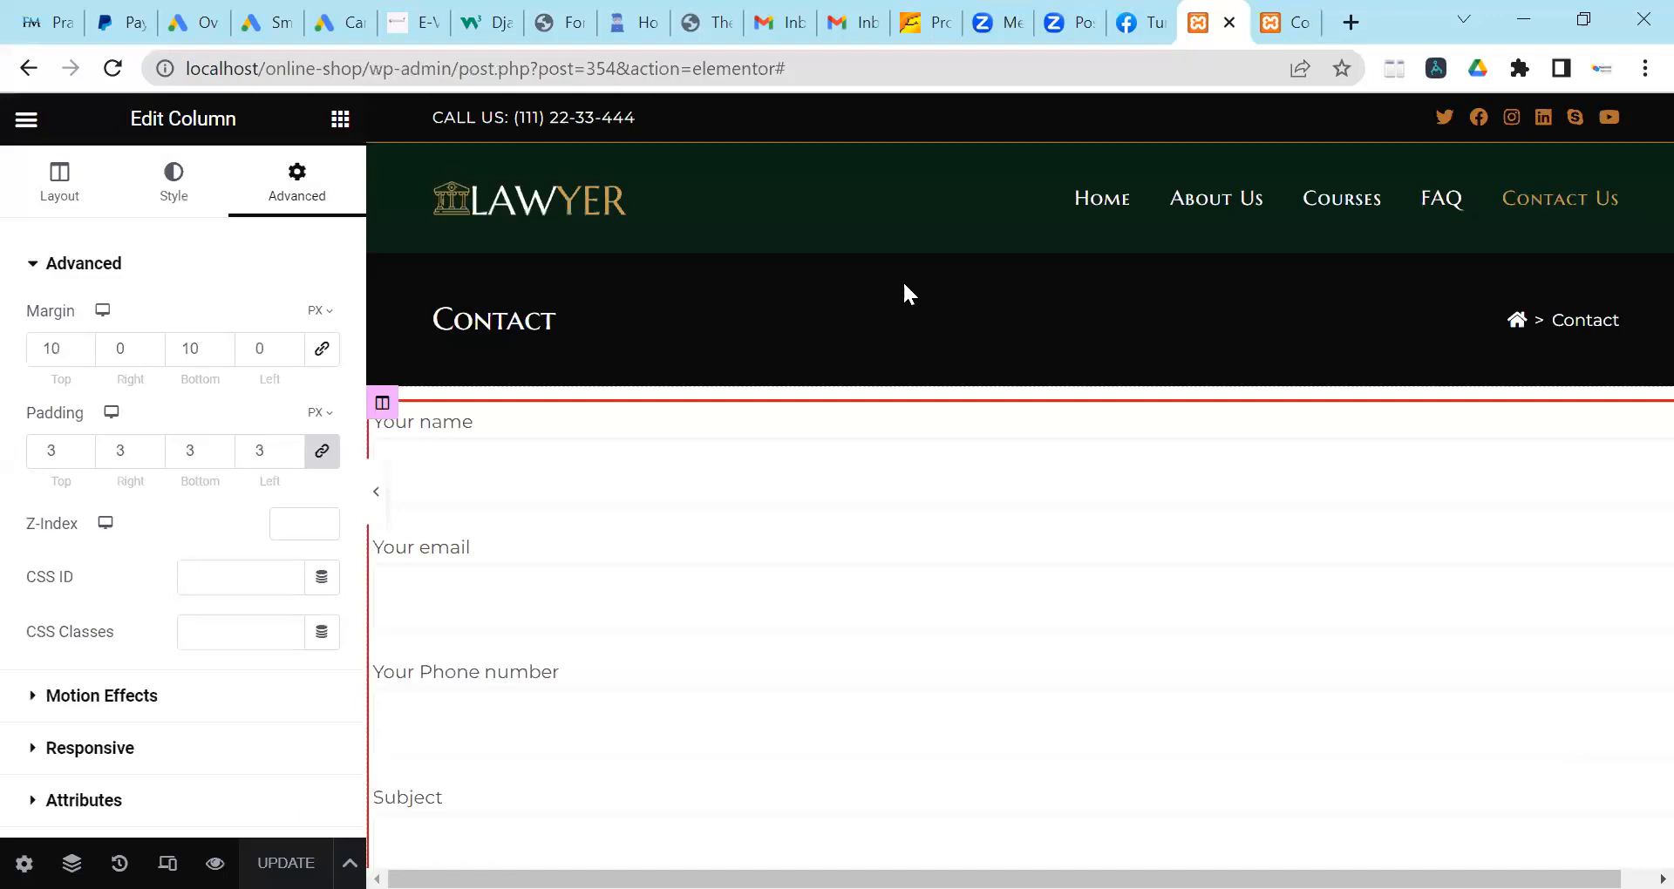
{"action": "scroll", "coordinate": [789, 422], "scroll_direction": "down", "scroll_amount": 12}
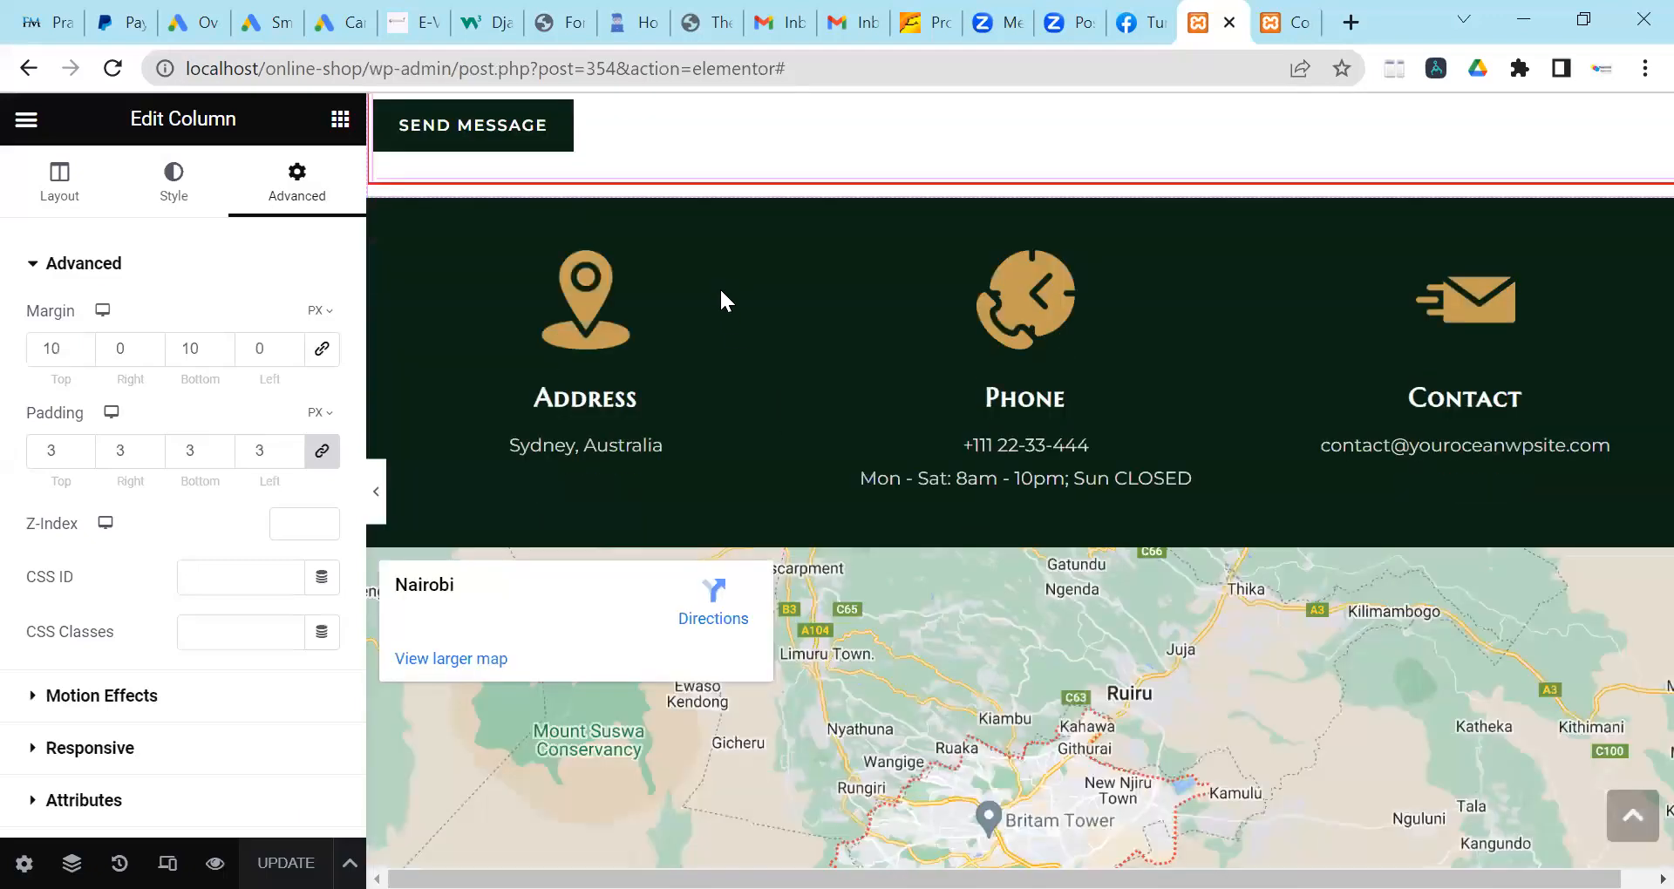
{"action": "left_click", "coordinate": [1025, 180]}
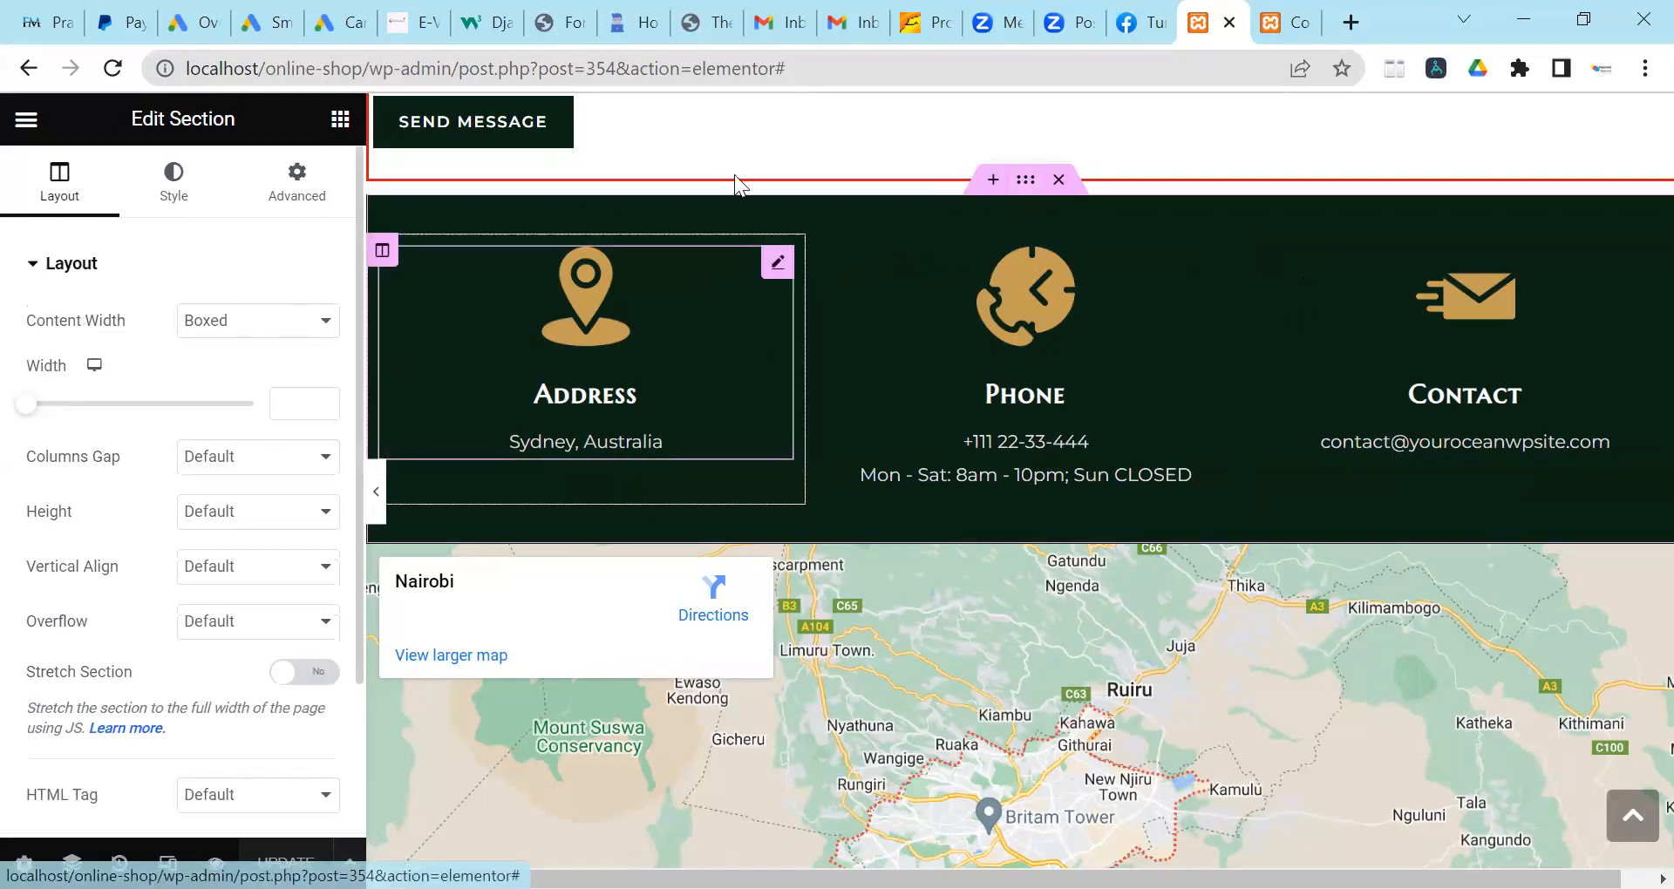
{"action": "scroll", "coordinate": [919, 232], "scroll_direction": "up", "scroll_amount": 3}
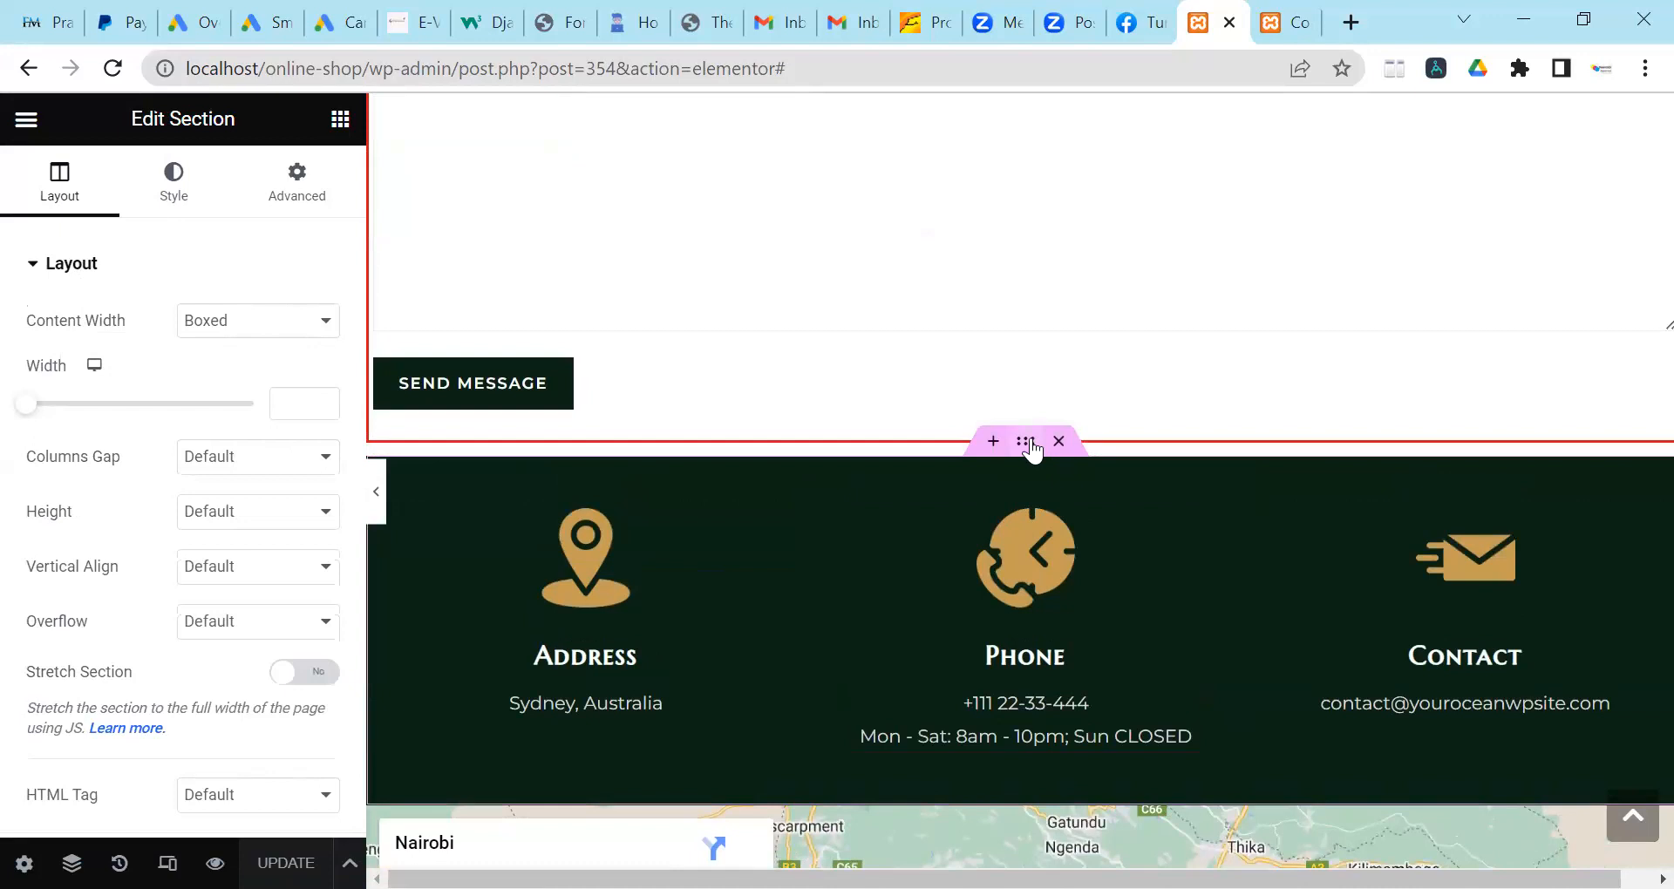
{"action": "scroll", "coordinate": [1022, 432], "scroll_direction": "down", "scroll_amount": 3}
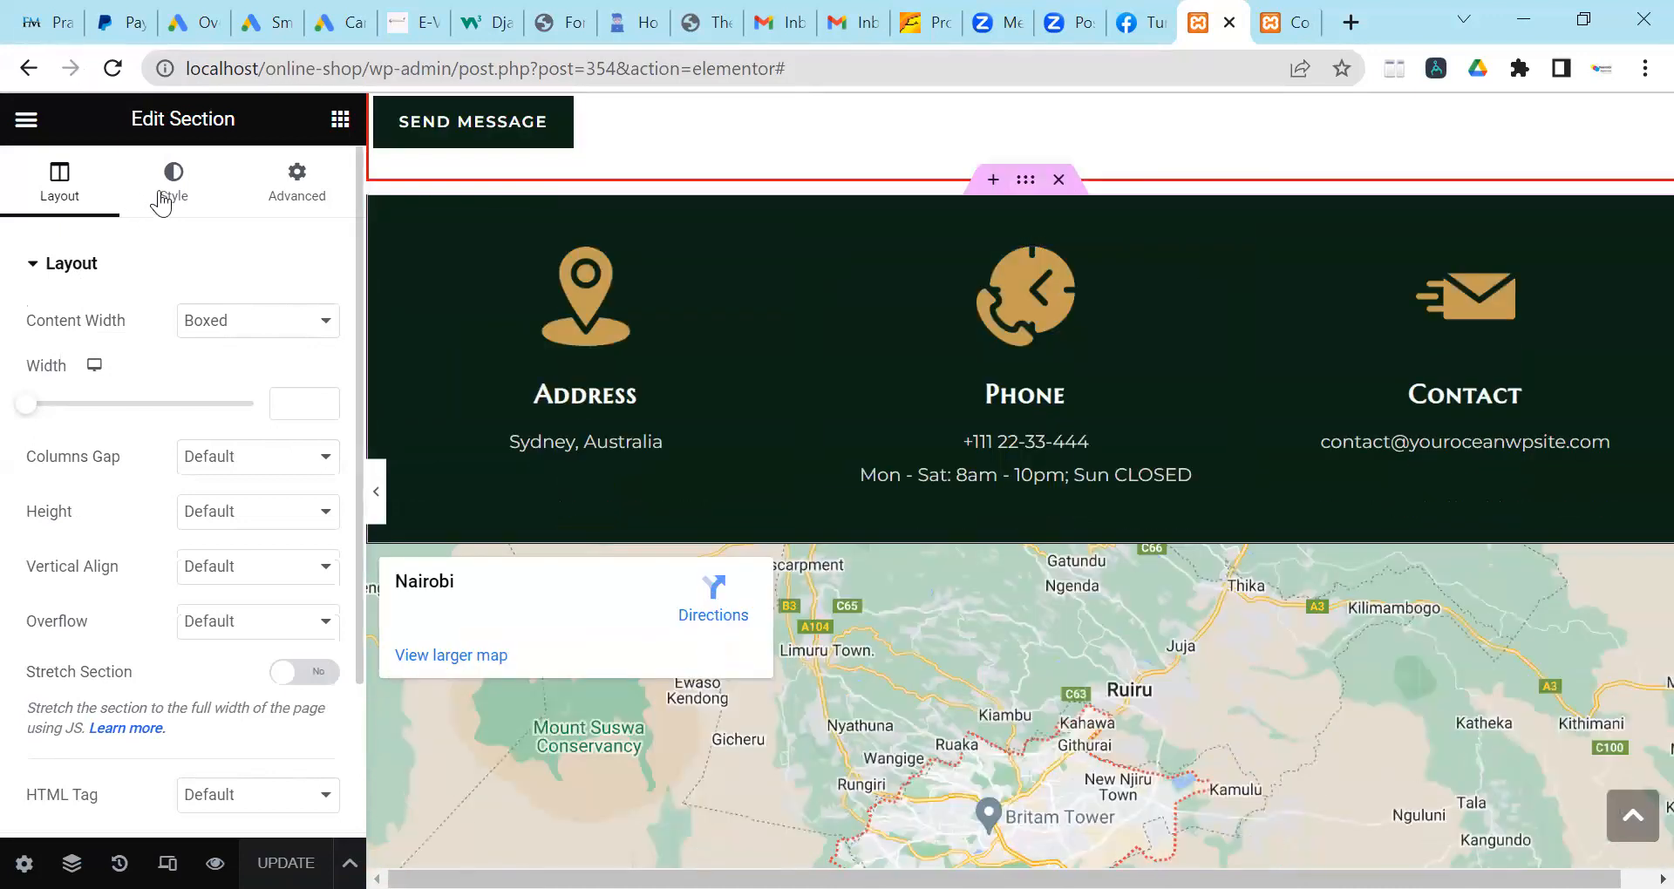
Change the info section's background from dark green to white #ffffff.
{"action": "left_click", "coordinate": [162, 202]}
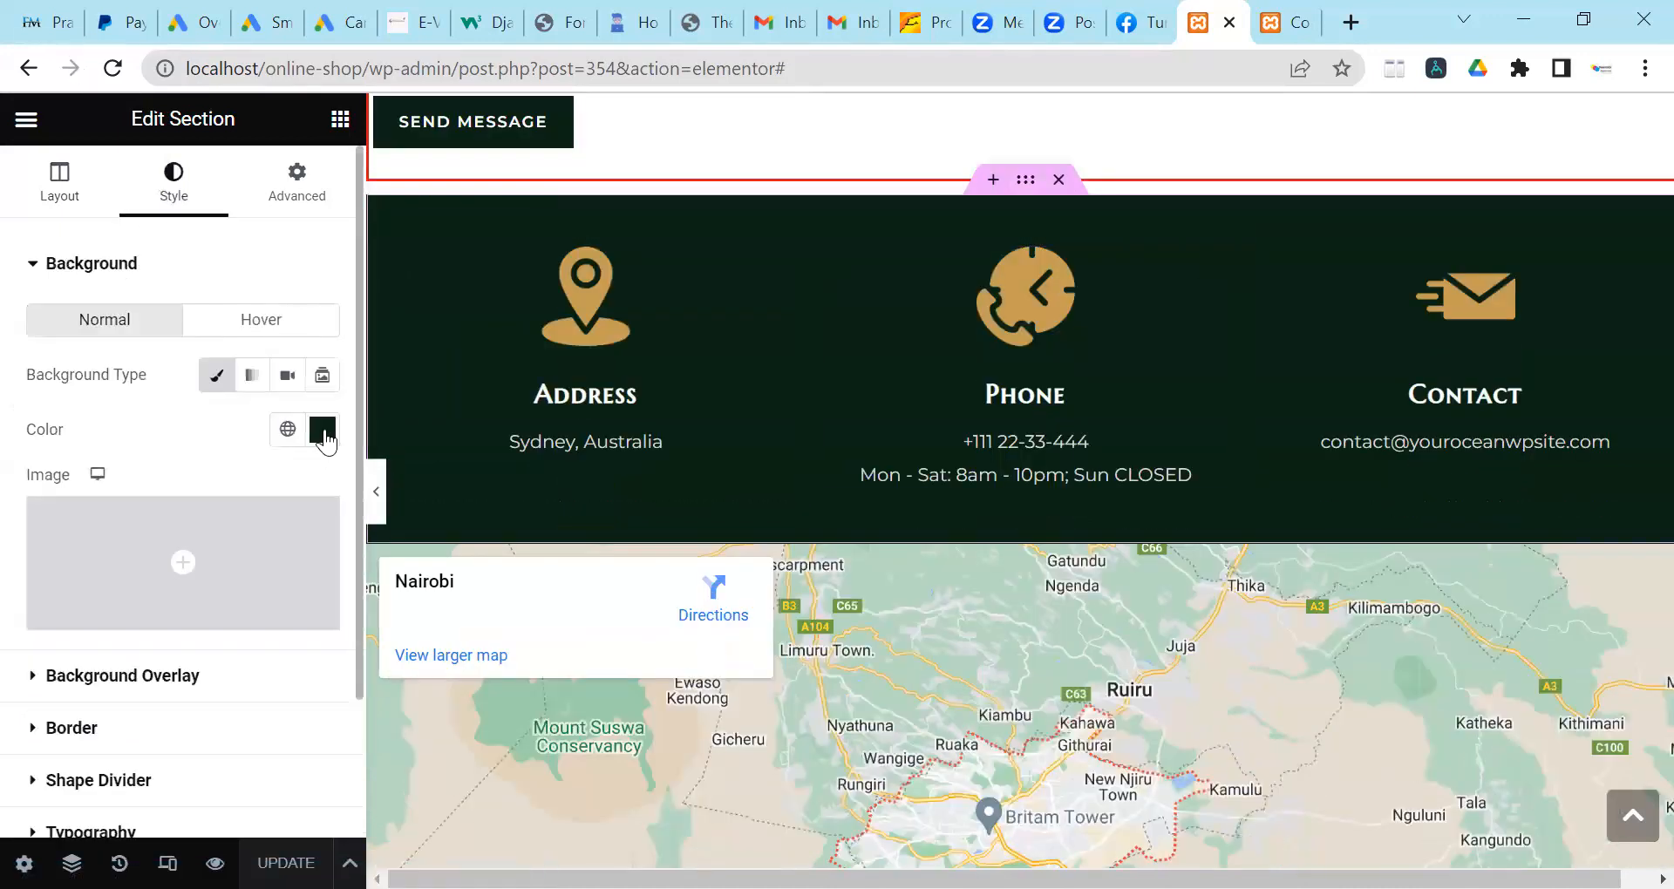
{"action": "left_click", "coordinate": [322, 429]}
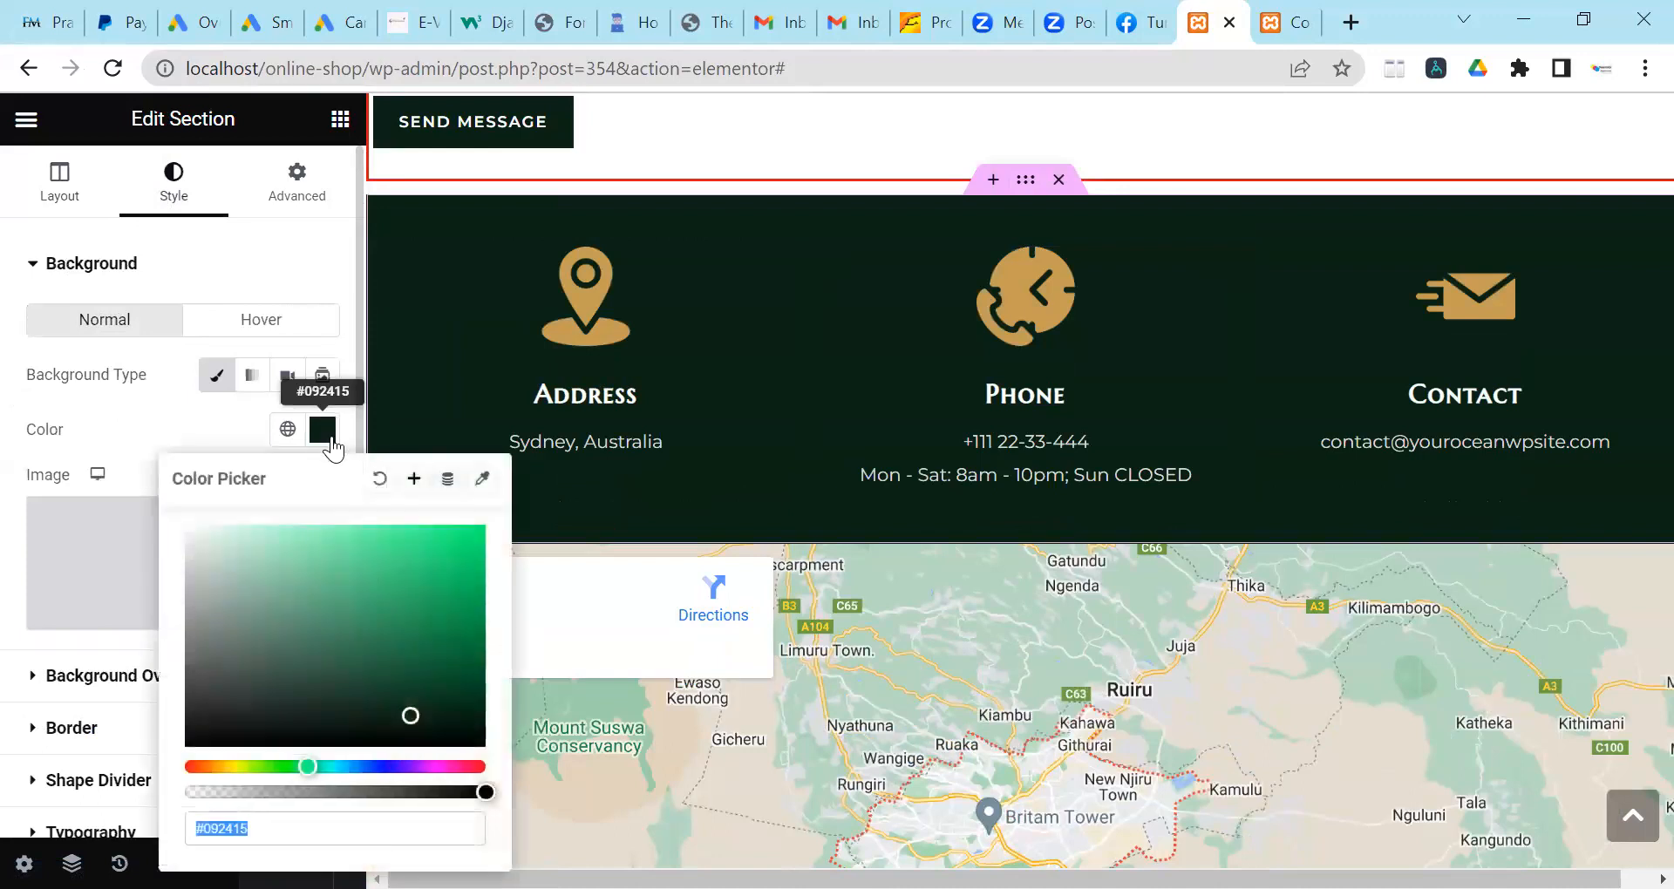
{"action": "left_click", "coordinate": [195, 767]}
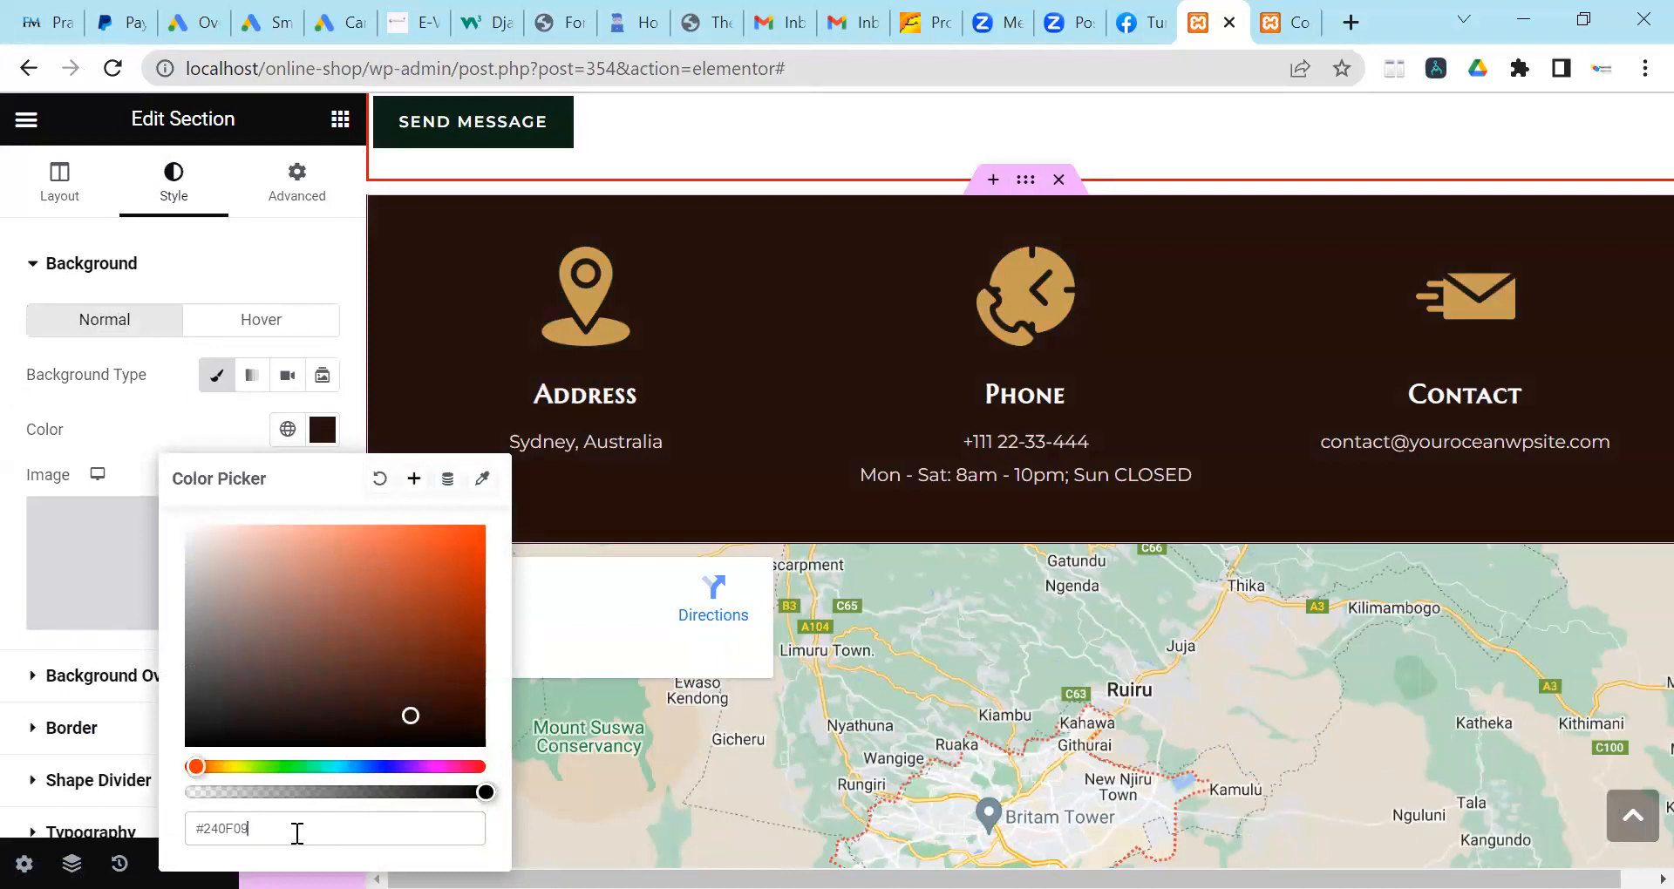
{"action": "key", "text": "BackSpace"}
{"action": "key", "text": "BackSpace"}
{"action": "key", "text": "BackSpace"}
{"action": "key", "text": "BackSpace"}
{"action": "key", "text": "BackSpace"}
{"action": "key", "text": "BackSpace"}
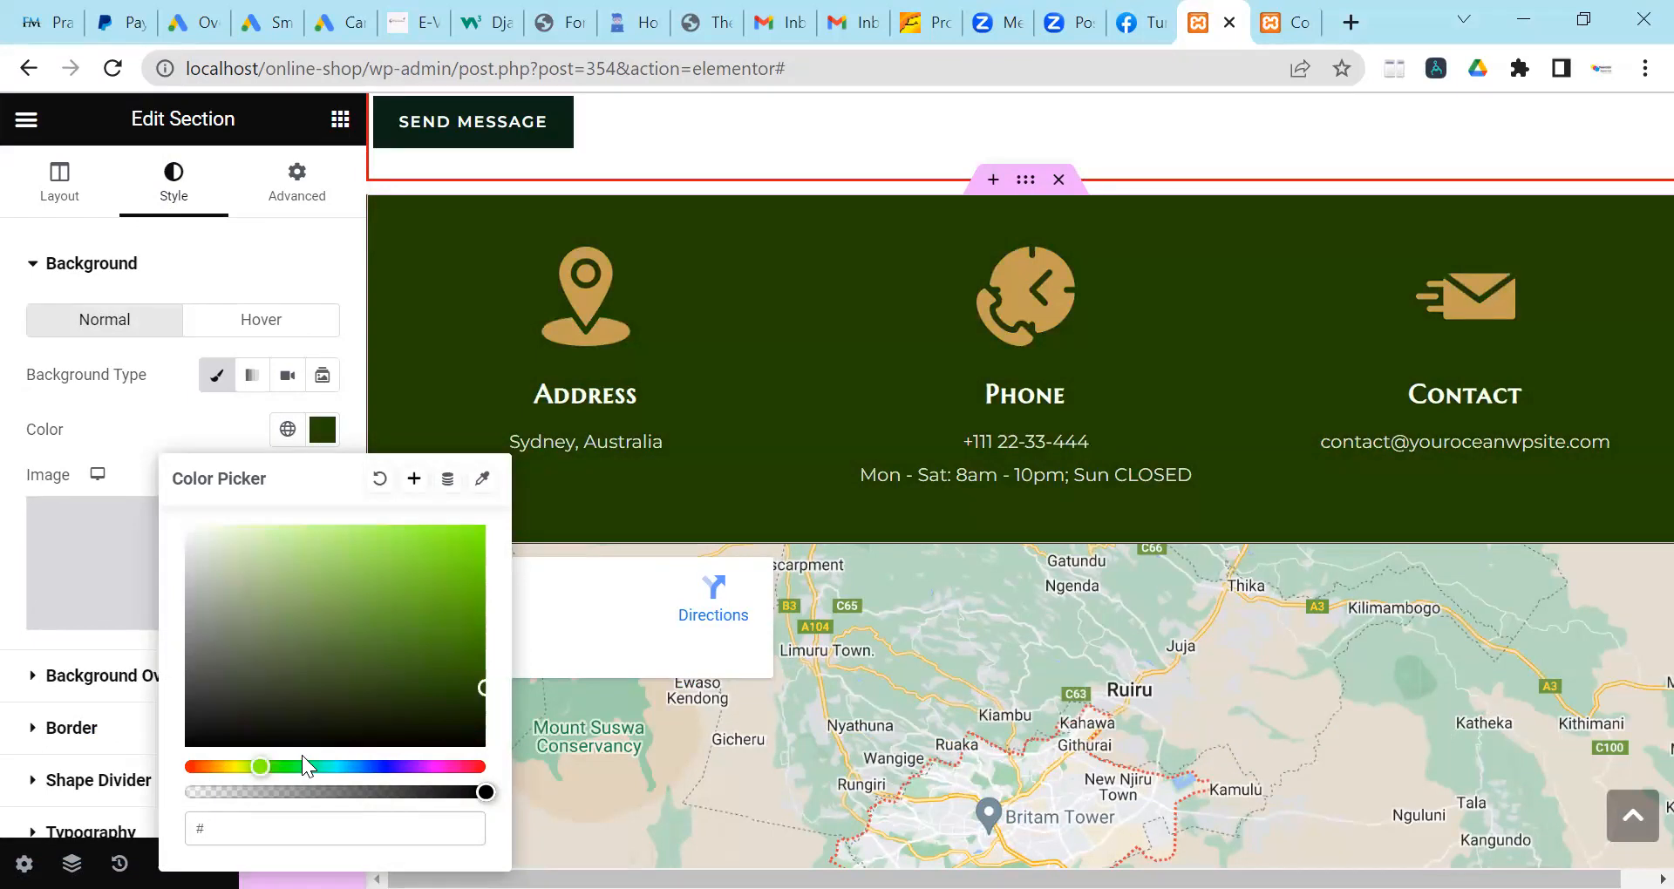
{"action": "type", "text": "ffffff"}
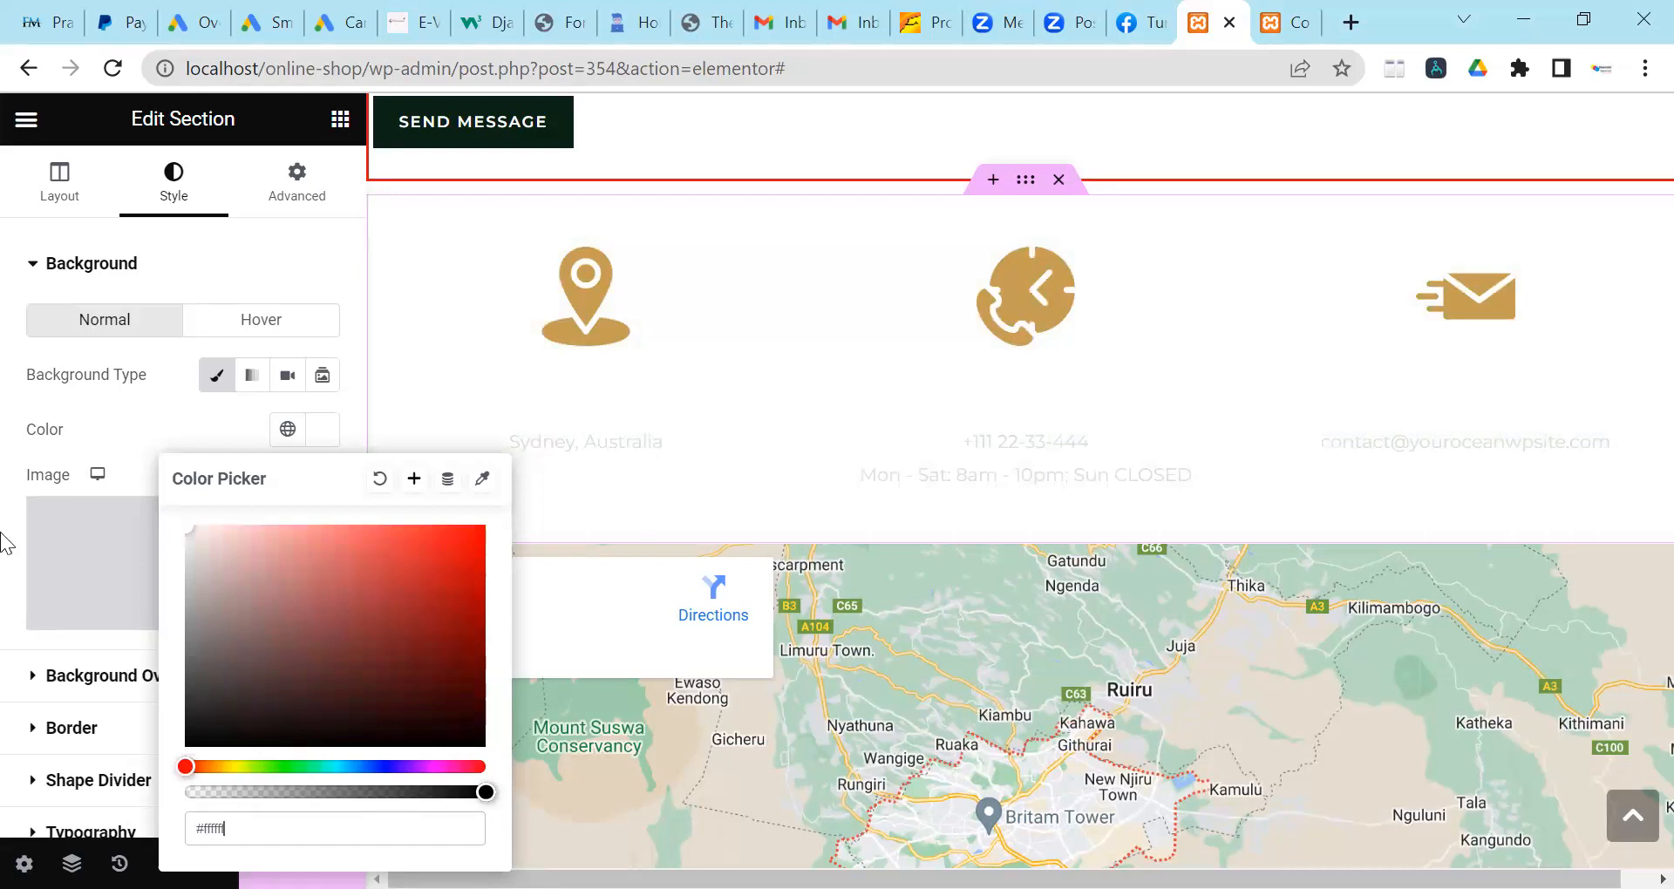
{"action": "left_click", "coordinate": [788, 437]}
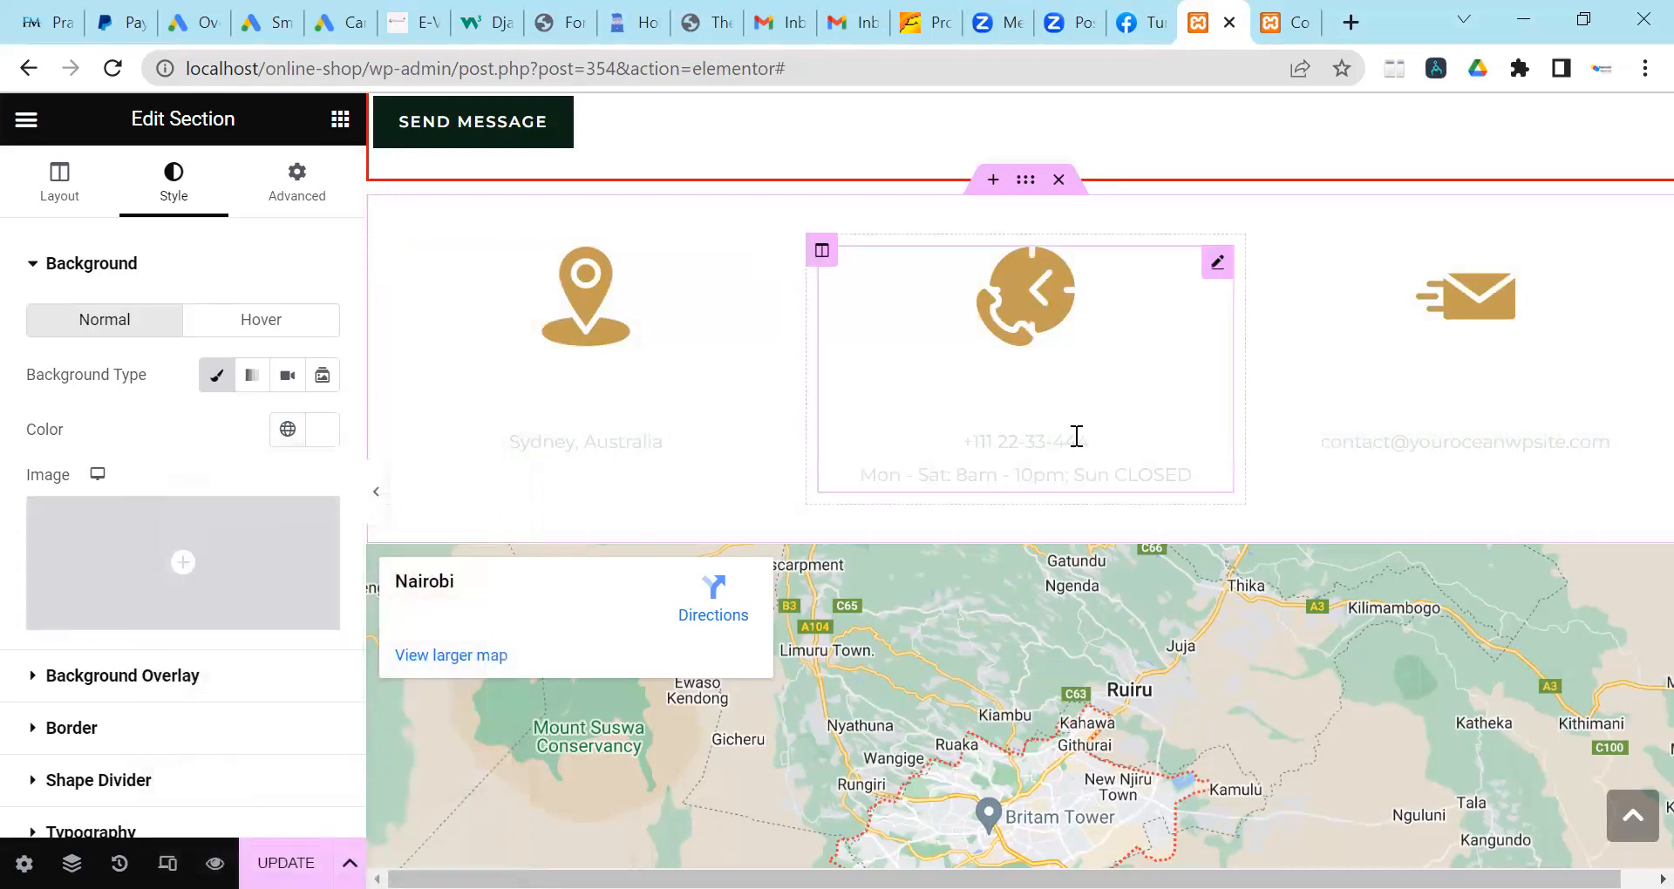
{"action": "scroll", "coordinate": [1077, 436], "scroll_direction": "up", "scroll_amount": 1}
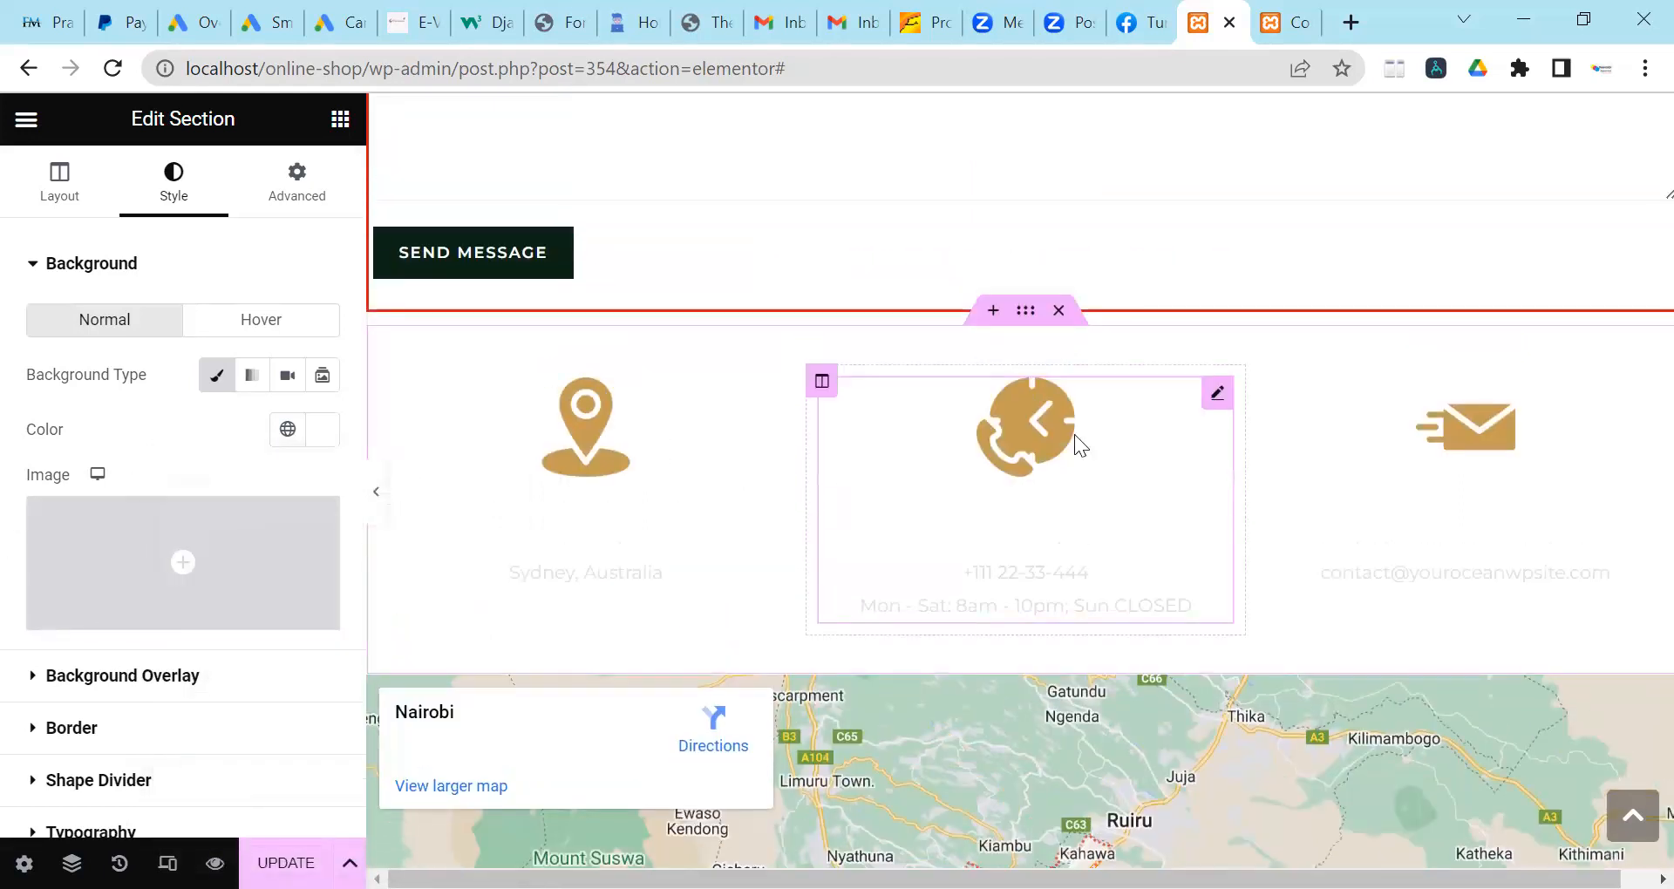
Replace the Address box description 'Sydney, Australia' with 'Nairobi Kenya'.
{"action": "left_click", "coordinate": [664, 568]}
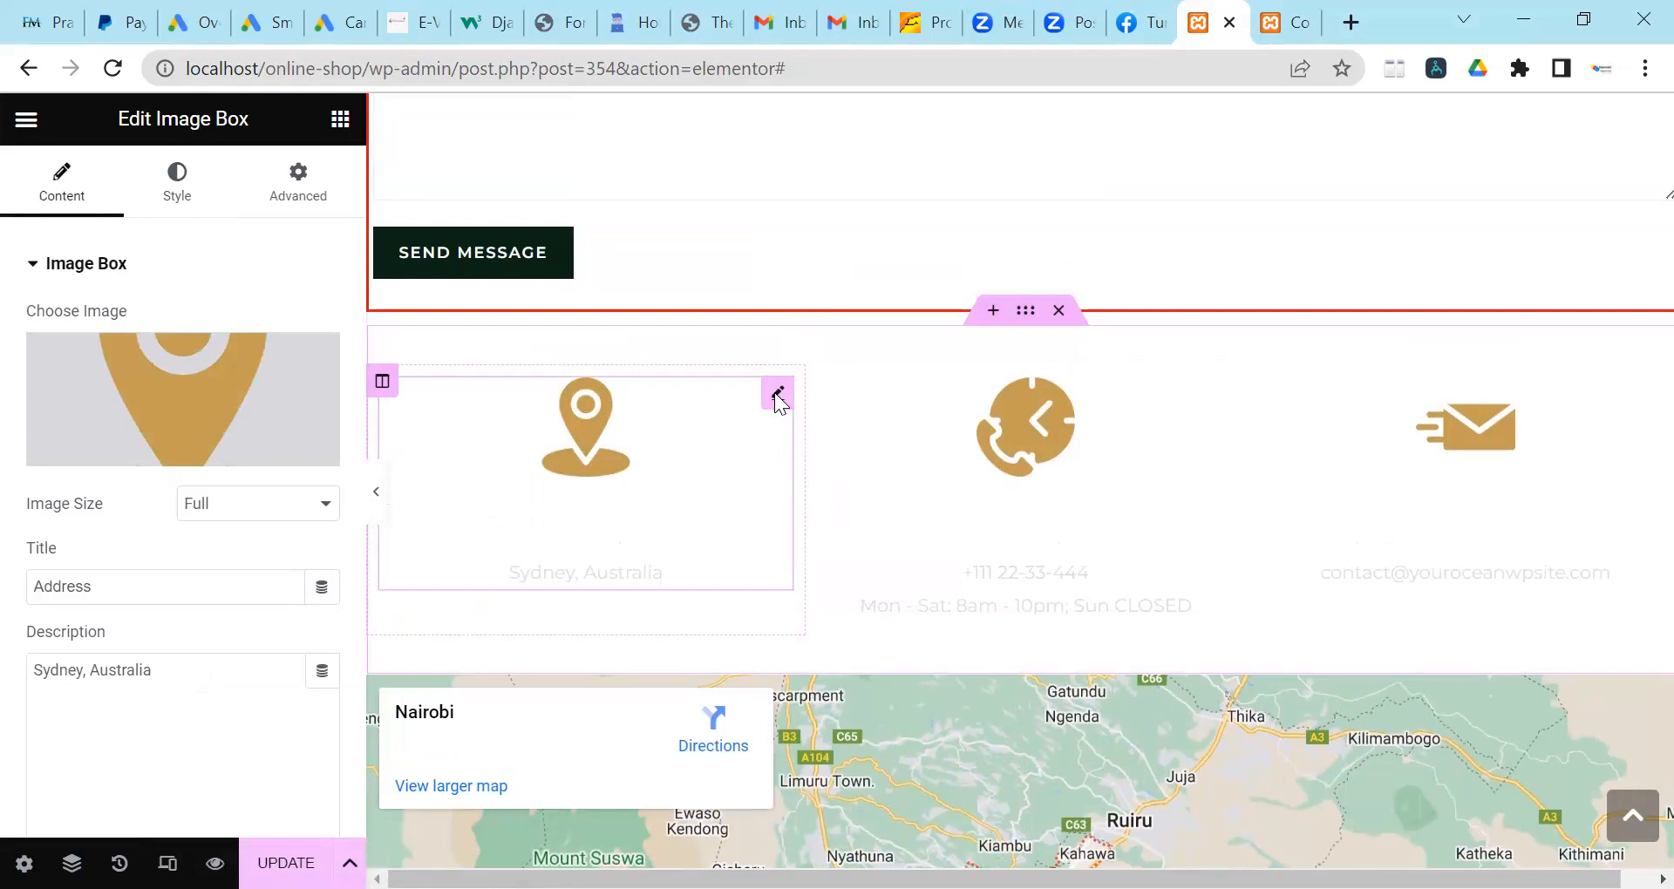
{"action": "left_click", "coordinate": [137, 677]}
{"action": "key", "text": "ctrl+a"}
{"action": "type", "text": "Nairobi "}
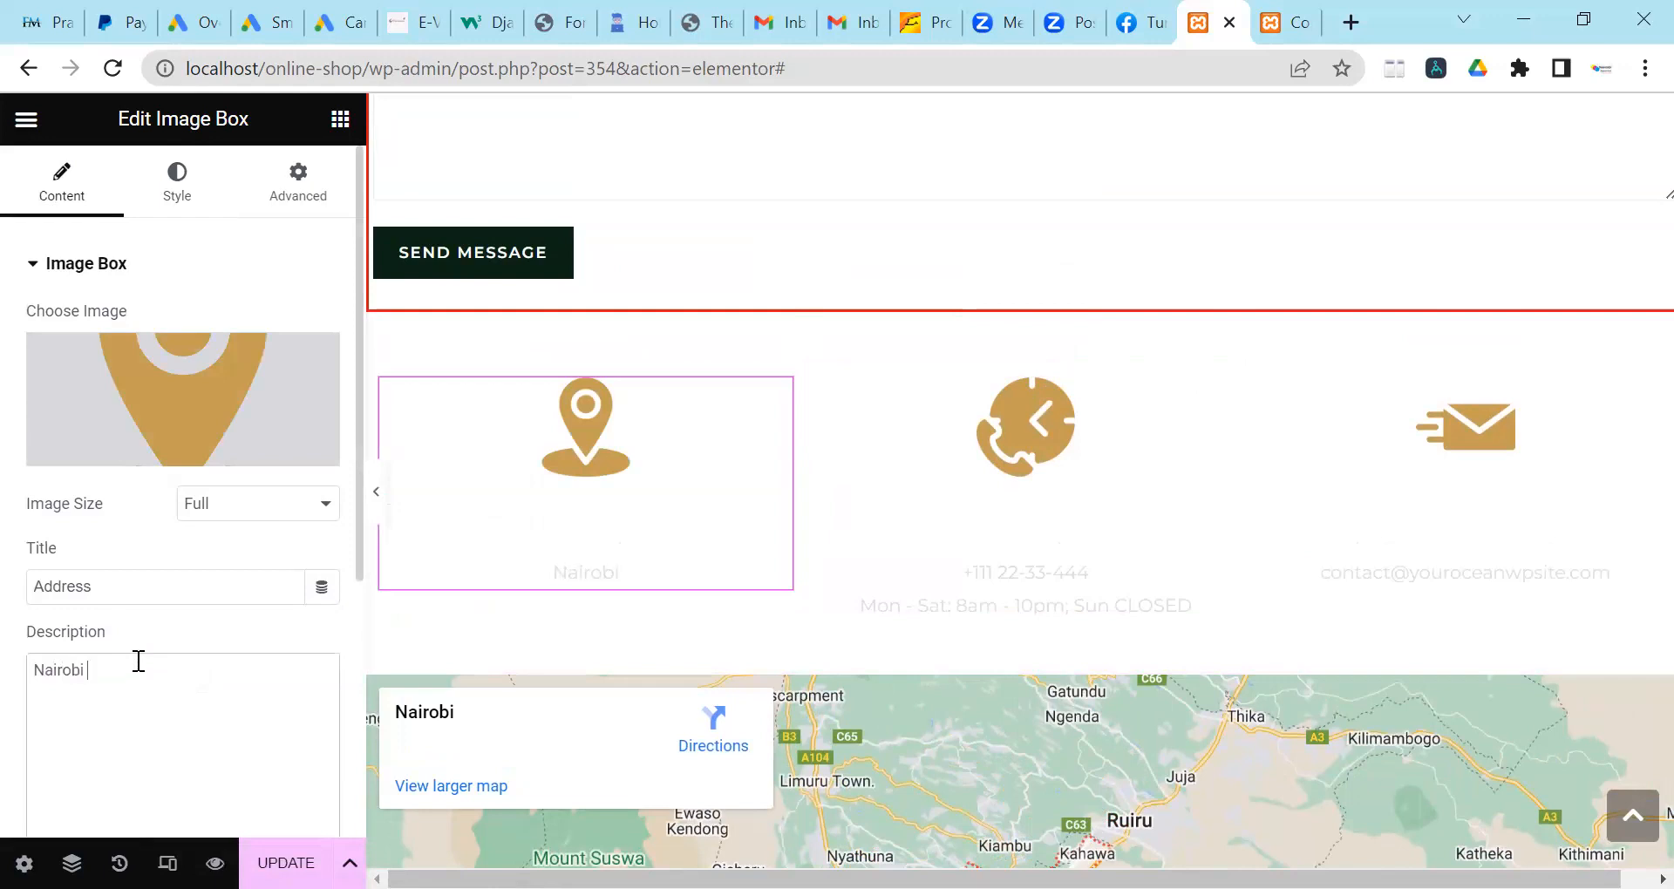
{"action": "type", "text": "Kenya"}
{"action": "scroll", "coordinate": [199, 578], "scroll_direction": "down", "scroll_amount": 5}
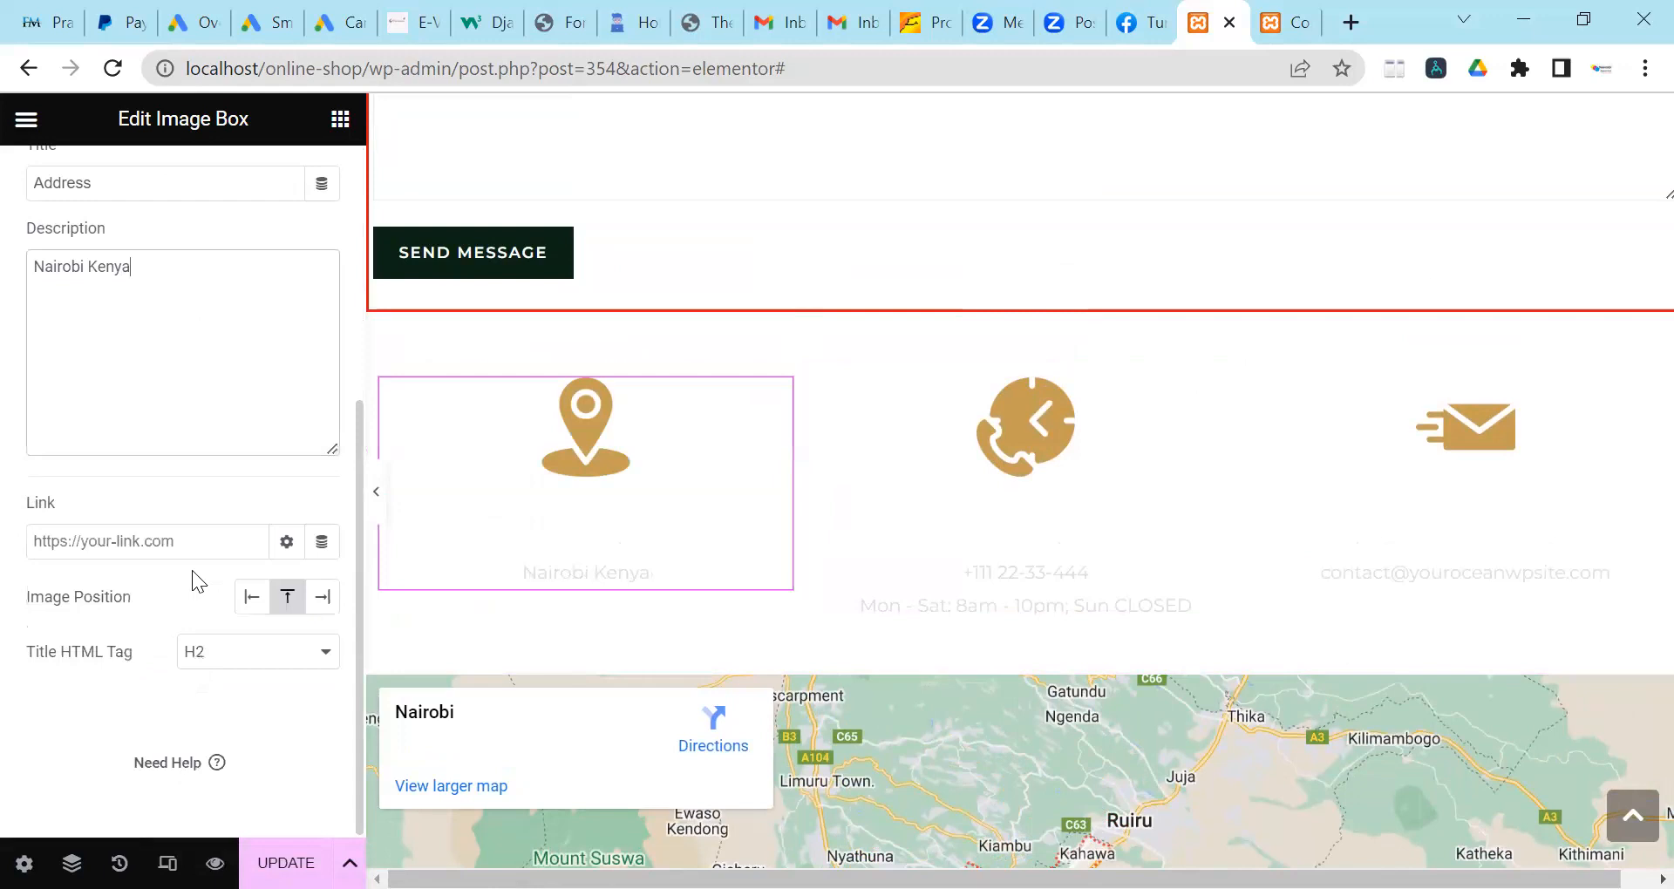
{"action": "scroll", "coordinate": [185, 563], "scroll_direction": "up", "scroll_amount": 5}
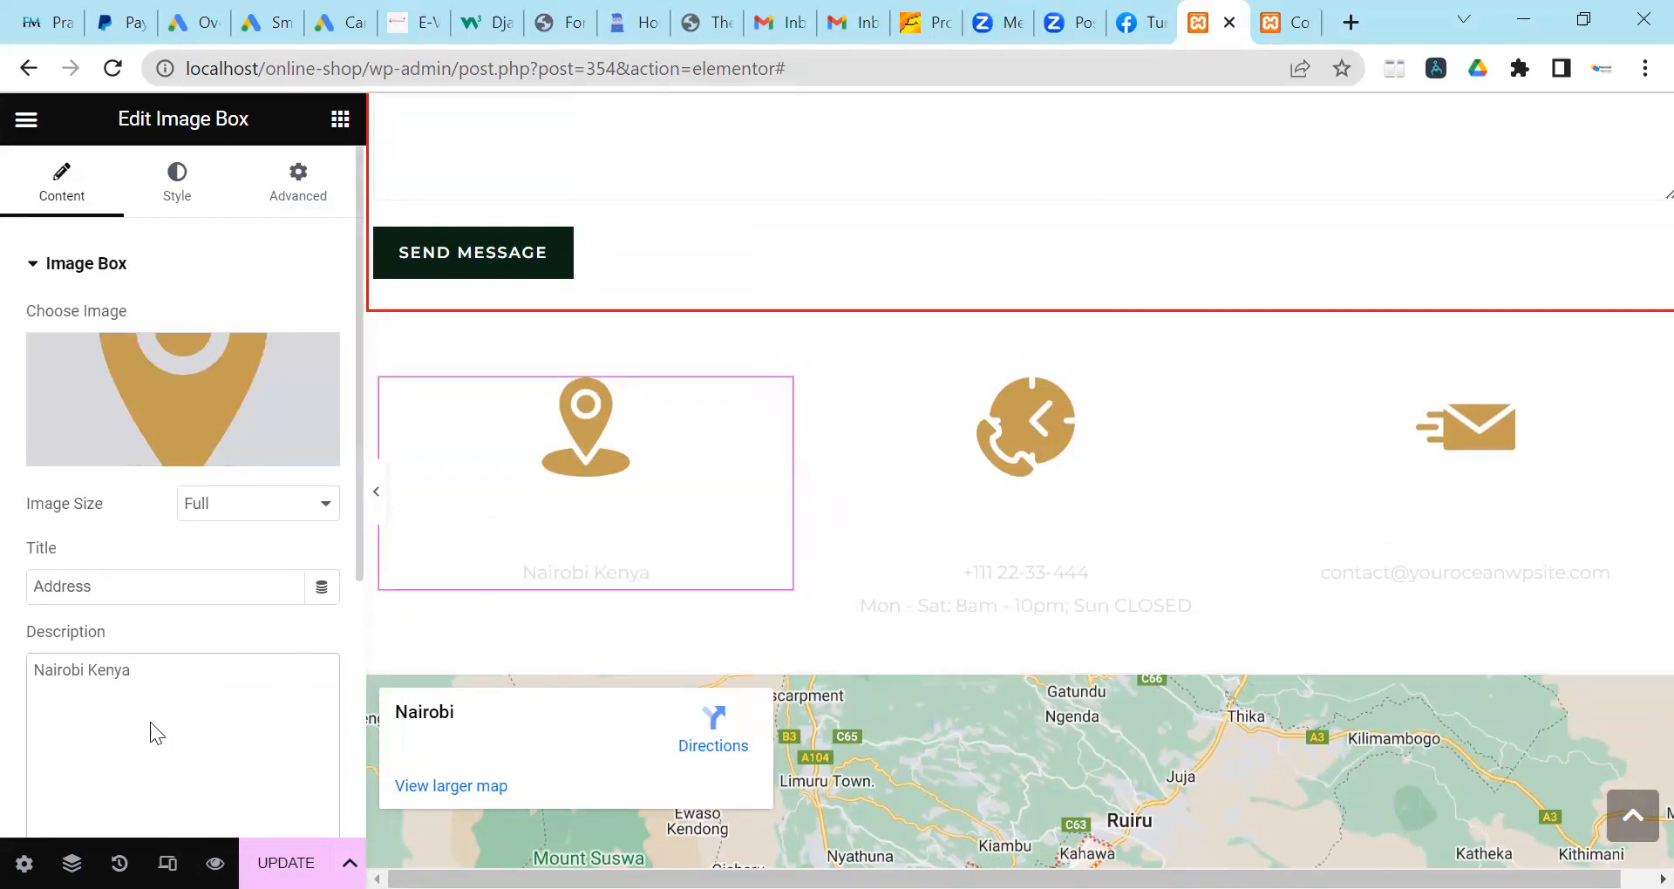
Set the Address box's title colour to near-black #1C1A1A.
{"action": "left_click", "coordinate": [188, 199]}
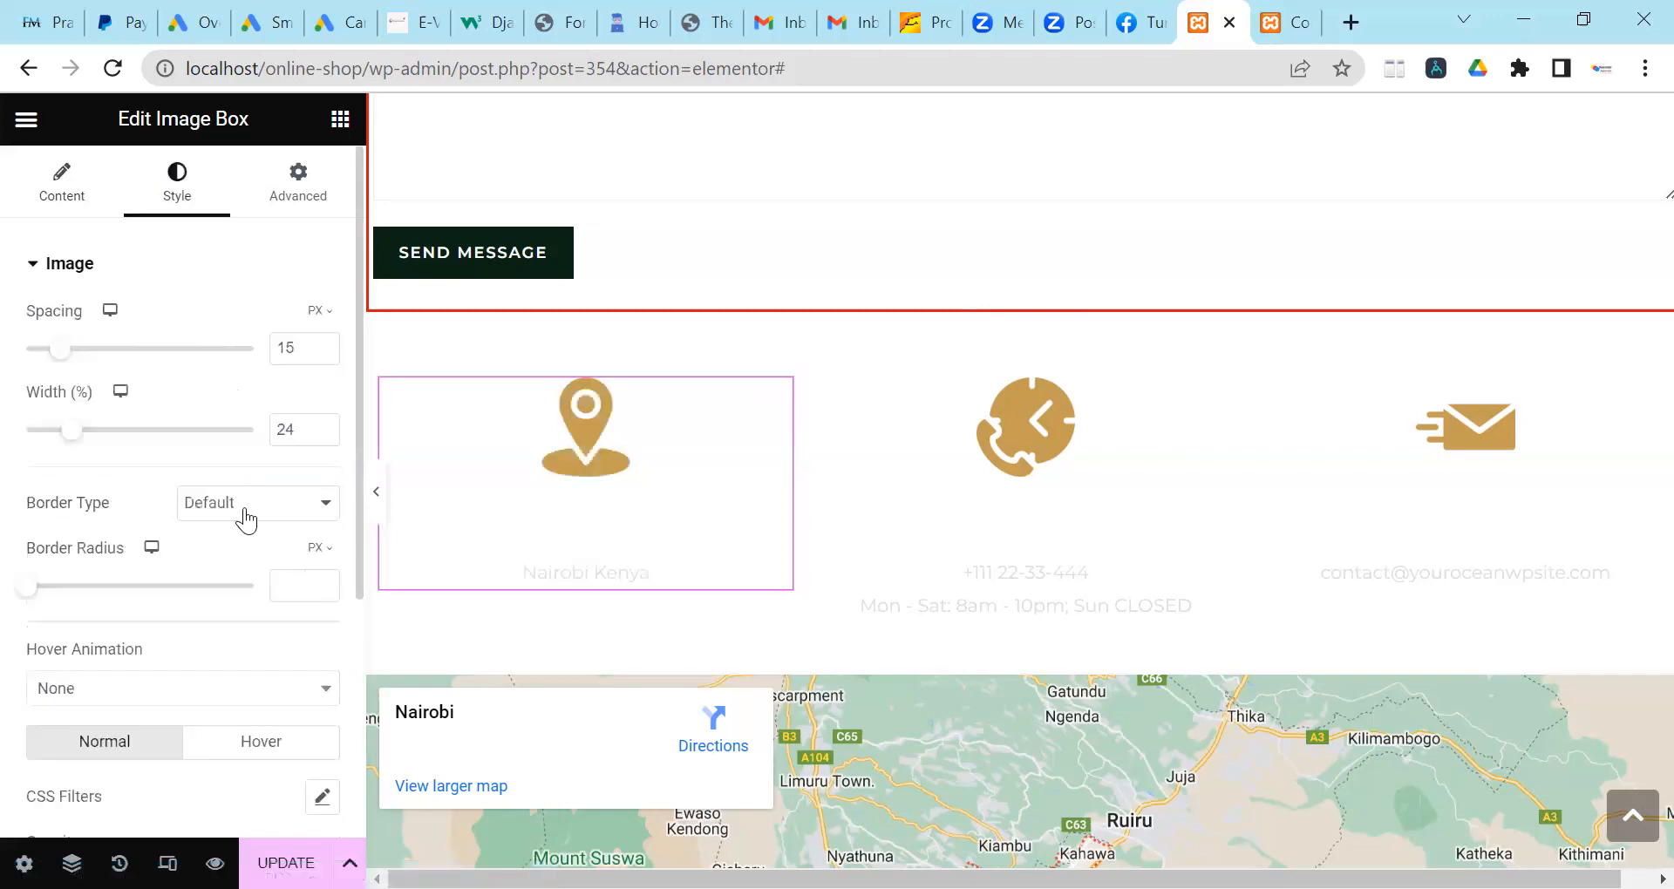
{"action": "scroll", "coordinate": [247, 519], "scroll_direction": "down", "scroll_amount": 4}
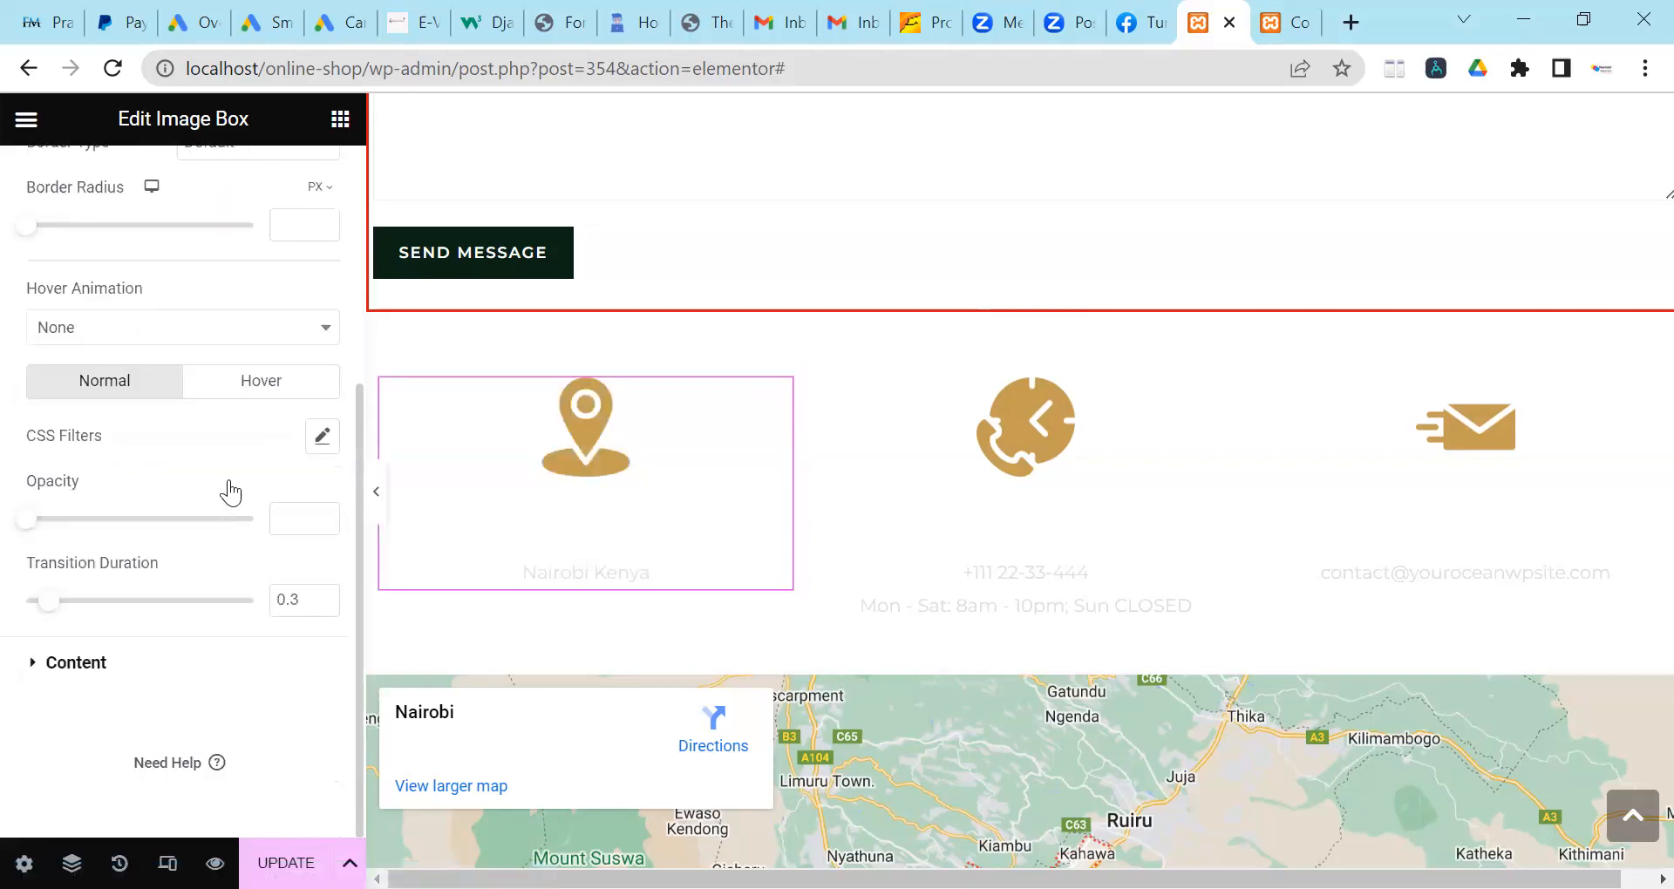
{"action": "scroll", "coordinate": [228, 490], "scroll_direction": "up", "scroll_amount": 4}
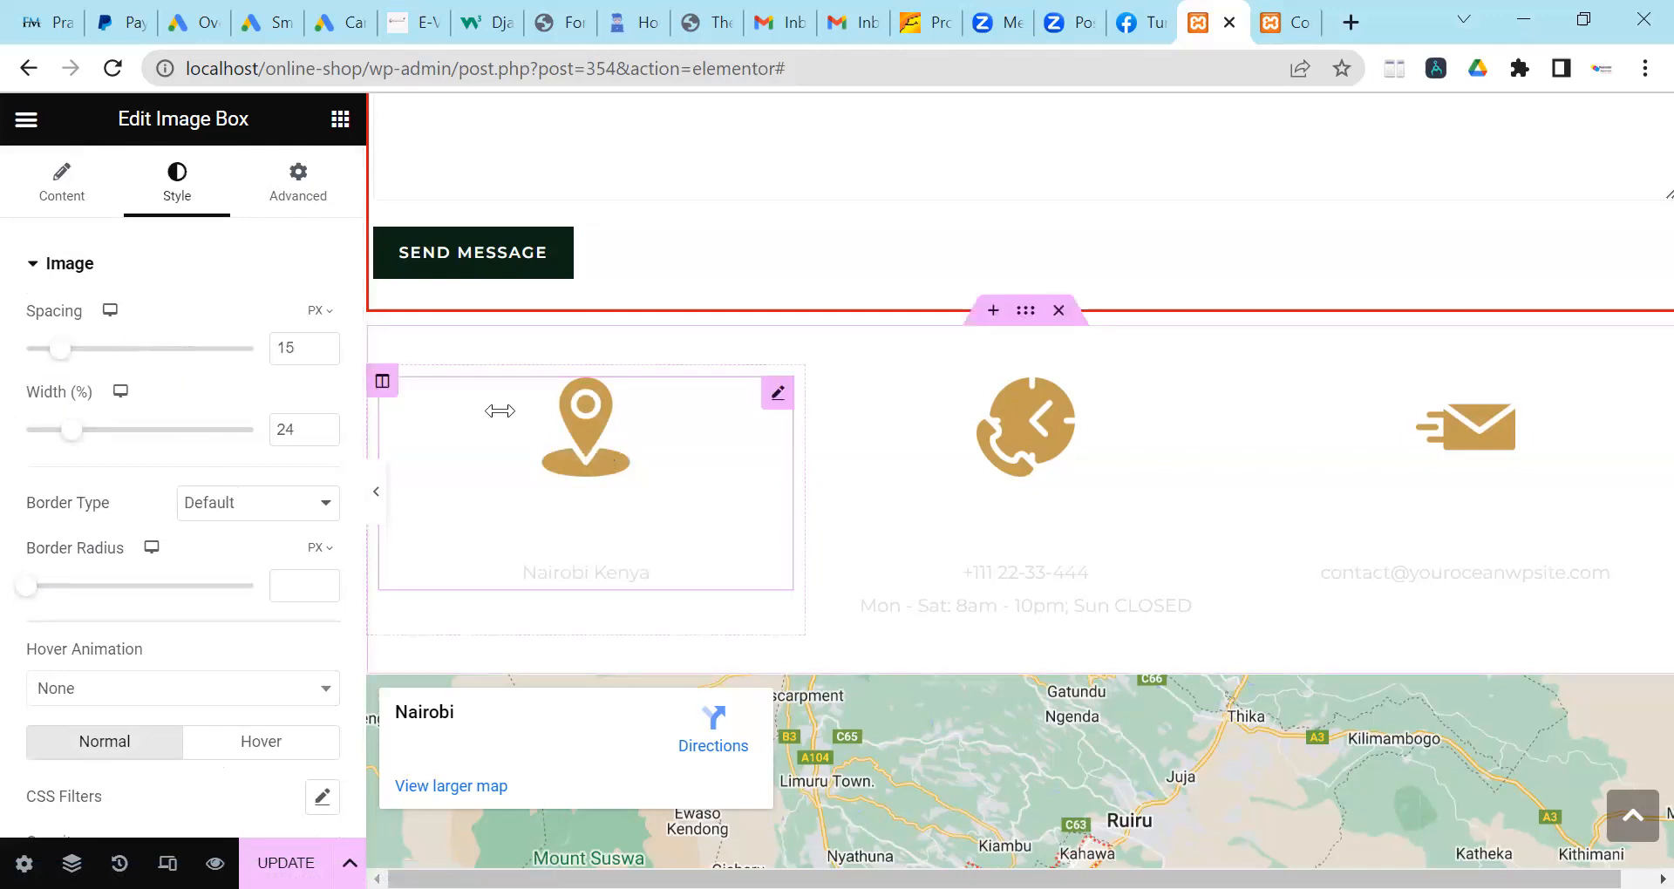
{"action": "scroll", "coordinate": [160, 371], "scroll_direction": "down", "scroll_amount": 2}
{"action": "scroll", "coordinate": [159, 371], "scroll_direction": "down", "scroll_amount": 2}
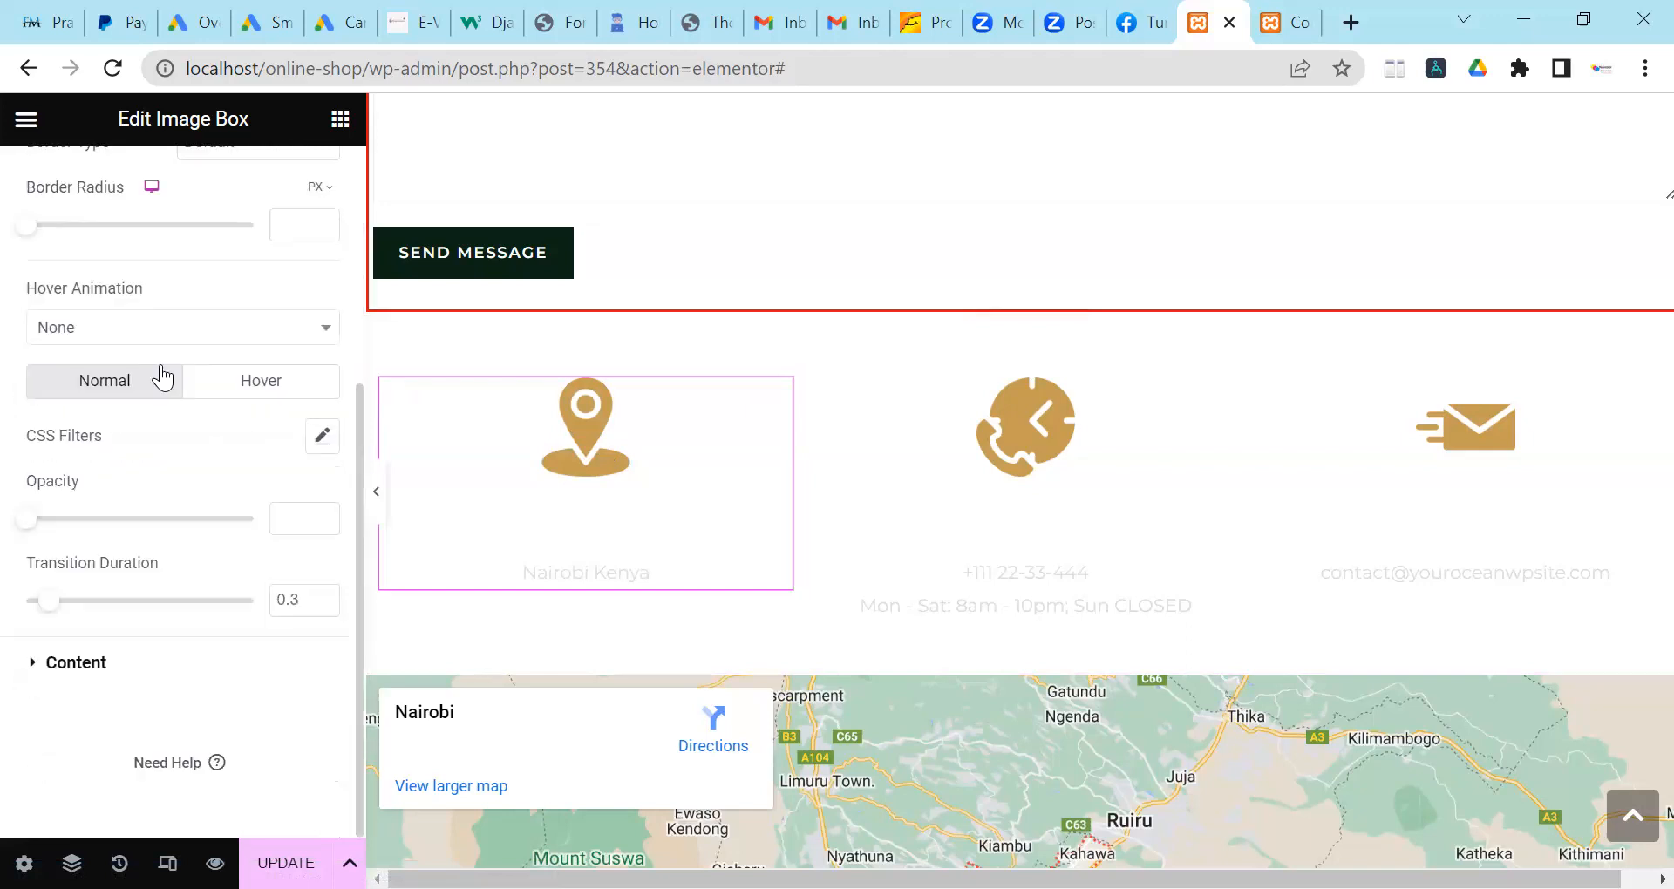
{"action": "left_click", "coordinate": [185, 664]}
{"action": "scroll", "coordinate": [167, 576], "scroll_direction": "down", "scroll_amount": 4}
{"action": "scroll", "coordinate": [167, 577], "scroll_direction": "up", "scroll_amount": 4}
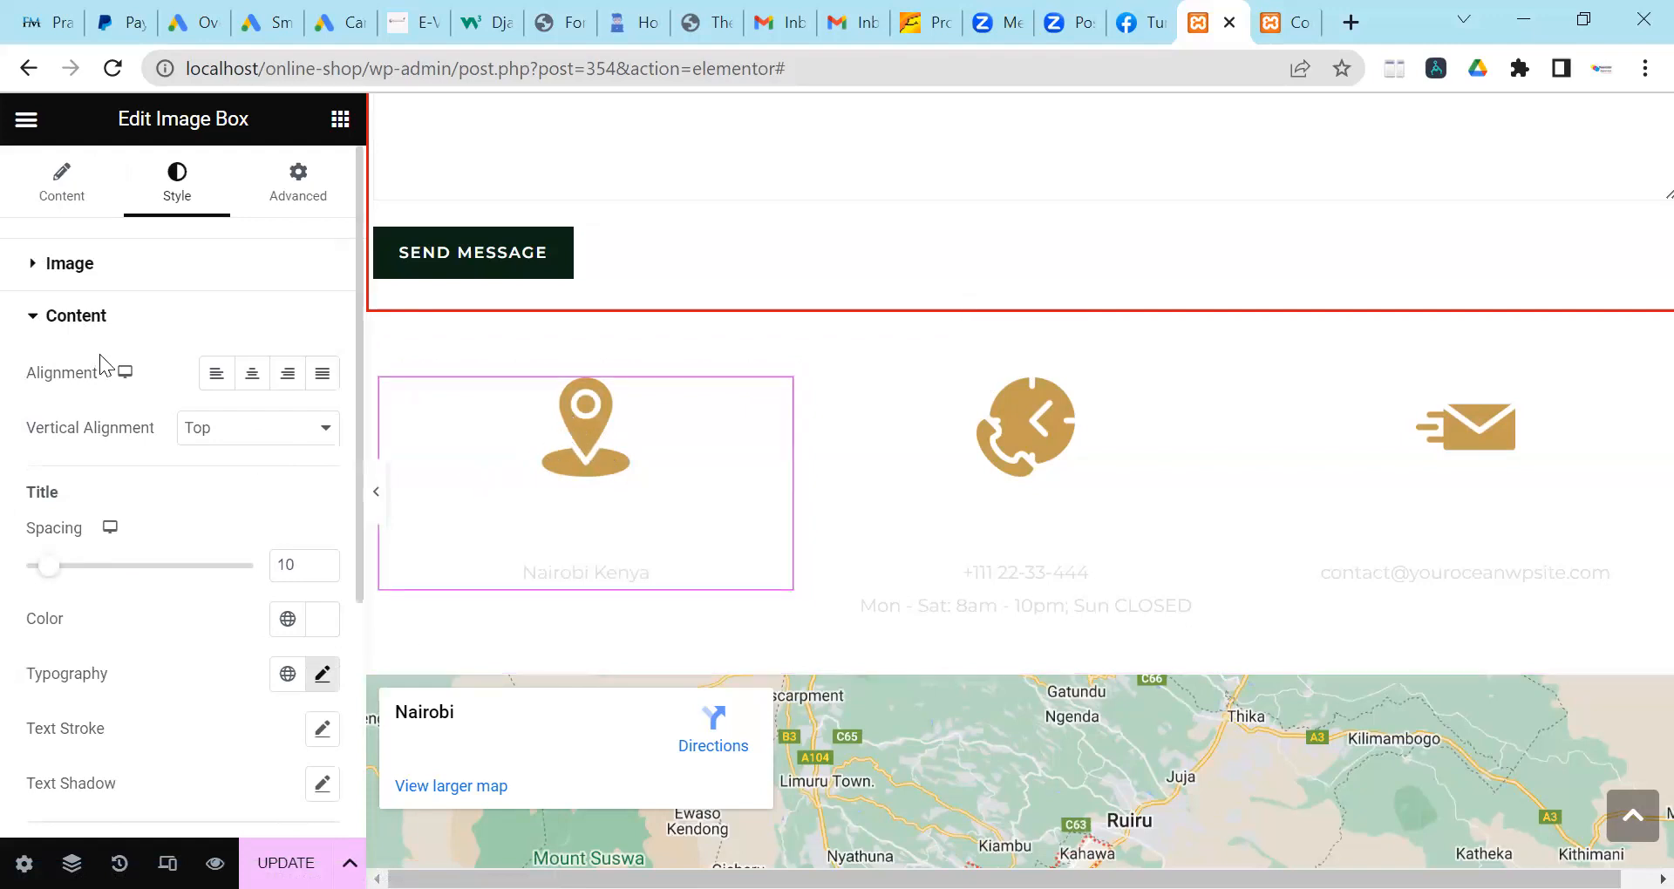
{"action": "left_click", "coordinate": [322, 620]}
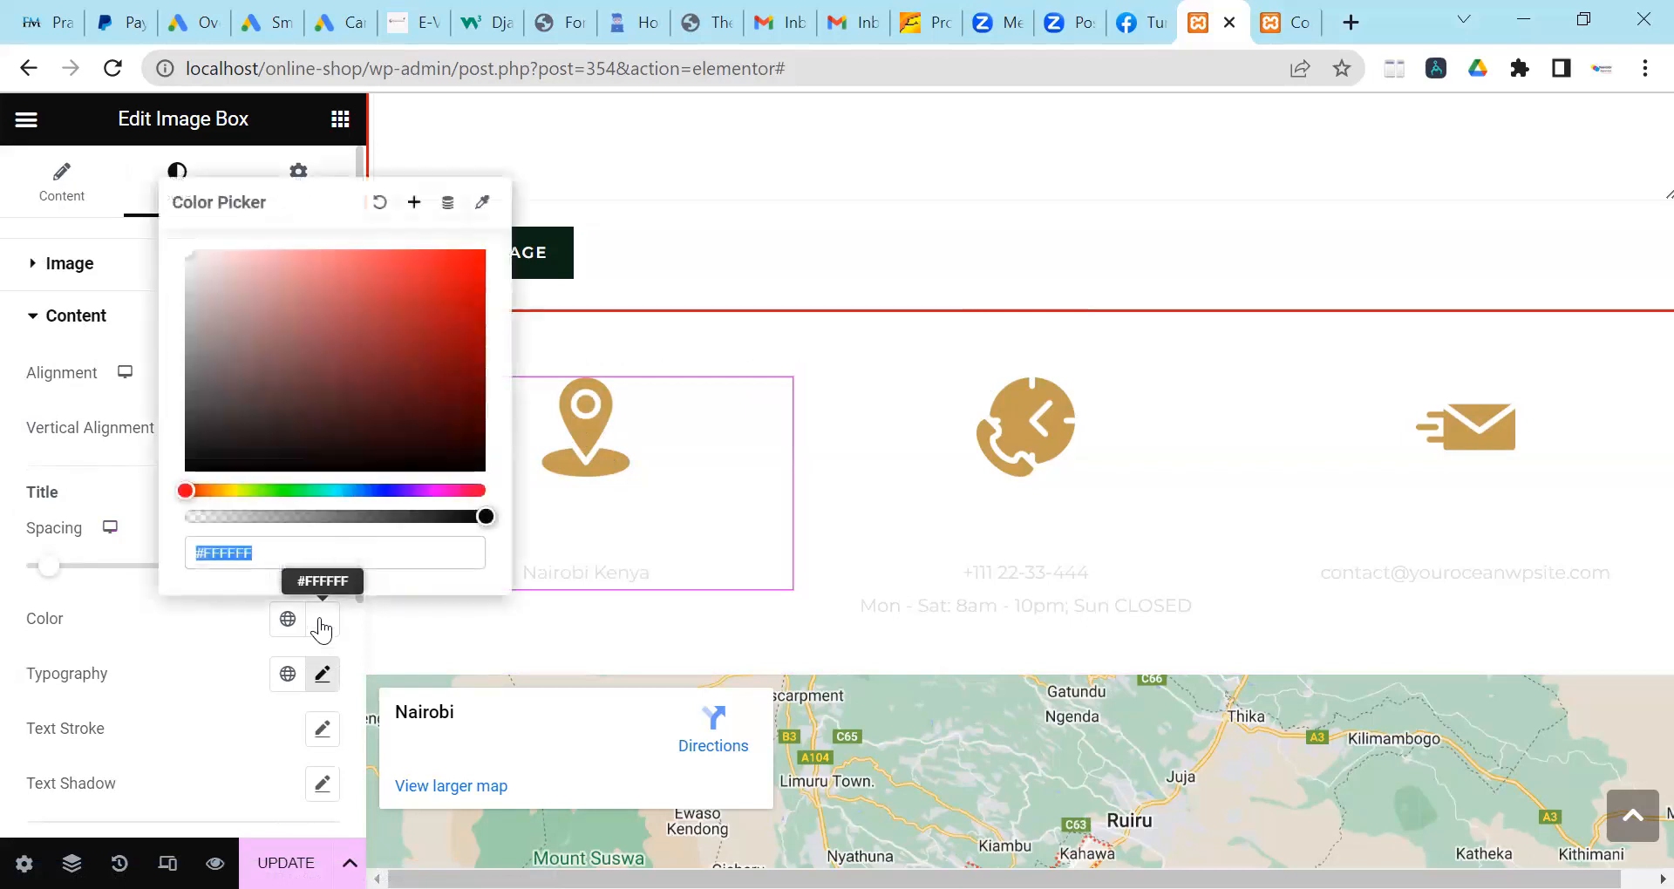
{"action": "left_click", "coordinate": [217, 447]}
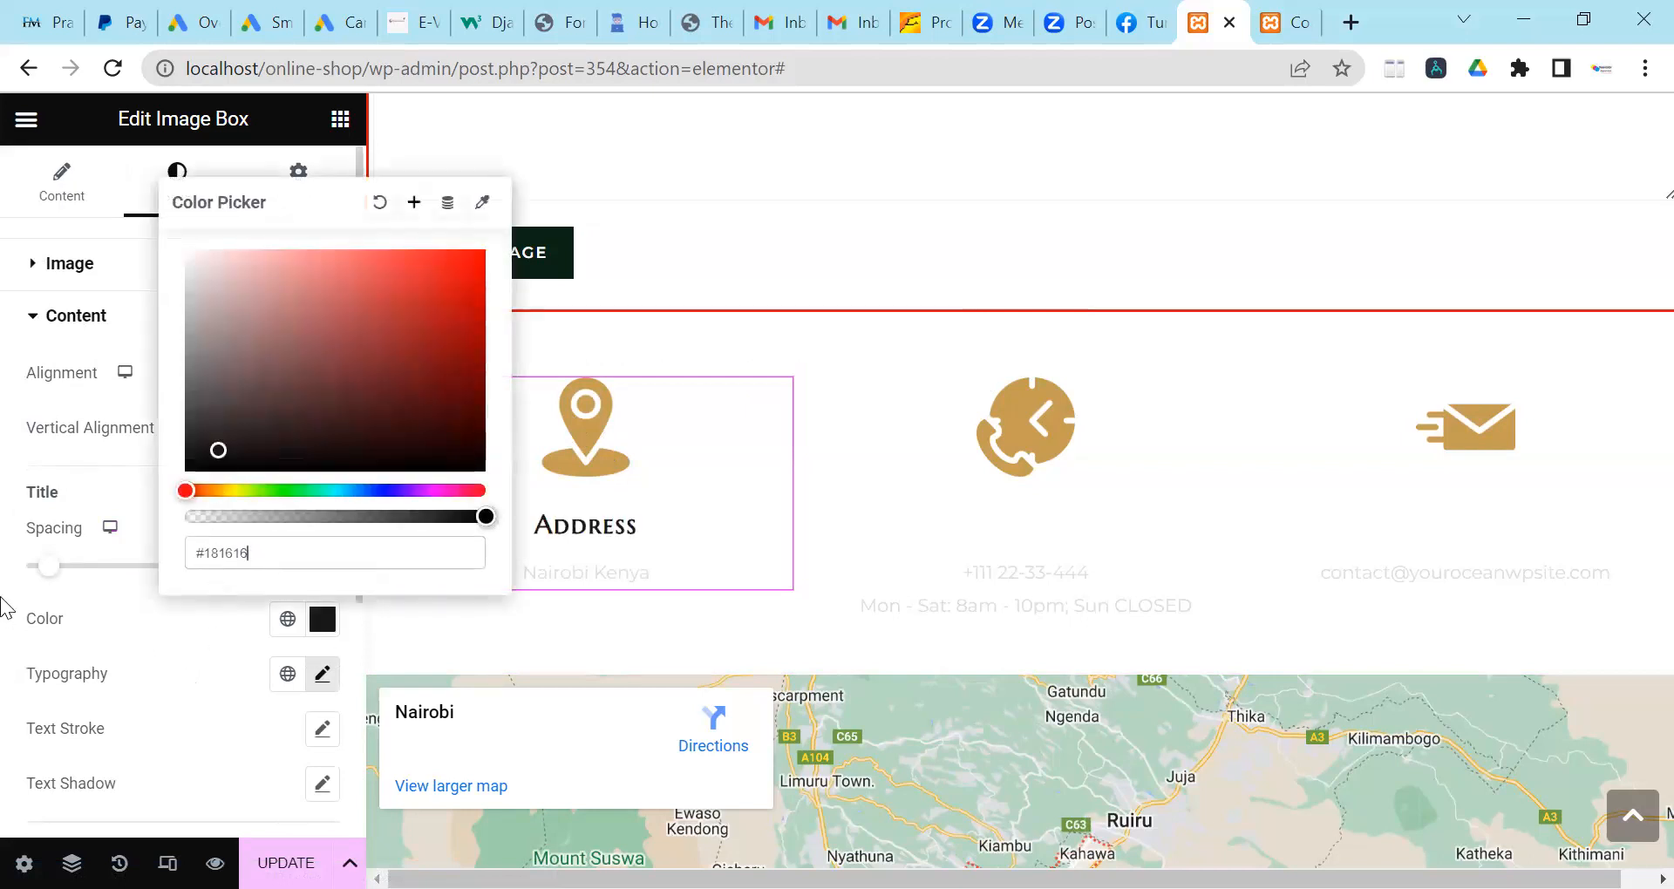
{"action": "left_click", "coordinate": [26, 624]}
Set the Address box's Nairobi Kenya description colour to near-black #1C1A1A.
{"action": "scroll", "coordinate": [110, 479], "scroll_direction": "down", "scroll_amount": 2}
{"action": "scroll", "coordinate": [104, 436], "scroll_direction": "up", "scroll_amount": 2}
{"action": "scroll", "coordinate": [188, 428], "scroll_direction": "down", "scroll_amount": 4}
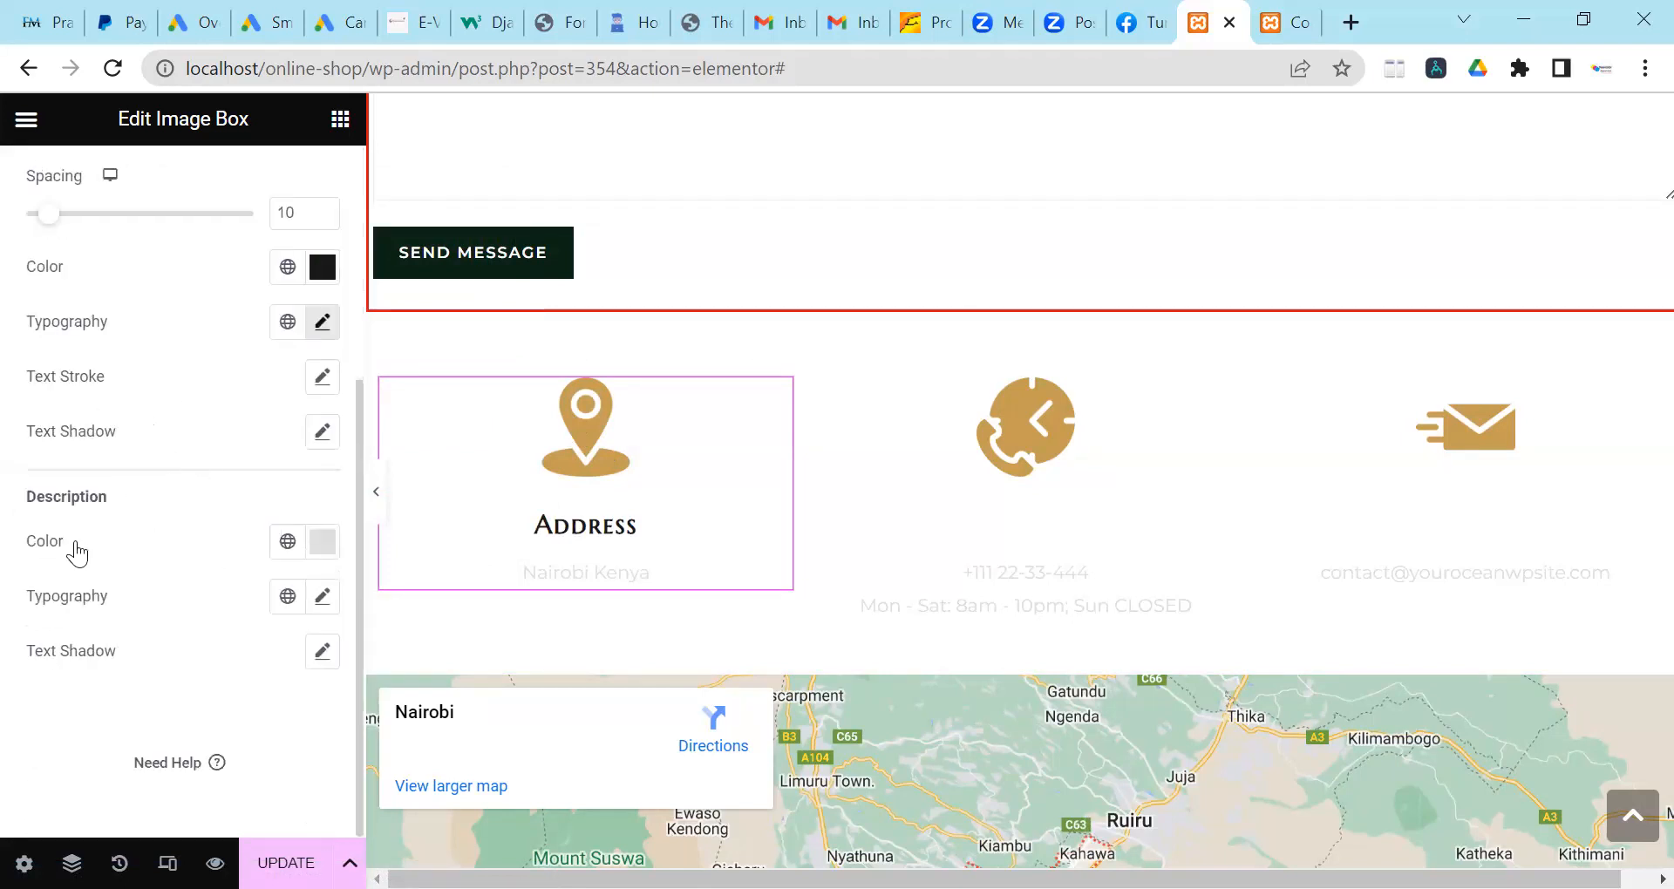
{"action": "left_click", "coordinate": [322, 541]}
{"action": "left_click", "coordinate": [209, 369]}
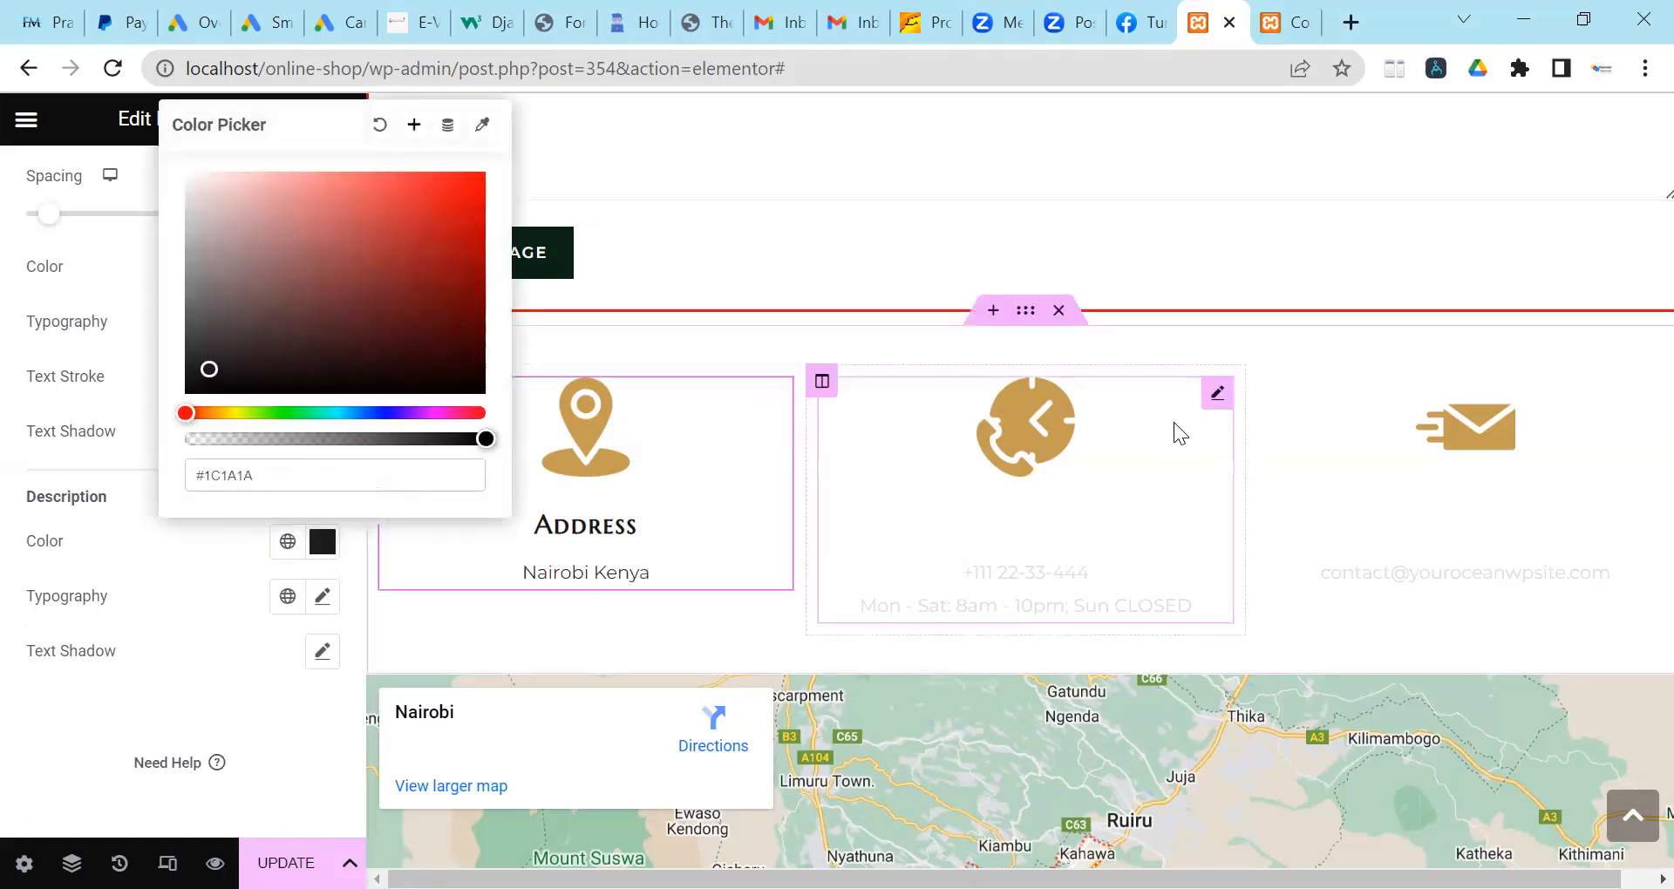
{"action": "left_click", "coordinate": [1217, 396]}
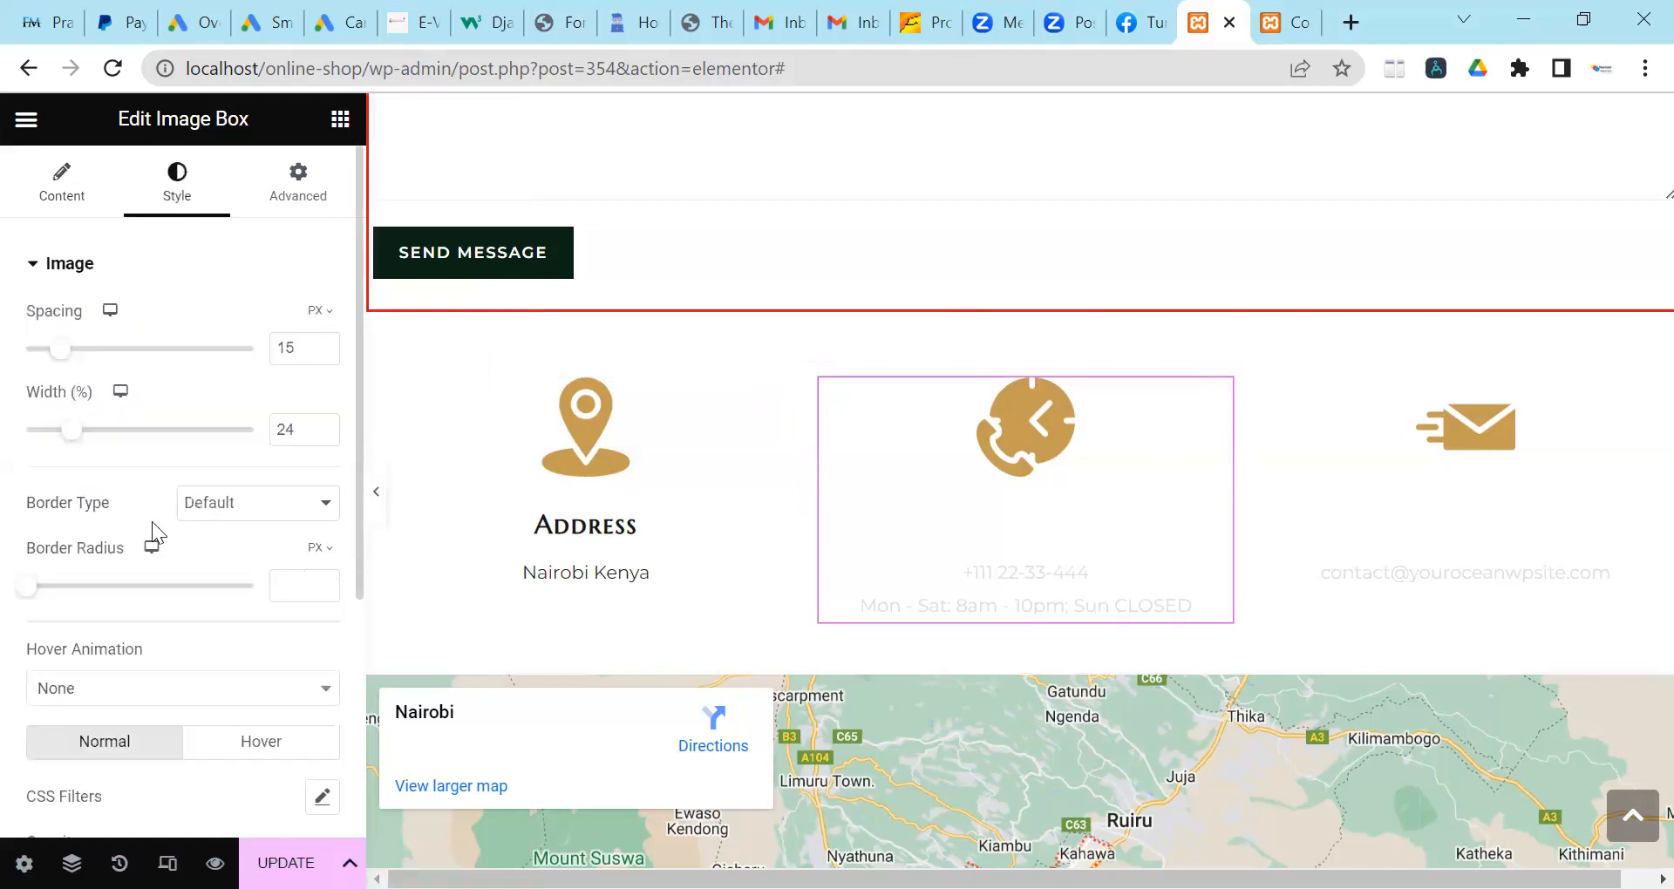
Make the Phone box's title #121111 and its number and opening-hours text #151313.
{"action": "scroll", "coordinate": [151, 521], "scroll_direction": "down", "scroll_amount": 4}
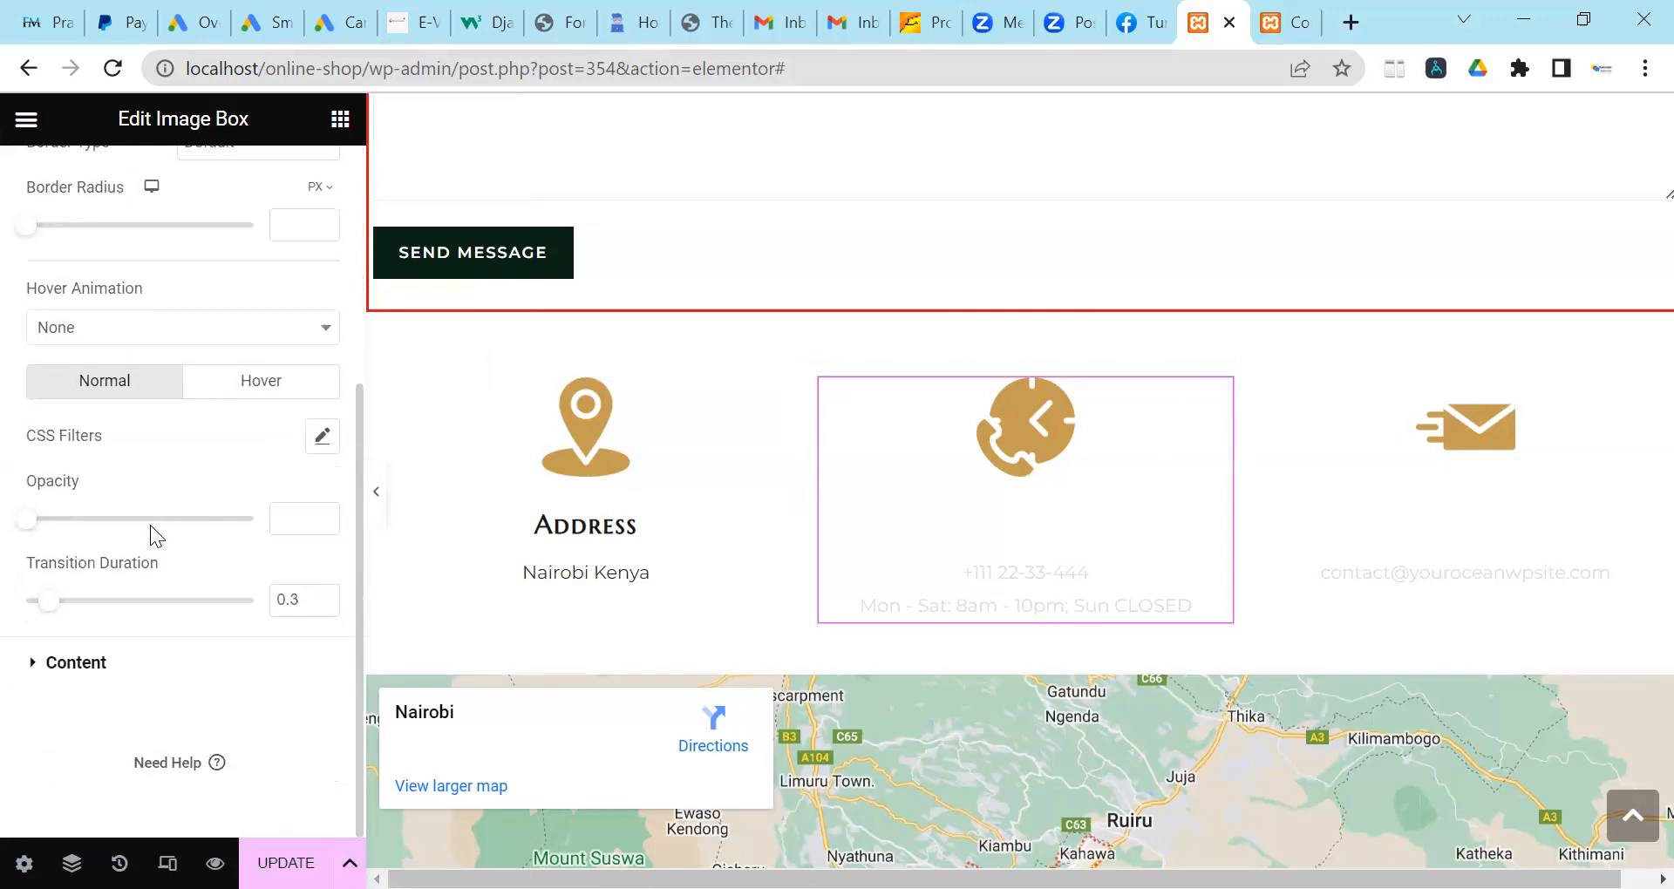
{"action": "left_click", "coordinate": [137, 651]}
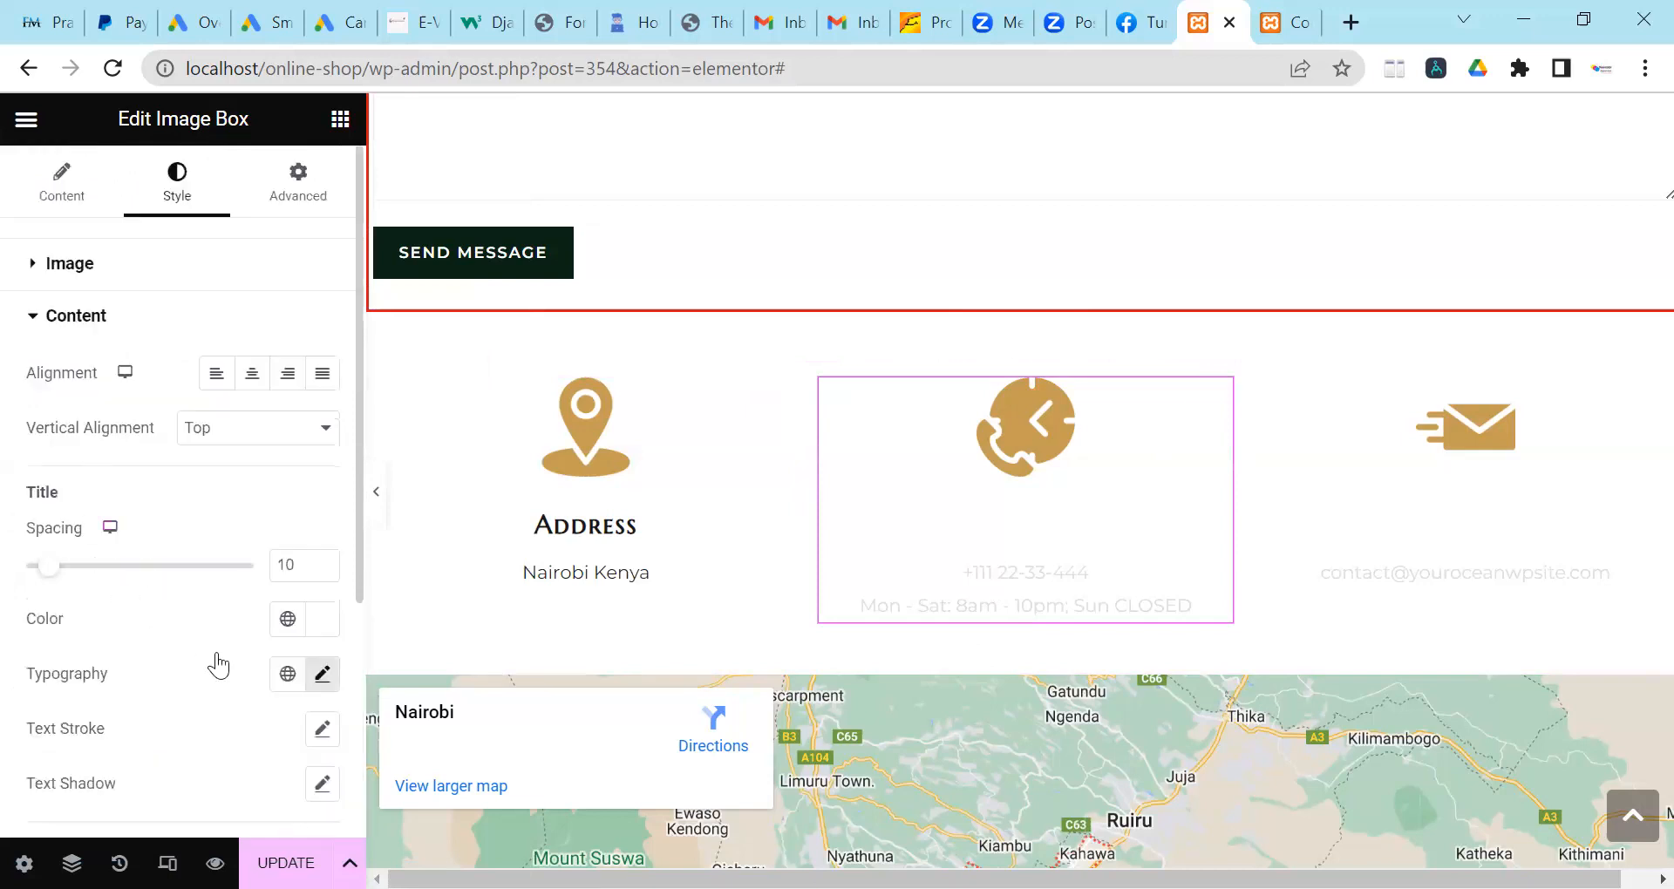
{"action": "left_click", "coordinate": [332, 640]}
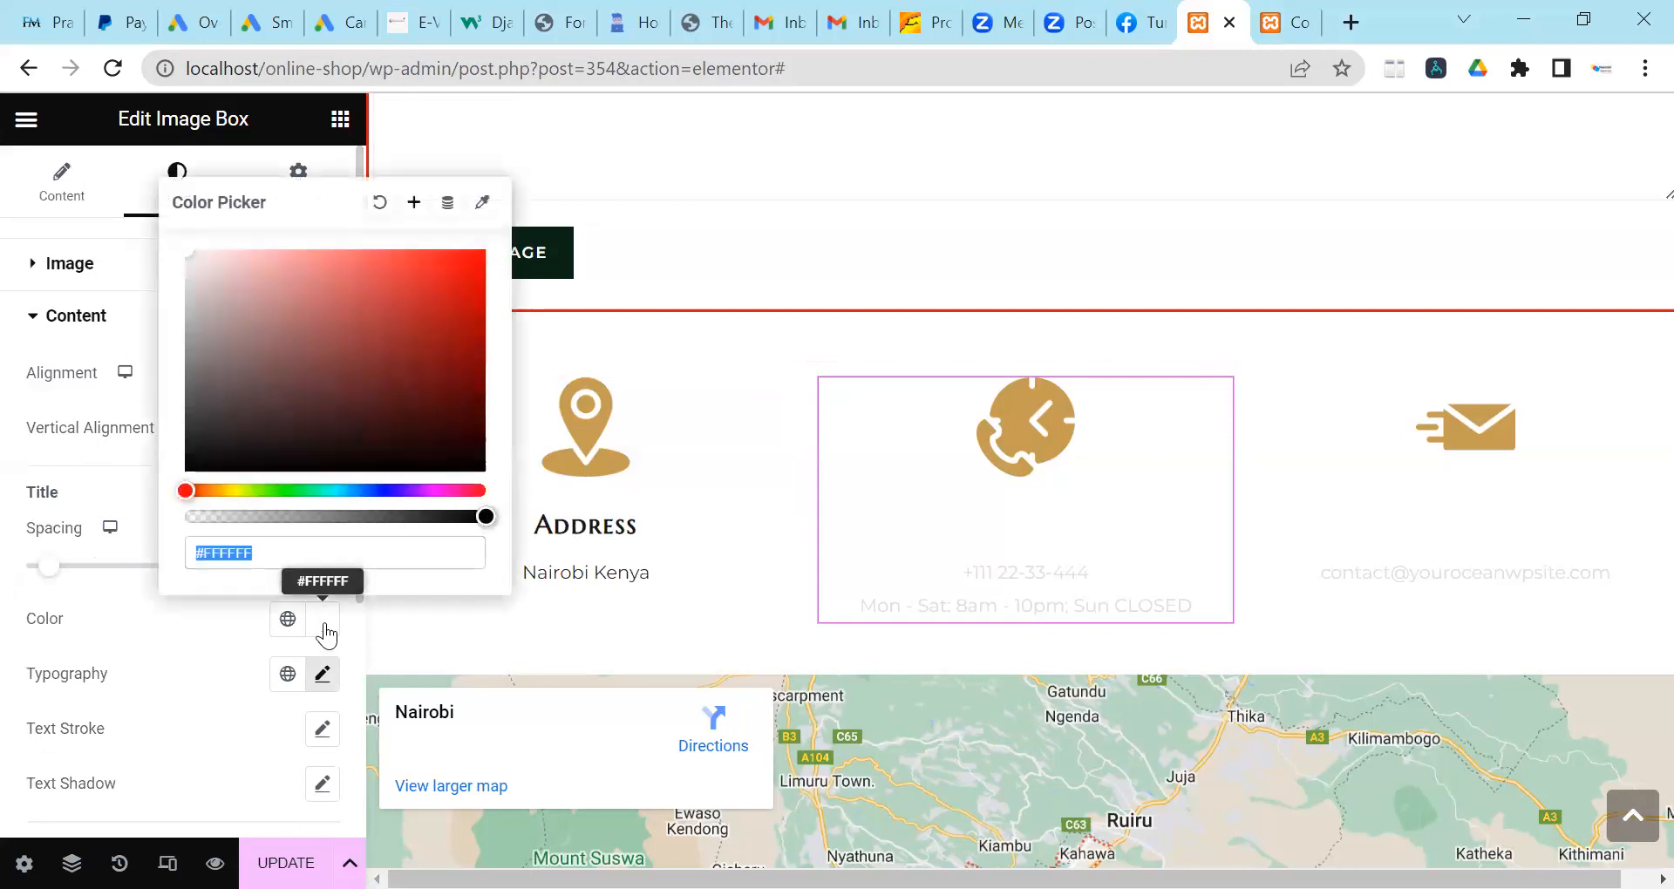
{"action": "left_click", "coordinate": [211, 455]}
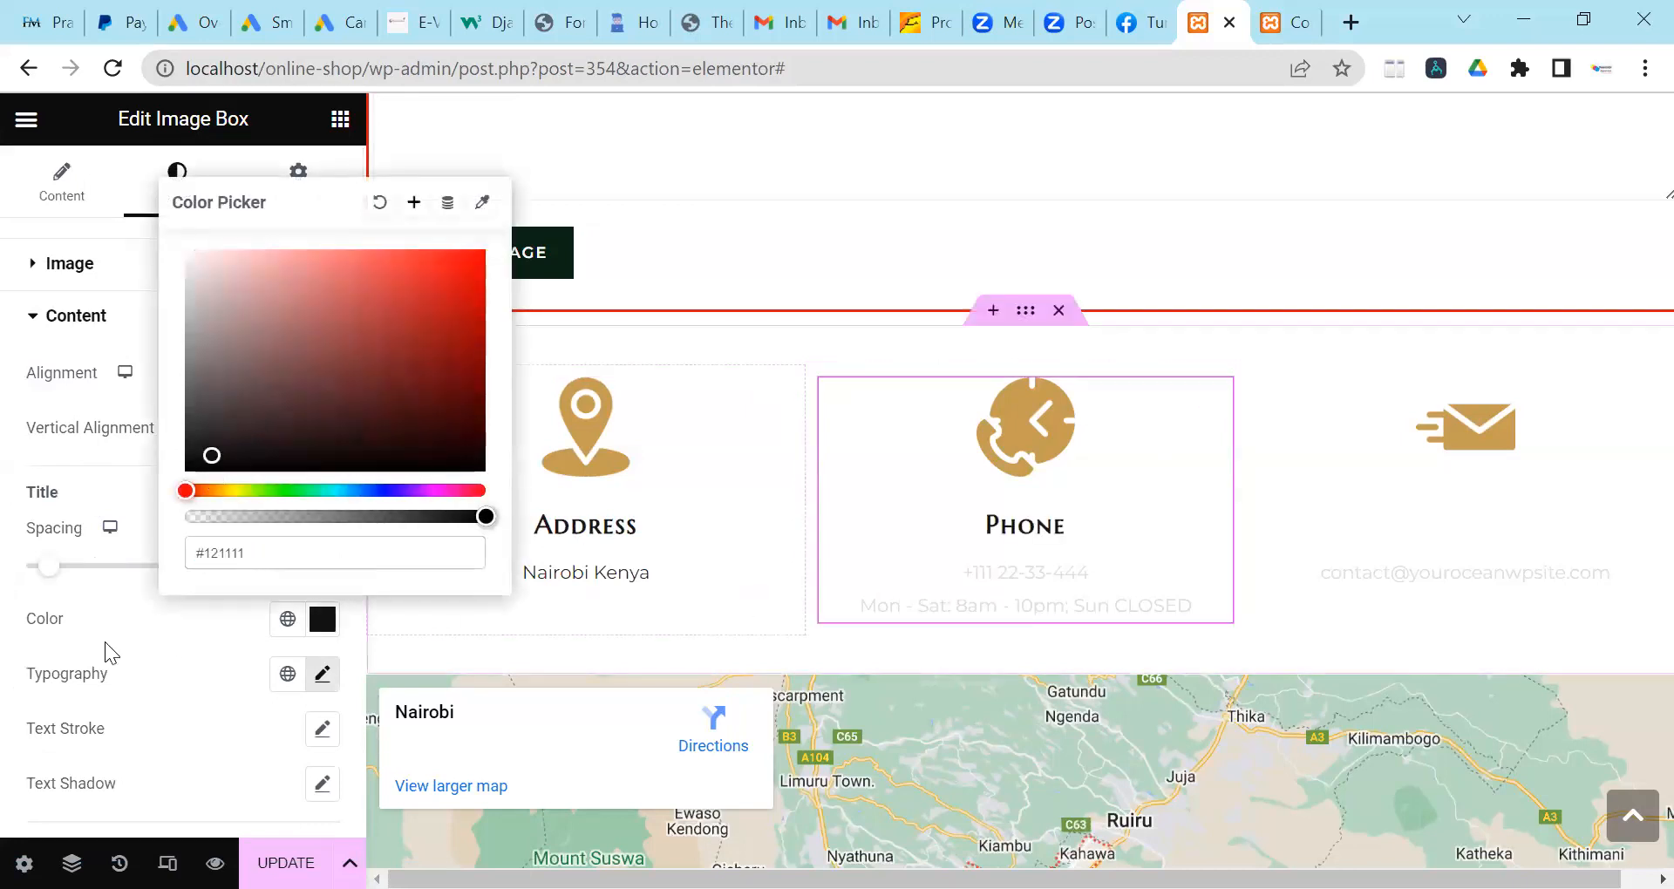
{"action": "scroll", "coordinate": [26, 671], "scroll_direction": "down", "scroll_amount": 2}
{"action": "left_click", "coordinate": [18, 669]}
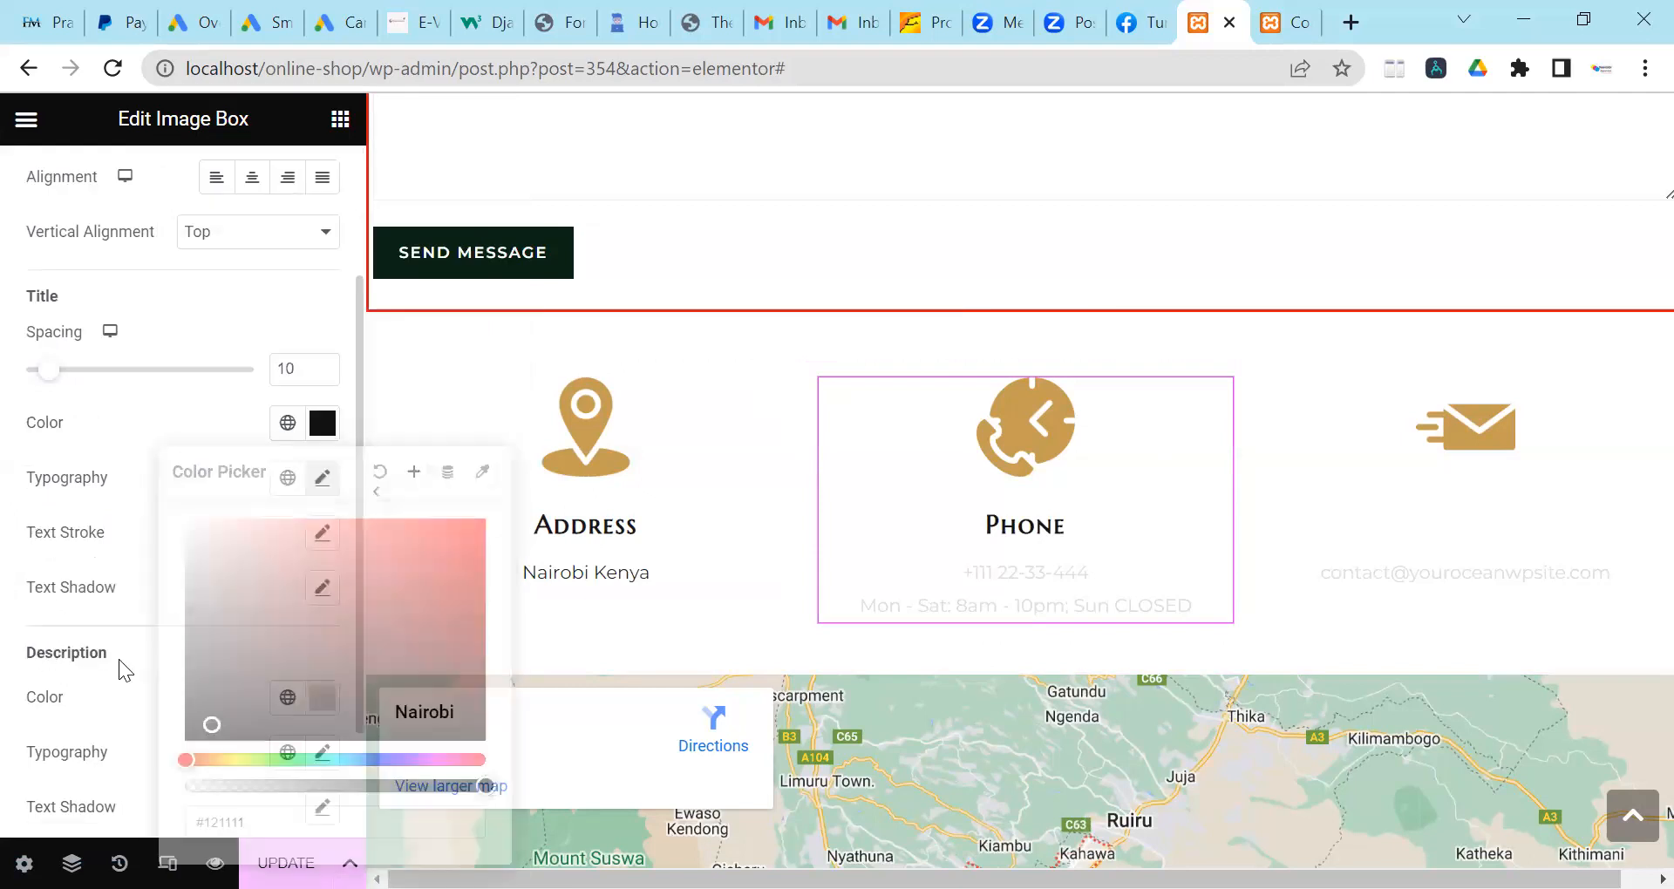
{"action": "left_click", "coordinate": [323, 697]}
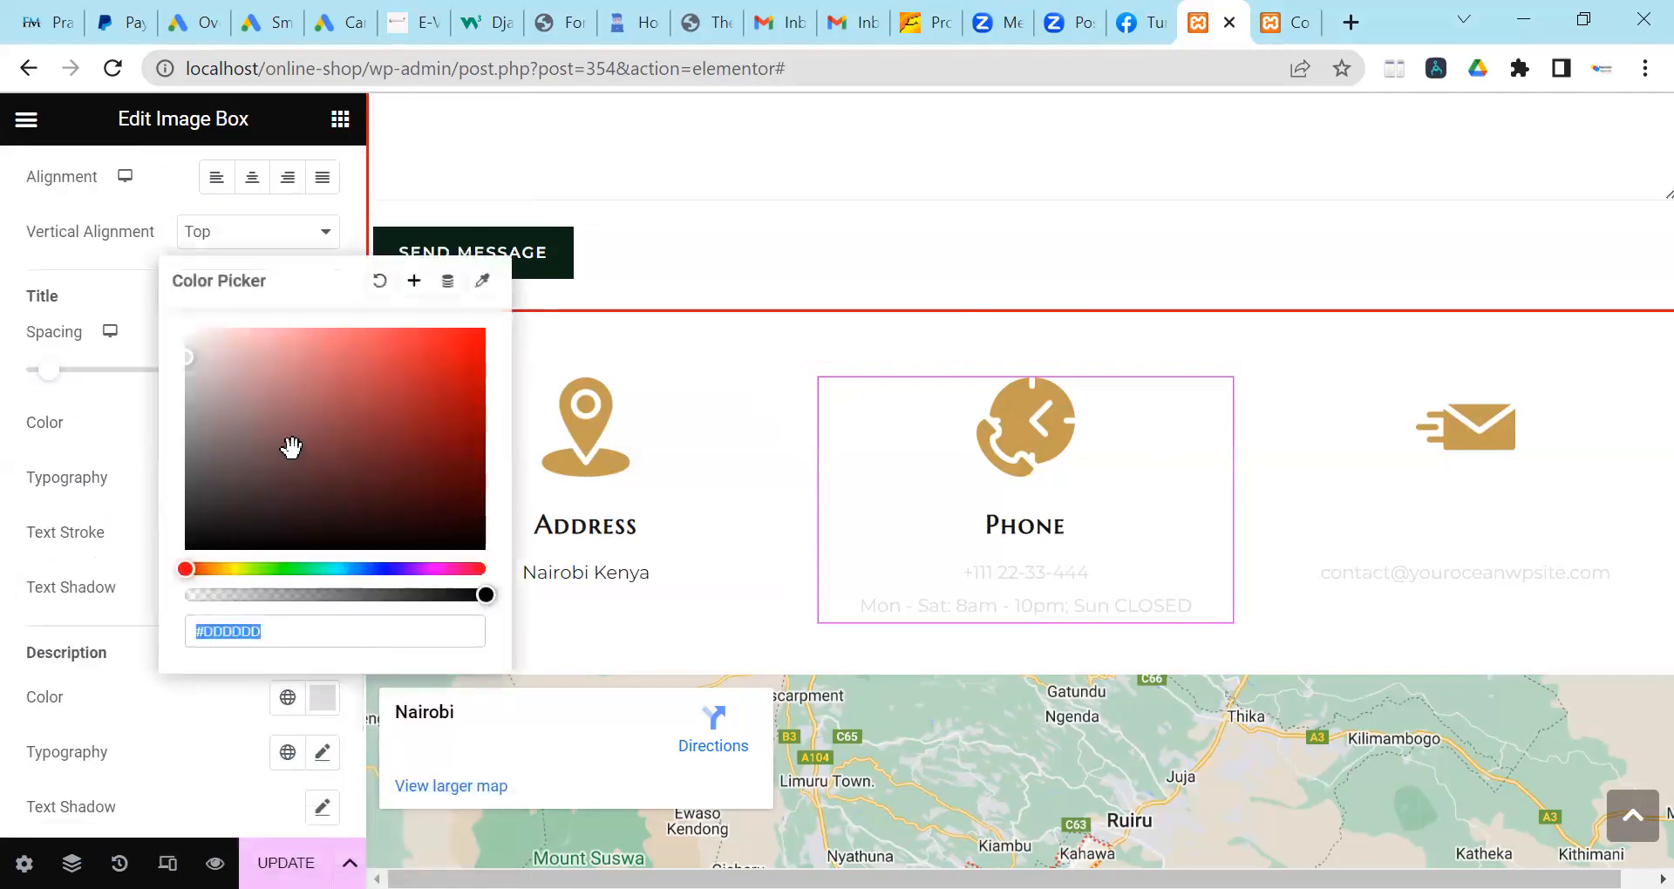
{"action": "left_click", "coordinate": [217, 529]}
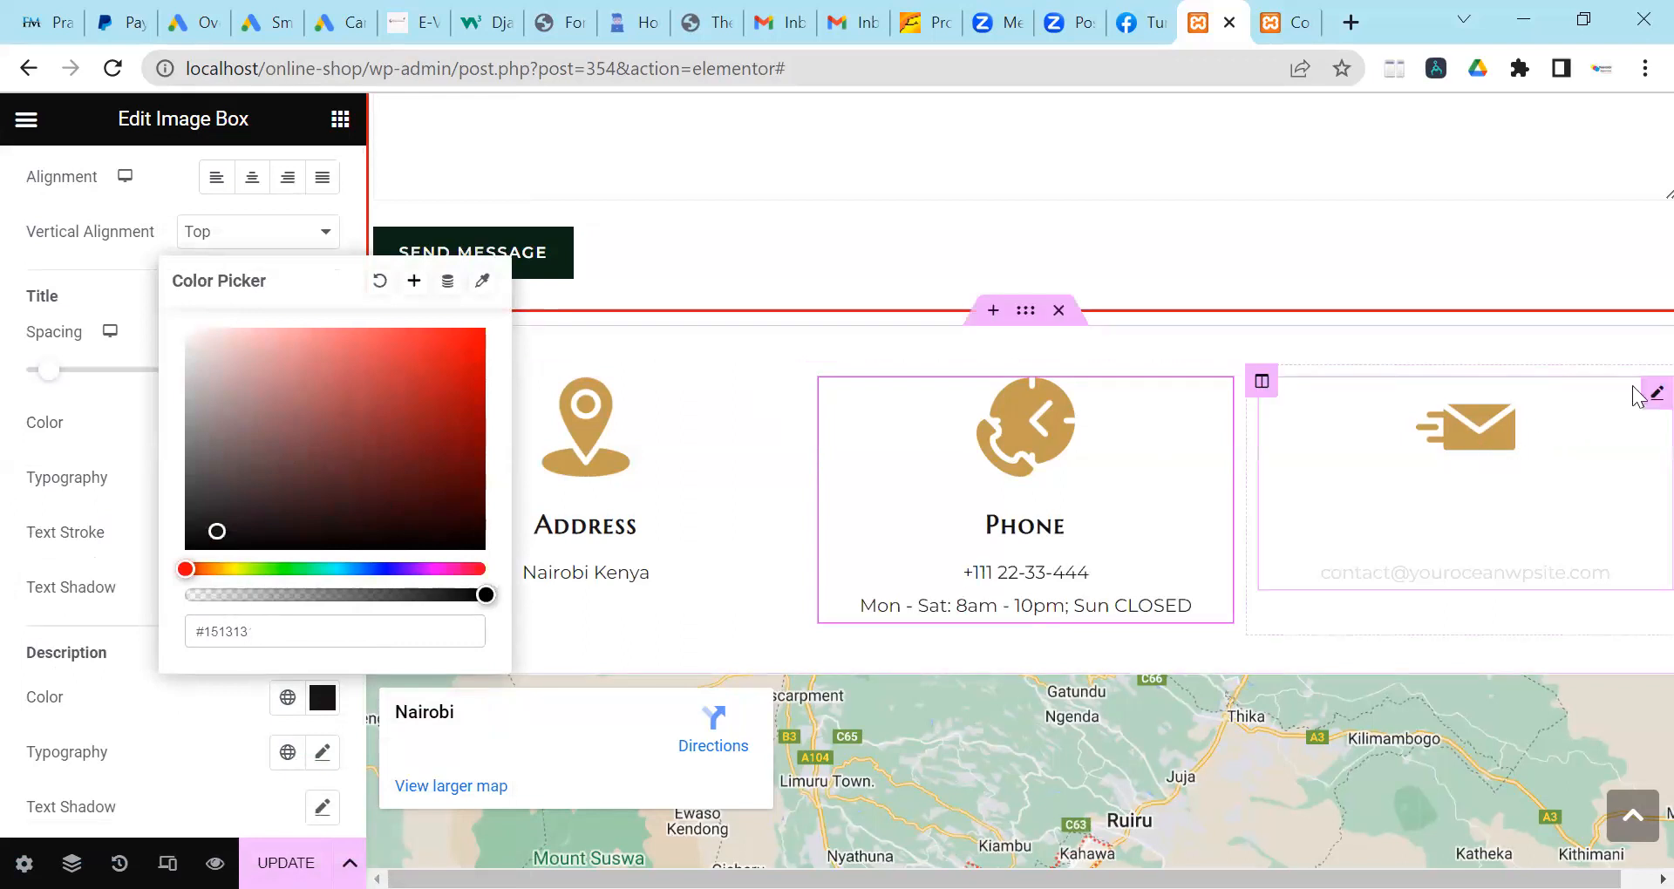
{"action": "left_click", "coordinate": [1656, 394]}
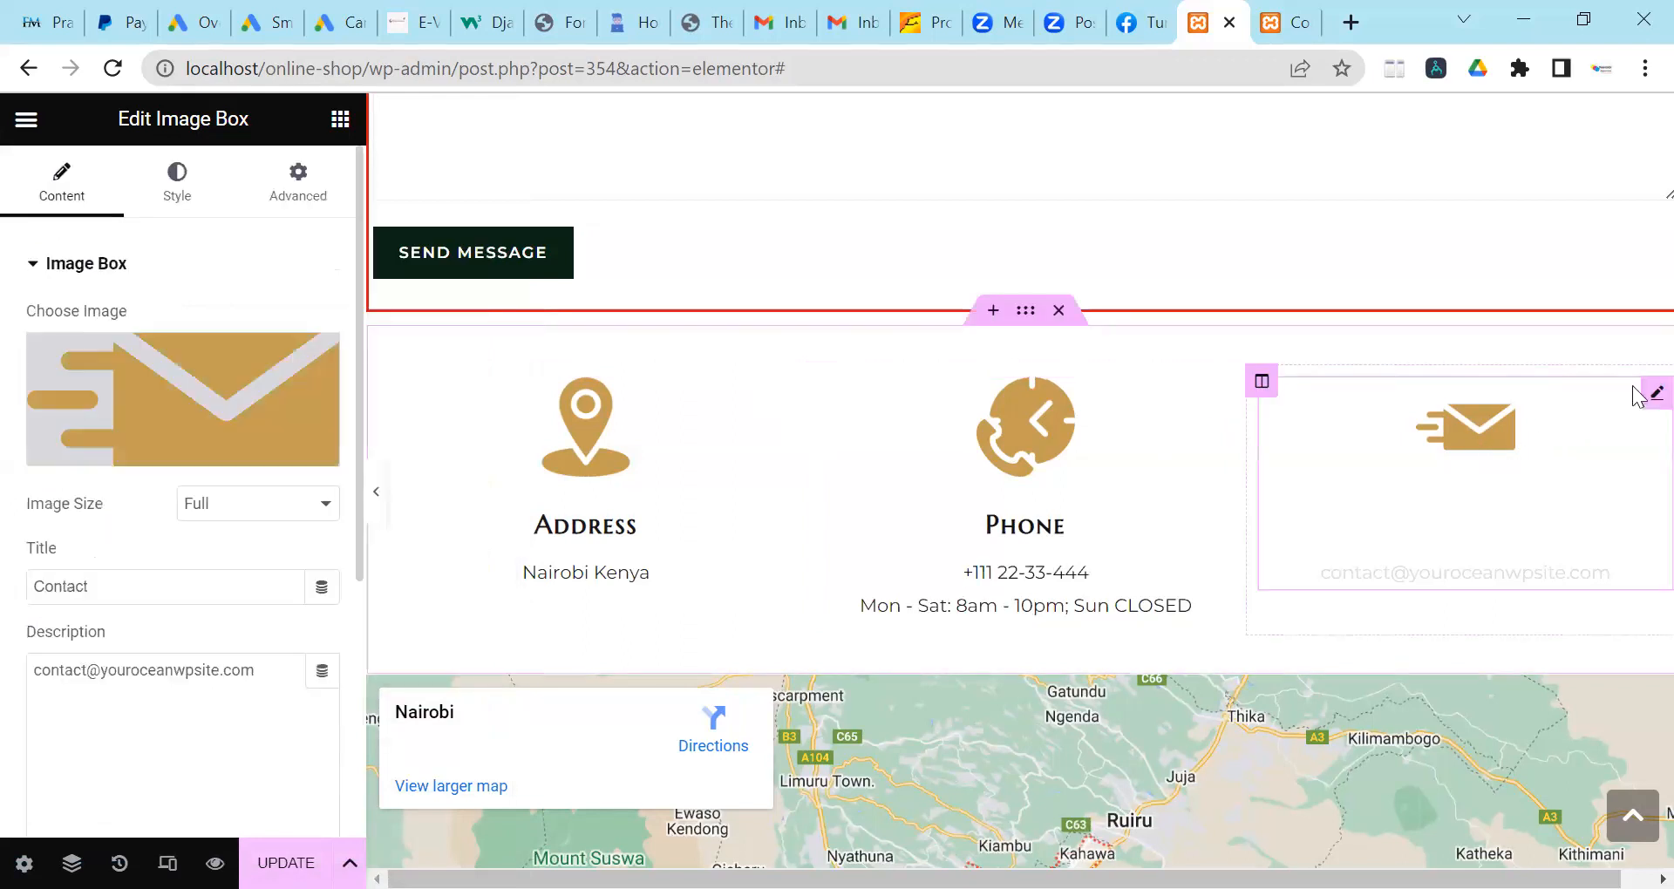
Set the Contact box's title colour to near-black #121111.
{"action": "left_click", "coordinate": [181, 200]}
{"action": "scroll", "coordinate": [209, 549], "scroll_direction": "down", "scroll_amount": 3}
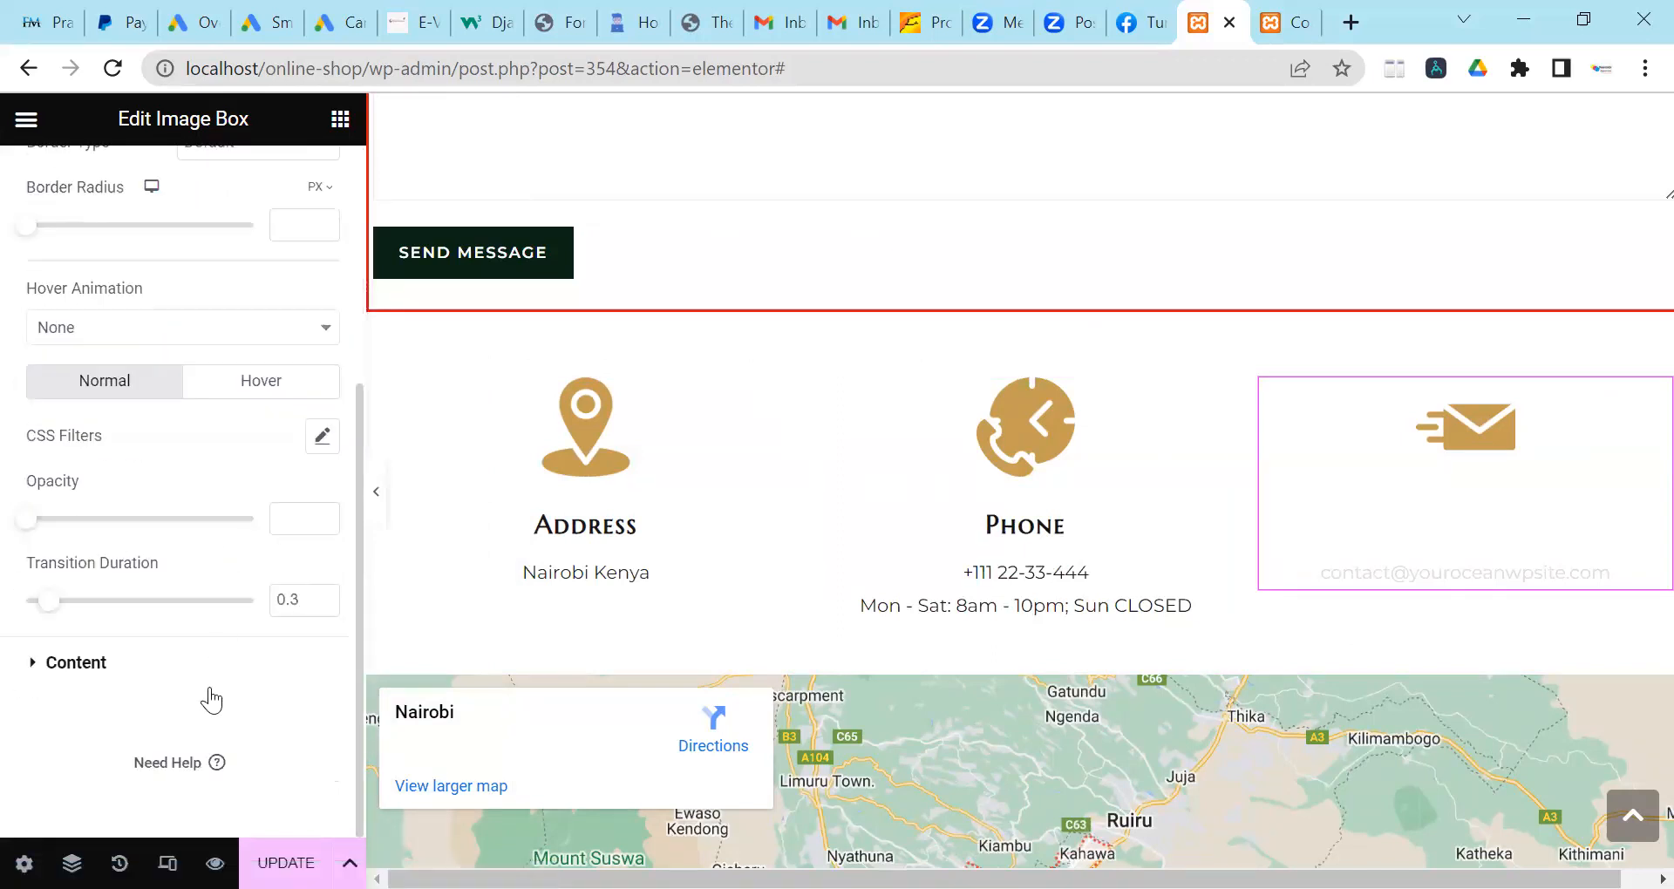
{"action": "left_click", "coordinate": [171, 667]}
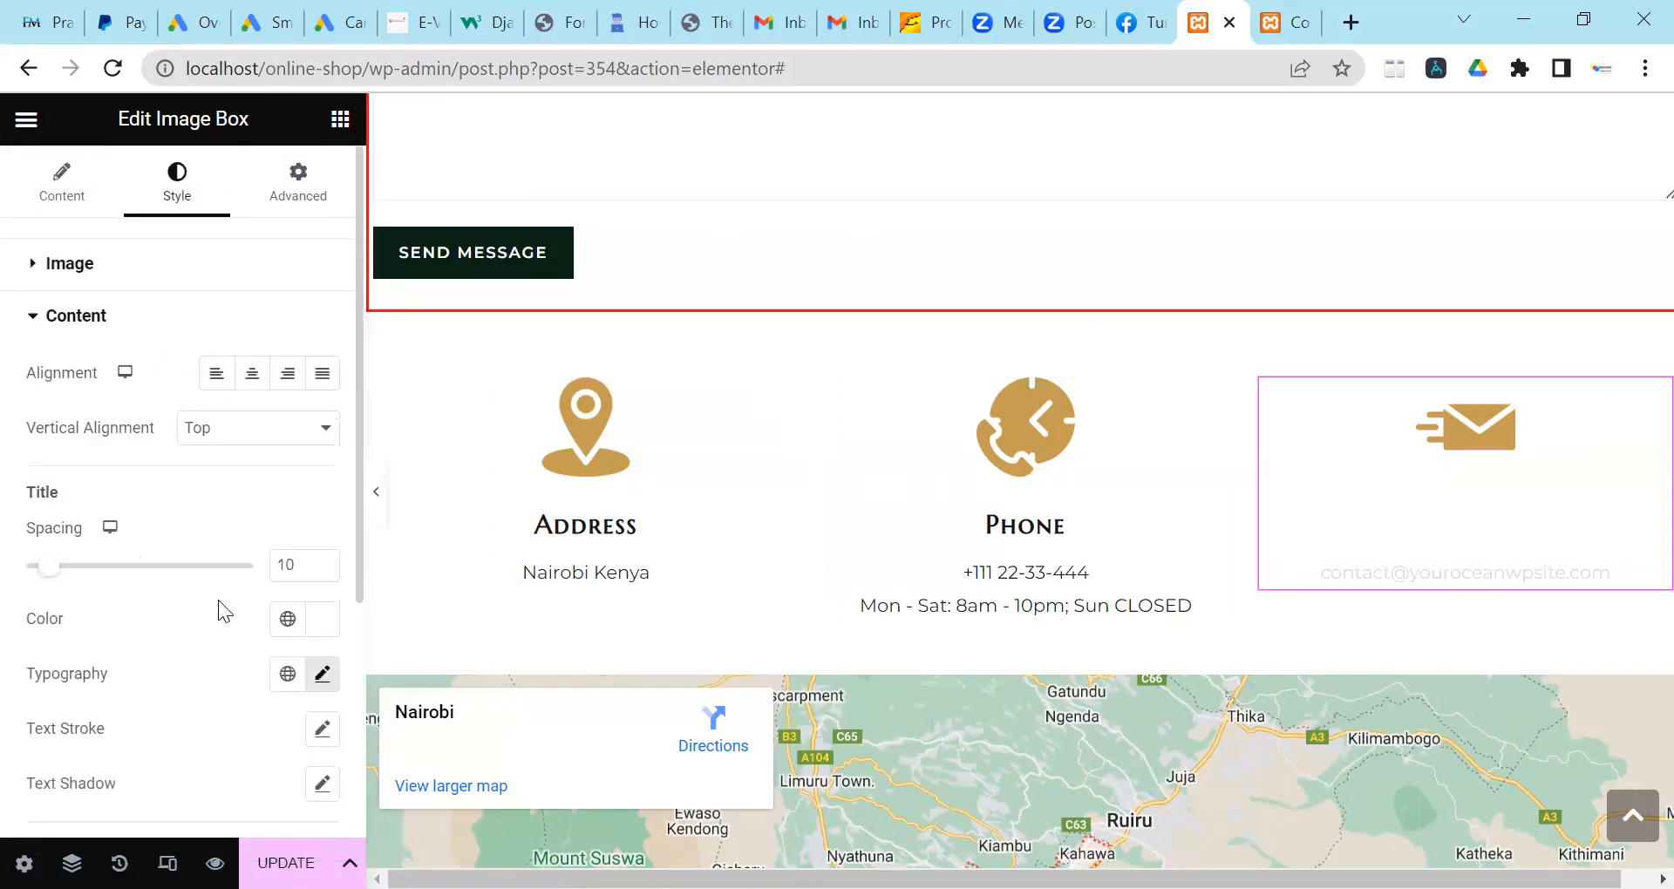
{"action": "scroll", "coordinate": [233, 567], "scroll_direction": "down", "scroll_amount": 2}
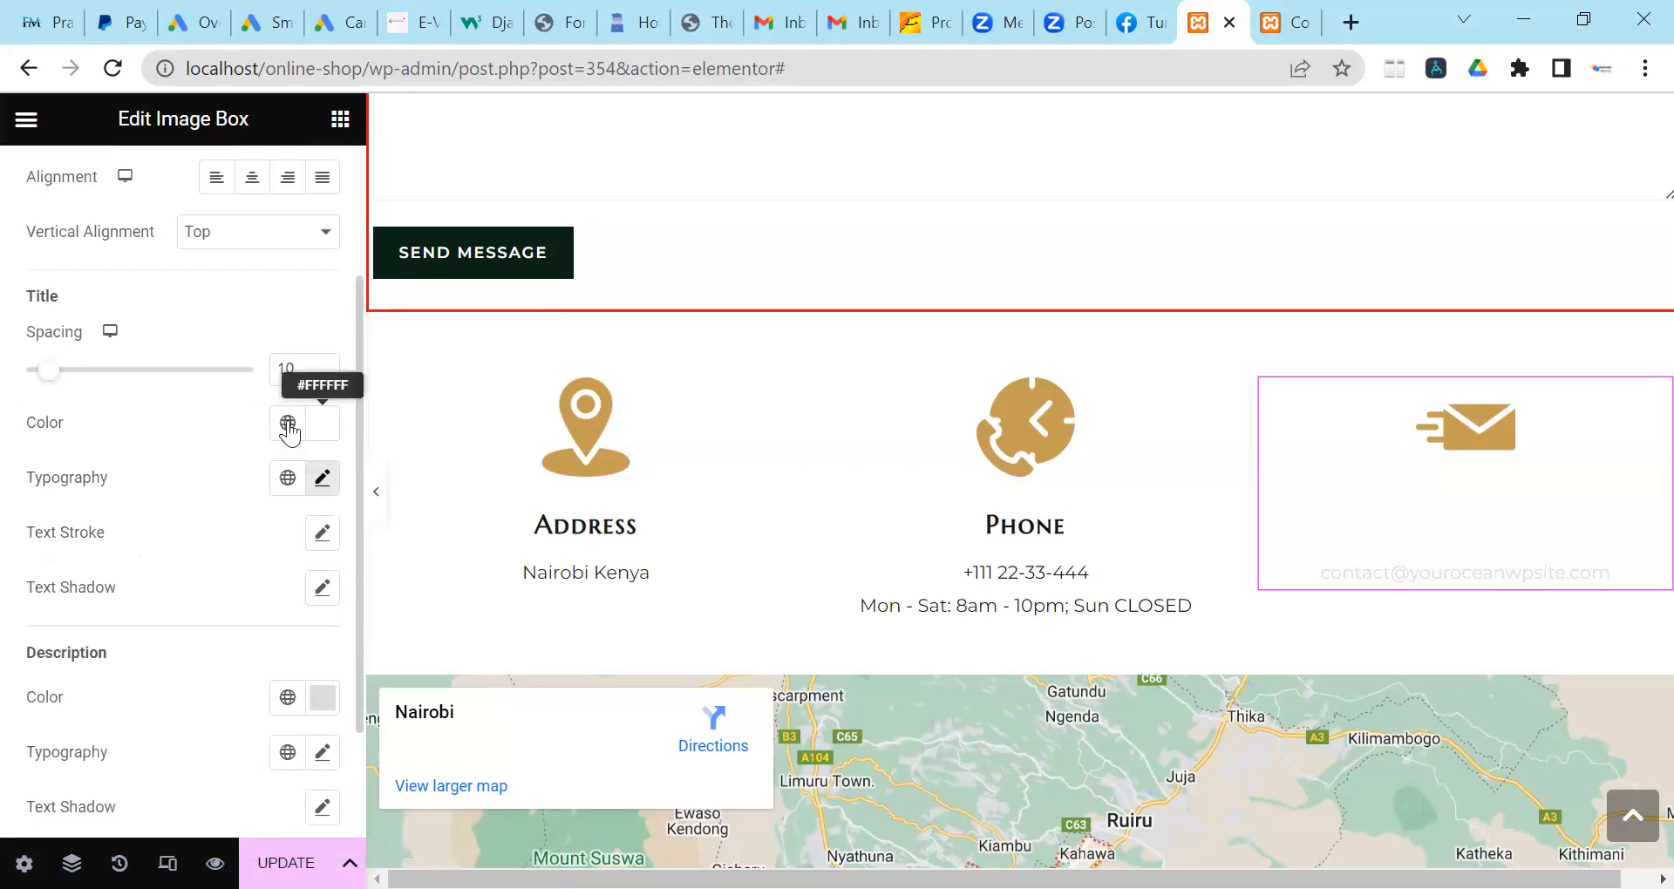
{"action": "left_click", "coordinate": [321, 423]}
{"action": "left_click", "coordinate": [216, 725]}
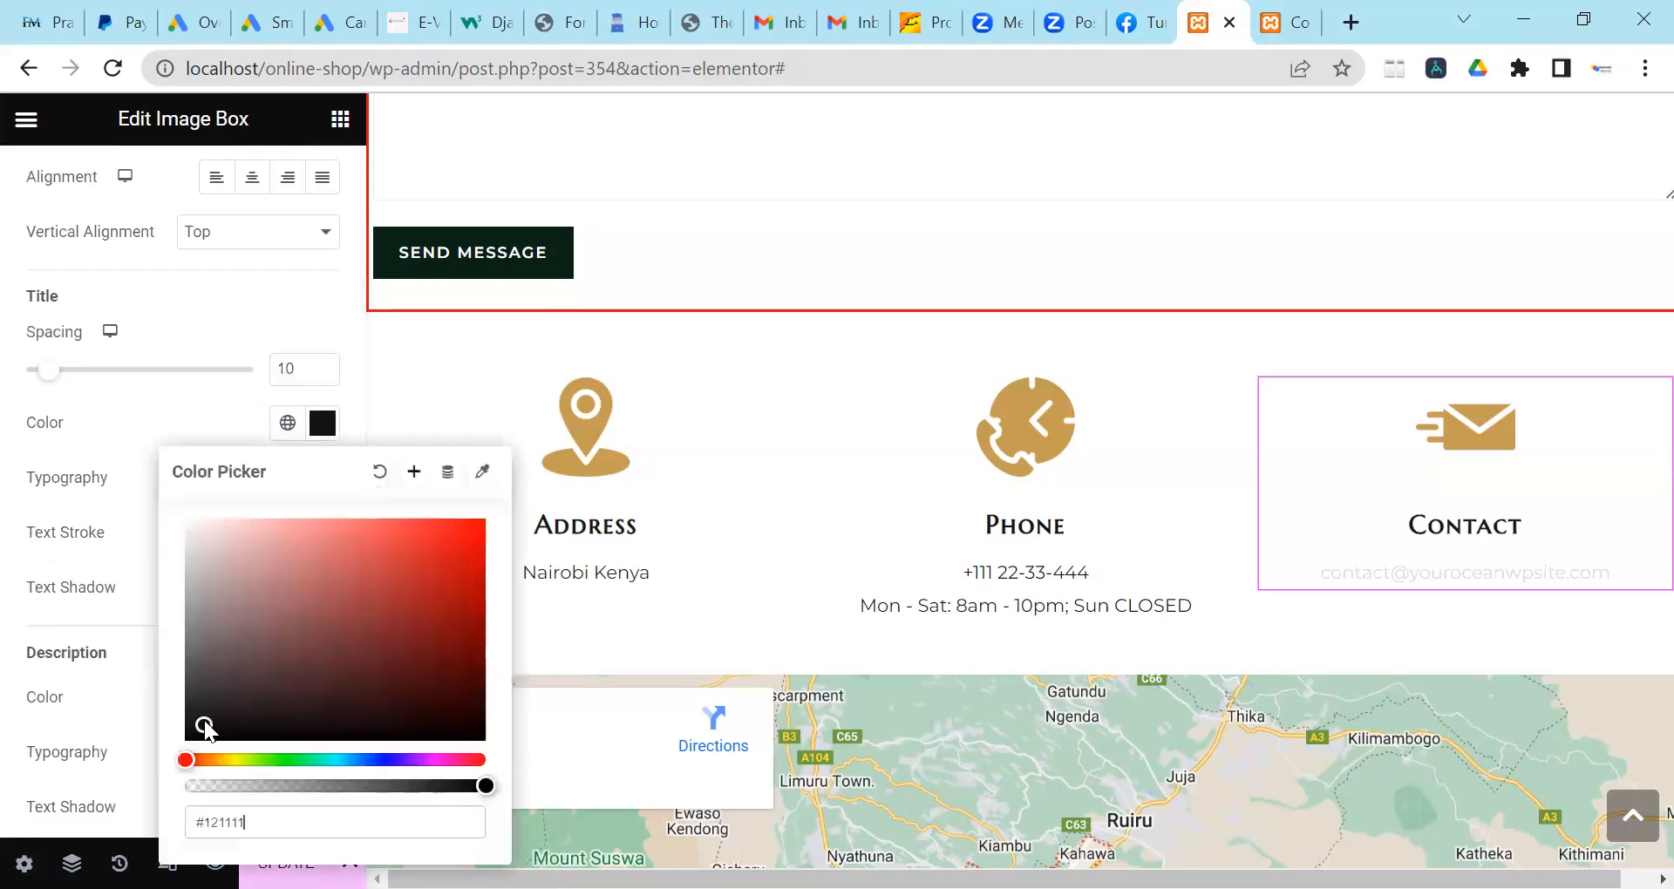
{"action": "left_click", "coordinate": [42, 571]}
Set the Contact box's email address text colour to near-black #131212.
{"action": "scroll", "coordinate": [42, 571], "scroll_direction": "down", "scroll_amount": 2}
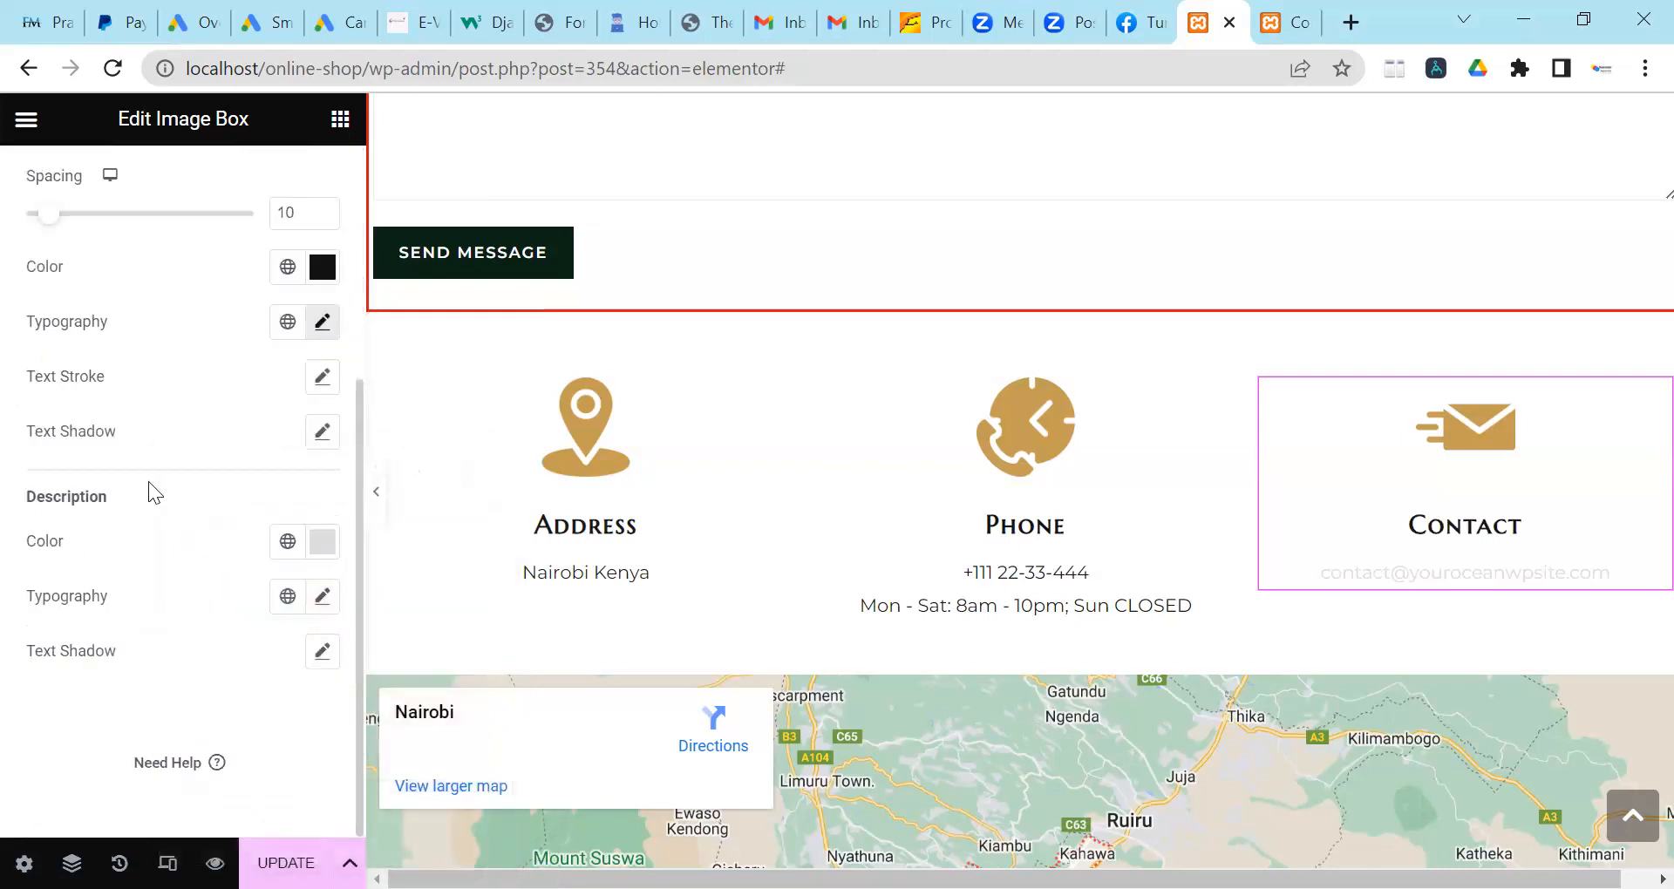
{"action": "left_click", "coordinate": [322, 541]}
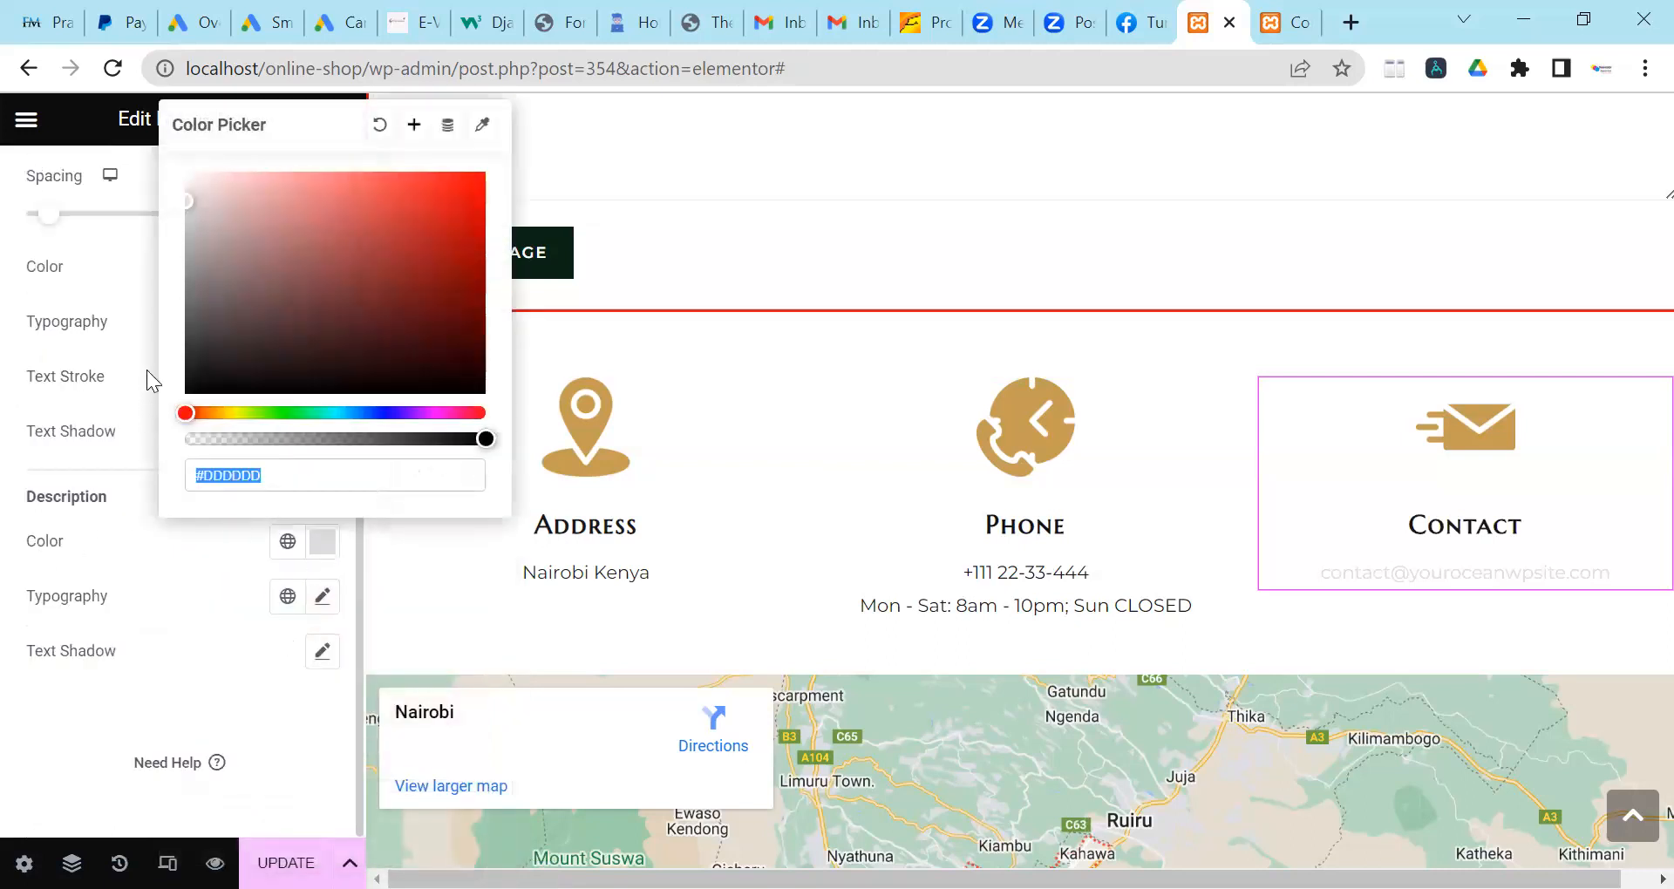
{"action": "left_click", "coordinate": [212, 375]}
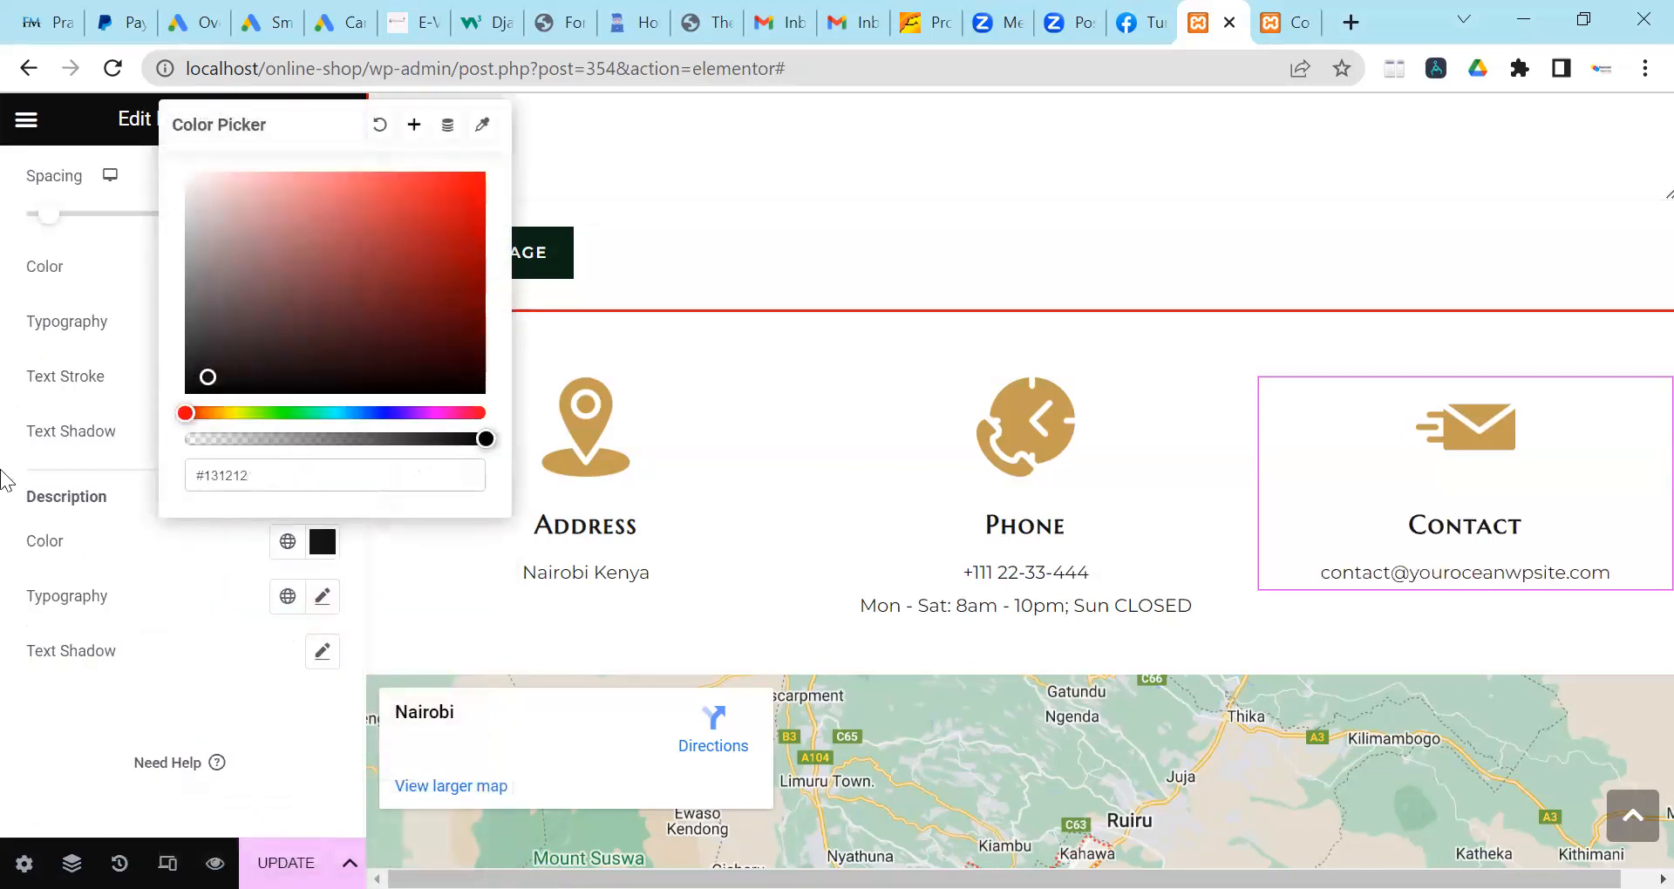
{"action": "left_click", "coordinate": [9, 462]}
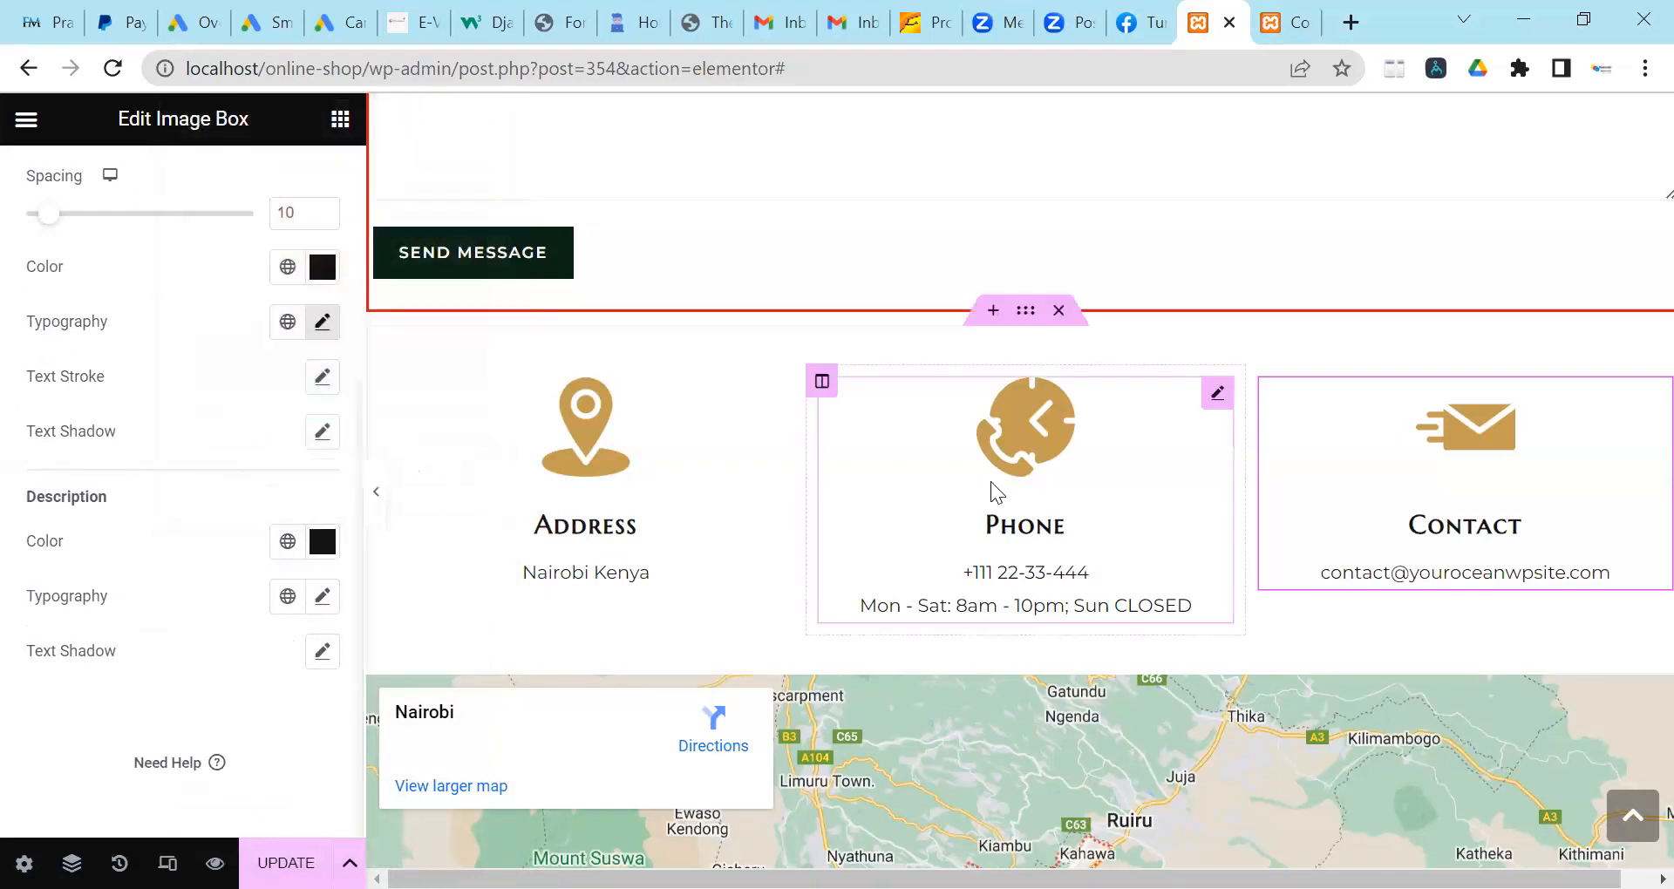
{"action": "scroll", "coordinate": [994, 488], "scroll_direction": "down", "scroll_amount": 3}
{"action": "scroll", "coordinate": [995, 481], "scroll_direction": "up", "scroll_amount": 2}
{"action": "scroll", "coordinate": [996, 489], "scroll_direction": "up", "scroll_amount": 1}
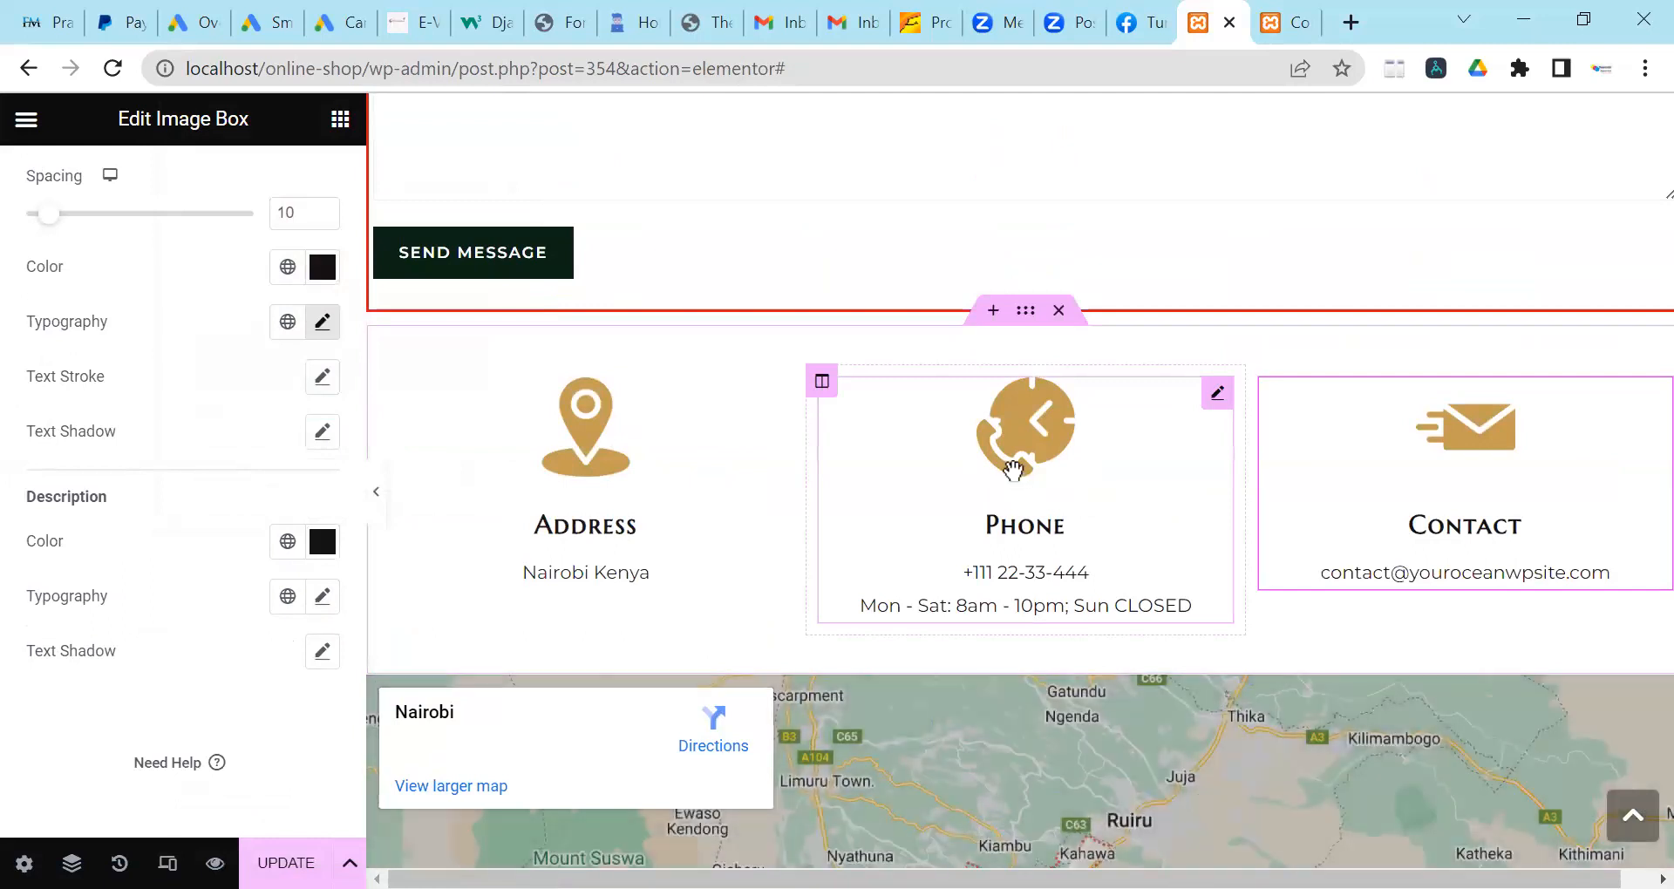
Review the page preview, then save the Contact page with Update.
{"action": "scroll", "coordinate": [1016, 436], "scroll_direction": "down", "scroll_amount": 10}
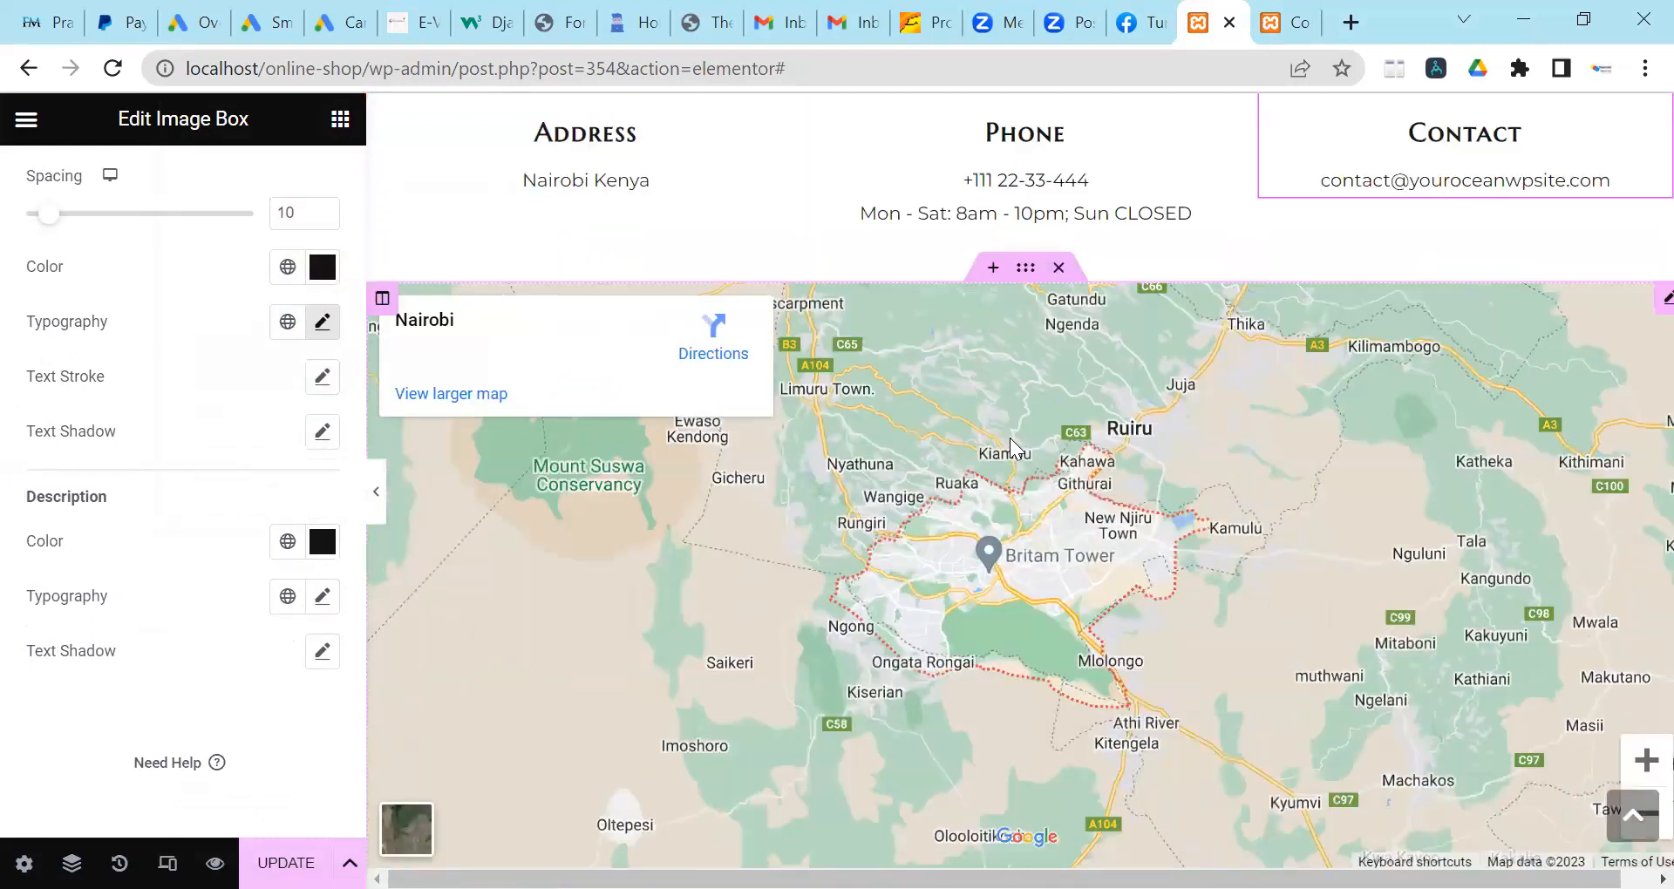
{"action": "scroll", "coordinate": [1032, 479], "scroll_direction": "down", "scroll_amount": 4}
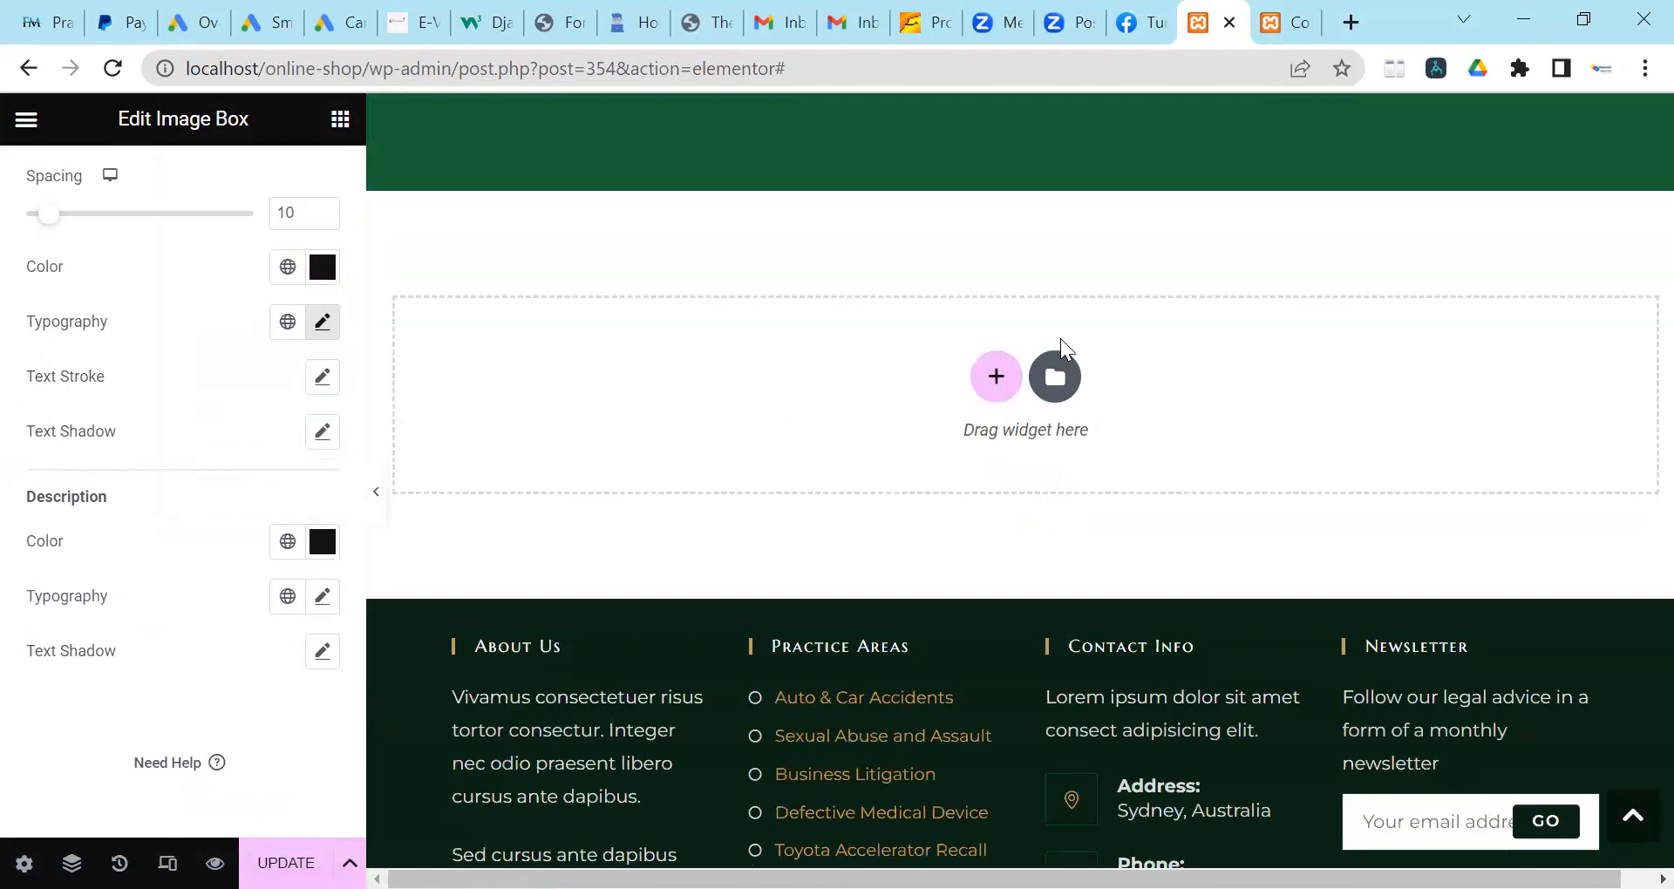
{"action": "scroll", "coordinate": [1018, 444], "scroll_direction": "up", "scroll_amount": 4}
{"action": "scroll", "coordinate": [796, 692], "scroll_direction": "up", "scroll_amount": 2}
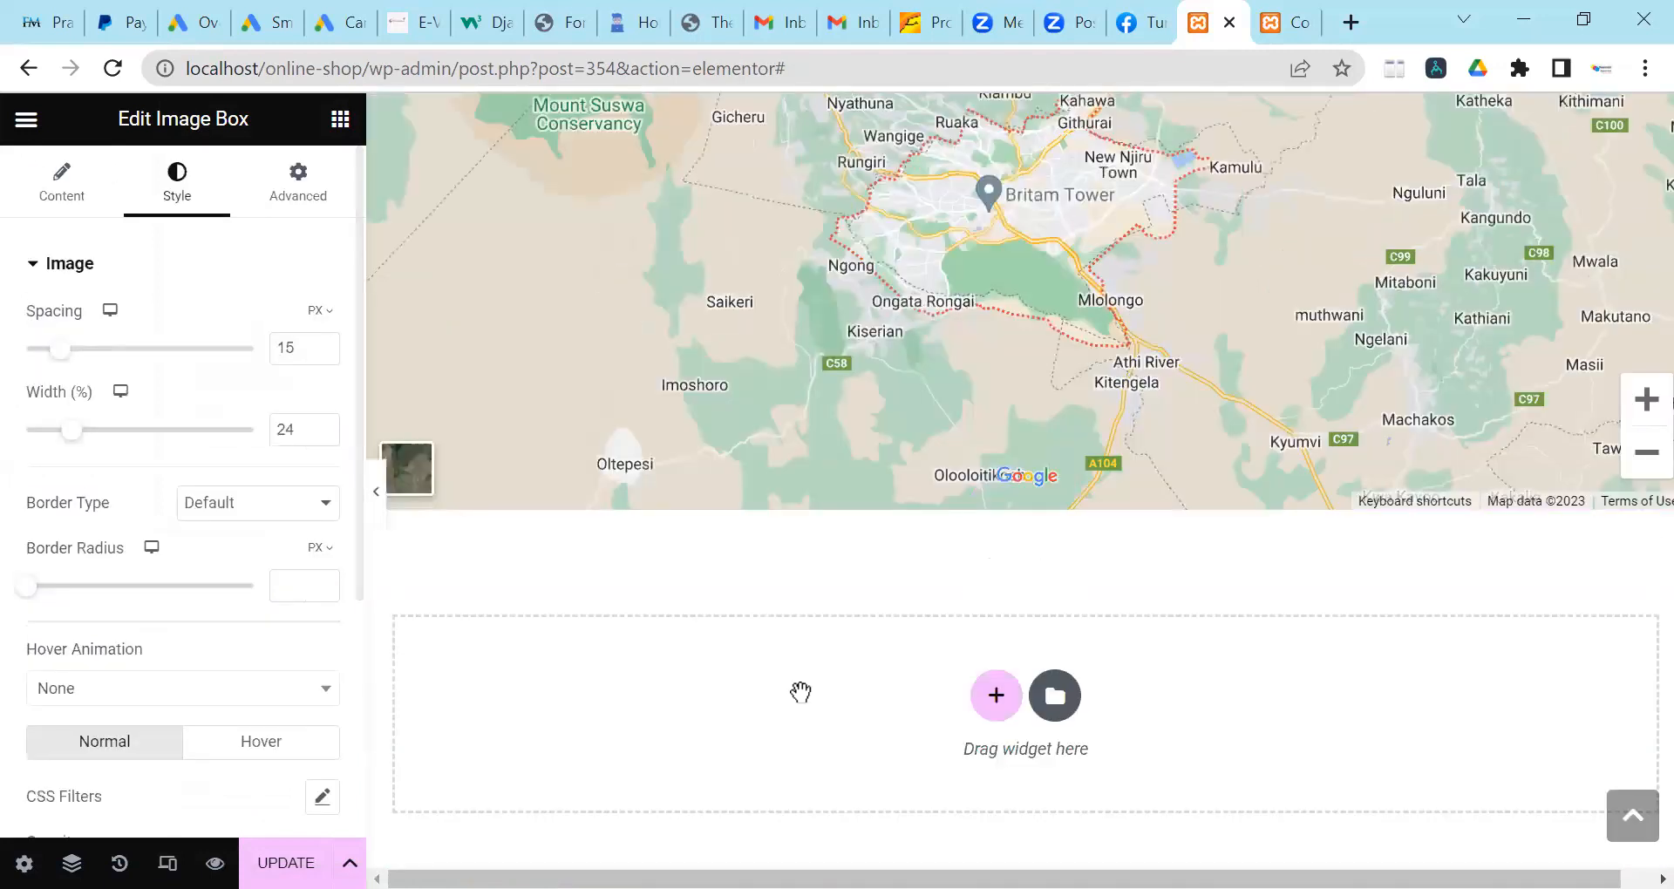
{"action": "scroll", "coordinate": [800, 692], "scroll_direction": "up", "scroll_amount": 10}
{"action": "left_click", "coordinate": [286, 863]}
{"action": "scroll", "coordinate": [1069, 583], "scroll_direction": "down", "scroll_amount": 7}
{"action": "scroll", "coordinate": [1053, 569], "scroll_direction": "down", "scroll_amount": 6}
{"action": "scroll", "coordinate": [1096, 579], "scroll_direction": "up", "scroll_amount": 13}
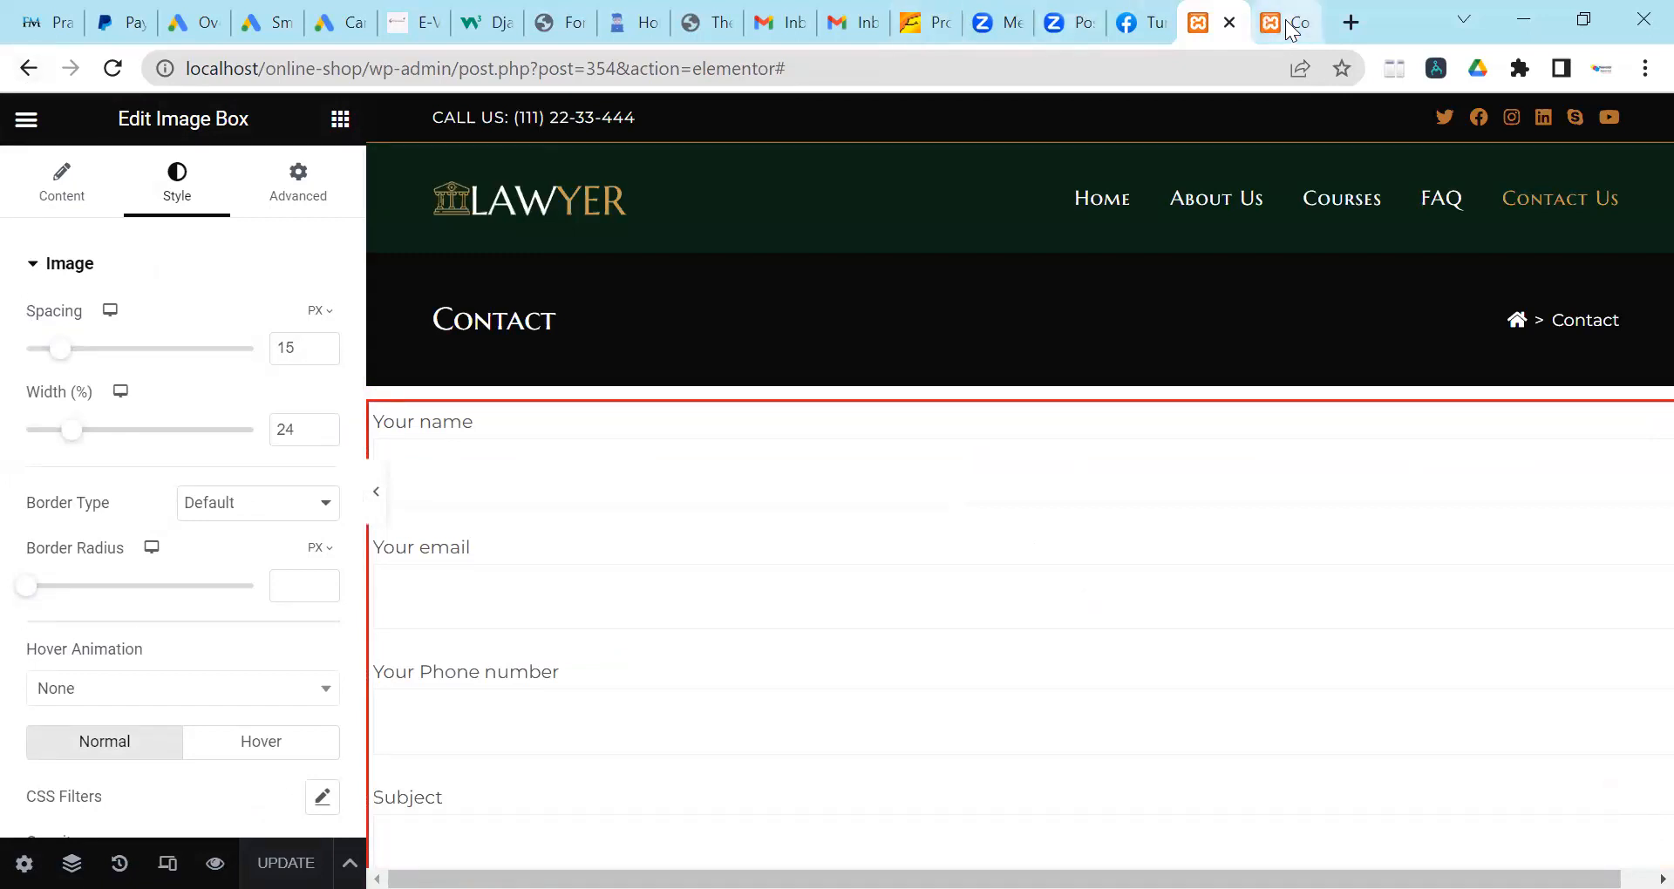
Reload the live Contact page to check the white Nairobi Kenya info section.
{"action": "key", "text": "ctrl+Tab"}
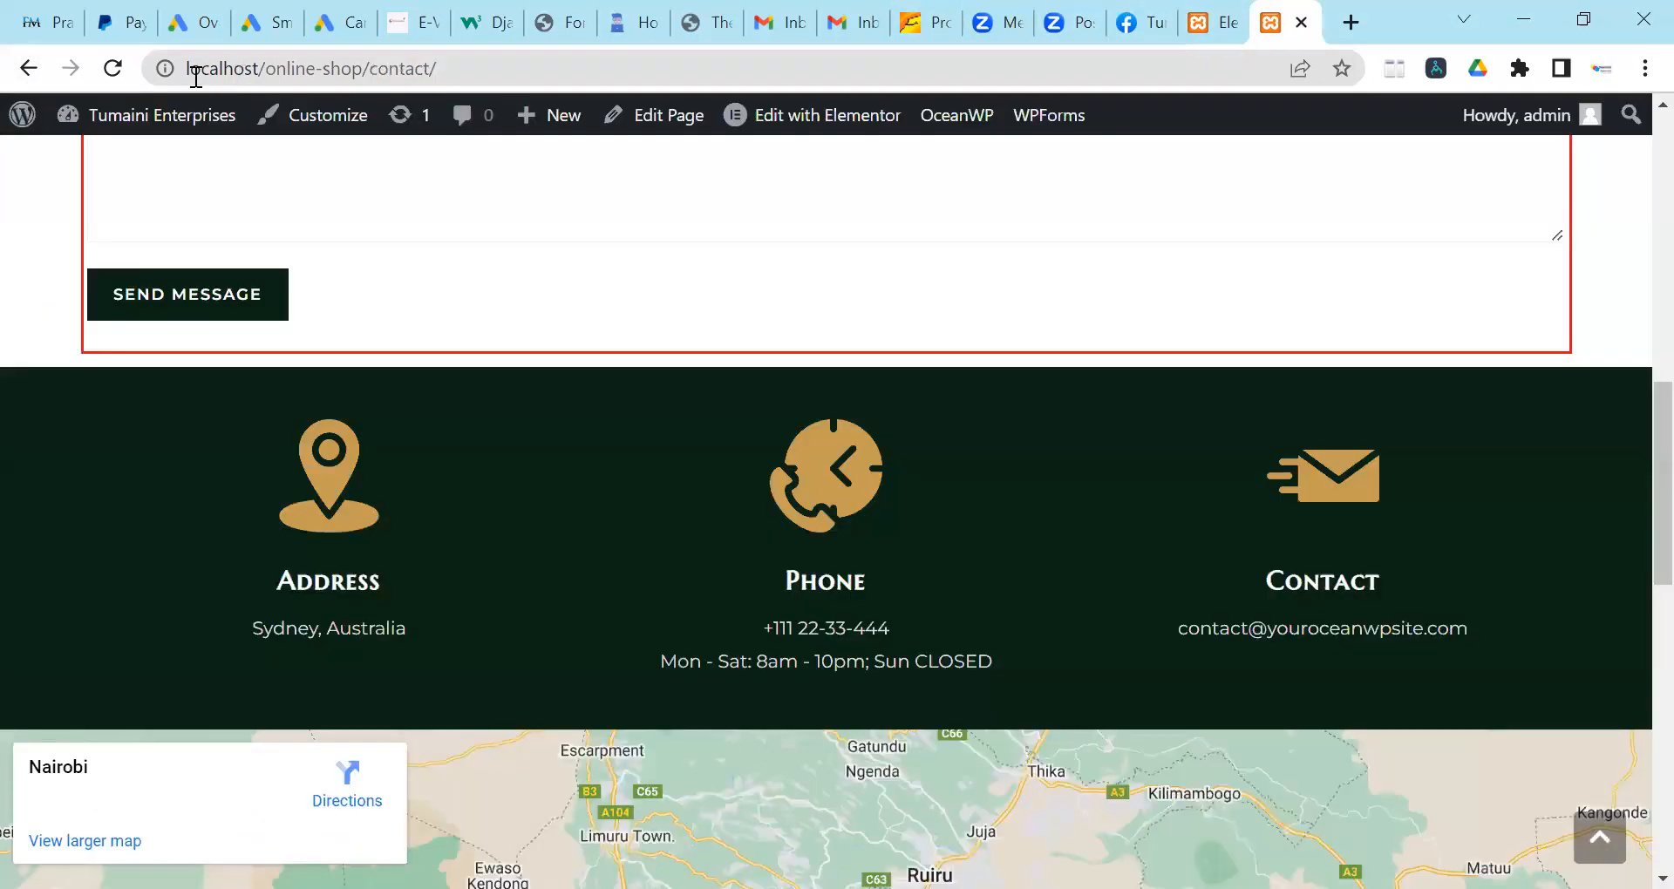
{"action": "left_click", "coordinate": [113, 68]}
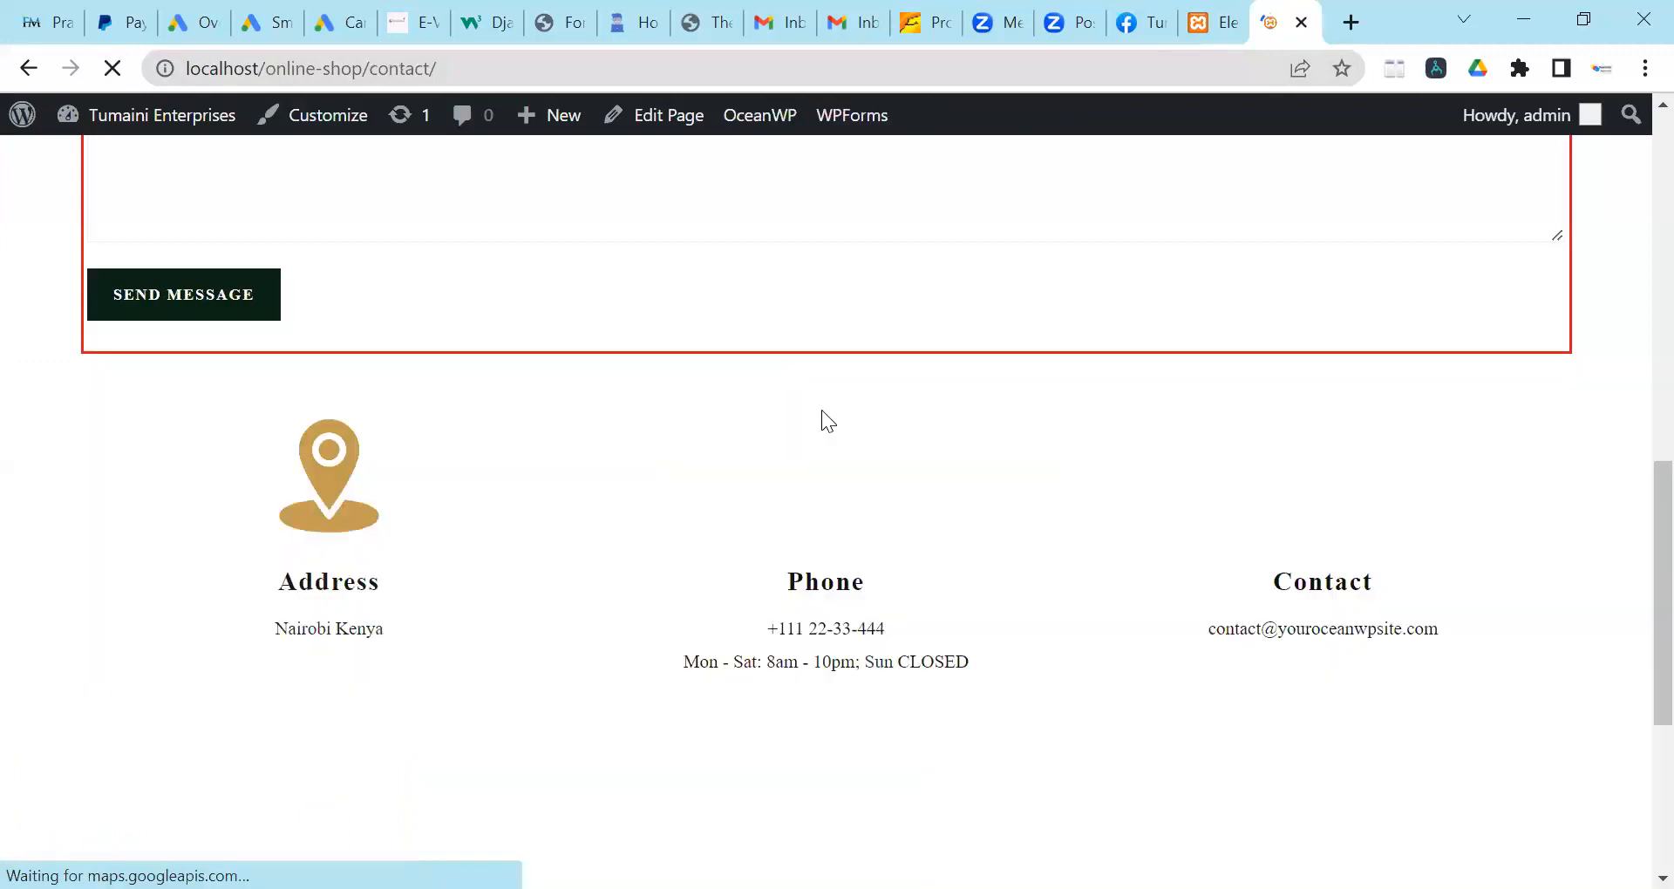
{"action": "scroll", "coordinate": [980, 539], "scroll_direction": "down", "scroll_amount": 3}
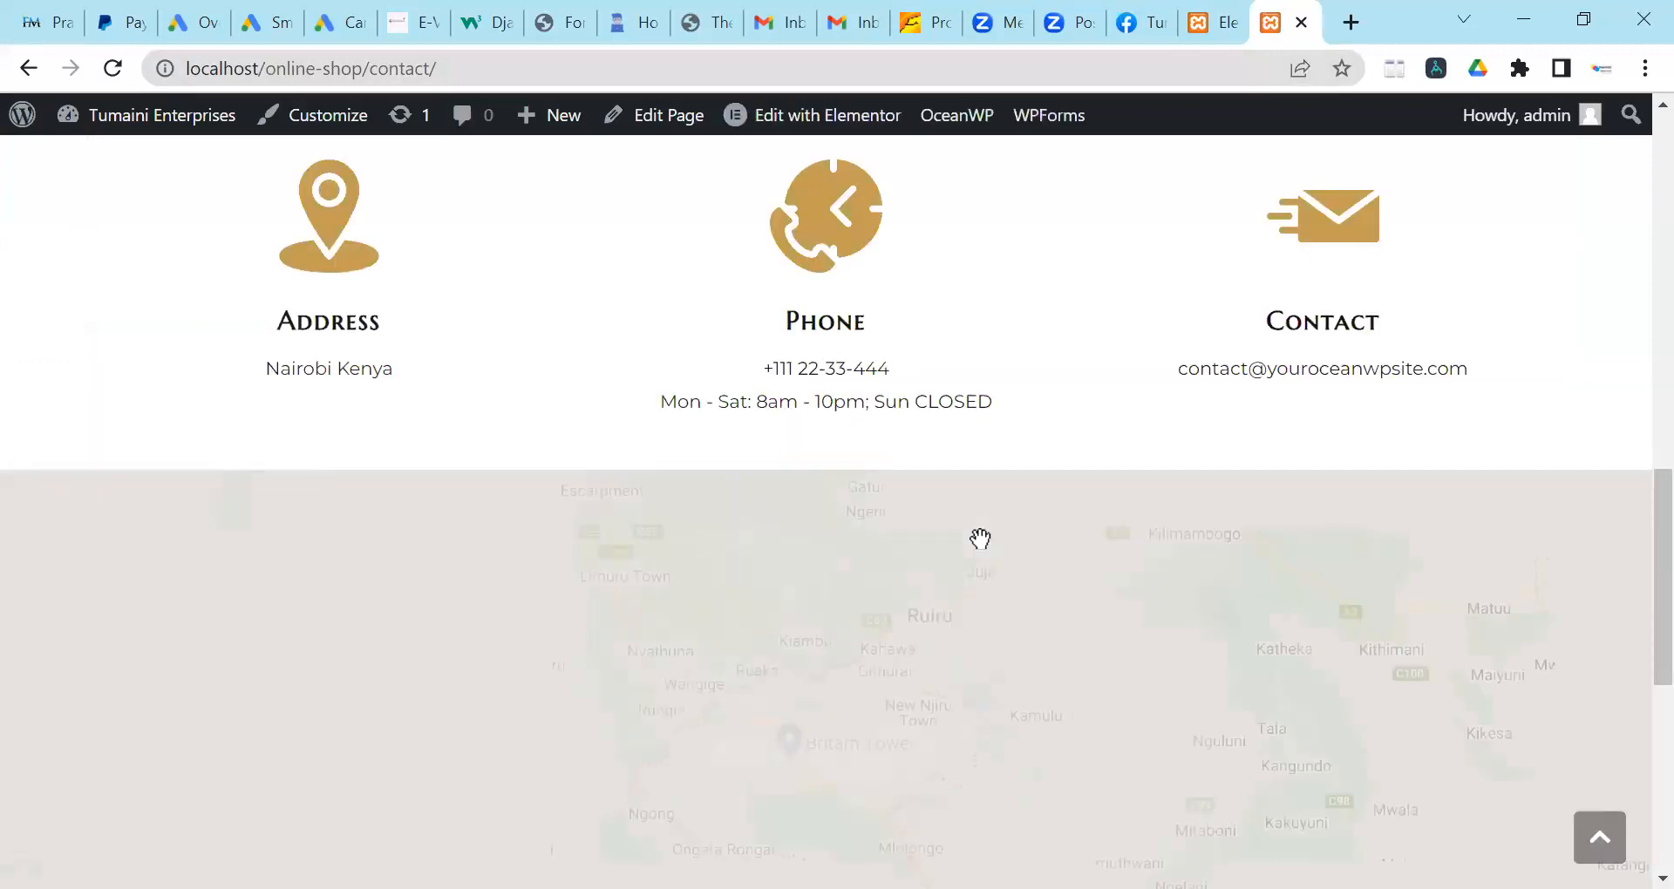
{"action": "scroll", "coordinate": [980, 539], "scroll_direction": "up", "scroll_amount": 15}
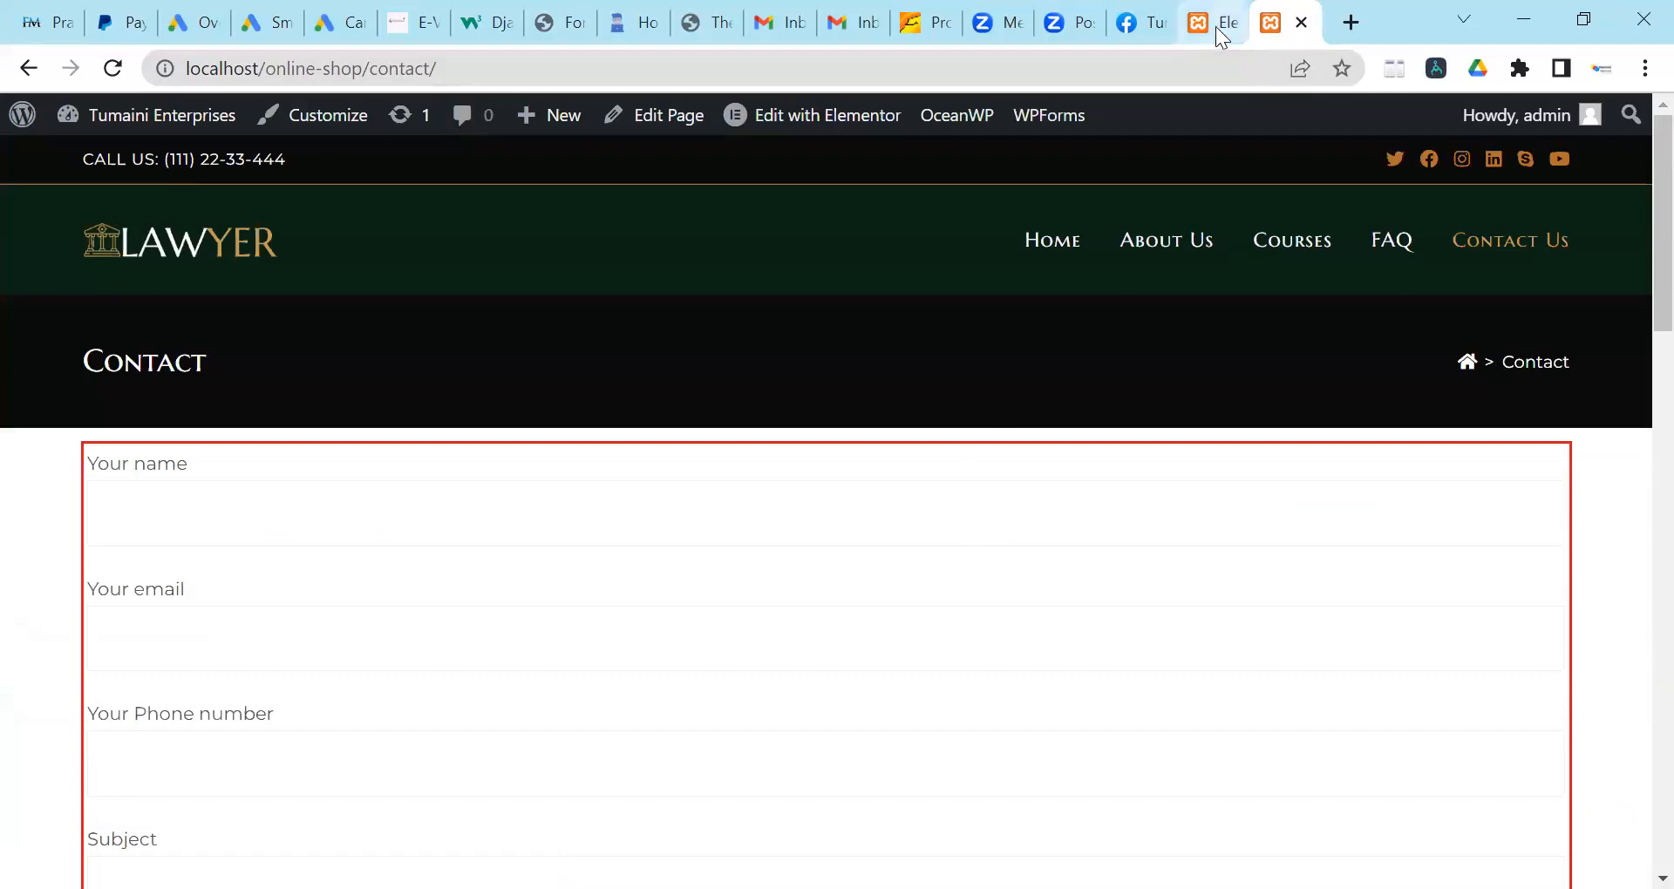
Go to the site's home page via the logo and choose Edit with Elementor.
{"action": "left_click", "coordinate": [1216, 26]}
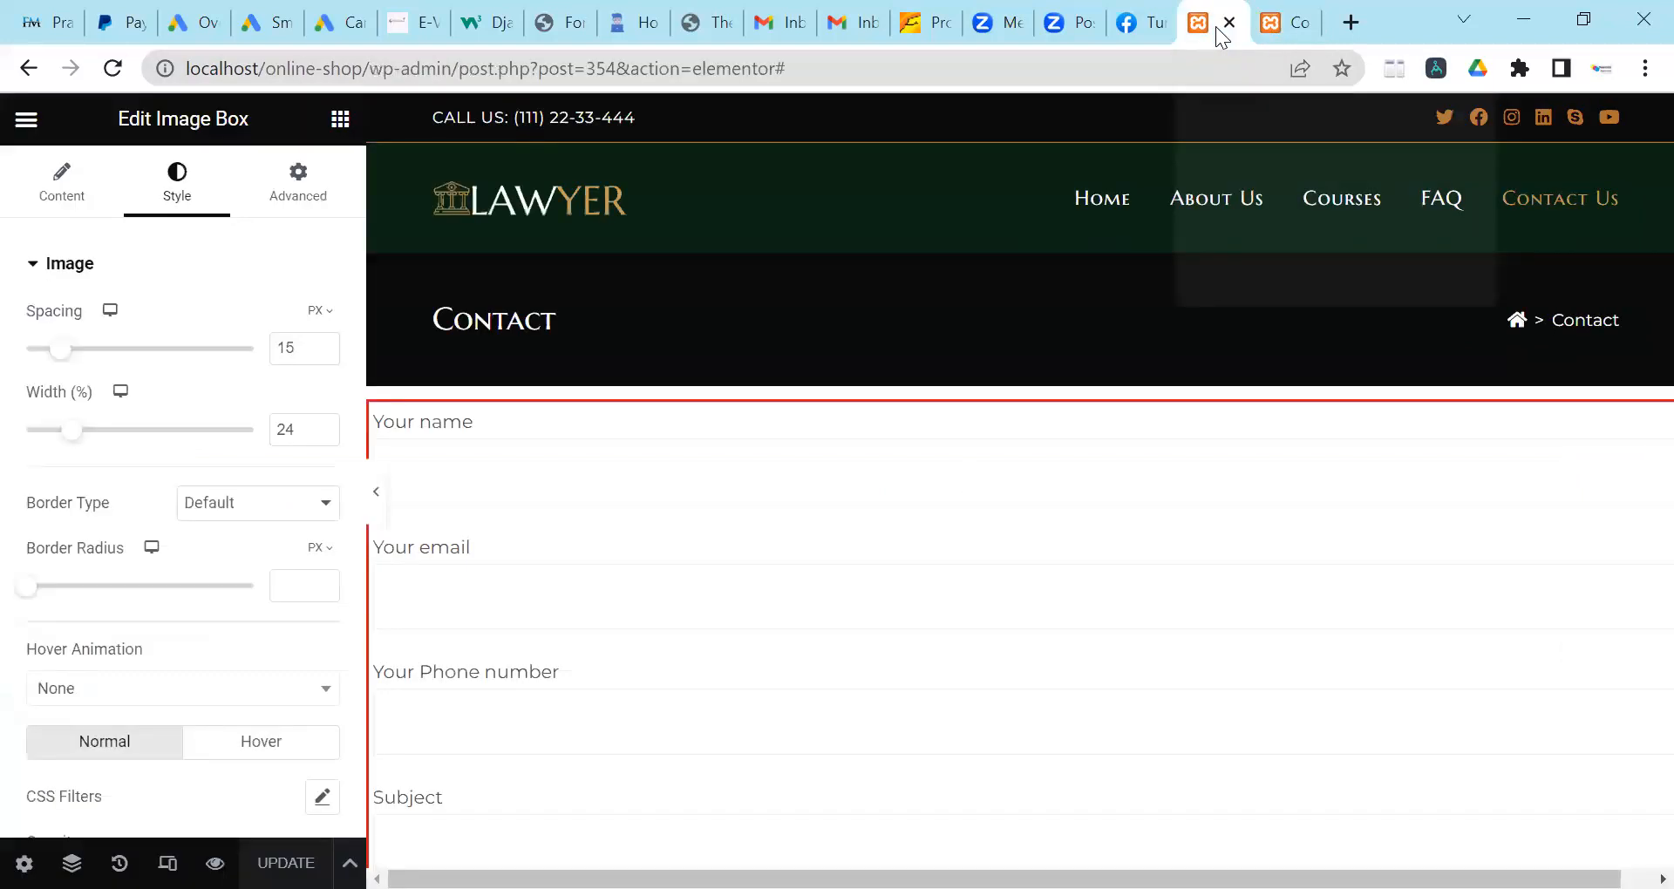
{"action": "left_click", "coordinate": [30, 70]}
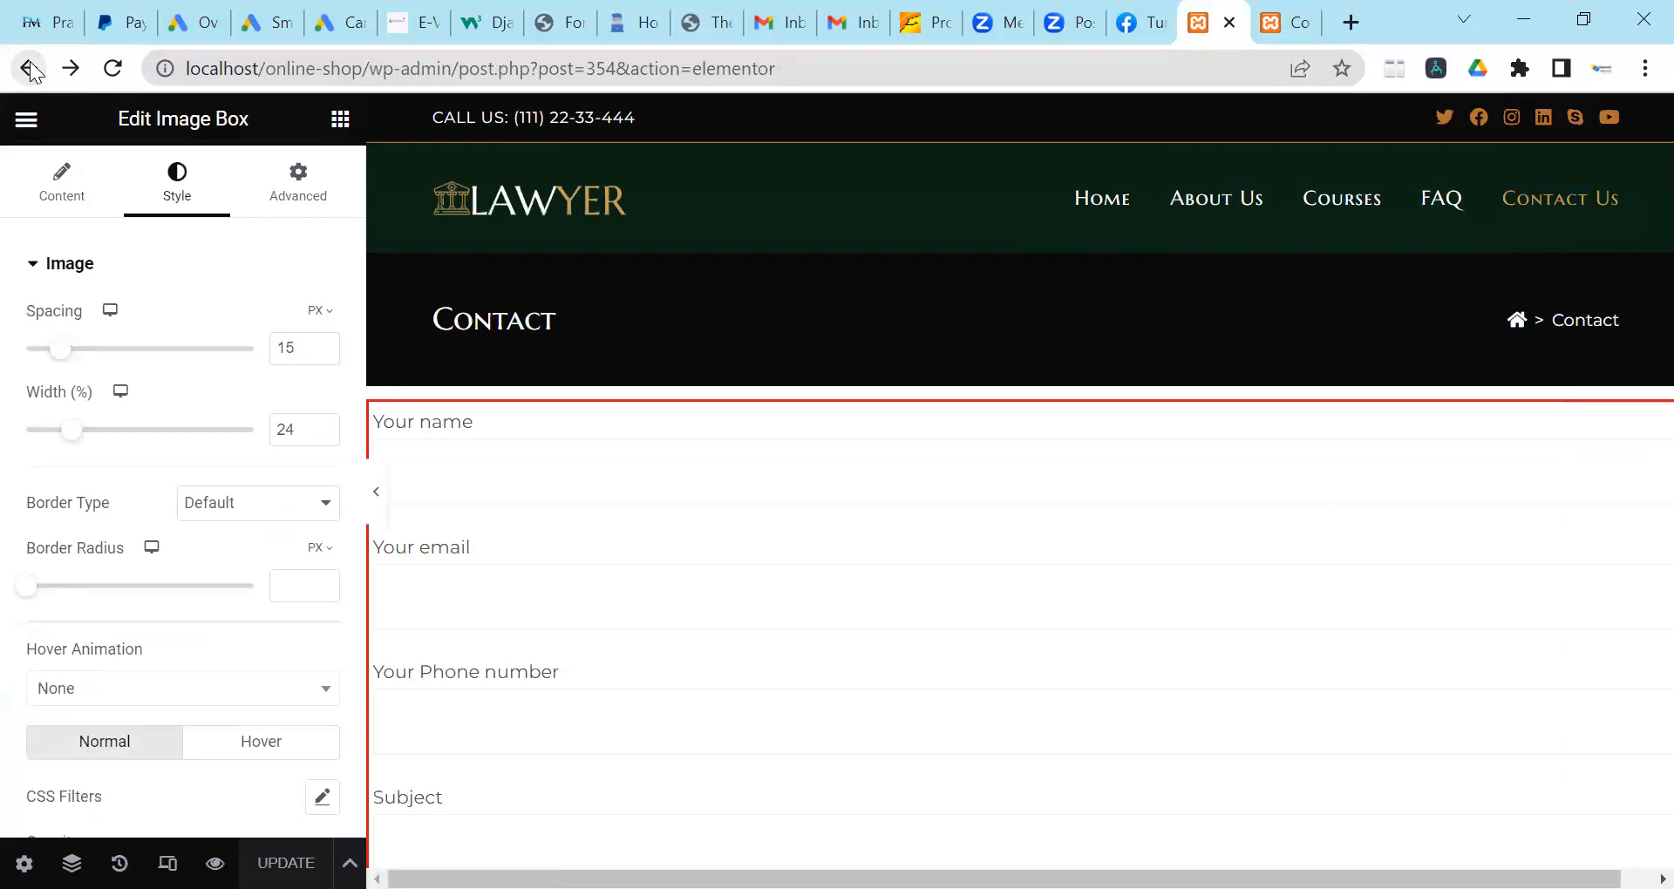
{"action": "left_click", "coordinate": [29, 66]}
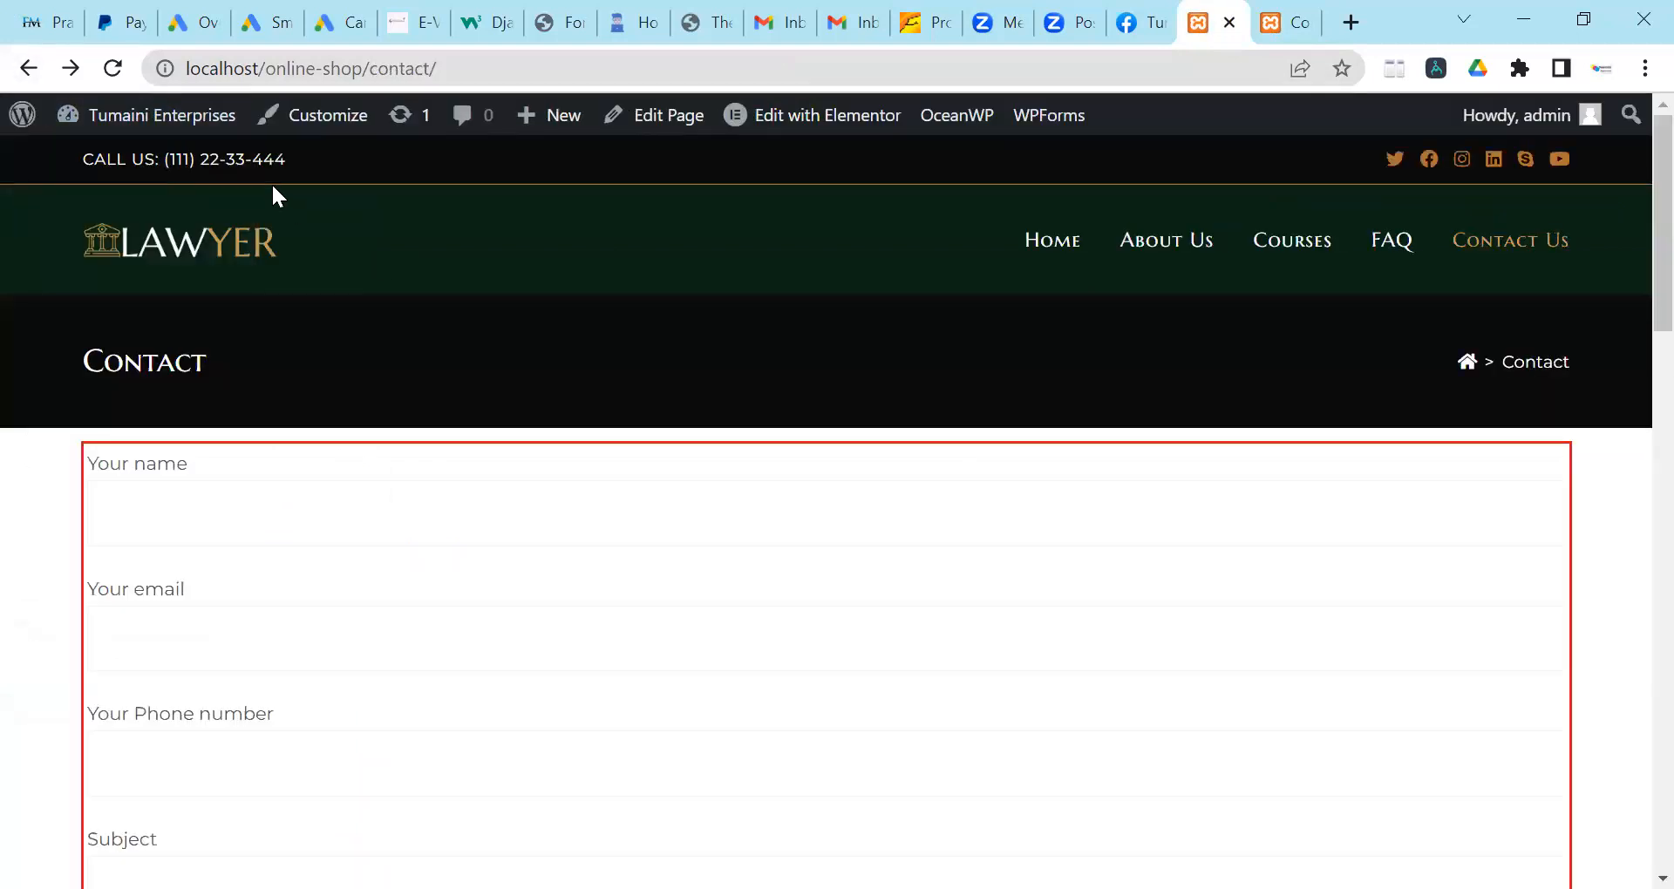
{"action": "left_click", "coordinate": [258, 259]}
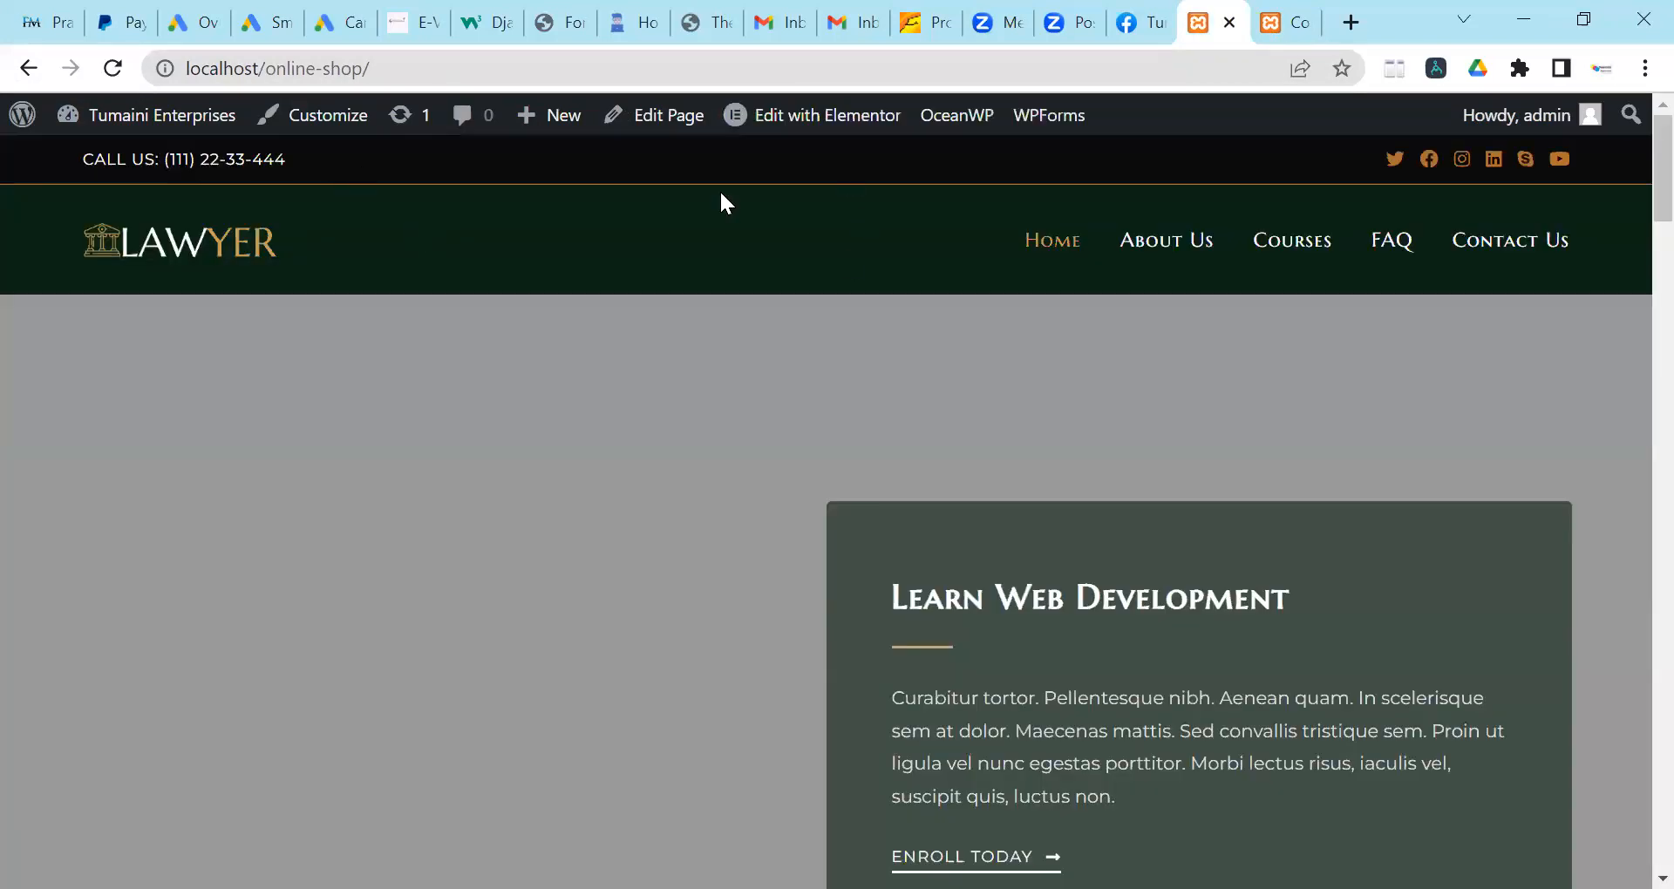
{"action": "left_click", "coordinate": [807, 116]}
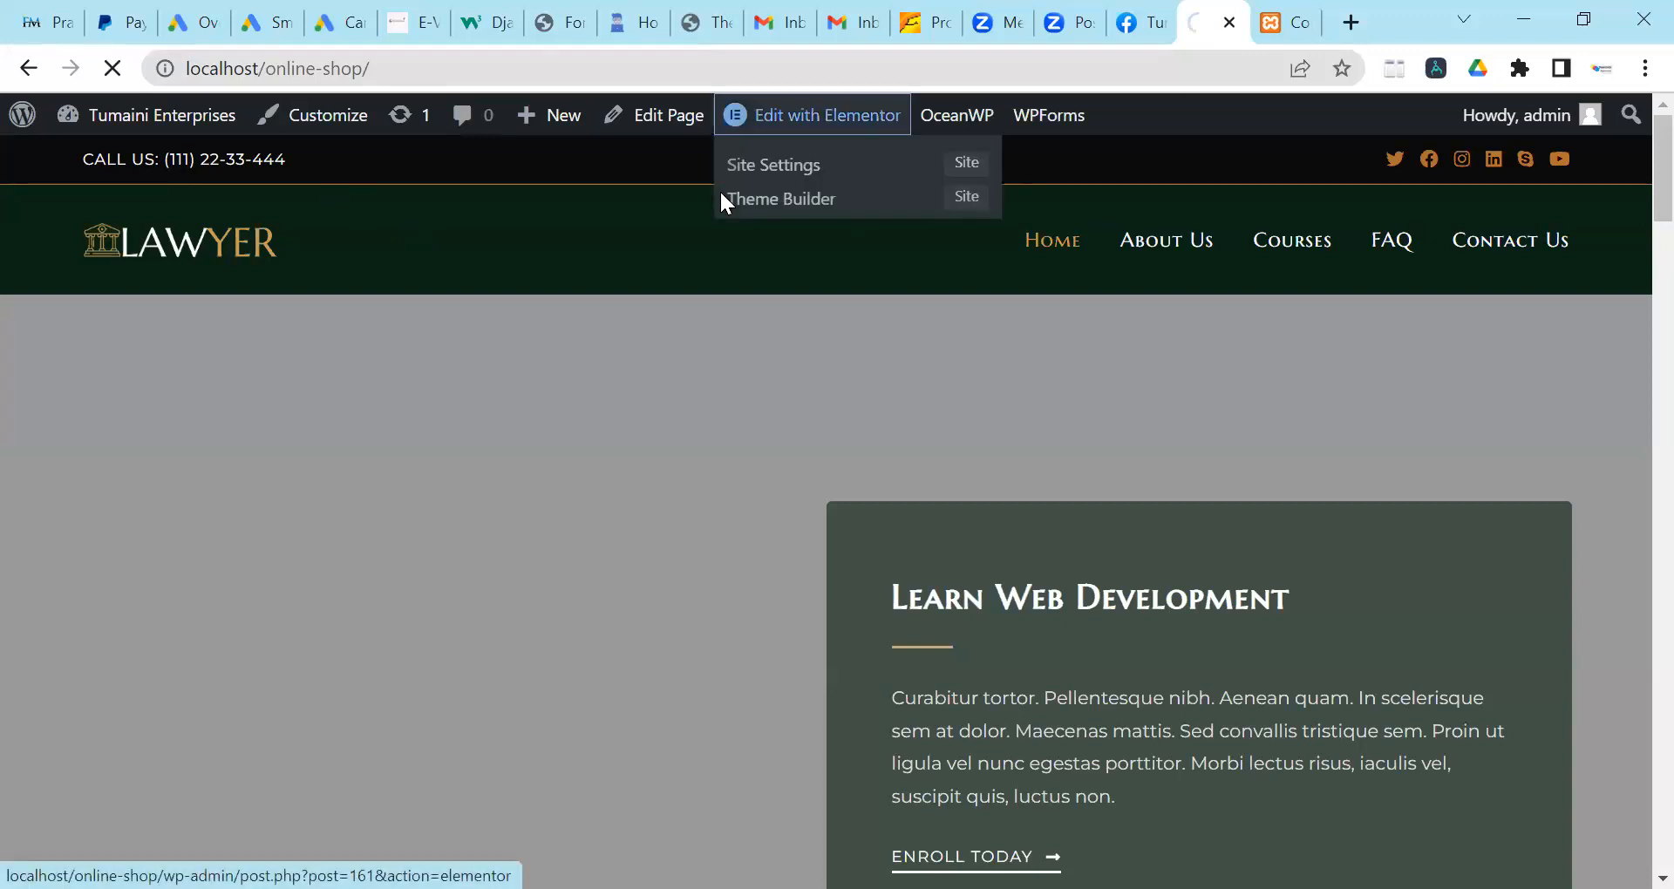
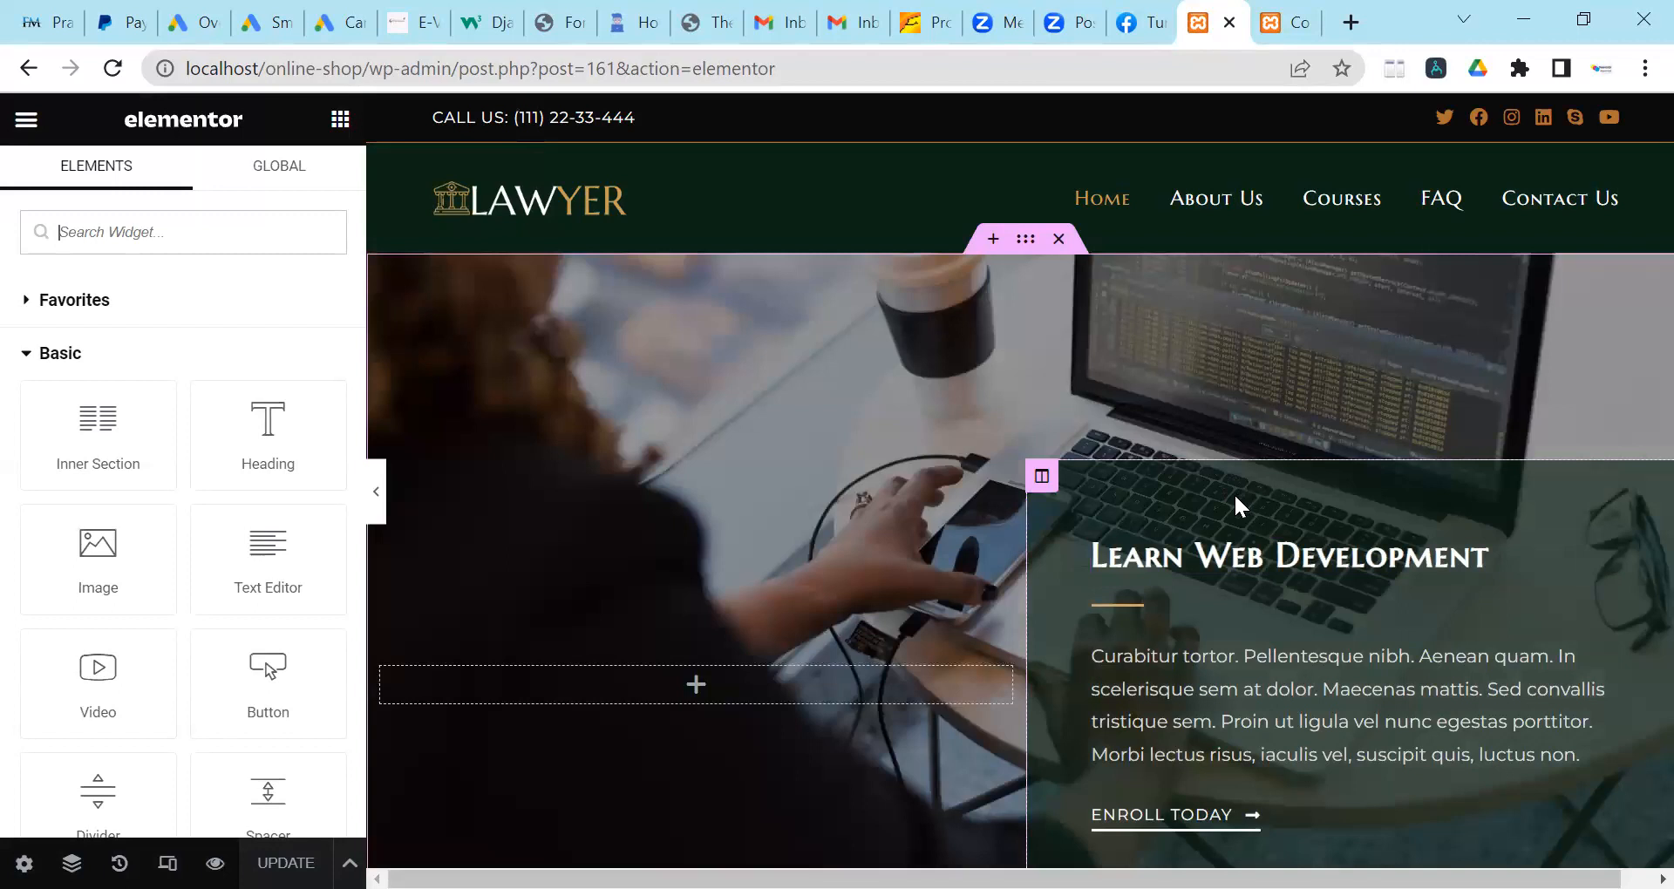
Scroll through the home page to find the Web development course outline section.
{"action": "scroll", "coordinate": [1121, 516], "scroll_direction": "down", "scroll_amount": 6}
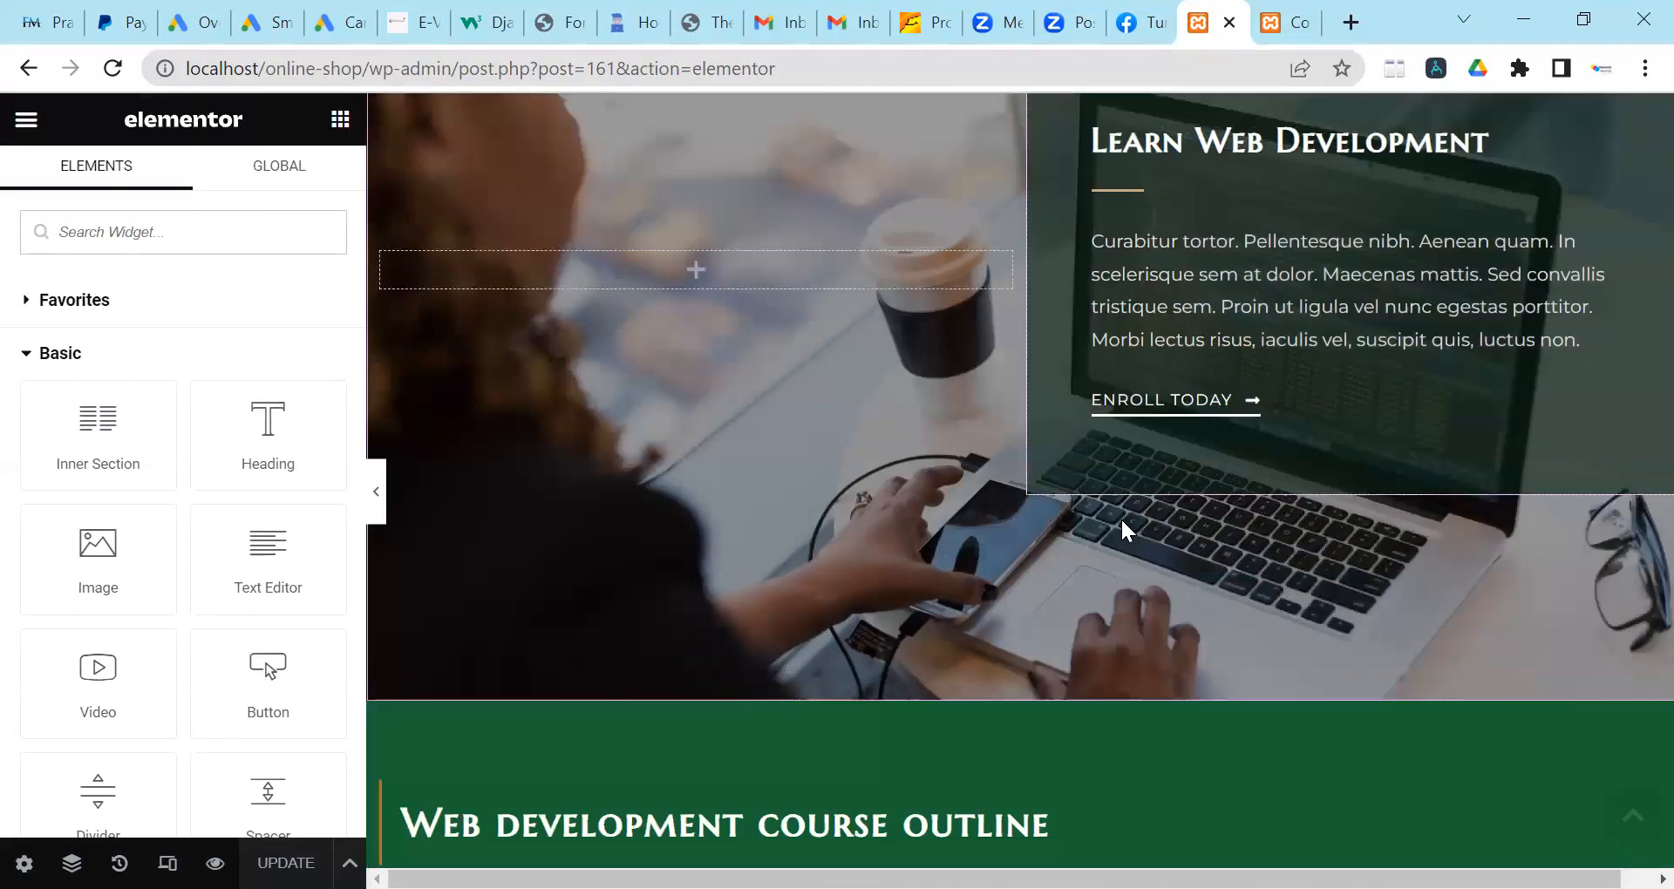
{"action": "scroll", "coordinate": [1121, 519], "scroll_direction": "up", "scroll_amount": 6}
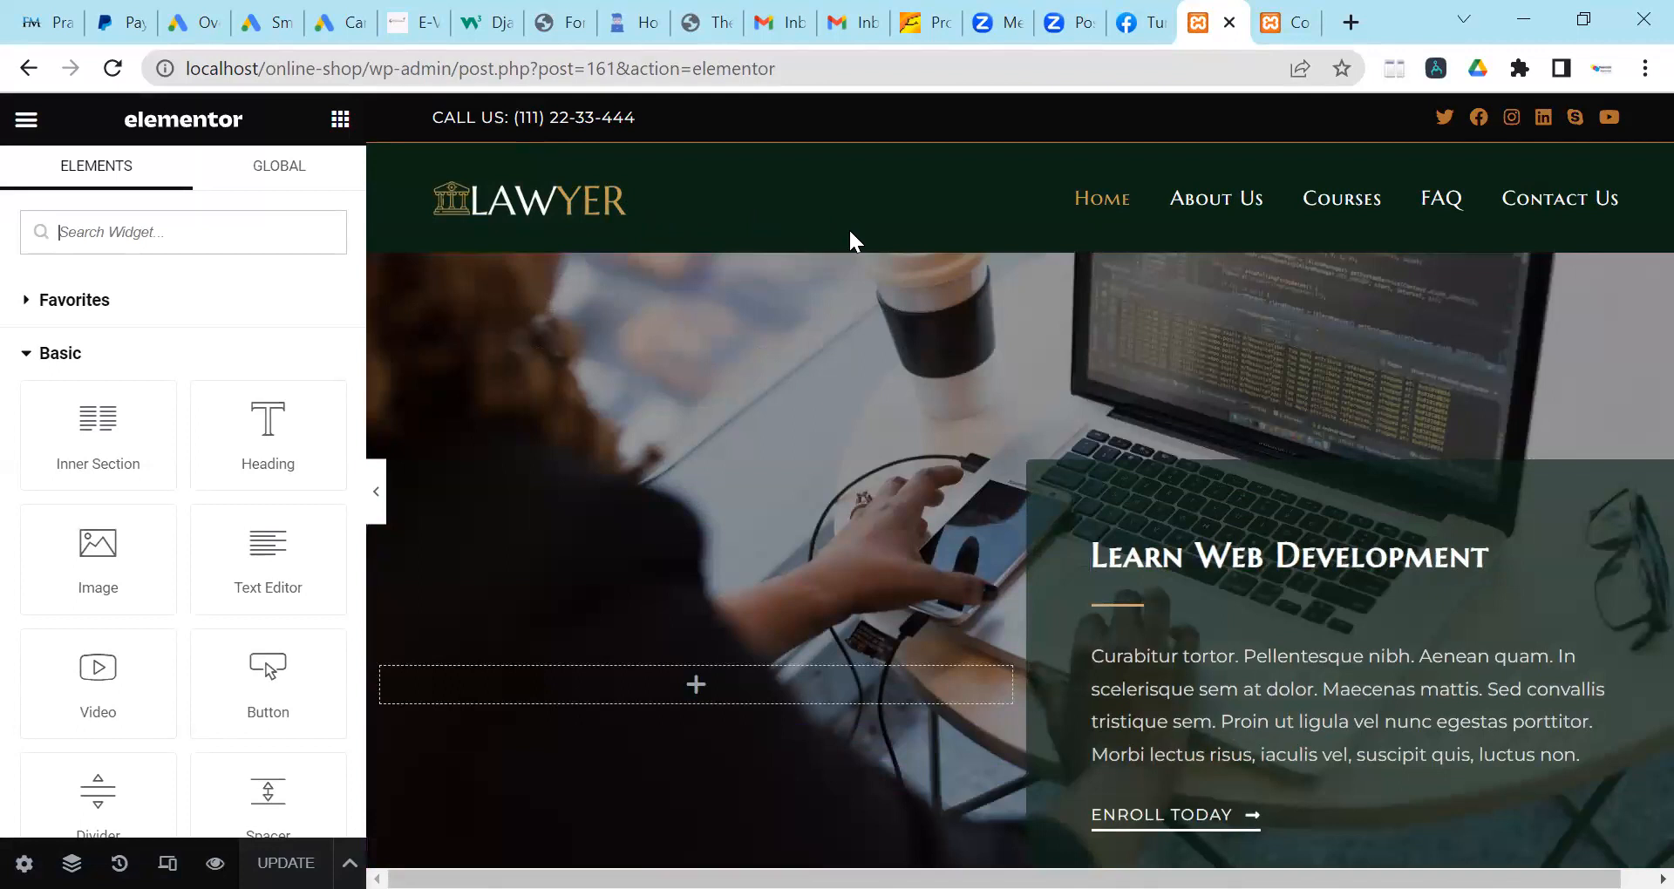
{"action": "scroll", "coordinate": [942, 372], "scroll_direction": "down", "scroll_amount": 3}
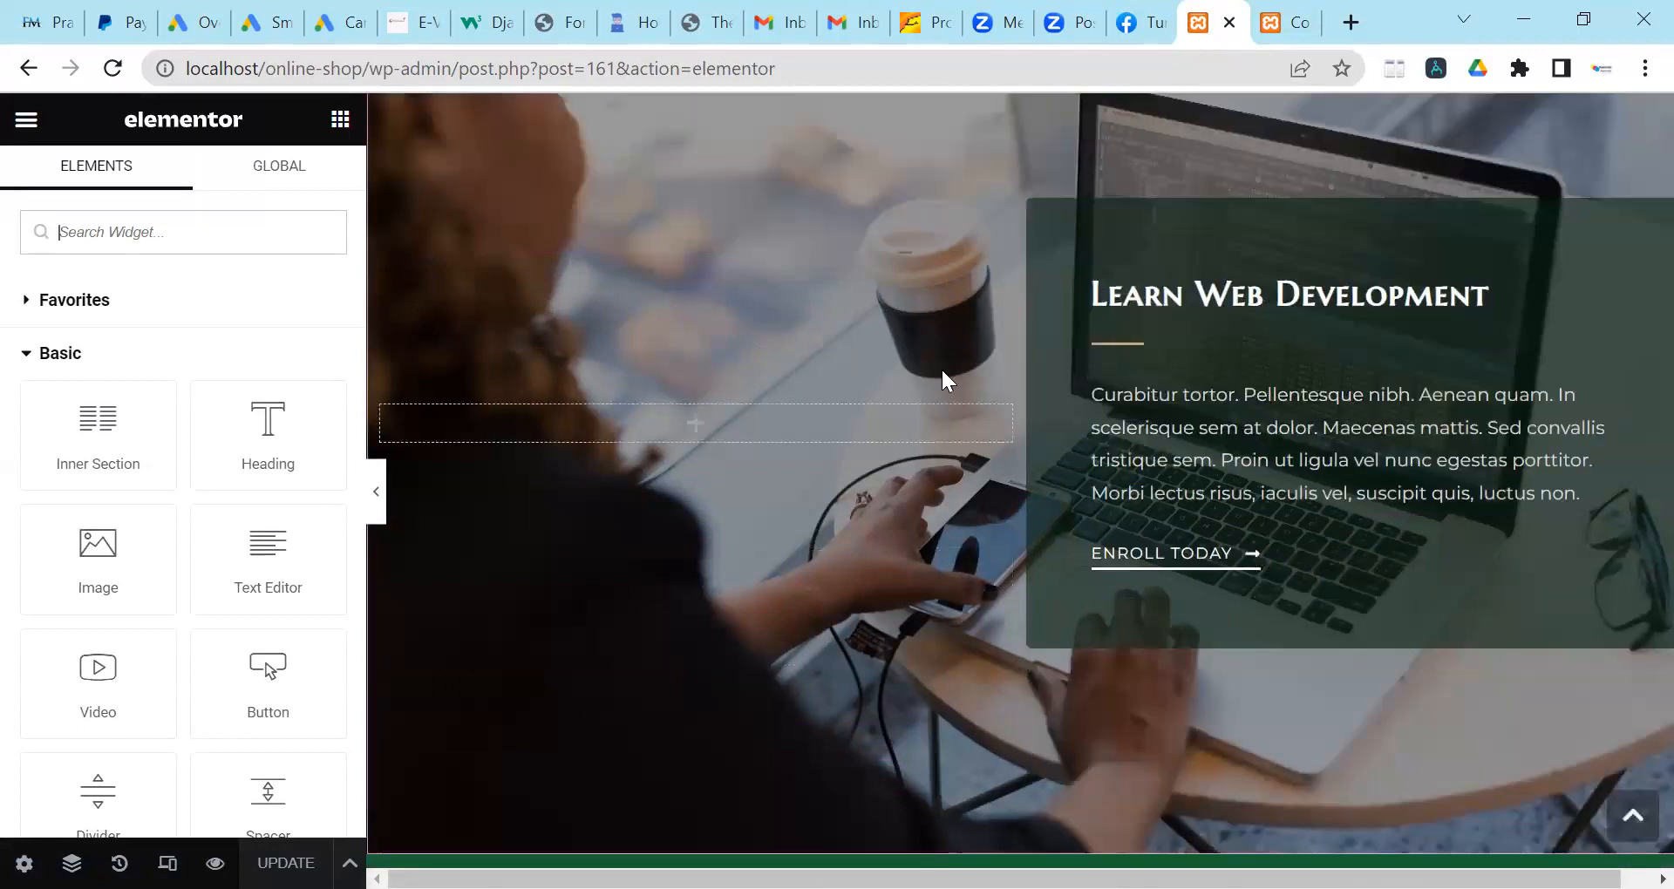
{"action": "scroll", "coordinate": [963, 483], "scroll_direction": "down", "scroll_amount": 3}
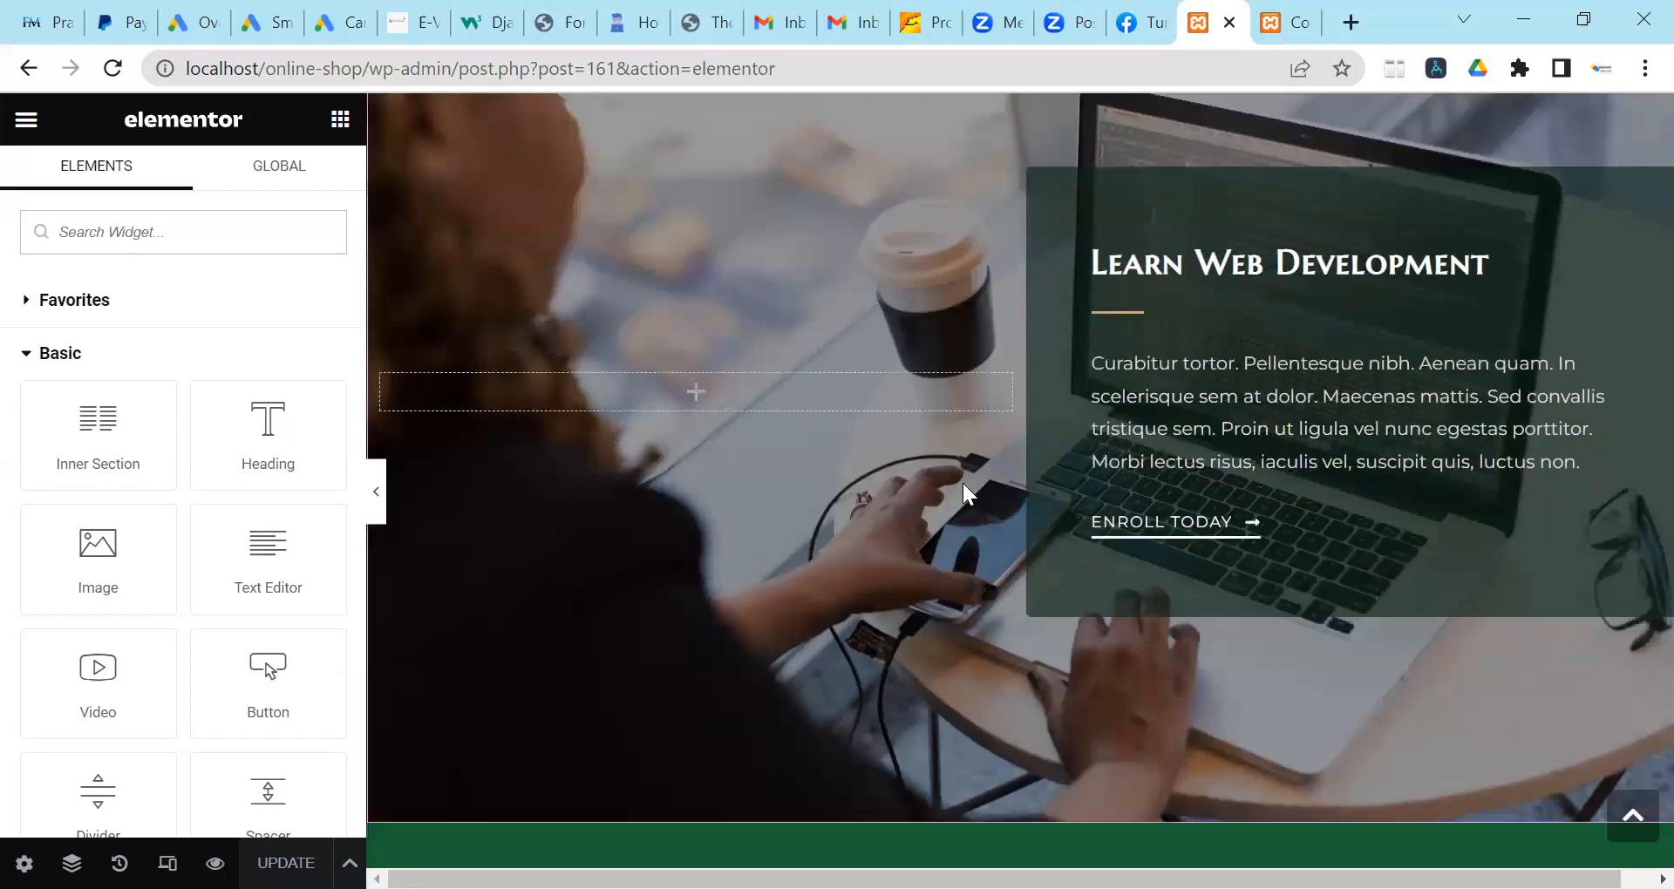
{"action": "scroll", "coordinate": [1028, 443], "scroll_direction": "up", "scroll_amount": 4}
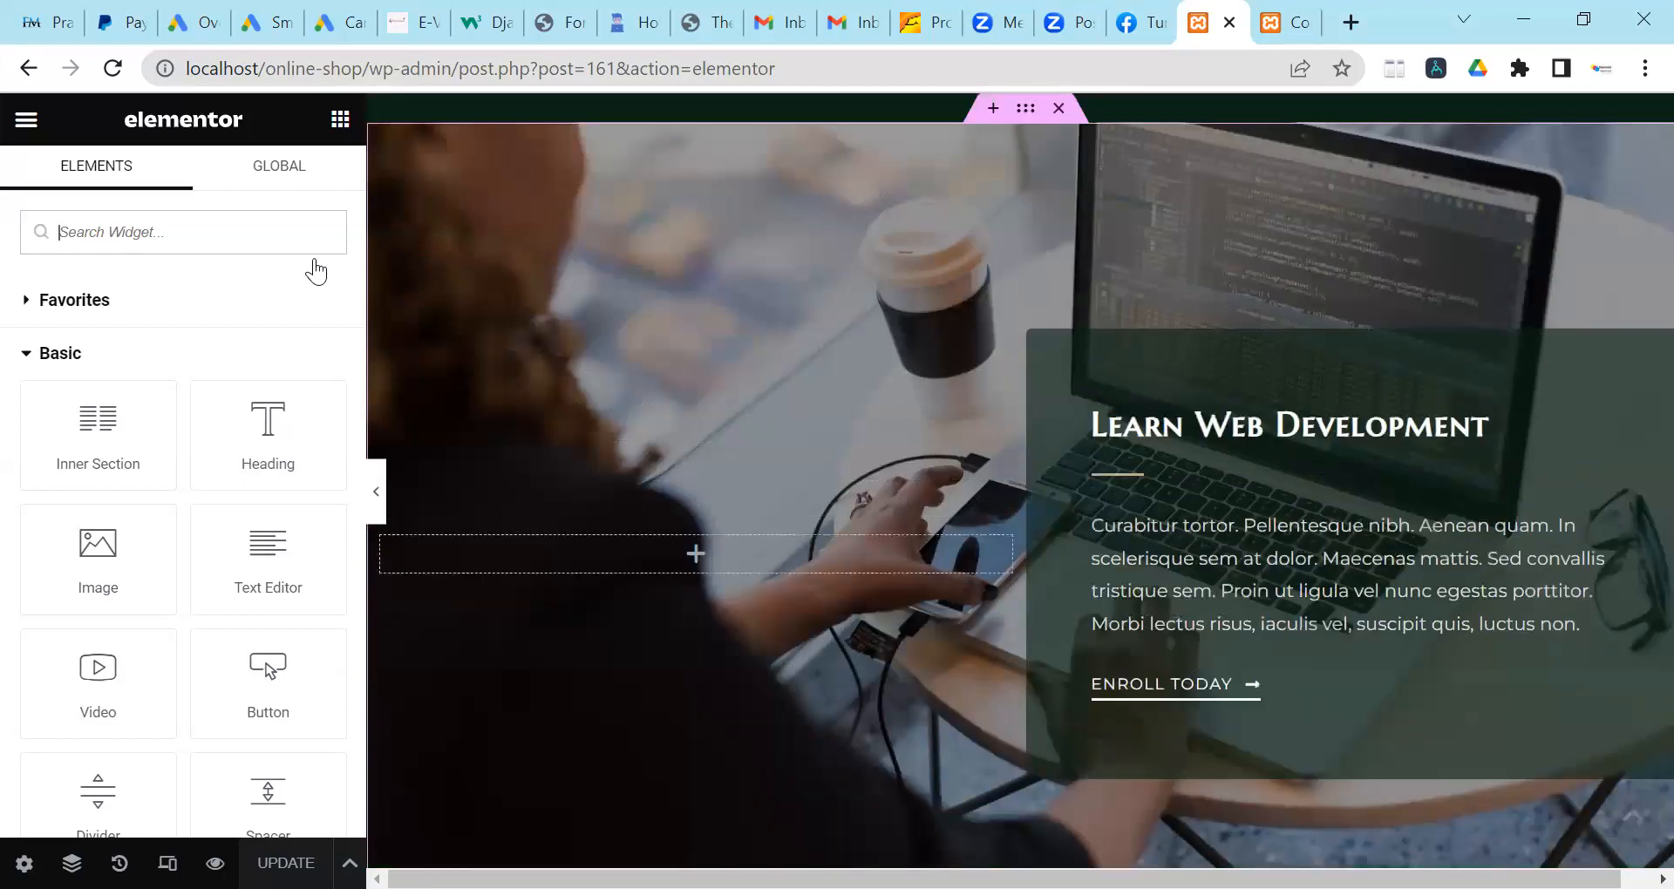
{"action": "scroll", "coordinate": [1020, 488], "scroll_direction": "down", "scroll_amount": 6}
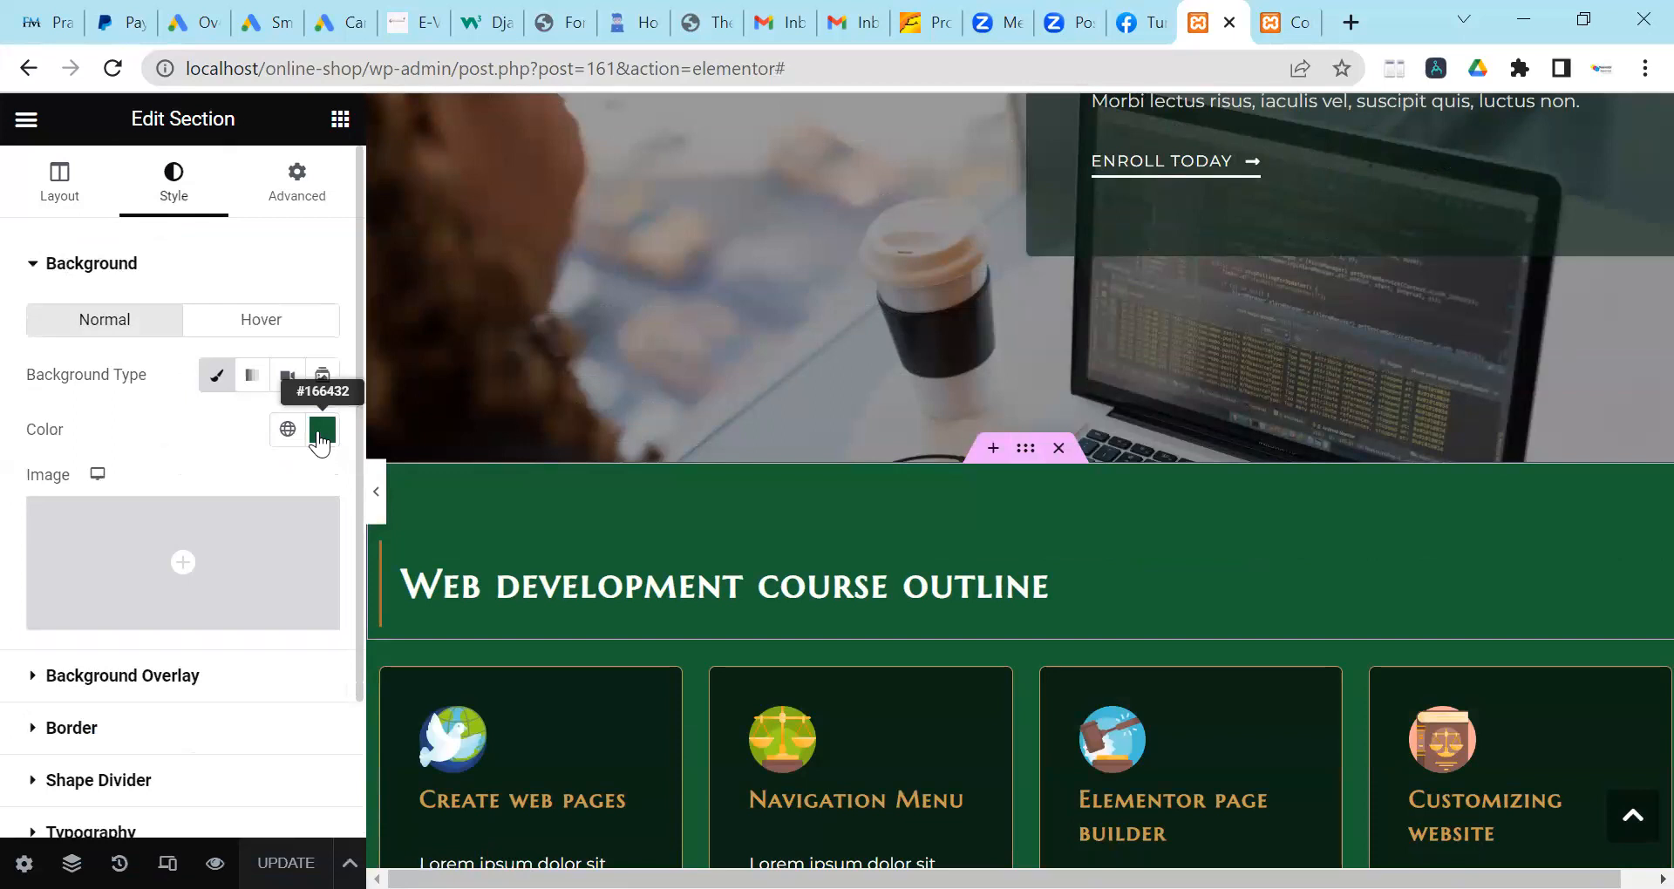
Darken the course outline heading section background to #242B27.
{"action": "left_click", "coordinate": [321, 430]}
{"action": "left_click", "coordinate": [237, 709]}
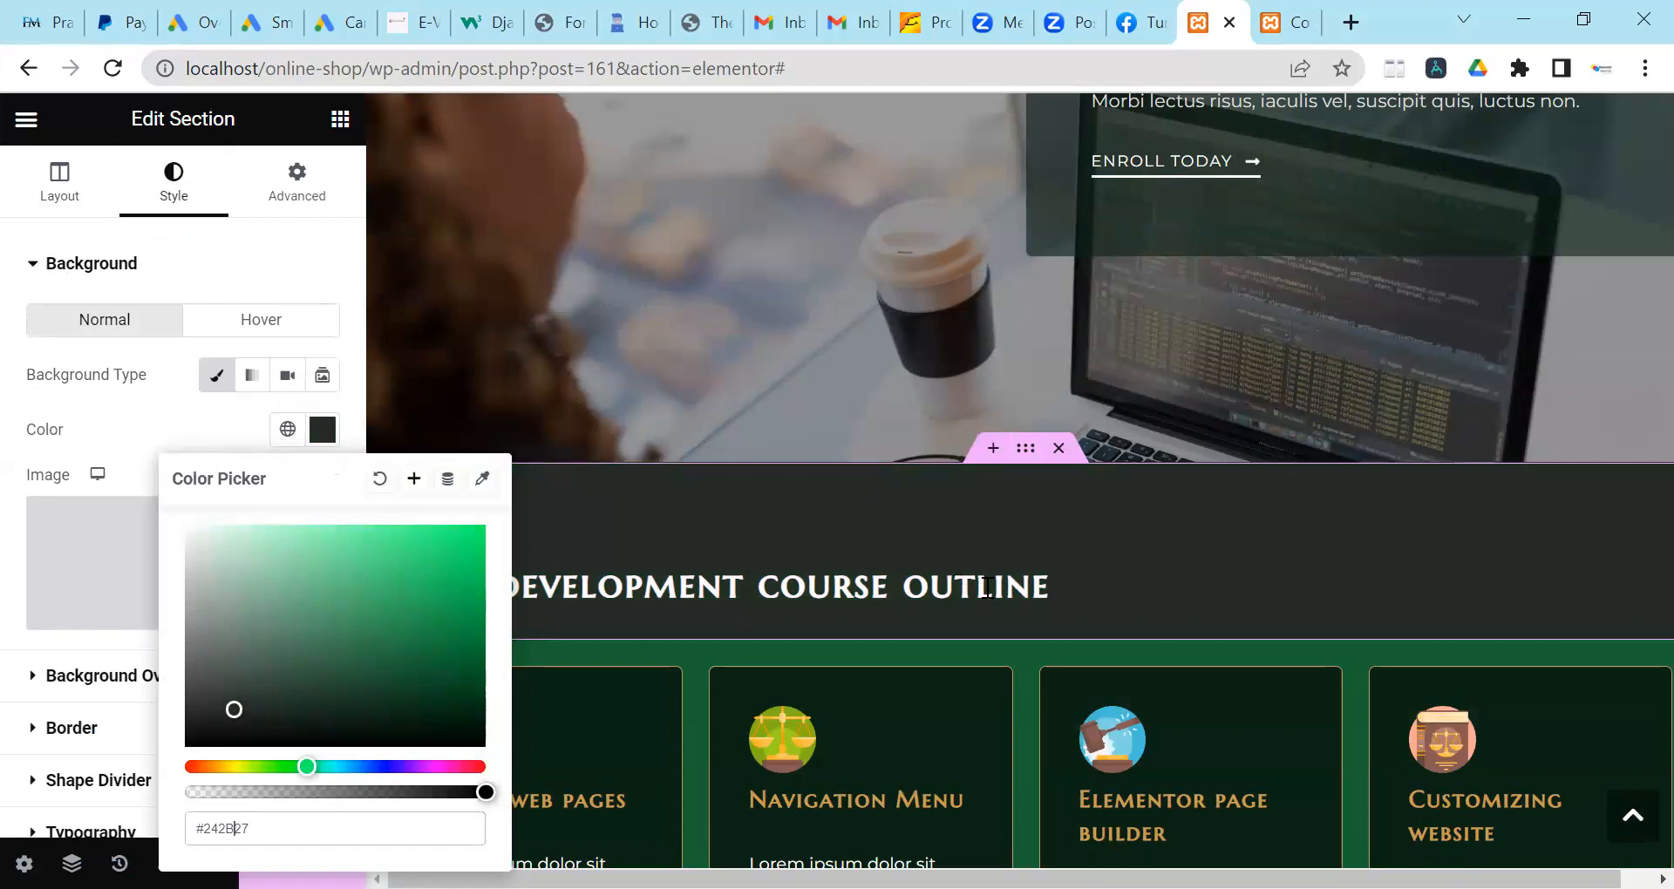
{"action": "scroll", "coordinate": [1028, 522], "scroll_direction": "down", "scroll_amount": 1}
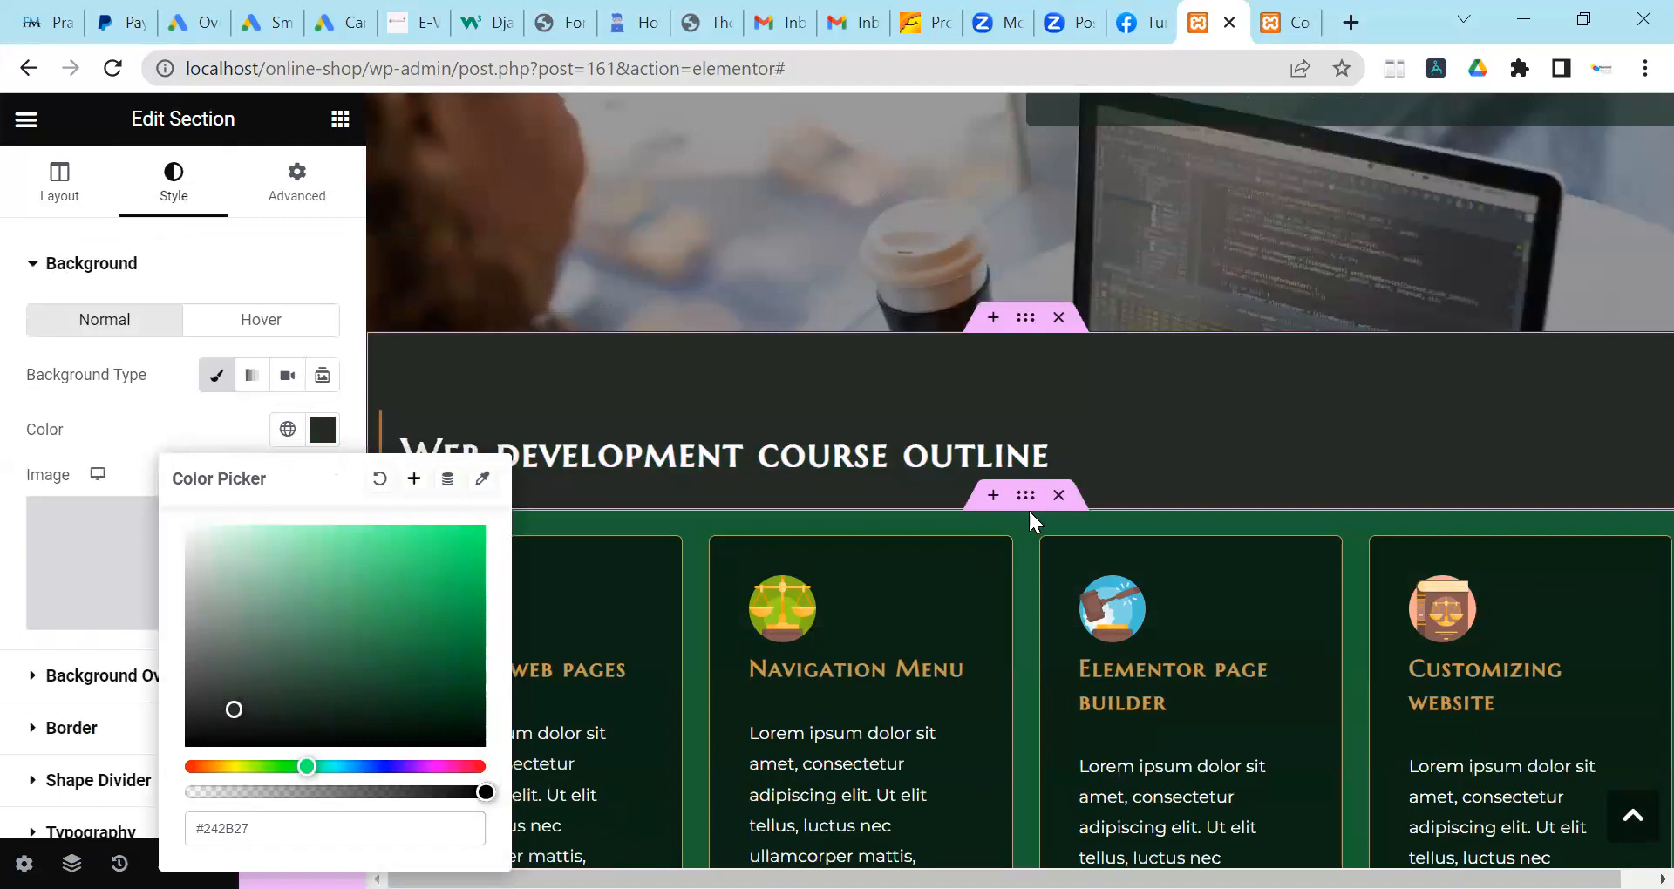
Set the course cards section background colour to white #fff.
{"action": "left_click", "coordinate": [1030, 511]}
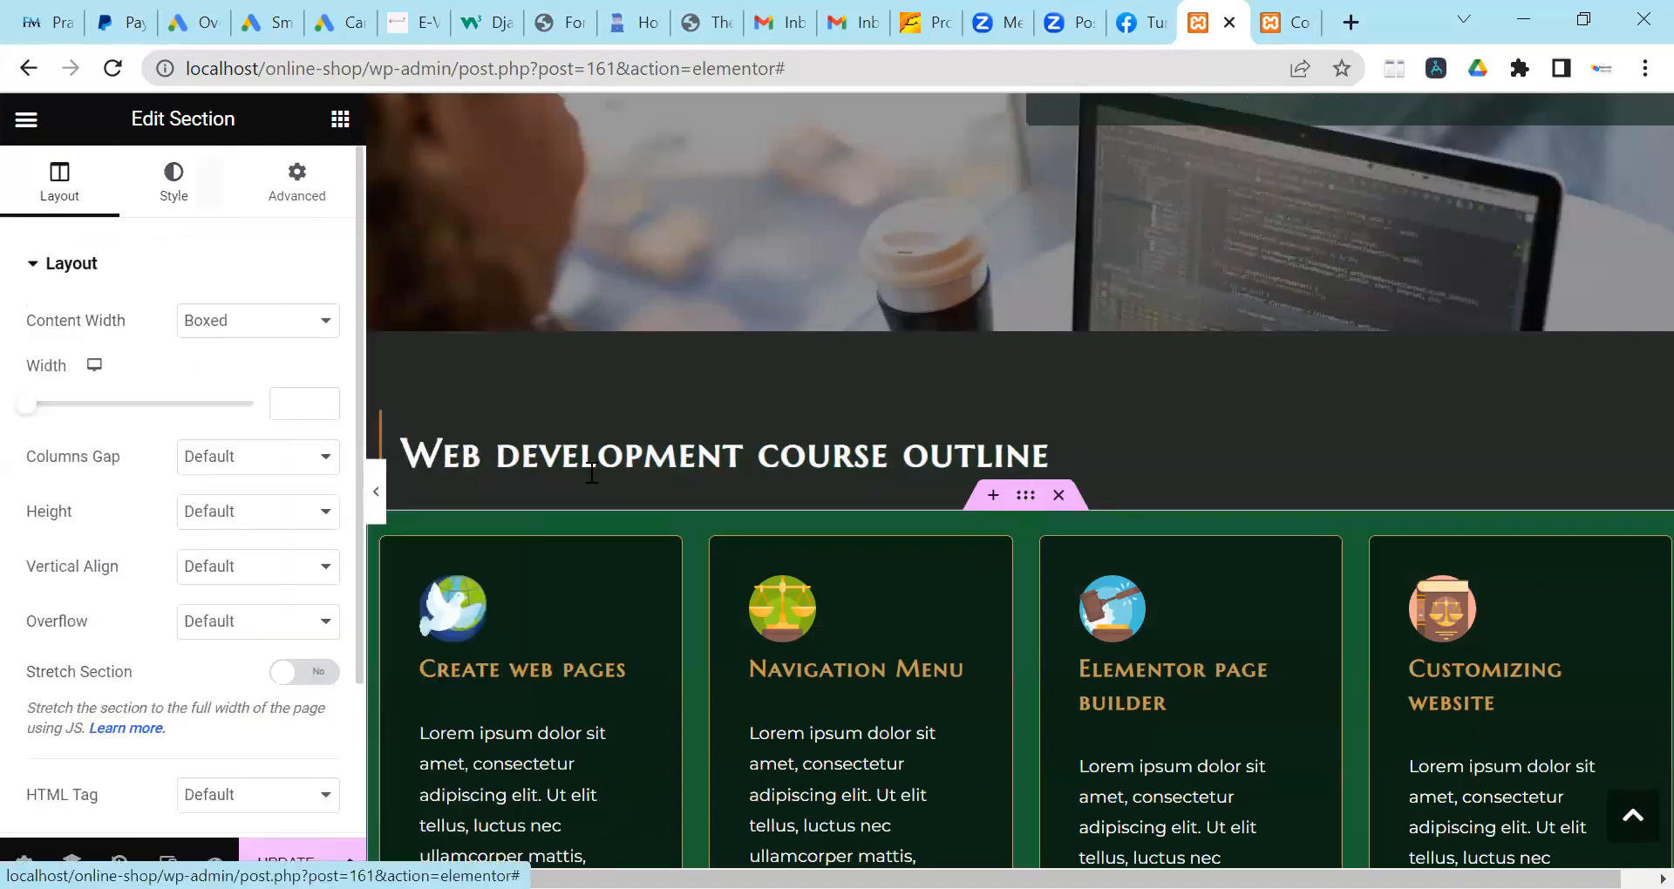
{"action": "left_click", "coordinate": [154, 181]}
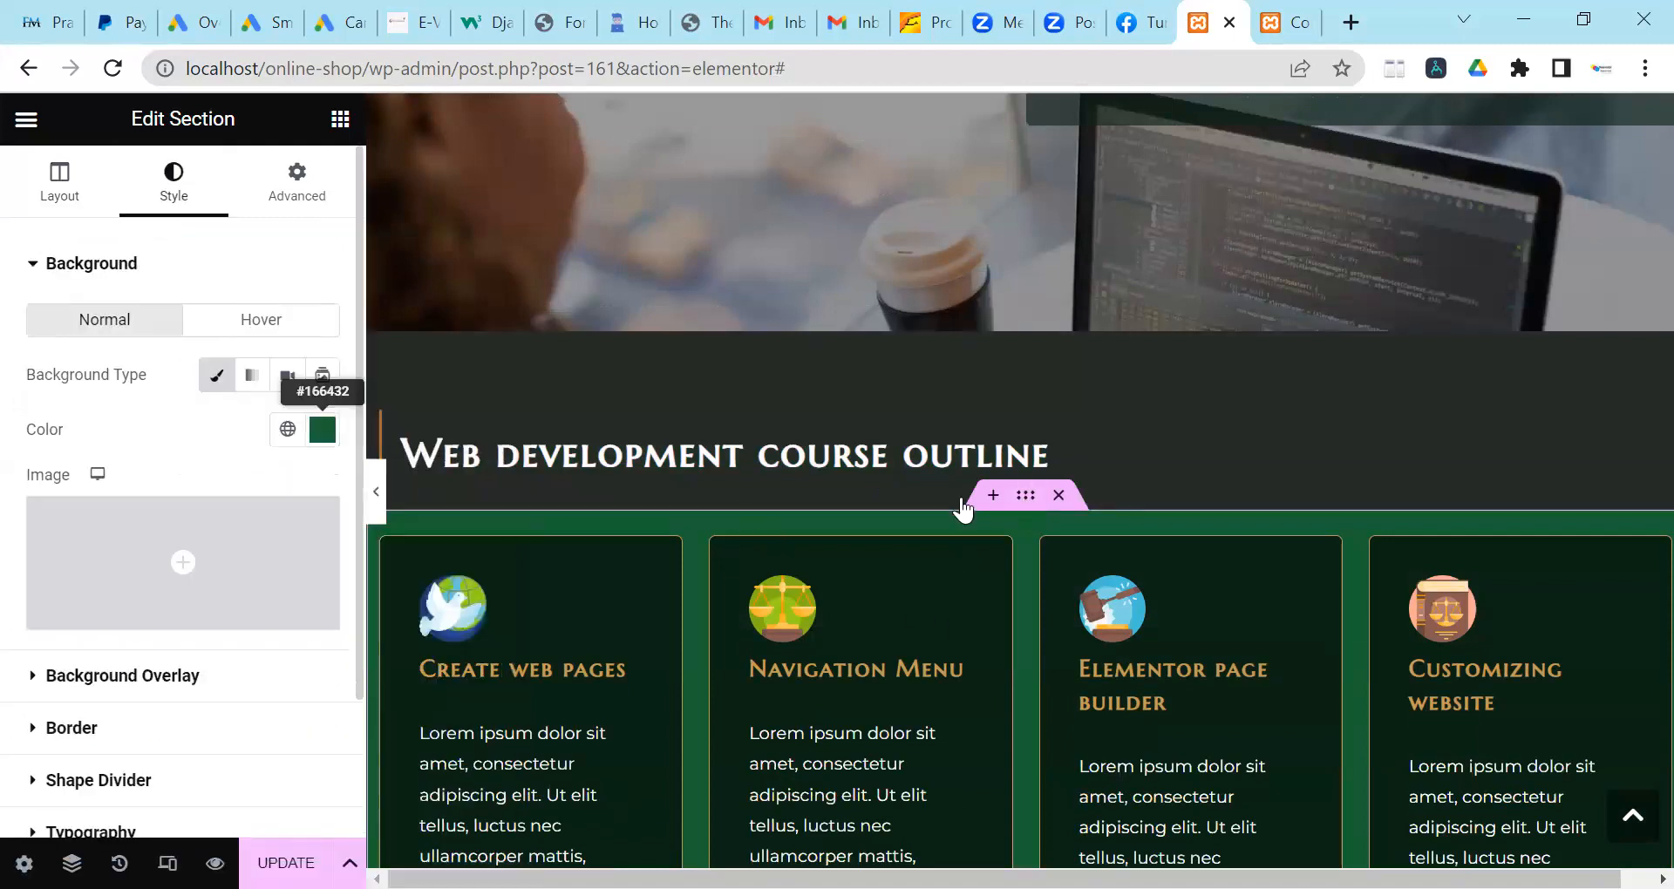
{"action": "left_click", "coordinate": [322, 429]}
{"action": "left_click_drag", "start_coordinate": [299, 767], "coordinate": [203, 767]}
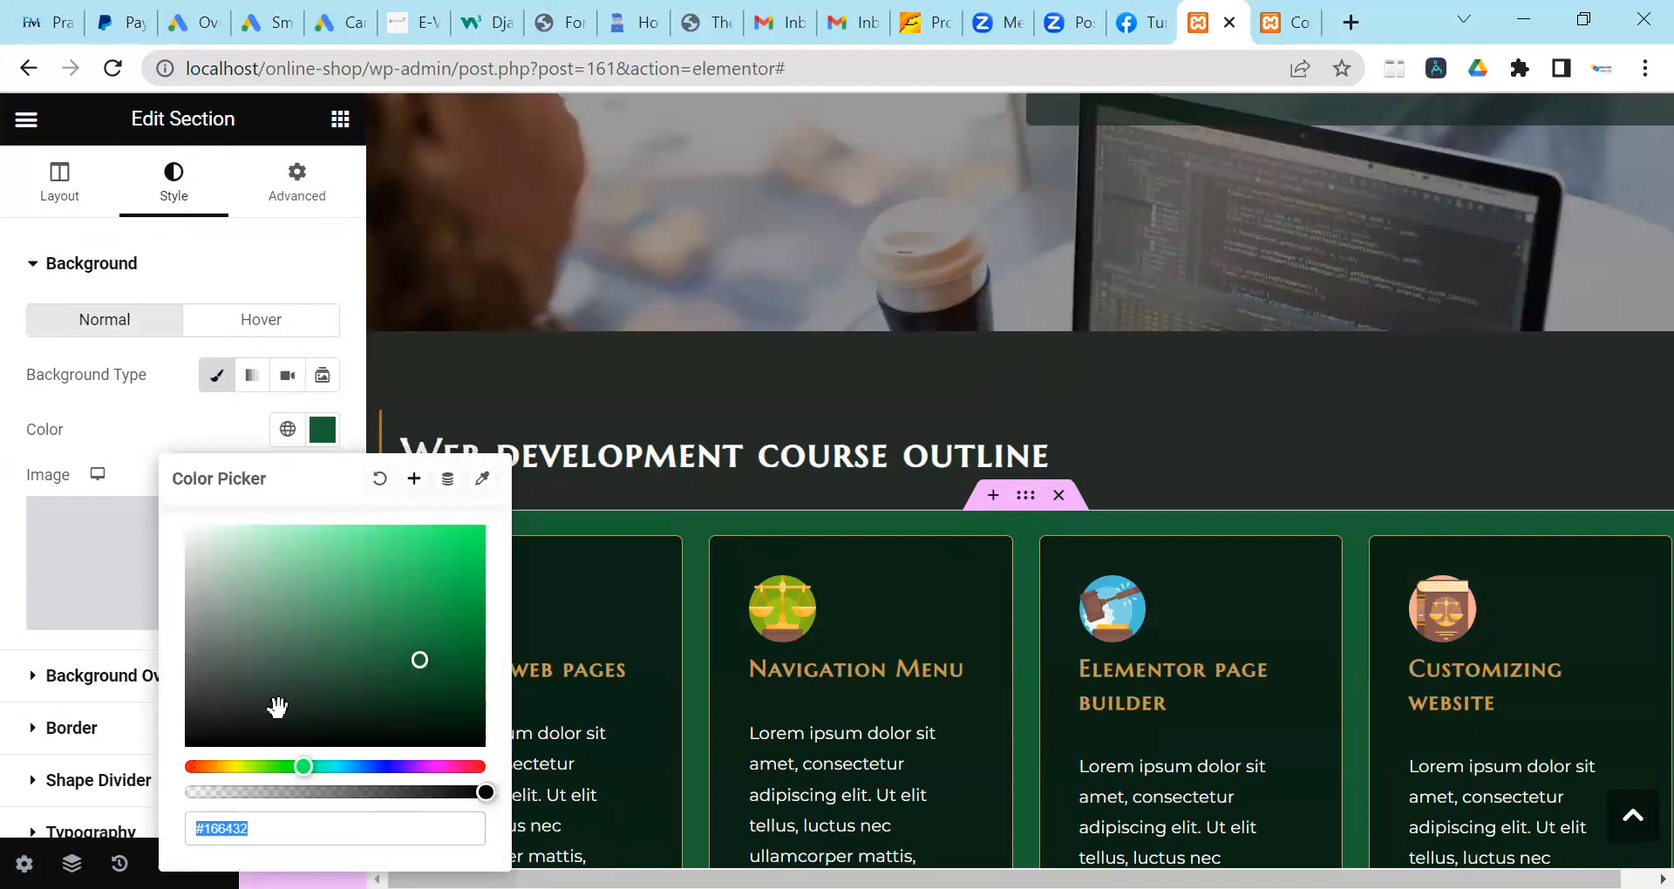
{"action": "left_click", "coordinate": [447, 557]}
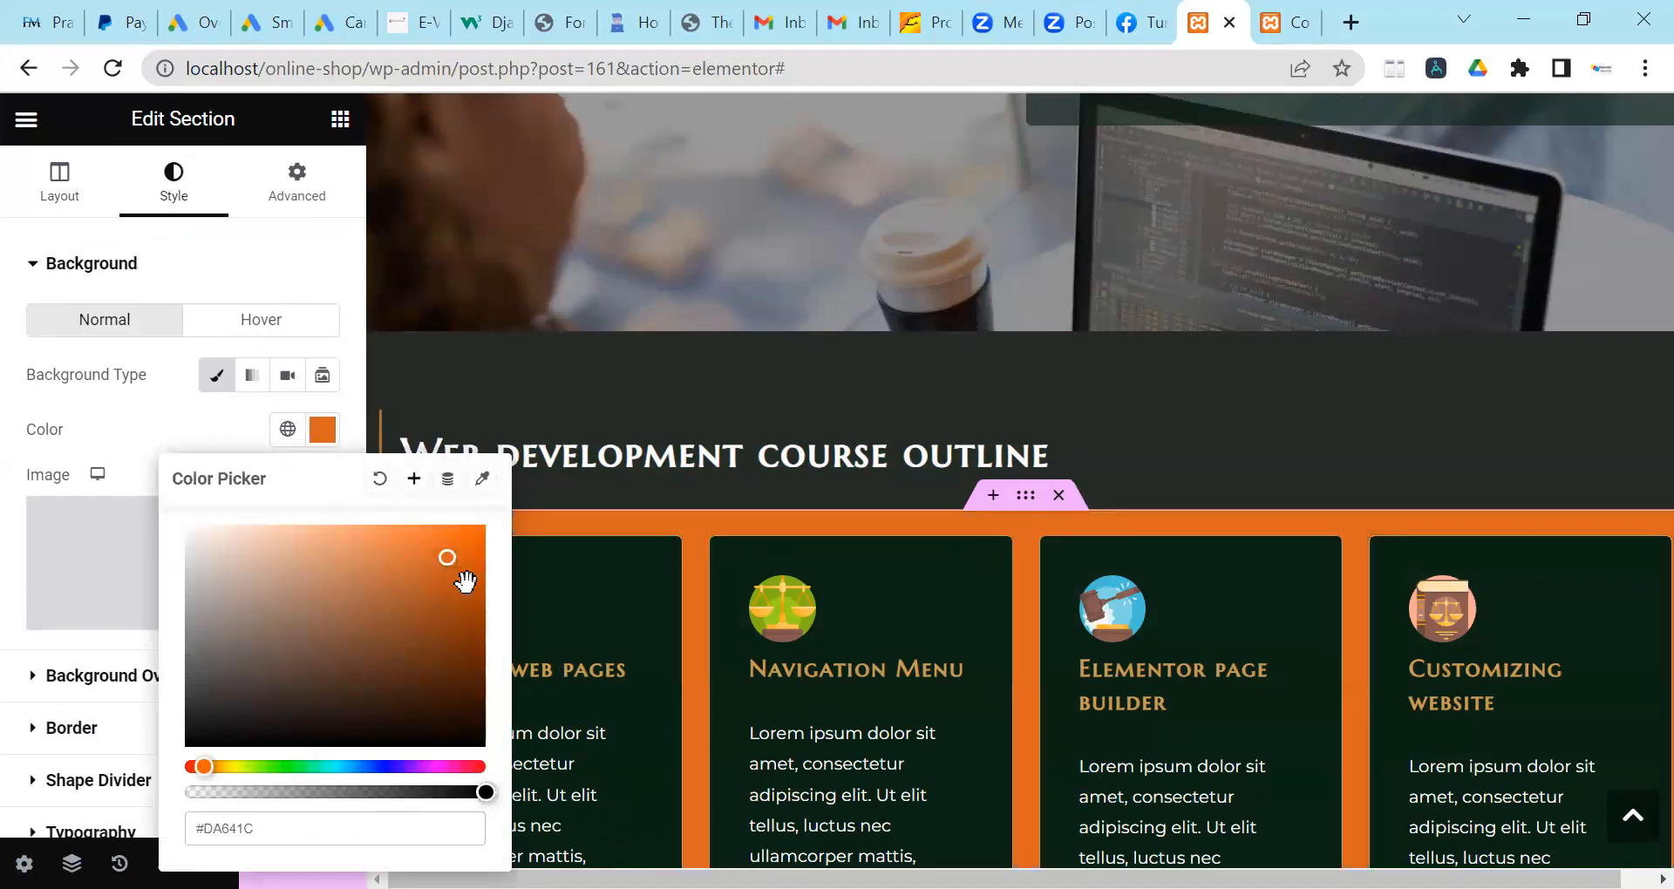
{"action": "scroll", "coordinate": [583, 563], "scroll_direction": "down", "scroll_amount": 2}
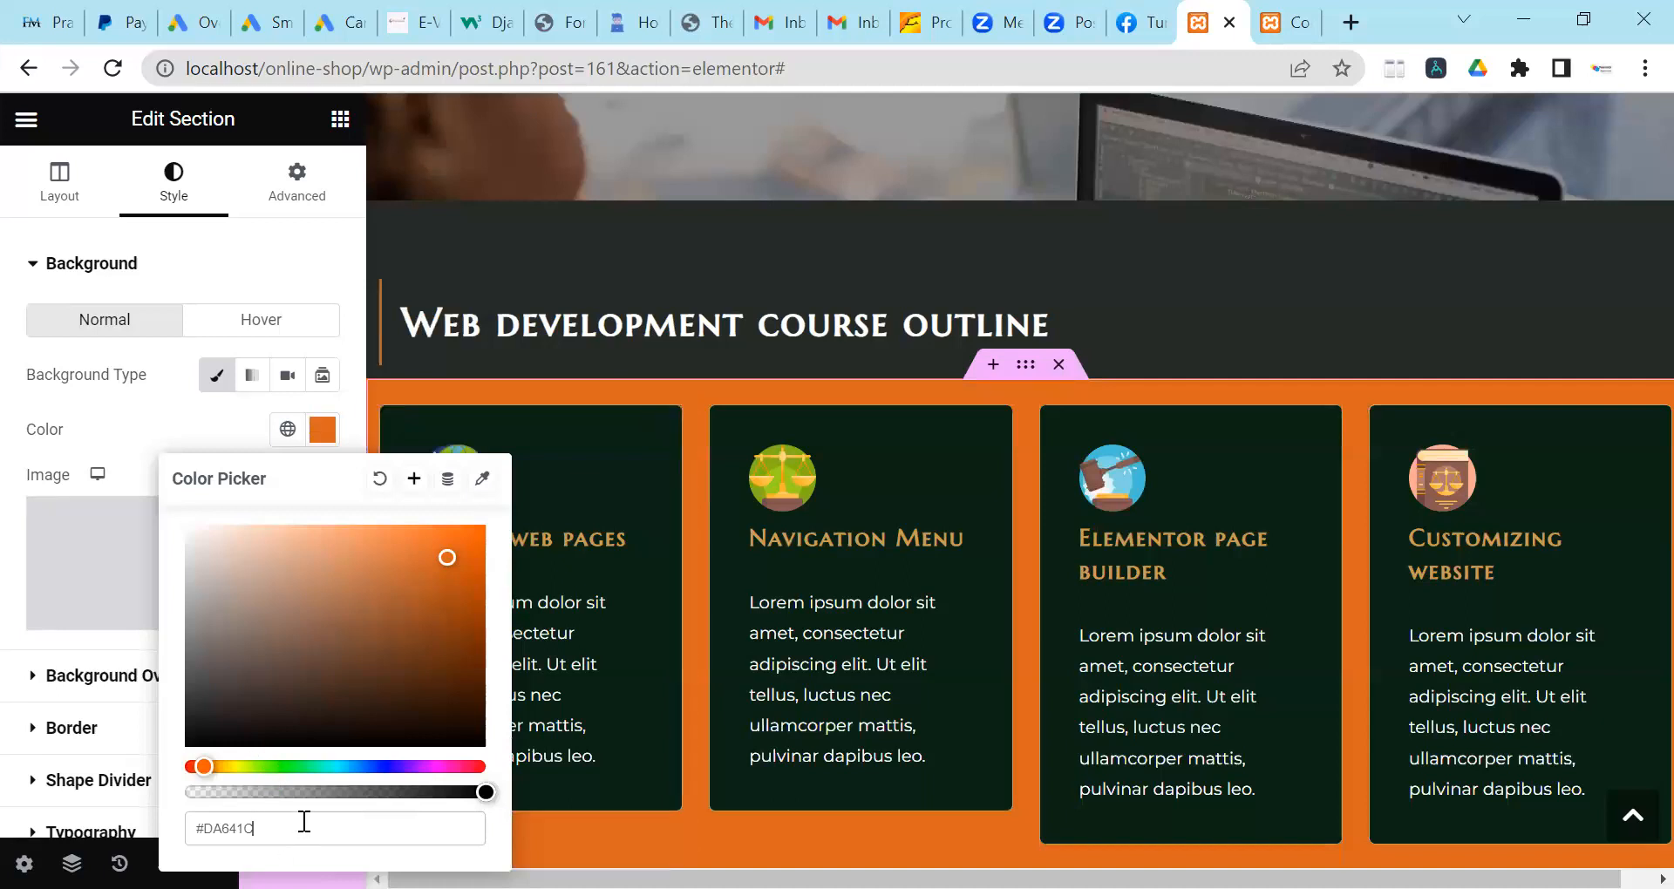
{"action": "key", "text": "BackSpace"}
{"action": "key", "text": "BackSpace"}
{"action": "key", "text": "BackSpace"}
{"action": "key", "text": "BackSpace"}
{"action": "key", "text": "BackSpace"}
{"action": "key", "text": "BackSpace"}
{"action": "type", "text": "ffffff"}
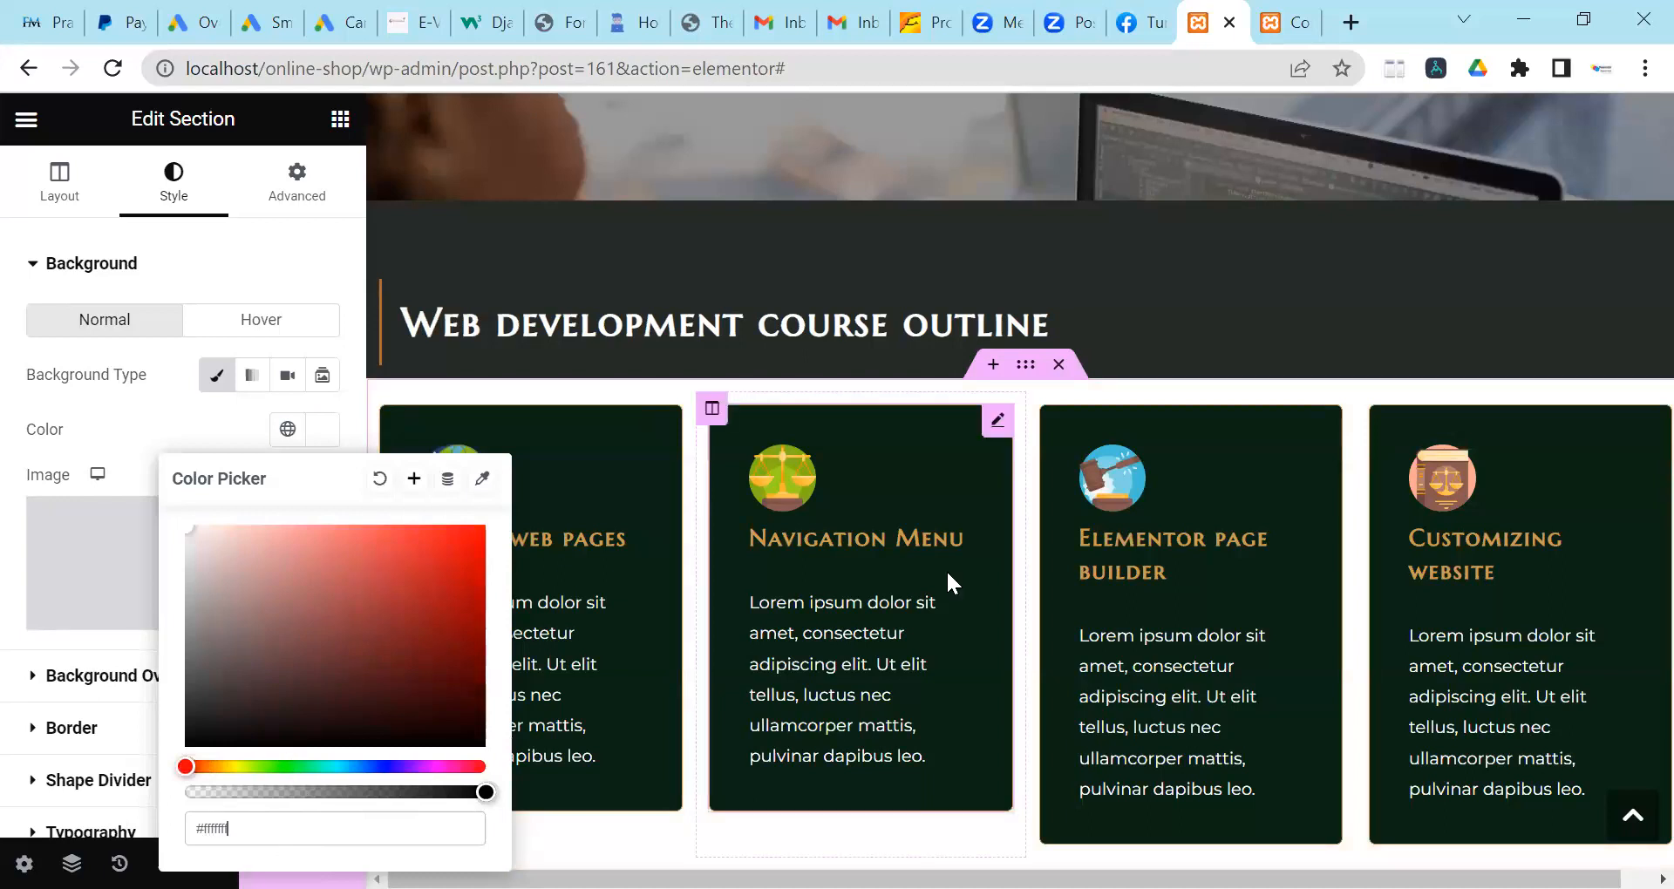
{"action": "scroll", "coordinate": [945, 568], "scroll_direction": "down", "scroll_amount": 1}
{"action": "scroll", "coordinate": [945, 568], "scroll_direction": "down", "scroll_amount": 4}
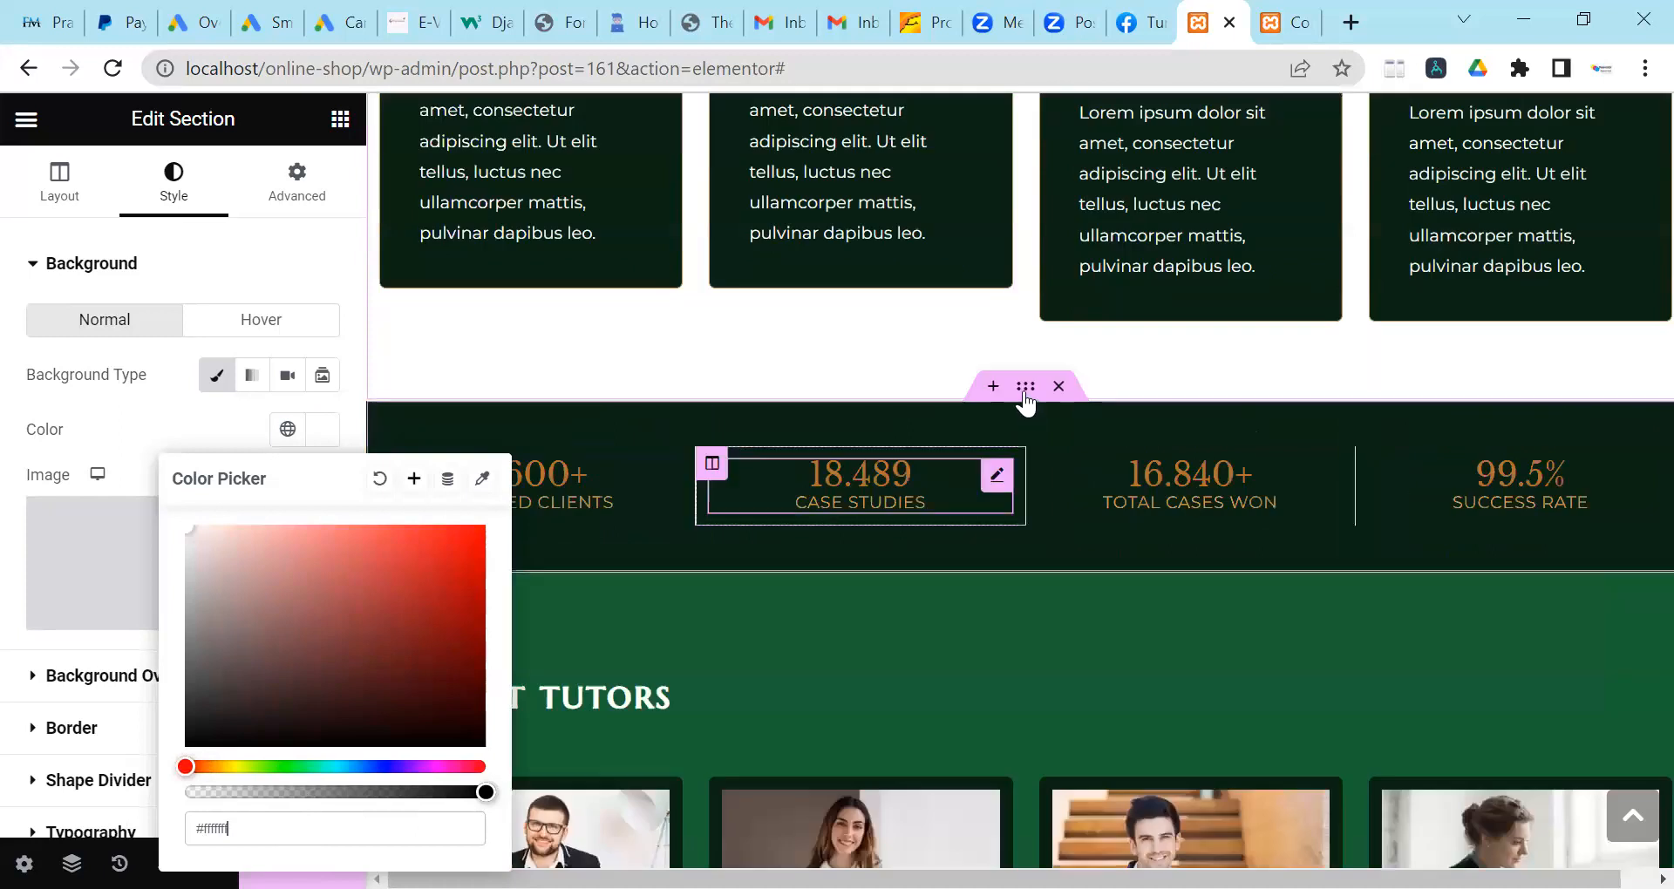
Set the stats counter band background to #111312.
{"action": "left_click", "coordinate": [727, 345]}
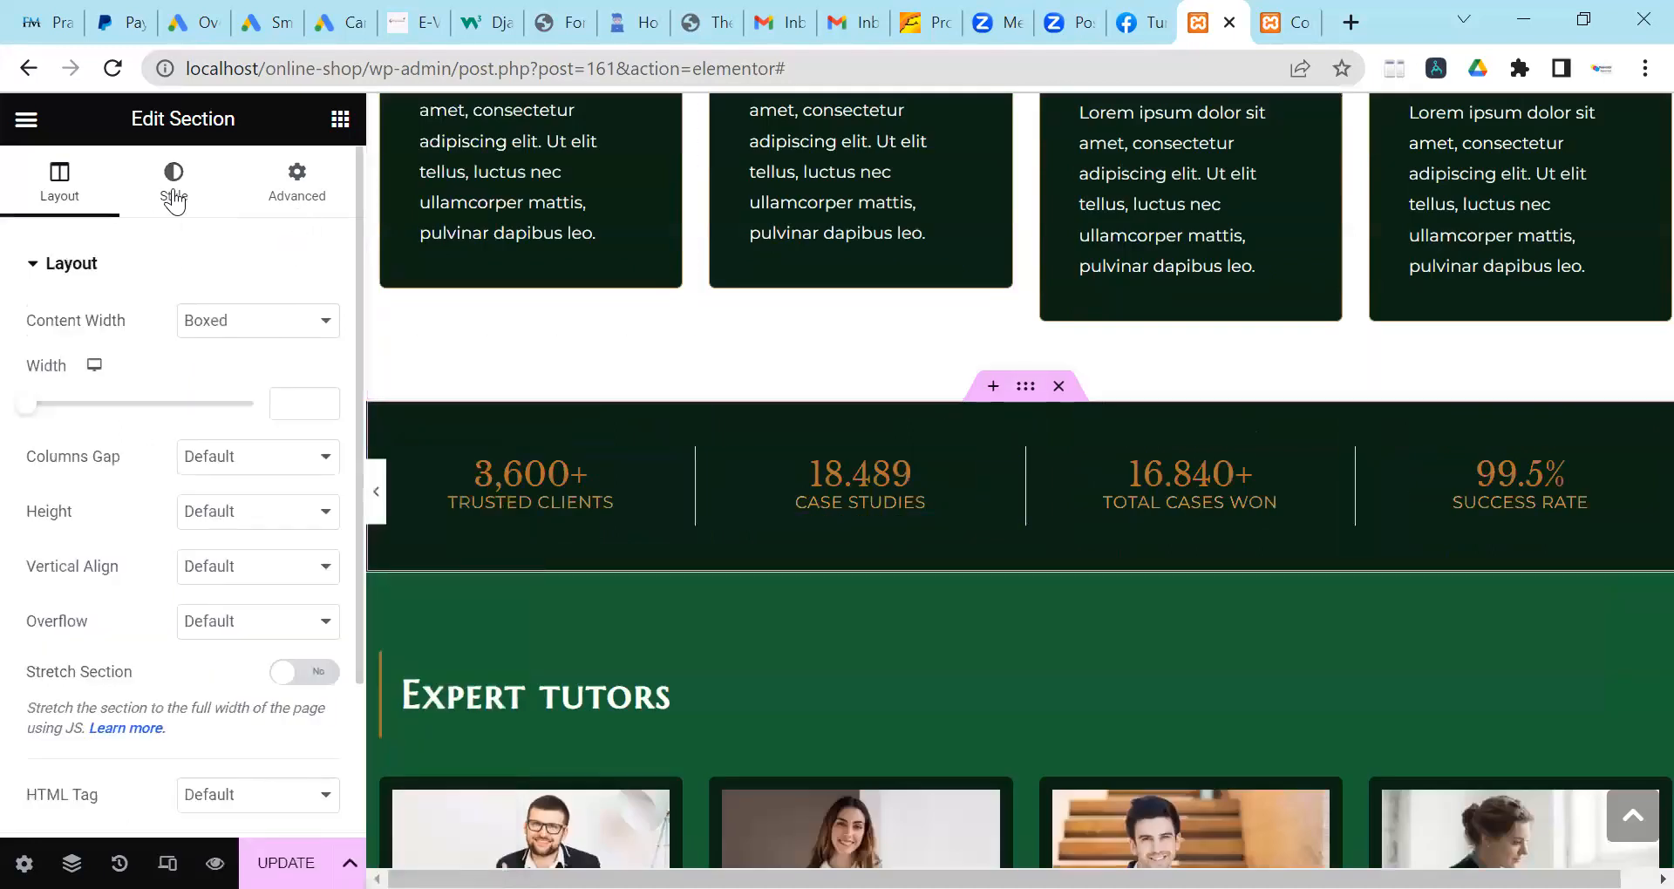
{"action": "left_click", "coordinate": [327, 440]}
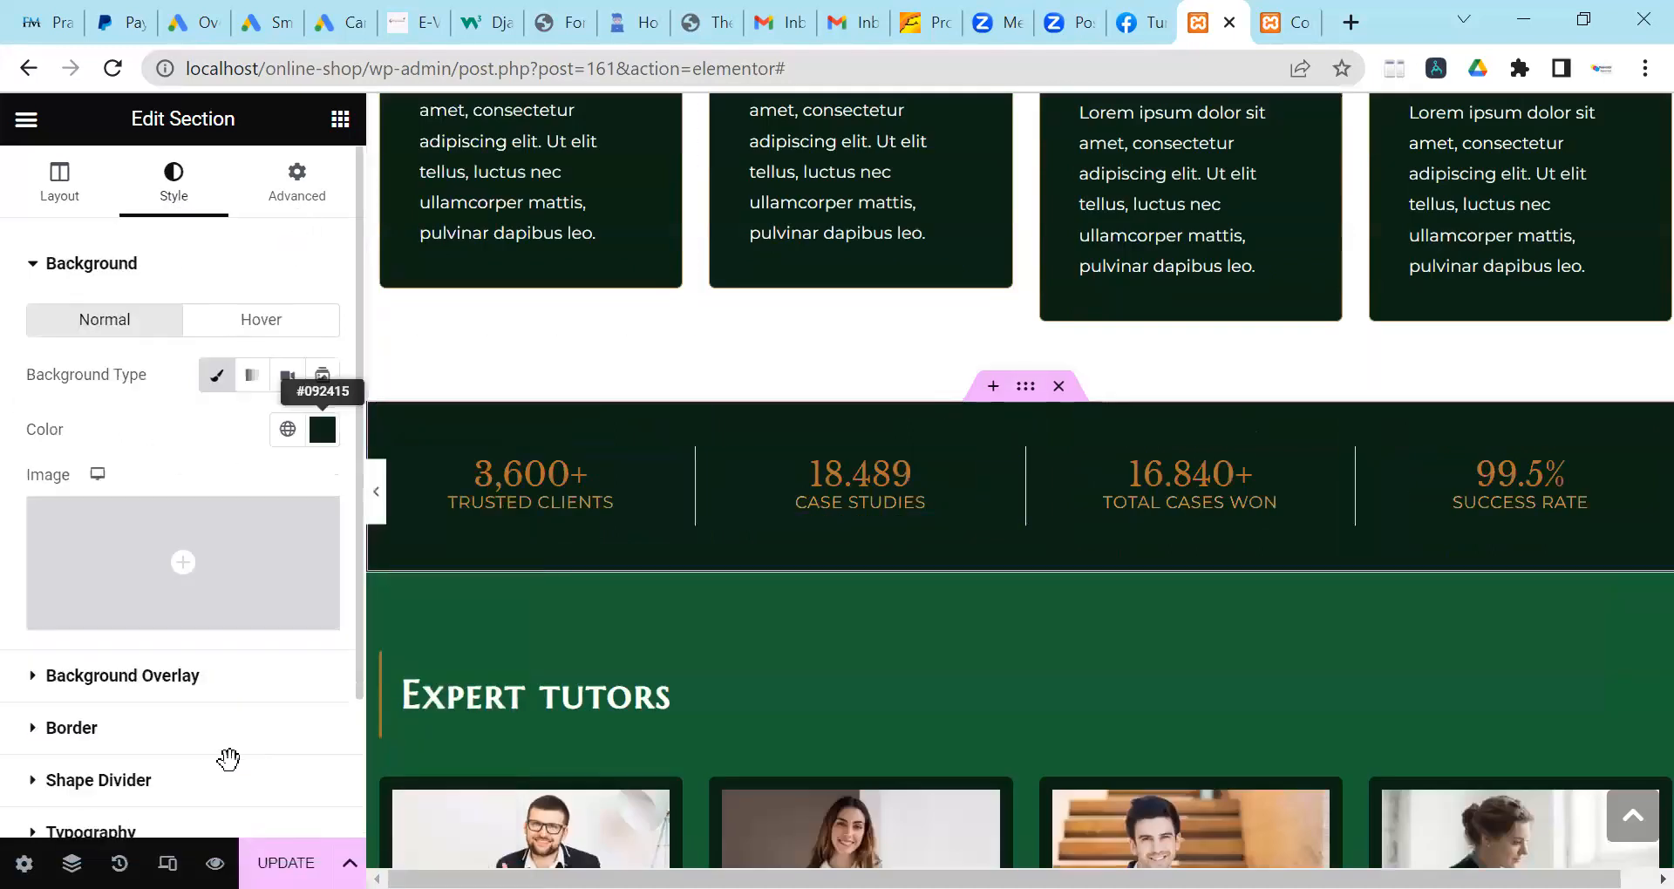
{"action": "left_click", "coordinate": [217, 728]}
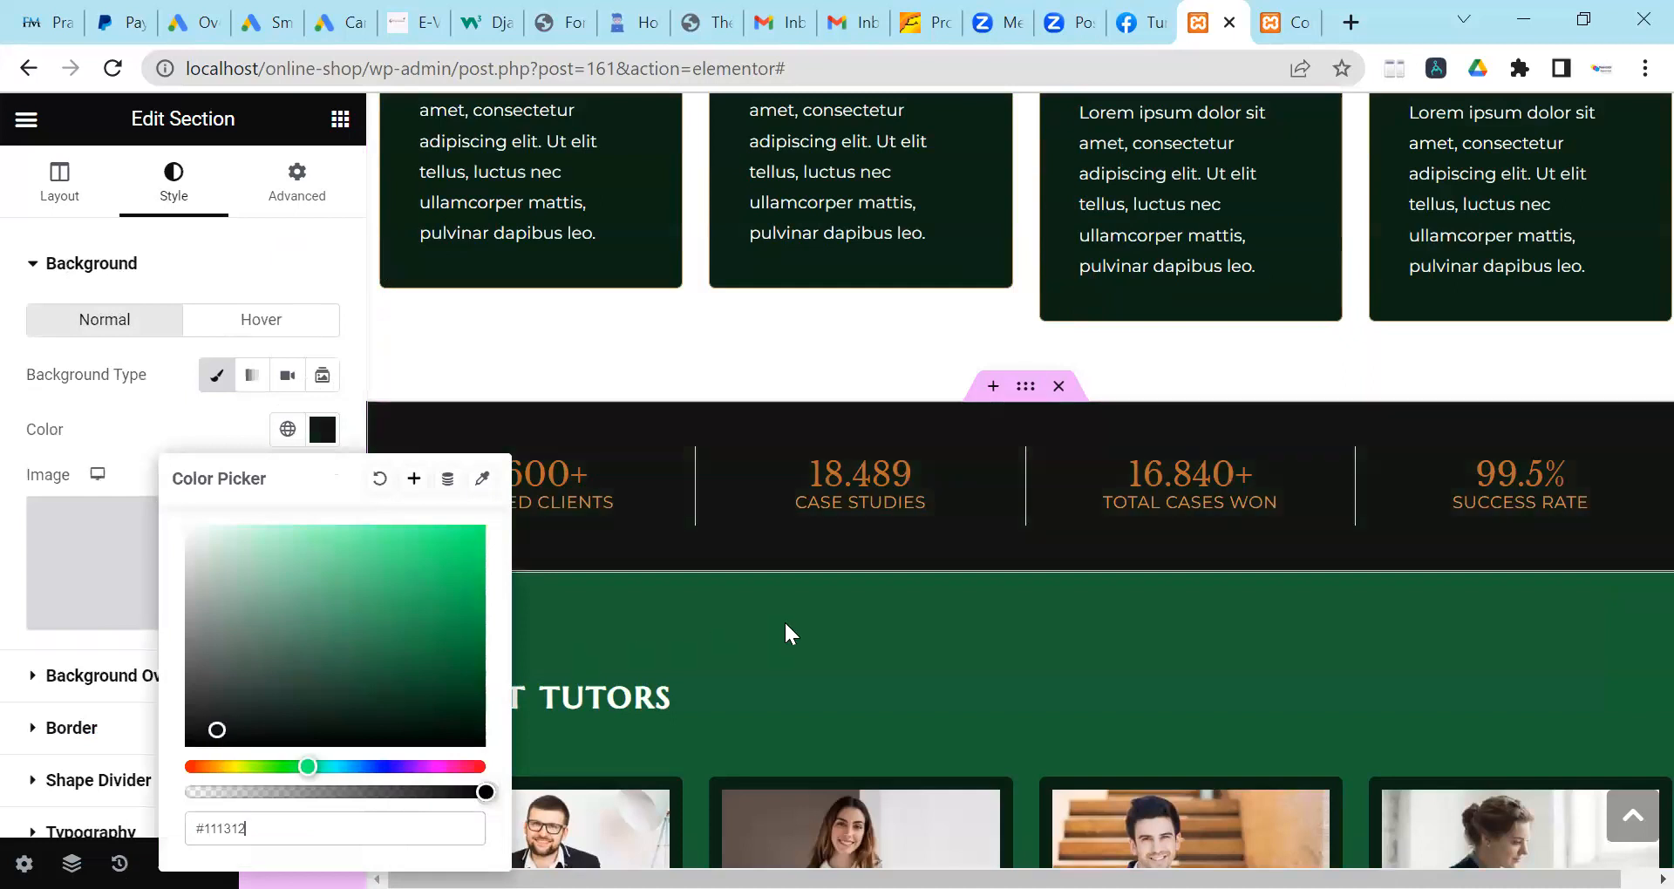
{"action": "scroll", "coordinate": [1023, 317], "scroll_direction": "down", "scroll_amount": 3}
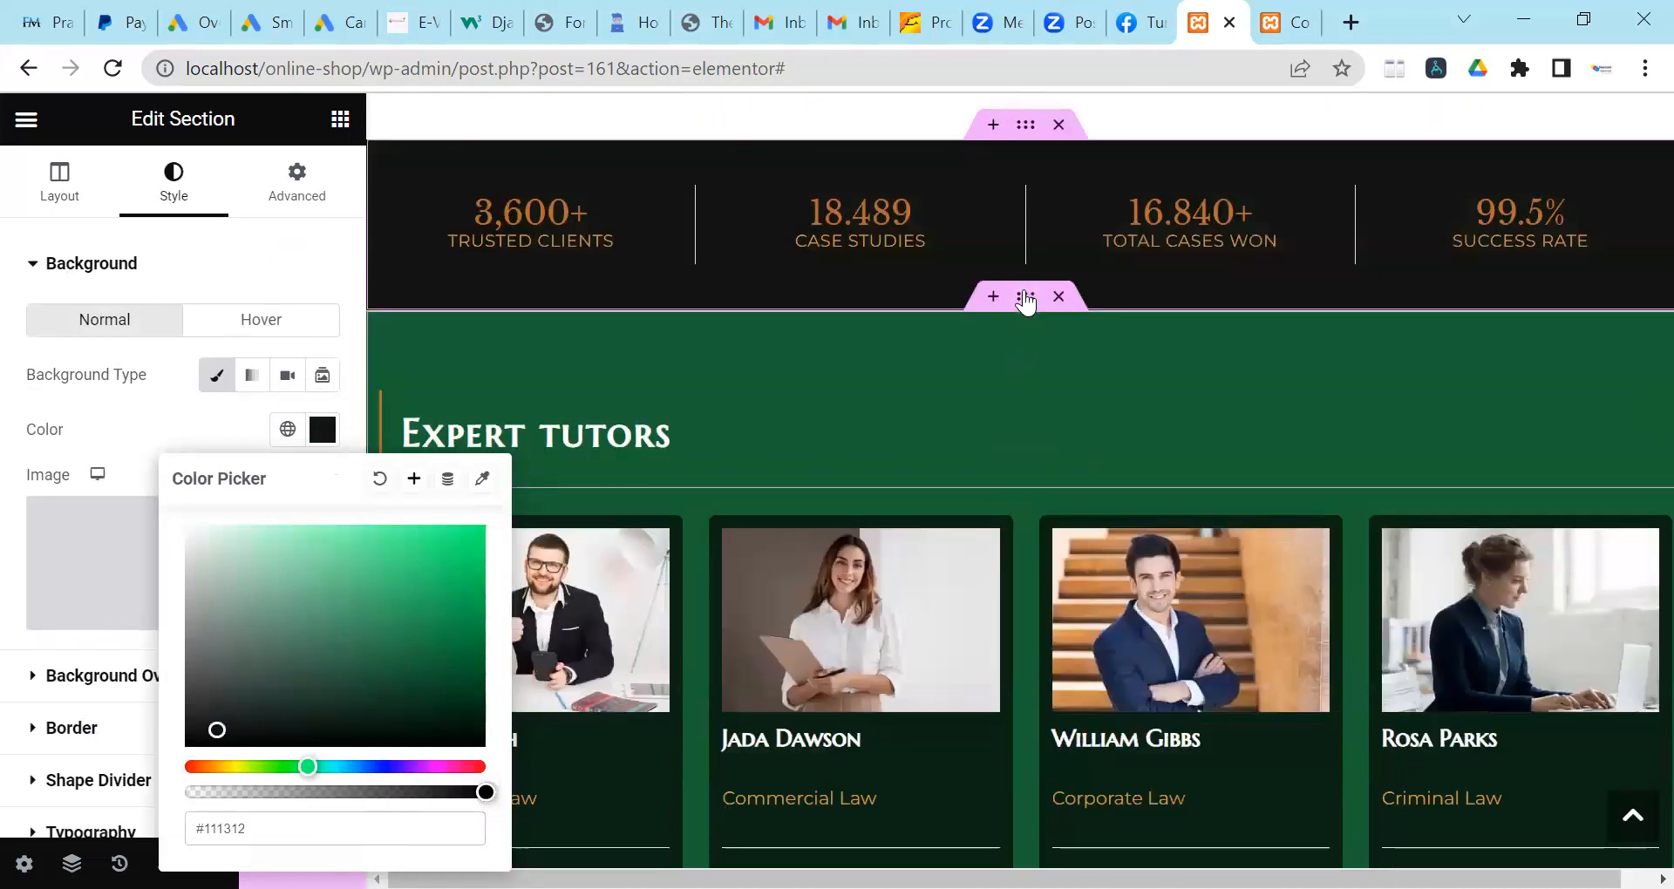
Make the Expert tutors heading section background near-black #0B0C0B.
{"action": "left_click", "coordinate": [1026, 298]}
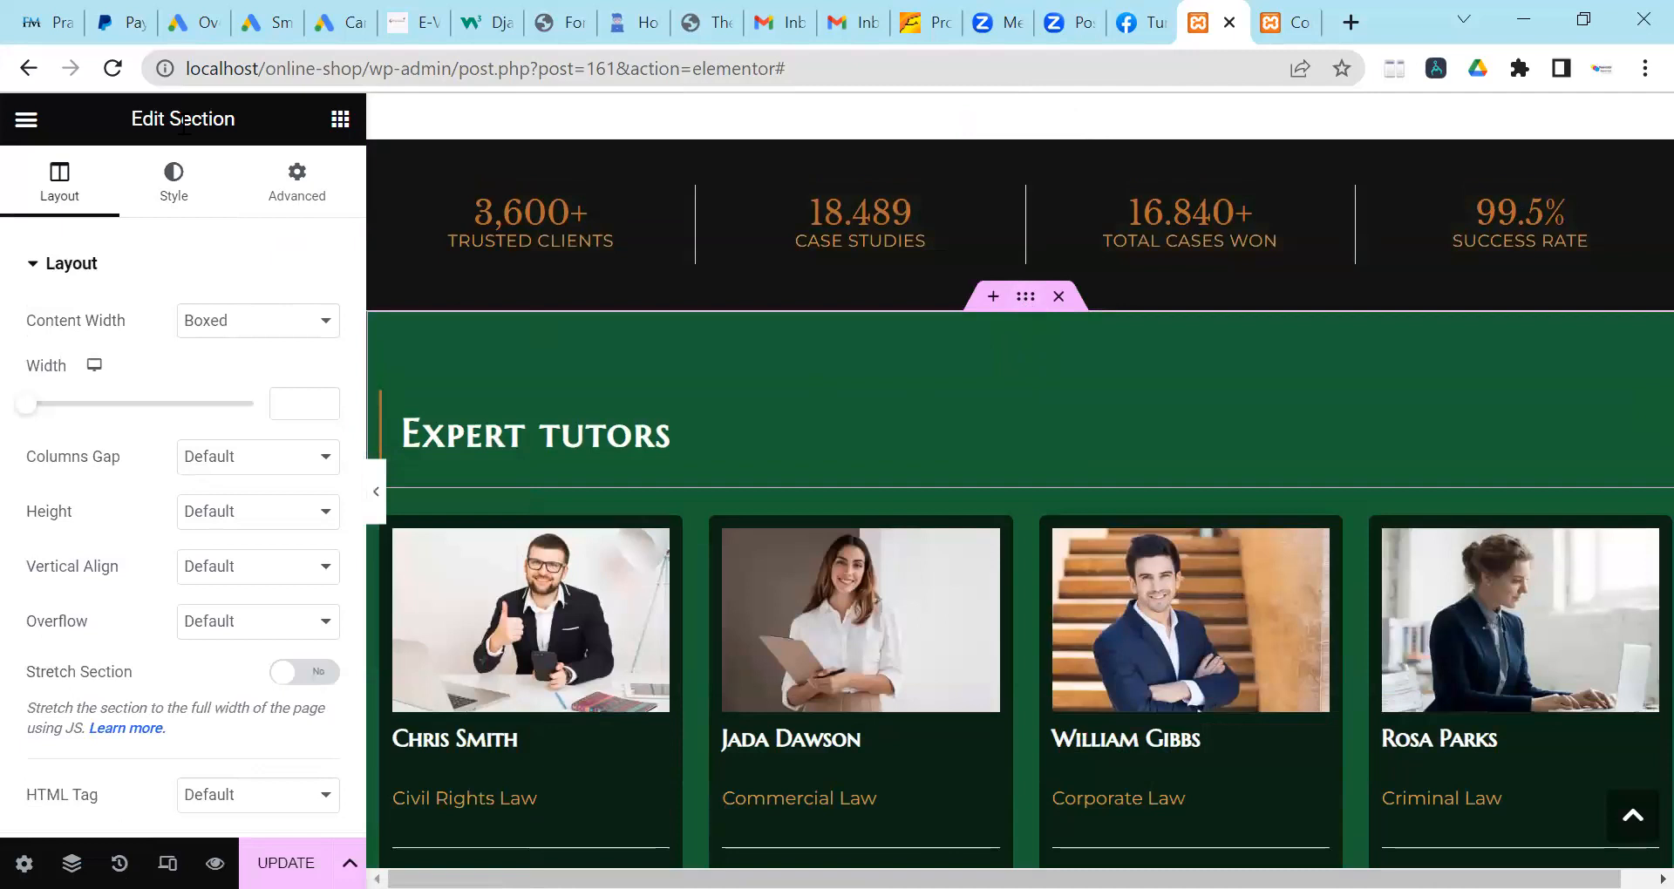
{"action": "left_click", "coordinate": [186, 188]}
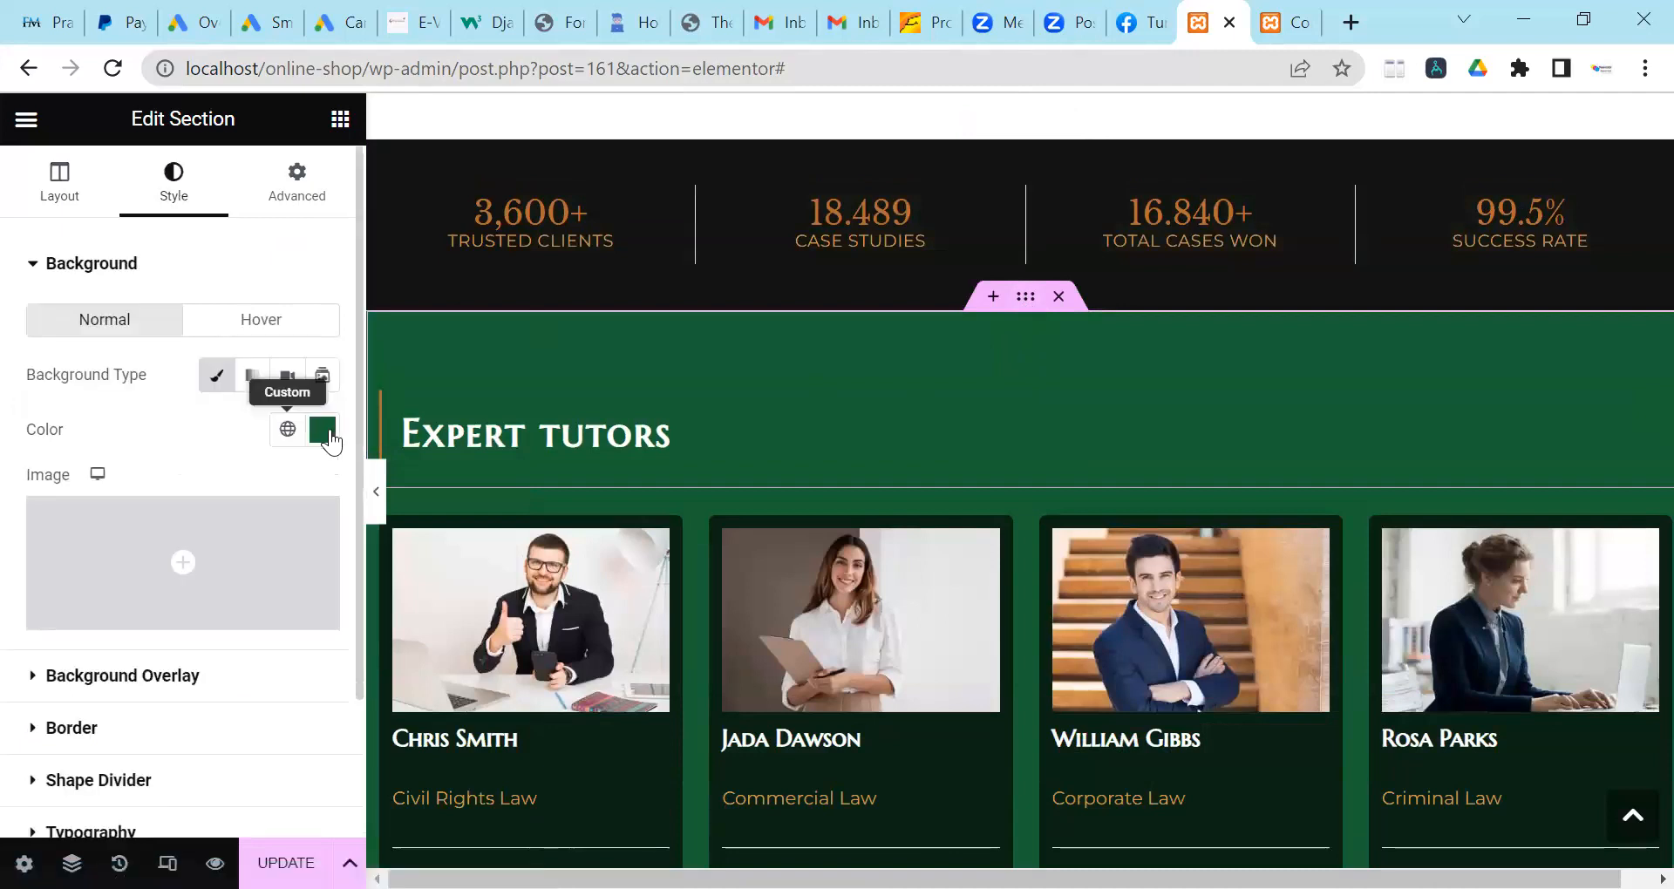
{"action": "left_click", "coordinate": [323, 429]}
{"action": "left_click", "coordinate": [214, 737]}
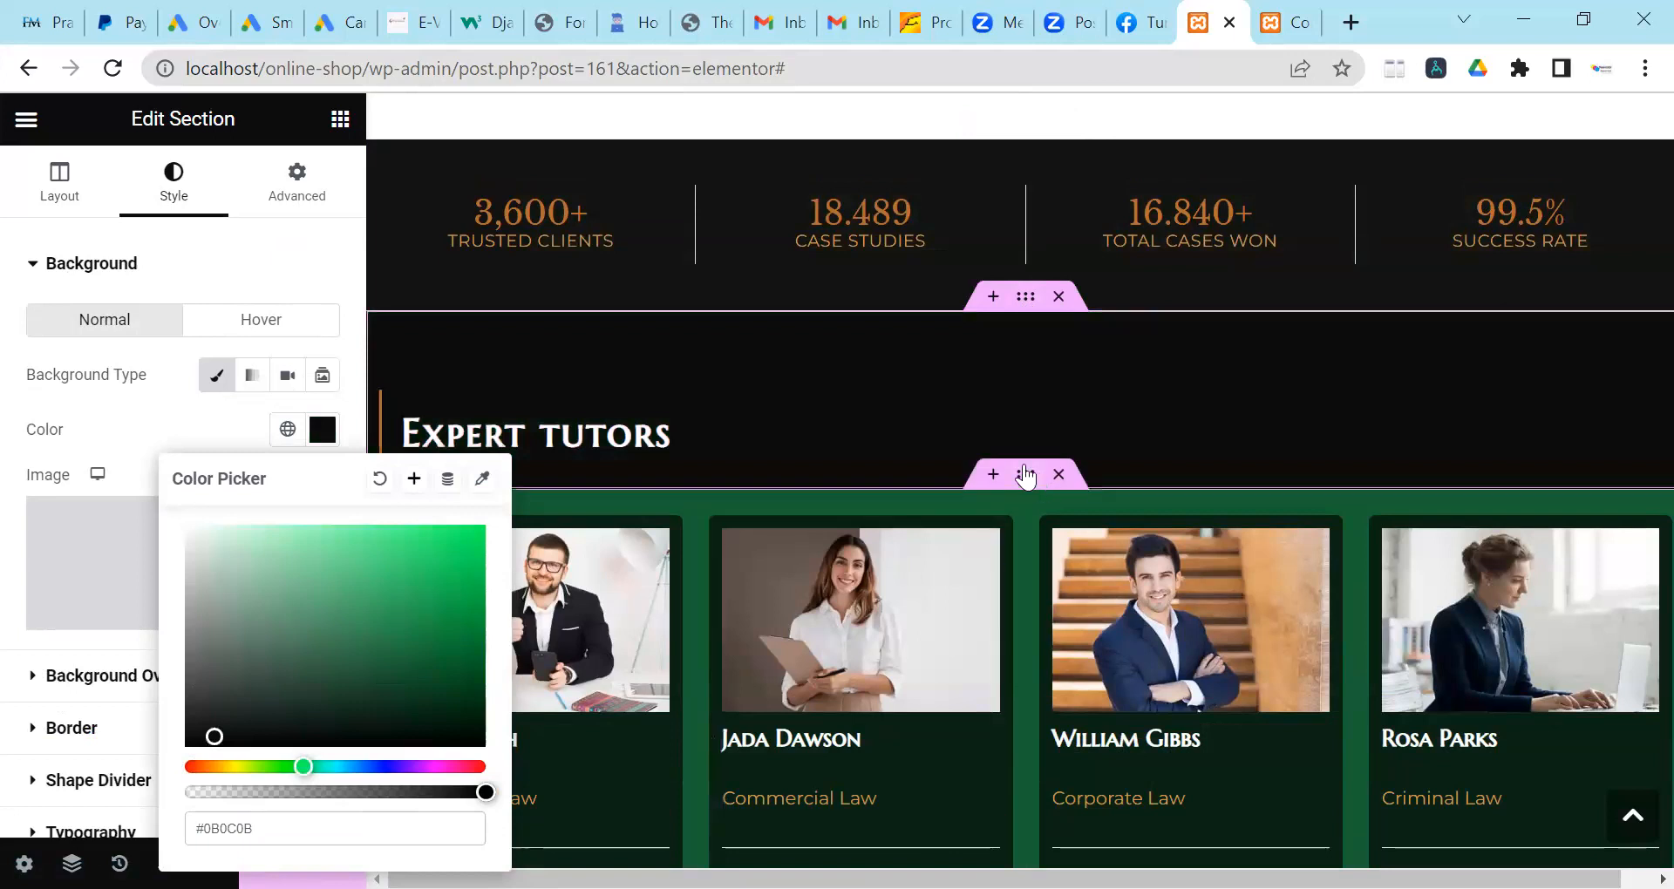
{"action": "scroll", "coordinate": [1025, 476], "scroll_direction": "down", "scroll_amount": 4}
{"action": "scroll", "coordinate": [1025, 348], "scroll_direction": "up", "scroll_amount": 3}
Replace the tutor cards section's green background with white #ffffff.
{"action": "left_click", "coordinate": [1025, 344]}
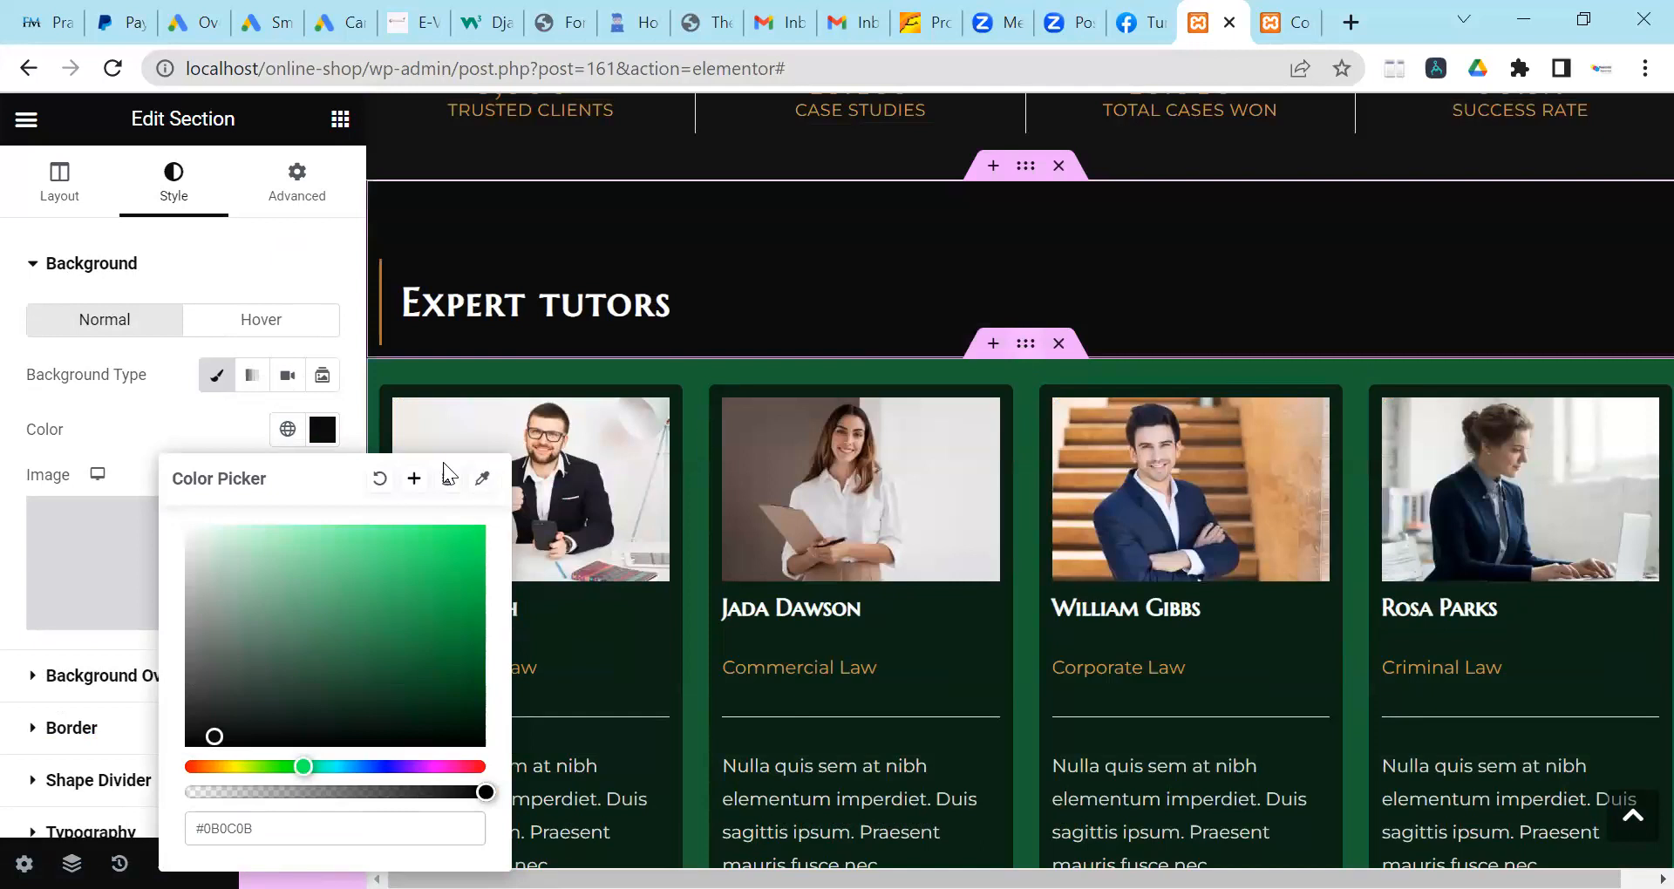
{"action": "left_click", "coordinate": [159, 212]}
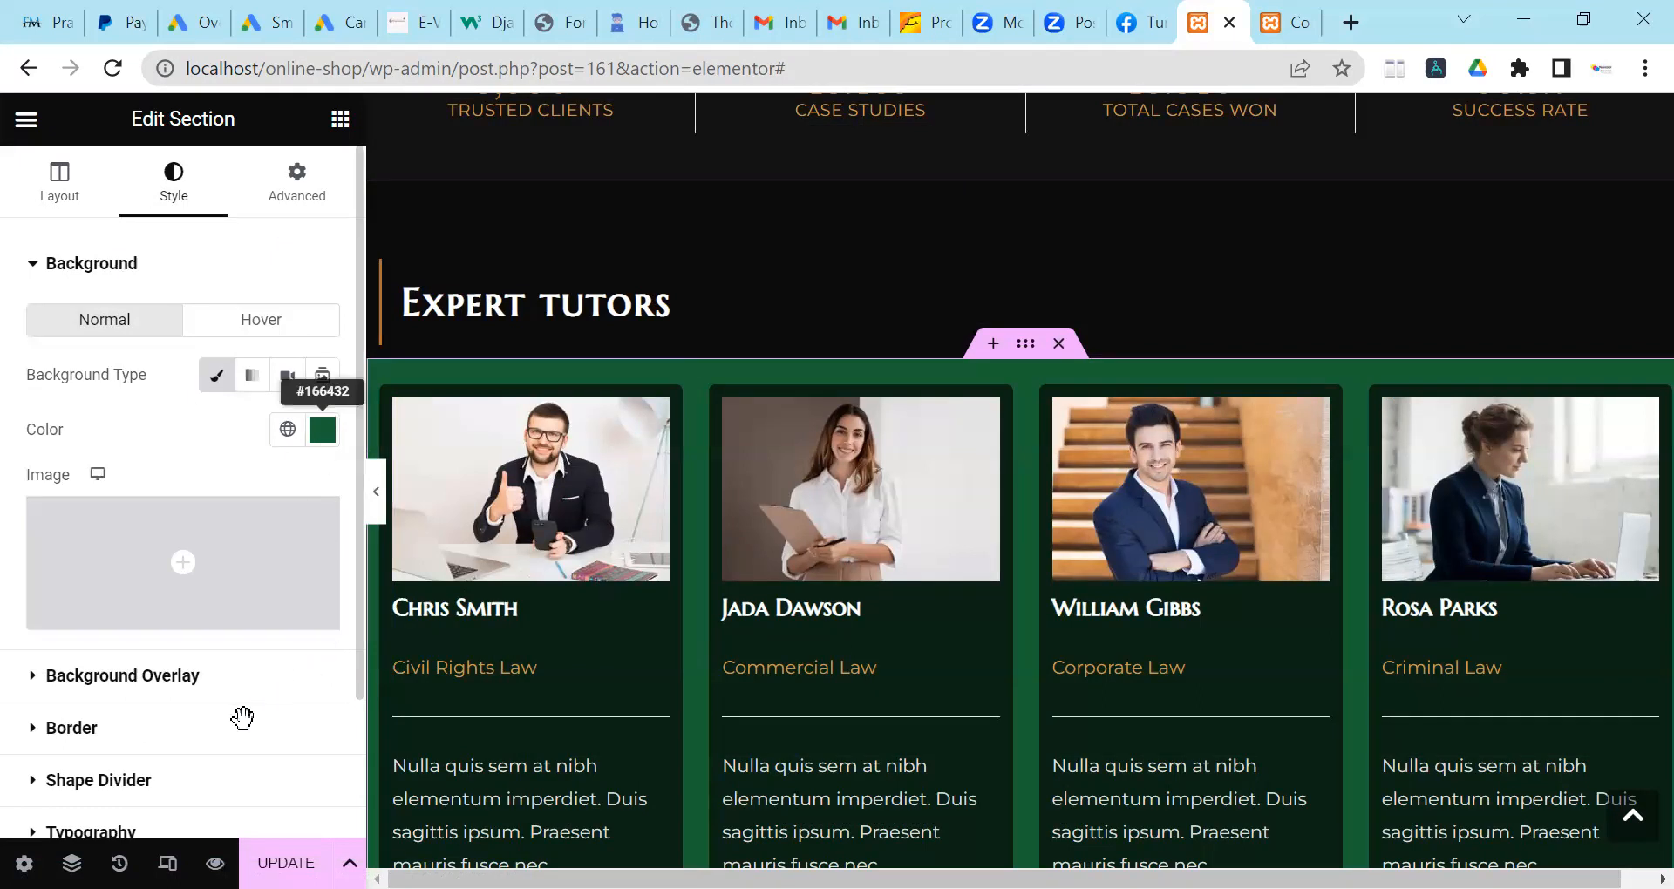
{"action": "key", "text": "Right"}
{"action": "key", "text": "BackSpace"}
{"action": "key", "text": "BackSpace"}
{"action": "key", "text": "BackSpace"}
{"action": "key", "text": "BackSpace"}
{"action": "key", "text": "BackSpace"}
{"action": "key", "text": "BackSpace"}
{"action": "type", "text": "fffff"}
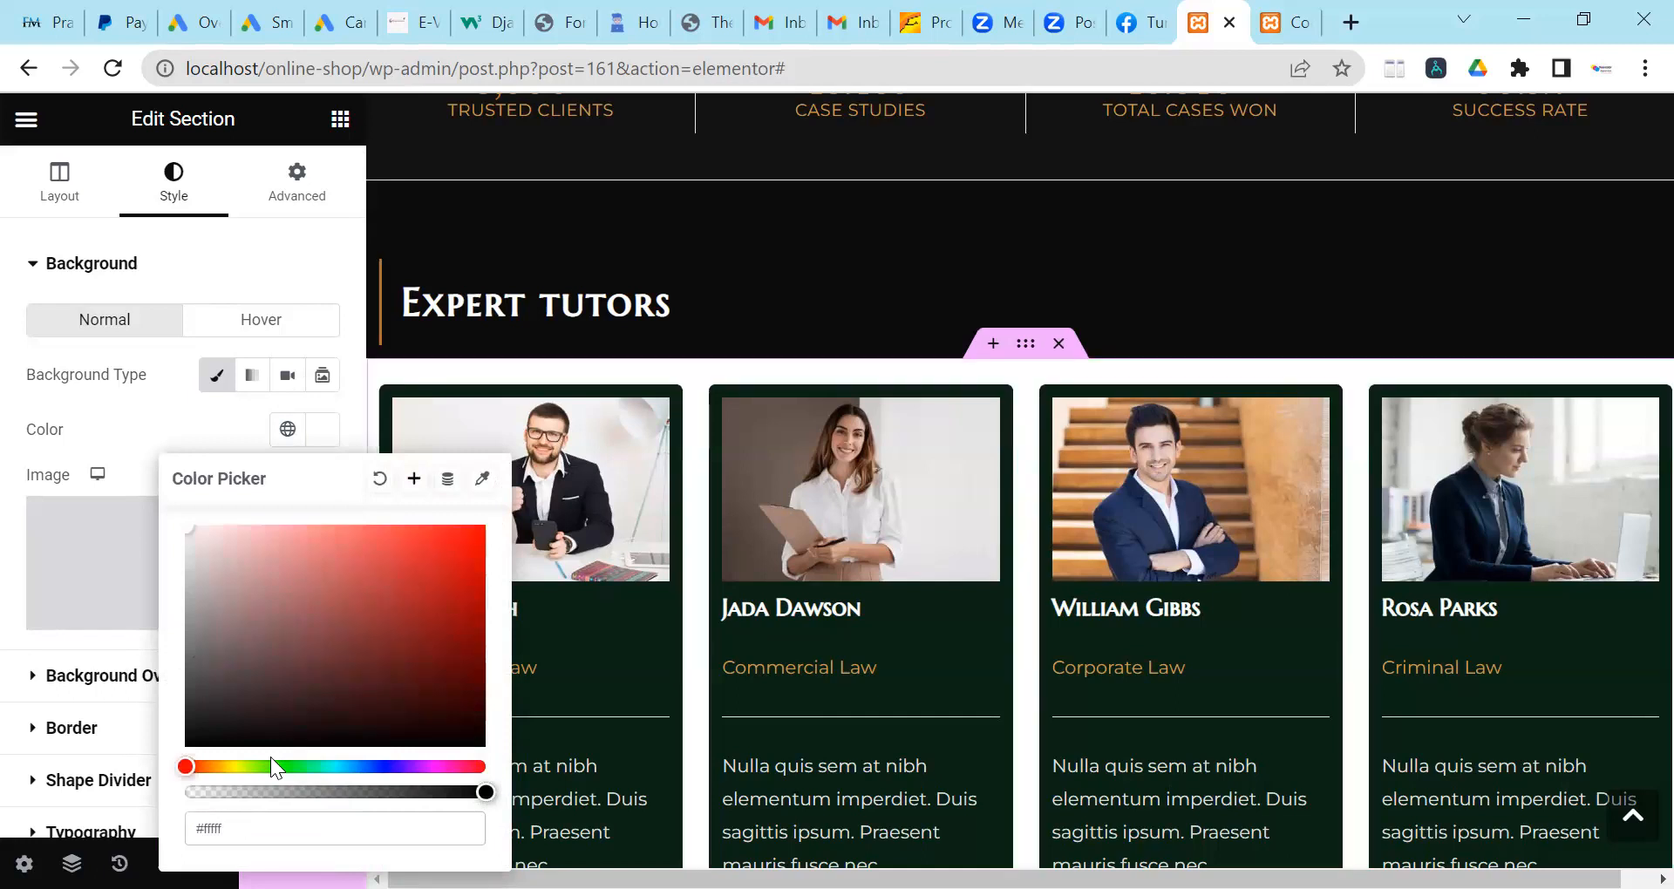
Give the thin divider strip below the tutor cards a near-black #181A18 background.
{"action": "left_click", "coordinate": [3, 380]}
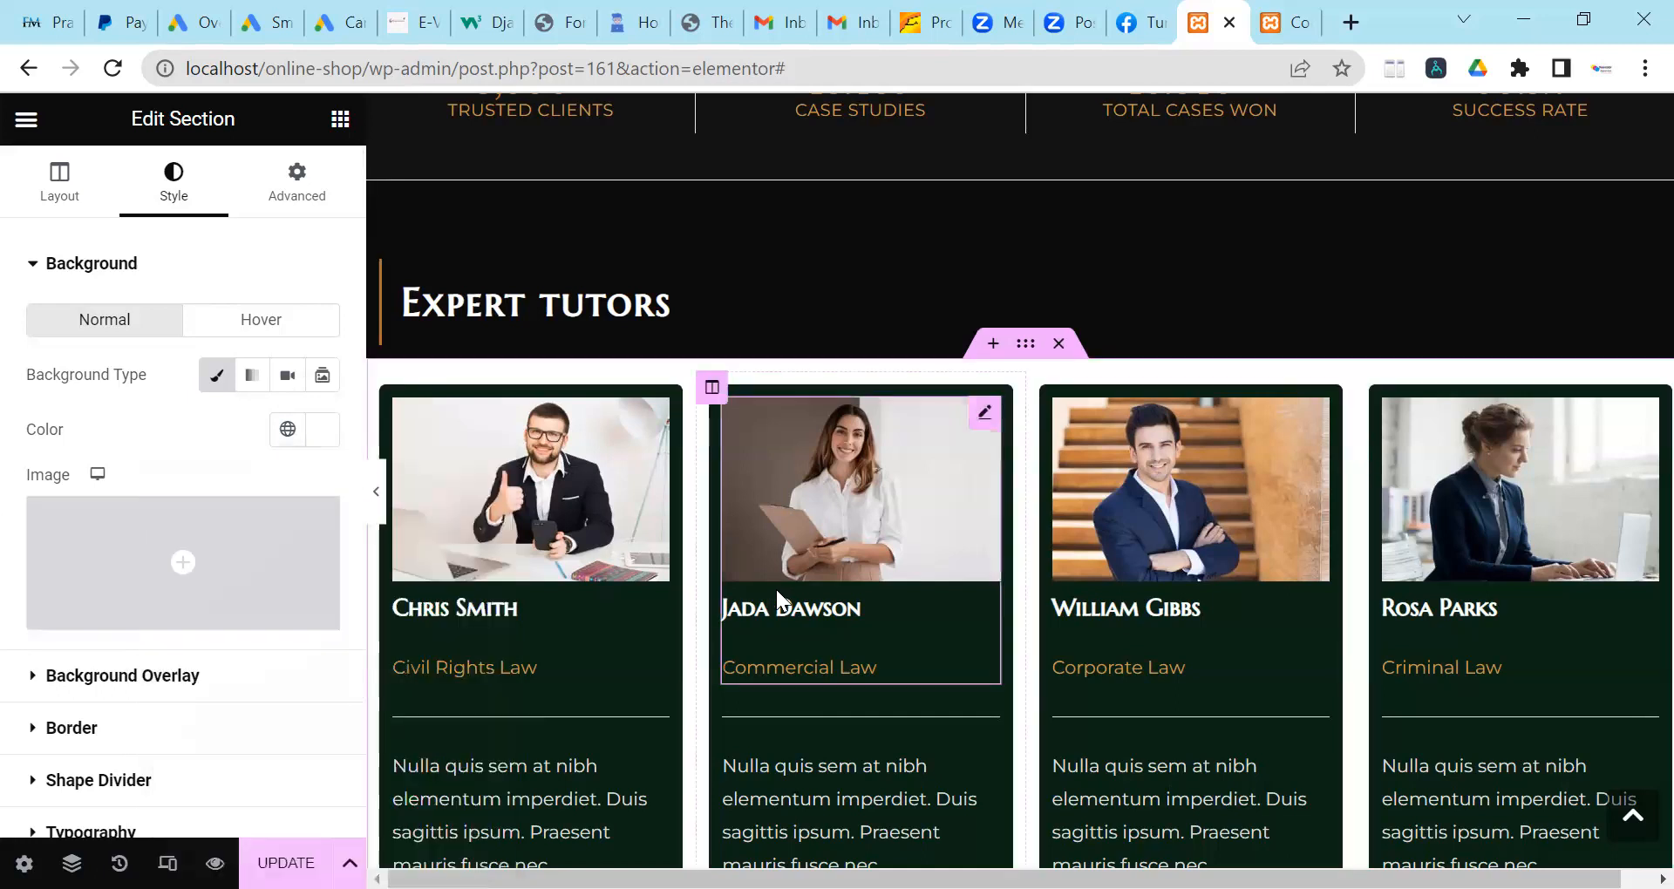
{"action": "scroll", "coordinate": [763, 579], "scroll_direction": "down", "scroll_amount": 2}
{"action": "scroll", "coordinate": [1220, 471], "scroll_direction": "up", "scroll_amount": 2}
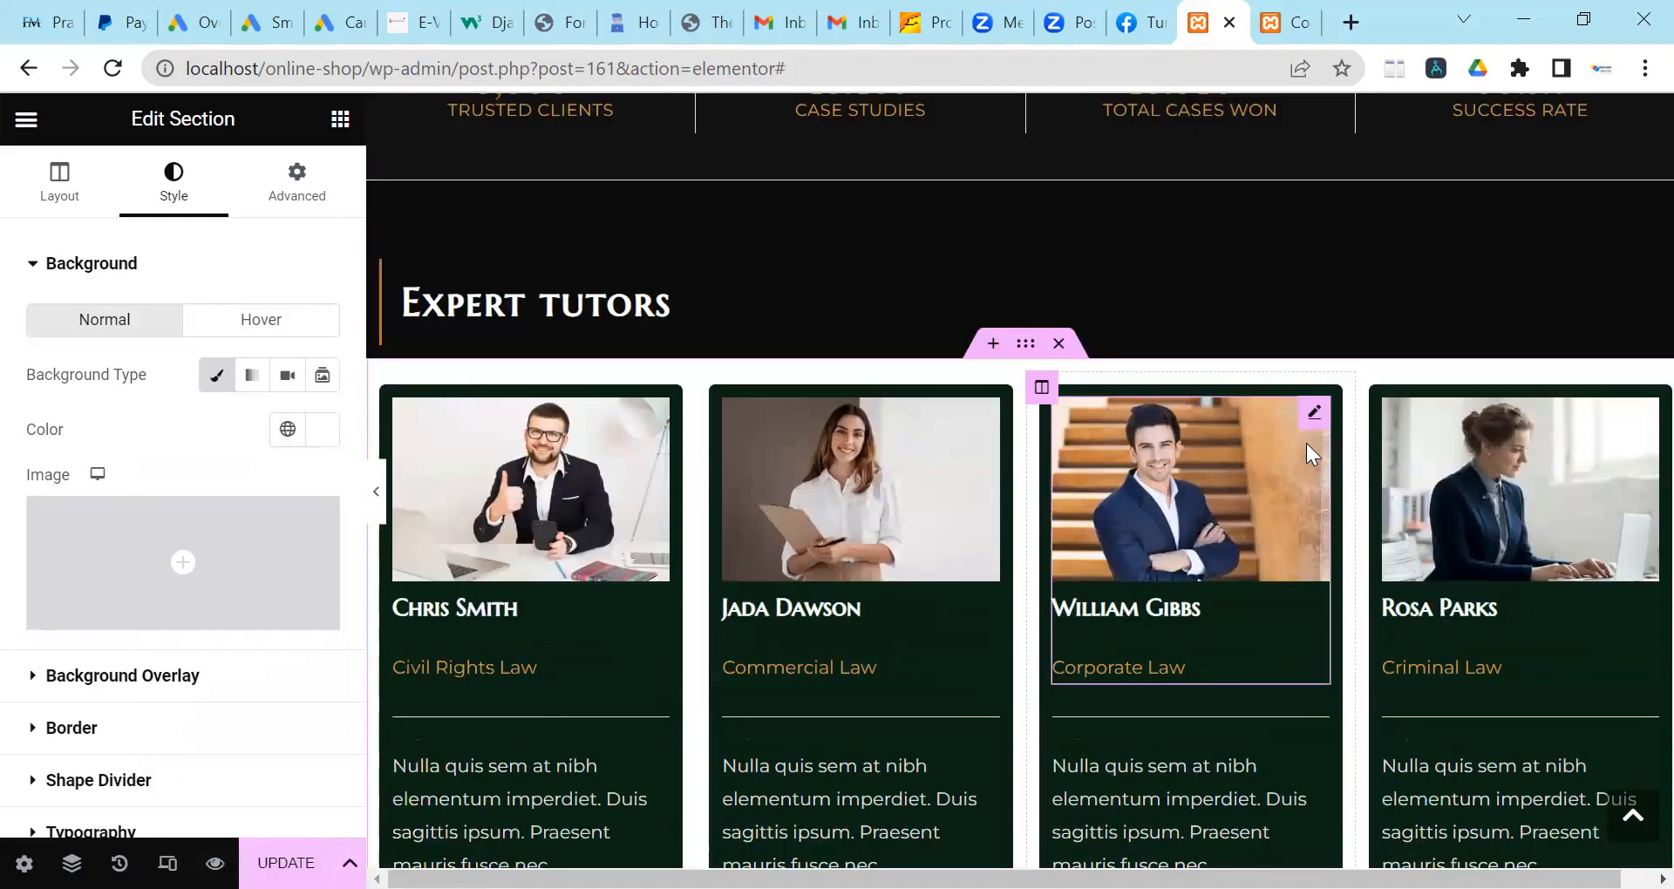
{"action": "scroll", "coordinate": [1307, 457], "scroll_direction": "down", "scroll_amount": 4}
{"action": "scroll", "coordinate": [1006, 332], "scroll_direction": "down", "scroll_amount": 1}
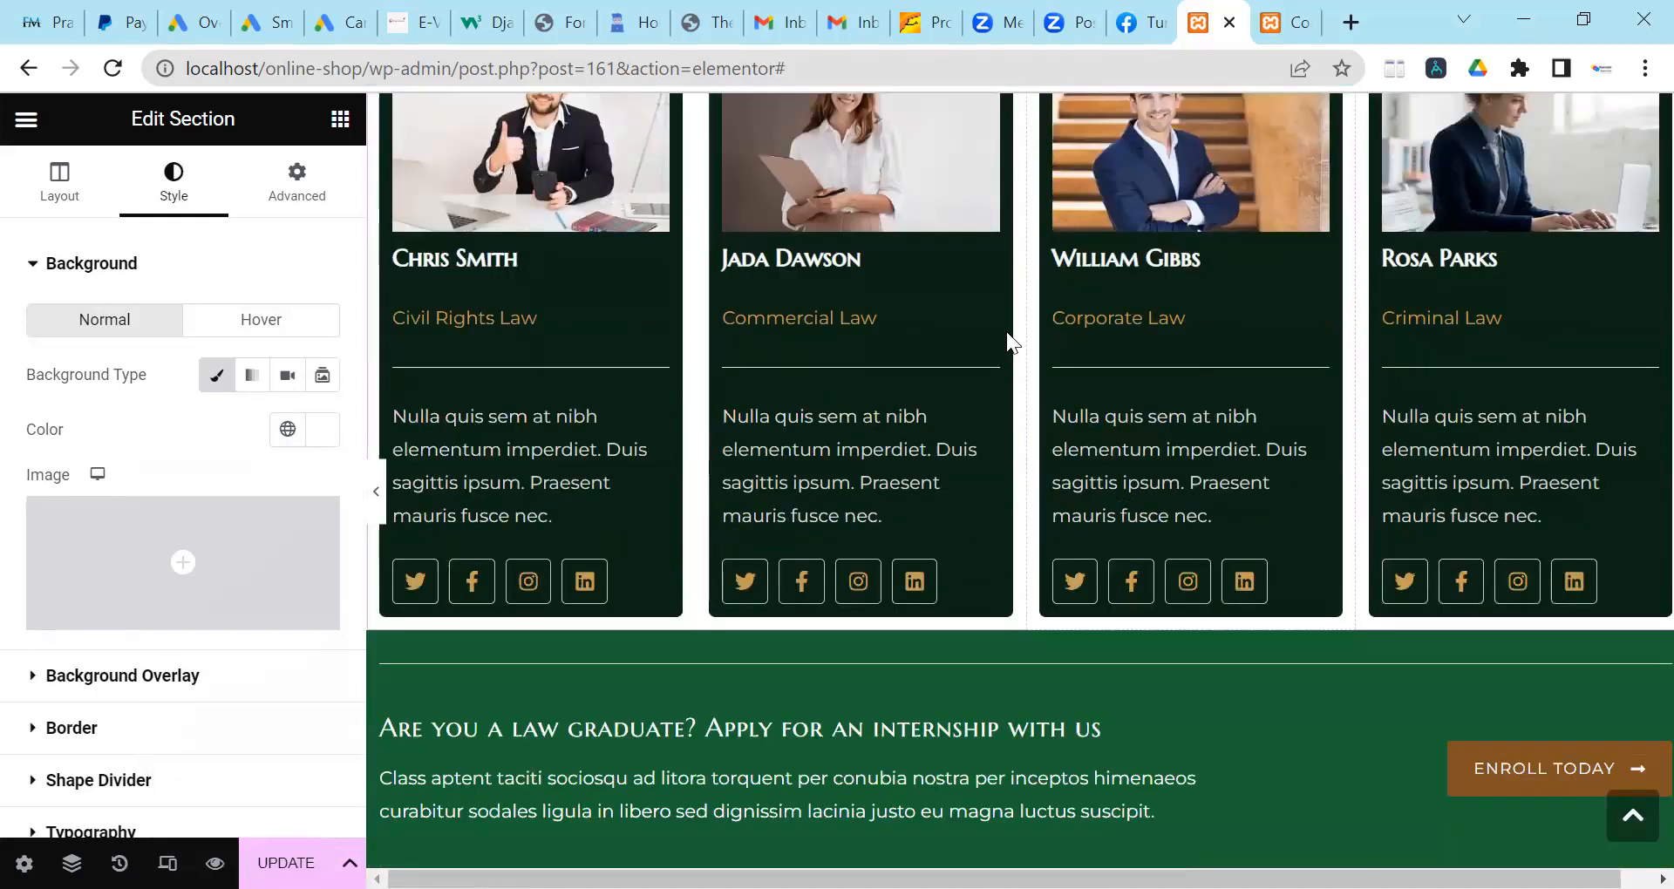
{"action": "scroll", "coordinate": [1012, 331], "scroll_direction": "down", "scroll_amount": 3}
{"action": "left_click", "coordinate": [974, 318]}
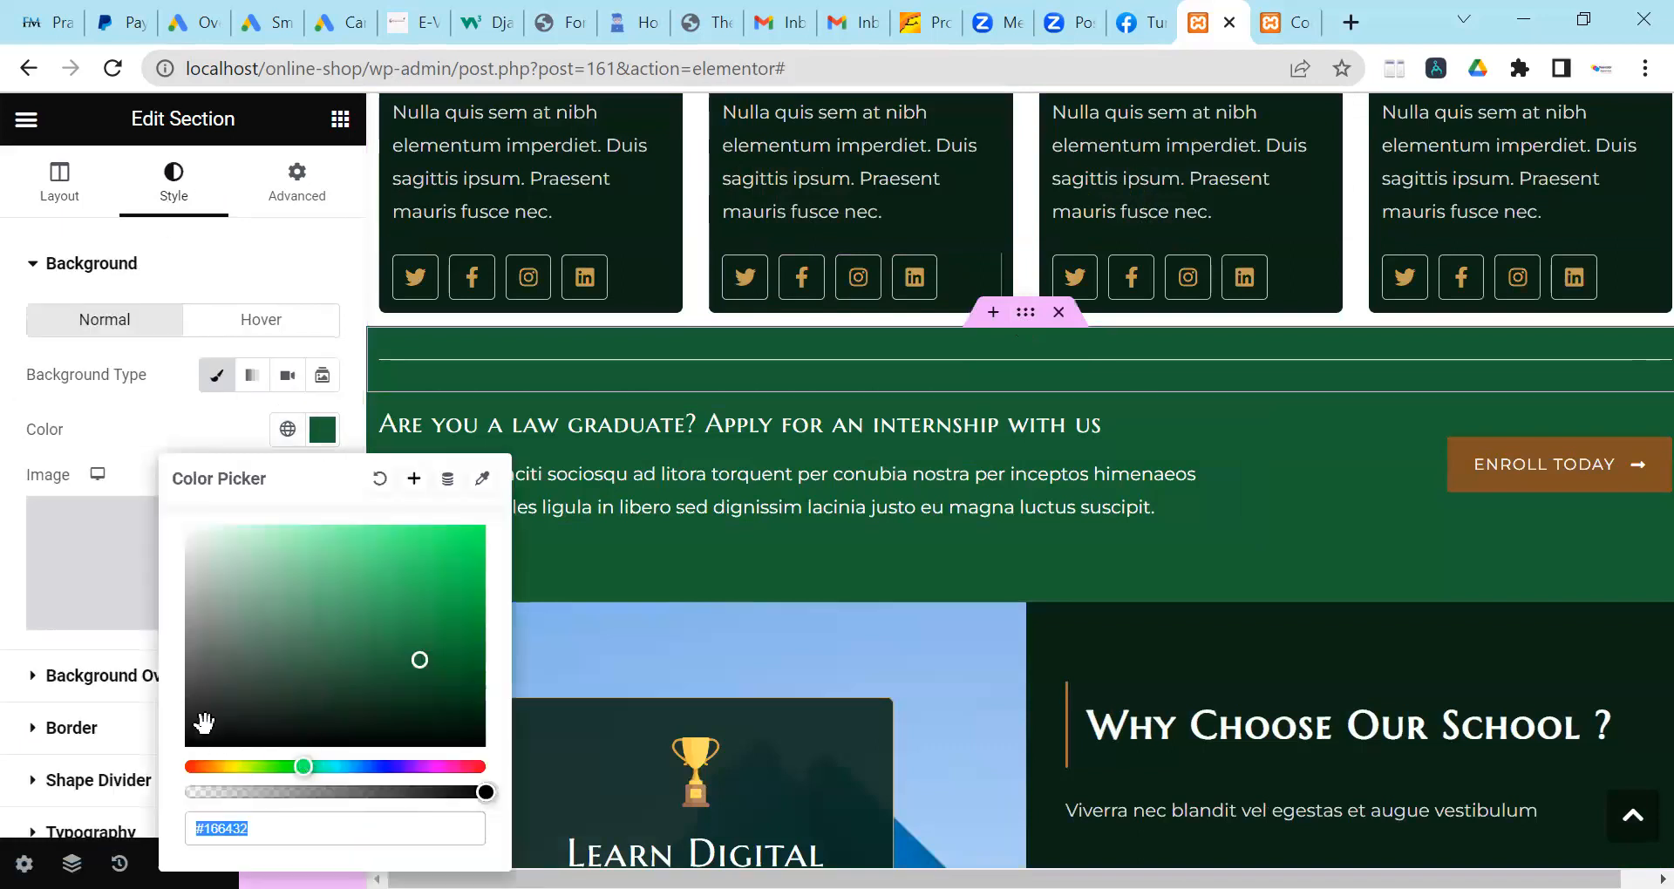
{"action": "left_click", "coordinate": [204, 723]}
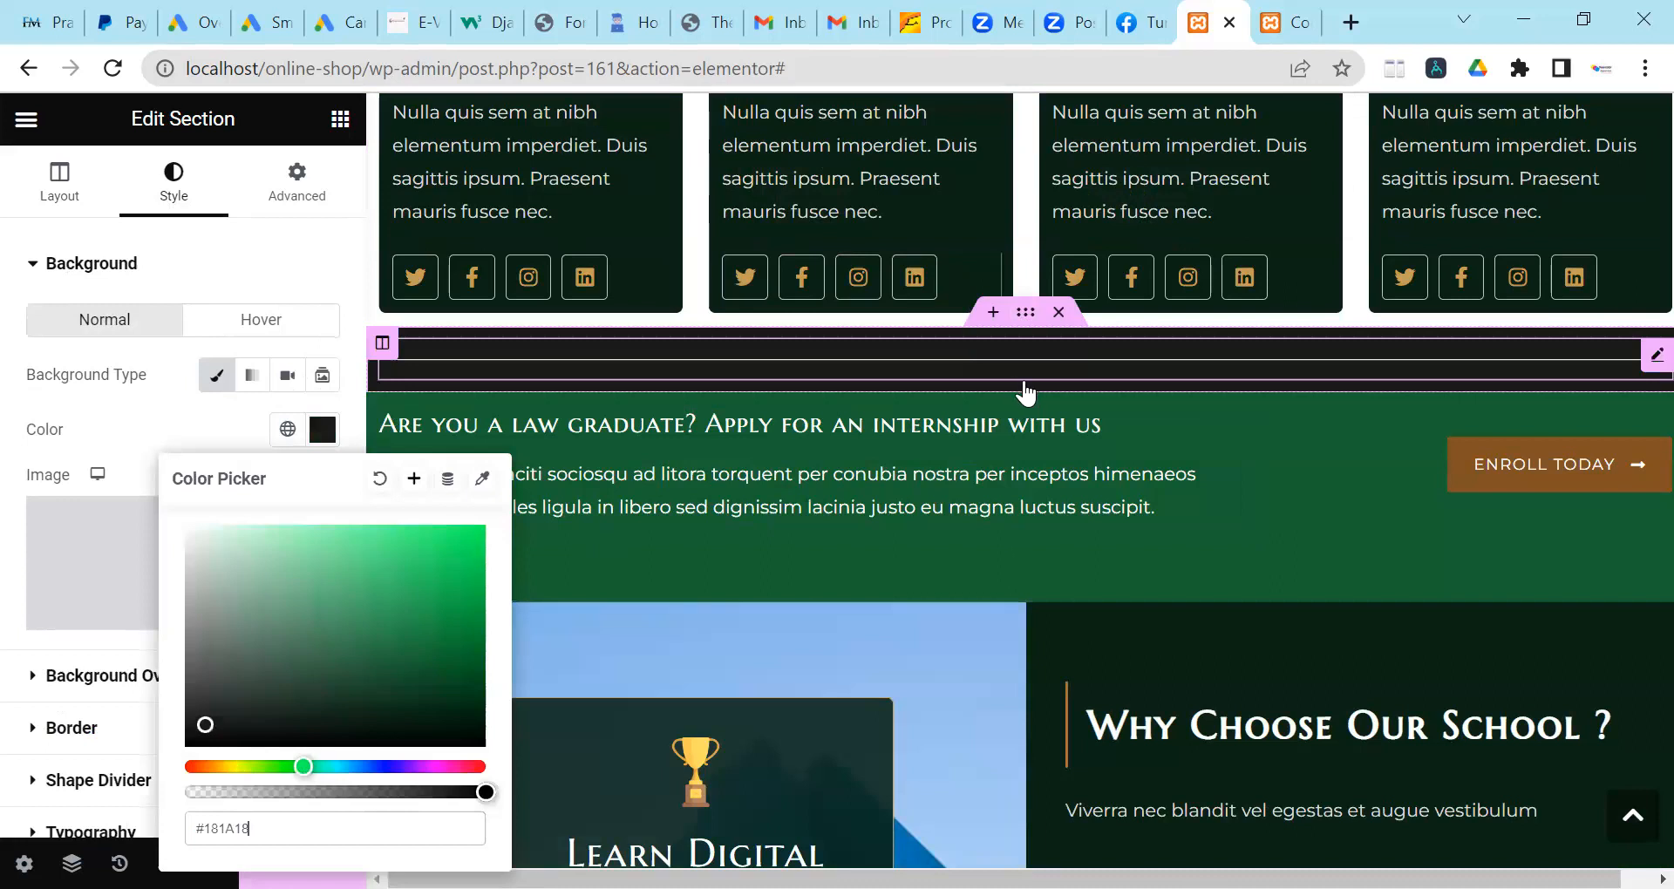
Set the internship banner section background to near-black #090909.
{"action": "left_click", "coordinate": [1025, 381]}
{"action": "left_click", "coordinate": [179, 194]}
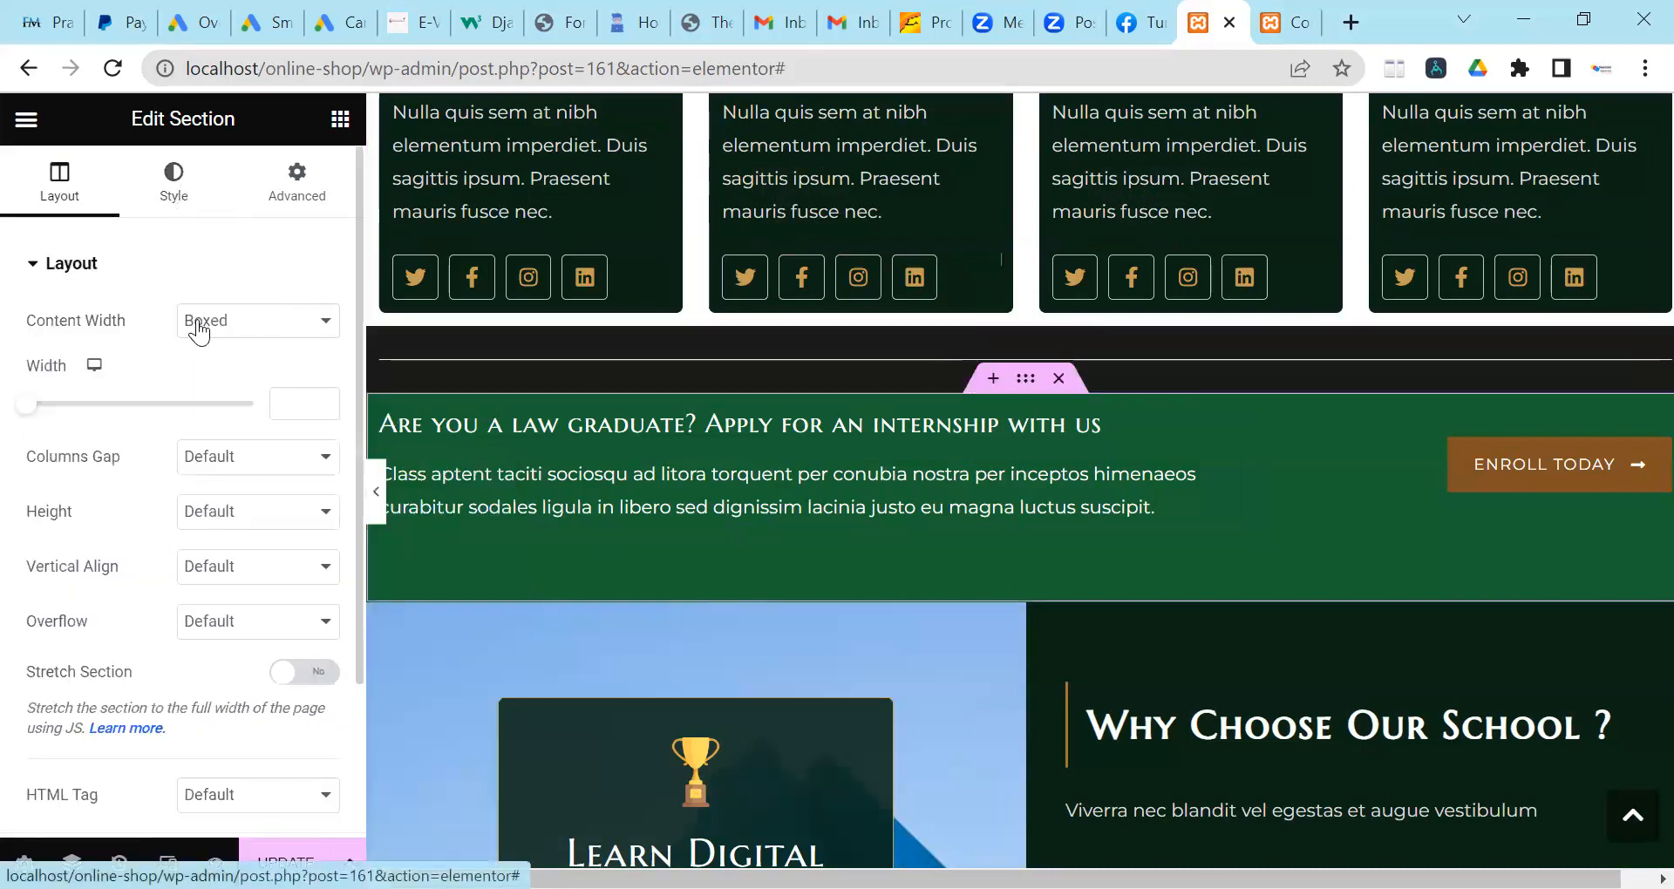
{"action": "left_click", "coordinate": [322, 429]}
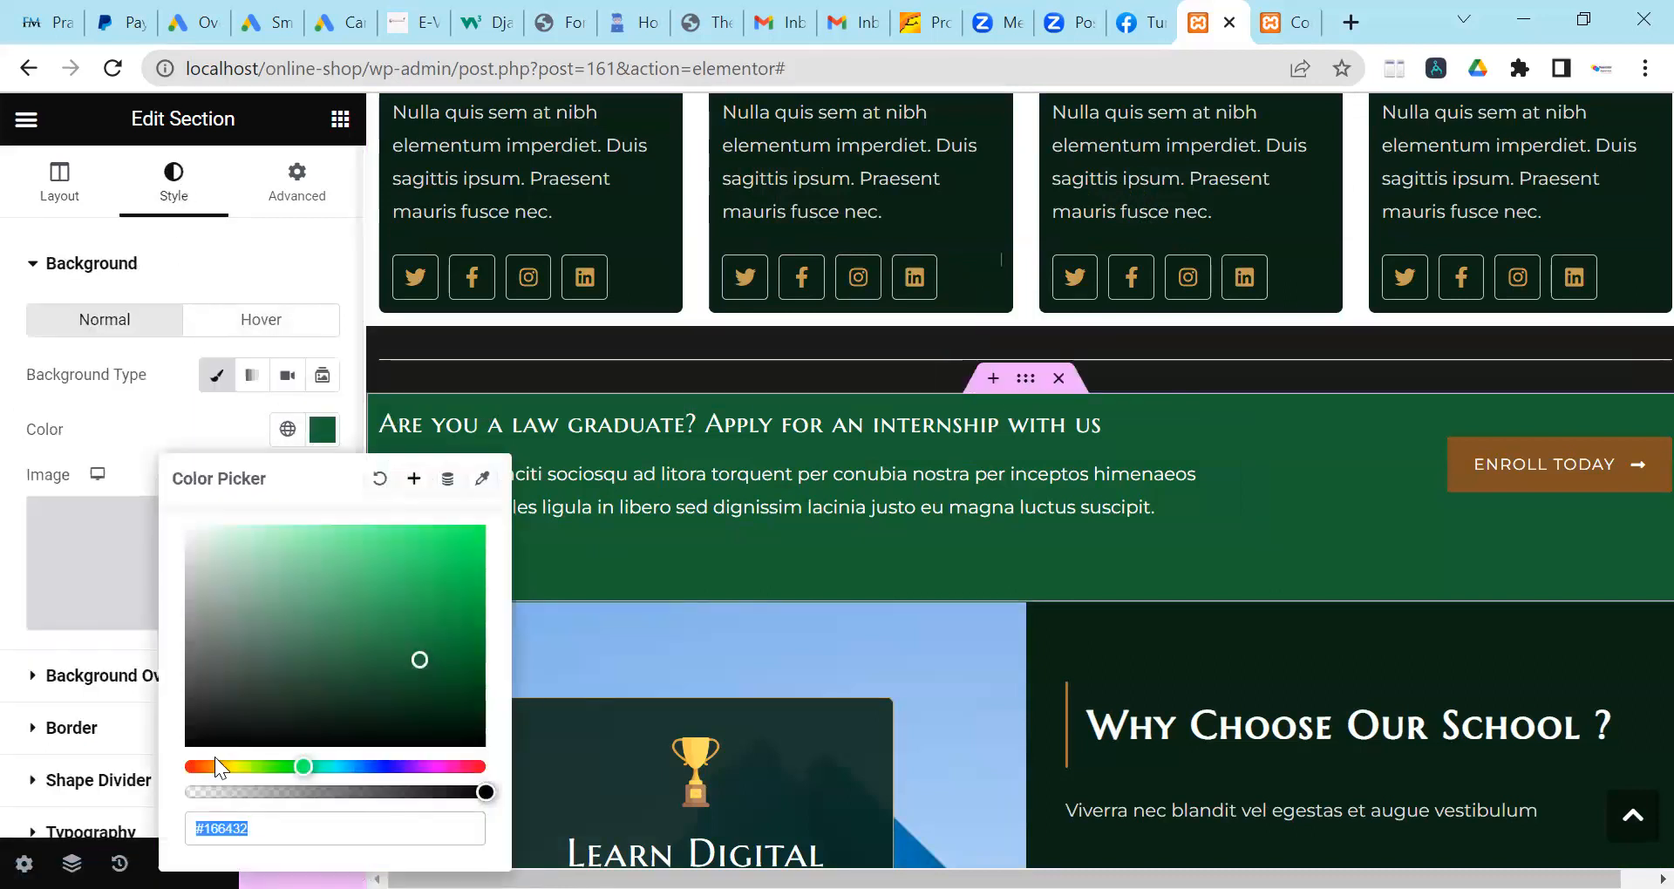
{"action": "left_click", "coordinate": [201, 738]}
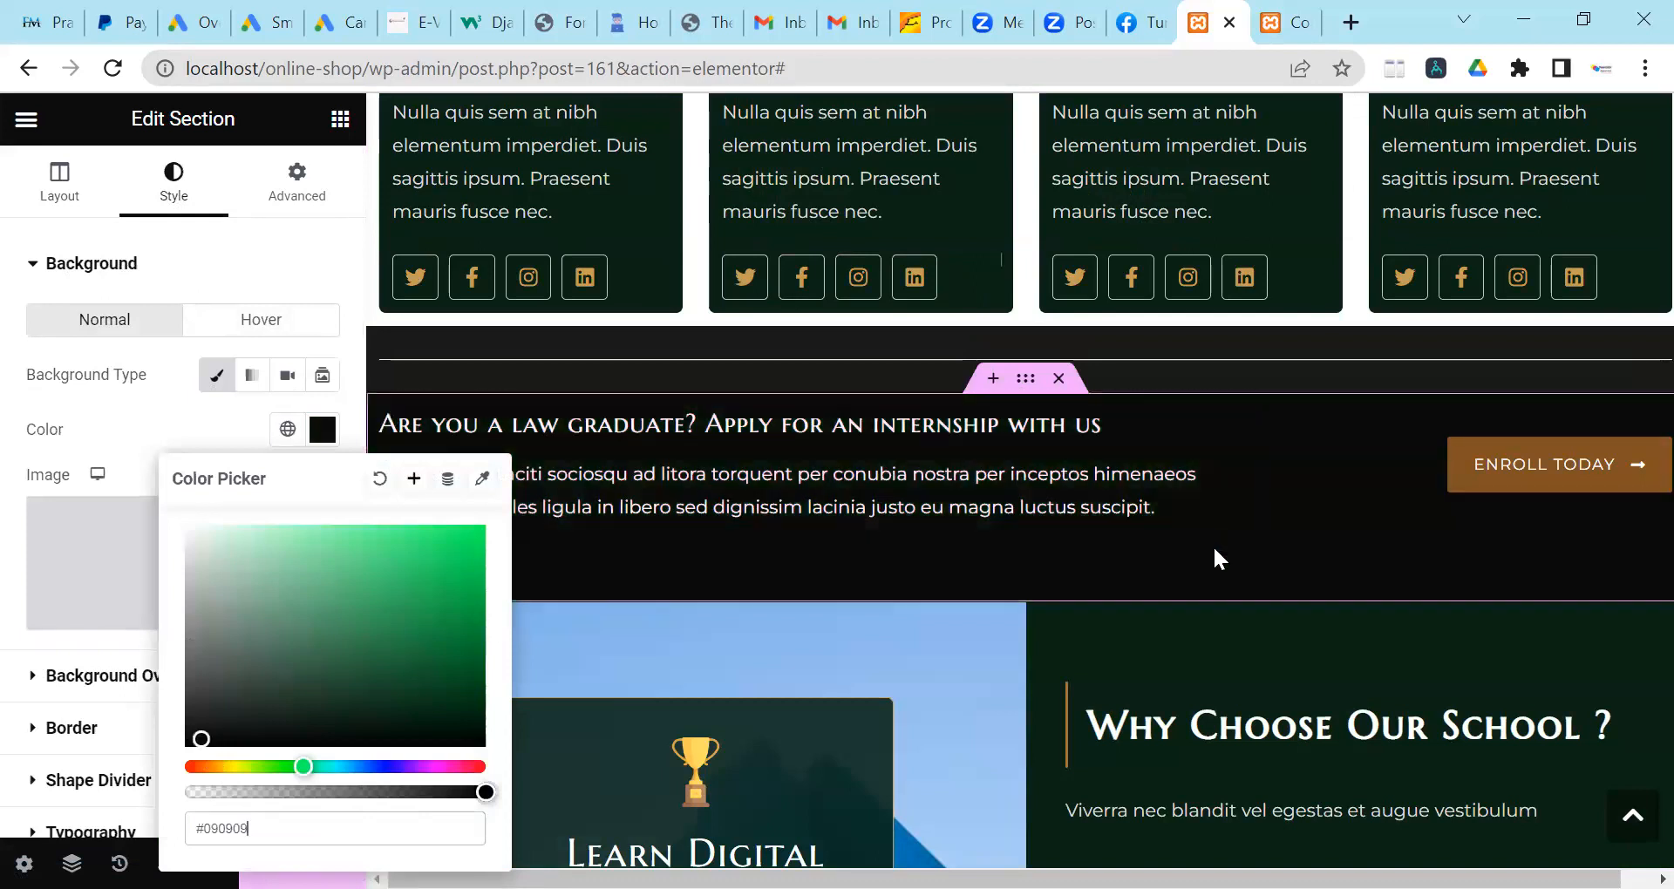
{"action": "scroll", "coordinate": [1215, 557], "scroll_direction": "down", "scroll_amount": 1}
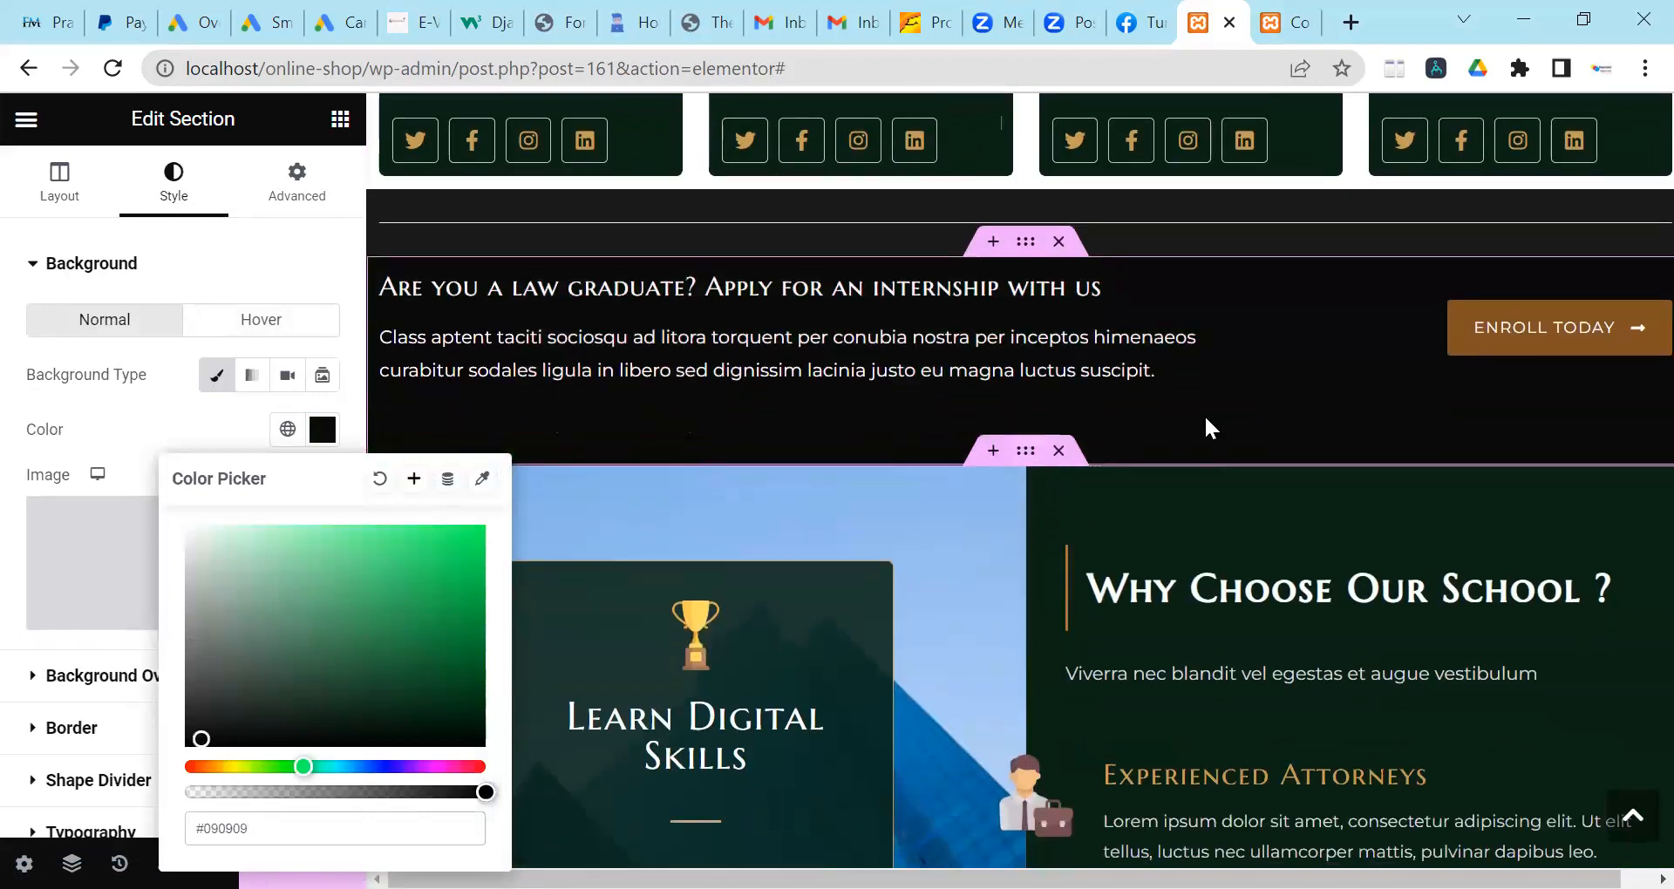
{"action": "scroll", "coordinate": [1204, 426], "scroll_direction": "down", "scroll_amount": 1}
{"action": "scroll", "coordinate": [827, 475], "scroll_direction": "down", "scroll_amount": 1}
{"action": "scroll", "coordinate": [664, 310], "scroll_direction": "down", "scroll_amount": 2}
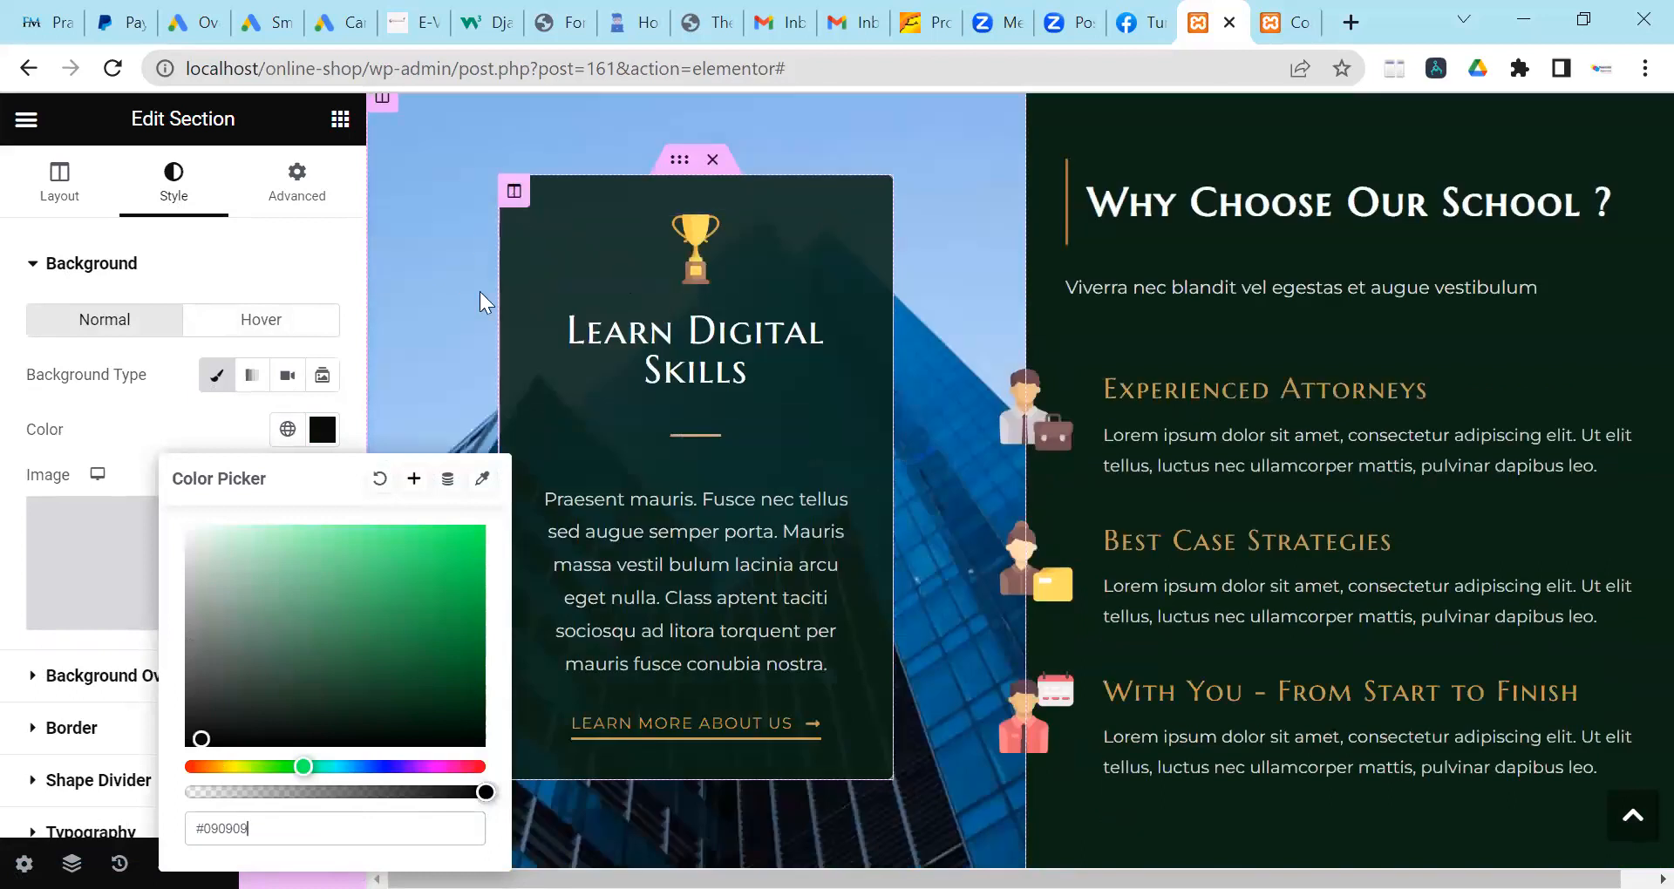
Change the Why Choose Our School column background from dark green #092415 to #010A05.
{"action": "left_click", "coordinate": [515, 193]}
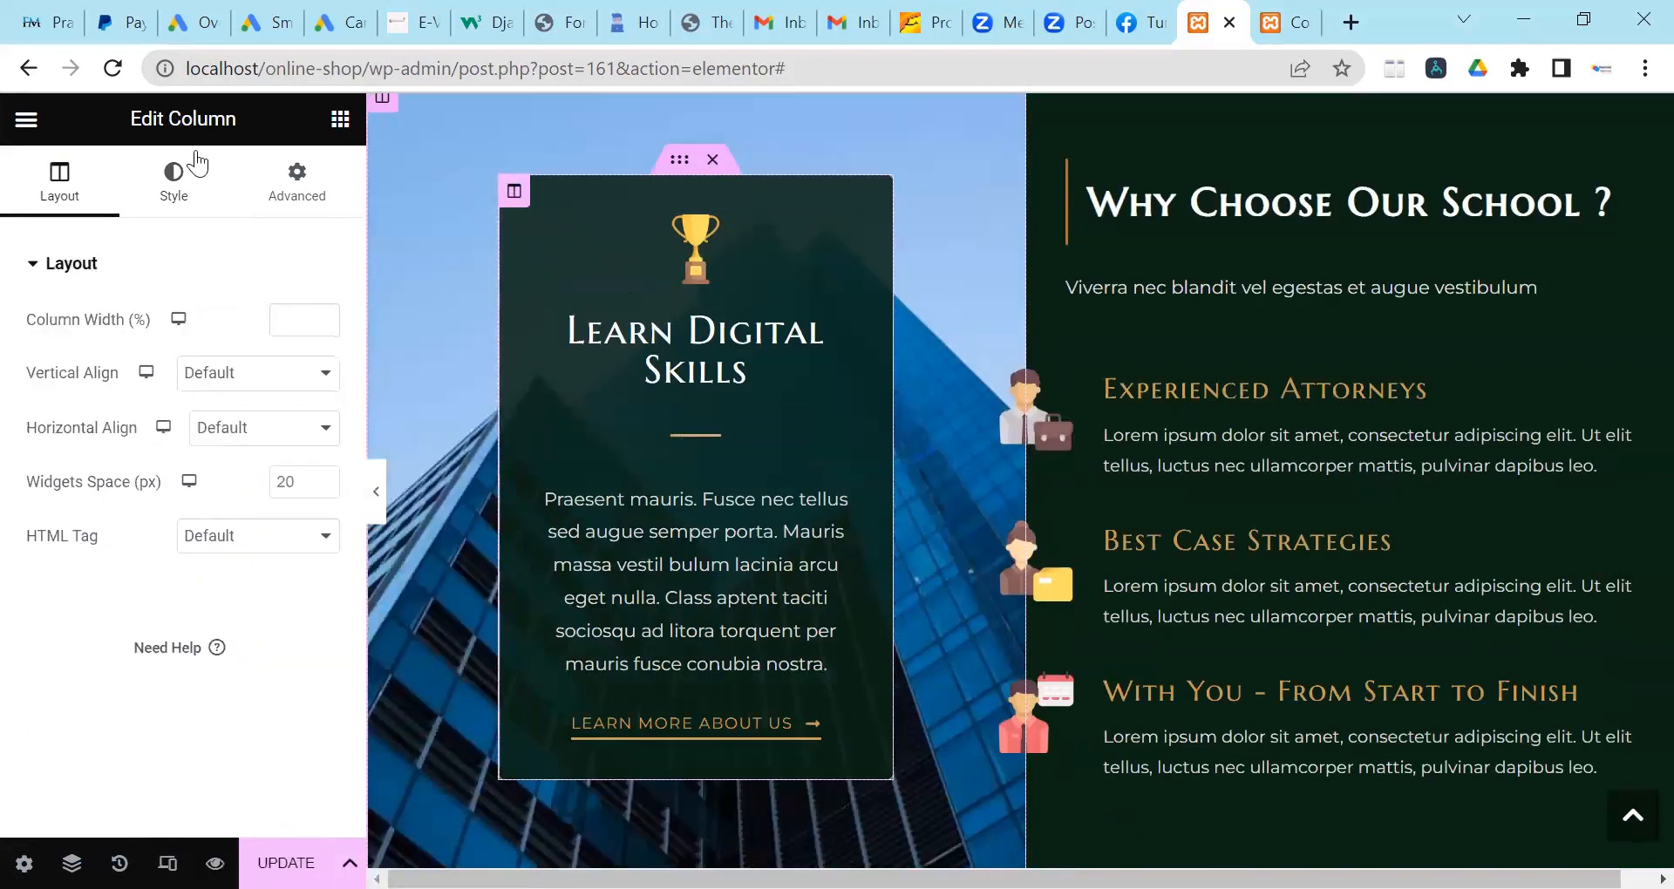
{"action": "left_click", "coordinate": [322, 429]}
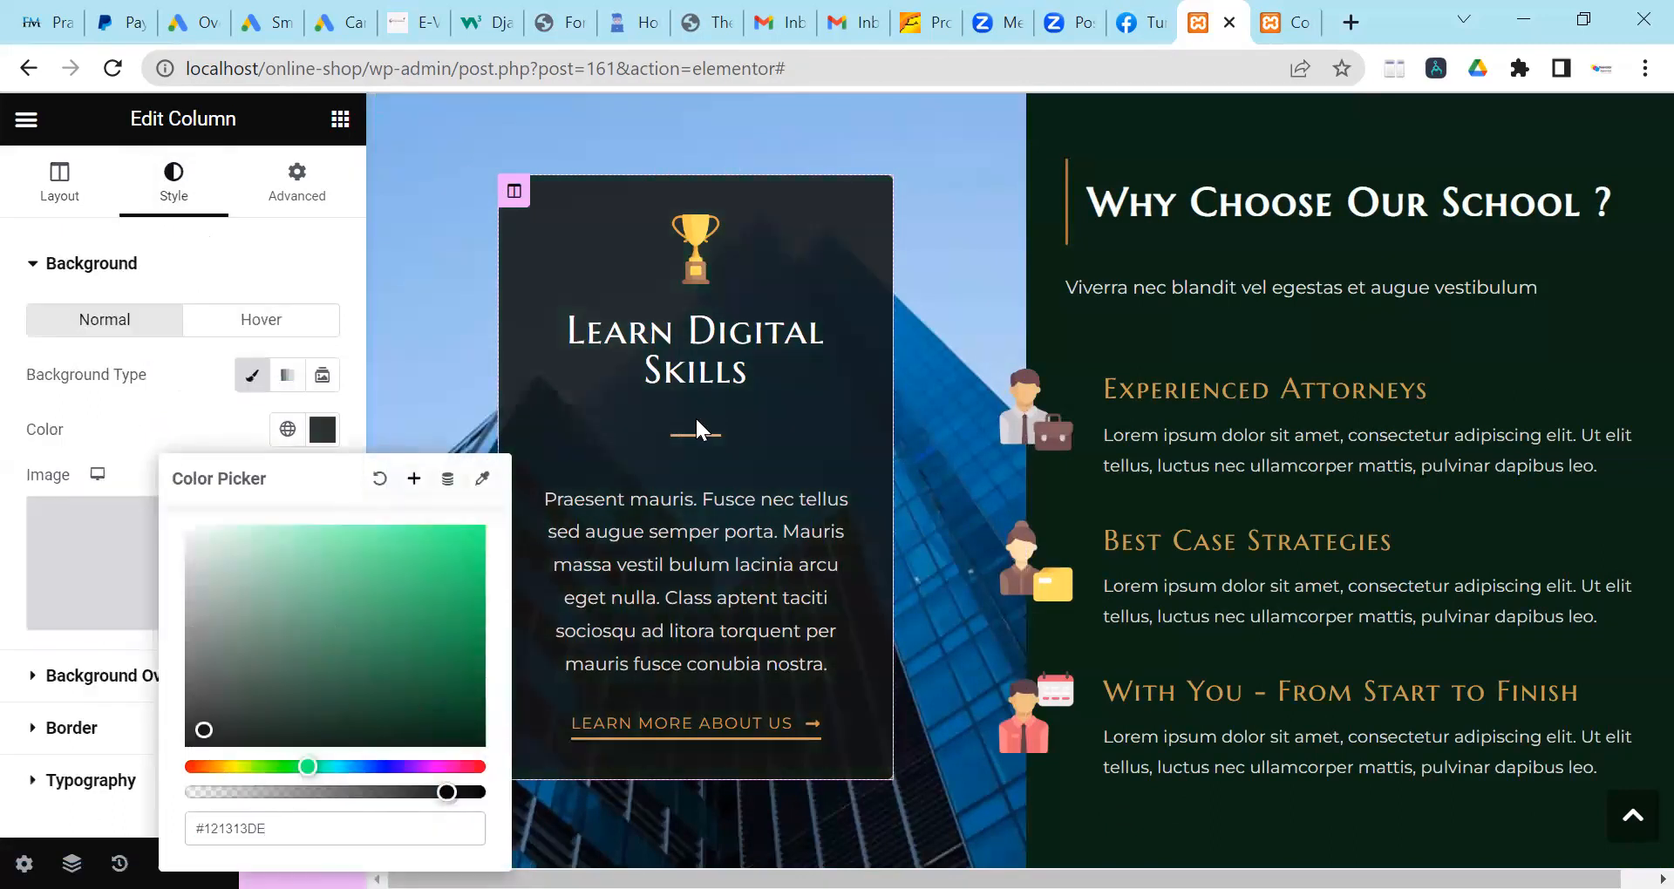
{"action": "scroll", "coordinate": [1111, 305], "scroll_direction": "up", "scroll_amount": 2}
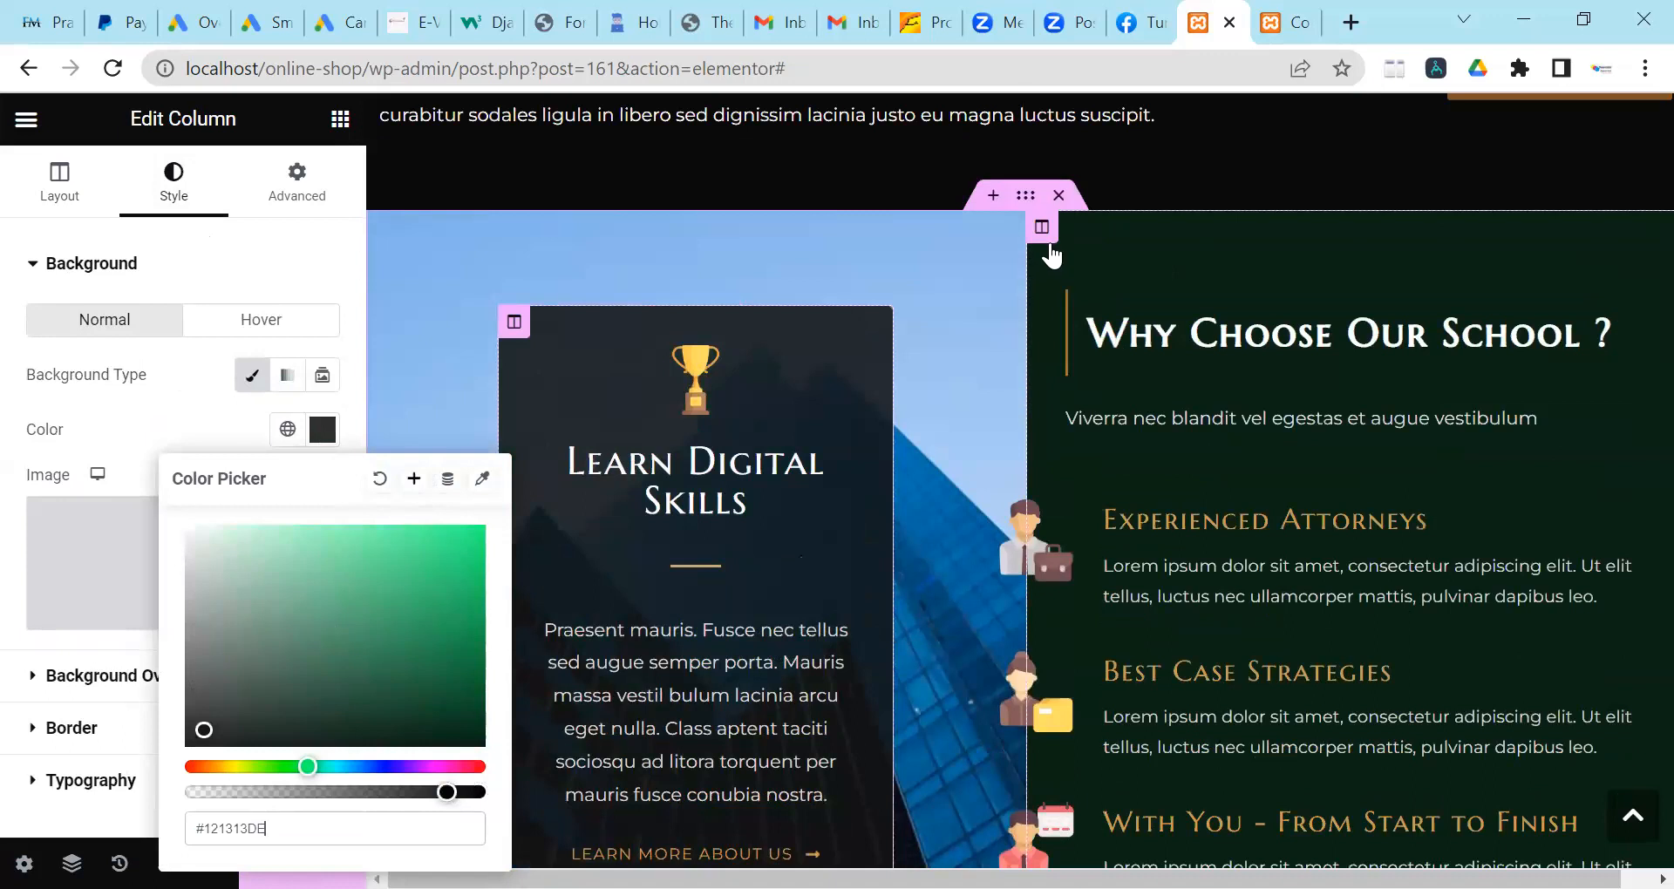
{"action": "left_click", "coordinate": [1042, 230]}
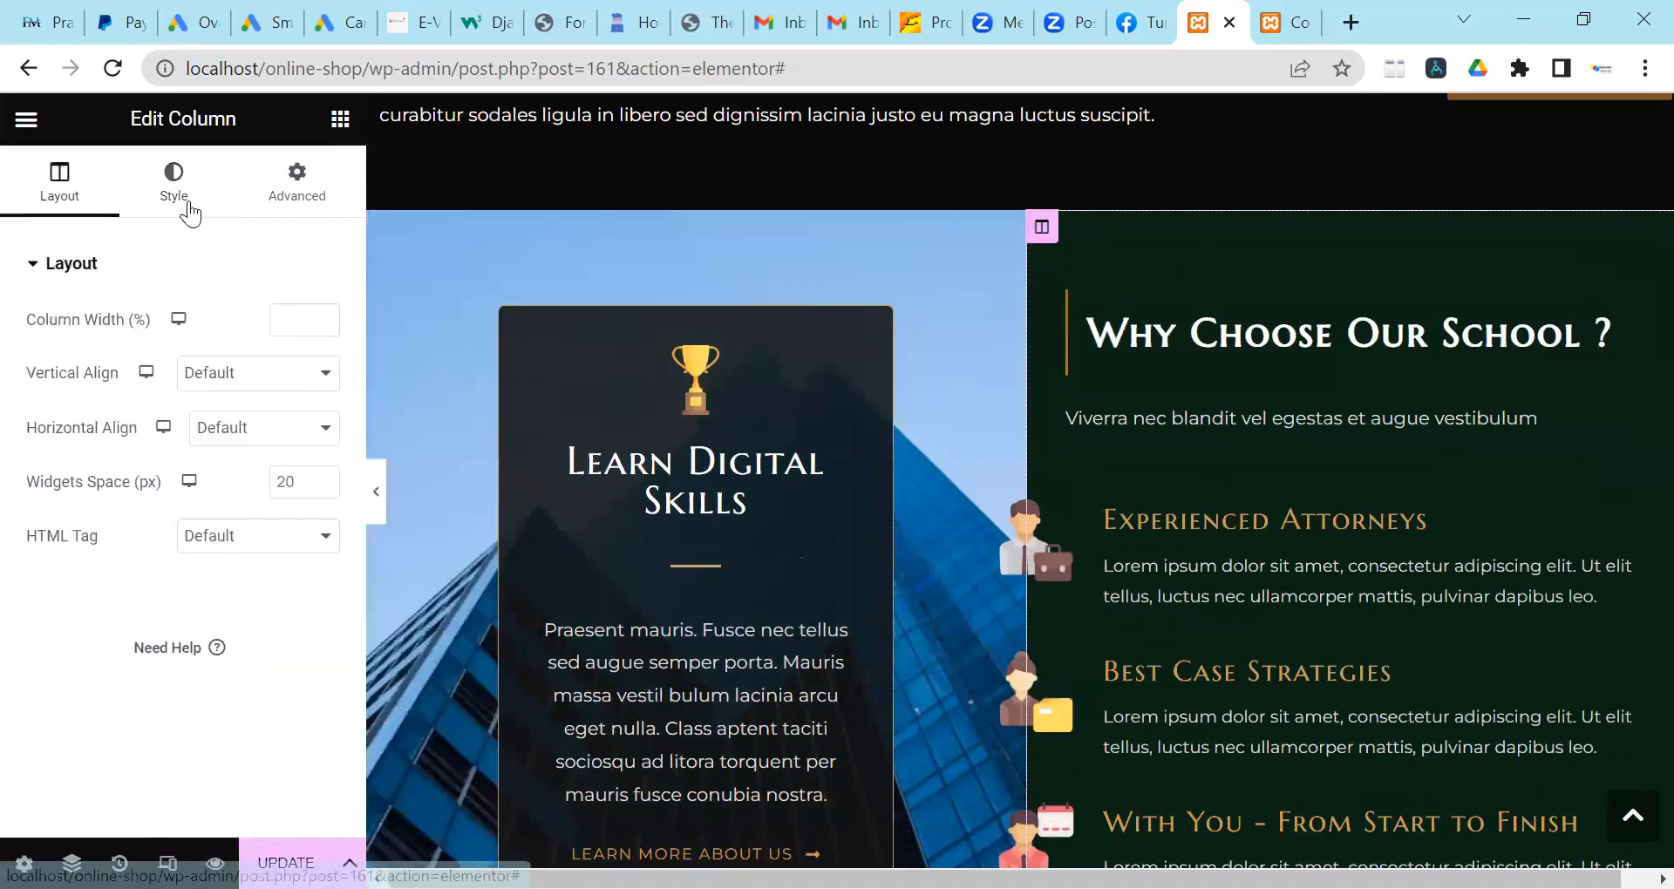
{"action": "left_click", "coordinate": [174, 188]}
{"action": "left_click", "coordinate": [322, 429]}
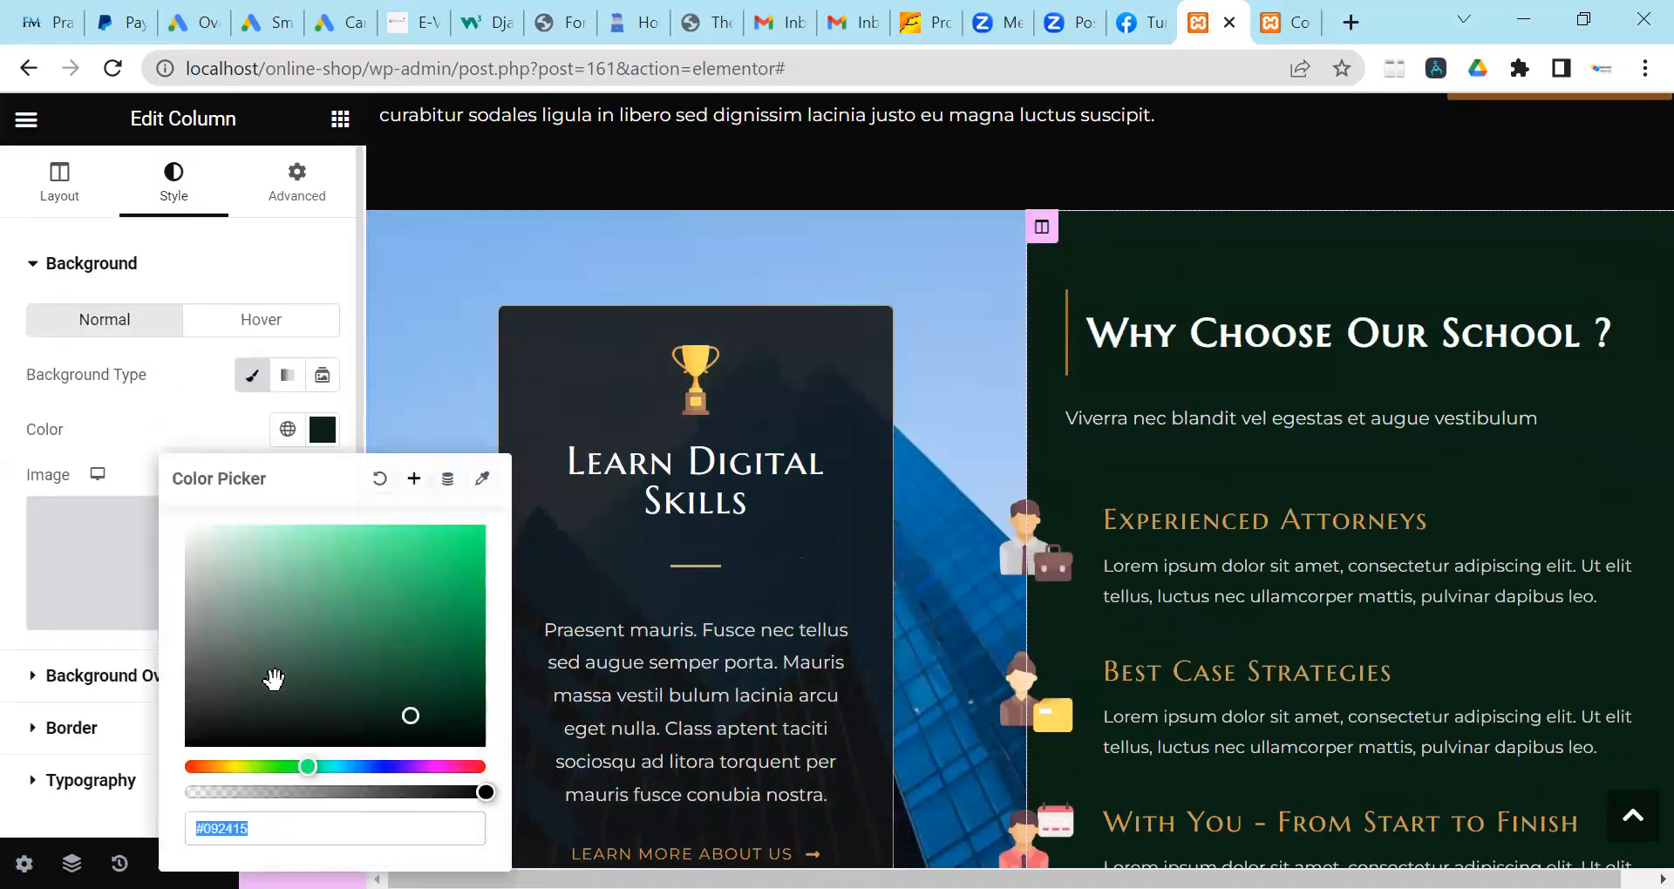
{"action": "left_click", "coordinate": [457, 737]}
{"action": "scroll", "coordinate": [989, 366], "scroll_direction": "down", "scroll_amount": 6}
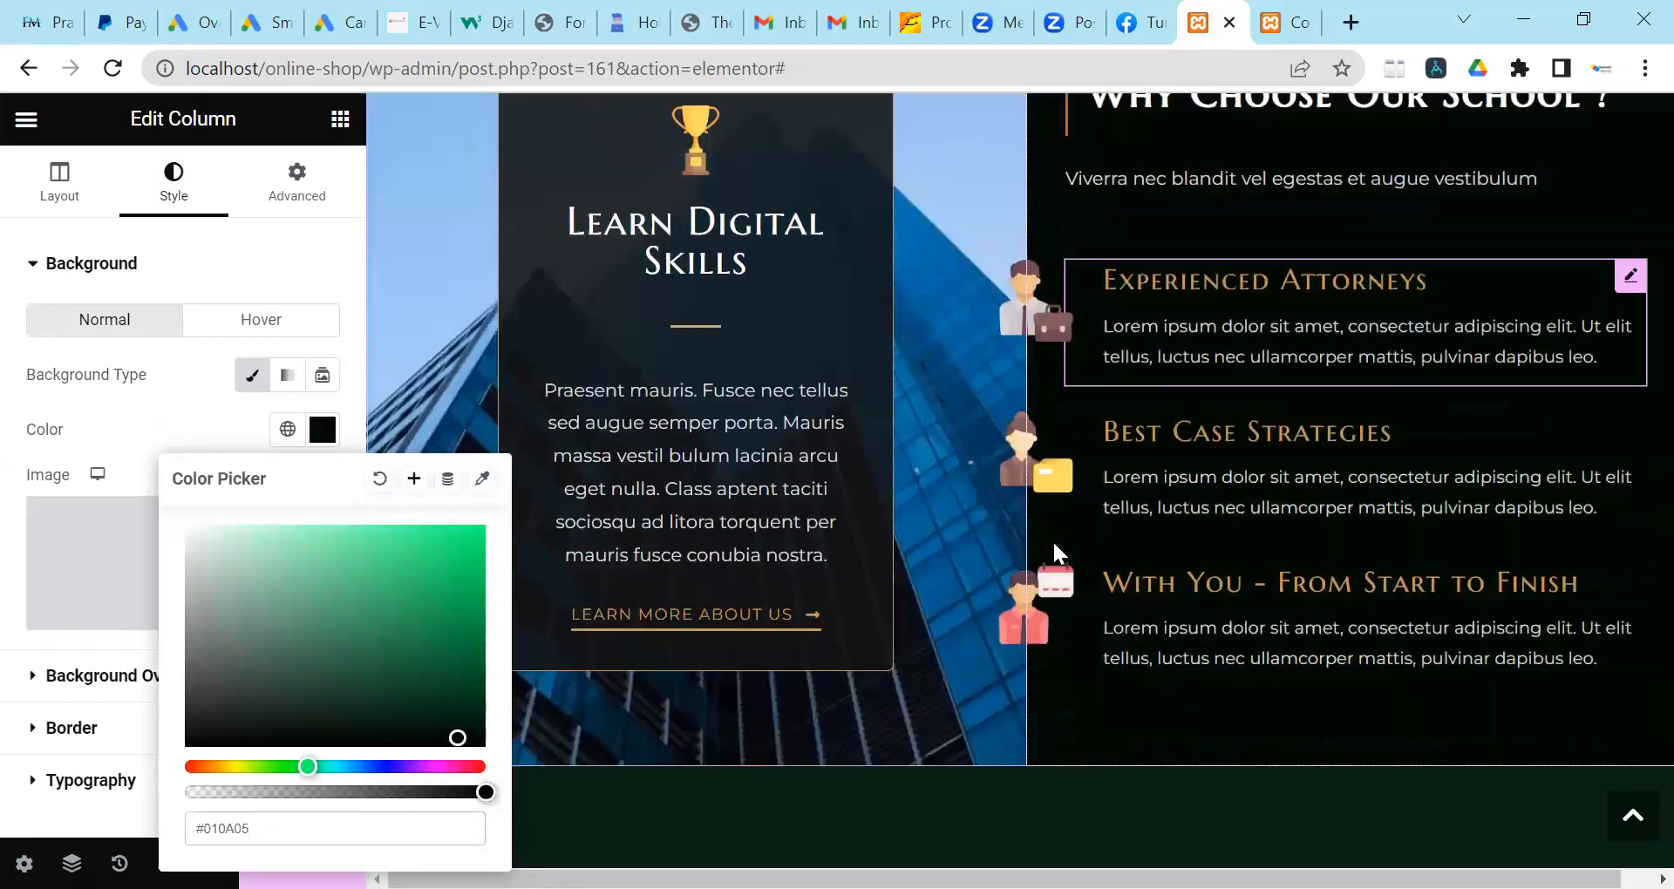
{"action": "scroll", "coordinate": [989, 366], "scroll_direction": "down", "scroll_amount": 1}
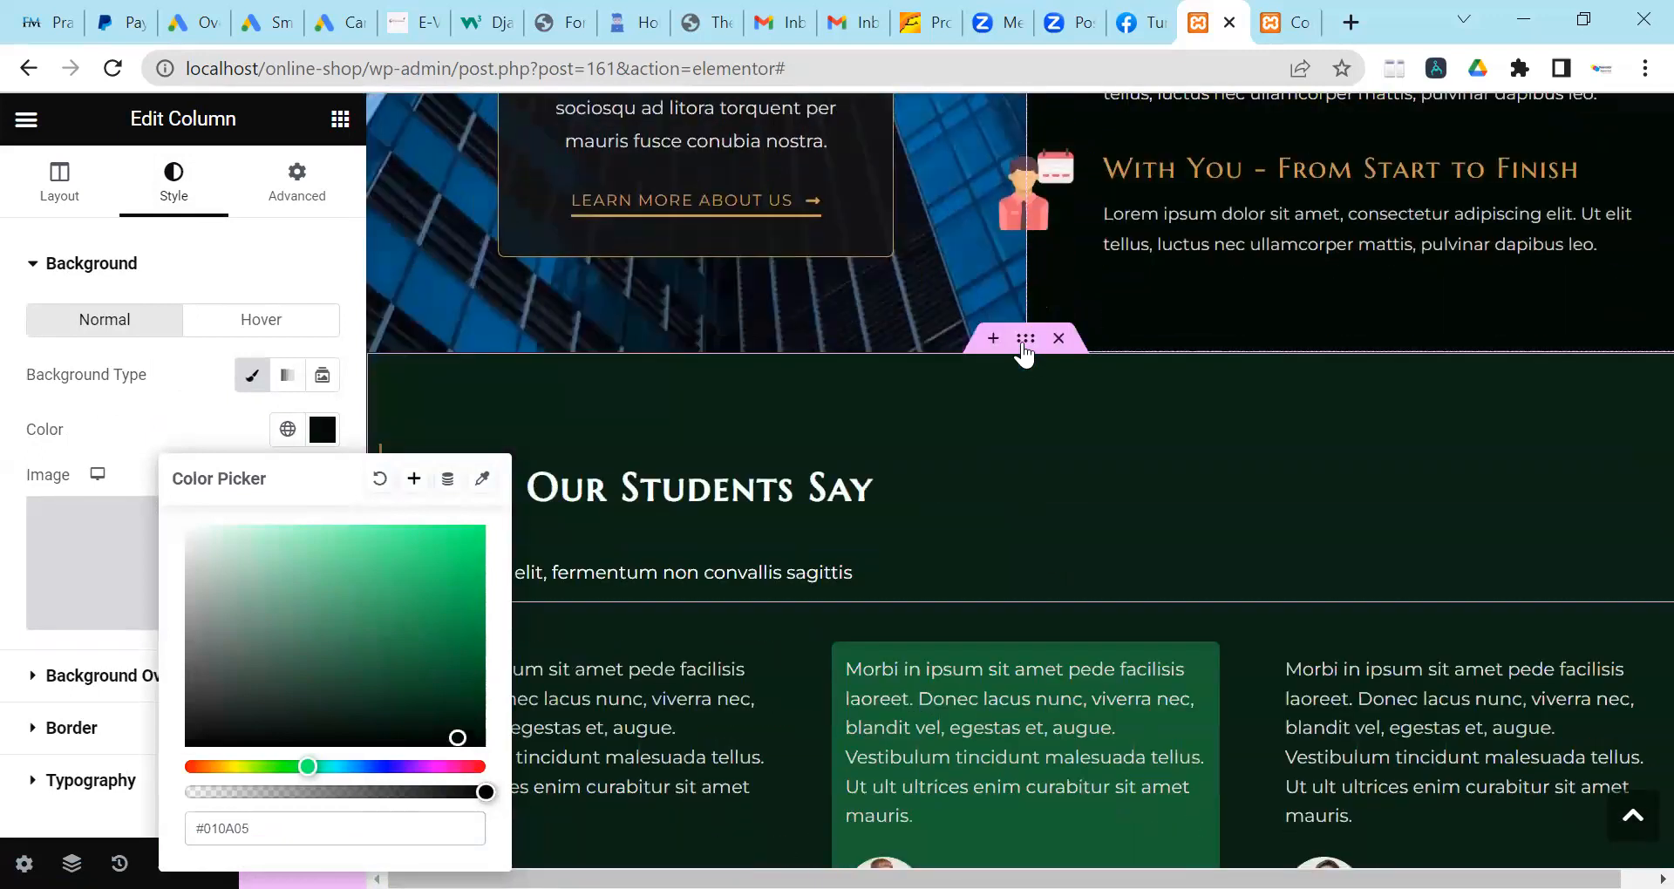
{"action": "left_click", "coordinate": [1026, 339]}
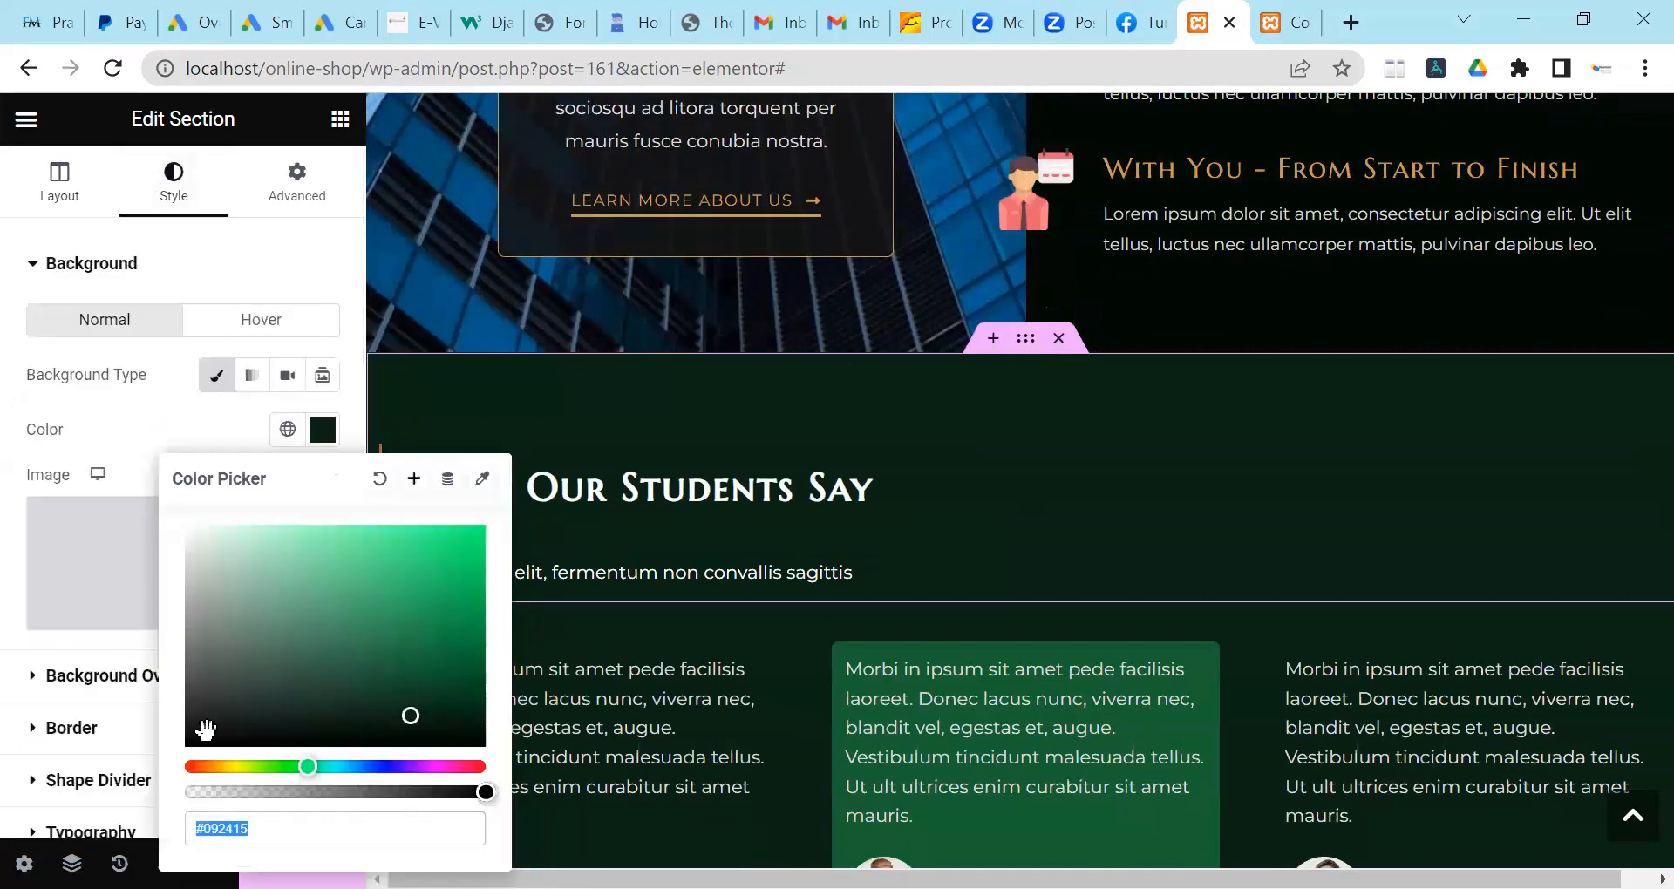
Set both the What Our Students Say heading and testimonials section backgrounds to #0F1010.
{"action": "left_click", "coordinate": [206, 731]}
{"action": "scroll", "coordinate": [975, 477], "scroll_direction": "down", "scroll_amount": 2}
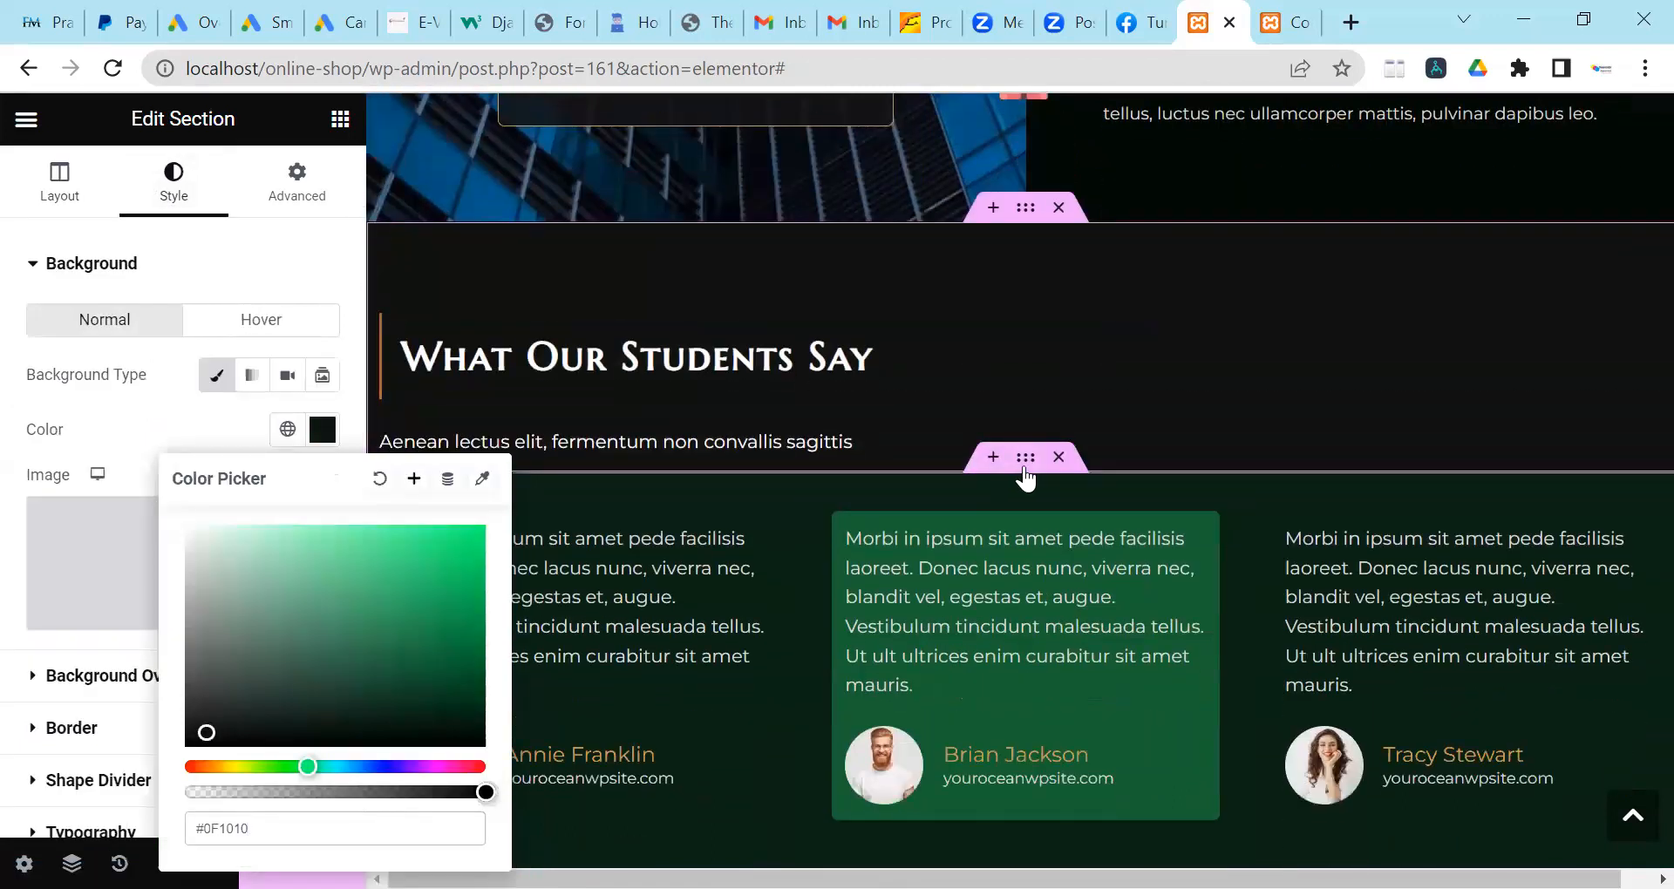
{"action": "left_click", "coordinate": [1025, 470]}
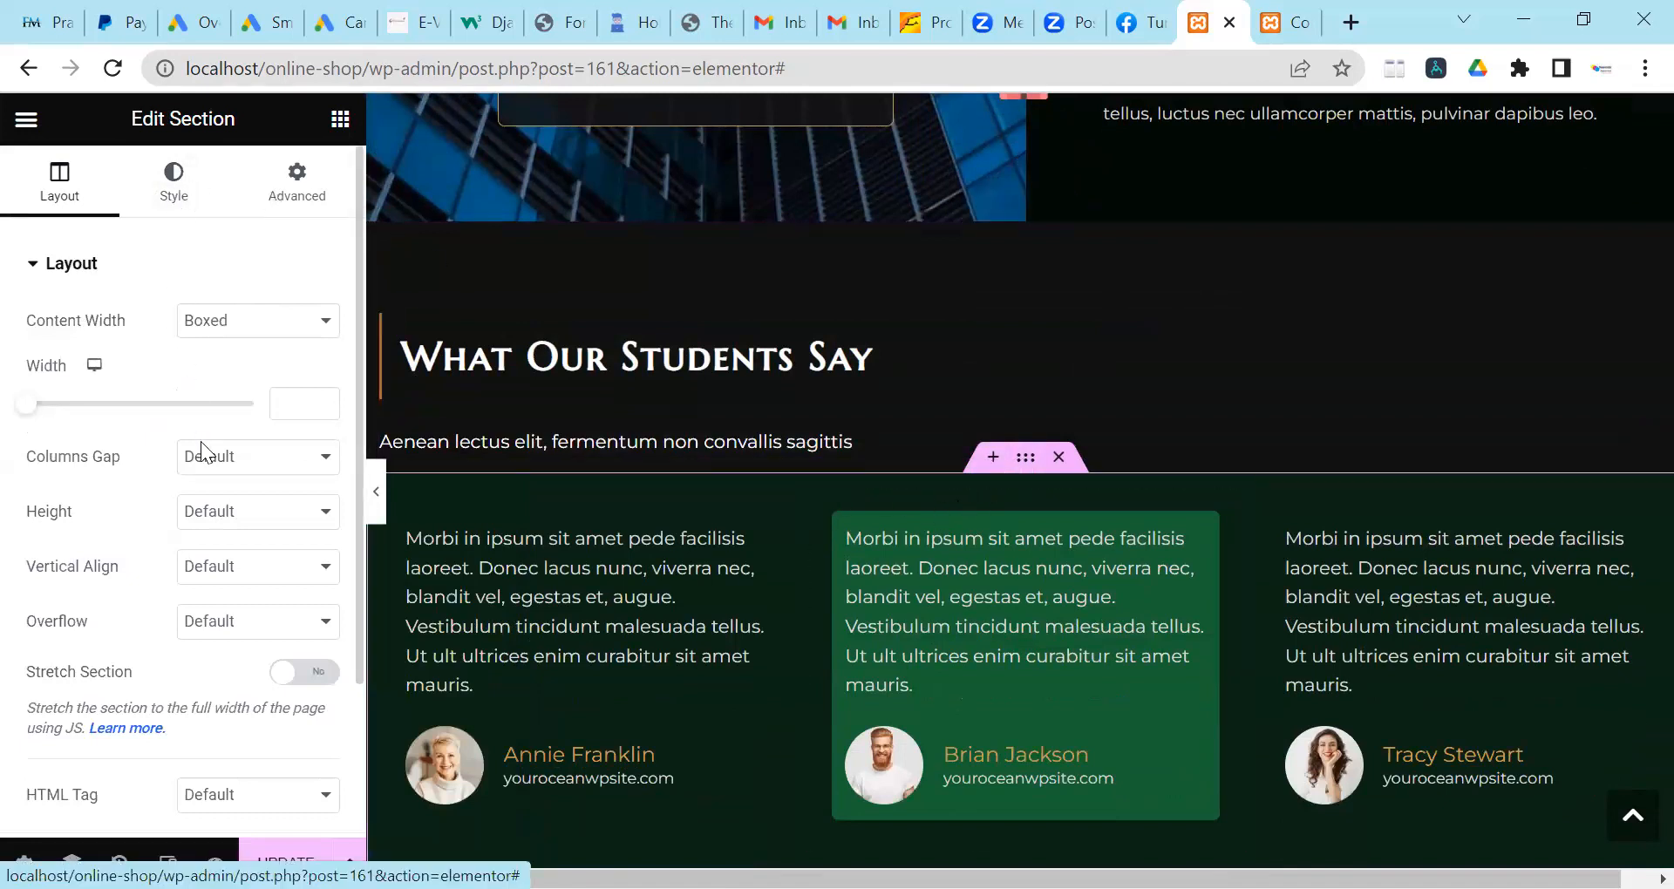
{"action": "left_click", "coordinate": [317, 441]}
{"action": "left_click", "coordinate": [206, 729]}
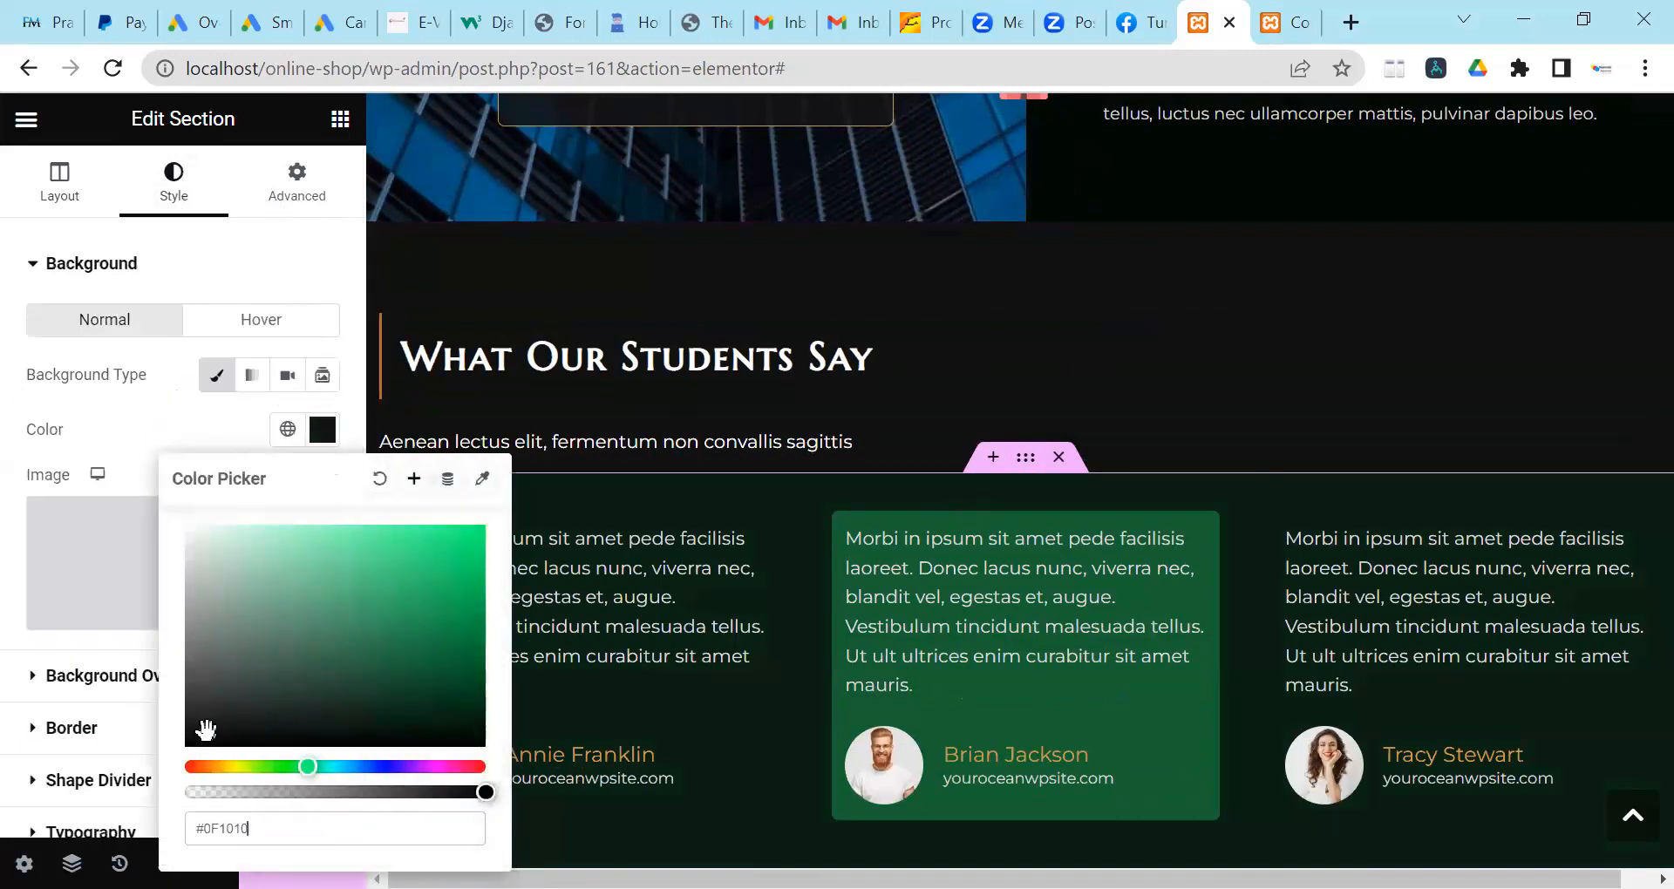
{"action": "scroll", "coordinate": [1003, 453], "scroll_direction": "down", "scroll_amount": 4}
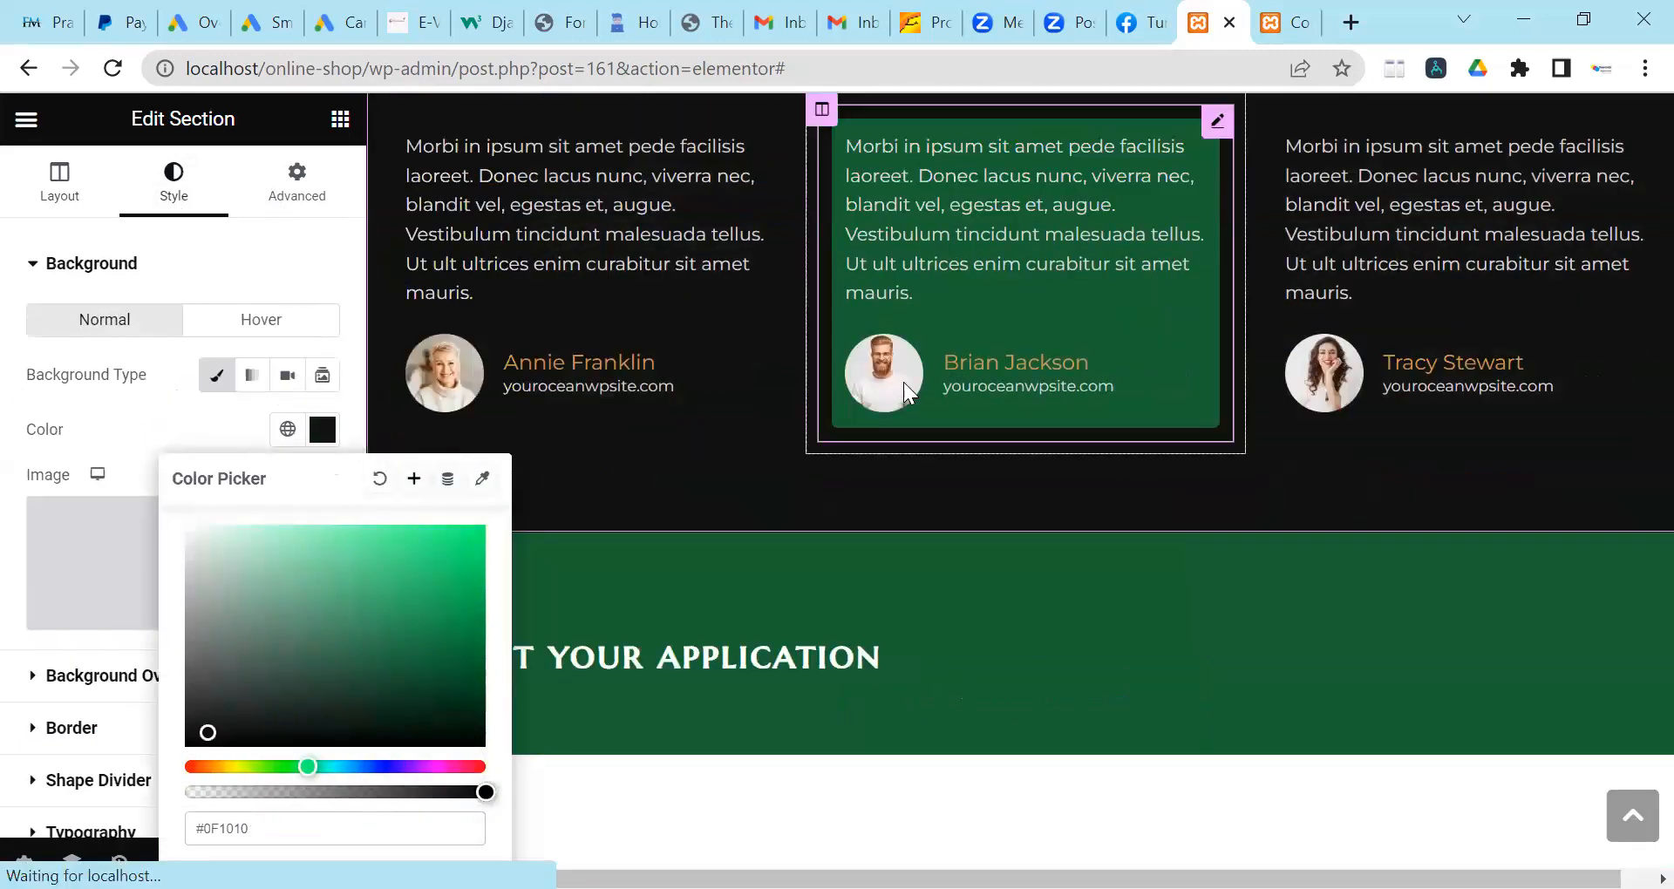
{"action": "scroll", "coordinate": [871, 419], "scroll_direction": "up", "scroll_amount": 3}
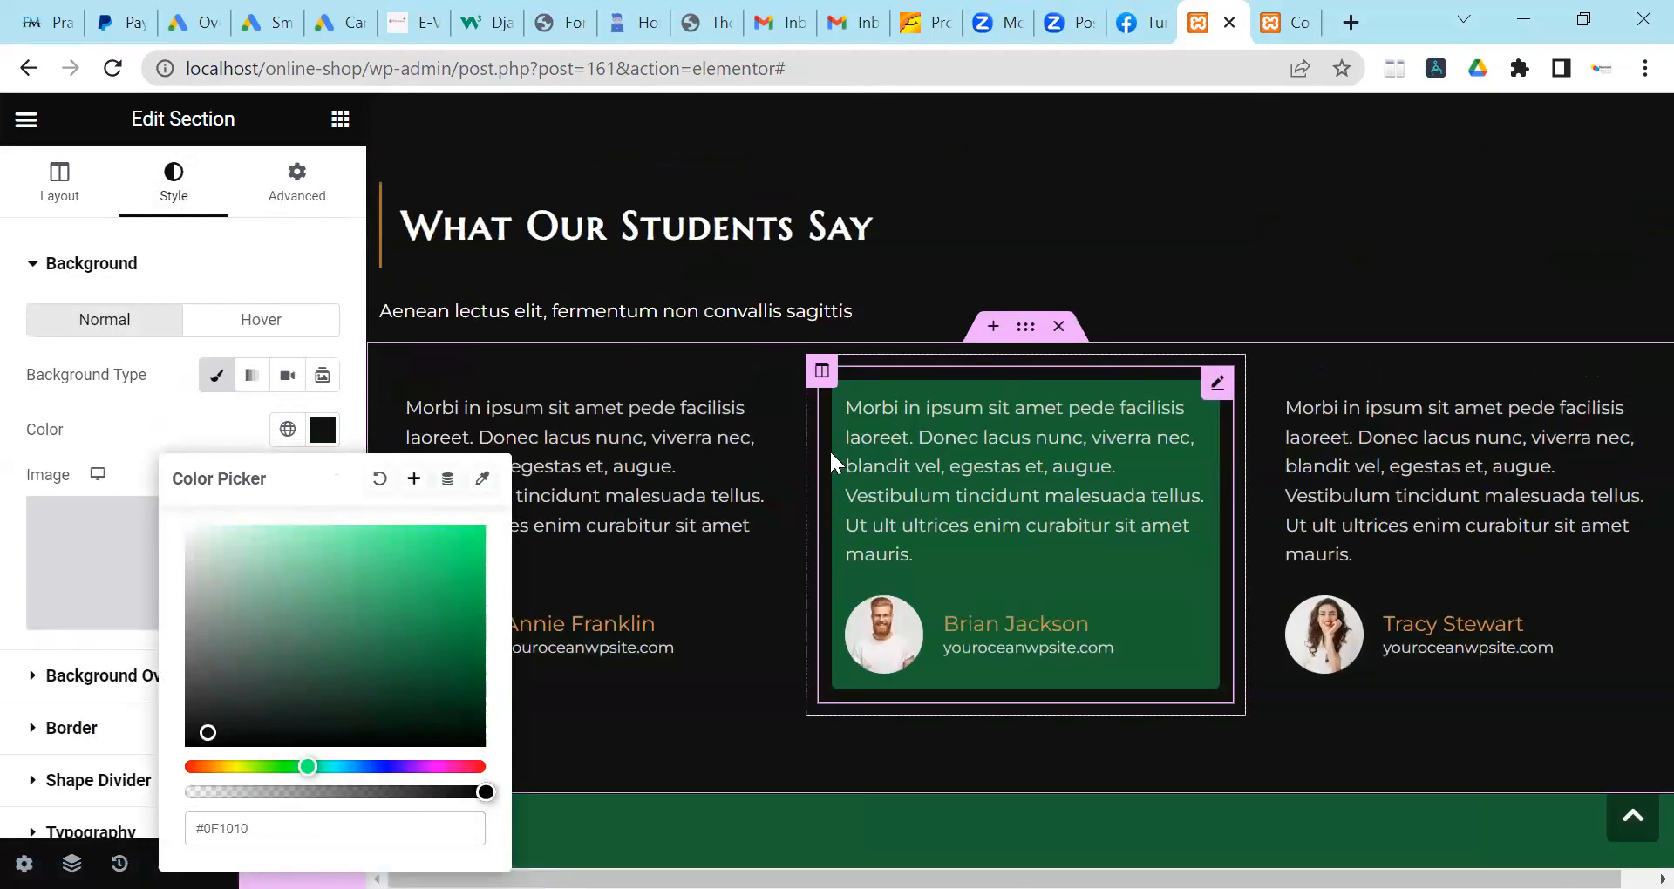
{"action": "scroll", "coordinate": [713, 468], "scroll_direction": "down", "scroll_amount": 1}
{"action": "left_click", "coordinate": [709, 468]}
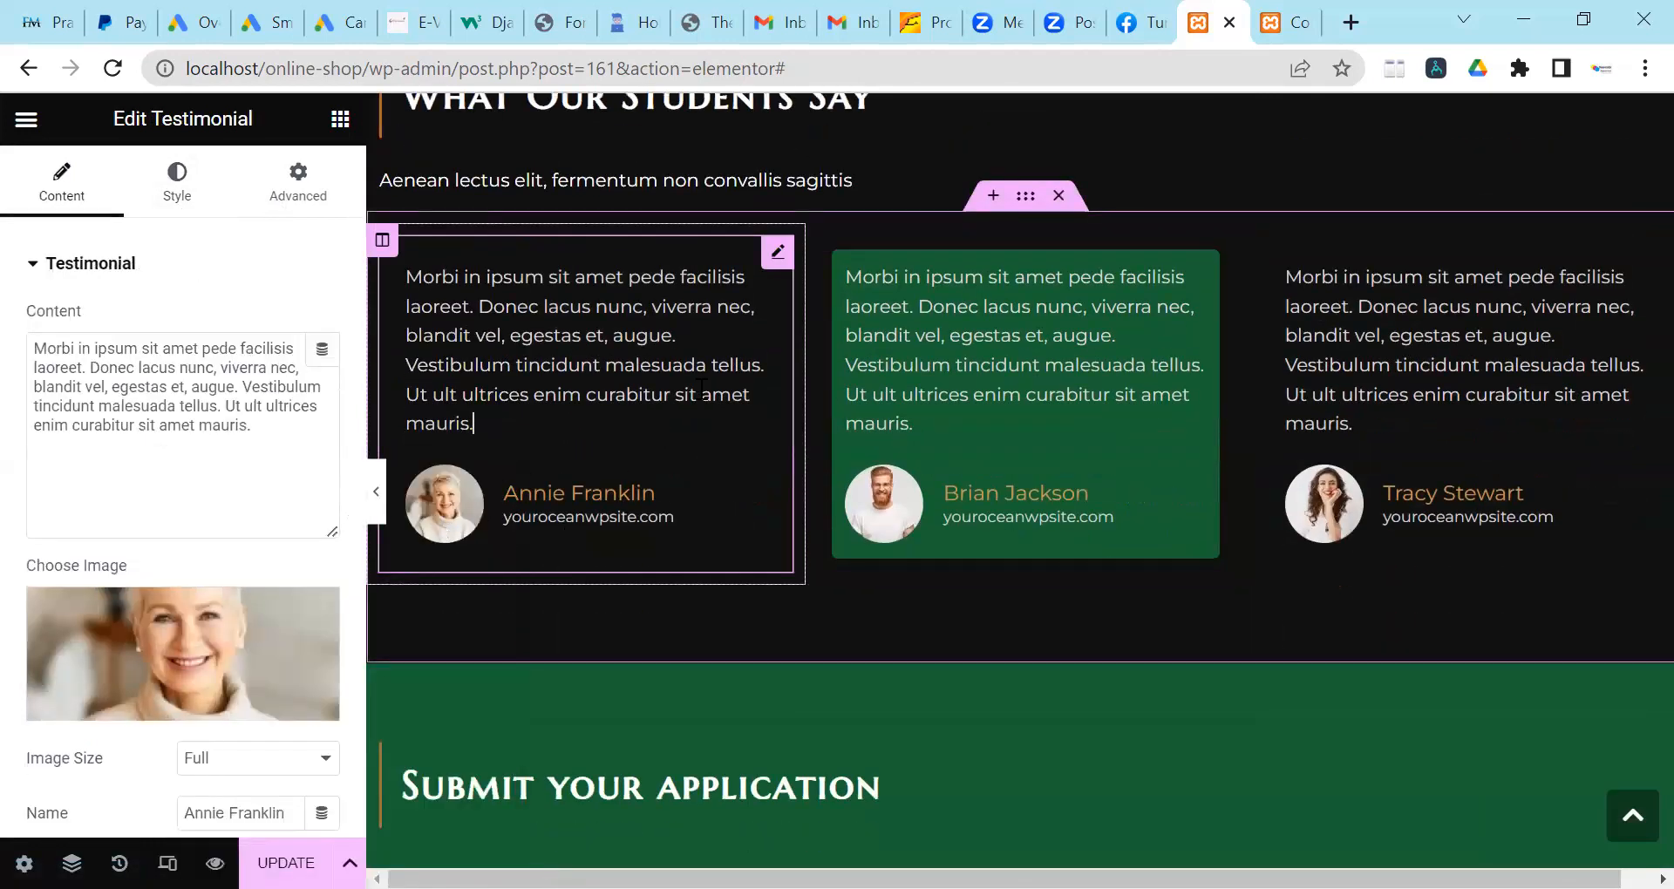
Remove the photos from all three testimonial cards.
{"action": "scroll", "coordinate": [108, 512], "scroll_direction": "down", "scroll_amount": 2}
{"action": "mouse_move", "coordinate": [269, 463]}
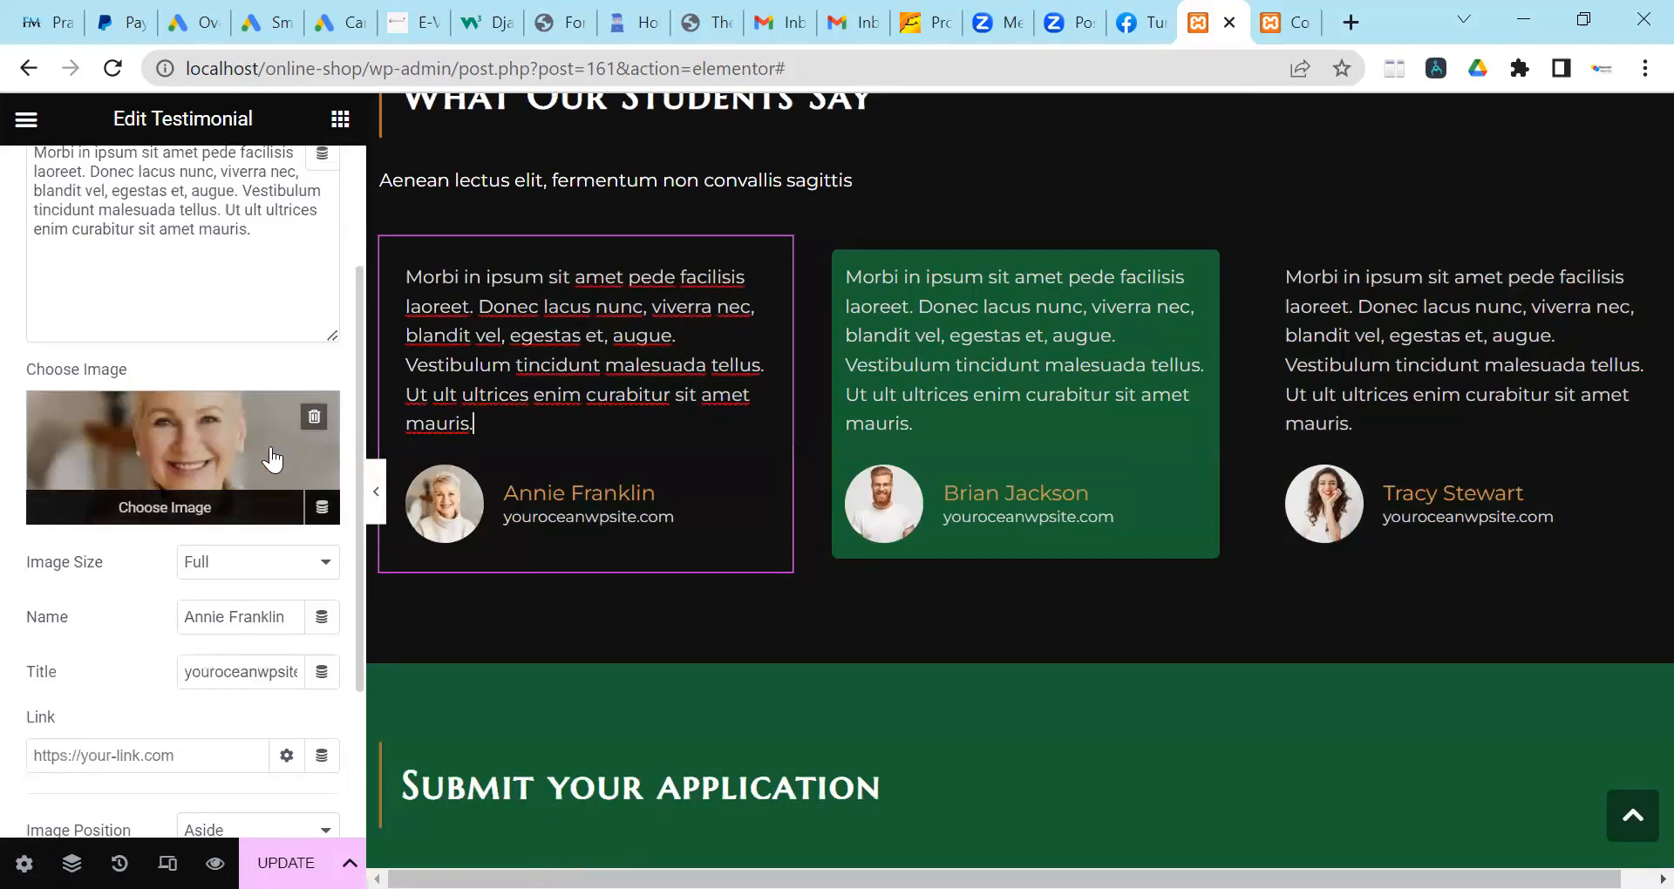
{"action": "left_click", "coordinate": [312, 426]}
{"action": "left_click", "coordinate": [1013, 430]}
{"action": "left_click", "coordinate": [314, 613]}
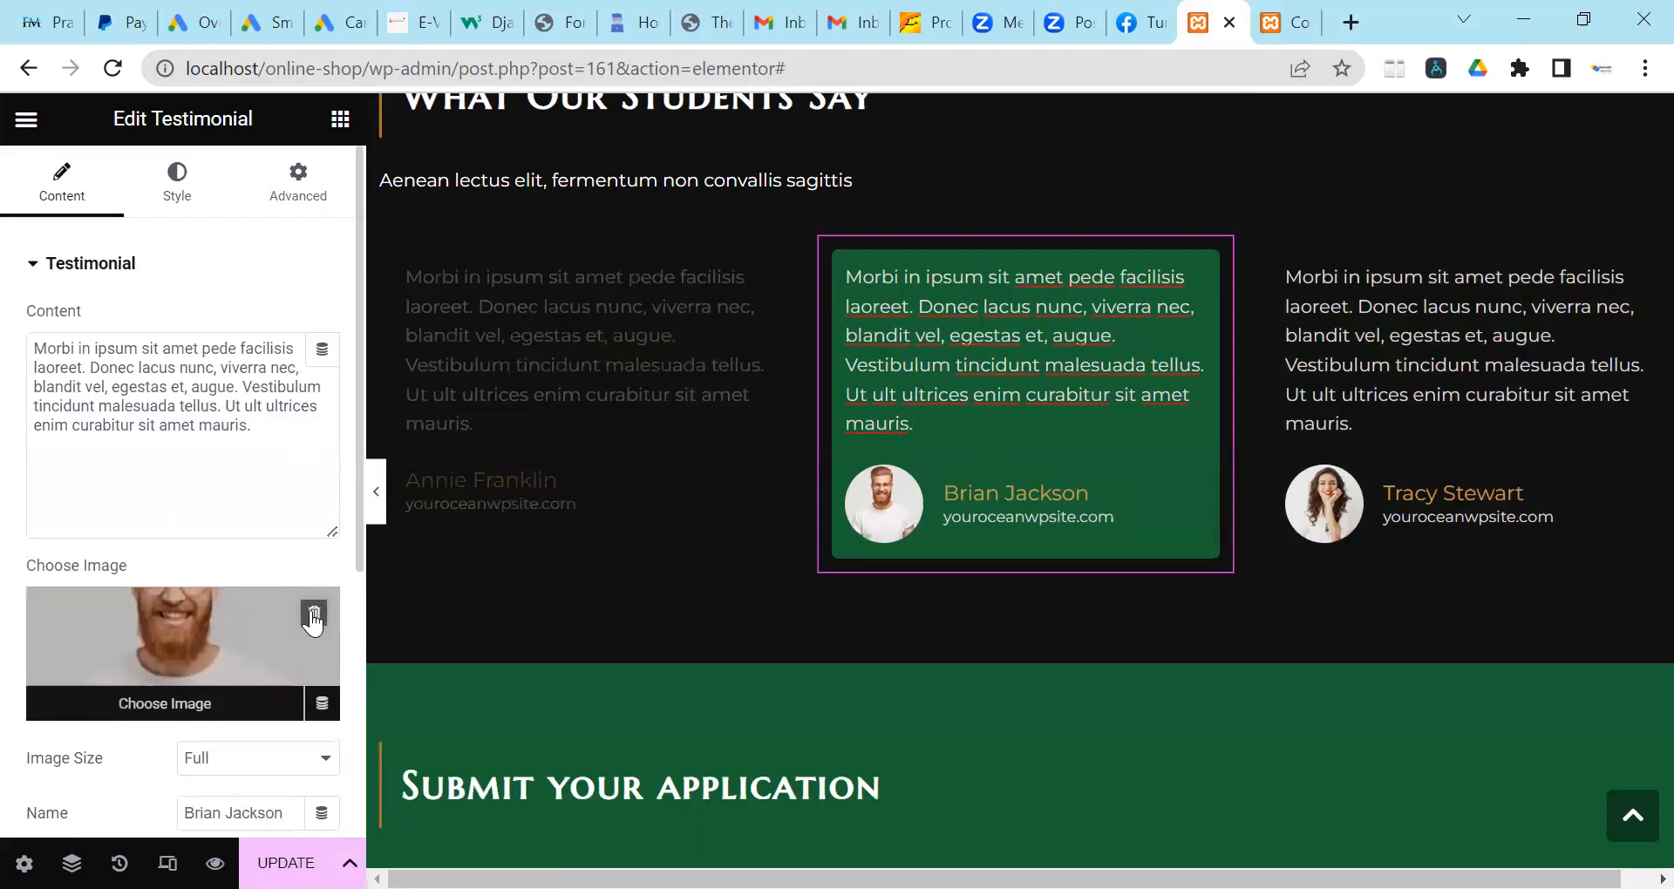
{"action": "left_click", "coordinate": [1447, 412]}
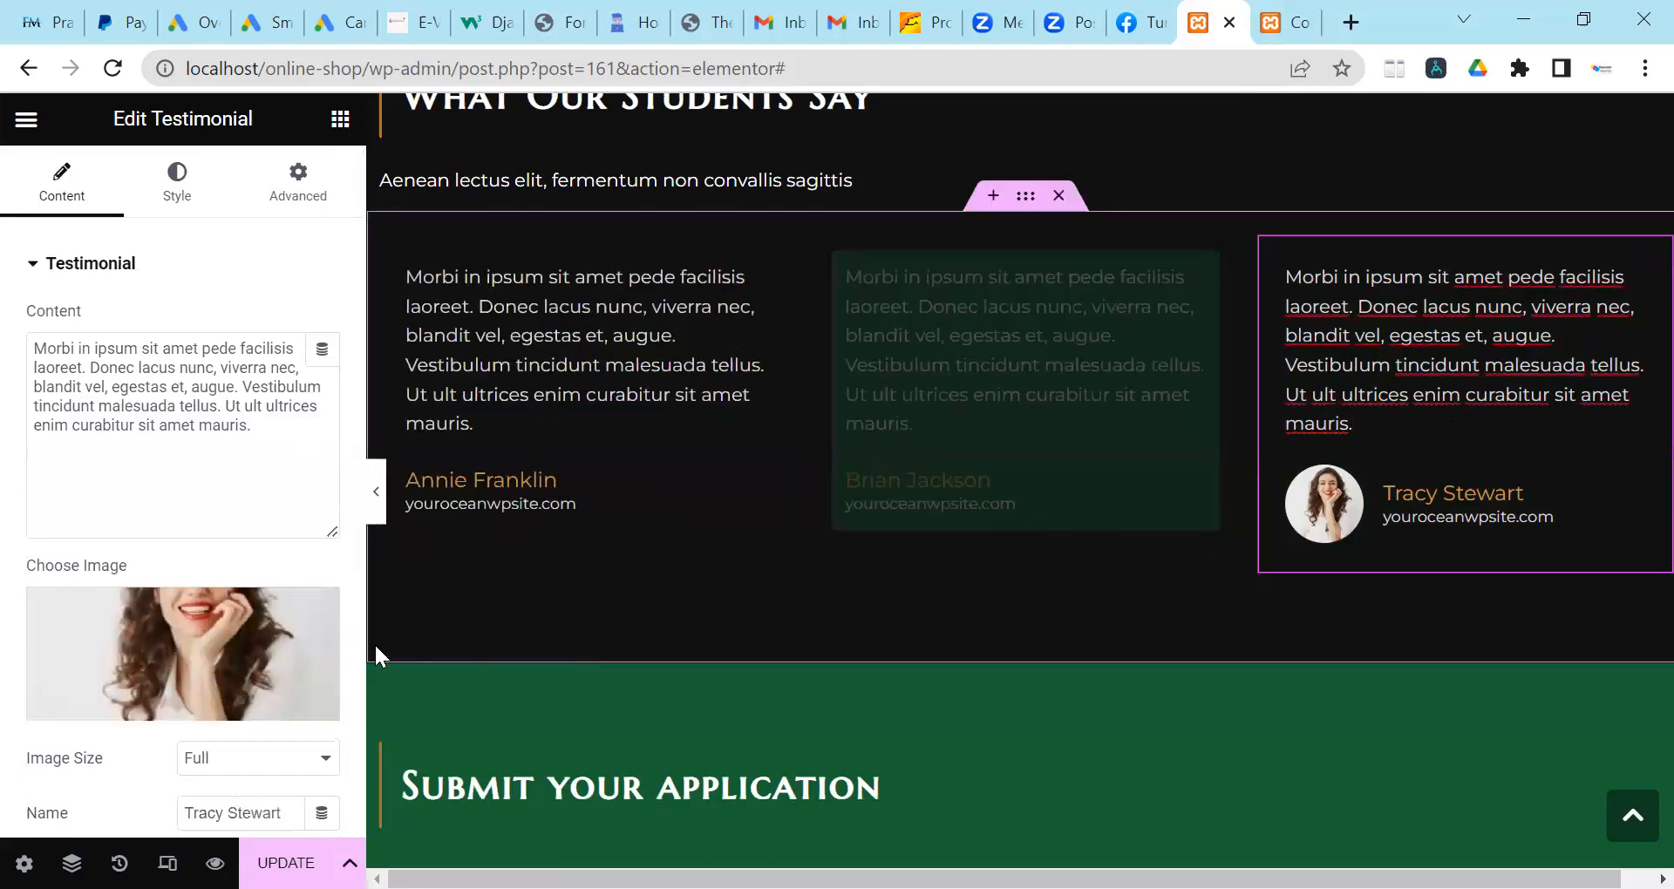
{"action": "left_click", "coordinate": [316, 615]}
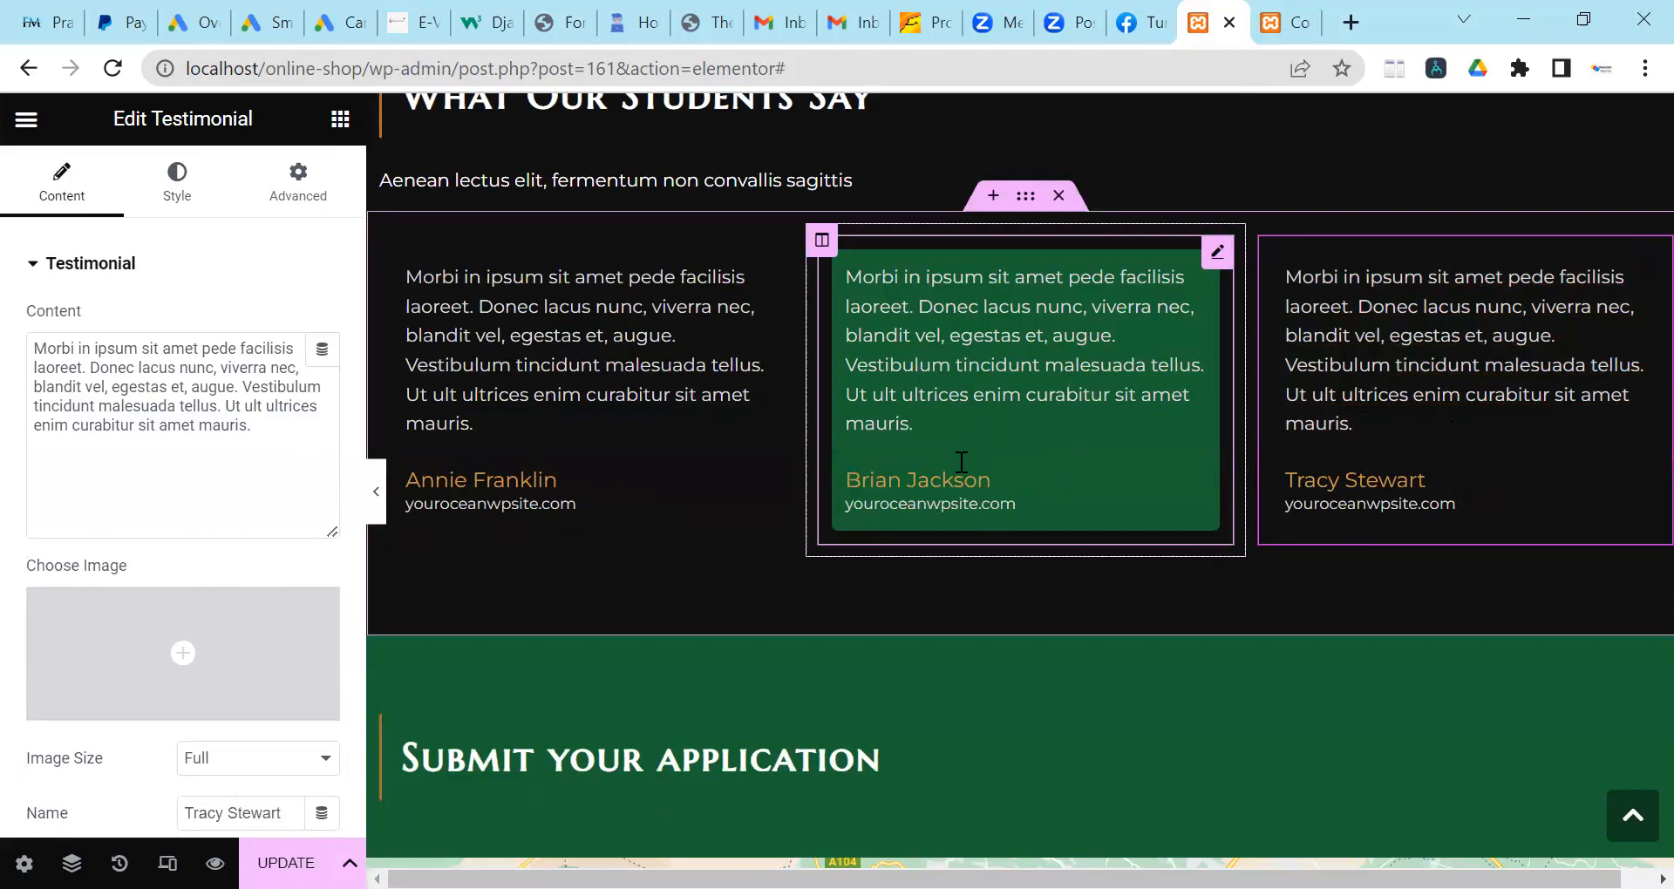
{"action": "scroll", "coordinate": [955, 457], "scroll_direction": "down", "scroll_amount": 3}
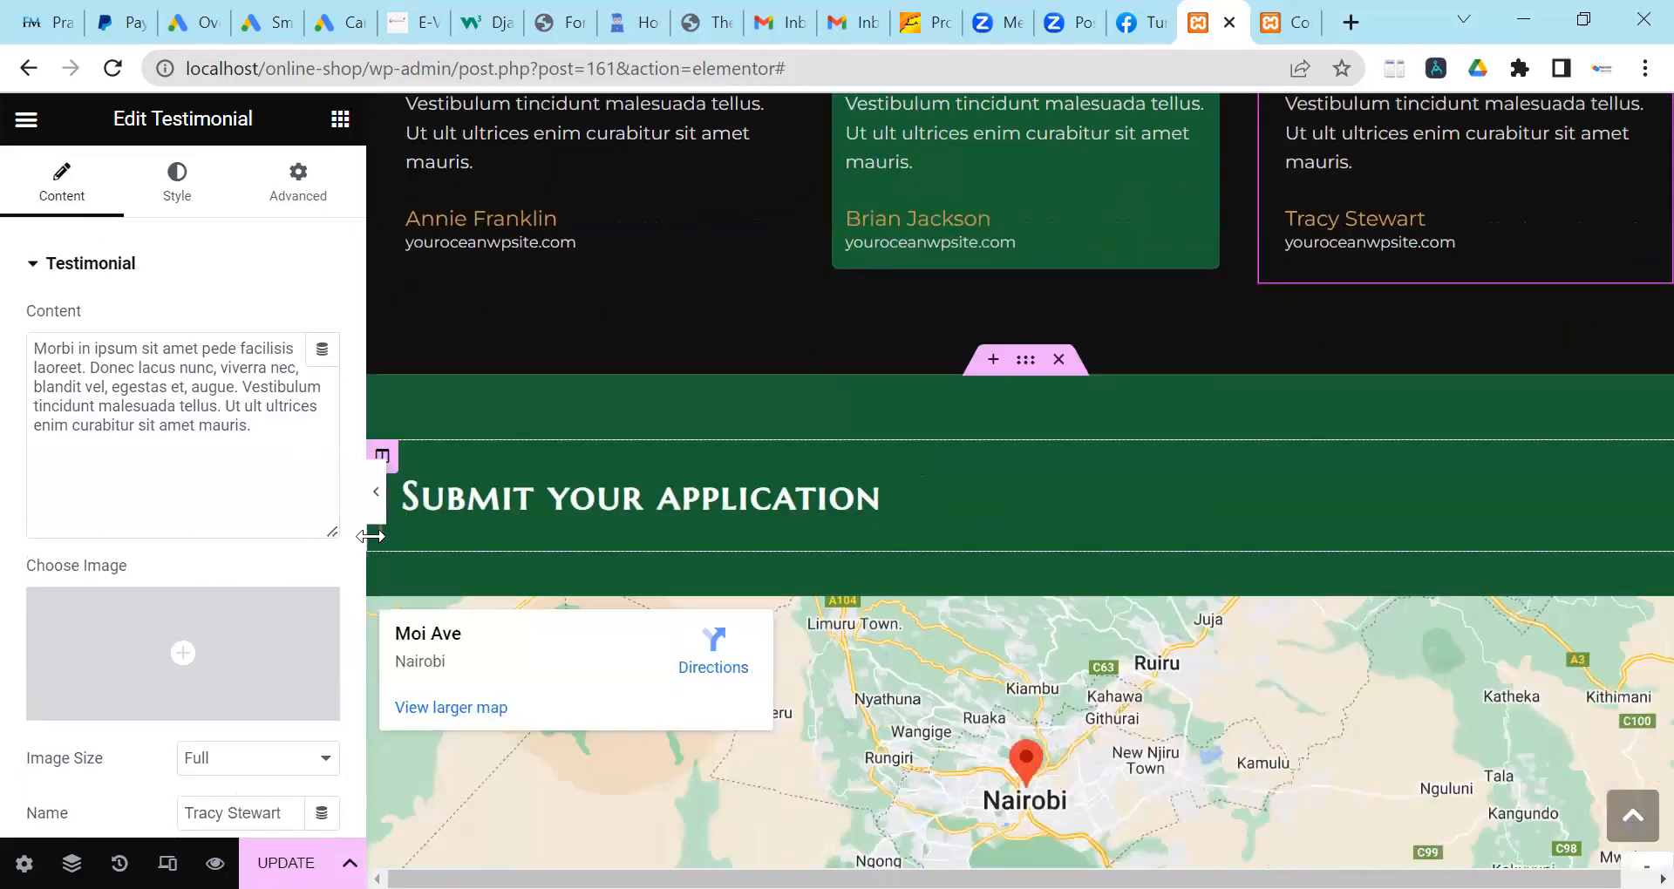
{"action": "scroll", "coordinate": [882, 460], "scroll_direction": "up", "scroll_amount": 4}
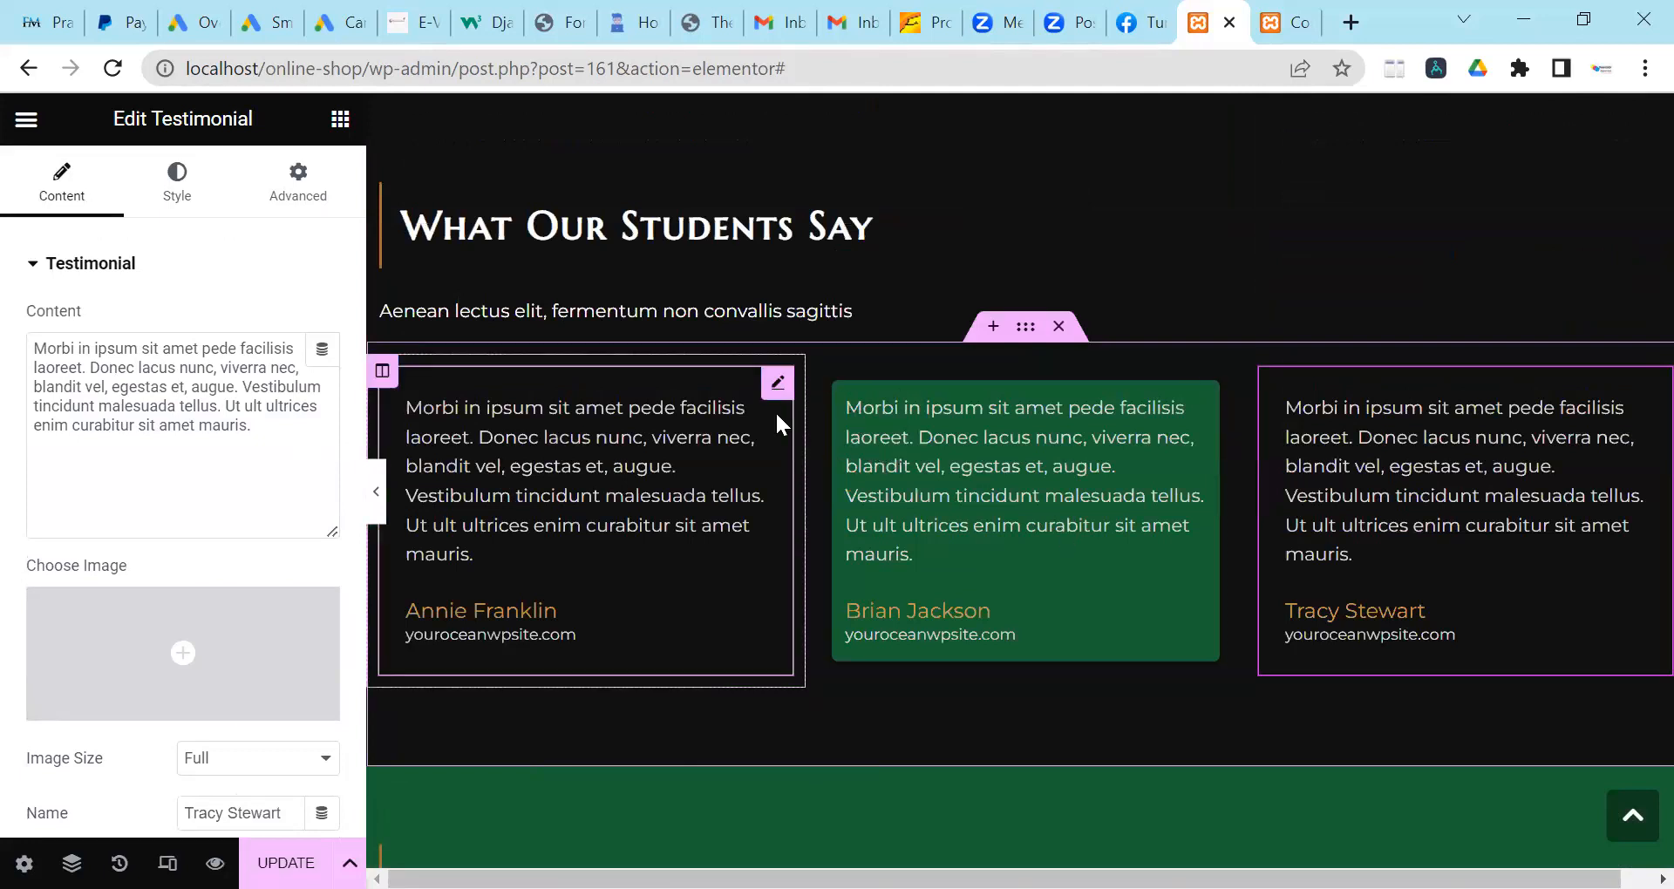
{"action": "left_click", "coordinate": [821, 370]}
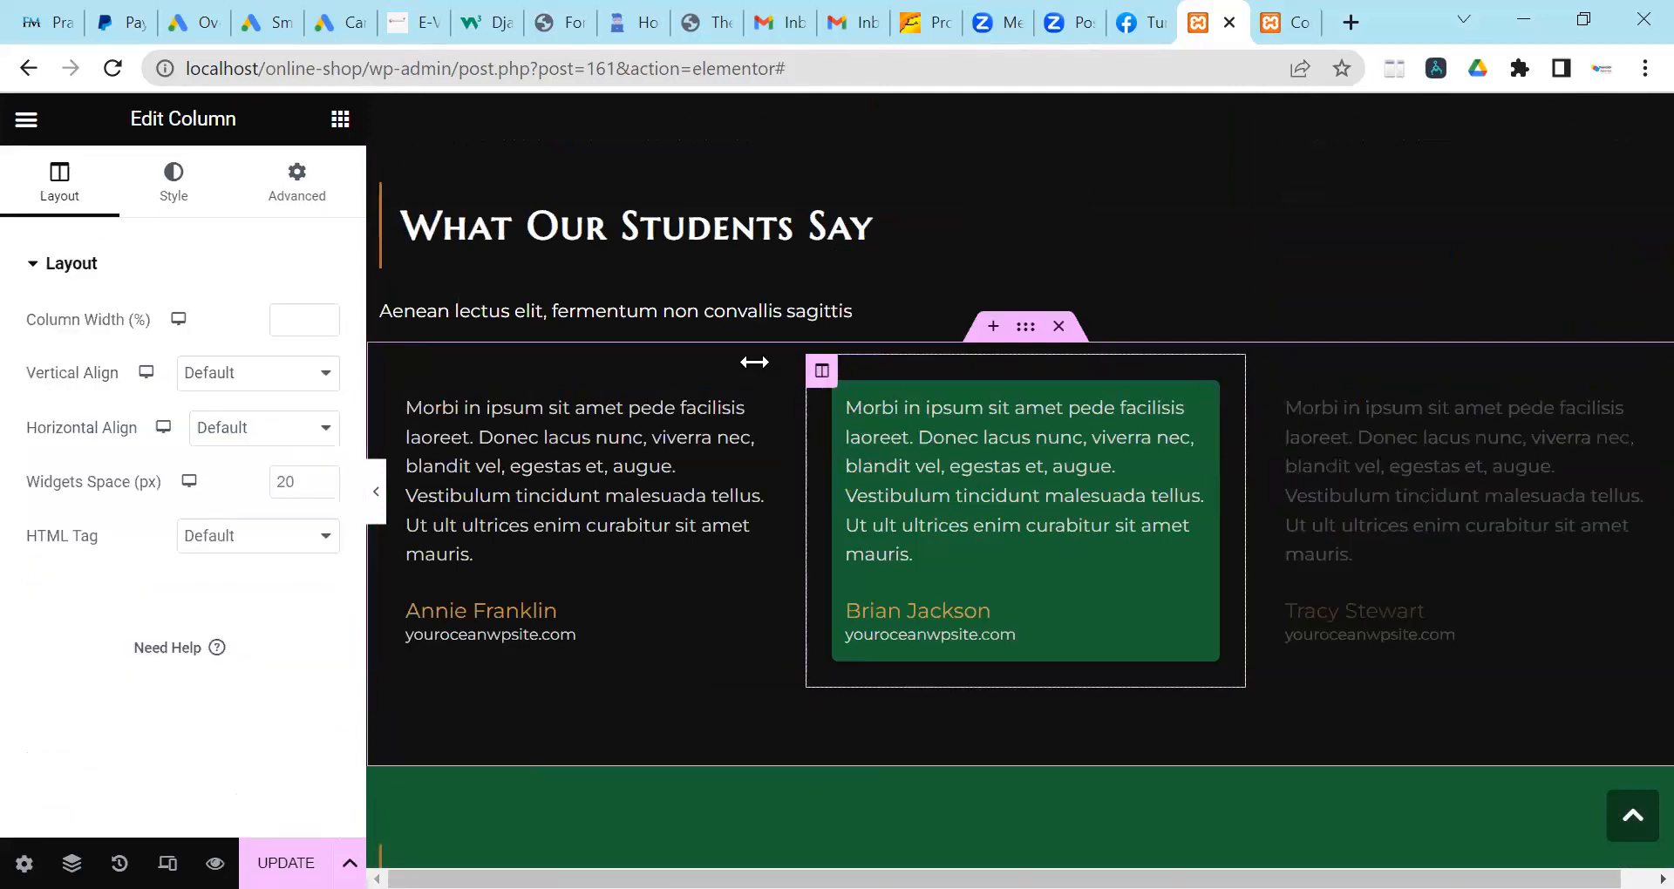
Make the middle testimonial's quote text dark #121111.
{"action": "left_click", "coordinate": [181, 202]}
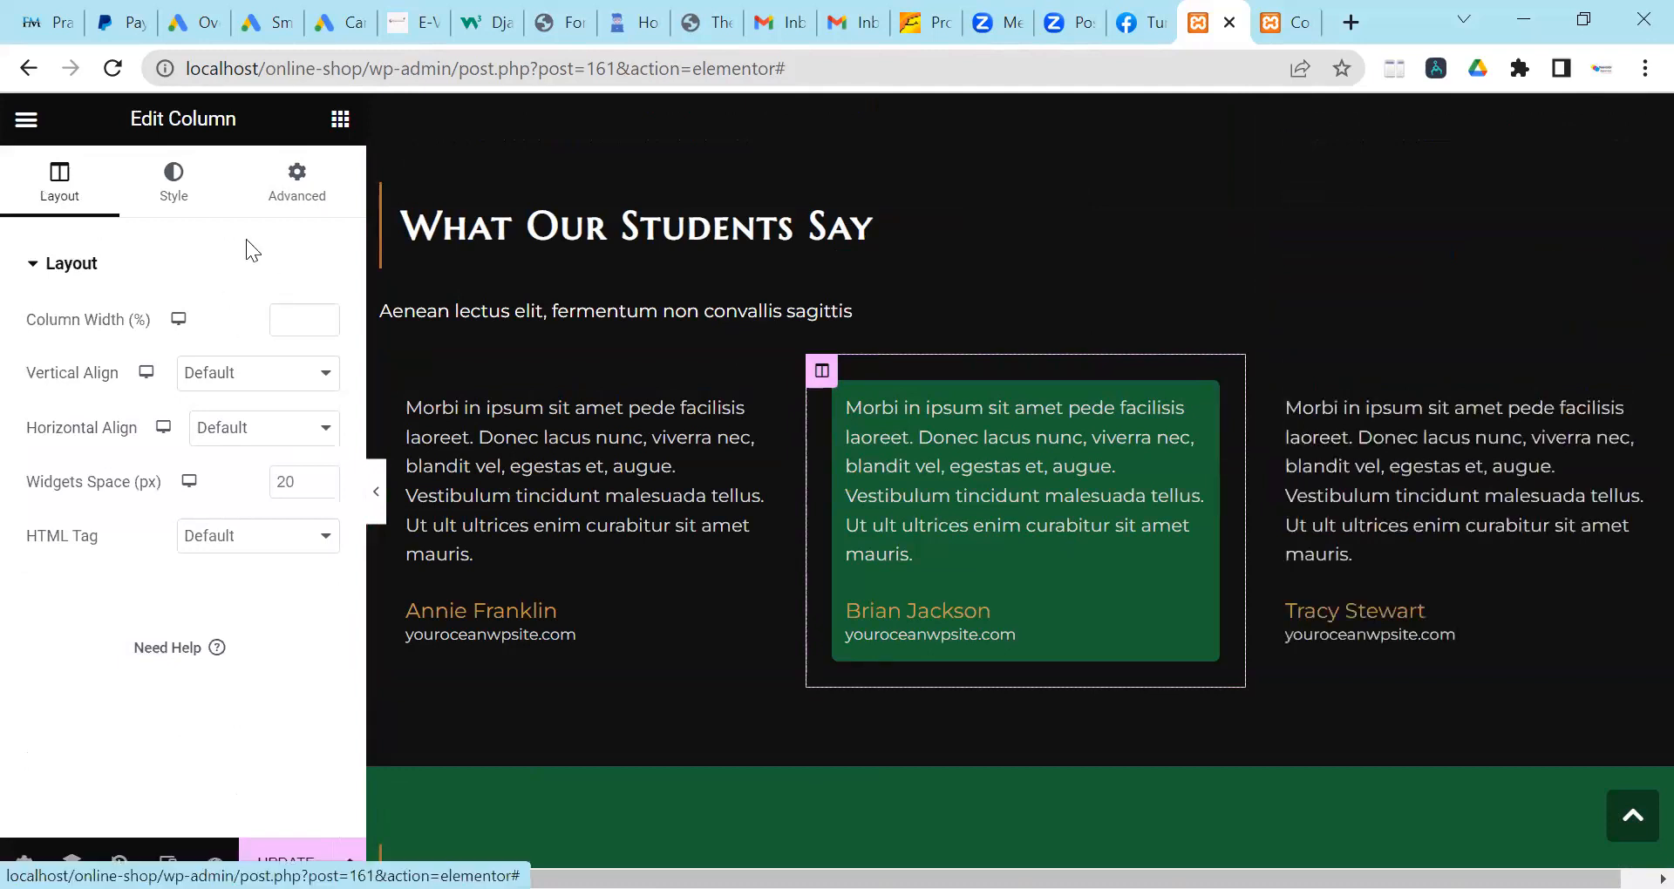
{"action": "left_click", "coordinate": [297, 196]}
{"action": "scroll", "coordinate": [186, 210], "scroll_direction": "down", "scroll_amount": 2}
{"action": "scroll", "coordinate": [177, 239], "scroll_direction": "up", "scroll_amount": 3}
{"action": "left_click", "coordinate": [173, 192]}
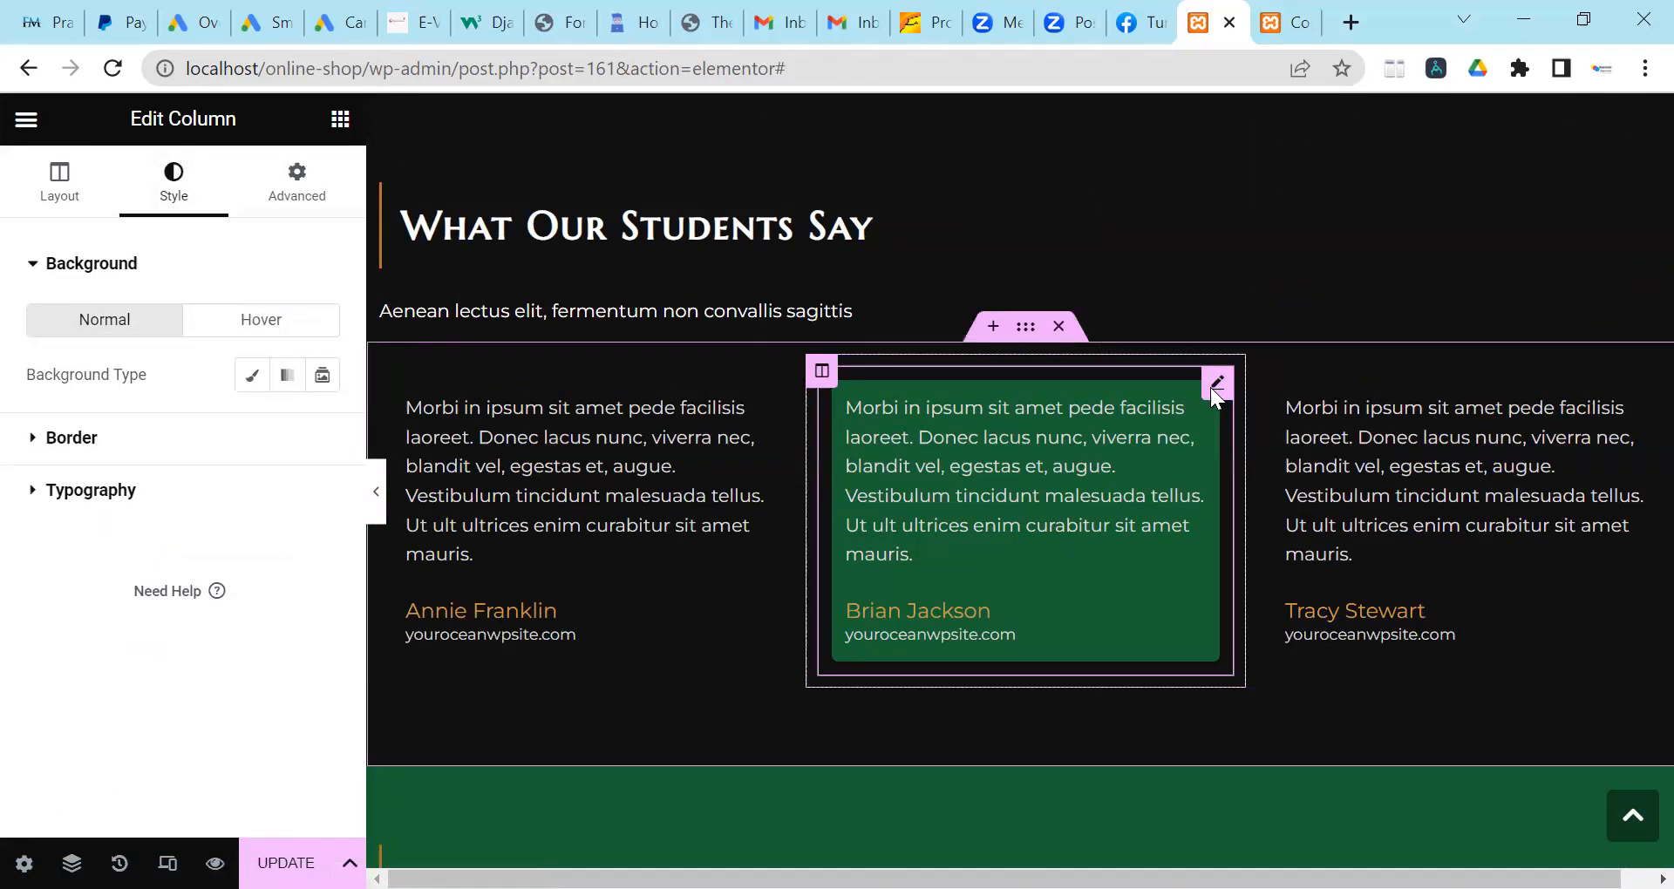
{"action": "left_click", "coordinate": [1185, 394]}
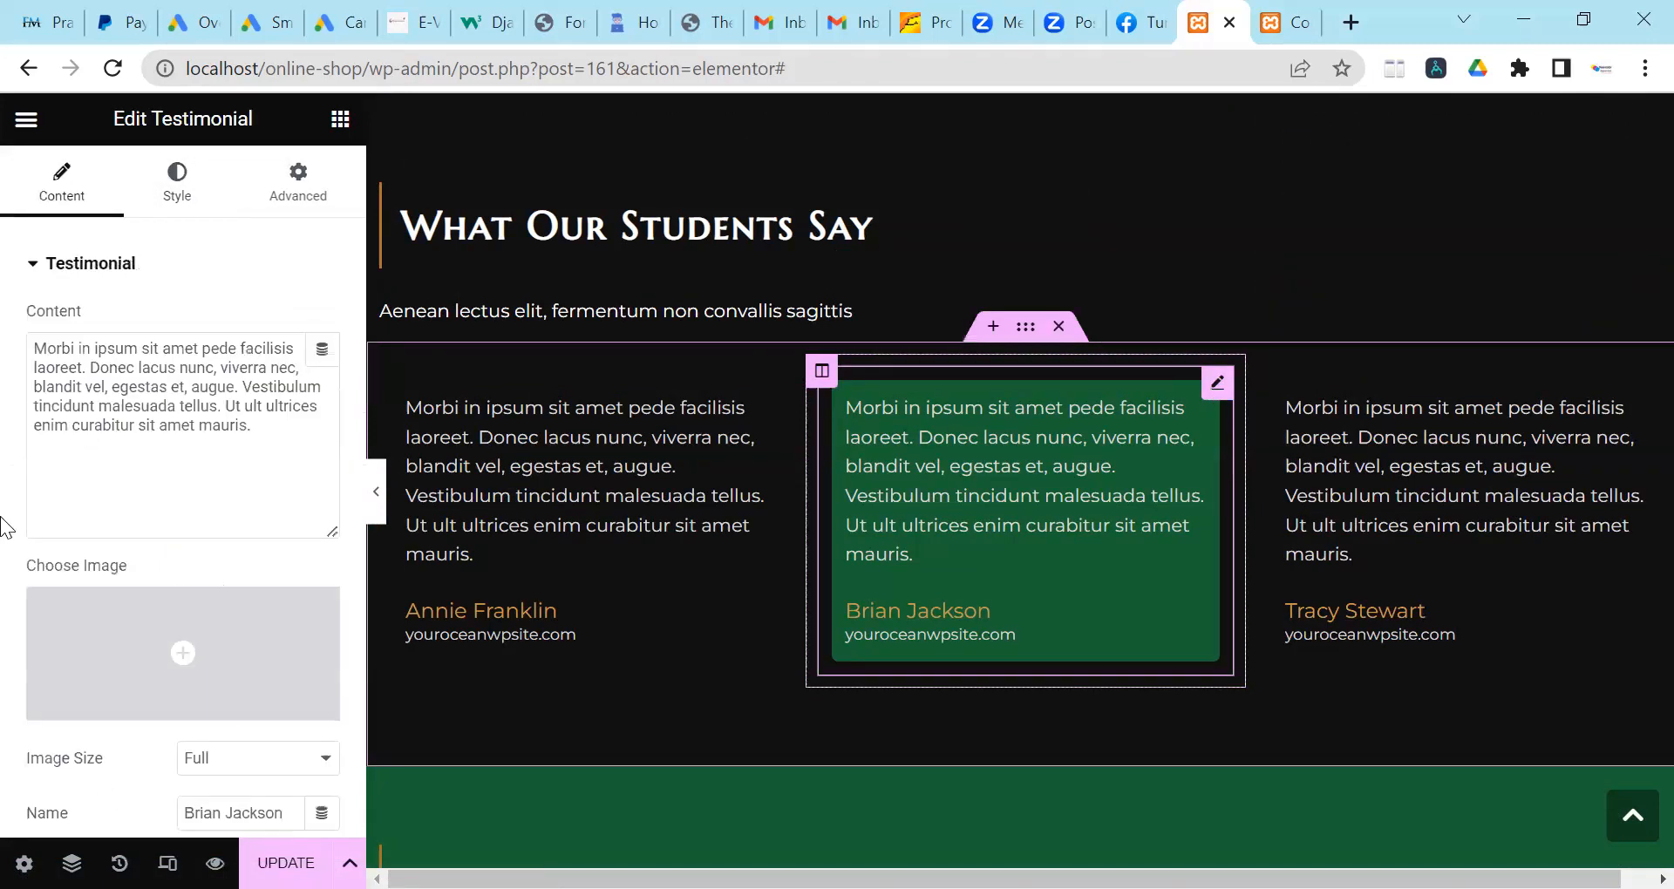
{"action": "scroll", "coordinate": [138, 511], "scroll_direction": "down", "scroll_amount": 5}
{"action": "scroll", "coordinate": [139, 504], "scroll_direction": "up", "scroll_amount": 3}
{"action": "scroll", "coordinate": [140, 504], "scroll_direction": "up", "scroll_amount": 2}
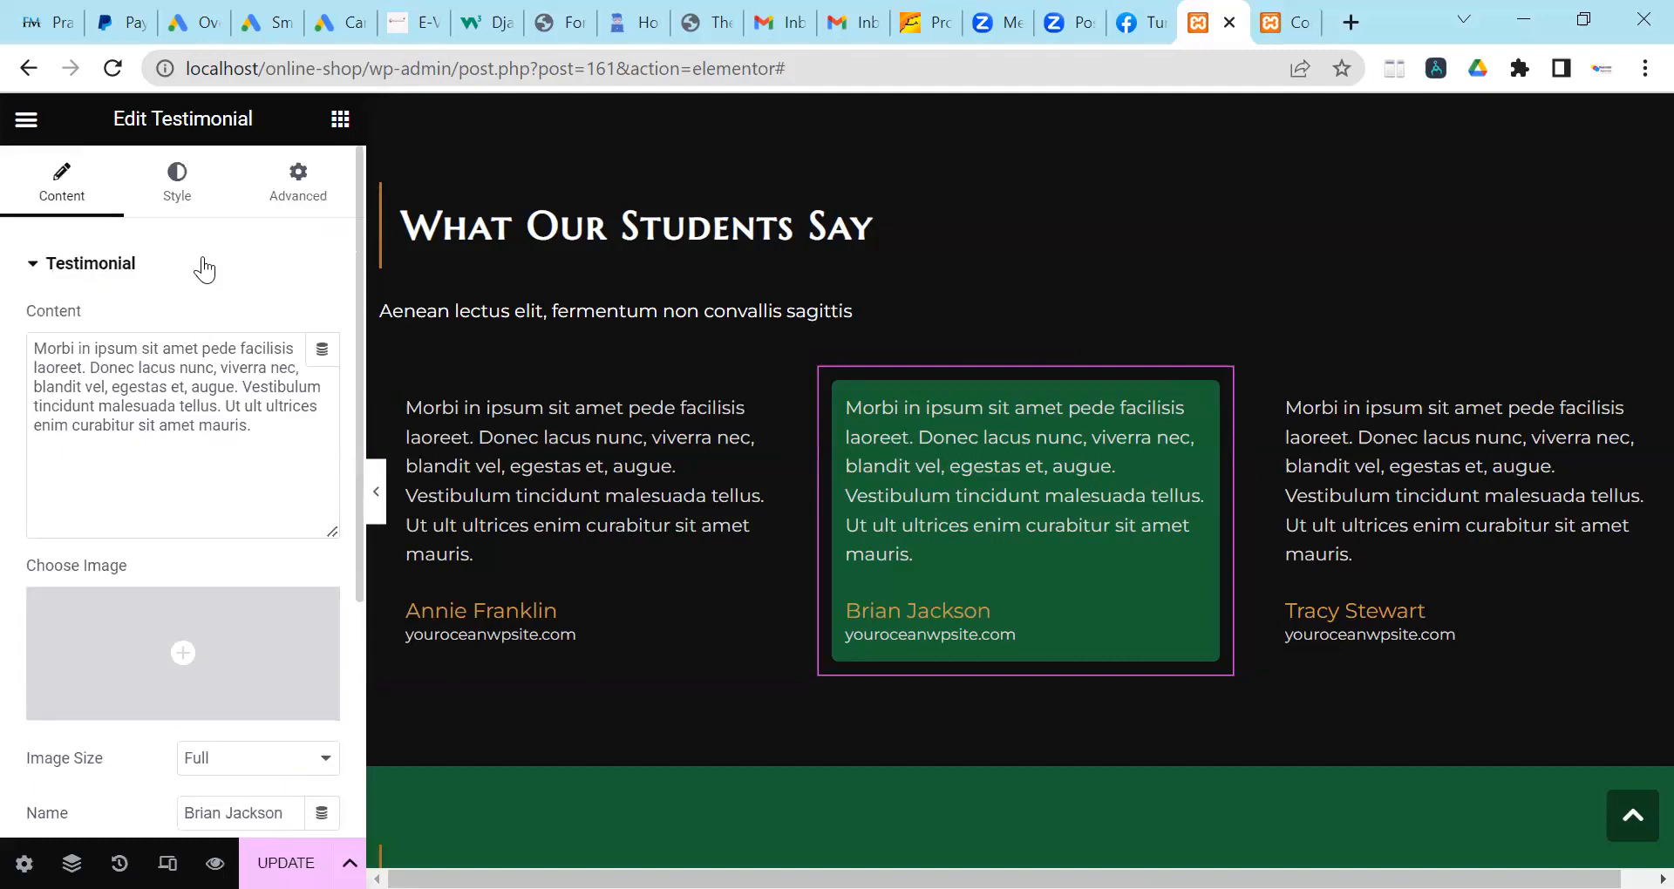
{"action": "left_click", "coordinate": [184, 197]}
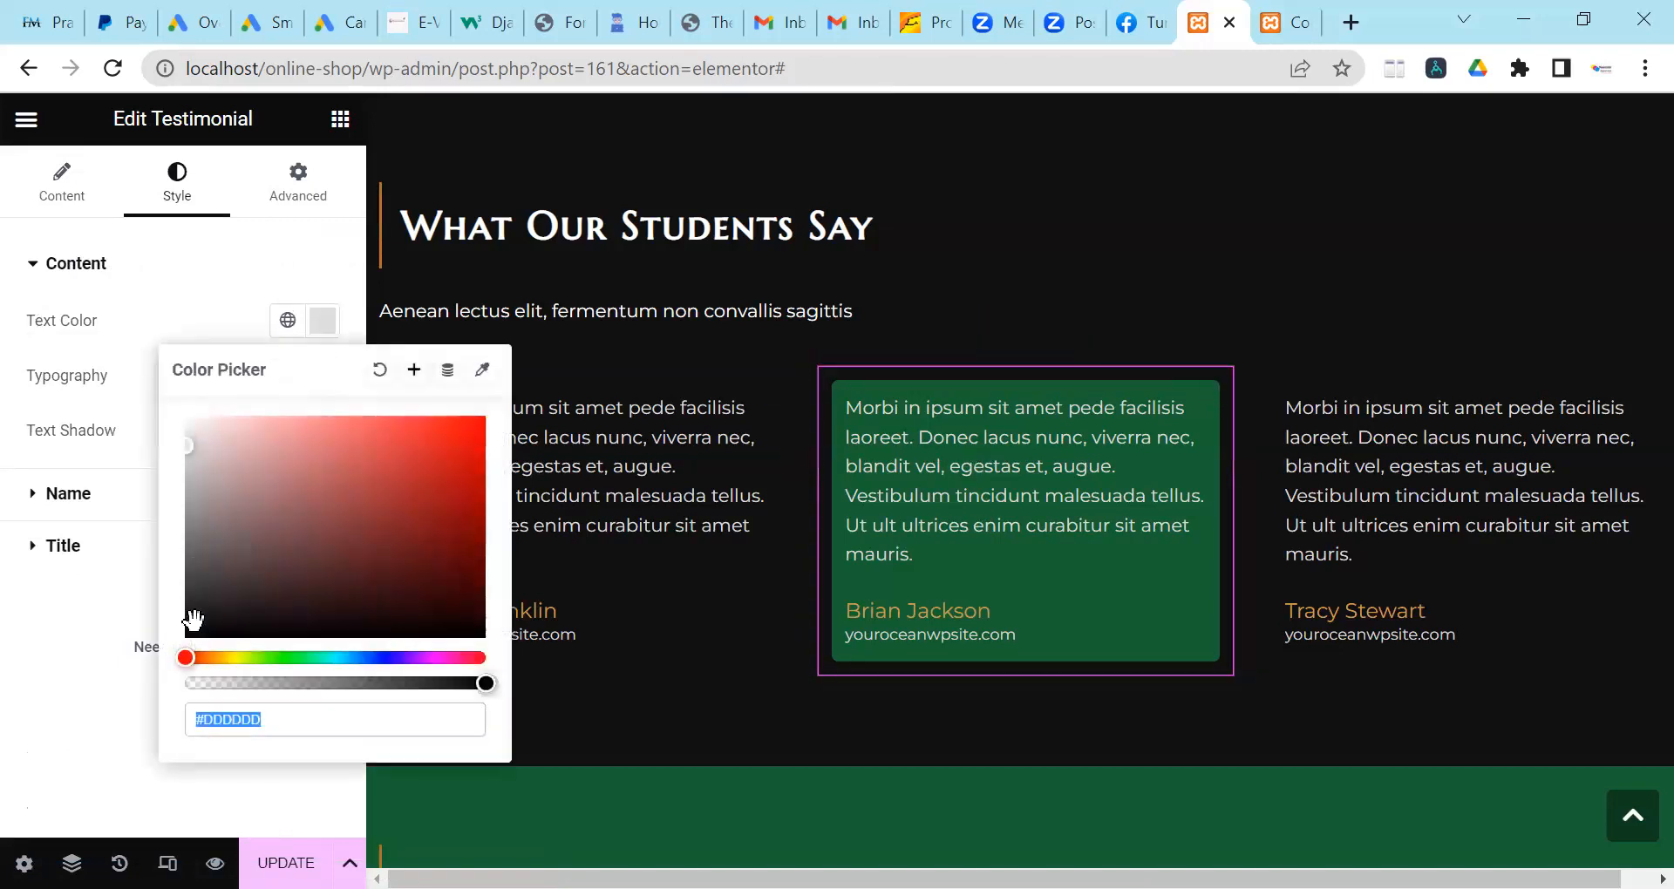
{"action": "left_click", "coordinate": [192, 620]}
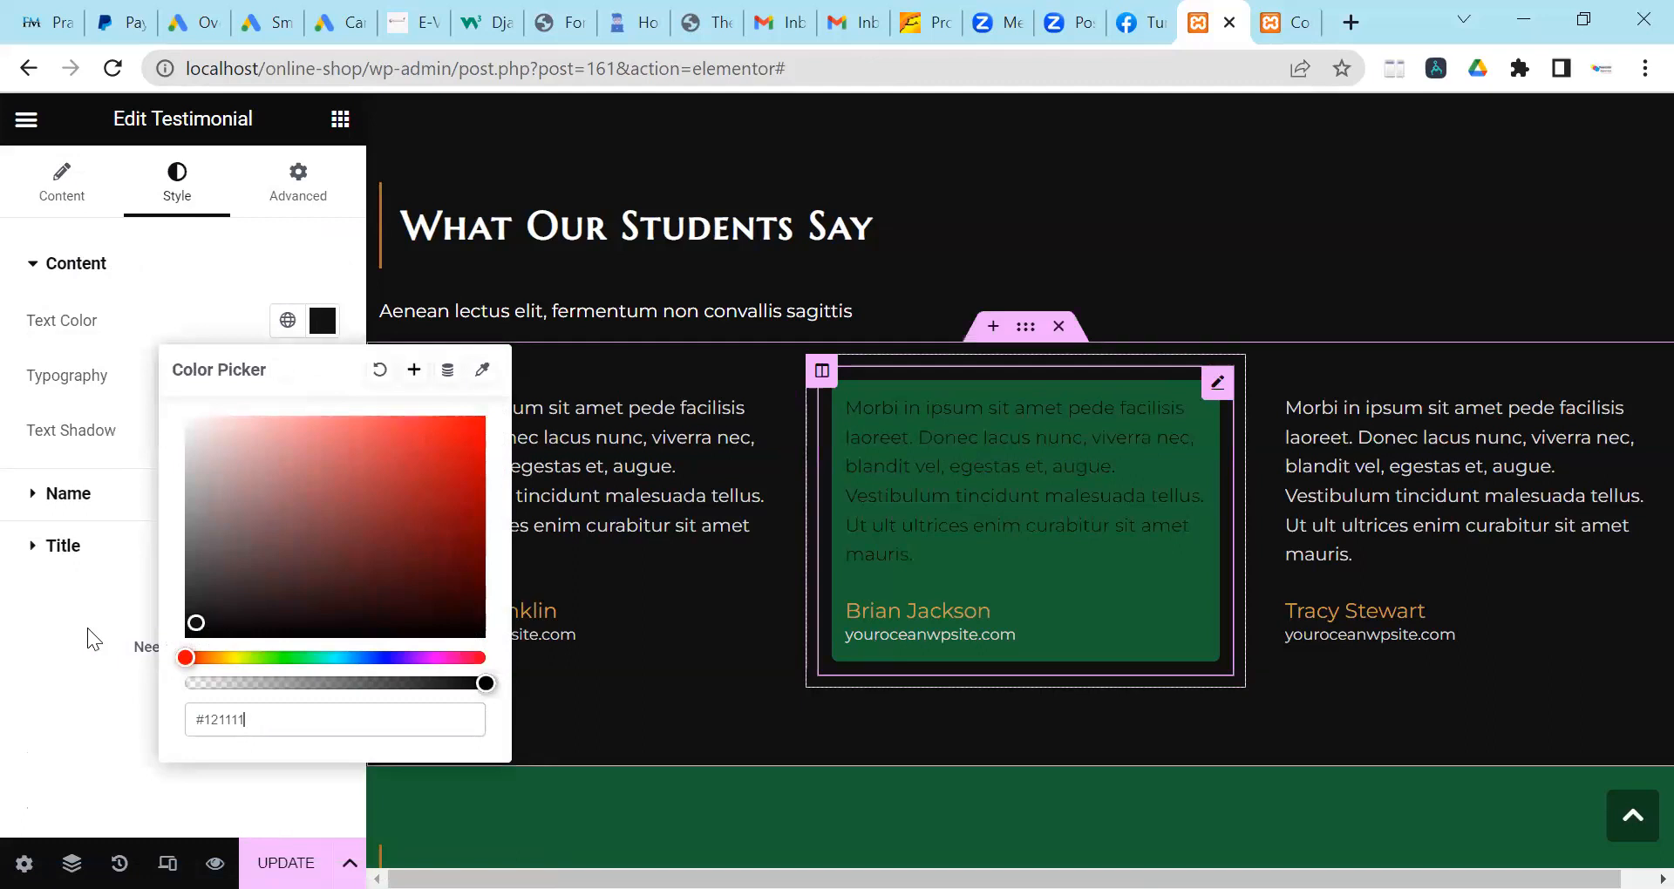
{"action": "key", "text": "Escape"}
Make the middle testimonial's website title line dark #121010.
{"action": "left_click", "coordinate": [213, 497]}
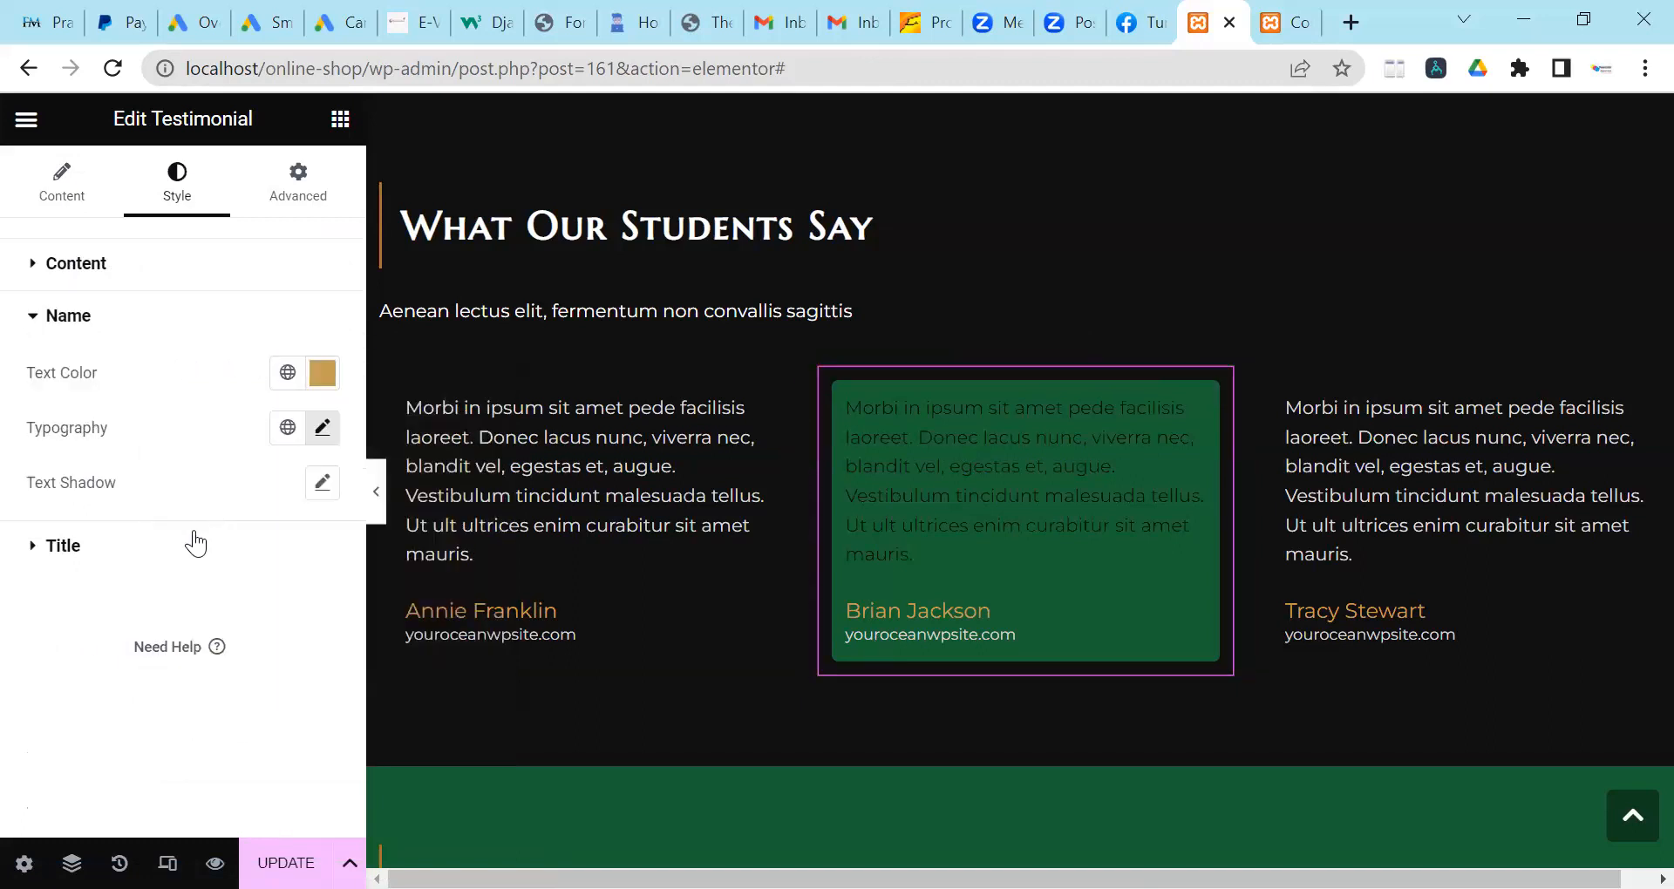
{"action": "left_click", "coordinate": [160, 550]}
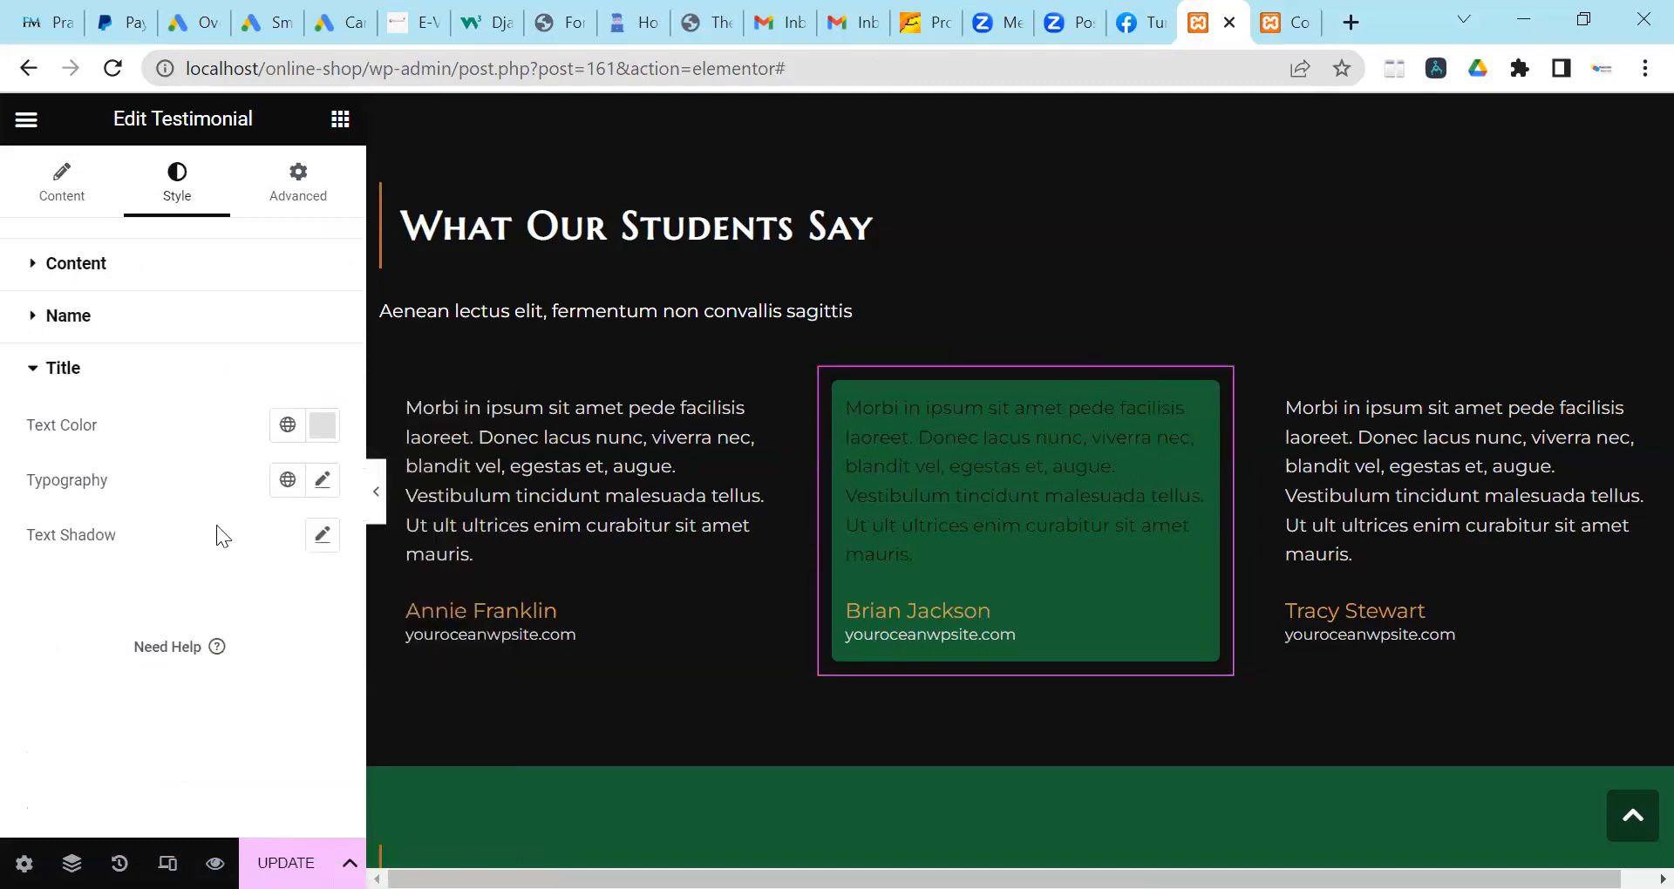
{"action": "left_click", "coordinate": [323, 424]}
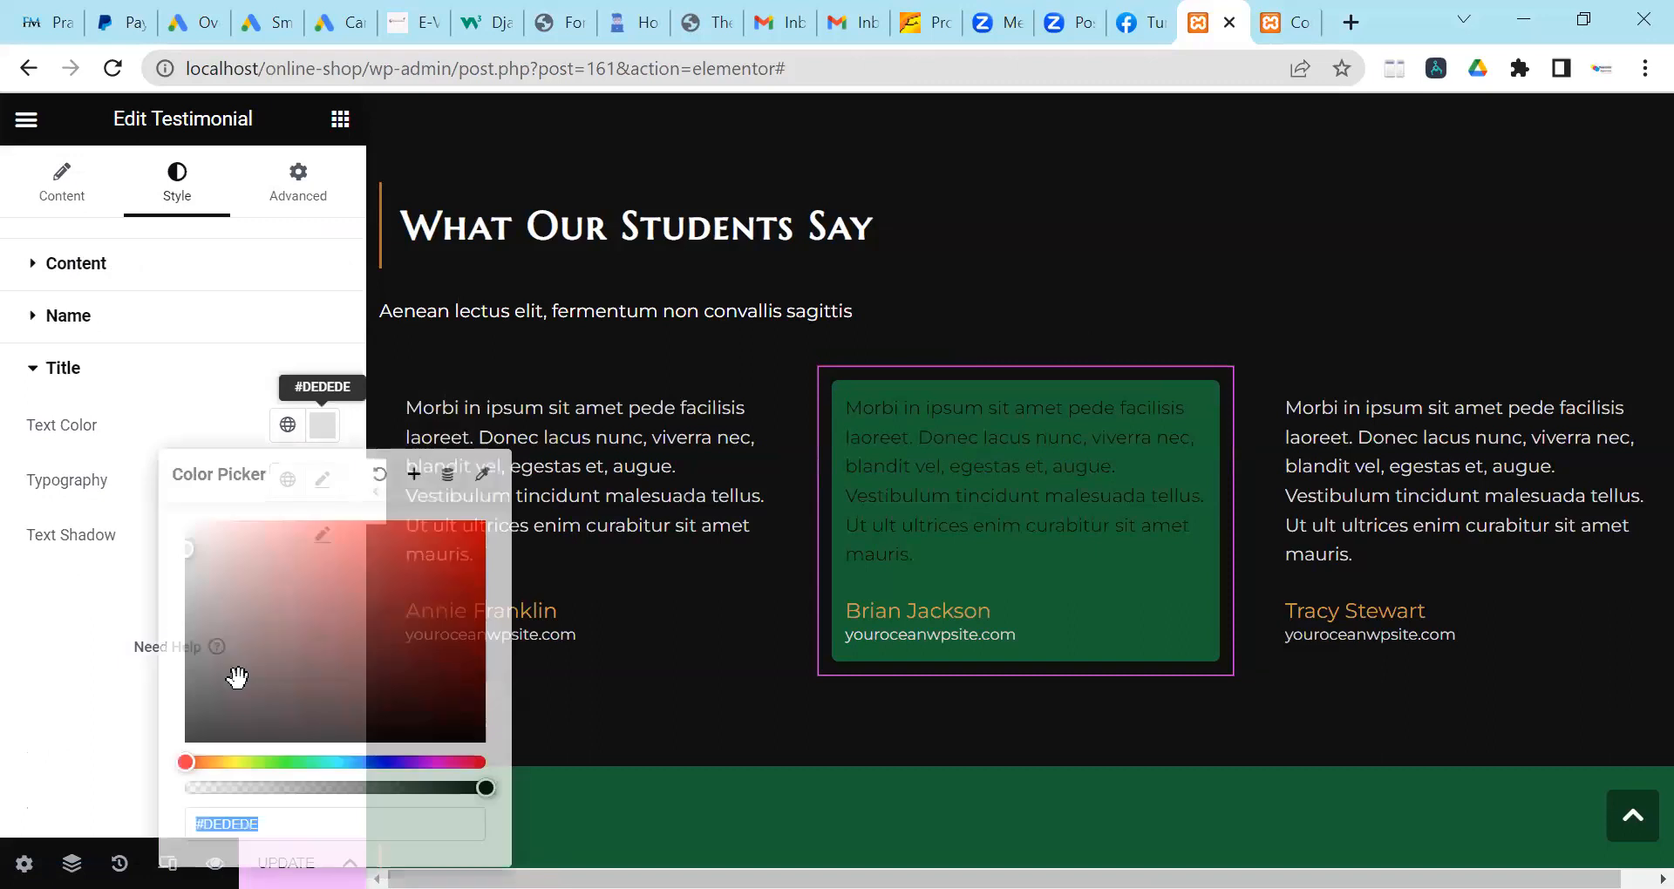
{"action": "left_click", "coordinate": [211, 726]}
{"action": "left_click", "coordinate": [468, 410]}
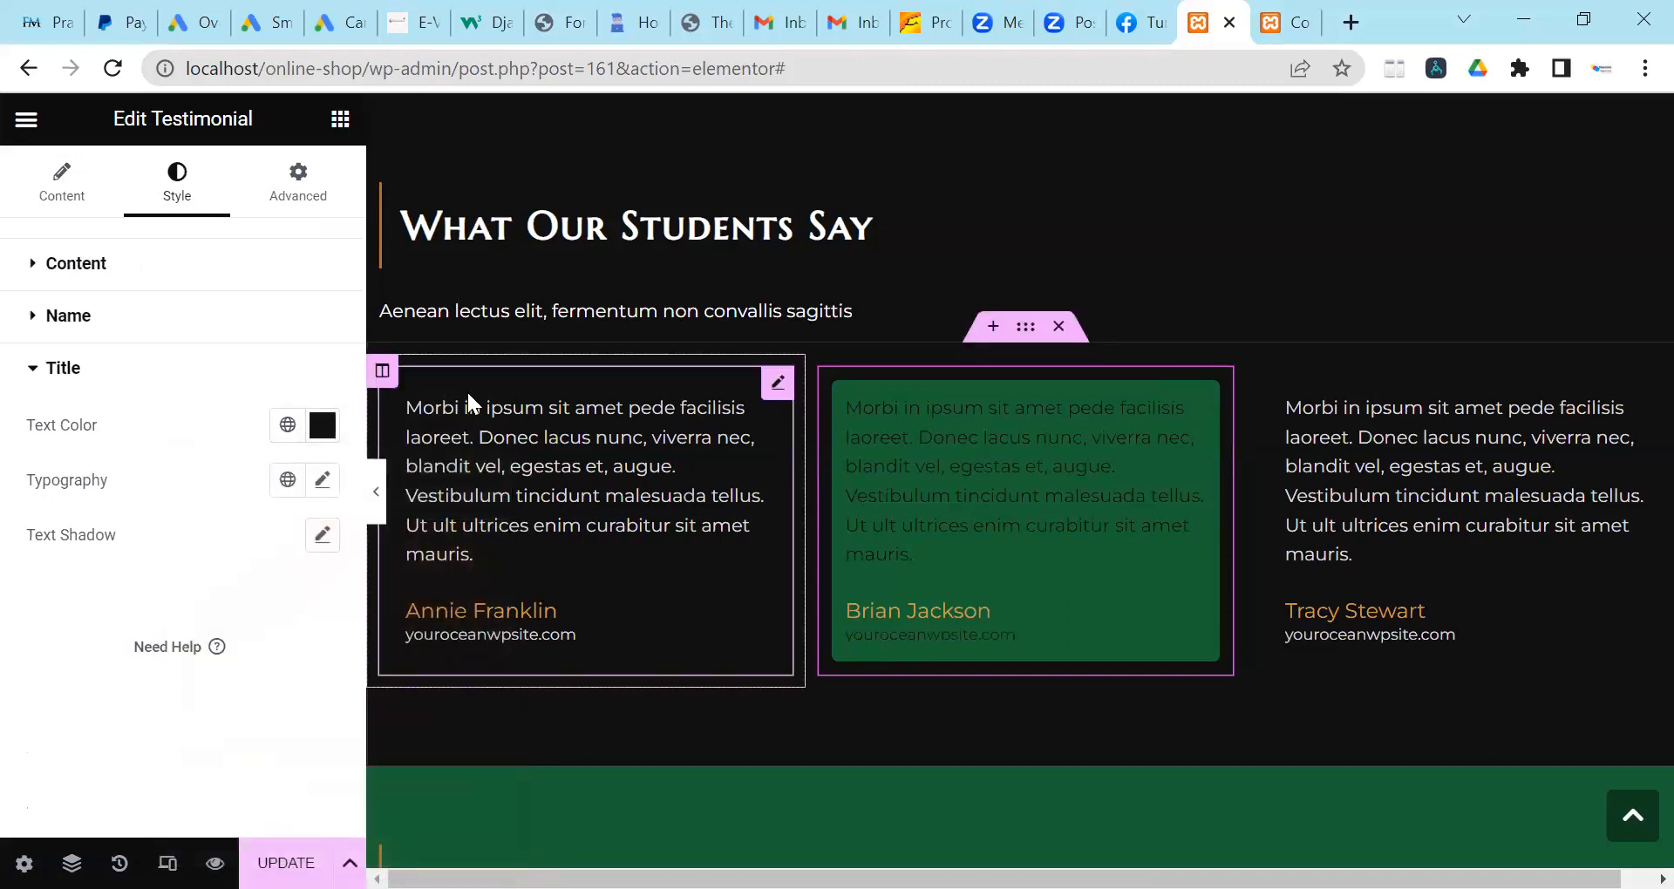
{"action": "left_click", "coordinate": [284, 194]}
Replace the middle testimonial card's green #166432 background with white #ffffff.
{"action": "scroll", "coordinate": [158, 550], "scroll_direction": "down", "scroll_amount": 5}
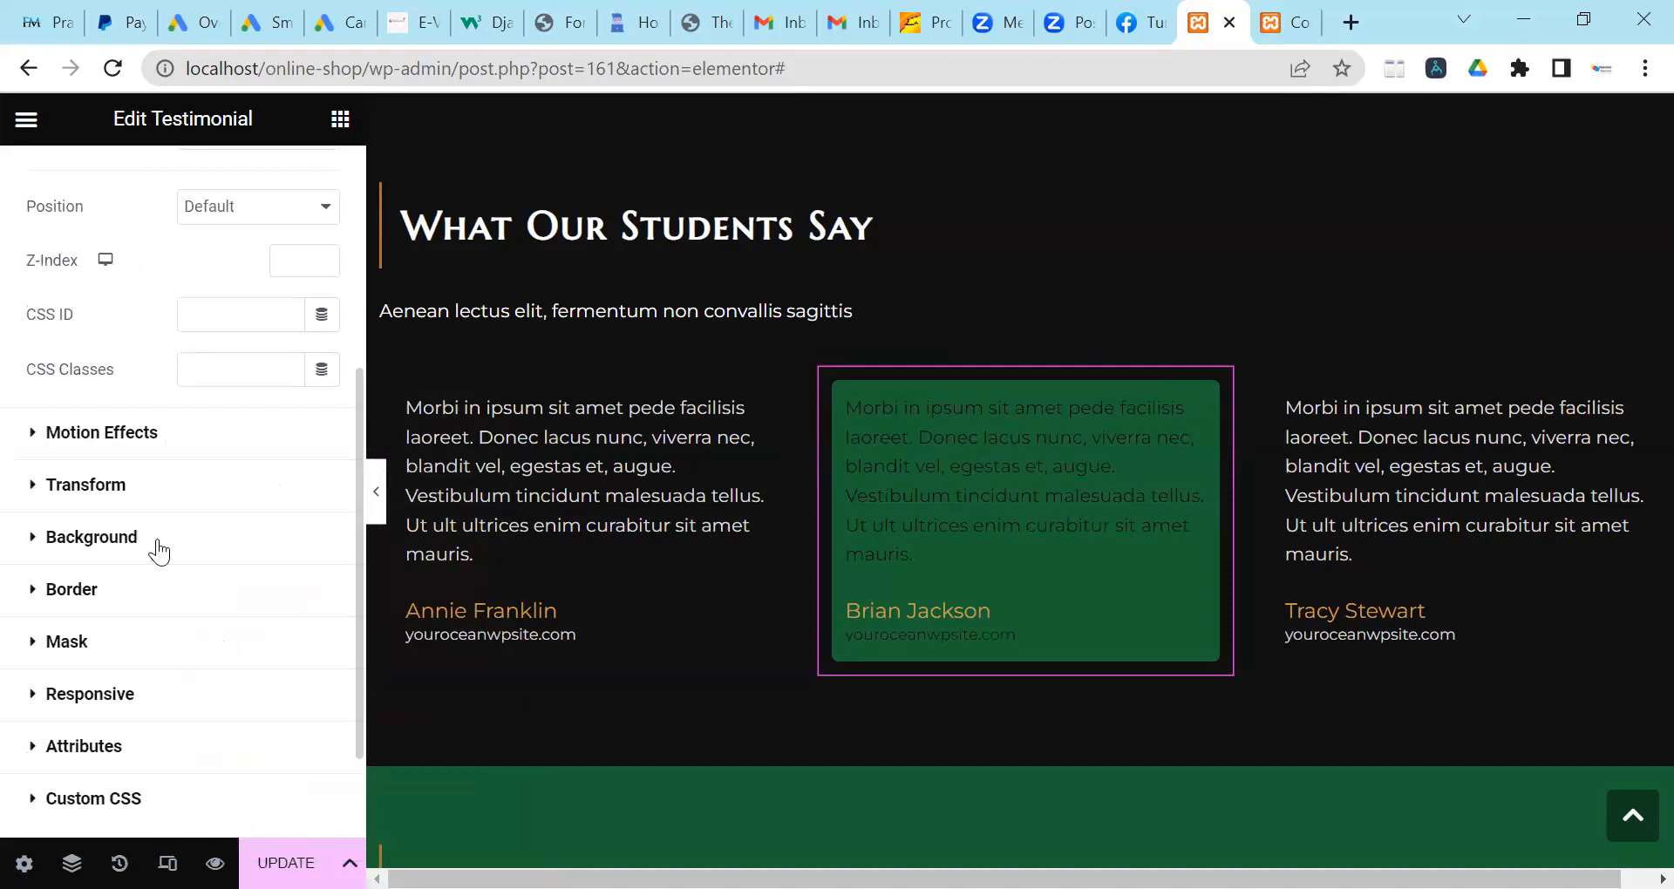
{"action": "left_click", "coordinate": [158, 549]}
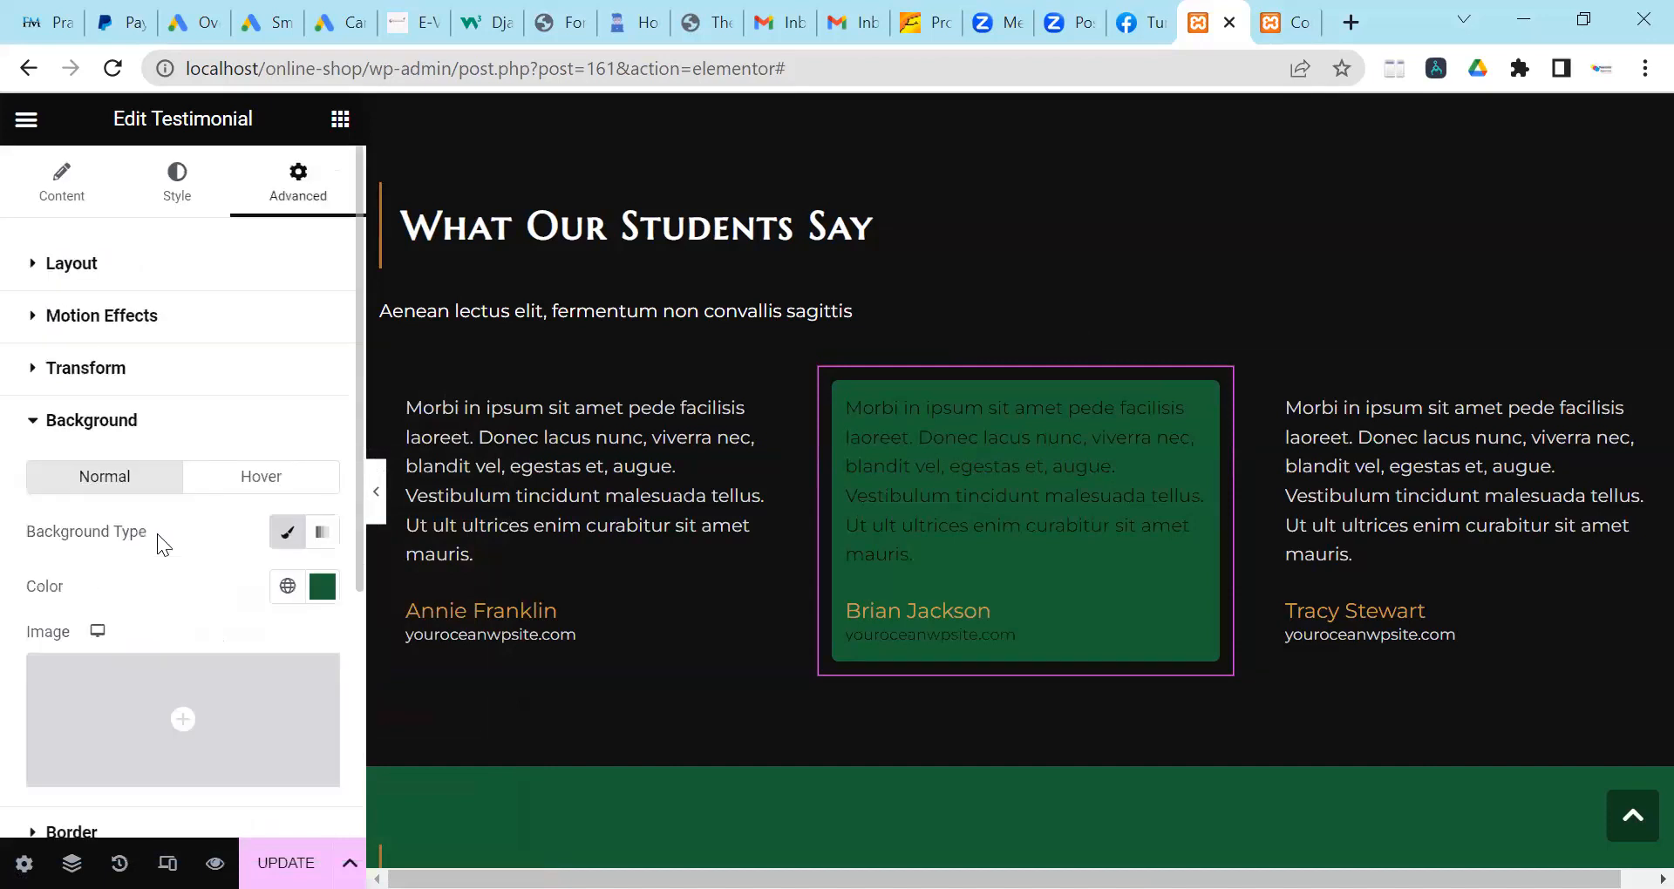
{"action": "left_click", "coordinate": [323, 586]}
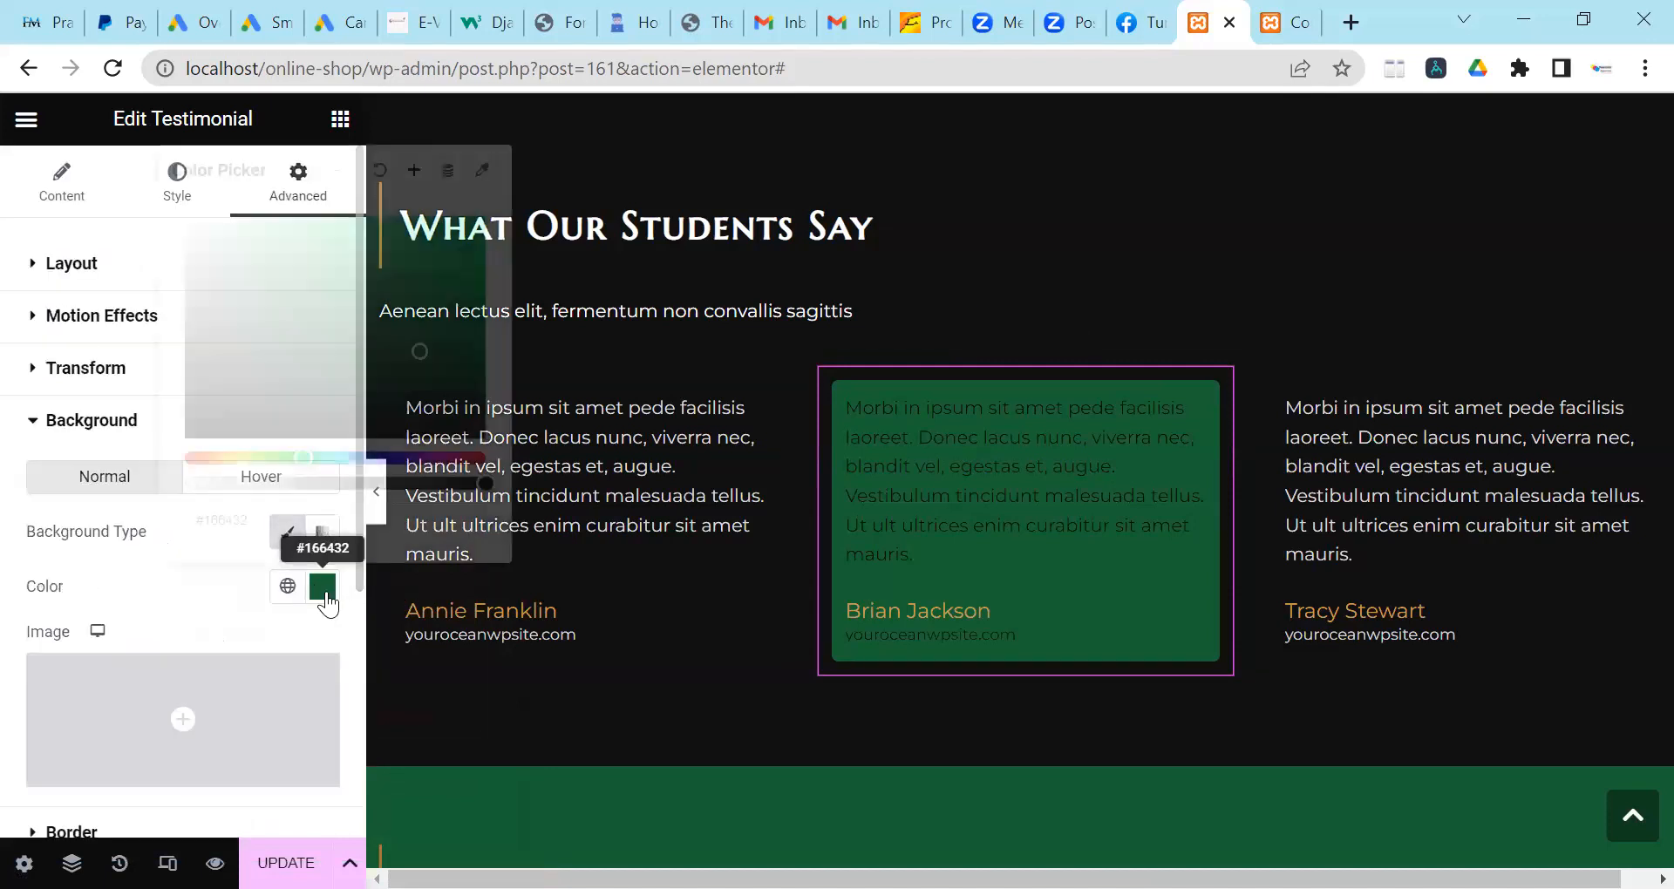
{"action": "left_click", "coordinate": [304, 454]}
{"action": "key", "text": "BackSpace"}
{"action": "key", "text": "BackSpace"}
{"action": "key", "text": "BackSpace"}
{"action": "key", "text": "BackSpace"}
{"action": "key", "text": "BackSpace"}
{"action": "key", "text": "BackSpace"}
{"action": "type", "text": "ffffff"}
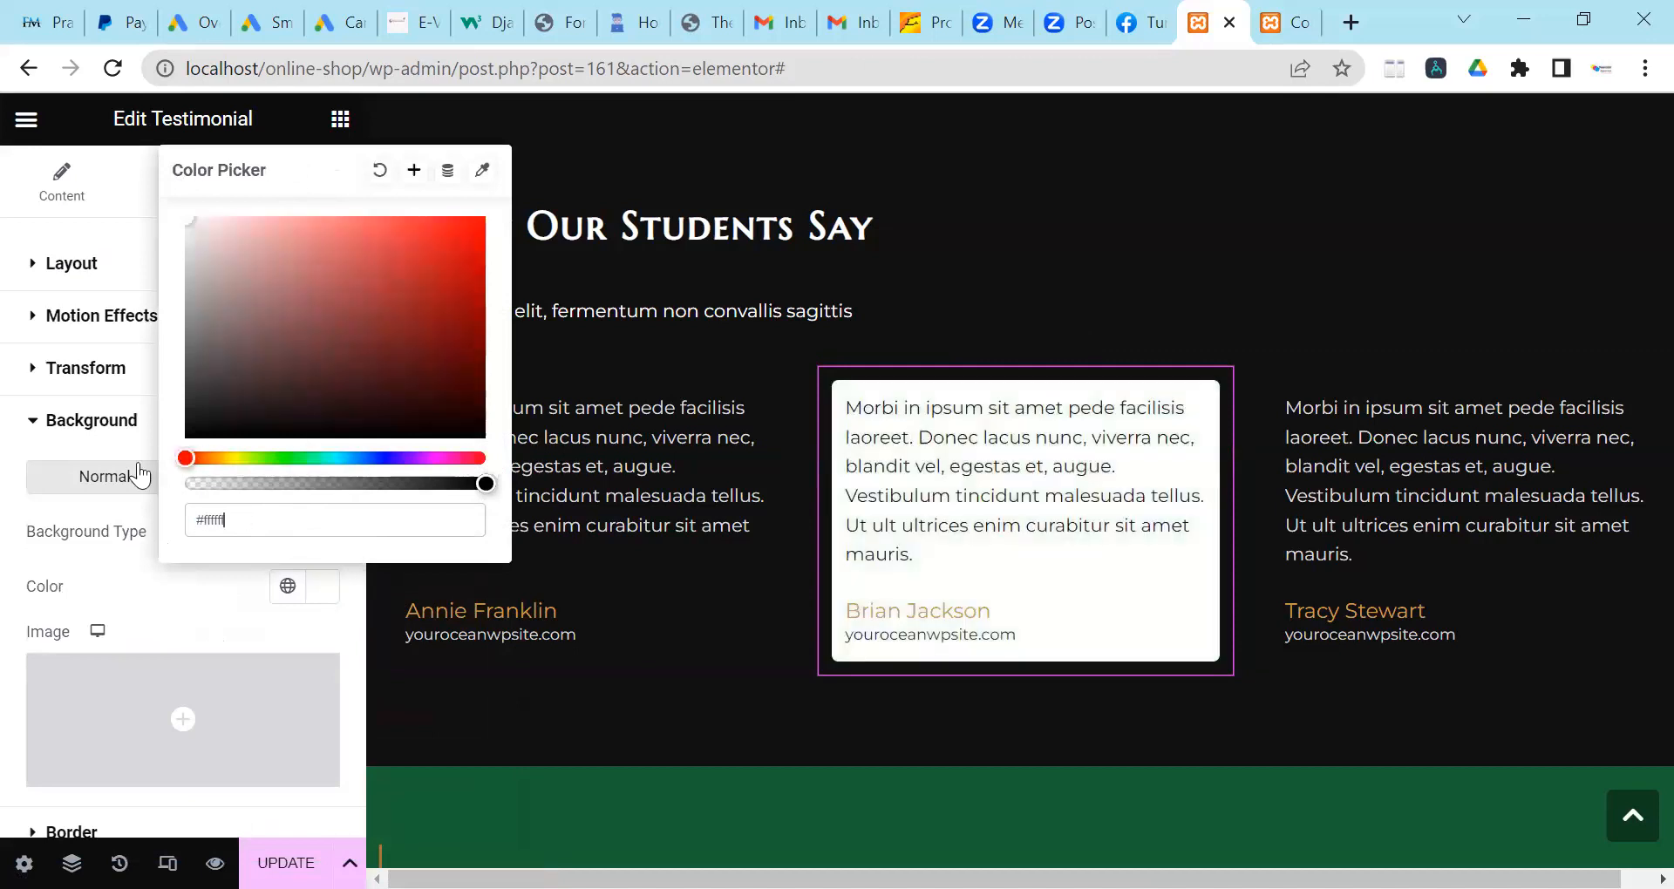
{"action": "left_click", "coordinate": [7, 484]}
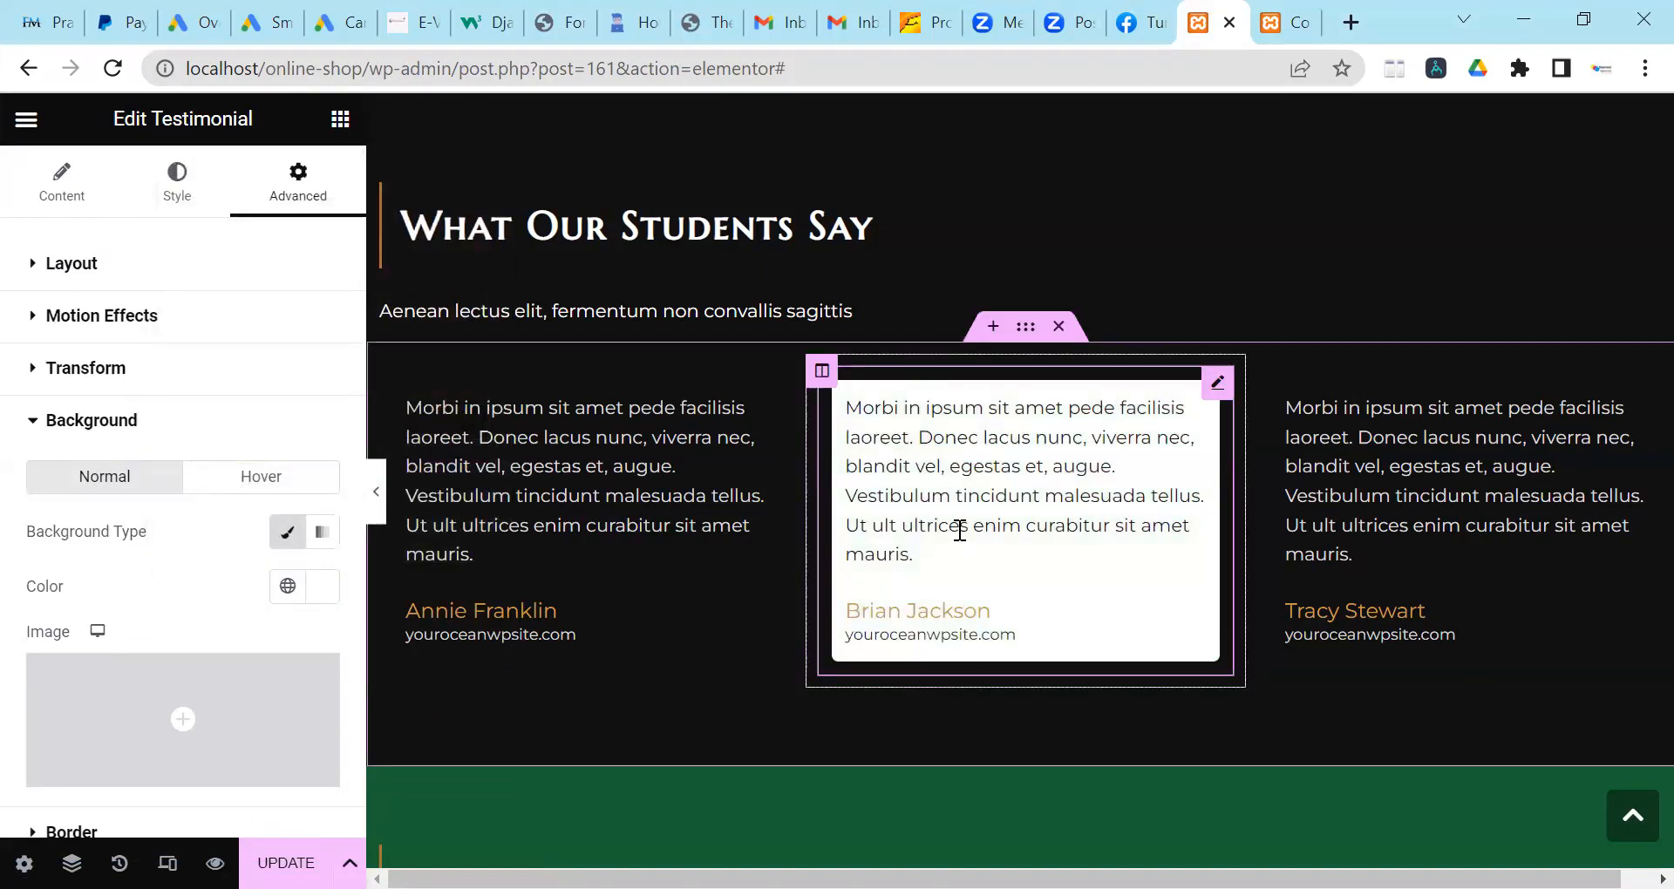
{"action": "scroll", "coordinate": [954, 523], "scroll_direction": "down", "scroll_amount": 1}
{"action": "scroll", "coordinate": [957, 488], "scroll_direction": "down", "scroll_amount": 1}
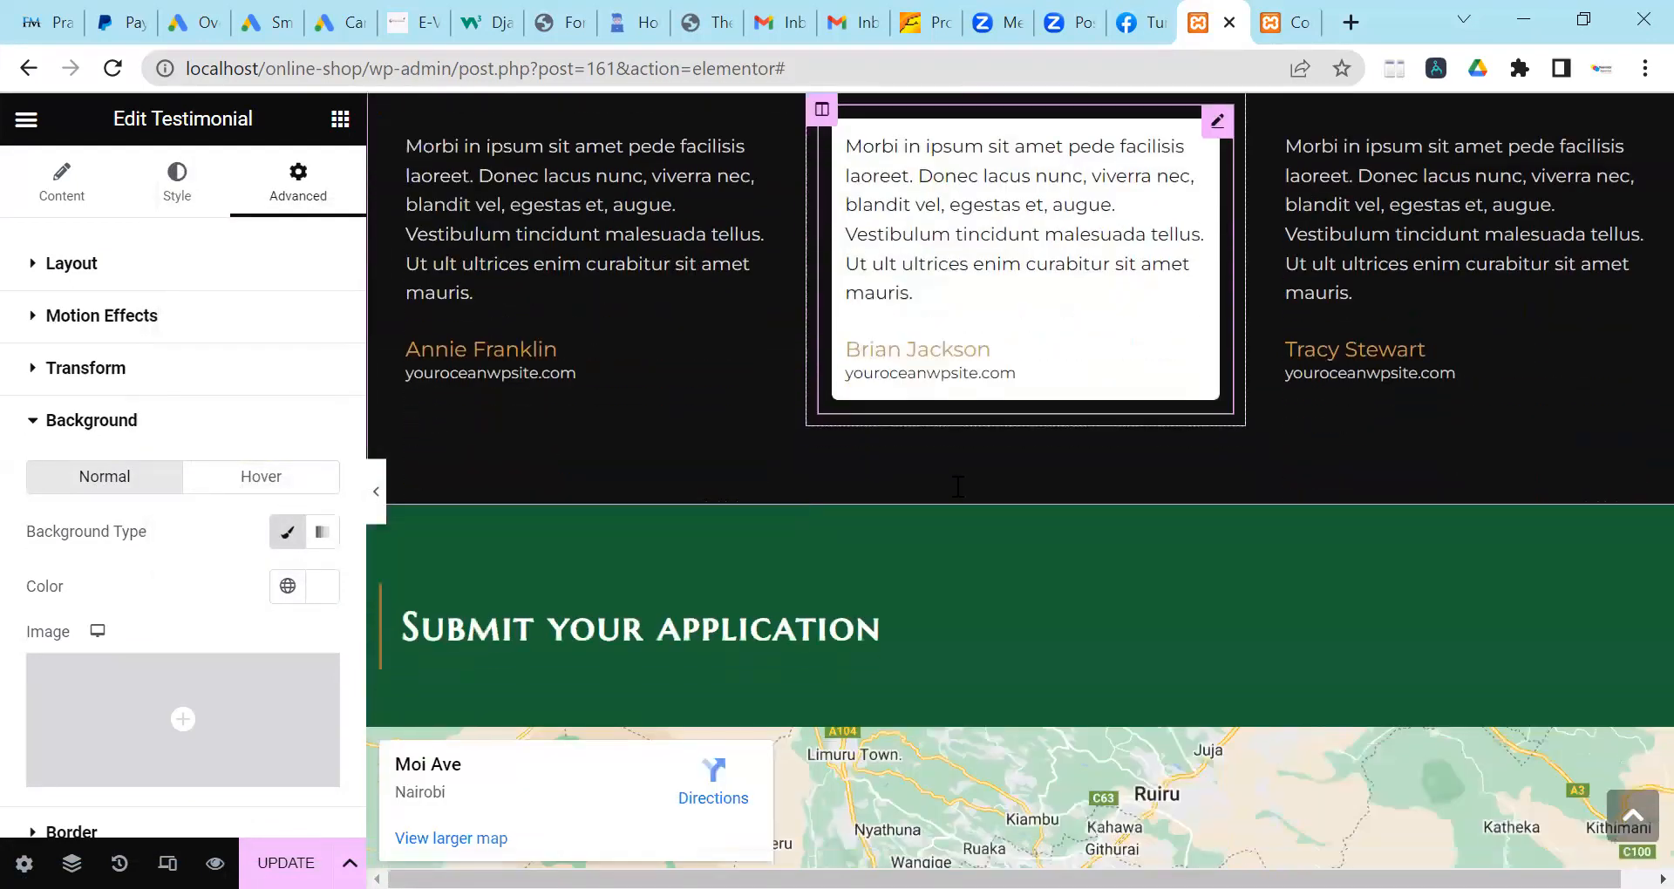
{"action": "scroll", "coordinate": [954, 480], "scroll_direction": "down", "scroll_amount": 2}
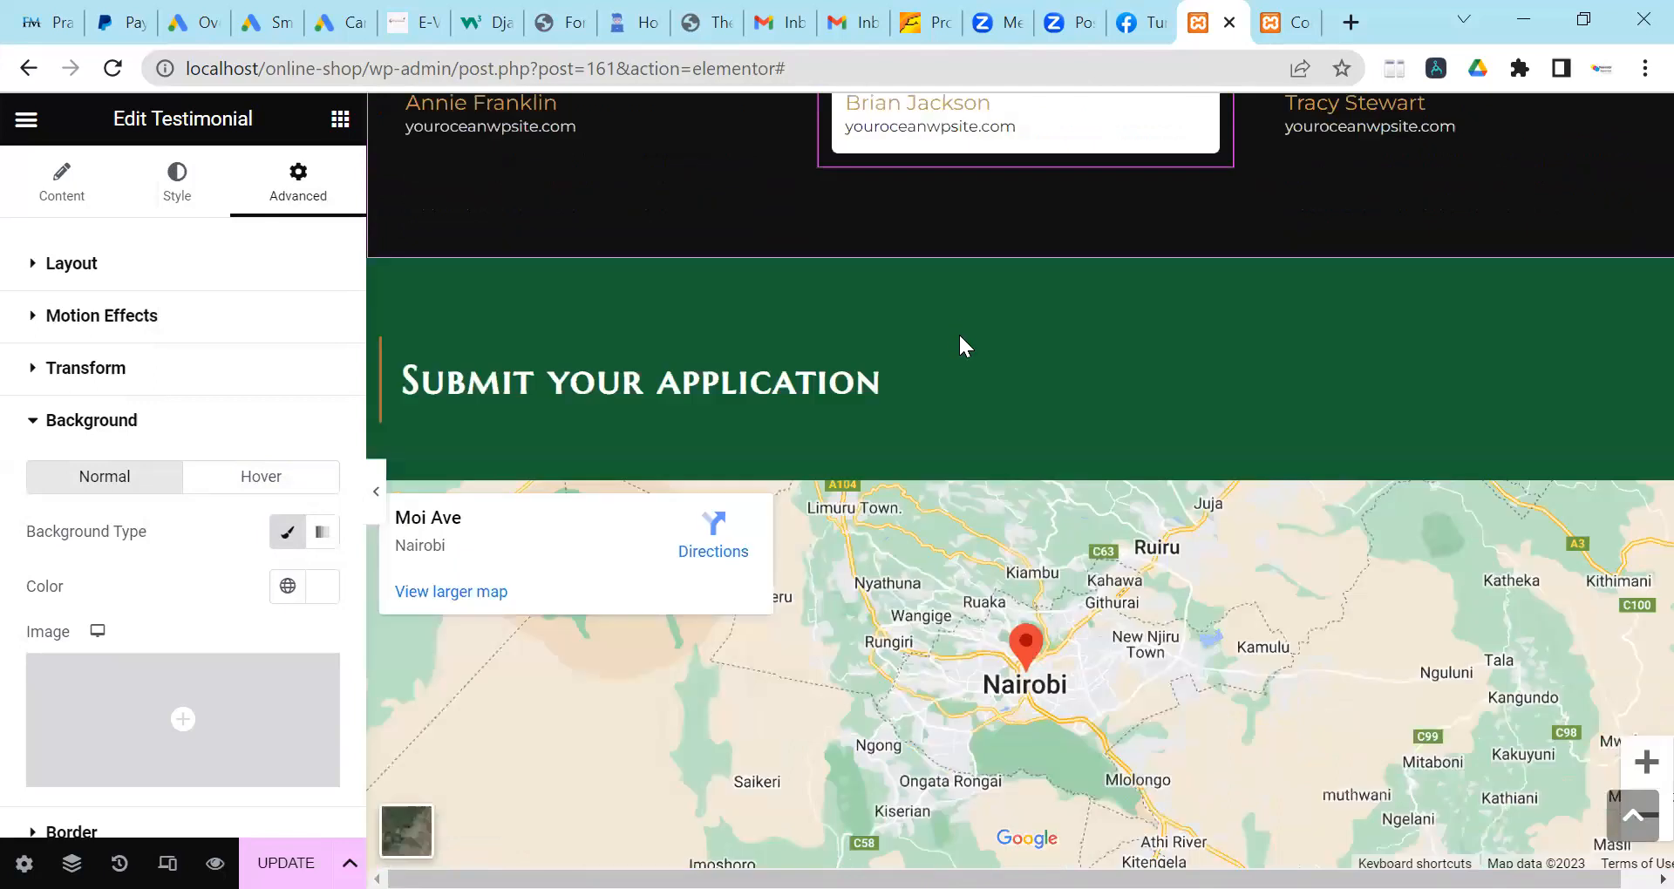
{"action": "scroll", "coordinate": [959, 335], "scroll_direction": "down", "scroll_amount": 1}
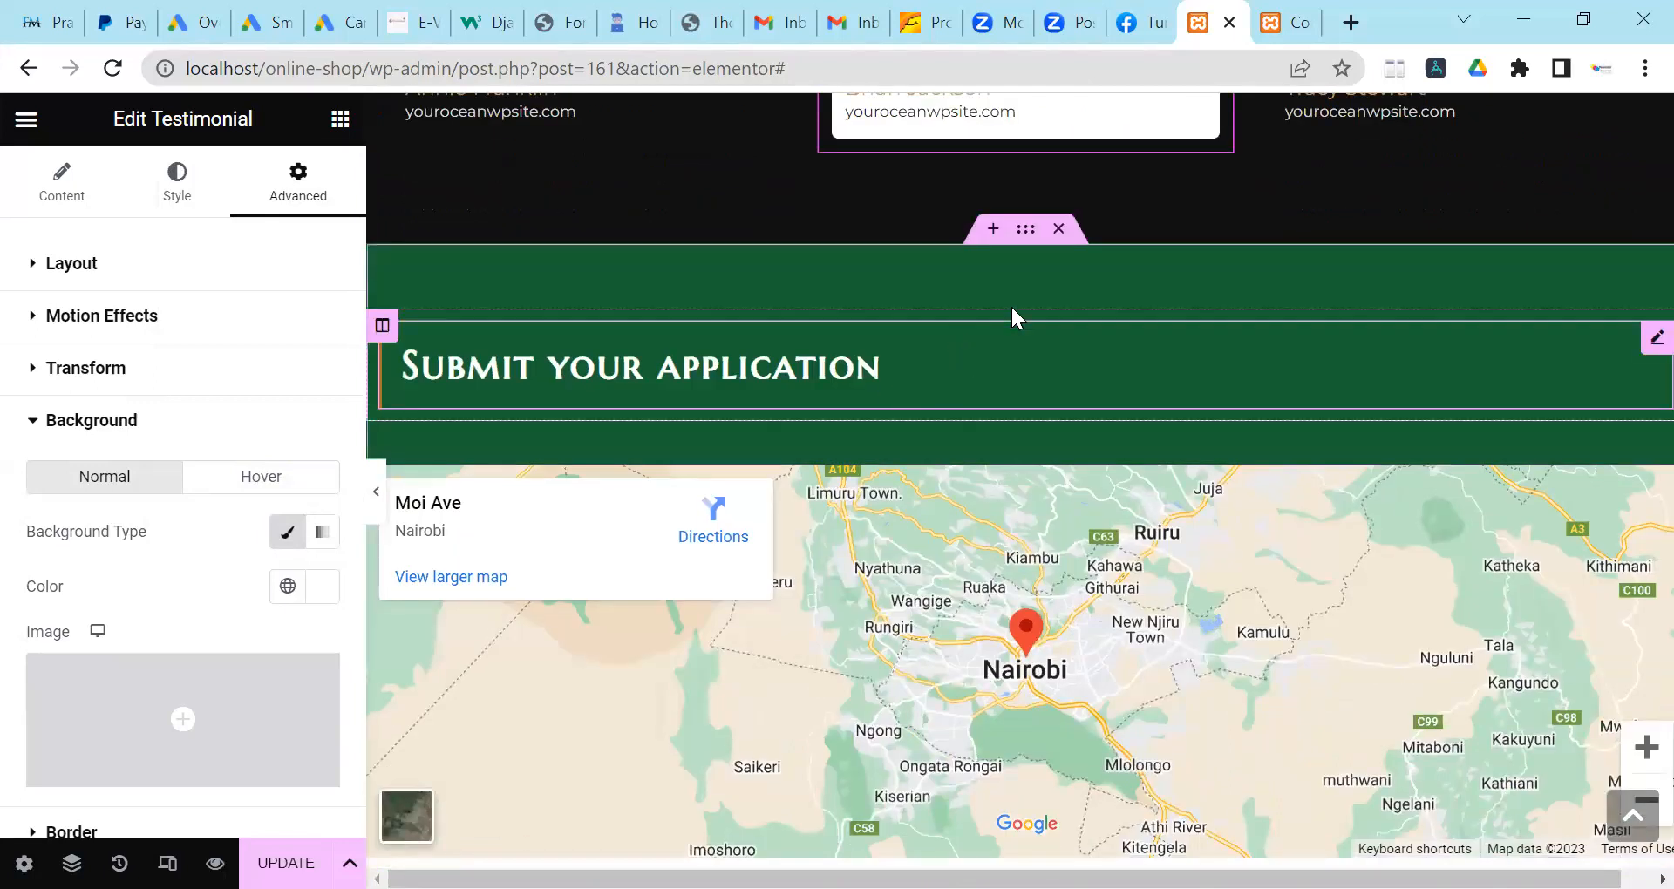
Change the Submit your application section background from green #166432 to #121313.
{"action": "left_click", "coordinate": [1026, 228]}
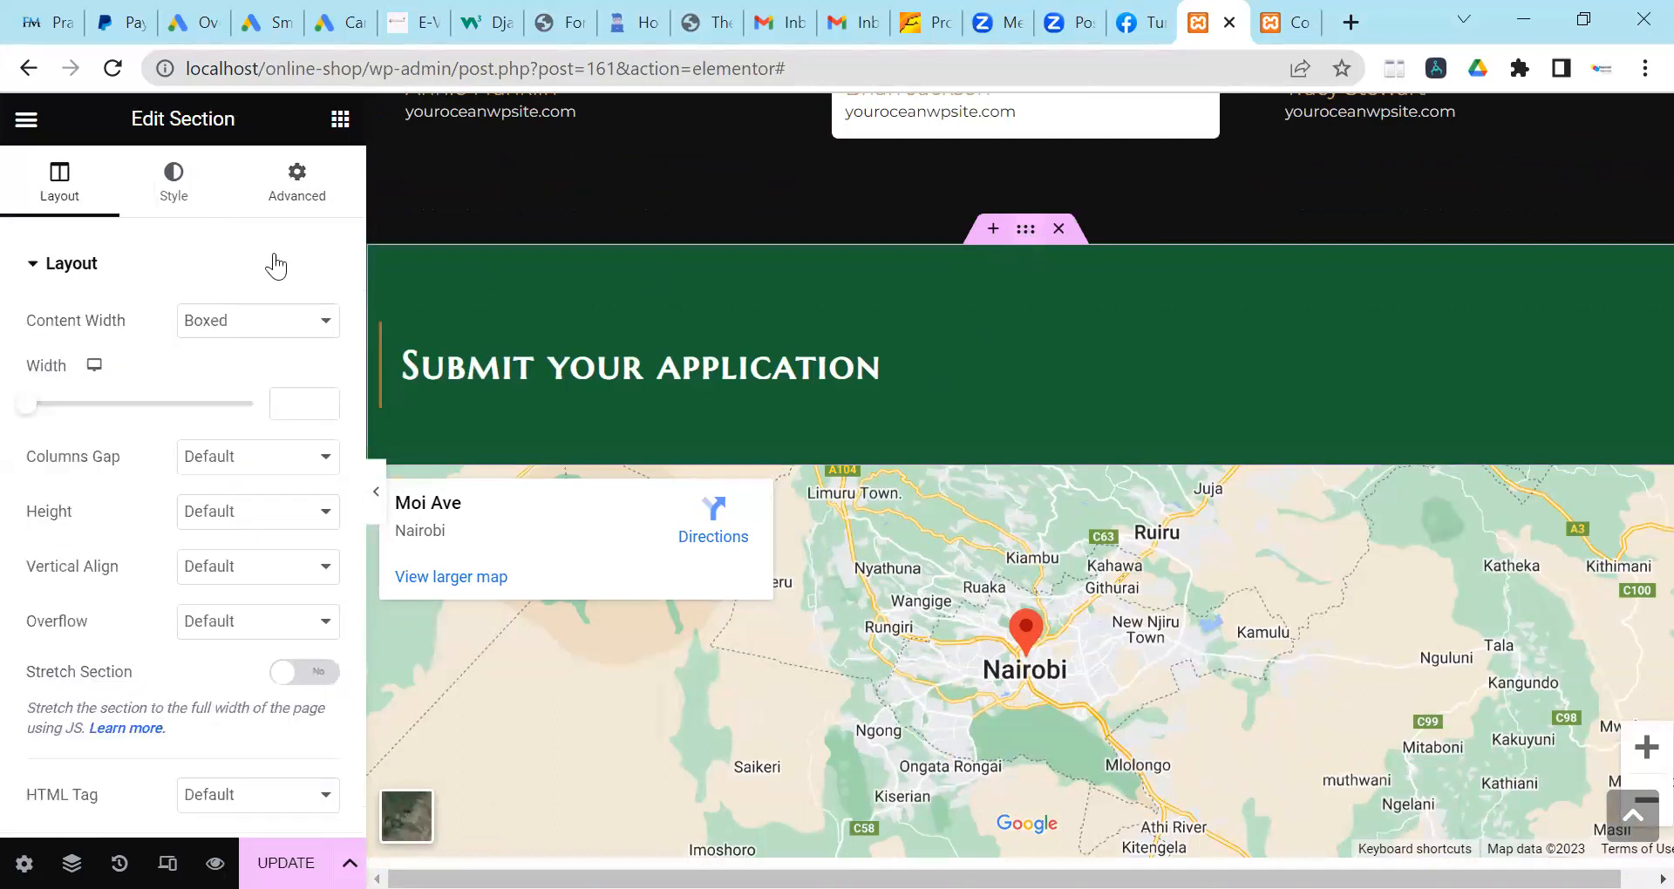
{"action": "left_click", "coordinate": [198, 203]}
{"action": "left_click", "coordinate": [322, 429]}
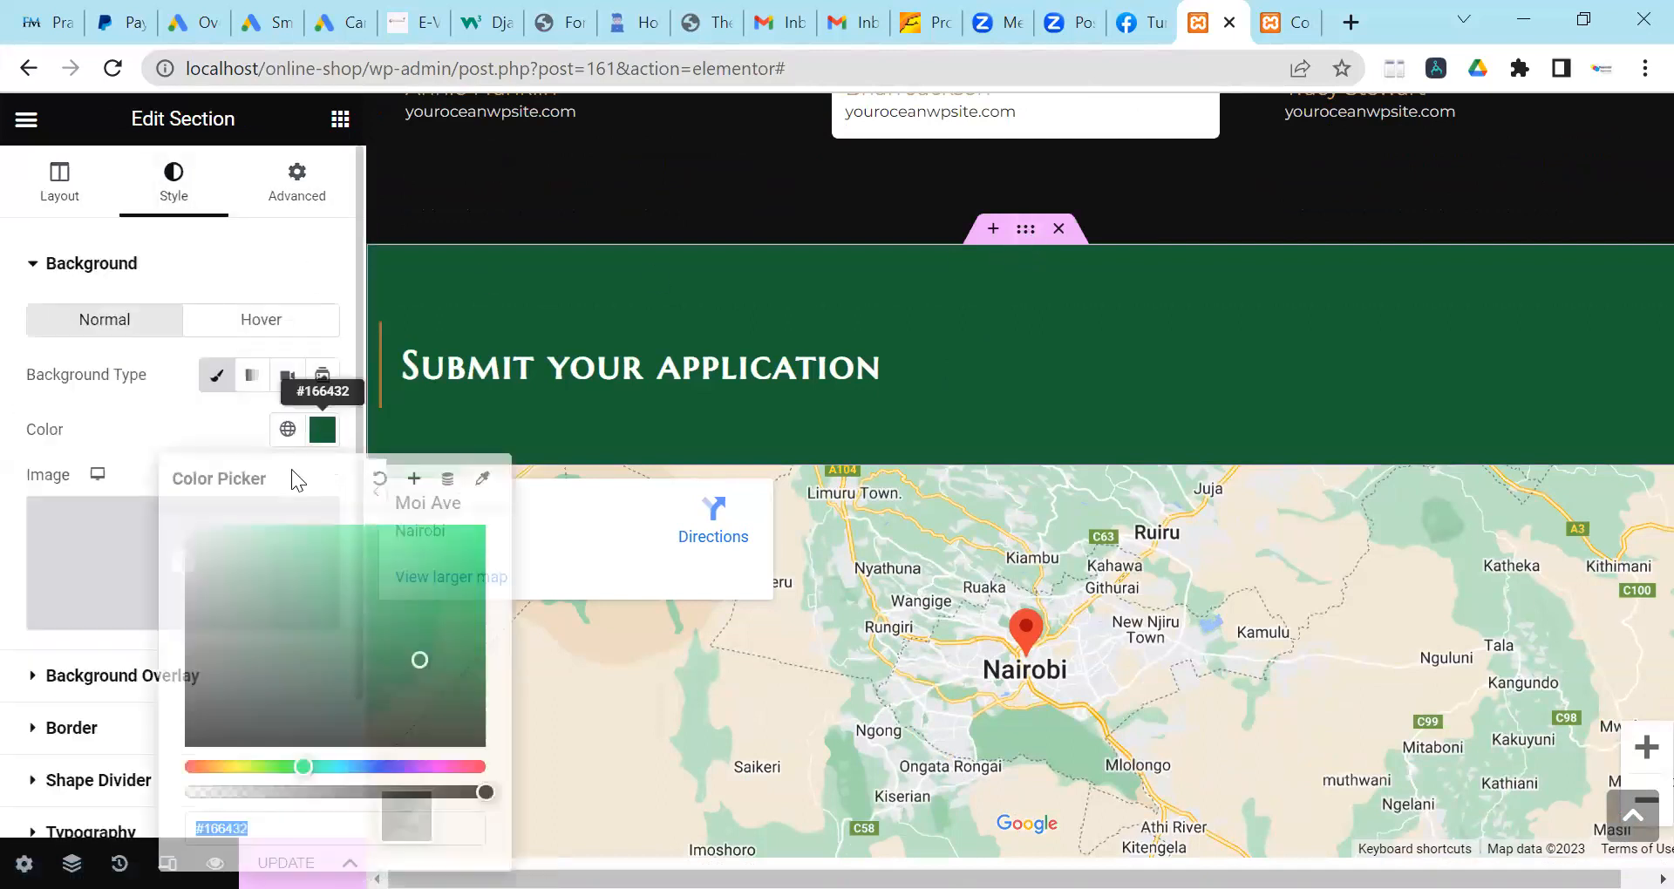
{"action": "left_click", "coordinate": [203, 730]}
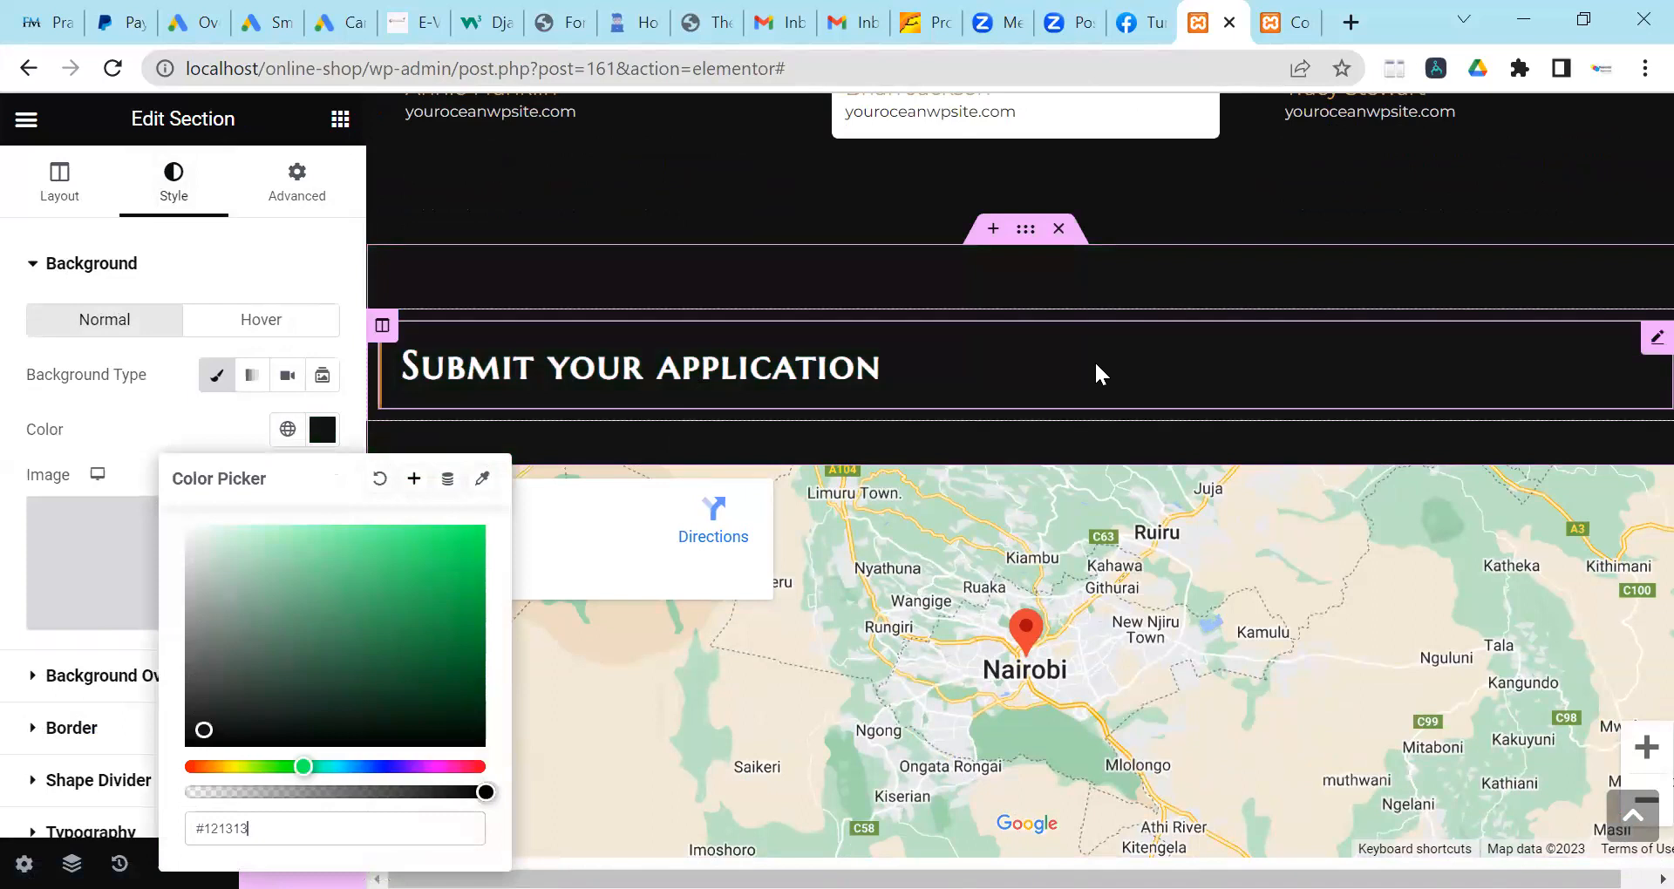
{"action": "left_click", "coordinate": [981, 377]}
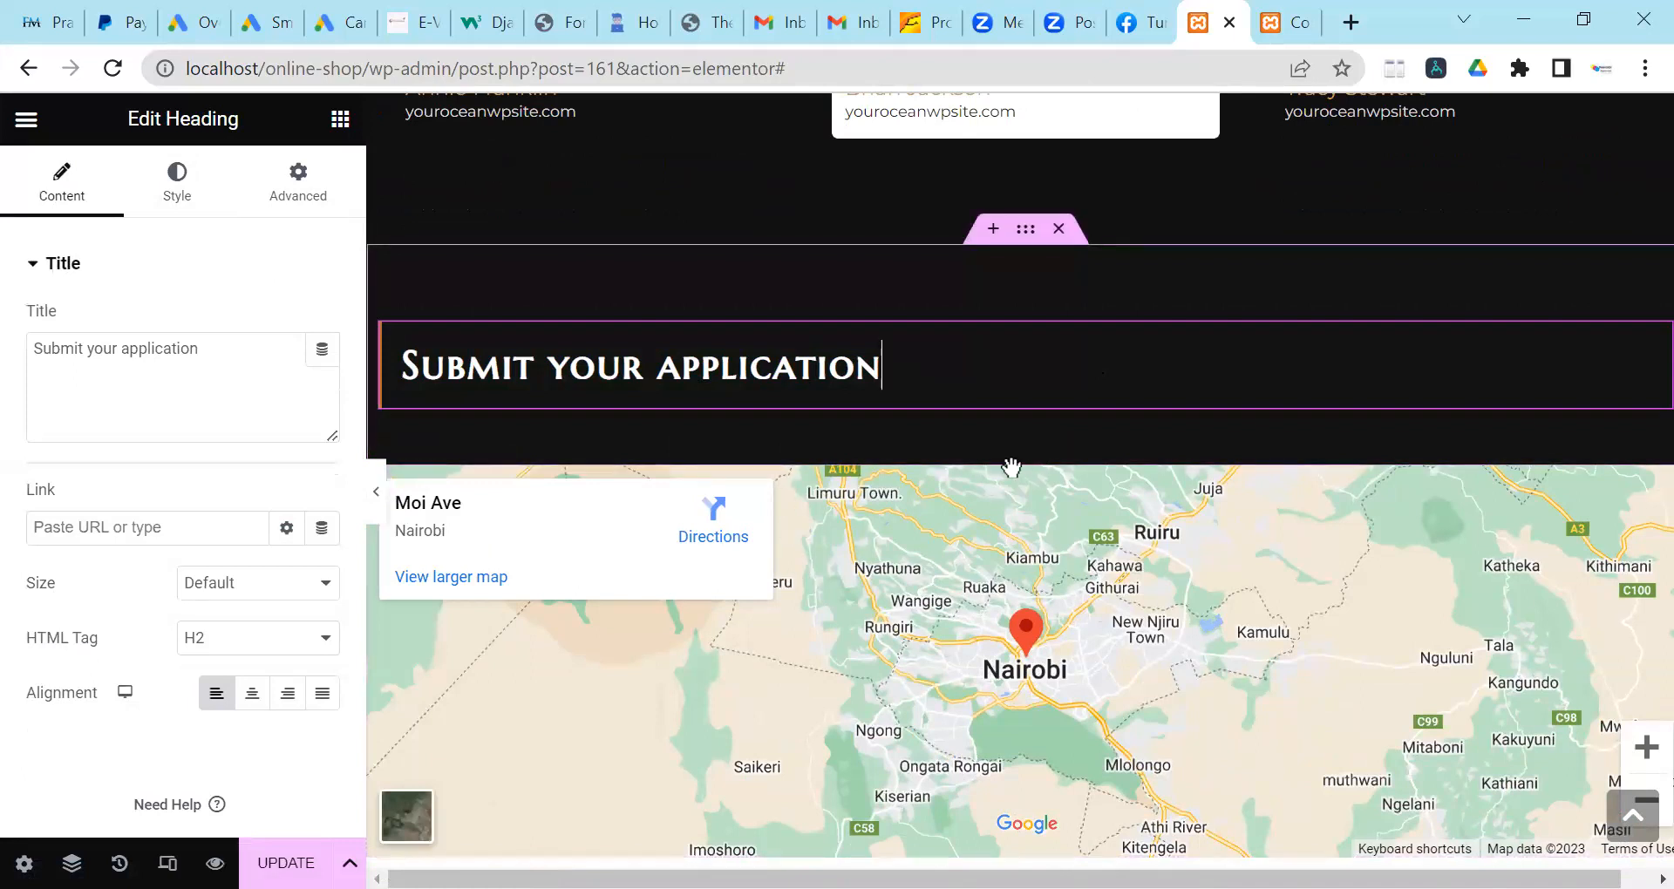
Delete the Google Map section and add a single-column section in its place.
{"action": "scroll", "coordinate": [1005, 538], "scroll_direction": "down", "scroll_amount": 5}
{"action": "scroll", "coordinate": [991, 555], "scroll_direction": "up", "scroll_amount": 3}
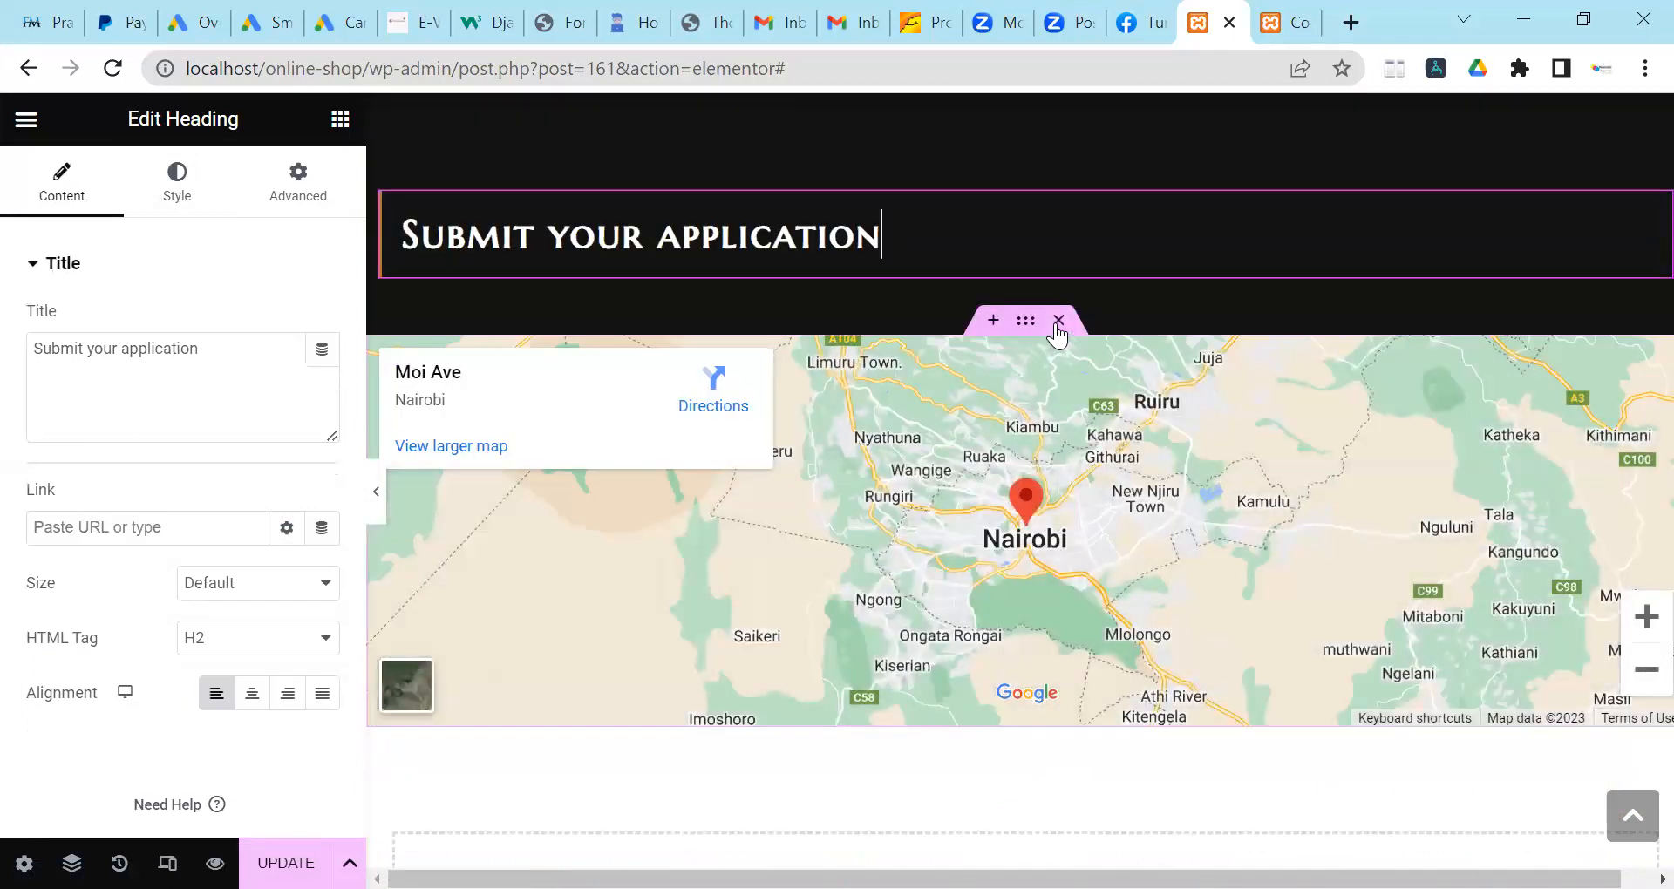
{"action": "left_click", "coordinate": [1057, 320]}
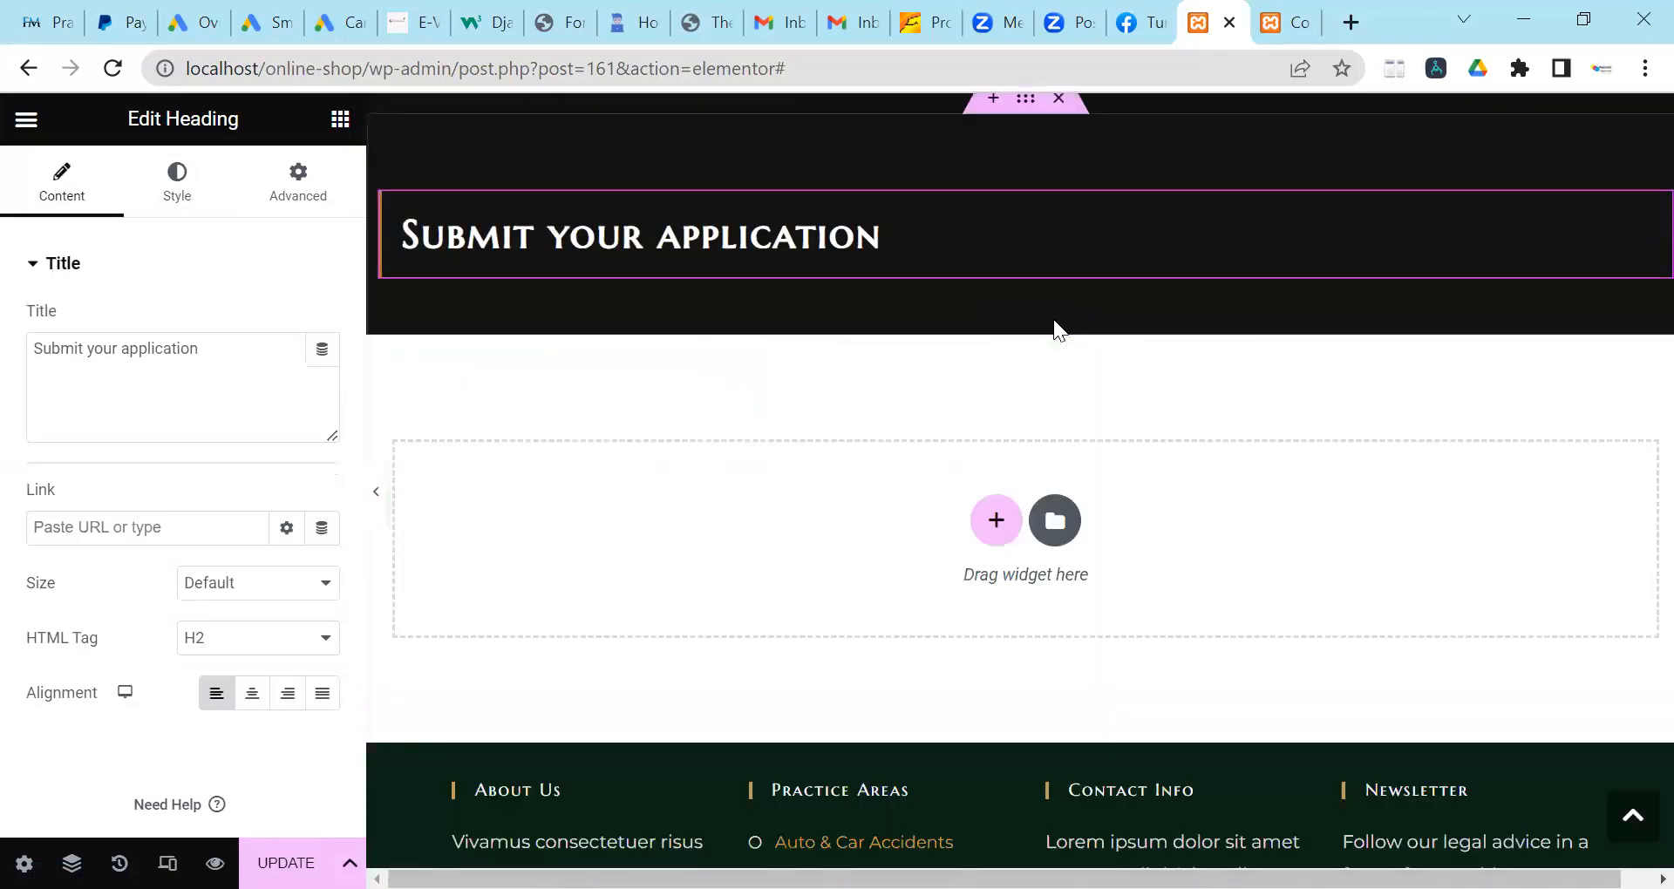
{"action": "left_click", "coordinate": [997, 520]}
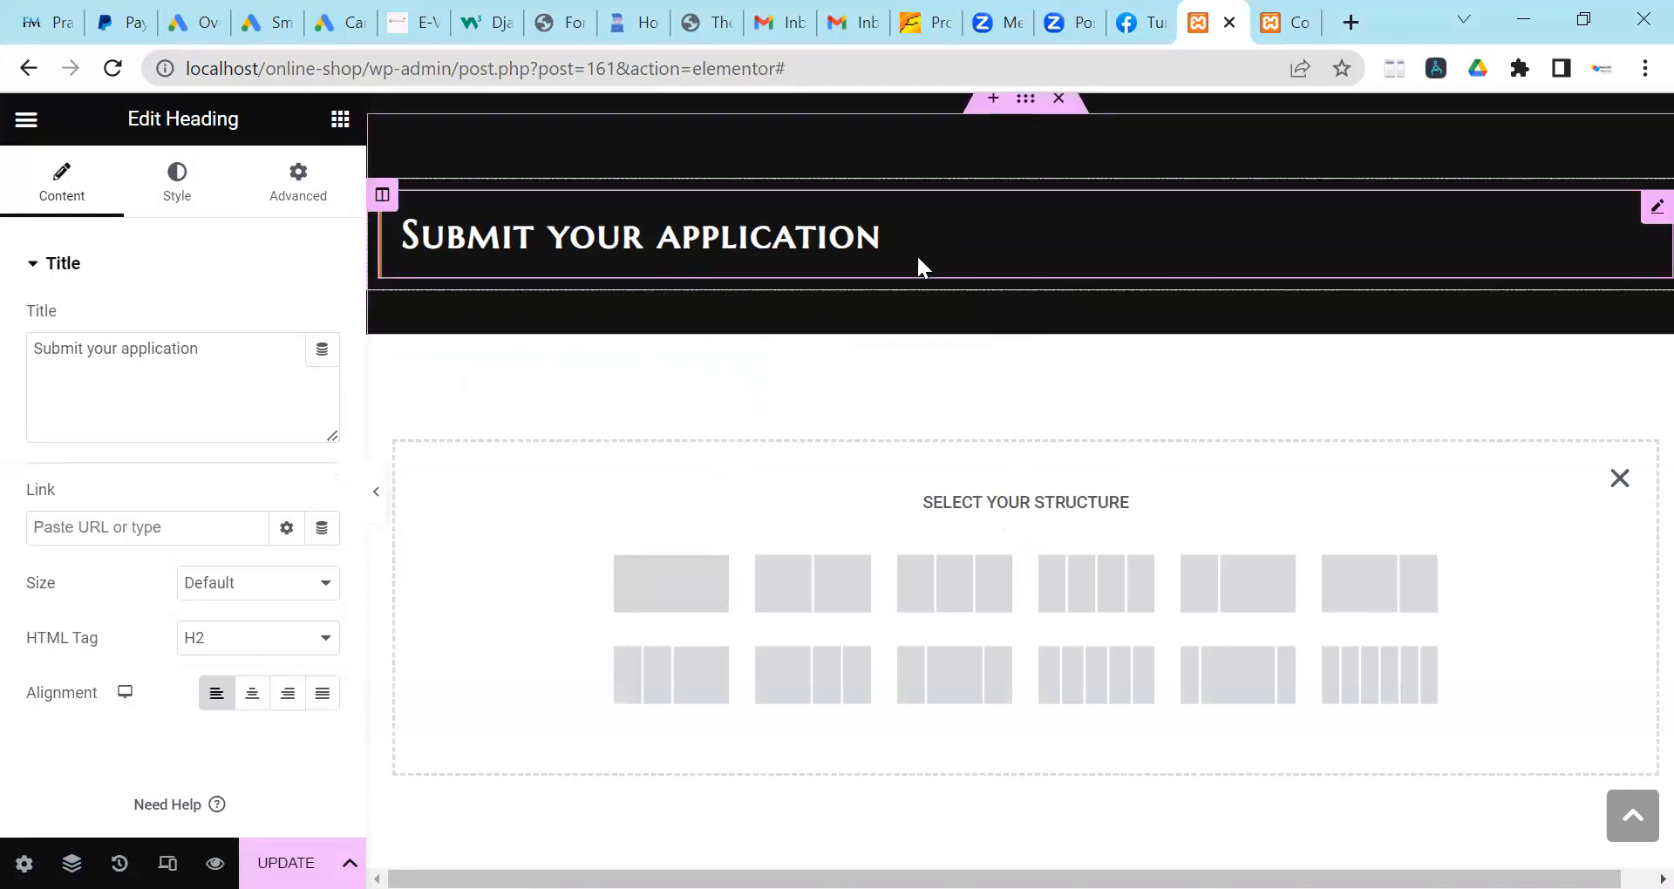
{"action": "left_click", "coordinate": [672, 594]}
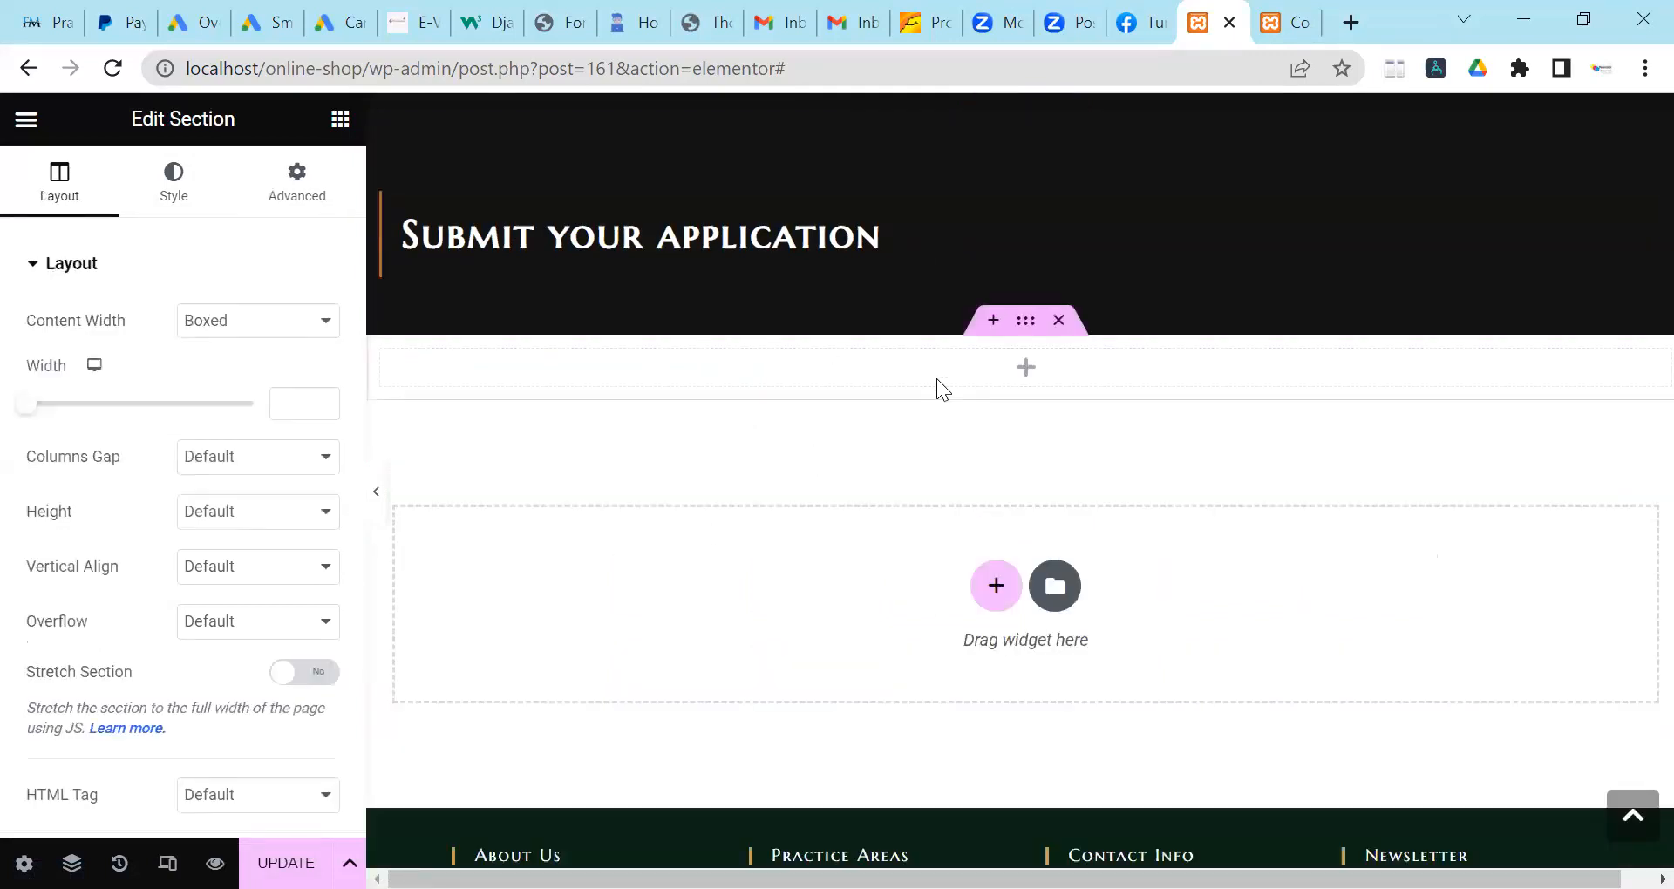
Remove the extra empty section and search the widgets for 'short'.
{"action": "left_click", "coordinate": [1024, 371]}
{"action": "left_click", "coordinate": [995, 584]}
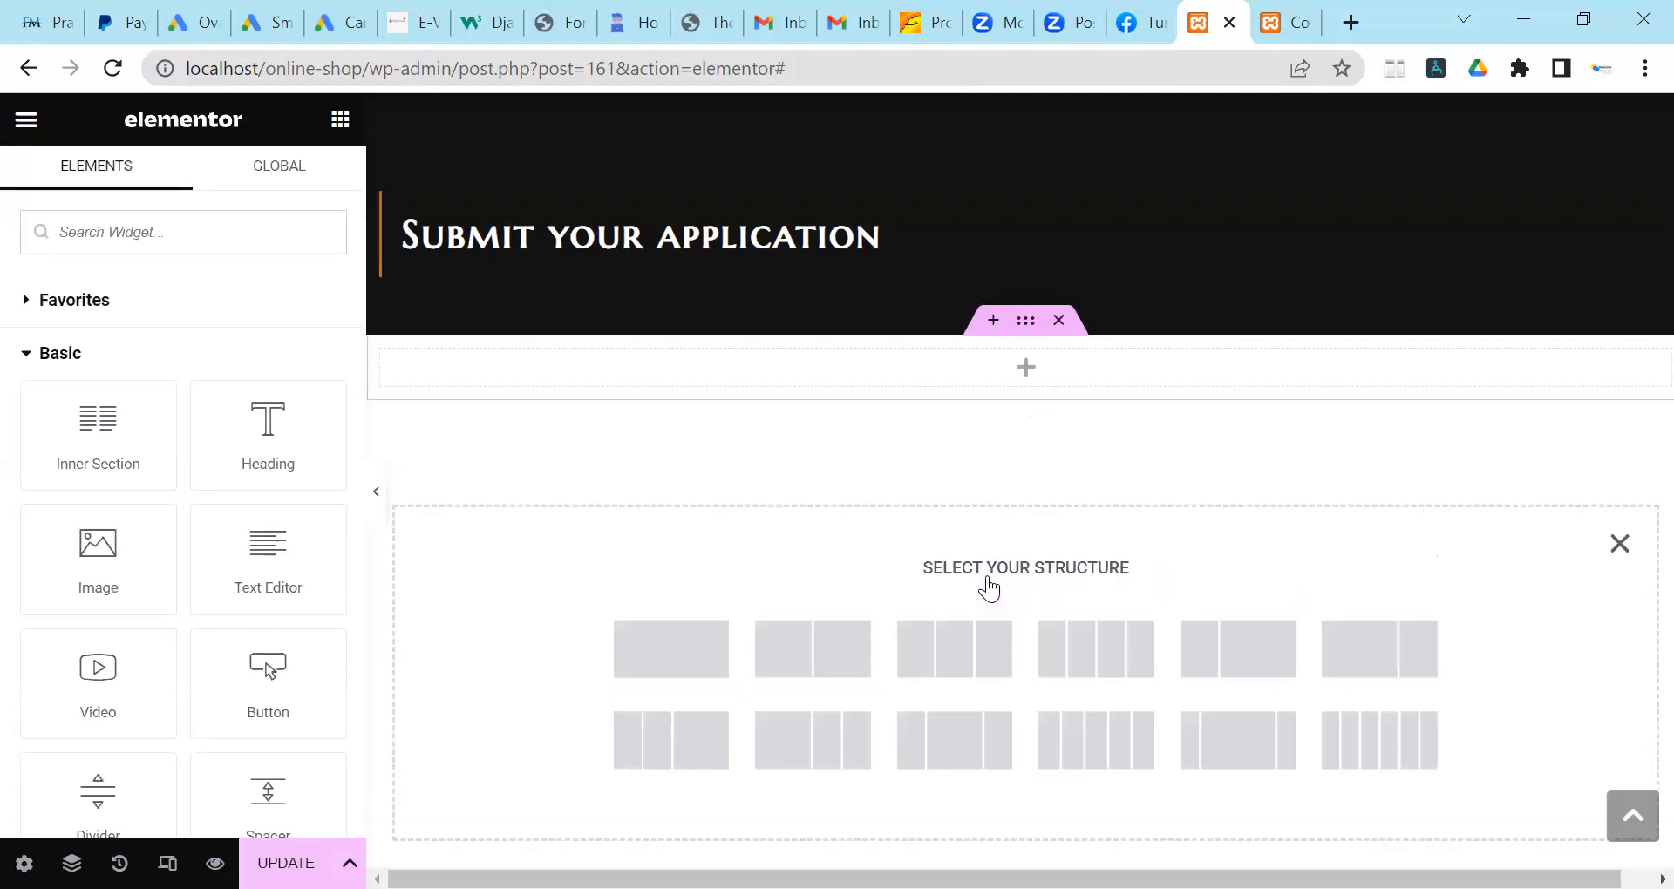
{"action": "left_click", "coordinate": [683, 659]}
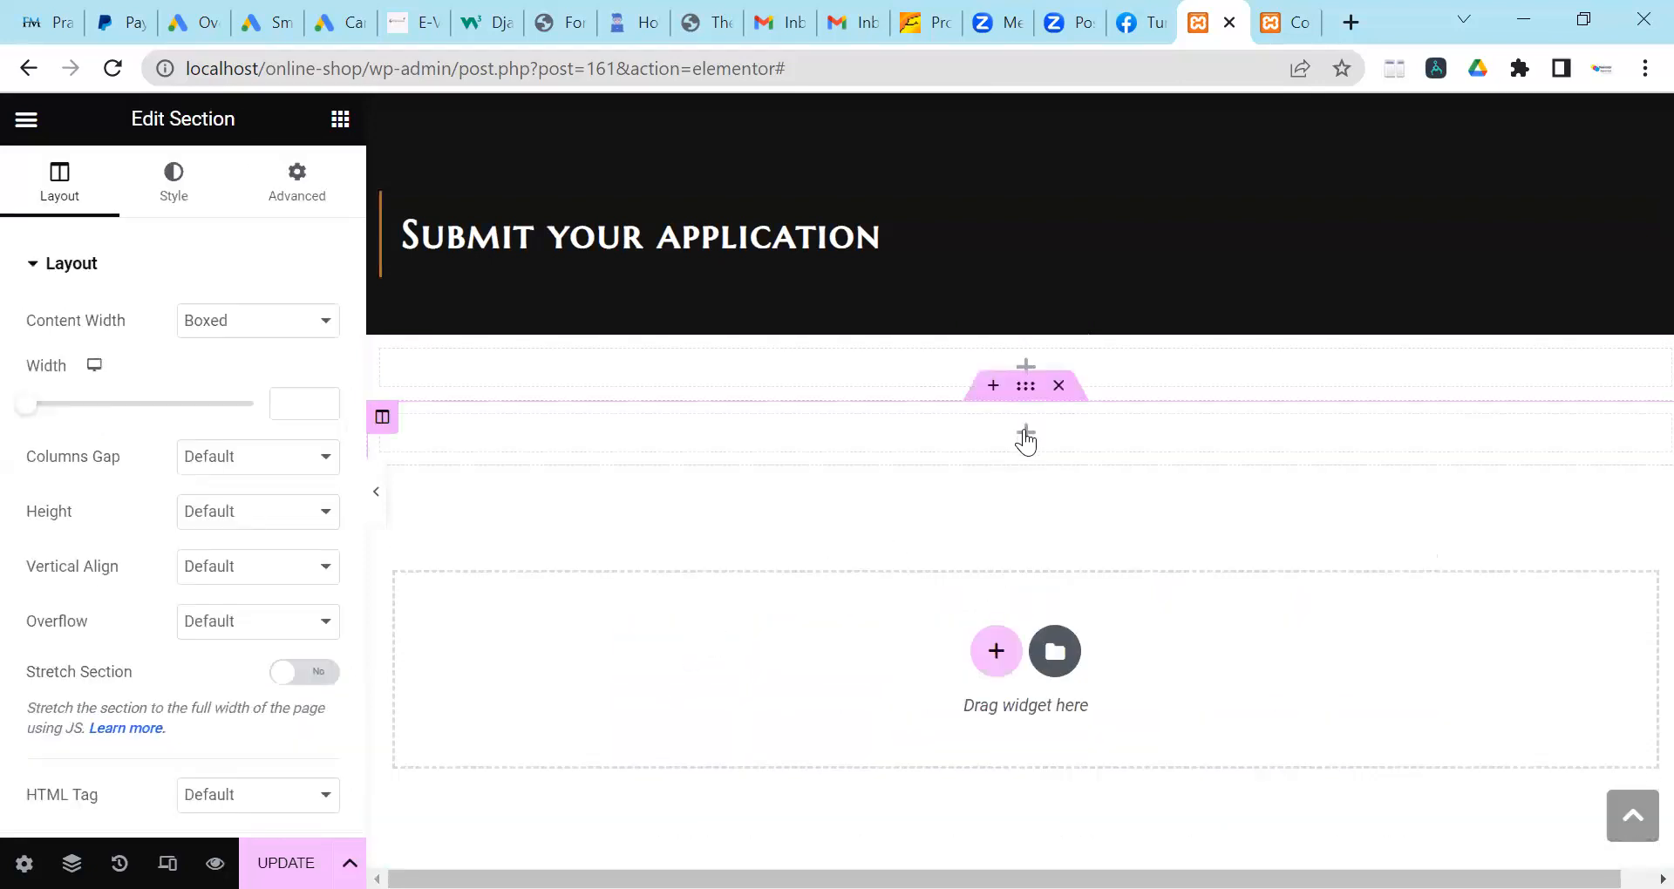
{"action": "left_click", "coordinate": [1059, 388]}
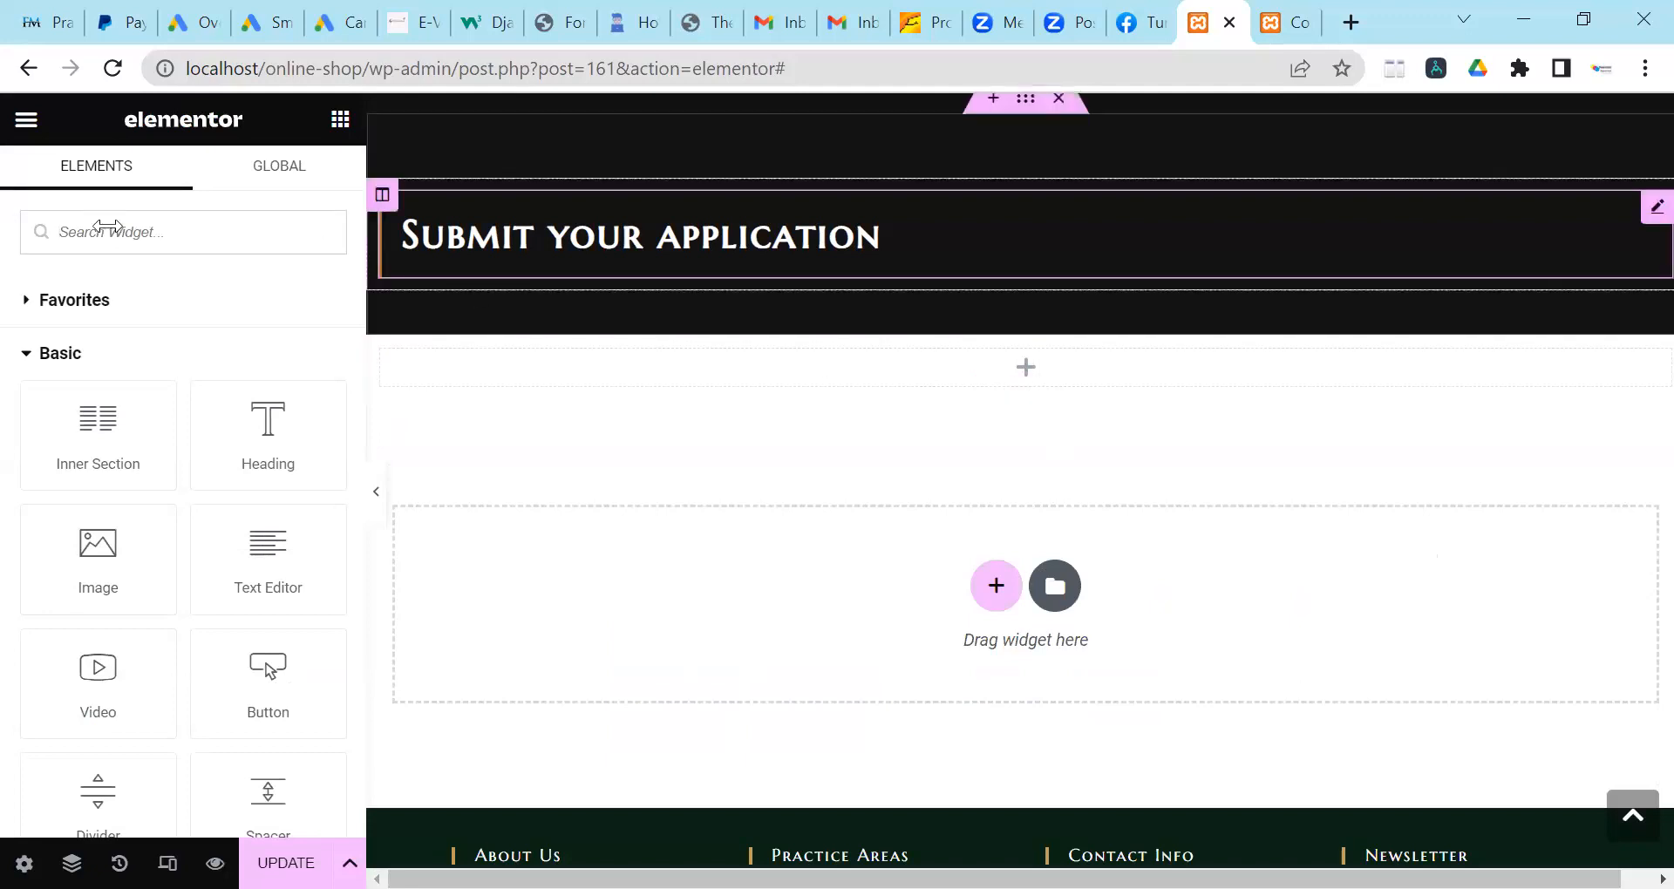
{"action": "type", "text": "sho"}
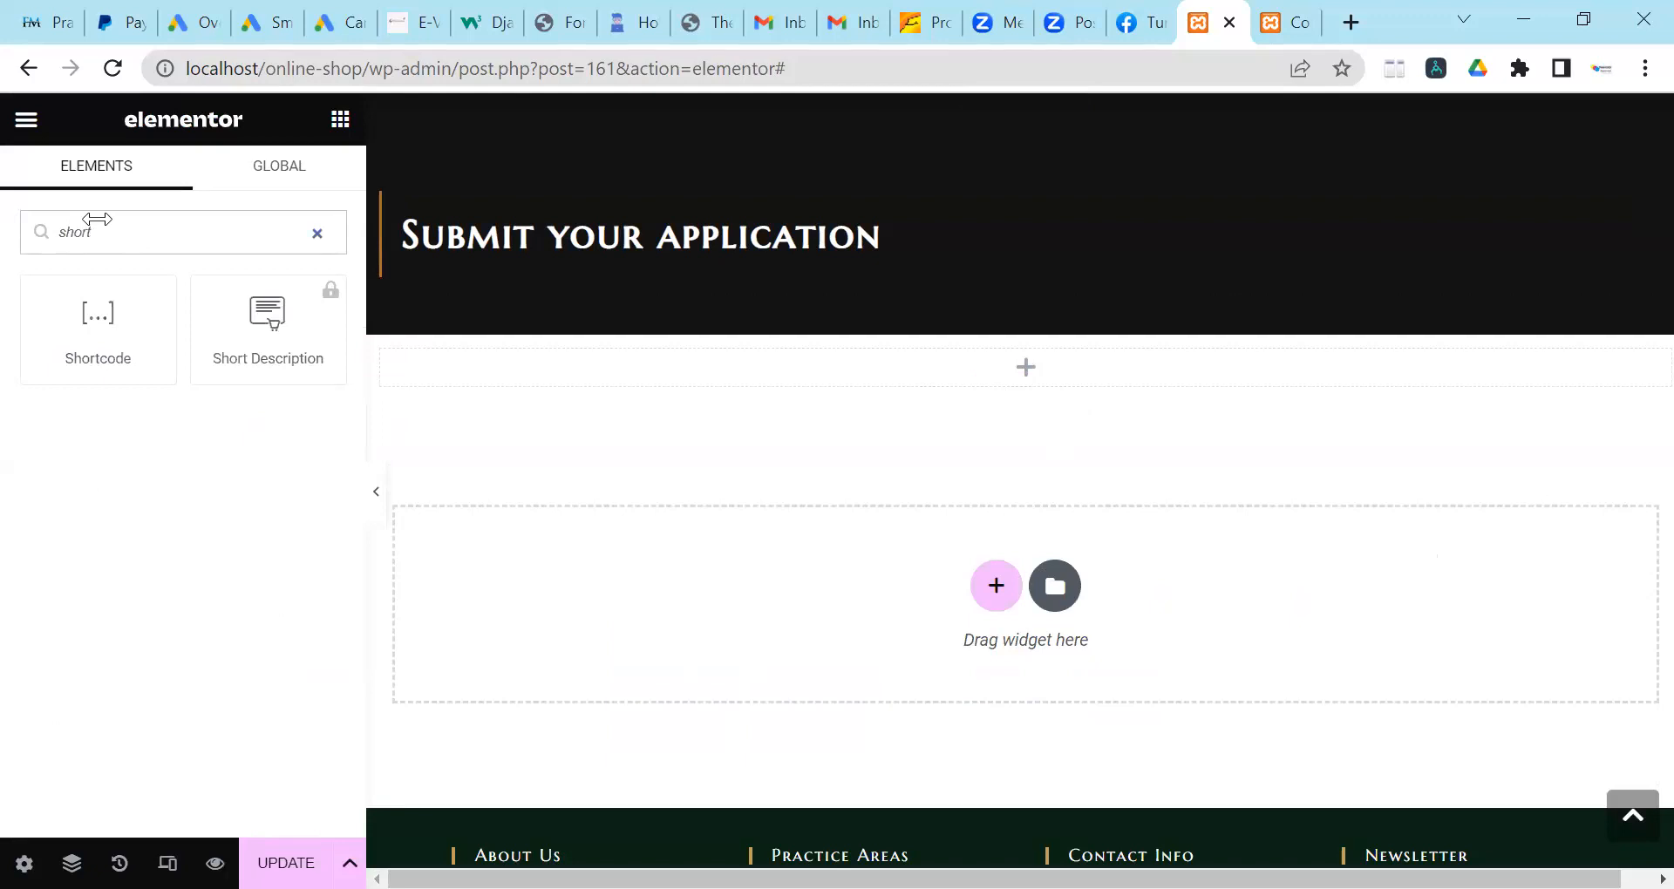
{"action": "type", "text": "rt"}
Place a Shortcode widget under 'Submit your application' and paste the Contact Form 7 shortcode into it.
{"action": "left_click_drag", "start_coordinate": [66, 307], "coordinate": [716, 218]}
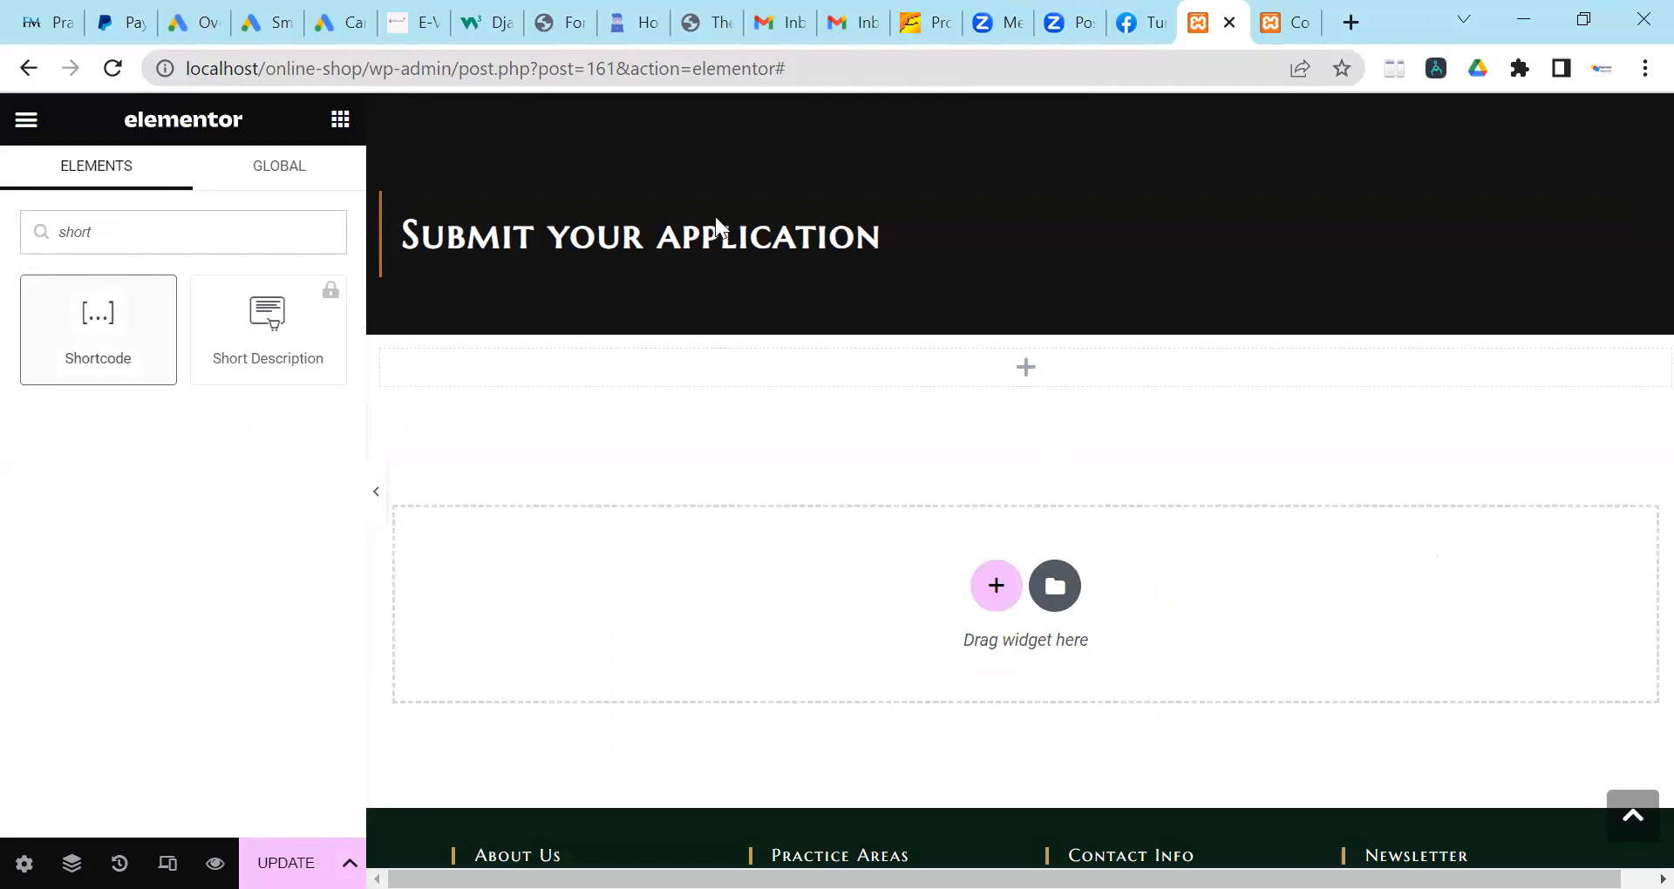
{"action": "left_click_drag", "start_coordinate": [905, 484], "coordinate": [905, 485]}
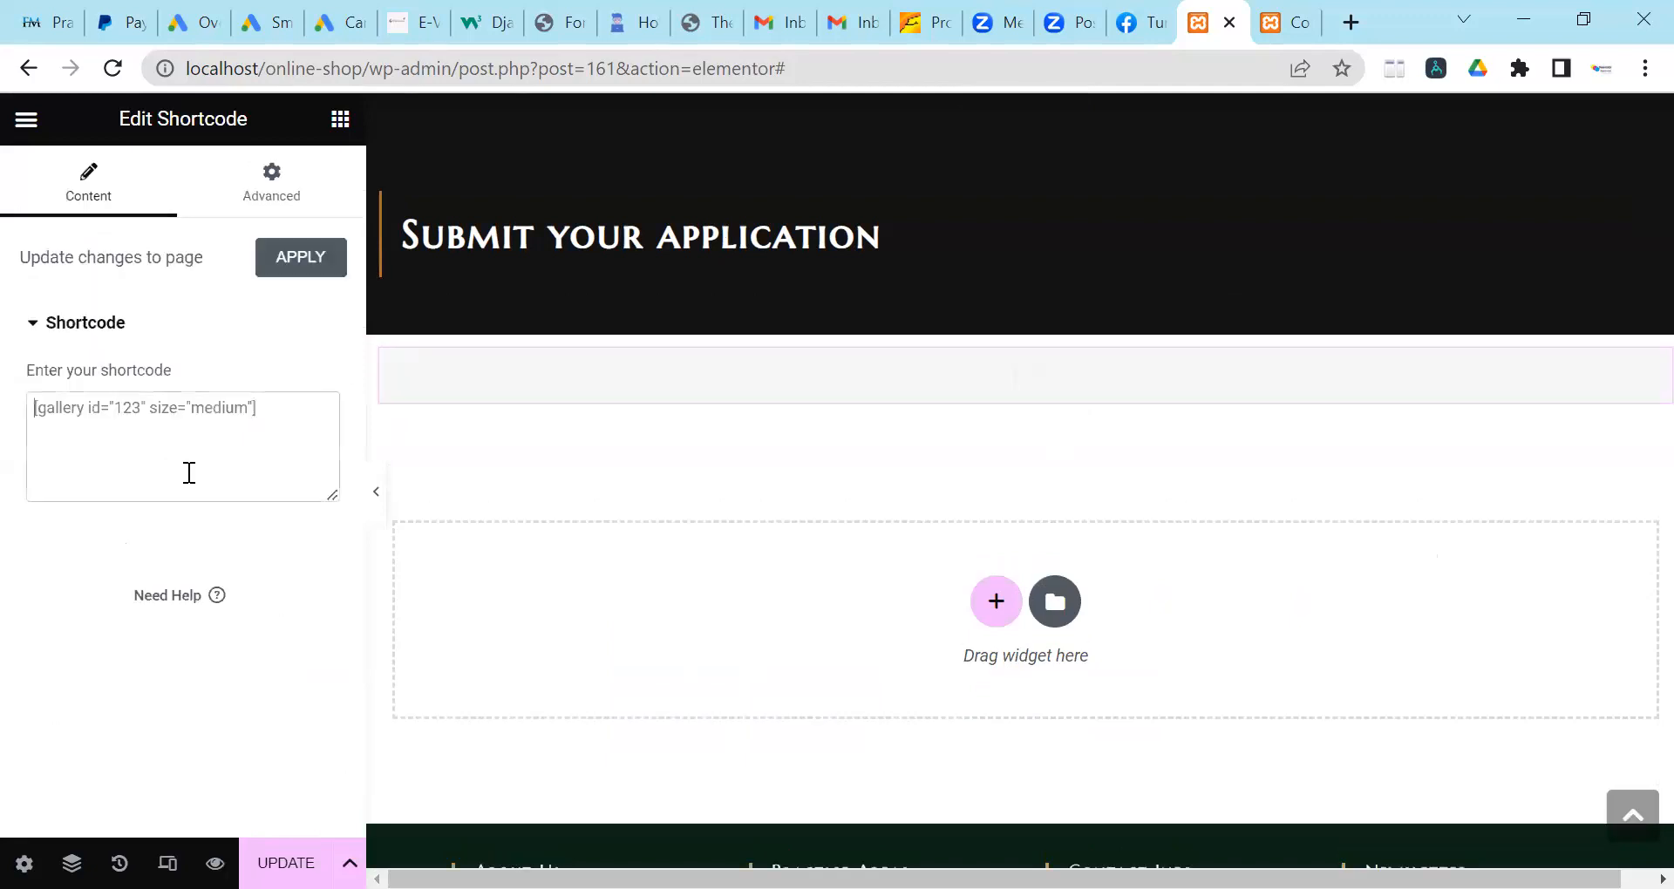
{"action": "right_click", "coordinate": [179, 440]}
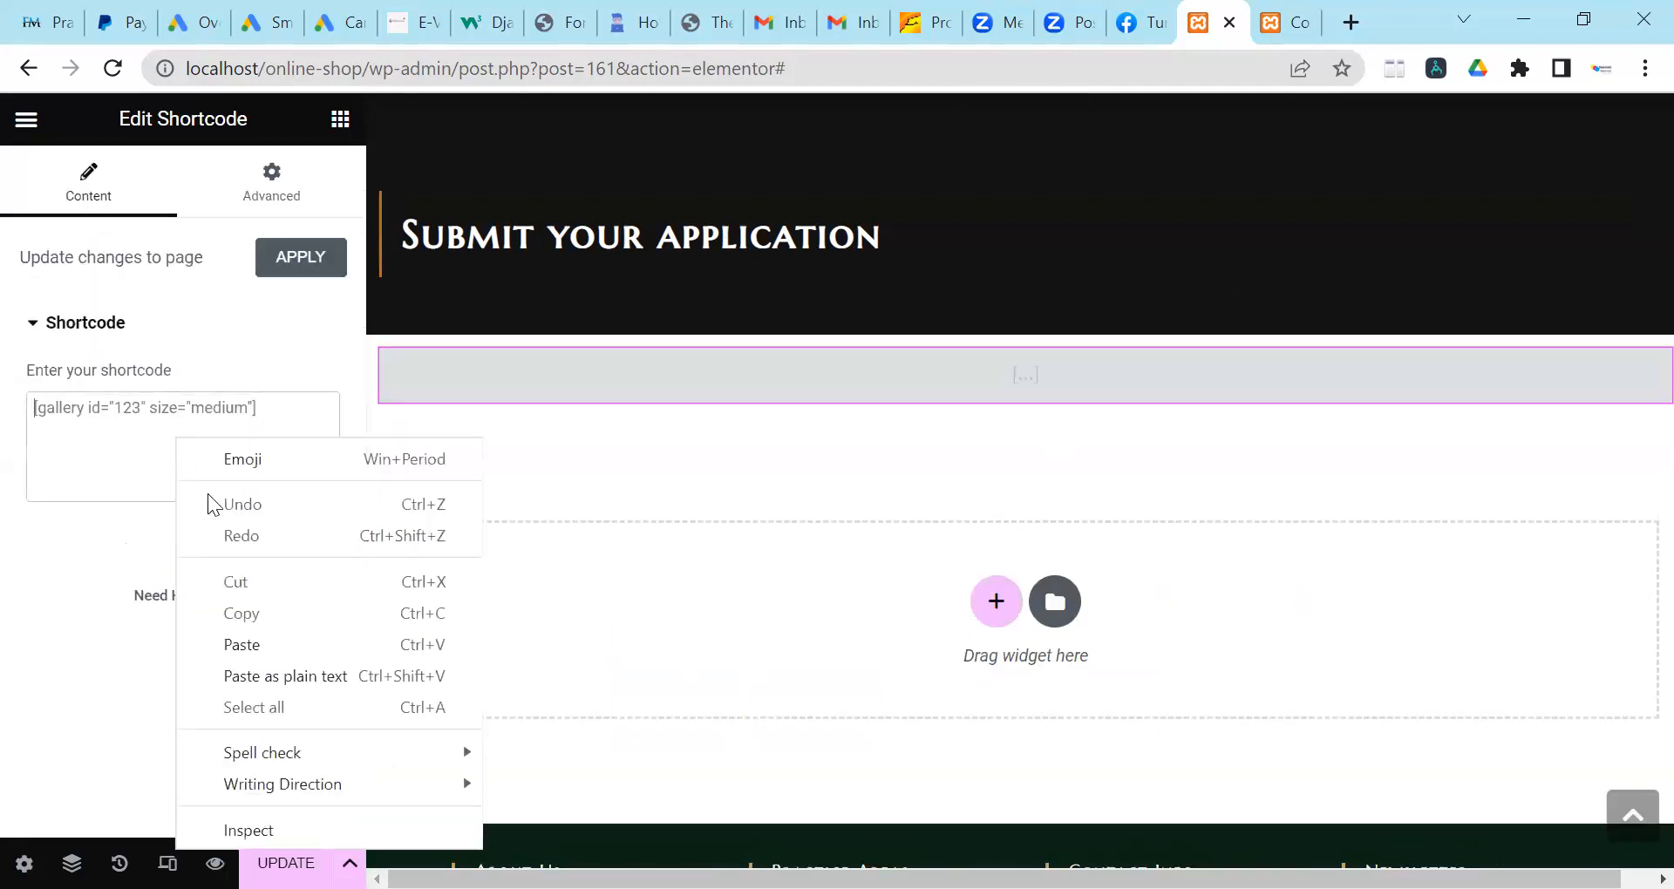
{"action": "left_click", "coordinate": [289, 636]}
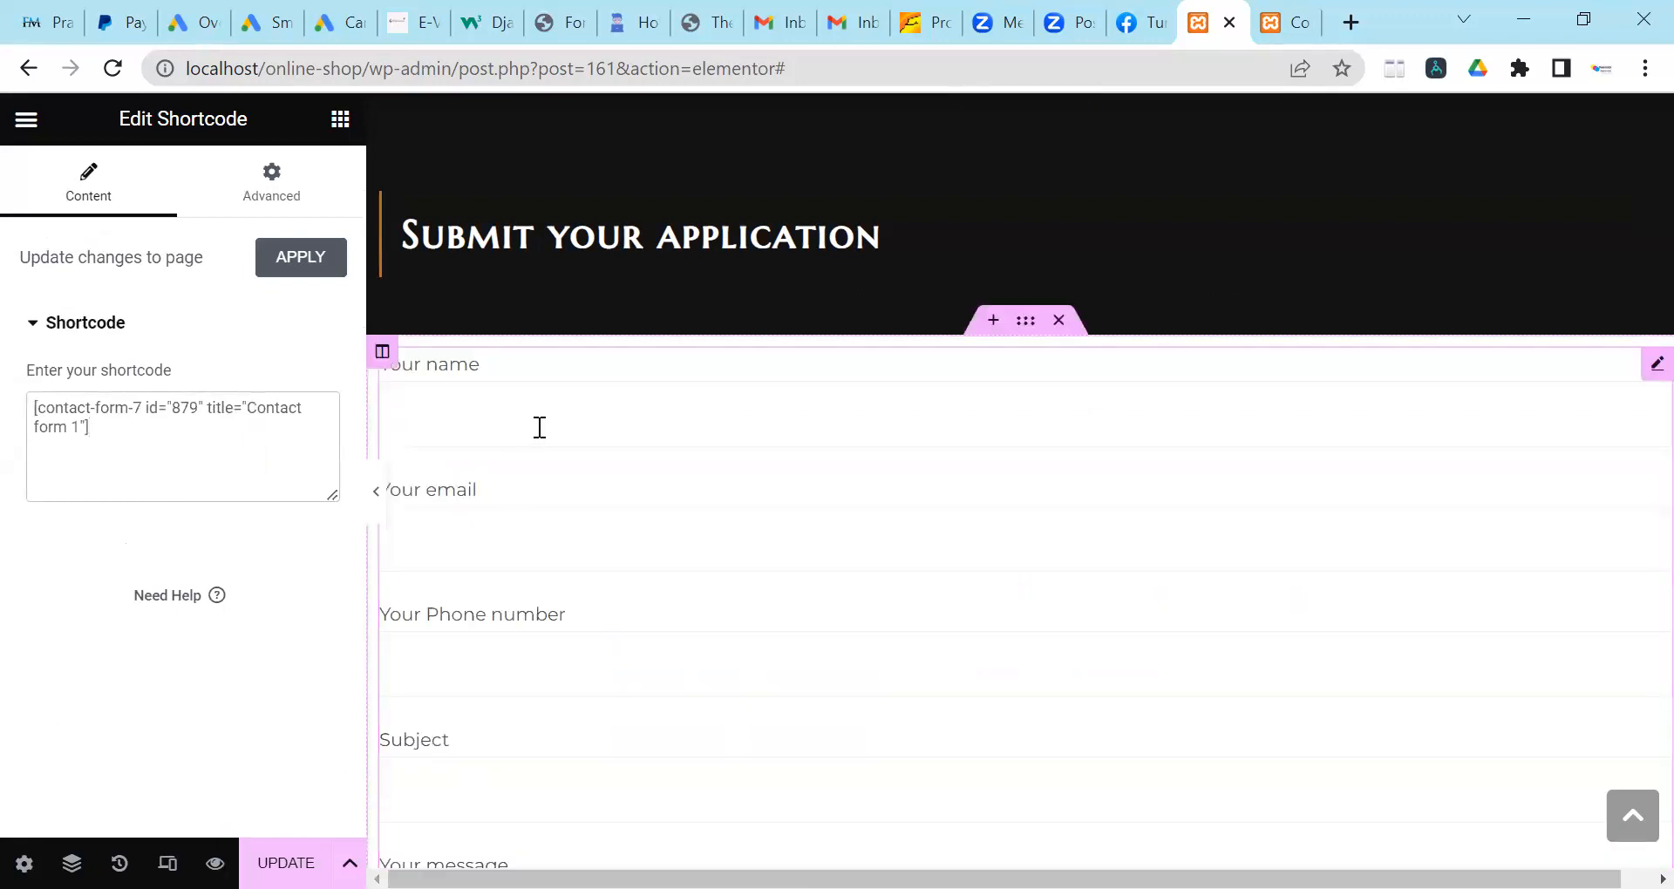
{"action": "scroll", "coordinate": [538, 431], "scroll_direction": "down", "scroll_amount": 8}
{"action": "scroll", "coordinate": [540, 443], "scroll_direction": "up", "scroll_amount": 10}
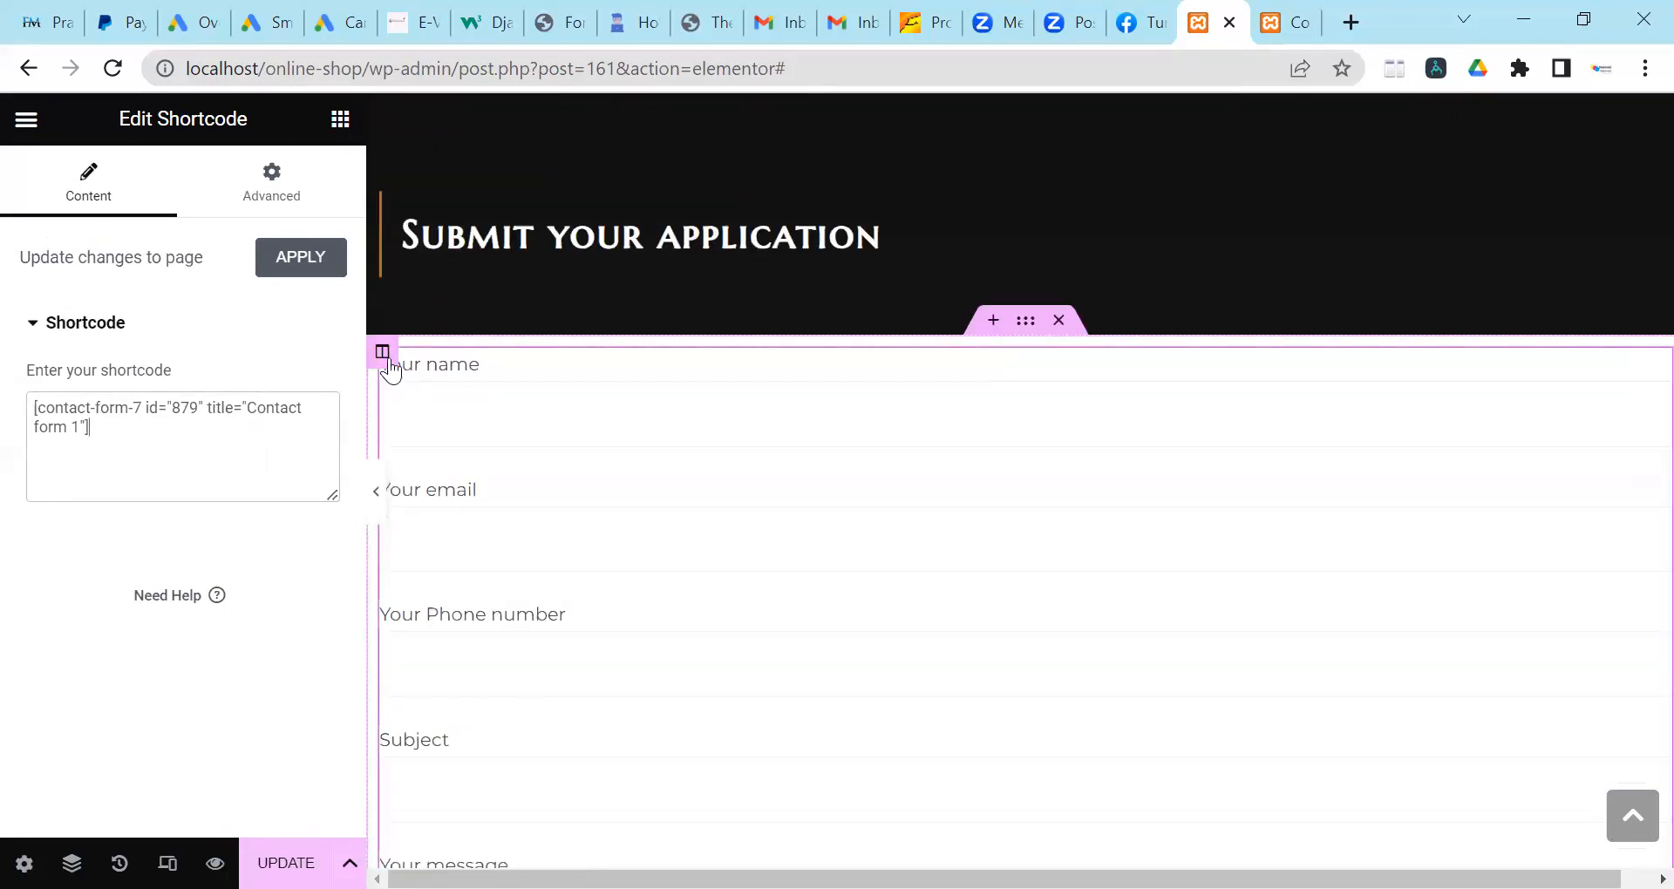
{"action": "left_click", "coordinate": [385, 357]}
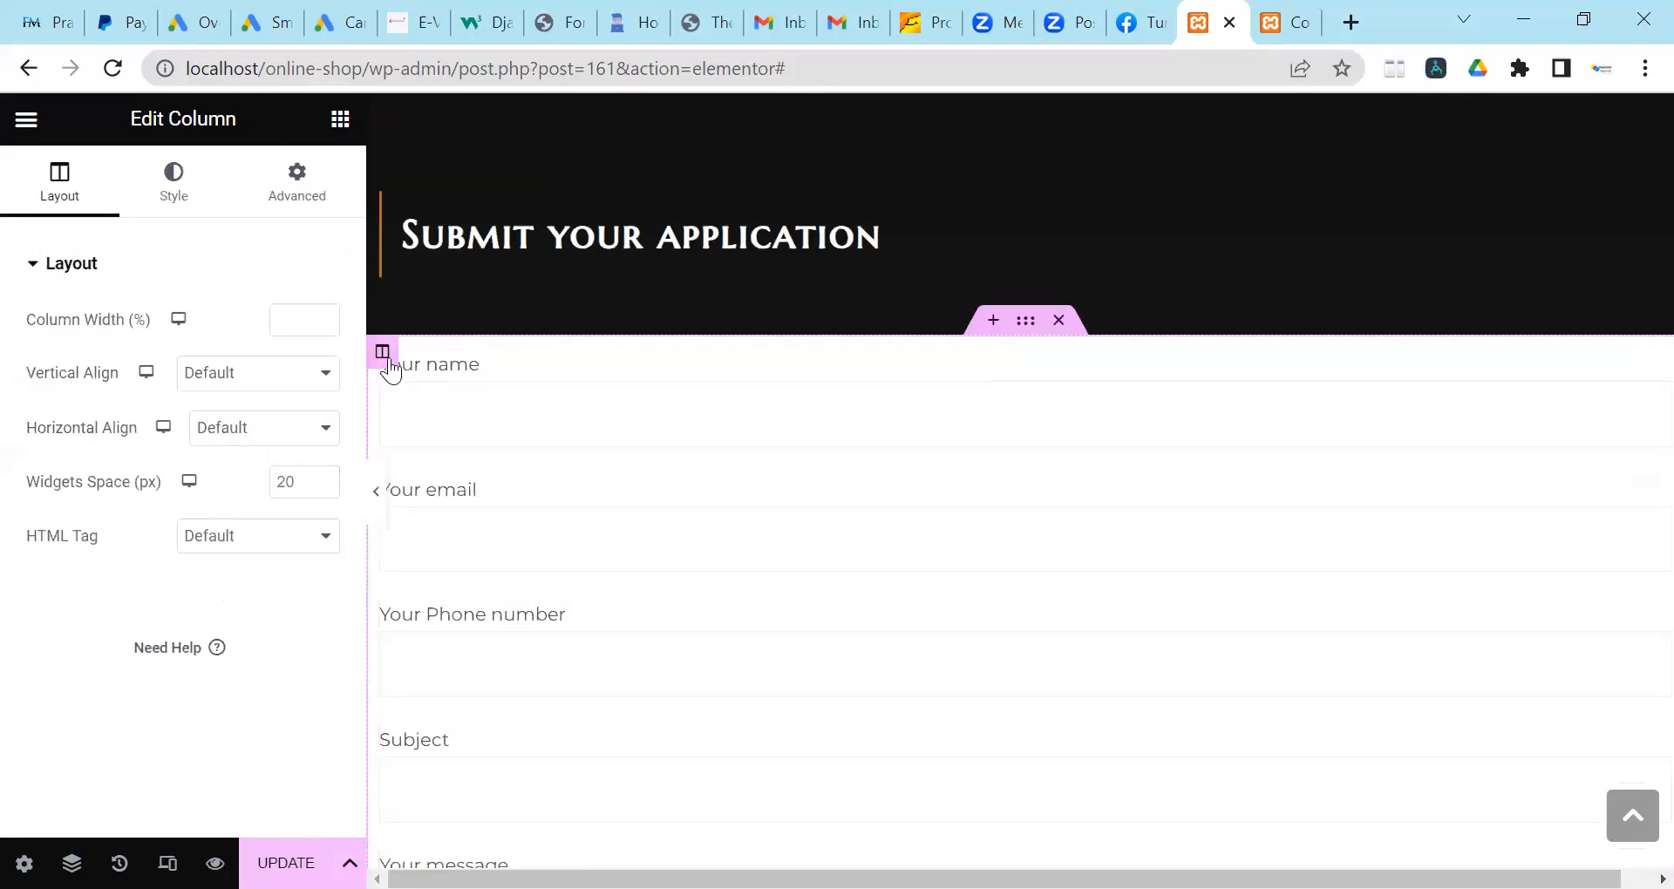
Set the form column's border type to Solid in its Style settings.
{"action": "left_click", "coordinate": [185, 185]}
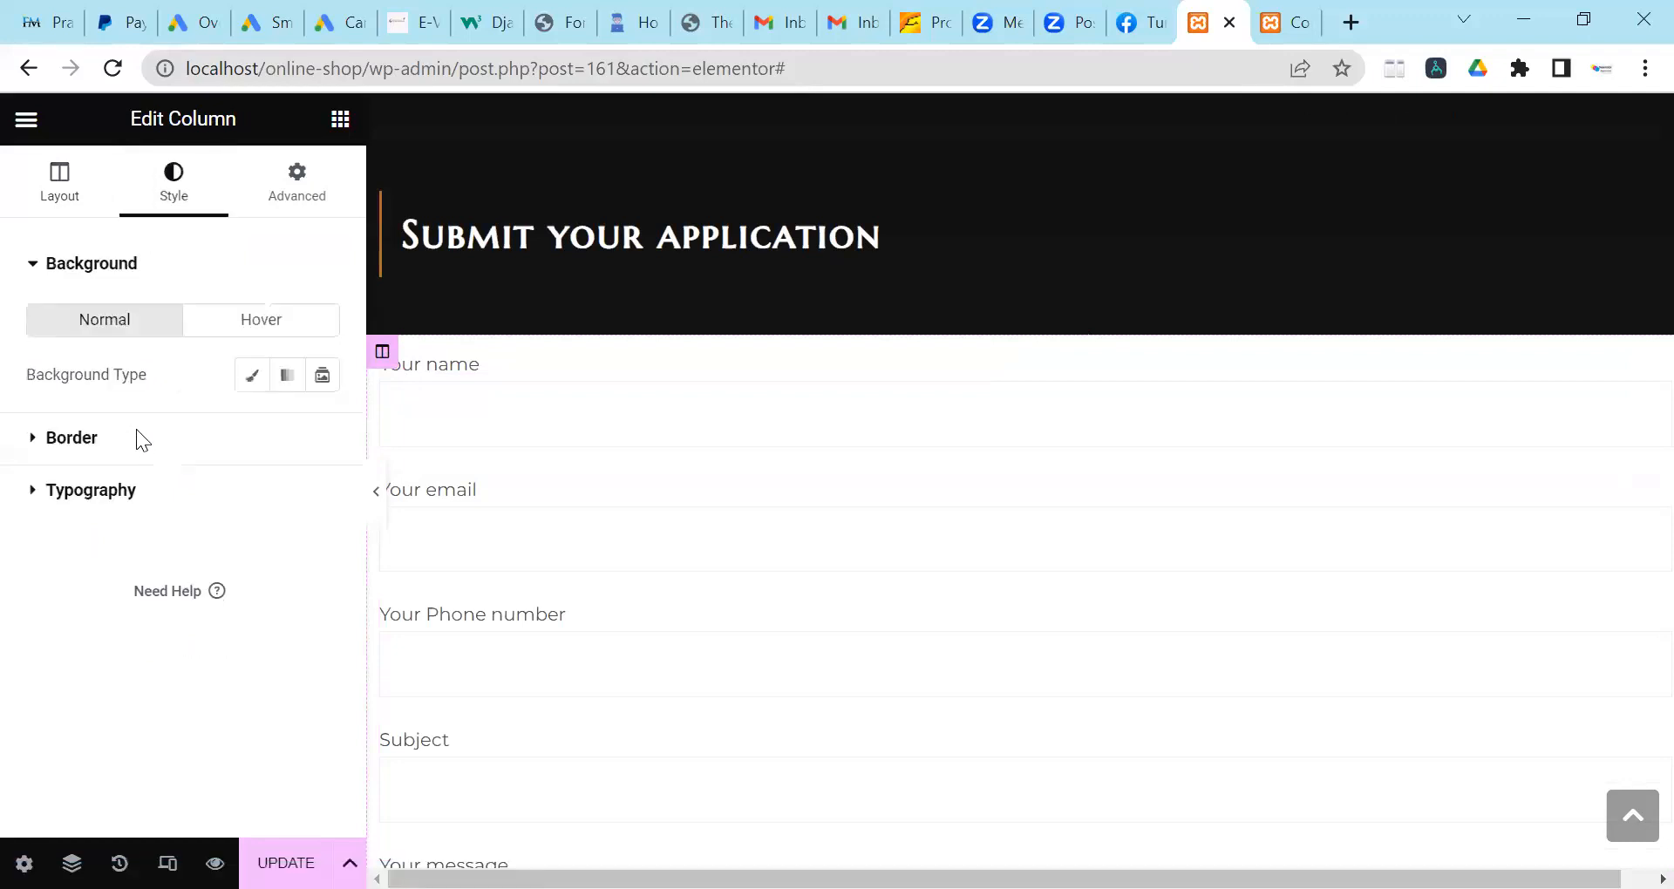
{"action": "left_click", "coordinate": [136, 432]}
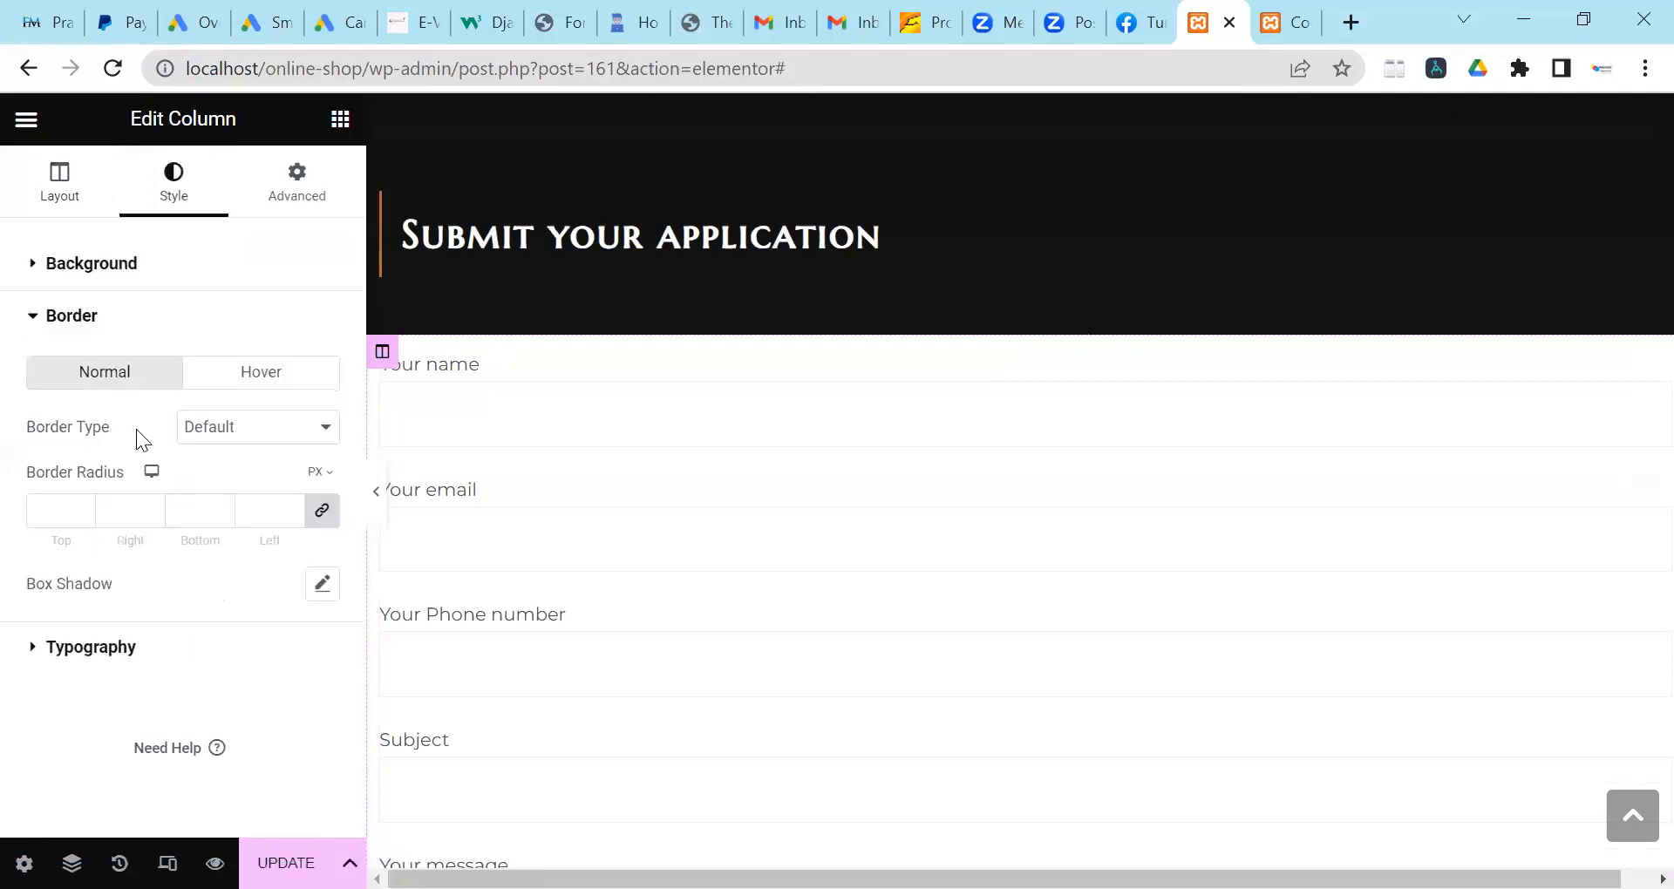
{"action": "left_click", "coordinate": [222, 429]}
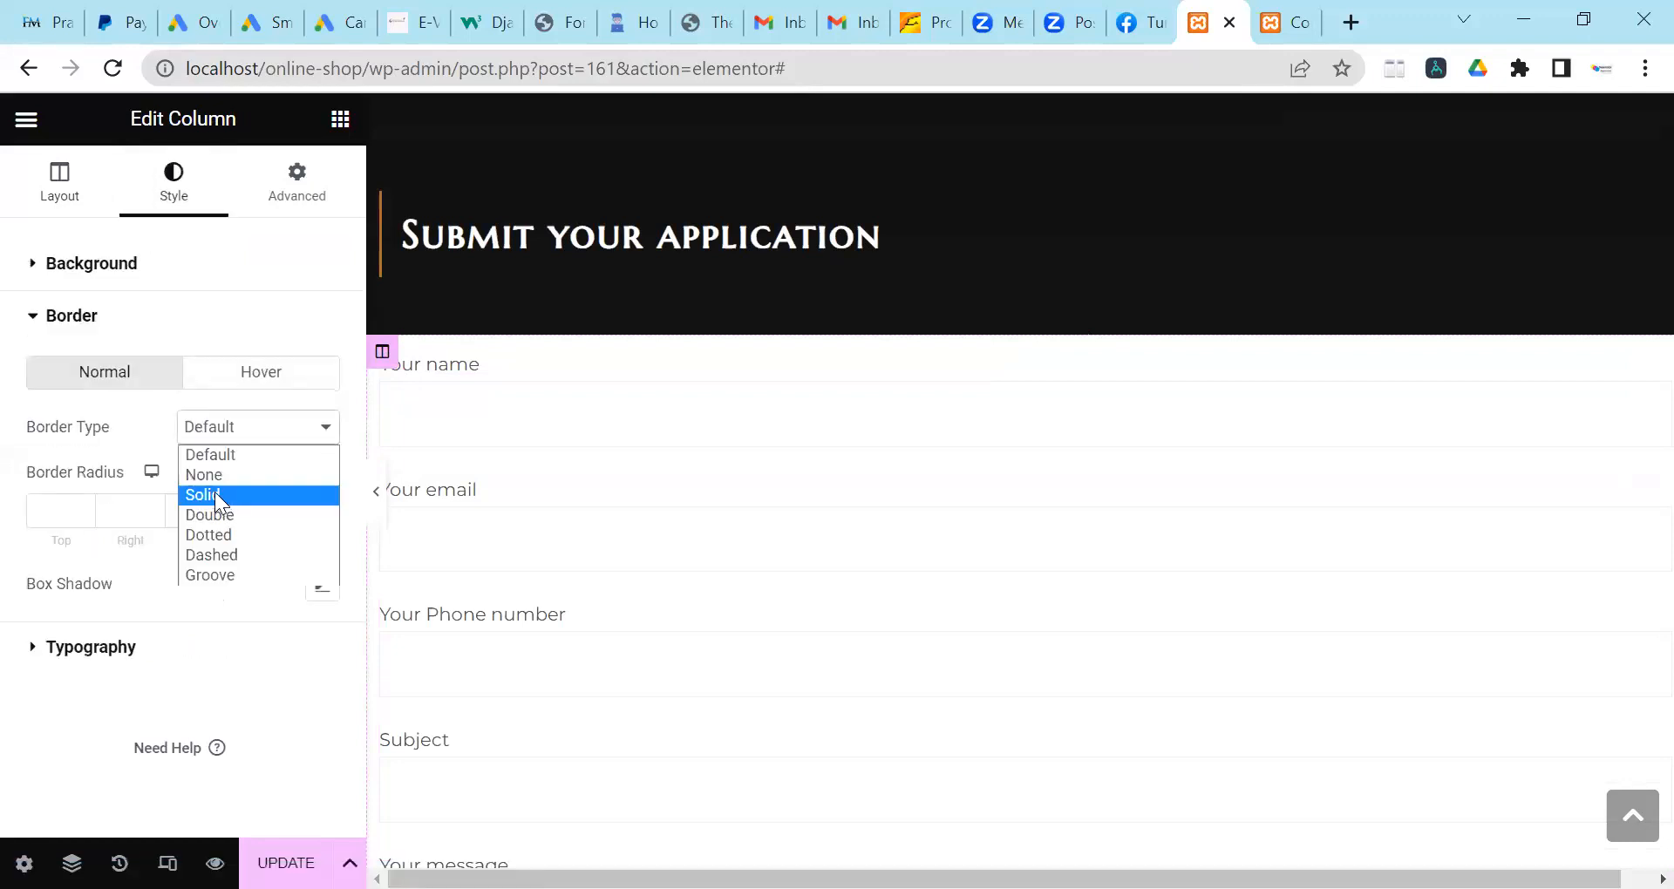
{"action": "left_click", "coordinate": [215, 497]}
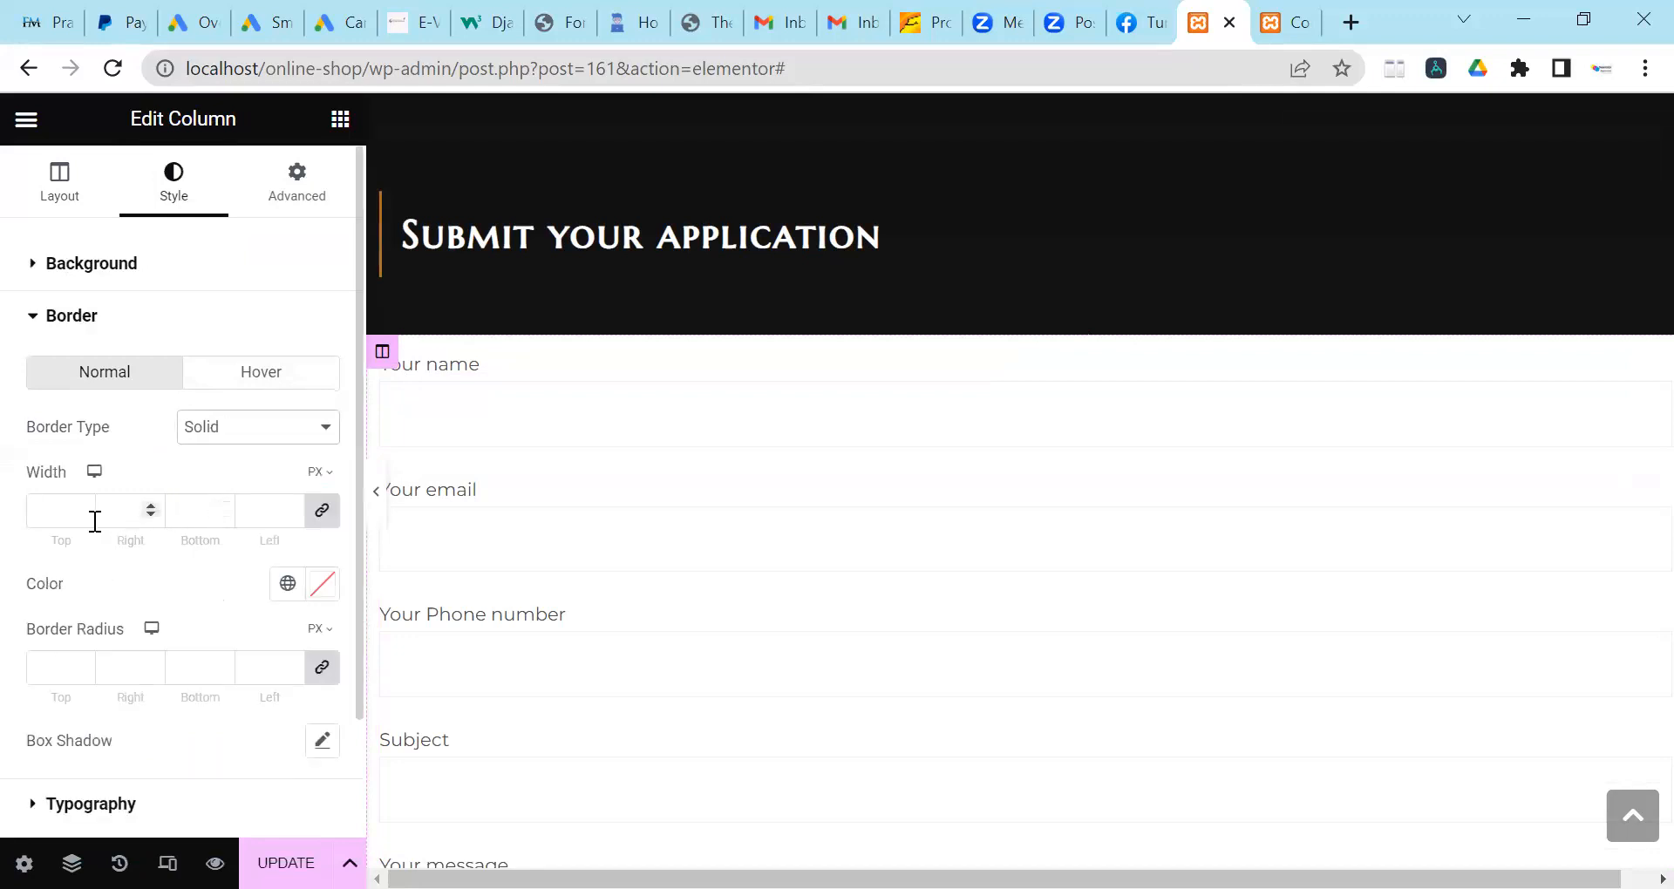
Make the column border 3 px wide on all sides in red #D81A1A.
{"action": "left_click", "coordinate": [299, 513]}
{"action": "type", "text": "3"}
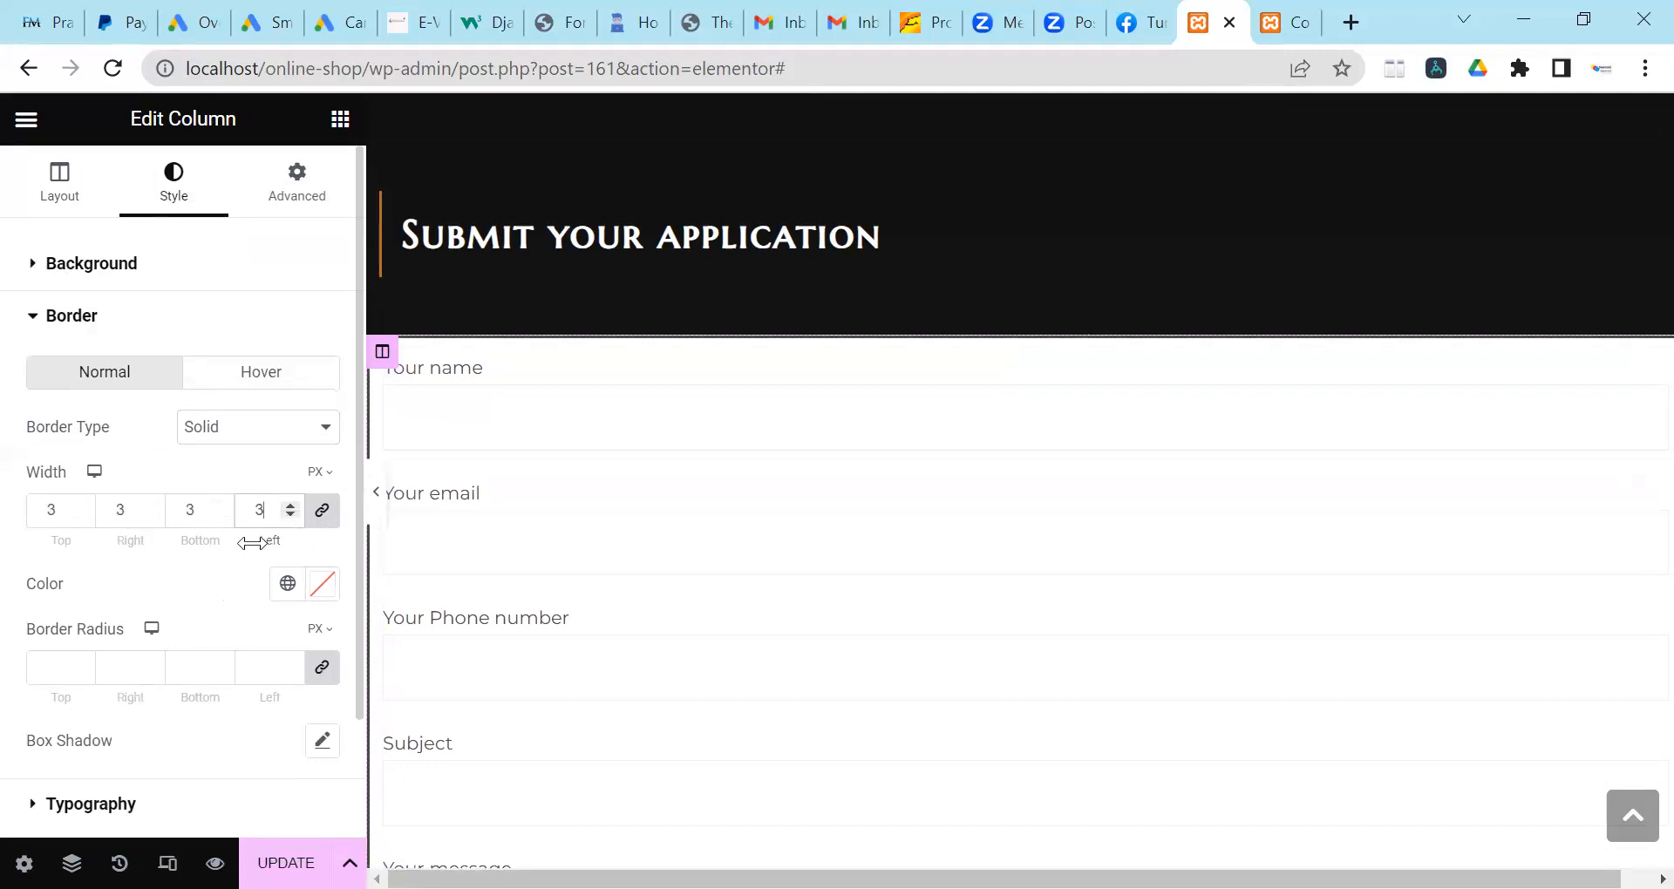
{"action": "left_click", "coordinate": [323, 584]}
{"action": "left_click", "coordinate": [450, 247]}
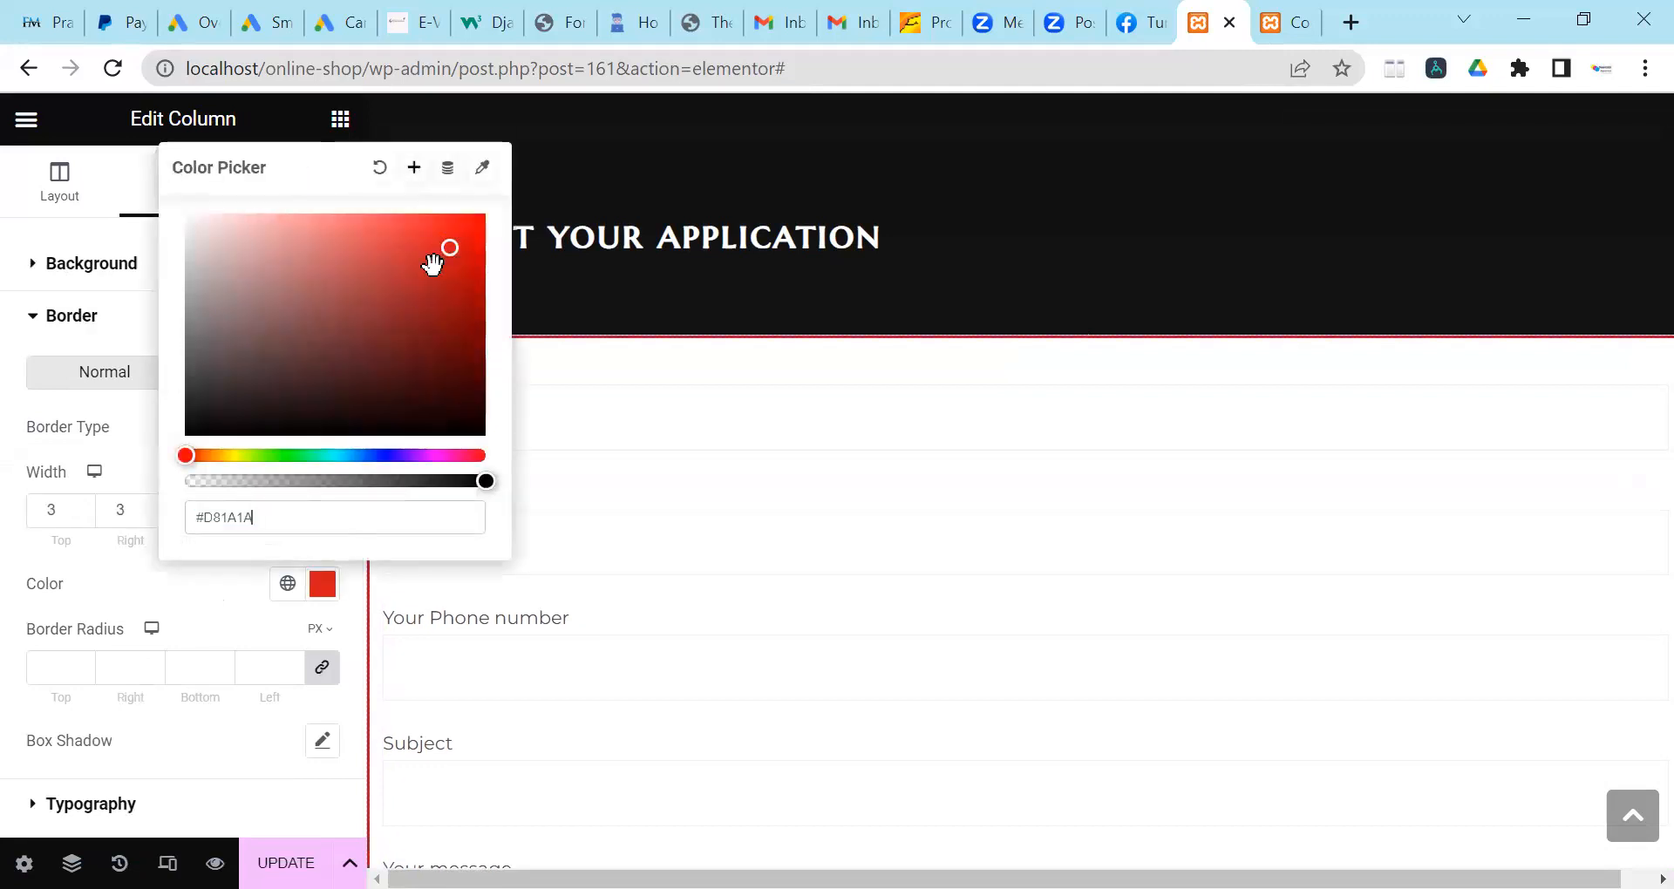
{"action": "left_click", "coordinate": [14, 552]}
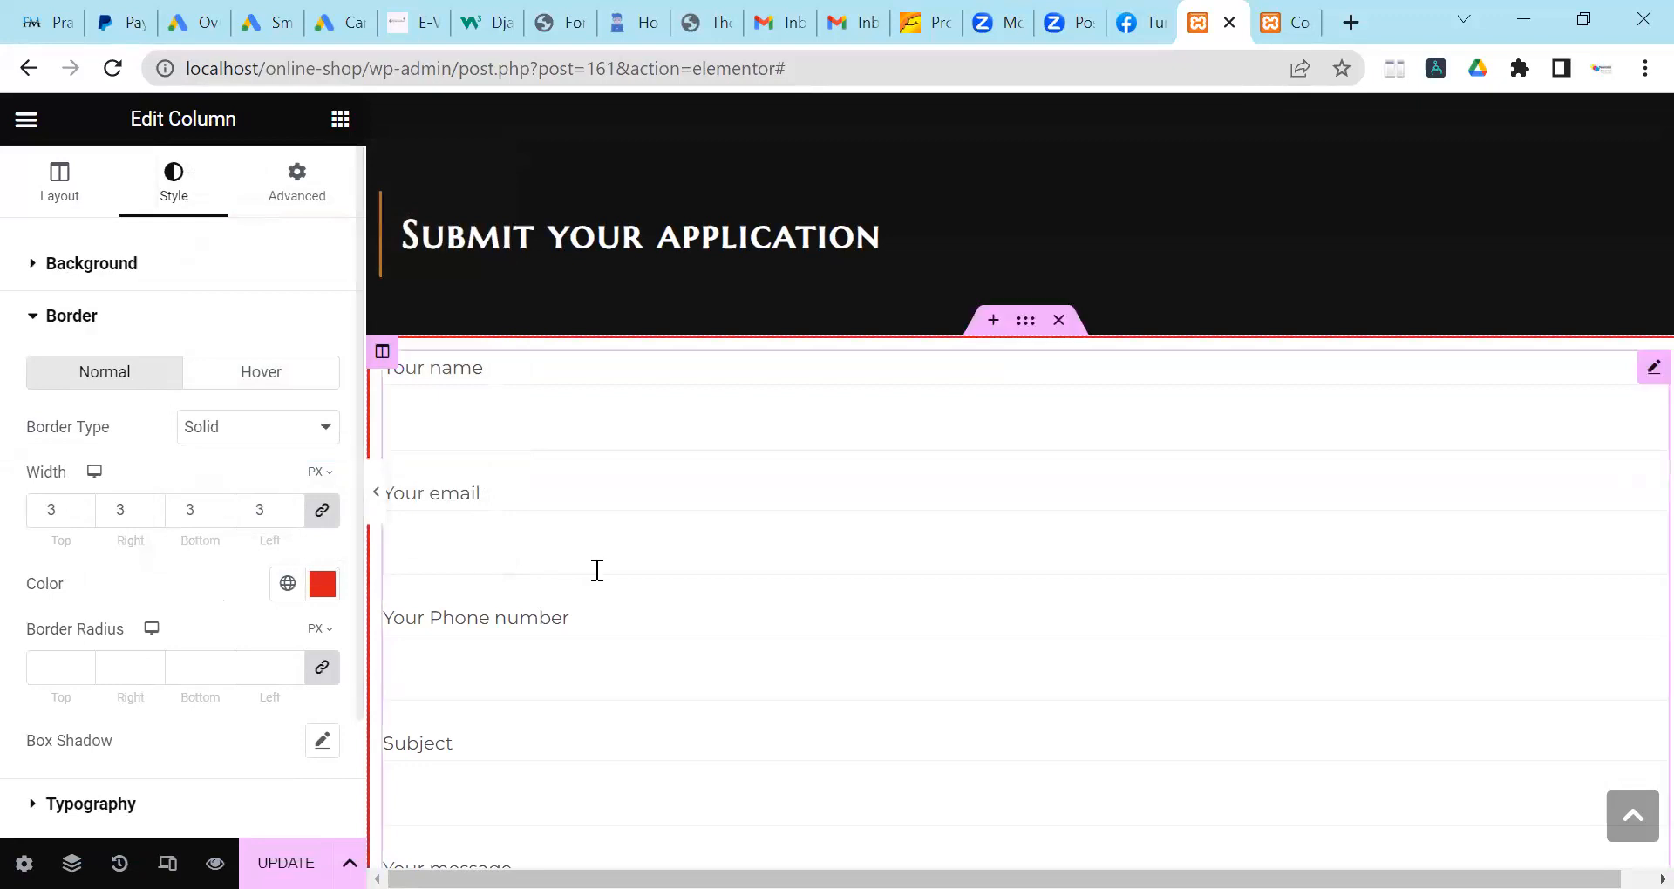
{"action": "scroll", "coordinate": [598, 570], "scroll_direction": "down", "scroll_amount": 4}
{"action": "scroll", "coordinate": [597, 568], "scroll_direction": "down", "scroll_amount": 7}
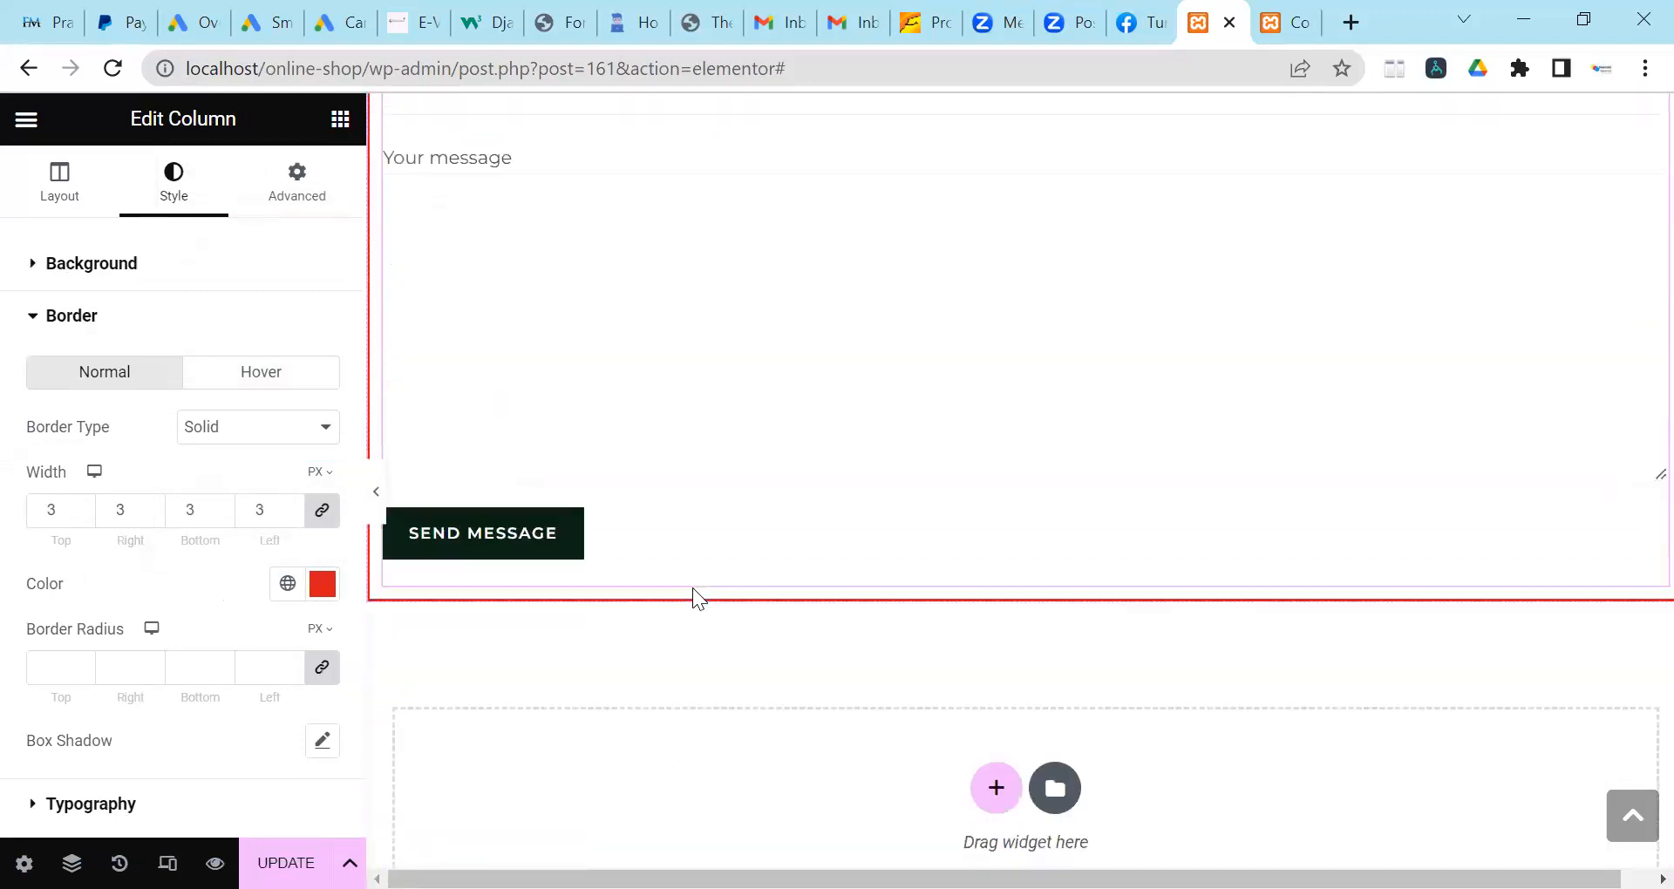
{"action": "scroll", "coordinate": [767, 538], "scroll_direction": "up", "scroll_amount": 15}
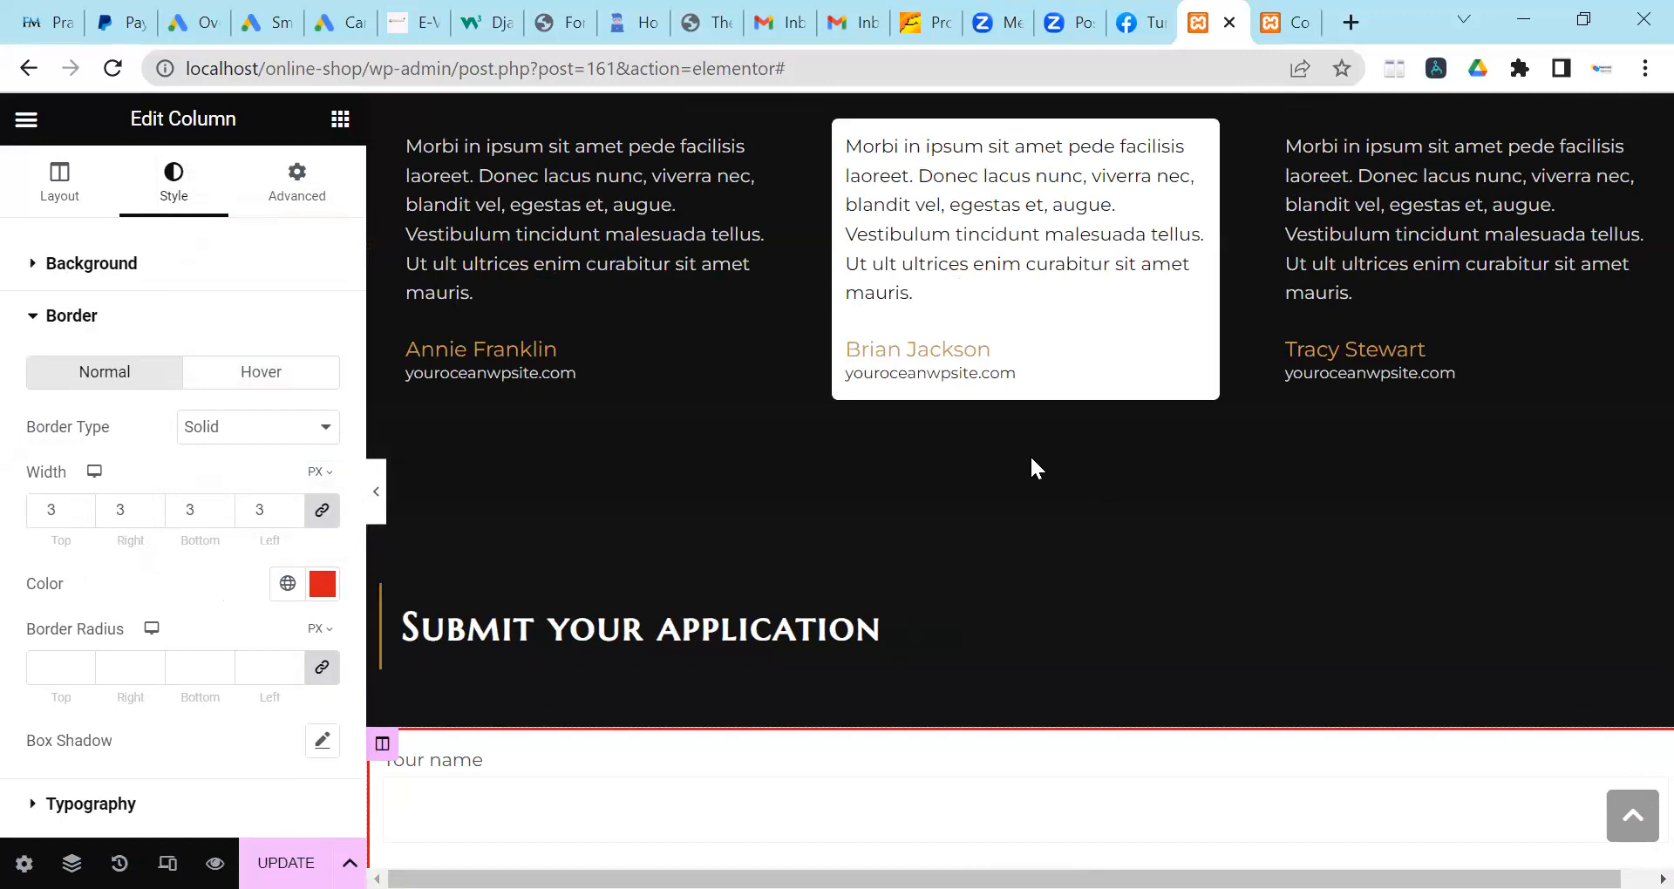
{"action": "scroll", "coordinate": [1043, 624], "scroll_direction": "up", "scroll_amount": 2}
{"action": "scroll", "coordinate": [1045, 584], "scroll_direction": "up", "scroll_amount": 6}
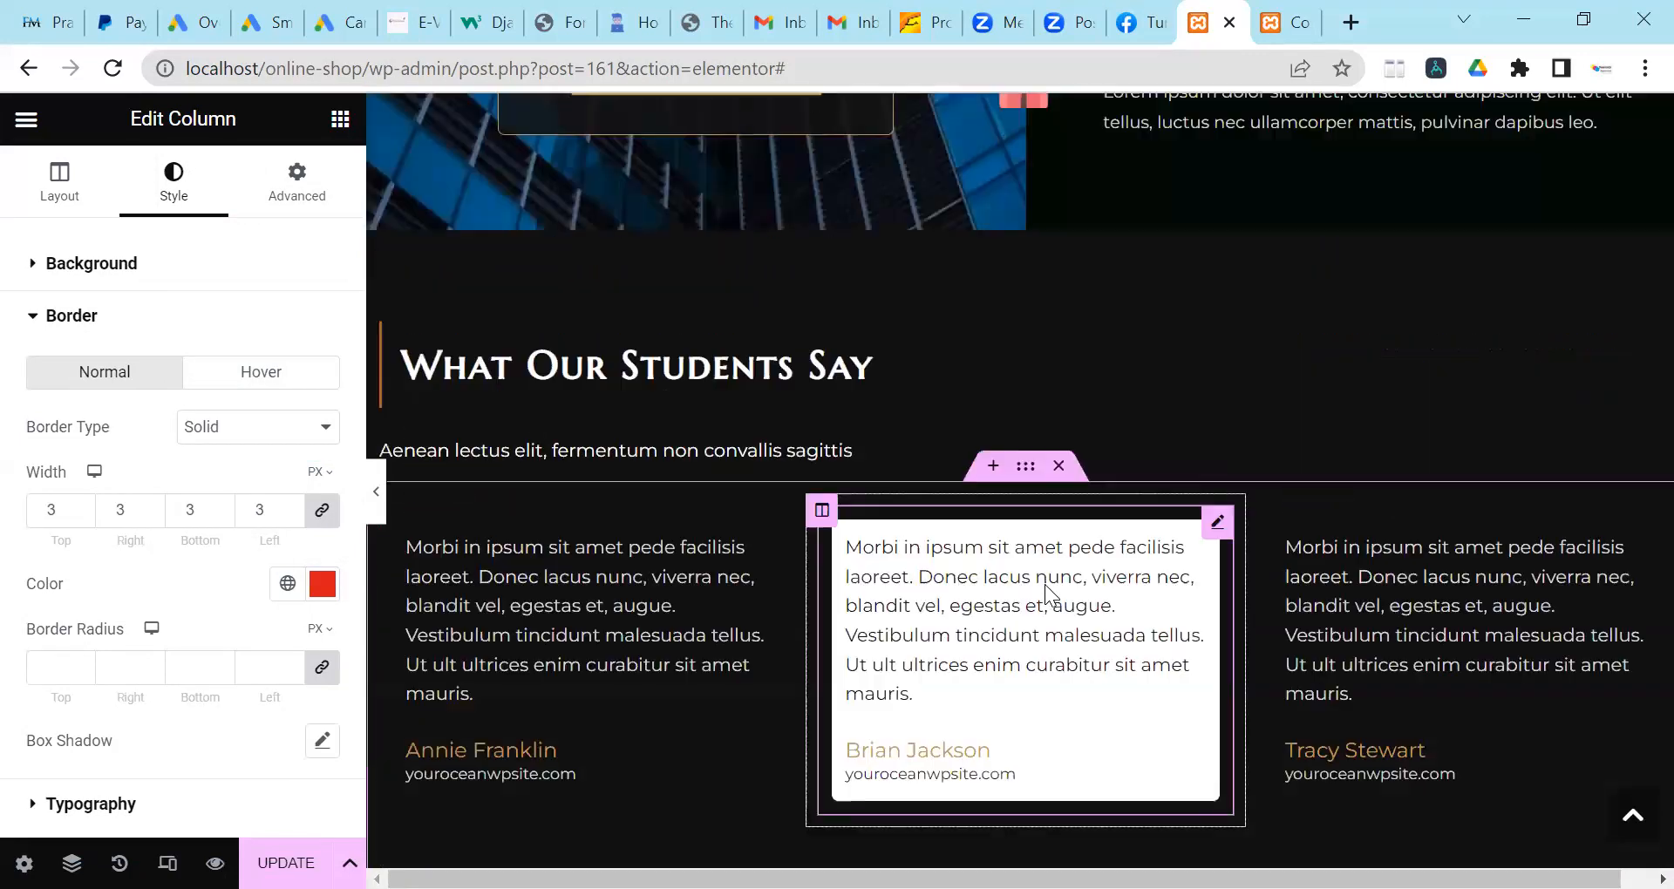
{"action": "scroll", "coordinate": [890, 540], "scroll_direction": "down", "scroll_amount": 9}
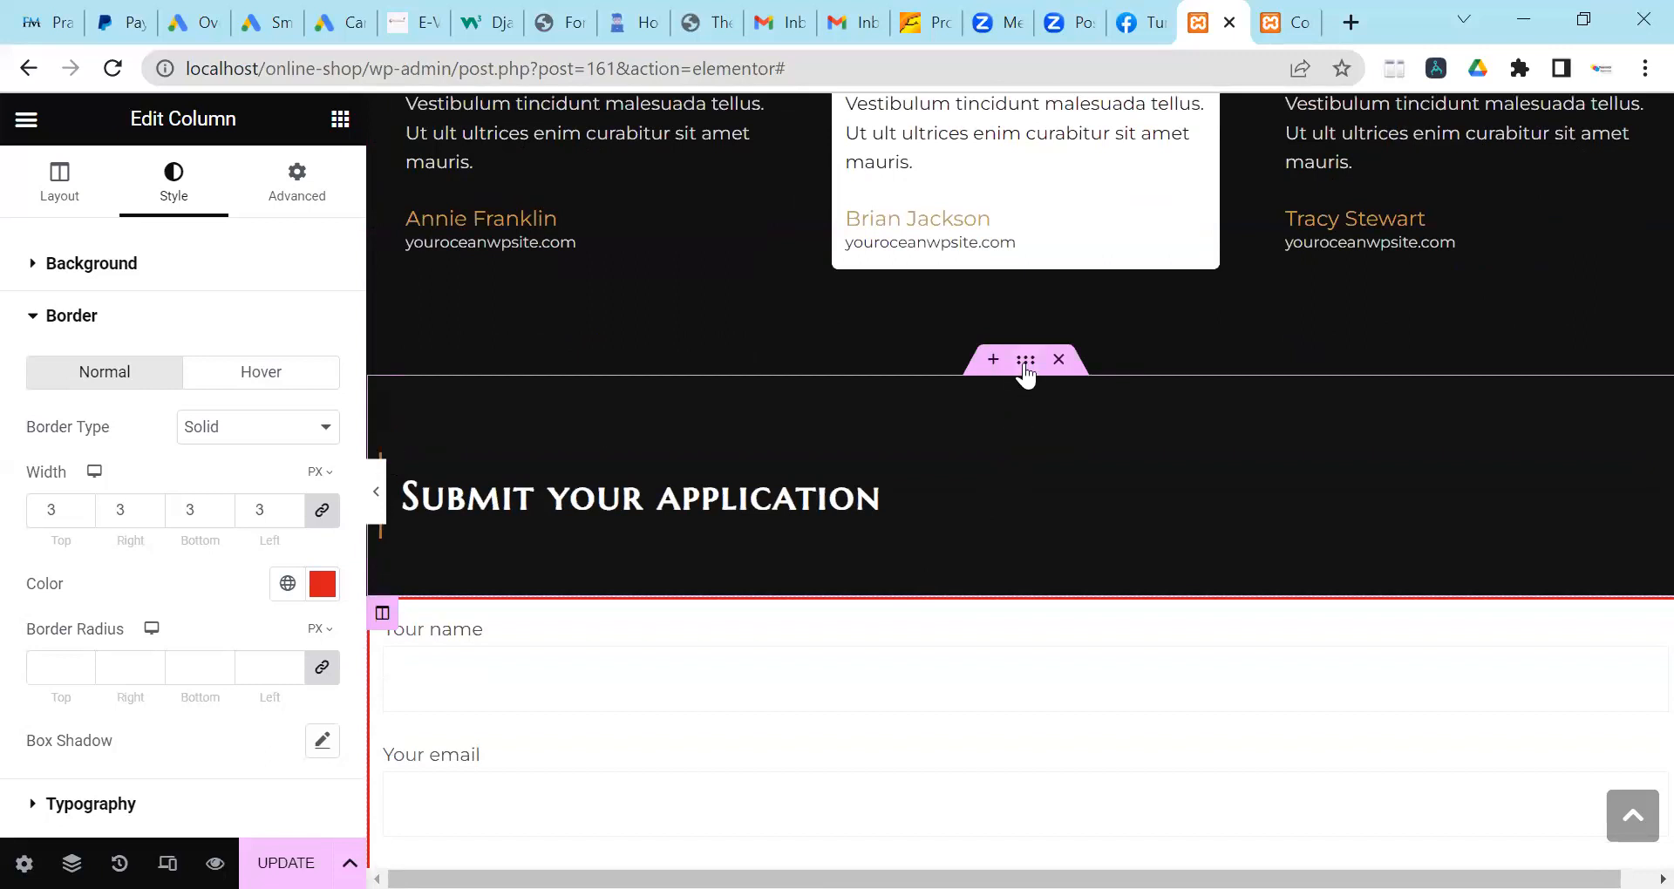
Open the application section's Advanced settings and unlink its margin values.
{"action": "left_click", "coordinate": [1025, 368]}
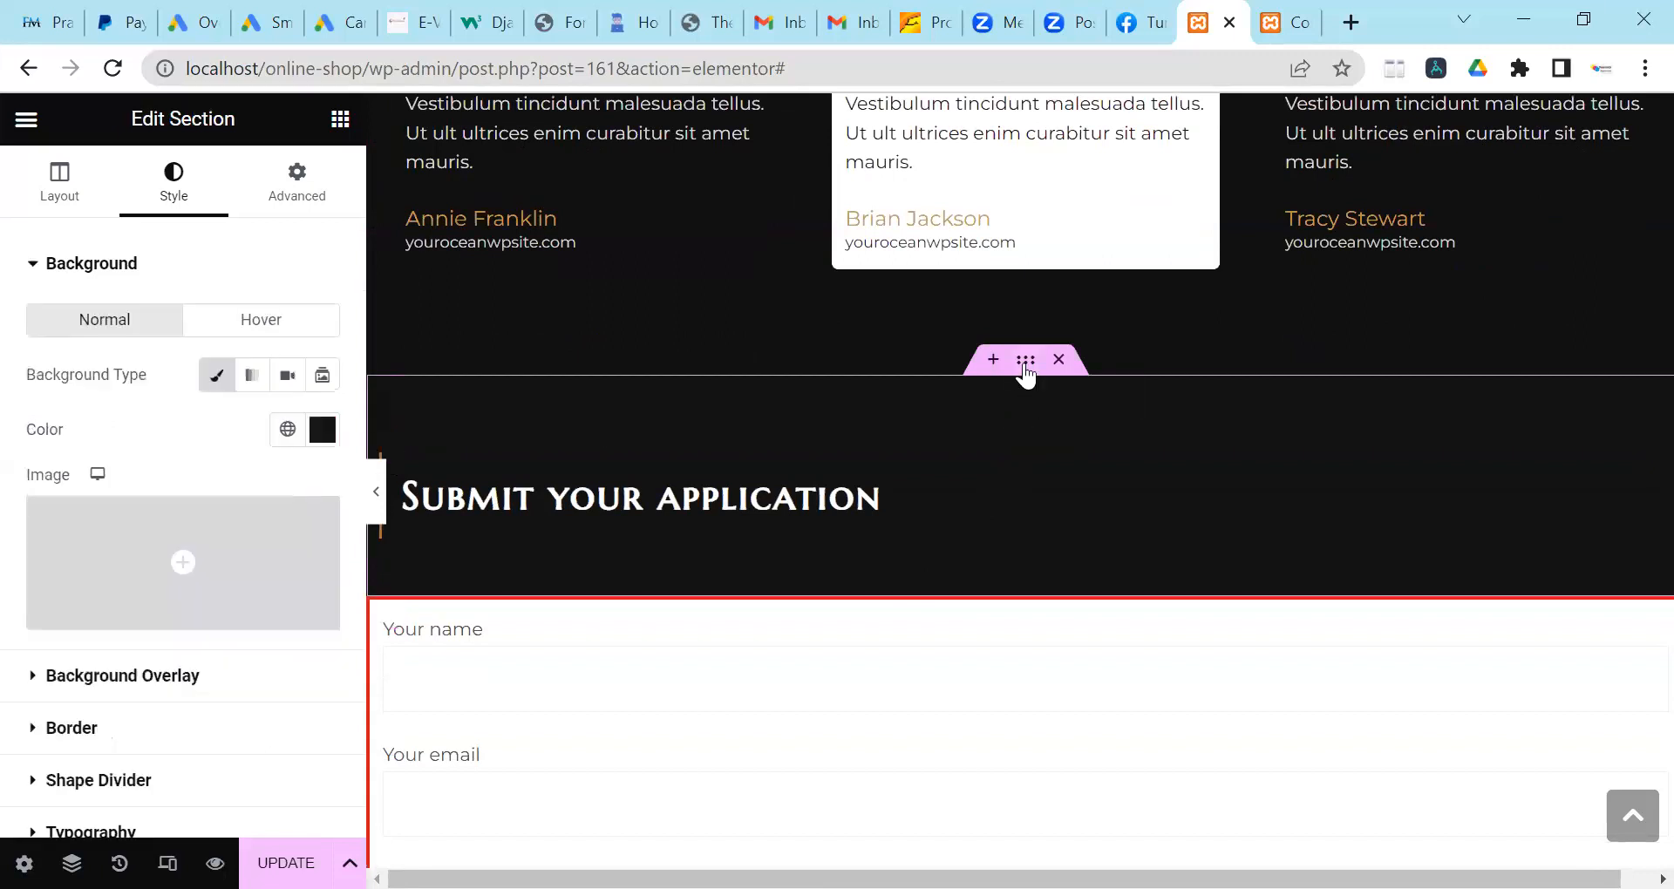
{"action": "left_click", "coordinate": [73, 201]}
{"action": "scroll", "coordinate": [155, 458], "scroll_direction": "down", "scroll_amount": 2}
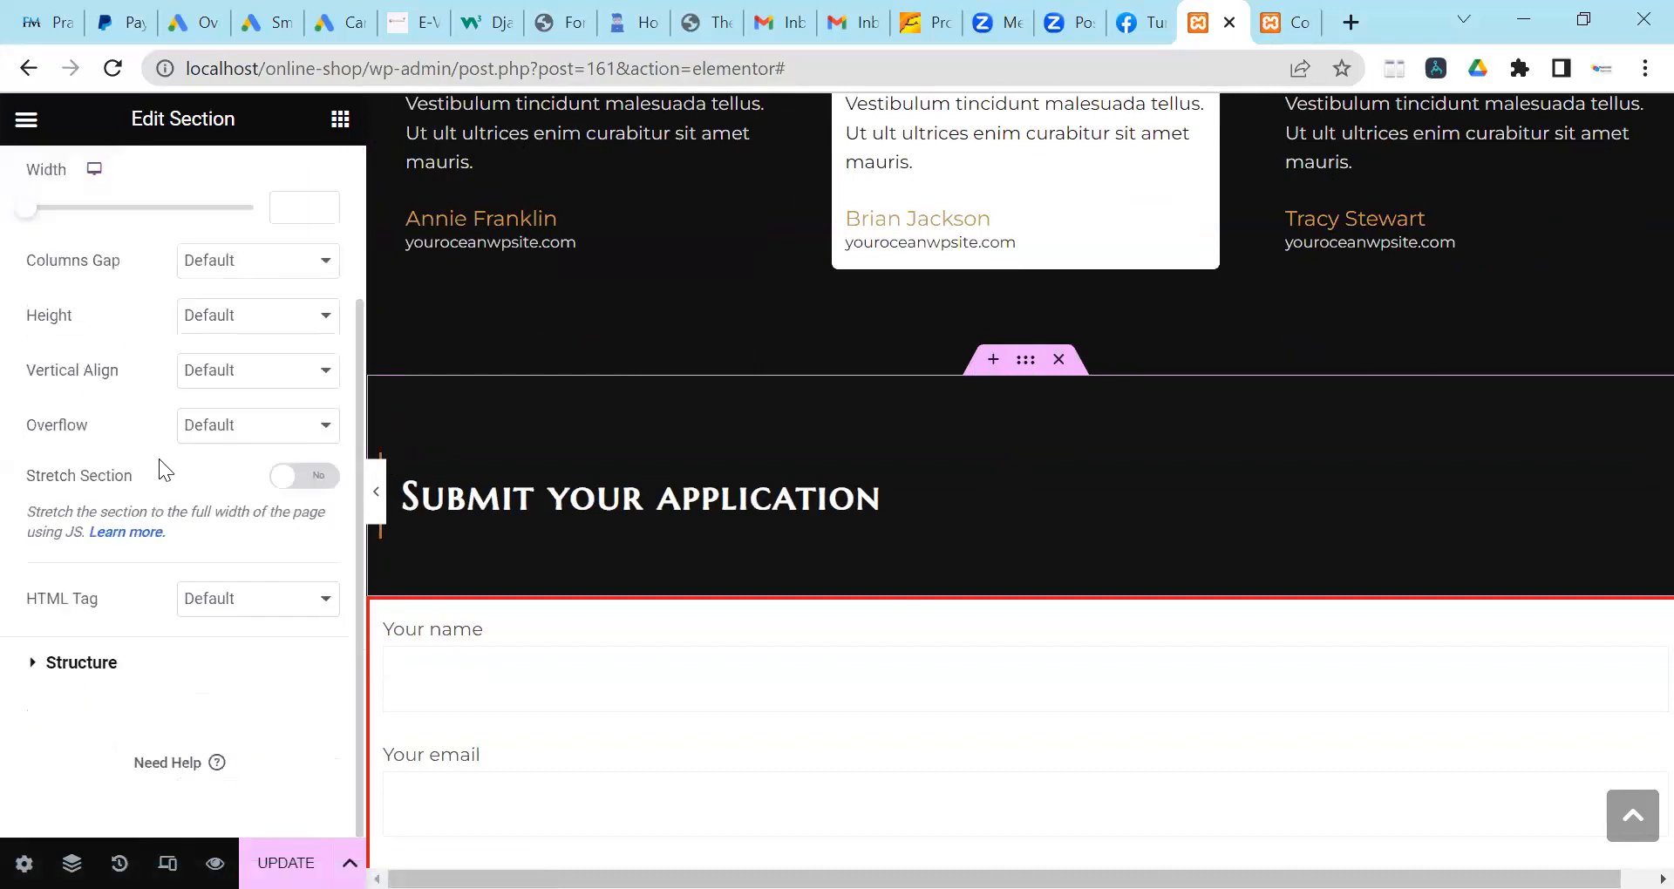
{"action": "scroll", "coordinate": [158, 471], "scroll_direction": "up", "scroll_amount": 2}
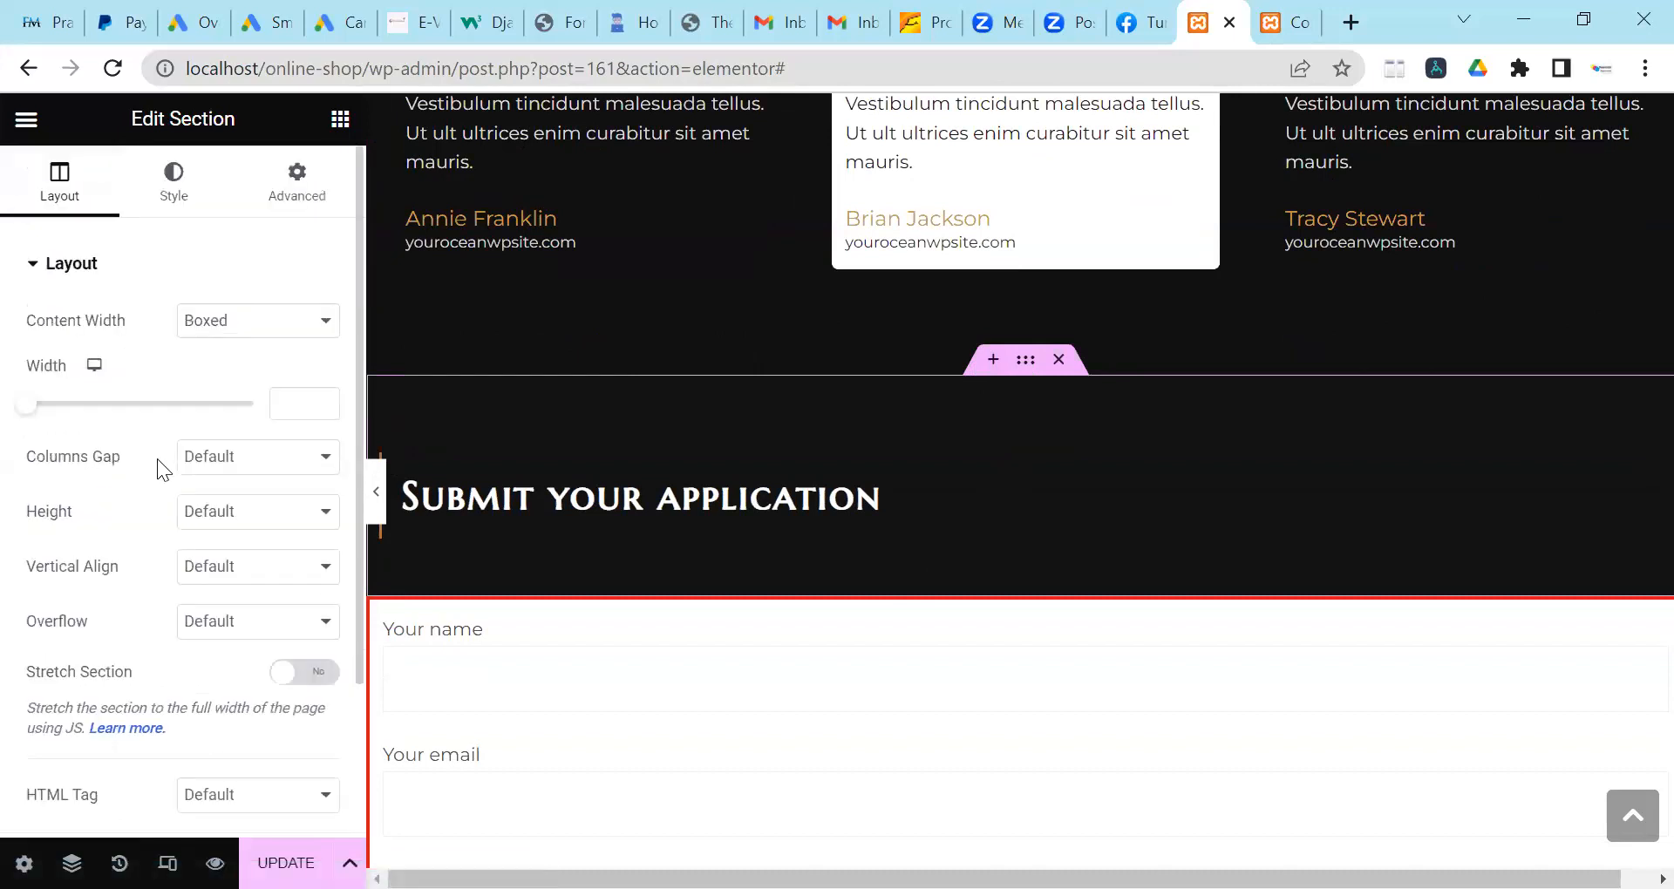
{"action": "left_click", "coordinate": [174, 209]}
{"action": "scroll", "coordinate": [195, 439], "scroll_direction": "down", "scroll_amount": 3}
{"action": "scroll", "coordinate": [195, 441], "scroll_direction": "up", "scroll_amount": 3}
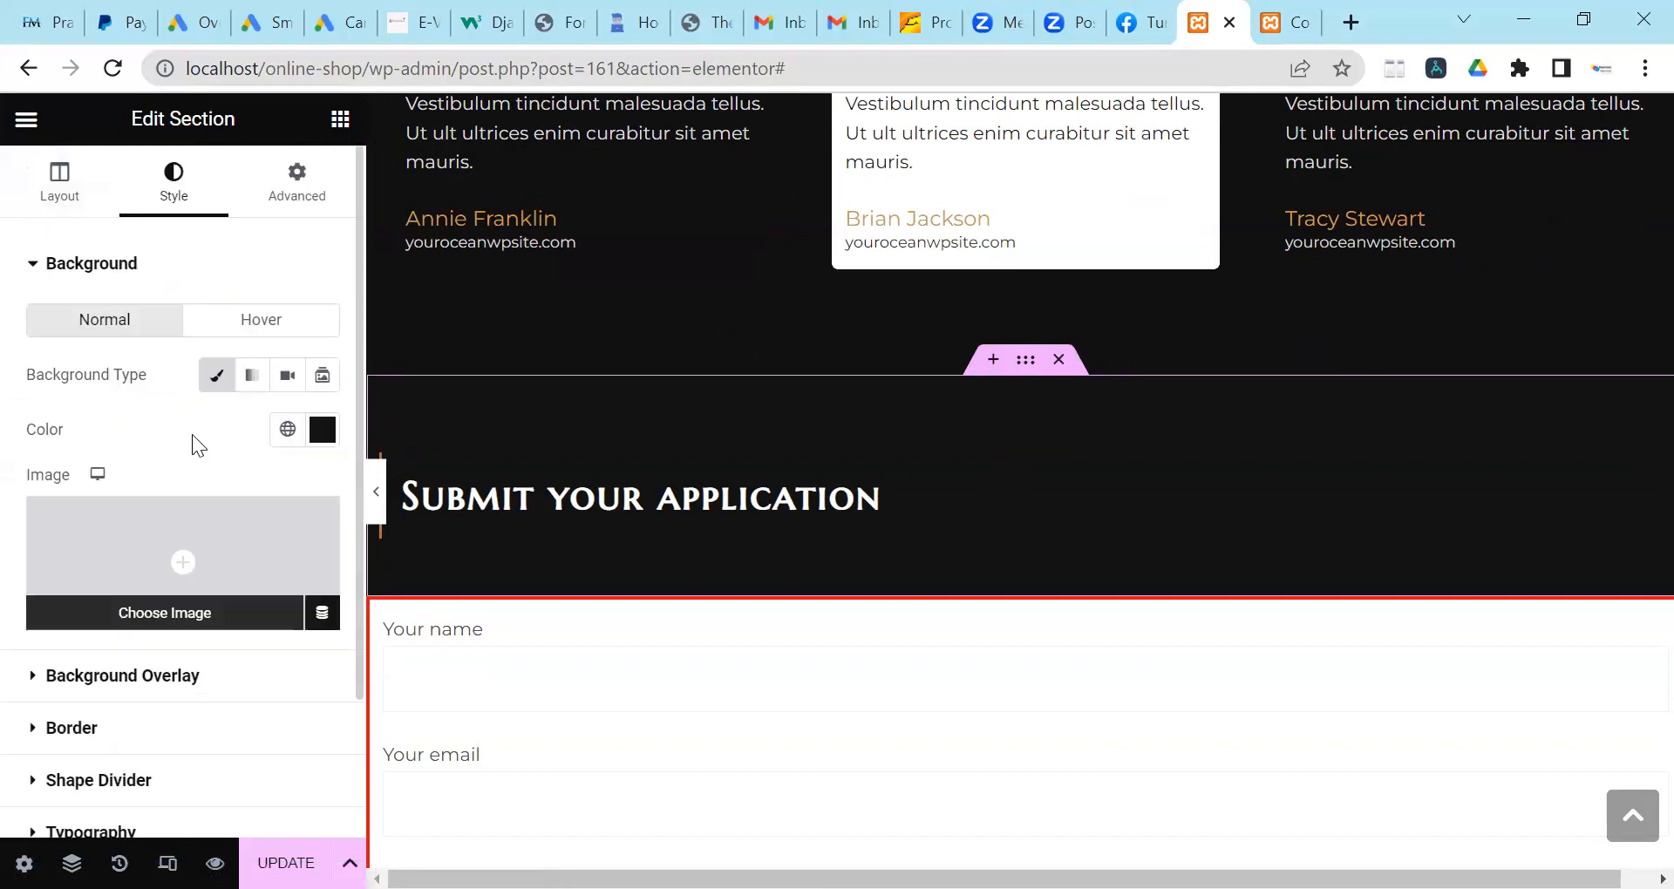
{"action": "left_click", "coordinate": [291, 208]}
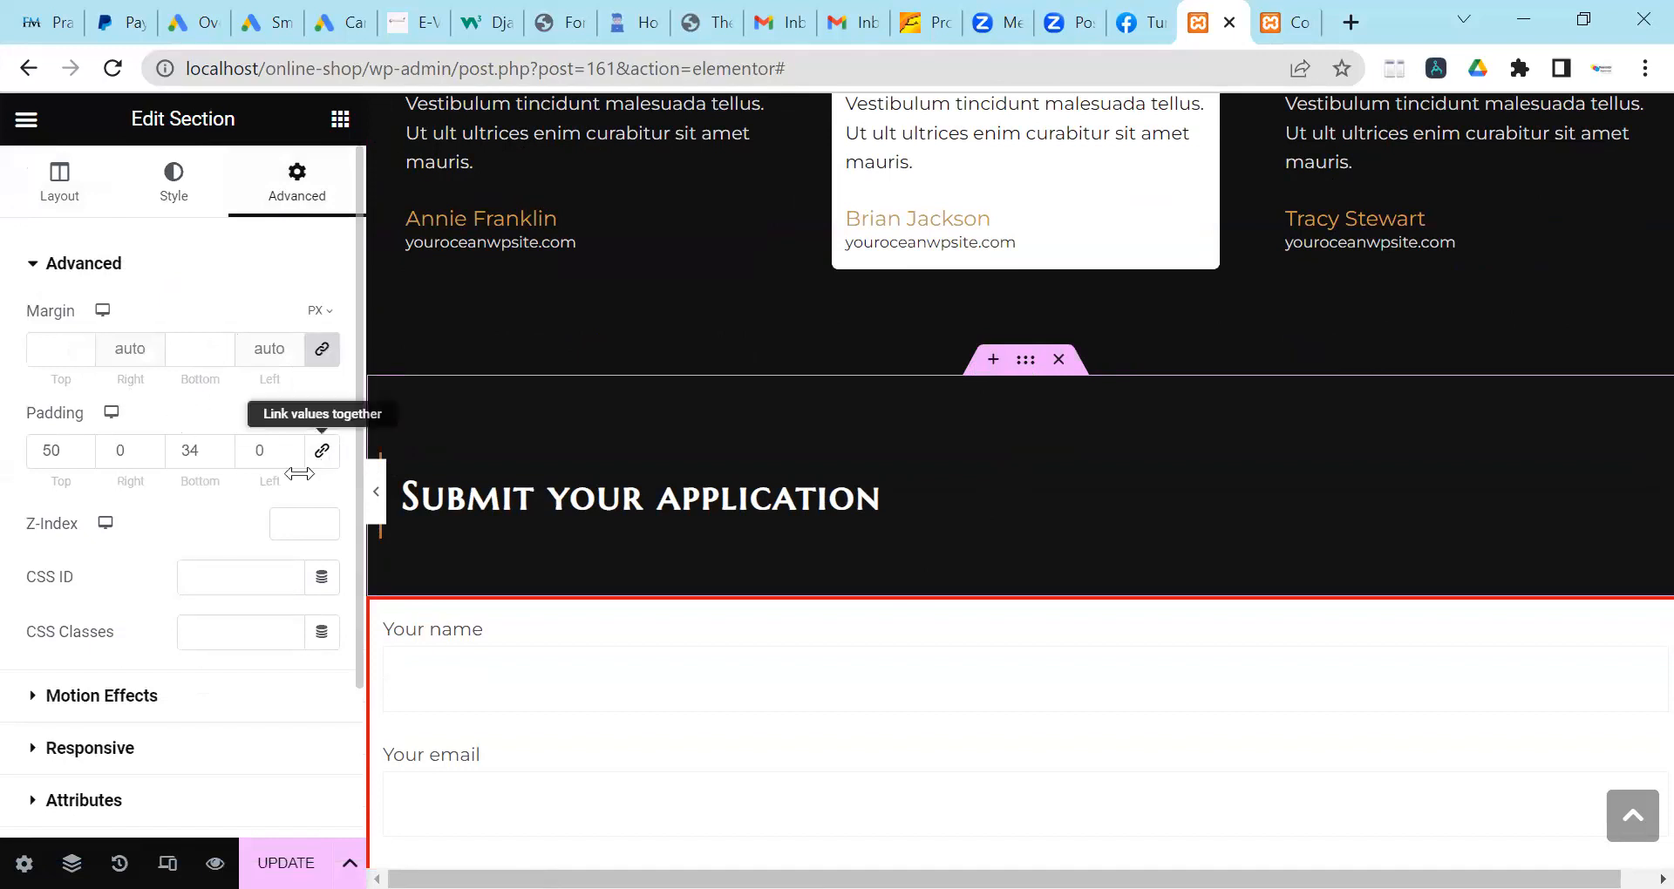
{"action": "left_click", "coordinate": [321, 349]}
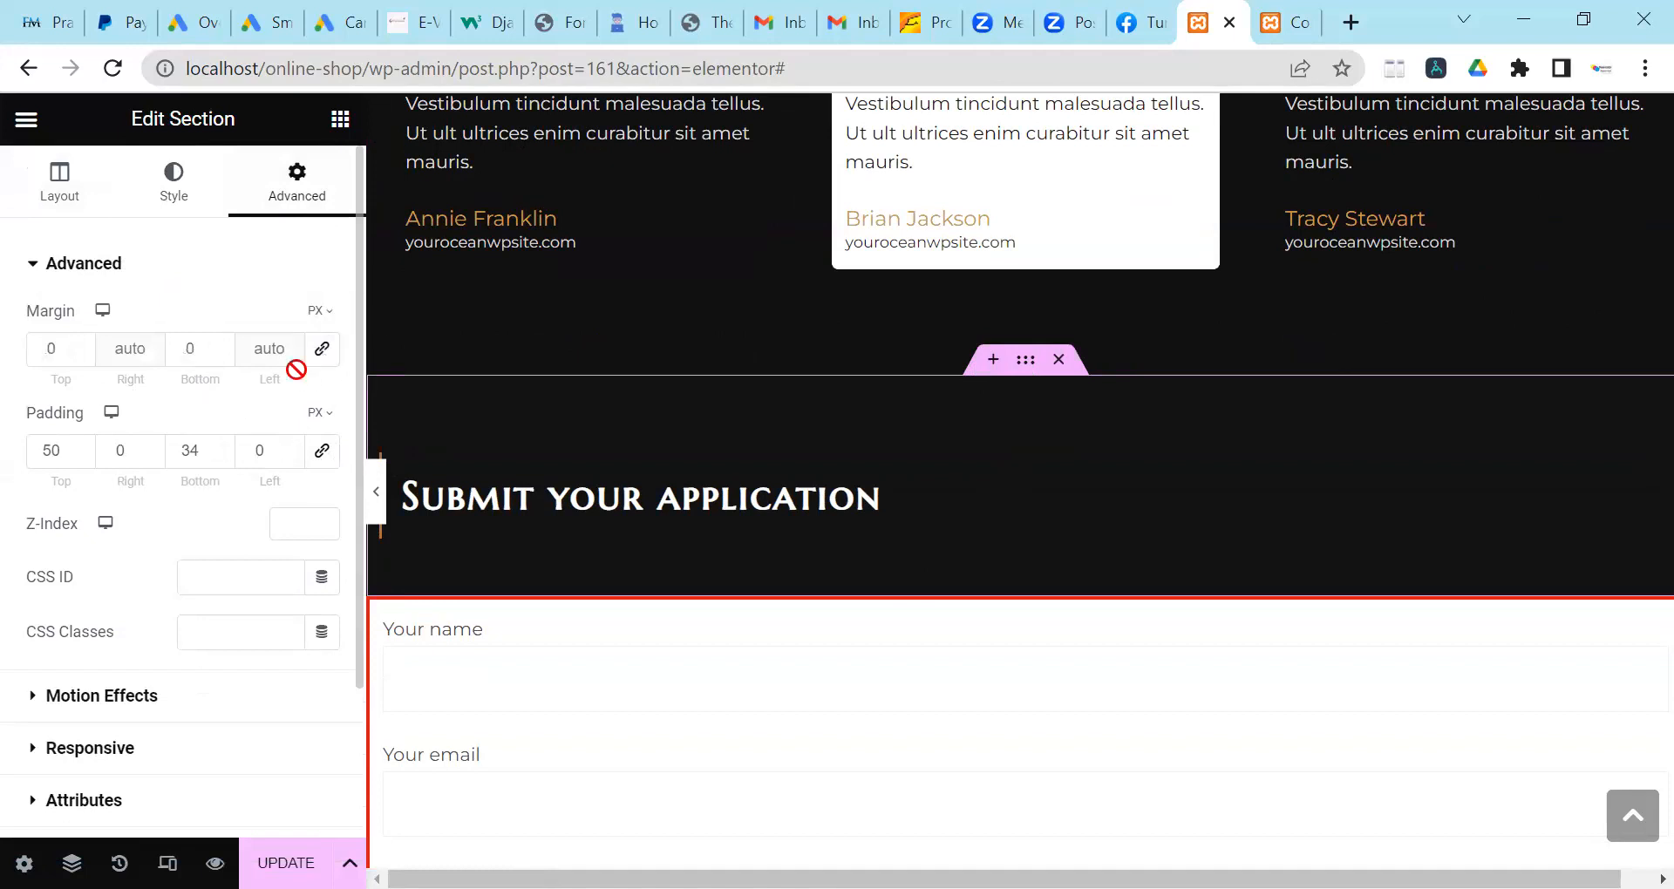
Raise the section's top margin to 5.
{"action": "left_click", "coordinate": [82, 345]}
{"action": "left_click", "coordinate": [82, 344]}
{"action": "left_click", "coordinate": [82, 344]}
{"action": "left_click", "coordinate": [82, 345]}
{"action": "left_click", "coordinate": [82, 344]}
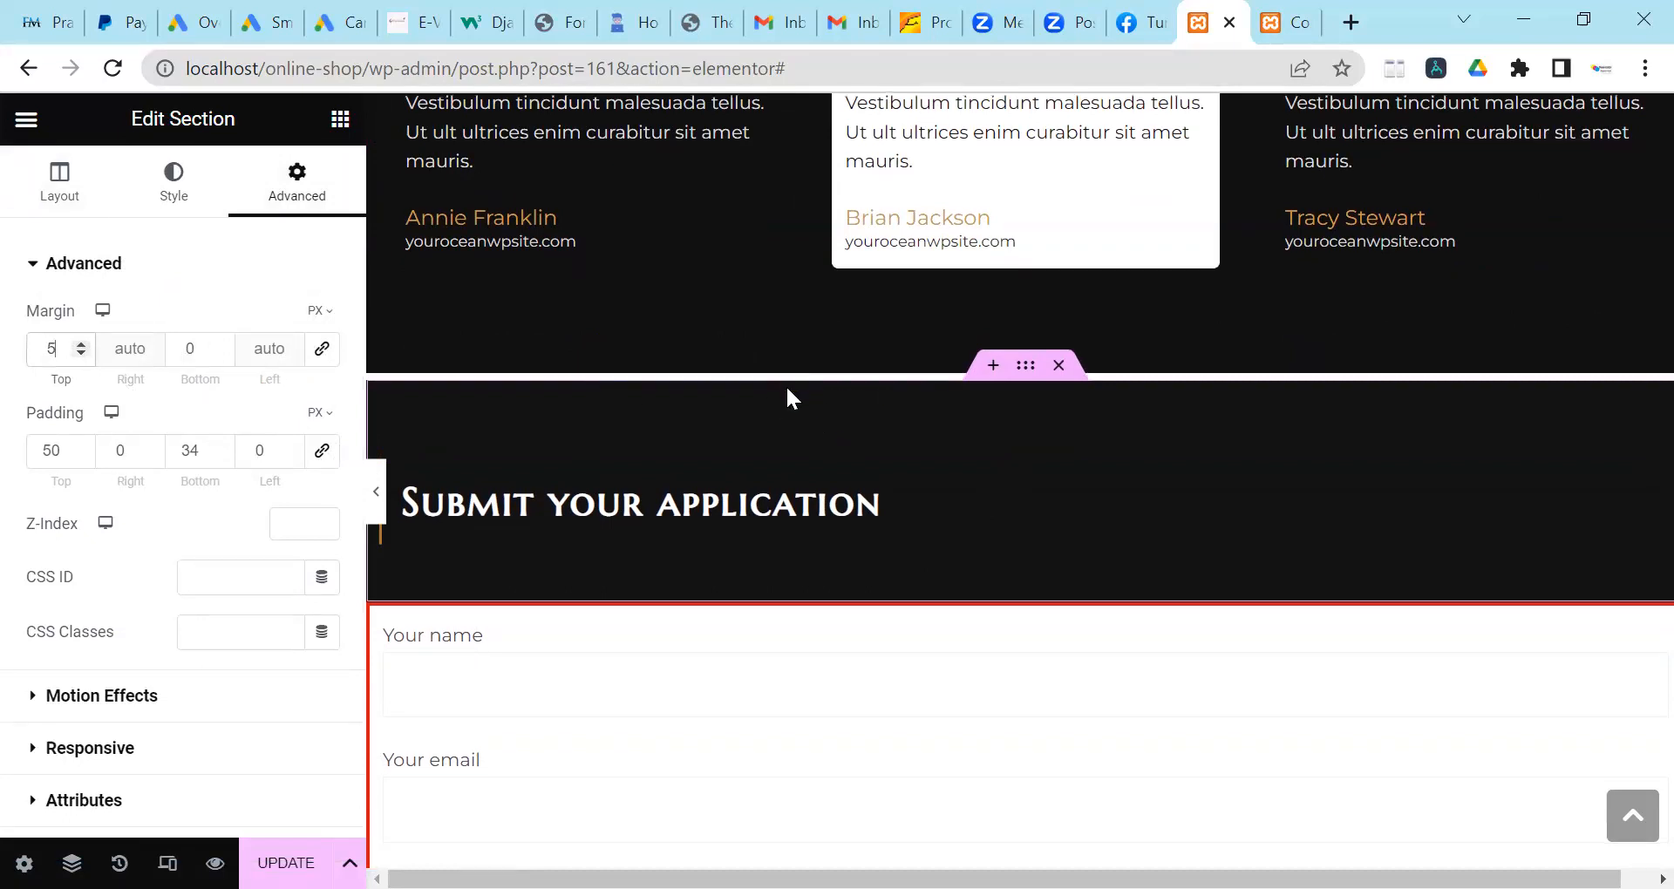
{"action": "scroll", "coordinate": [784, 388], "scroll_direction": "down", "scroll_amount": 13}
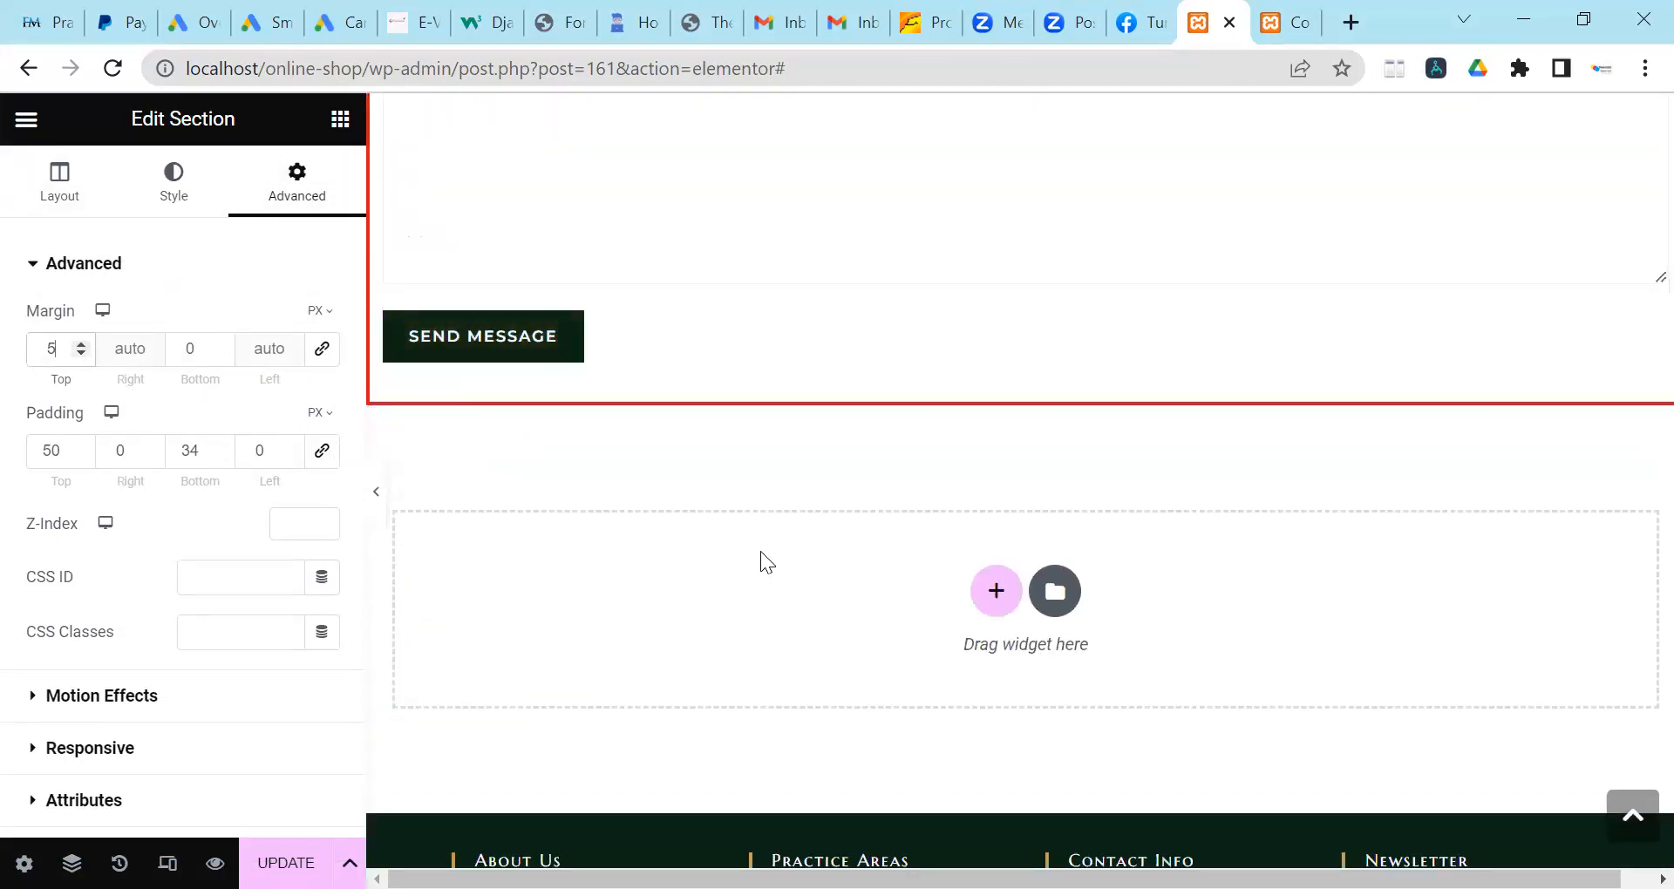
{"action": "scroll", "coordinate": [628, 523], "scroll_direction": "down", "scroll_amount": 5}
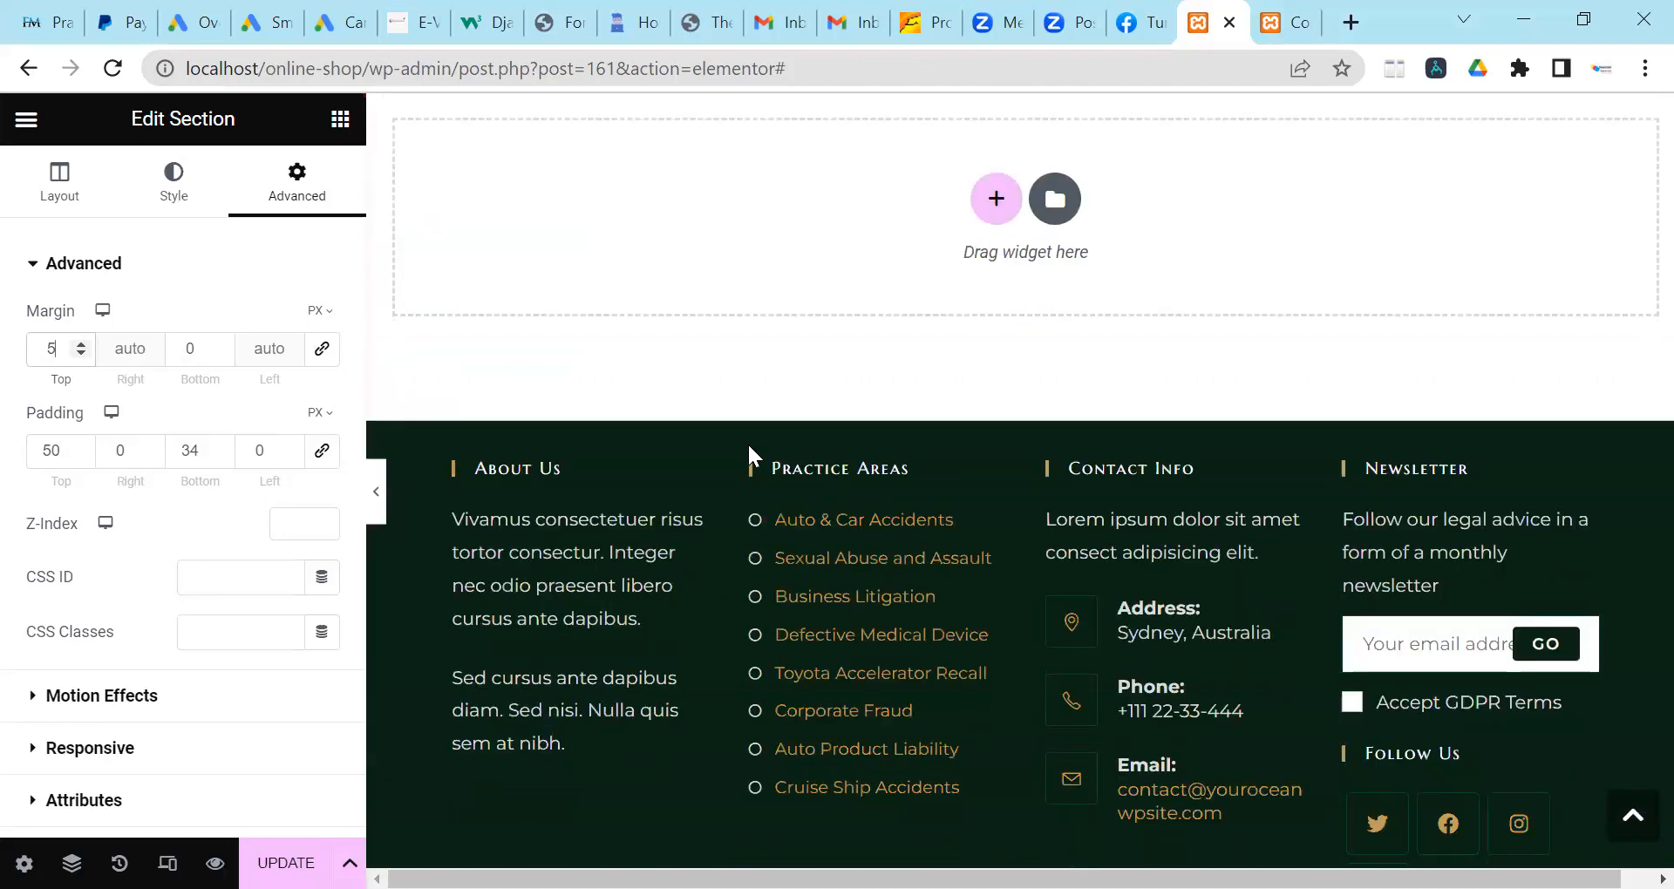
{"action": "scroll", "coordinate": [746, 449], "scroll_direction": "up", "scroll_amount": 5}
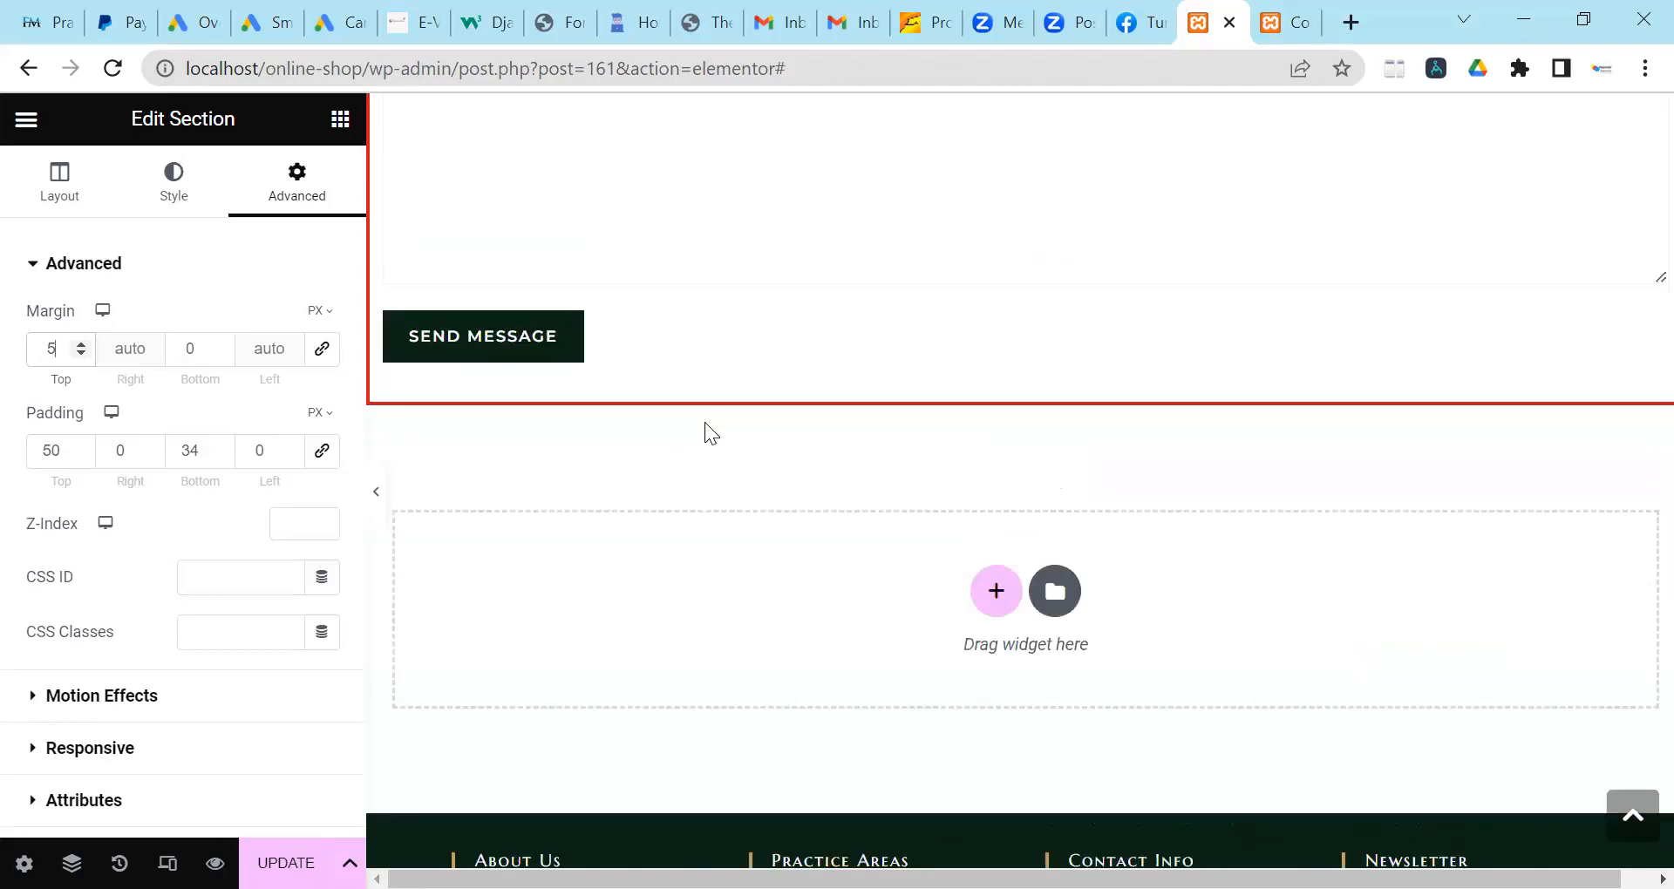
Raise the section's bottom margin to 5.
{"action": "left_click", "coordinate": [220, 344]}
{"action": "left_click", "coordinate": [220, 343]}
{"action": "left_click", "coordinate": [220, 343]}
{"action": "left_click", "coordinate": [219, 344]}
{"action": "left_click", "coordinate": [220, 343]}
{"action": "scroll", "coordinate": [826, 608], "scroll_direction": "down", "scroll_amount": 3}
{"action": "scroll", "coordinate": [797, 576], "scroll_direction": "down", "scroll_amount": 3}
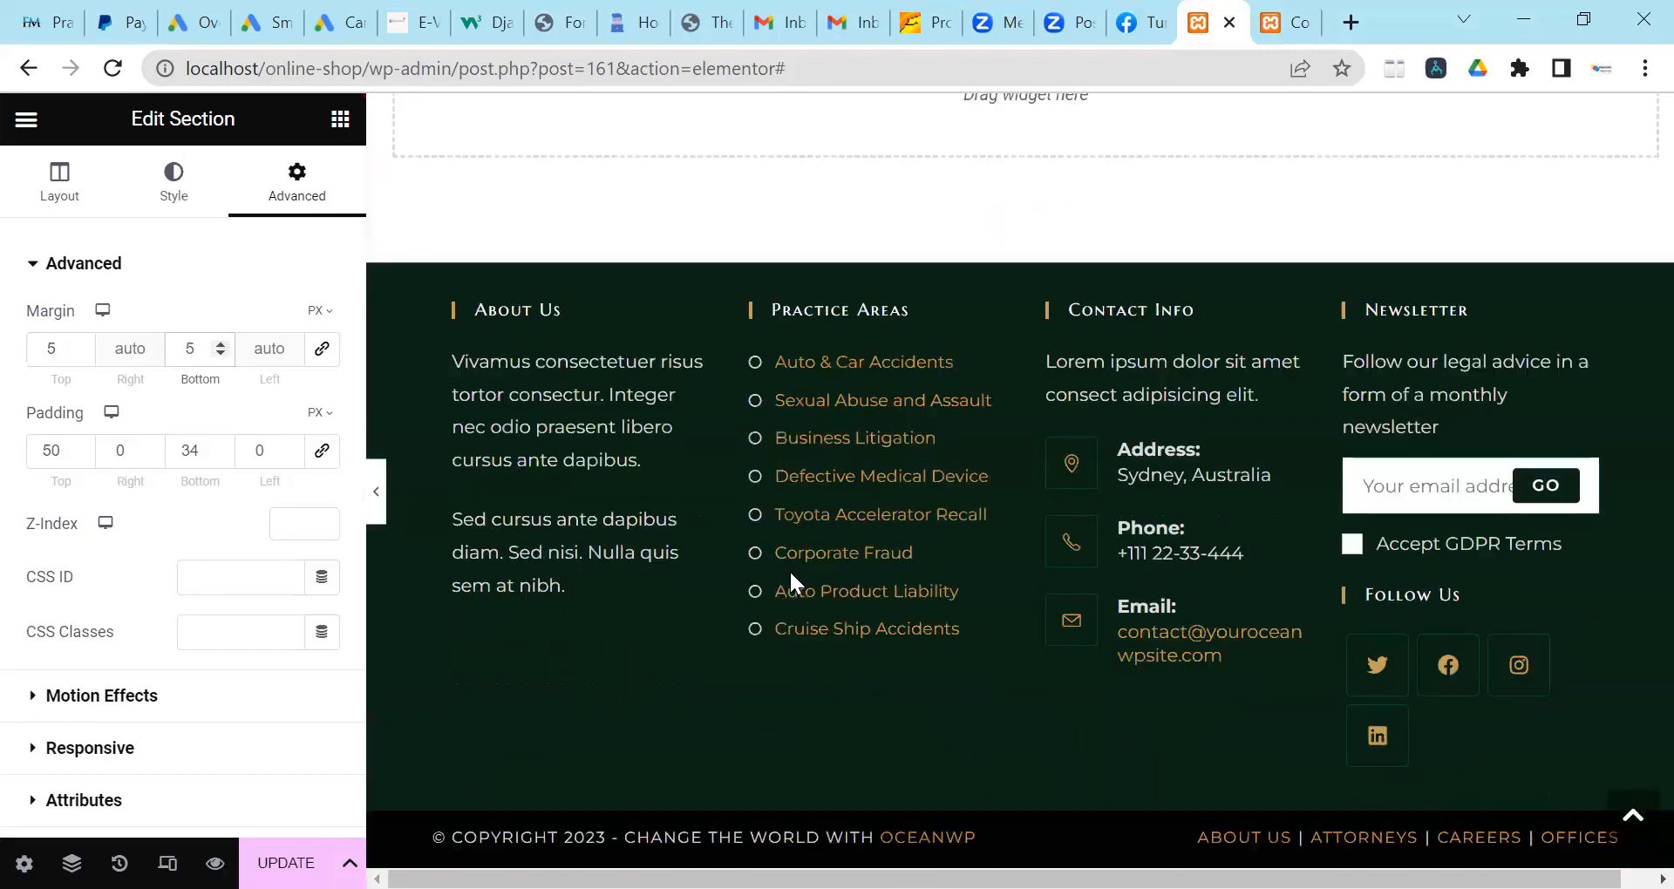
{"action": "scroll", "coordinate": [790, 568], "scroll_direction": "up", "scroll_amount": 3}
Save the page with Update and view the live Contact page.
{"action": "left_click", "coordinate": [292, 861]}
{"action": "scroll", "coordinate": [662, 523], "scroll_direction": "up", "scroll_amount": 5}
{"action": "scroll", "coordinate": [697, 459], "scroll_direction": "up", "scroll_amount": 4}
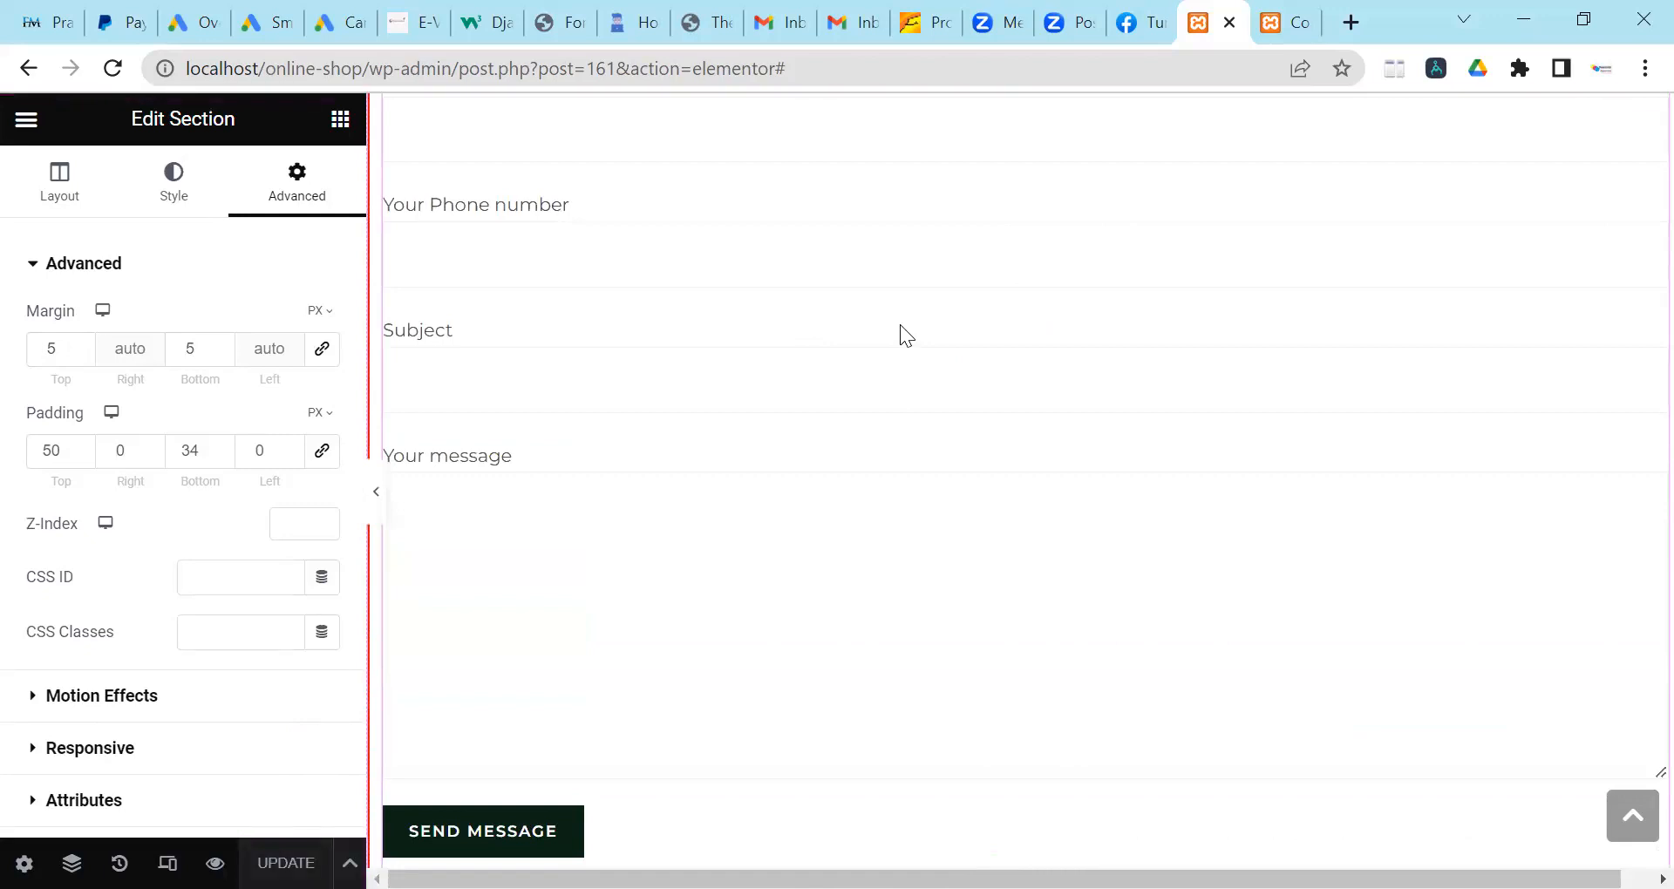
{"action": "left_click", "coordinate": [1277, 22]}
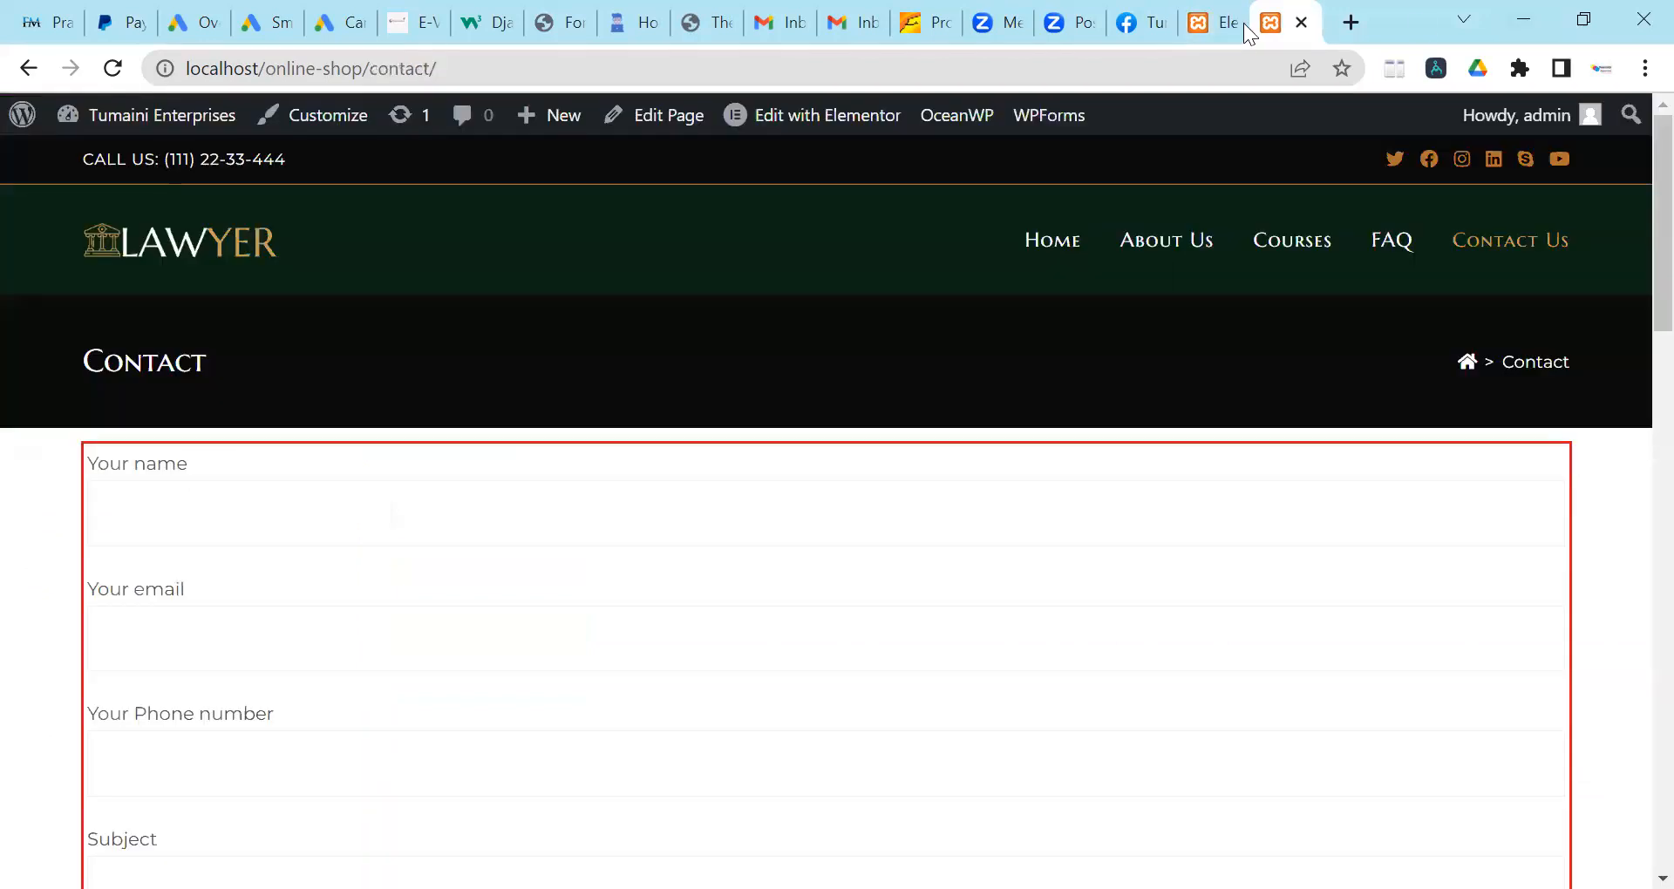
Load the live home page via the LAWYER logo and scroll through each section.
{"action": "left_click", "coordinate": [194, 247]}
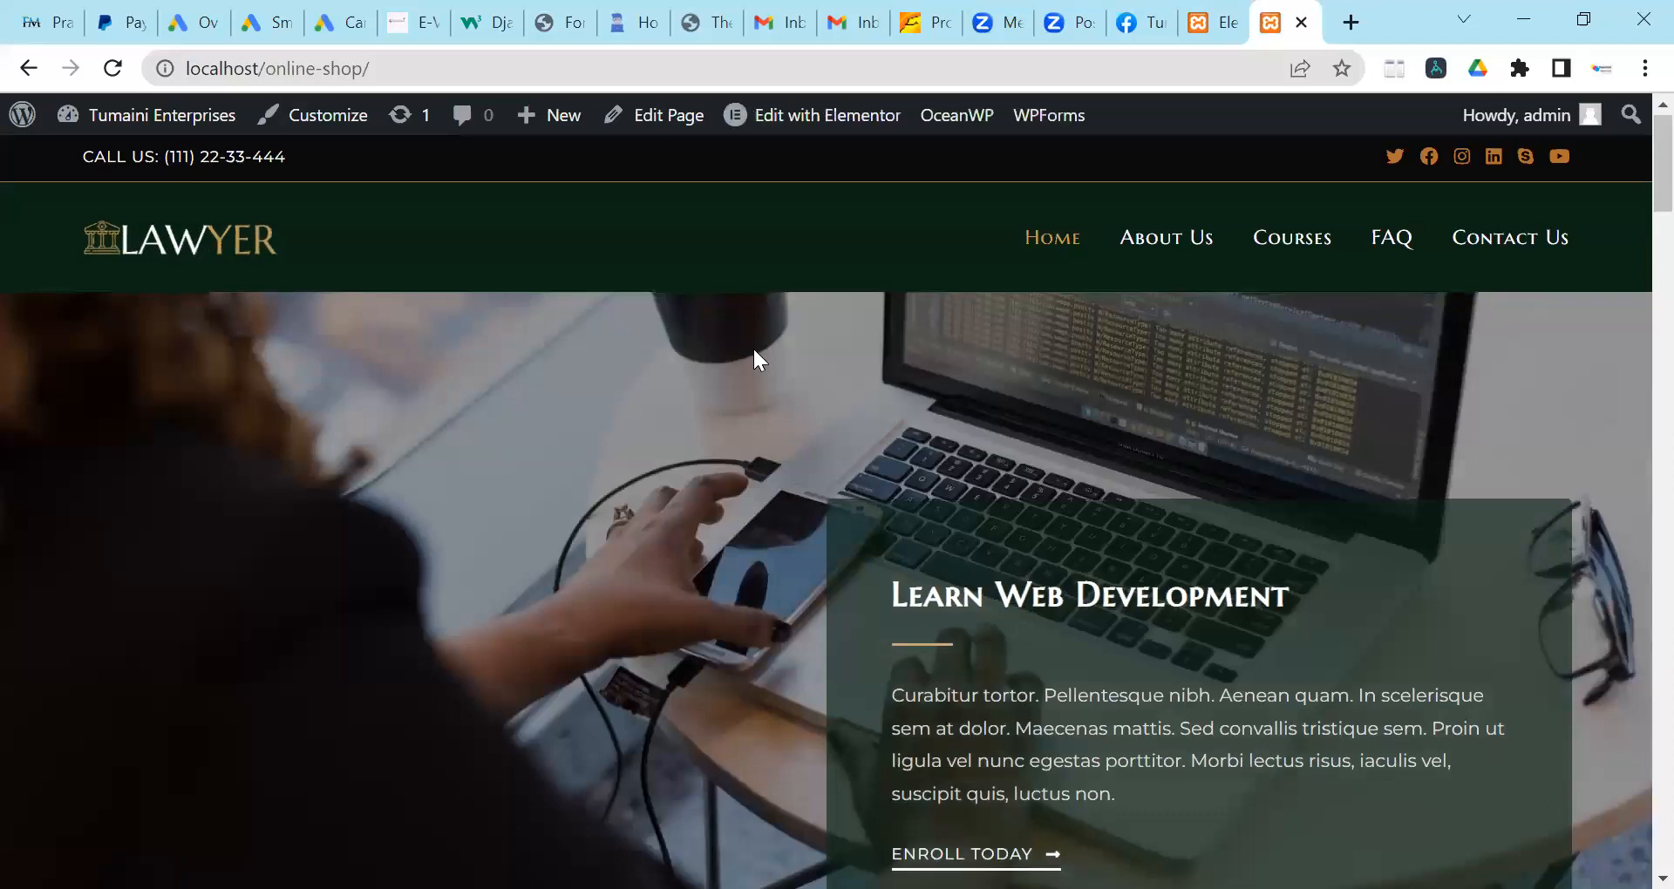
{"action": "scroll", "coordinate": [755, 352], "scroll_direction": "down", "scroll_amount": 4}
{"action": "scroll", "coordinate": [747, 341], "scroll_direction": "down", "scroll_amount": 4}
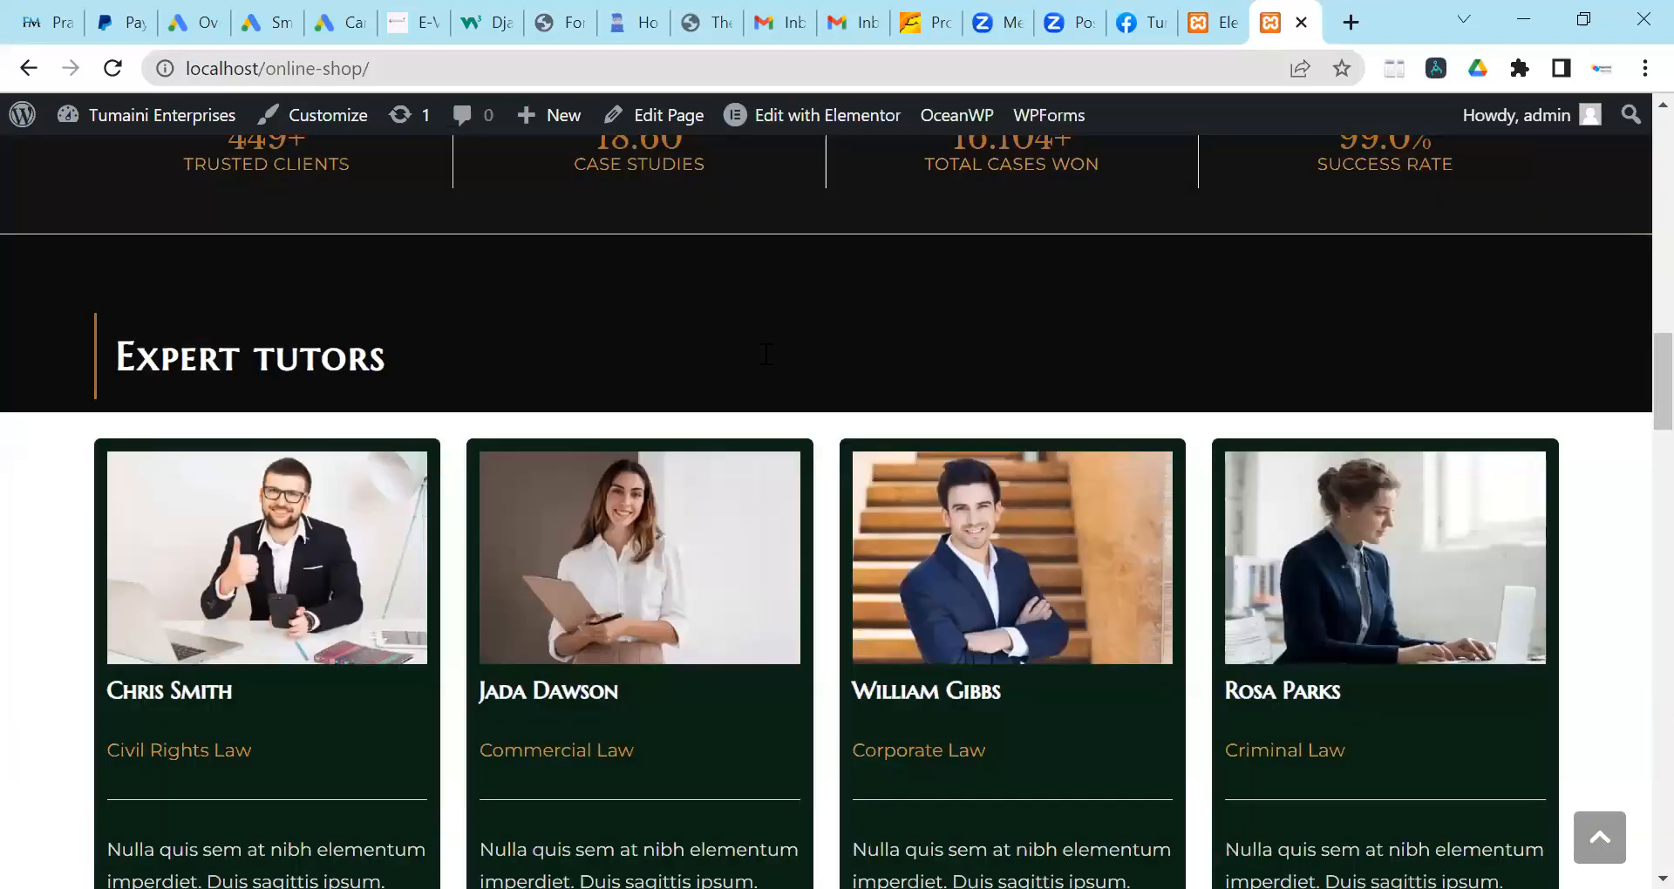
{"action": "scroll", "coordinate": [756, 344], "scroll_direction": "up", "scroll_amount": 10}
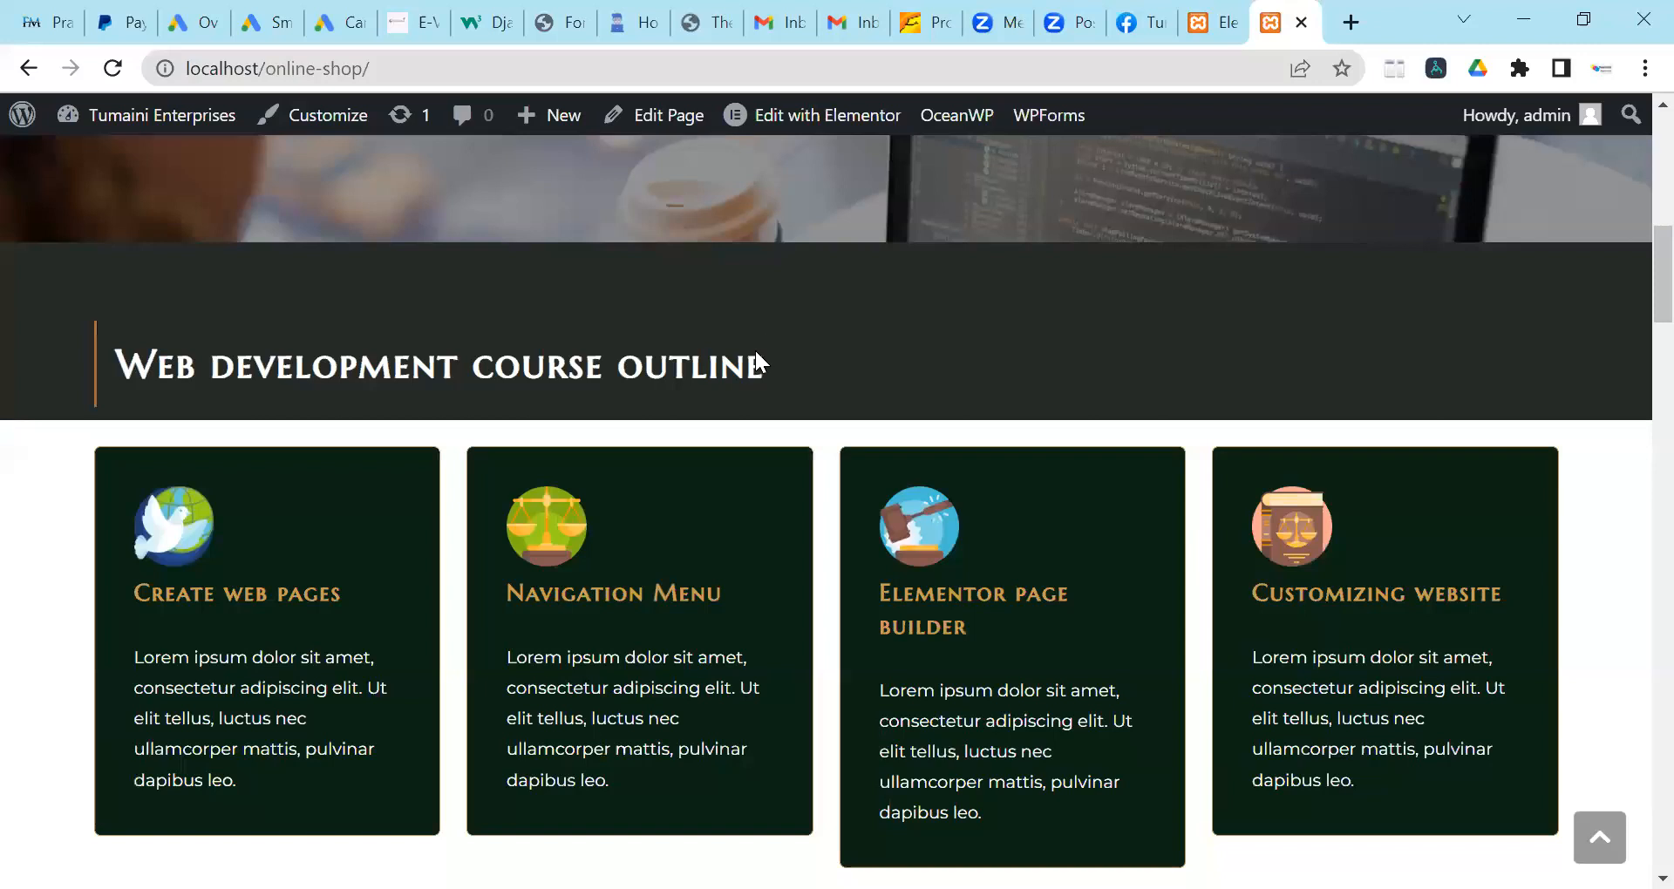
{"action": "scroll", "coordinate": [755, 348], "scroll_direction": "down", "scroll_amount": 3}
{"action": "scroll", "coordinate": [771, 364], "scroll_direction": "up", "scroll_amount": 11}
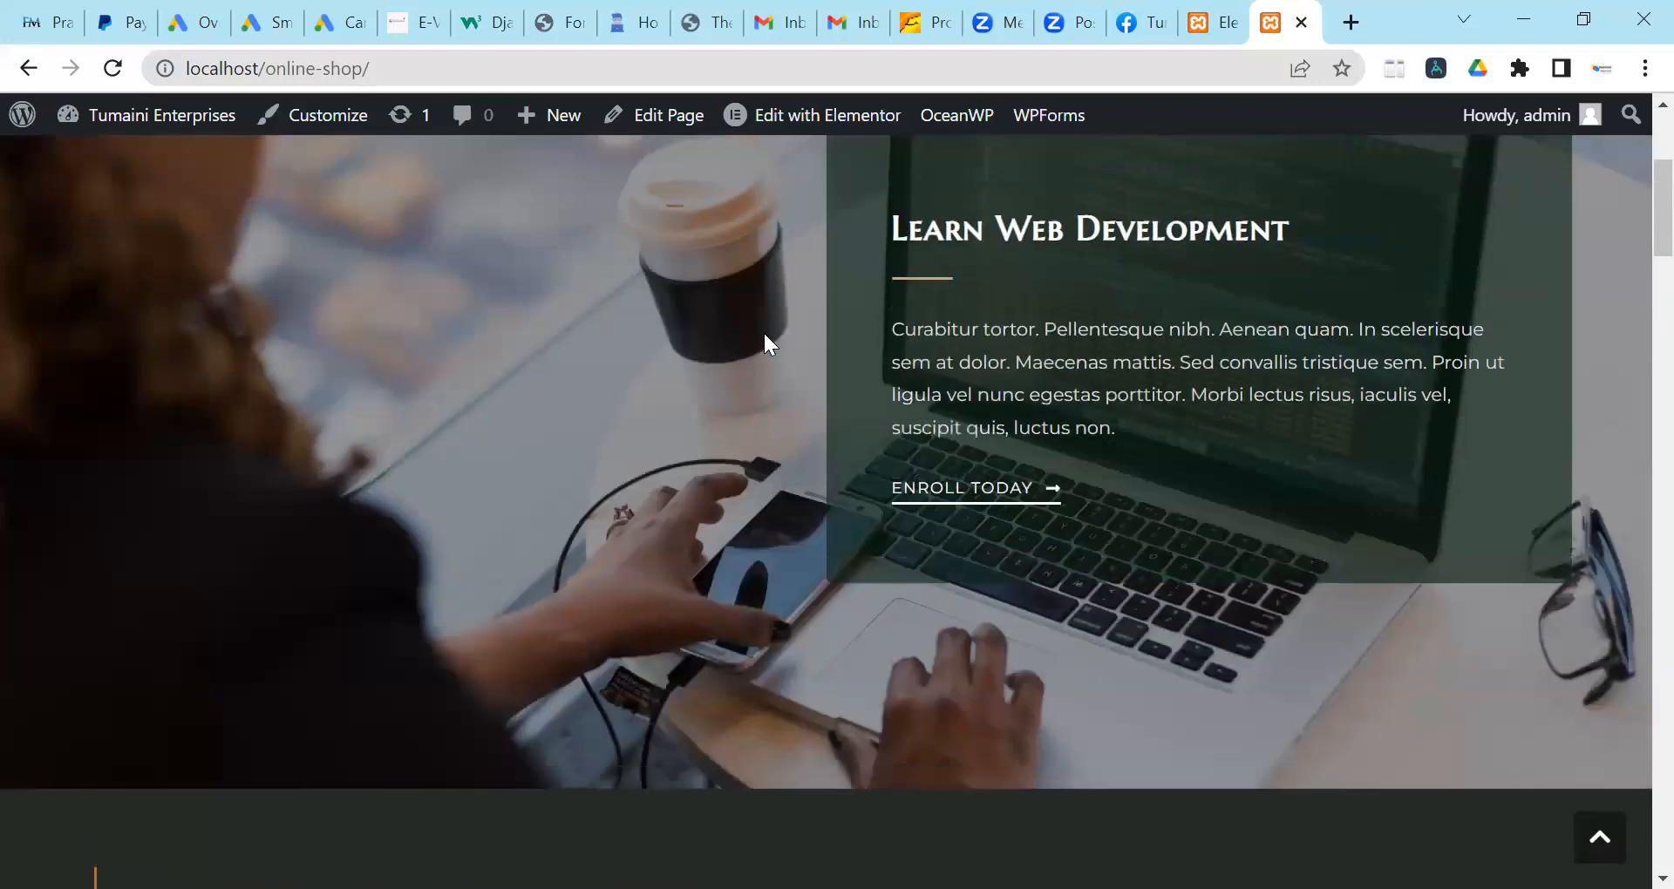
{"action": "scroll", "coordinate": [761, 315], "scroll_direction": "down", "scroll_amount": 6}
{"action": "scroll", "coordinate": [764, 311], "scroll_direction": "down", "scroll_amount": 10}
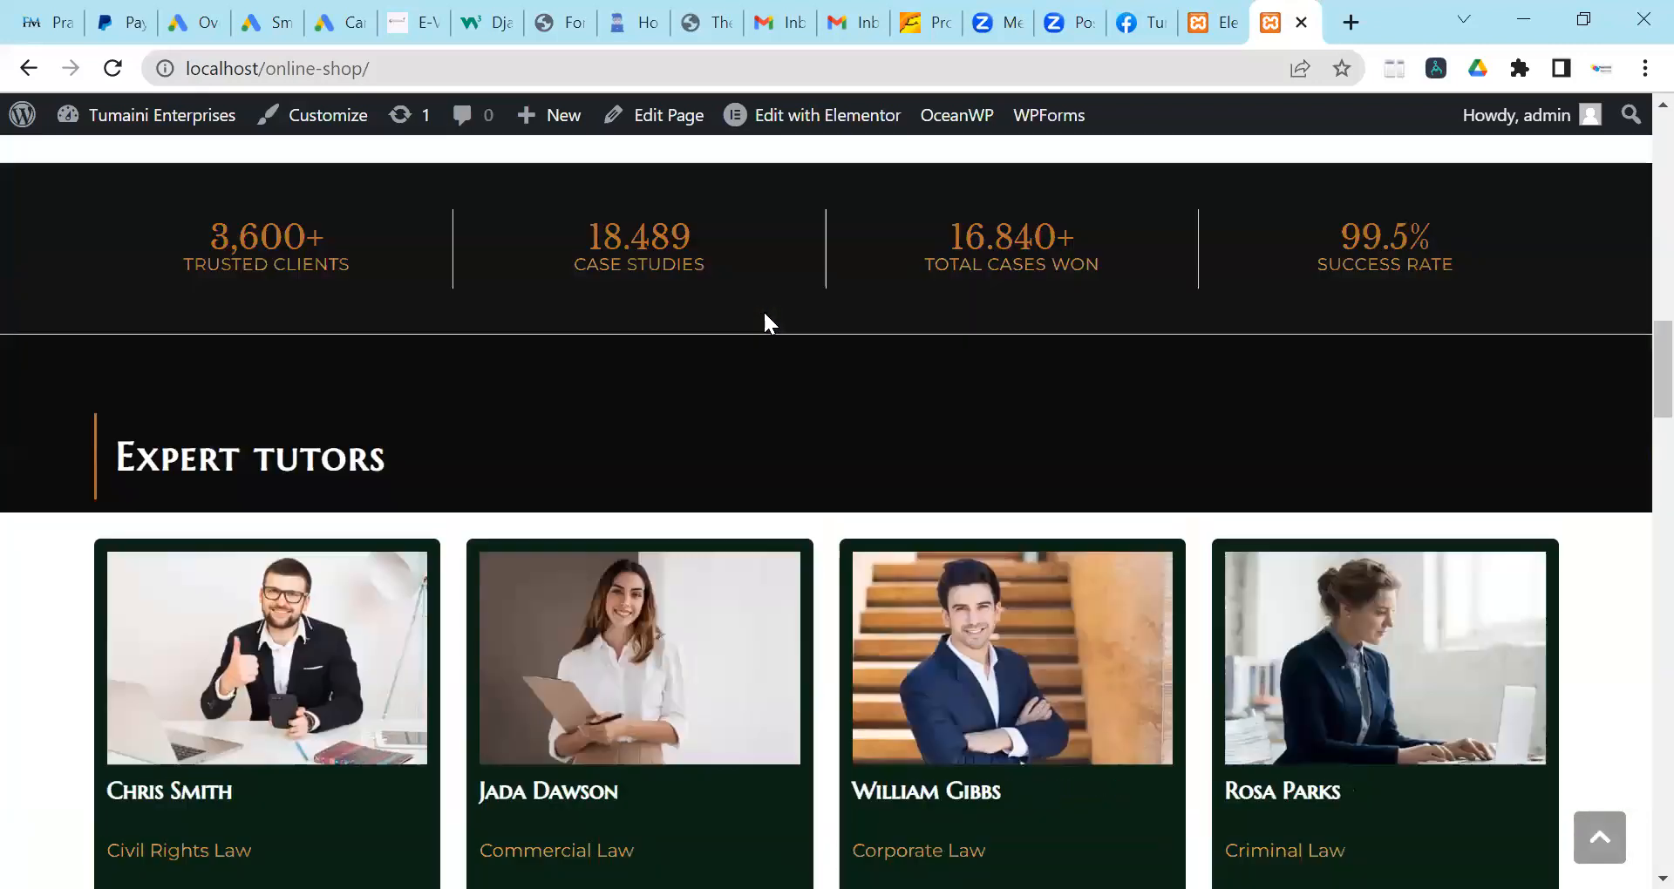
{"action": "scroll", "coordinate": [759, 314], "scroll_direction": "down", "scroll_amount": 5}
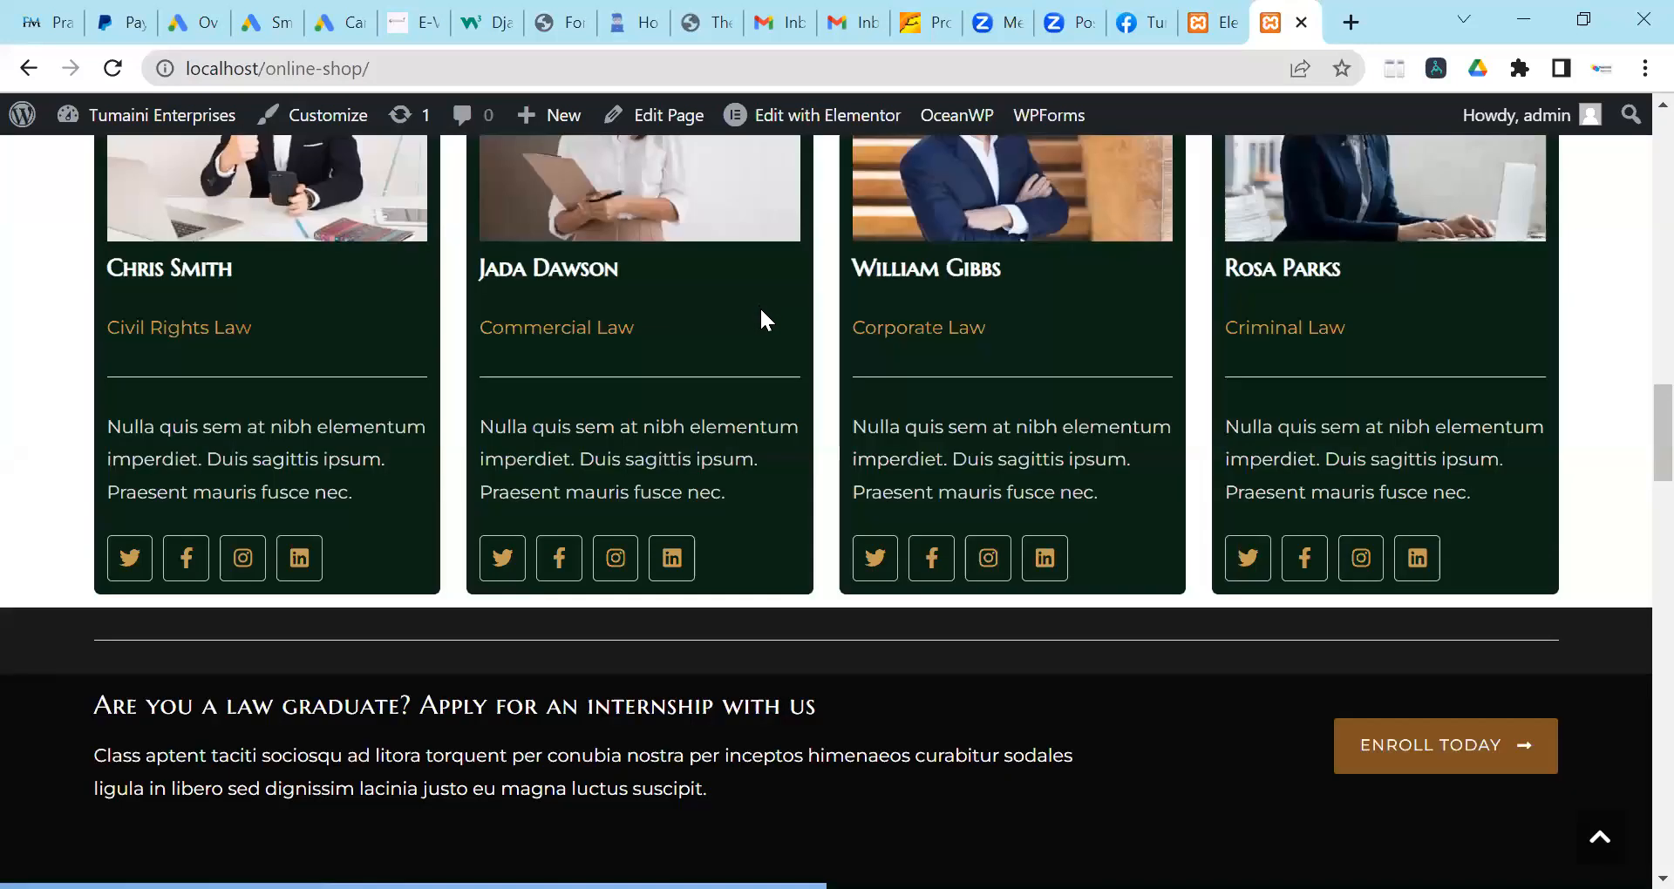
{"action": "scroll", "coordinate": [761, 311], "scroll_direction": "down", "scroll_amount": 1}
{"action": "scroll", "coordinate": [761, 311], "scroll_direction": "up", "scroll_amount": 7}
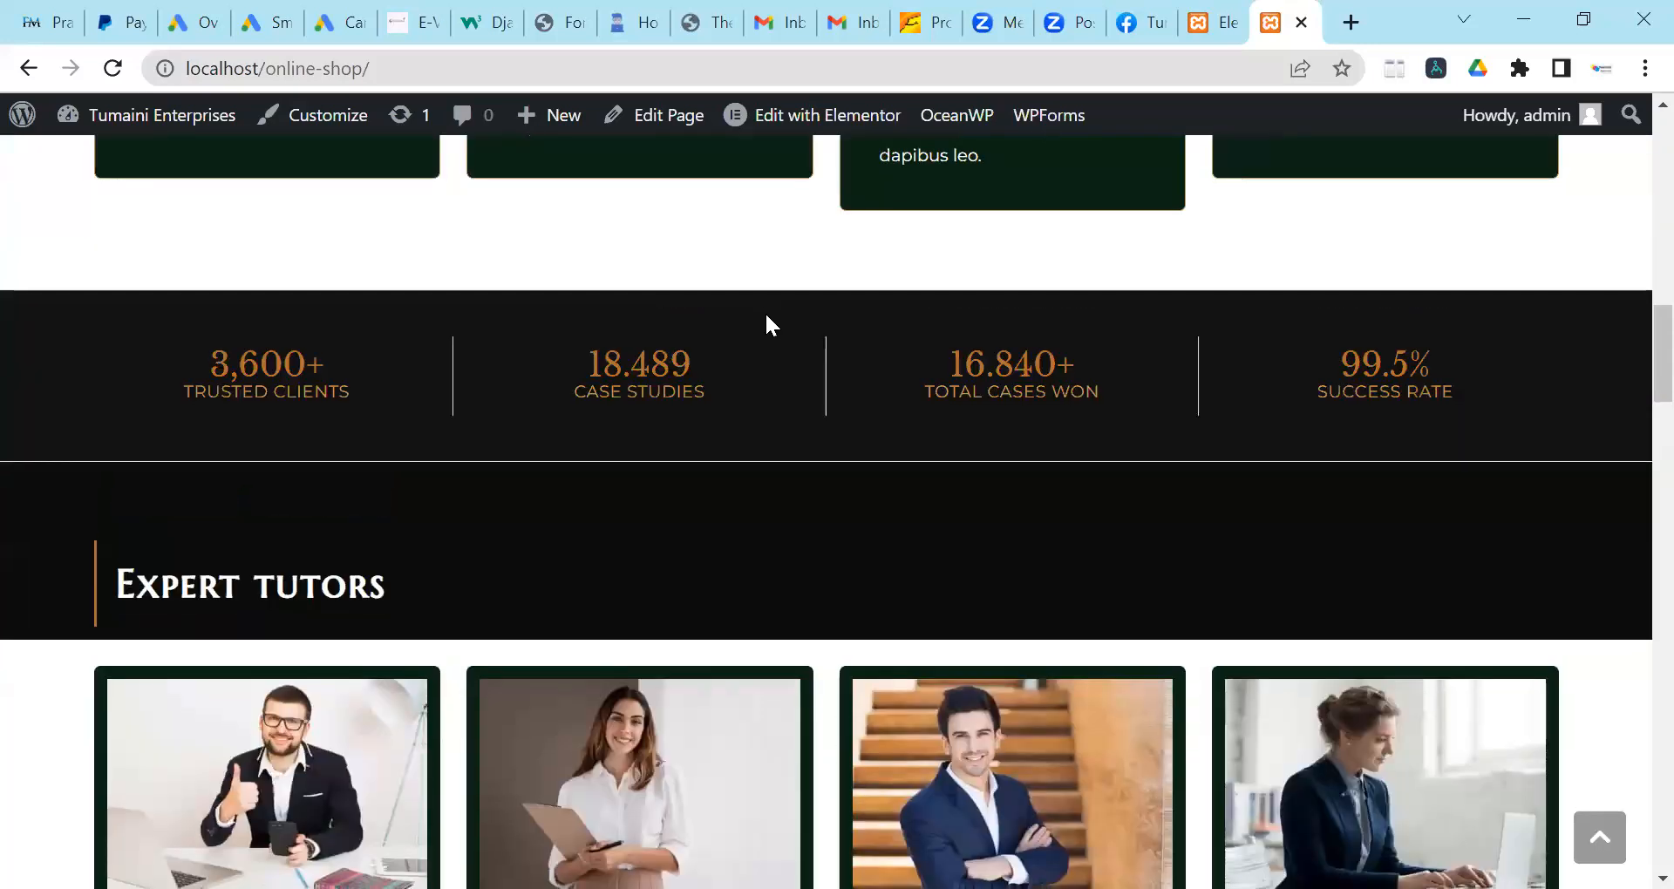
{"action": "scroll", "coordinate": [767, 321], "scroll_direction": "down", "scroll_amount": 3}
{"action": "scroll", "coordinate": [721, 454], "scroll_direction": "down", "scroll_amount": 6}
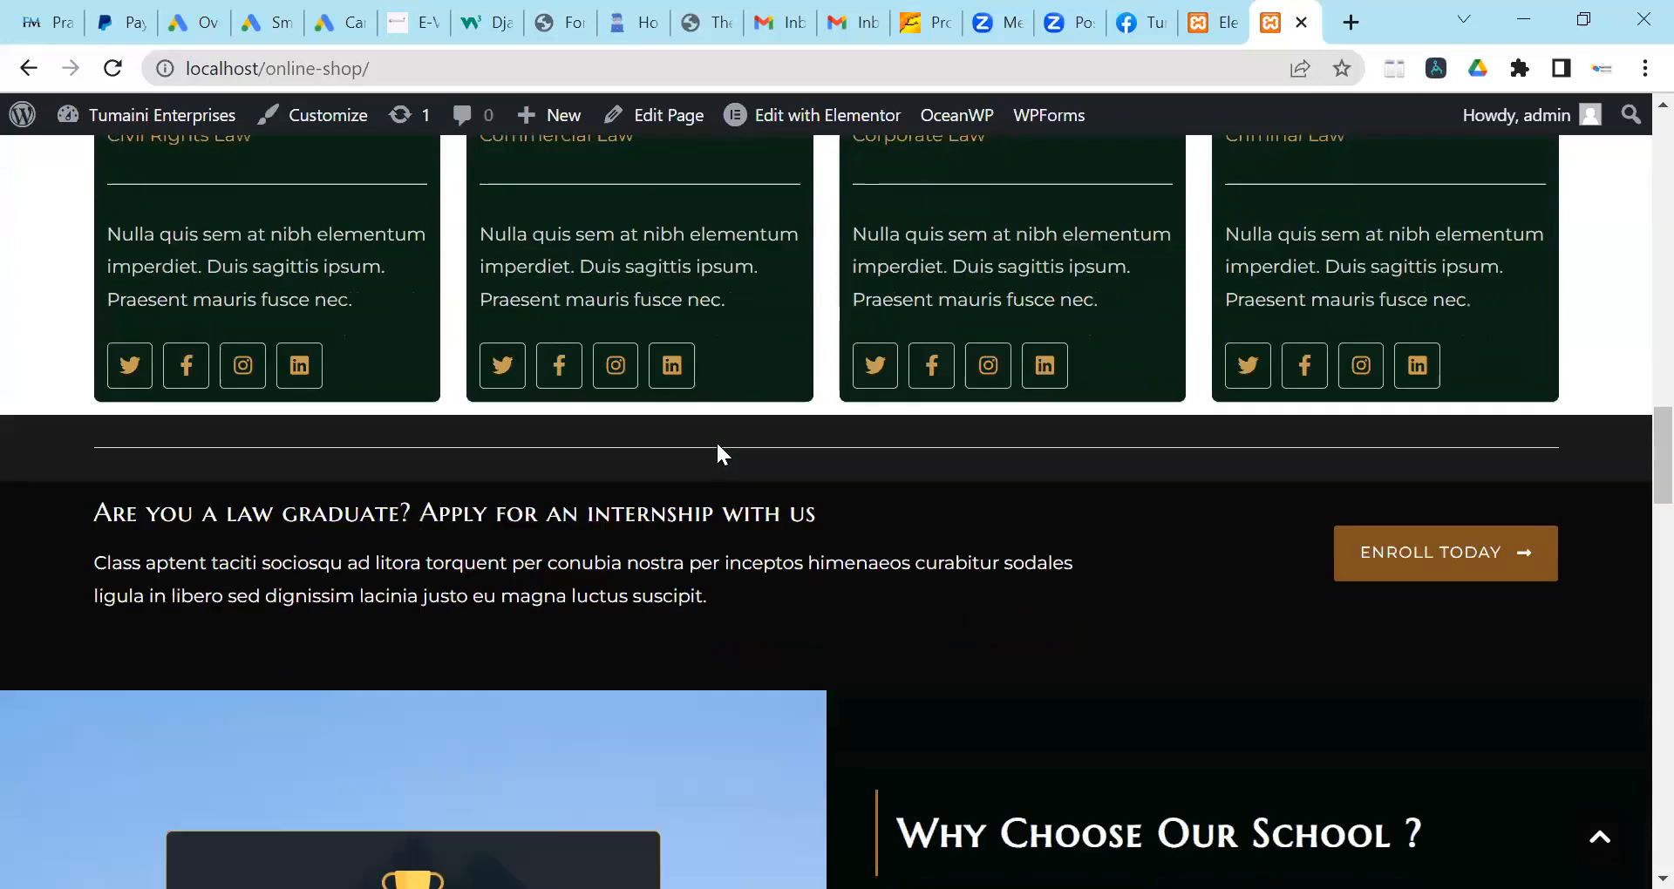
{"action": "scroll", "coordinate": [717, 445], "scroll_direction": "down", "scroll_amount": 12}
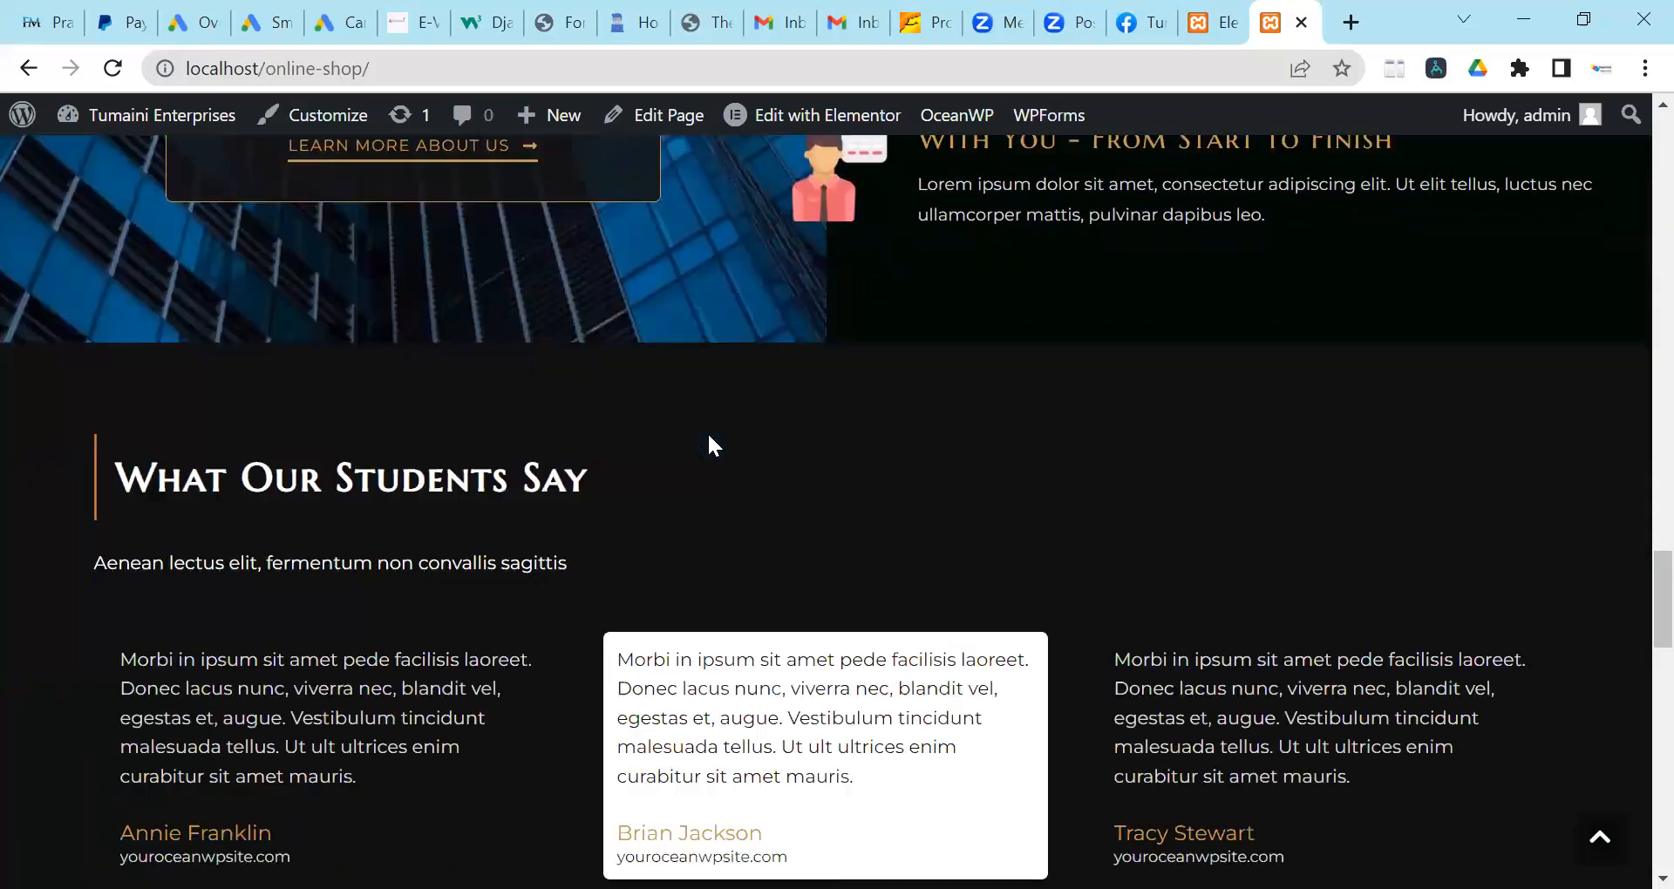
{"action": "scroll", "coordinate": [709, 437], "scroll_direction": "down", "scroll_amount": 8}
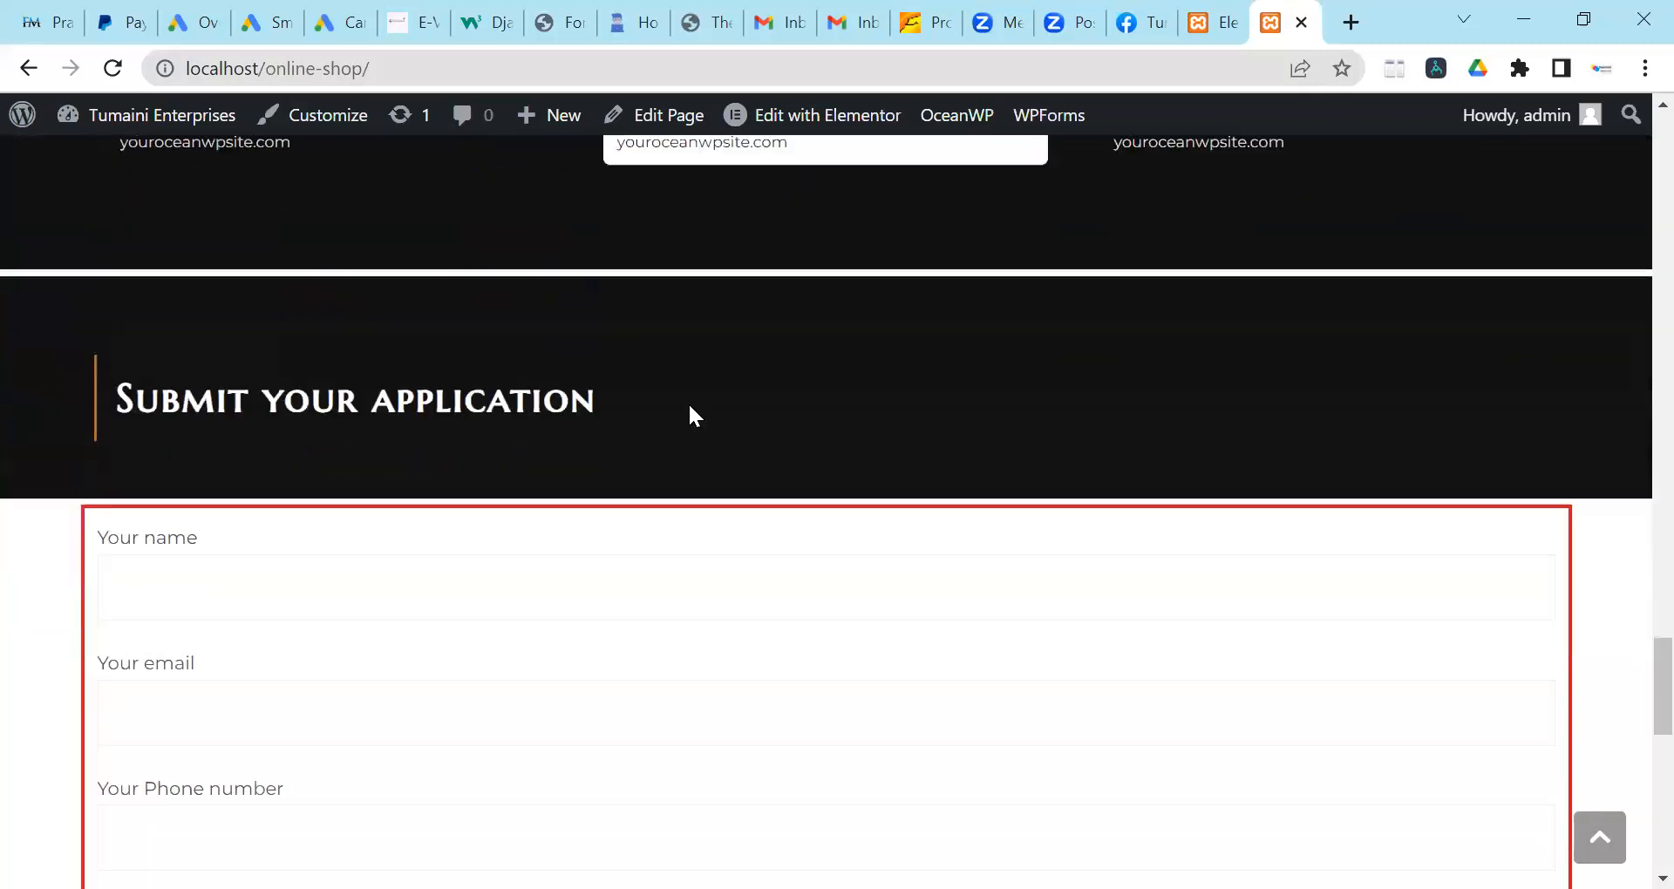
{"action": "scroll", "coordinate": [657, 306], "scroll_direction": "down", "scroll_amount": 2}
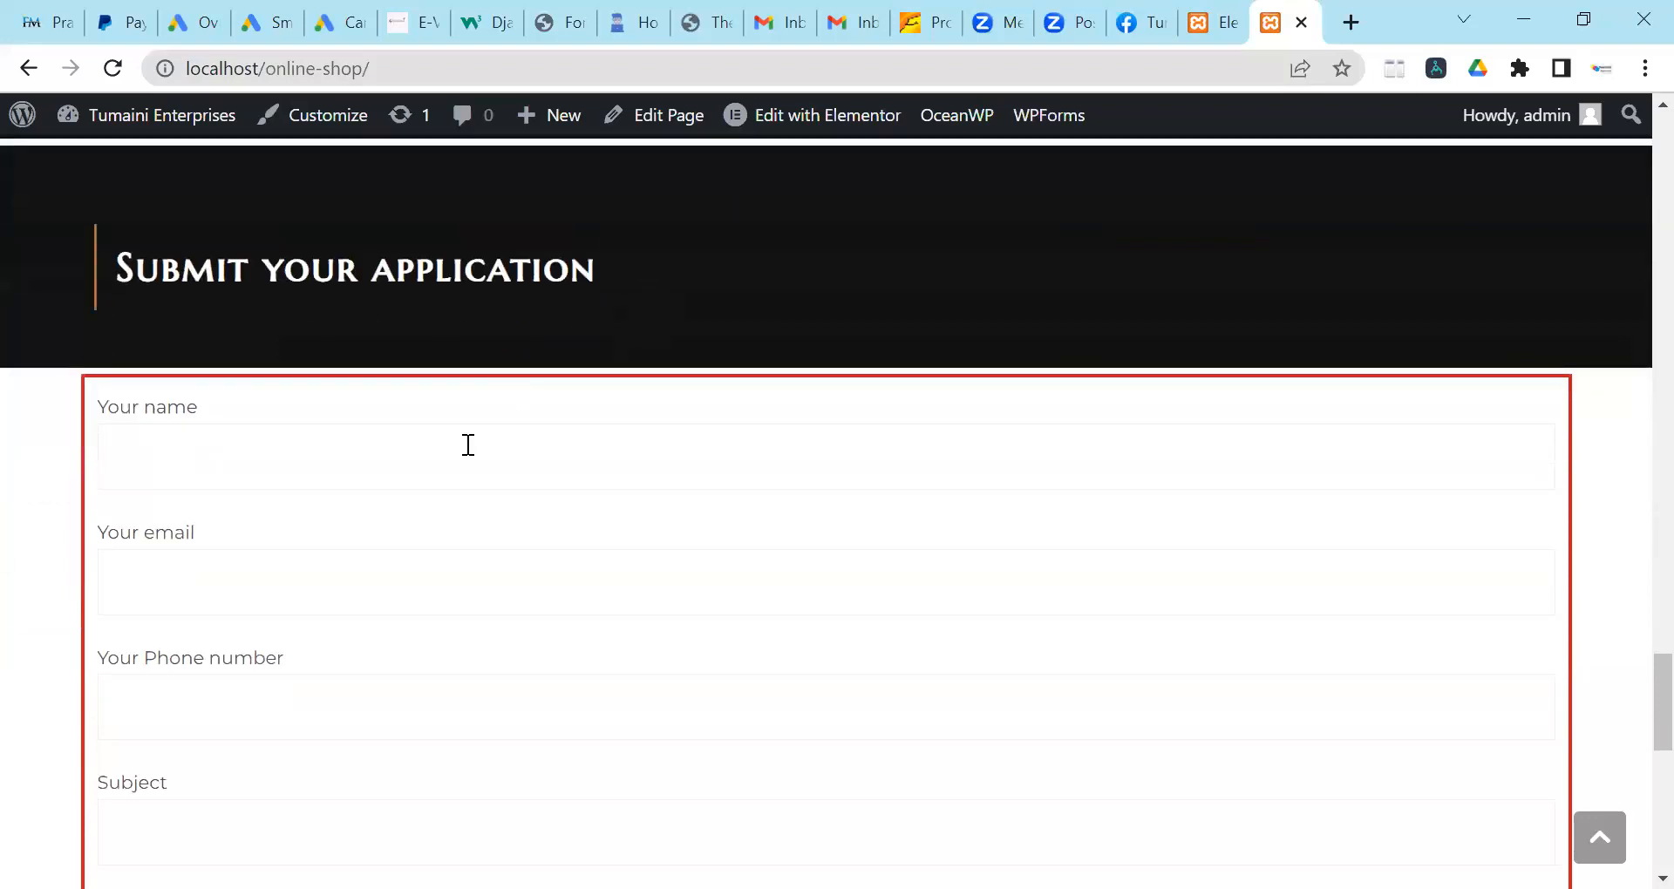
{"action": "scroll", "coordinate": [590, 448], "scroll_direction": "down", "scroll_amount": 4}
{"action": "scroll", "coordinate": [590, 451], "scroll_direction": "down", "scroll_amount": 6}
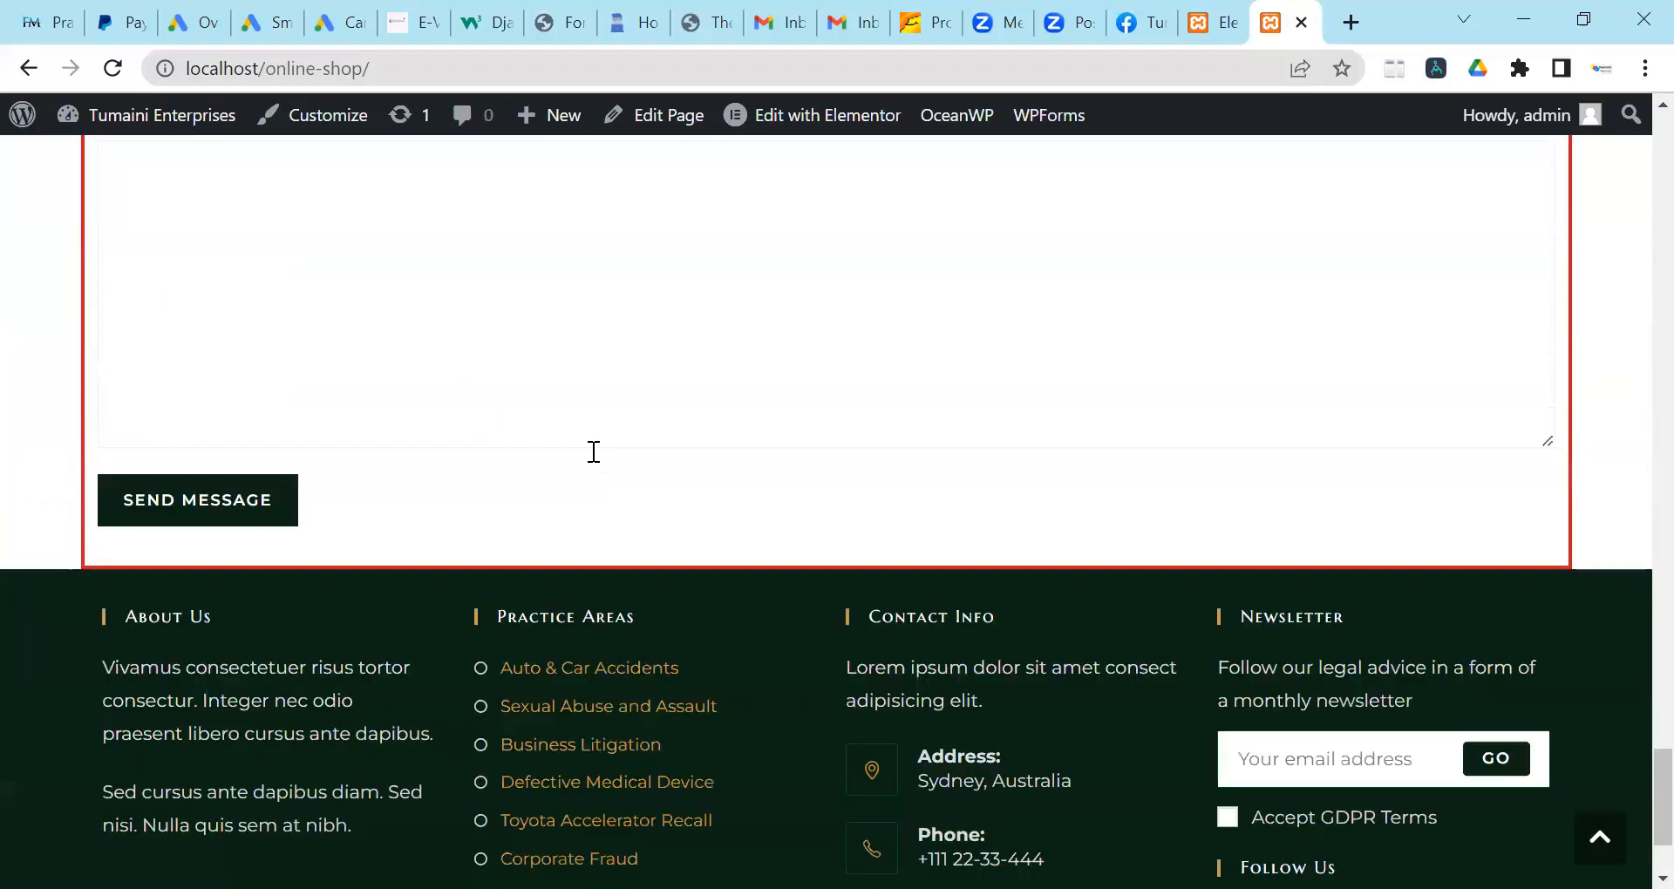
{"action": "scroll", "coordinate": [1054, 370], "scroll_direction": "up", "scroll_amount": 6}
{"action": "scroll", "coordinate": [1054, 378], "scroll_direction": "down", "scroll_amount": 6}
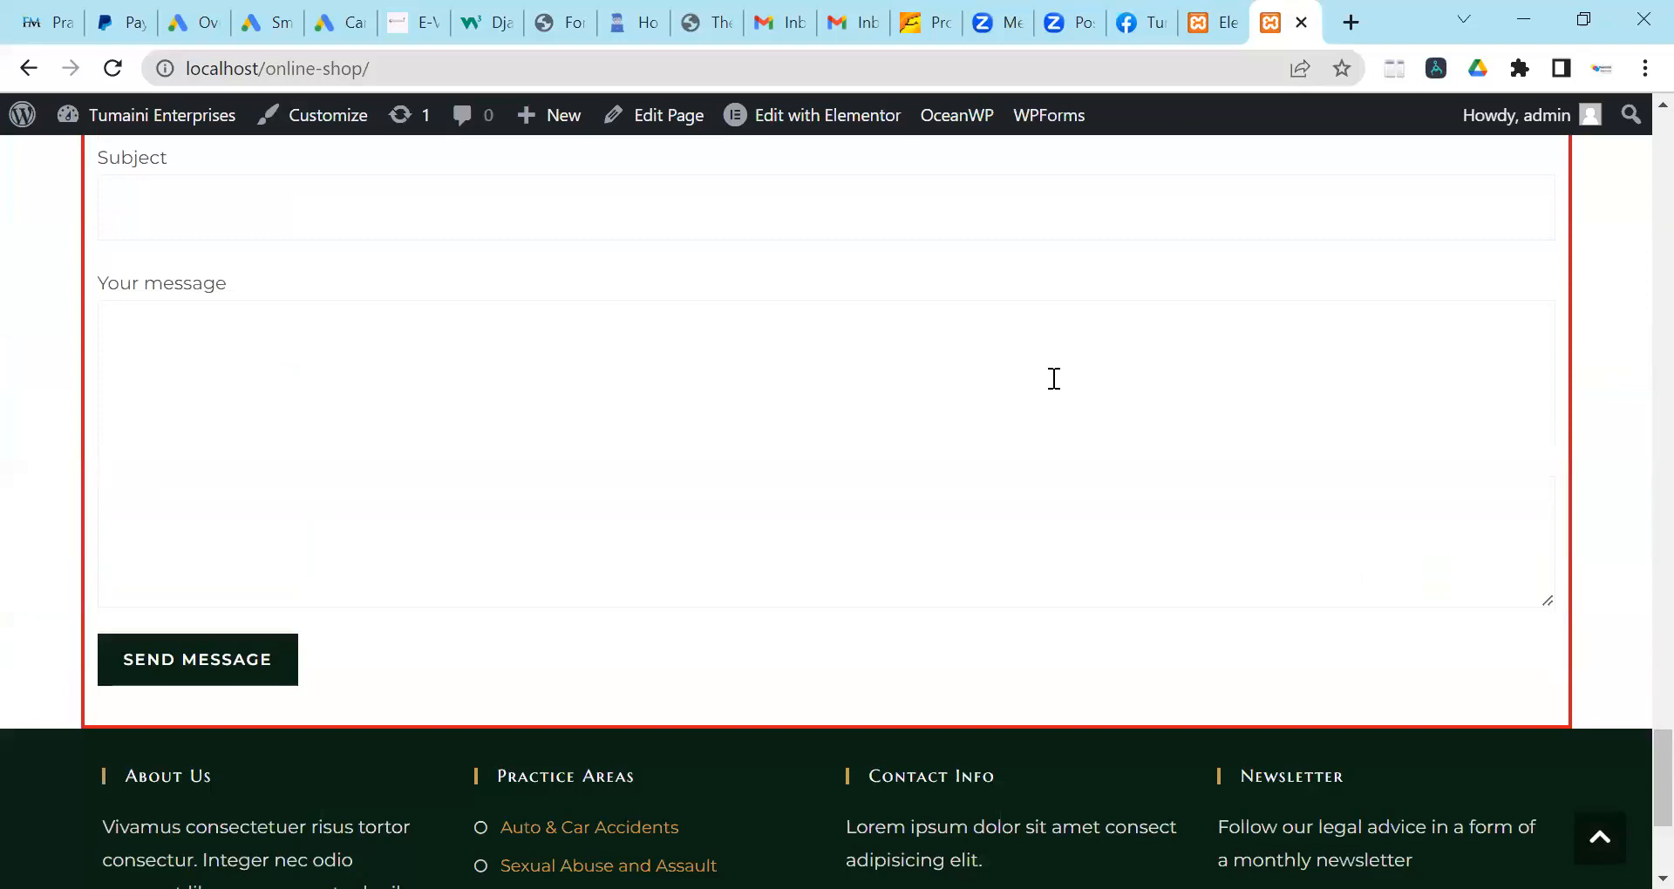
{"action": "scroll", "coordinate": [1046, 379], "scroll_direction": "up", "scroll_amount": 20}
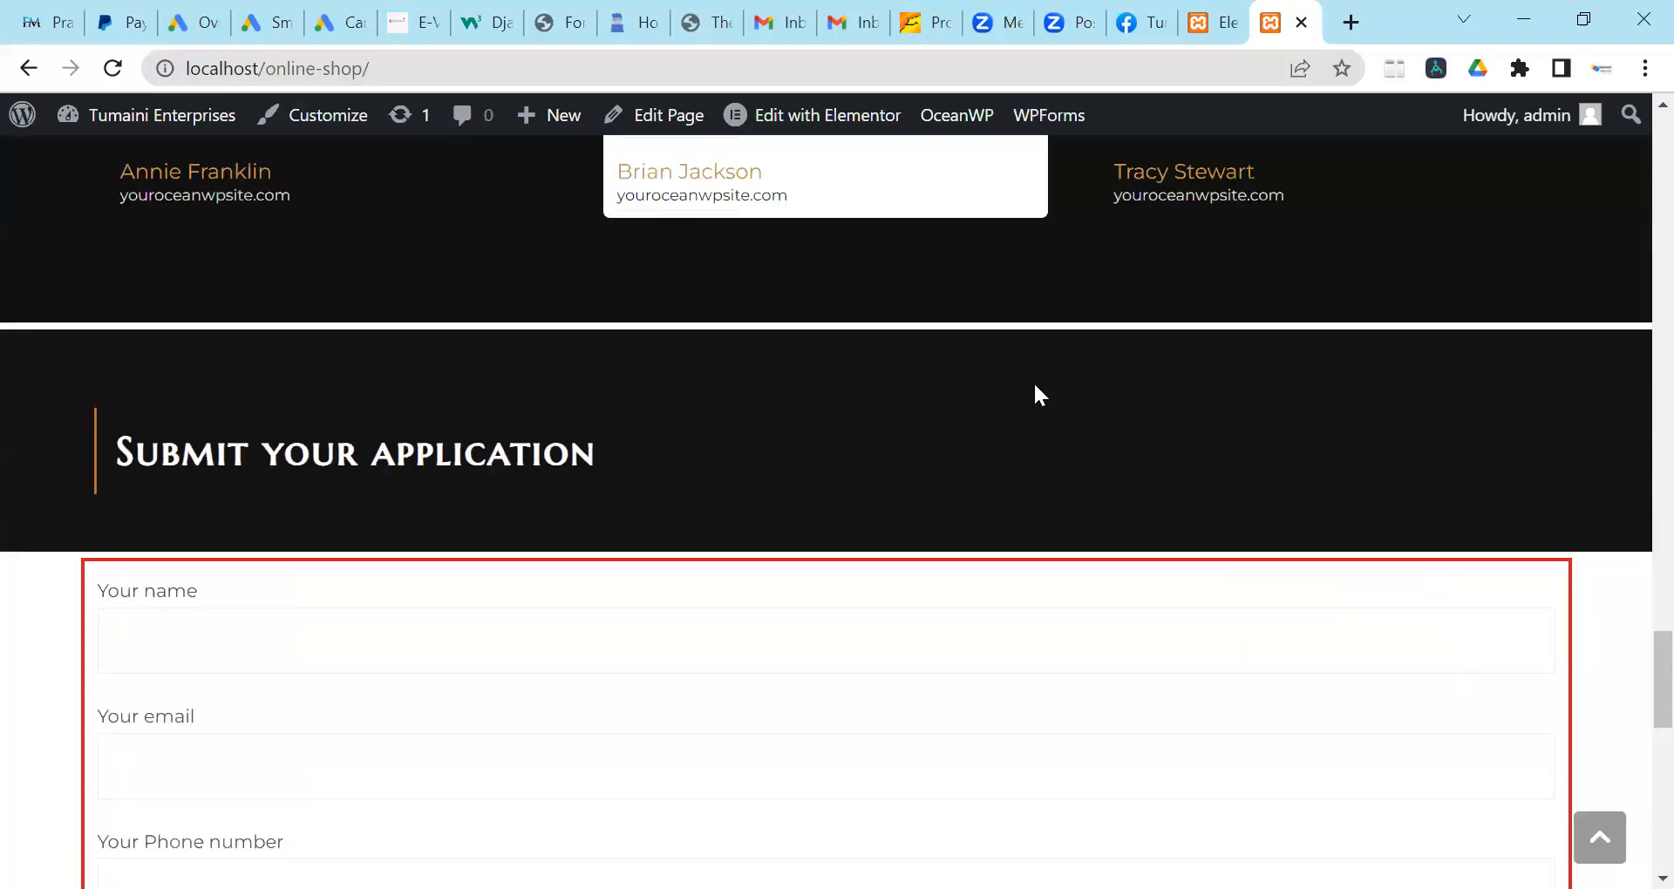
{"action": "scroll", "coordinate": [1027, 391], "scroll_direction": "down", "scroll_amount": 9}
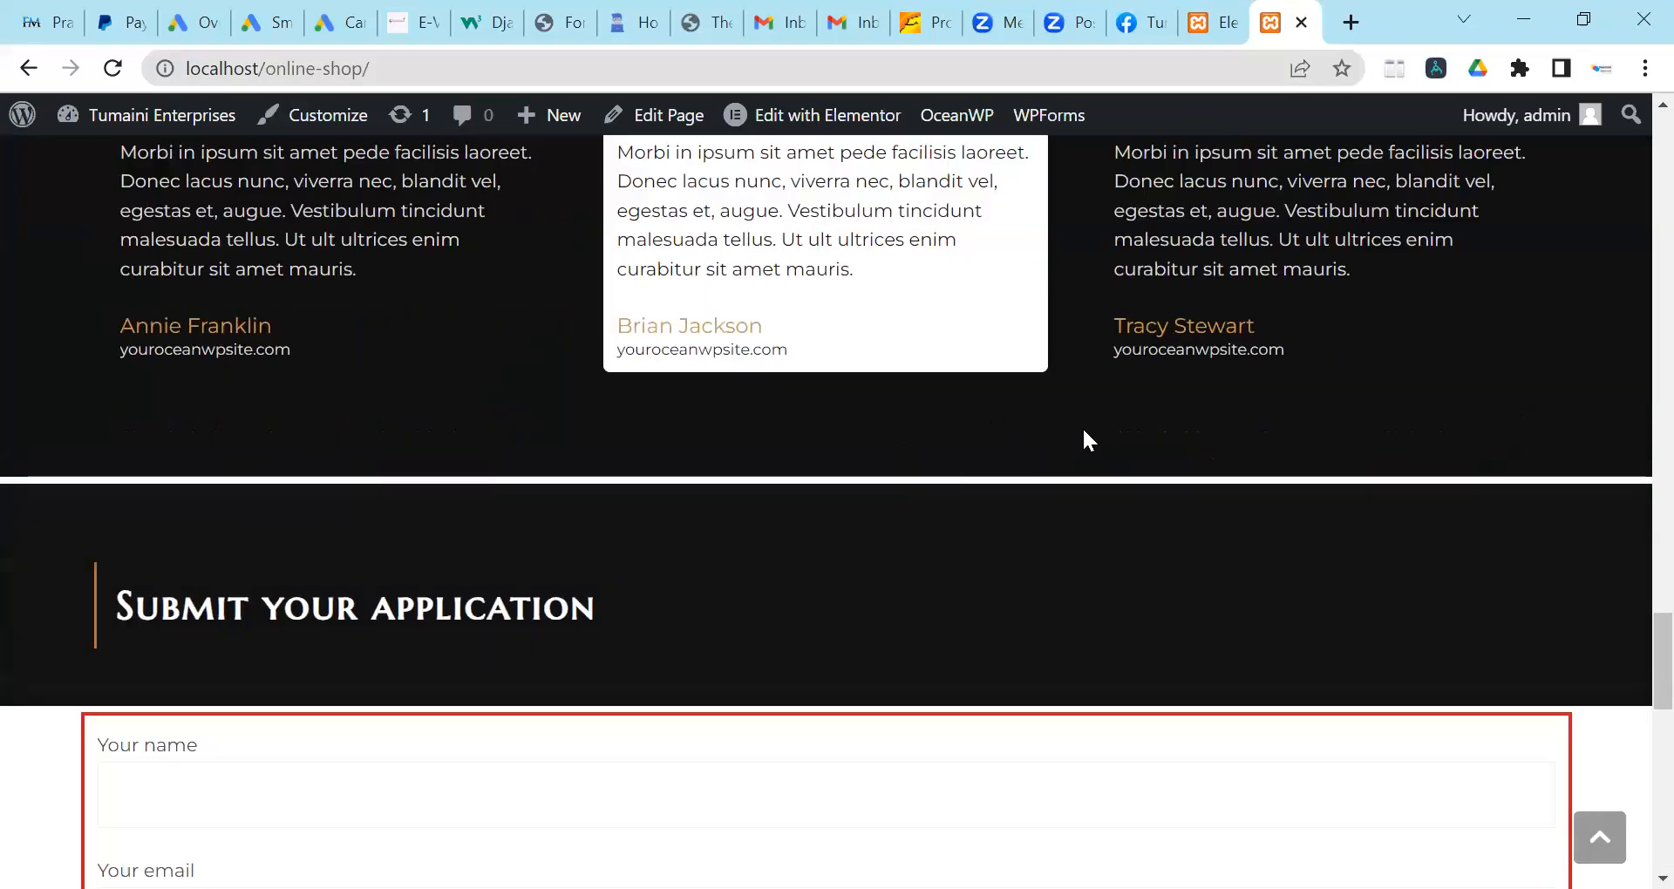
{"action": "scroll", "coordinate": [1088, 441], "scroll_direction": "up", "scroll_amount": 5}
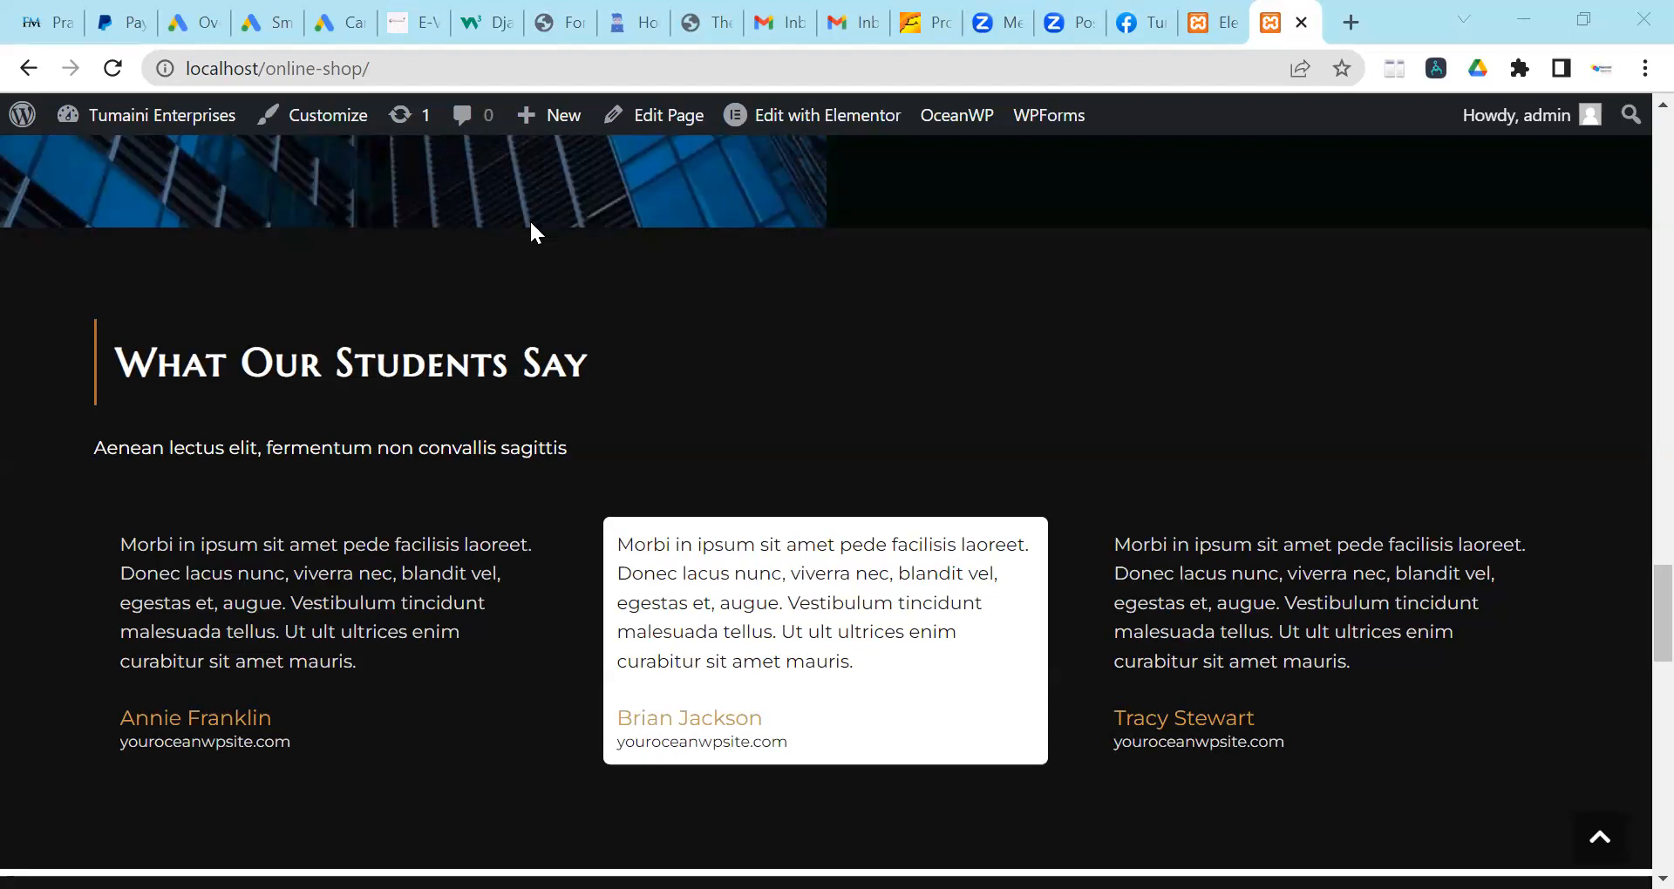
Review the homepage again, then return the Elementor editor tab to the live homepage.
{"action": "scroll", "coordinate": [1090, 432], "scroll_direction": "up", "scroll_amount": 5}
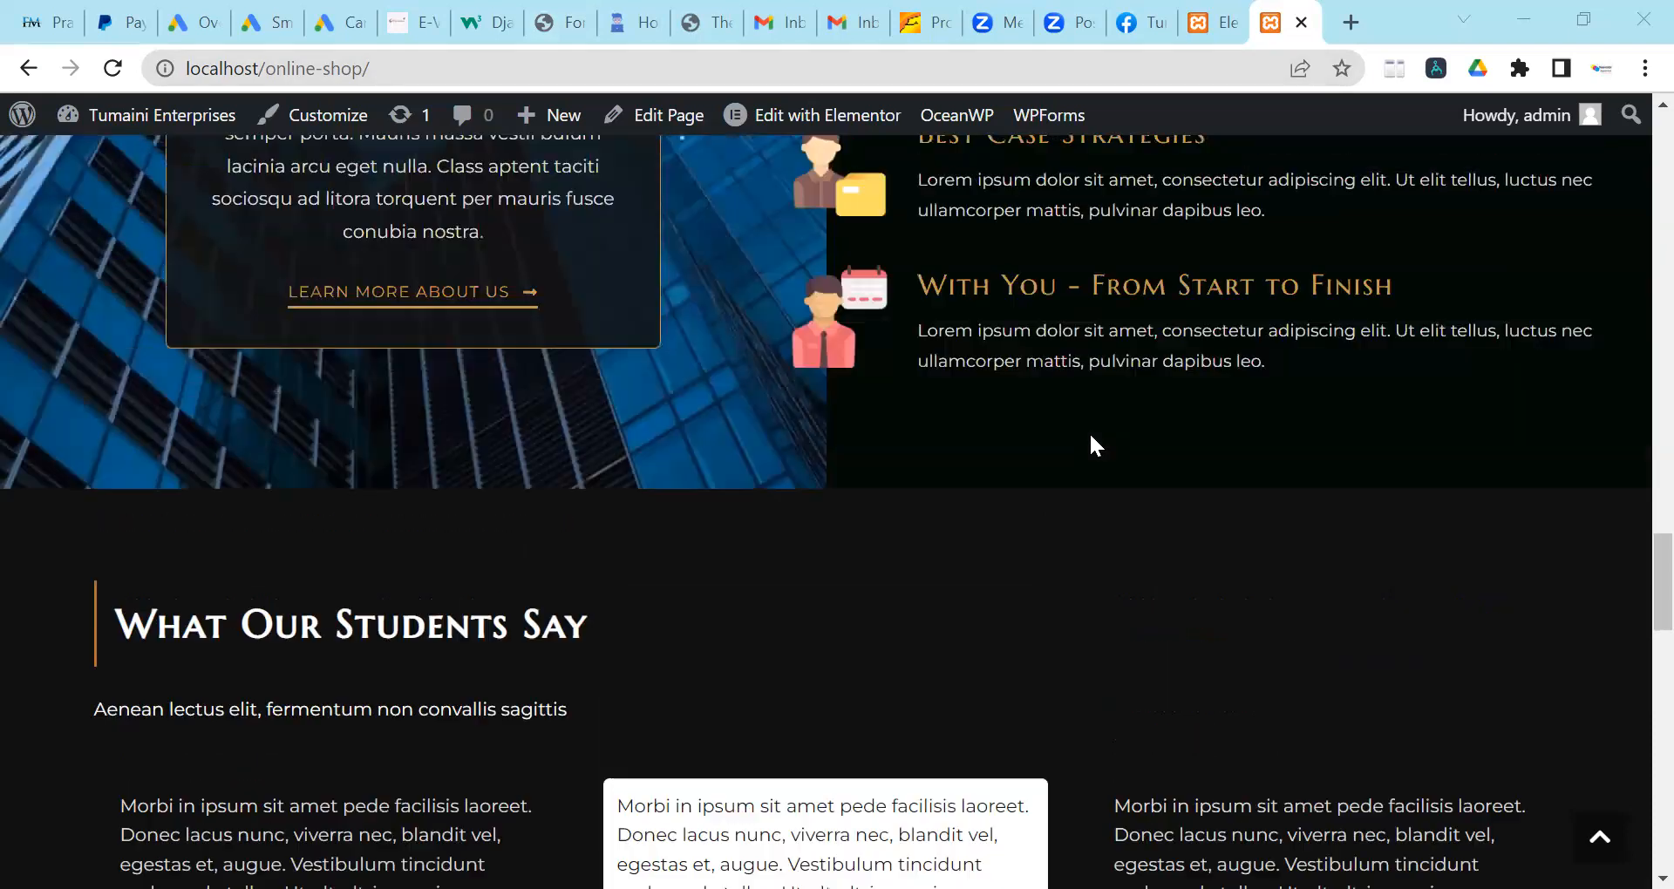
{"action": "scroll", "coordinate": [729, 447], "scroll_direction": "up", "scroll_amount": 4}
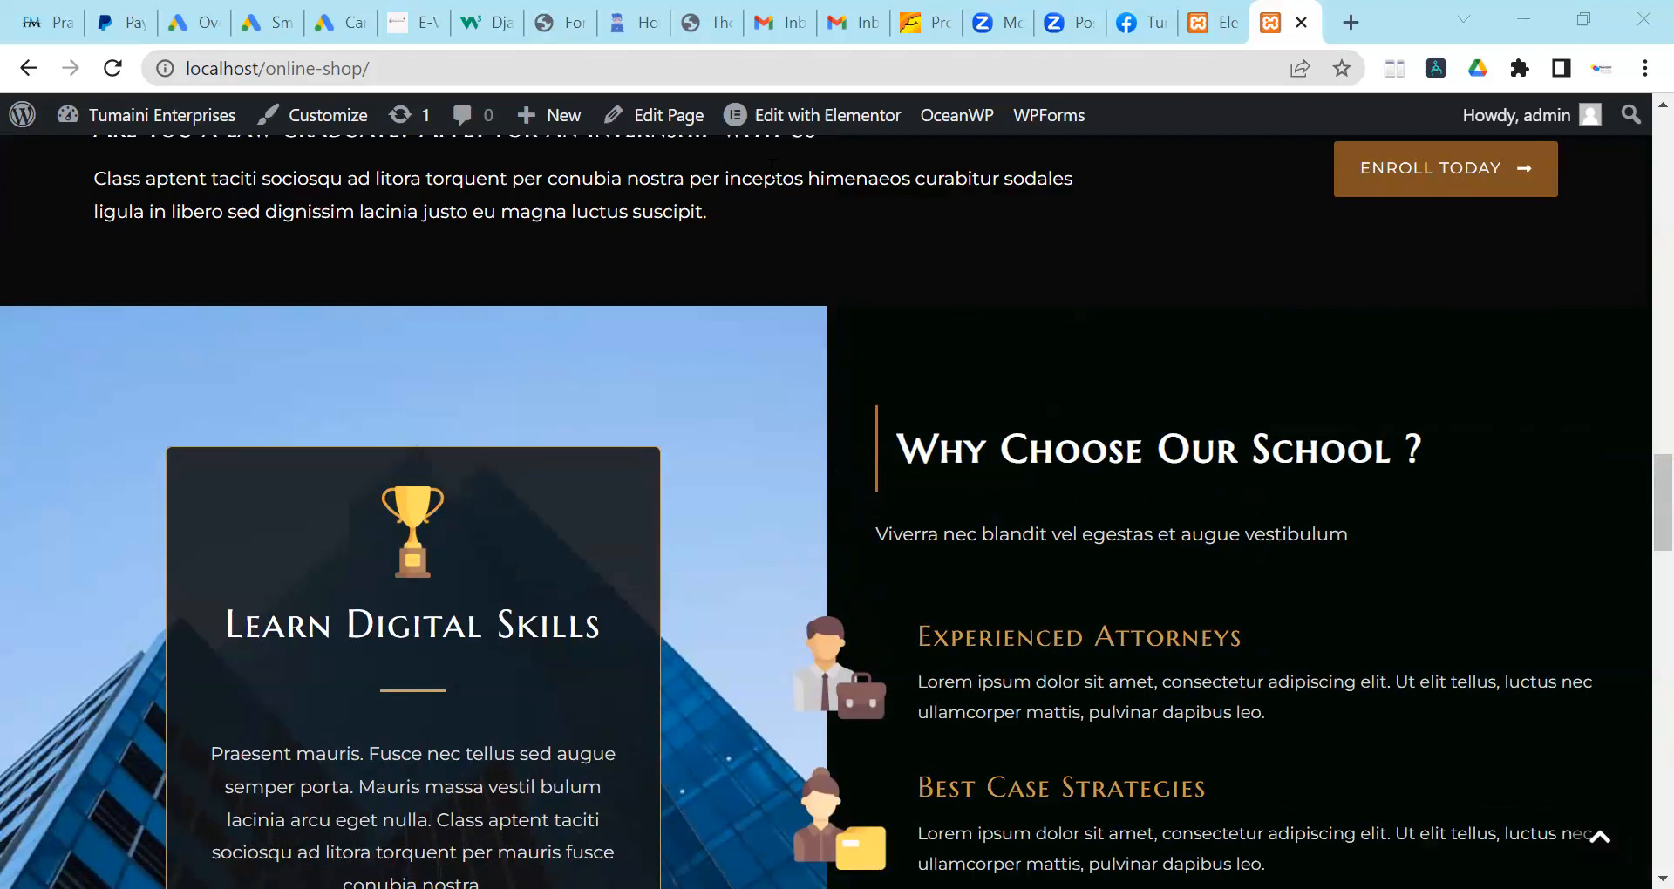
{"action": "scroll", "coordinate": [729, 476], "scroll_direction": "up", "scroll_amount": 4}
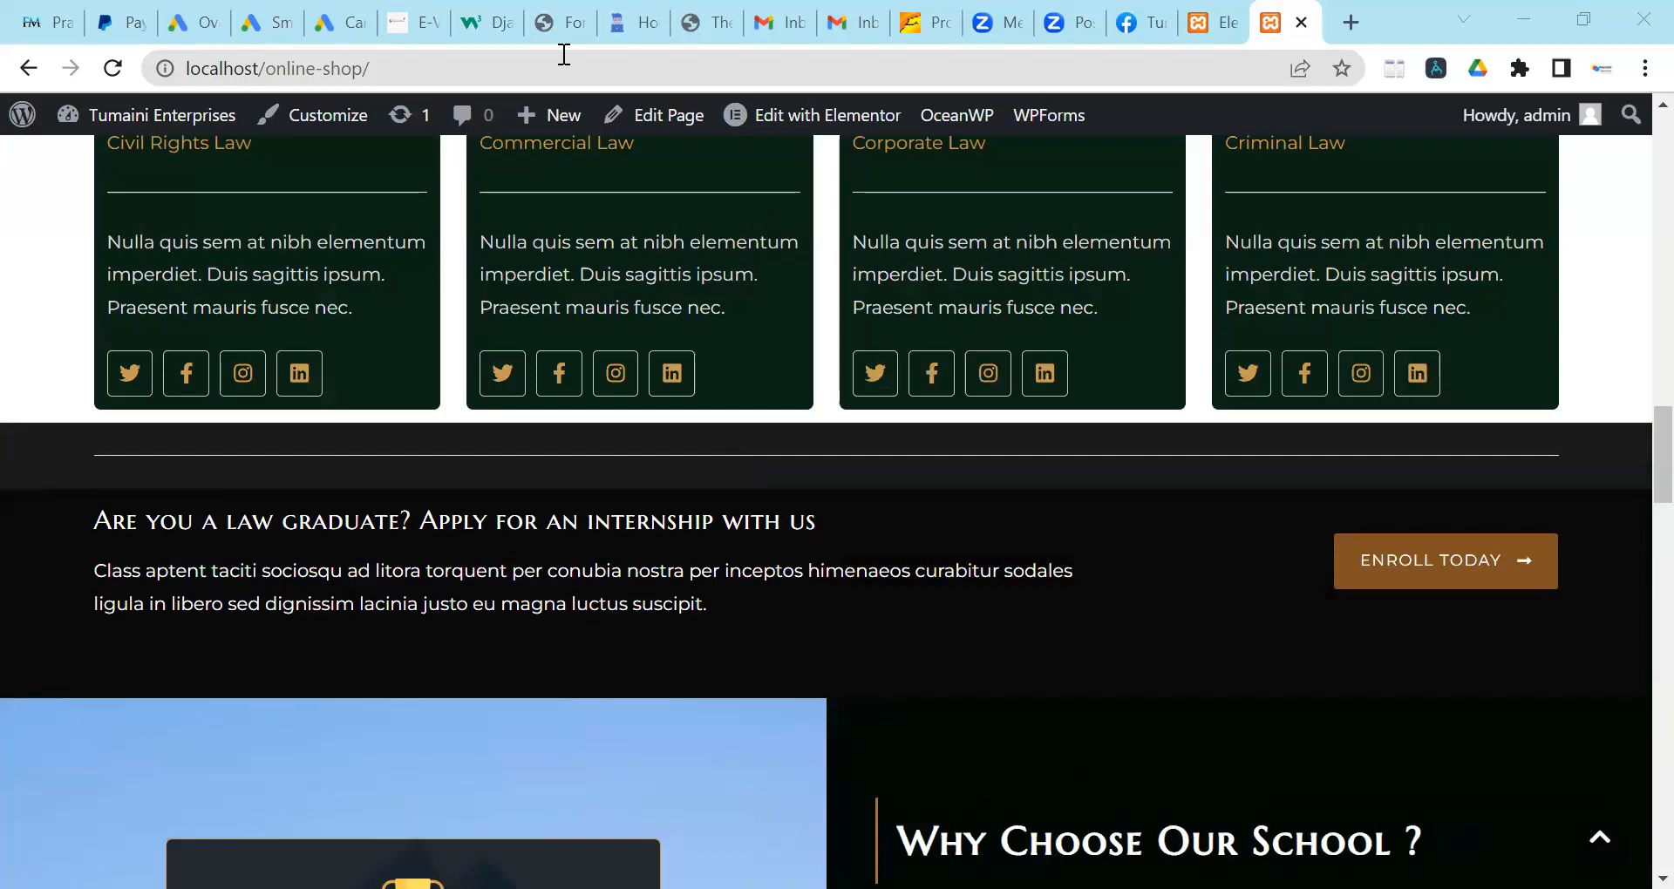
{"action": "scroll", "coordinate": [1158, 187], "scroll_direction": "down", "scroll_amount": 1}
{"action": "scroll", "coordinate": [1151, 599], "scroll_direction": "down", "scroll_amount": 8}
{"action": "scroll", "coordinate": [1150, 601], "scroll_direction": "up", "scroll_amount": 5}
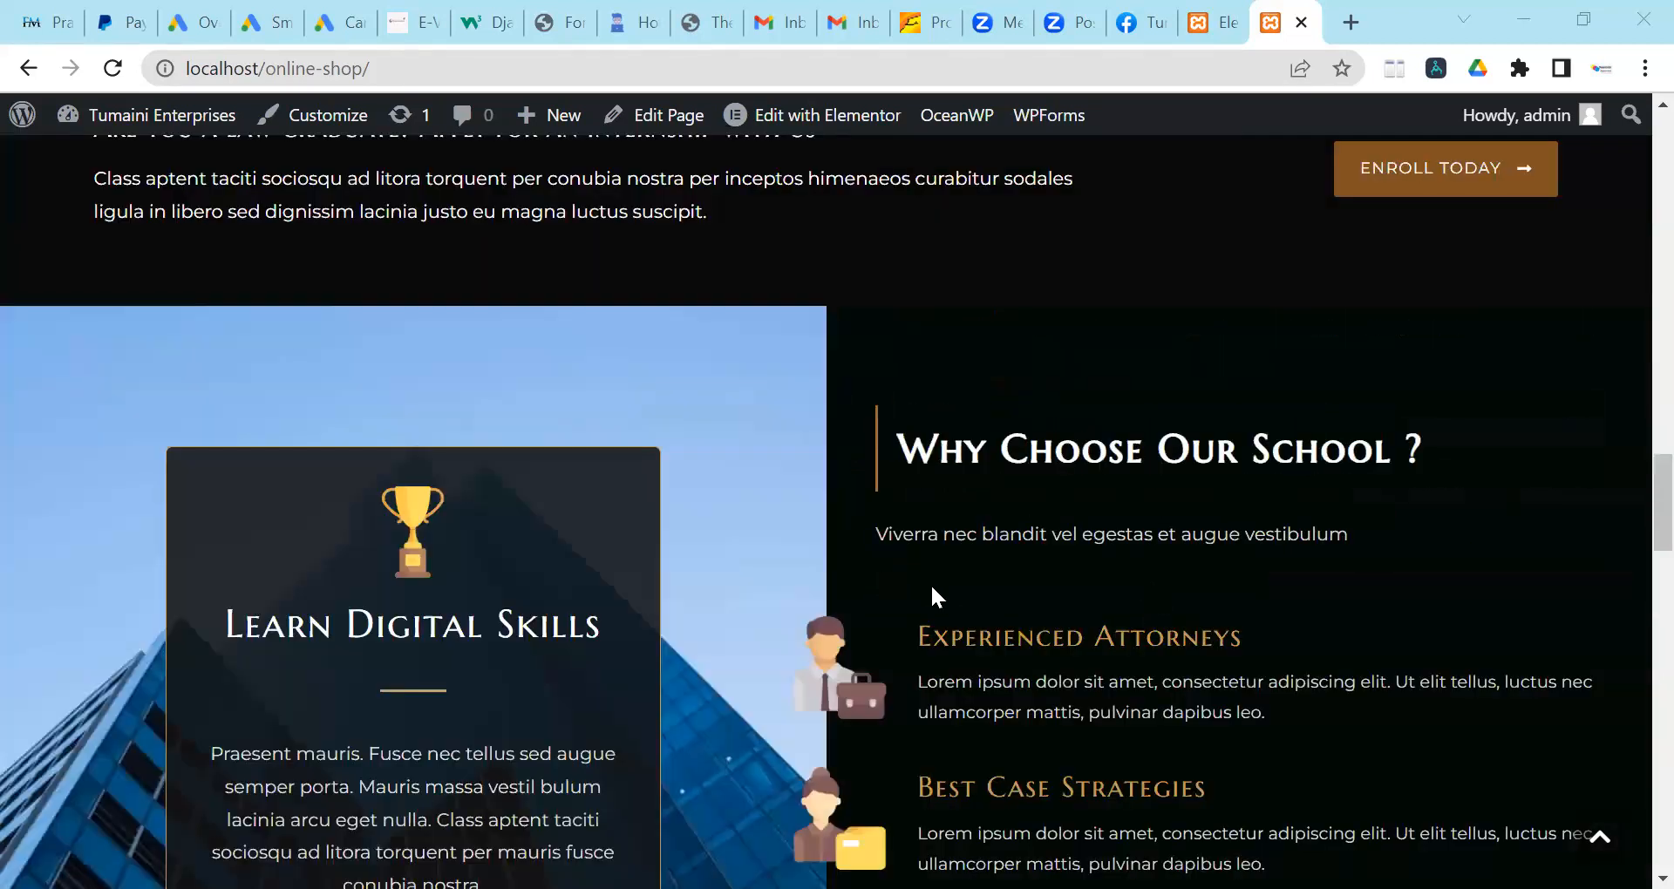
{"action": "scroll", "coordinate": [930, 583], "scroll_direction": "up", "scroll_amount": 3}
{"action": "scroll", "coordinate": [934, 585], "scroll_direction": "up", "scroll_amount": 5}
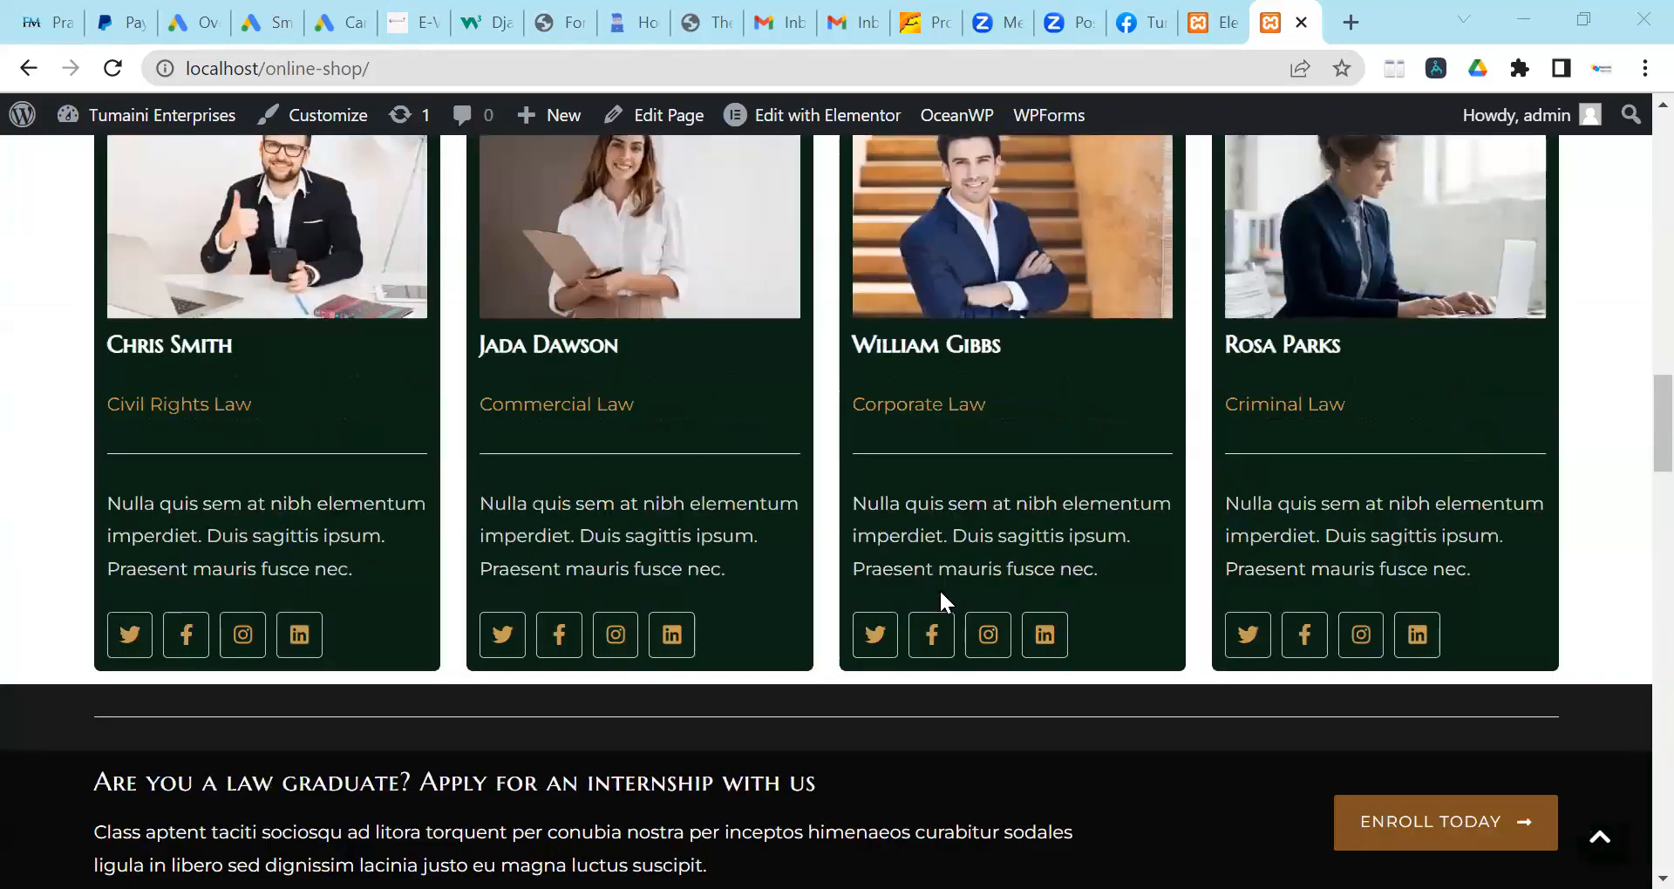
{"action": "scroll", "coordinate": [939, 589], "scroll_direction": "up", "scroll_amount": 15}
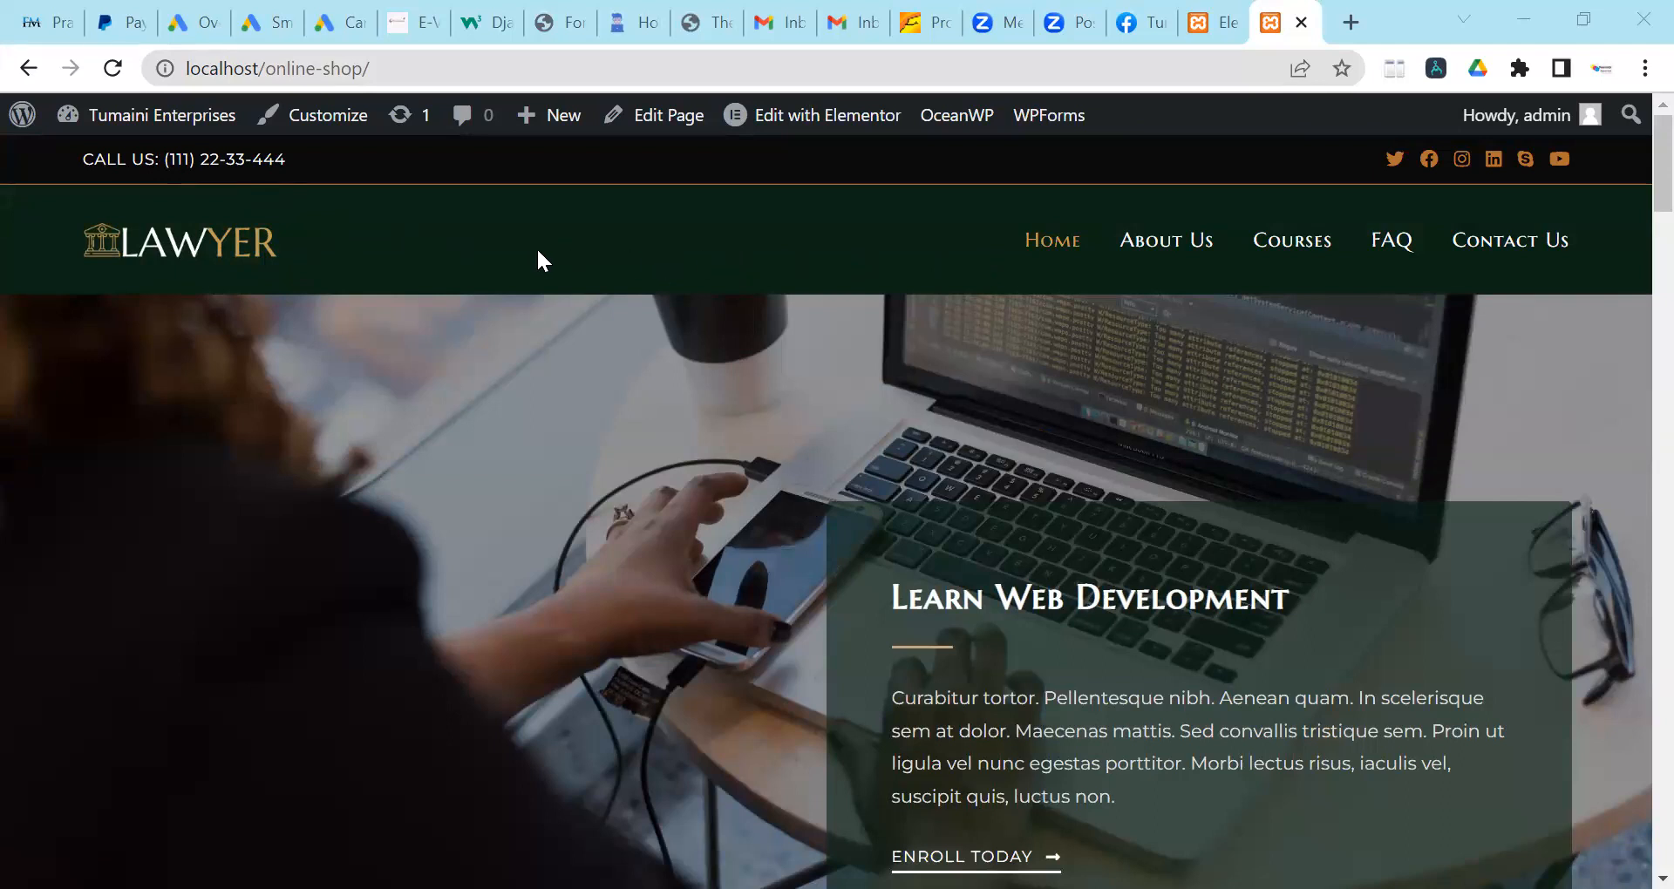
{"action": "key", "text": "ctrl+shift+Tab"}
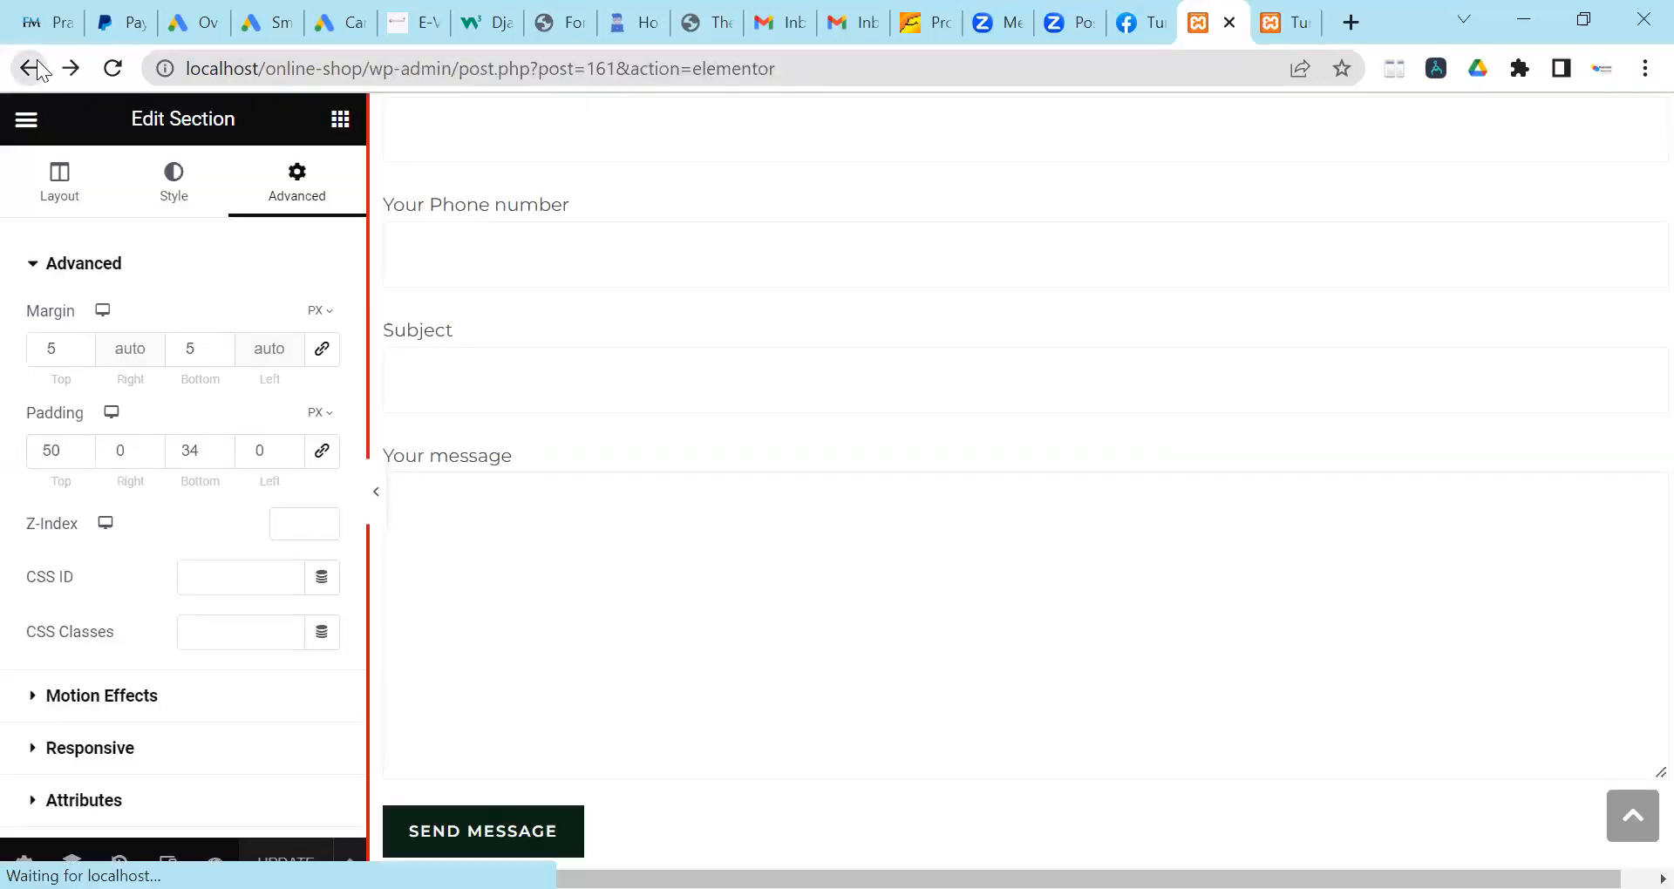
{"action": "left_click", "coordinate": [38, 67]}
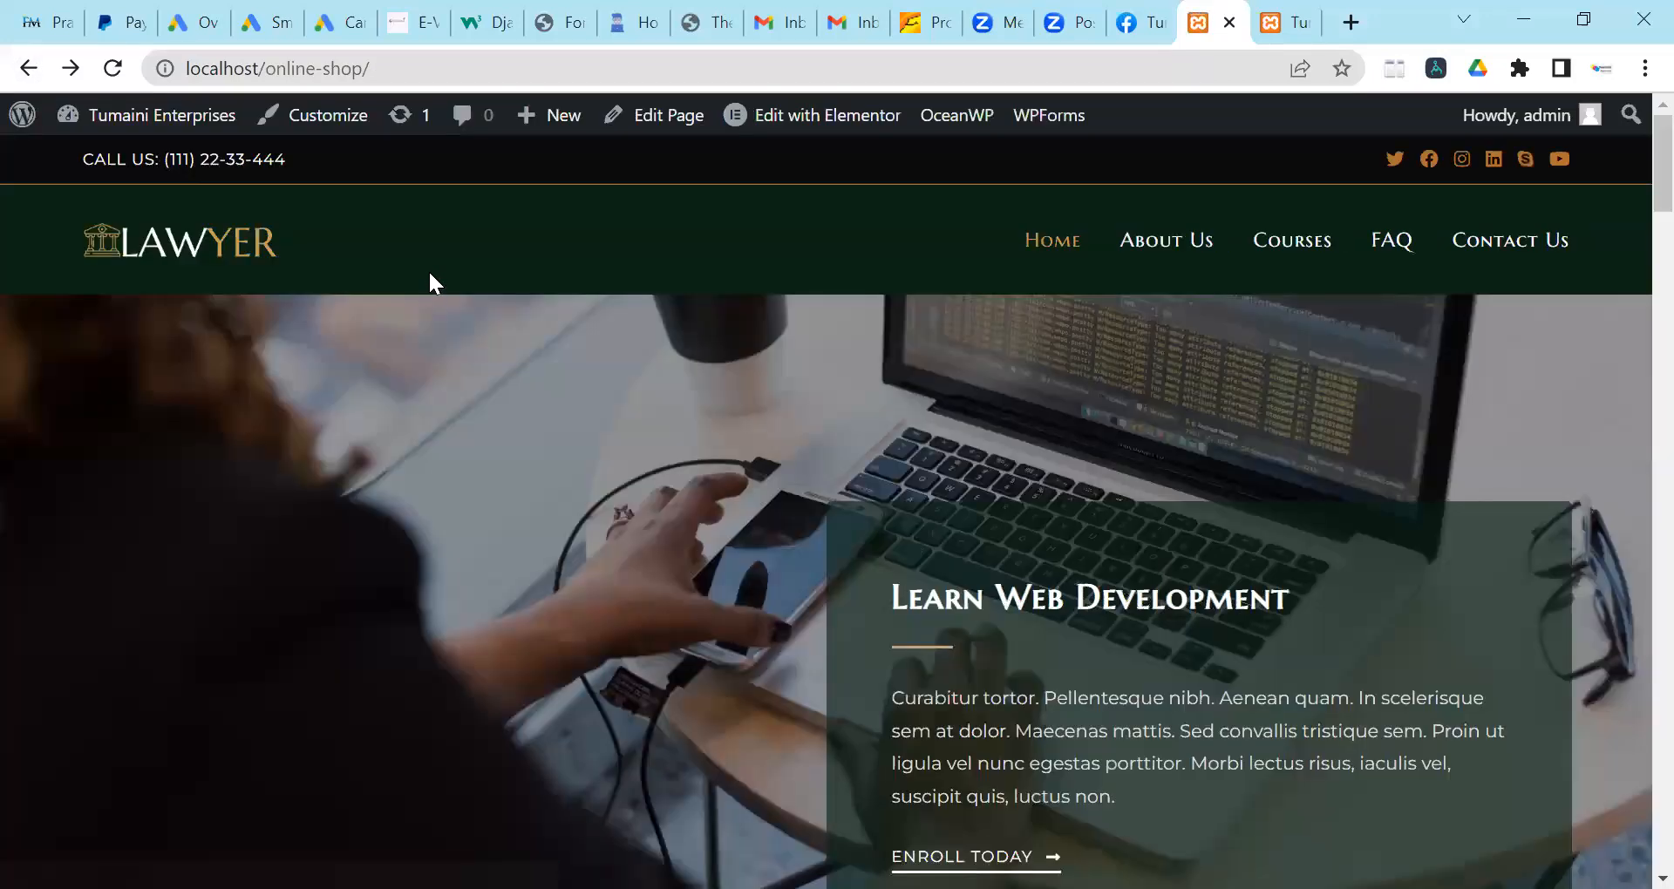
Launch the OceanWP theme Customizer from the admin bar.
{"action": "left_click", "coordinate": [336, 115]}
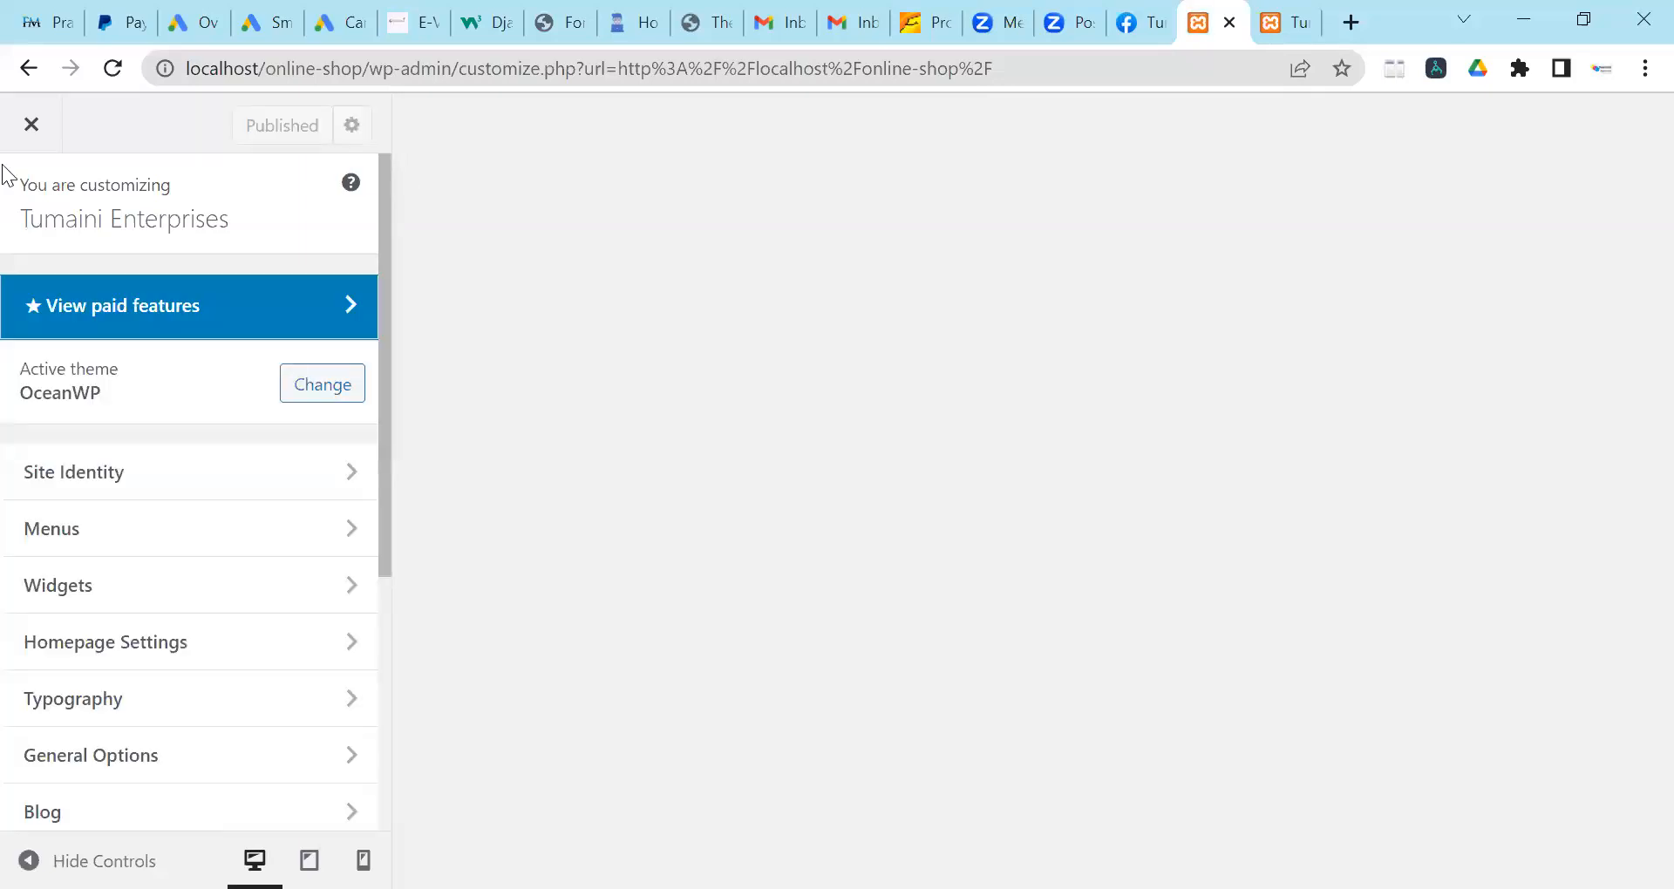
Change the Site Identity title to 'Learn Web Development' and publish it.
{"action": "left_click", "coordinate": [133, 471]}
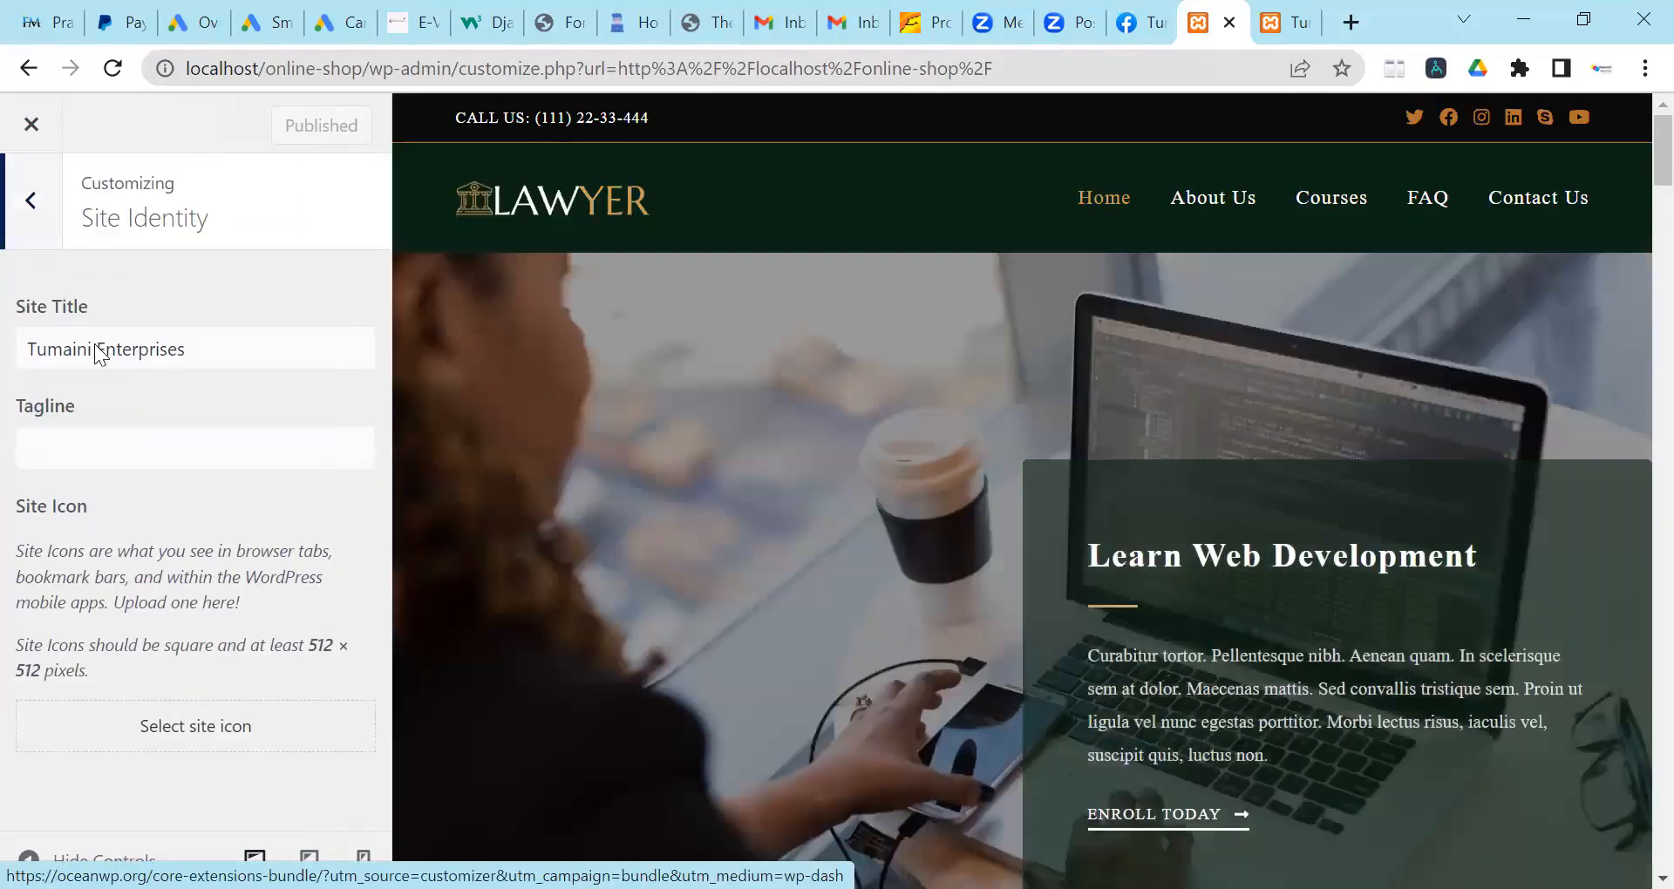
{"action": "left_click", "coordinate": [98, 350]}
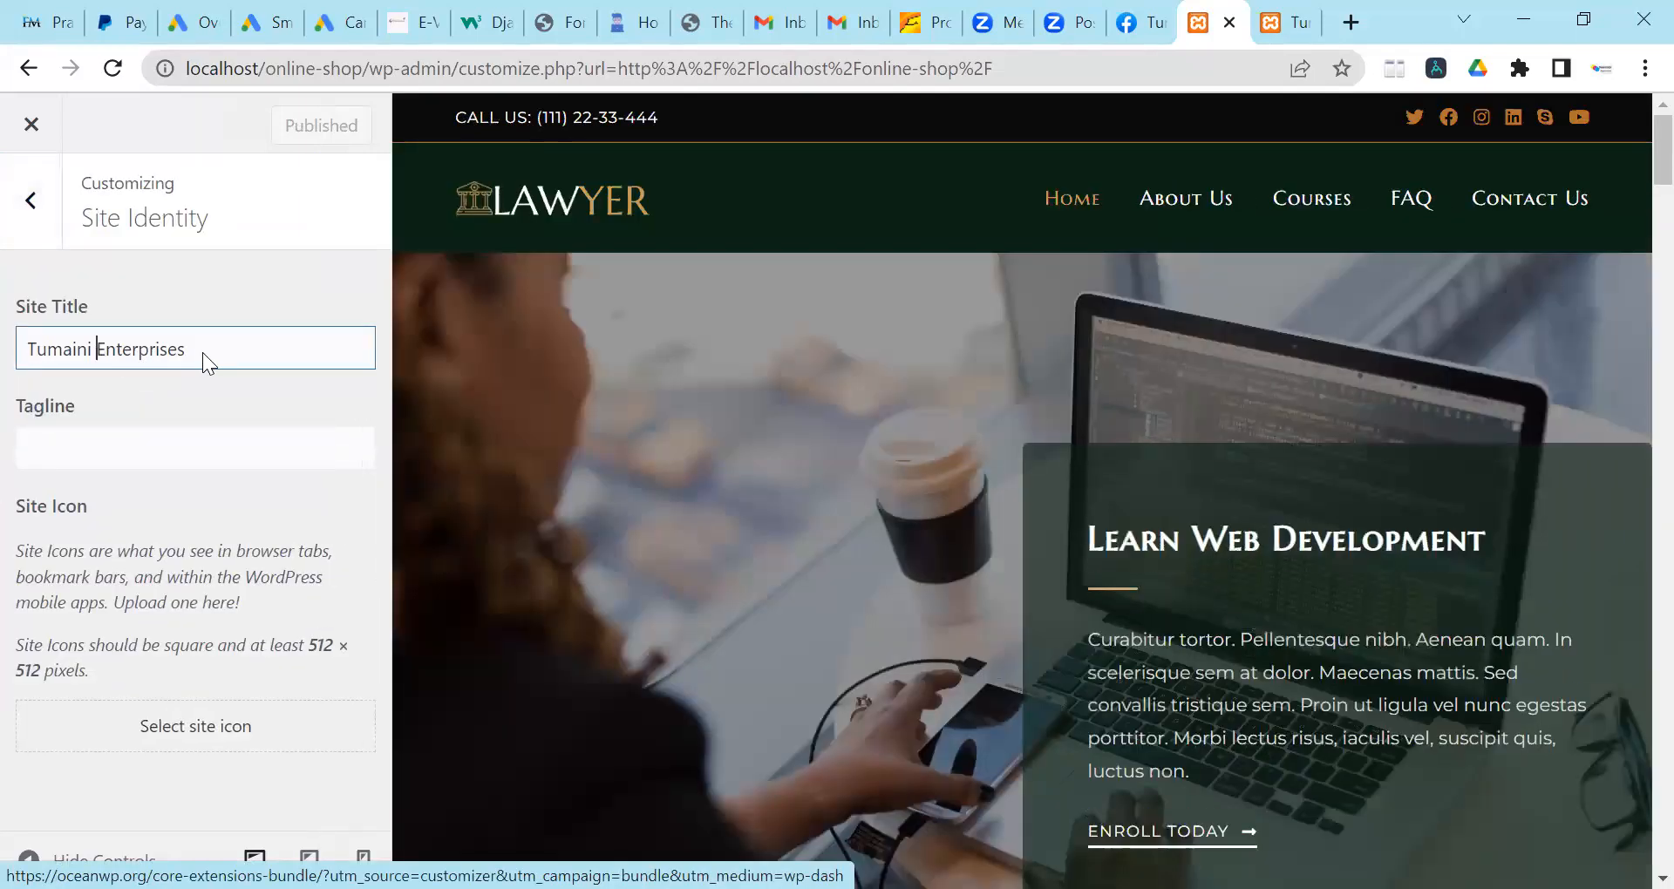
{"action": "key", "text": "ctrl+a"}
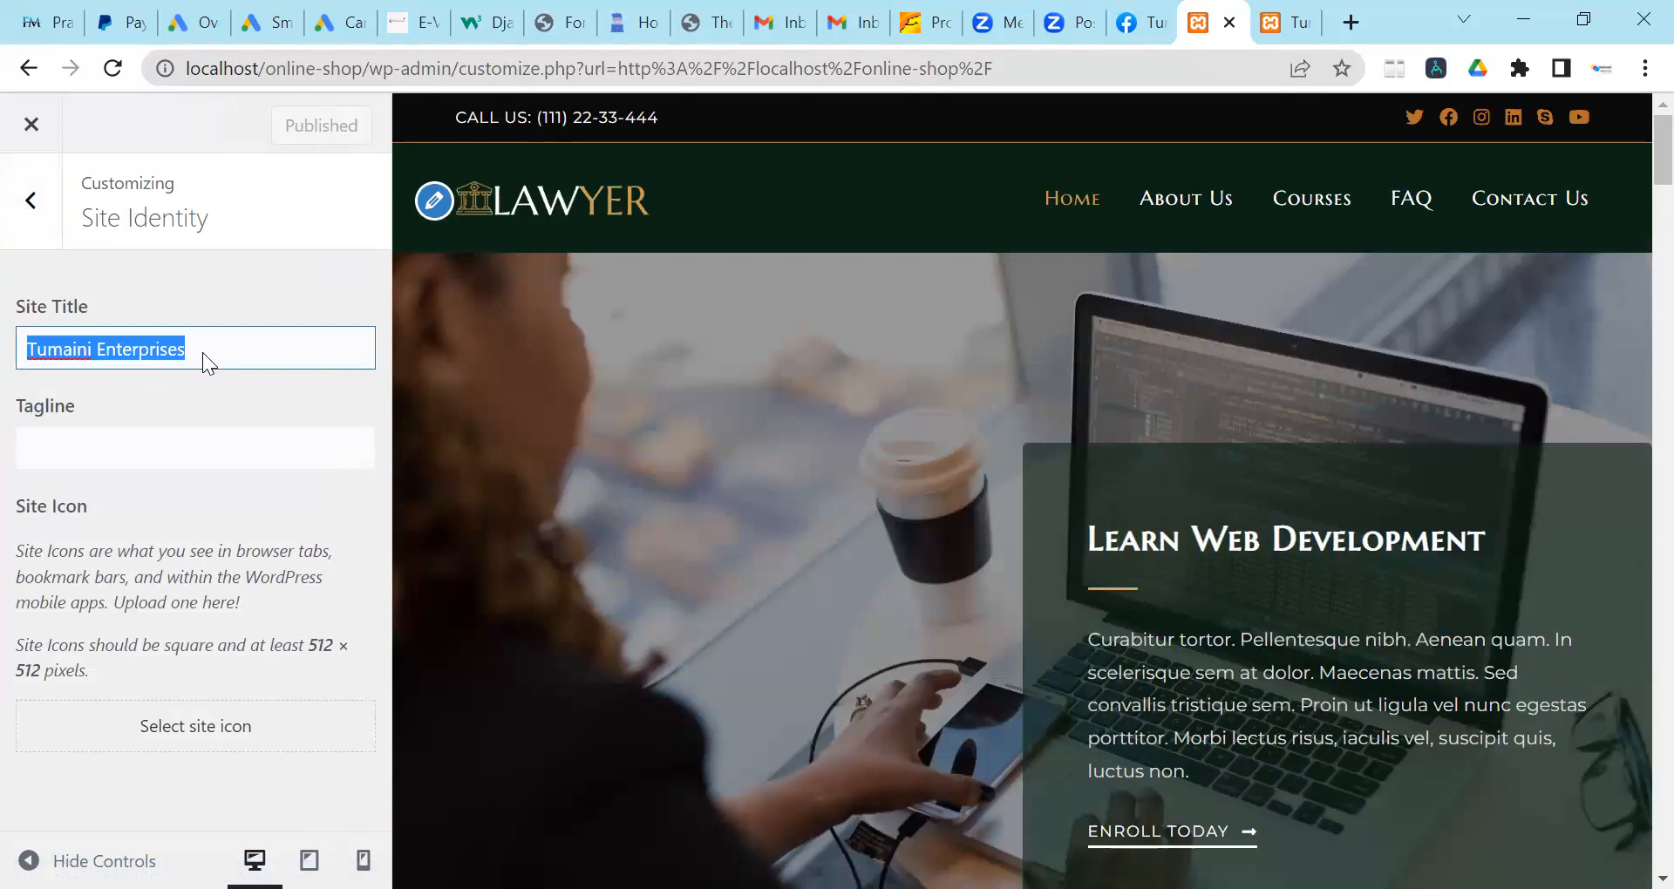
{"action": "type", "text": "Learn Web Development"}
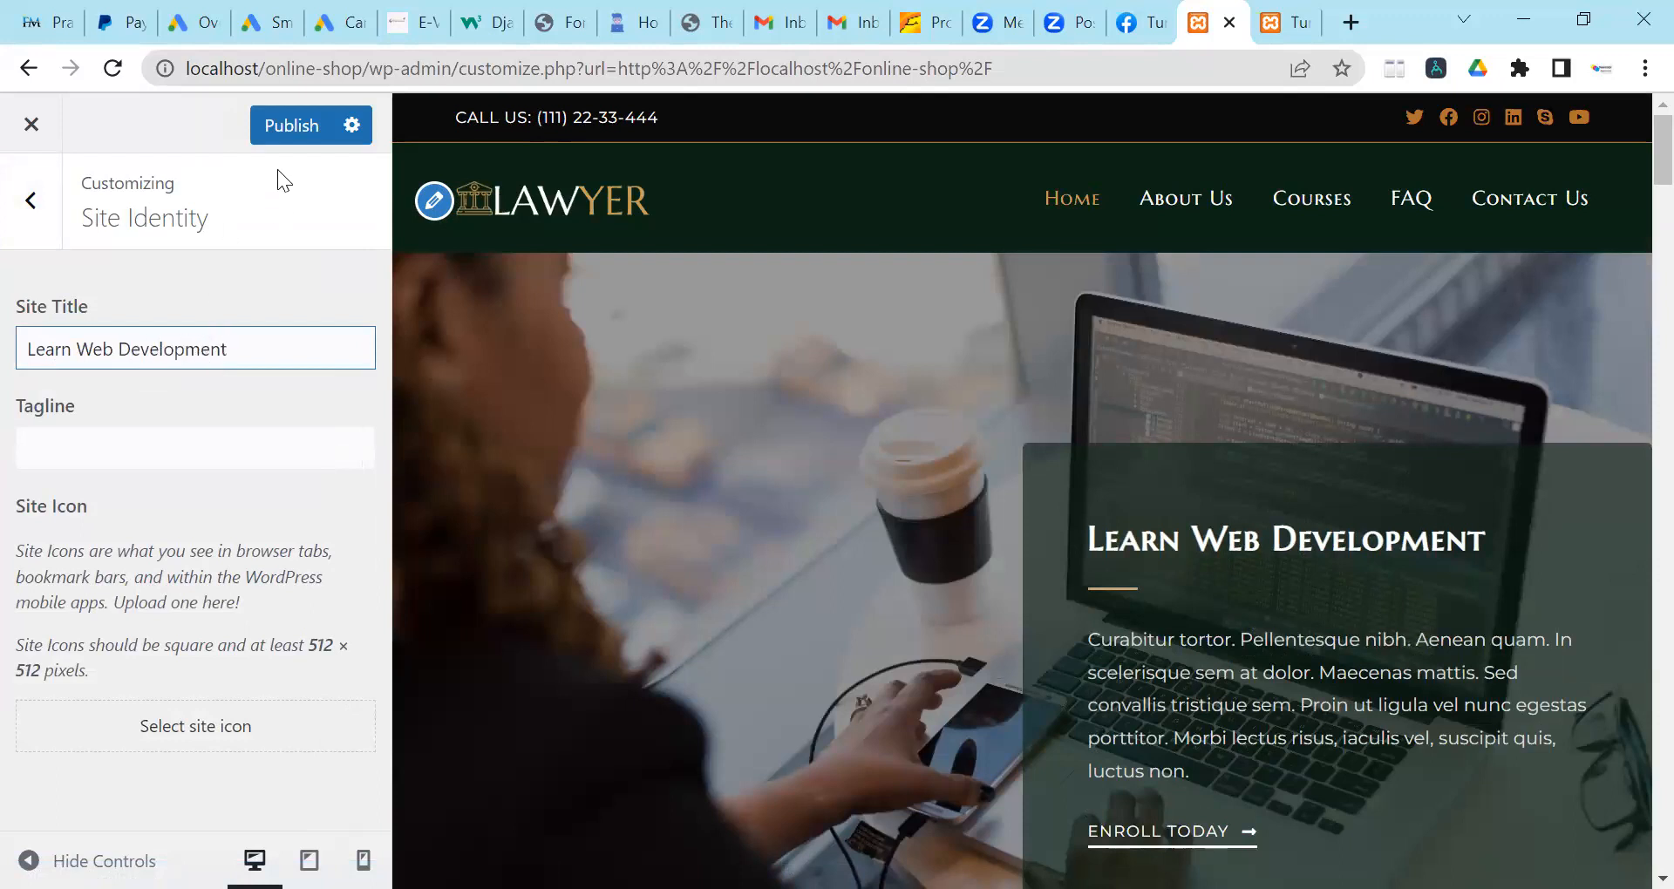
{"action": "left_click", "coordinate": [277, 131]}
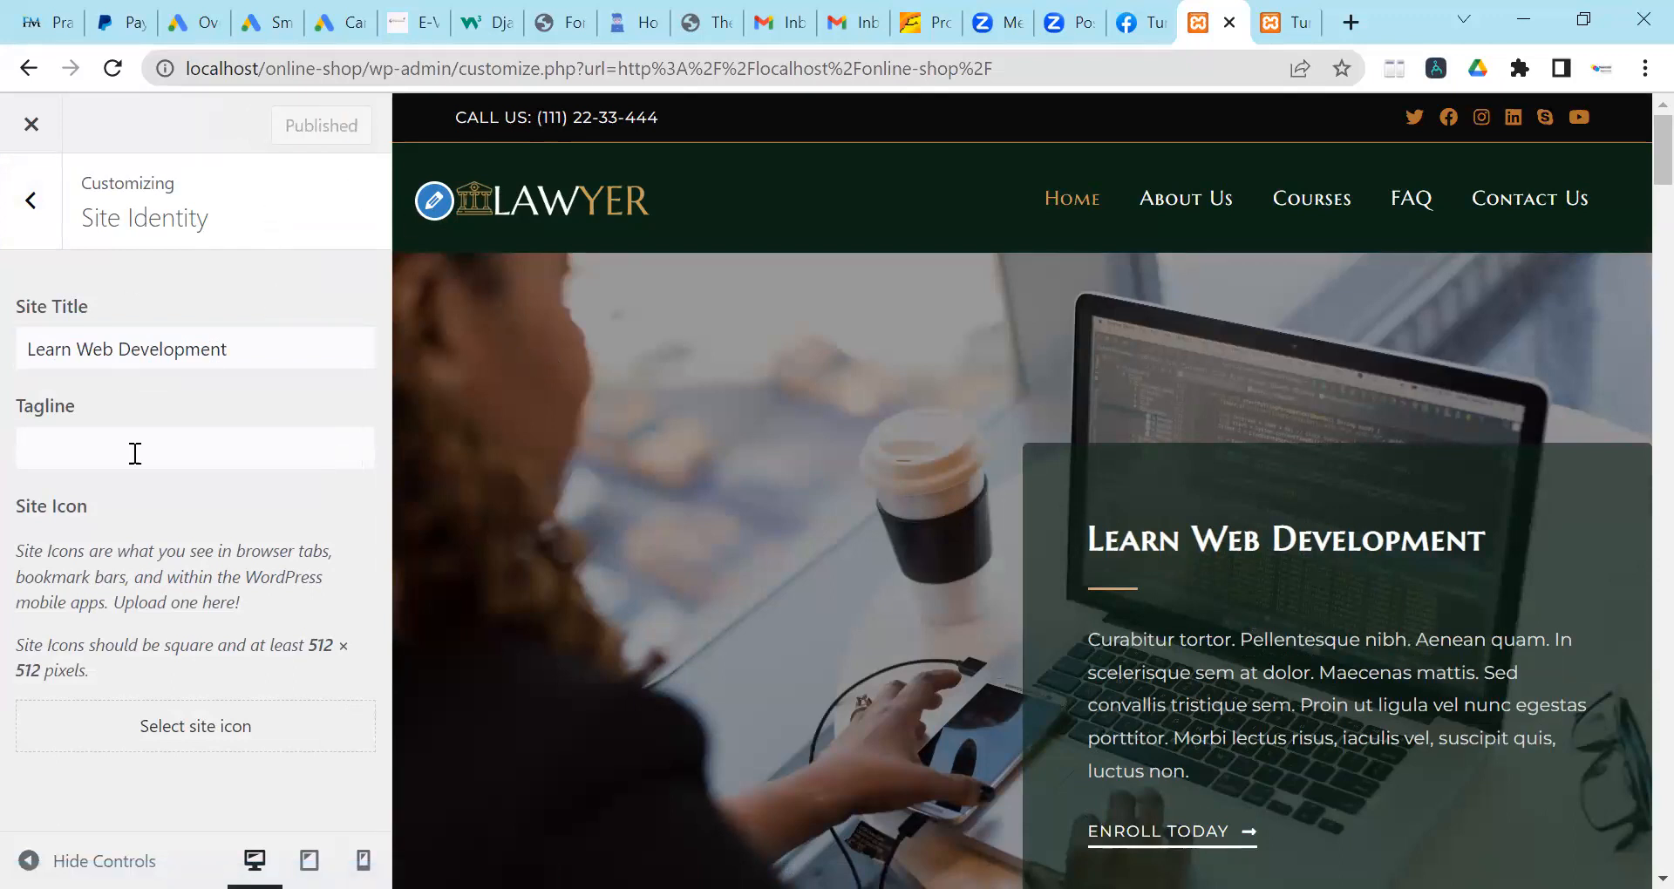
{"action": "left_click", "coordinate": [31, 200]}
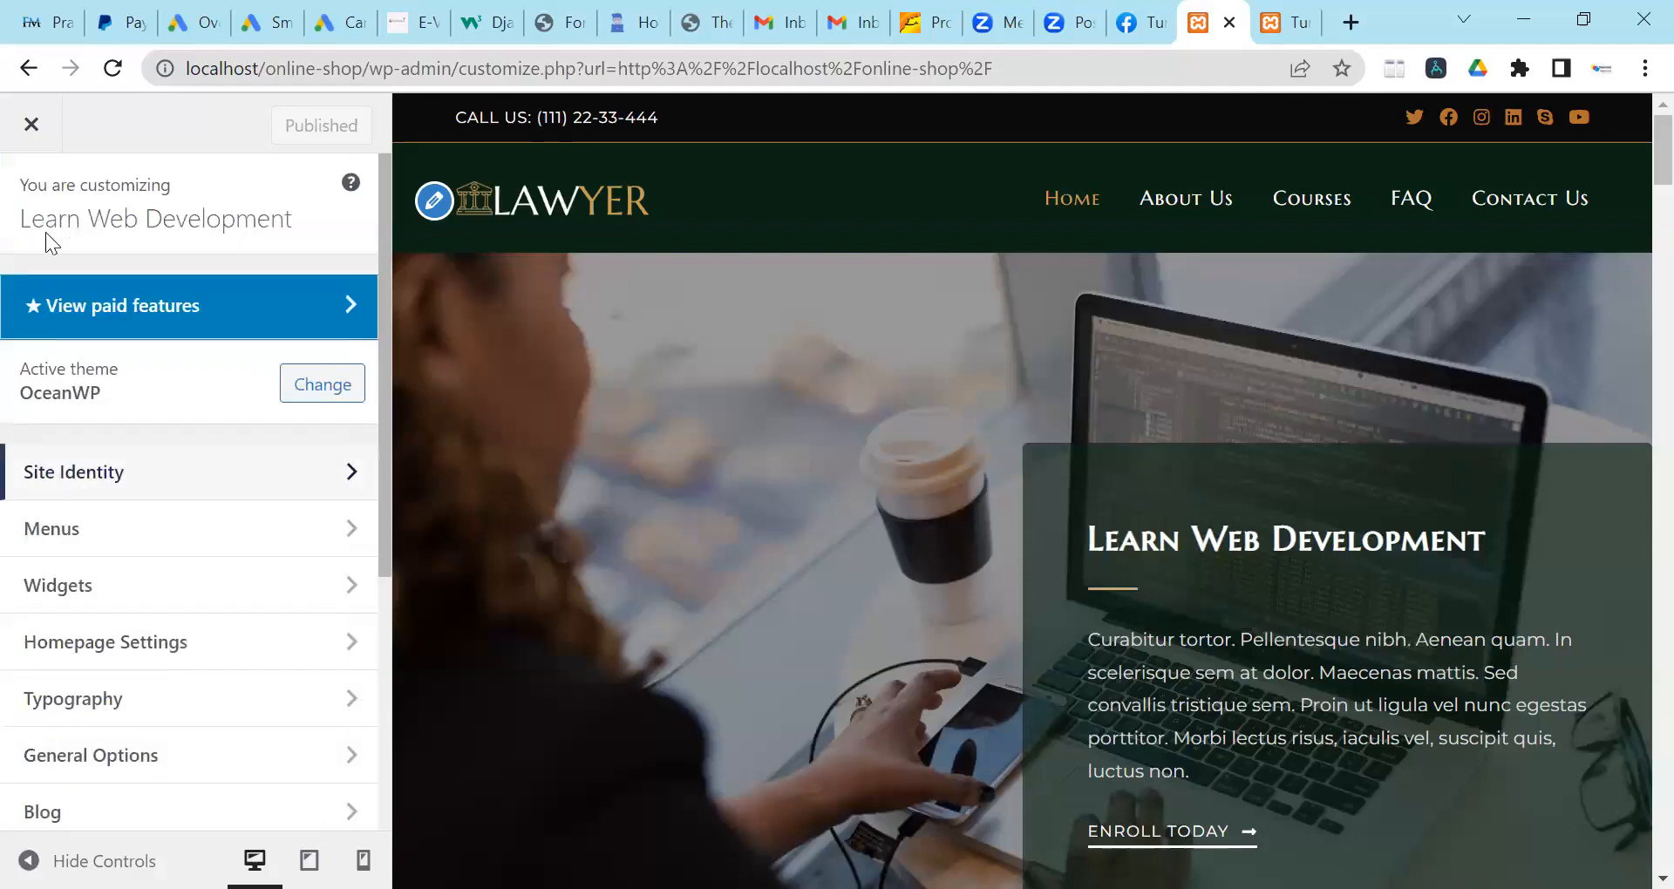
{"action": "scroll", "coordinate": [144, 460], "scroll_direction": "down", "scroll_amount": 3}
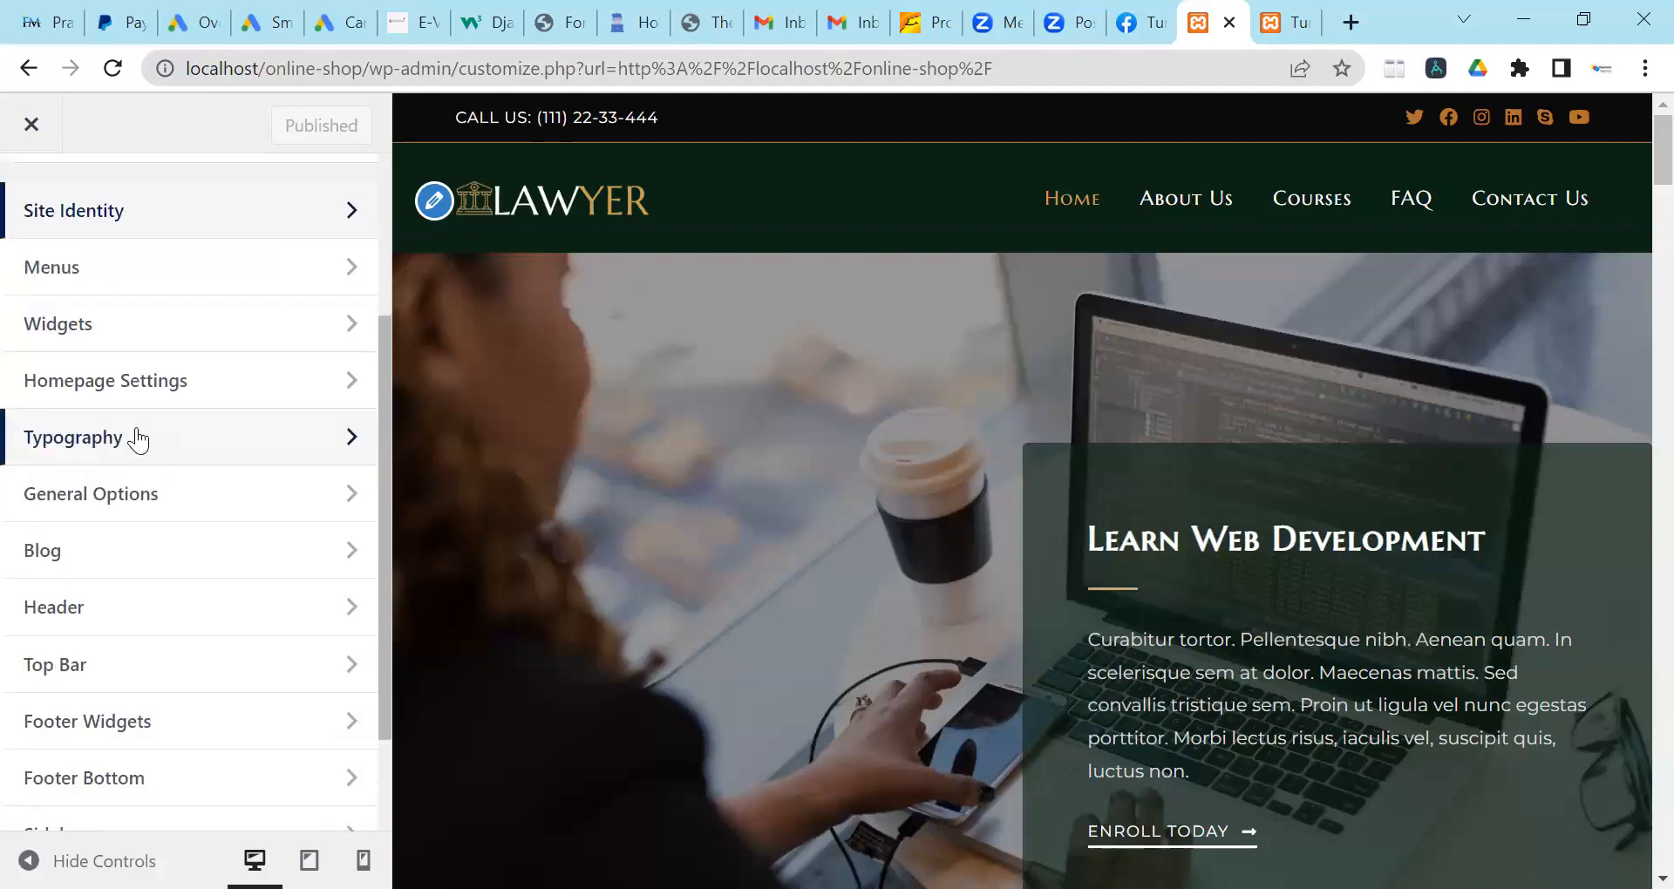
{"action": "scroll", "coordinate": [136, 438], "scroll_direction": "up", "scroll_amount": 3}
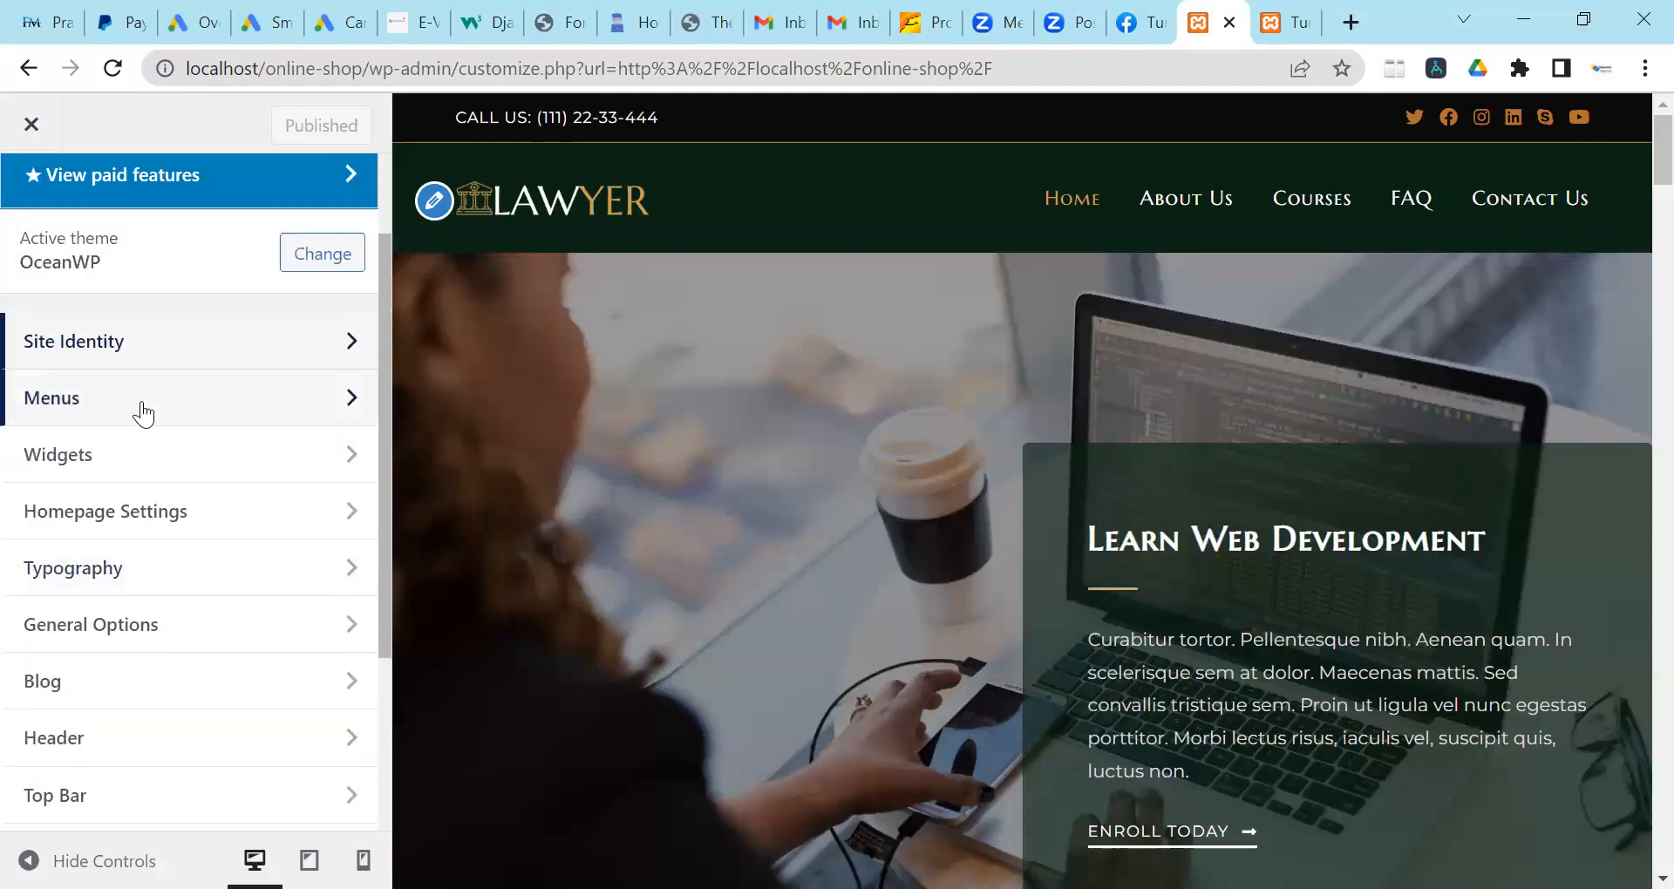
{"action": "left_click", "coordinate": [144, 401]}
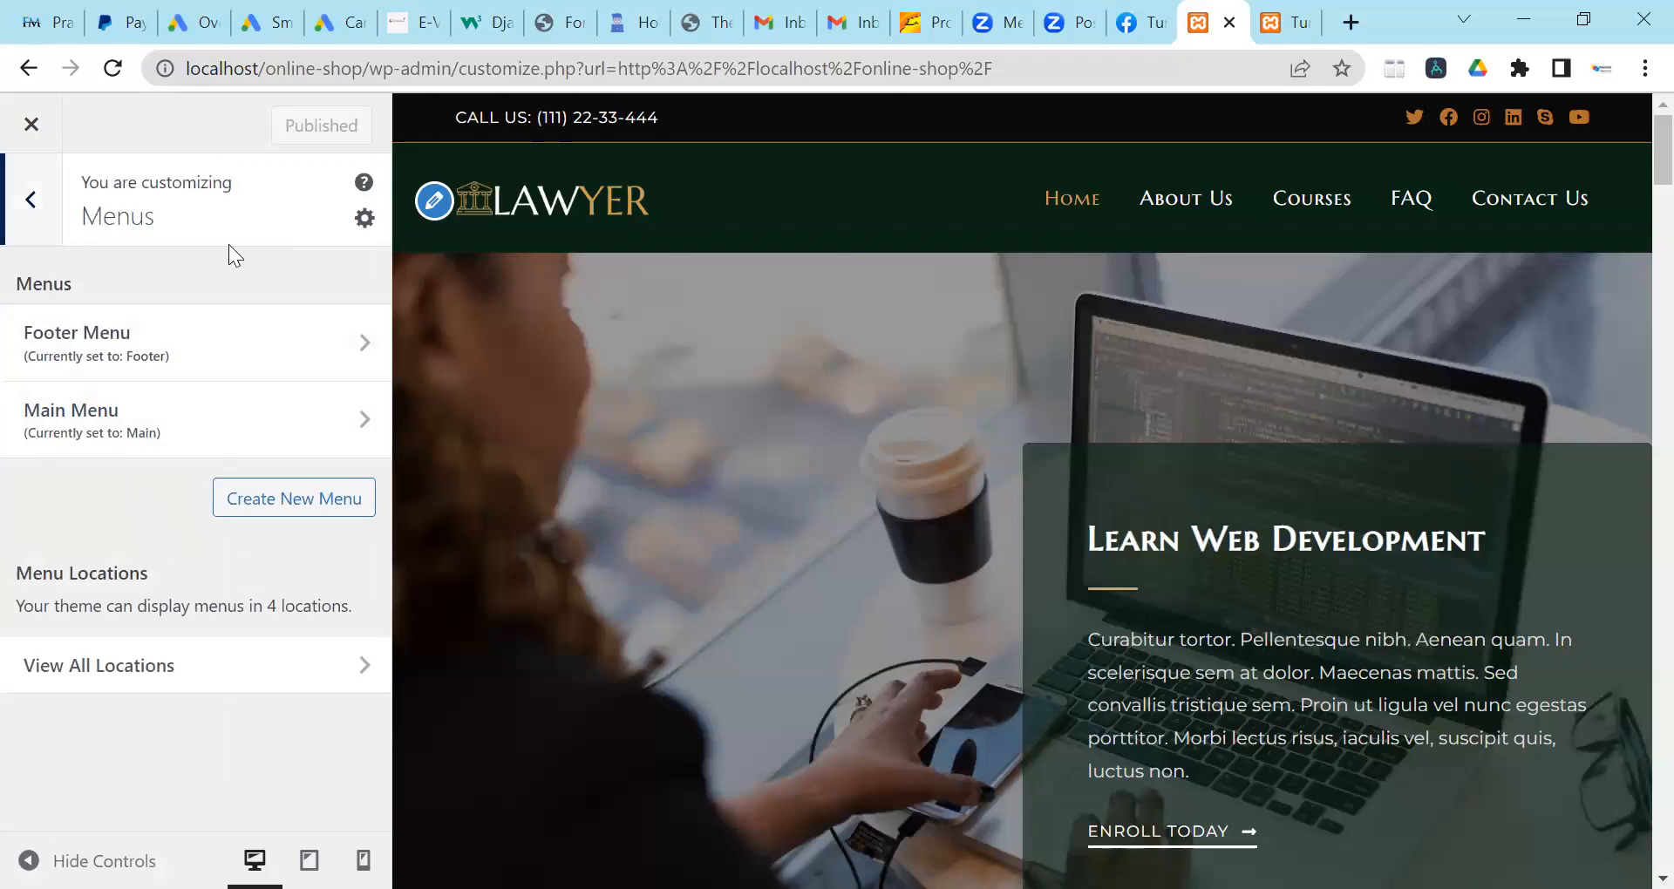
{"action": "left_click", "coordinate": [13, 225]}
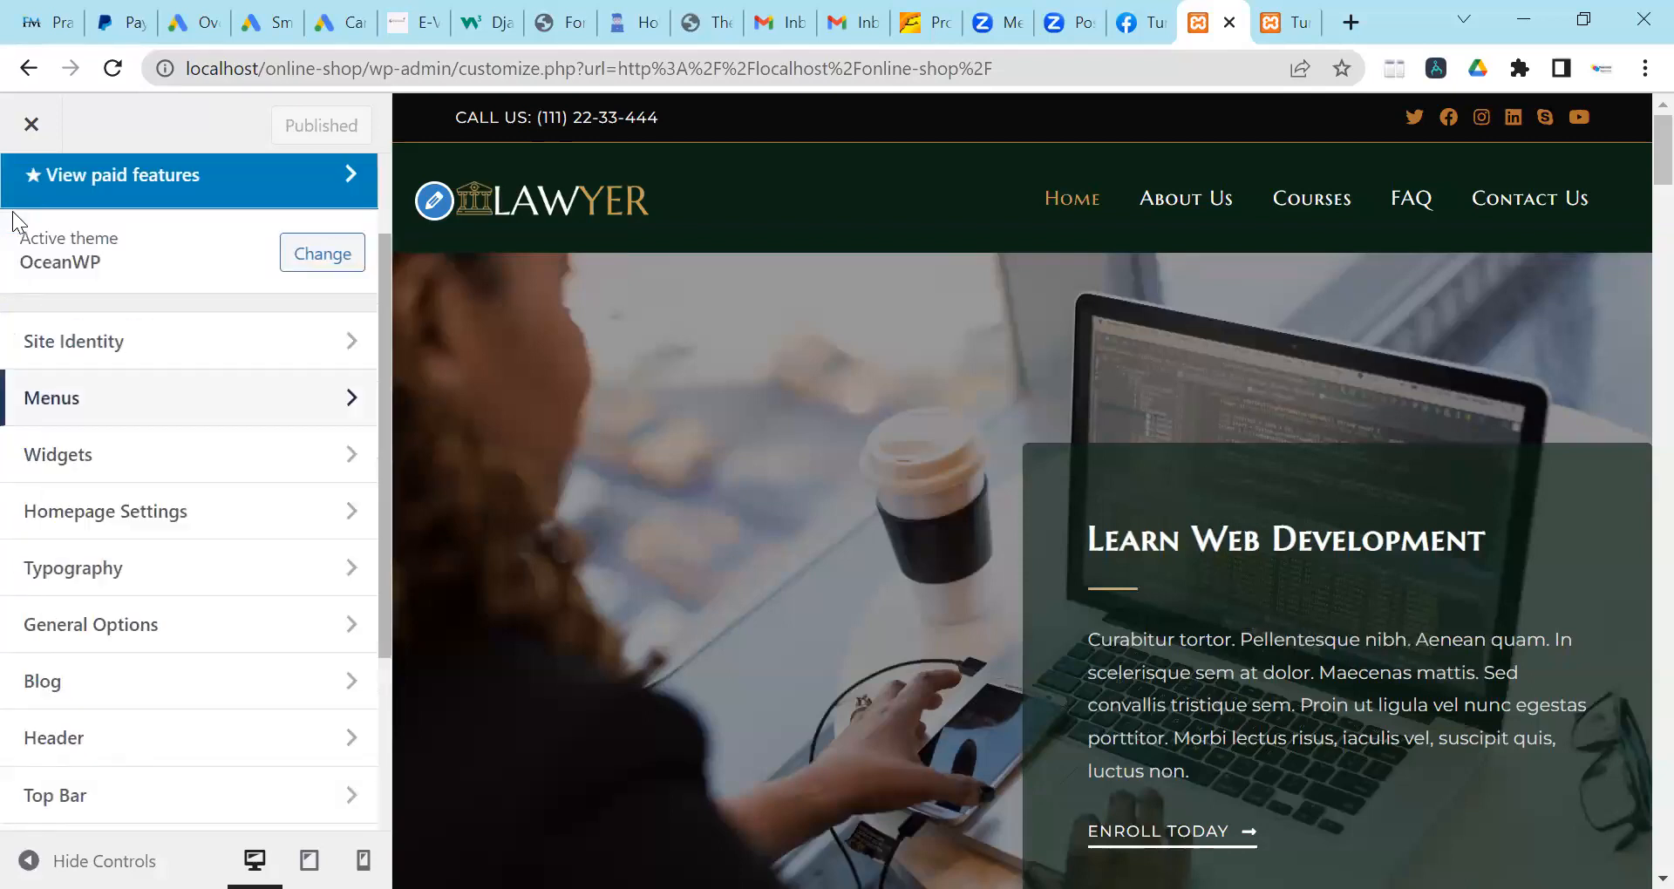
{"action": "left_click", "coordinate": [127, 465]}
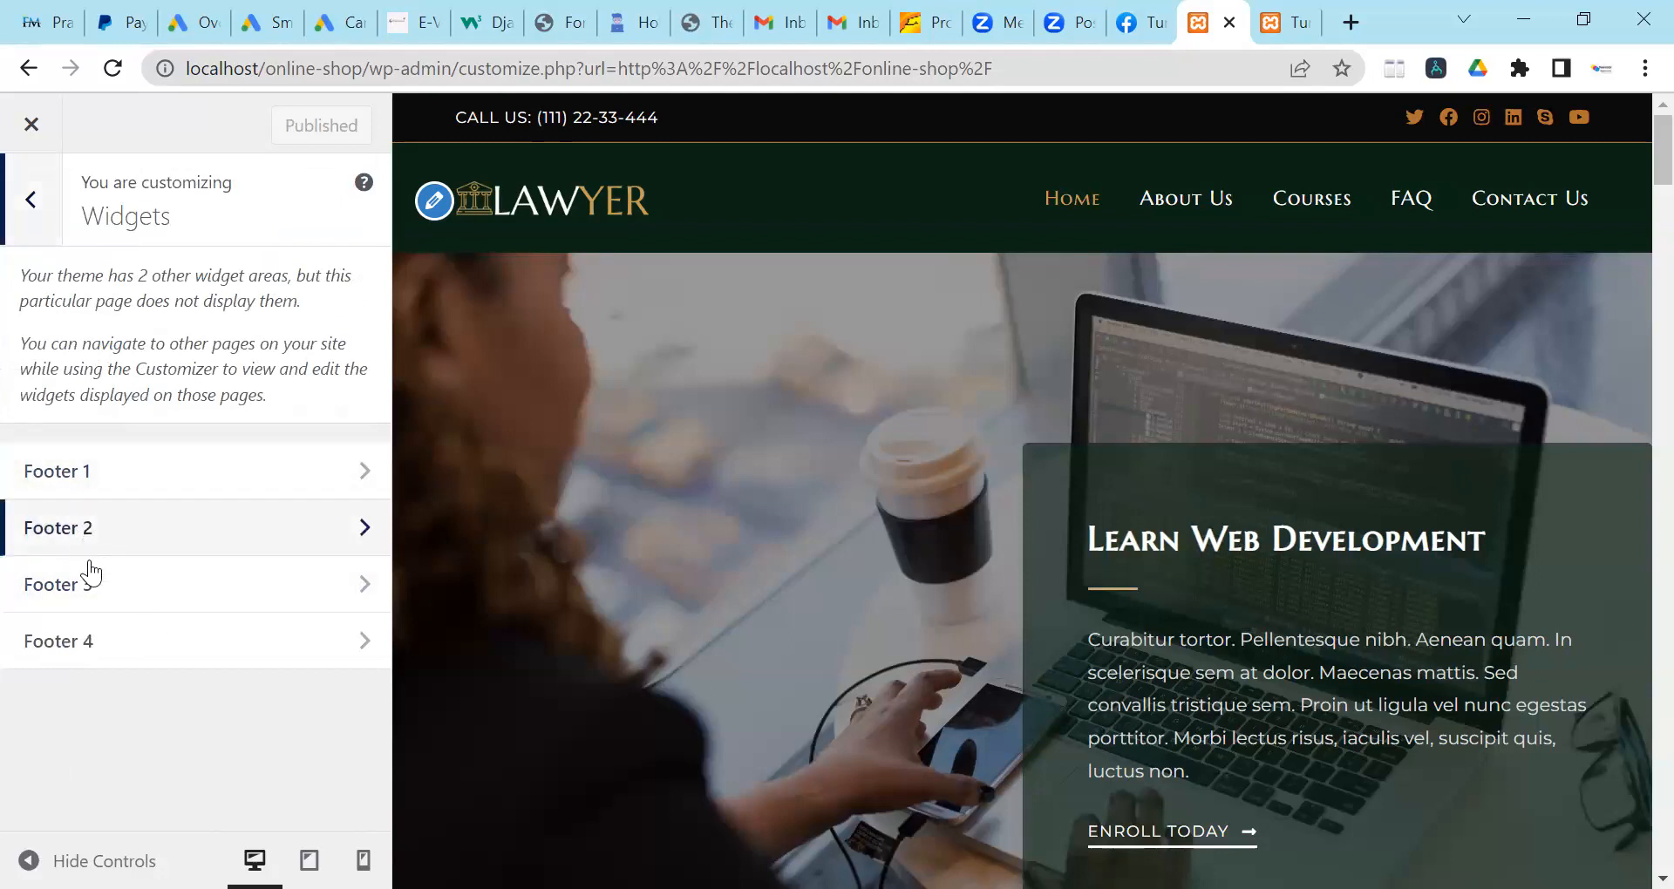
{"action": "left_click", "coordinate": [133, 475]}
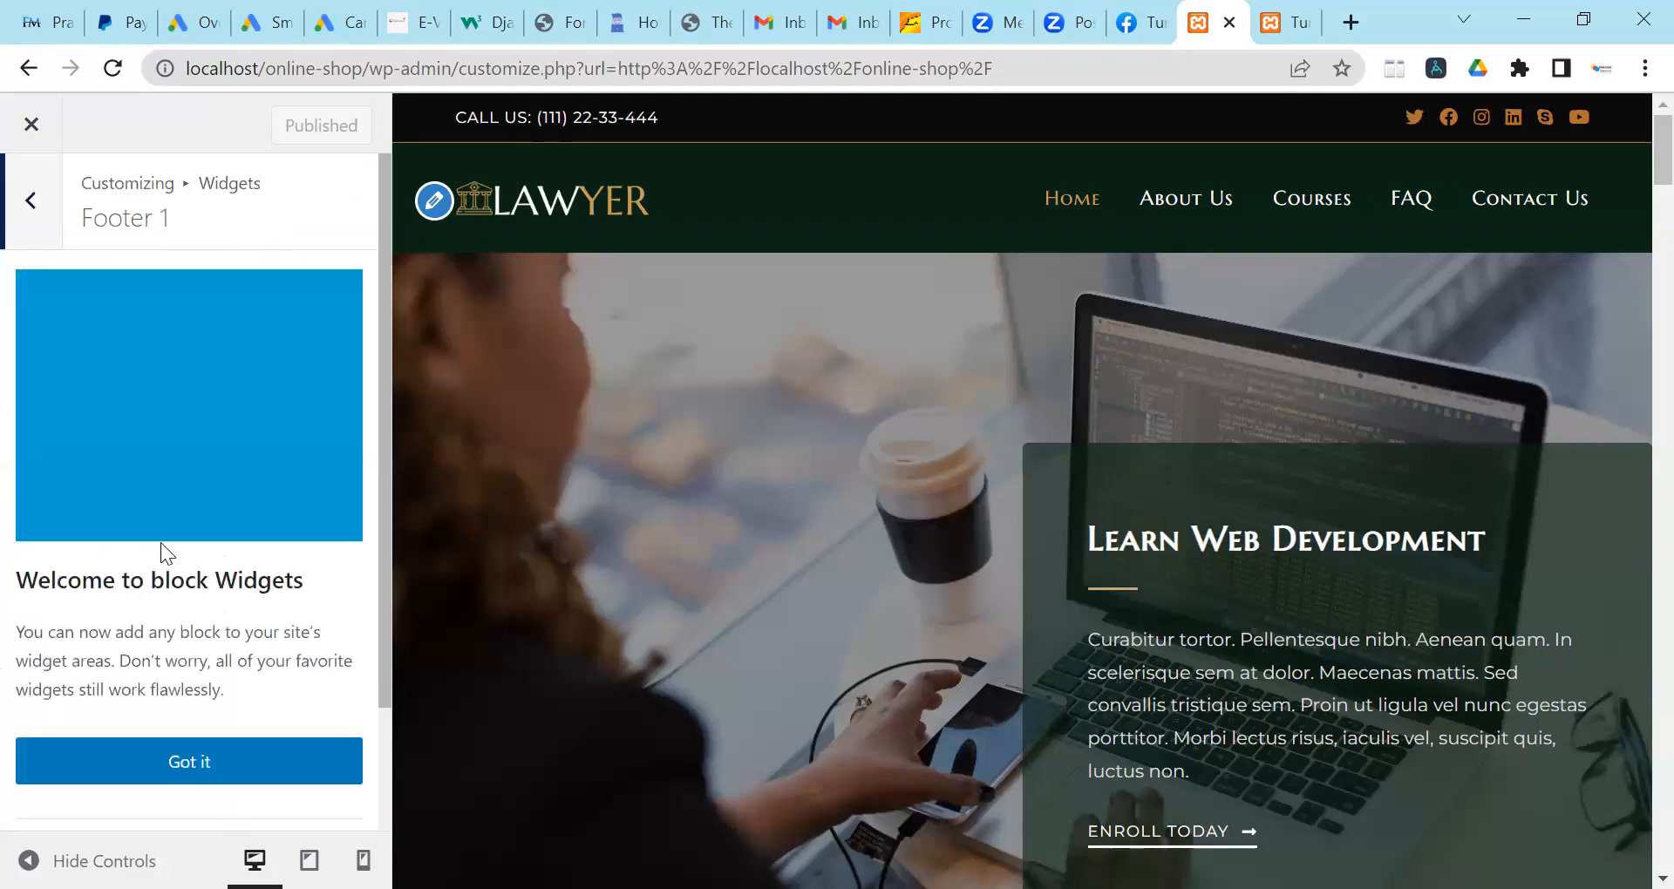
{"action": "left_click", "coordinate": [227, 760]}
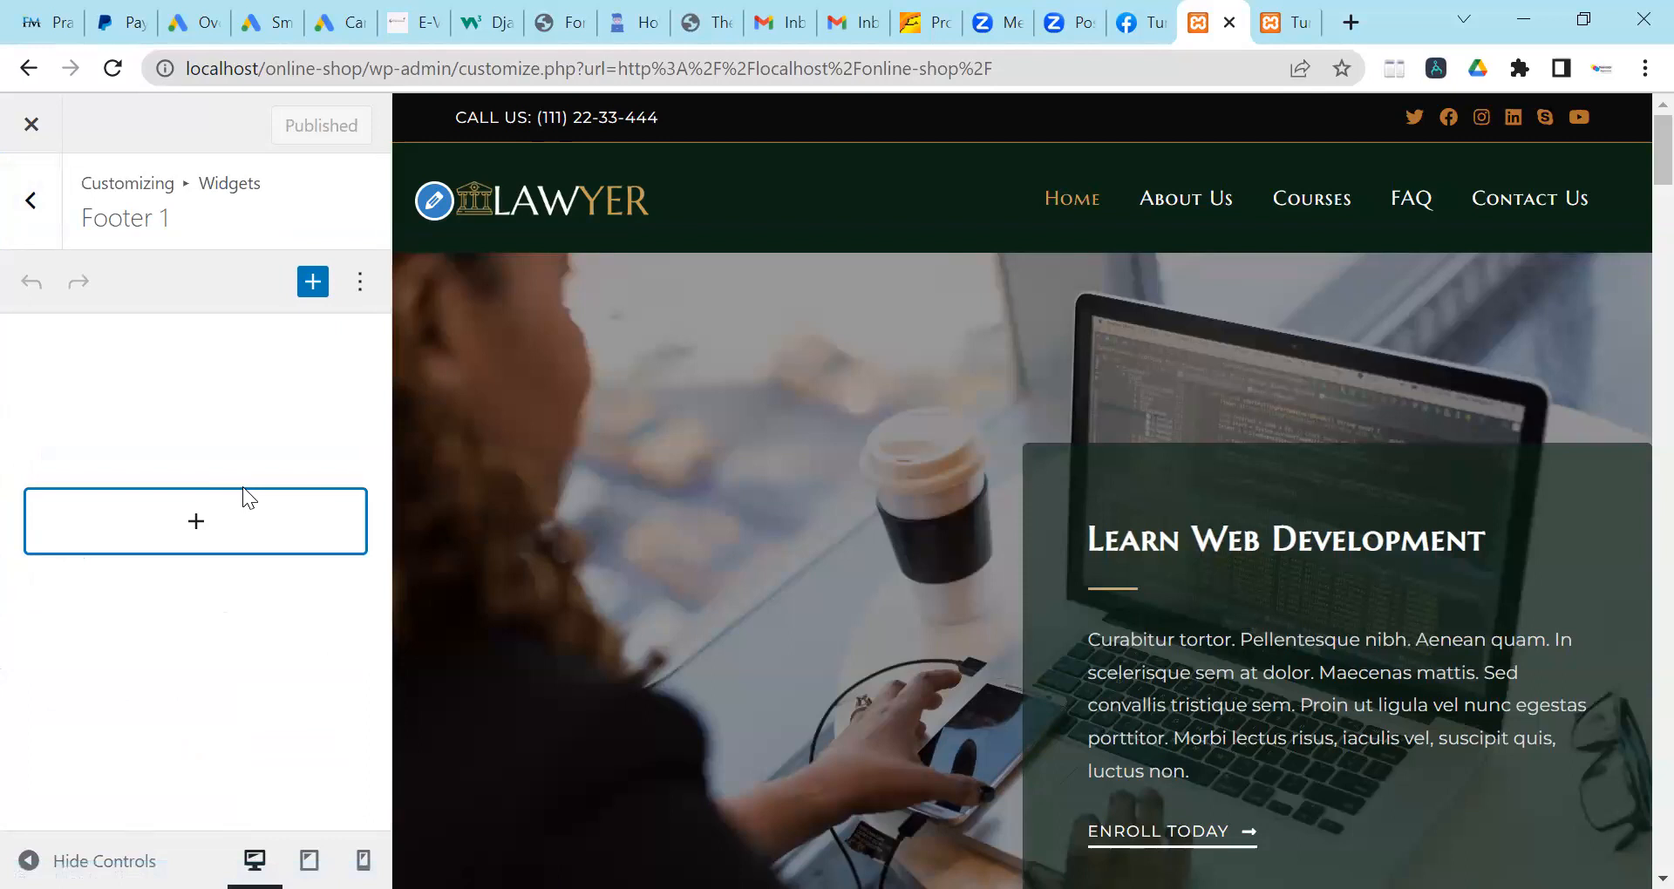
{"action": "scroll", "coordinate": [240, 514], "scroll_direction": "down", "scroll_amount": 1}
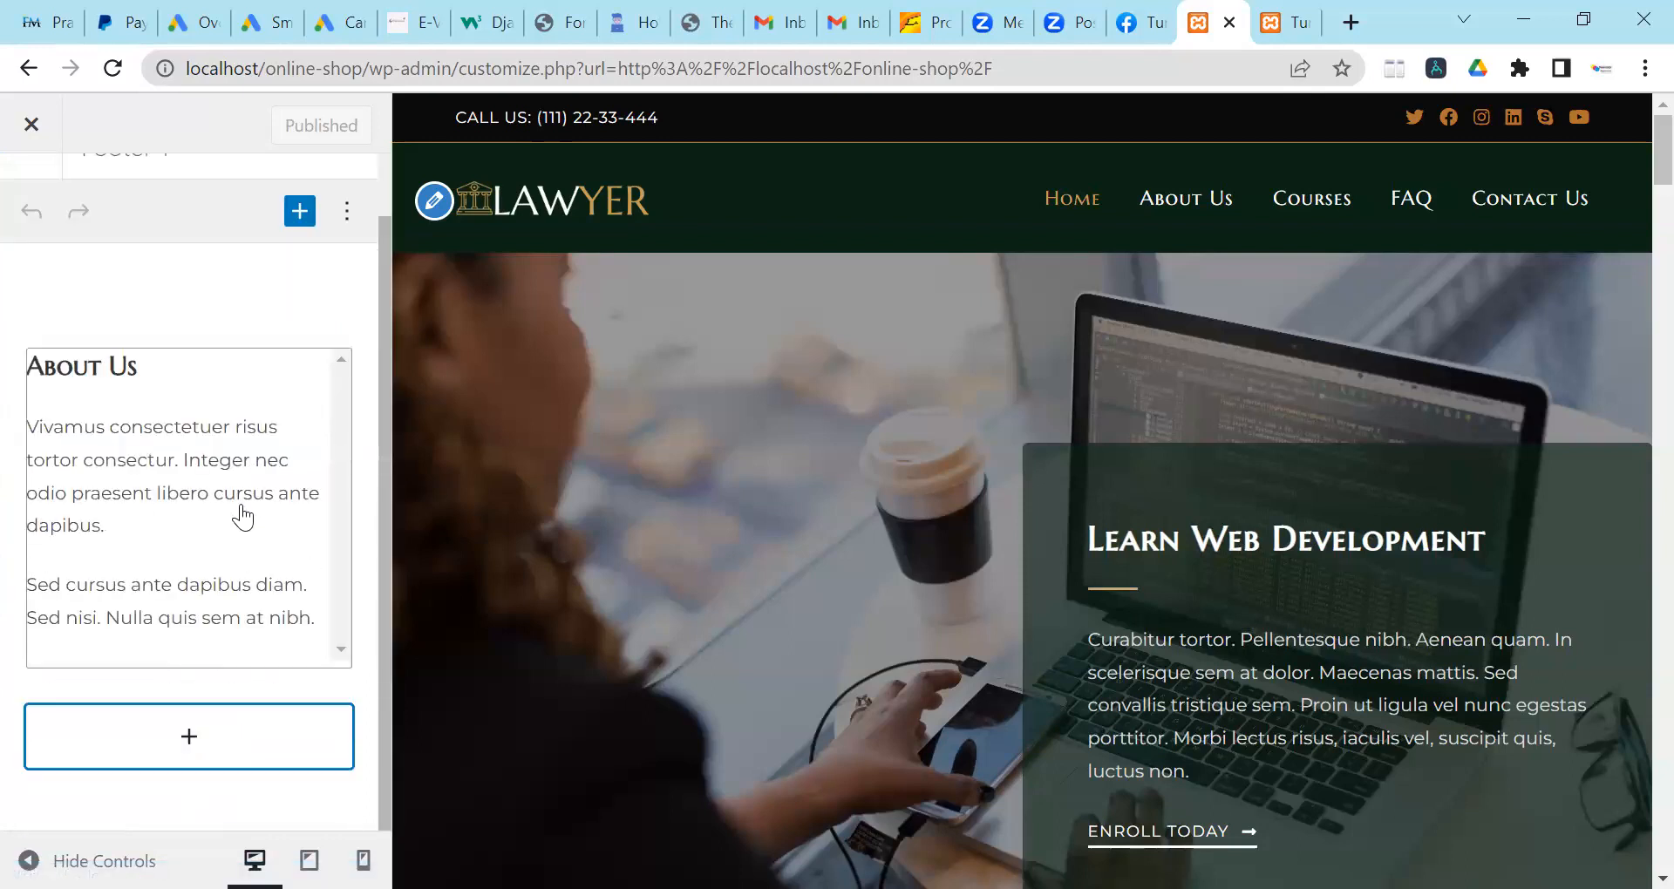
{"action": "scroll", "coordinate": [254, 598], "scroll_direction": "up", "scroll_amount": 1}
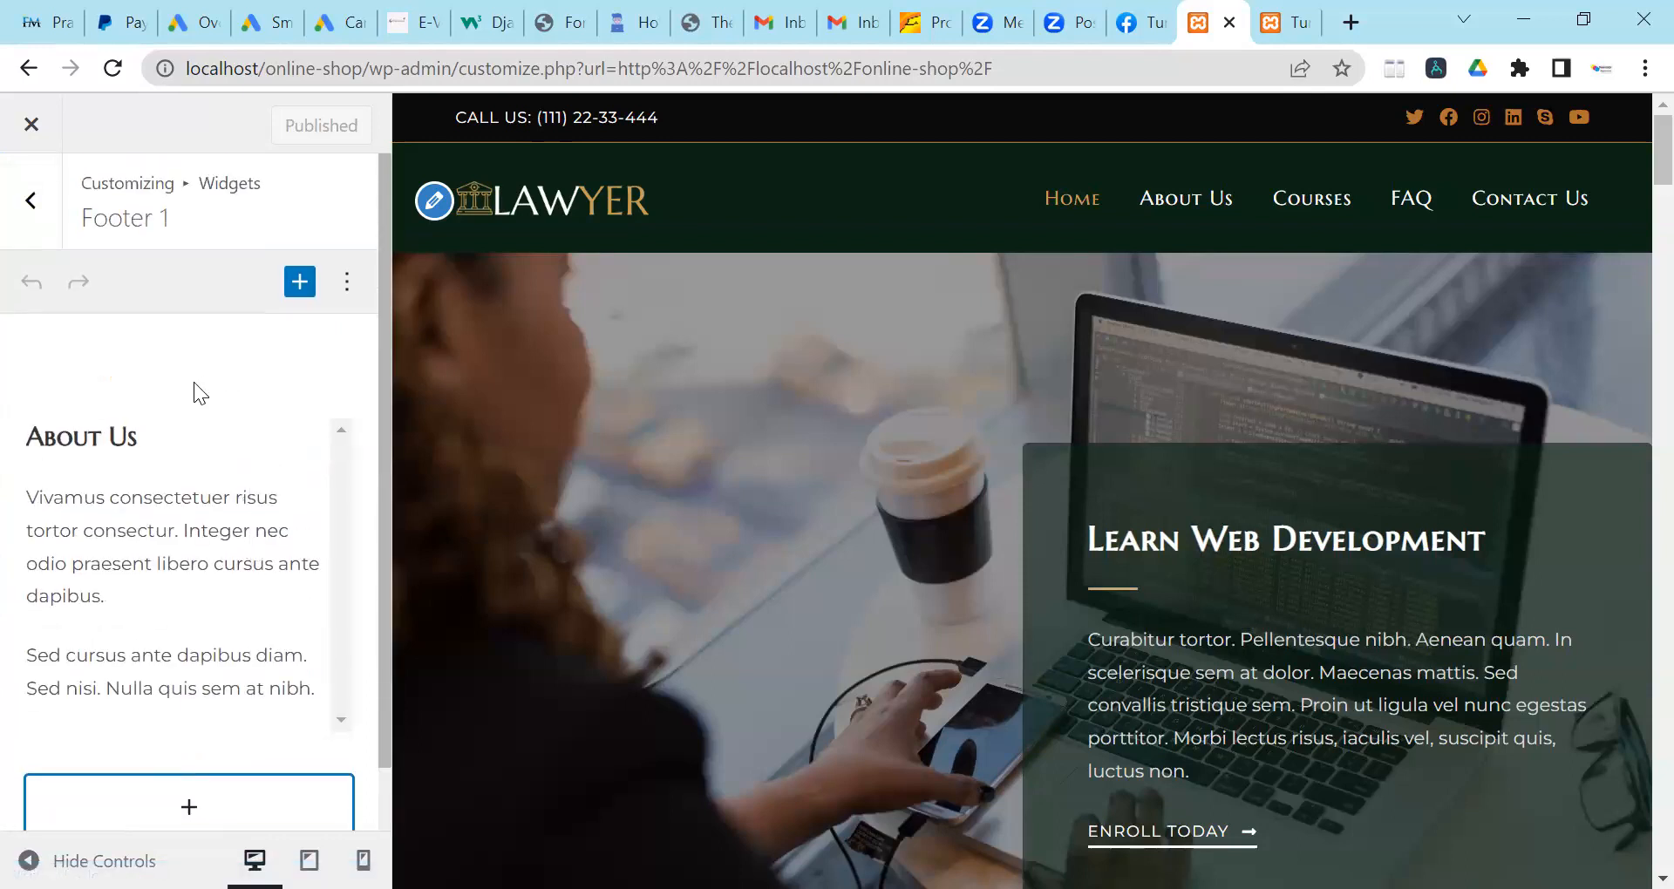
{"action": "left_click", "coordinate": [30, 199]}
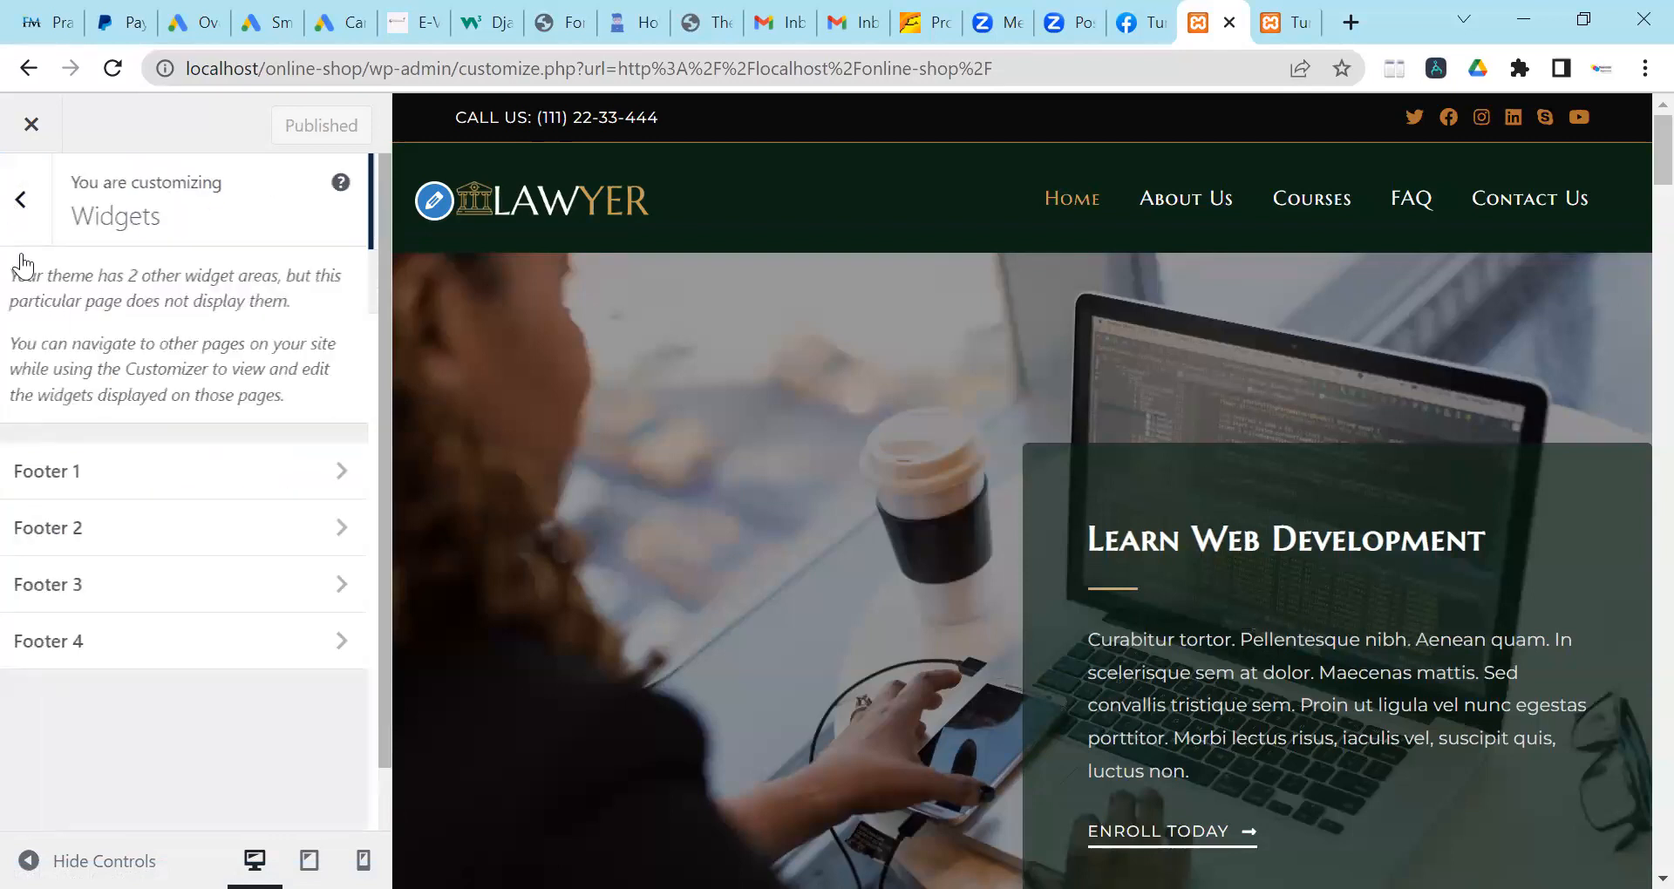
{"action": "left_click", "coordinate": [30, 200]}
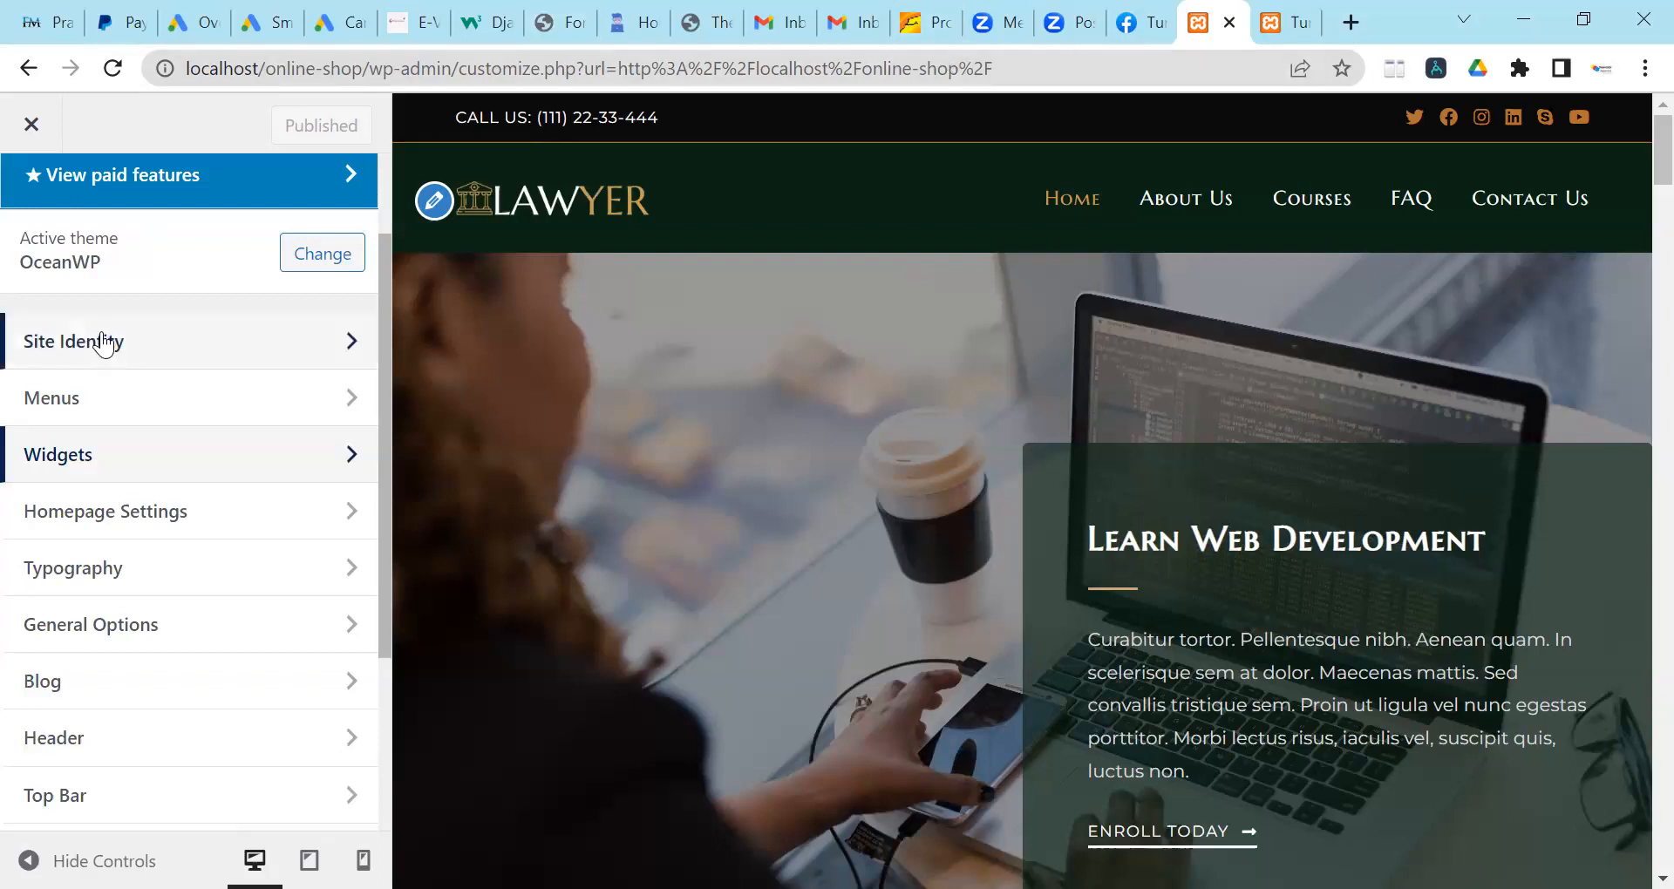
Open Typography and review the General typography settings.
{"action": "left_click", "coordinate": [106, 571]}
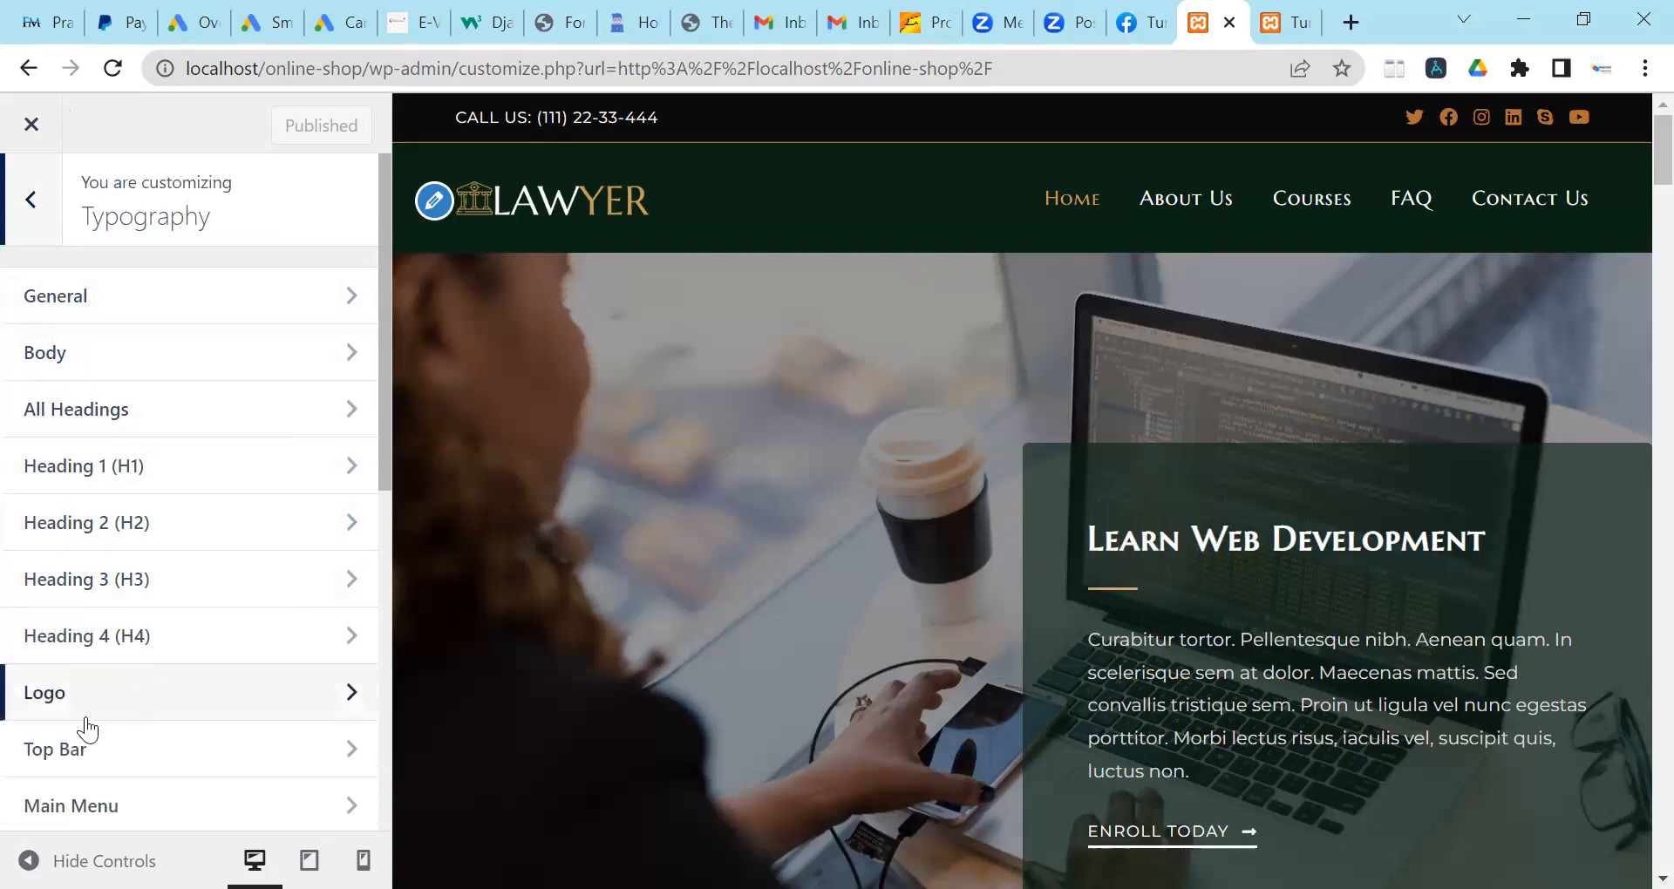
{"action": "scroll", "coordinate": [126, 723], "scroll_direction": "down", "scroll_amount": 3}
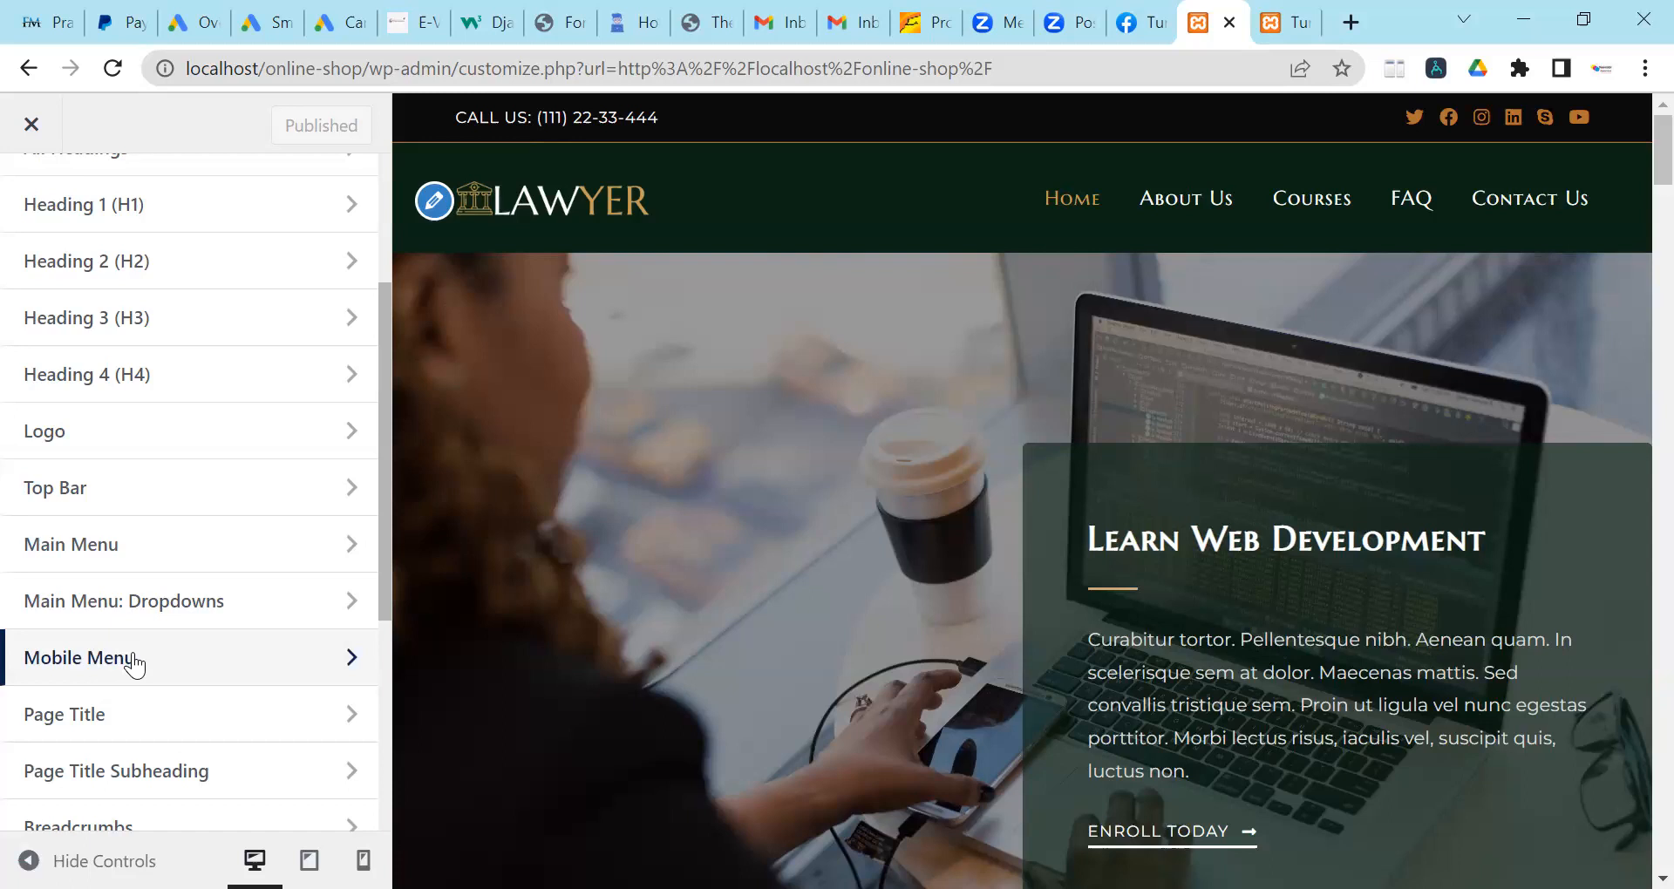
{"action": "scroll", "coordinate": [175, 572], "scroll_direction": "up", "scroll_amount": 3}
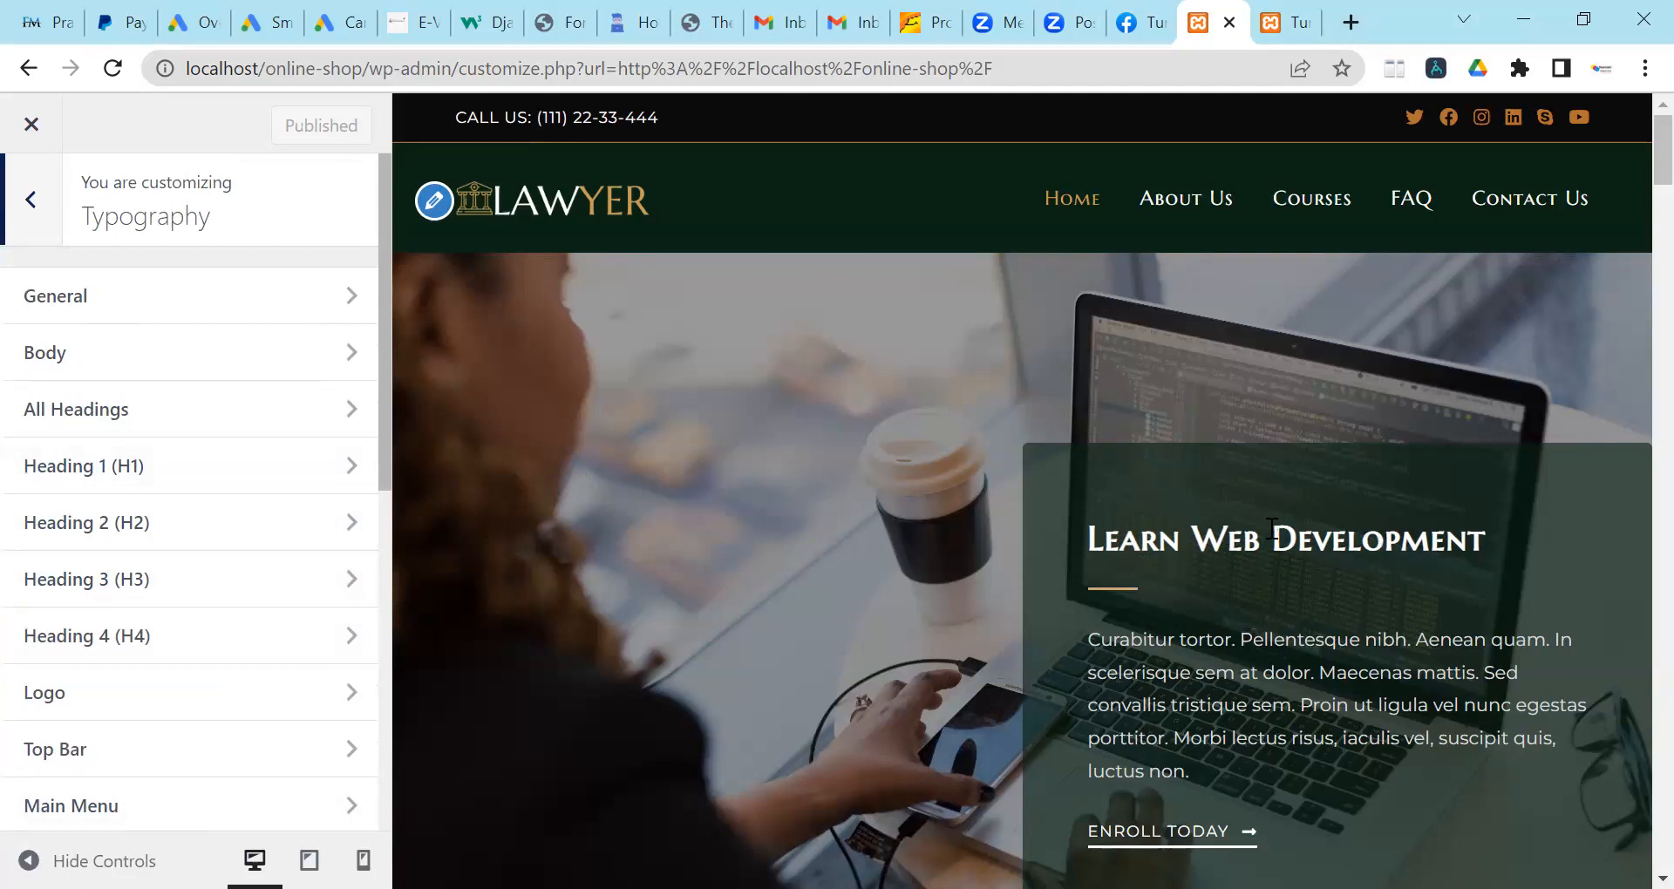
{"action": "left_click", "coordinate": [162, 316]}
{"action": "scroll", "coordinate": [64, 436], "scroll_direction": "down", "scroll_amount": 1}
{"action": "scroll", "coordinate": [80, 401], "scroll_direction": "up", "scroll_amount": 1}
{"action": "left_click", "coordinate": [22, 222]}
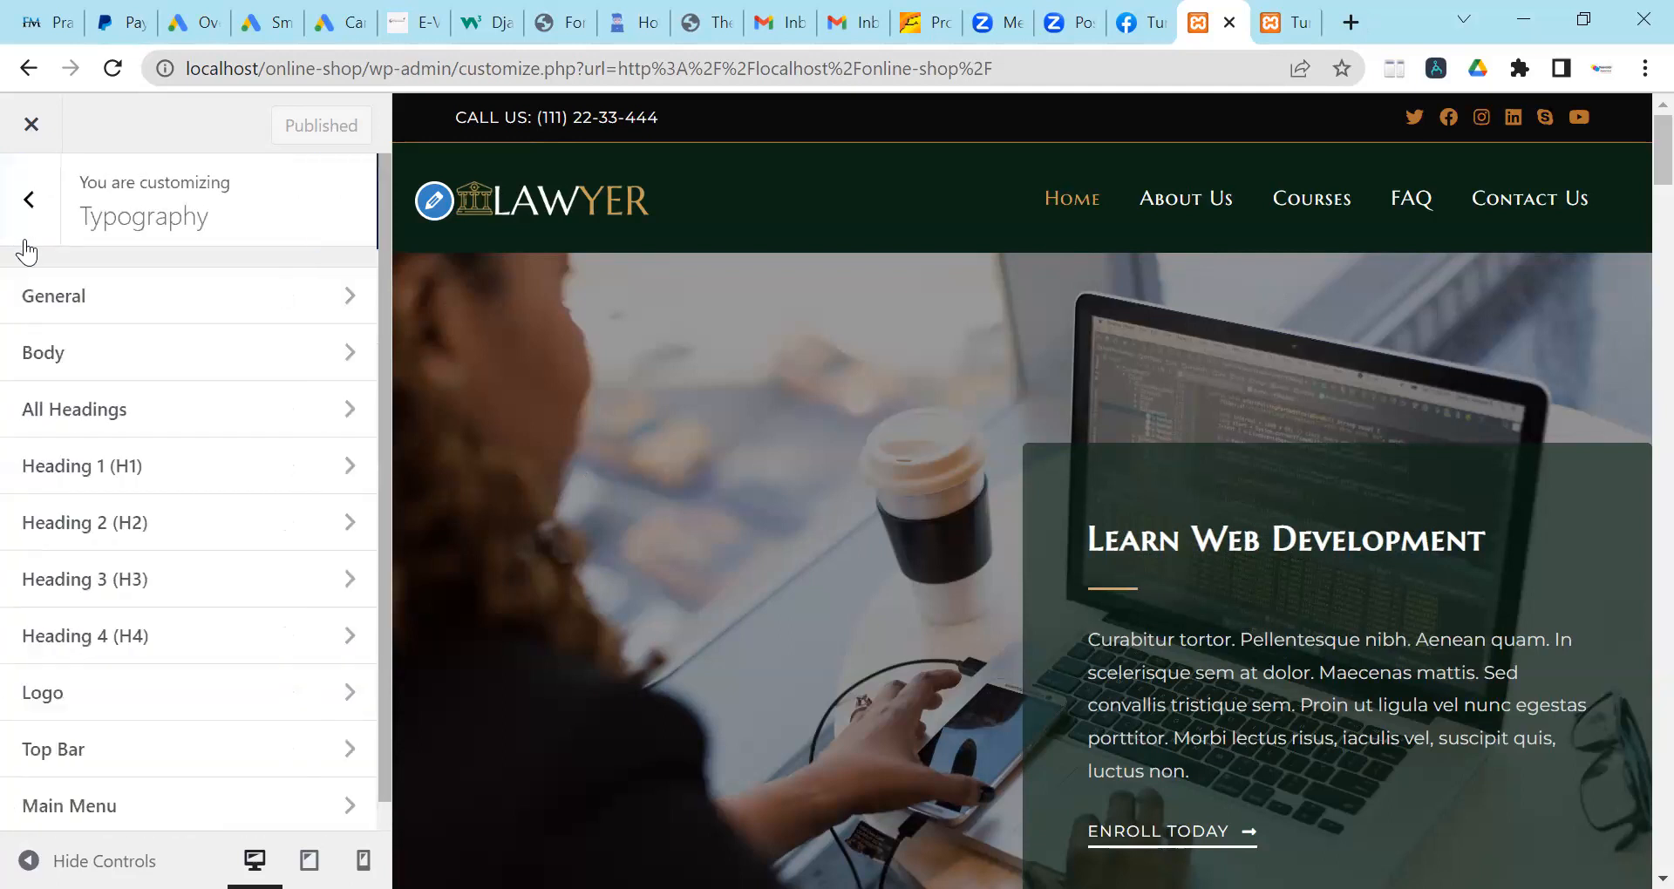
Browse the Body font family list, leaving Montserrat unchanged.
{"action": "left_click", "coordinate": [98, 370]}
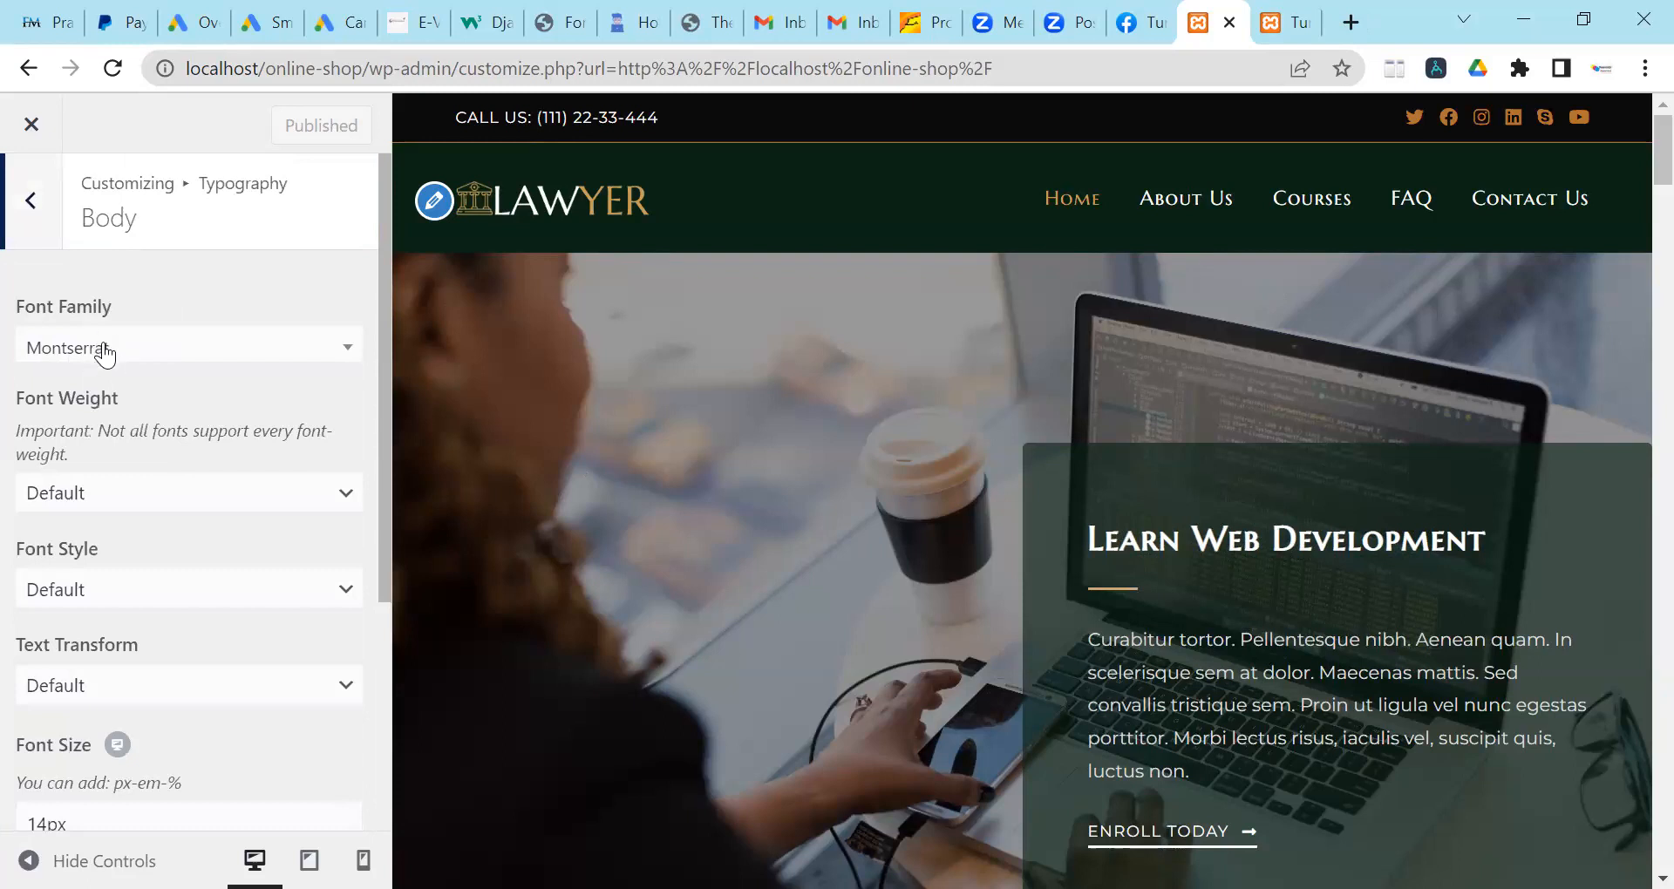
{"action": "left_click", "coordinate": [145, 353]}
{"action": "scroll", "coordinate": [140, 523], "scroll_direction": "down", "scroll_amount": 6}
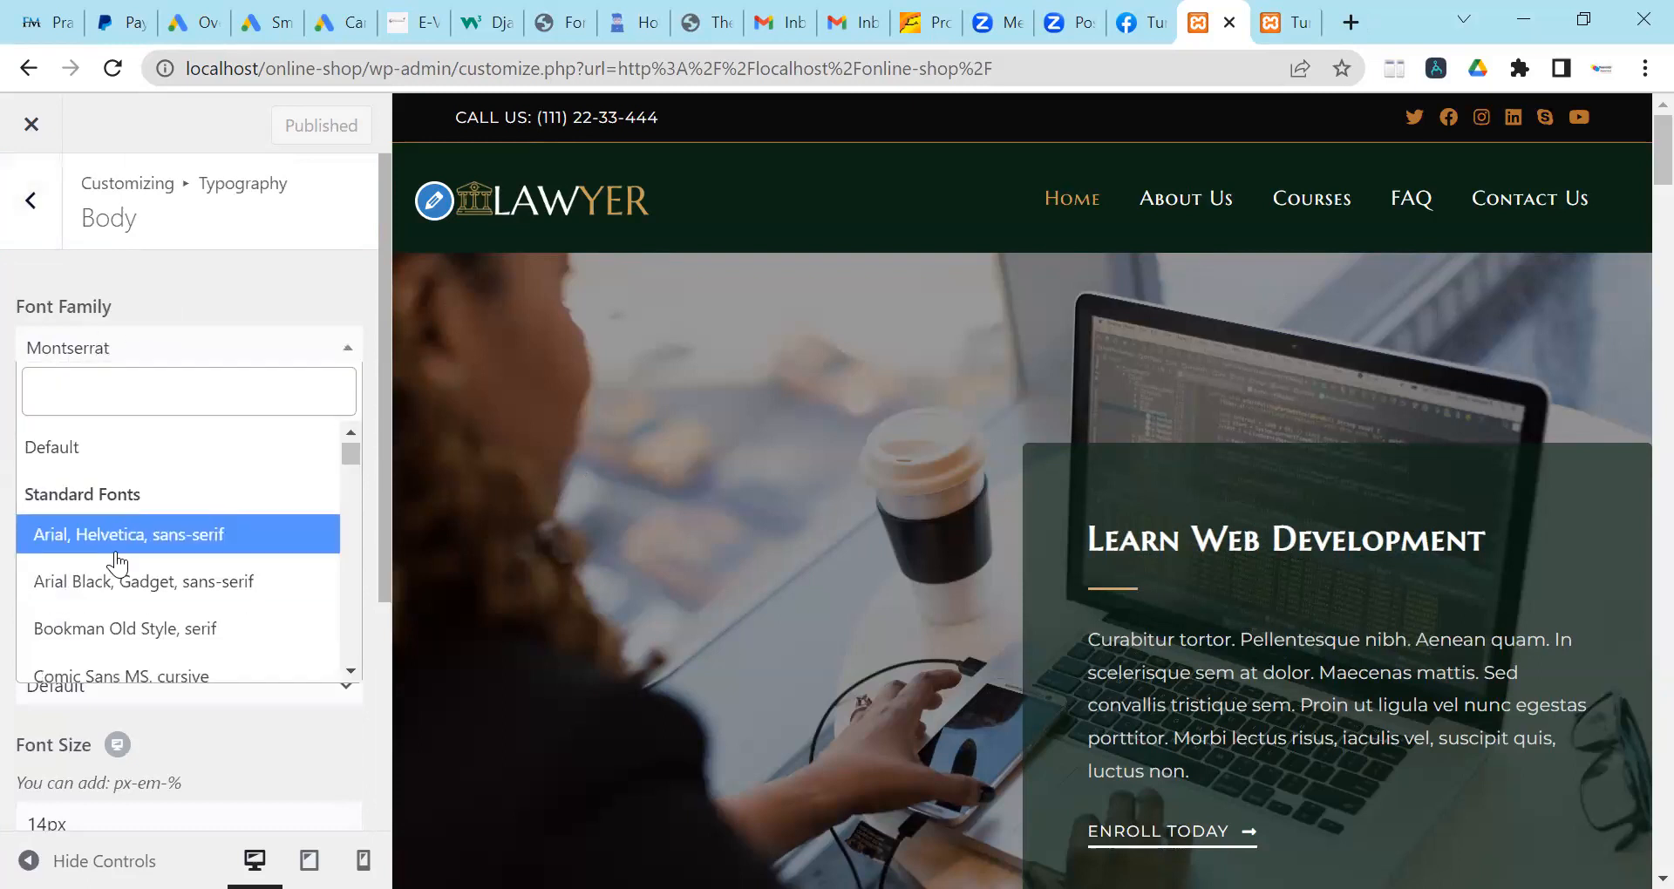
{"action": "scroll", "coordinate": [148, 501], "scroll_direction": "down", "scroll_amount": 10}
{"action": "scroll", "coordinate": [147, 471], "scroll_direction": "up", "scroll_amount": 9}
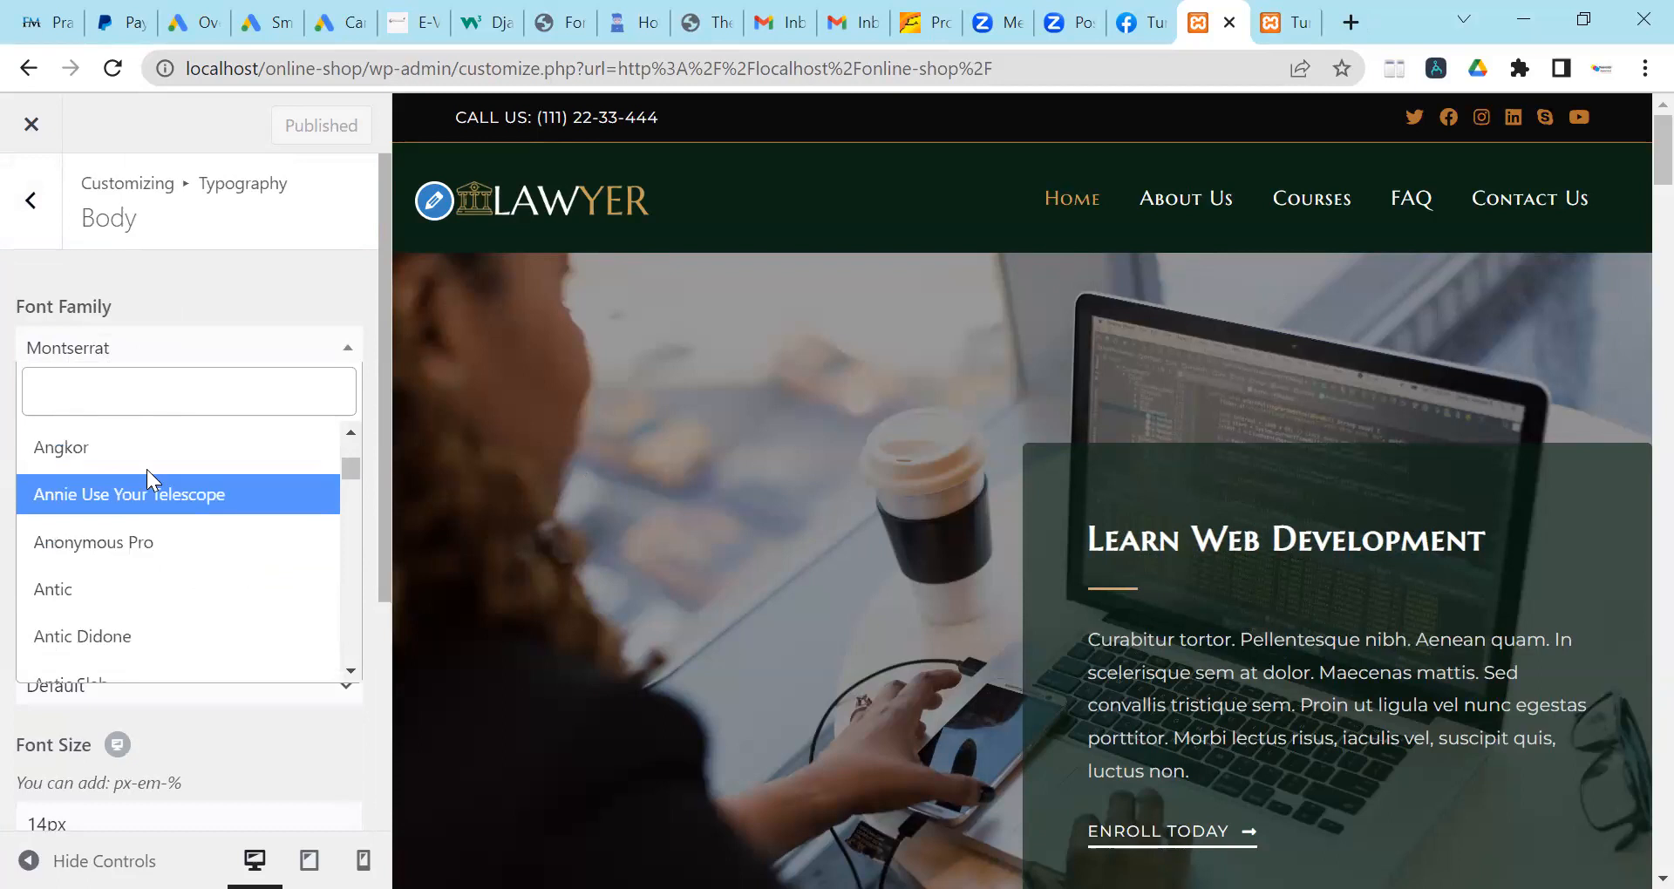
{"action": "left_click", "coordinate": [186, 312]}
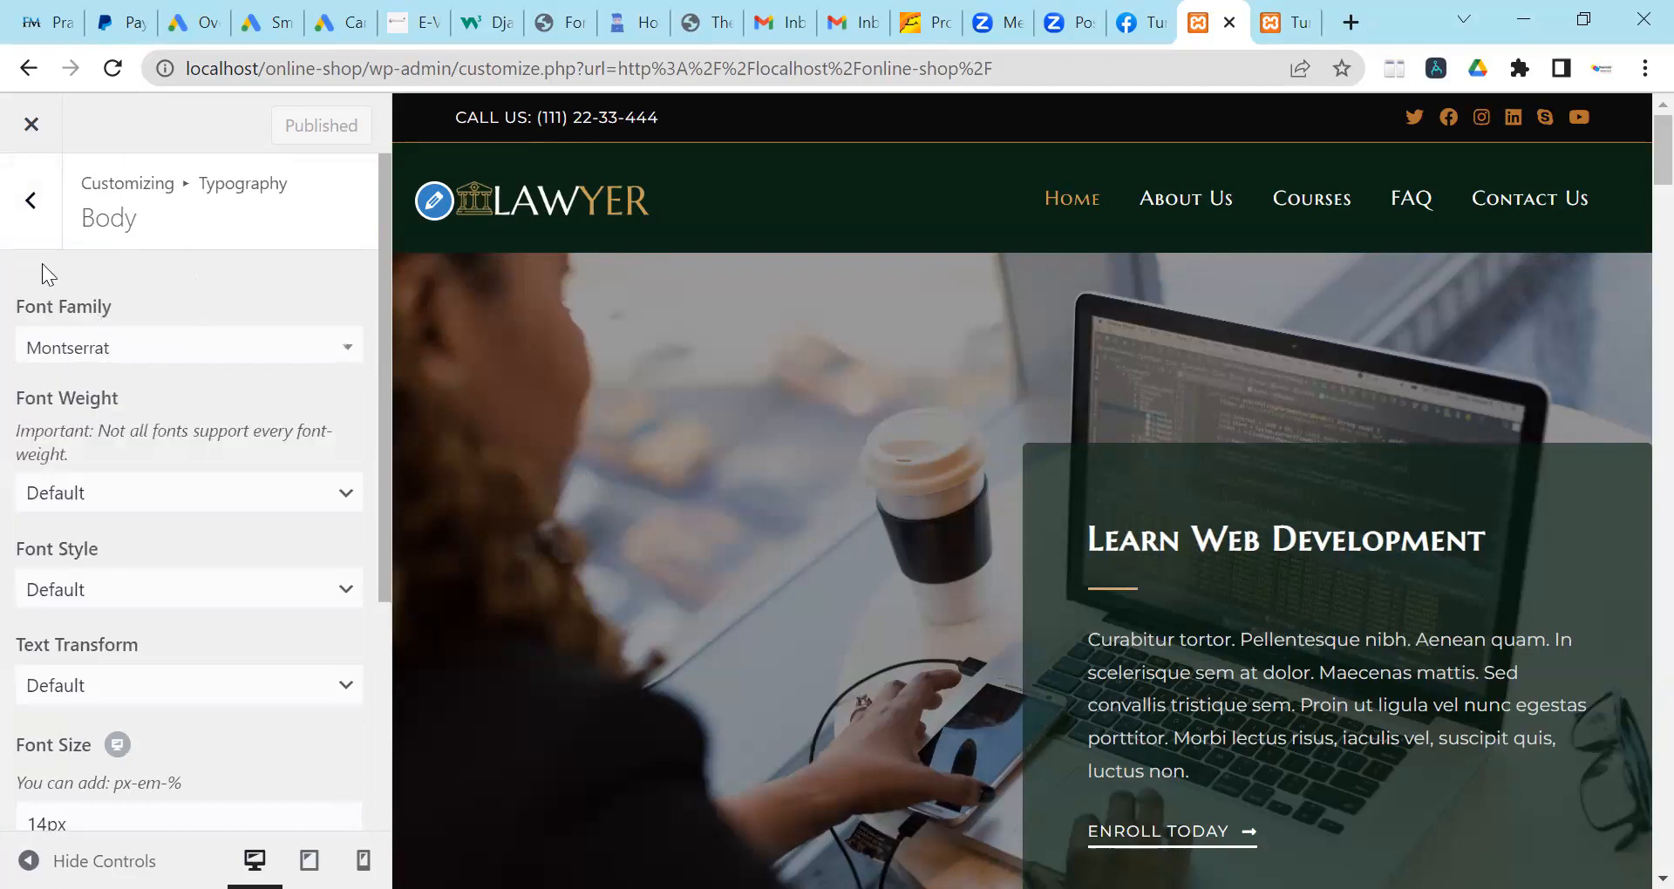
{"action": "left_click", "coordinate": [31, 233]}
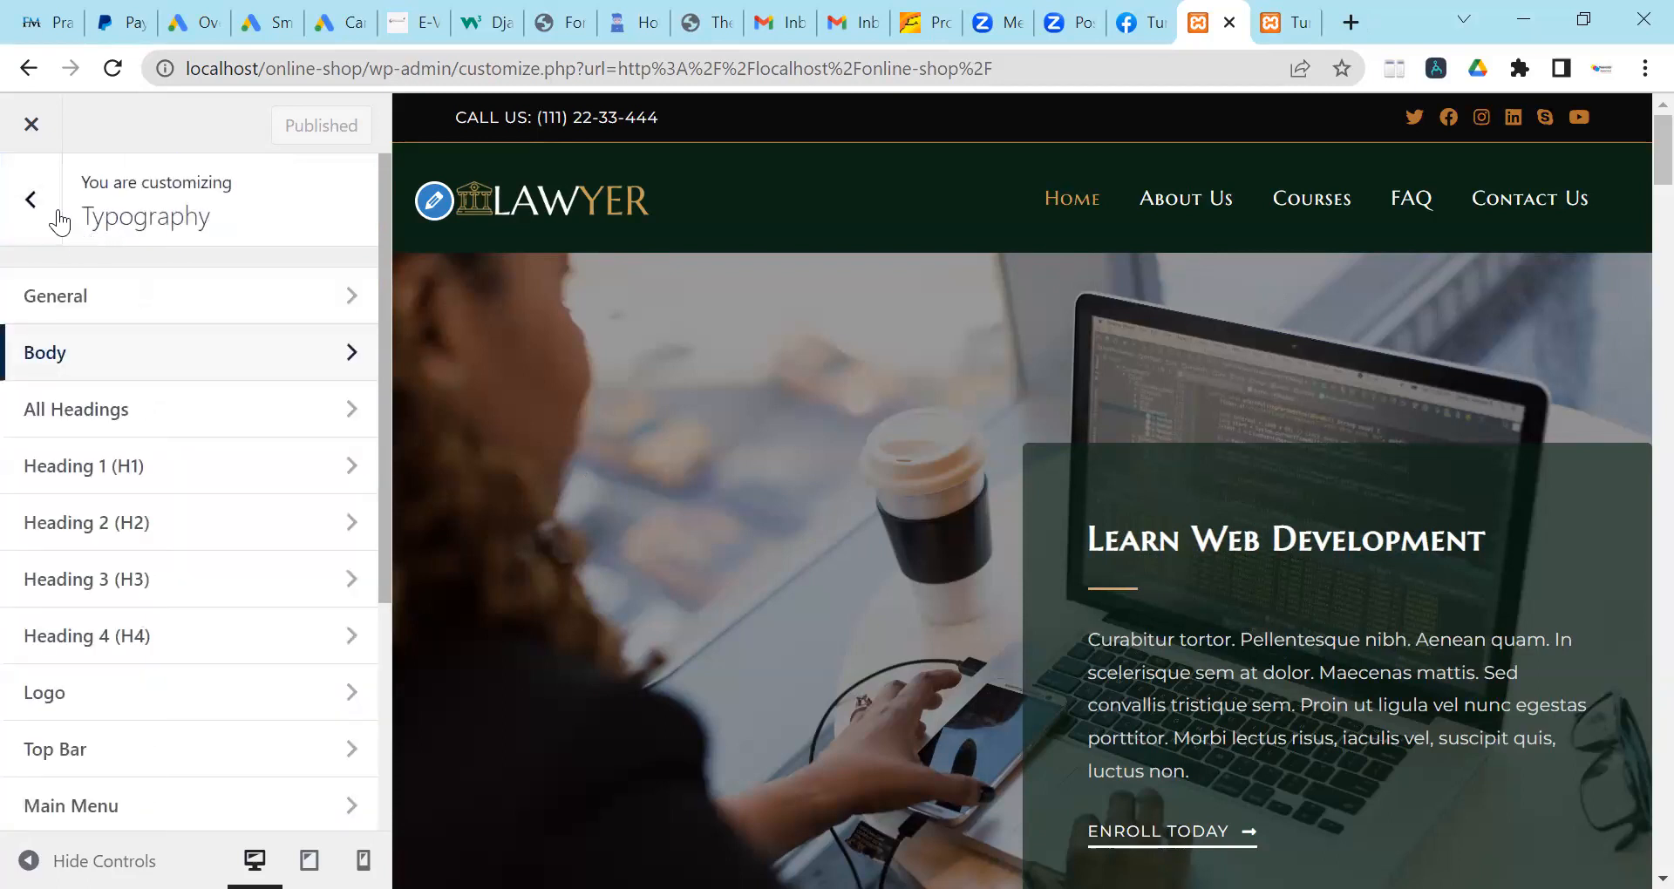
Remove the current Lawyer logo image under Header > Logo.
{"action": "left_click", "coordinate": [35, 213]}
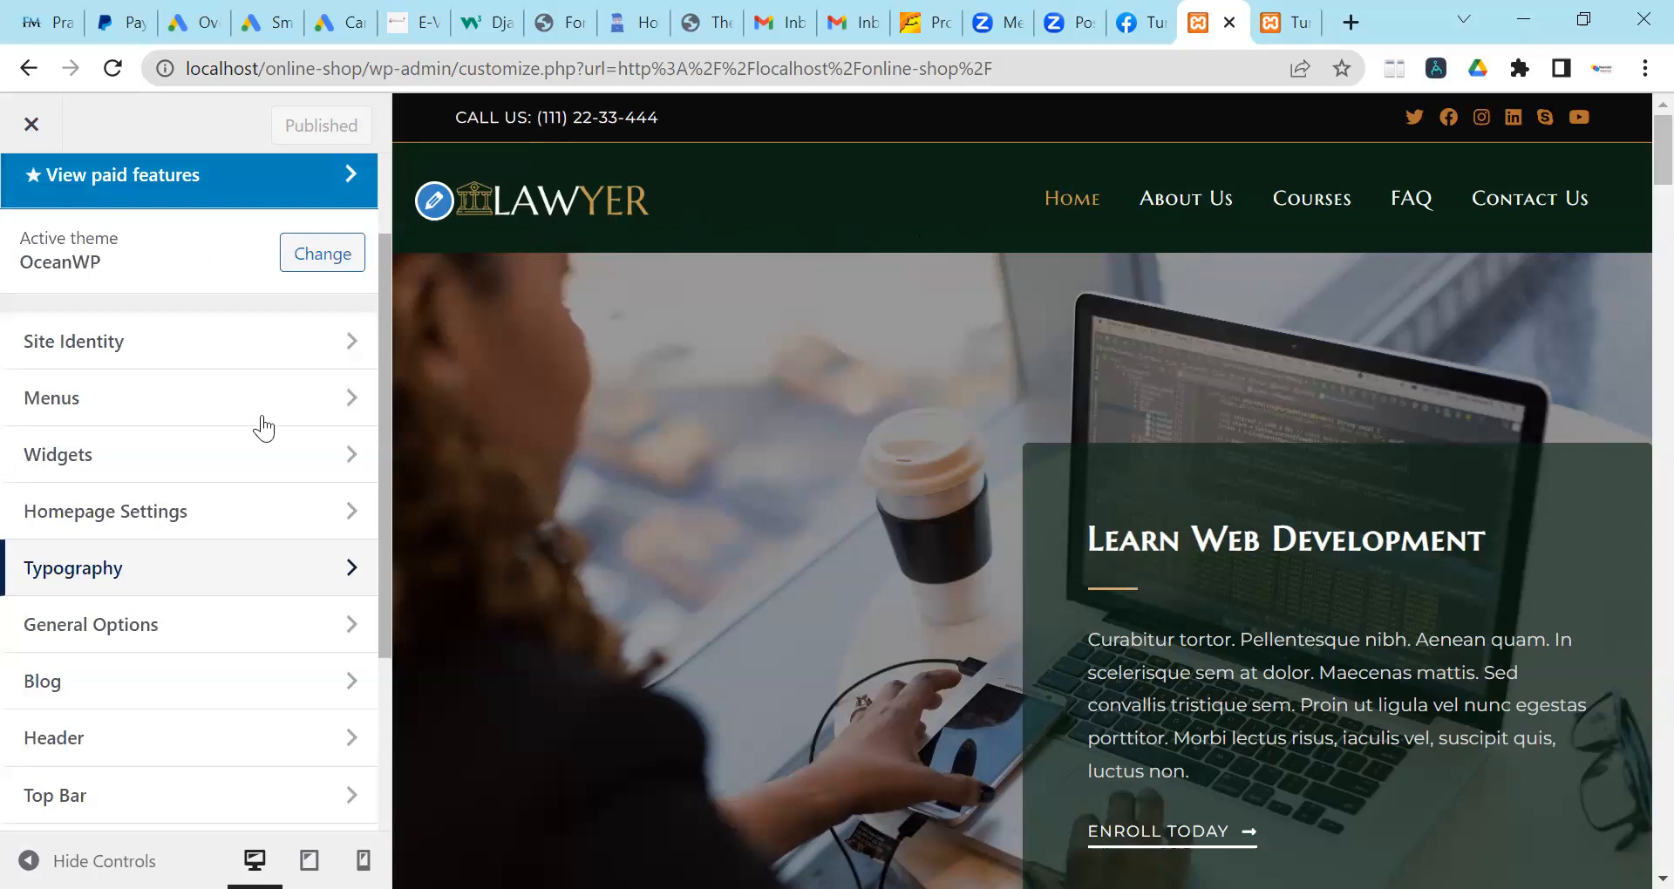
{"action": "scroll", "coordinate": [187, 456], "scroll_direction": "down", "scroll_amount": 3}
{"action": "left_click", "coordinate": [120, 476]}
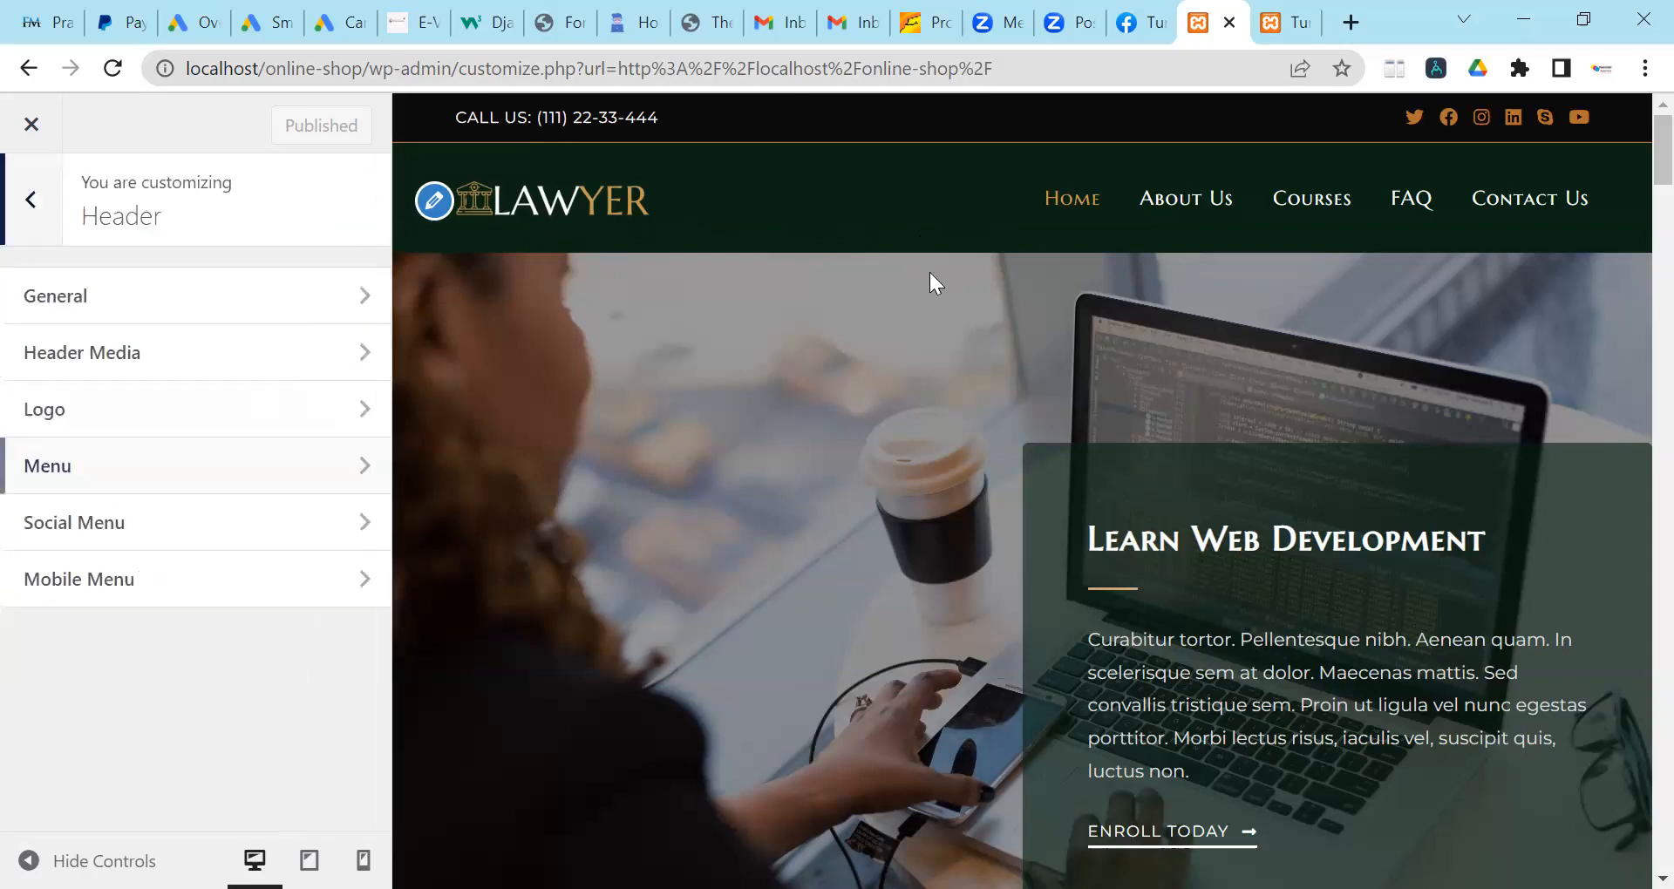
{"action": "left_click", "coordinate": [87, 411]}
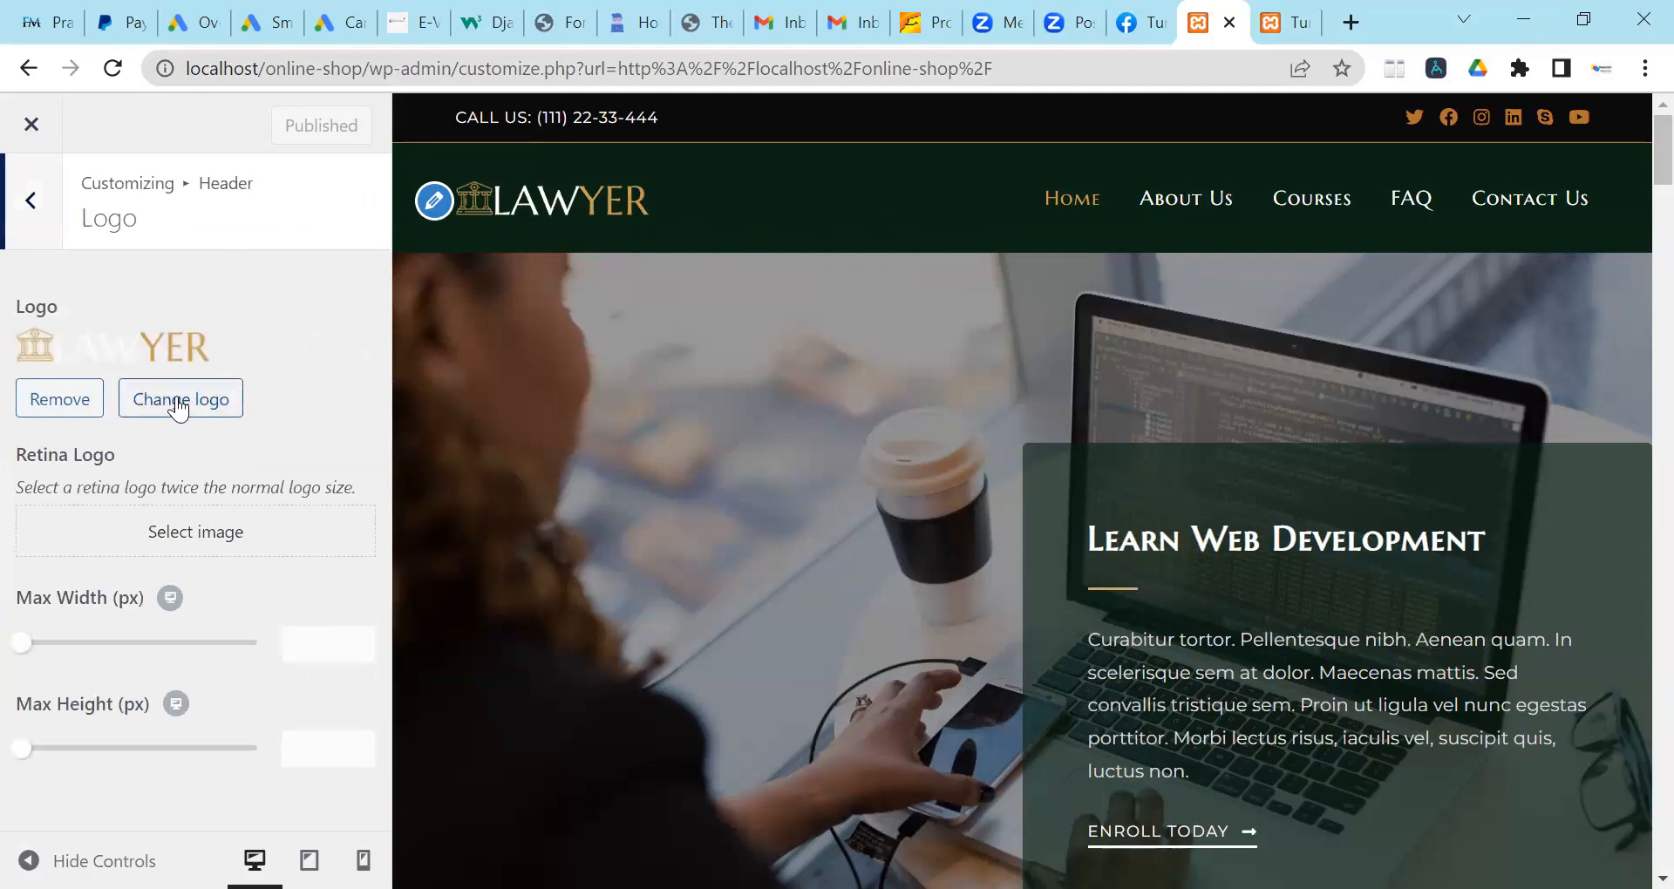
{"action": "left_click", "coordinate": [61, 403]}
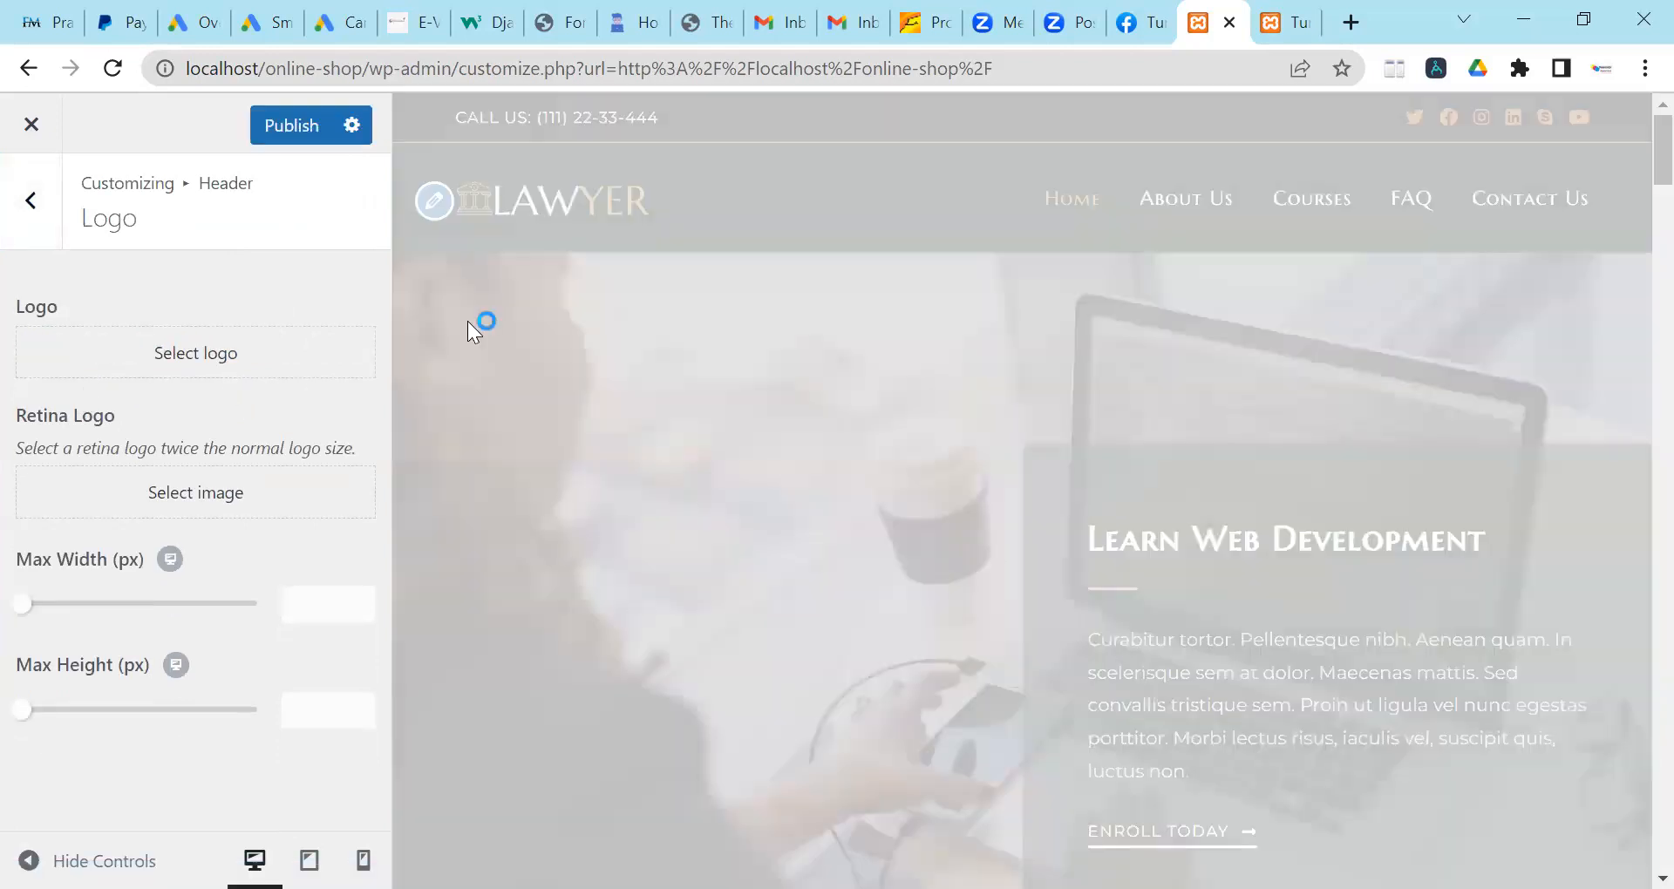
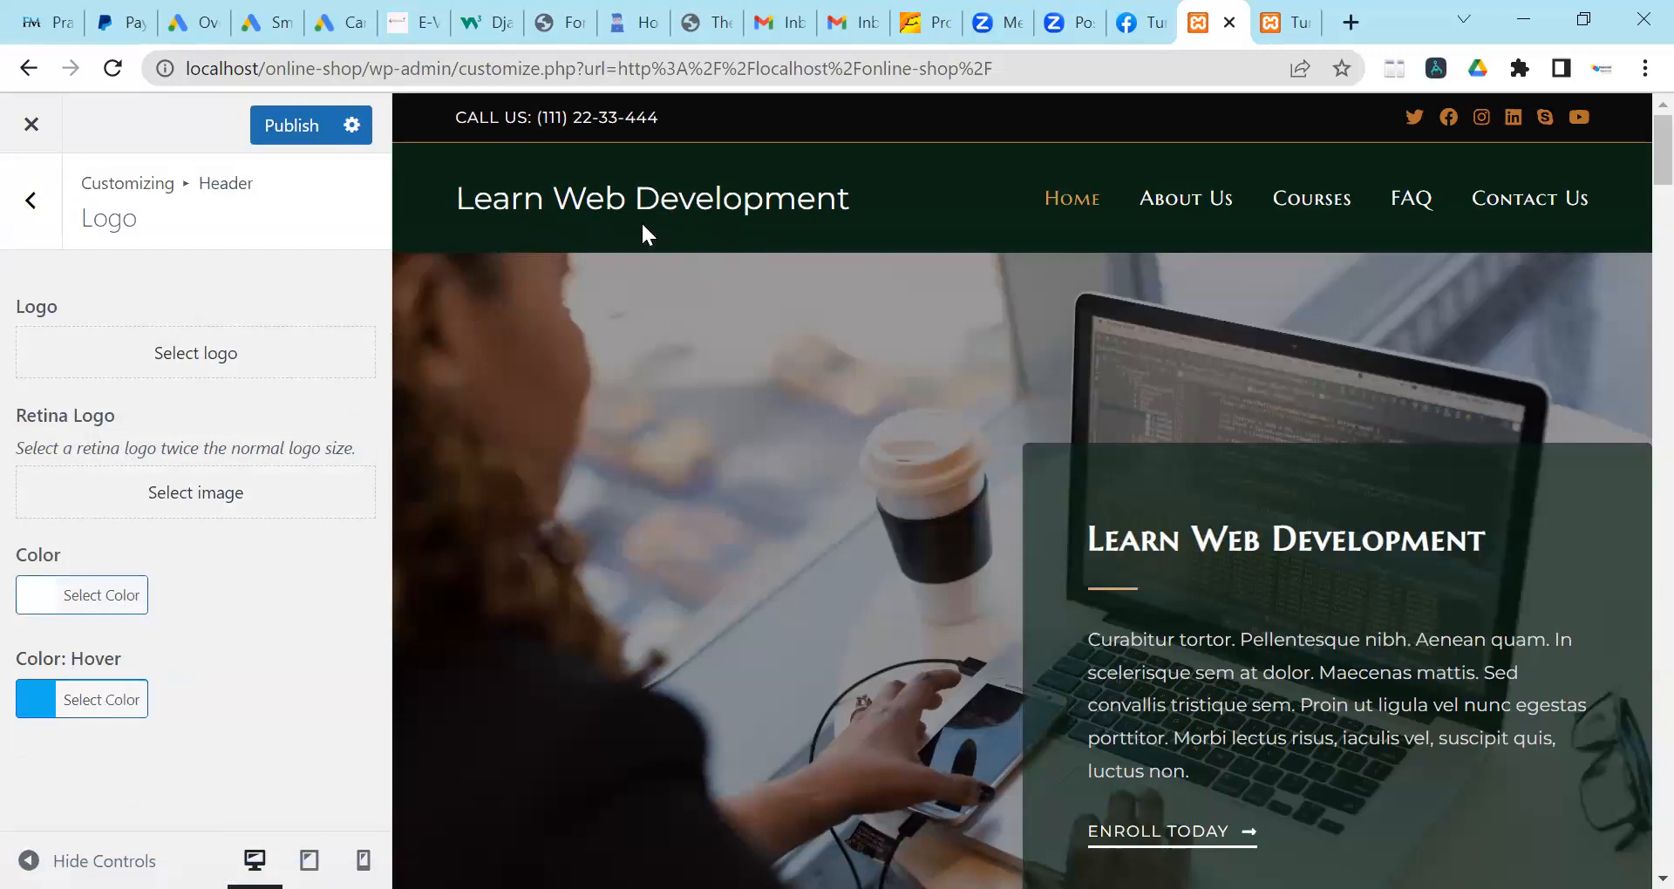
Set the logo hover colour to red in Header > Logo and publish the change.
{"action": "left_click", "coordinate": [122, 708]}
{"action": "scroll", "coordinate": [156, 615], "scroll_direction": "down", "scroll_amount": 3}
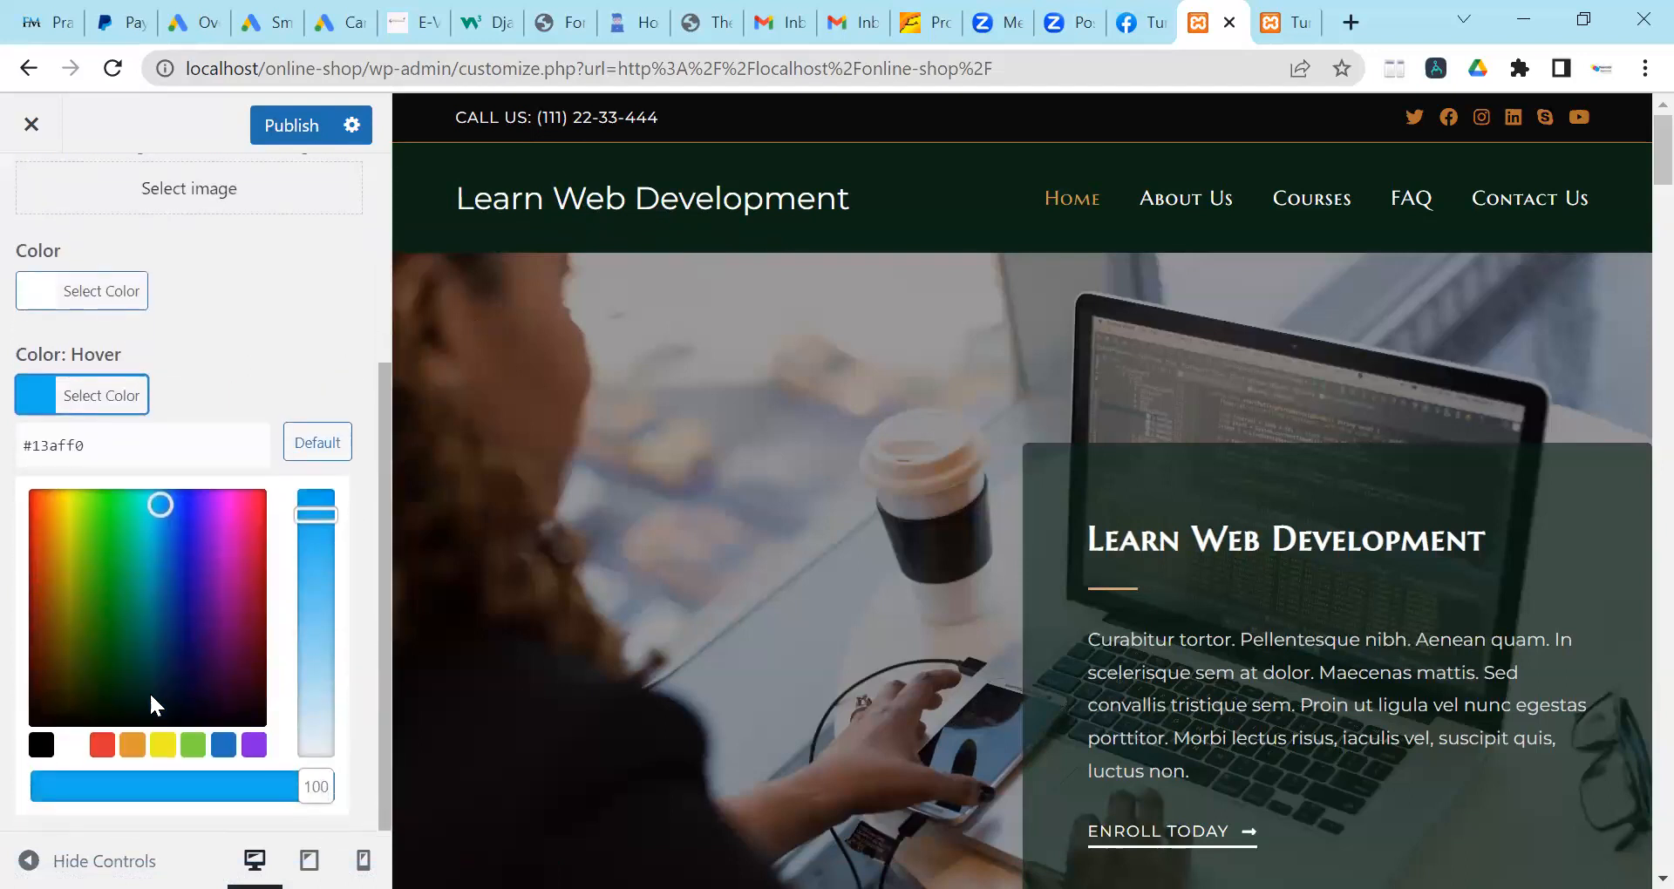
{"action": "left_click", "coordinate": [102, 745]}
{"action": "left_click", "coordinate": [322, 280]}
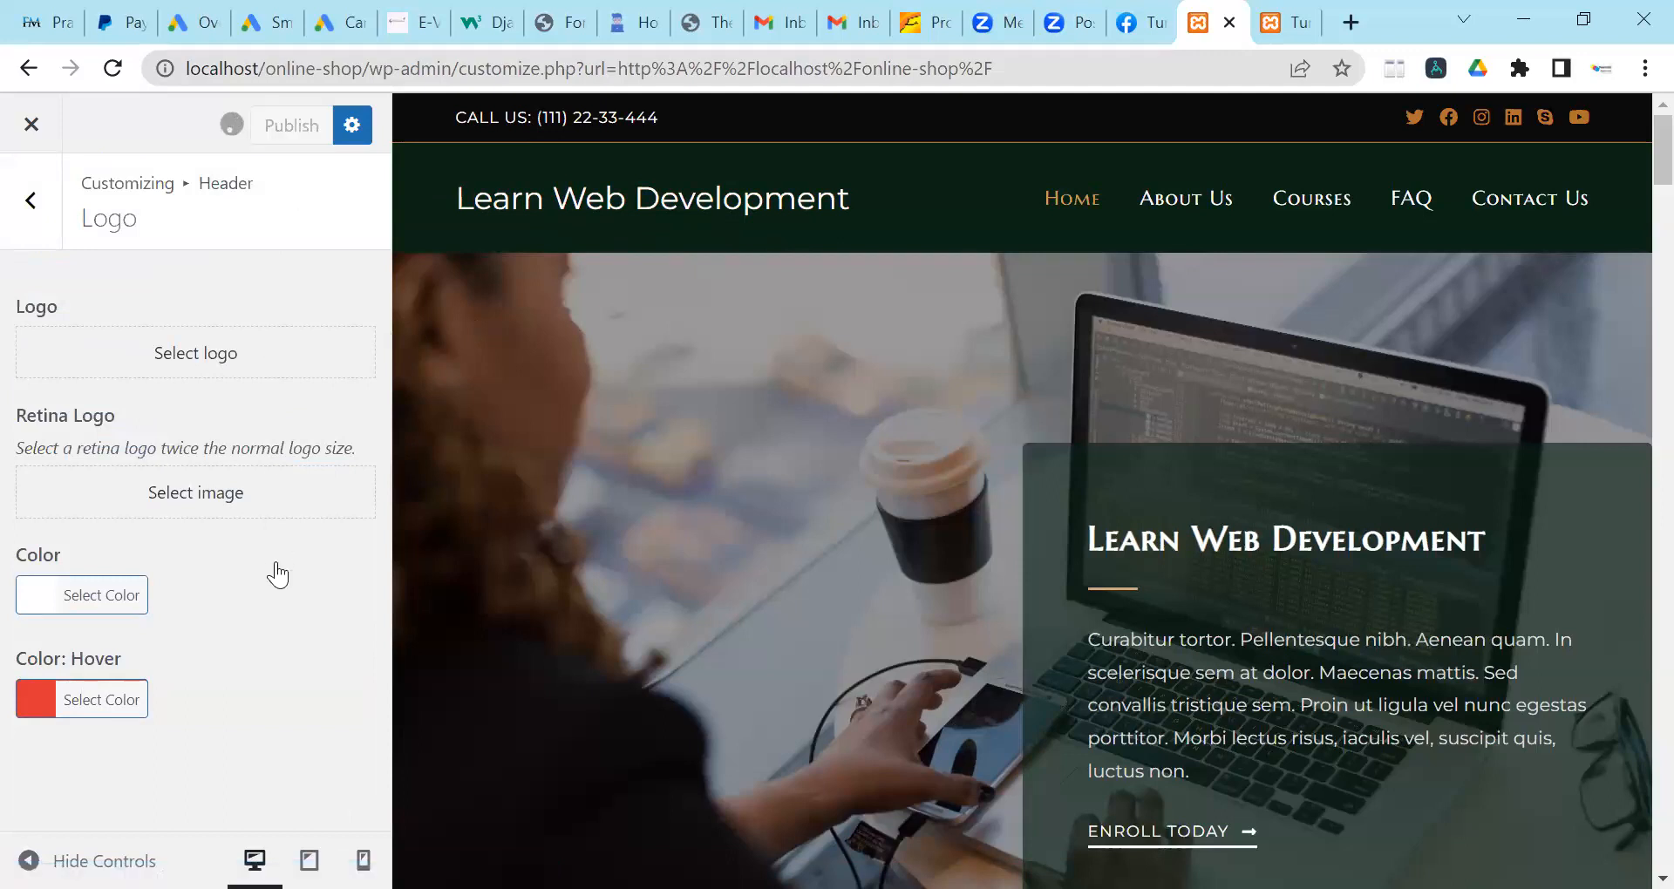
{"action": "left_click", "coordinate": [26, 207]}
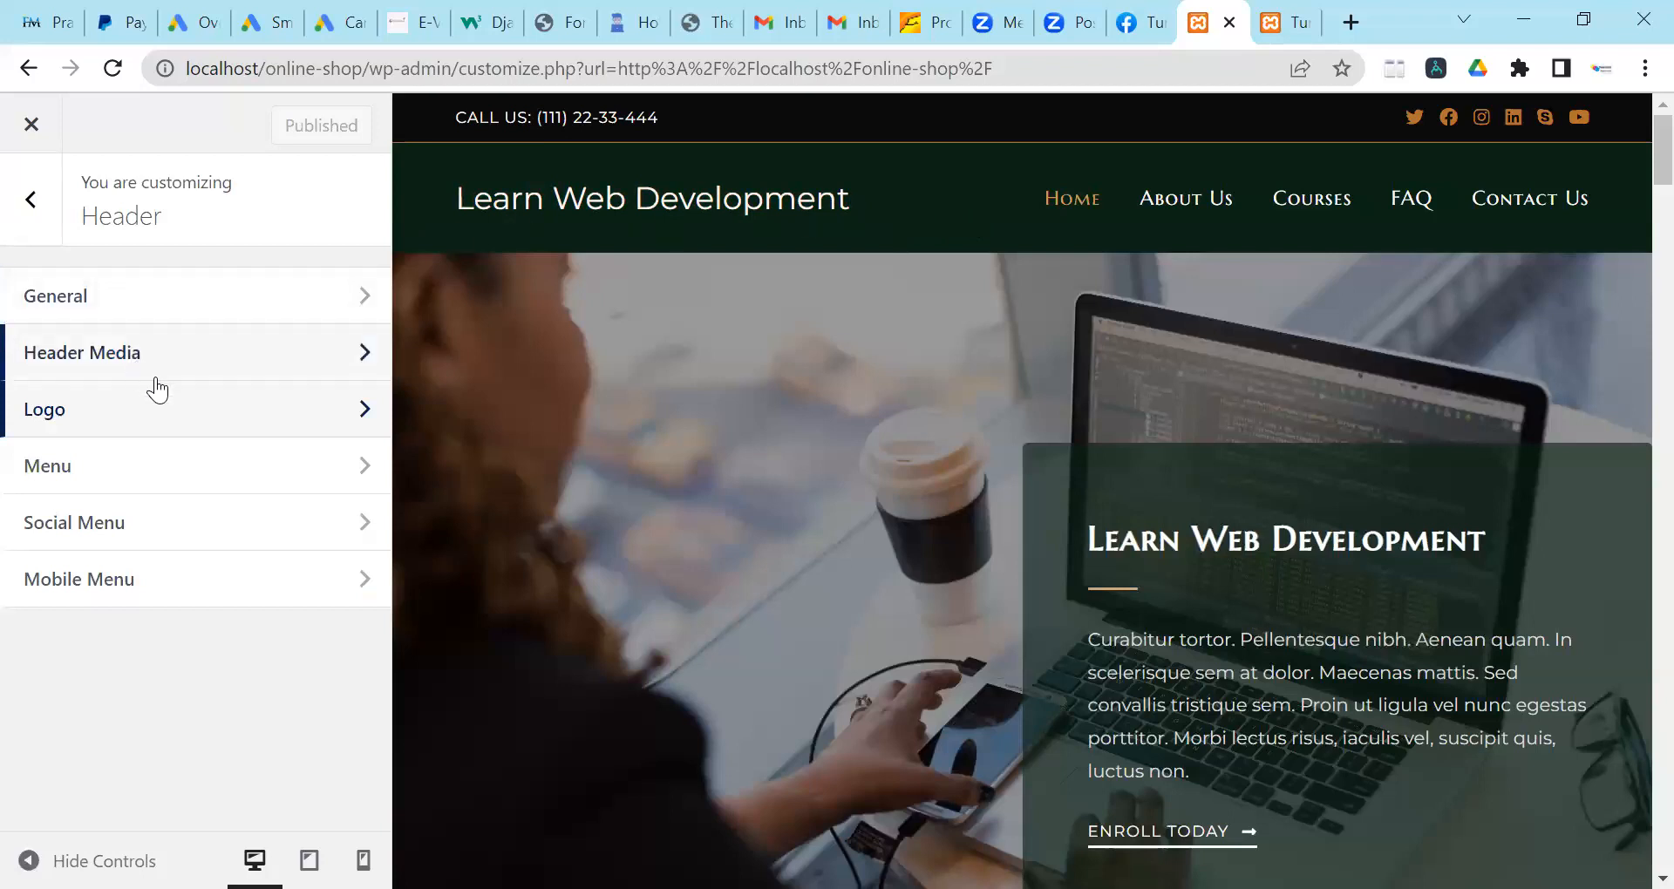
Set the Header > General background colour to the red swatch and publish it.
{"action": "left_click", "coordinate": [150, 307]}
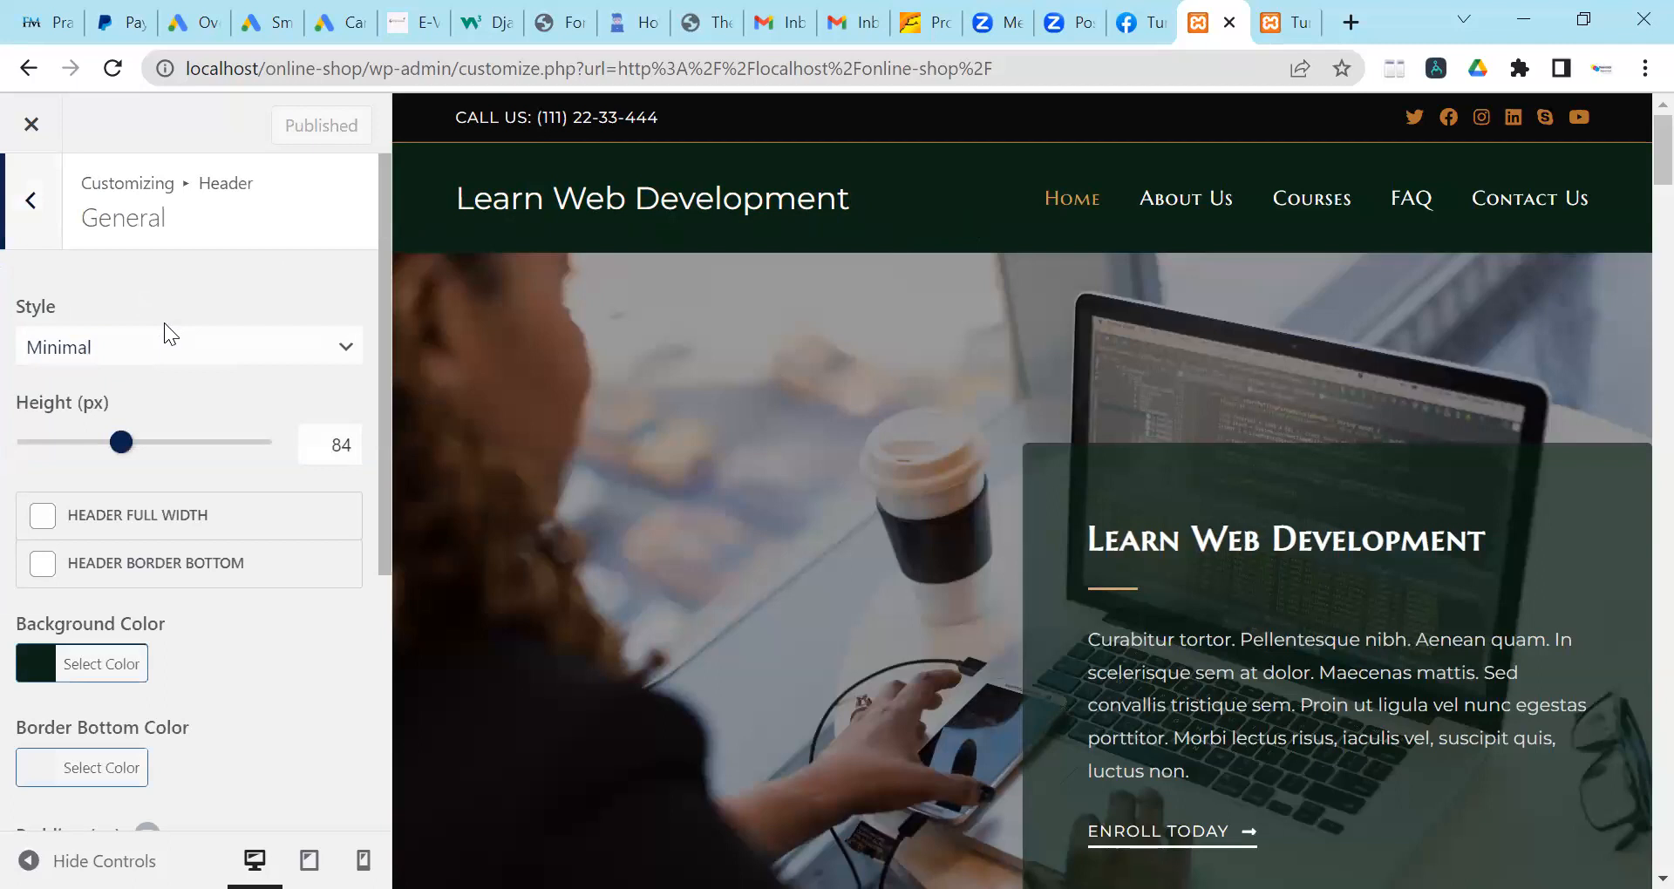
{"action": "scroll", "coordinate": [35, 455], "scroll_direction": "down", "scroll_amount": 2}
{"action": "scroll", "coordinate": [35, 455], "scroll_direction": "down", "scroll_amount": 1}
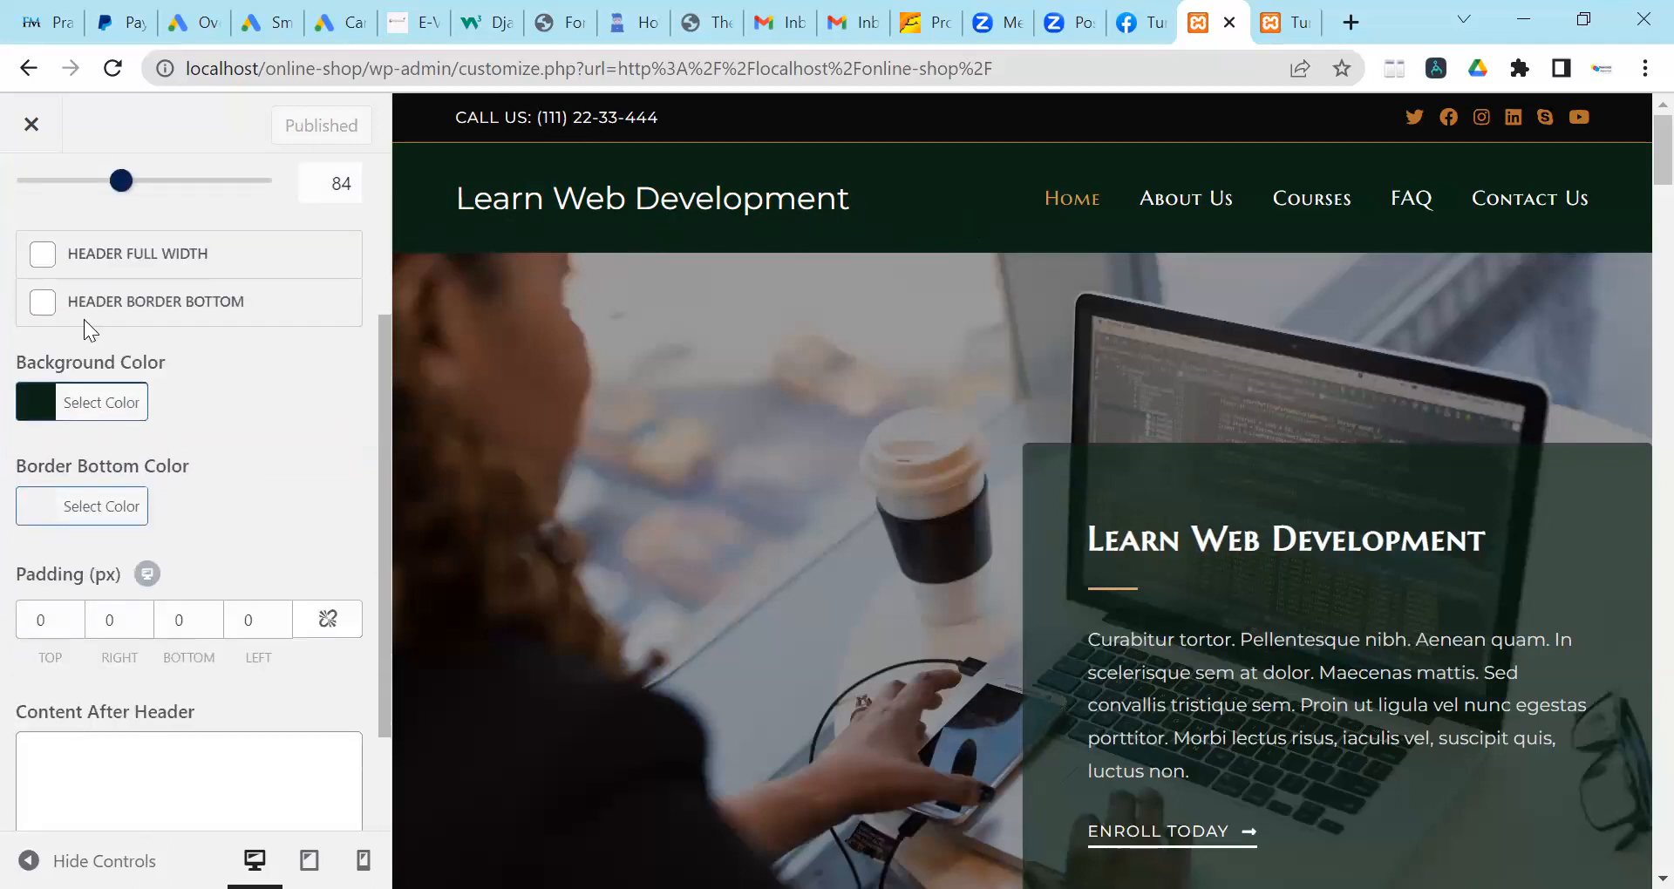
{"action": "left_click", "coordinate": [128, 404]}
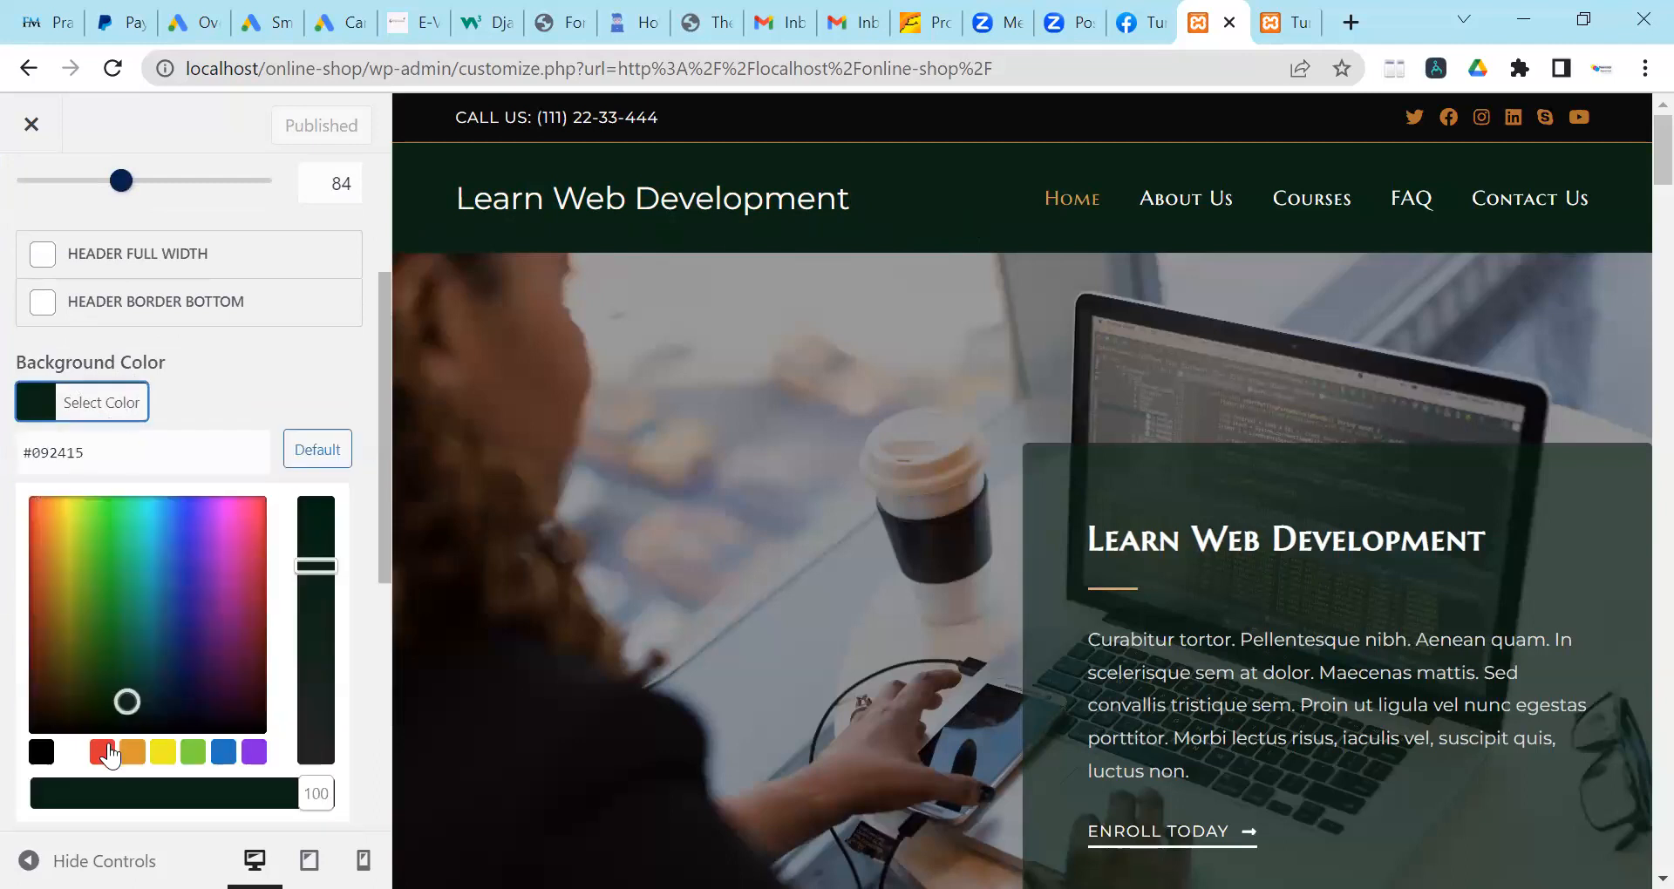
{"action": "left_click", "coordinate": [103, 750]}
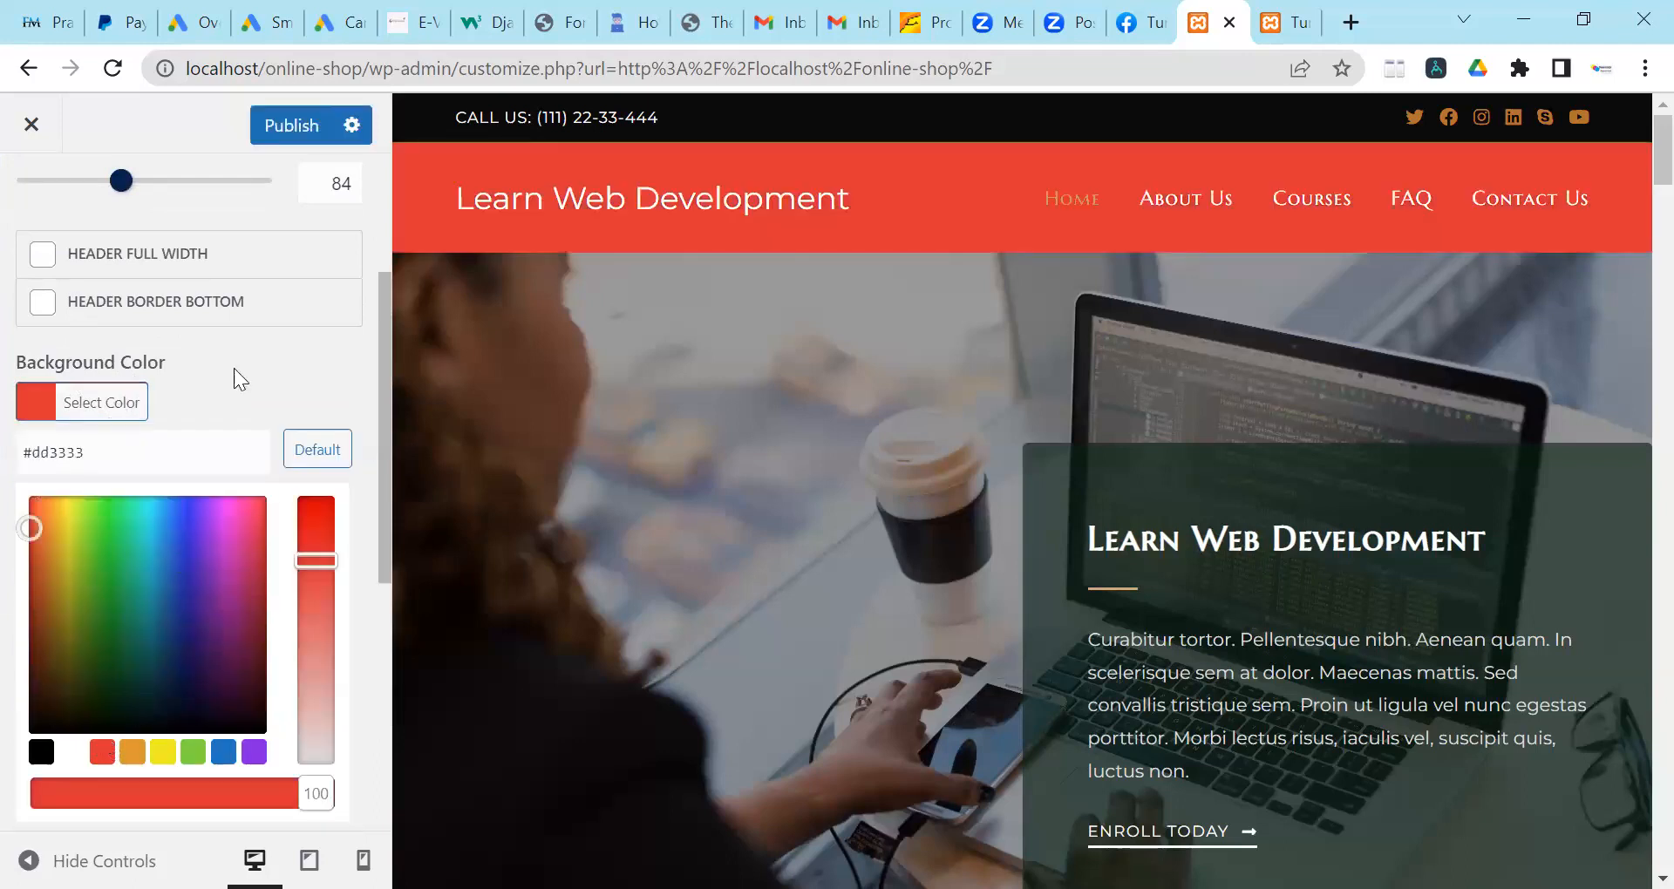
{"action": "left_click", "coordinate": [303, 377]}
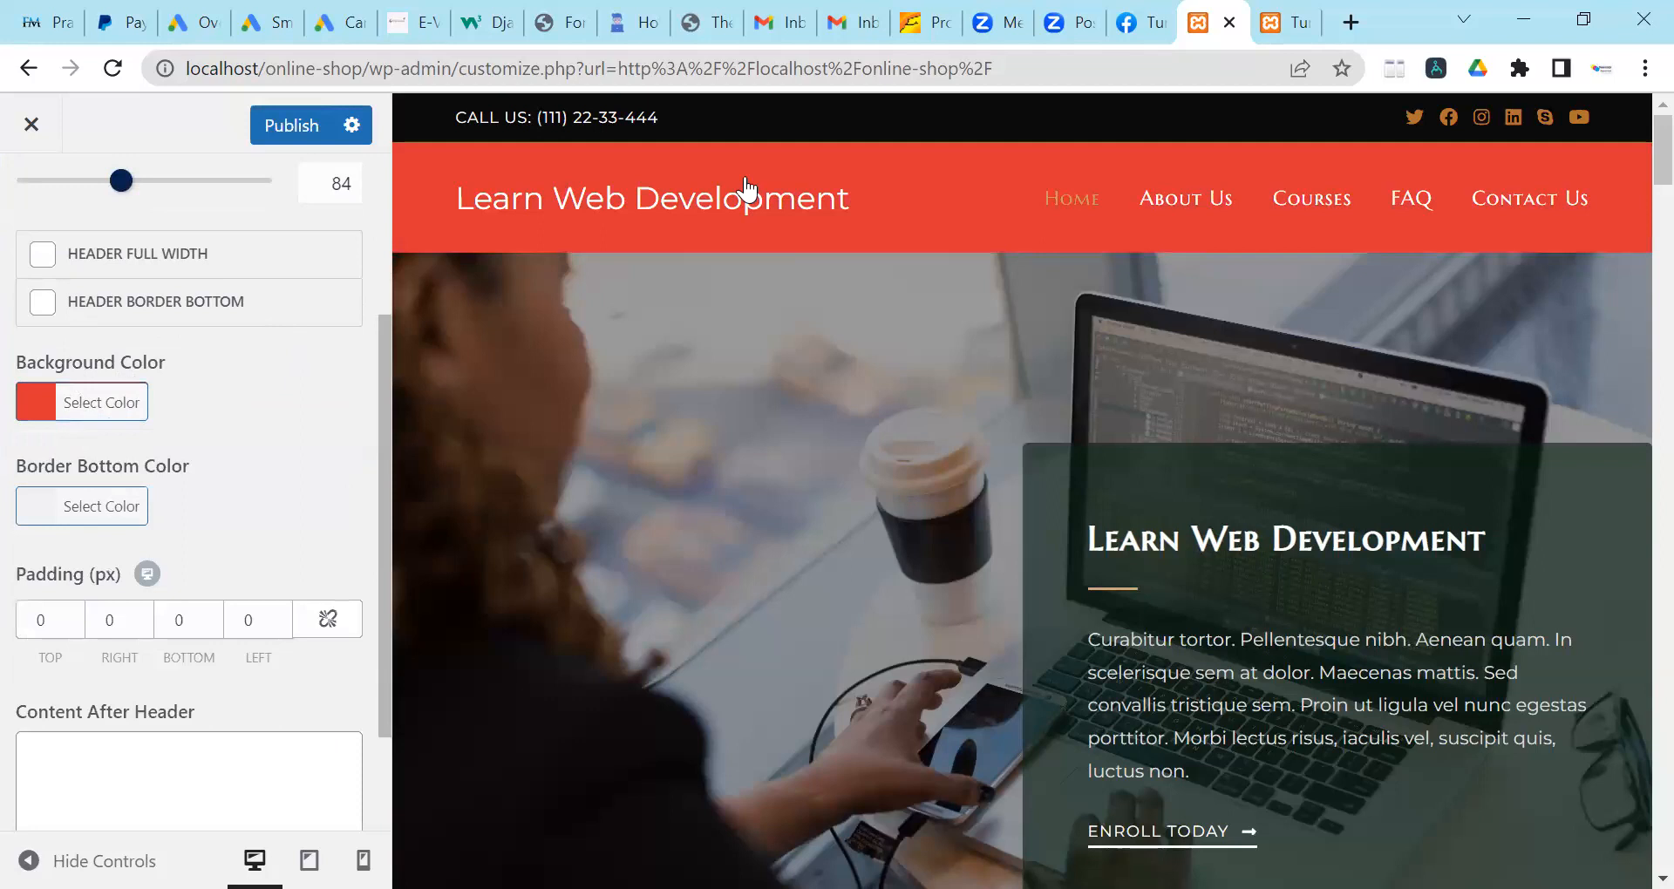
{"action": "scroll", "coordinate": [218, 484], "scroll_direction": "down", "scroll_amount": 2}
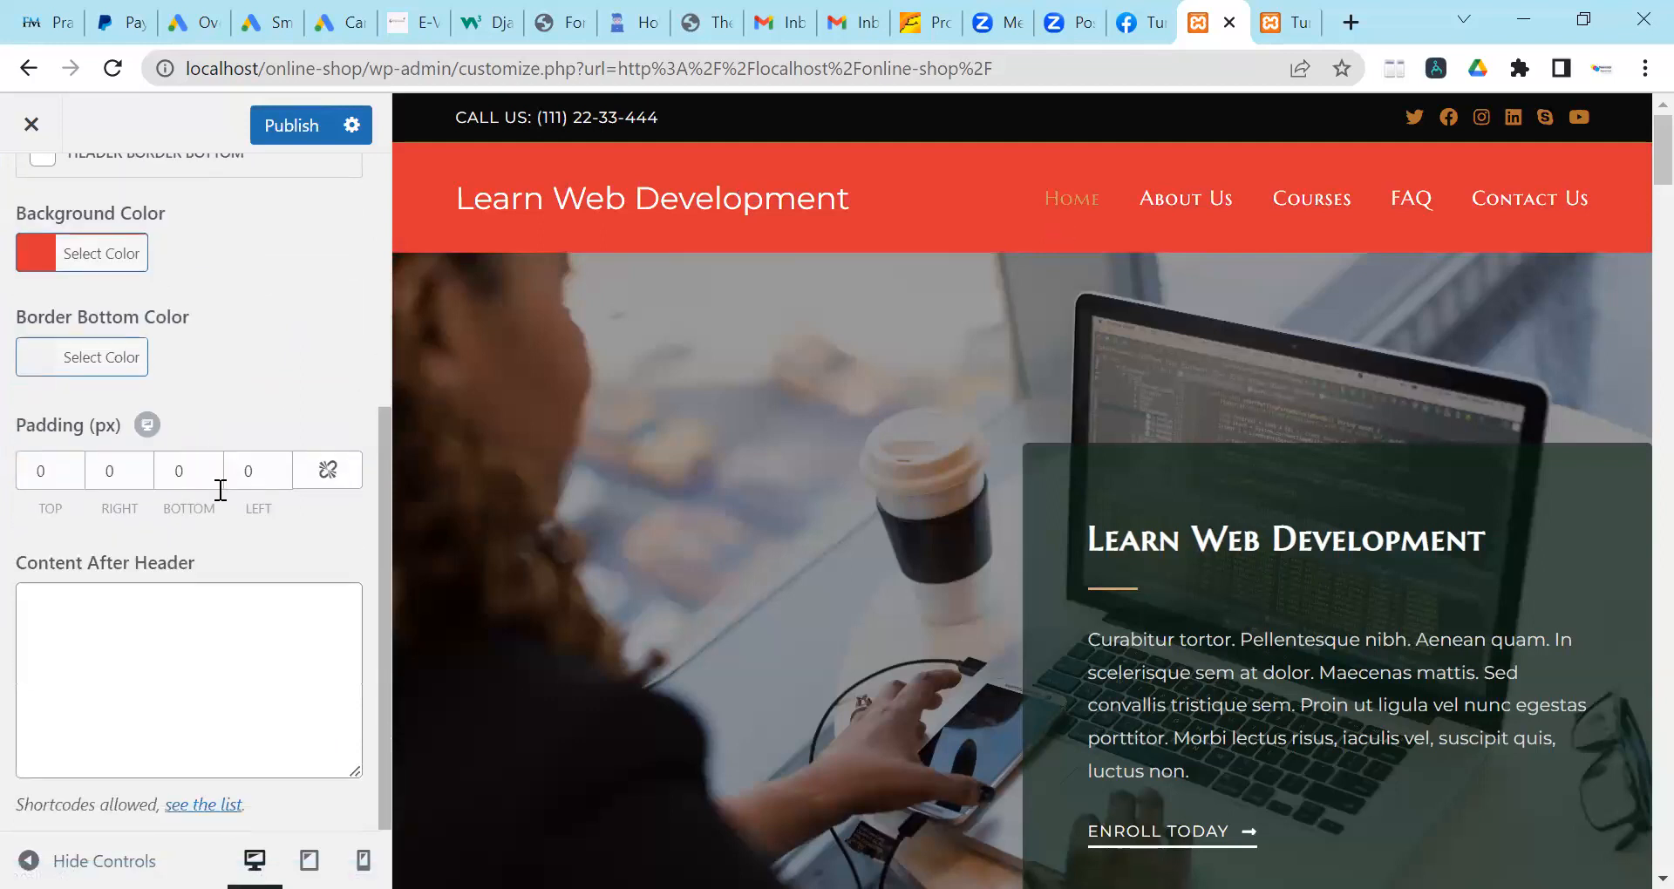
{"action": "scroll", "coordinate": [305, 401], "scroll_direction": "up", "scroll_amount": 5}
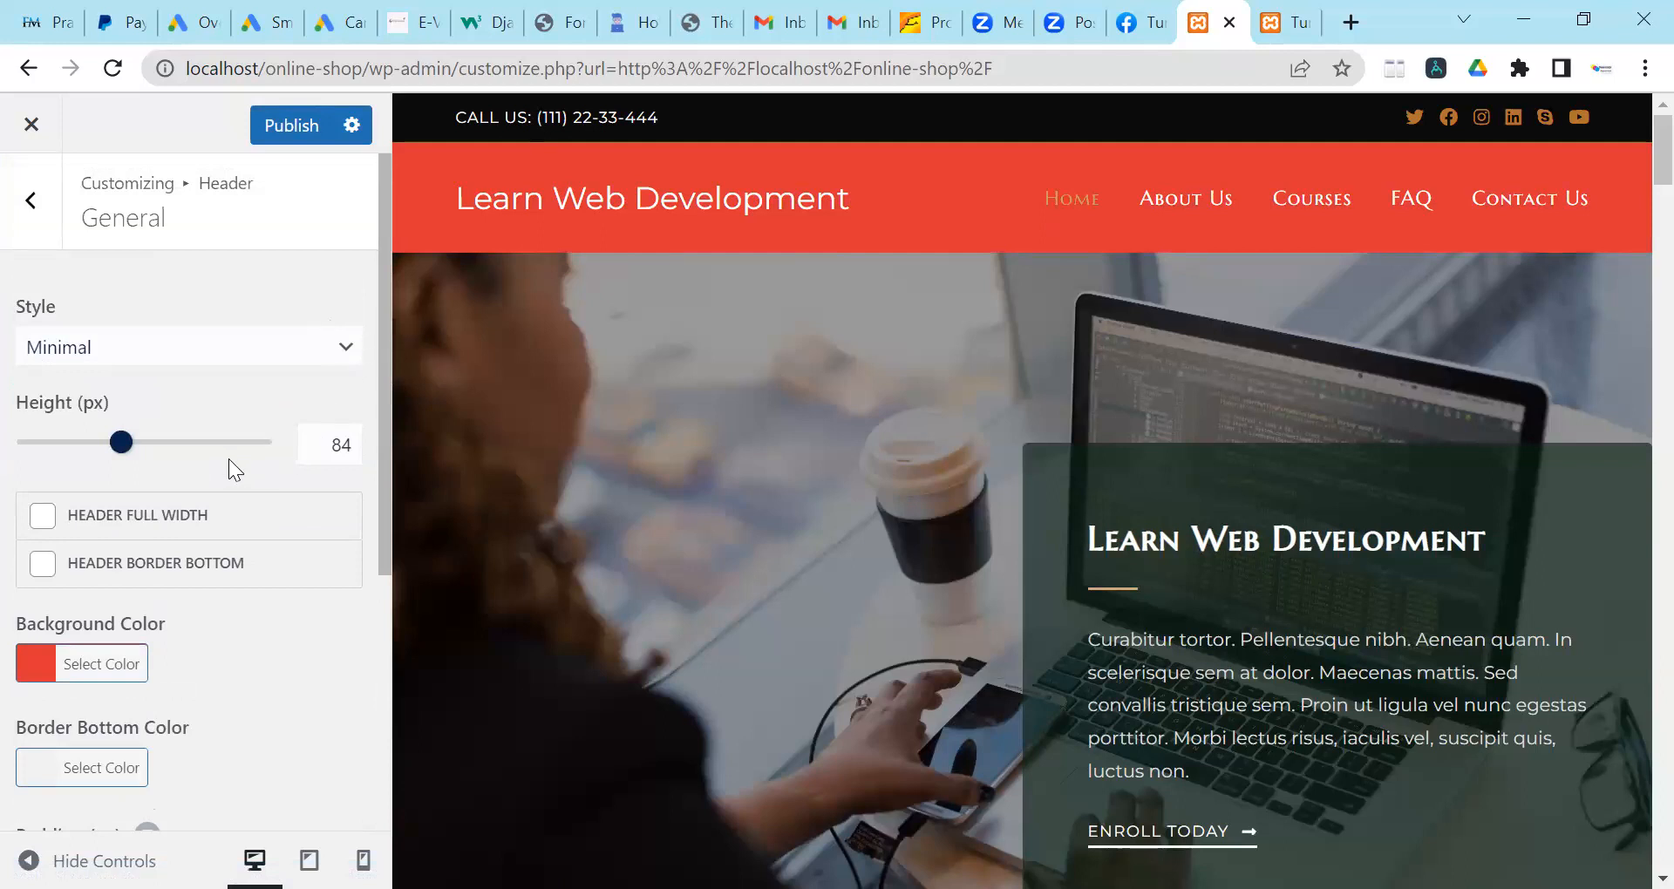
{"action": "scroll", "coordinate": [217, 384], "scroll_direction": "down", "scroll_amount": 5}
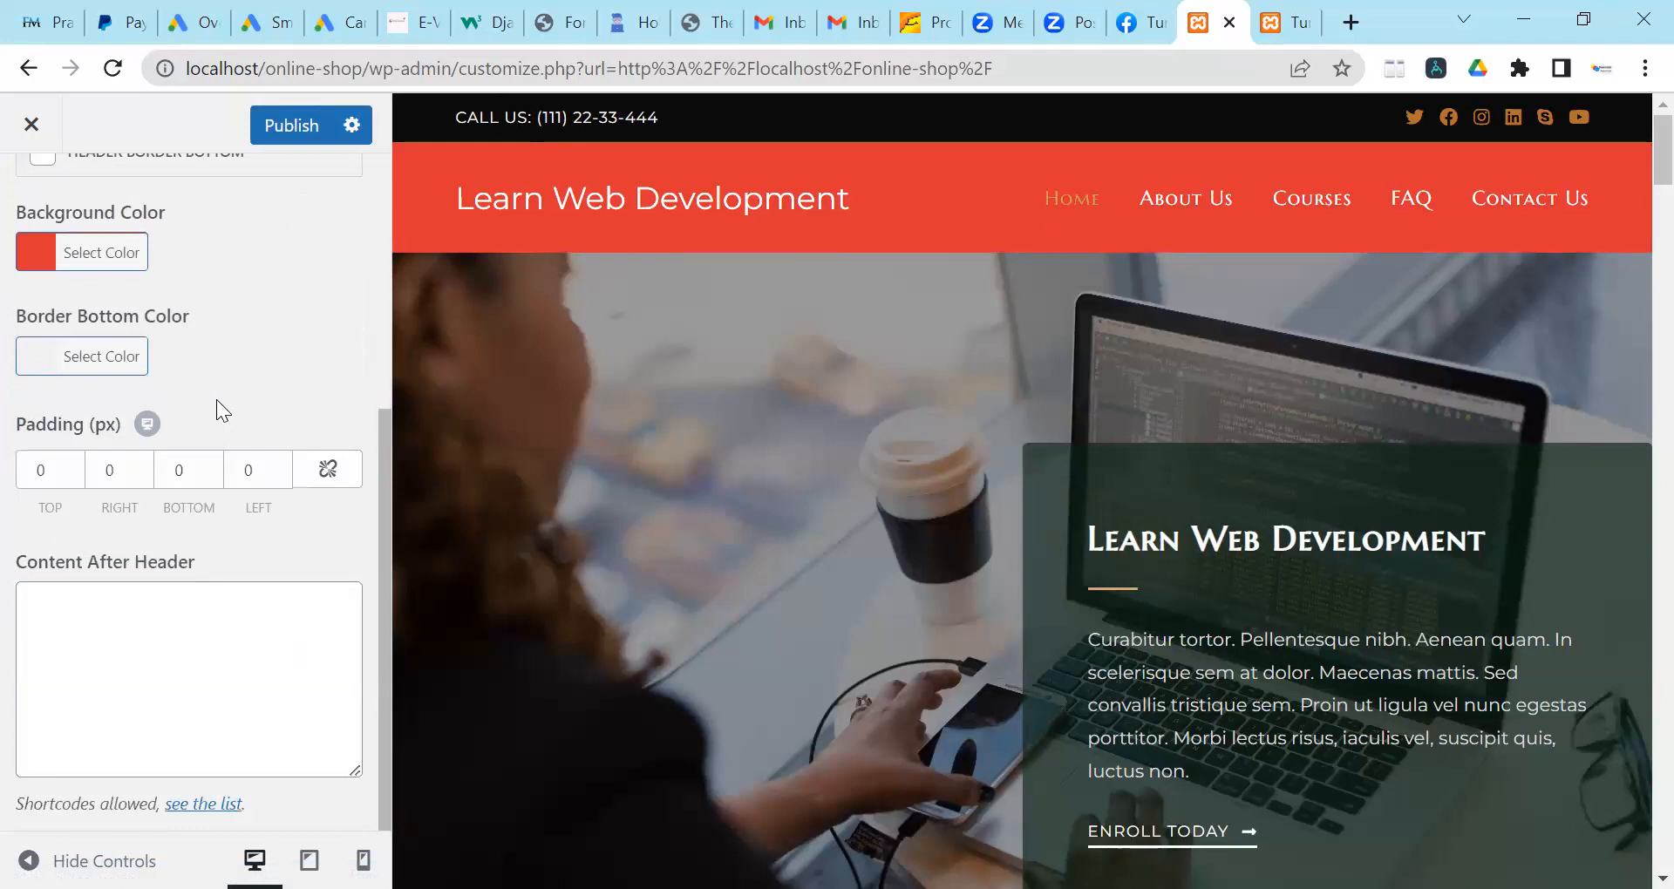
{"action": "scroll", "coordinate": [198, 335], "scroll_direction": "up", "scroll_amount": 5}
{"action": "left_click", "coordinate": [279, 127]}
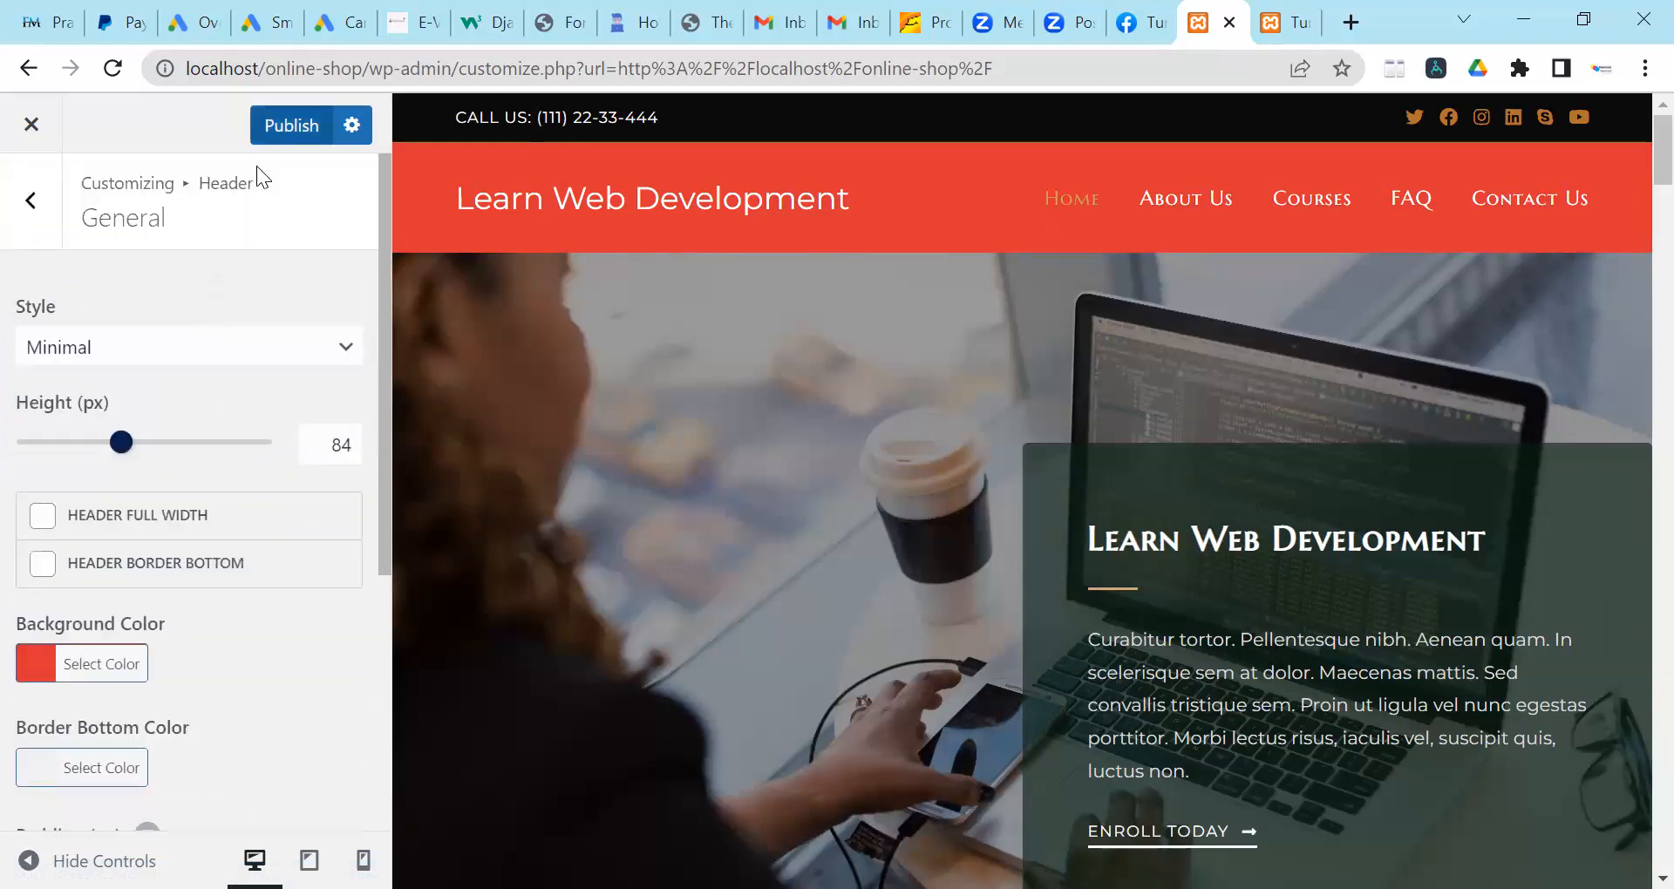
Select and copy the header background's #dd3333 colour code, then return to the header overview.
{"action": "scroll", "coordinate": [1189, 550], "scroll_direction": "down", "scroll_amount": 3}
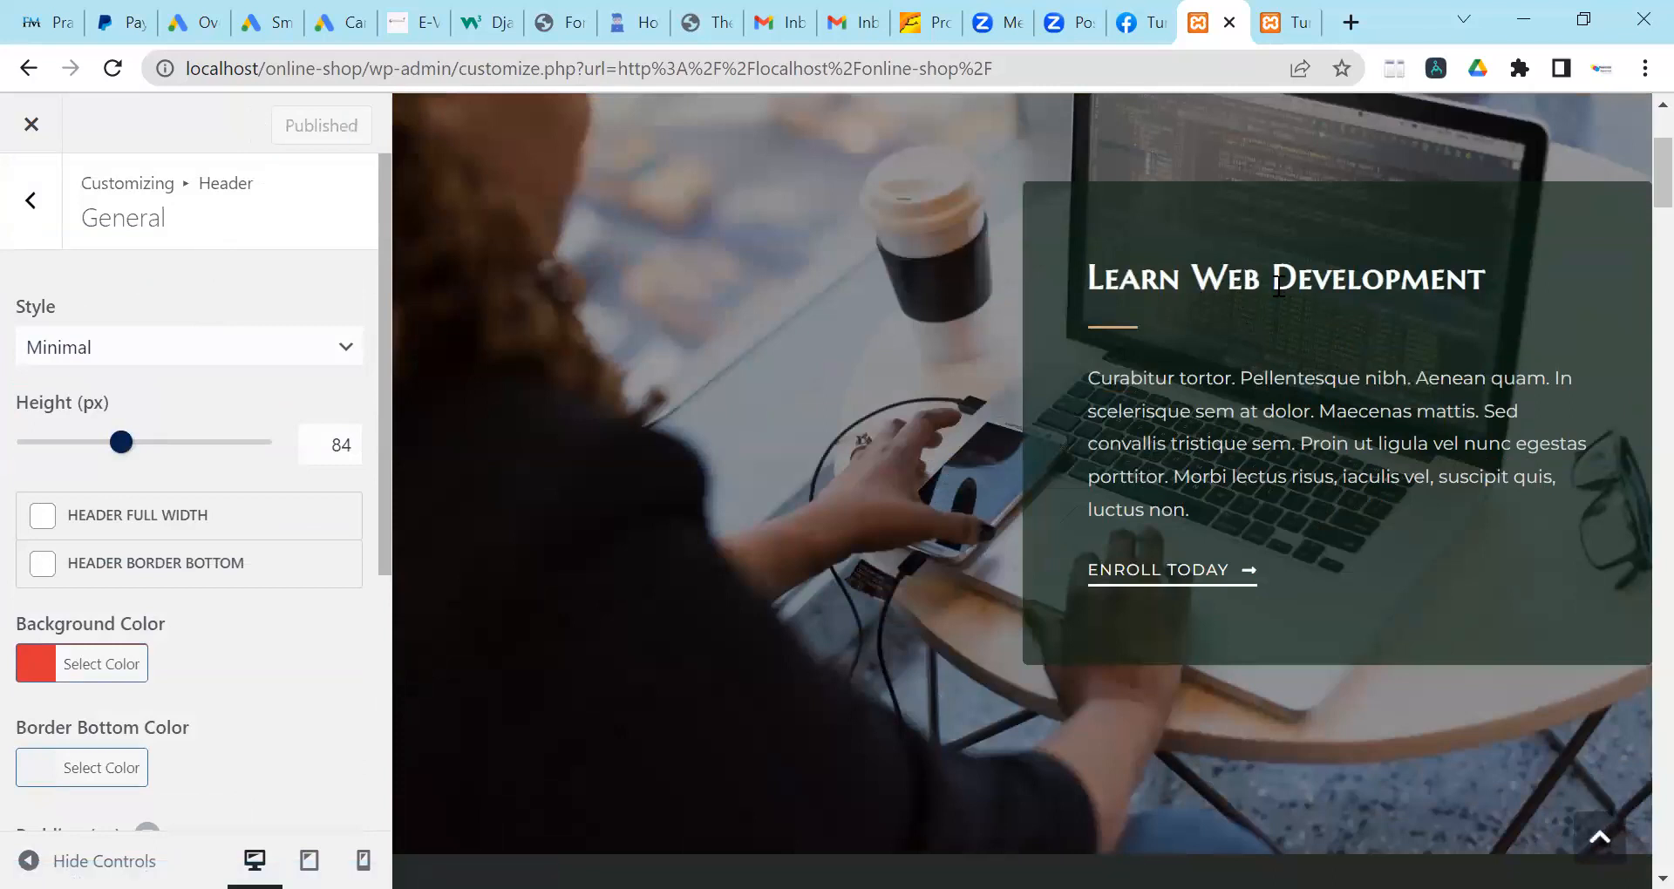
{"action": "scroll", "coordinate": [1278, 296], "scroll_direction": "down", "scroll_amount": 7}
{"action": "scroll", "coordinate": [963, 358], "scroll_direction": "up", "scroll_amount": 3}
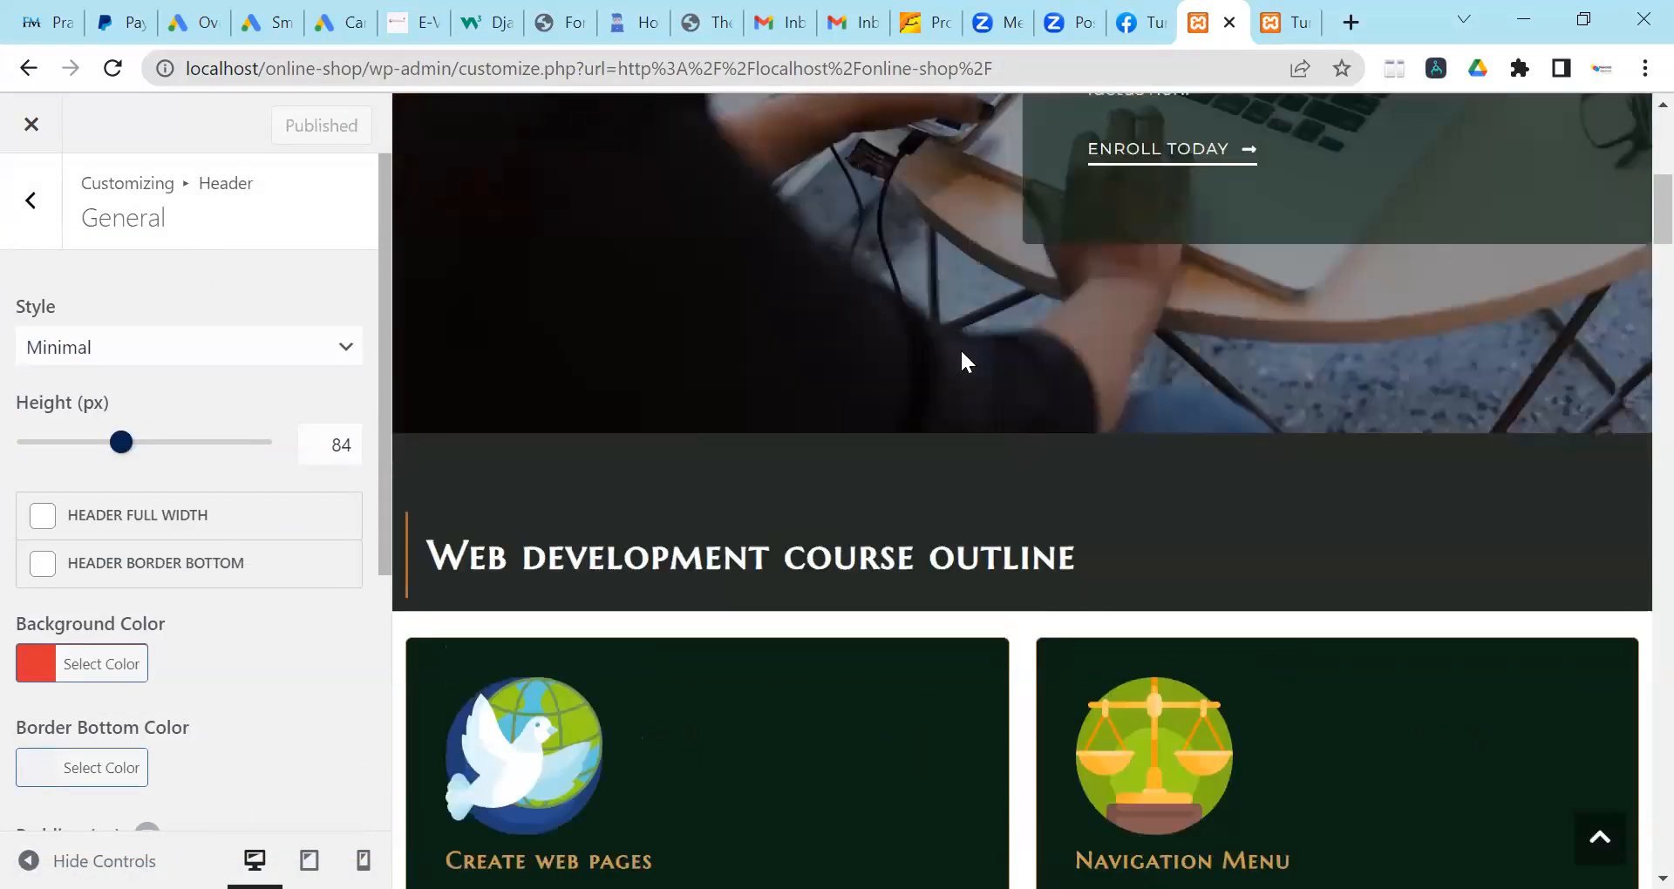
{"action": "scroll", "coordinate": [962, 357], "scroll_direction": "up", "scroll_amount": 8}
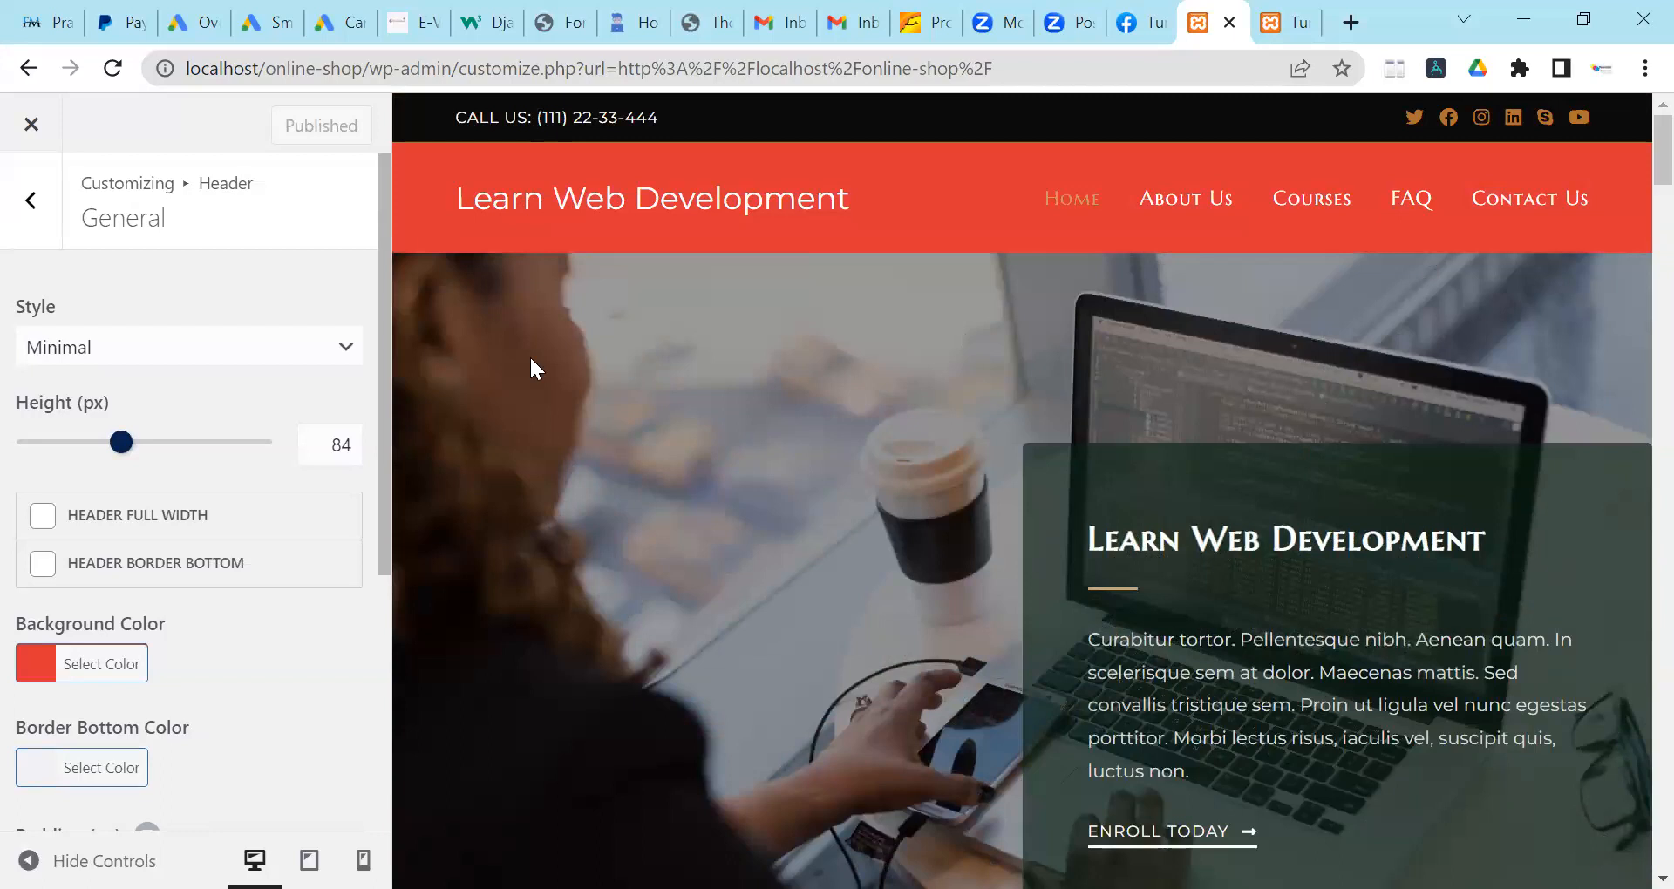
{"action": "left_click", "coordinate": [102, 671]}
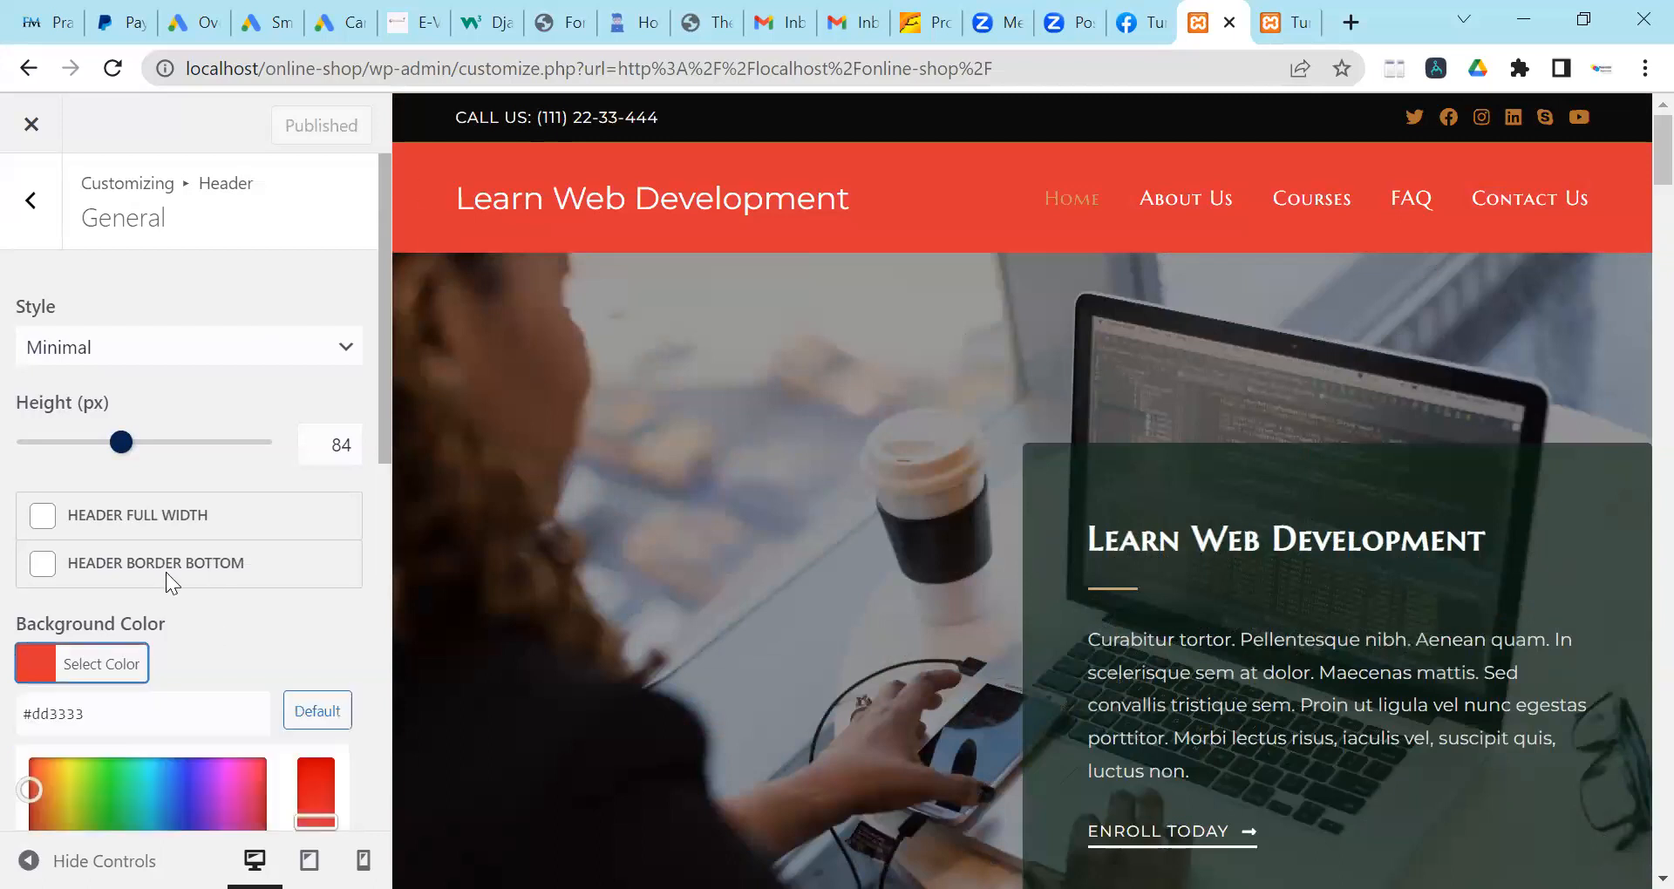
{"action": "scroll", "coordinate": [165, 572], "scroll_direction": "down", "scroll_amount": 5}
{"action": "left_click", "coordinate": [120, 317]}
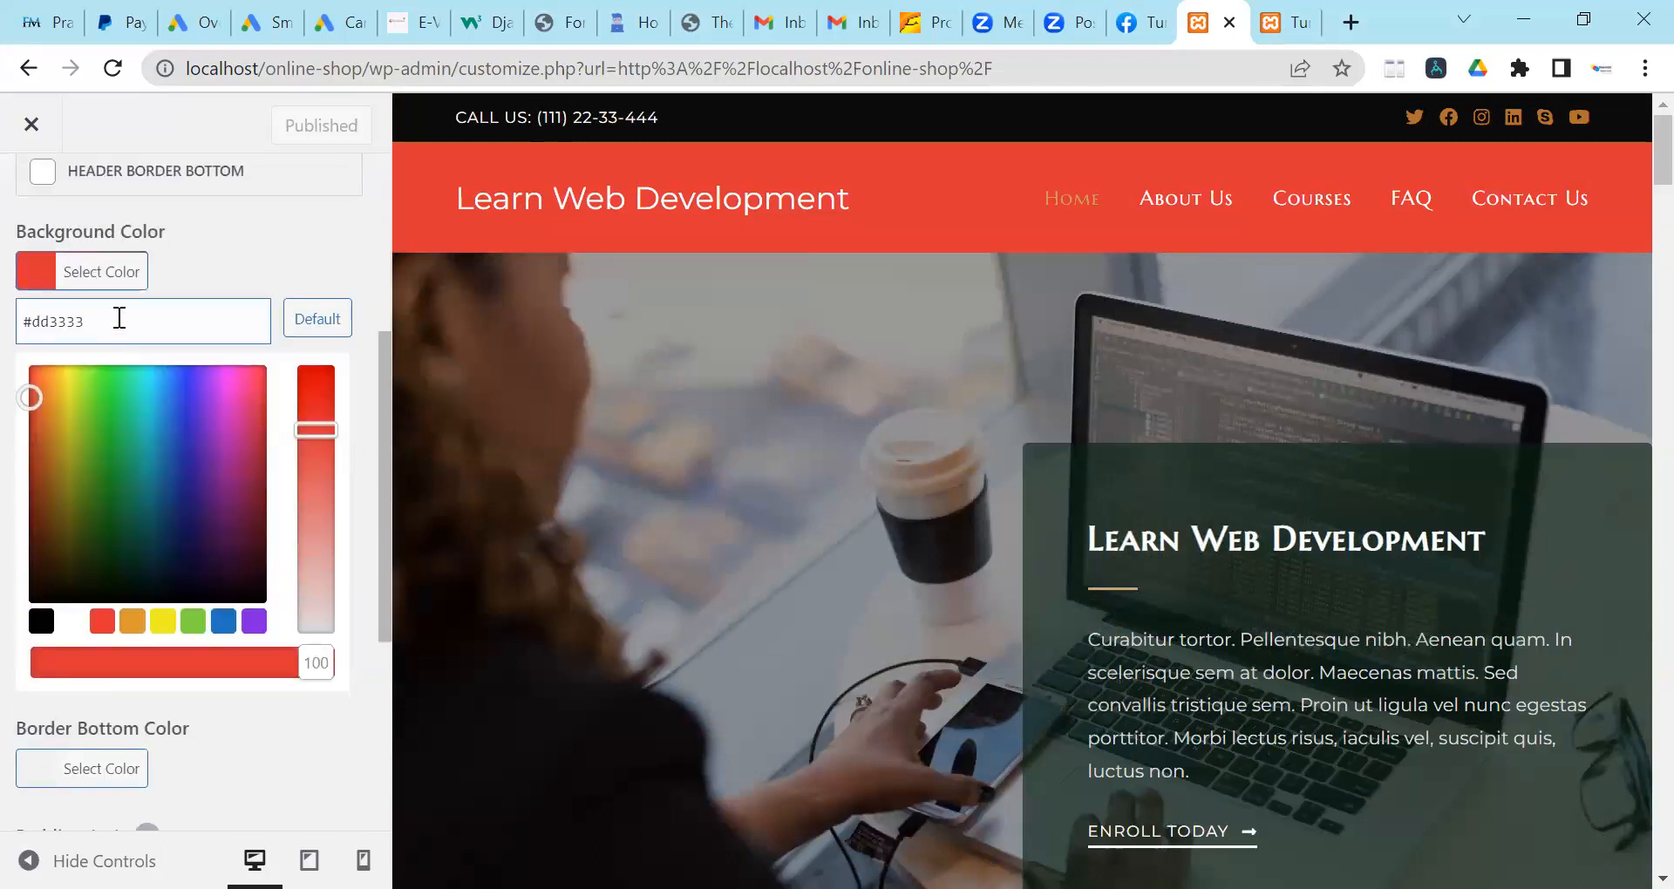
{"action": "triple_click", "coordinate": [120, 317]}
{"action": "left_click", "coordinate": [251, 273]}
{"action": "scroll", "coordinate": [211, 439], "scroll_direction": "up", "scroll_amount": 3}
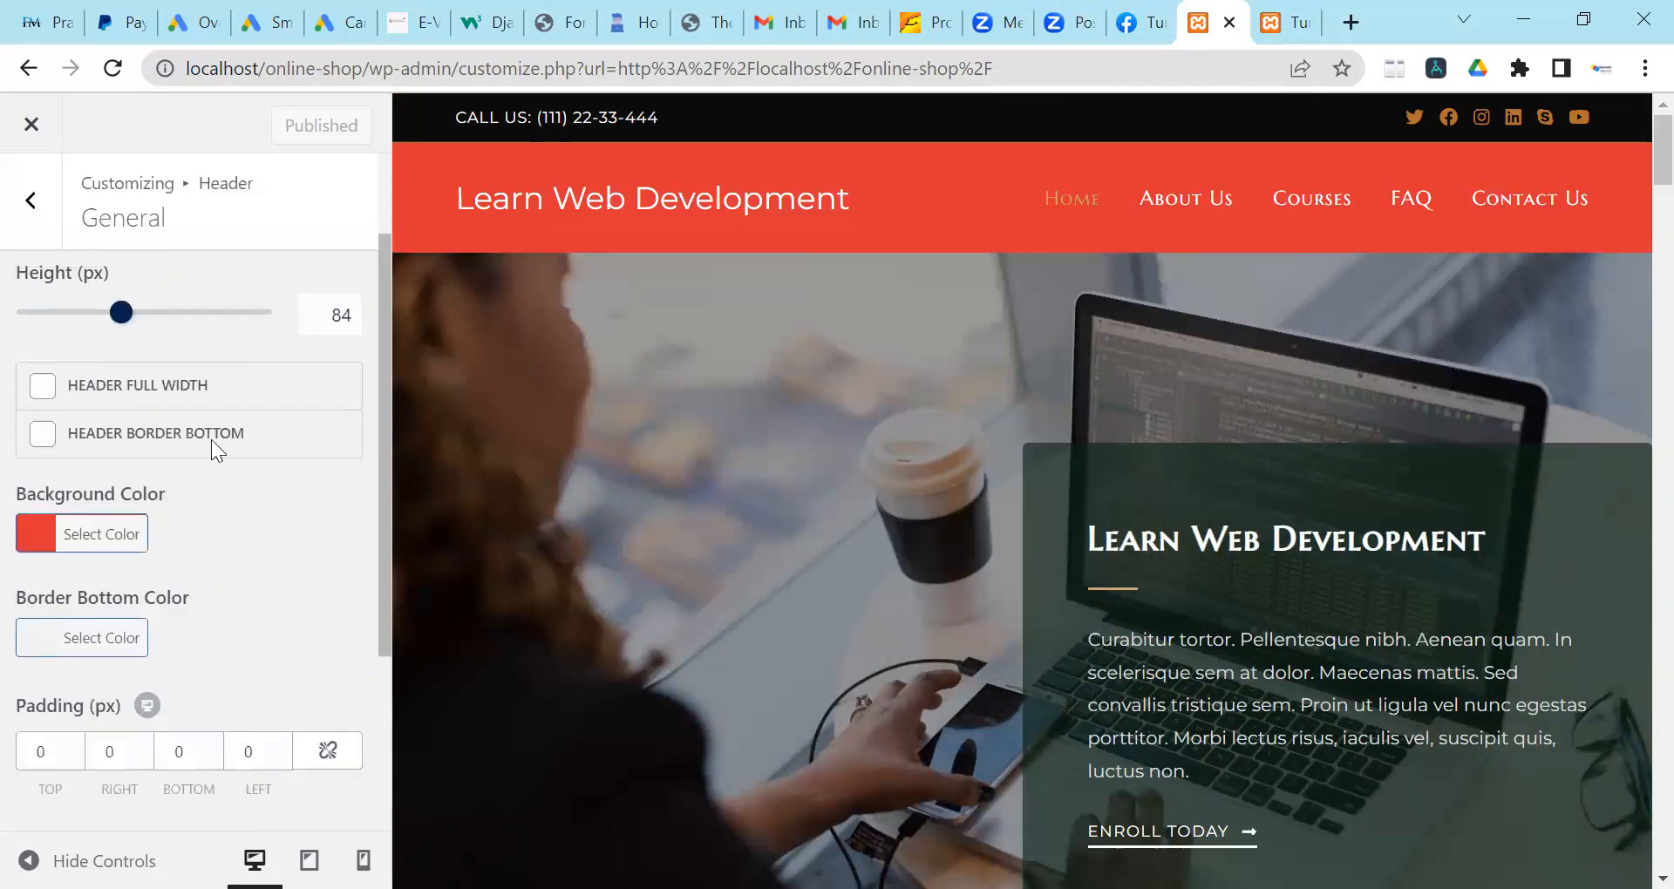
{"action": "left_click", "coordinate": [96, 536]}
{"action": "scroll", "coordinate": [175, 470], "scroll_direction": "down", "scroll_amount": 2}
{"action": "left_click", "coordinate": [87, 452]}
{"action": "triple_click", "coordinate": [86, 452]}
{"action": "key", "text": "ctrl+c"}
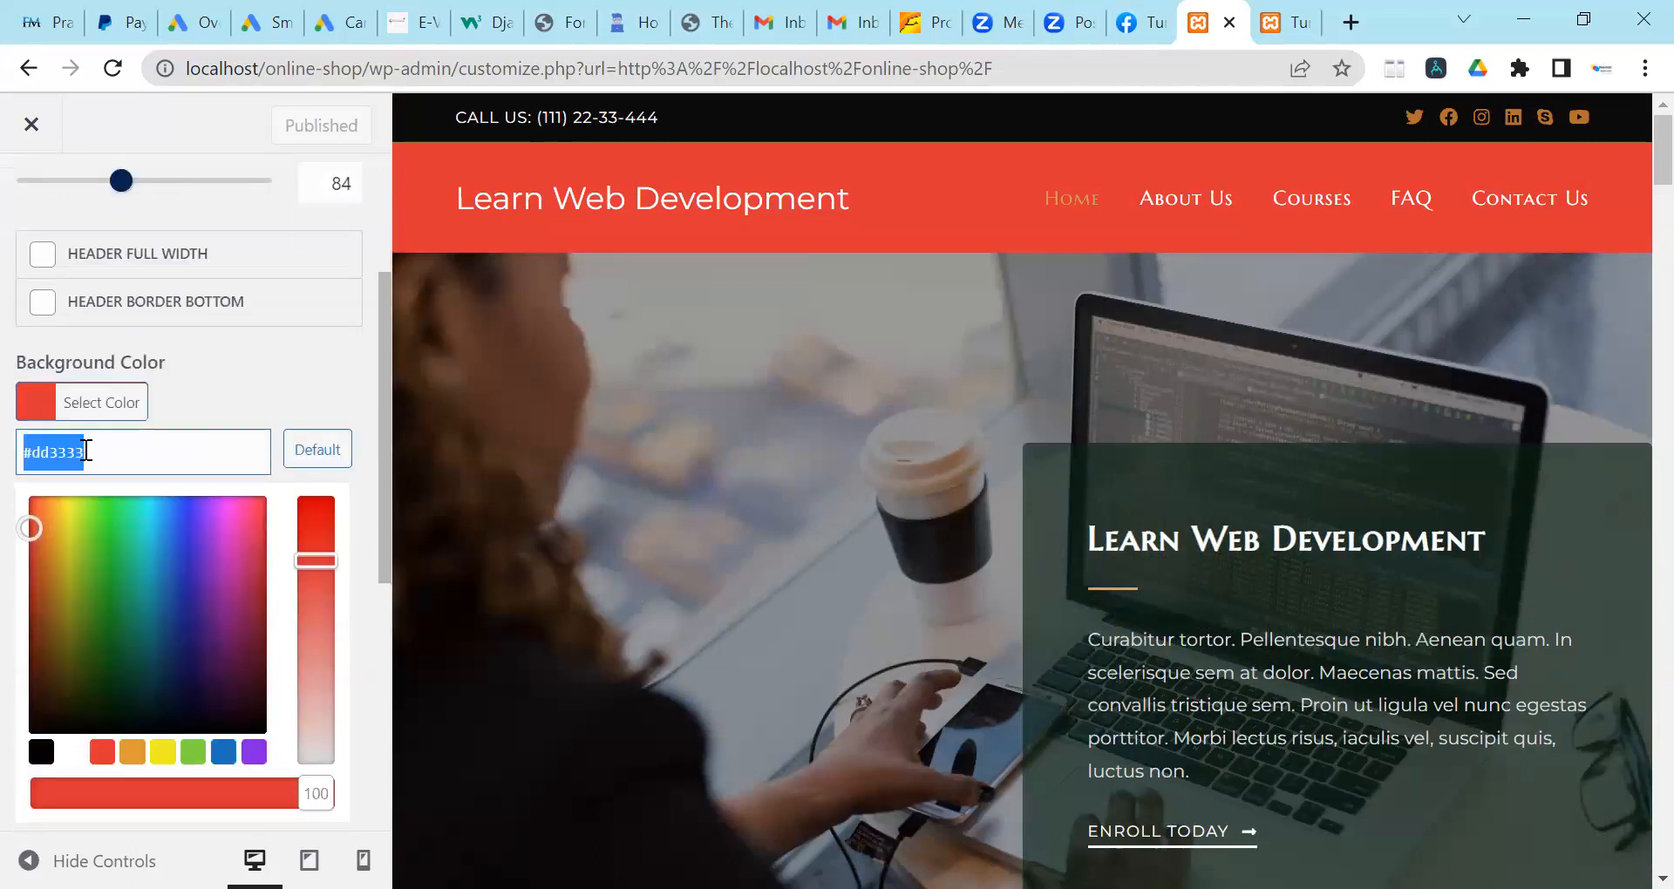
{"action": "left_click", "coordinate": [277, 375]}
{"action": "scroll", "coordinate": [277, 375], "scroll_direction": "up", "scroll_amount": 3}
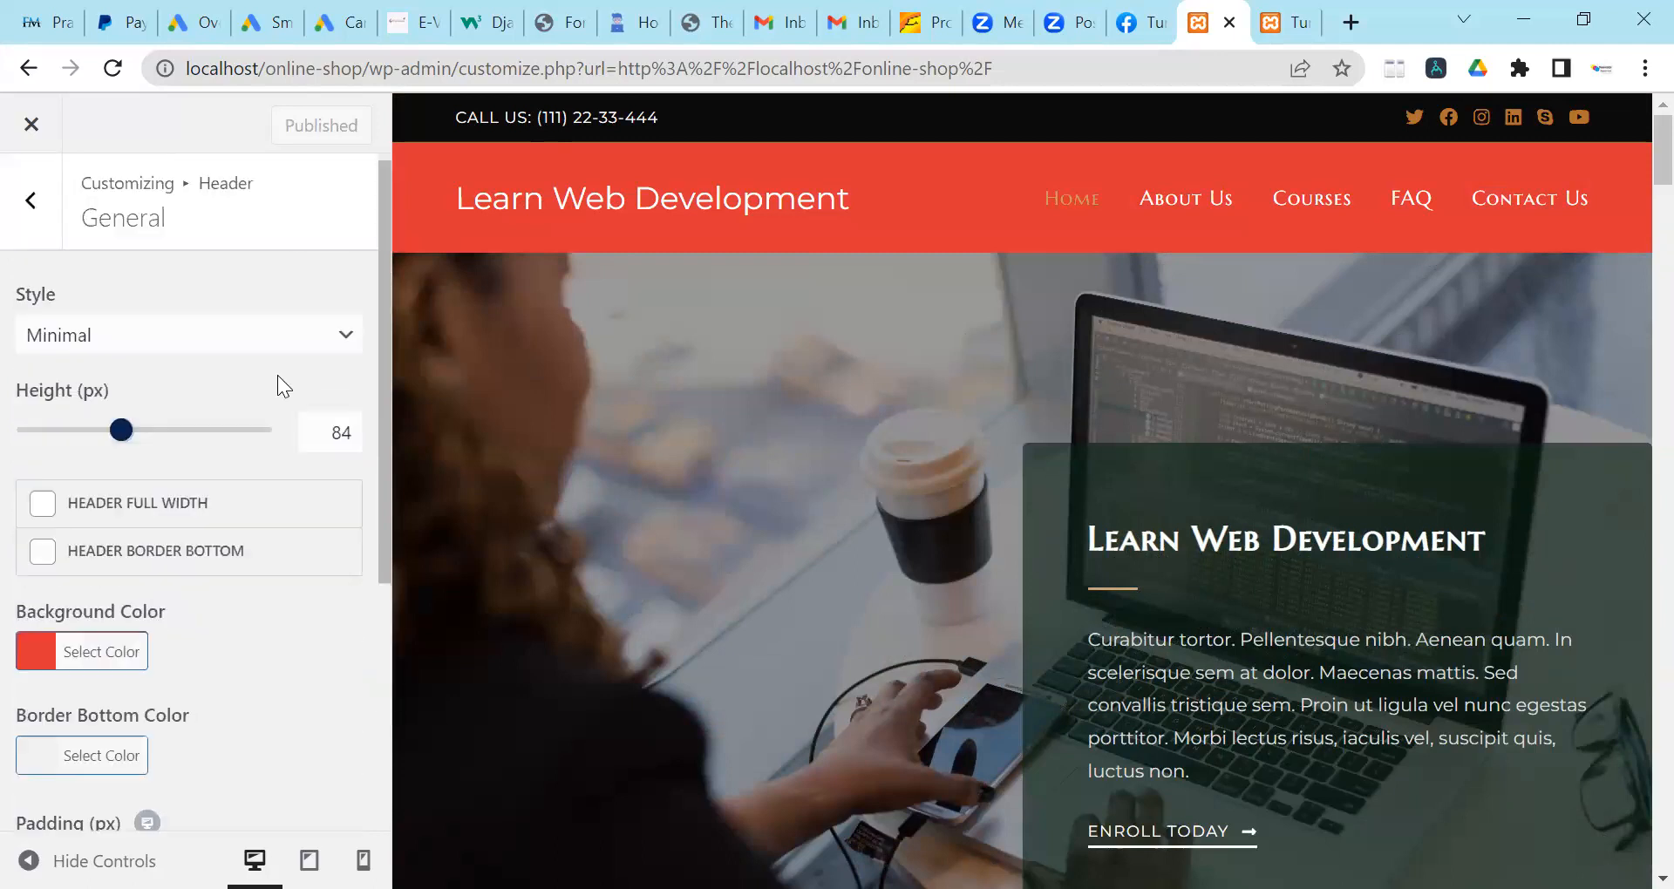
{"action": "left_click", "coordinate": [31, 209]}
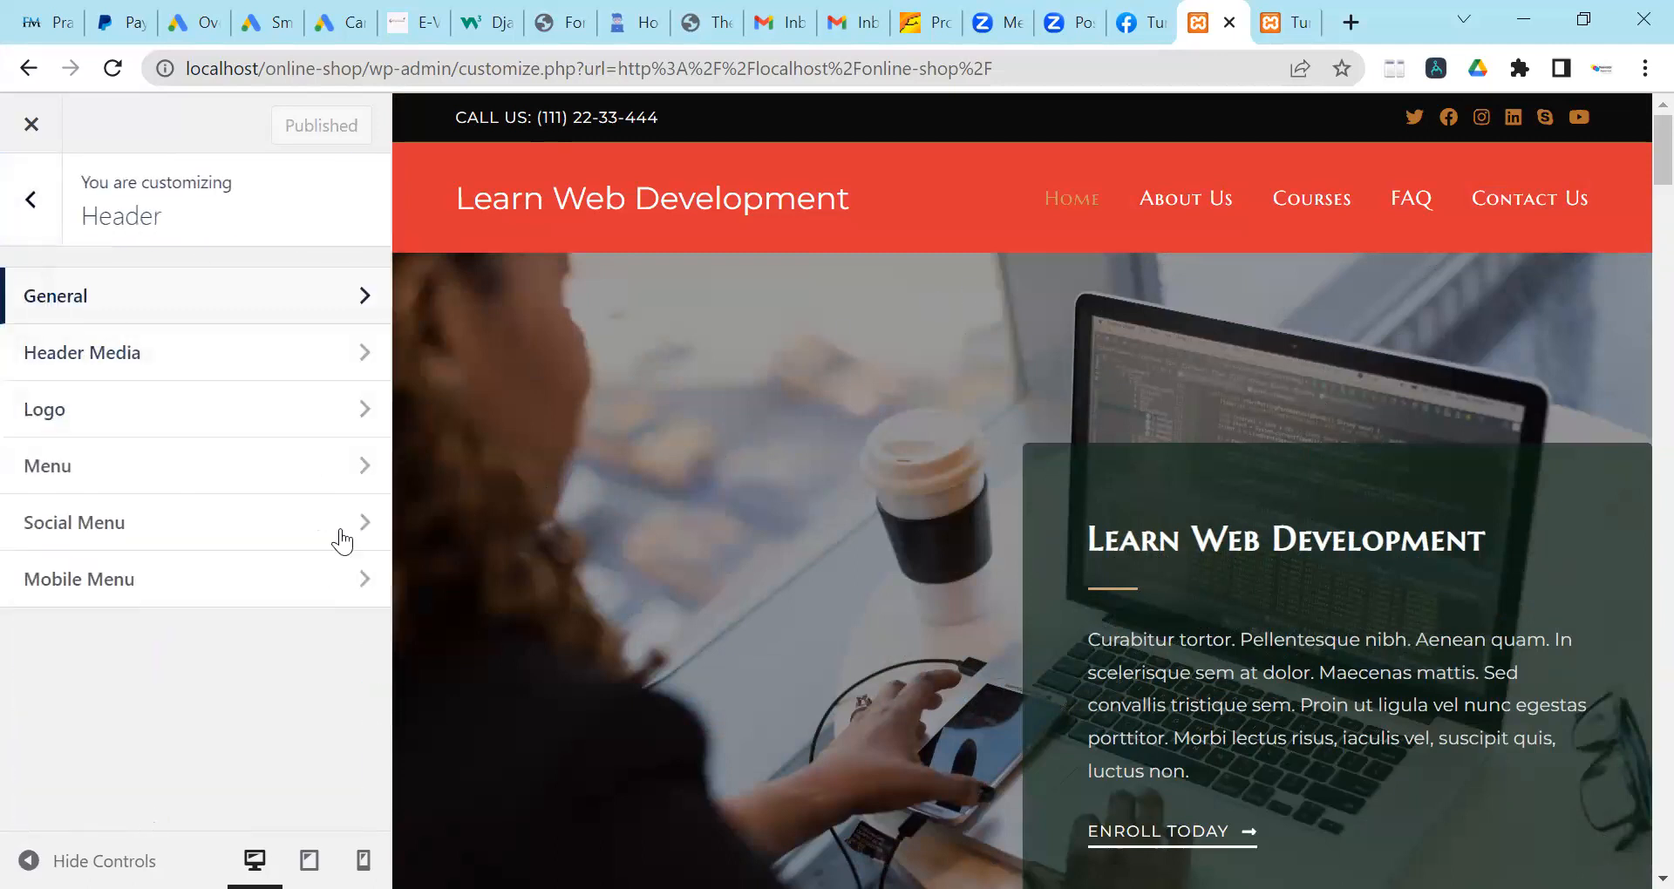
Look through the header's Mobile Menu settings.
{"action": "left_click", "coordinate": [258, 581]}
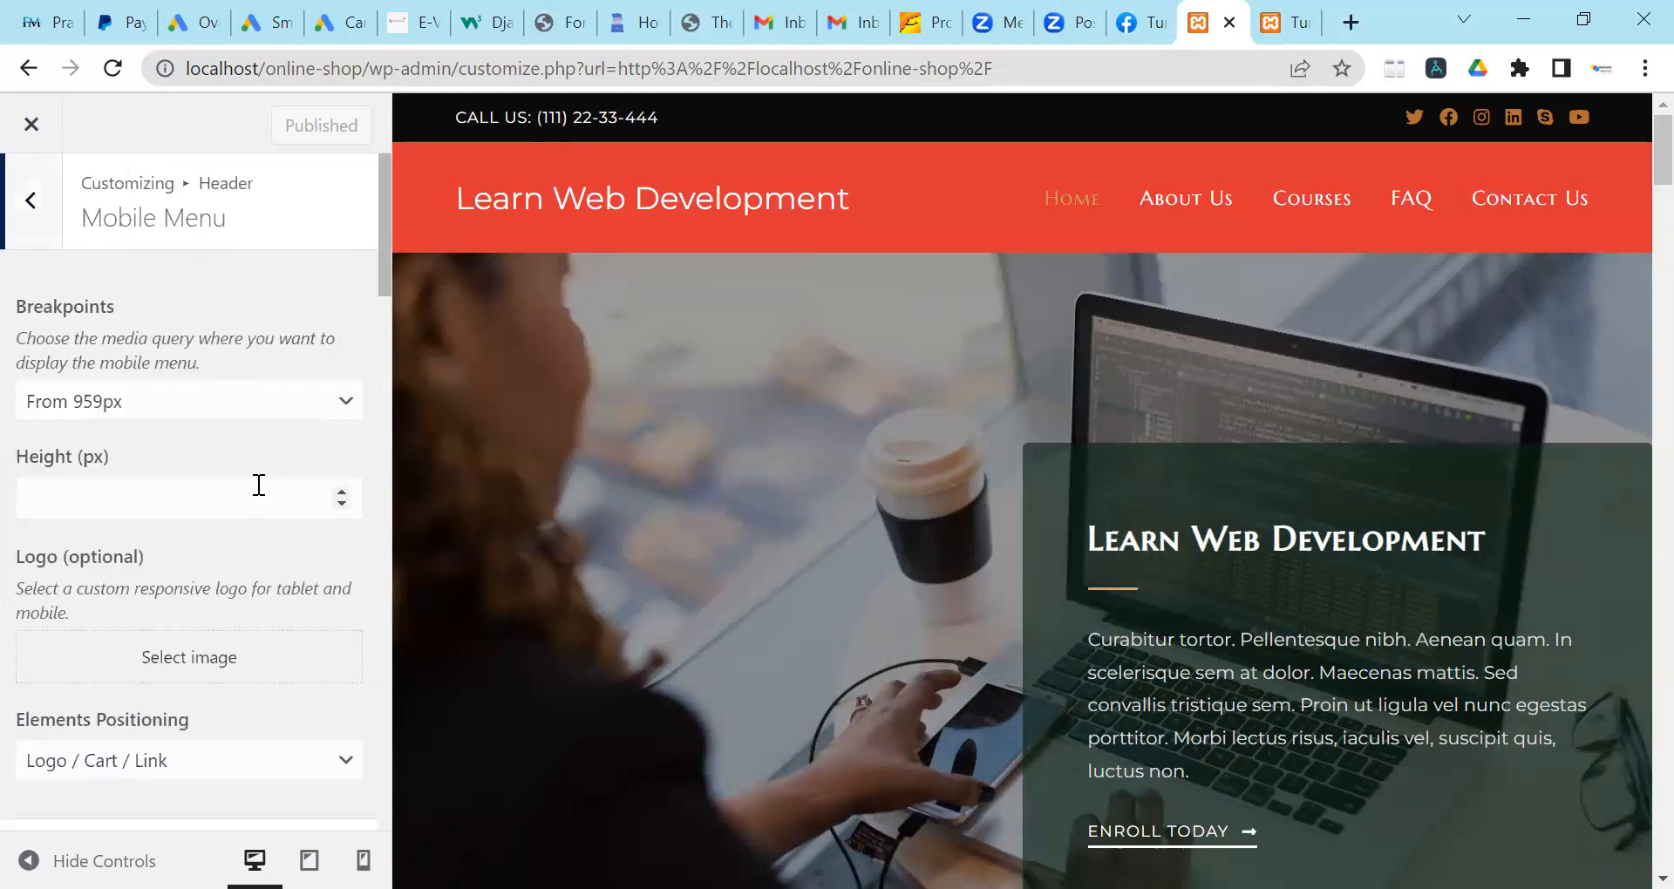
{"action": "scroll", "coordinate": [259, 497], "scroll_direction": "down", "scroll_amount": 10}
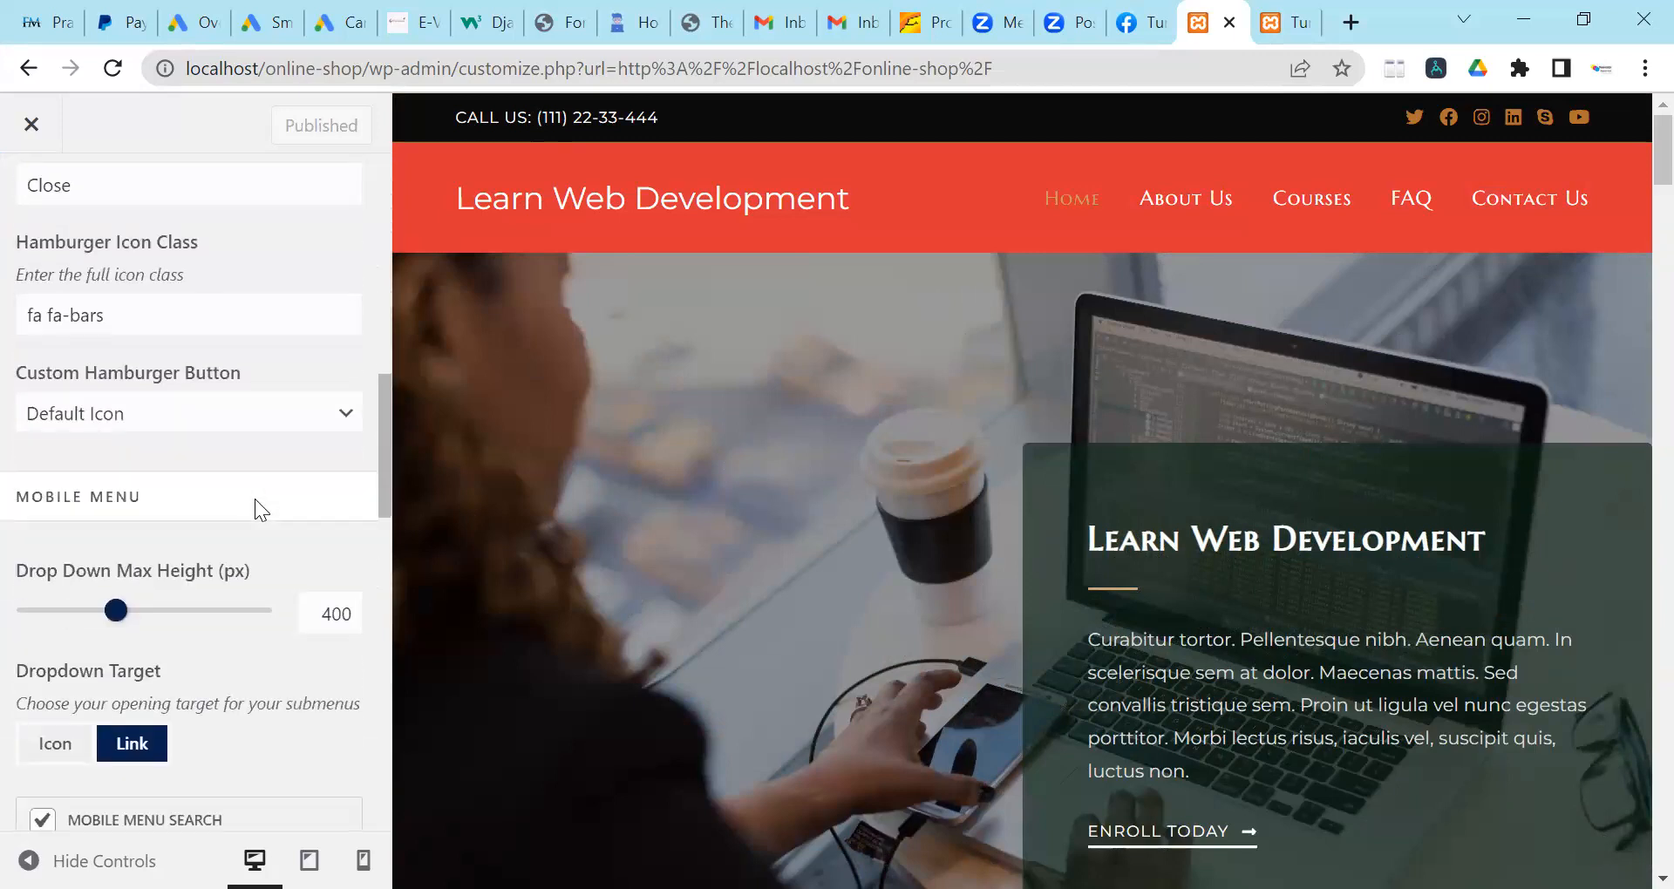
{"action": "scroll", "coordinate": [258, 500], "scroll_direction": "down", "scroll_amount": 5}
{"action": "scroll", "coordinate": [259, 502], "scroll_direction": "up", "scroll_amount": 15}
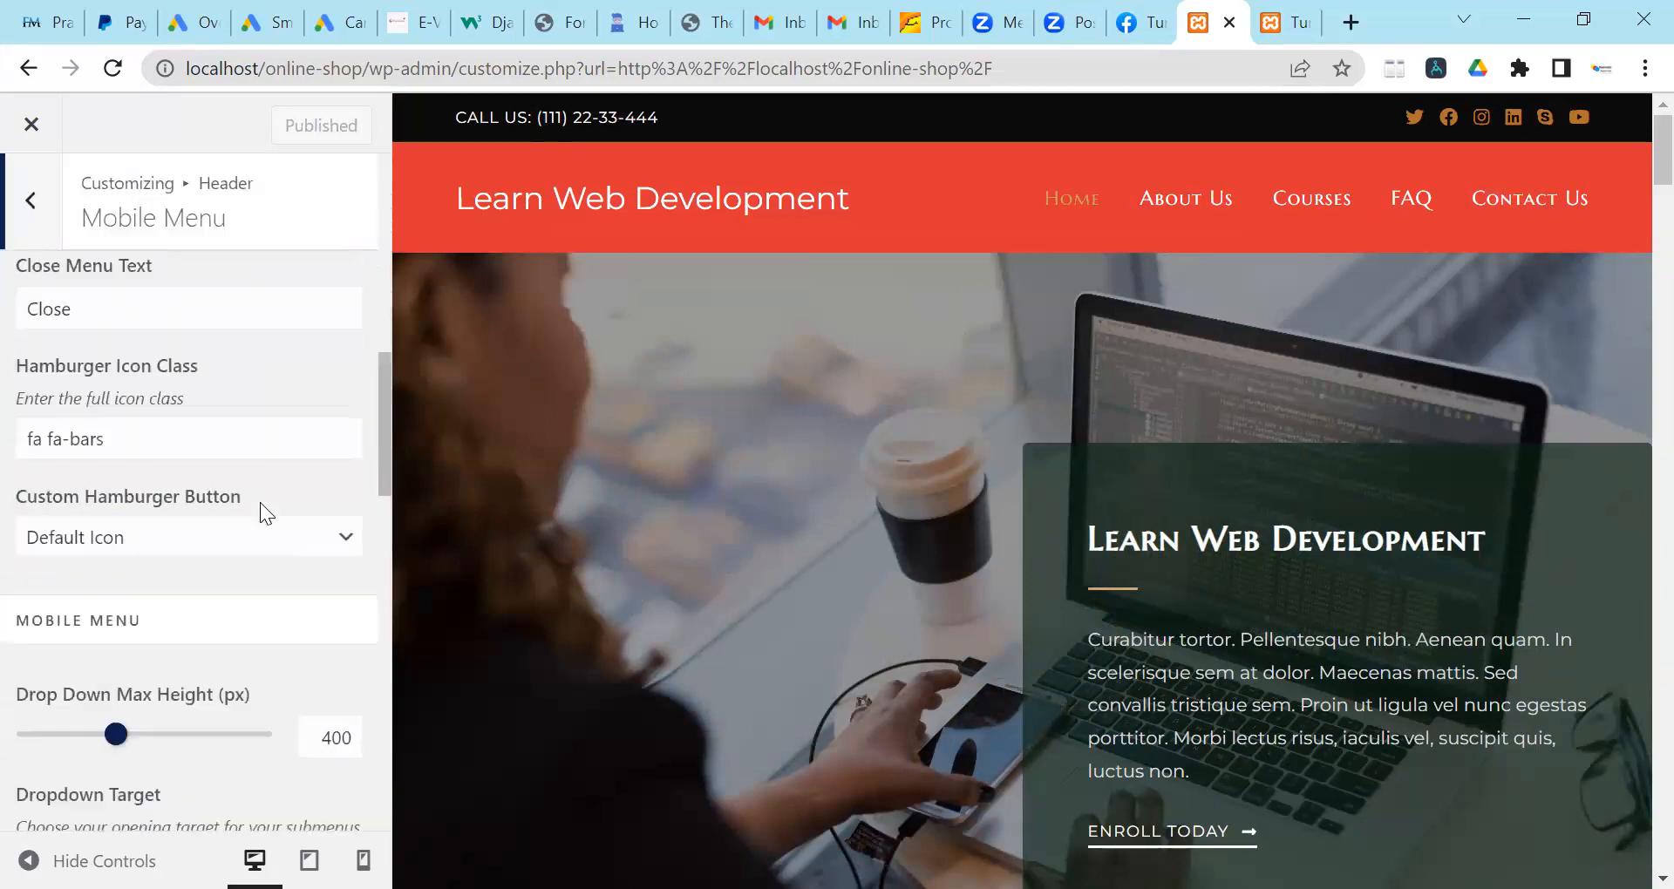
Go back to the main Customizer list and open the Typography section.
{"action": "left_click", "coordinate": [33, 204]}
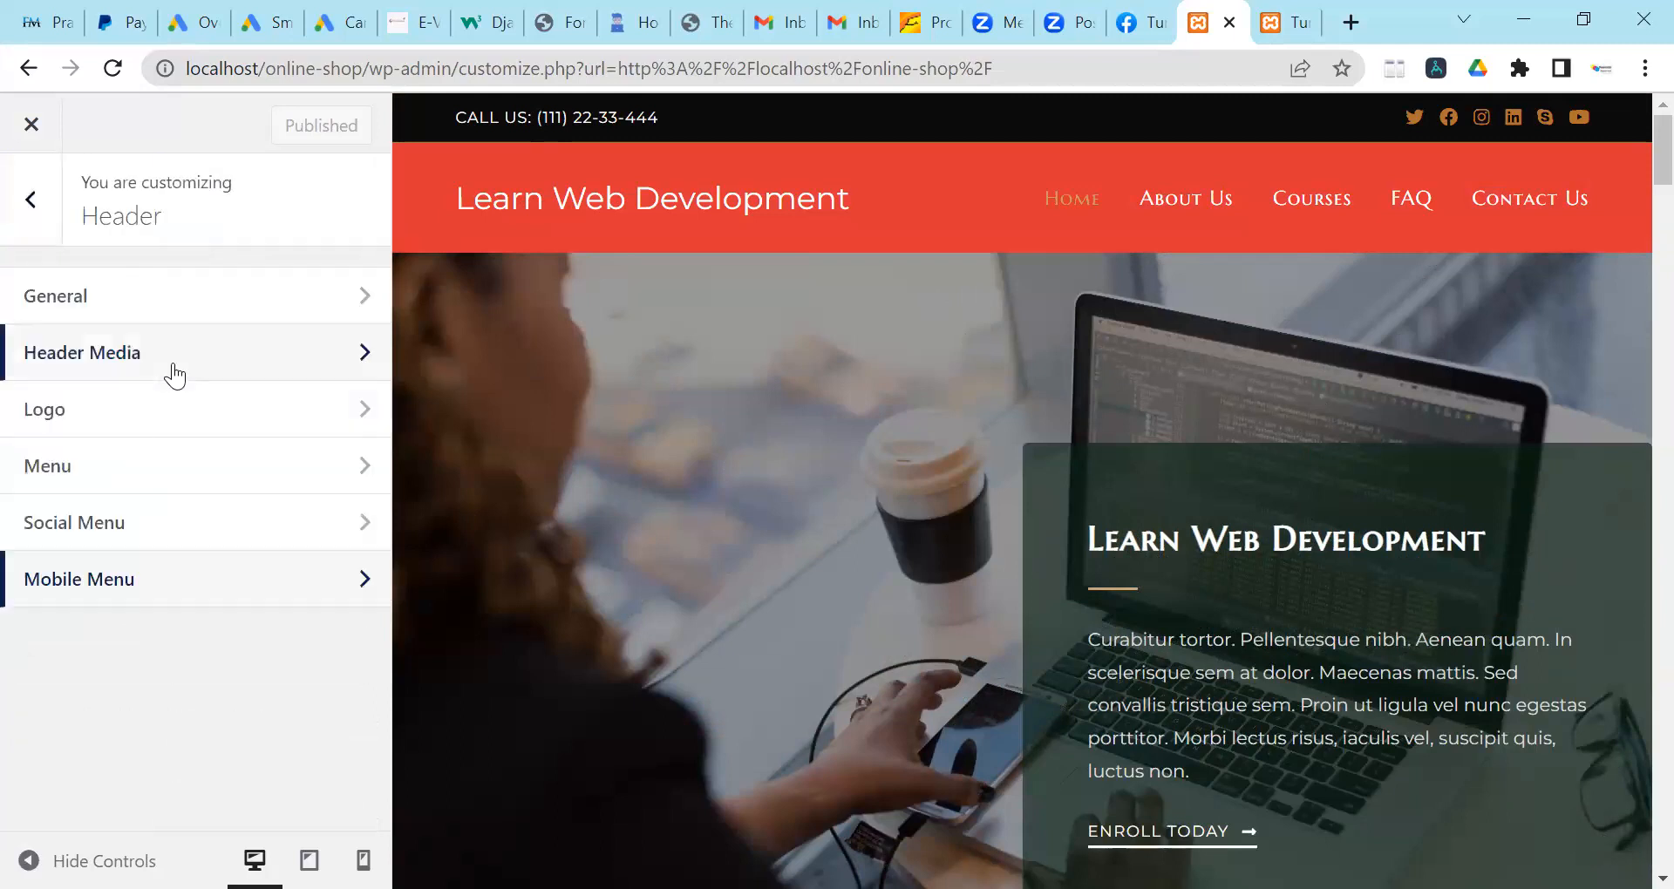
{"action": "left_click", "coordinate": [26, 225]}
{"action": "left_click", "coordinate": [131, 293]}
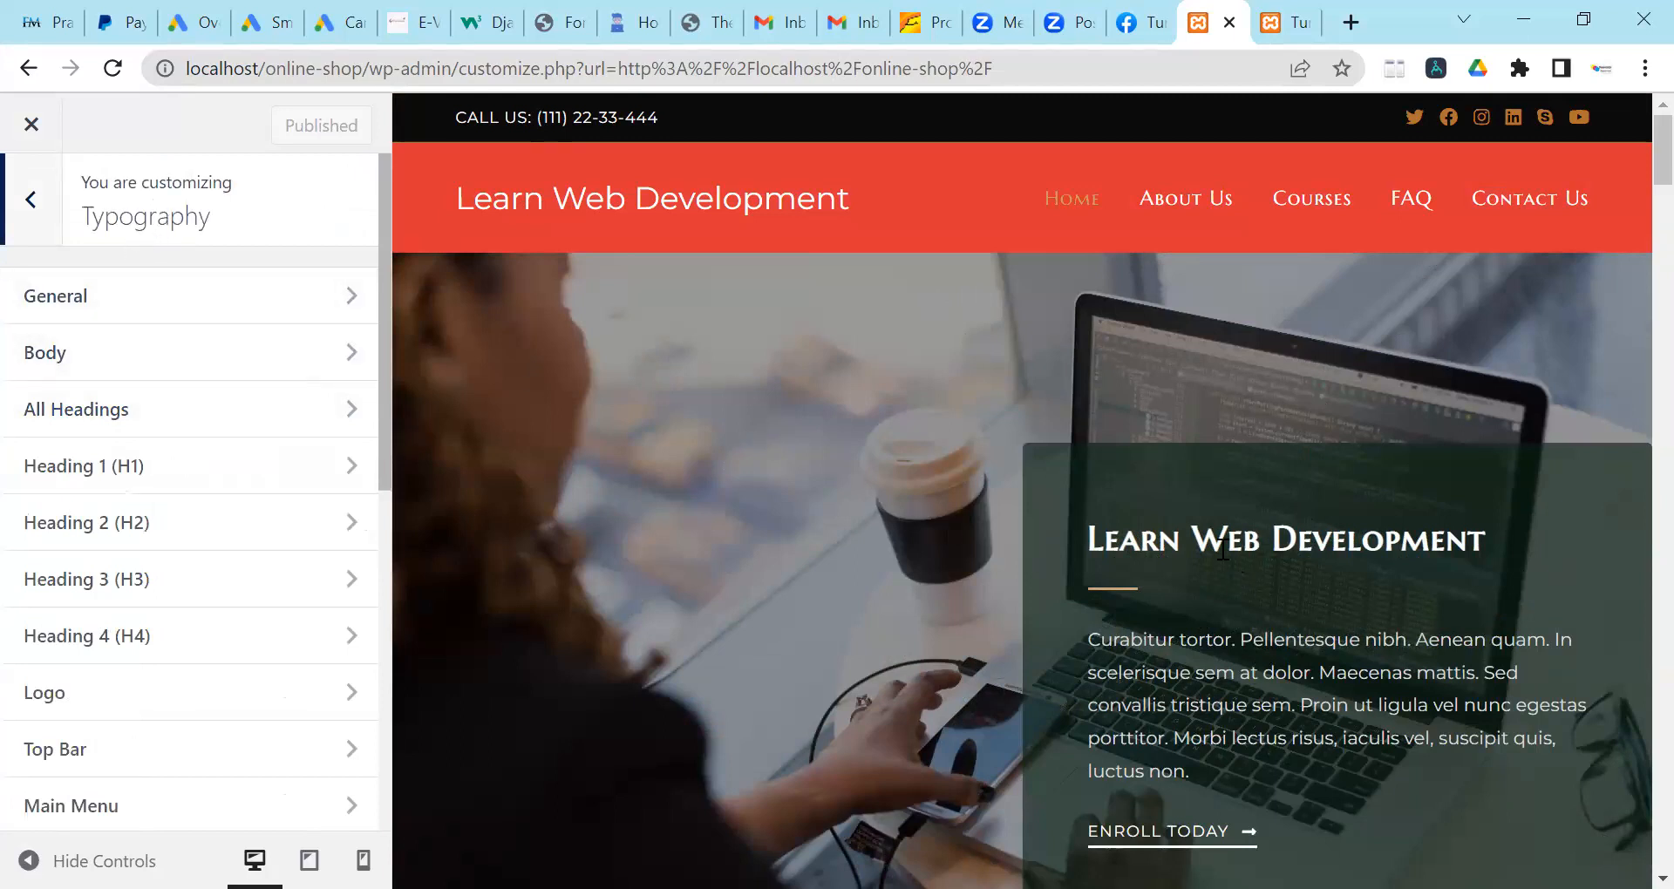
{"action": "scroll", "coordinate": [1222, 549], "scroll_direction": "down", "scroll_amount": 1}
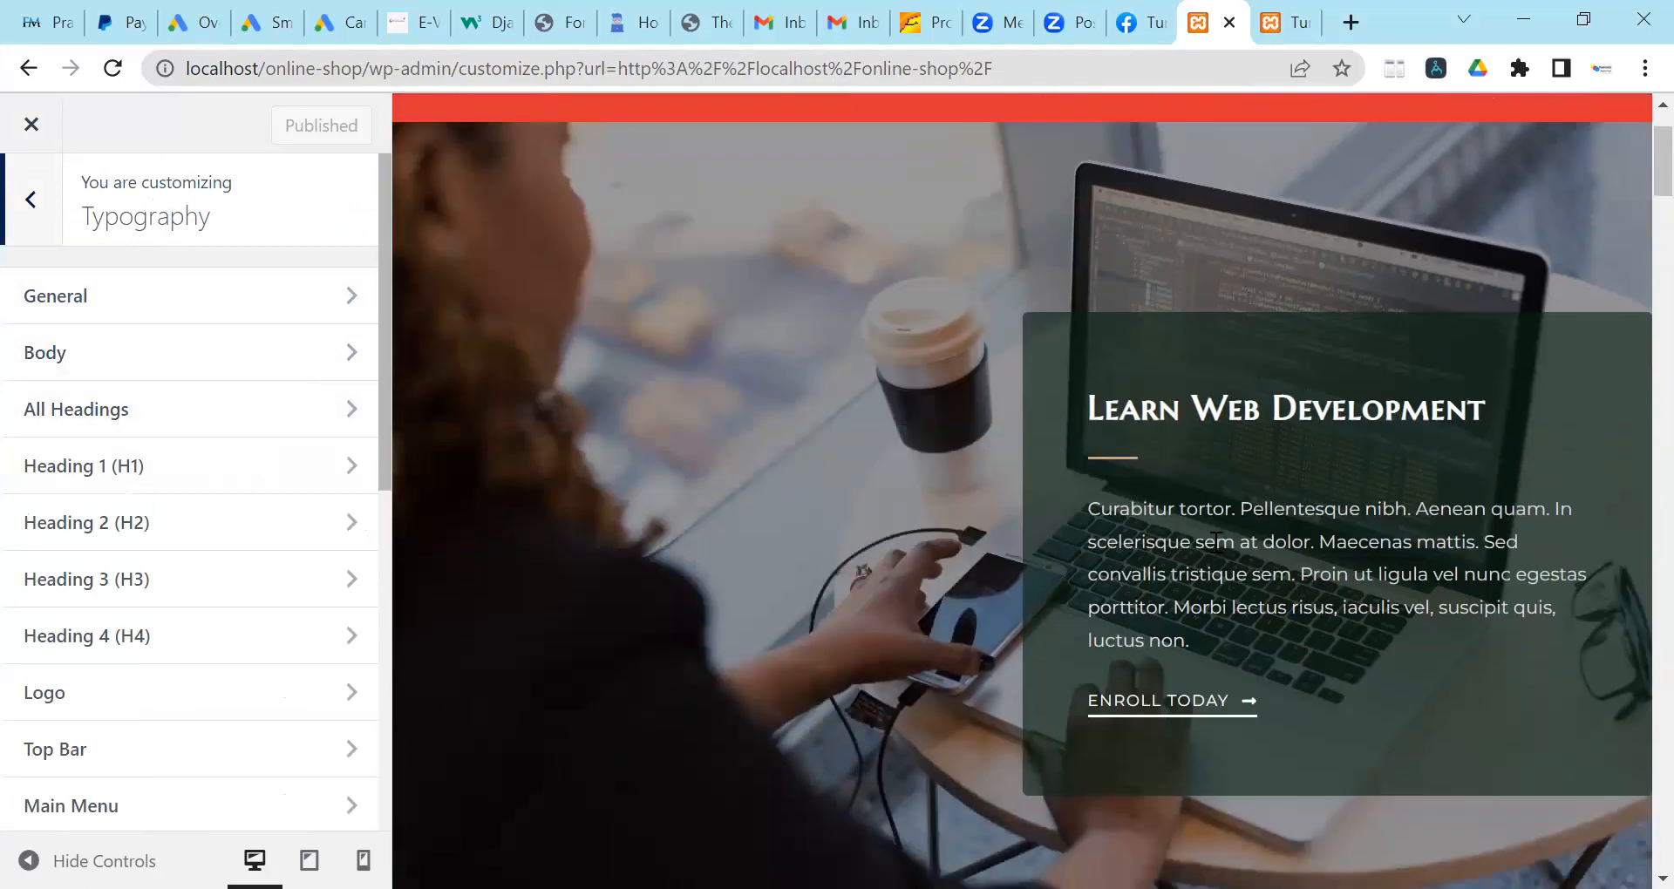
{"action": "scroll", "coordinate": [1216, 541], "scroll_direction": "up", "scroll_amount": 1}
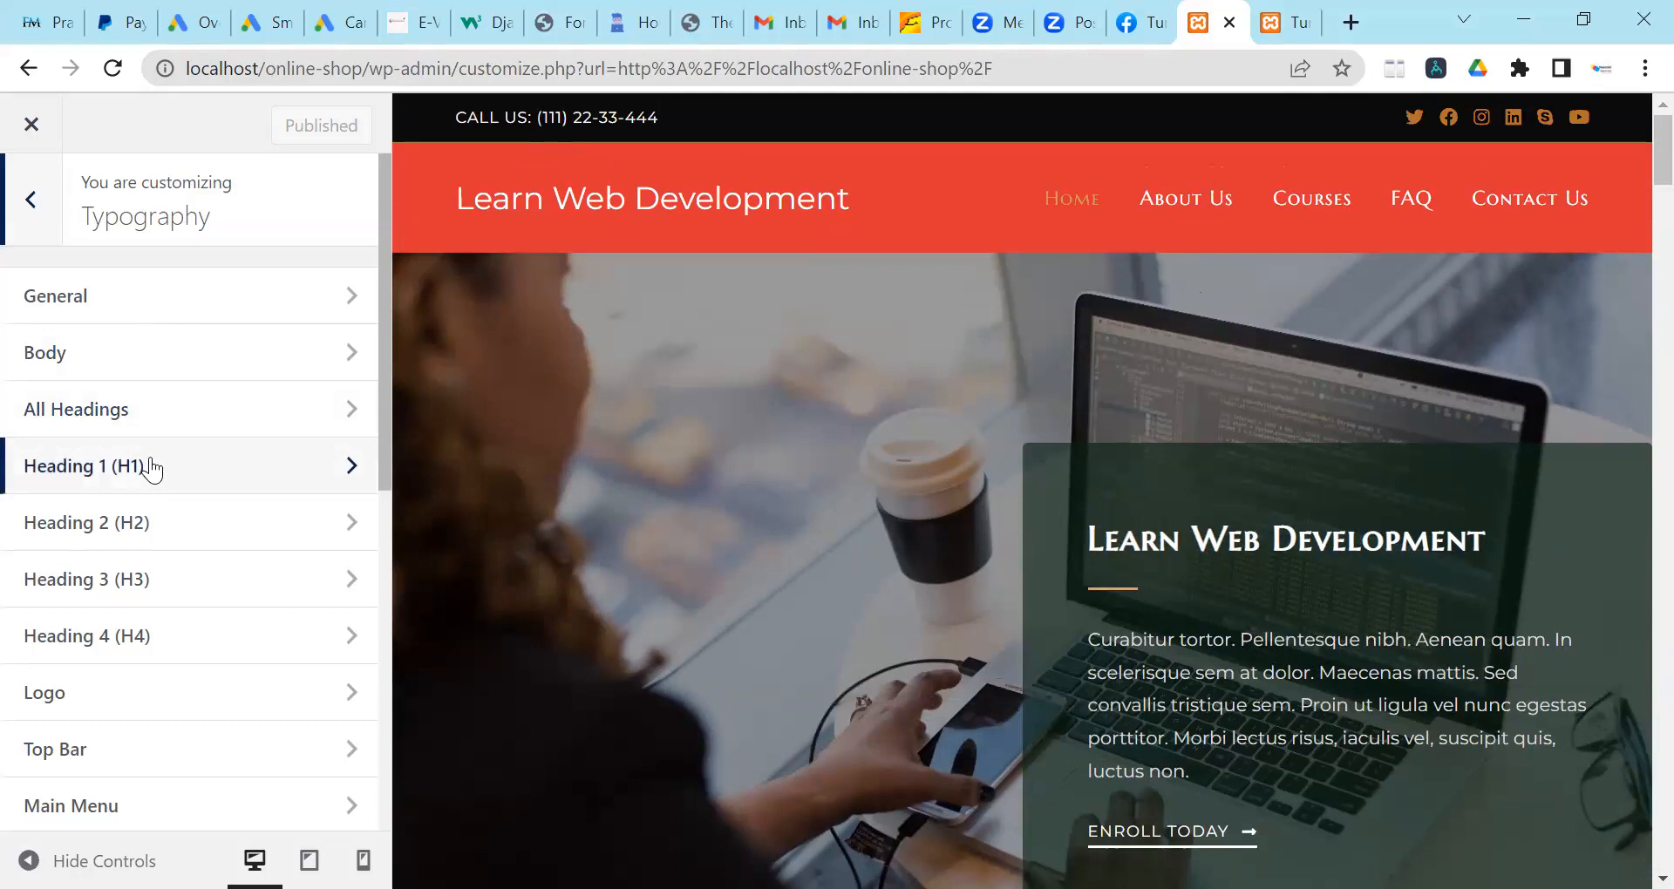
Change the All Headings text colour from #333333 to the pasted #dd3333.
{"action": "left_click", "coordinate": [152, 414]}
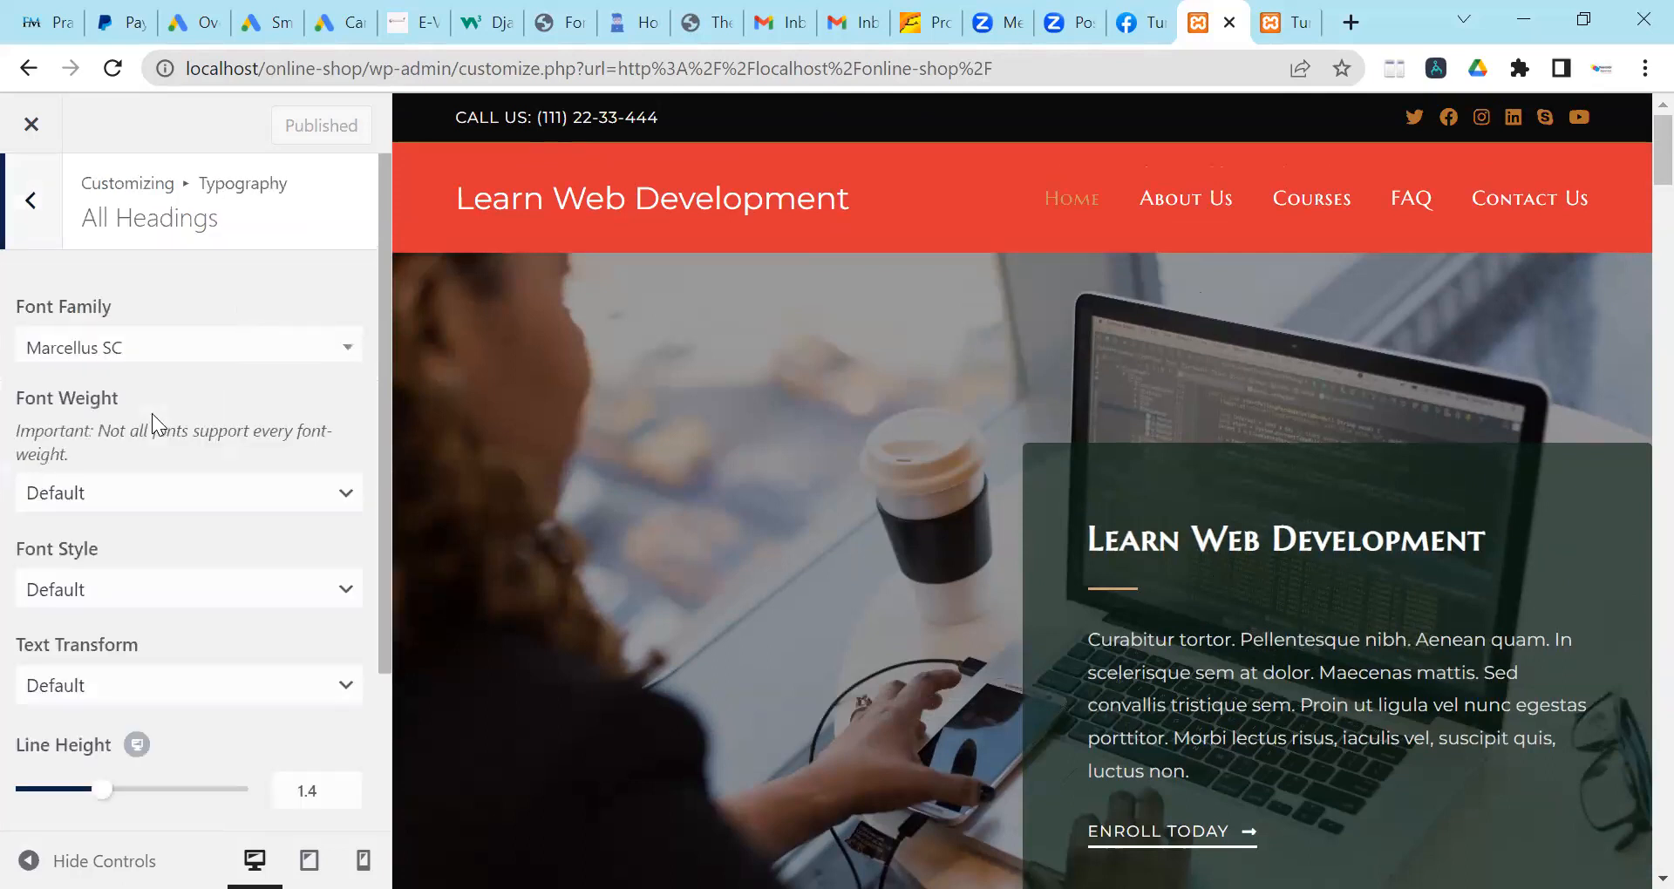
{"action": "scroll", "coordinate": [151, 415], "scroll_direction": "down", "scroll_amount": 2}
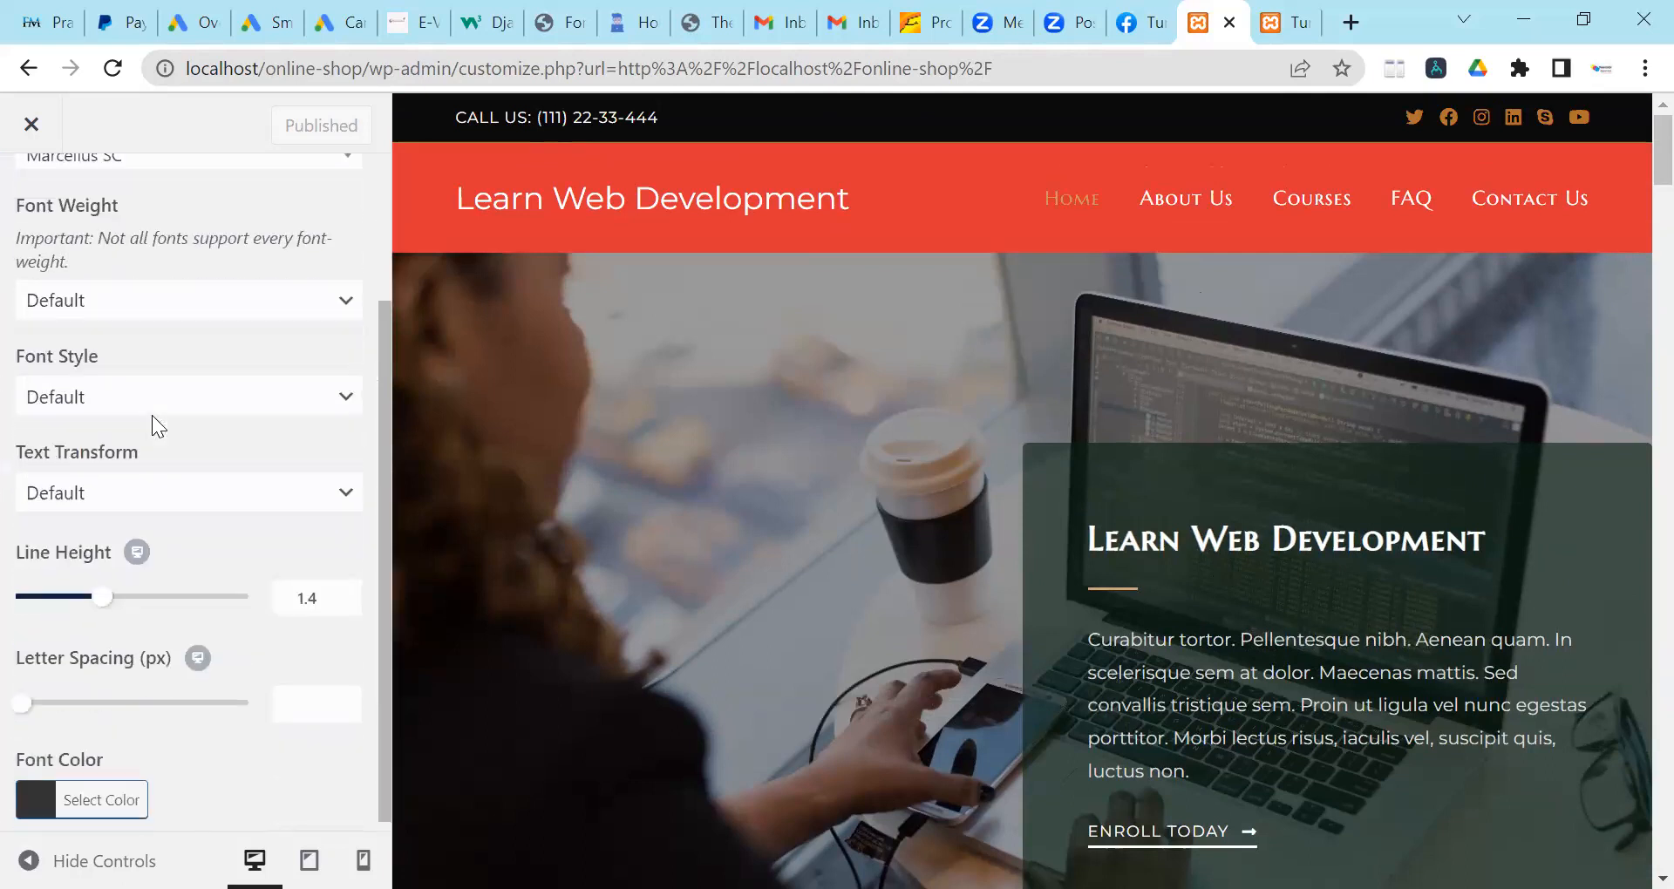
{"action": "left_click", "coordinate": [91, 794]}
{"action": "scroll", "coordinate": [127, 686], "scroll_direction": "down", "scroll_amount": 3}
{"action": "left_click", "coordinate": [128, 576]}
{"action": "key", "text": "ctrl+a"}
{"action": "key", "text": "ctrl+v"}
{"action": "left_click", "coordinate": [225, 497]}
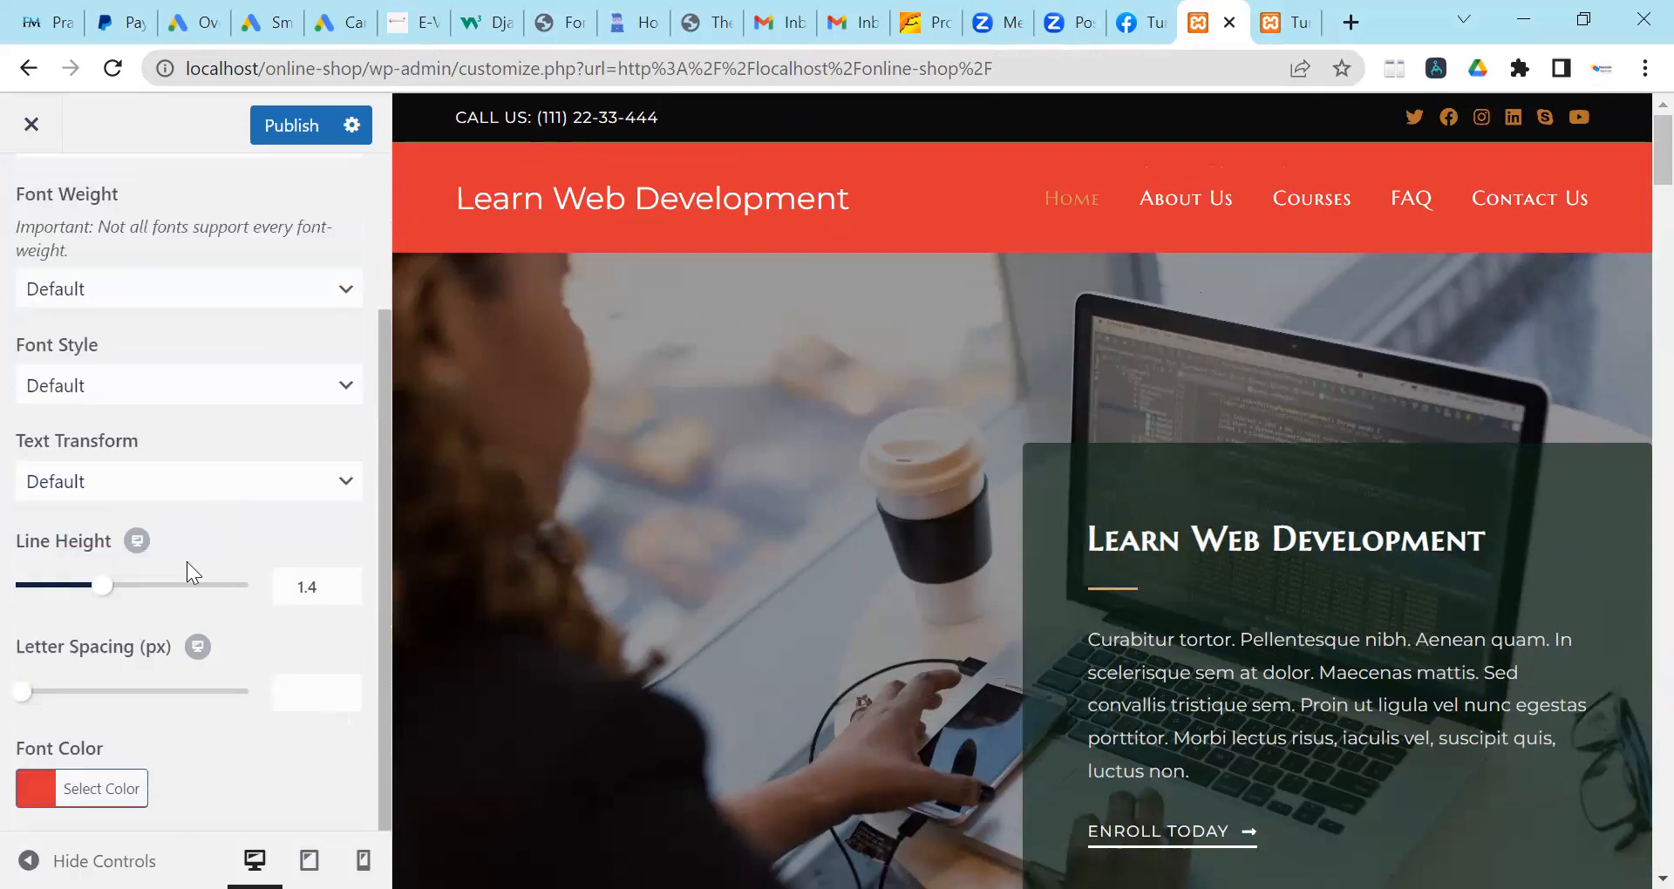
Scroll through the page to check the red headings.
{"action": "scroll", "coordinate": [202, 471], "scroll_direction": "up", "scroll_amount": 3}
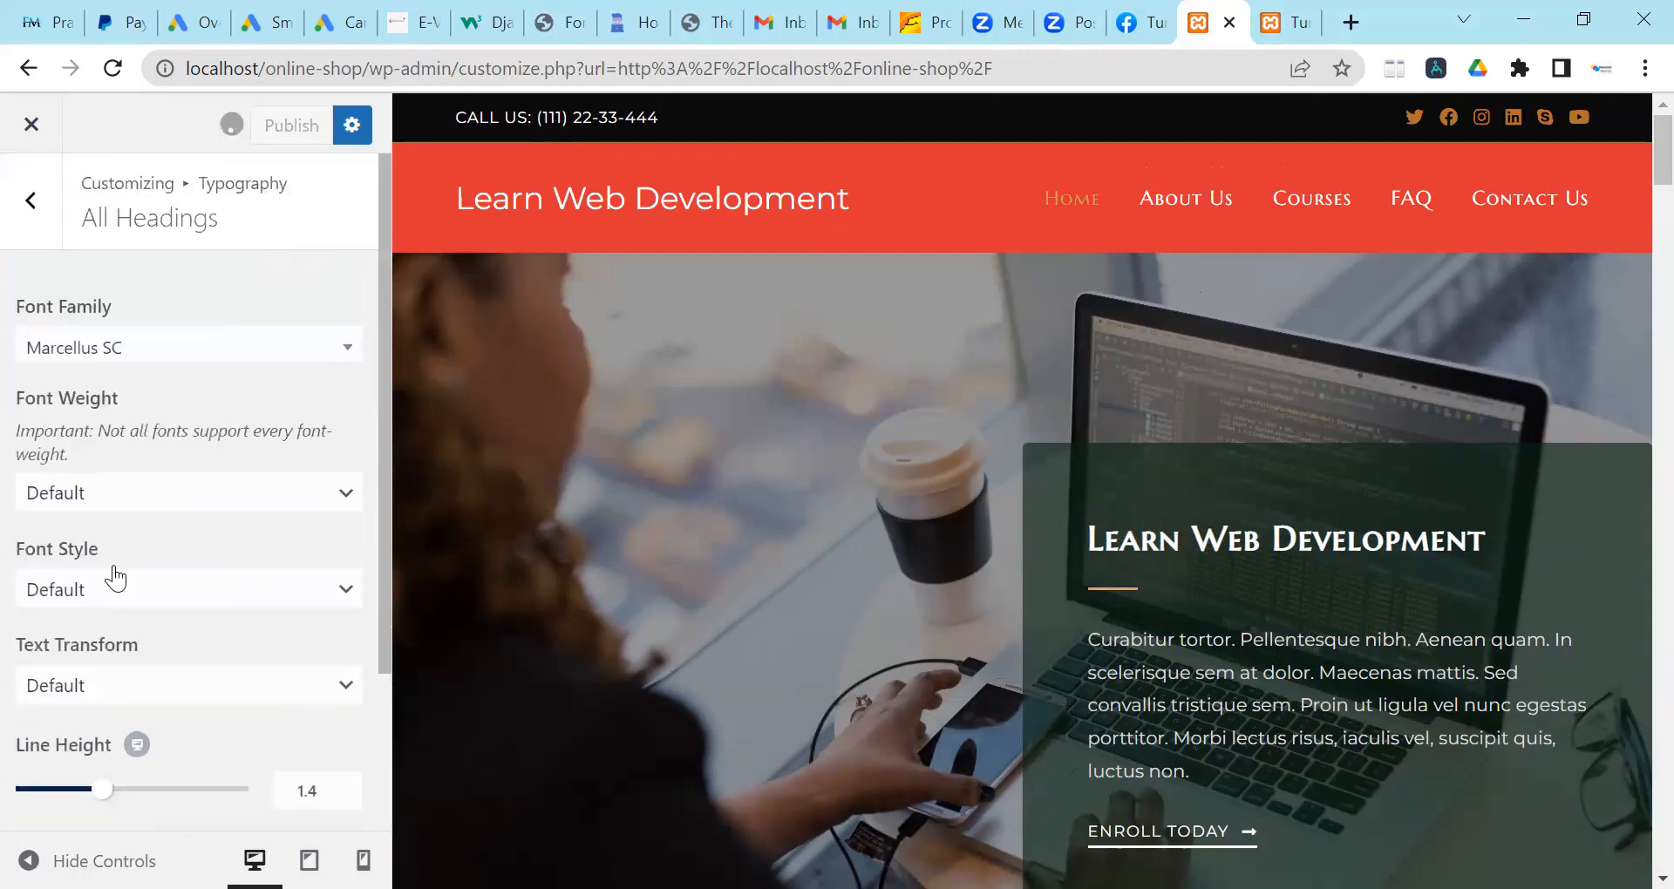
{"action": "scroll", "coordinate": [105, 613], "scroll_direction": "down", "scroll_amount": 2}
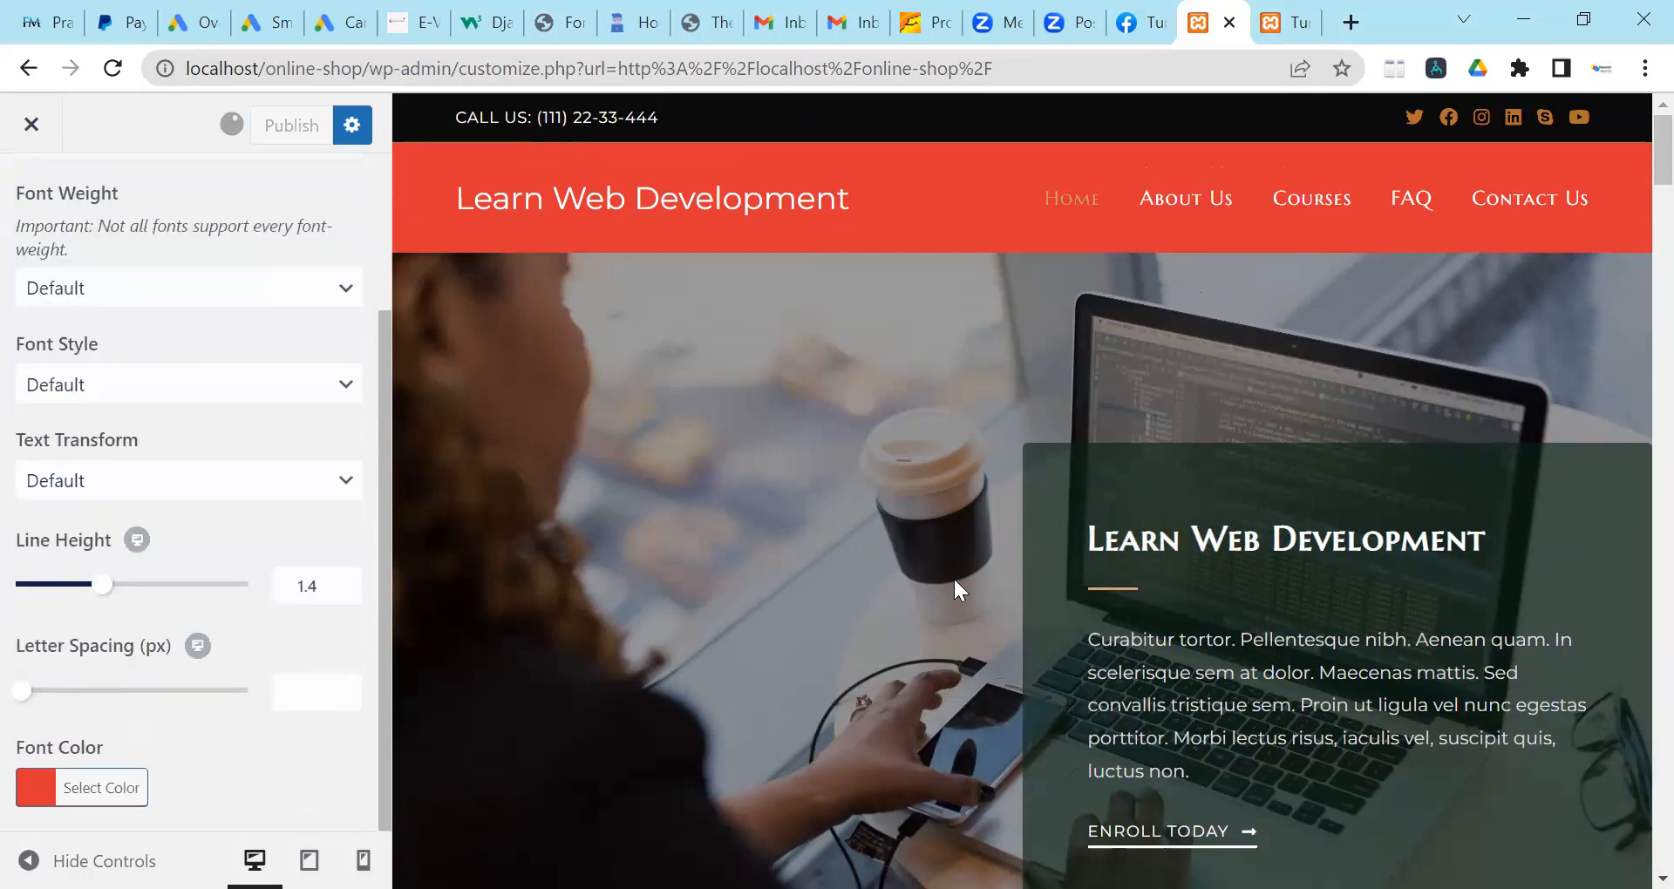
{"action": "scroll", "coordinate": [1302, 553], "scroll_direction": "down", "scroll_amount": 15}
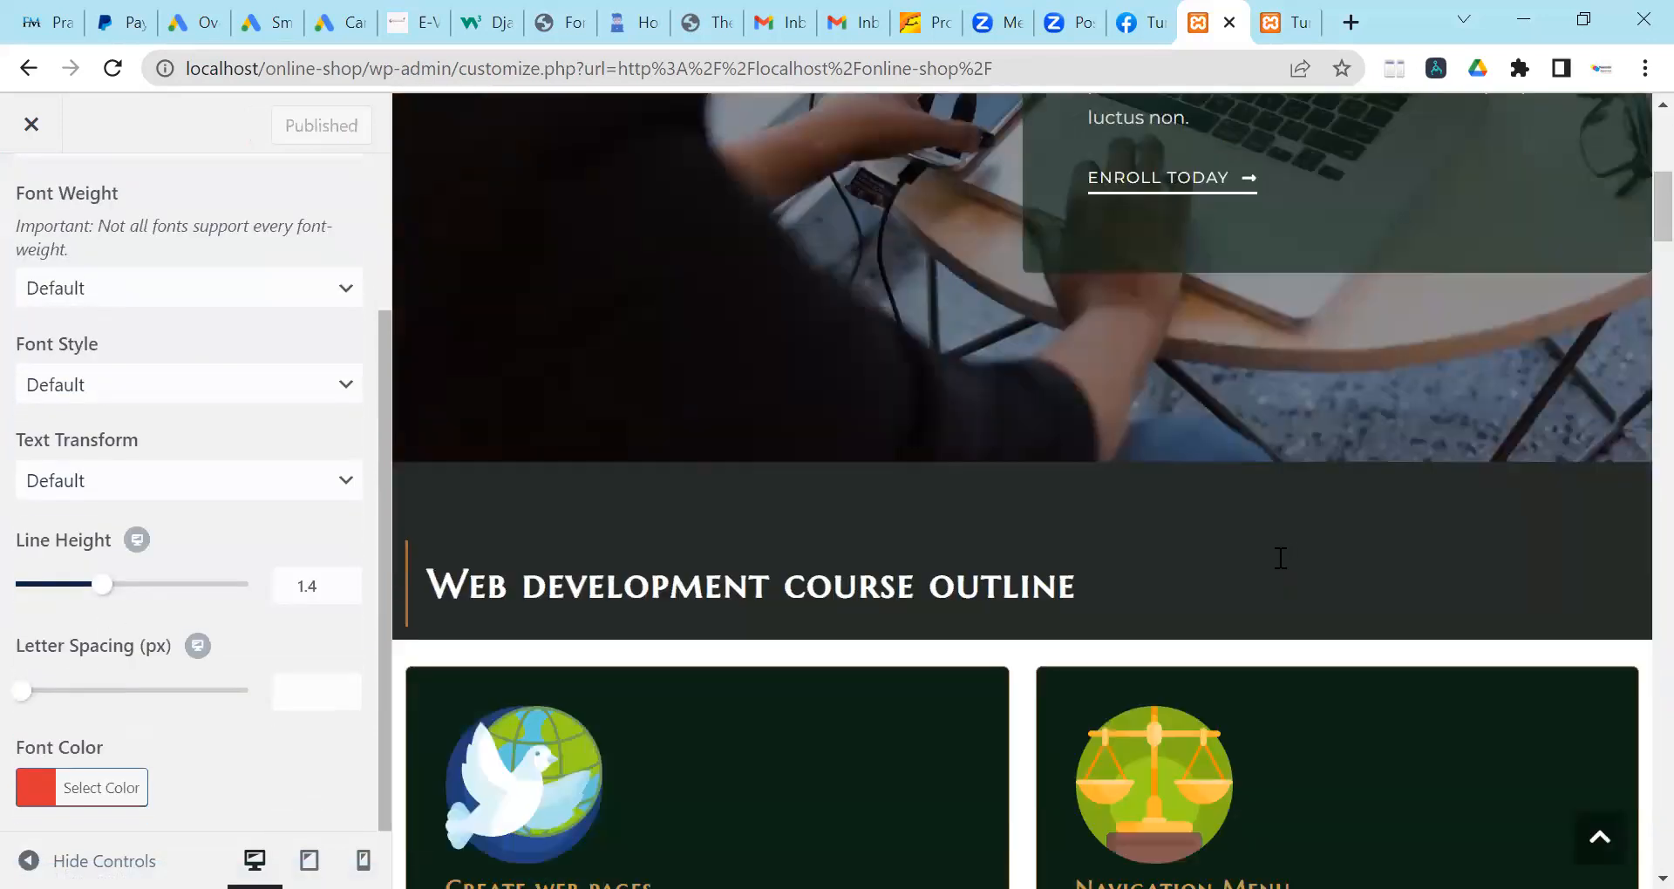
{"action": "scroll", "coordinate": [1268, 553], "scroll_direction": "down", "scroll_amount": 4}
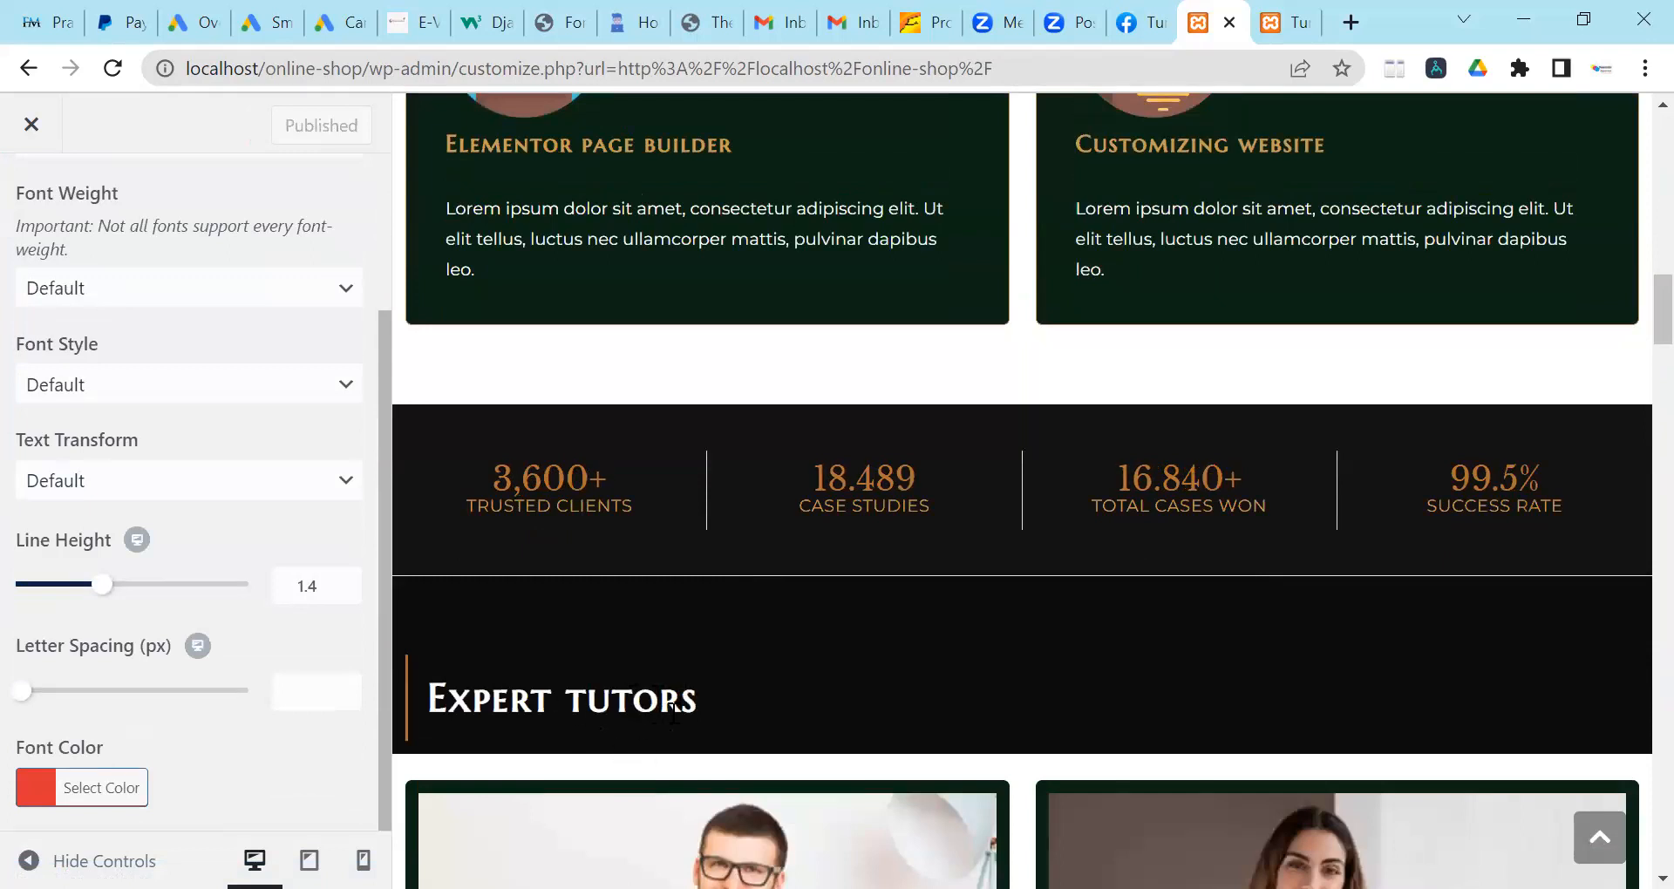
{"action": "scroll", "coordinate": [647, 694], "scroll_direction": "down", "scroll_amount": 3}
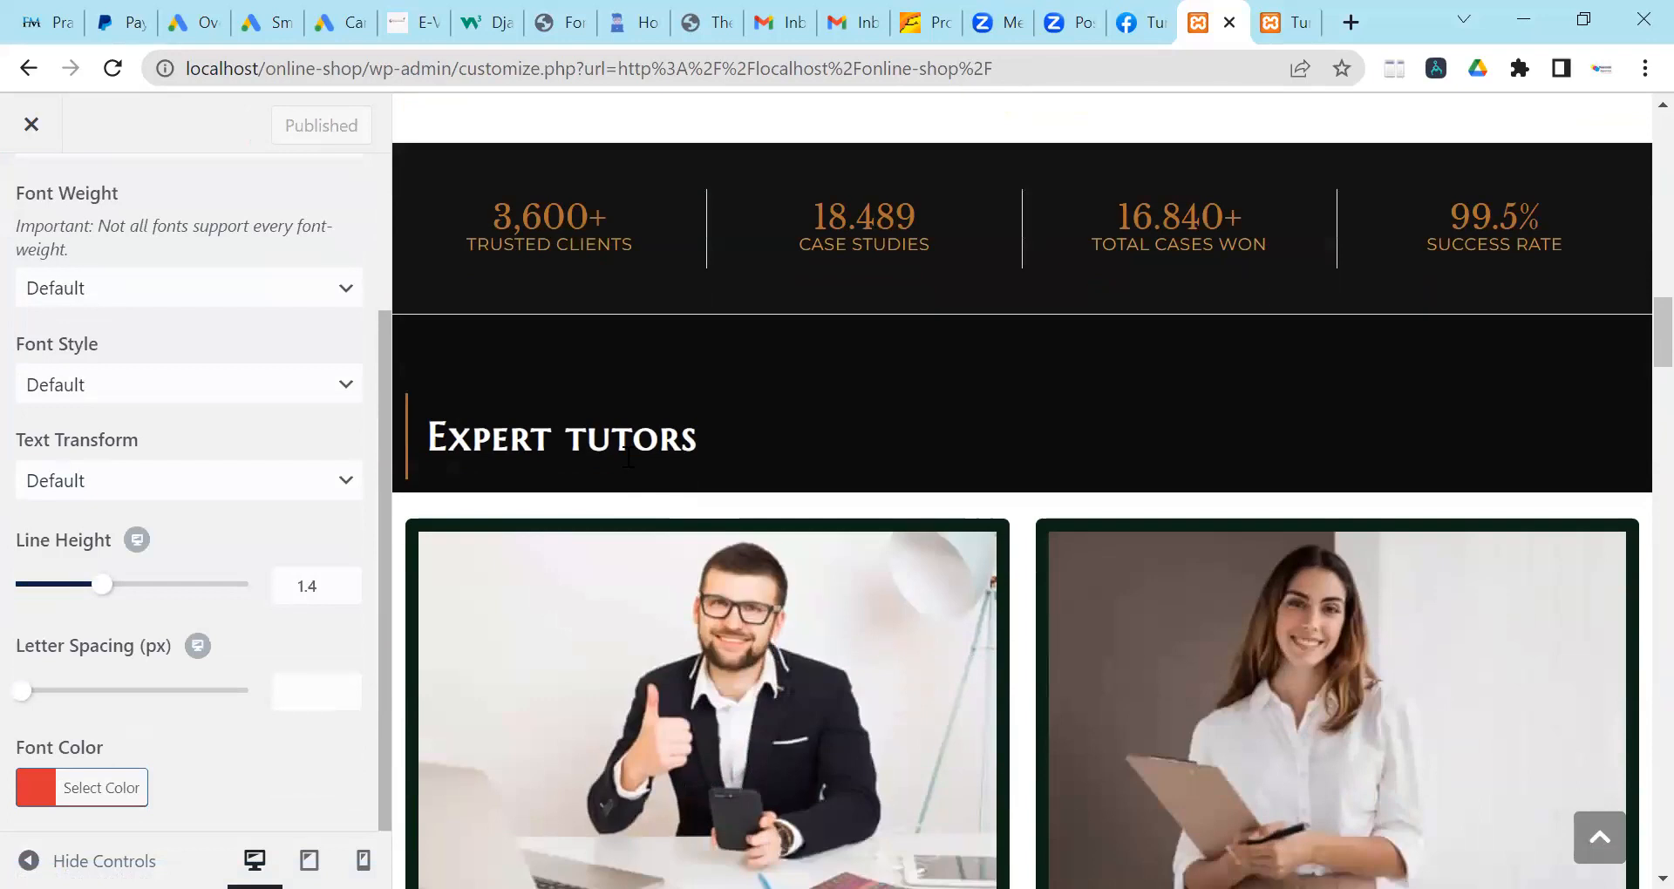
{"action": "scroll", "coordinate": [627, 455], "scroll_direction": "down", "scroll_amount": 3}
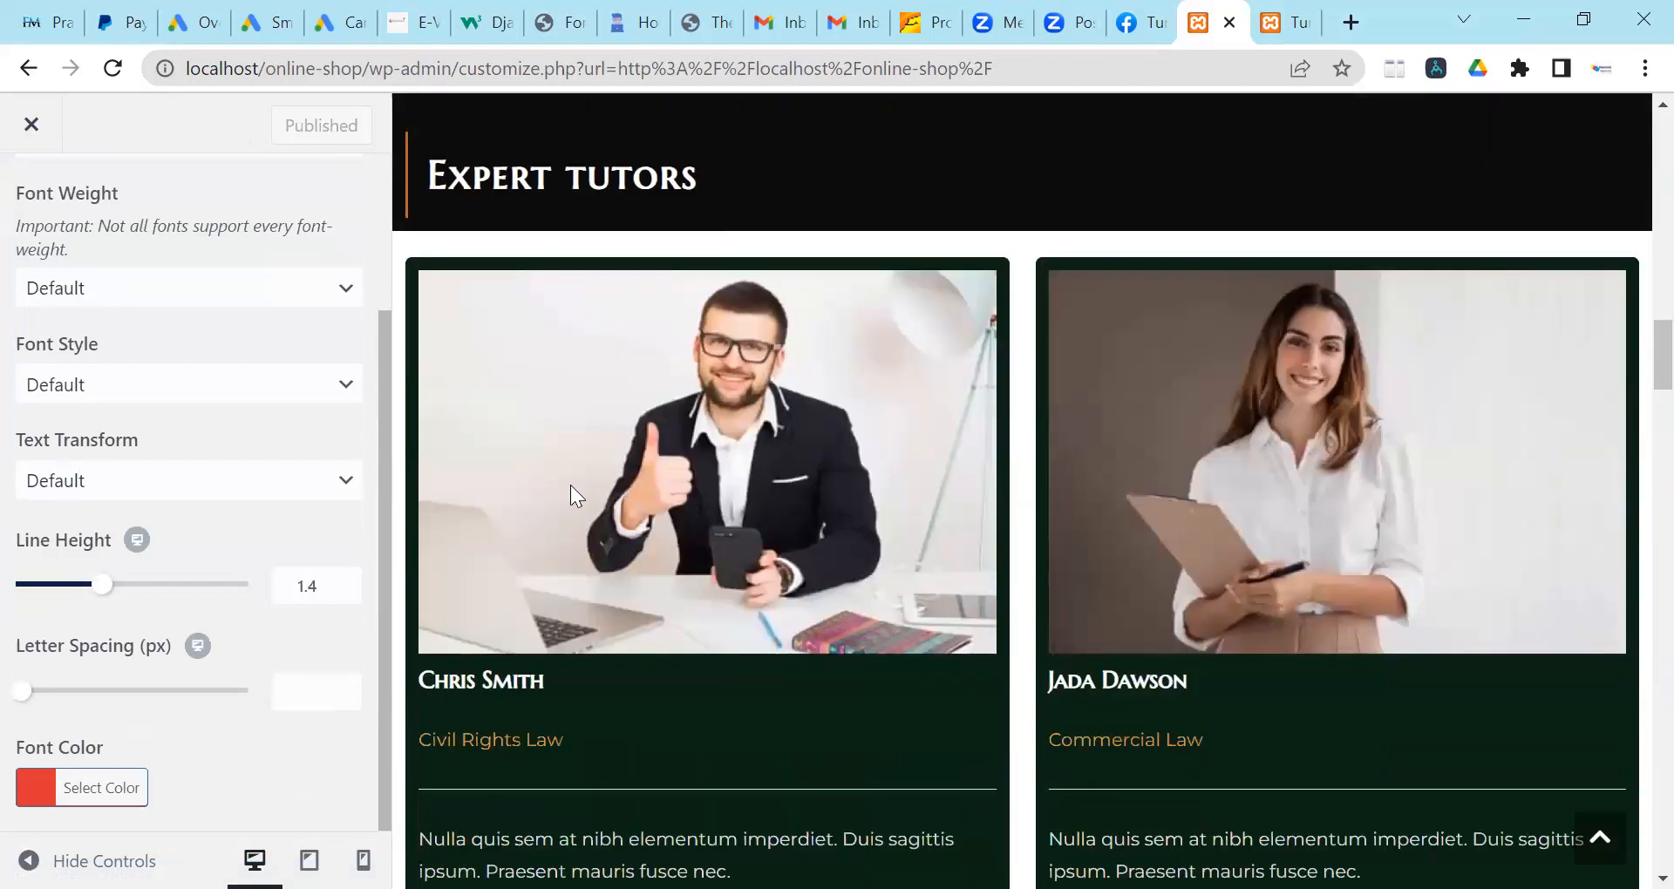
{"action": "scroll", "coordinate": [656, 537], "scroll_direction": "up", "scroll_amount": 5}
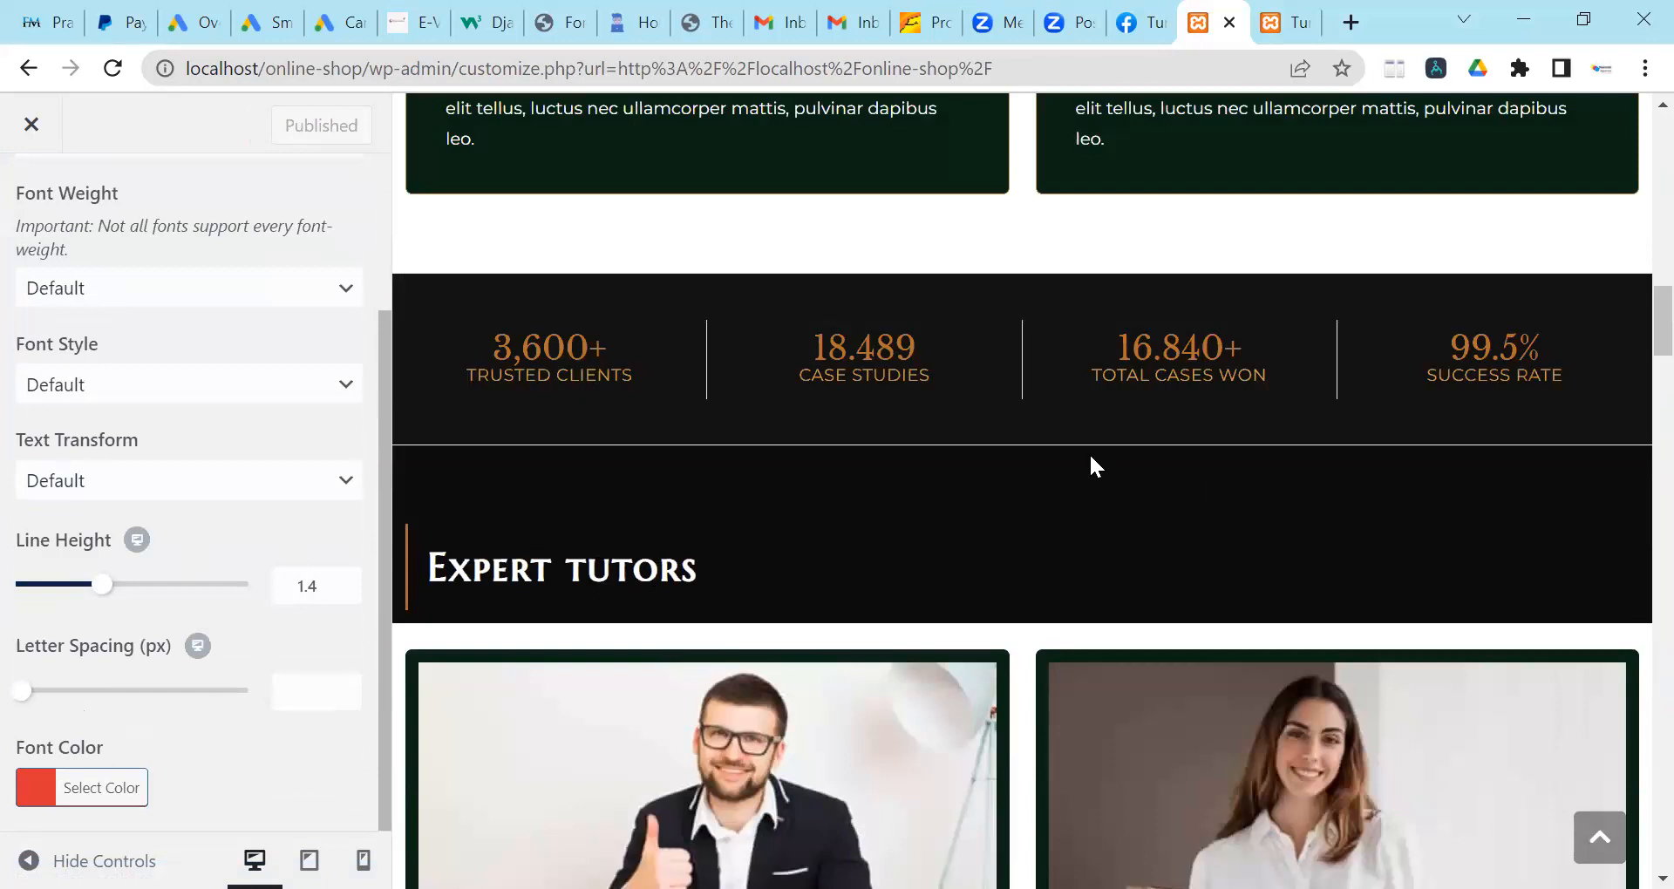
{"action": "scroll", "coordinate": [1090, 462], "scroll_direction": "down", "scroll_amount": 20}
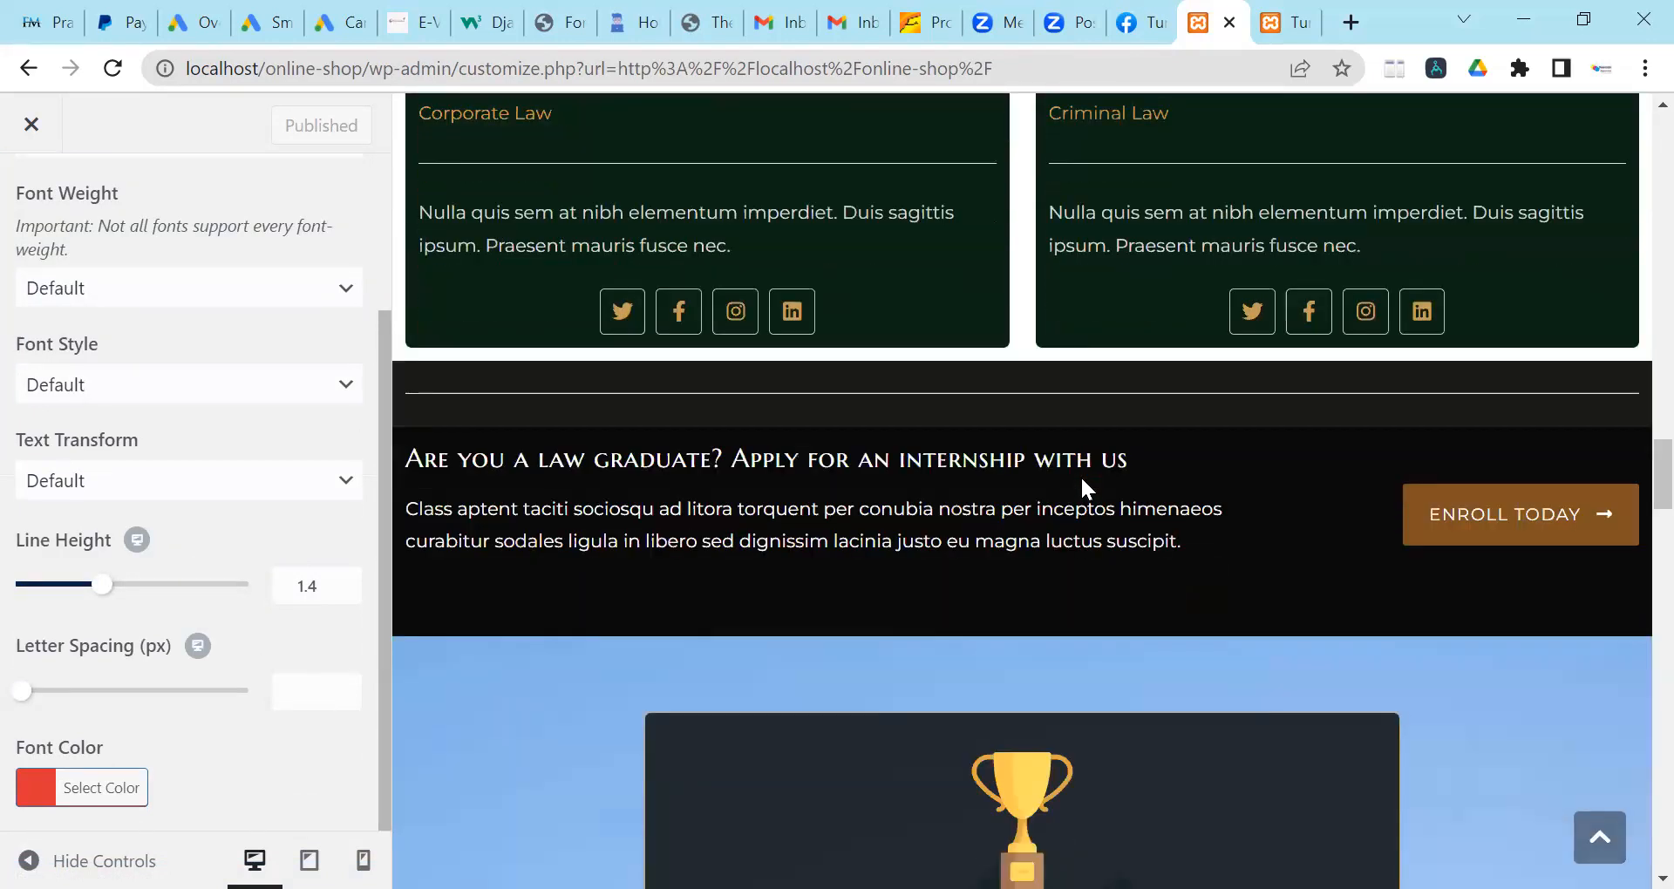
{"action": "scroll", "coordinate": [1080, 474], "scroll_direction": "down", "scroll_amount": 5}
{"action": "scroll", "coordinate": [213, 520], "scroll_direction": "up", "scroll_amount": 3}
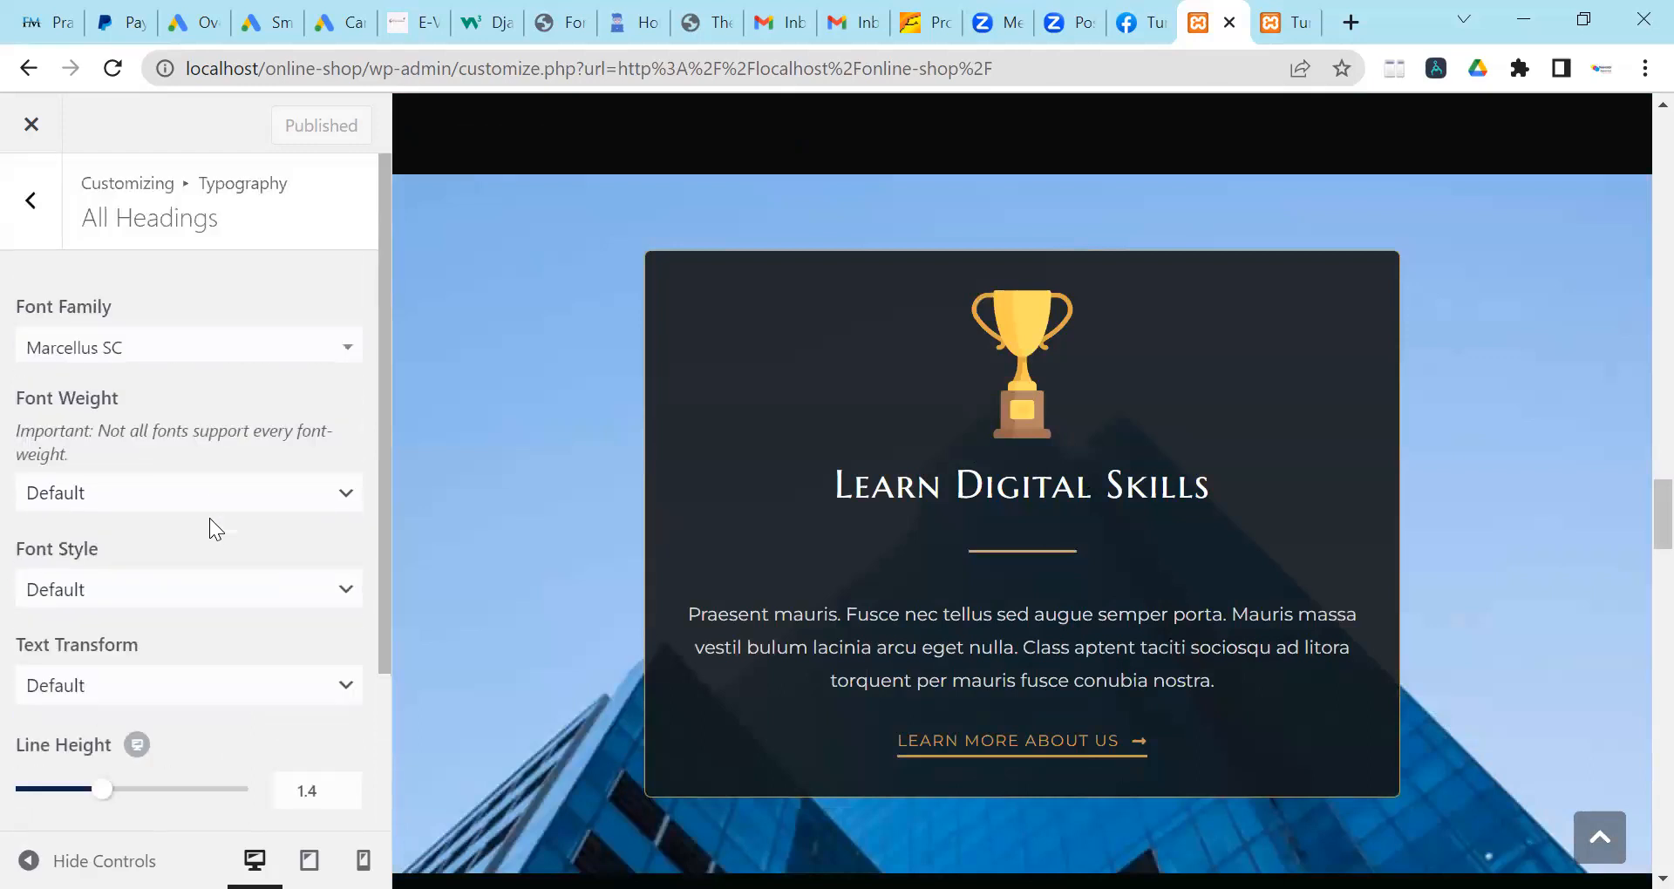
Return to the Typography list and scroll its entries from All Headings down to Footer Menu.
{"action": "left_click", "coordinate": [26, 207]}
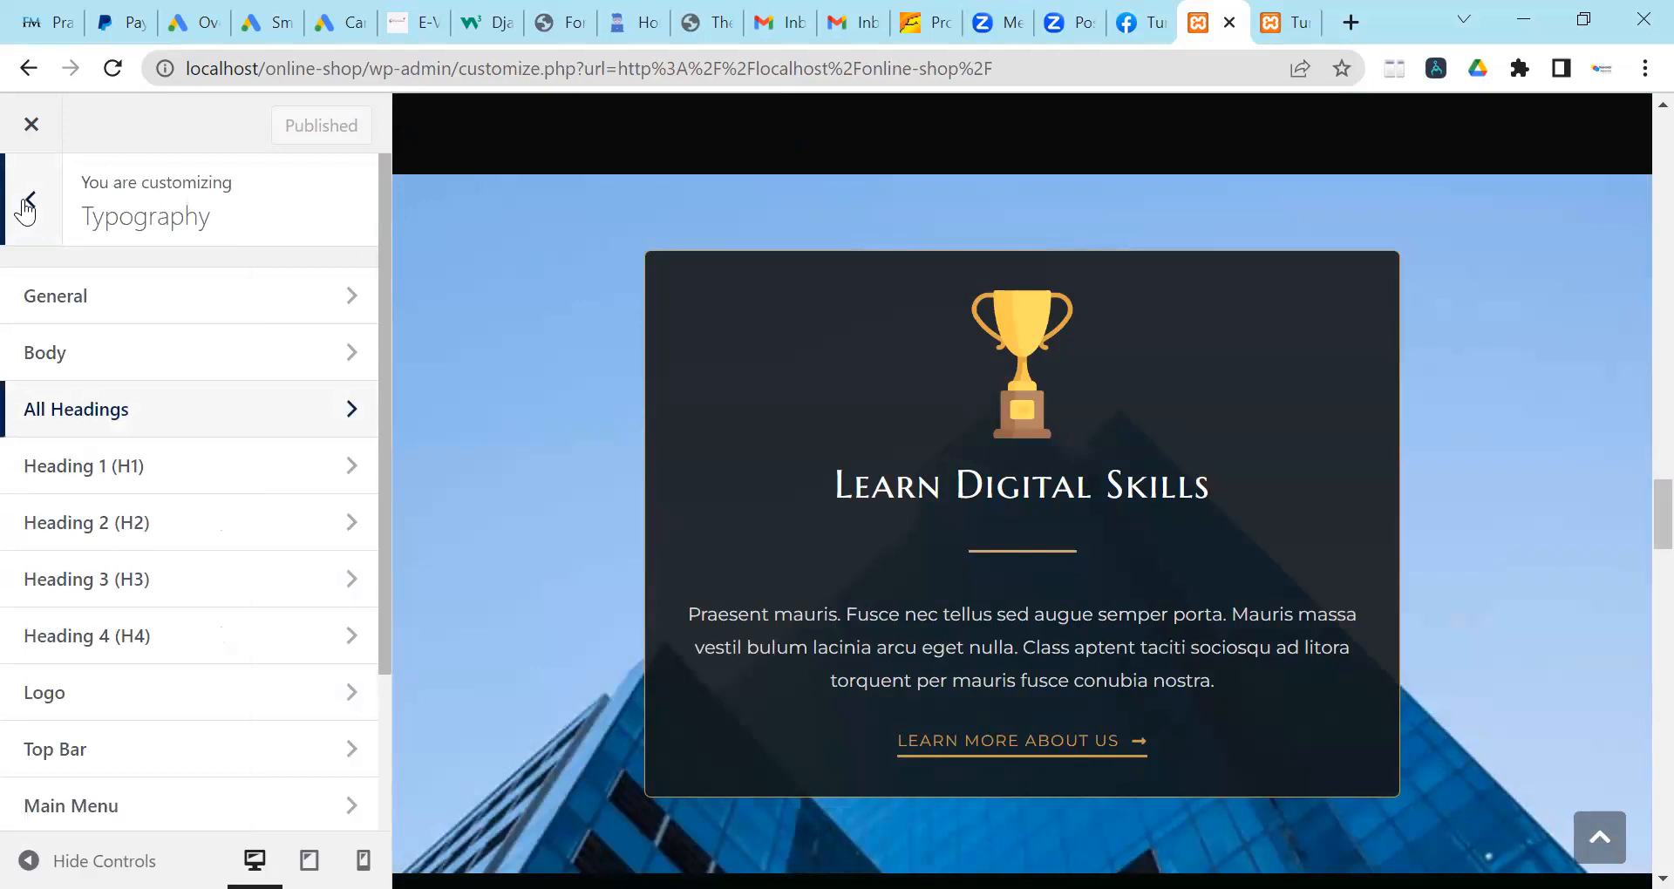
{"action": "scroll", "coordinate": [746, 550], "scroll_direction": "up", "scroll_amount": 5}
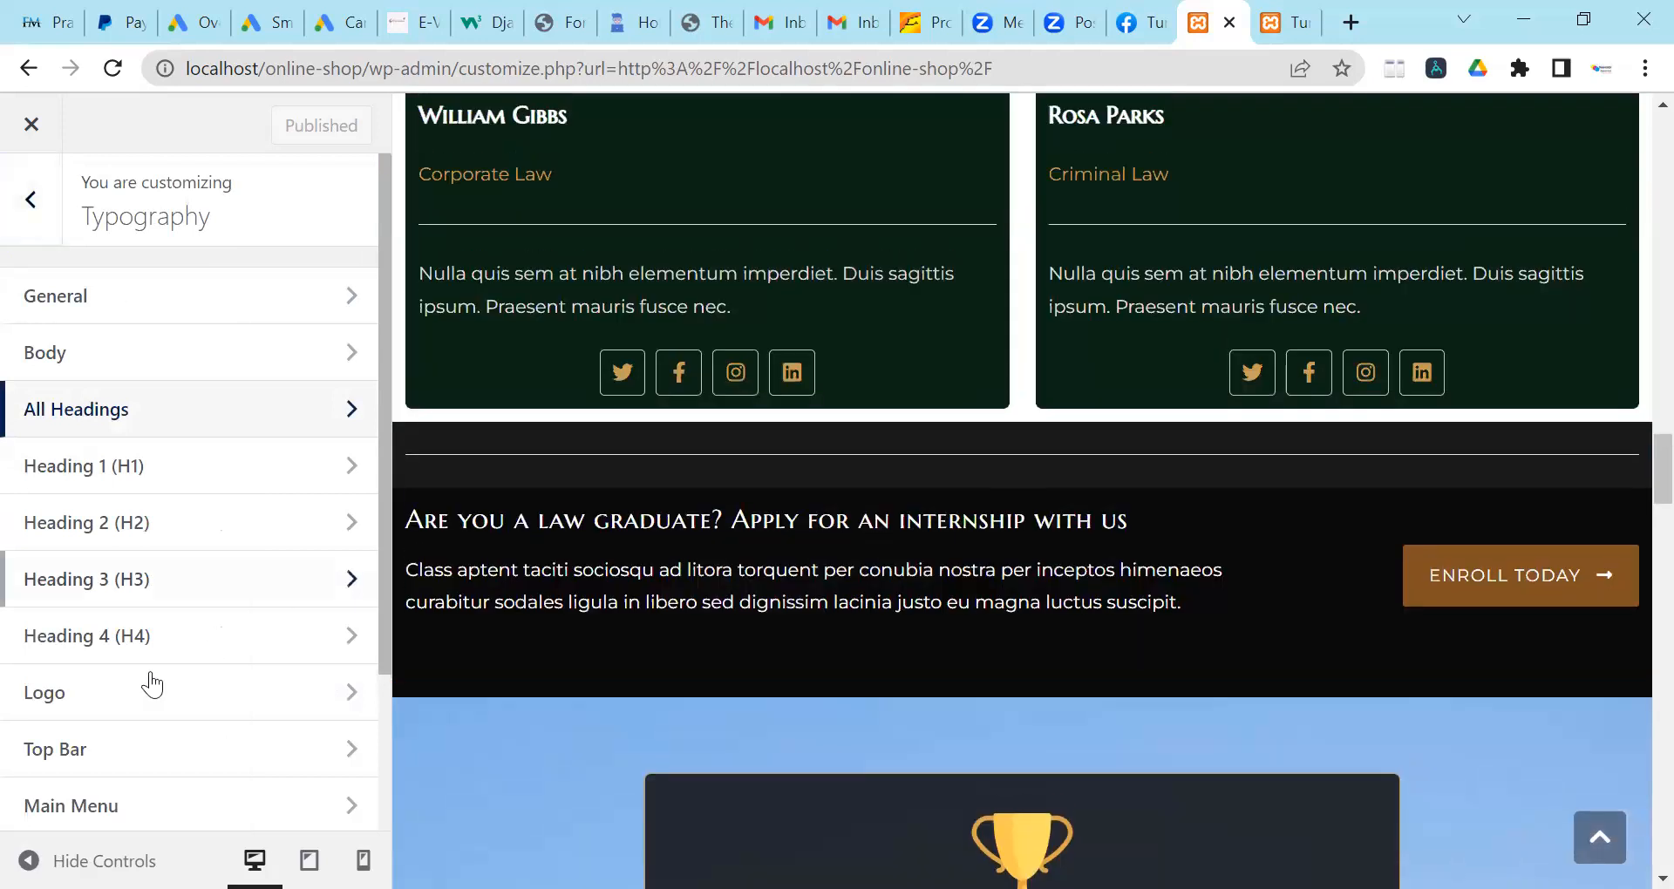
{"action": "scroll", "coordinate": [150, 645], "scroll_direction": "down", "scroll_amount": 4}
{"action": "scroll", "coordinate": [149, 645], "scroll_direction": "down", "scroll_amount": 3}
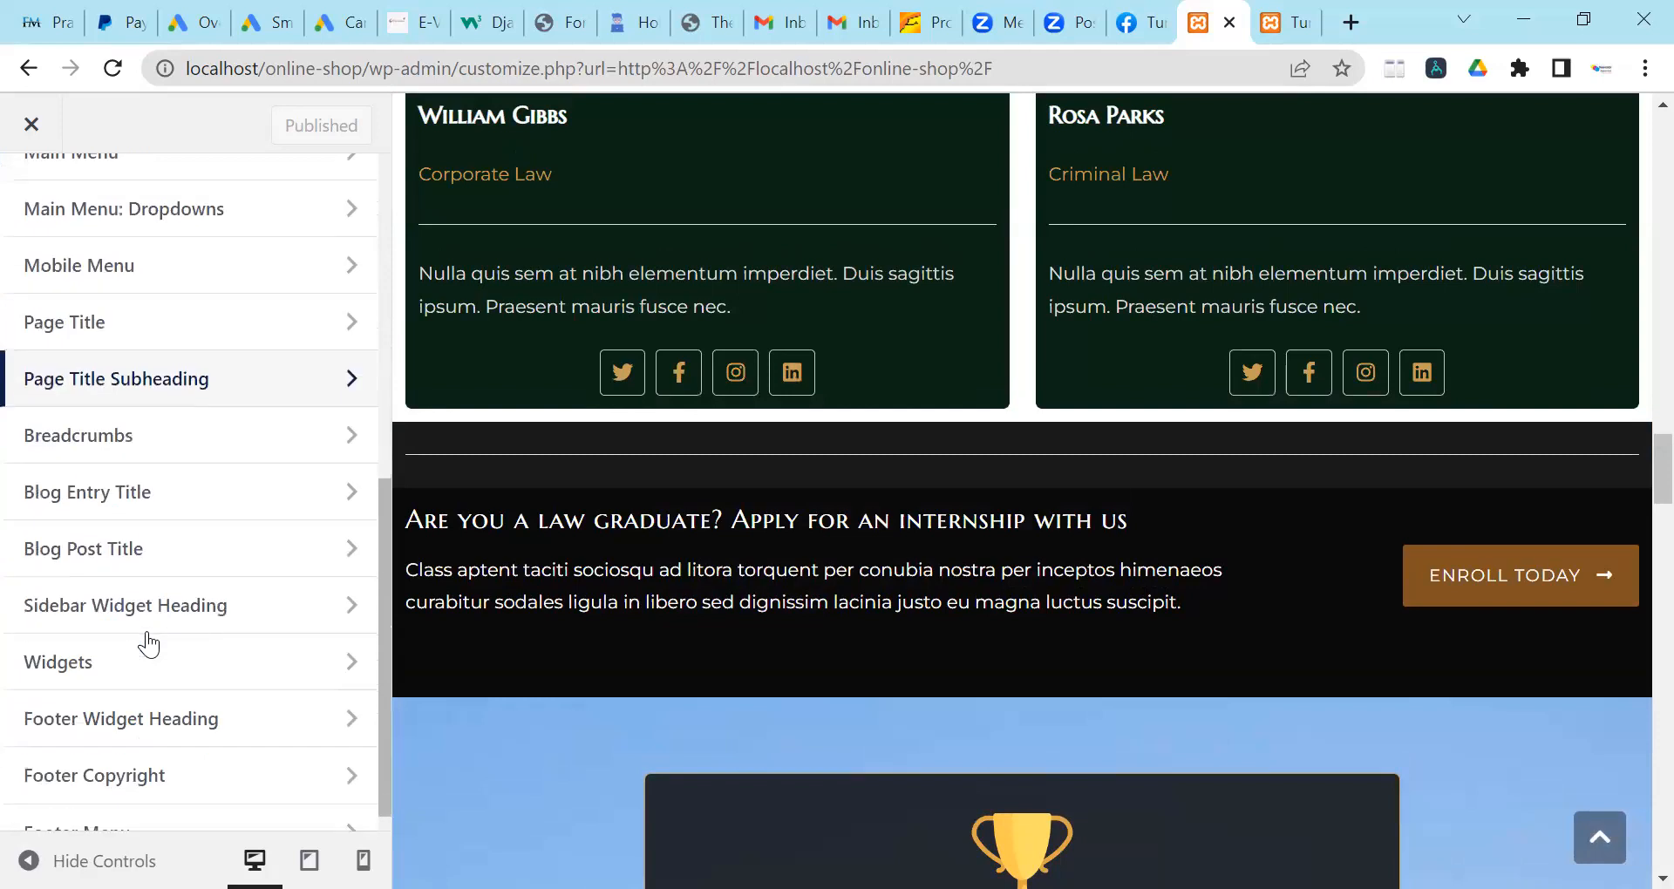
{"action": "scroll", "coordinate": [144, 639], "scroll_direction": "up", "scroll_amount": 3}
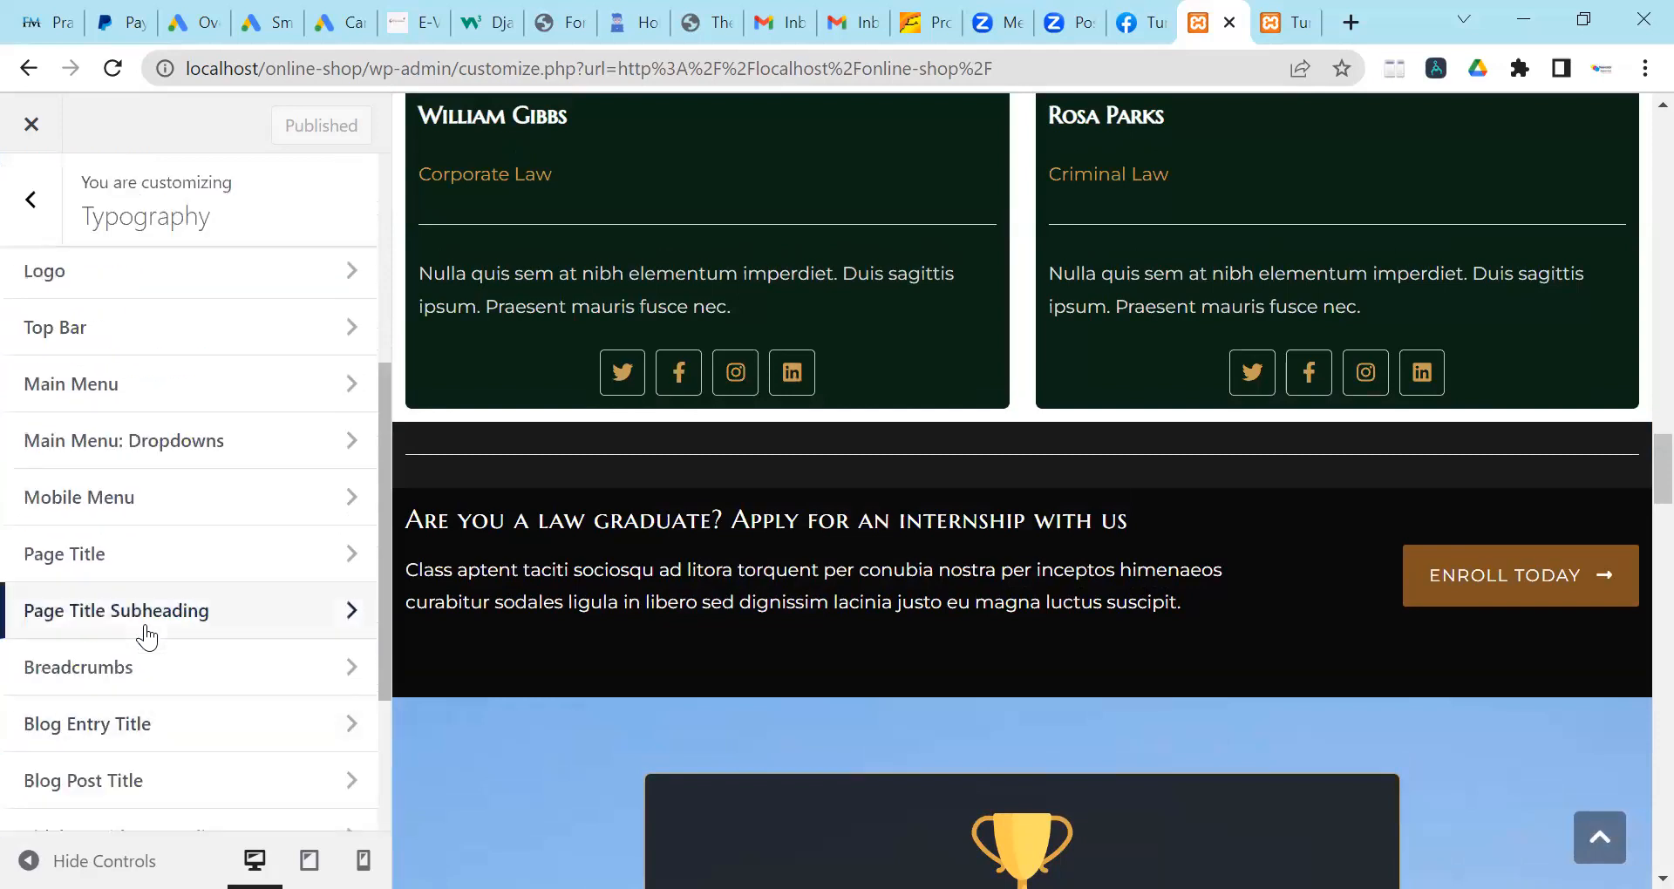
{"action": "scroll", "coordinate": [299, 598], "scroll_direction": "down", "scroll_amount": 3}
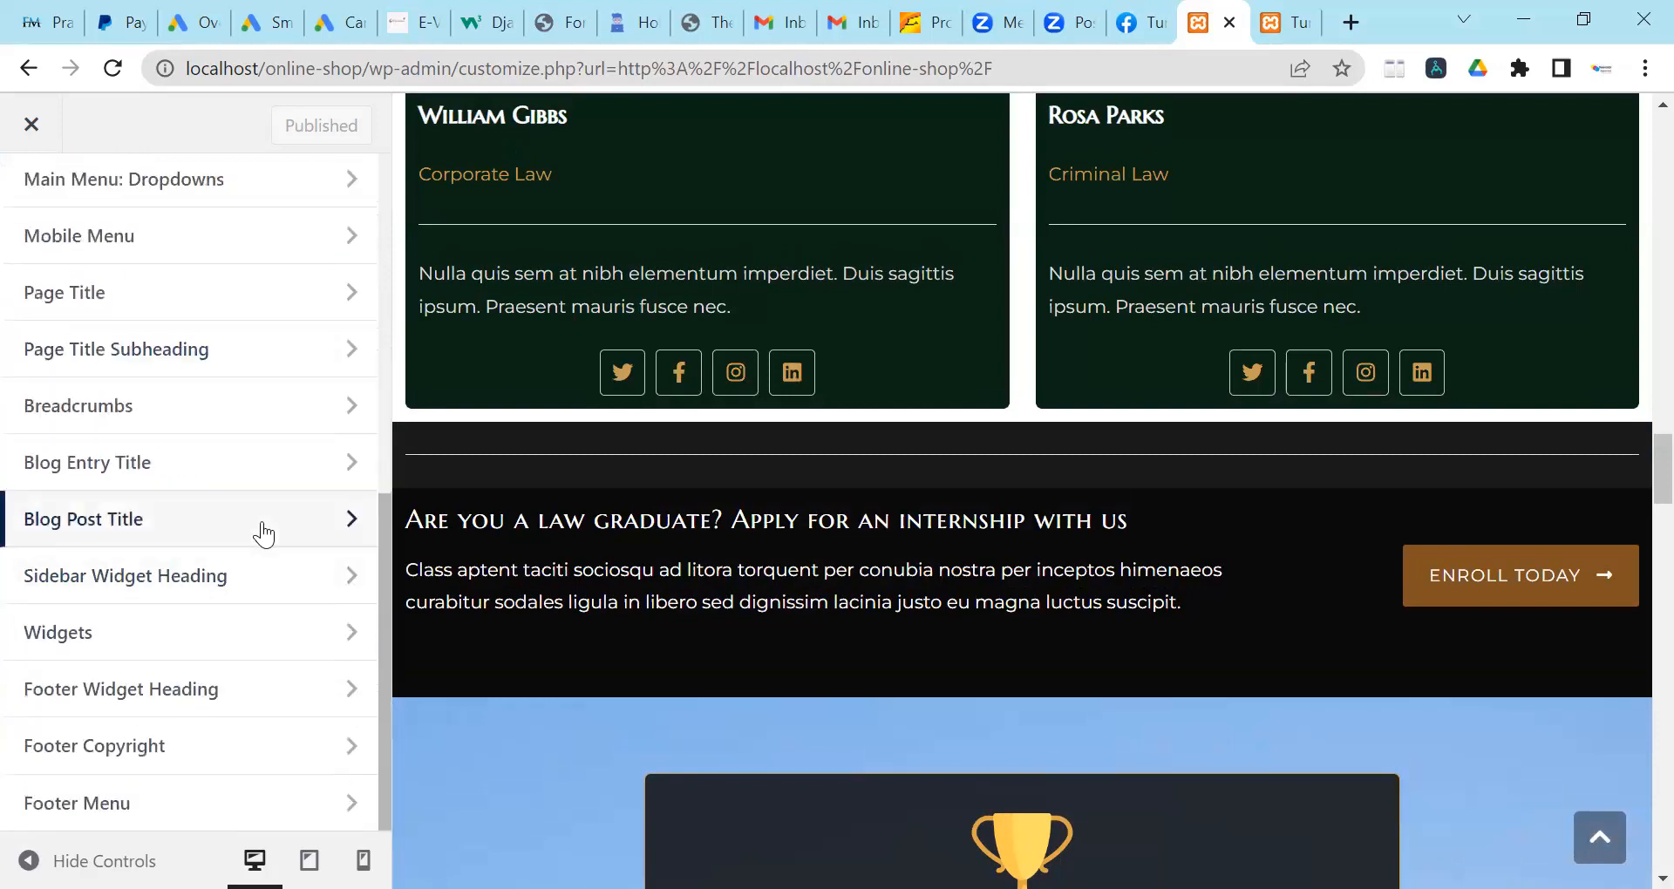
{"action": "scroll", "coordinate": [258, 529], "scroll_direction": "up", "scroll_amount": 3}
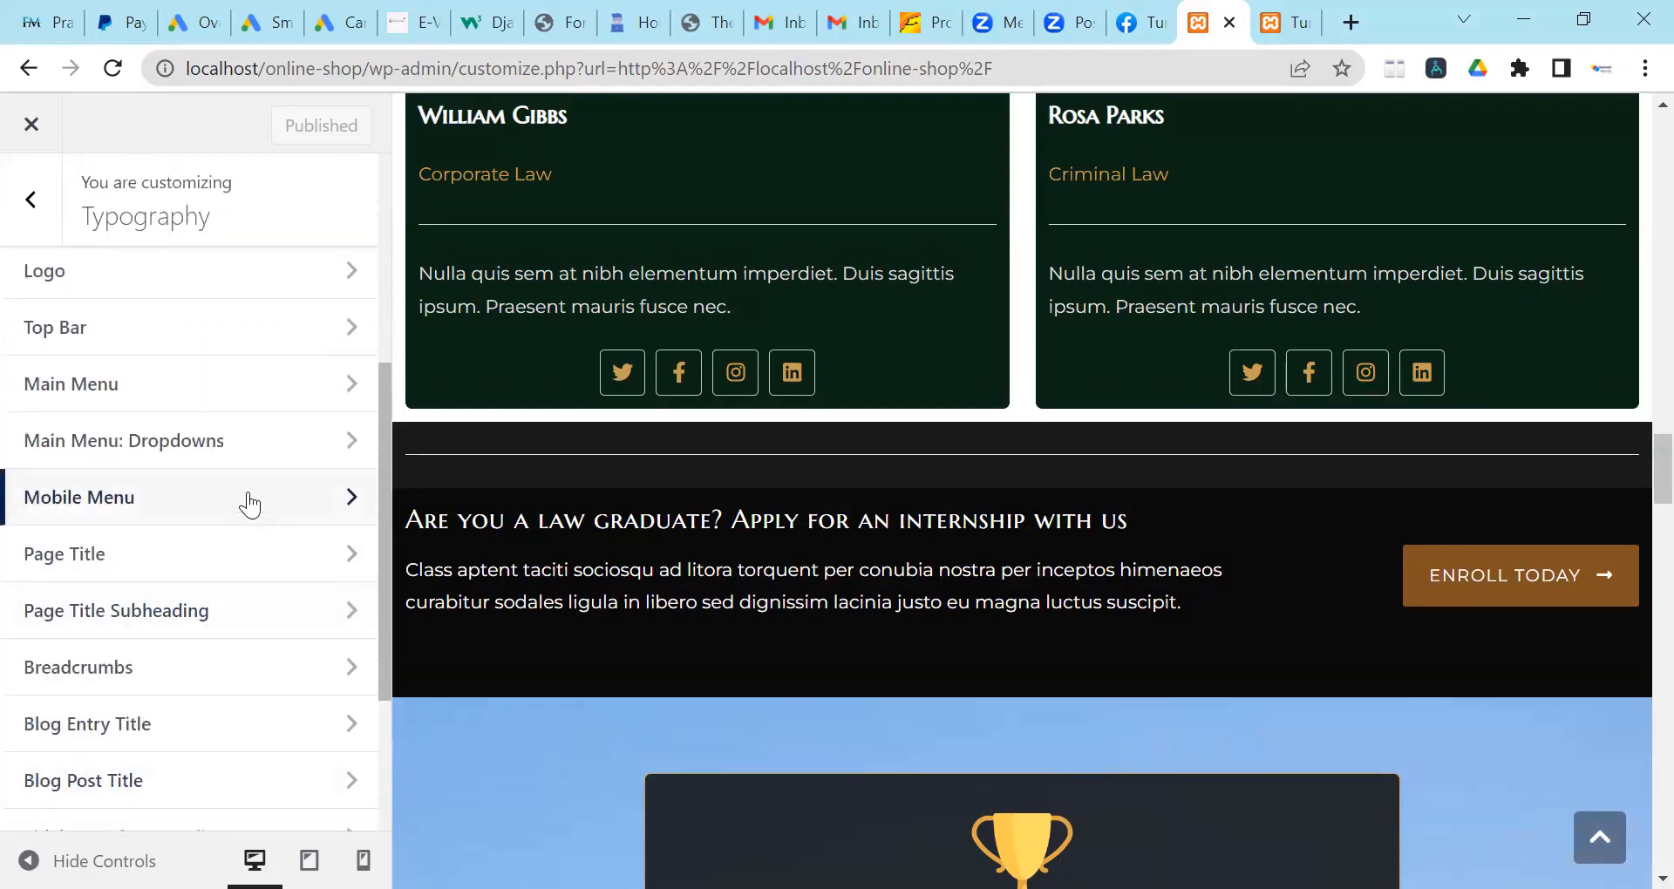
{"action": "scroll", "coordinate": [248, 503], "scroll_direction": "down", "scroll_amount": 3}
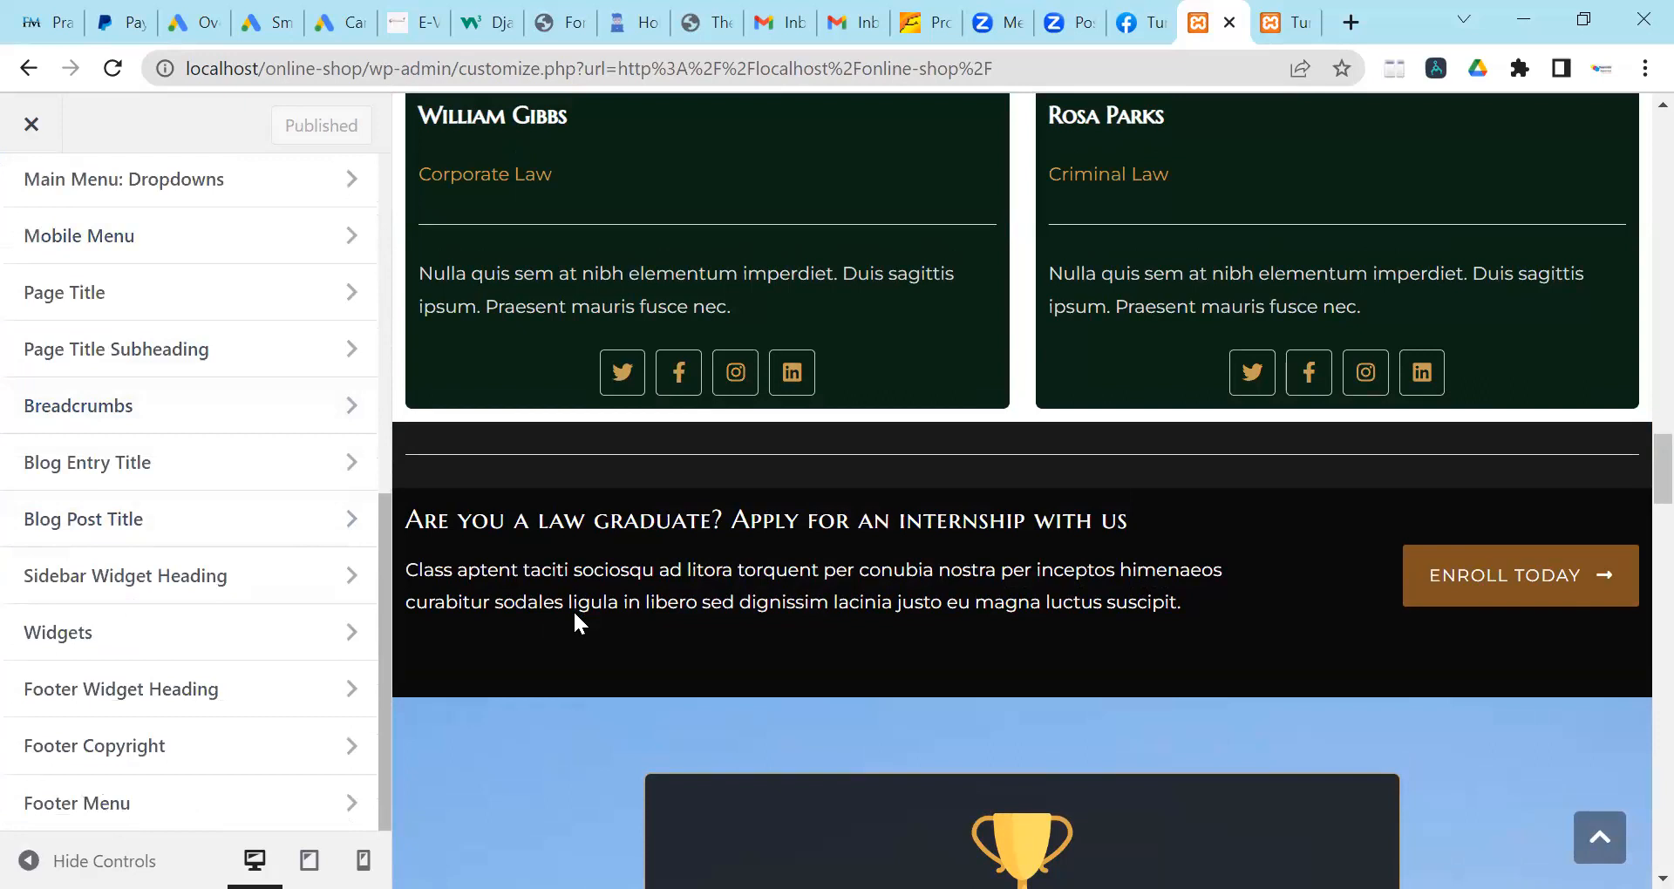
{"action": "scroll", "coordinate": [573, 609], "scroll_direction": "down", "scroll_amount": 20}
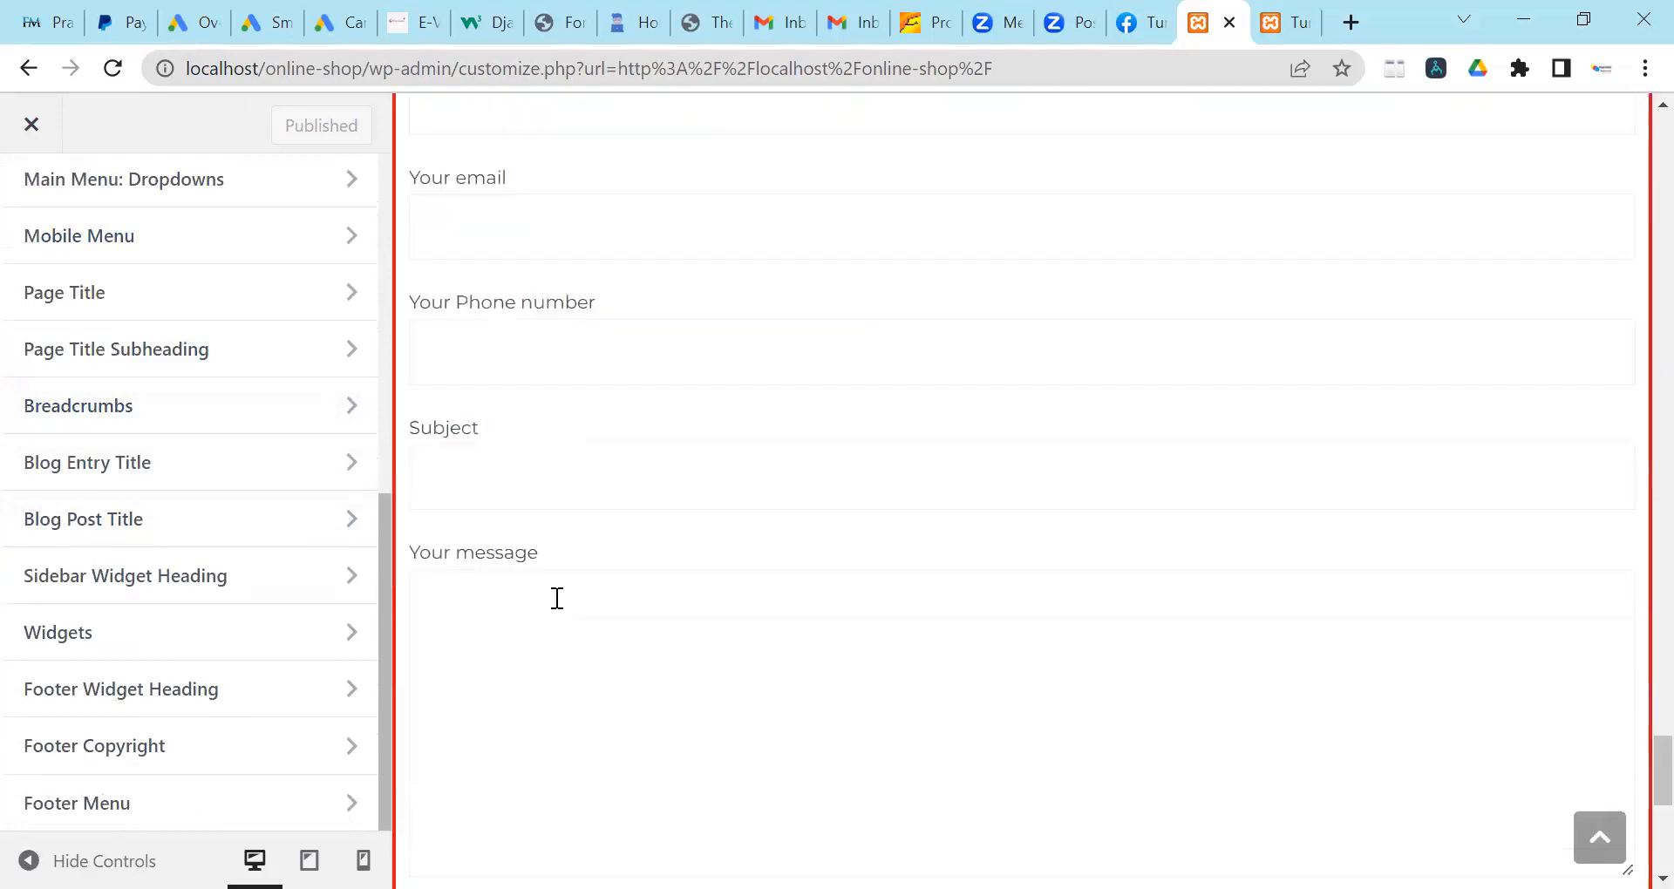
{"action": "scroll", "coordinate": [557, 599], "scroll_direction": "down", "scroll_amount": 5}
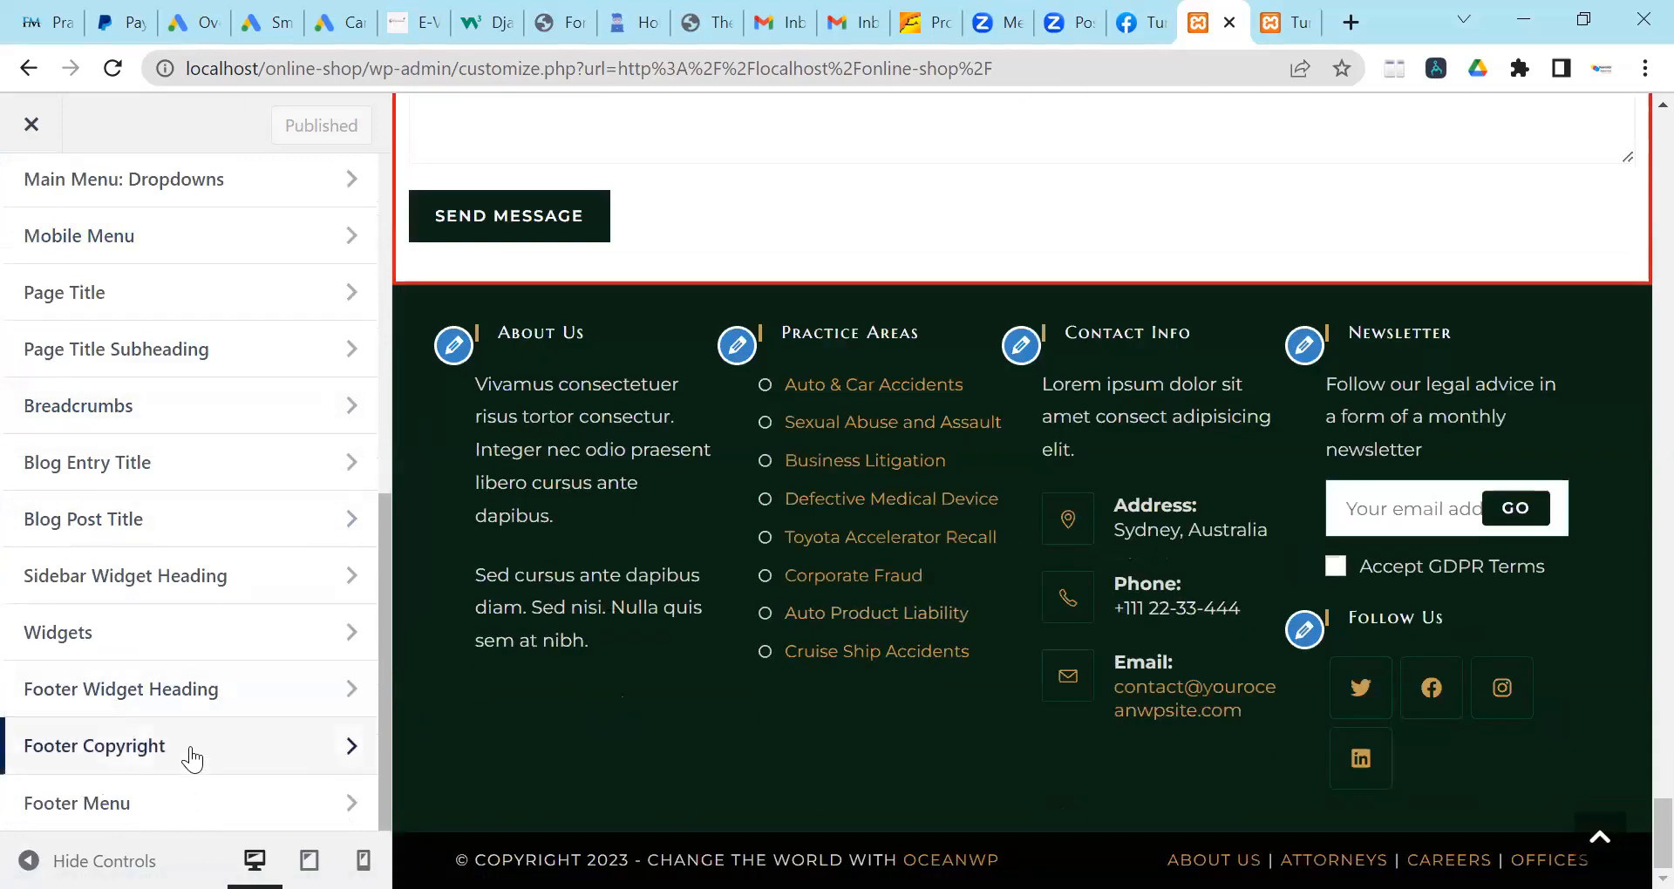
{"action": "scroll", "coordinate": [268, 532], "scroll_direction": "up", "scroll_amount": 6}
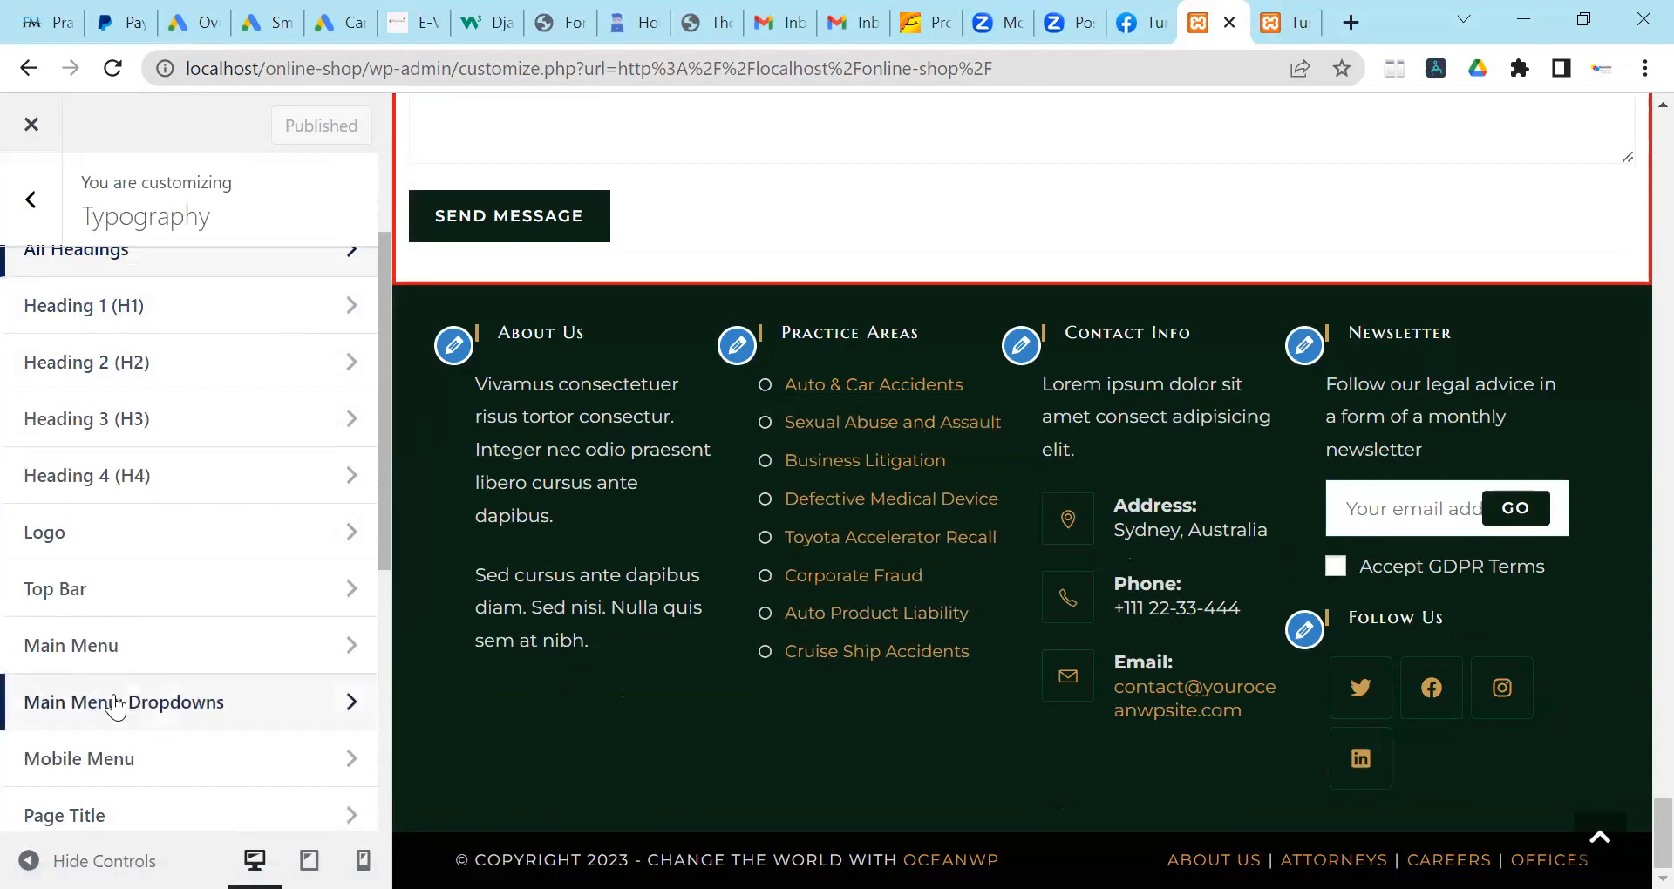
{"action": "scroll", "coordinate": [112, 697], "scroll_direction": "down", "scroll_amount": 6}
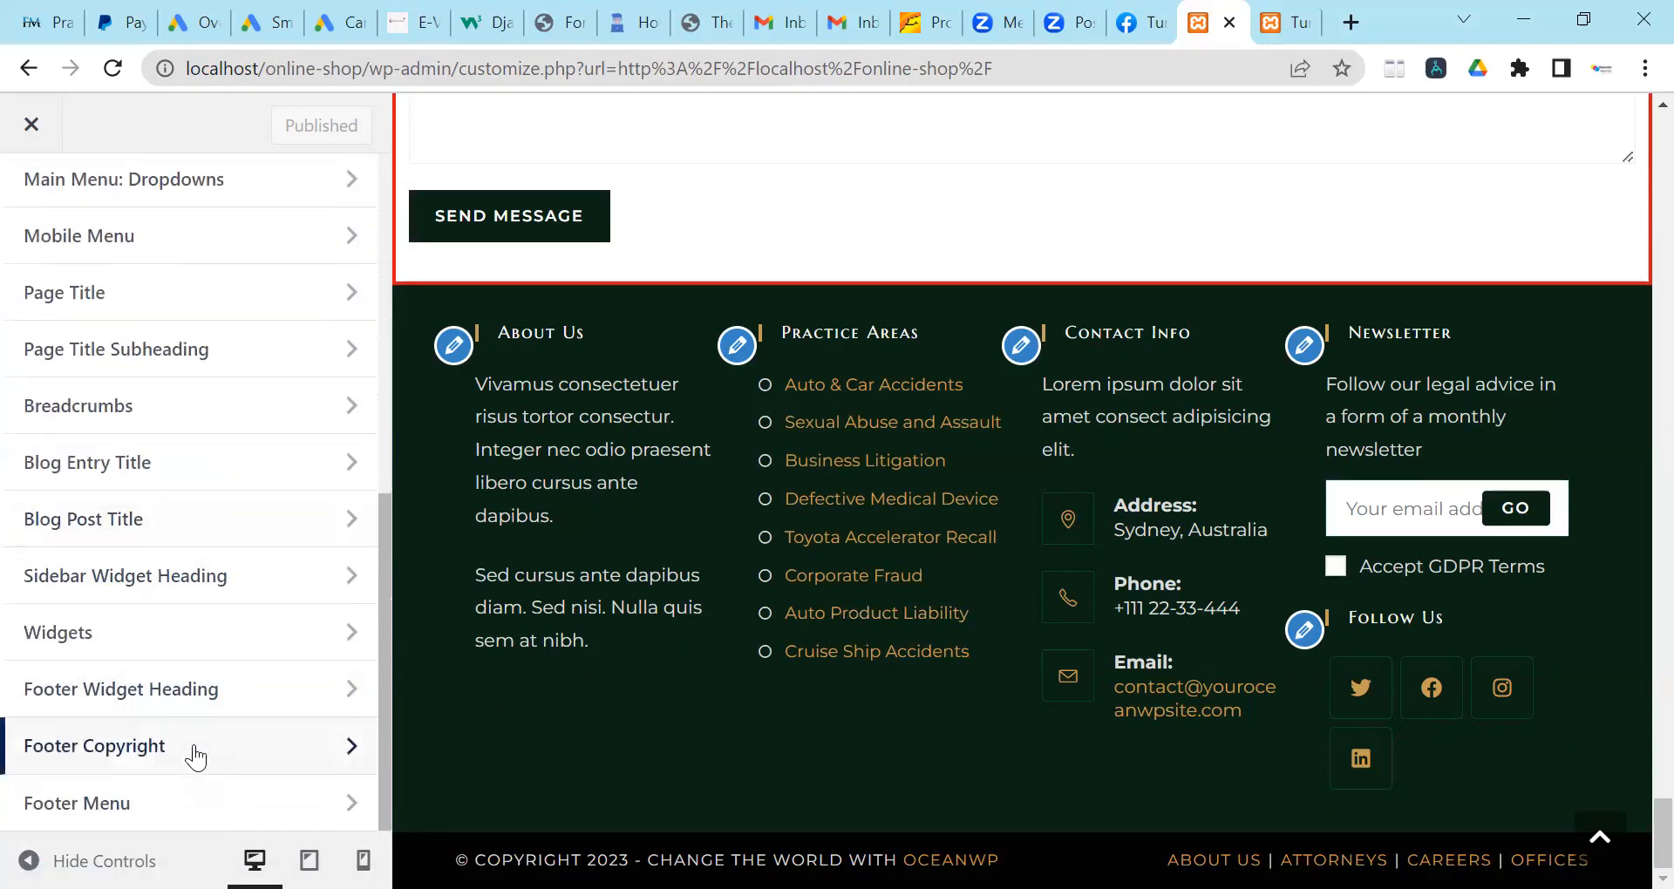
Review the Footer Copyright typography settings.
{"action": "left_click", "coordinate": [230, 762]}
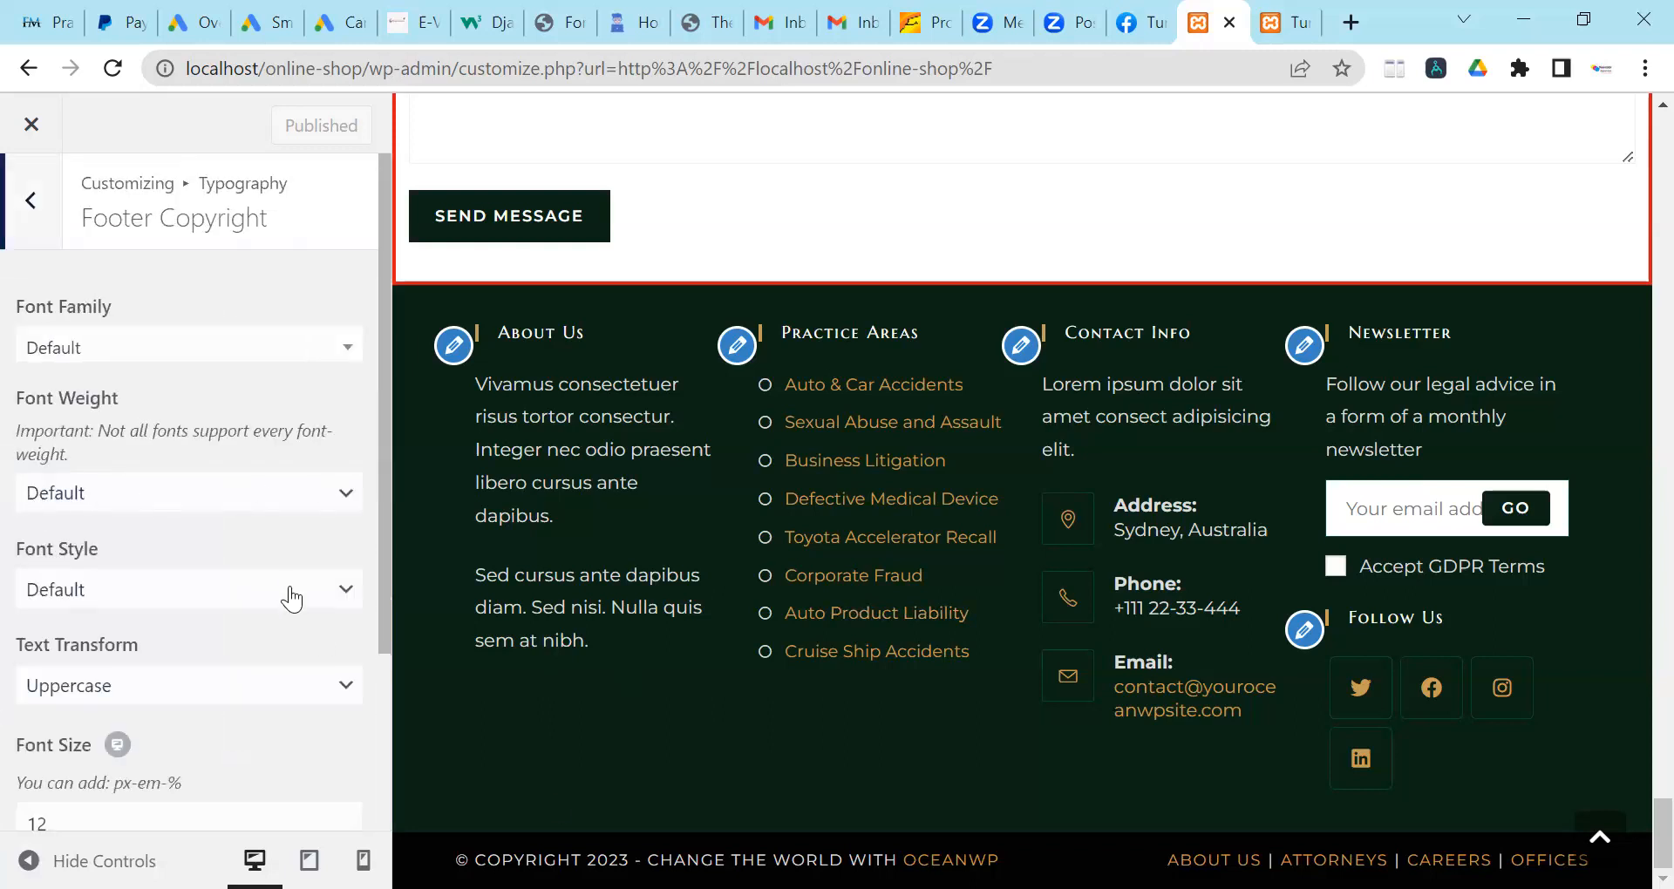
{"action": "scroll", "coordinate": [192, 478], "scroll_direction": "down", "scroll_amount": 3}
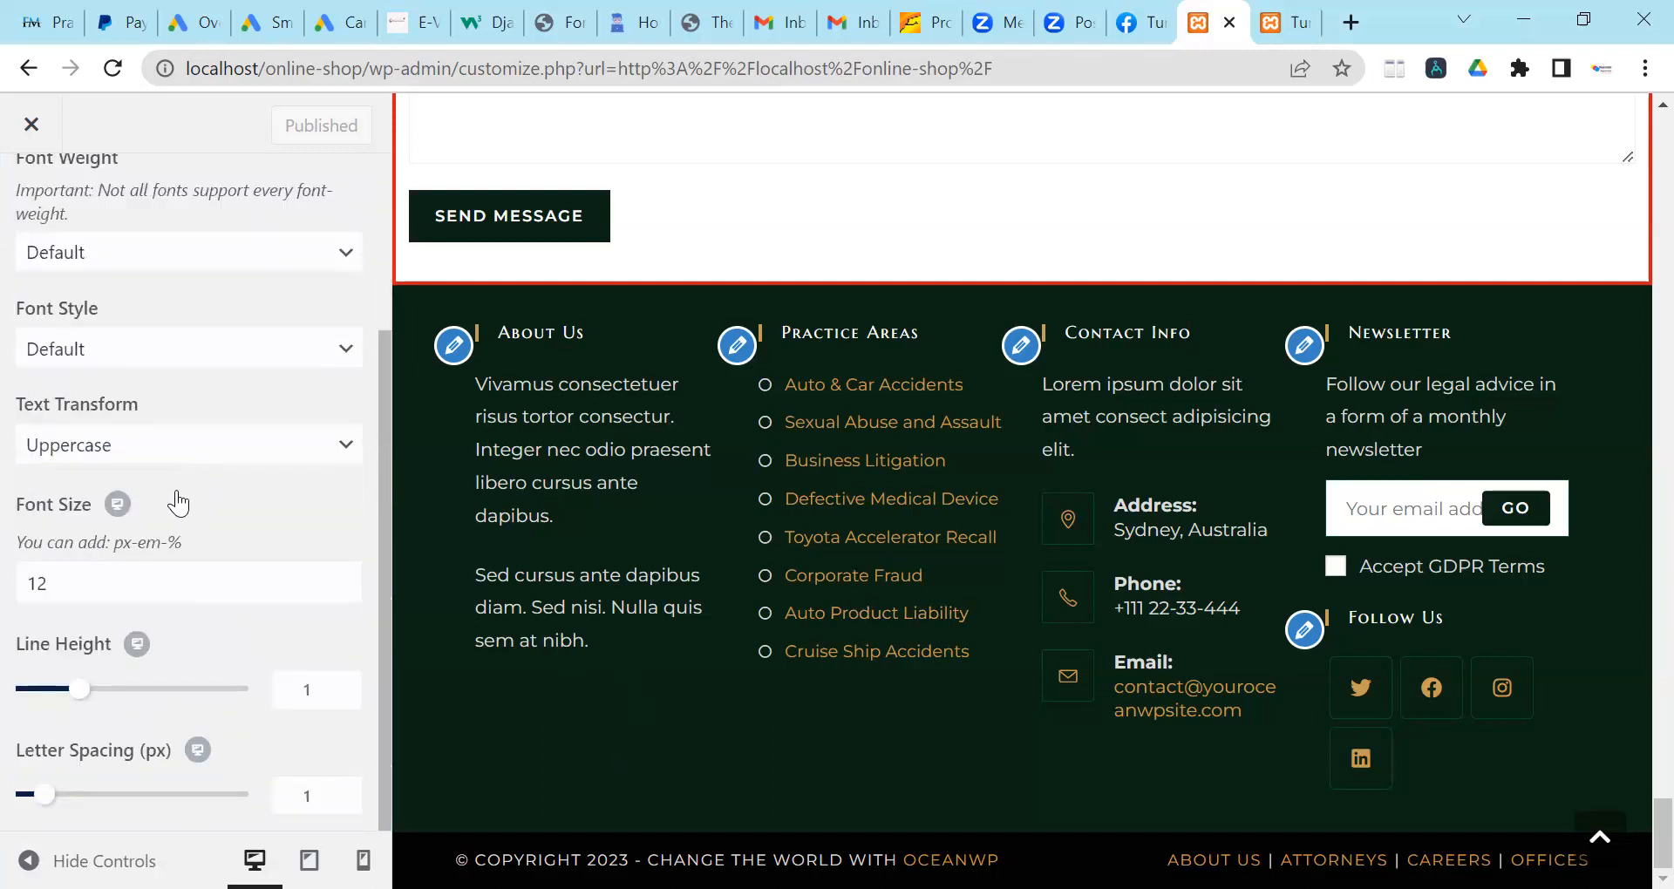
{"action": "scroll", "coordinate": [178, 503], "scroll_direction": "up", "scroll_amount": 3}
{"action": "scroll", "coordinate": [178, 503], "scroll_direction": "down", "scroll_amount": 3}
{"action": "scroll", "coordinate": [292, 593], "scroll_direction": "up", "scroll_amount": 3}
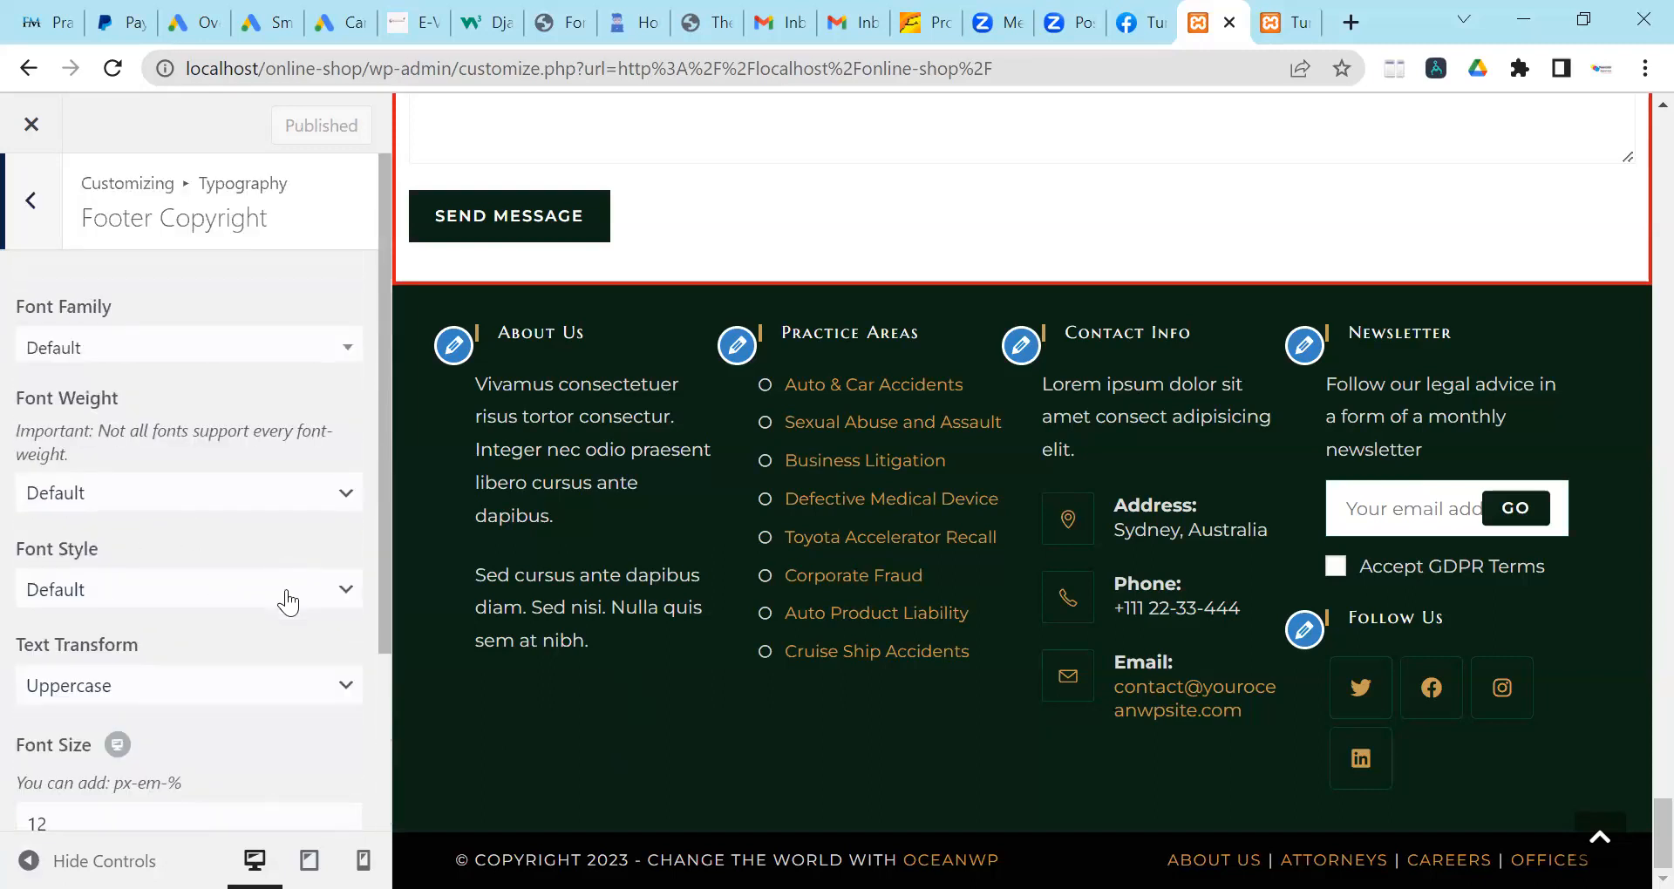
{"action": "scroll", "coordinate": [35, 305], "scroll_direction": "down", "scroll_amount": 3}
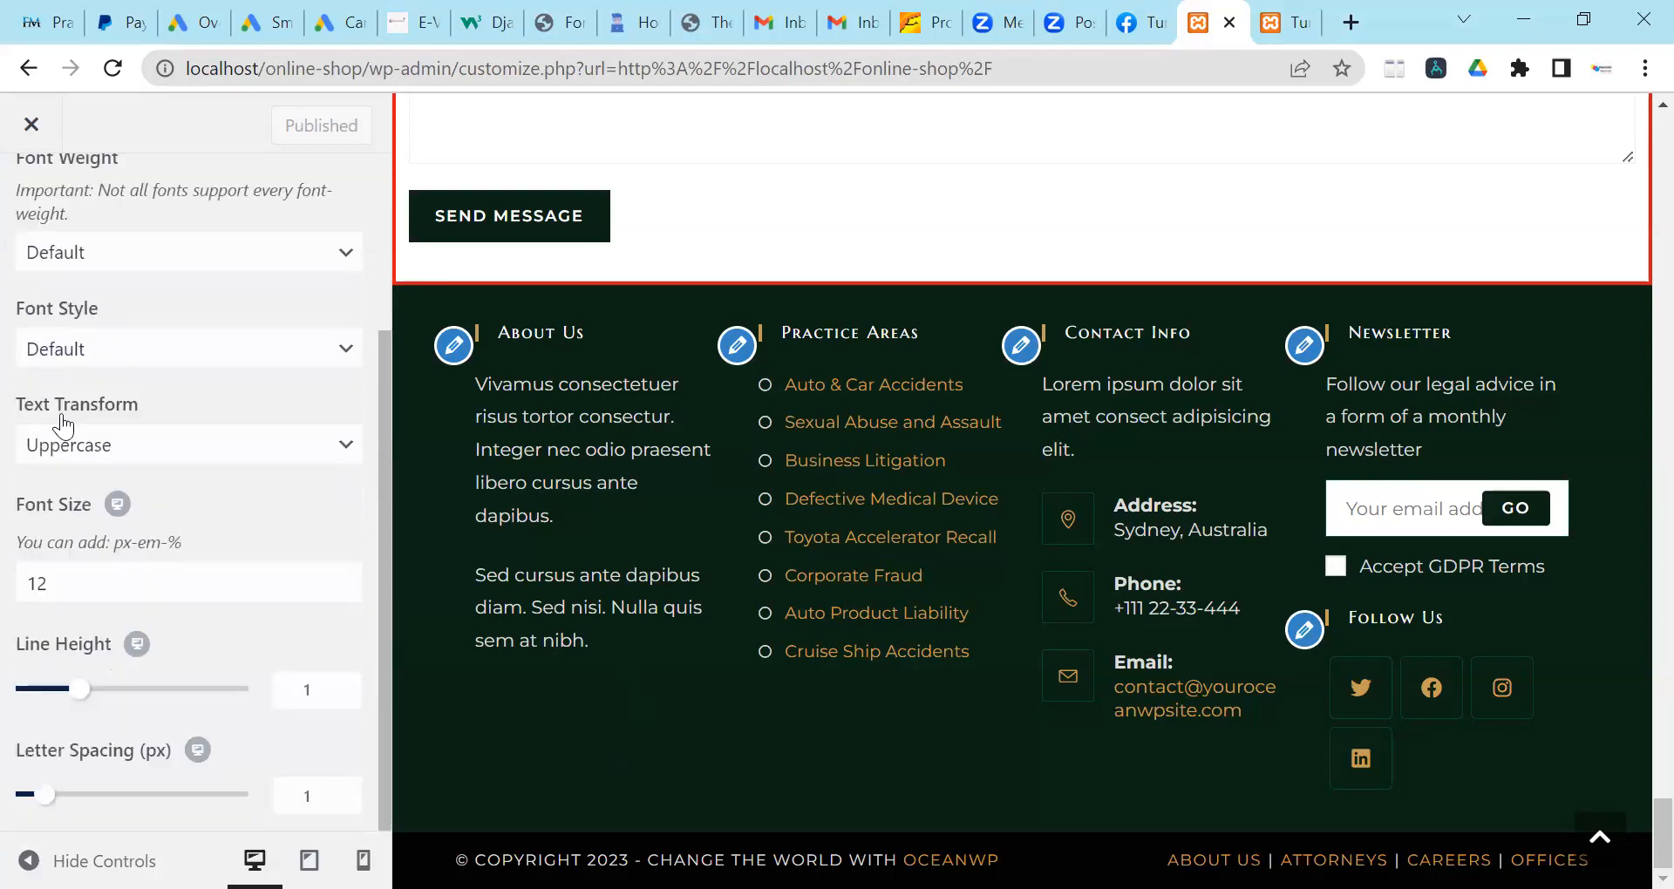
{"action": "scroll", "coordinate": [160, 618], "scroll_direction": "up", "scroll_amount": 3}
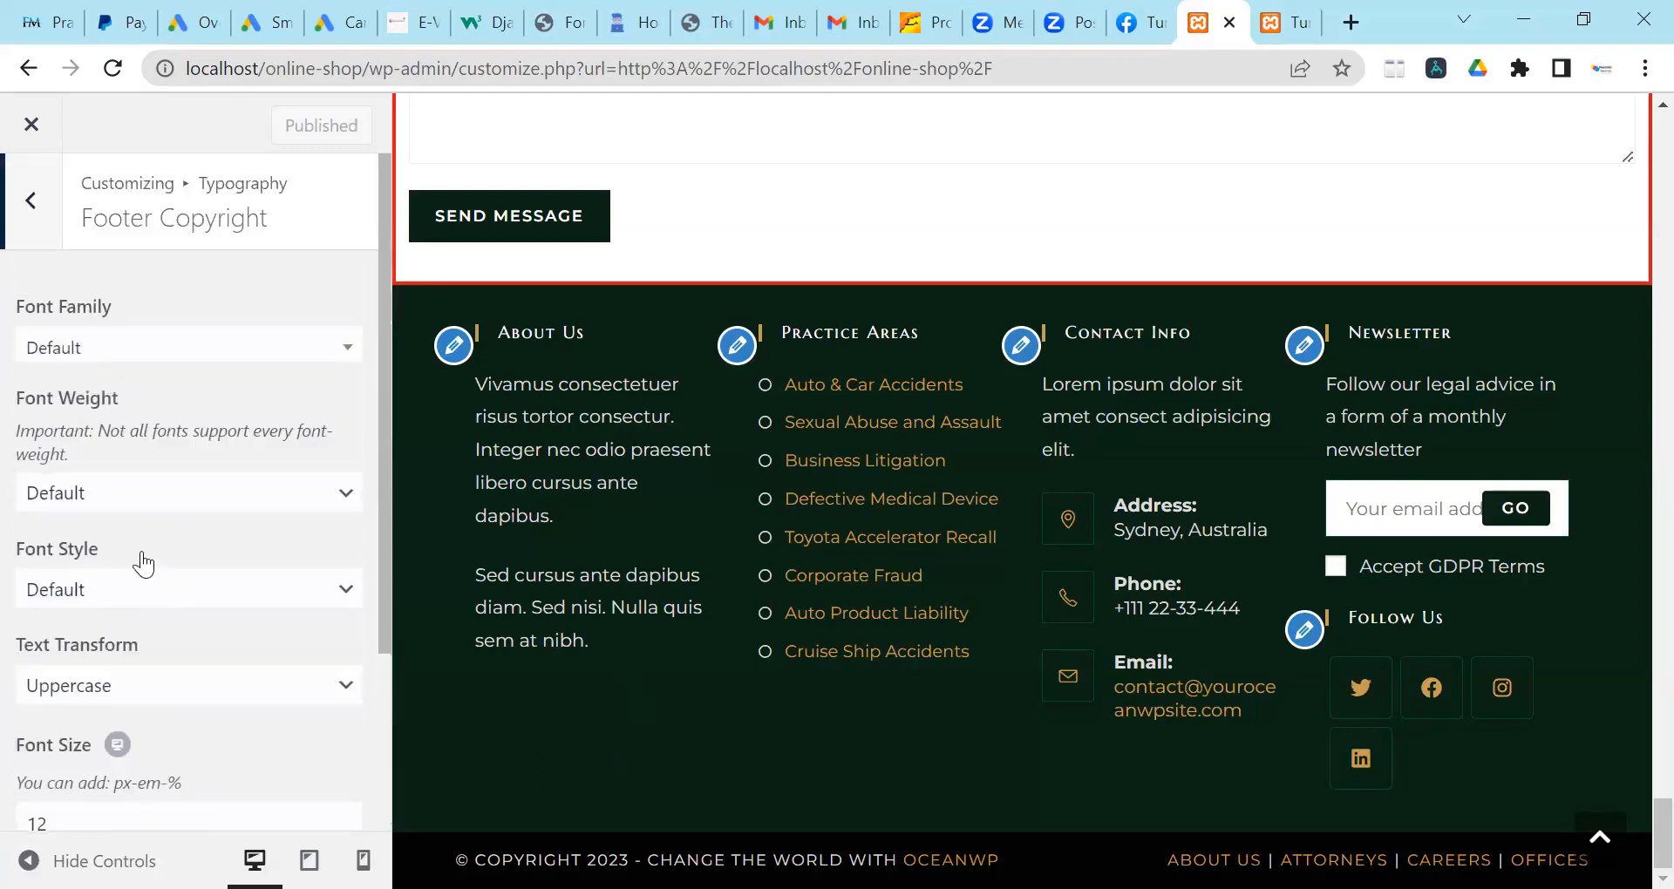
Review the Footer Menu typography settings.
{"action": "left_click", "coordinate": [30, 209]}
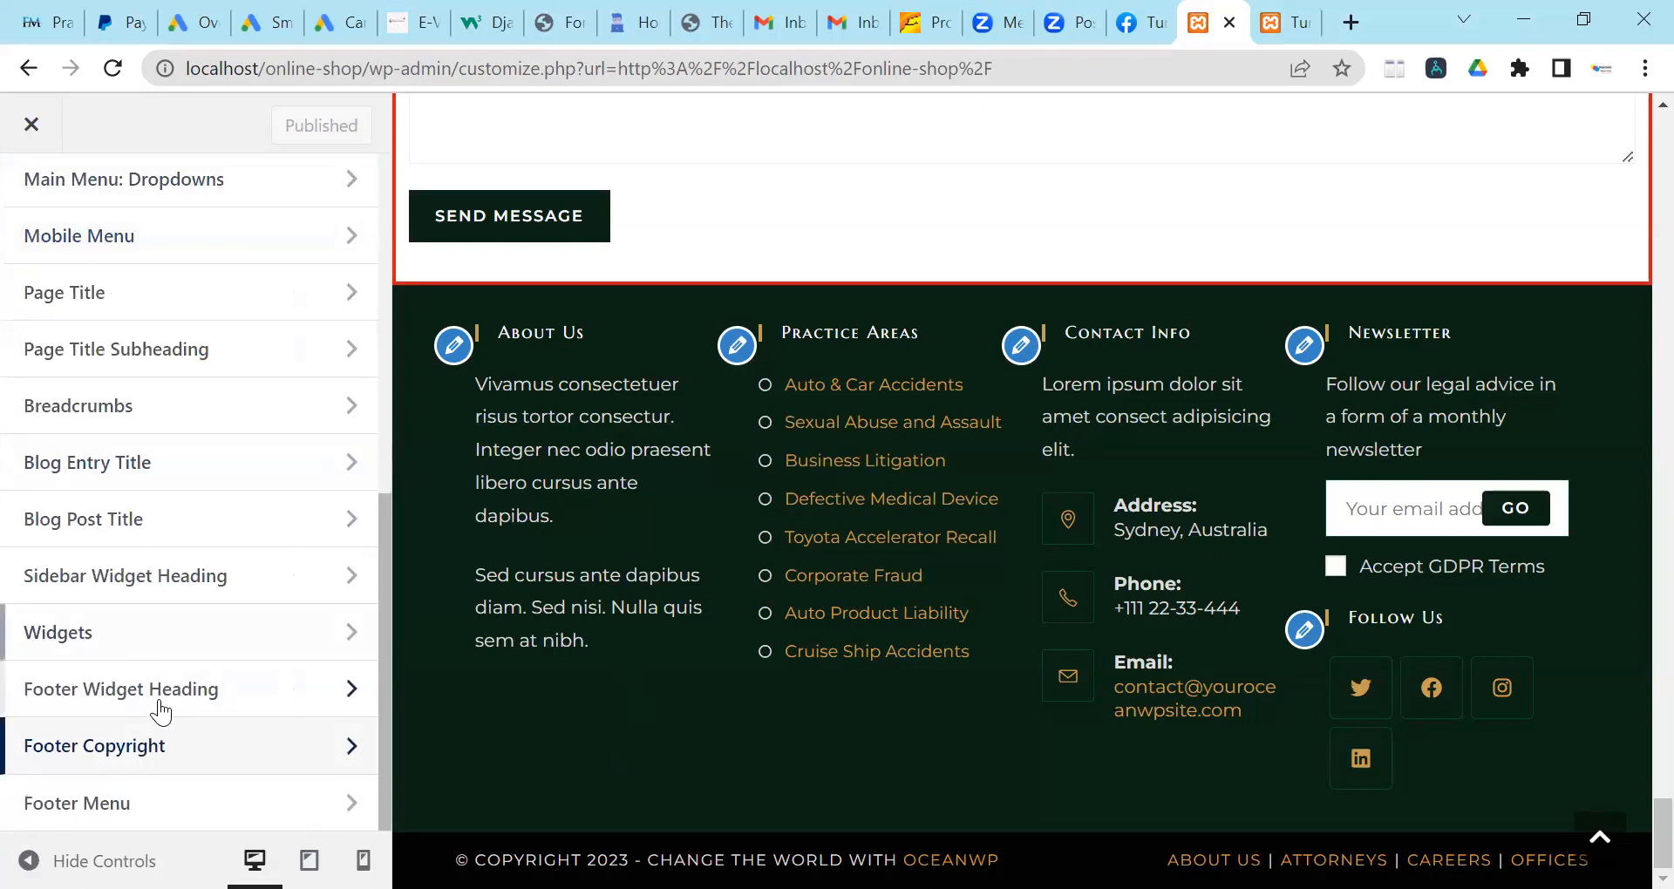
{"action": "scroll", "coordinate": [167, 632], "scroll_direction": "up", "scroll_amount": 5}
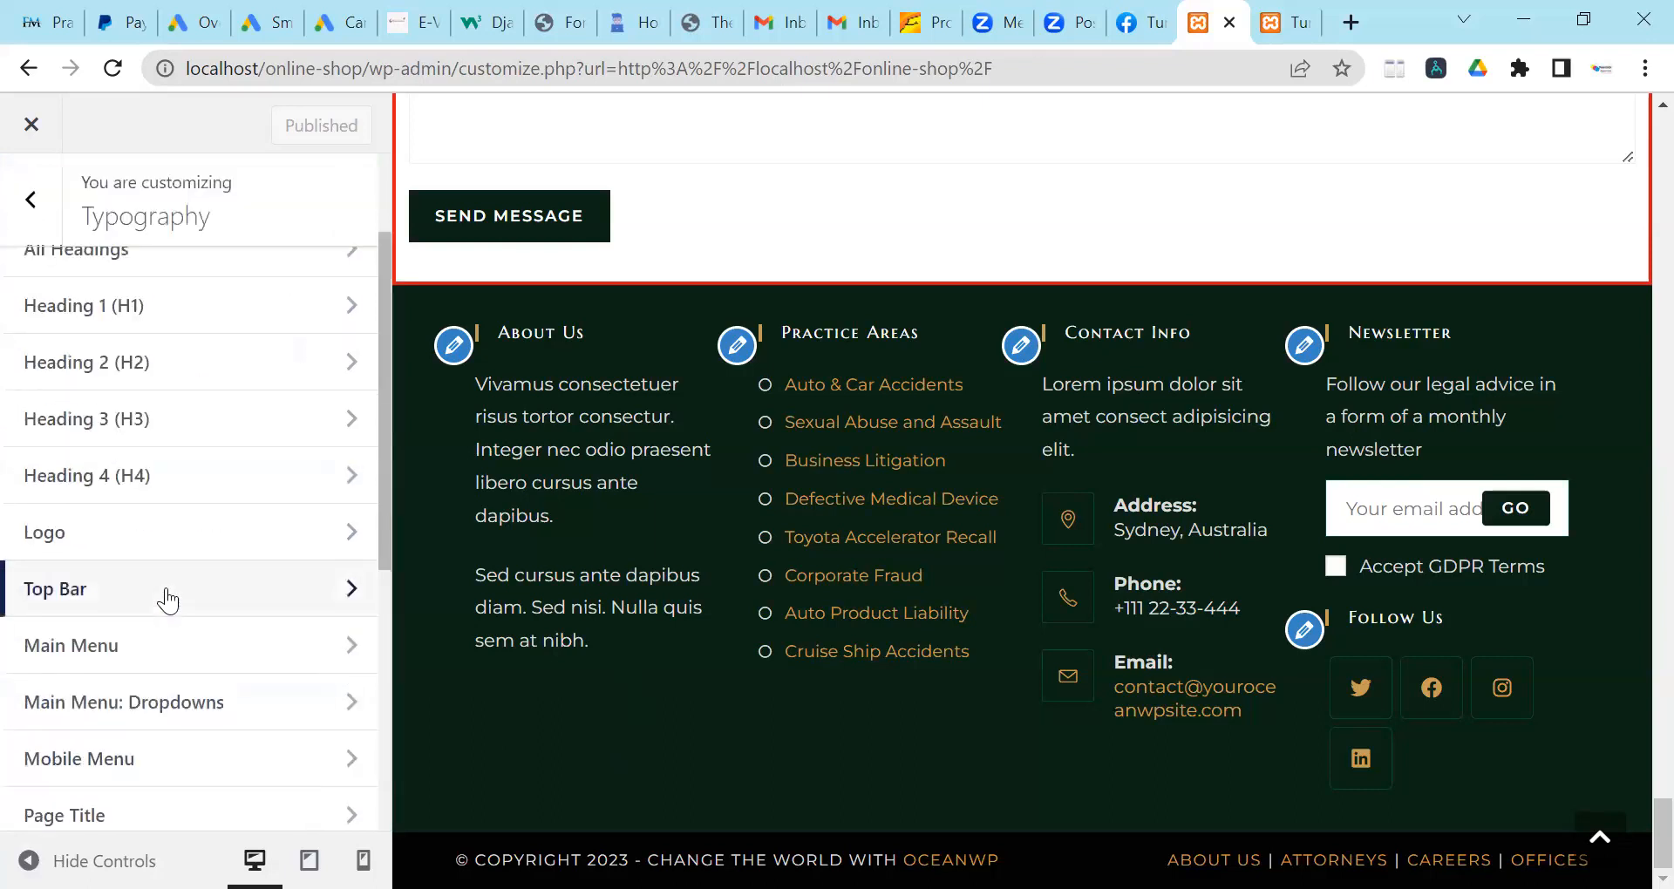
{"action": "scroll", "coordinate": [166, 597], "scroll_direction": "up", "scroll_amount": 2}
{"action": "scroll", "coordinate": [162, 588], "scroll_direction": "down", "scroll_amount": 4}
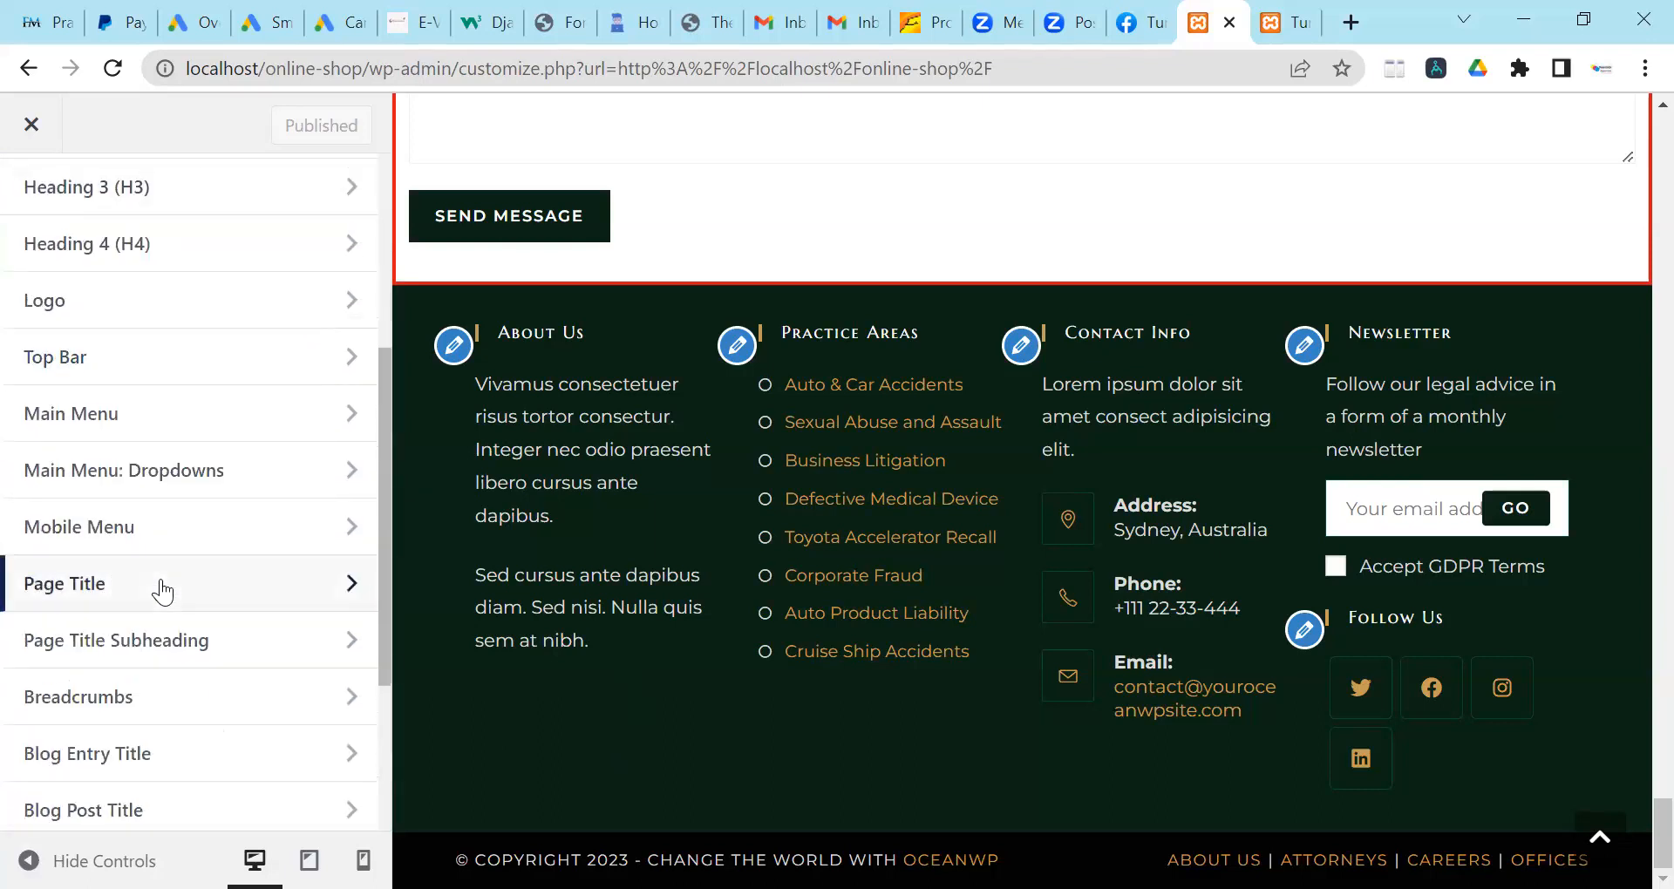
{"action": "scroll", "coordinate": [157, 628], "scroll_direction": "down", "scroll_amount": 3}
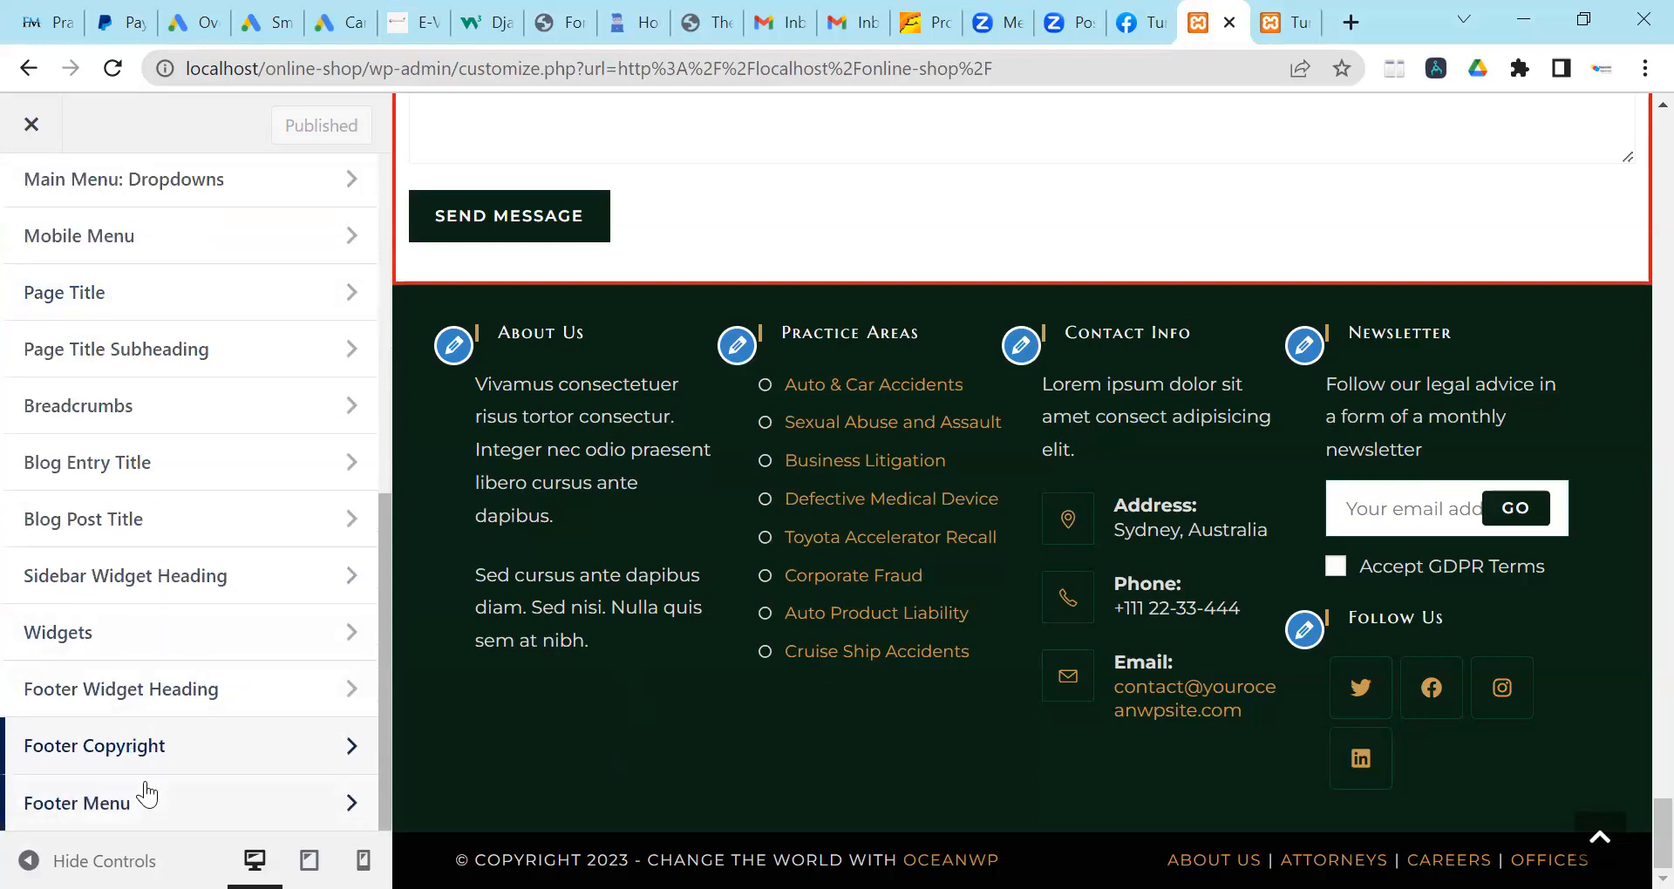
{"action": "left_click", "coordinate": [148, 799]}
{"action": "scroll", "coordinate": [164, 539], "scroll_direction": "down", "scroll_amount": 2}
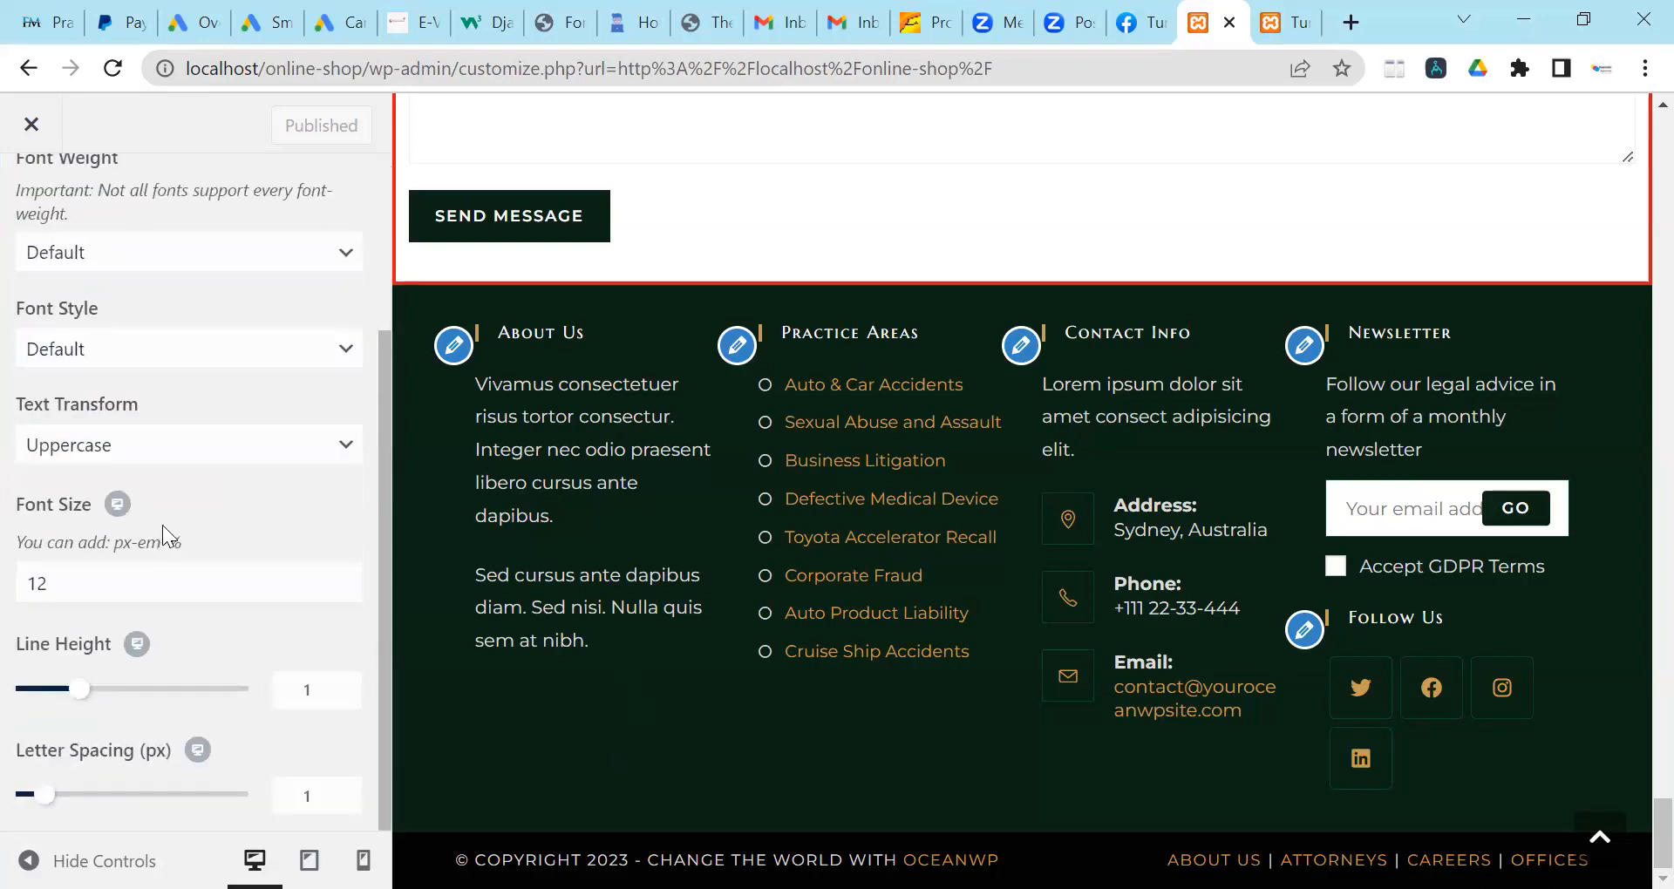
{"action": "scroll", "coordinate": [157, 523], "scroll_direction": "up", "scroll_amount": 2}
Return to the Typography list and scroll back up to its top entries.
{"action": "left_click", "coordinate": [26, 223]}
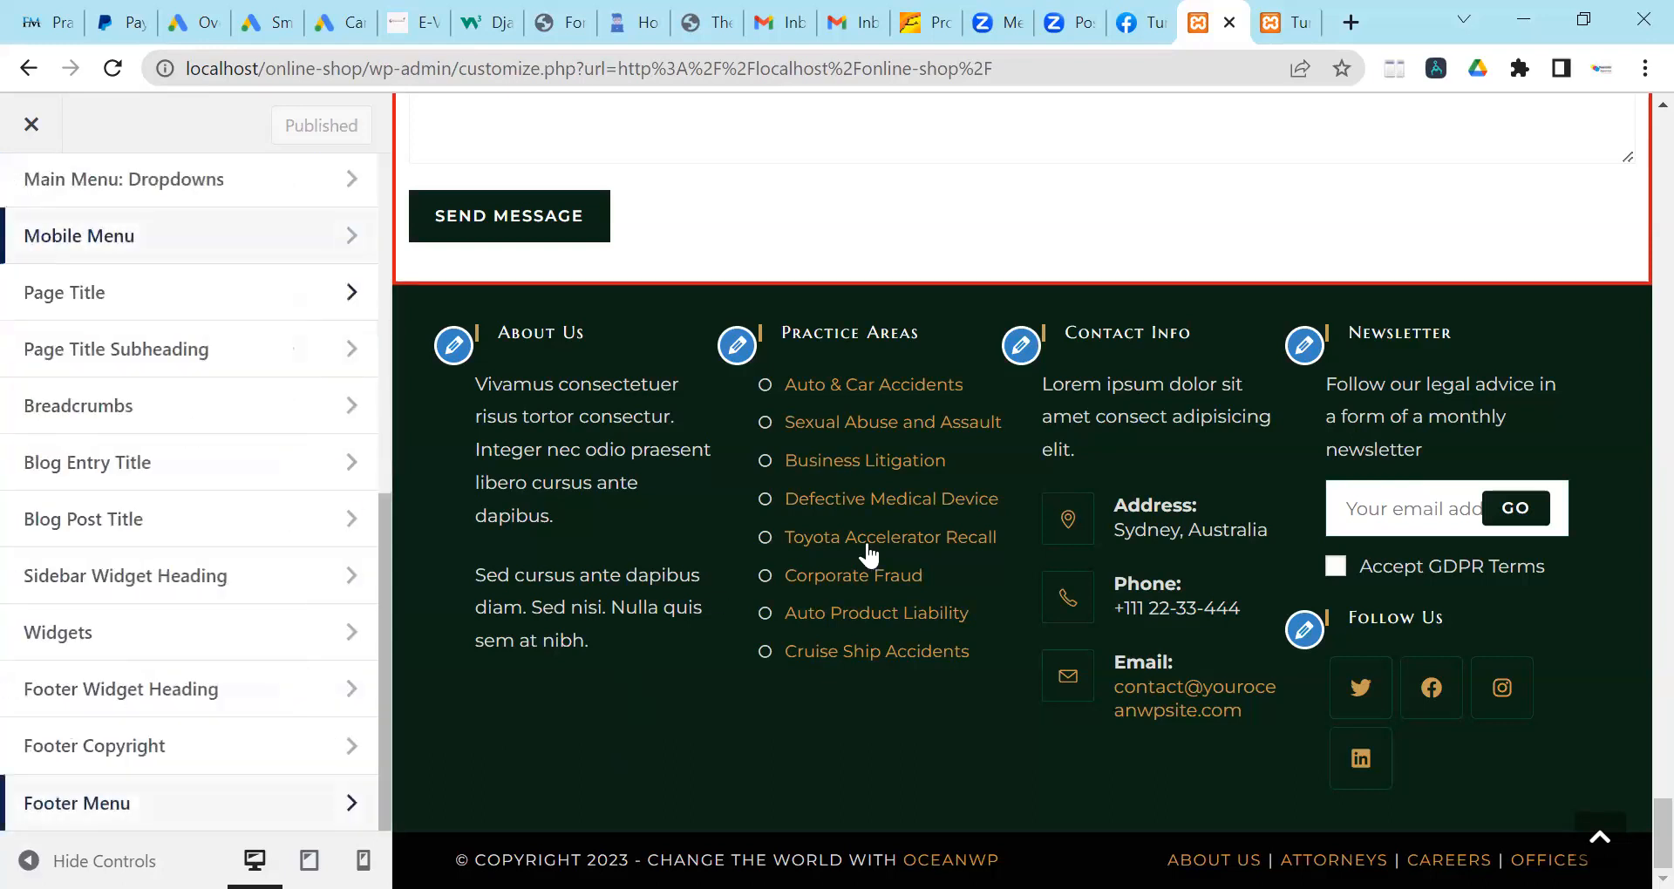
{"action": "scroll", "coordinate": [911, 532], "scroll_direction": "up", "scroll_amount": 8}
{"action": "scroll", "coordinate": [912, 532], "scroll_direction": "up", "scroll_amount": 15}
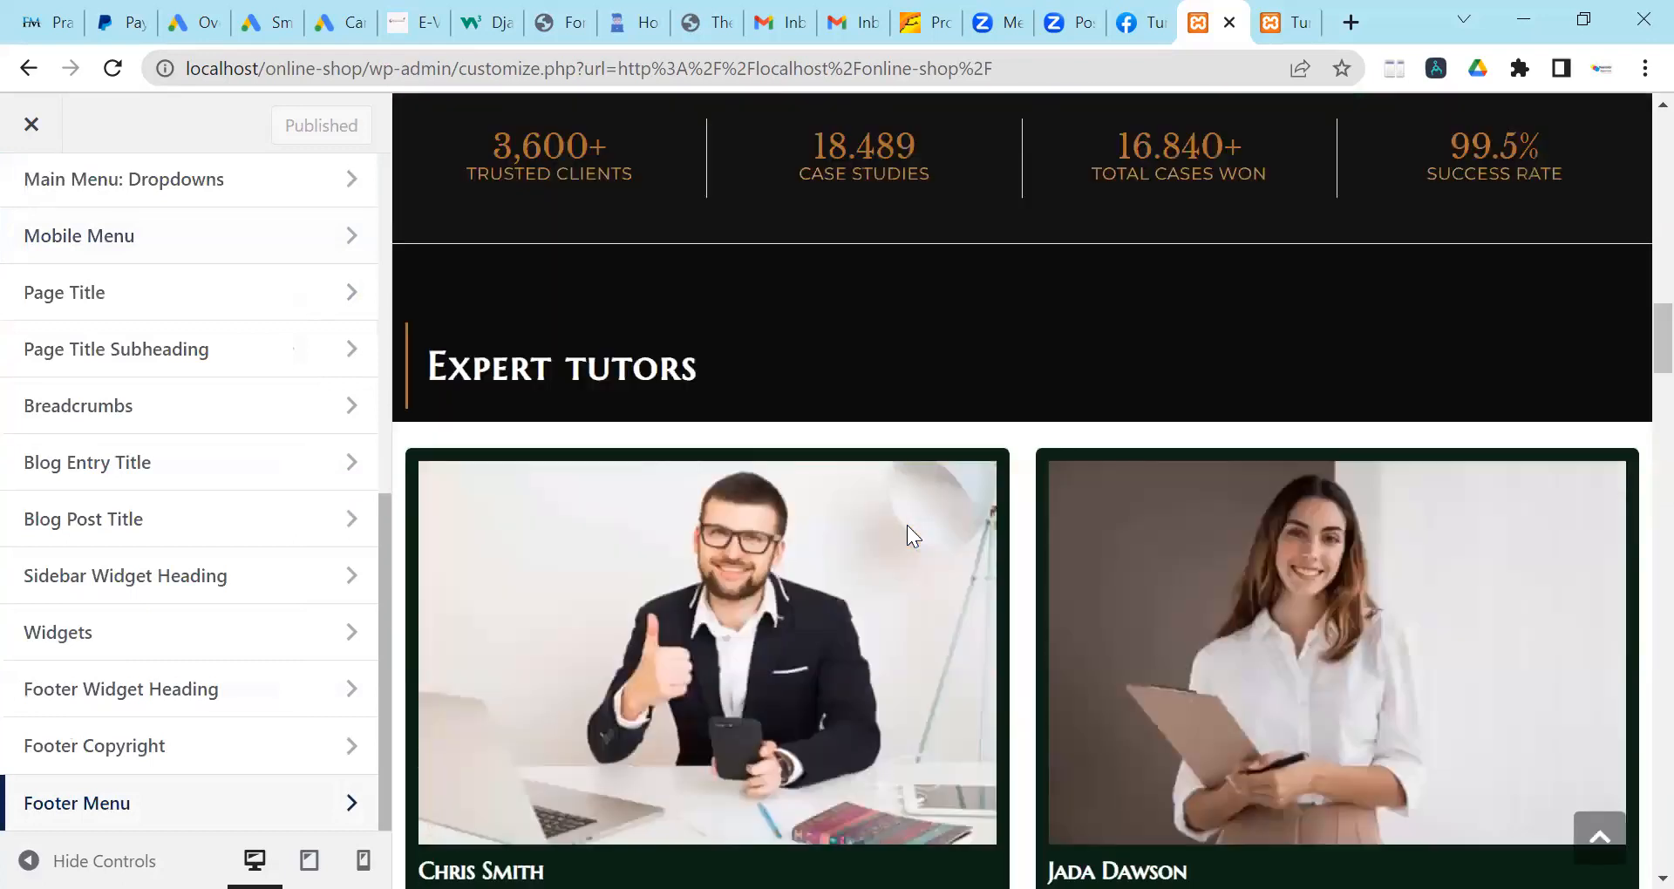
{"action": "scroll", "coordinate": [907, 527], "scroll_direction": "up", "scroll_amount": 5}
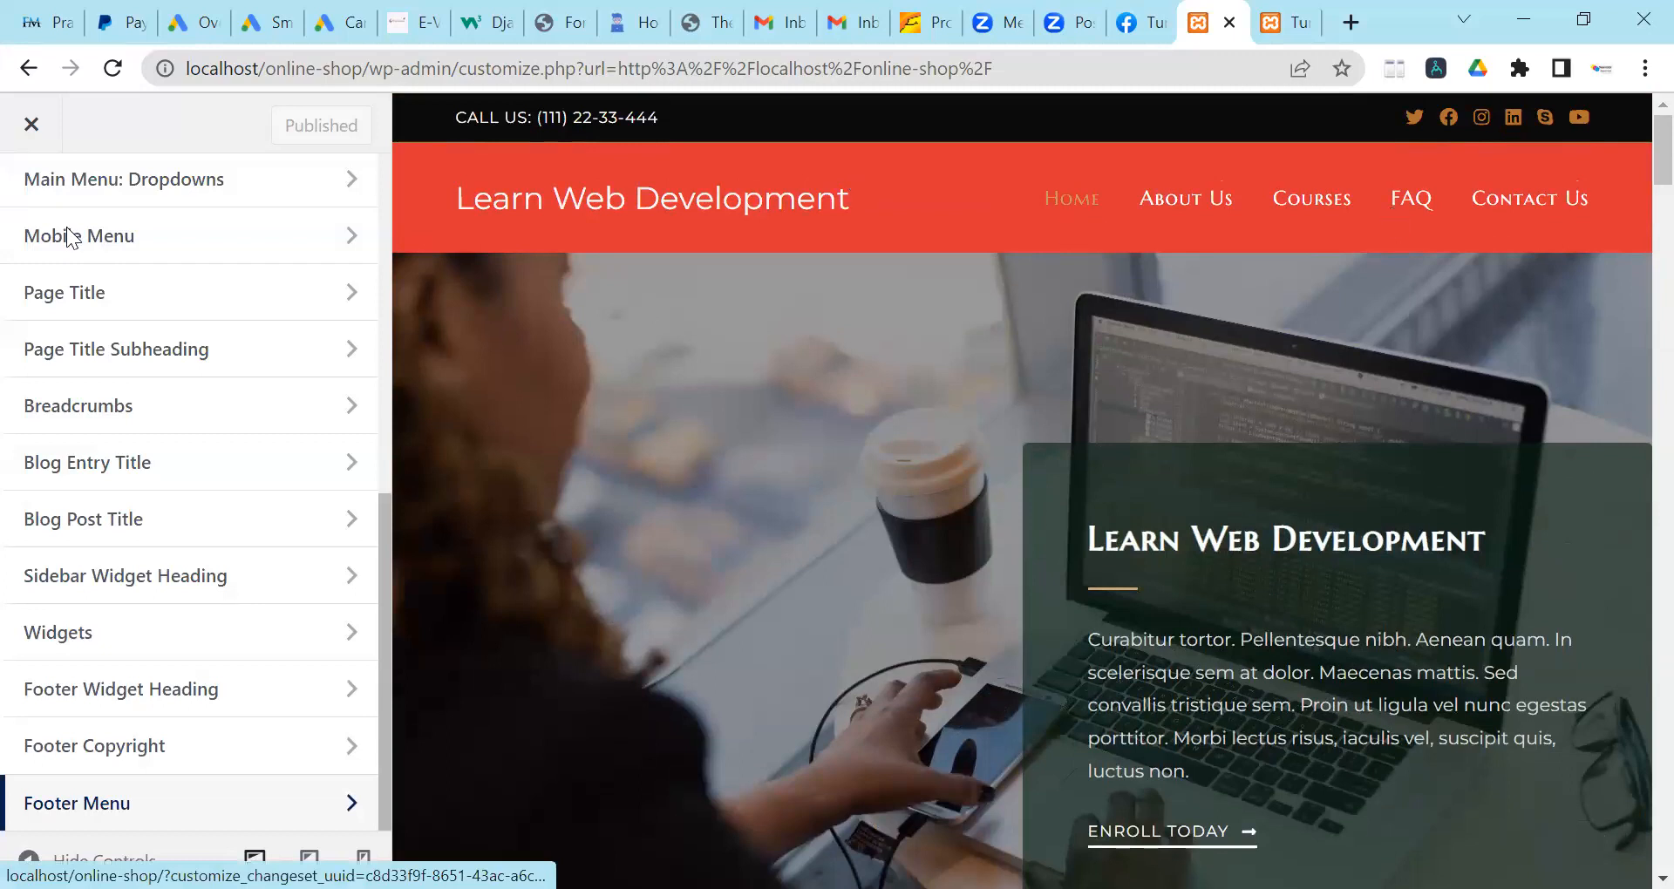
{"action": "scroll", "coordinate": [47, 340], "scroll_direction": "up", "scroll_amount": 5}
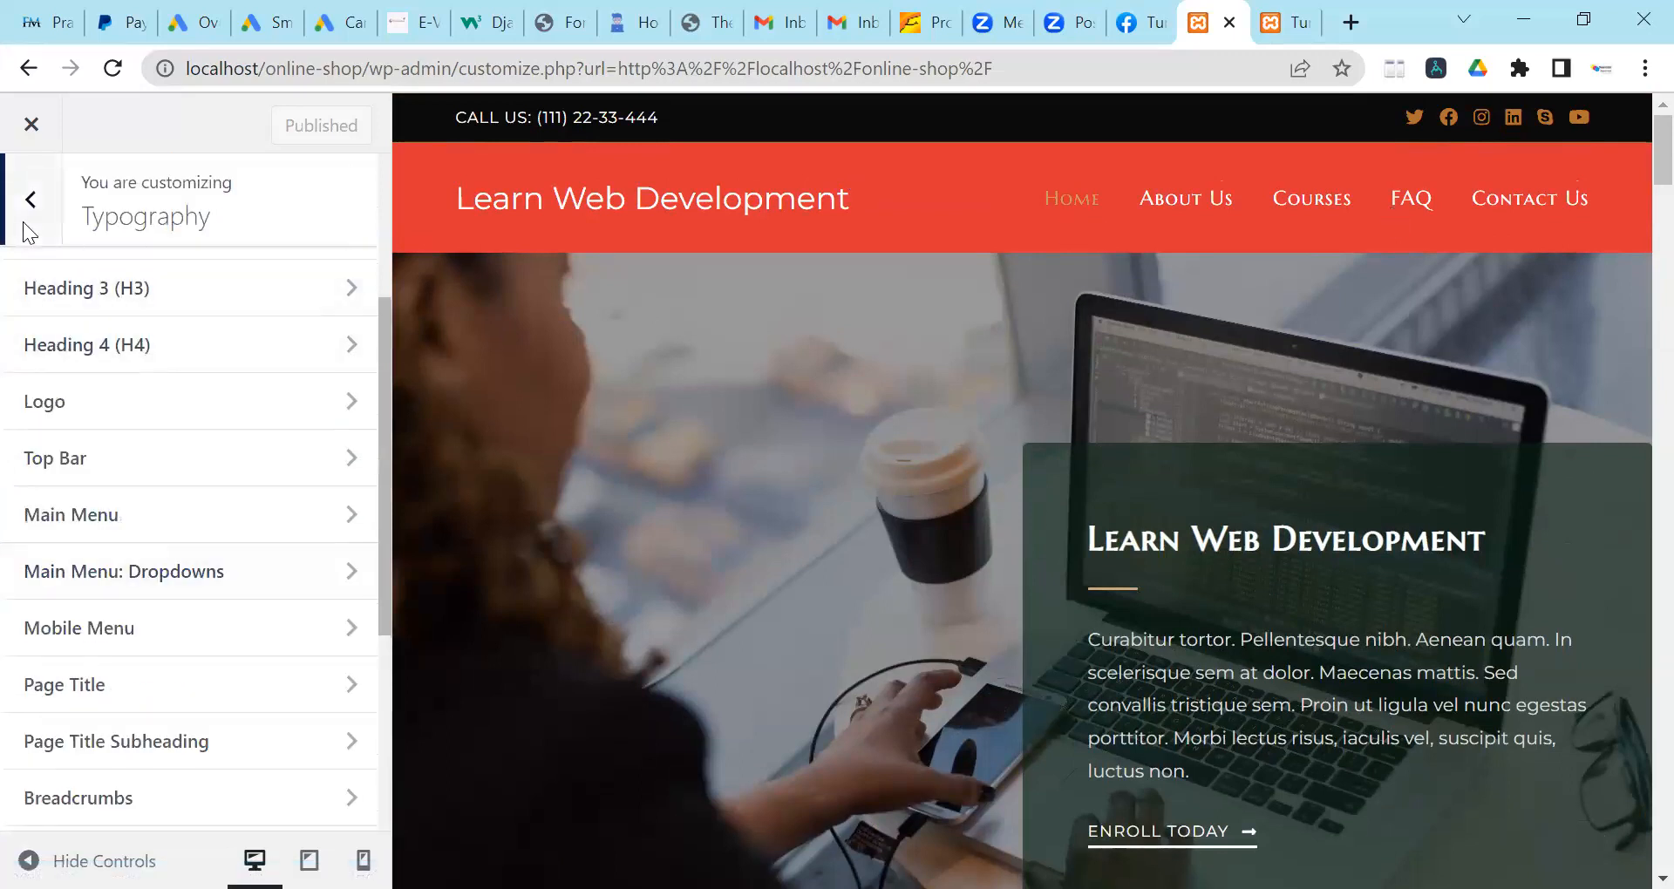
Leave Typography and go to Header > Menu in the Customizer.
{"action": "left_click", "coordinate": [28, 199]}
{"action": "scroll", "coordinate": [140, 366], "scroll_direction": "up", "scroll_amount": 5}
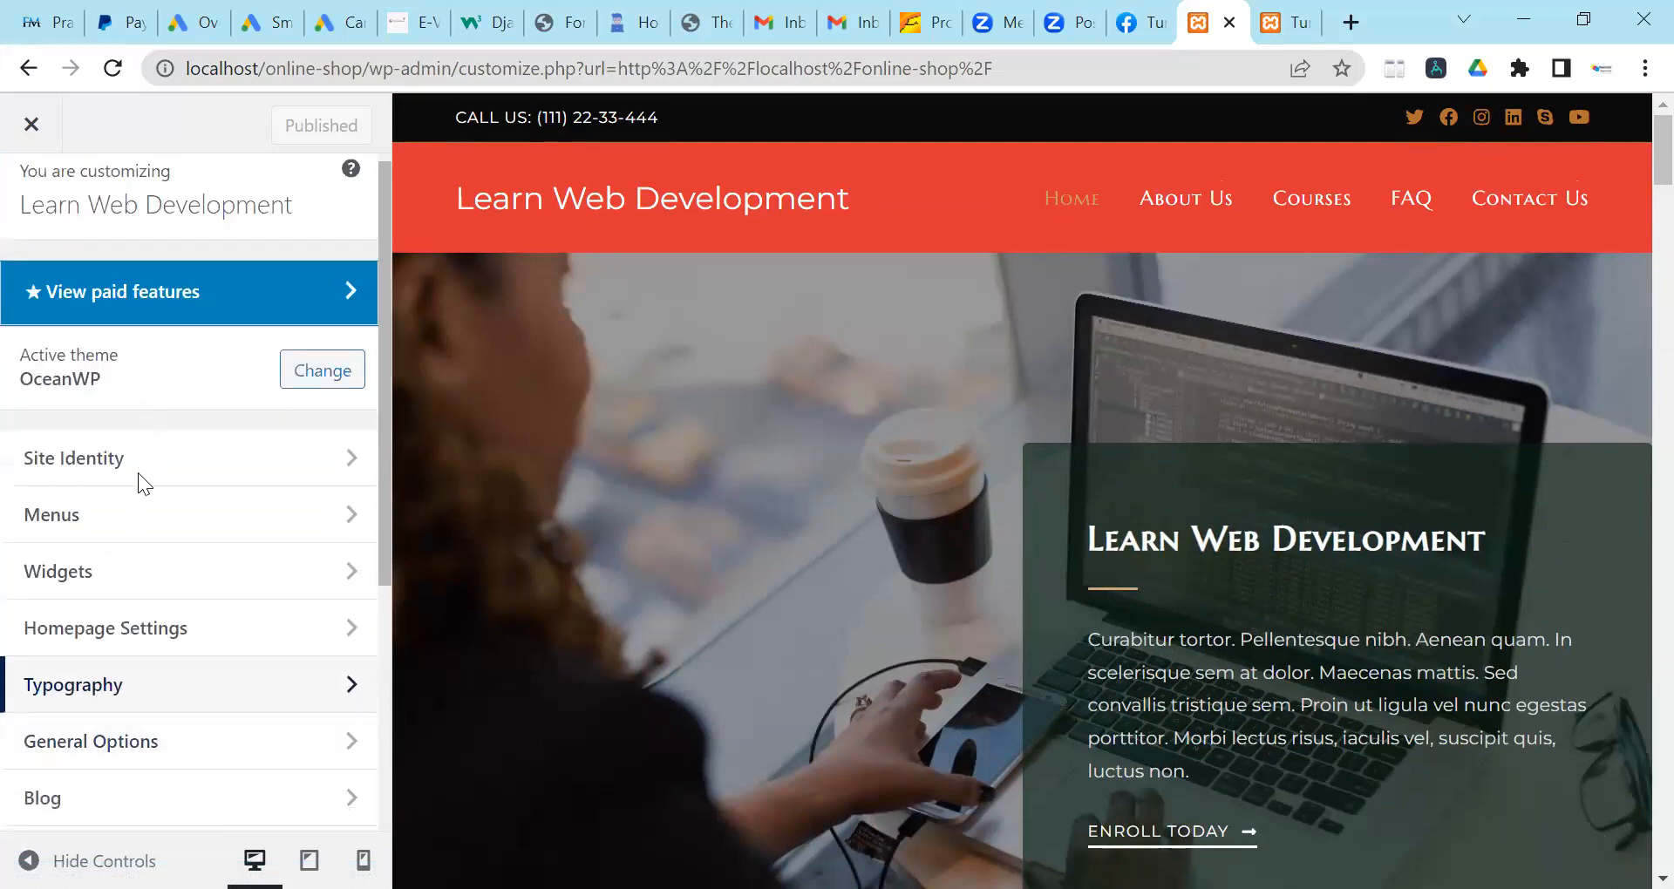
{"action": "scroll", "coordinate": [138, 473], "scroll_direction": "down", "scroll_amount": 5}
{"action": "left_click", "coordinate": [136, 462]}
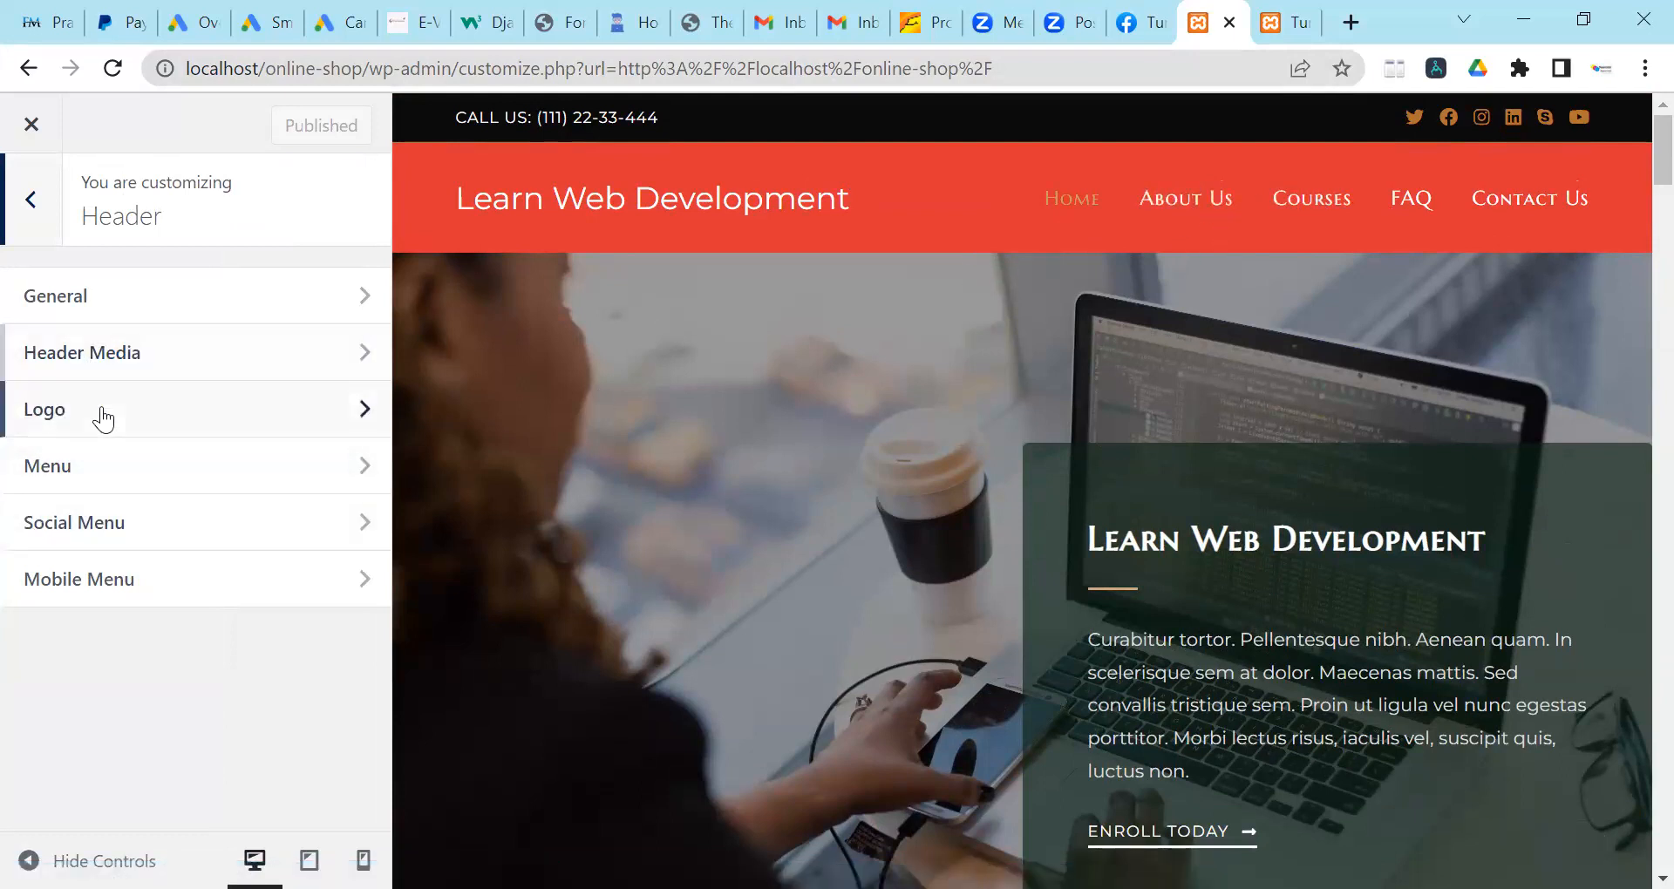
{"action": "left_click", "coordinate": [88, 481]}
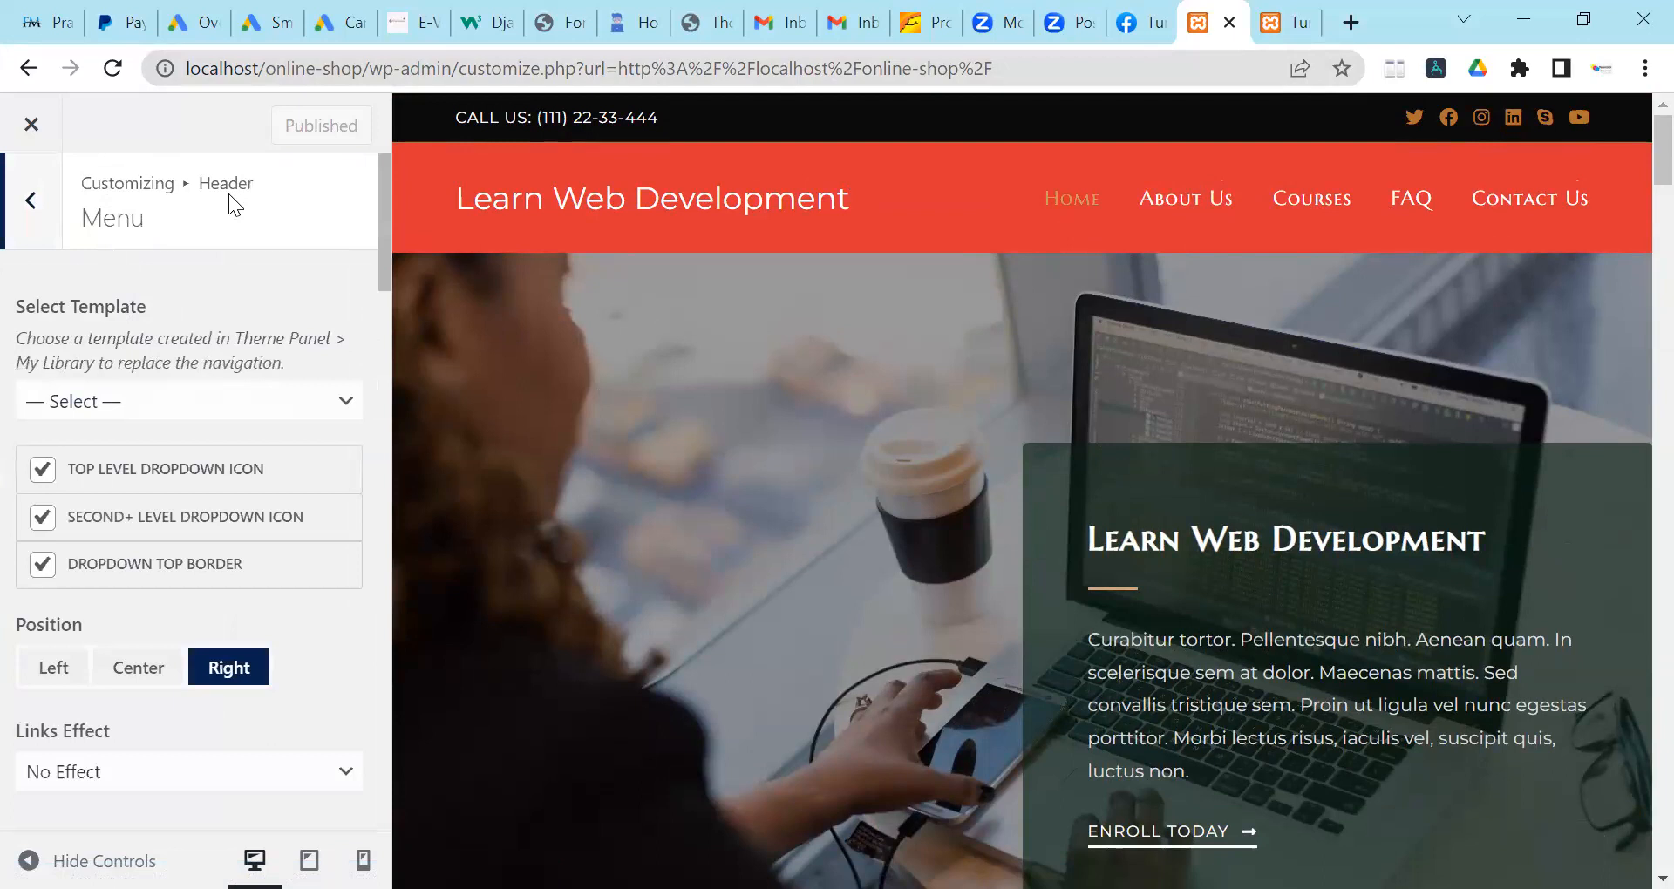
Set the header menu Link Color: Hover to black.
{"action": "scroll", "coordinate": [214, 309], "scroll_direction": "down", "scroll_amount": 4}
{"action": "scroll", "coordinate": [209, 305], "scroll_direction": "down", "scroll_amount": 6}
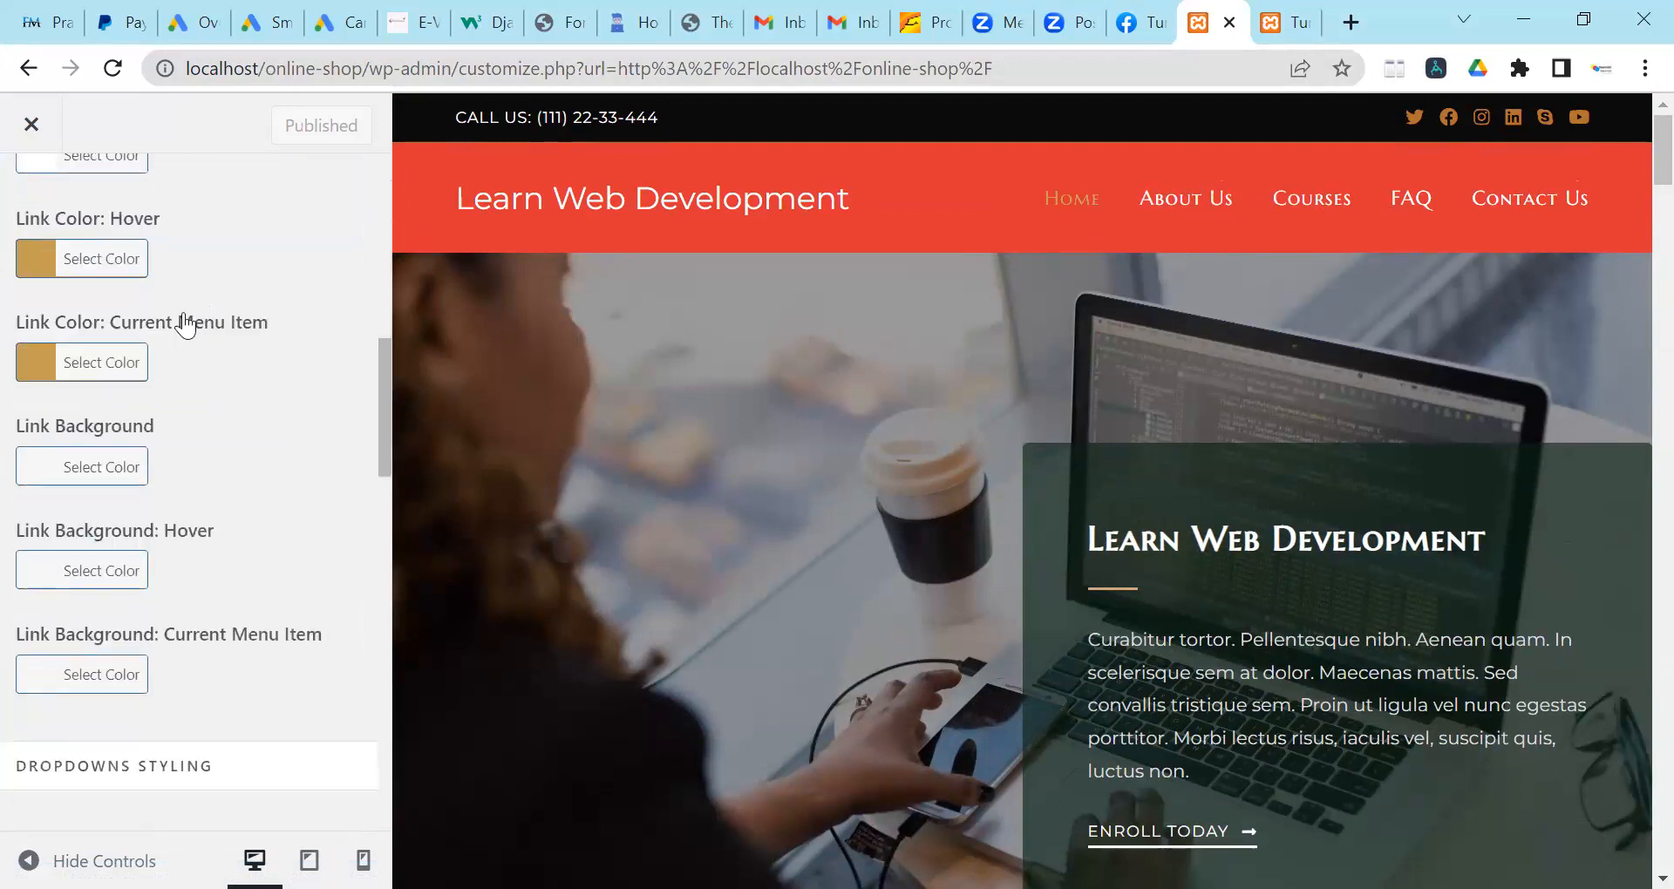
{"action": "scroll", "coordinate": [140, 319], "scroll_direction": "up", "scroll_amount": 1}
{"action": "scroll", "coordinate": [140, 328], "scroll_direction": "up", "scroll_amount": 2}
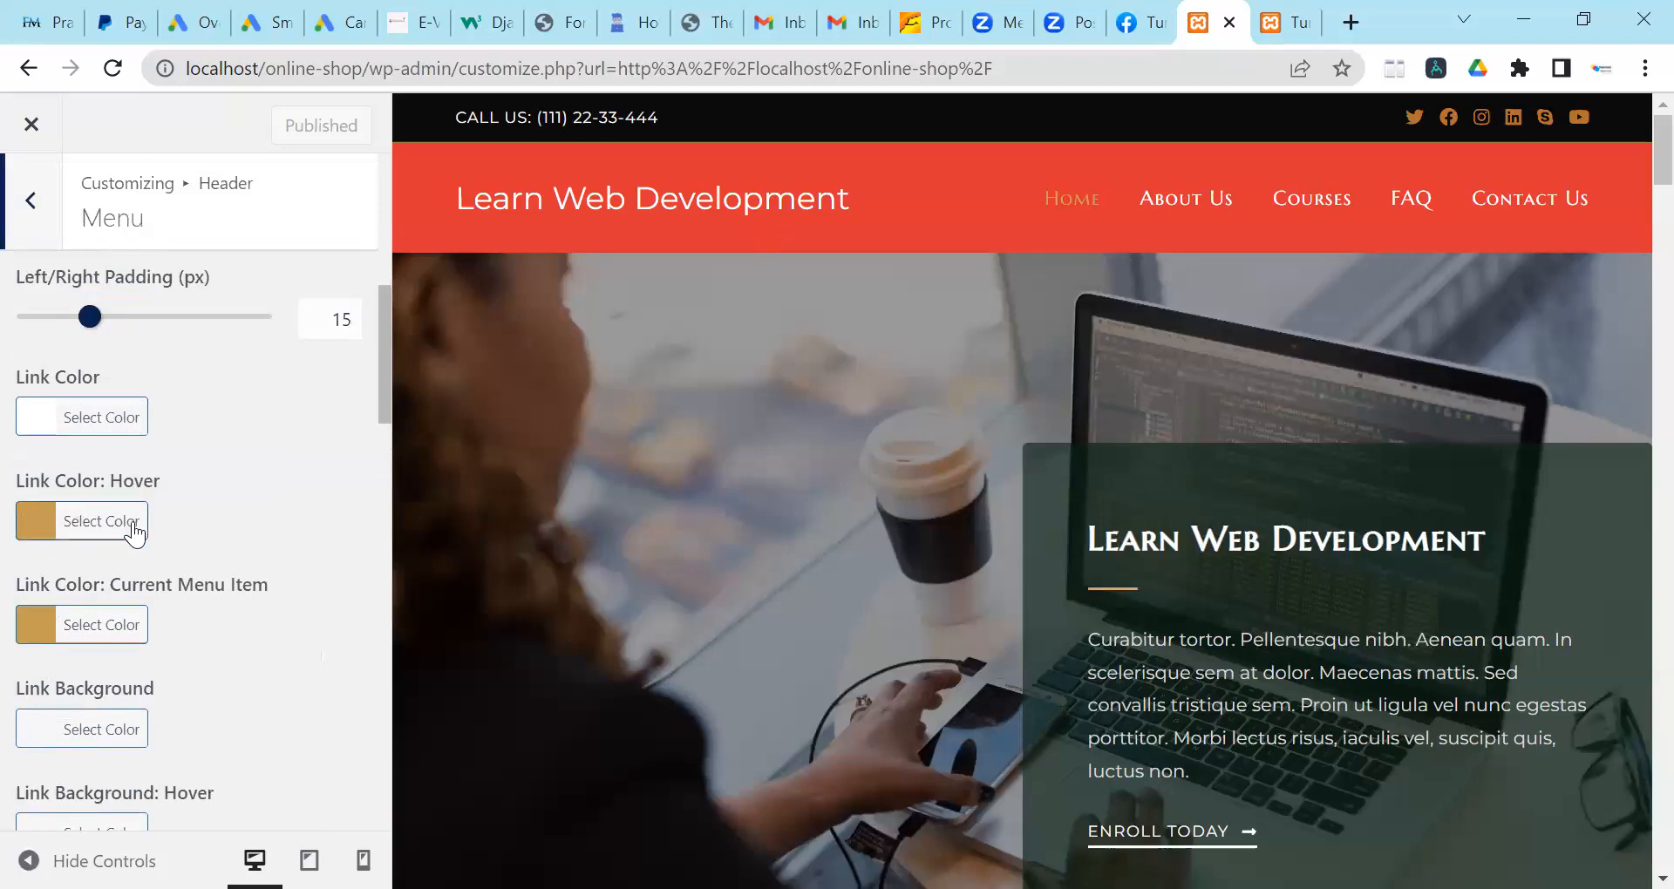
{"action": "left_click", "coordinate": [101, 520]}
{"action": "scroll", "coordinate": [87, 637], "scroll_direction": "down", "scroll_amount": 2}
{"action": "left_click", "coordinate": [41, 739]}
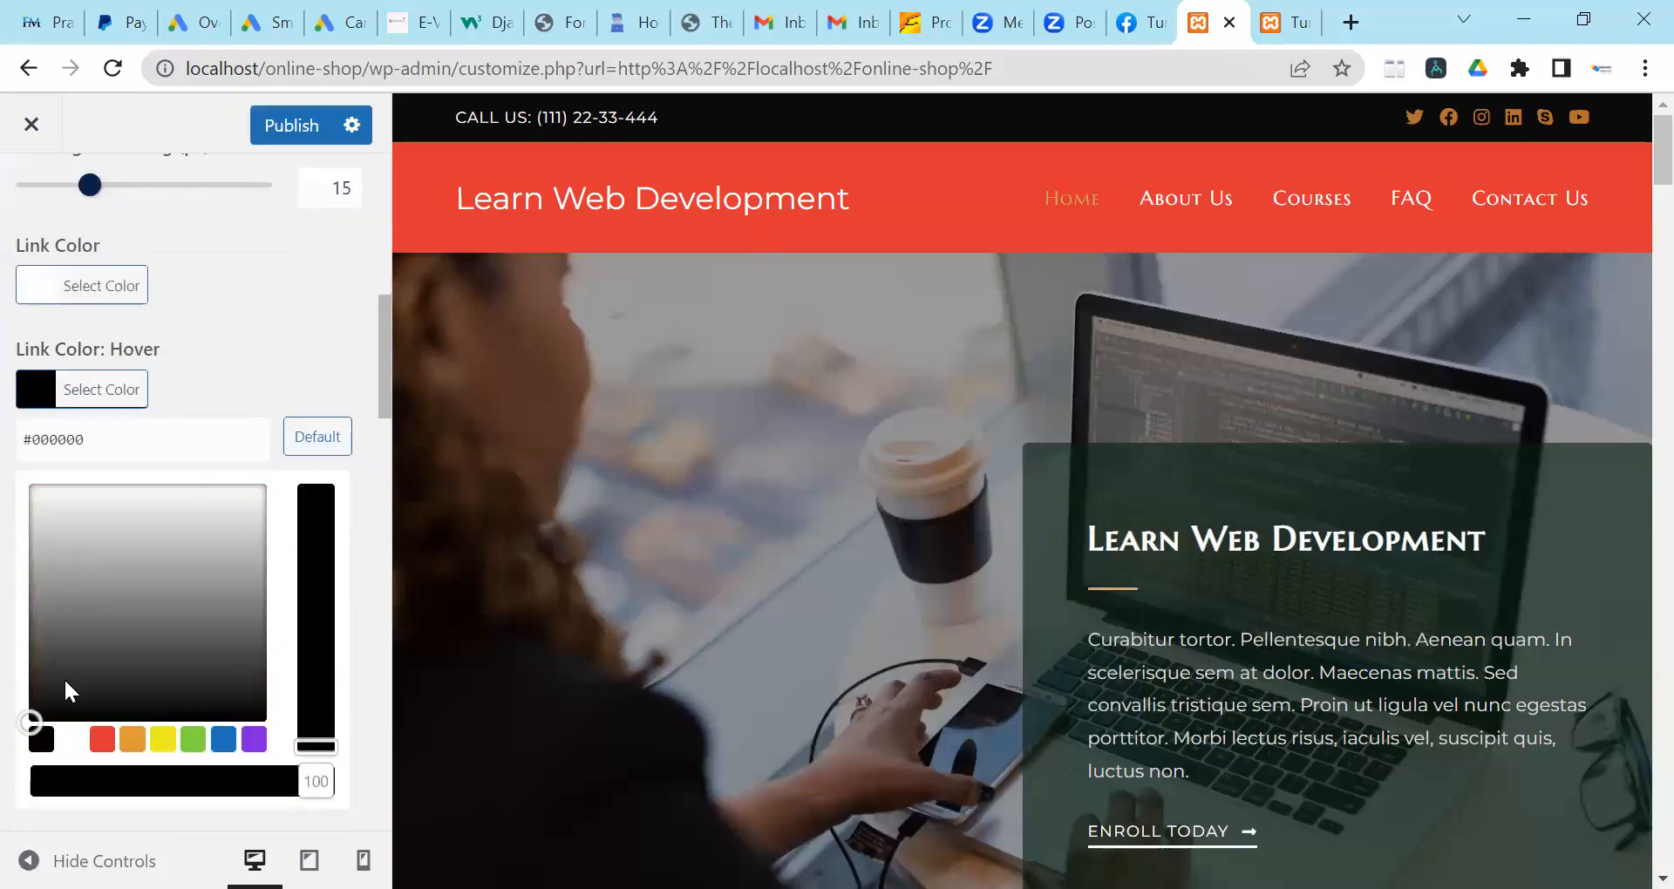
{"action": "left_click", "coordinate": [558, 271]}
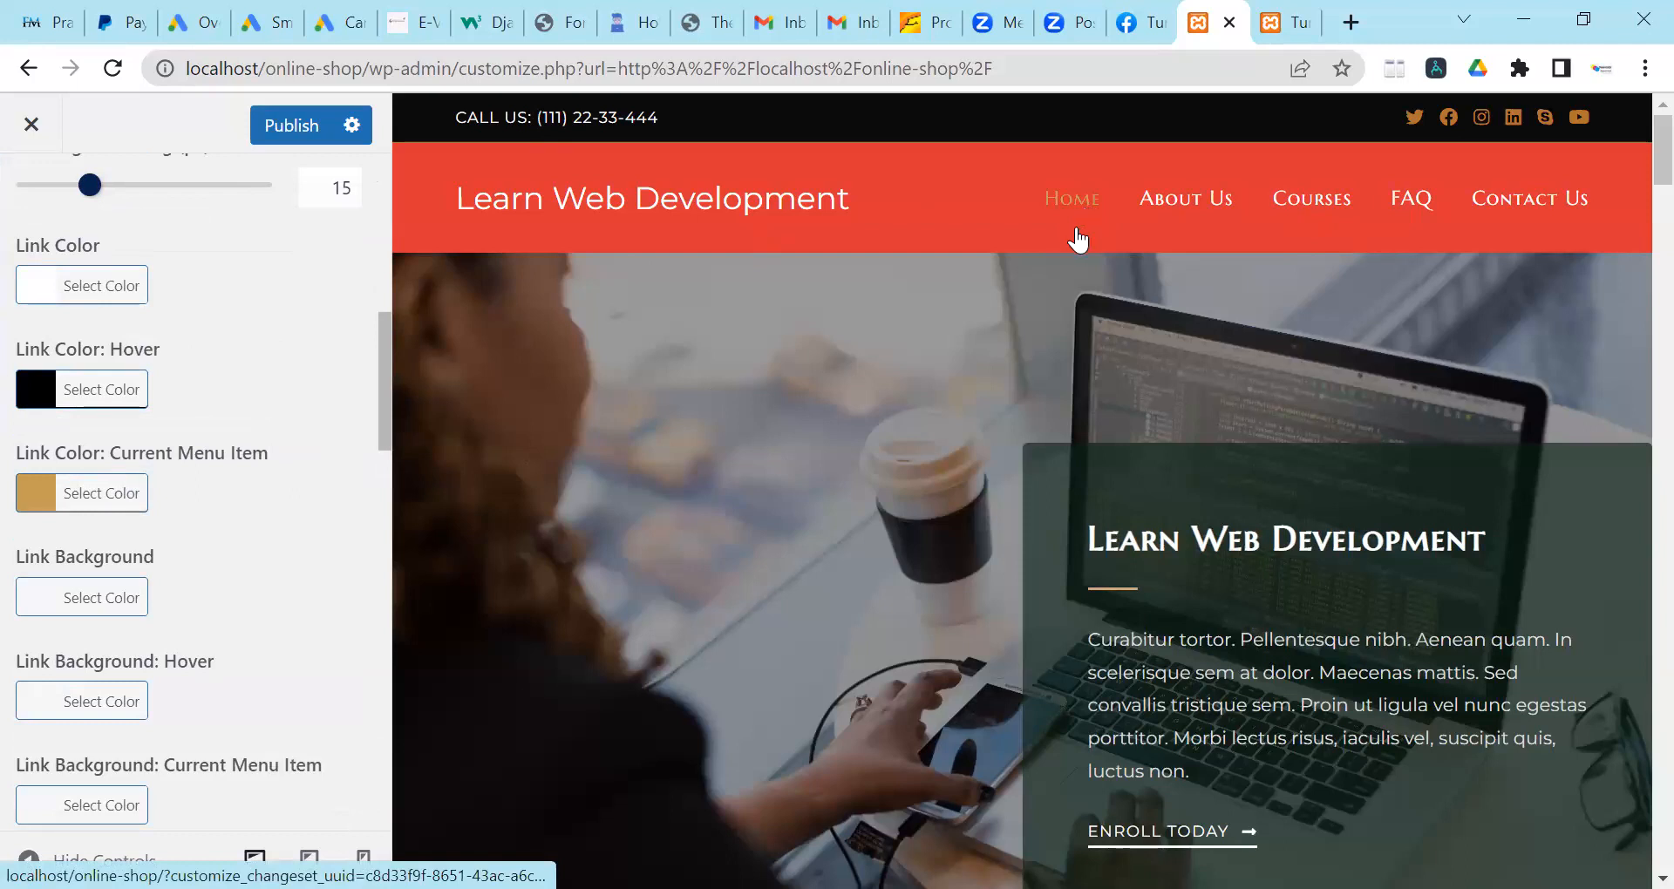
Set the Current Menu Item link colour to black after briefly trying blue.
{"action": "left_click", "coordinate": [104, 504]}
{"action": "scroll", "coordinate": [231, 415], "scroll_direction": "down", "scroll_amount": 1}
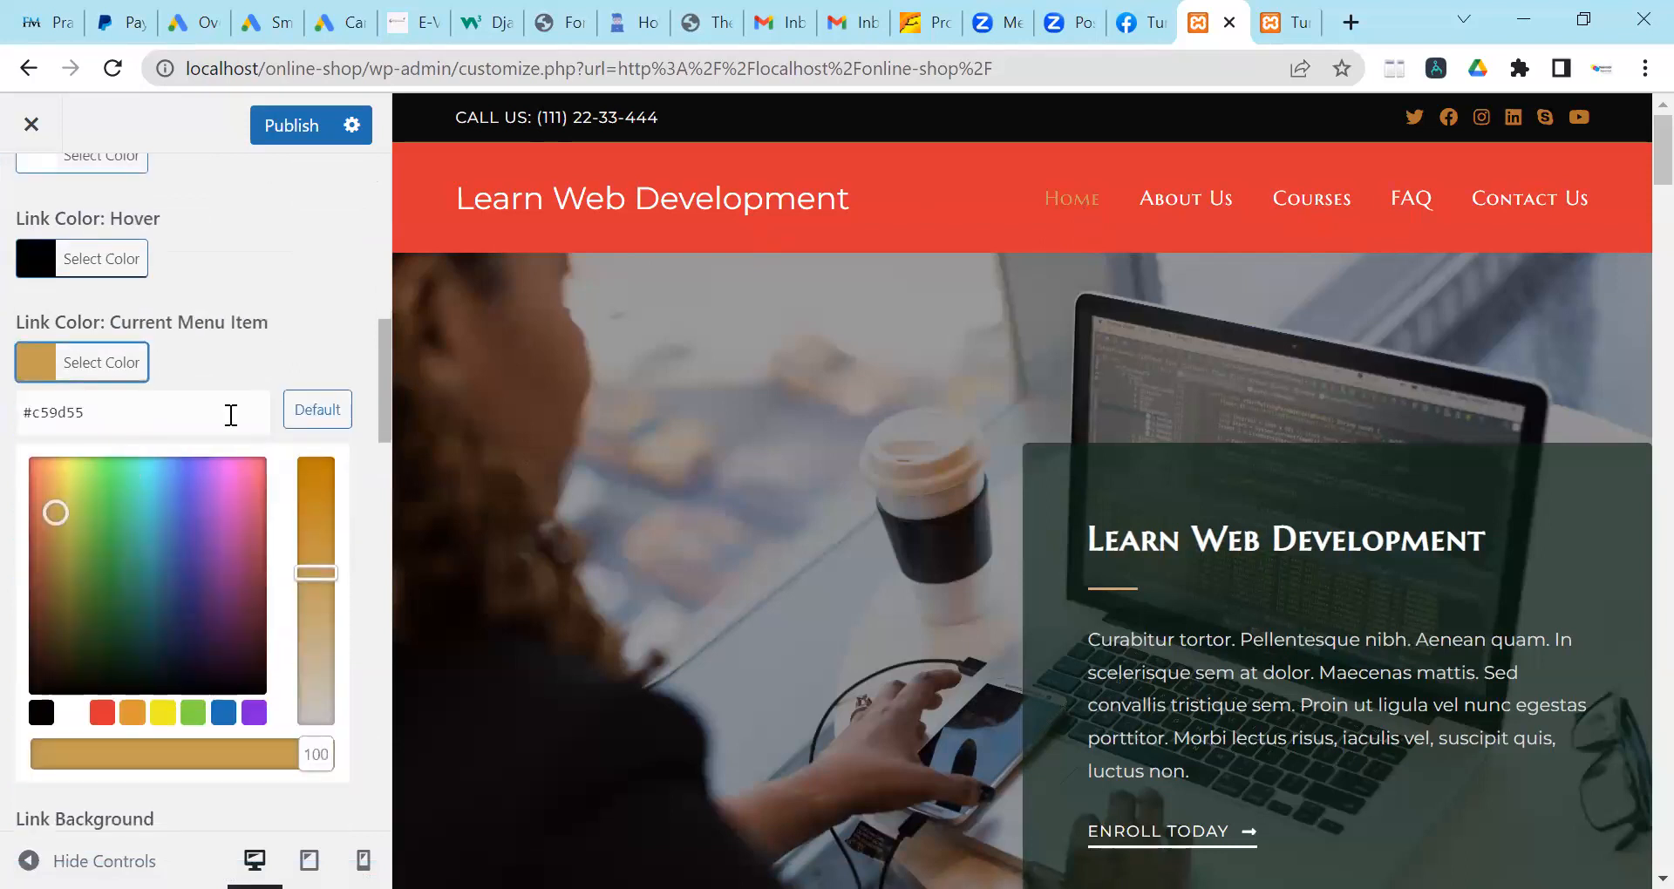
{"action": "left_click", "coordinate": [228, 717]}
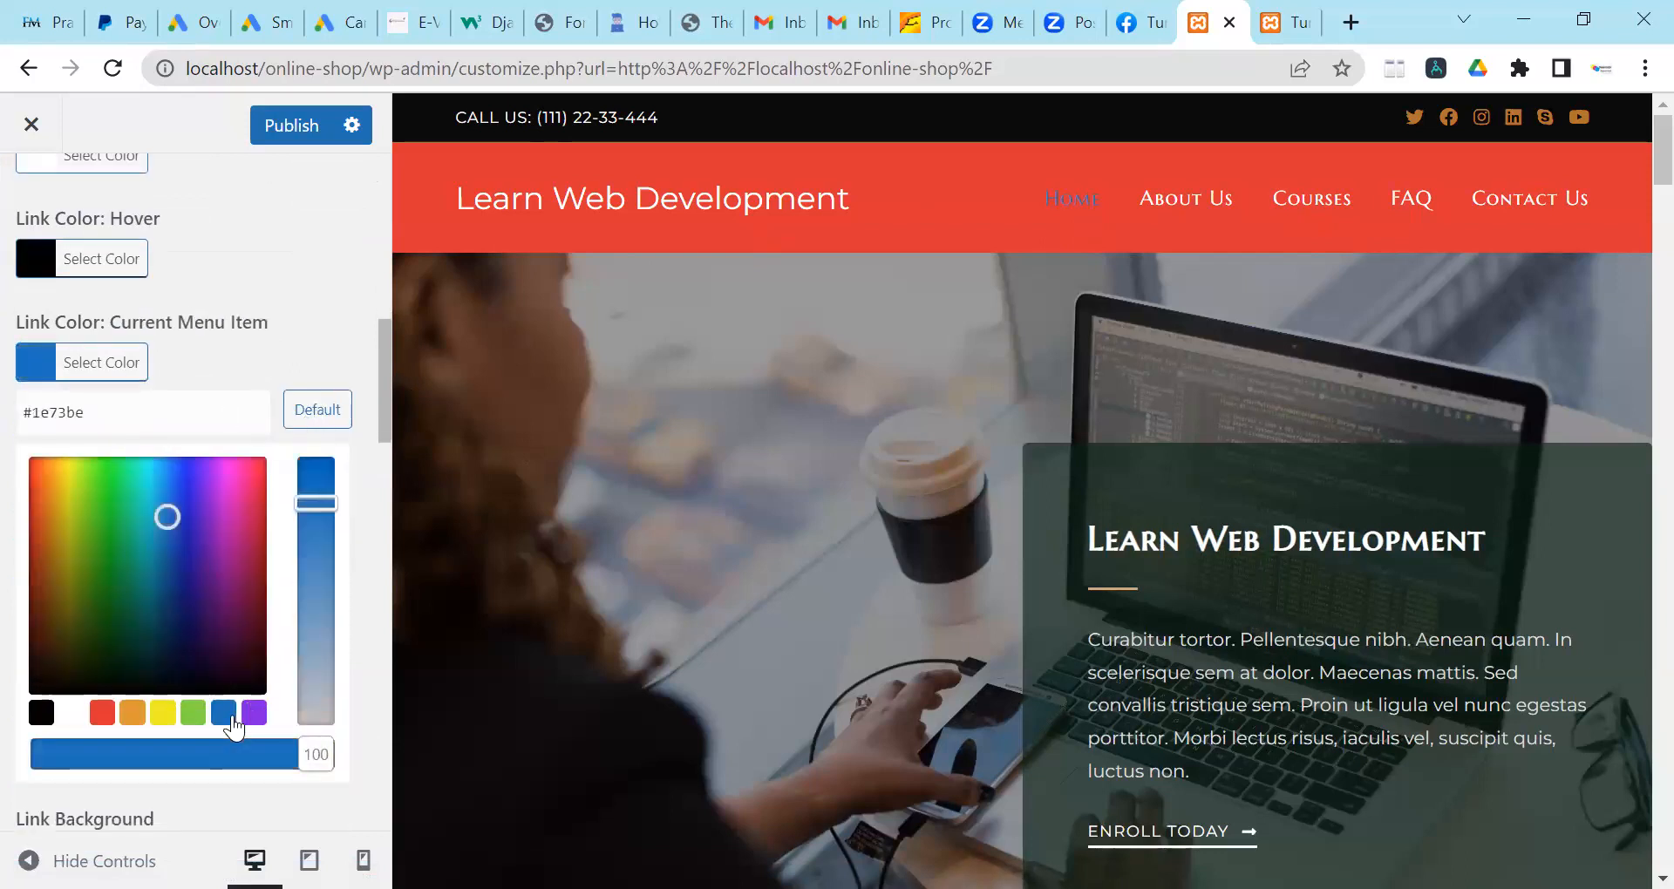
{"action": "left_click", "coordinate": [41, 713]}
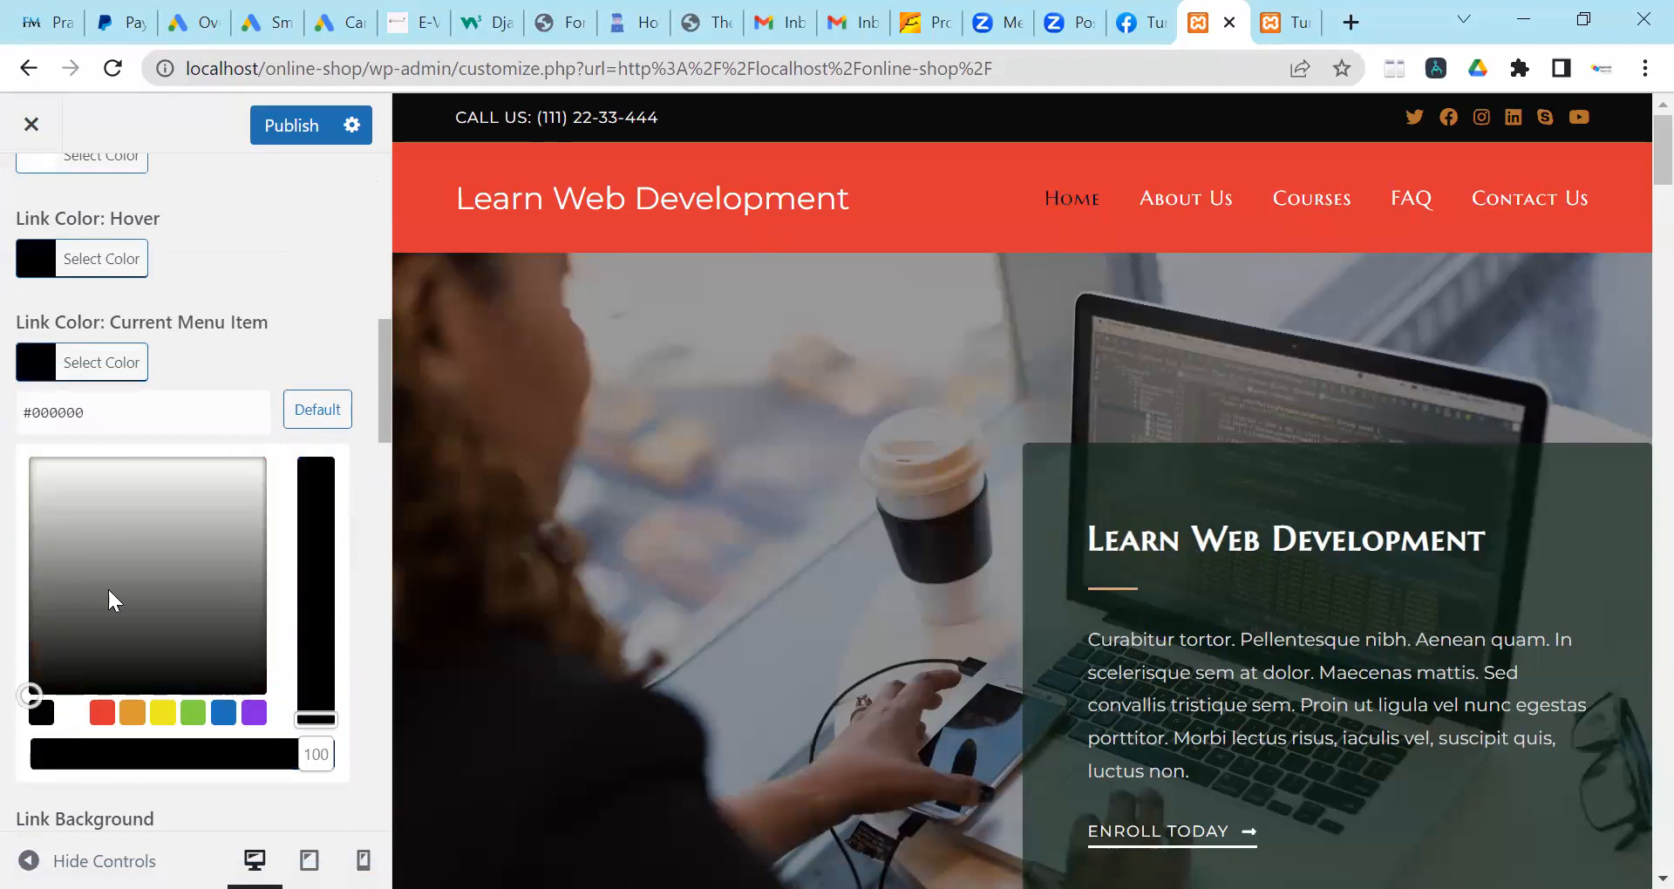
{"action": "scroll", "coordinate": [298, 438], "scroll_direction": "up", "scroll_amount": 2}
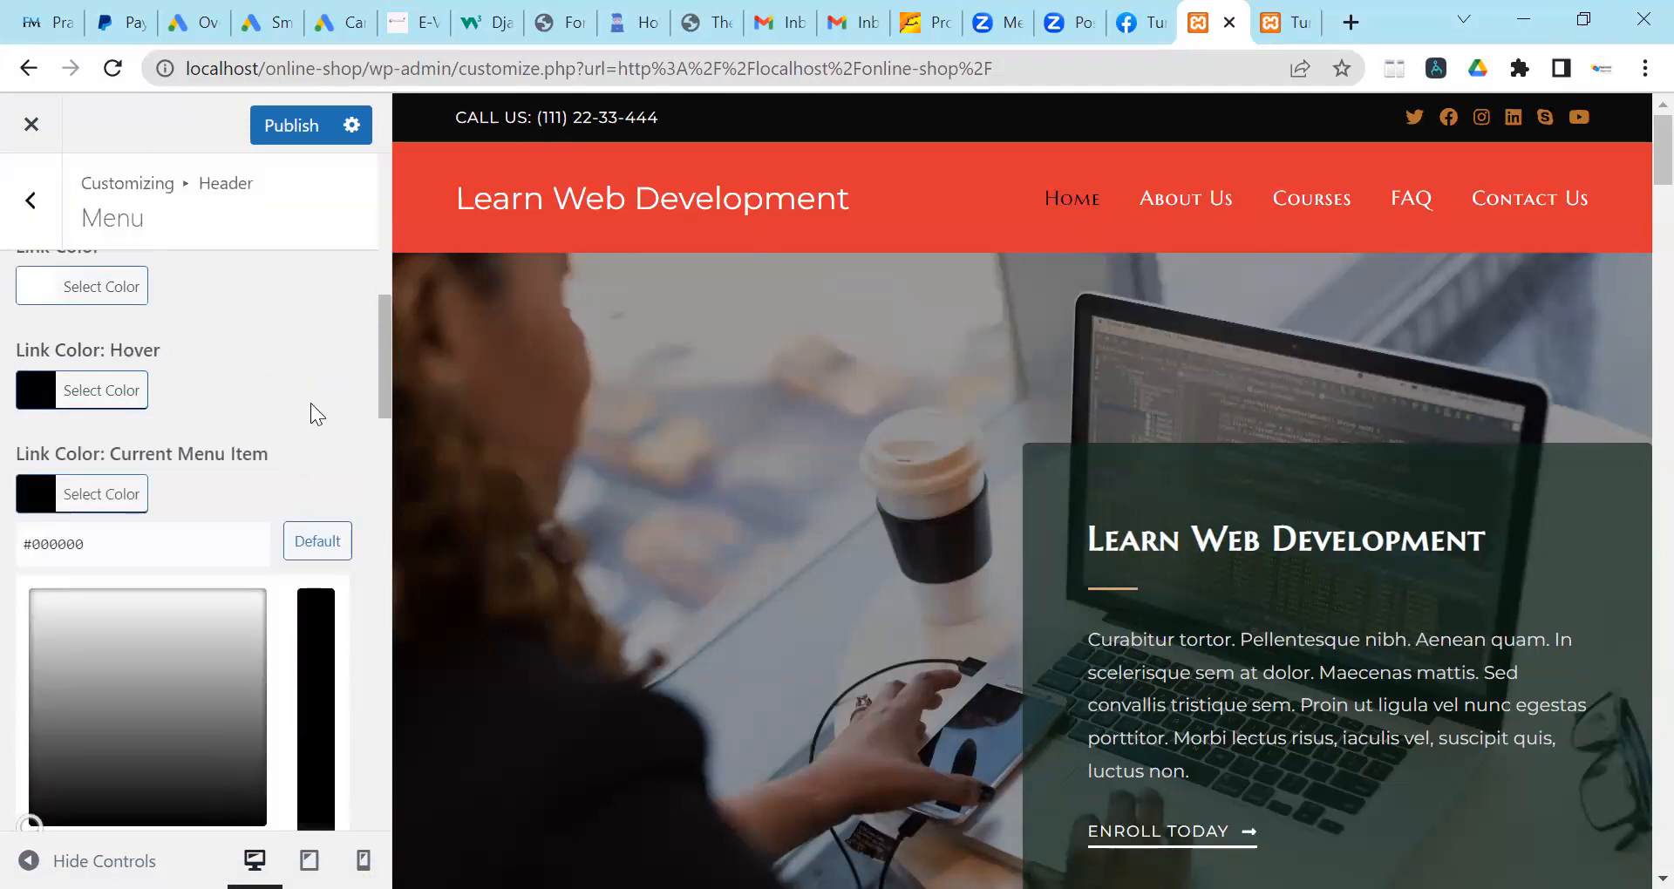
{"action": "left_click", "coordinate": [311, 403]}
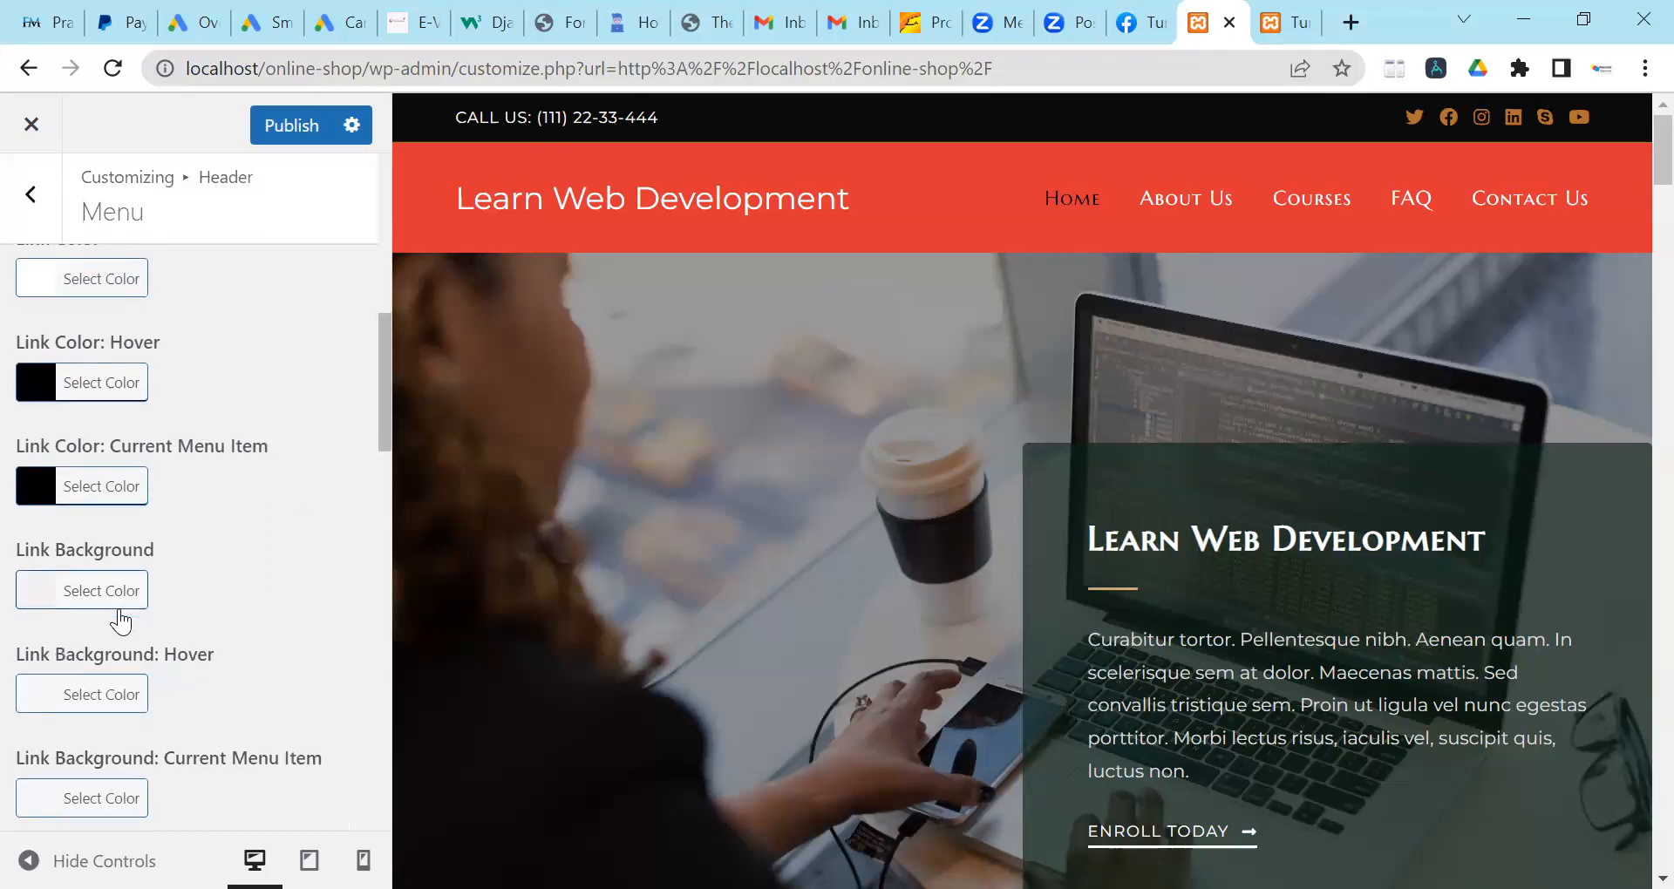
{"action": "scroll", "coordinate": [121, 622], "scroll_direction": "down", "scroll_amount": 10}
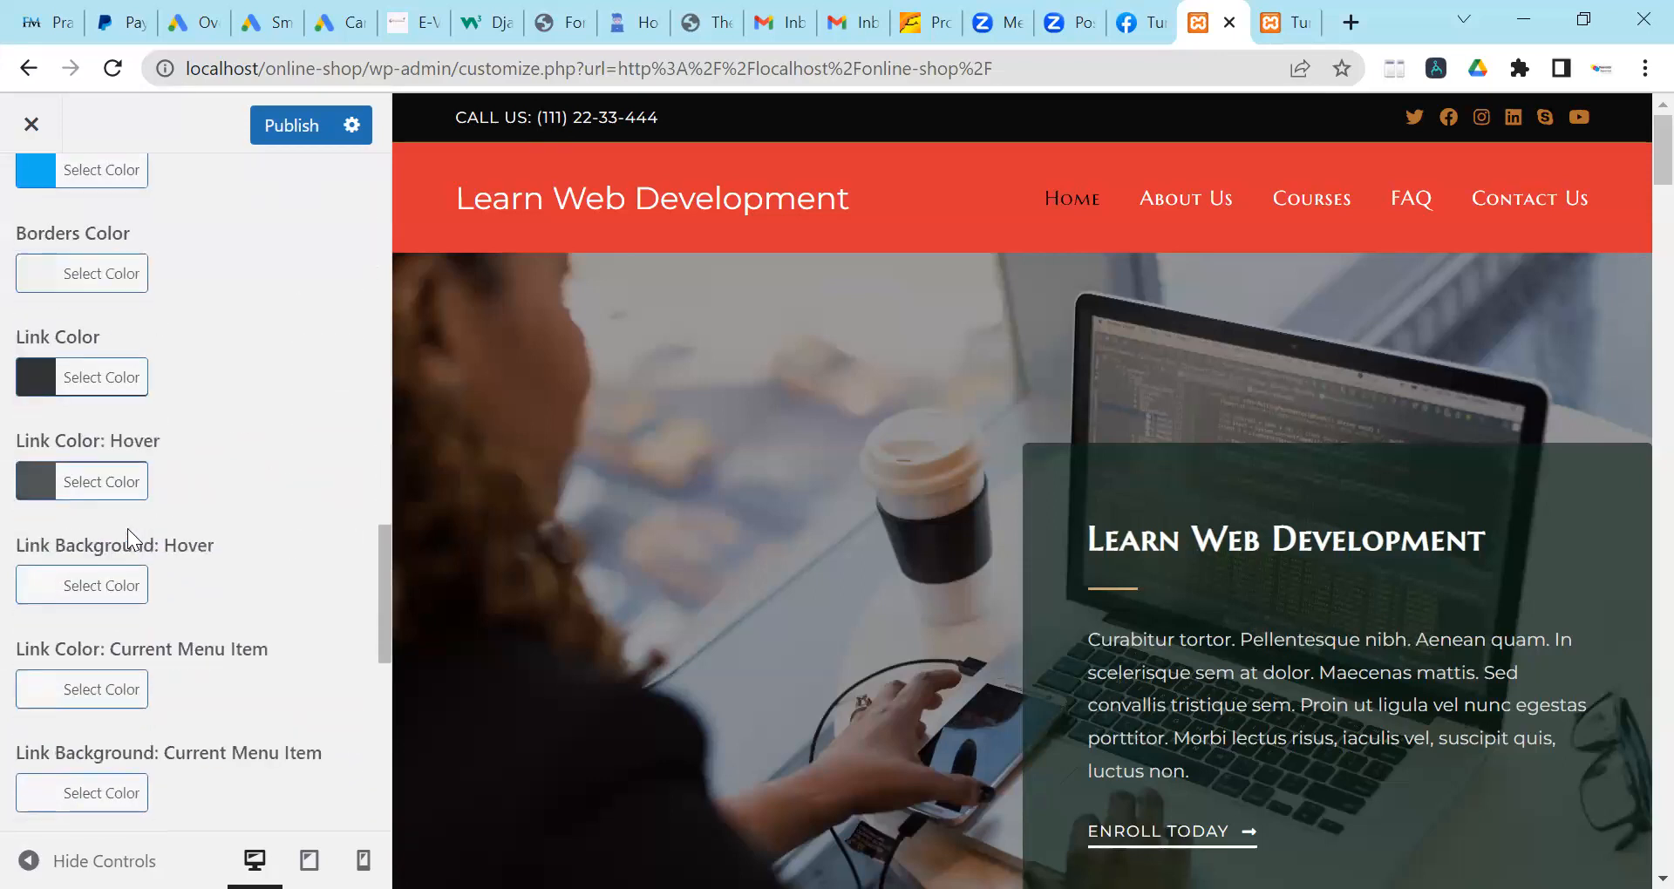
{"action": "scroll", "coordinate": [127, 528], "scroll_direction": "up", "scroll_amount": 3}
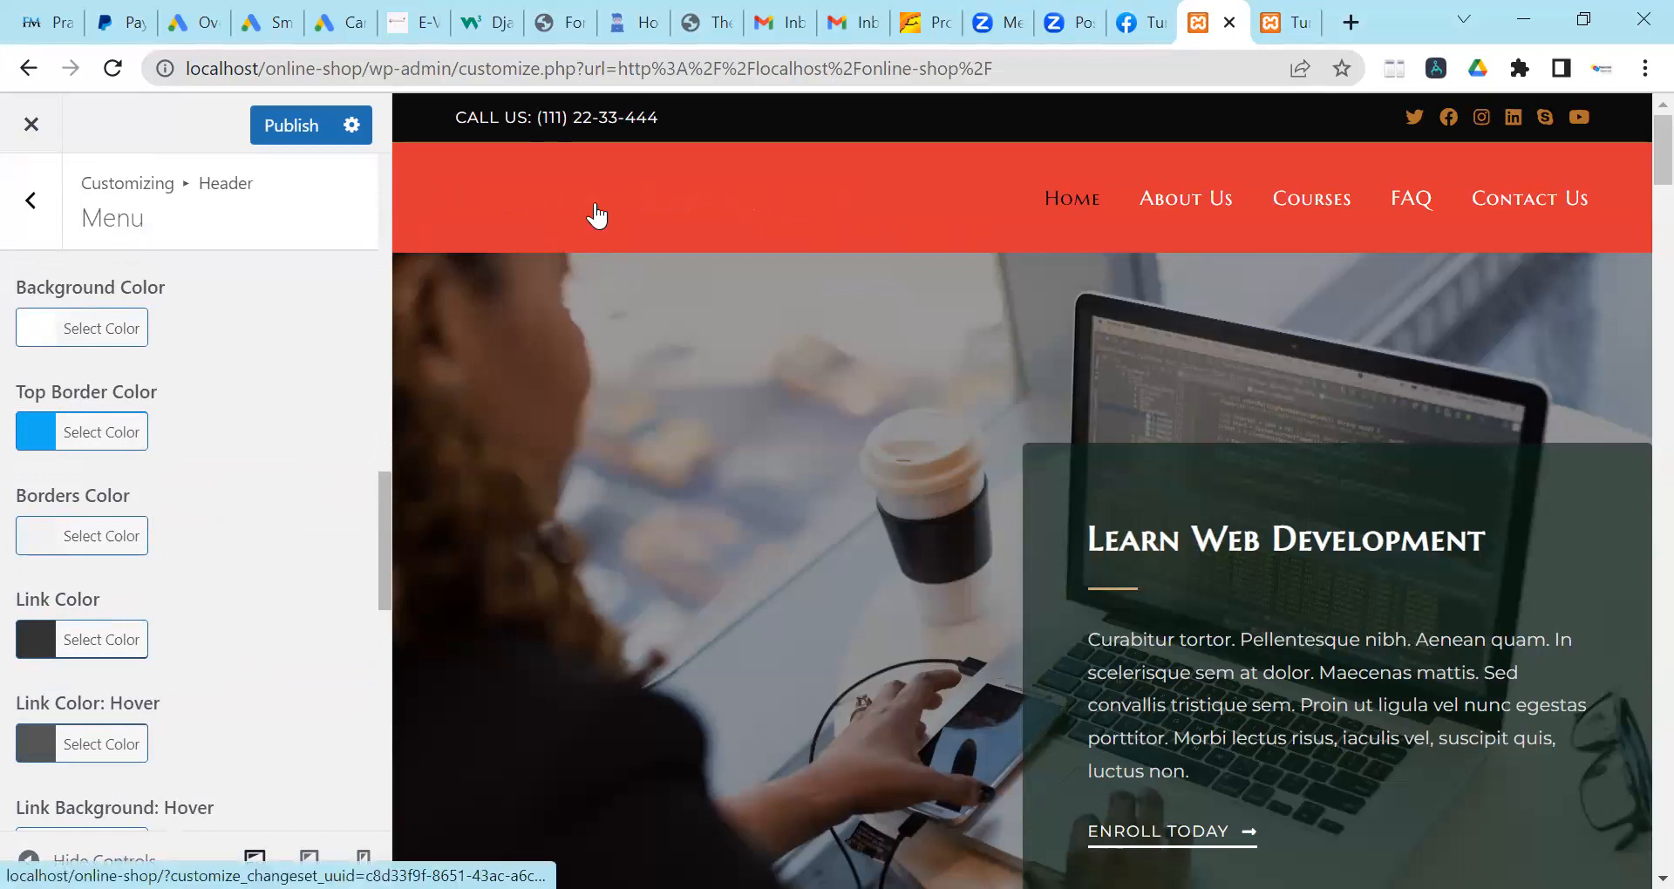
Publish the header menu colour changes and return to the header sections list.
{"action": "left_click", "coordinate": [553, 195]}
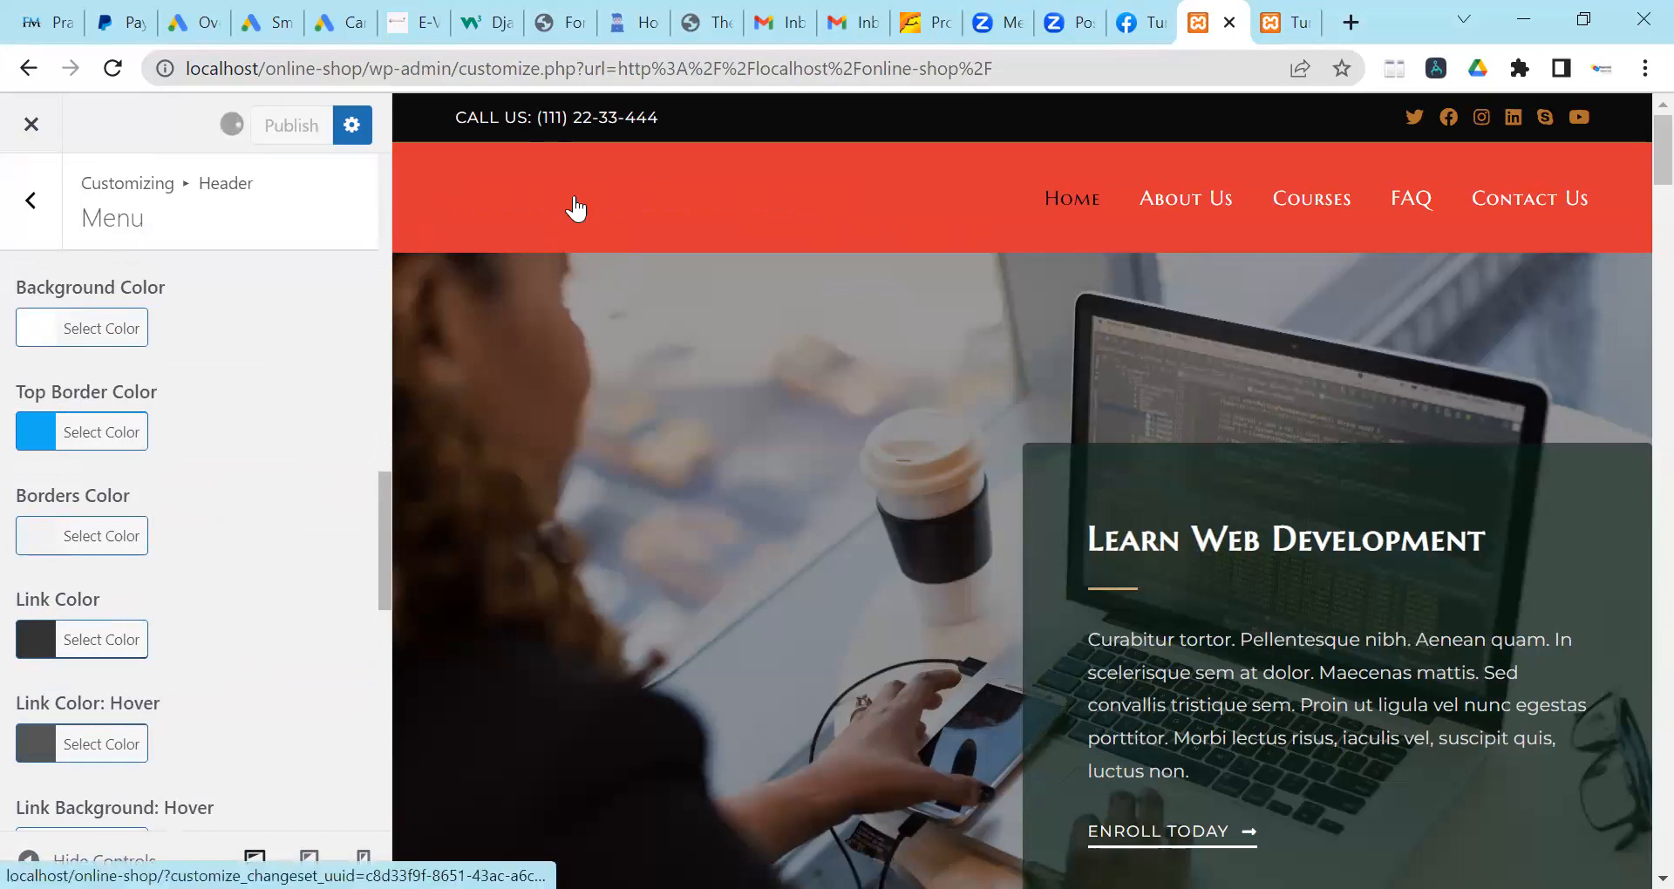
{"action": "scroll", "coordinate": [291, 384], "scroll_direction": "down", "scroll_amount": 12}
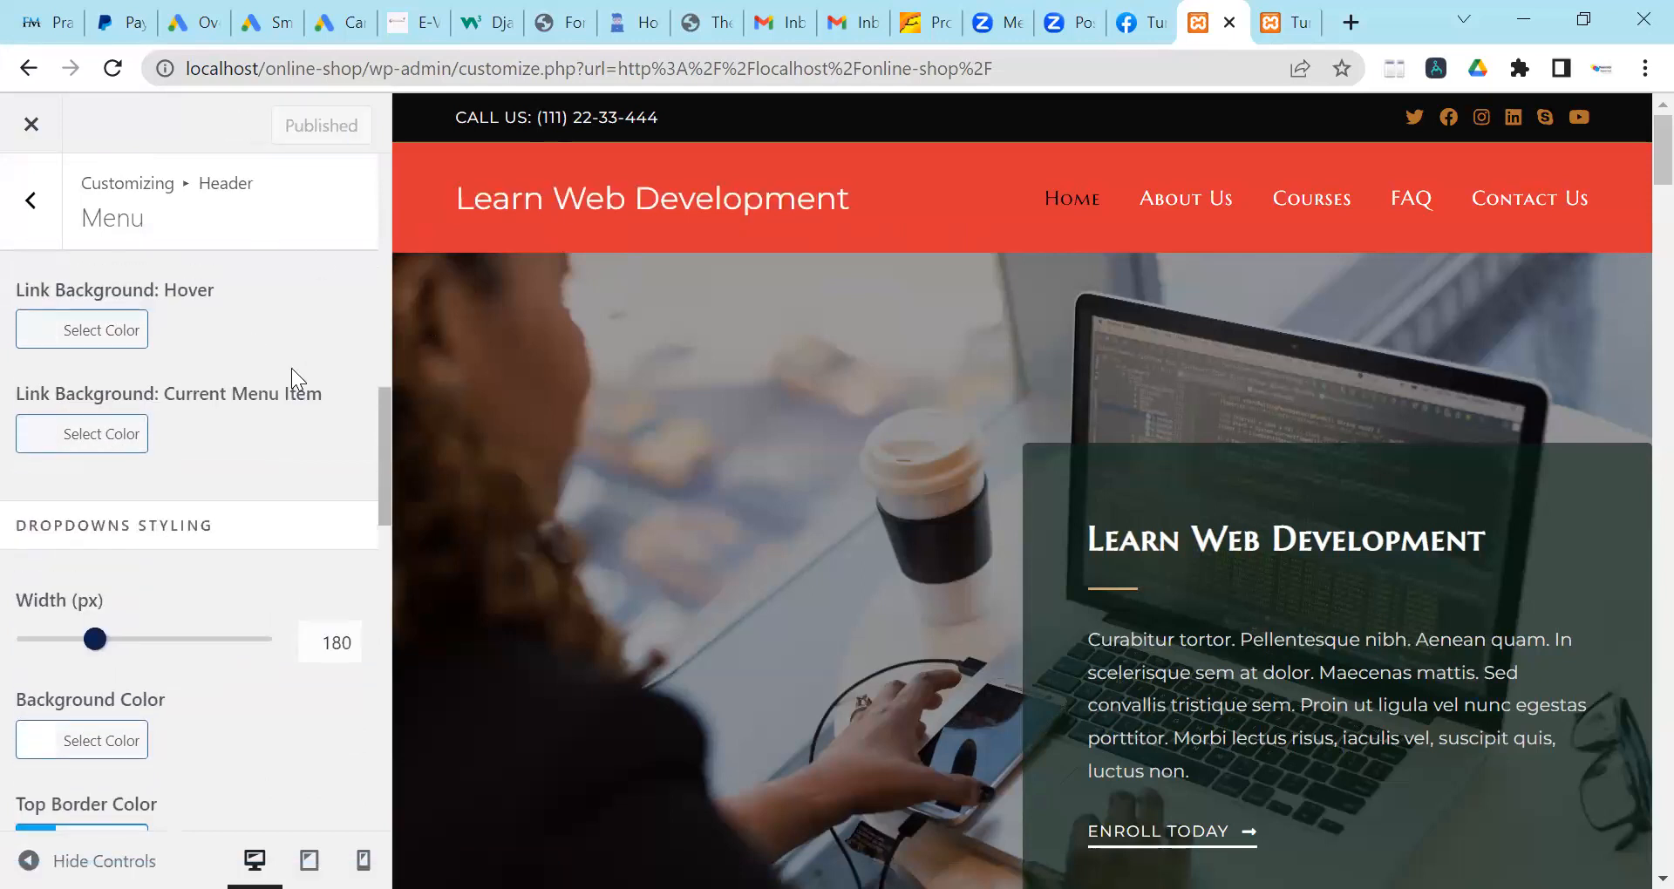
{"action": "scroll", "coordinate": [102, 368], "scroll_direction": "up", "scroll_amount": 10}
{"action": "left_click", "coordinate": [30, 200]}
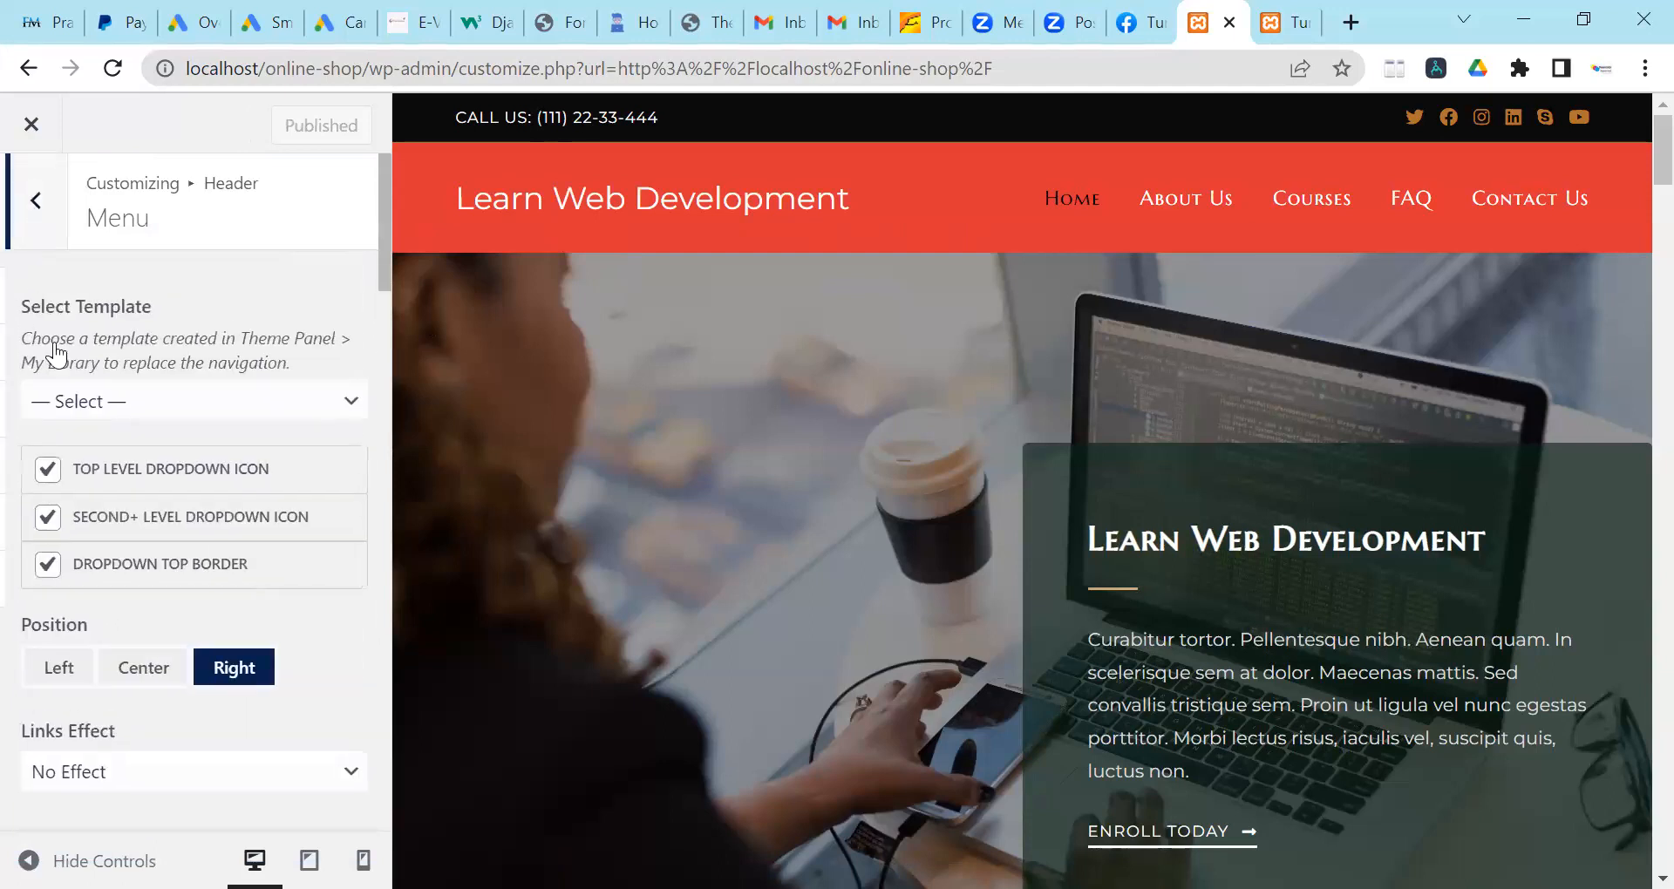
Set the logo hover colour to black #000000, publish it, and view the live site tab.
{"action": "left_click", "coordinate": [71, 423]}
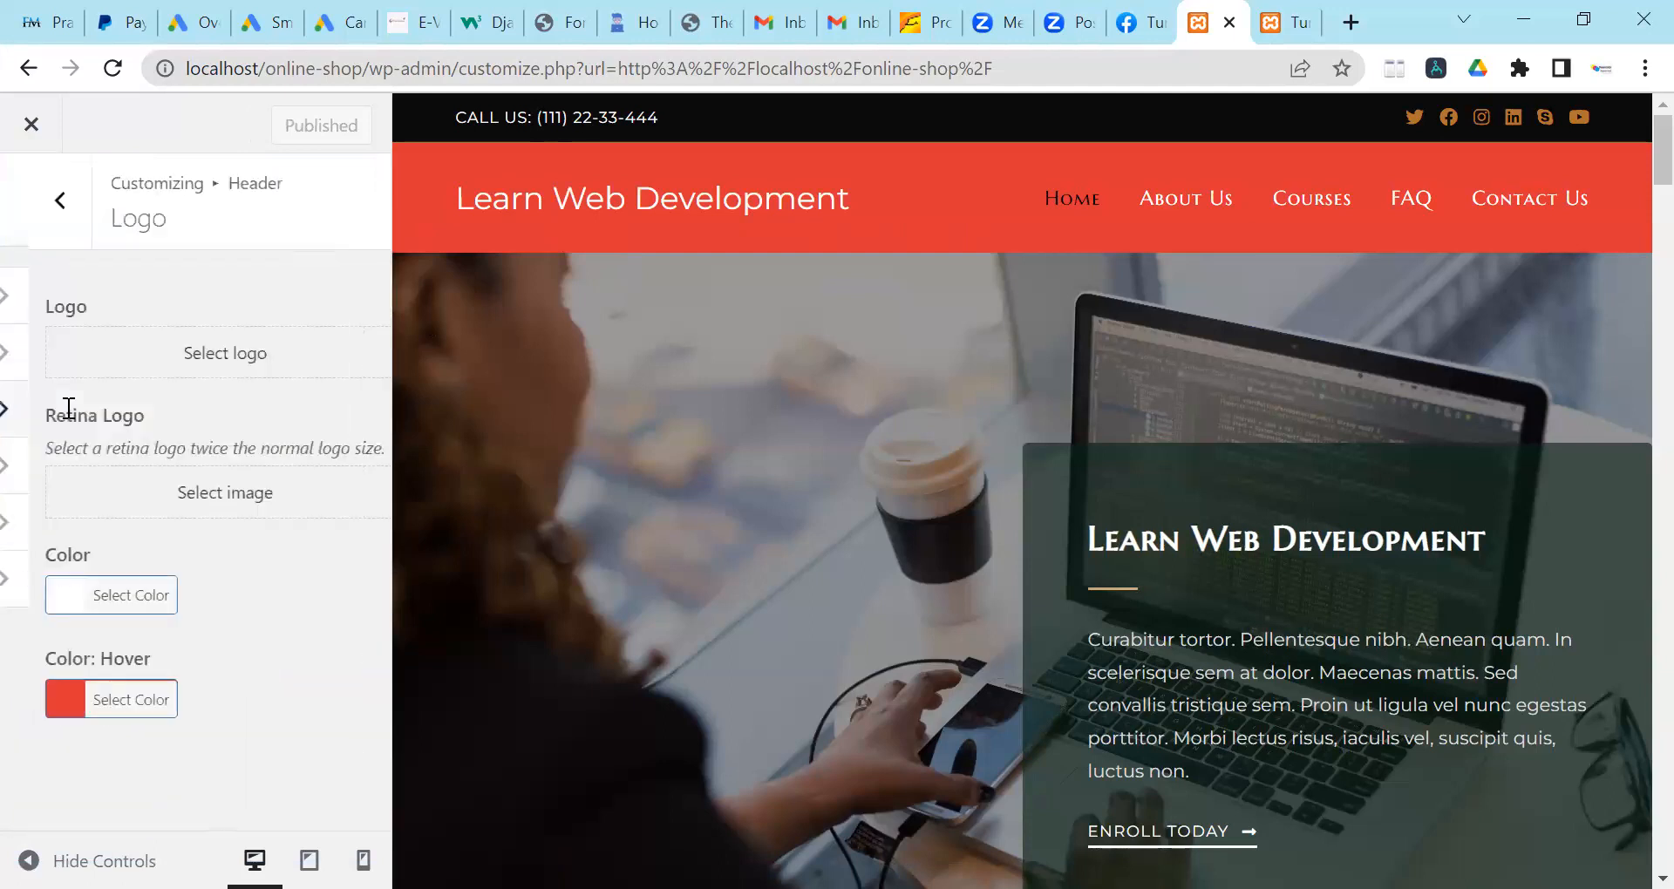
{"action": "left_click", "coordinate": [98, 704]}
{"action": "scroll", "coordinate": [176, 600], "scroll_direction": "down", "scroll_amount": 3}
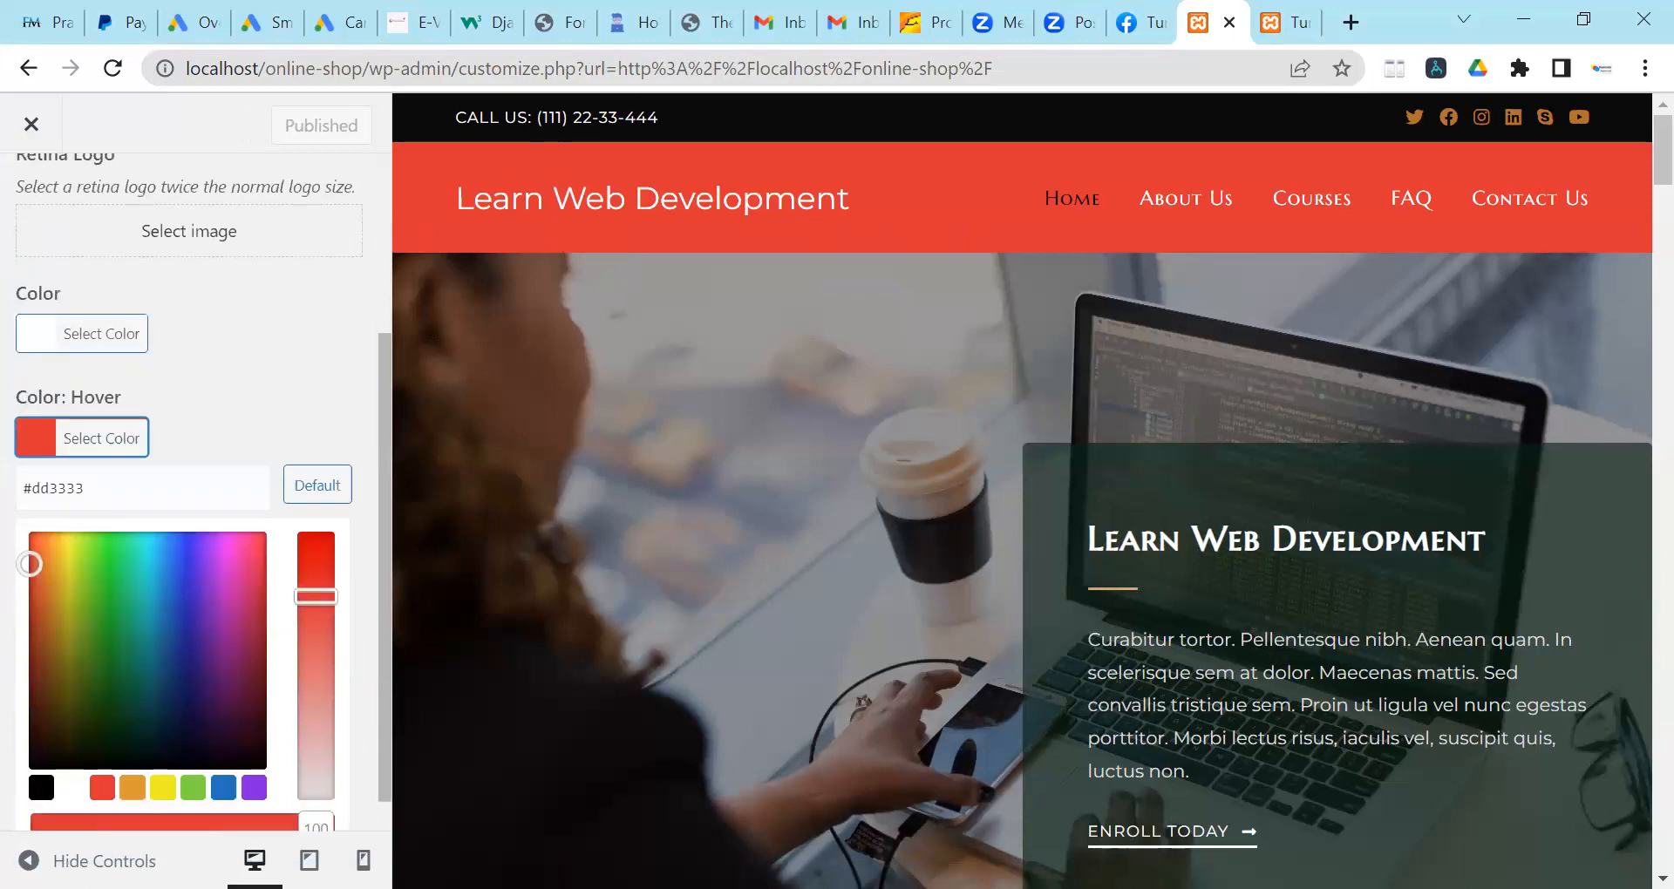
{"action": "left_click", "coordinate": [40, 789]}
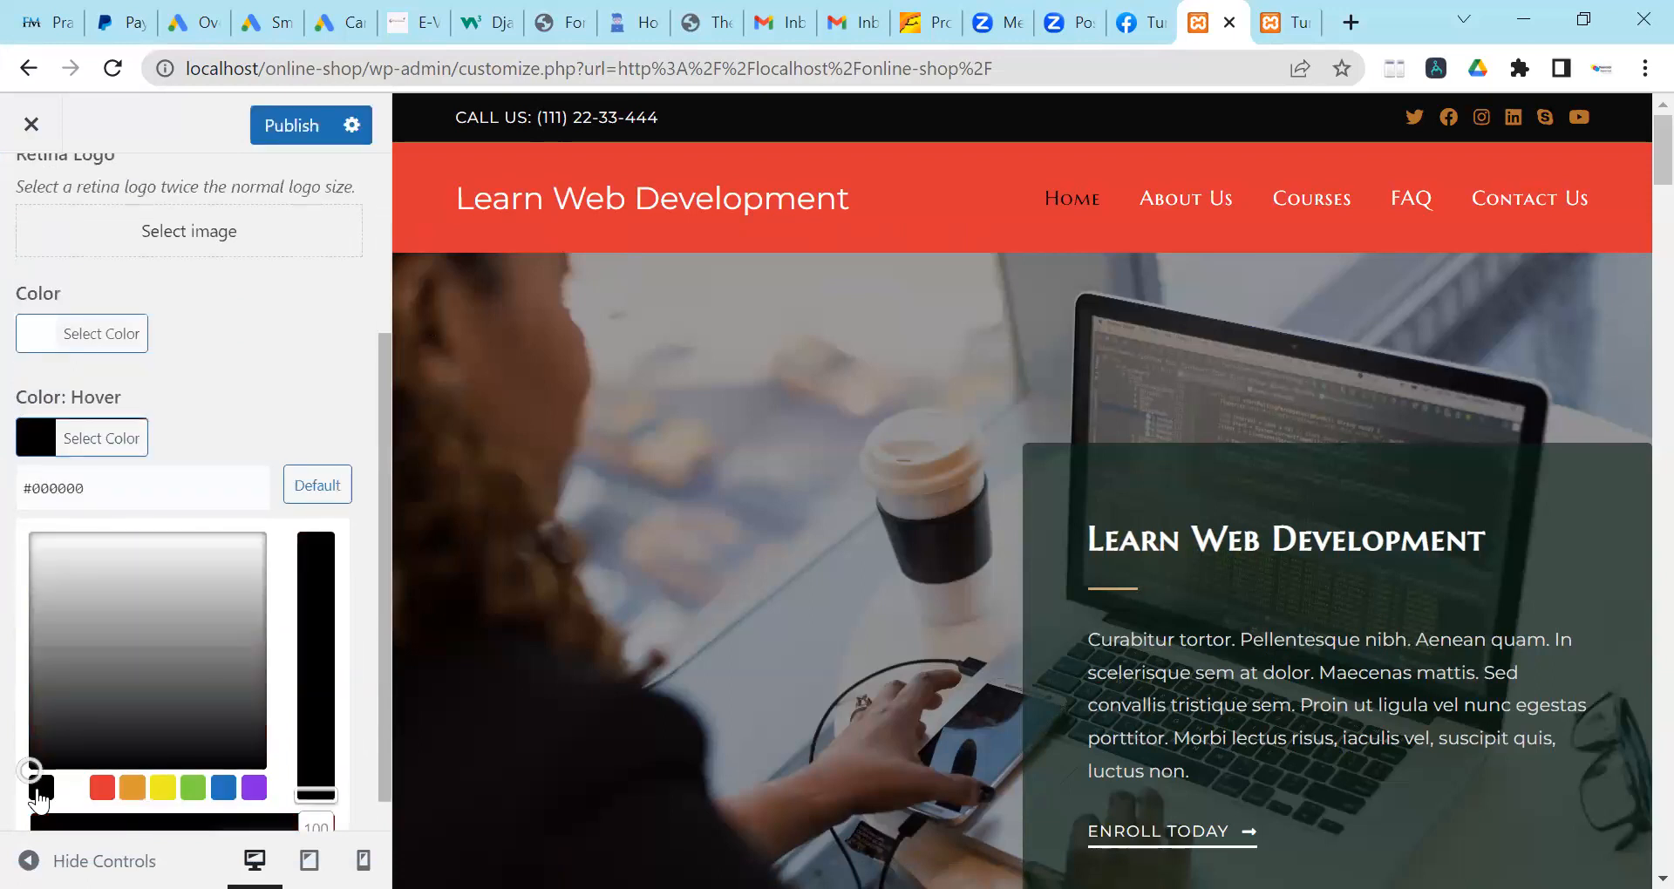
{"action": "left_click", "coordinate": [231, 375]}
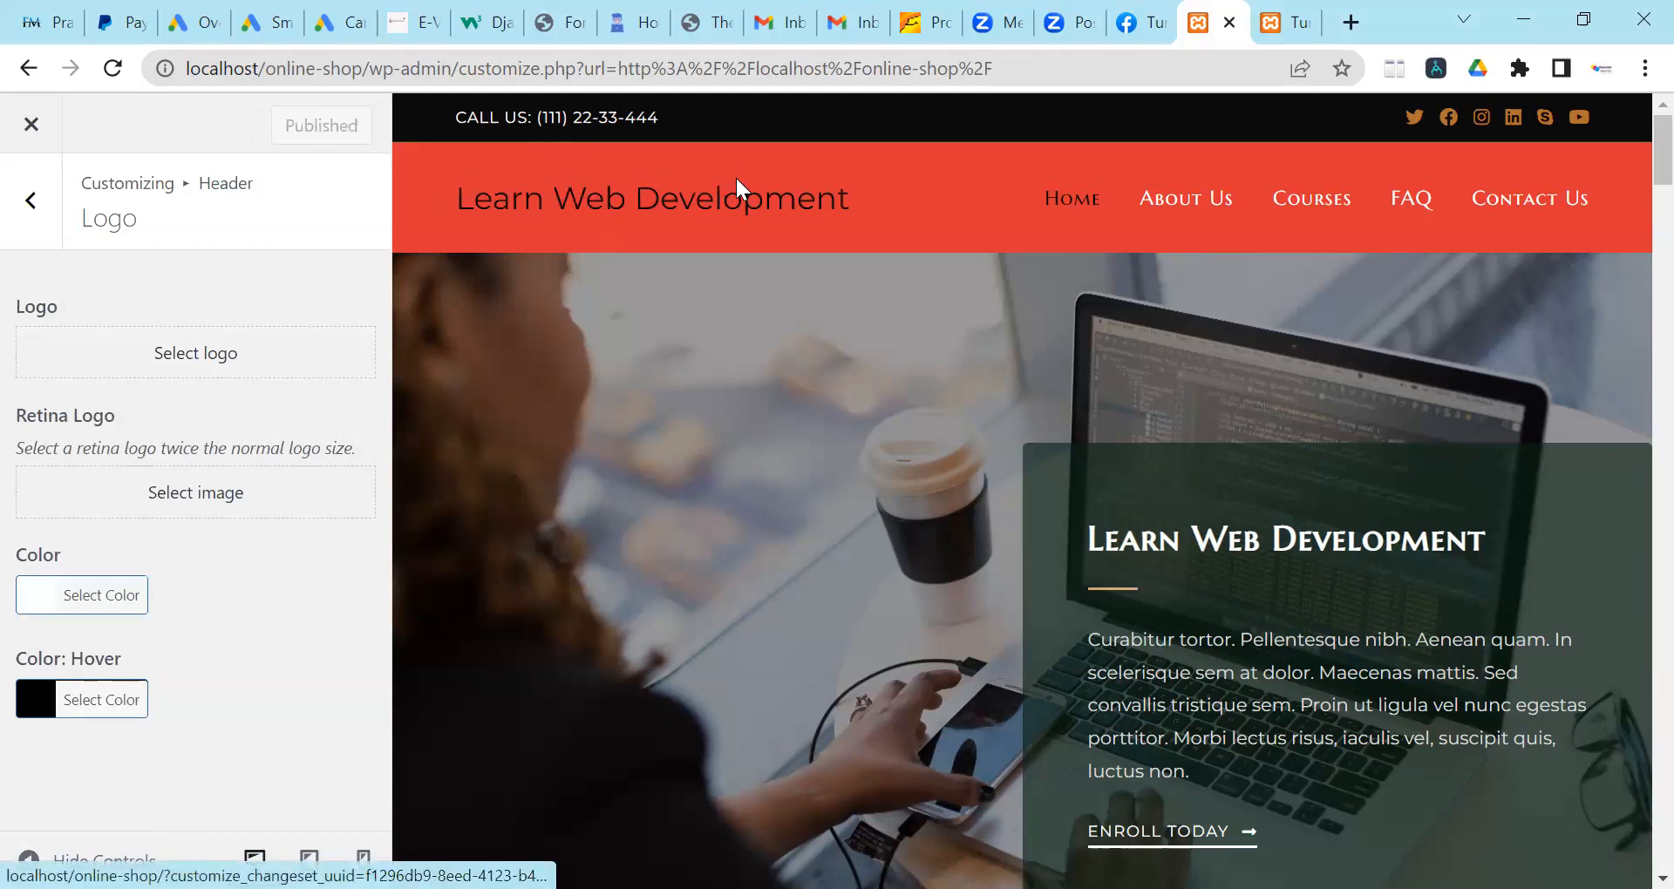
{"action": "left_click", "coordinate": [1281, 19]}
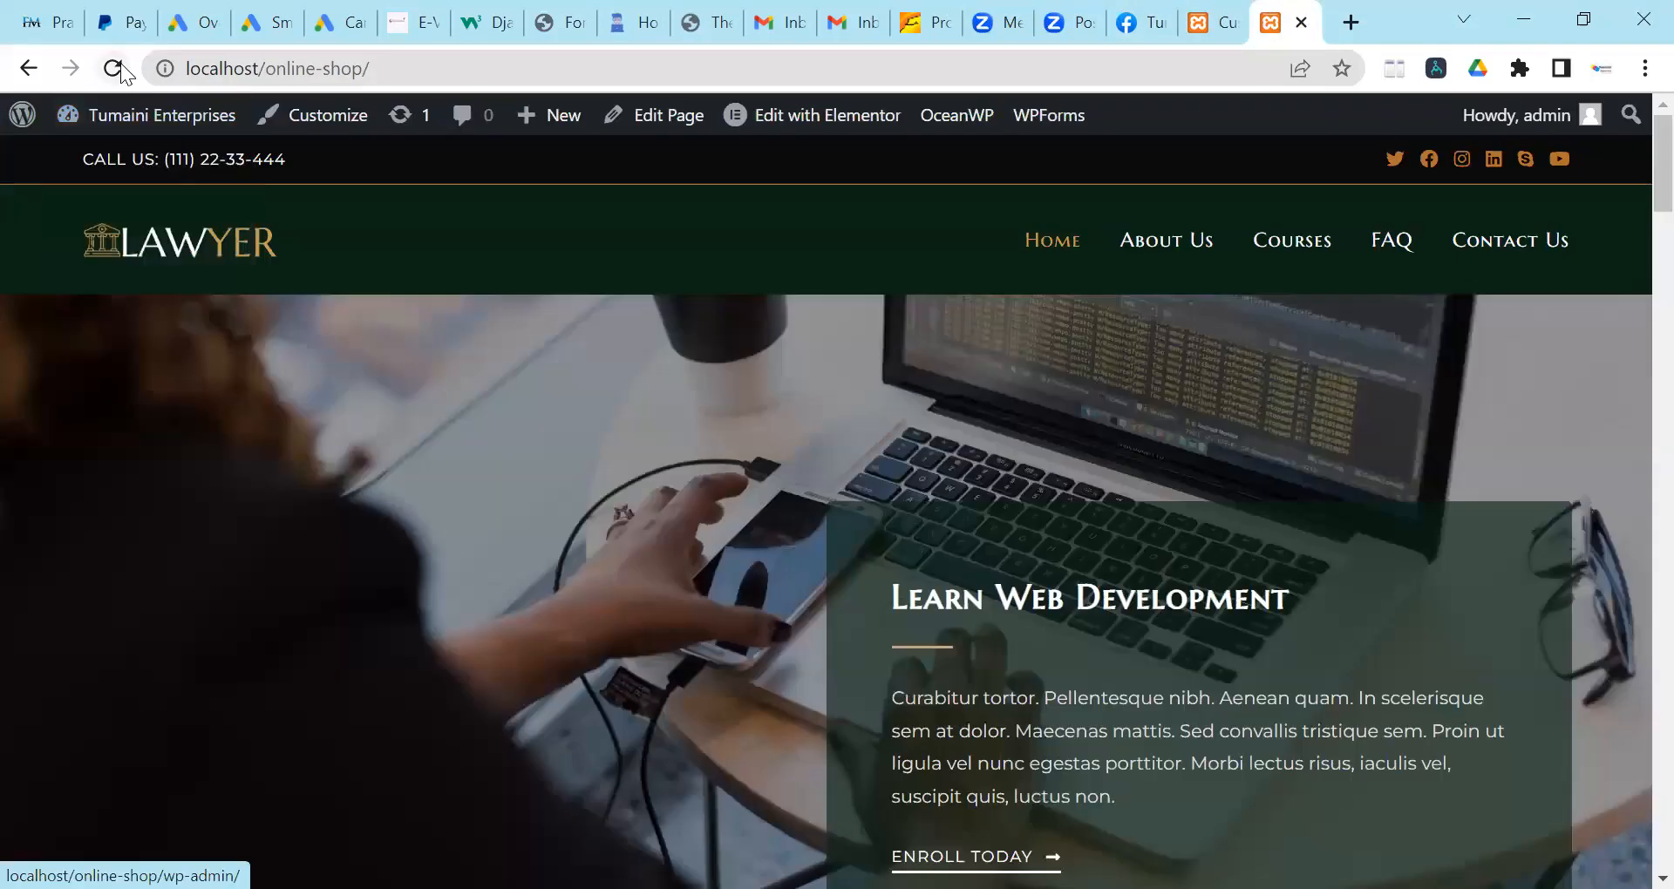
Refresh the live homepage and scroll down to the Expert tutors section, reviewing the published colours.
{"action": "left_click", "coordinate": [113, 68]}
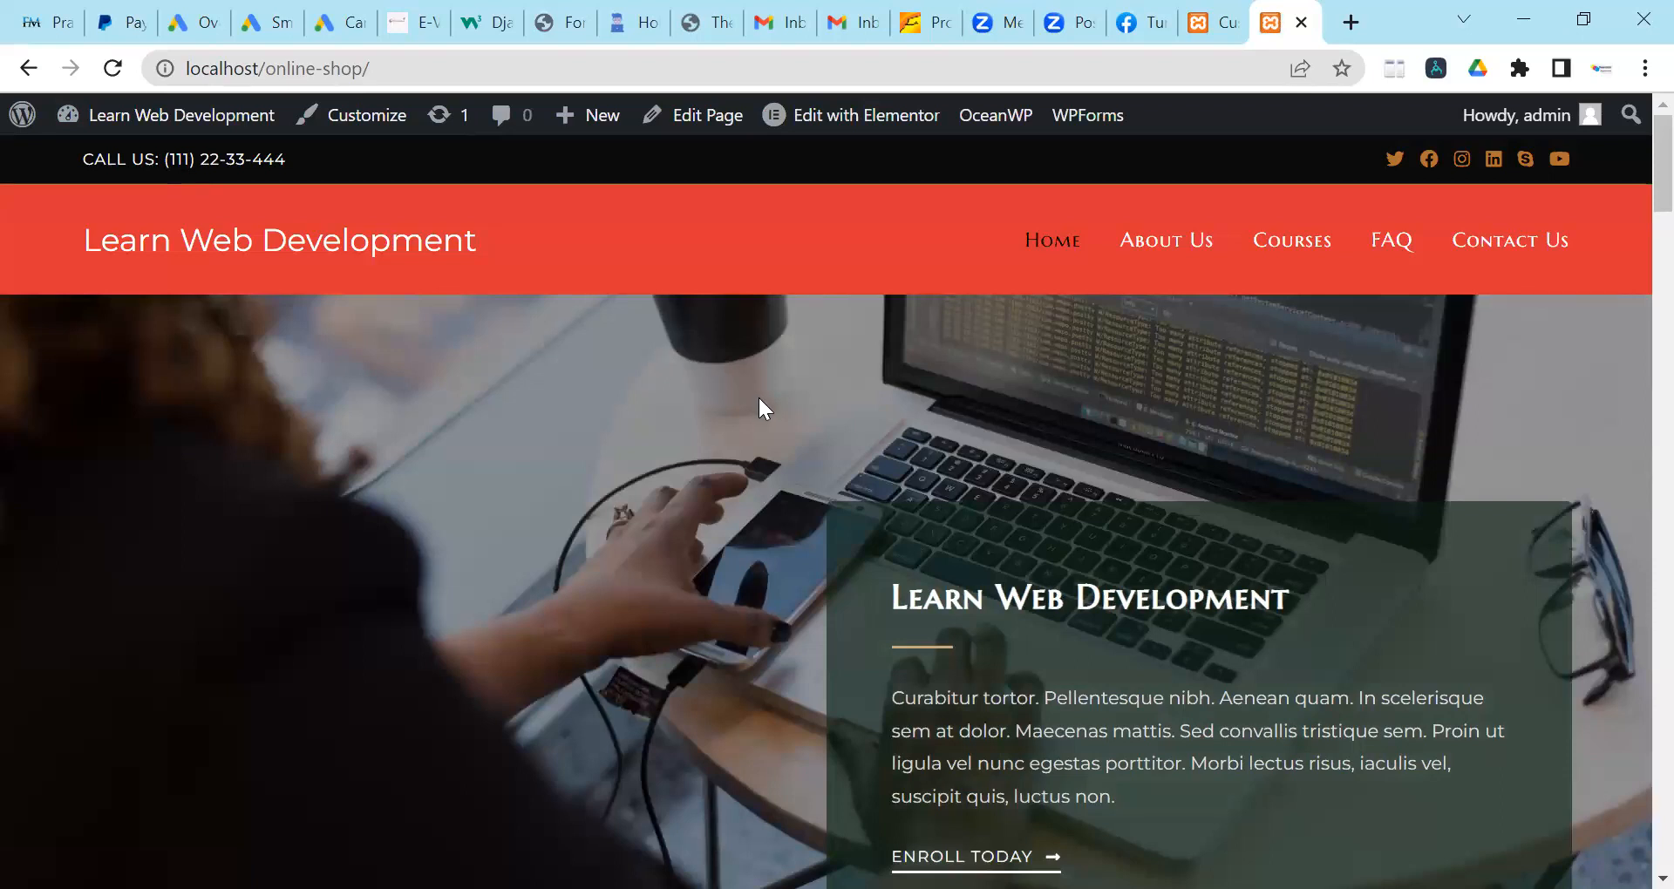
{"action": "scroll", "coordinate": [756, 395], "scroll_direction": "down", "scroll_amount": 10}
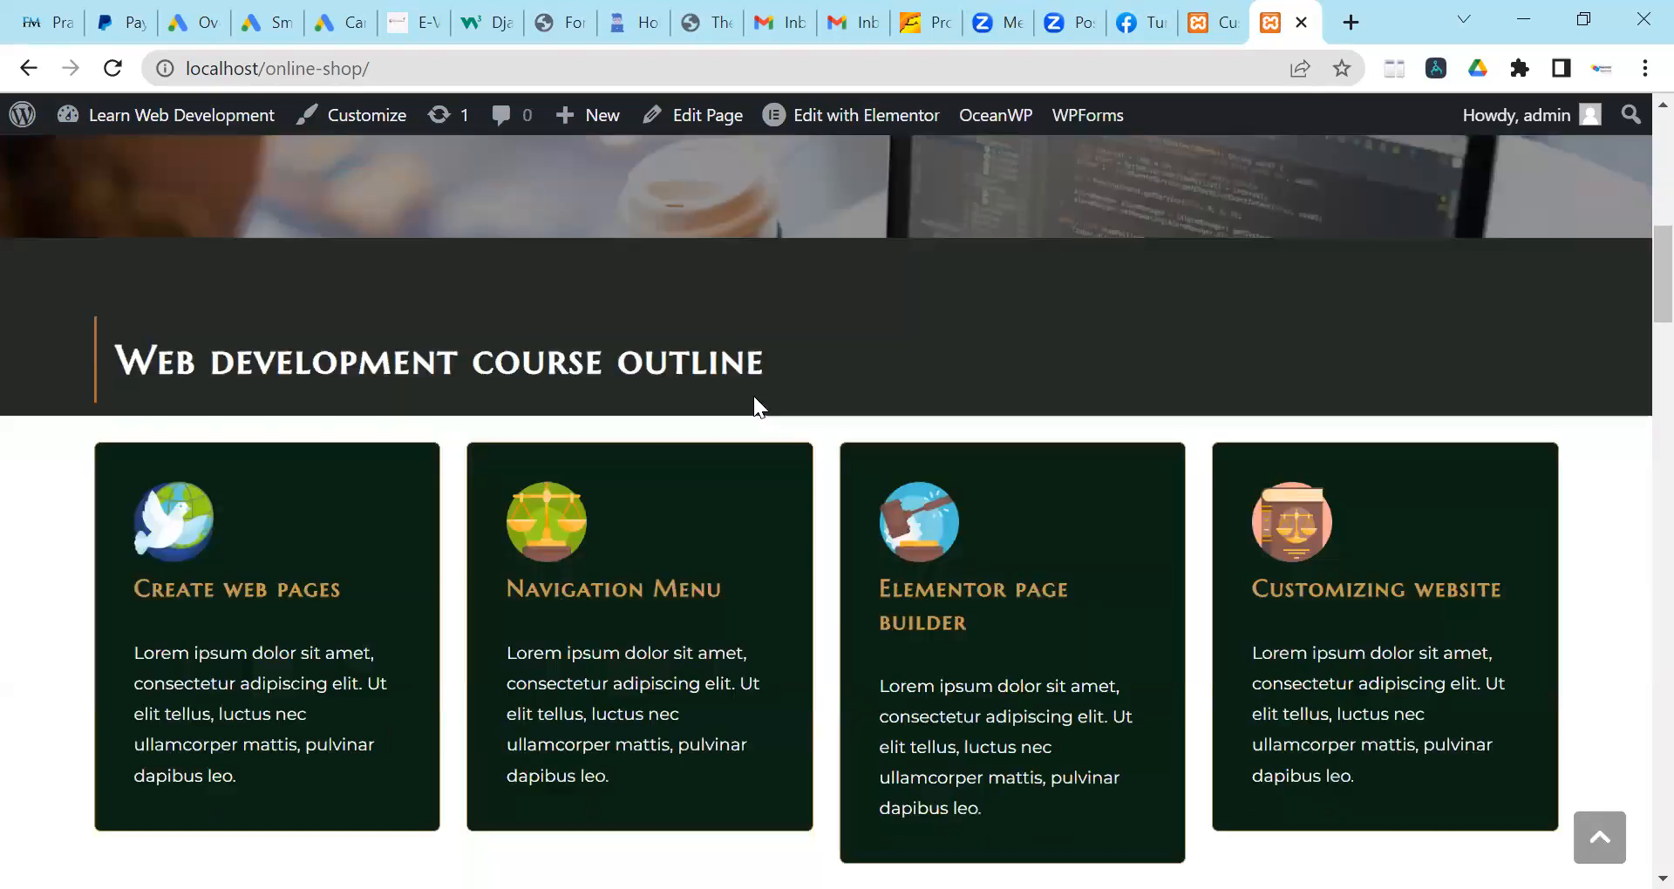
{"action": "scroll", "coordinate": [753, 396], "scroll_direction": "down", "scroll_amount": 12}
{"action": "scroll", "coordinate": [746, 390], "scroll_direction": "up", "scroll_amount": 15}
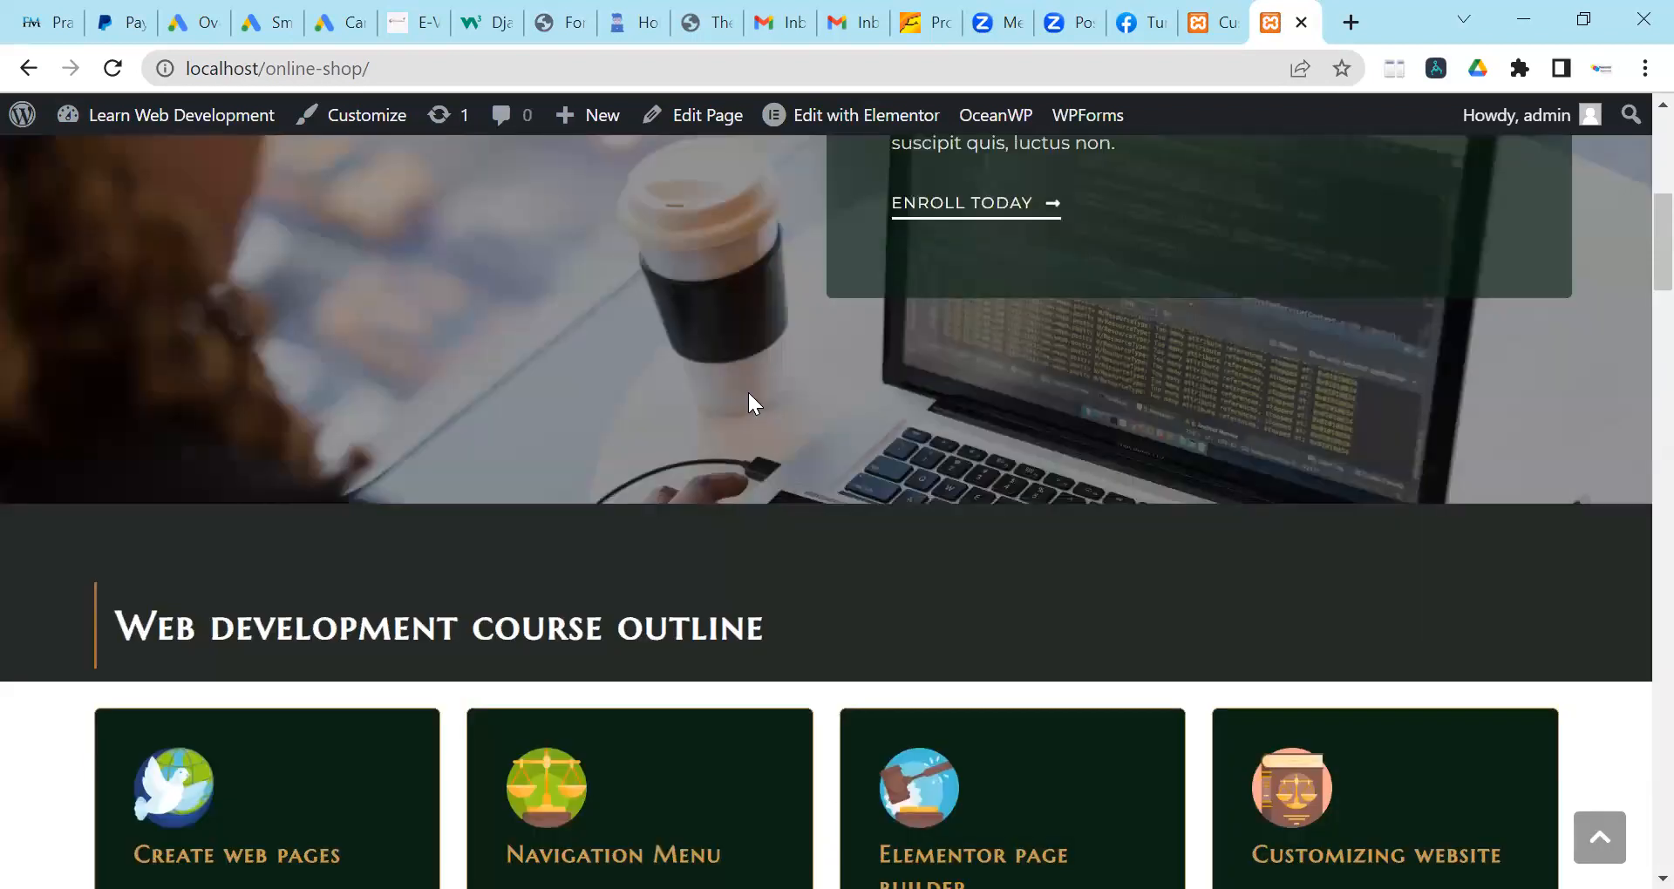
{"action": "scroll", "coordinate": [750, 401], "scroll_direction": "up", "scroll_amount": 8}
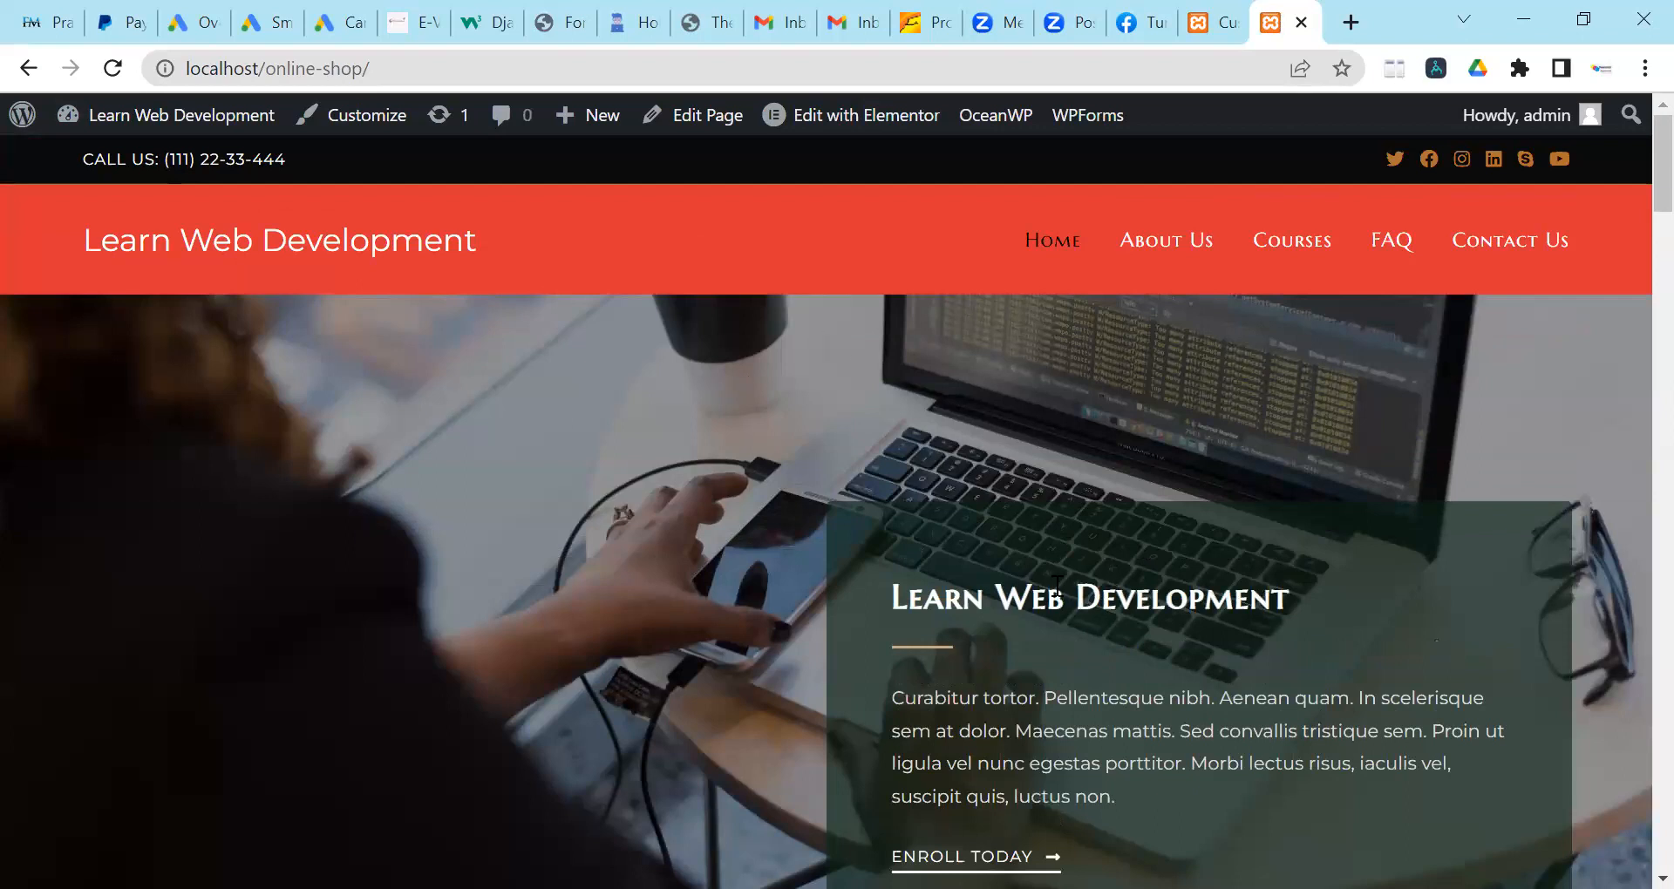
{"action": "scroll", "coordinate": [1056, 588], "scroll_direction": "down", "scroll_amount": 1}
{"action": "scroll", "coordinate": [1055, 589], "scroll_direction": "down", "scroll_amount": 15}
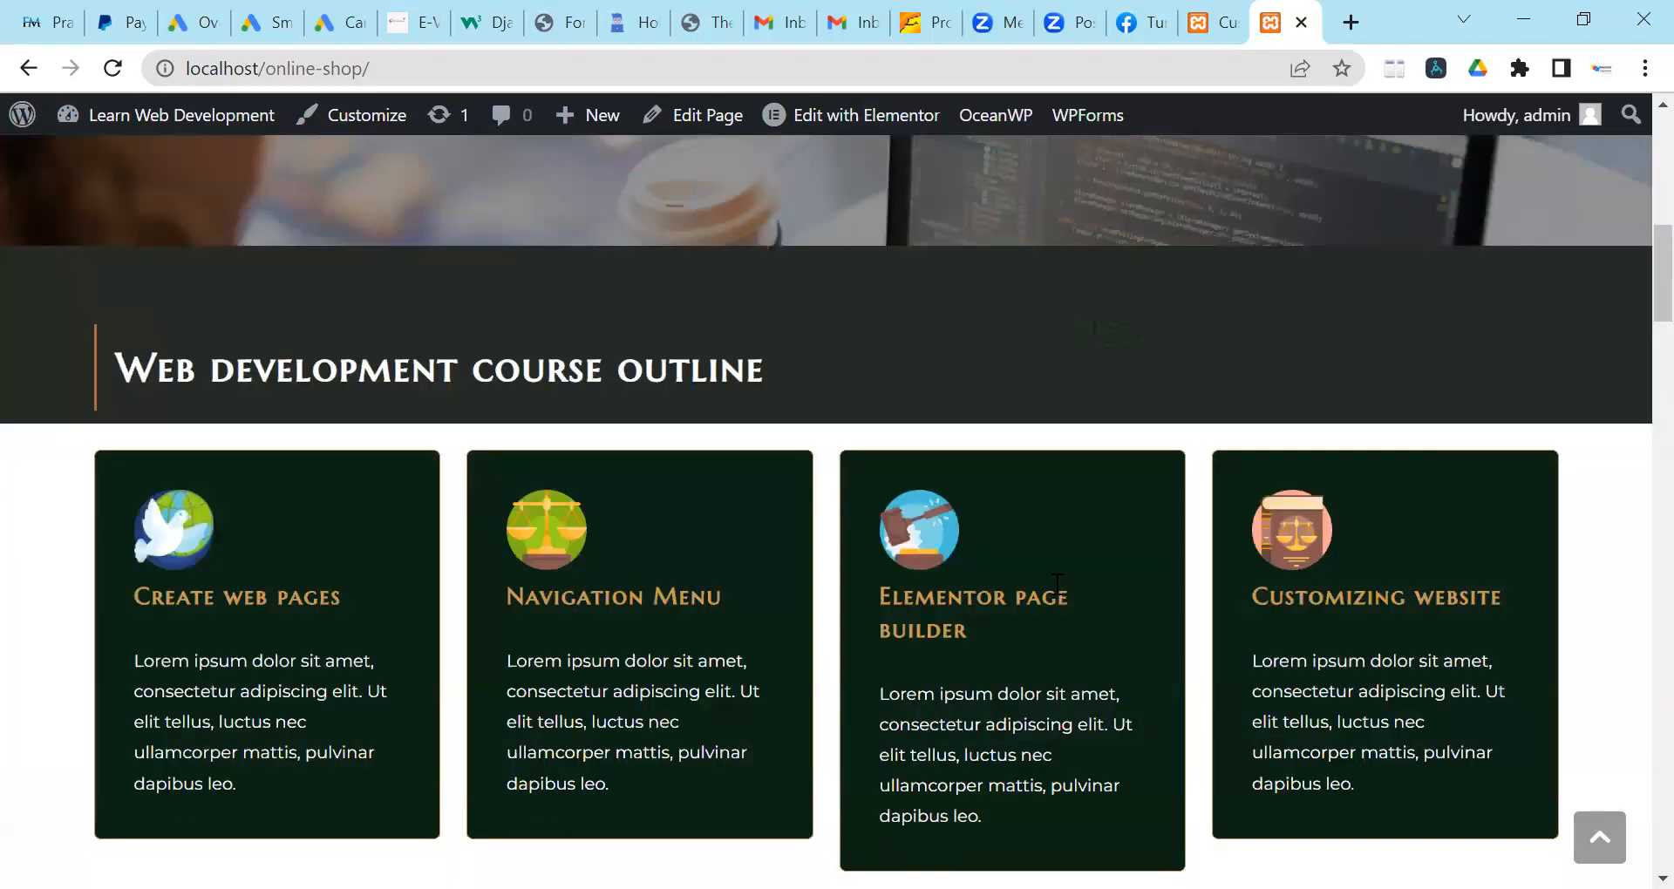
{"action": "scroll", "coordinate": [1049, 577], "scroll_direction": "down", "scroll_amount": 1}
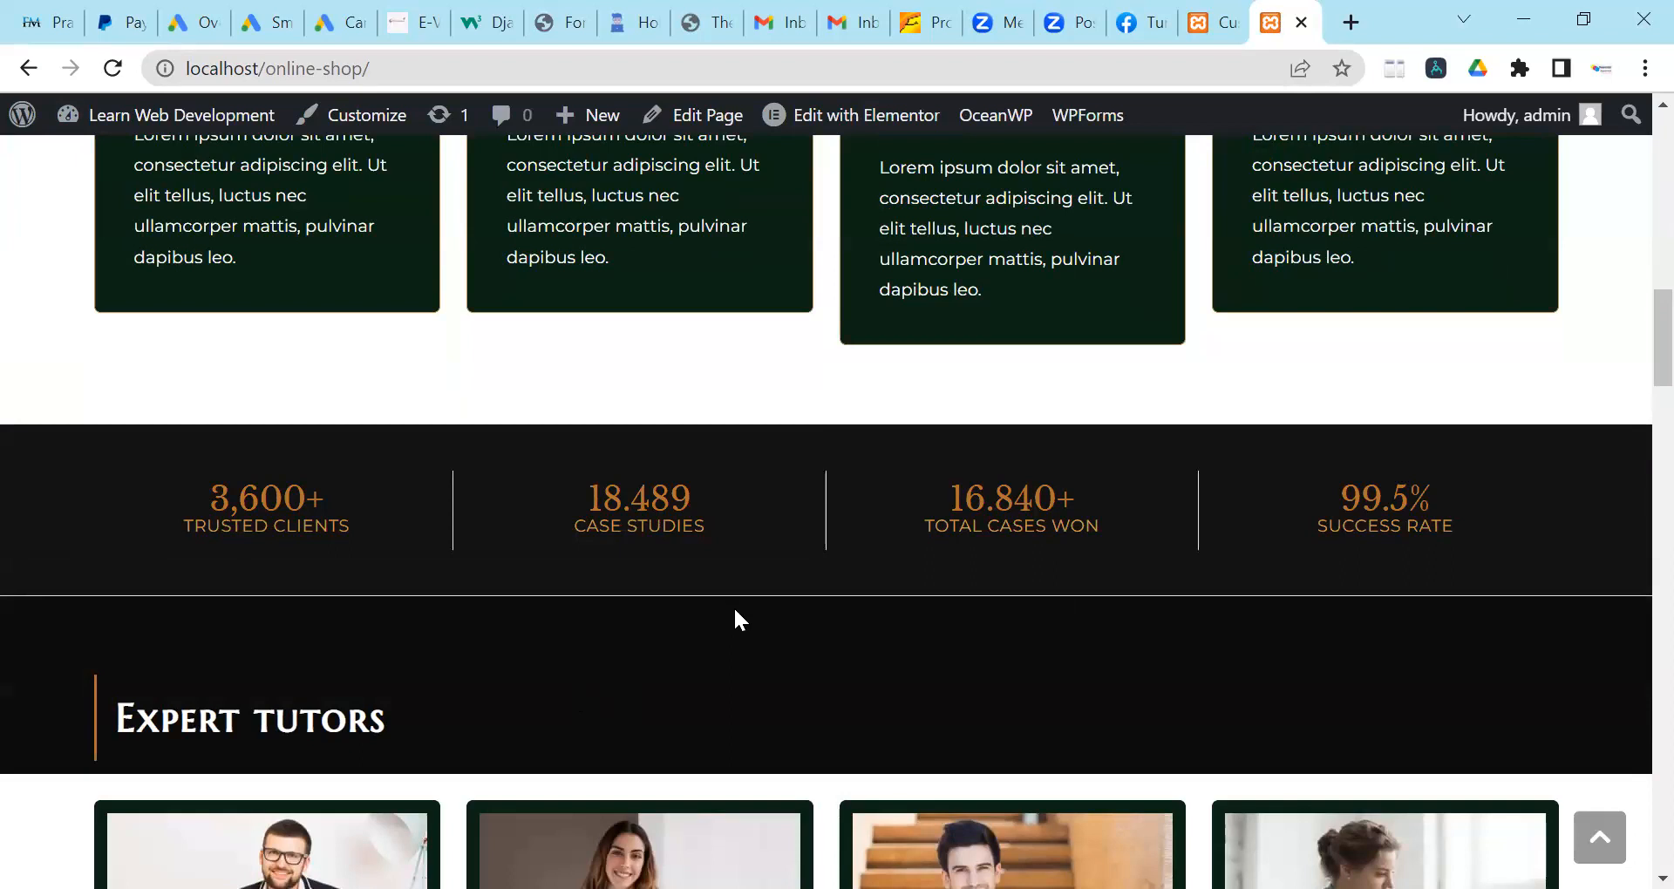
{"action": "scroll", "coordinate": [739, 621], "scroll_direction": "down", "scroll_amount": 5}
{"action": "scroll", "coordinate": [919, 266], "scroll_direction": "up", "scroll_amount": 4}
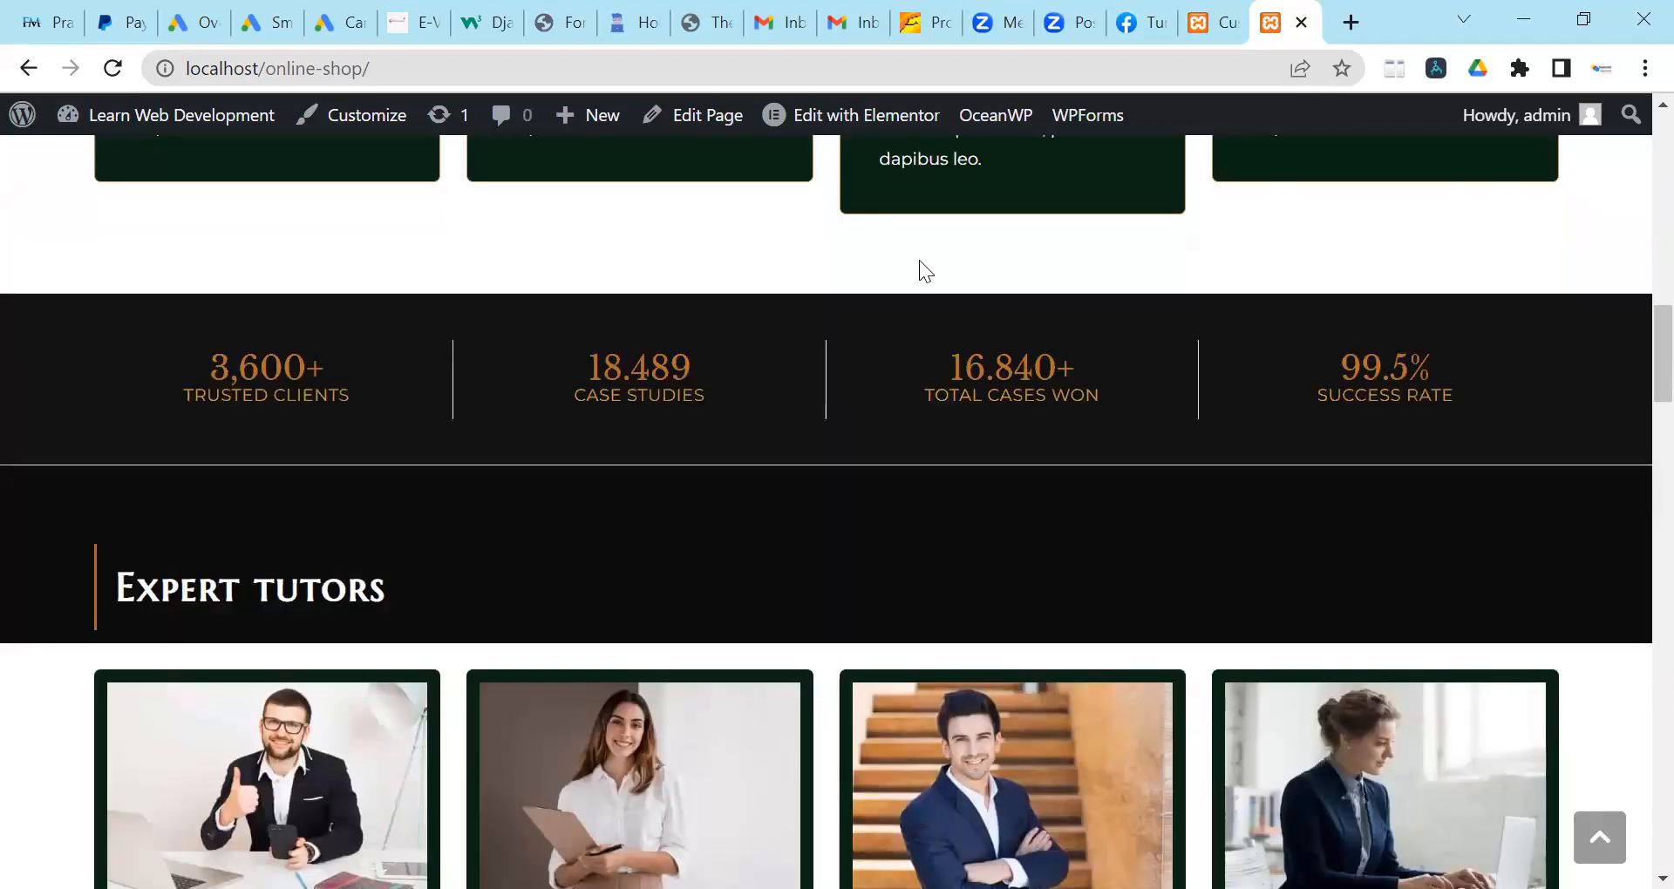